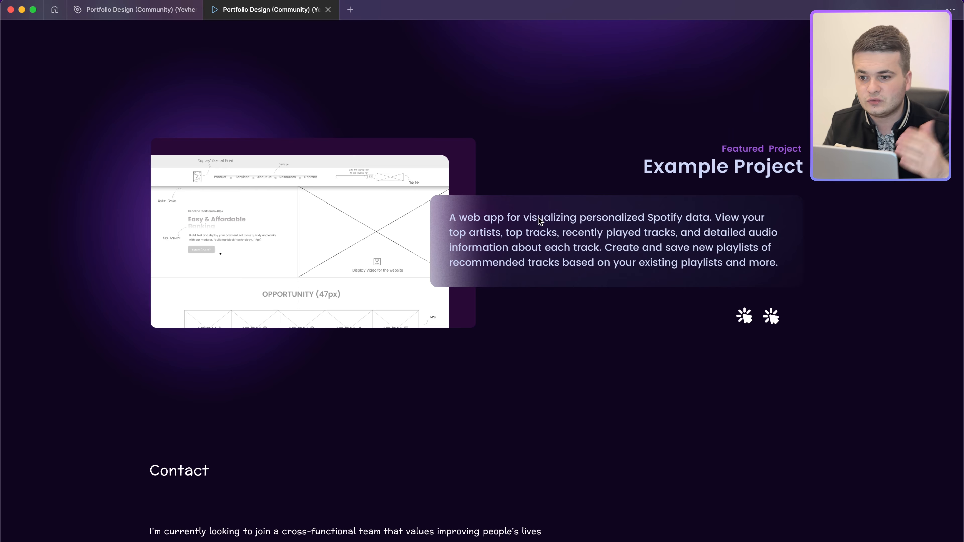
Step: Scroll up through the Figma portfolio prototype
{"action": "scroll", "coordinate": [538, 217], "scroll_direction": "up", "scroll_amount": 14}
{"action": "scroll", "coordinate": [538, 218], "scroll_direction": "up", "scroll_amount": 10}
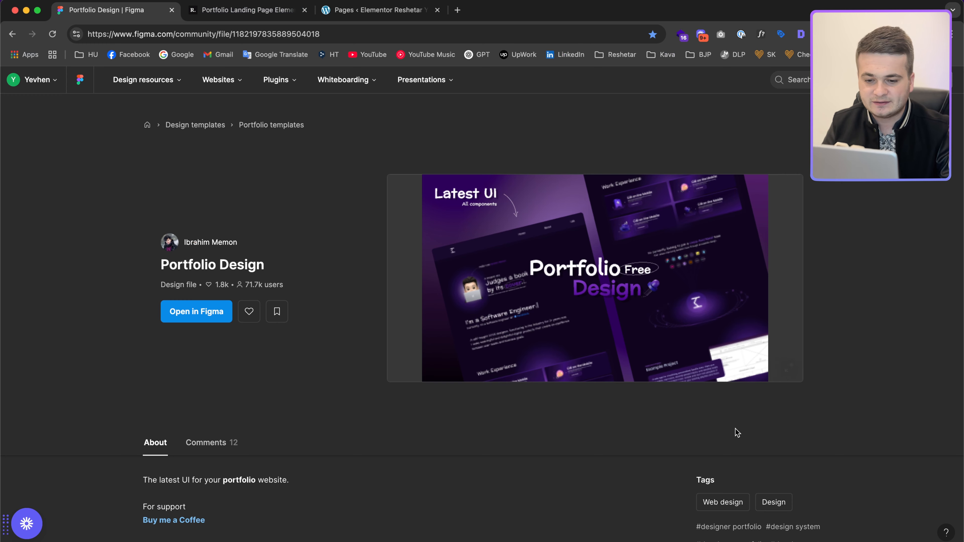
{"action": "scroll", "coordinate": [729, 418], "scroll_direction": "down", "scroll_amount": 5}
{"action": "scroll", "coordinate": [577, 323], "scroll_direction": "up", "scroll_amount": 5}
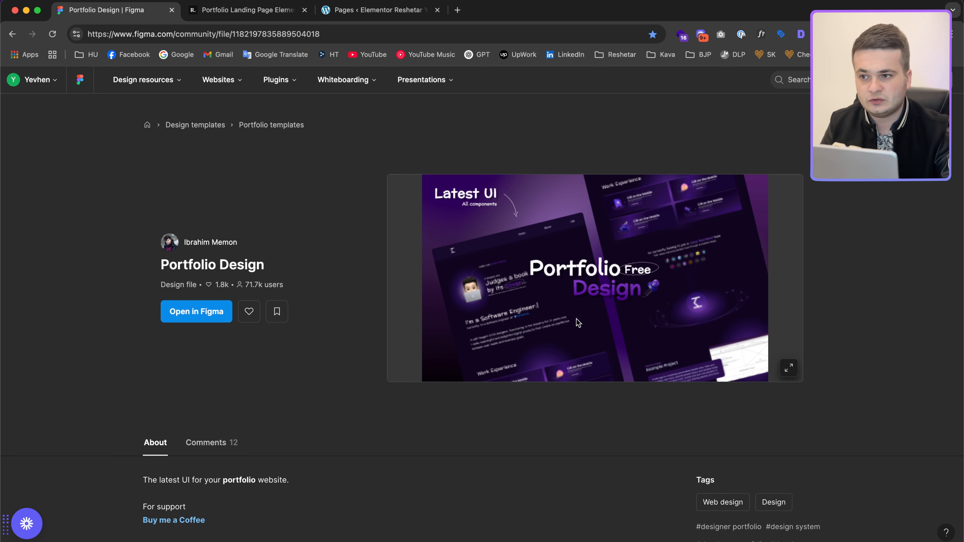
{"action": "left_click", "coordinate": [219, 15]}
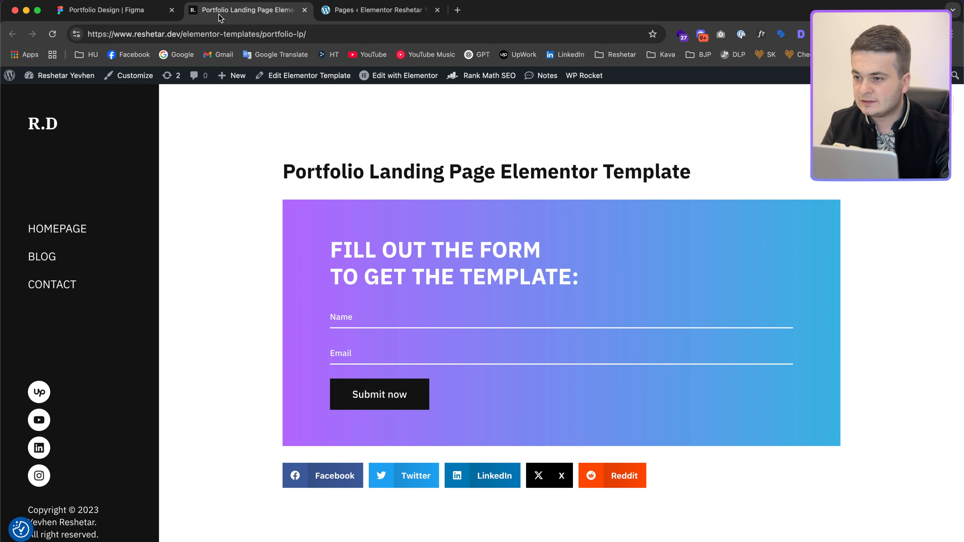
Step: Close the Figma Community and landing-page template tabs, then go back to the Portfolio Design file
{"action": "left_click", "coordinate": [172, 10]}
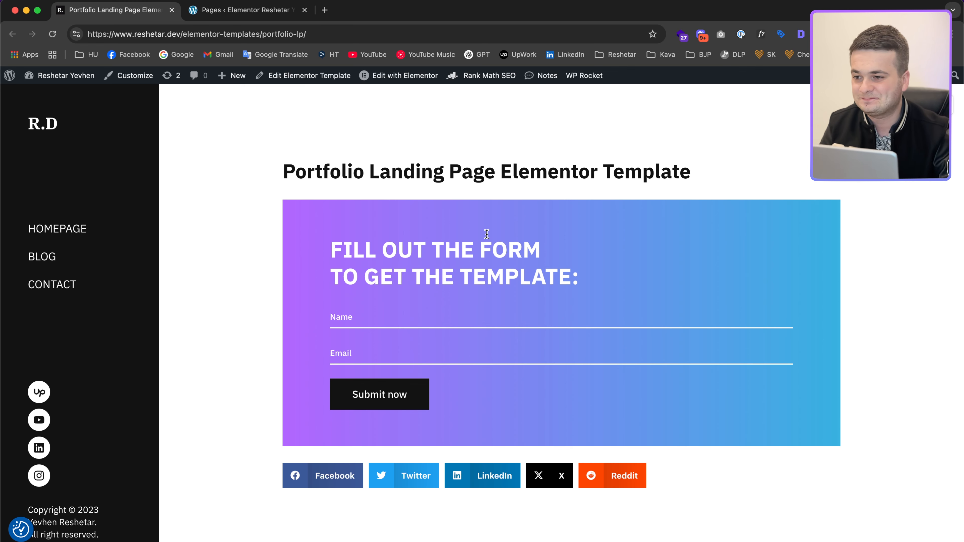
{"action": "key", "text": "super+w"}
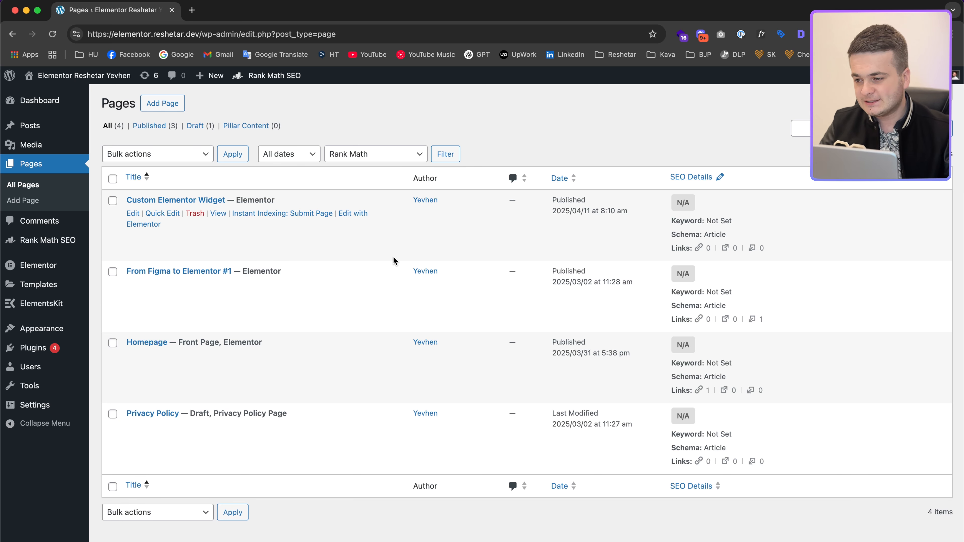
{"action": "key", "text": "ctrl+Right"}
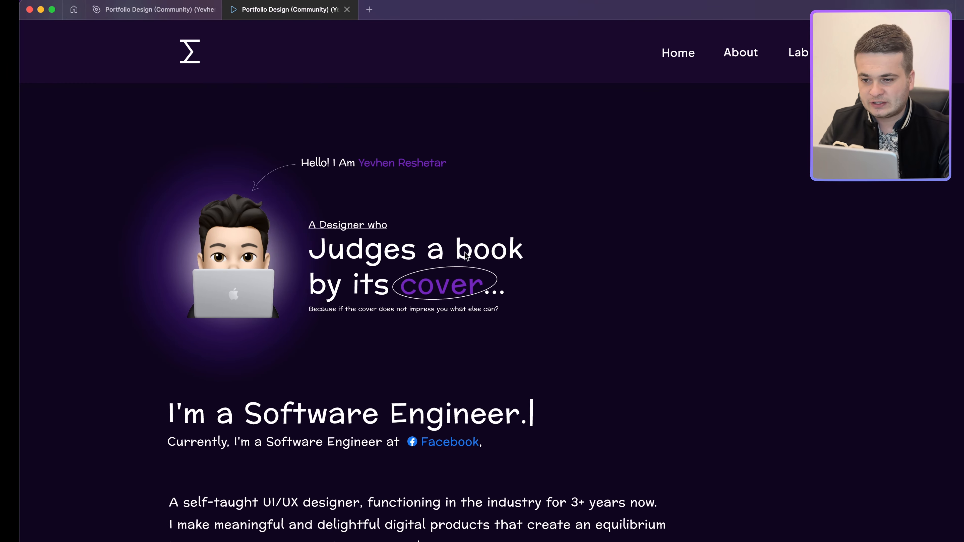
{"action": "left_click", "coordinate": [155, 3]}
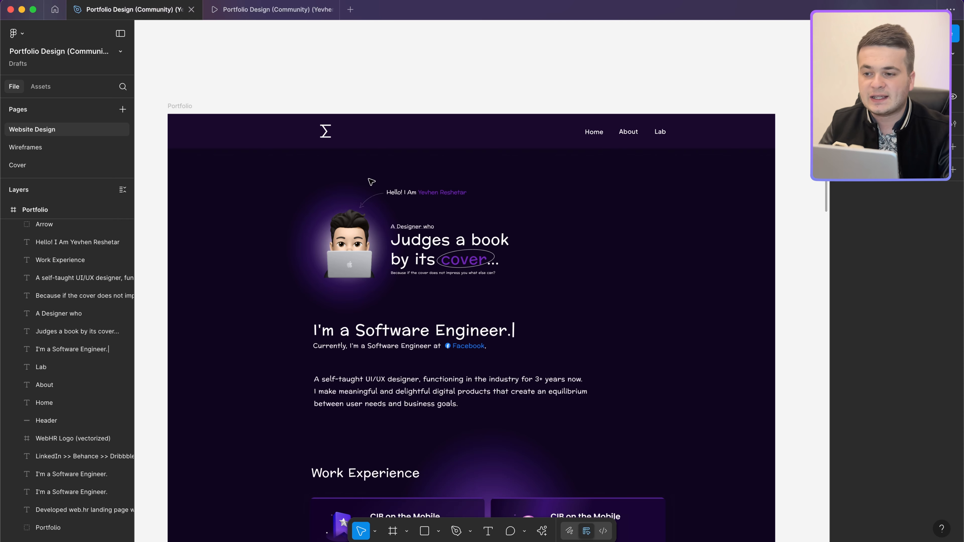
Step: Select the 35 × 39 Σ header logo with its white stroke of 4 and zoom in on it
{"action": "left_click", "coordinate": [330, 139]}
{"action": "scroll", "coordinate": [328, 134], "scroll_direction": "up", "scroll_amount": 5}
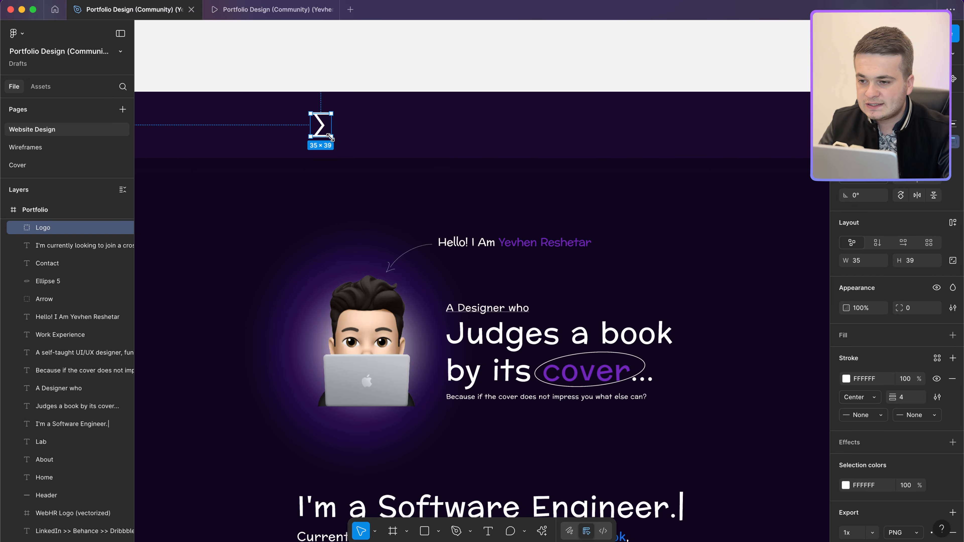
{"action": "scroll", "coordinate": [328, 135], "scroll_direction": "up", "scroll_amount": 5}
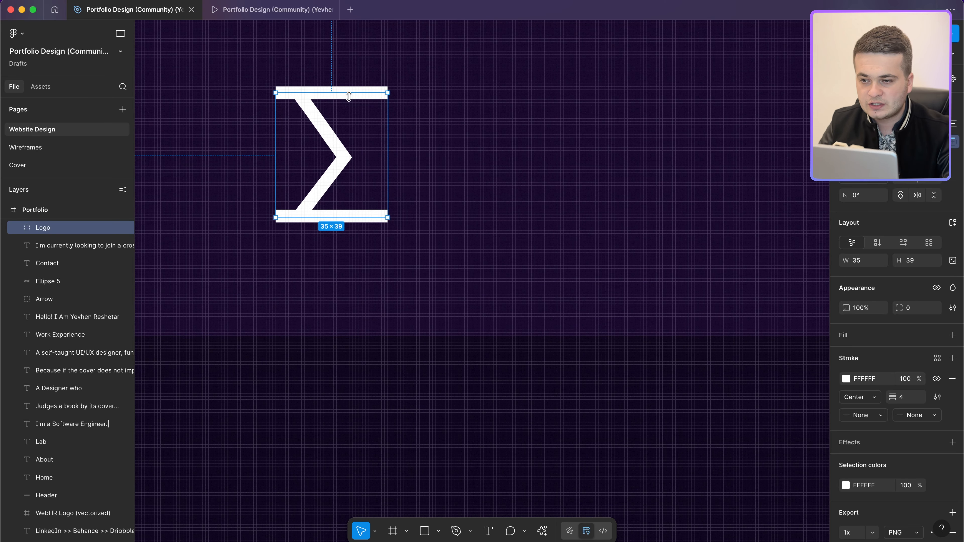
{"action": "right_click", "coordinate": [362, 93]}
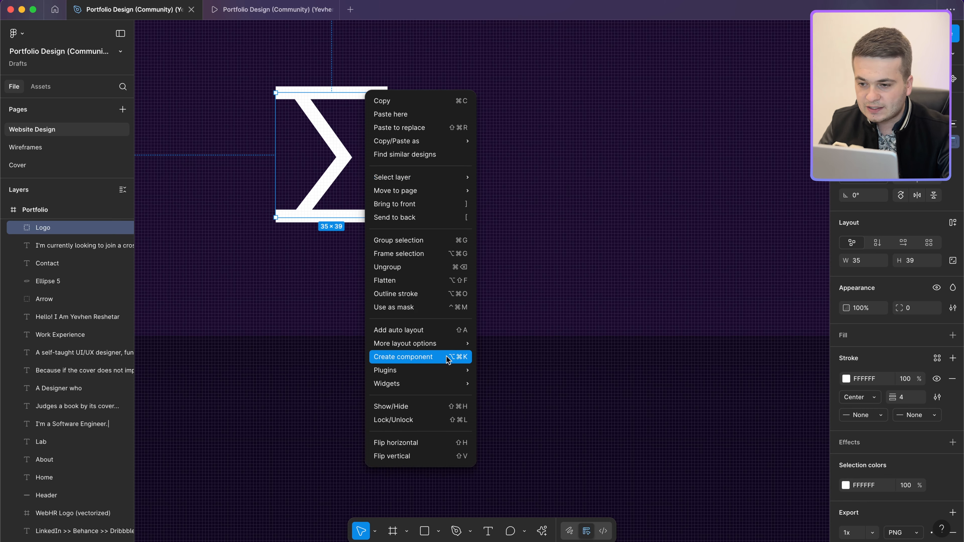
Step: Outline the Σ logo's strokes and add an SVG export setting, cancelling the 3-layer export
{"action": "left_click", "coordinate": [392, 294]}
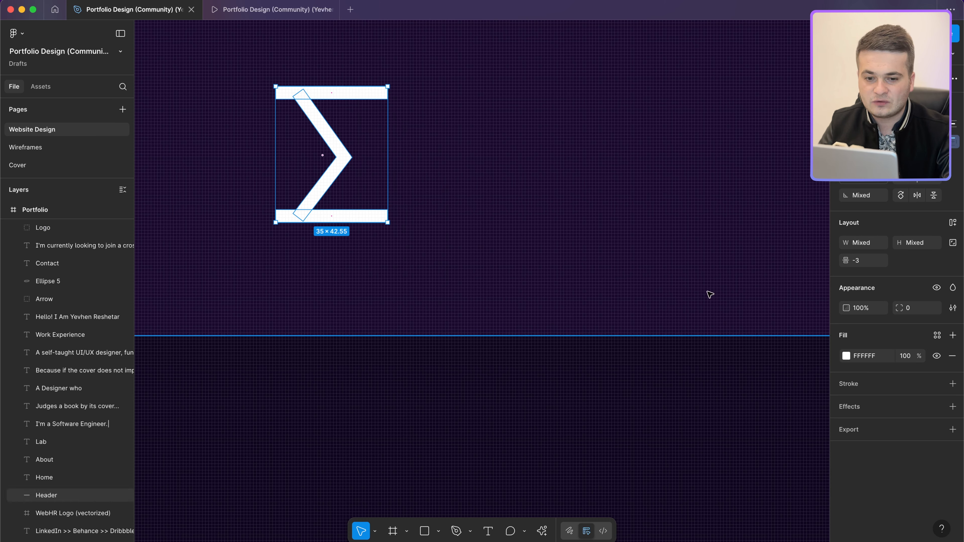
{"action": "left_click", "coordinate": [952, 429]}
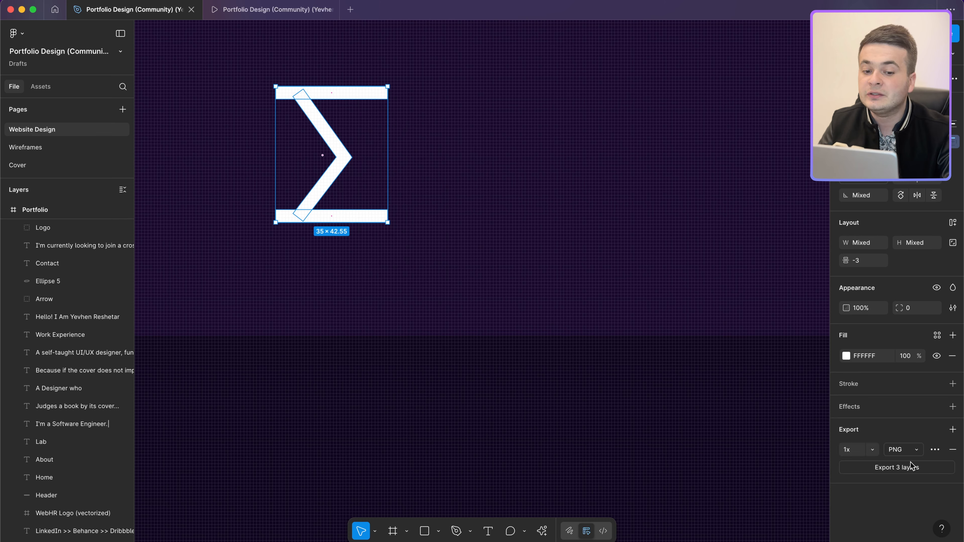
{"action": "left_click", "coordinate": [913, 451]}
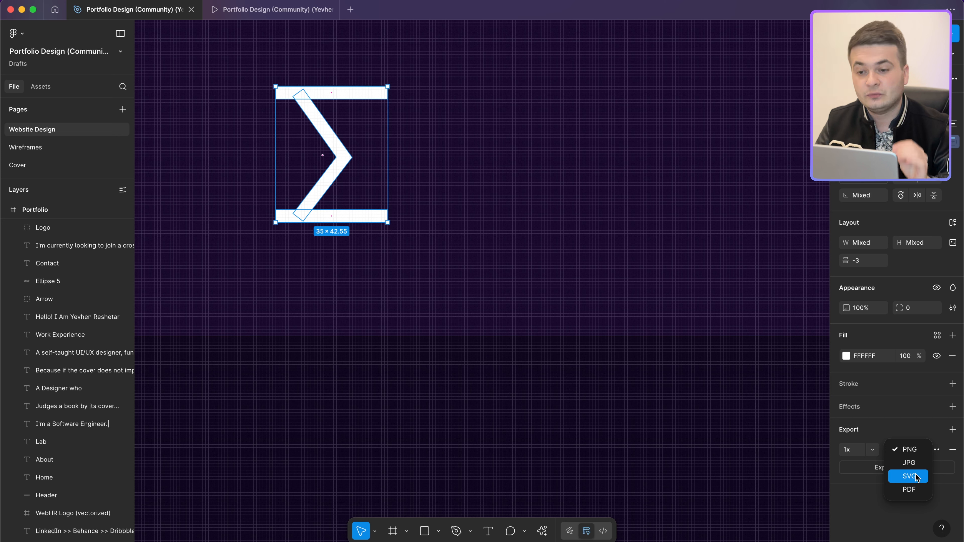
{"action": "left_click", "coordinate": [915, 476]}
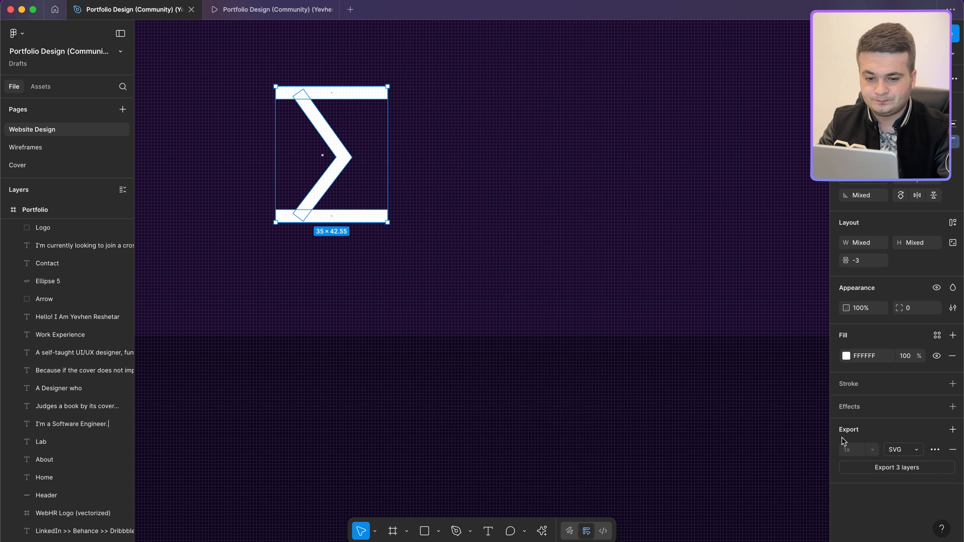
{"action": "left_click", "coordinate": [885, 471]}
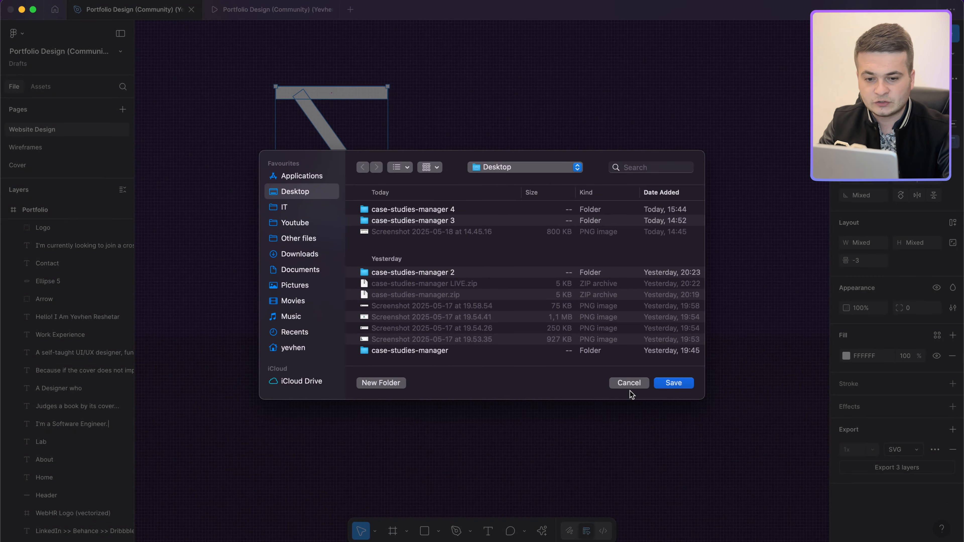
{"action": "left_click", "coordinate": [631, 384]}
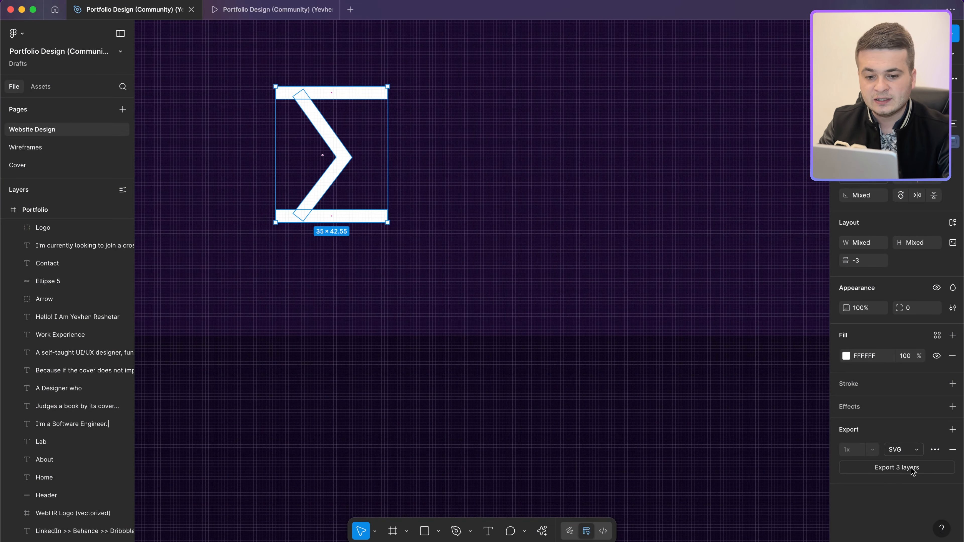
Step: Select the whole Logo group instead of a single sigma bar
{"action": "scroll", "coordinate": [76, 459], "scroll_direction": "up", "scroll_amount": 5}
{"action": "scroll", "coordinate": [65, 342], "scroll_direction": "down", "scroll_amount": 10}
{"action": "scroll", "coordinate": [66, 344], "scroll_direction": "up", "scroll_amount": 3}
{"action": "scroll", "coordinate": [66, 345], "scroll_direction": "up", "scroll_amount": 3}
{"action": "left_click", "coordinate": [352, 216]}
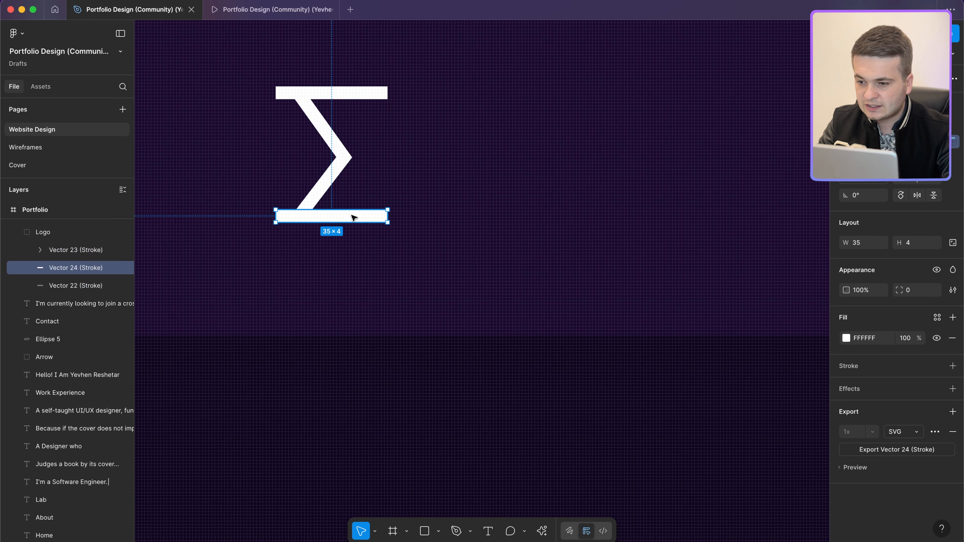
{"action": "scroll", "coordinate": [72, 262], "scroll_direction": "up", "scroll_amount": 1}
{"action": "left_click", "coordinate": [72, 254]}
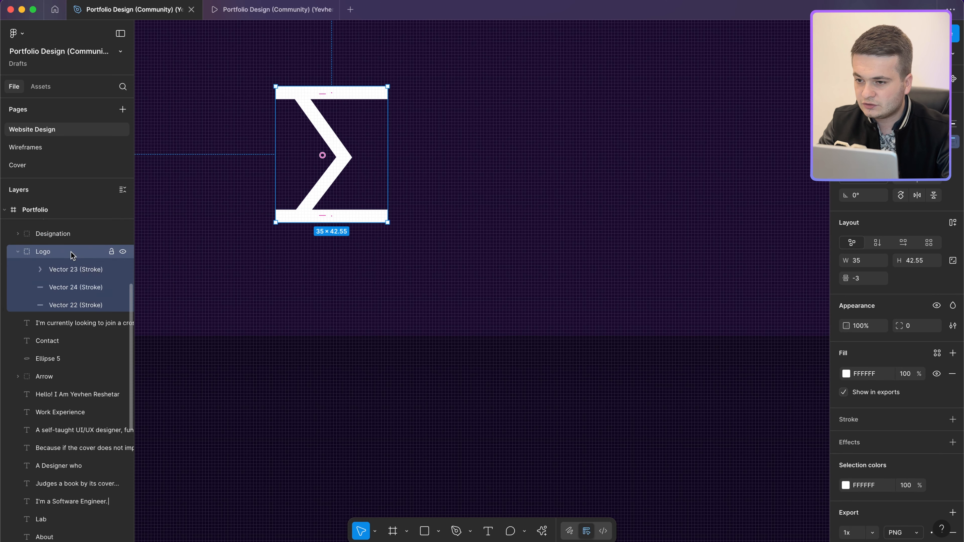
{"action": "scroll", "coordinate": [937, 467], "scroll_direction": "down", "scroll_amount": 3}
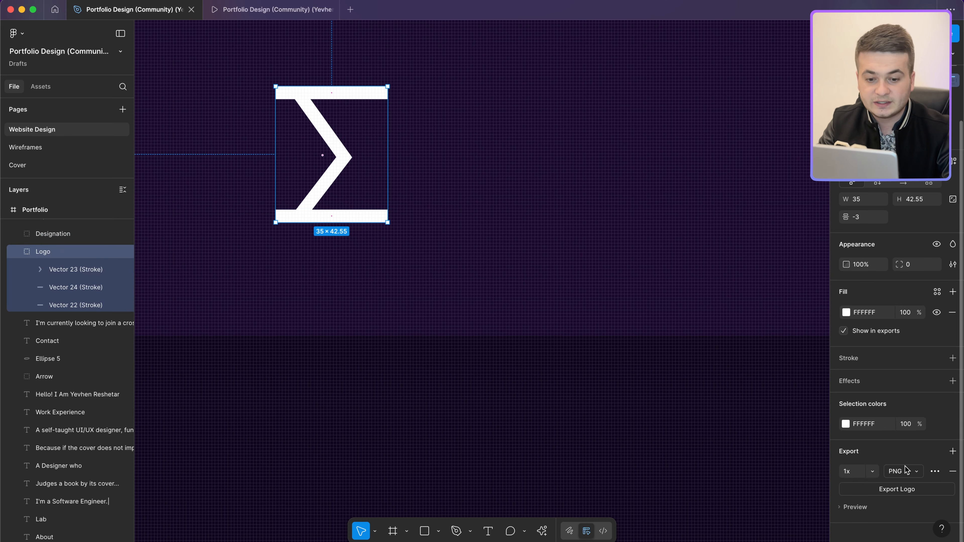
Step: Set the Logo group's export format to SVG and save Logo.svg to the Desktop
{"action": "left_click", "coordinate": [904, 470]}
{"action": "left_click", "coordinate": [909, 498]}
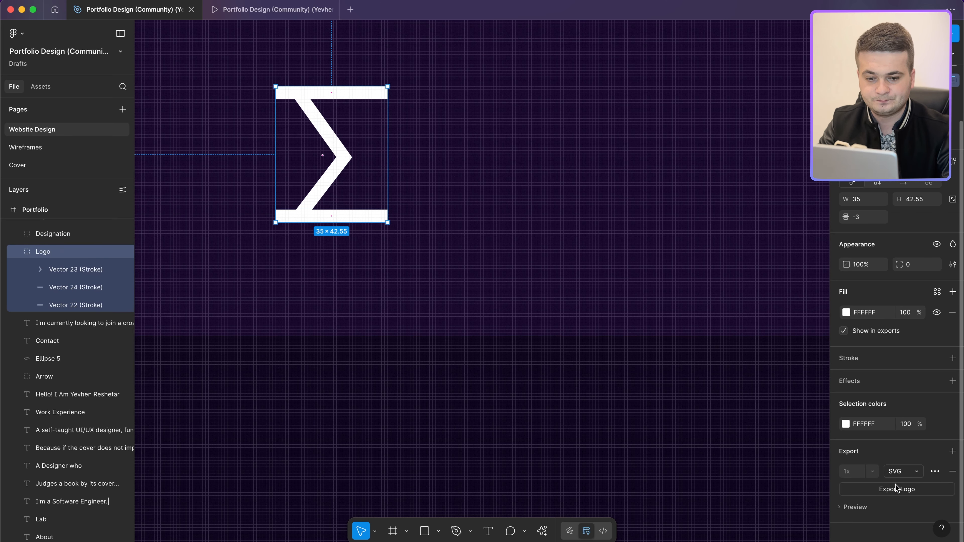
{"action": "key", "text": "Return"}
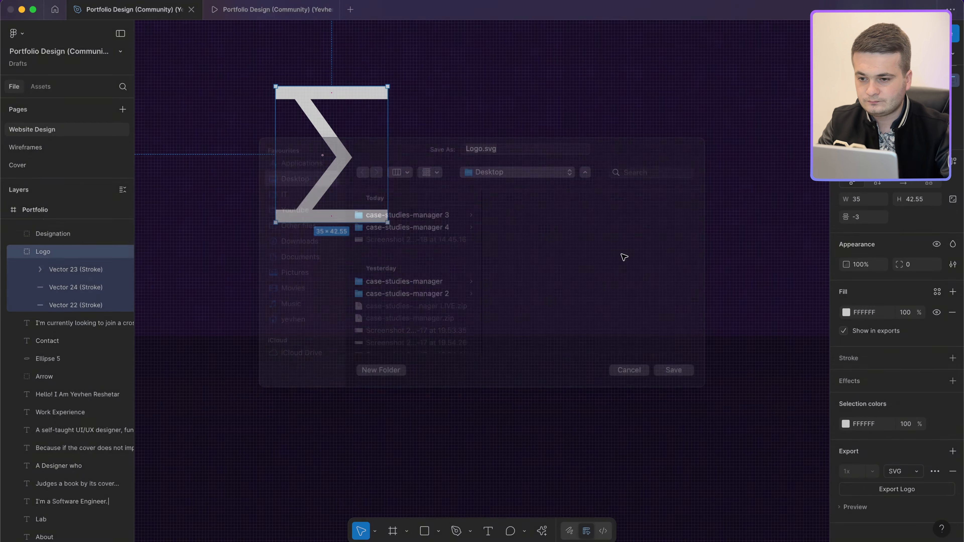
{"action": "scroll", "coordinate": [557, 223], "scroll_direction": "down", "scroll_amount": 10}
{"action": "scroll", "coordinate": [557, 223], "scroll_direction": "right", "scroll_amount": 3}
{"action": "scroll", "coordinate": [557, 223], "scroll_direction": "up", "scroll_amount": 3}
{"action": "scroll", "coordinate": [557, 223], "scroll_direction": "up", "scroll_amount": 1}
{"action": "scroll", "coordinate": [557, 223], "scroll_direction": "down", "scroll_amount": 3}
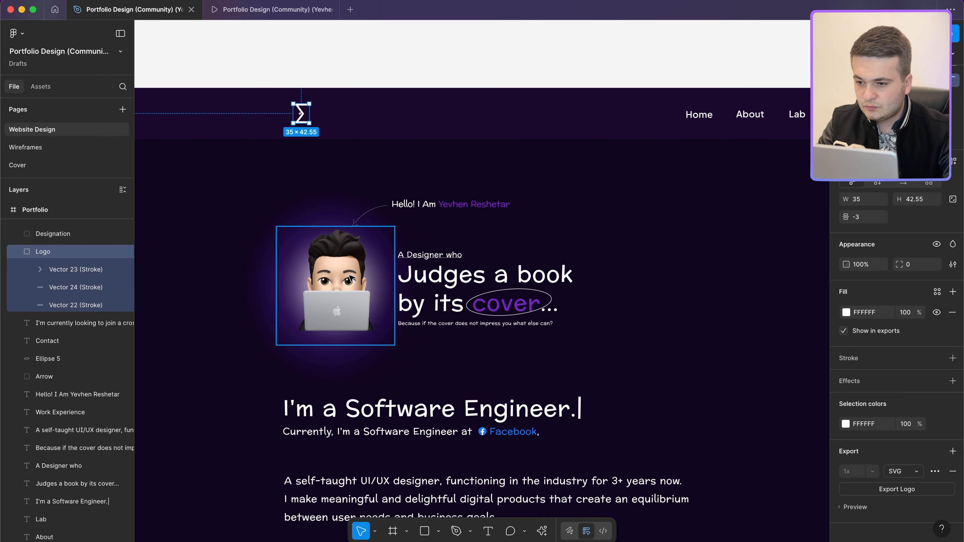
{"action": "left_click", "coordinate": [346, 276]}
Step: Duplicate the Me avatar frame and place the copy on empty canvas left of the Portfolio frame
{"action": "scroll", "coordinate": [347, 276], "scroll_direction": "down", "scroll_amount": 3}
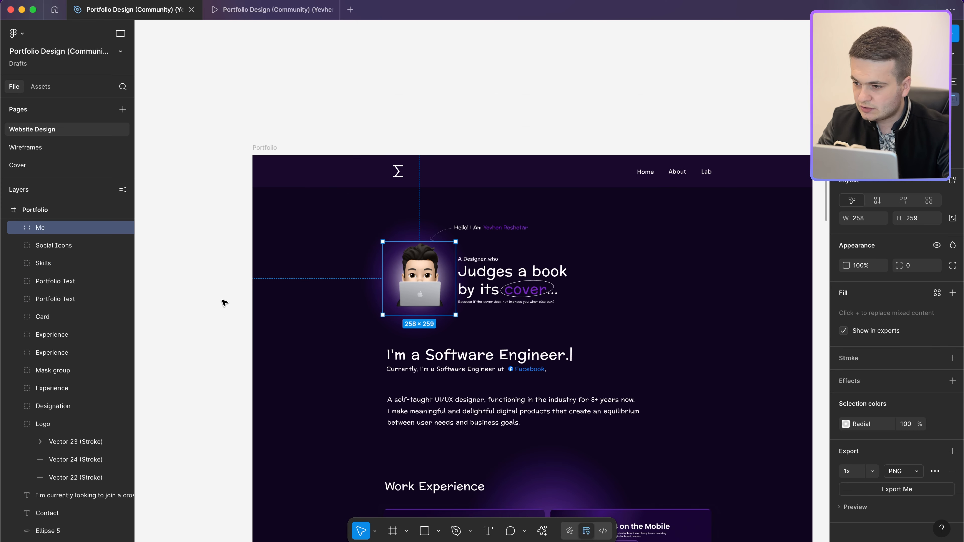
{"action": "scroll", "coordinate": [83, 281], "scroll_direction": "up", "scroll_amount": 1}
{"action": "left_click", "coordinate": [123, 245]}
{"action": "left_click", "coordinate": [123, 245]}
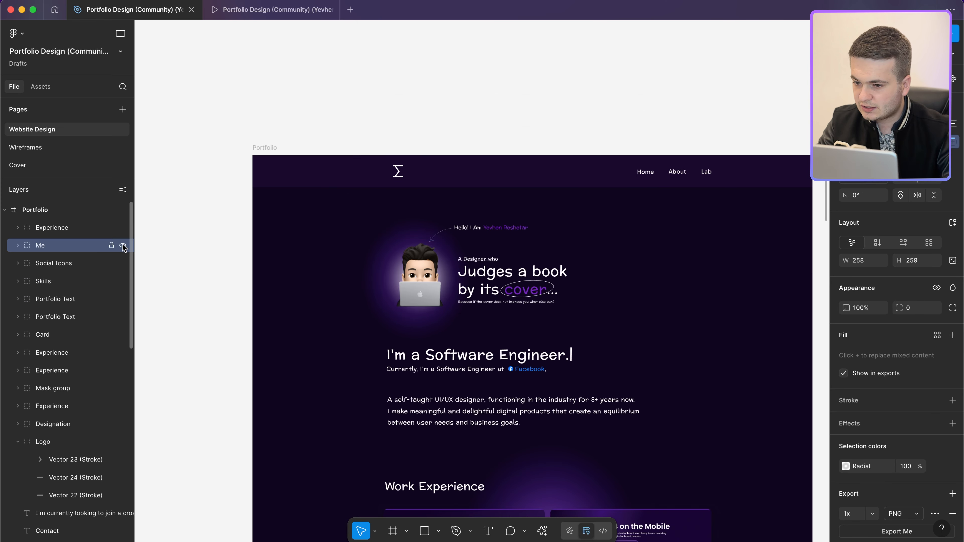
{"action": "key", "text": "super+d"}
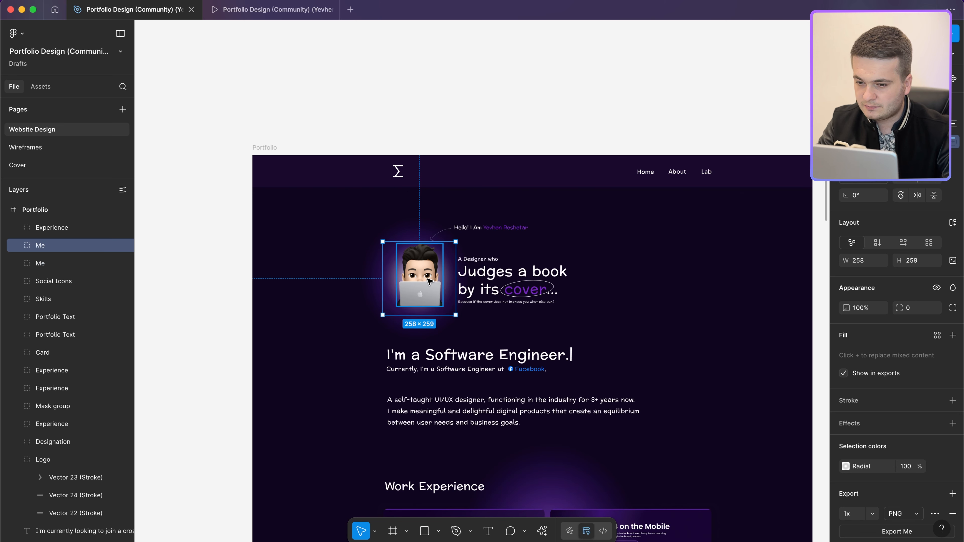
{"action": "left_click_drag", "start_coordinate": [434, 281], "coordinate": [190, 281]}
{"action": "scroll", "coordinate": [184, 283], "scroll_direction": "up", "scroll_amount": 5}
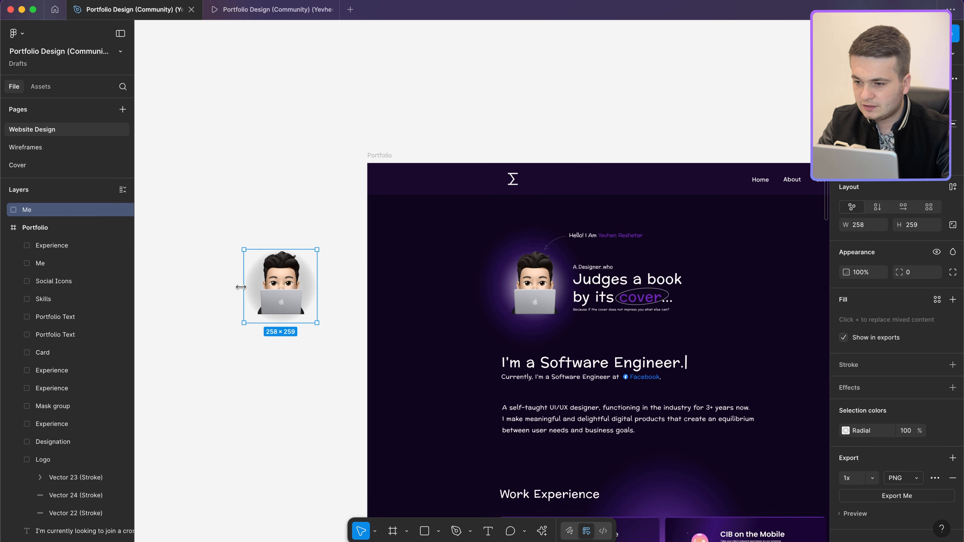
{"action": "left_click_drag", "start_coordinate": [327, 282], "coordinate": [320, 278]}
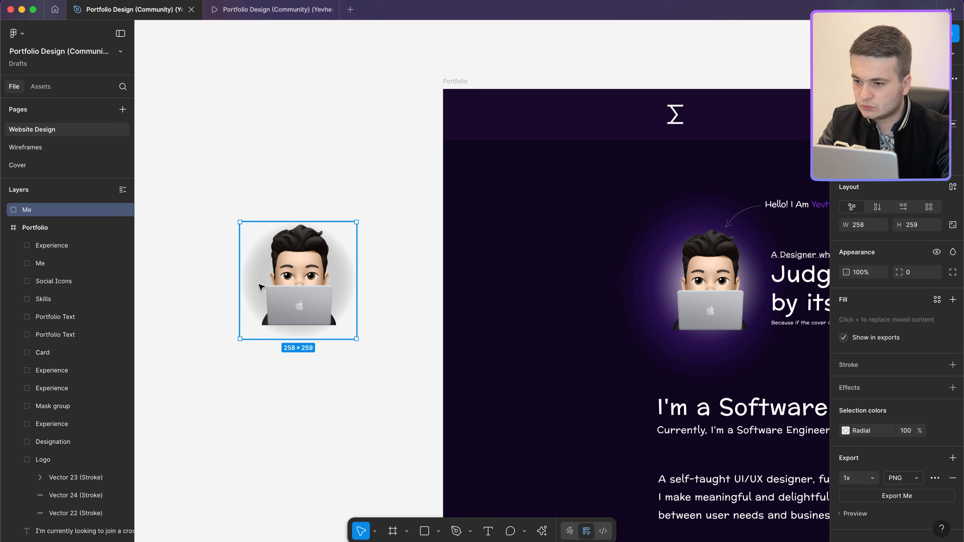
Step: Delete the Ellipse 3 circular backdrop from the avatar copy, leaving a 165×223 image
{"action": "left_click", "coordinate": [6, 212]}
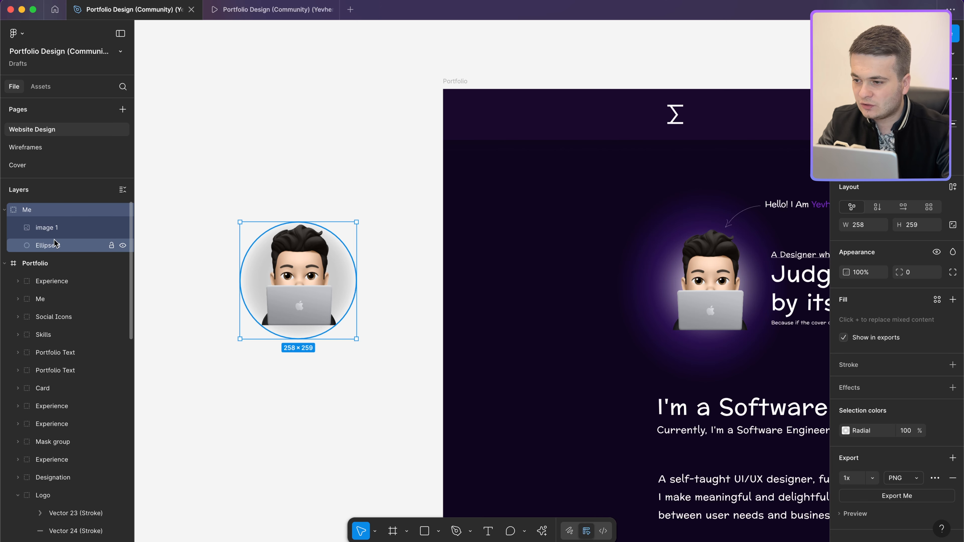
{"action": "left_click", "coordinate": [50, 232]}
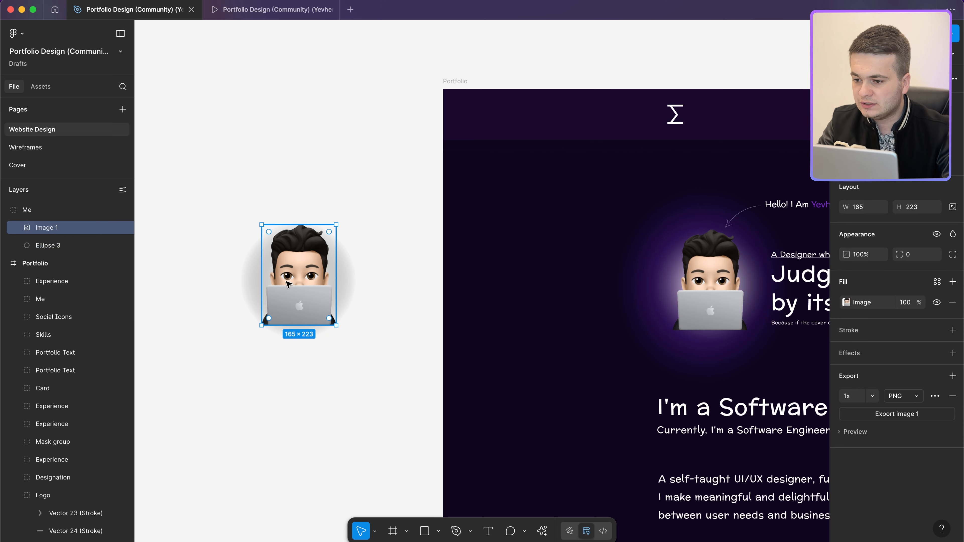
{"action": "left_click", "coordinate": [242, 288]}
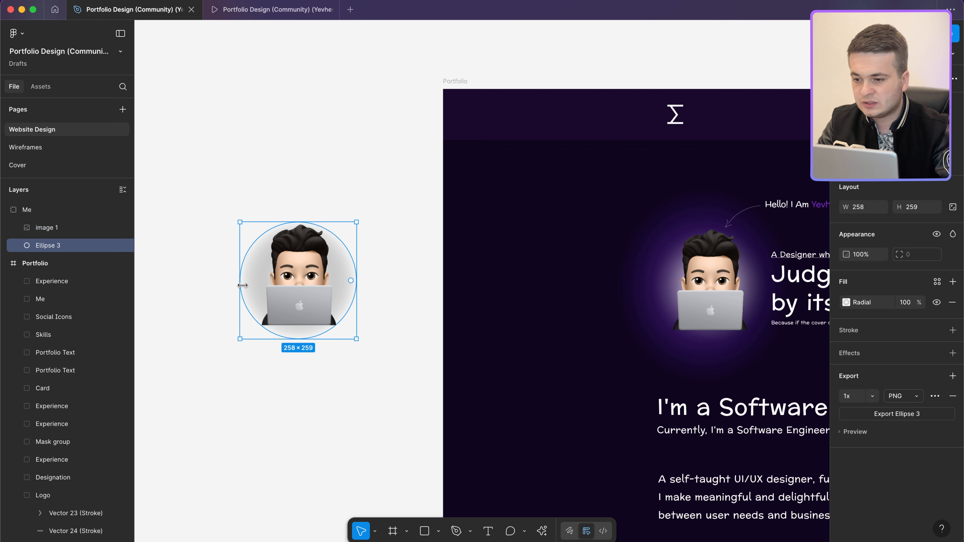
{"action": "key", "text": "Delete"}
{"action": "left_click", "coordinate": [323, 292]}
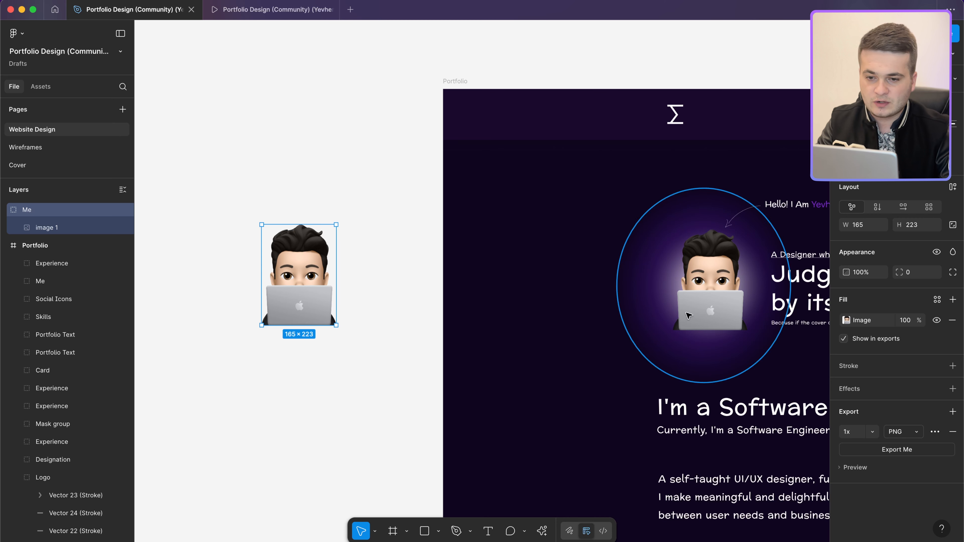
{"action": "double_click", "coordinate": [721, 302]}
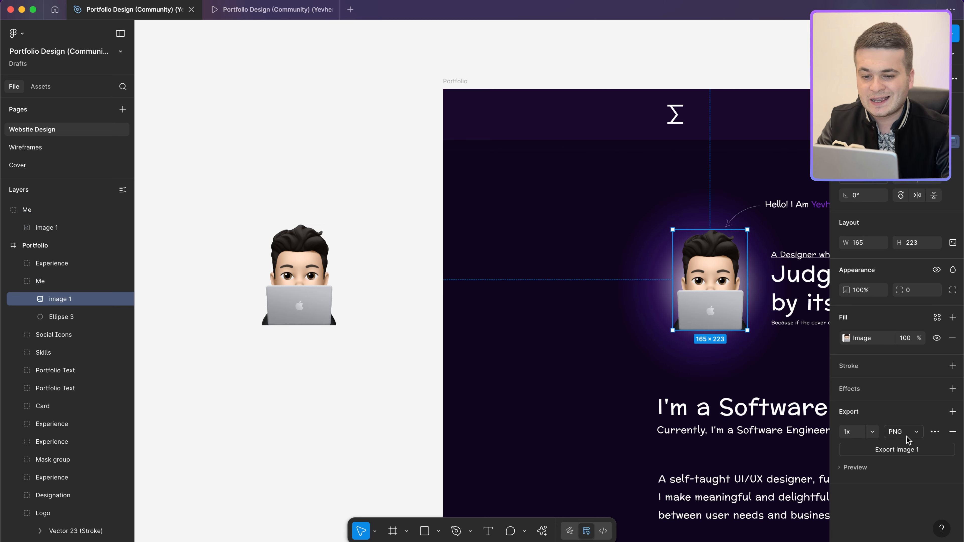
Step: Scale the standalone avatar copy 2.5x to 412.5 × 557.5
{"action": "left_click", "coordinate": [872, 432]}
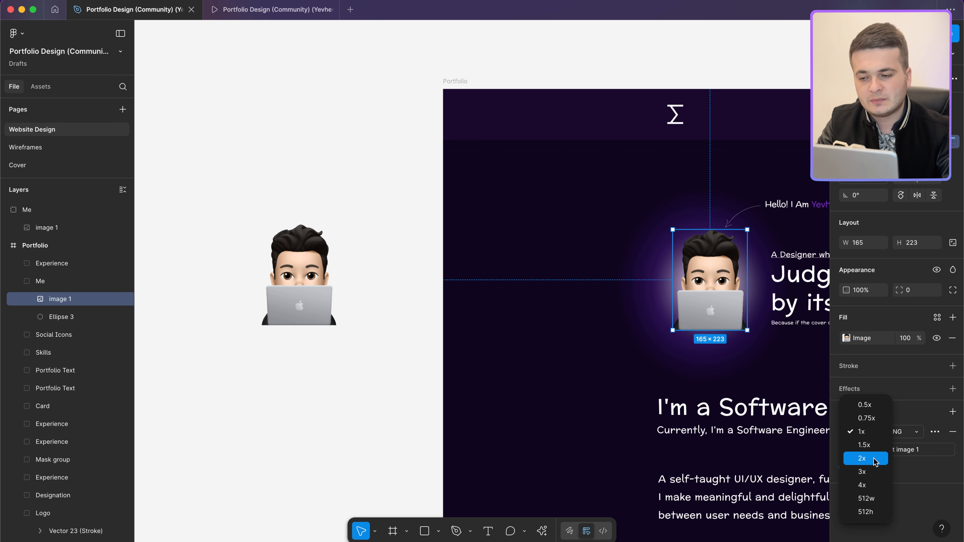
{"action": "left_click", "coordinate": [295, 266]}
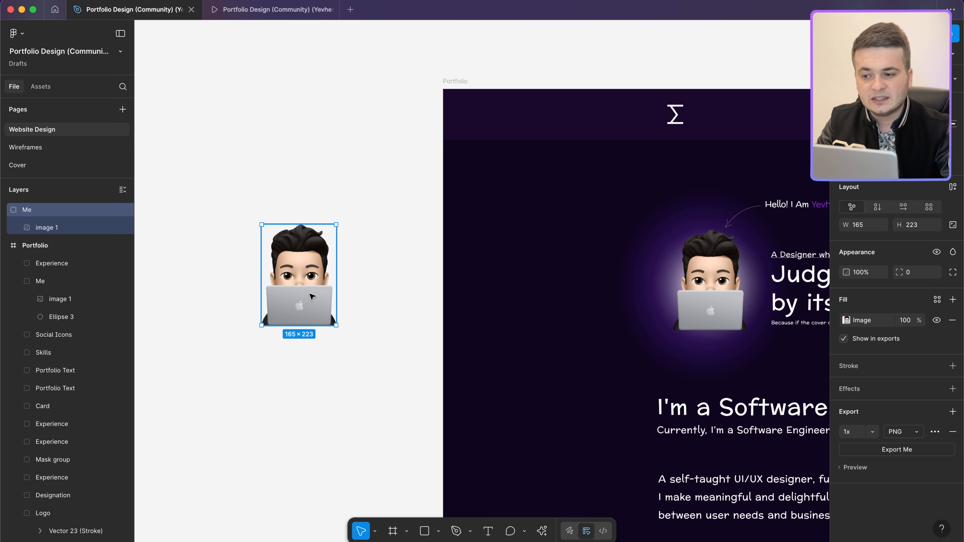
{"action": "key", "text": "k"}
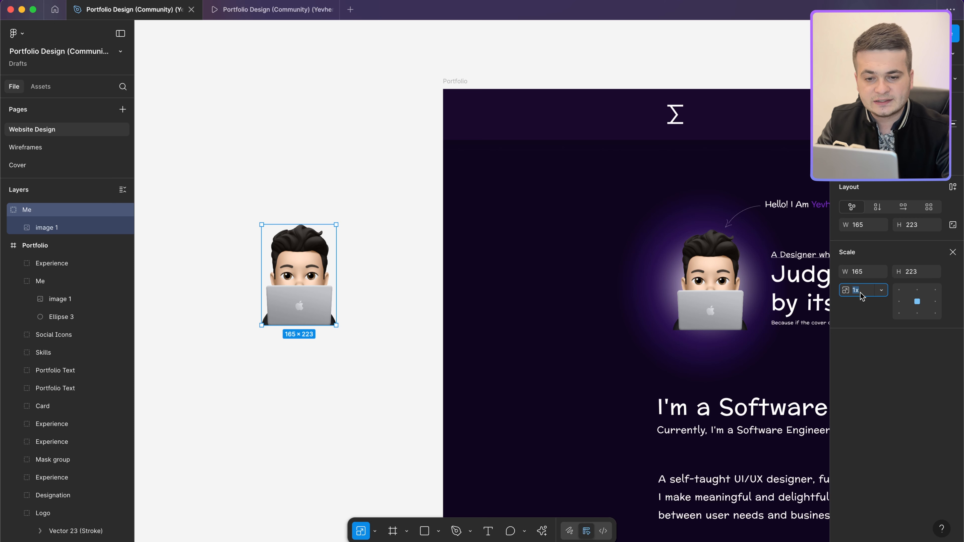
{"action": "left_click", "coordinate": [853, 290]}
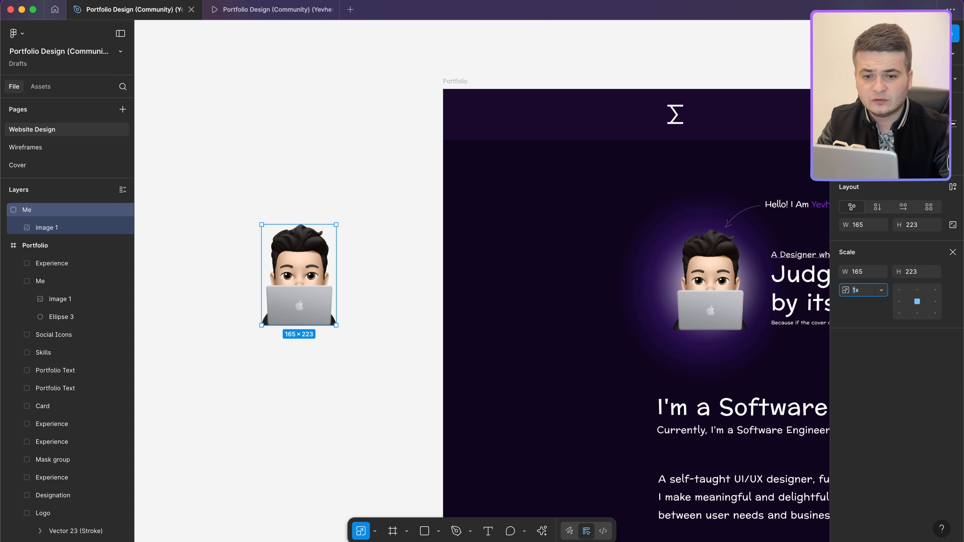
{"action": "key", "text": "Return"}
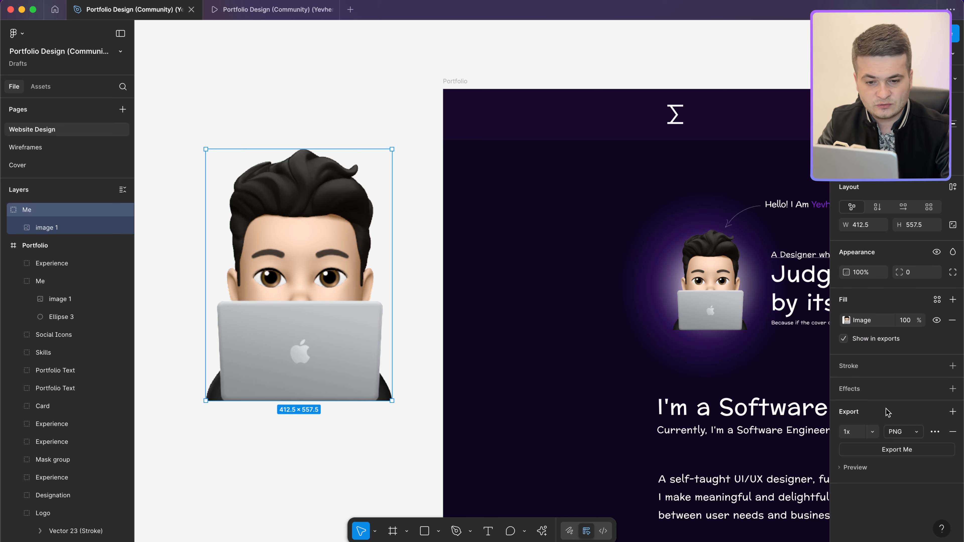
Step: Export the enlarged avatar as Me.png to the Desktop
{"action": "left_click", "coordinate": [897, 450]}
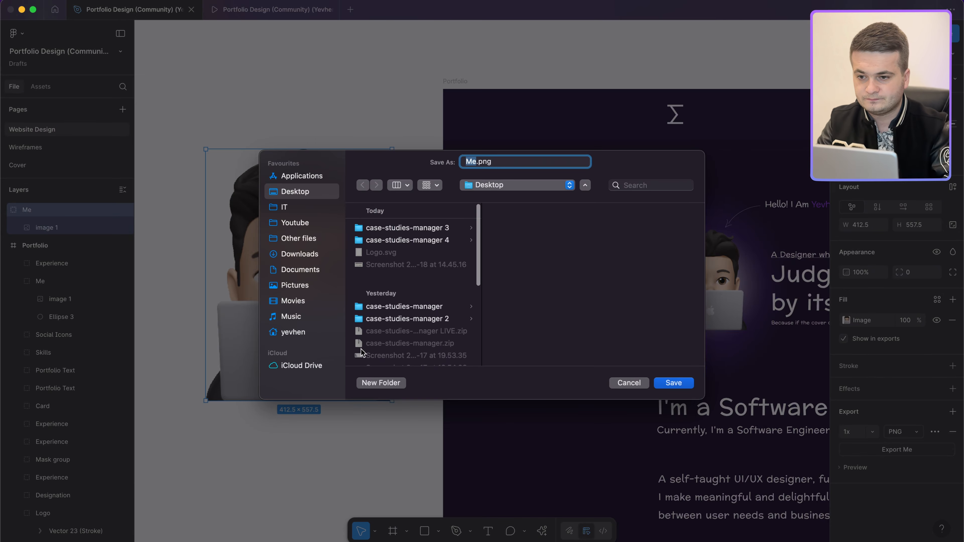
{"action": "key", "text": "Return"}
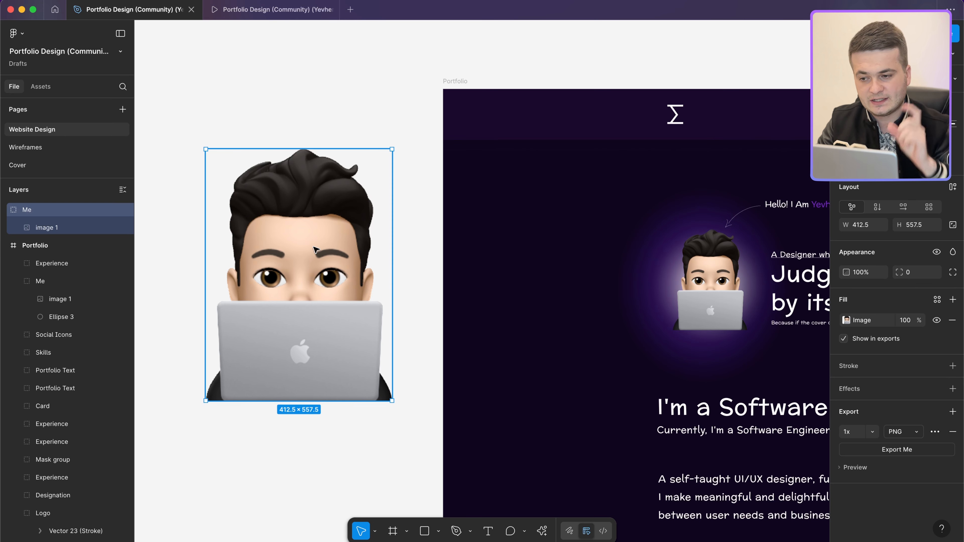
{"action": "scroll", "coordinate": [316, 250], "scroll_direction": "down", "scroll_amount": 5}
{"action": "scroll", "coordinate": [434, 292], "scroll_direction": "right", "scroll_amount": 3}
{"action": "scroll", "coordinate": [433, 291], "scroll_direction": "down", "scroll_amount": 3}
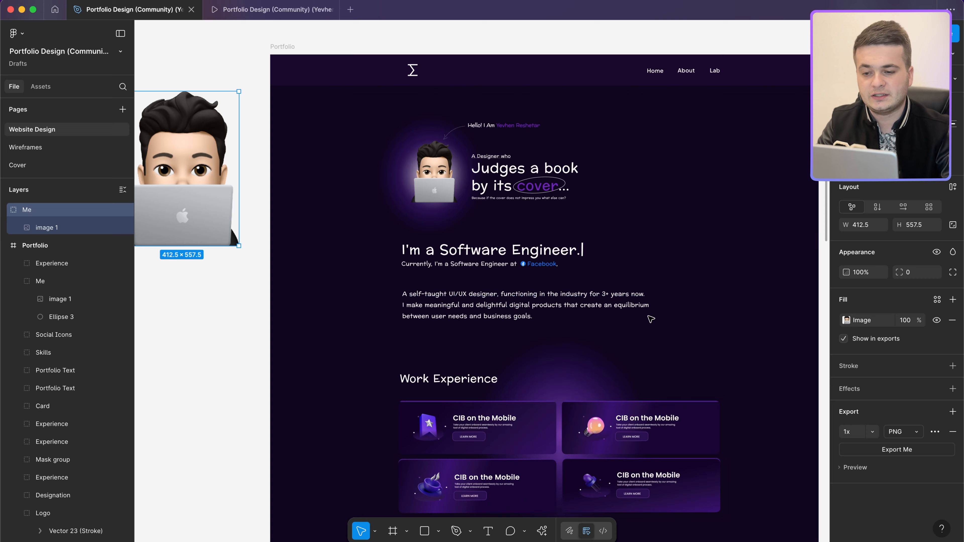
{"action": "scroll", "coordinate": [651, 319], "scroll_direction": "up", "scroll_amount": 3}
{"action": "scroll", "coordinate": [471, 246], "scroll_direction": "up", "scroll_amount": 3}
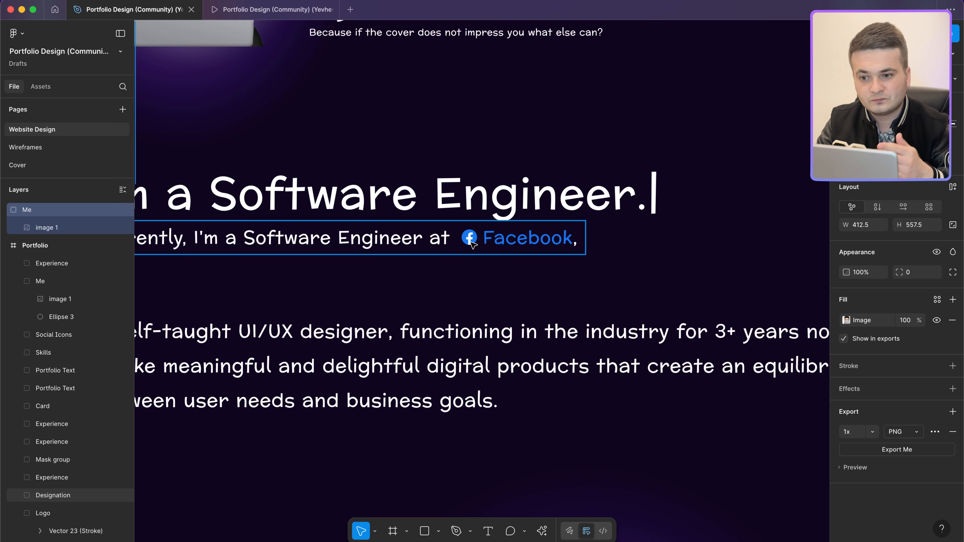
{"action": "scroll", "coordinate": [473, 245], "scroll_direction": "down", "scroll_amount": 3}
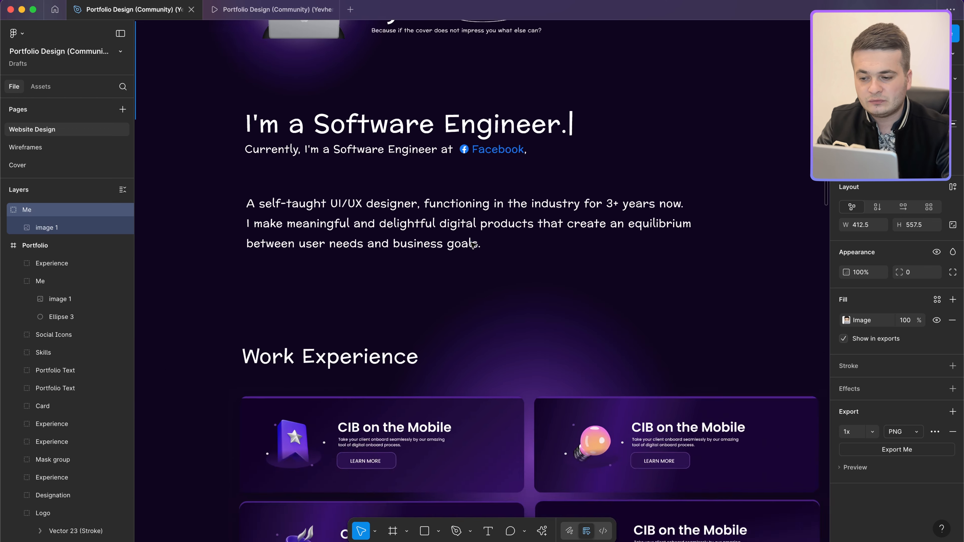
{"action": "scroll", "coordinate": [472, 245], "scroll_direction": "down", "scroll_amount": 5}
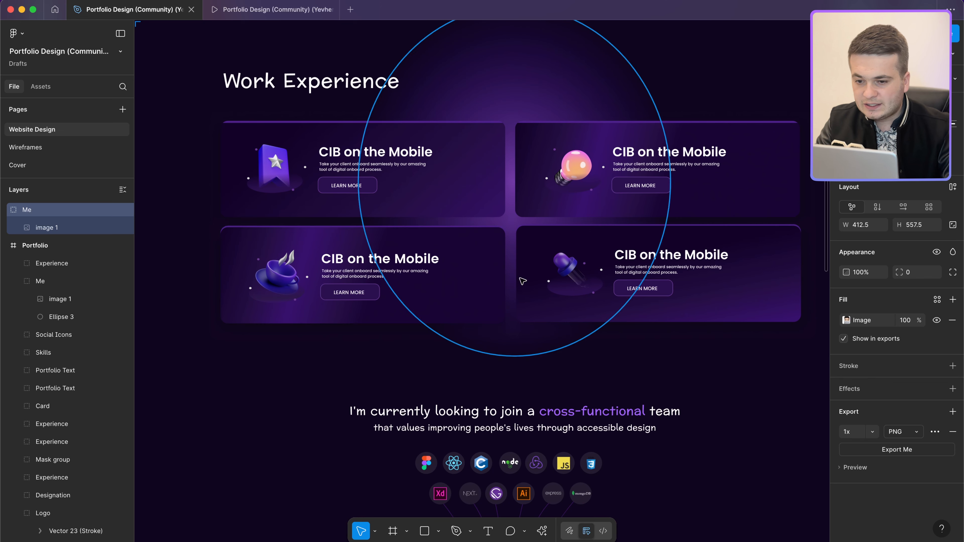
Step: Select the star, bulb, cup and pin icons of the four Work Experience cards and drag copies beside the frame
{"action": "double_click", "coordinate": [276, 169]}
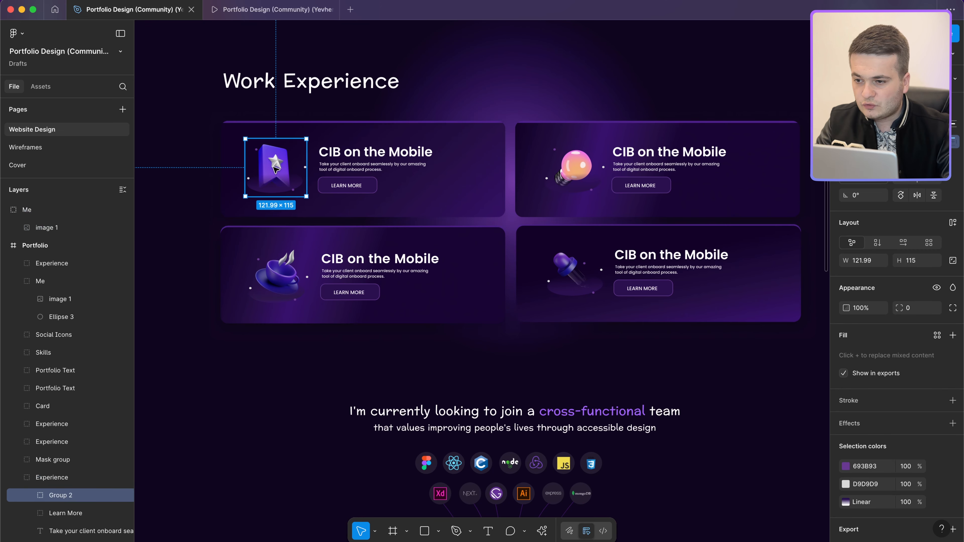
{"action": "scroll", "coordinate": [276, 169], "scroll_direction": "down", "scroll_amount": 3}
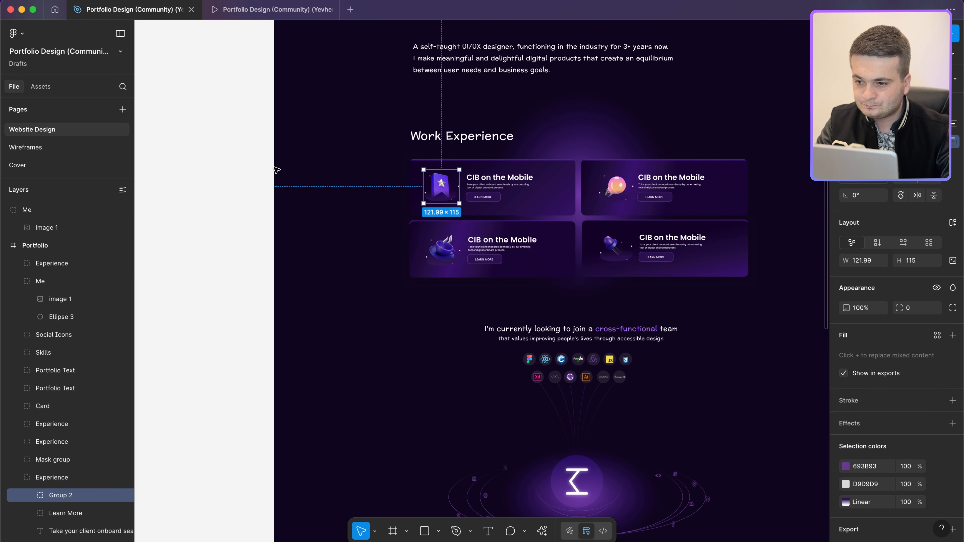
{"action": "left_click", "coordinate": [618, 190], "text": "shift"}
{"action": "double_click", "coordinate": [618, 189], "text": "shift"}
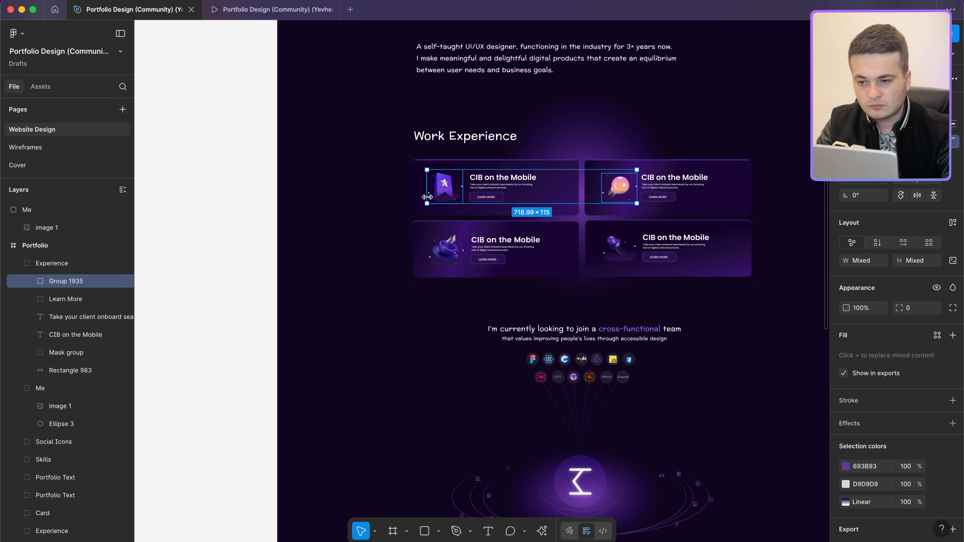
{"action": "left_click", "coordinate": [446, 186]}
{"action": "double_click", "coordinate": [446, 186]}
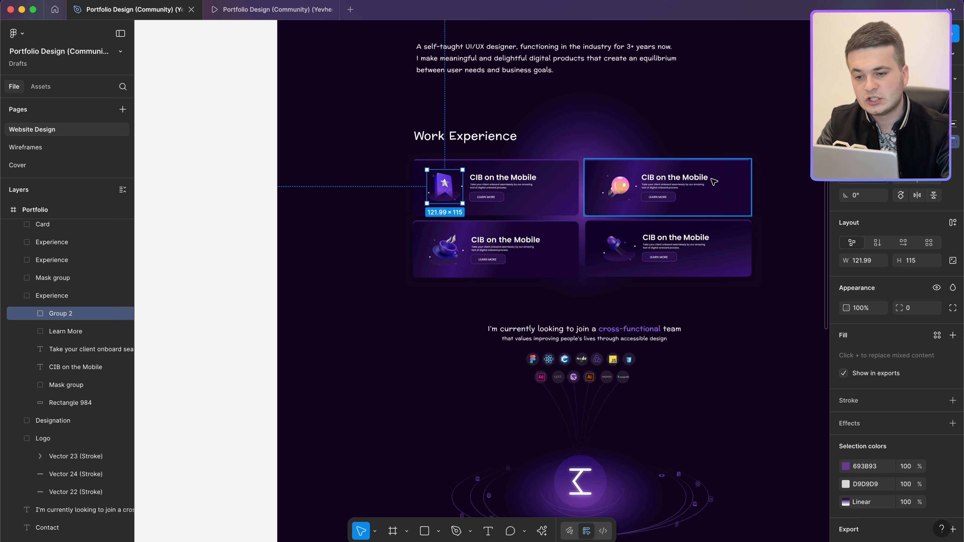
{"action": "left_click", "coordinate": [619, 187], "text": "shift"}
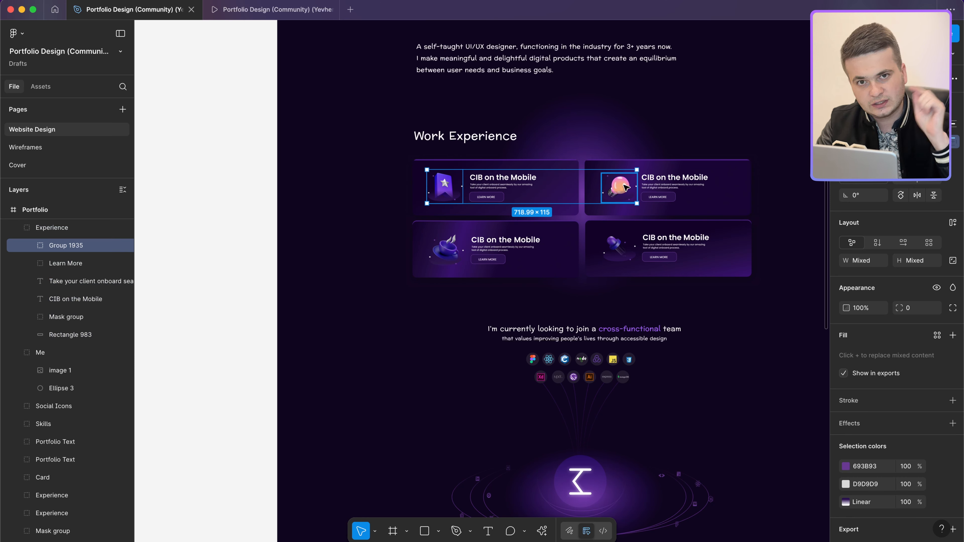
{"action": "left_click", "coordinate": [619, 247], "text": "shift"}
{"action": "left_click", "coordinate": [452, 247], "text": "shift"}
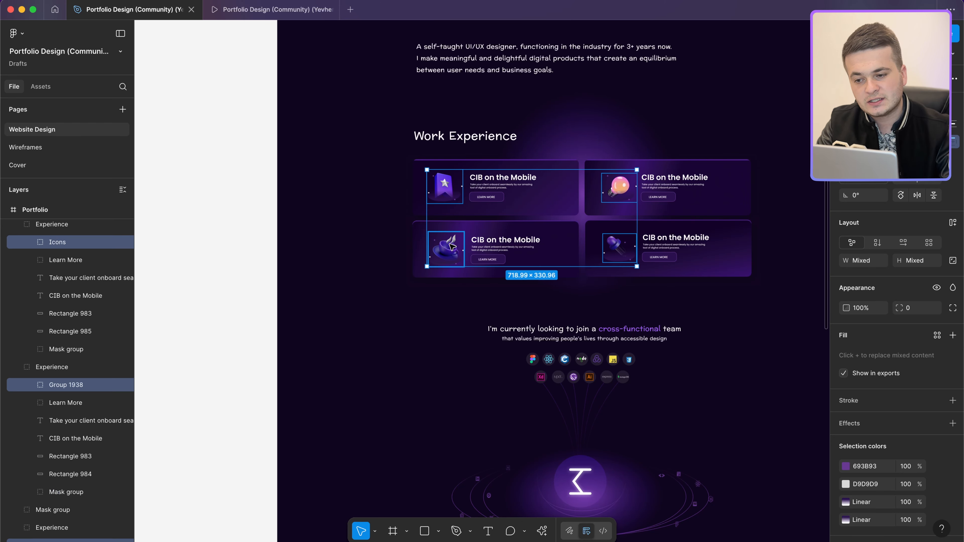
{"action": "scroll", "coordinate": [452, 246], "scroll_direction": "down", "scroll_amount": 3}
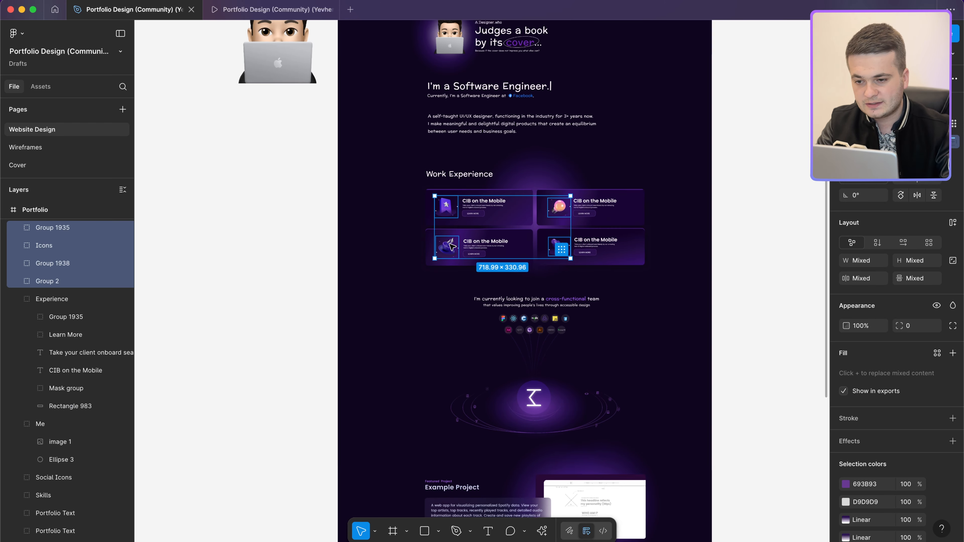
{"action": "left_click_drag", "start_coordinate": [452, 247], "coordinate": [197, 258]}
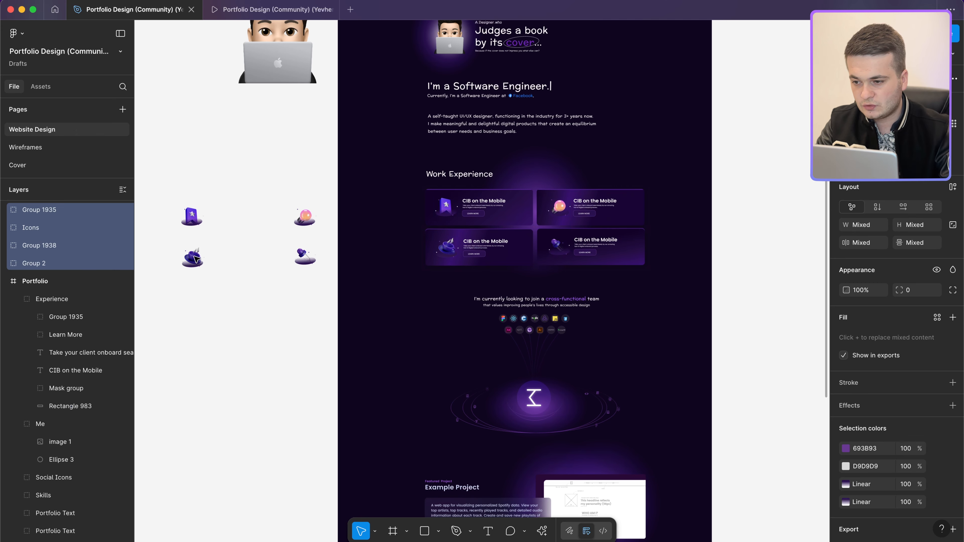
Step: Enlarge the four copied icons proportionally by 1.8x
{"action": "scroll", "coordinate": [197, 258], "scroll_direction": "up", "scroll_amount": 3}
{"action": "key", "text": "k"}
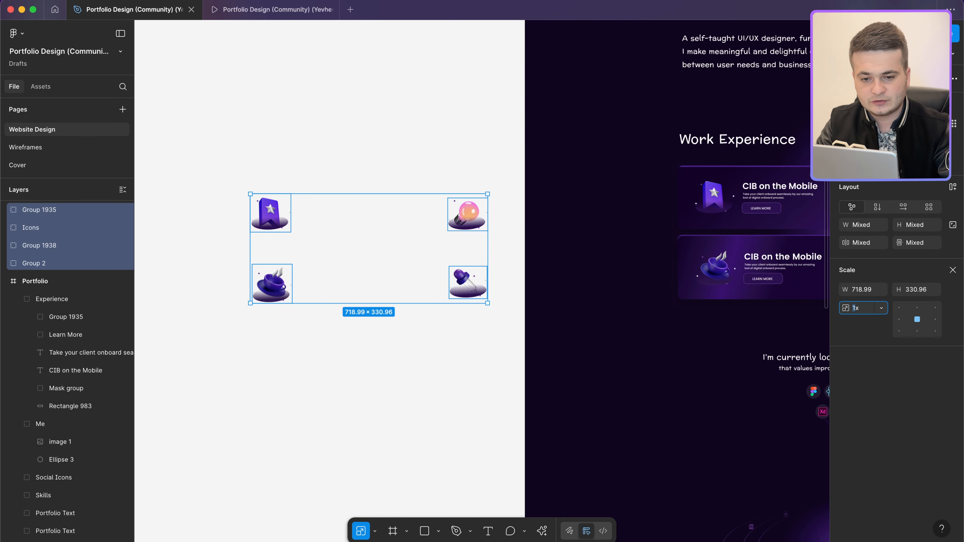
{"action": "type", "text": "1.8"}
{"action": "key", "text": "Return"}
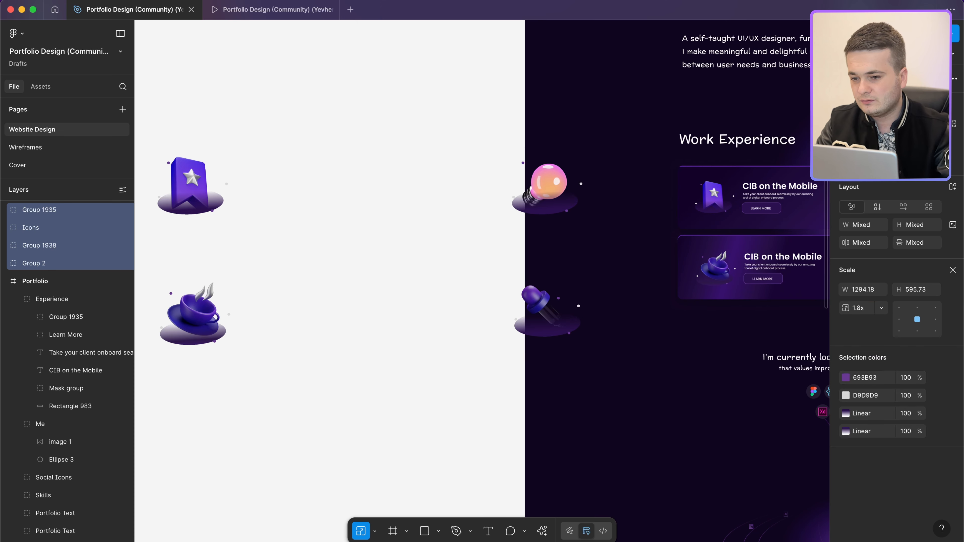
{"action": "key", "text": "v"}
Step: Move the two right-hand icons closer to the left pair to form a tight 2×2 grid
{"action": "scroll", "coordinate": [292, 283], "scroll_direction": "down", "scroll_amount": 3}
{"action": "left_click", "coordinate": [462, 331]}
{"action": "left_click_drag", "start_coordinate": [479, 329], "coordinate": [303, 232]}
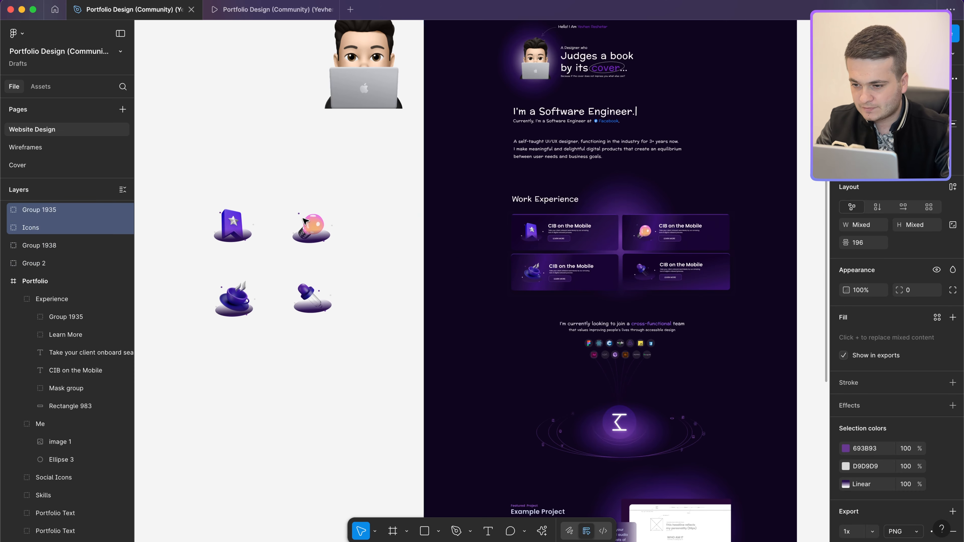
{"action": "scroll", "coordinate": [310, 252], "scroll_direction": "left", "scroll_amount": 3}
{"action": "scroll", "coordinate": [310, 252], "scroll_direction": "up", "scroll_amount": 3}
{"action": "scroll", "coordinate": [308, 251], "scroll_direction": "left", "scroll_amount": 3}
{"action": "left_click", "coordinate": [380, 227]}
{"action": "scroll", "coordinate": [379, 224], "scroll_direction": "right", "scroll_amount": 1}
{"action": "scroll", "coordinate": [378, 221], "scroll_direction": "down", "scroll_amount": 3}
{"action": "scroll", "coordinate": [378, 222], "scroll_direction": "right", "scroll_amount": 1}
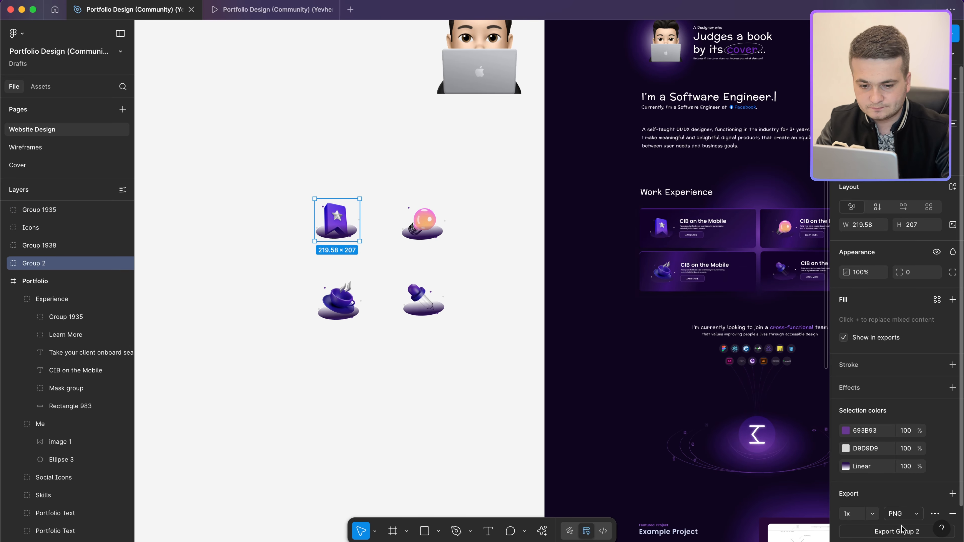
Step: Export the star and bulb icons as PNGs with the icon- prefix, the bulb as icon-2
{"action": "left_click", "coordinate": [896, 531]}
{"action": "type", "text": "icon-"}
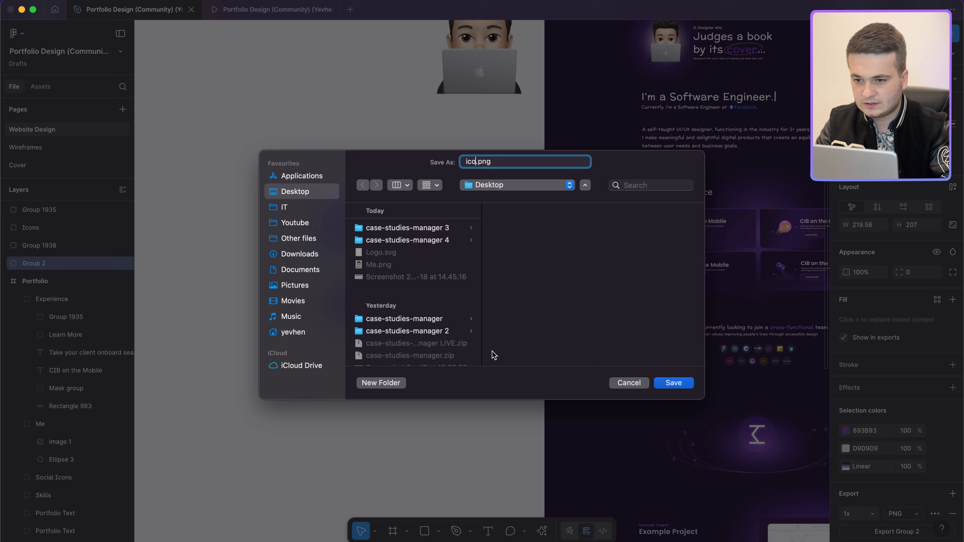
{"action": "key", "text": "Return"}
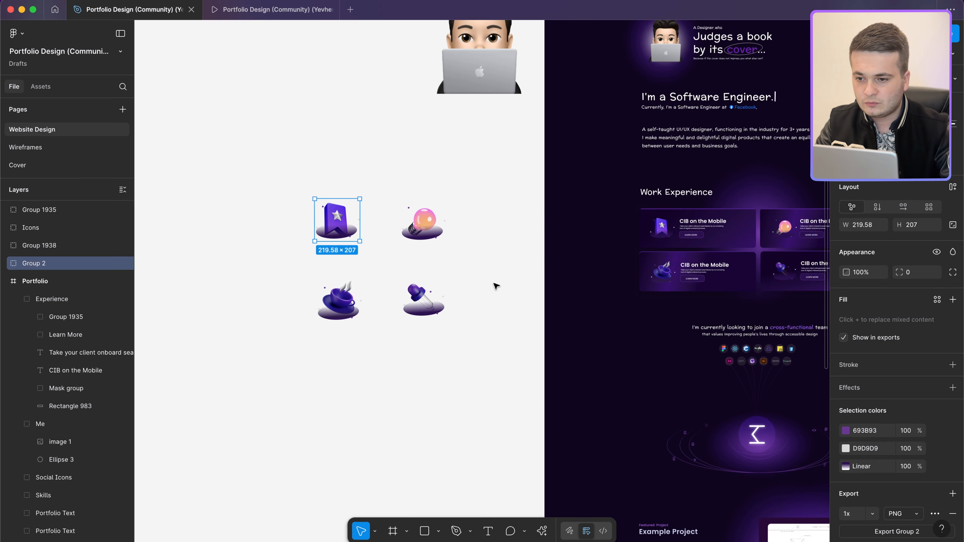
{"action": "left_click", "coordinate": [416, 230]}
{"action": "left_click", "coordinate": [907, 534]}
{"action": "type", "text": "icon-2"}
{"action": "key", "text": "Return"}
Step: Export the cup and pin icons as PNGs, saving the pin as icon-4 on the Desktop
{"action": "left_click", "coordinate": [349, 291]}
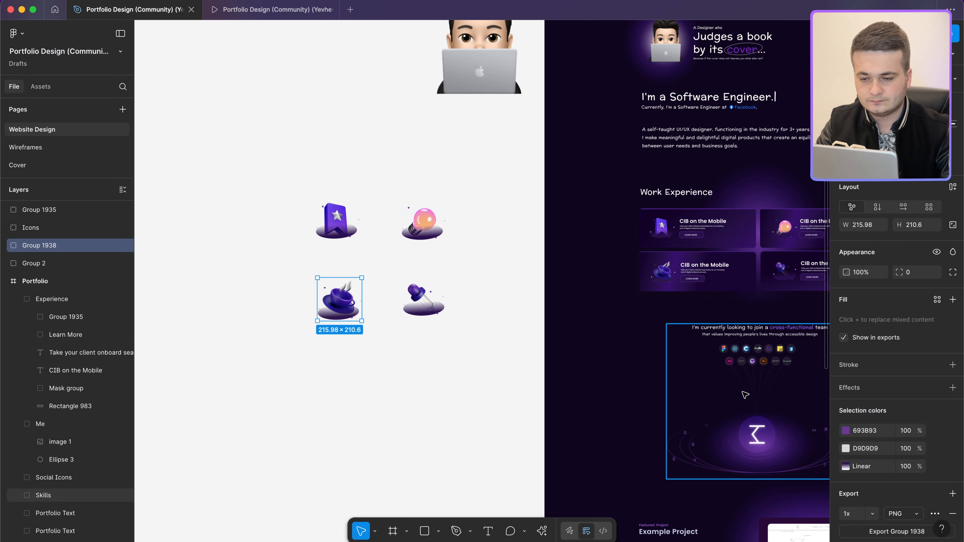
{"action": "key", "text": "shift+super+e"}
{"action": "type", "text": "icon-"}
{"action": "key", "text": "Return"}
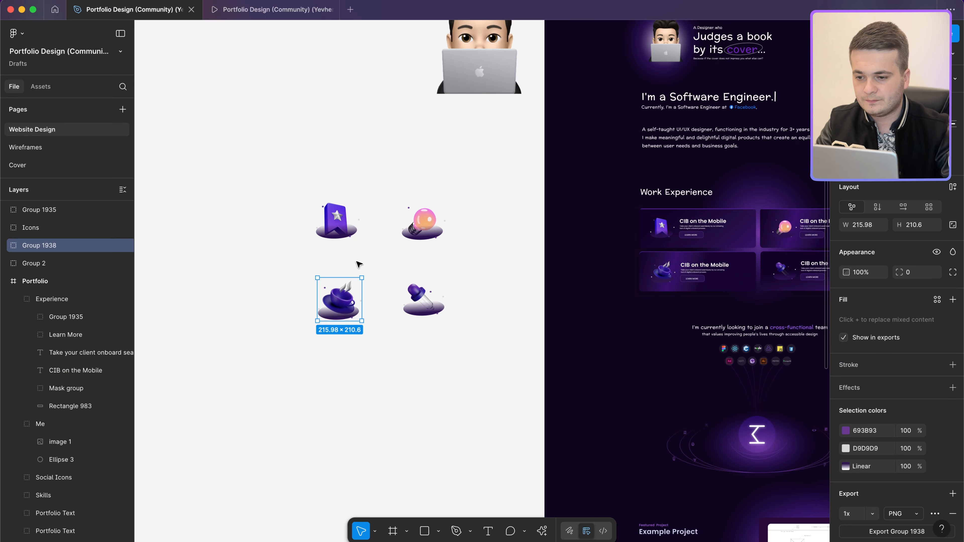
{"action": "left_click", "coordinate": [450, 315]}
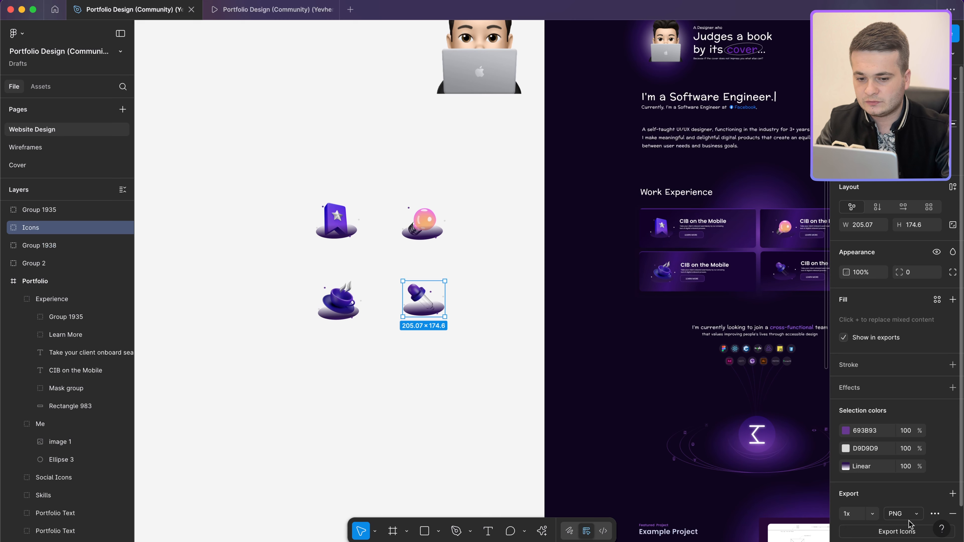
{"action": "left_click", "coordinate": [905, 529]}
{"action": "type", "text": "icon-4.png"}
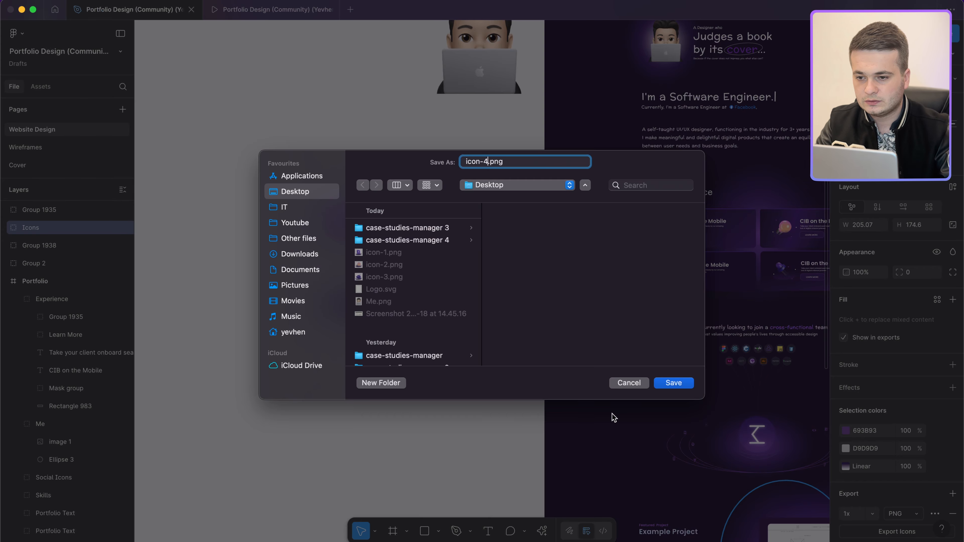
{"action": "key", "text": "Return"}
Step: Select each of the four enlarged icons in turn to compare their sizes
{"action": "left_click", "coordinate": [320, 288]}
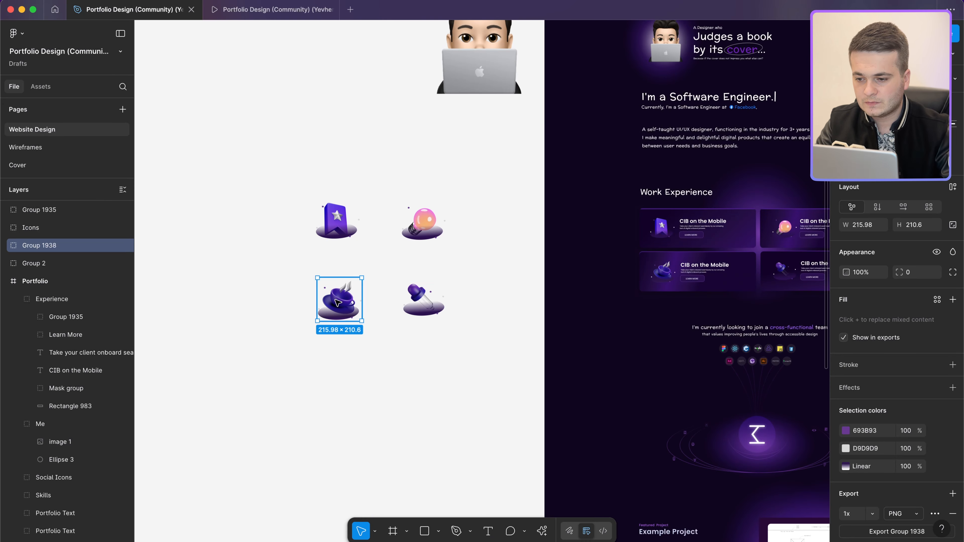
{"action": "left_click", "coordinate": [428, 298]}
{"action": "left_click", "coordinate": [337, 222]}
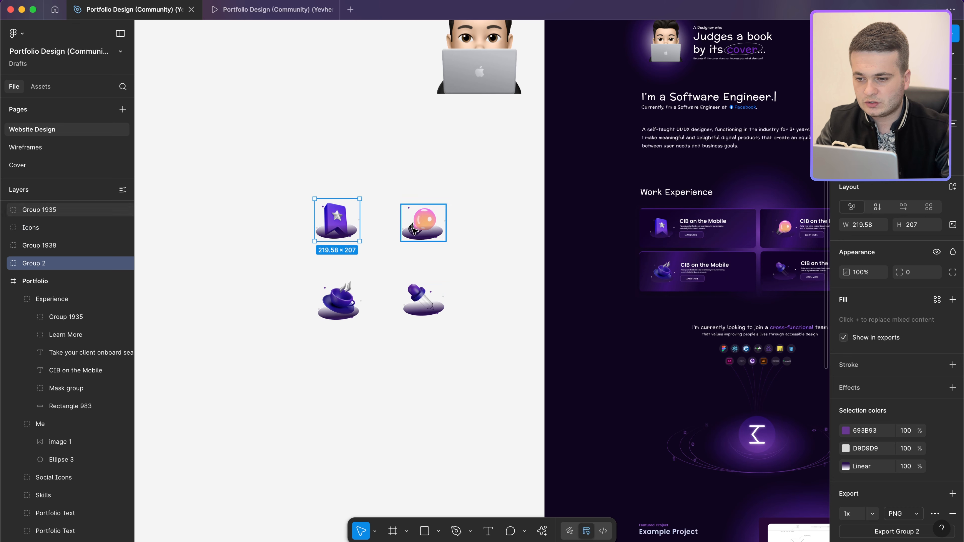
{"action": "left_click", "coordinate": [422, 223]}
{"action": "left_click", "coordinate": [337, 224]}
{"action": "left_click", "coordinate": [335, 313]}
{"action": "left_click", "coordinate": [417, 316]}
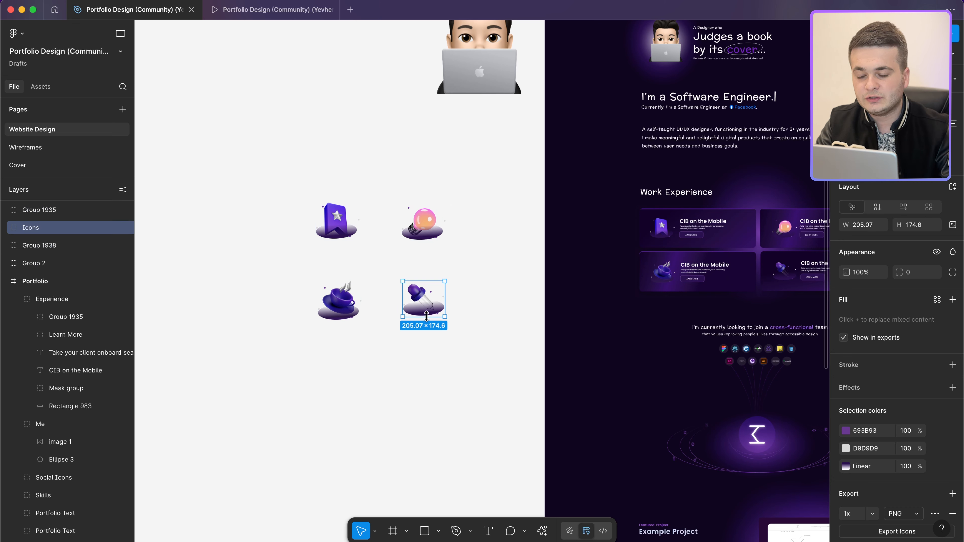
{"action": "left_click", "coordinate": [335, 315]}
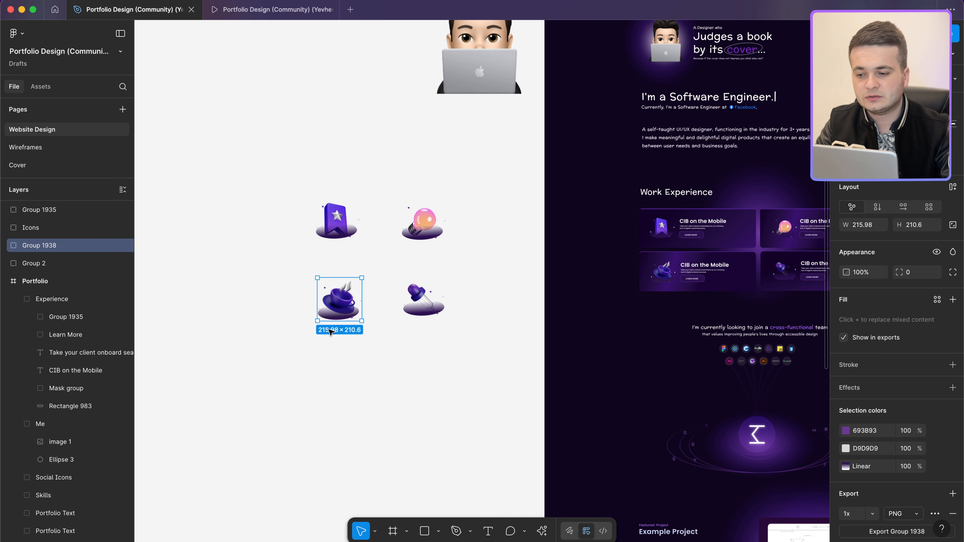
{"action": "left_click", "coordinate": [422, 302]}
{"action": "left_click", "coordinate": [422, 224]}
{"action": "scroll", "coordinate": [509, 351], "scroll_direction": "right", "scroll_amount": 2}
{"action": "scroll", "coordinate": [509, 351], "scroll_direction": "down", "scroll_amount": 1}
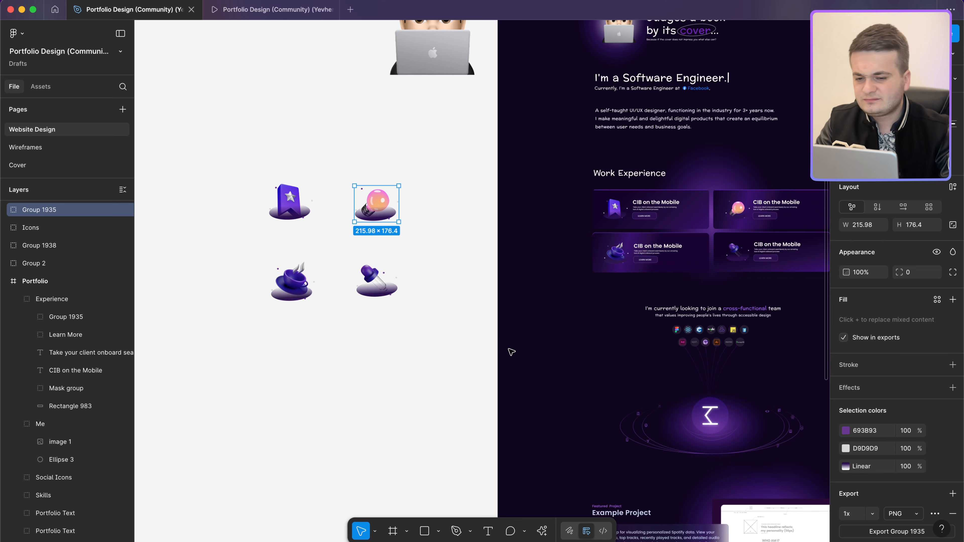
Step: Scroll to the Skills section and select Group 1910, the orbiting tech-logo graphic
{"action": "scroll", "coordinate": [731, 255], "scroll_direction": "right", "scroll_amount": 6}
{"action": "scroll", "coordinate": [732, 255], "scroll_direction": "down", "scroll_amount": 1}
{"action": "scroll", "coordinate": [499, 201], "scroll_direction": "up", "scroll_amount": 4}
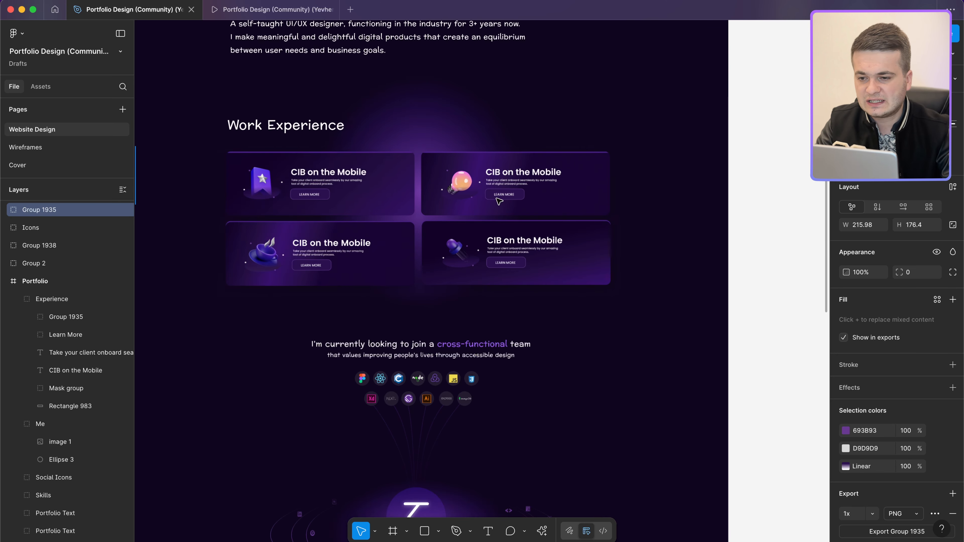
{"action": "scroll", "coordinate": [499, 202], "scroll_direction": "left", "scroll_amount": 1}
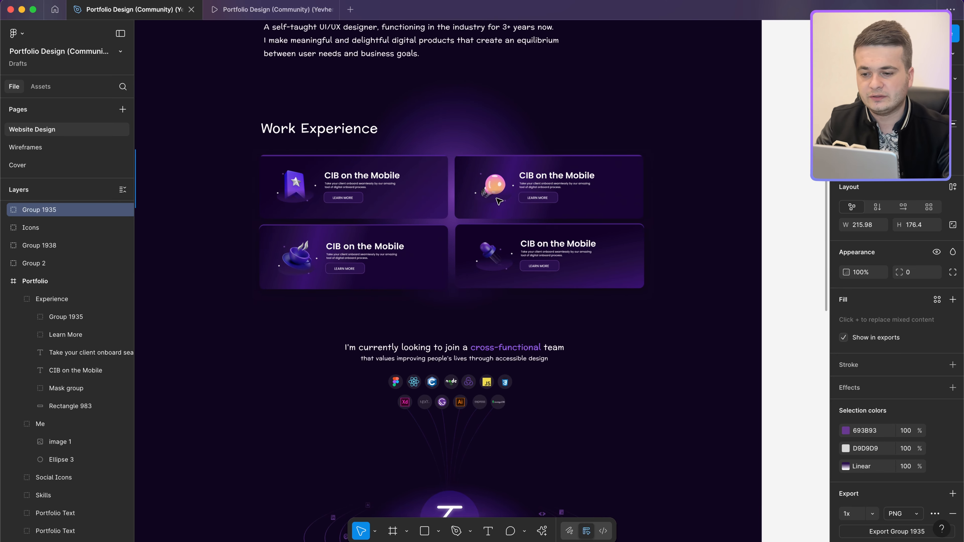
{"action": "scroll", "coordinate": [499, 201], "scroll_direction": "down", "scroll_amount": 3}
{"action": "scroll", "coordinate": [499, 201], "scroll_direction": "right", "scroll_amount": 1}
{"action": "scroll", "coordinate": [434, 309], "scroll_direction": "up", "scroll_amount": 3}
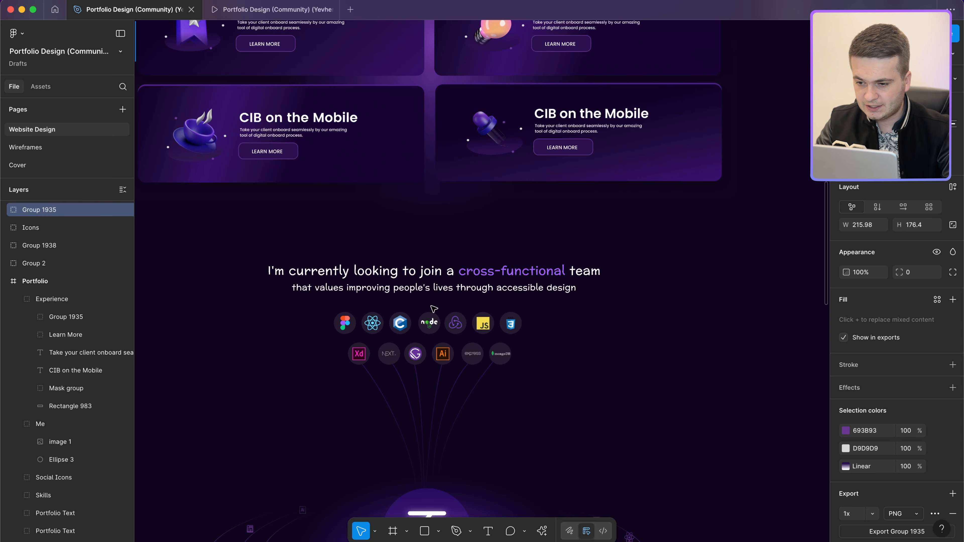
{"action": "scroll", "coordinate": [434, 309], "scroll_direction": "down", "scroll_amount": 5}
{"action": "double_click", "coordinate": [432, 277]}
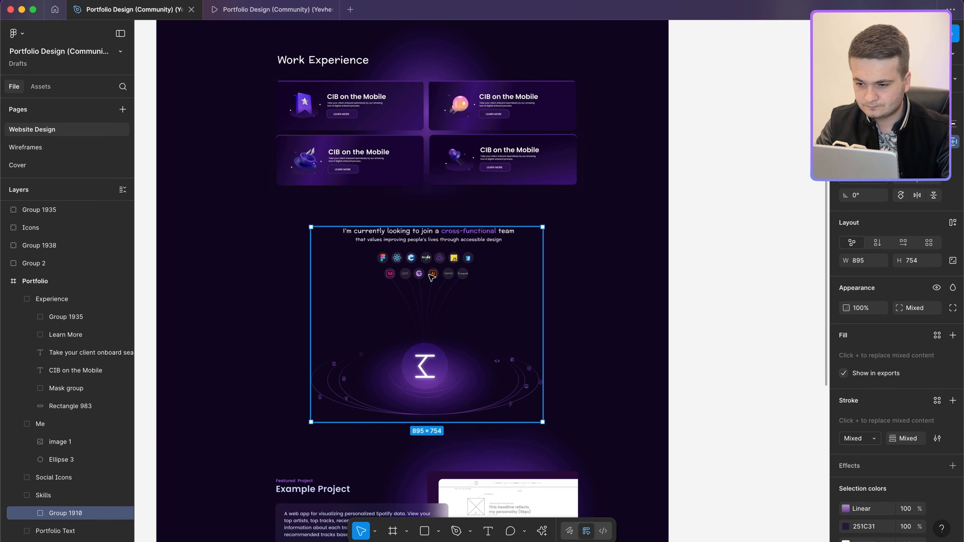
Step: Reselect the skills group, then select the 180 × 180 glowing Σ circle behind the emblem
{"action": "scroll", "coordinate": [431, 277], "scroll_direction": "up", "scroll_amount": 3}
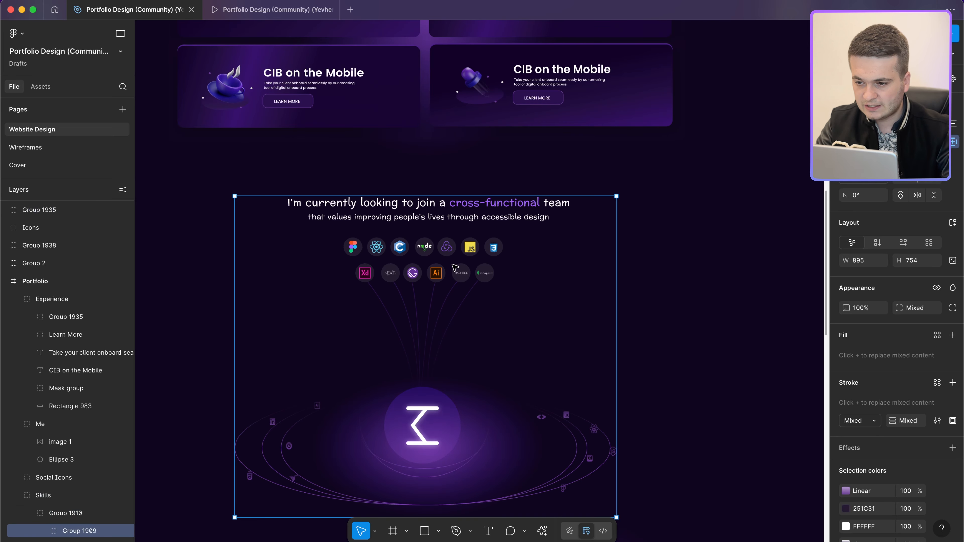
{"action": "key", "text": "Escape"}
{"action": "double_click", "coordinate": [422, 276]}
{"action": "scroll", "coordinate": [421, 276], "scroll_direction": "up", "scroll_amount": 3}
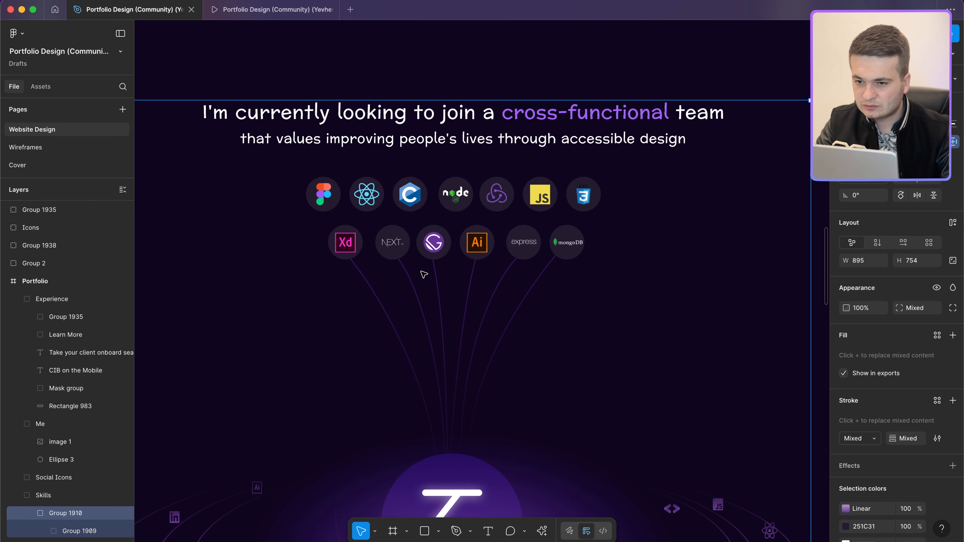
{"action": "scroll", "coordinate": [424, 275], "scroll_direction": "down", "scroll_amount": 4}
{"action": "scroll", "coordinate": [434, 313], "scroll_direction": "down", "scroll_amount": 4}
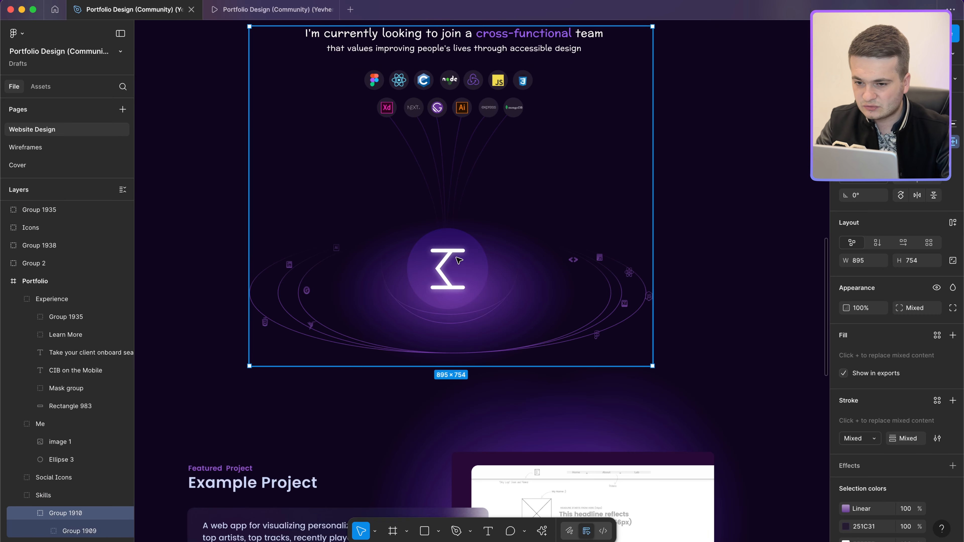
{"action": "scroll", "coordinate": [408, 327], "scroll_direction": "up", "scroll_amount": 1}
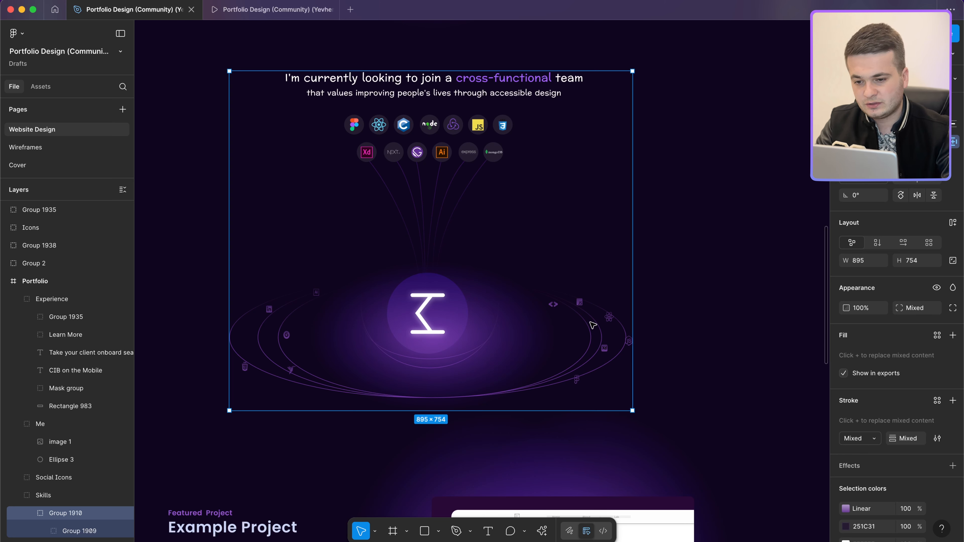
{"action": "key", "text": "Escape"}
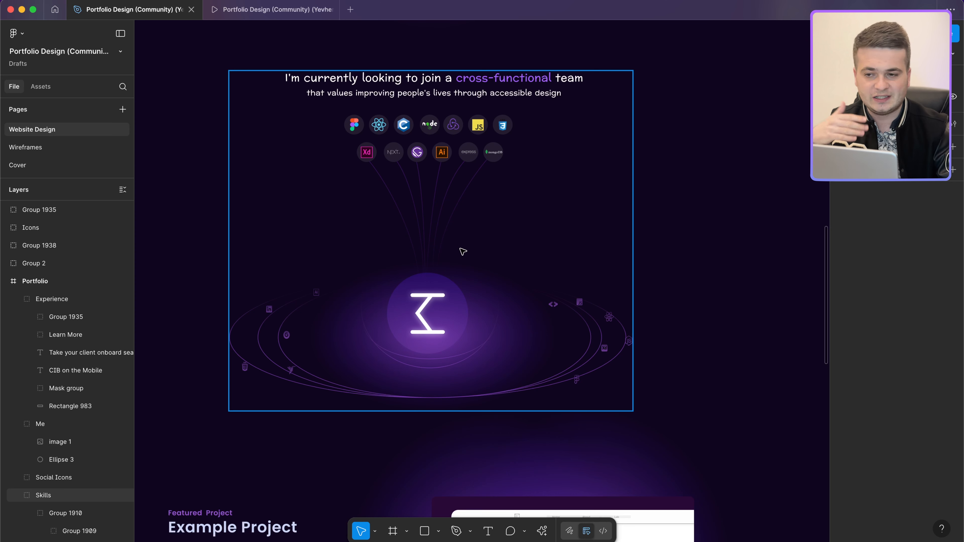
{"action": "left_click", "coordinate": [474, 301]}
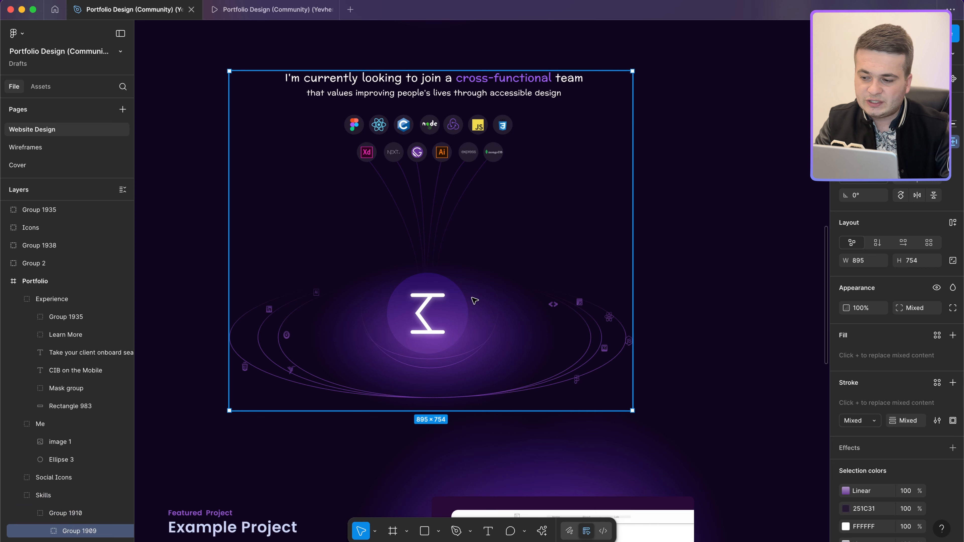
{"action": "left_click", "coordinate": [423, 348], "text": "super"}
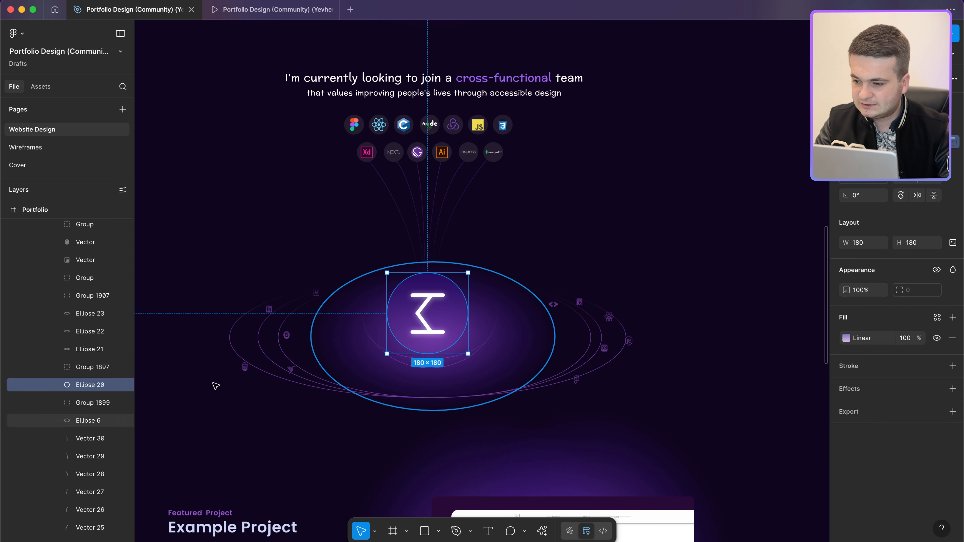
{"action": "scroll", "coordinate": [75, 342], "scroll_direction": "up", "scroll_amount": 10}
{"action": "left_click", "coordinate": [75, 393]}
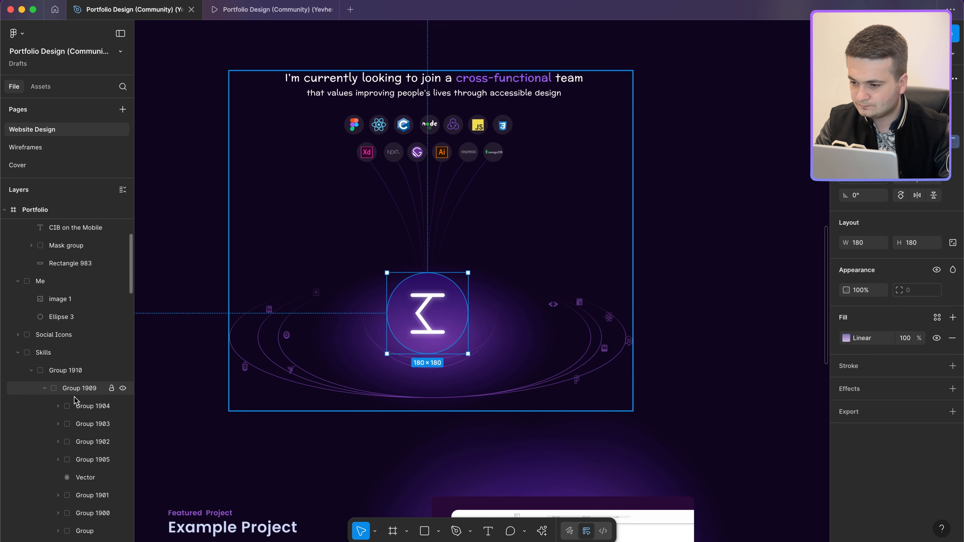
{"action": "scroll", "coordinate": [75, 390], "scroll_direction": "down", "scroll_amount": 10}
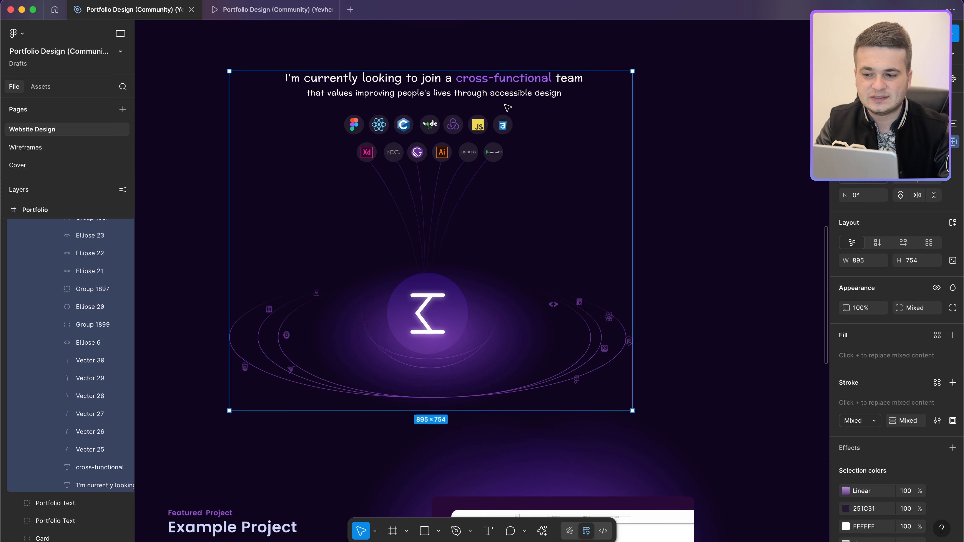
{"action": "scroll", "coordinate": [493, 178], "scroll_direction": "down", "scroll_amount": 5}
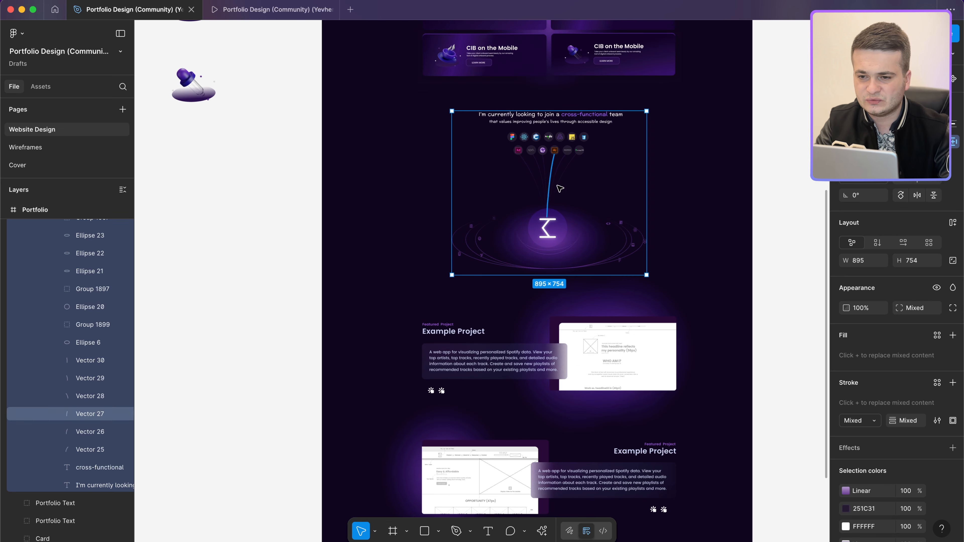
{"action": "key", "text": "super+d"}
Step: Move the duplicated skills graphic left, outside the page frame
{"action": "left_click_drag", "start_coordinate": [618, 233], "coordinate": [215, 310]}
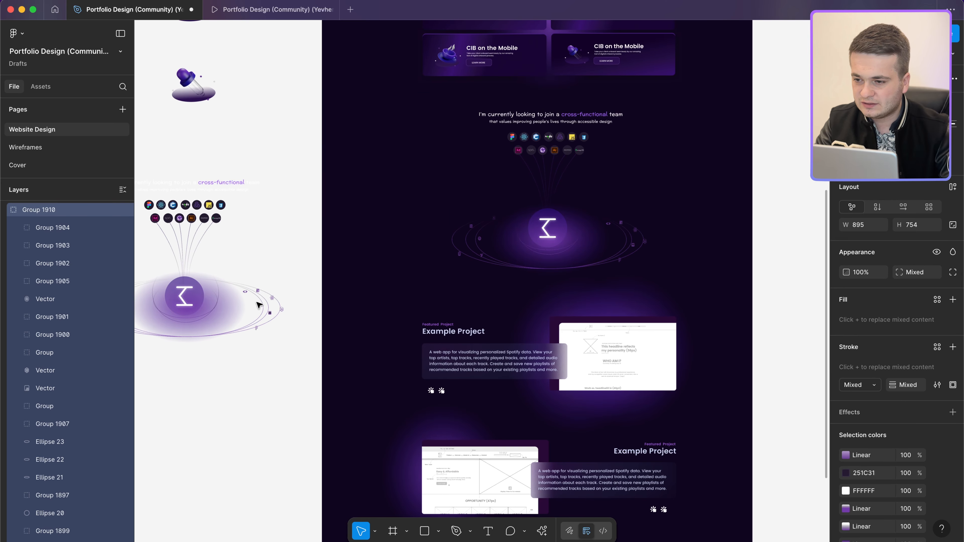
{"action": "scroll", "coordinate": [257, 303], "scroll_direction": "left", "scroll_amount": 4}
{"action": "scroll", "coordinate": [282, 270], "scroll_direction": "up", "scroll_amount": 3}
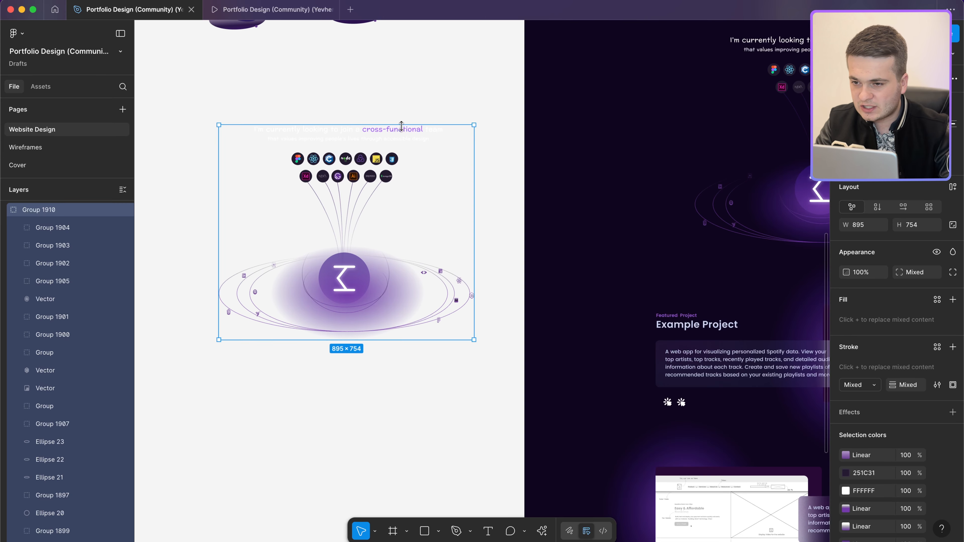
Step: Delete the heading sentence and cross-functional text from the copy, leaving an 895 × 657 graphic
{"action": "left_click", "coordinate": [387, 133], "text": "super"}
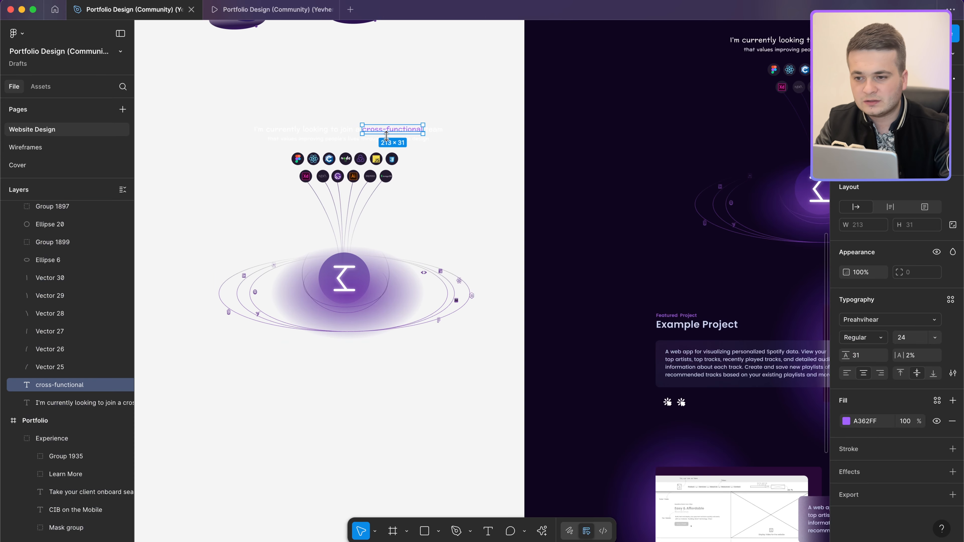
{"action": "left_click", "coordinate": [341, 130]}
{"action": "key", "text": "Delete"}
{"action": "left_click", "coordinate": [381, 133]}
{"action": "left_click", "coordinate": [380, 133], "text": "super"}
{"action": "key", "text": "Delete"}
{"action": "left_click", "coordinate": [350, 157]}
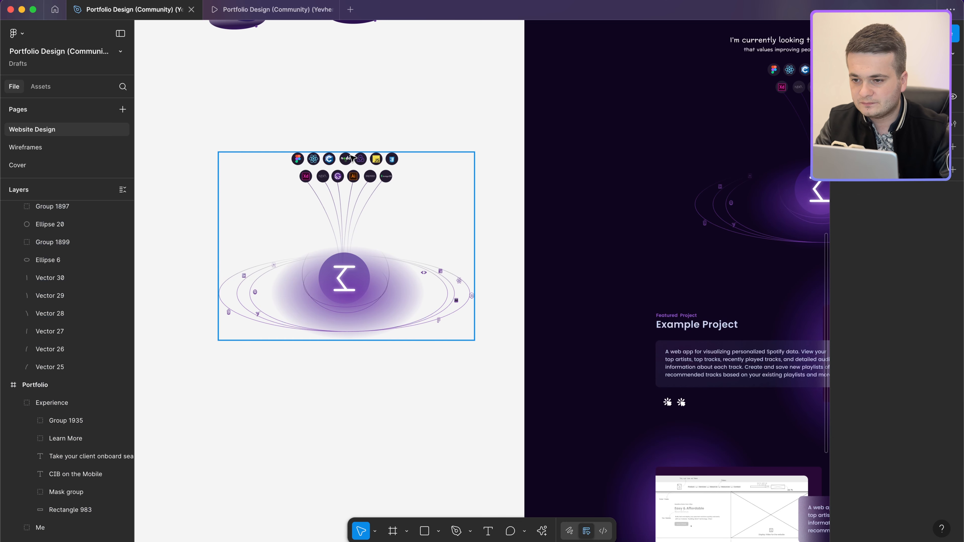
{"action": "scroll", "coordinate": [363, 263], "scroll_direction": "down", "scroll_amount": 1}
{"action": "scroll", "coordinate": [363, 263], "scroll_direction": "left", "scroll_amount": 1}
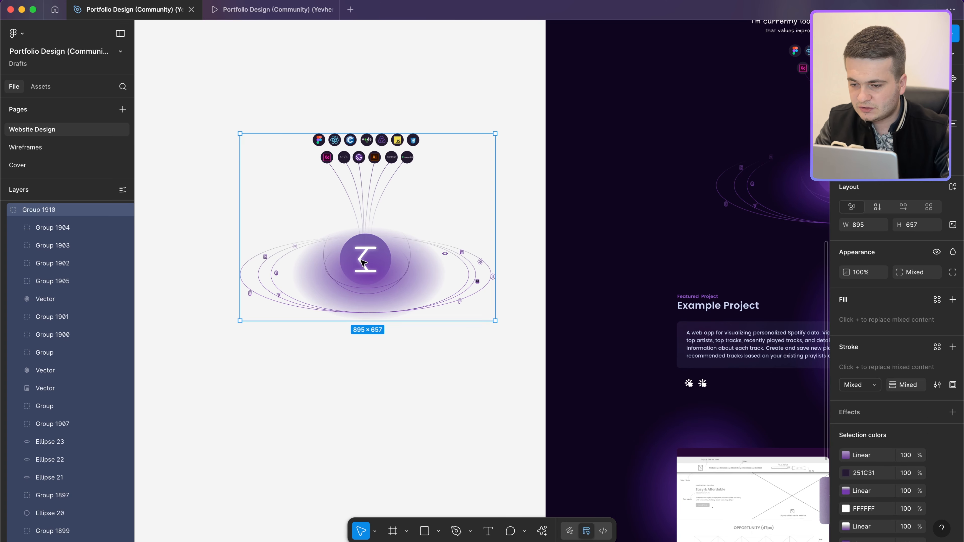
{"action": "scroll", "coordinate": [363, 263], "scroll_direction": "up", "scroll_amount": 4}
{"action": "scroll", "coordinate": [363, 262], "scroll_direction": "left", "scroll_amount": 1}
{"action": "scroll", "coordinate": [363, 263], "scroll_direction": "down", "scroll_amount": 4}
{"action": "scroll", "coordinate": [363, 263], "scroll_direction": "left", "scroll_amount": 2}
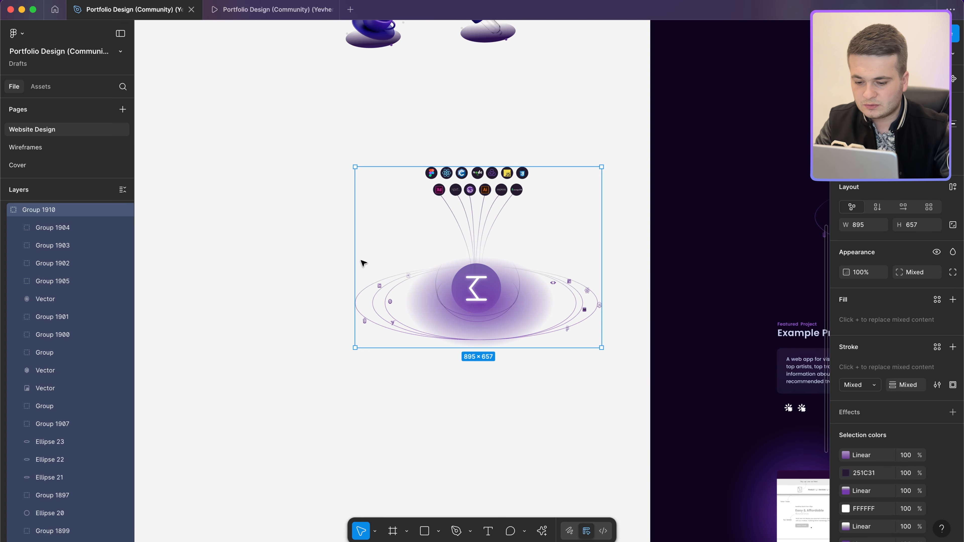
{"action": "key", "text": "k"}
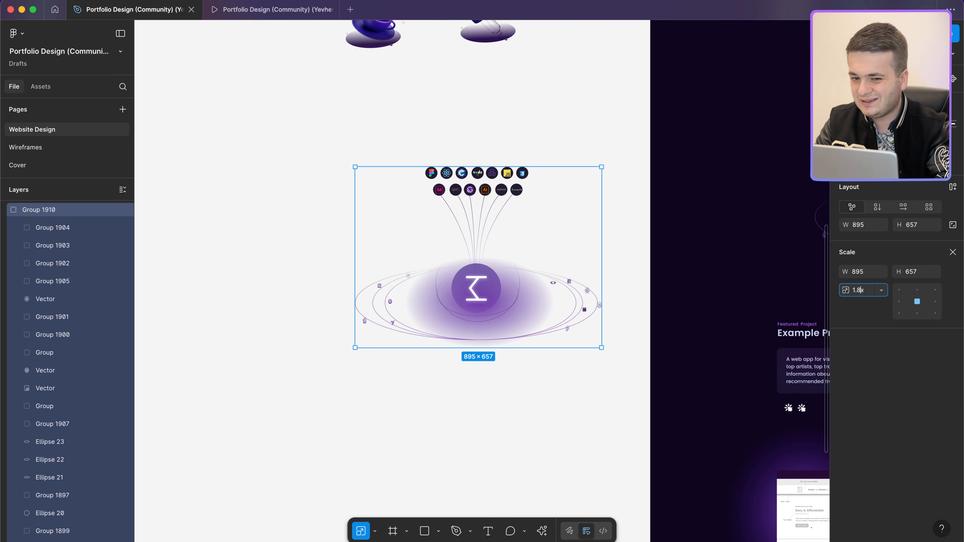
{"action": "key", "text": "Return"}
{"action": "scroll", "coordinate": [397, 354], "scroll_direction": "right", "scroll_amount": 3}
{"action": "scroll", "coordinate": [397, 354], "scroll_direction": "up", "scroll_amount": 1}
{"action": "scroll", "coordinate": [397, 354], "scroll_direction": "left", "scroll_amount": 1}
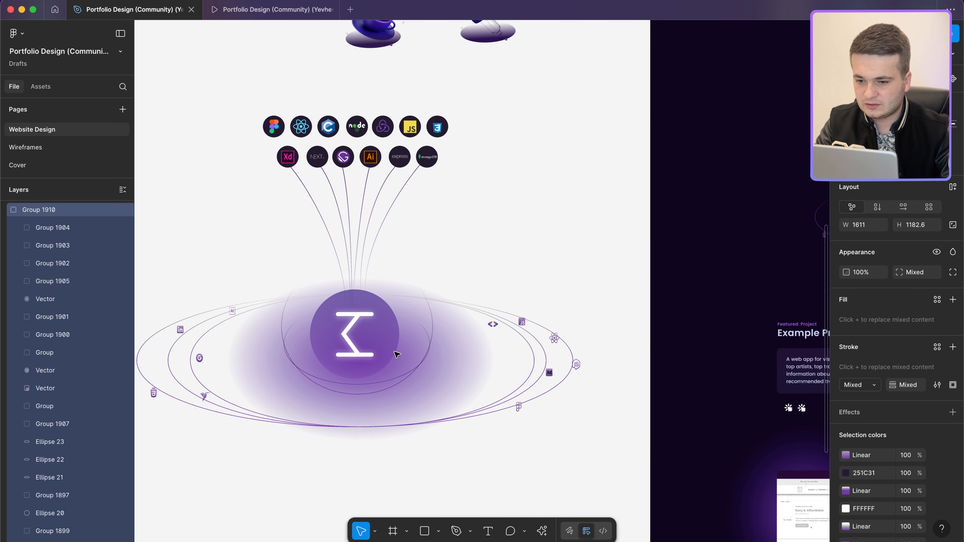
{"action": "scroll", "coordinate": [396, 355], "scroll_direction": "left", "scroll_amount": 3}
{"action": "scroll", "coordinate": [410, 359], "scroll_direction": "down", "scroll_amount": 1}
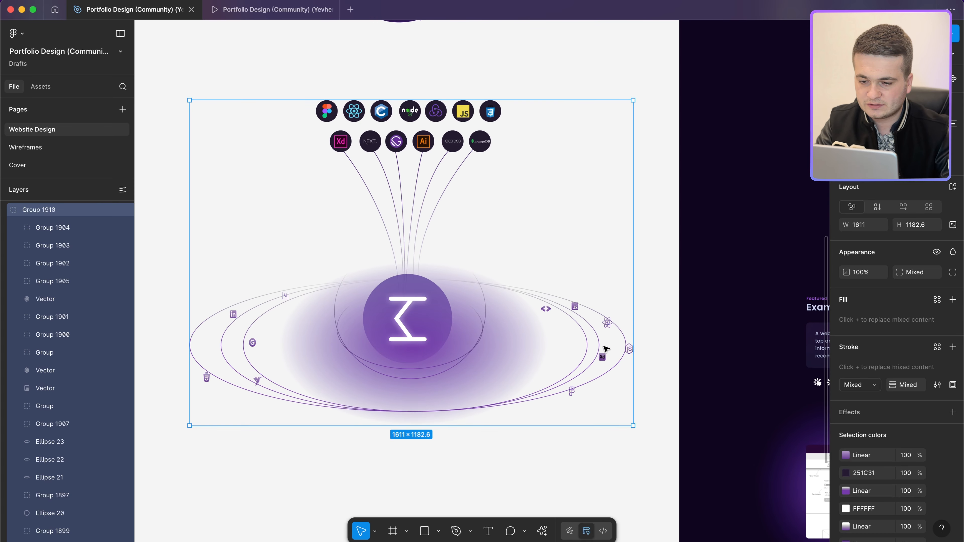
{"action": "key", "text": "super+z"}
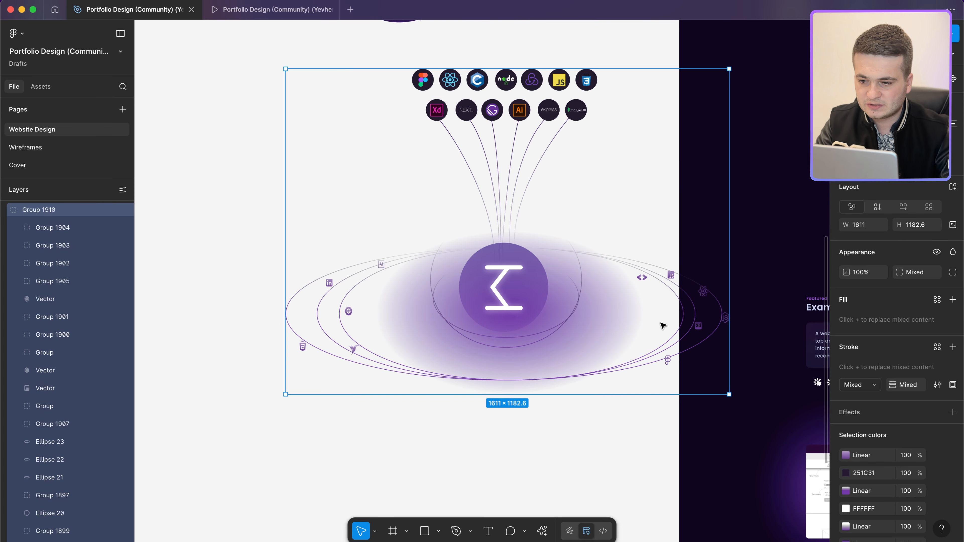
{"action": "key", "text": "super+z"}
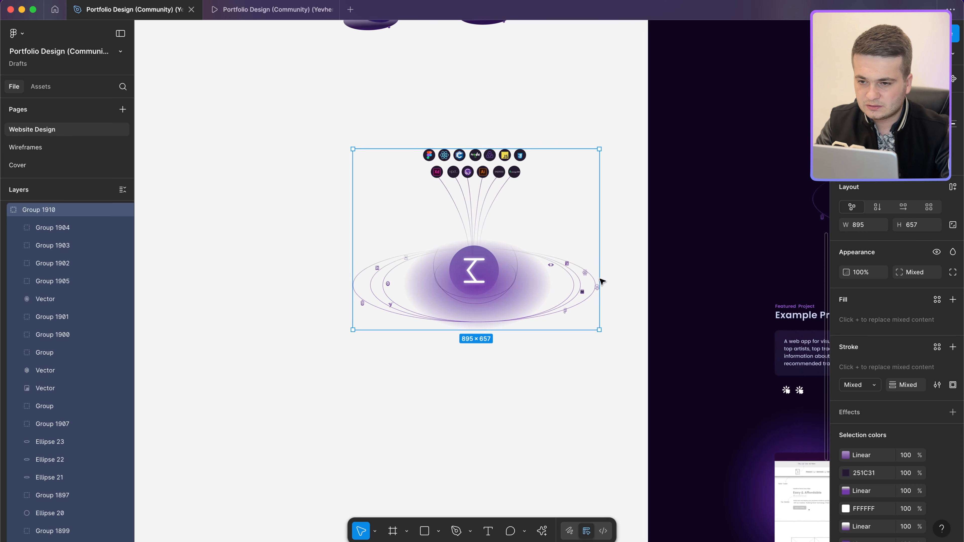
{"action": "scroll", "coordinate": [600, 279], "scroll_direction": "down", "scroll_amount": 5}
{"action": "scroll", "coordinate": [626, 255], "scroll_direction": "right", "scroll_amount": 5}
{"action": "scroll", "coordinate": [647, 212], "scroll_direction": "up", "scroll_amount": 2}
{"action": "key", "text": "shift+2"}
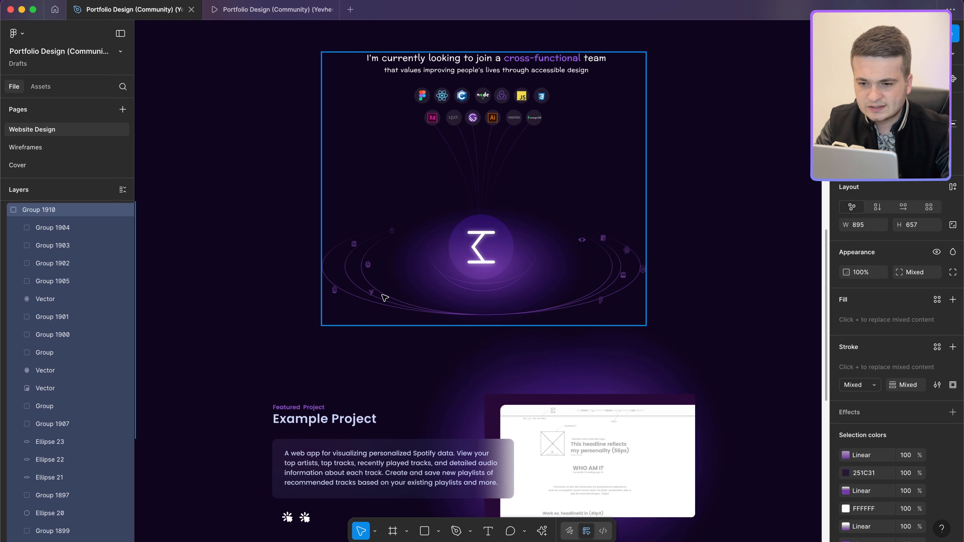
{"action": "scroll", "coordinate": [452, 292], "scroll_direction": "down", "scroll_amount": 5}
{"action": "scroll", "coordinate": [267, 328], "scroll_direction": "up", "scroll_amount": 4}
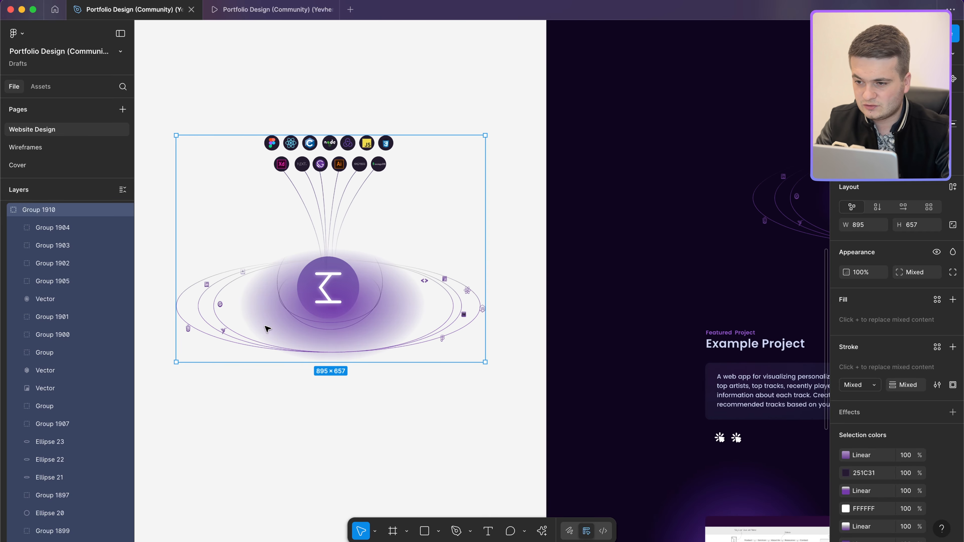
{"action": "scroll", "coordinate": [267, 329], "scroll_direction": "left", "scroll_amount": 2}
{"action": "scroll", "coordinate": [267, 329], "scroll_direction": "down", "scroll_amount": 4}
{"action": "key", "text": "super+z"}
{"action": "key", "text": "super+z"}
{"action": "scroll", "coordinate": [268, 329], "scroll_direction": "left", "scroll_amount": 3}
{"action": "scroll", "coordinate": [268, 329], "scroll_direction": "down", "scroll_amount": 1}
{"action": "scroll", "coordinate": [911, 474], "scroll_direction": "down", "scroll_amount": 5}
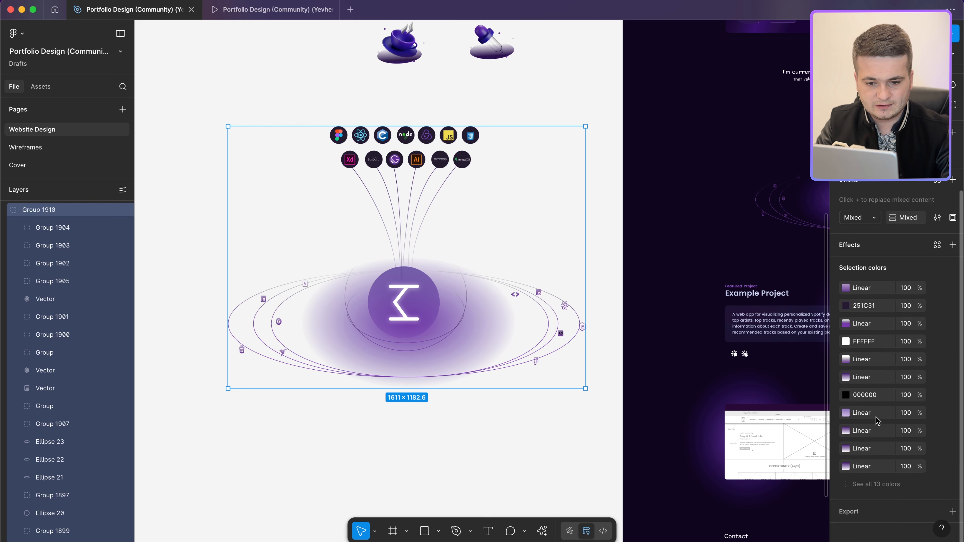
Step: Export Group 1910 to the Desktop as stack.png
{"action": "left_click", "coordinate": [947, 513]}
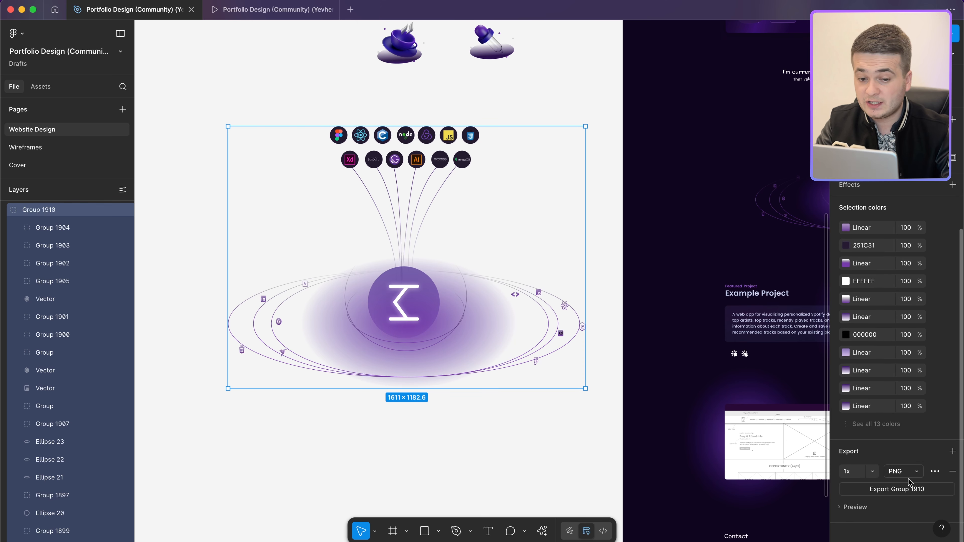
{"action": "left_click", "coordinate": [897, 490]}
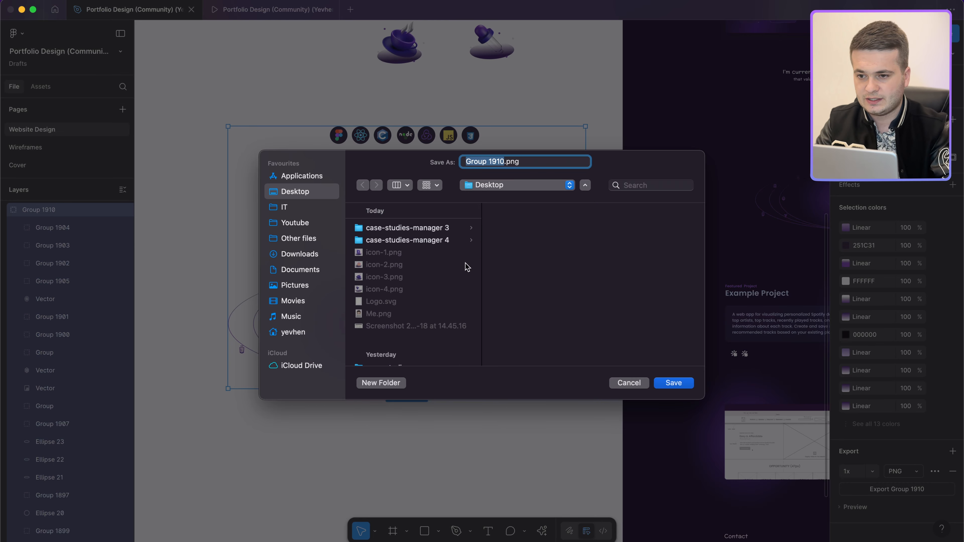
{"action": "type", "text": "stack"}
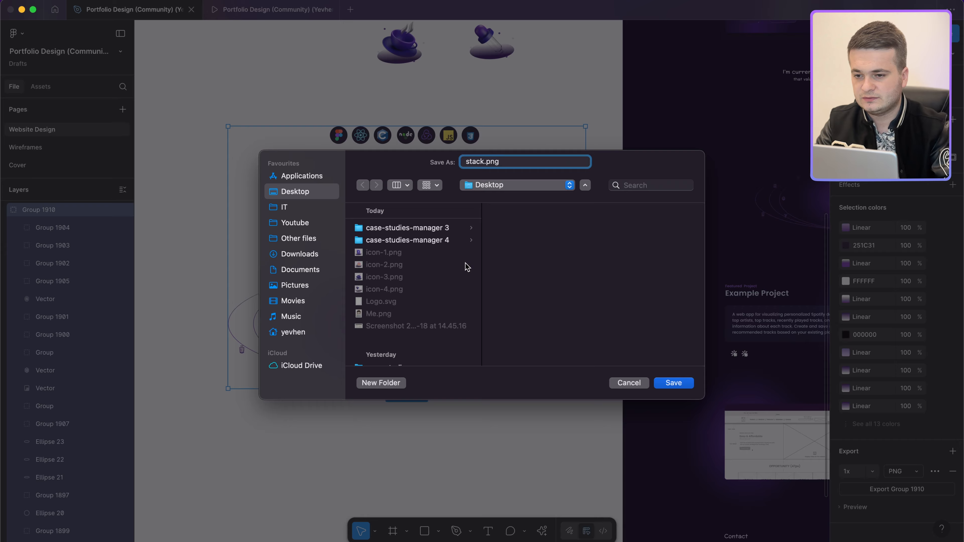
{"action": "key", "text": "Return"}
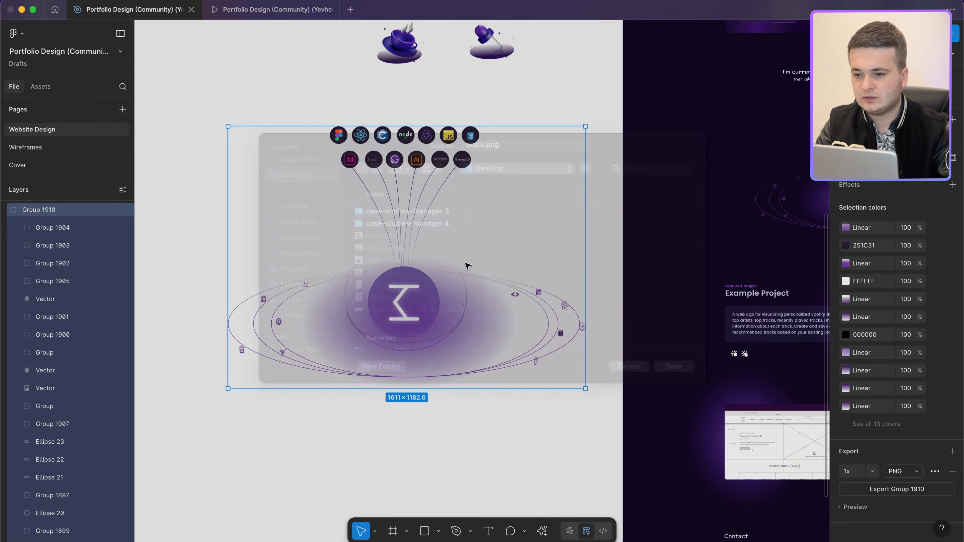
Step: Export the small click icon as icon-park-solid_click.svg to the Desktop
{"action": "scroll", "coordinate": [499, 252], "scroll_direction": "down", "scroll_amount": 5}
{"action": "scroll", "coordinate": [556, 225], "scroll_direction": "up", "scroll_amount": 10}
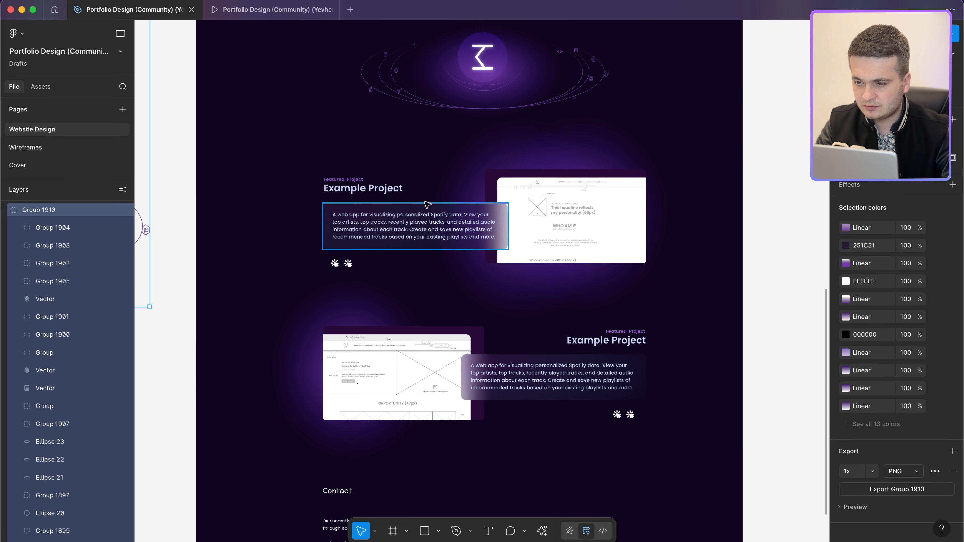
{"action": "scroll", "coordinate": [425, 204], "scroll_direction": "up", "scroll_amount": 5}
{"action": "left_click", "coordinate": [285, 321]}
{"action": "left_click", "coordinate": [284, 321]}
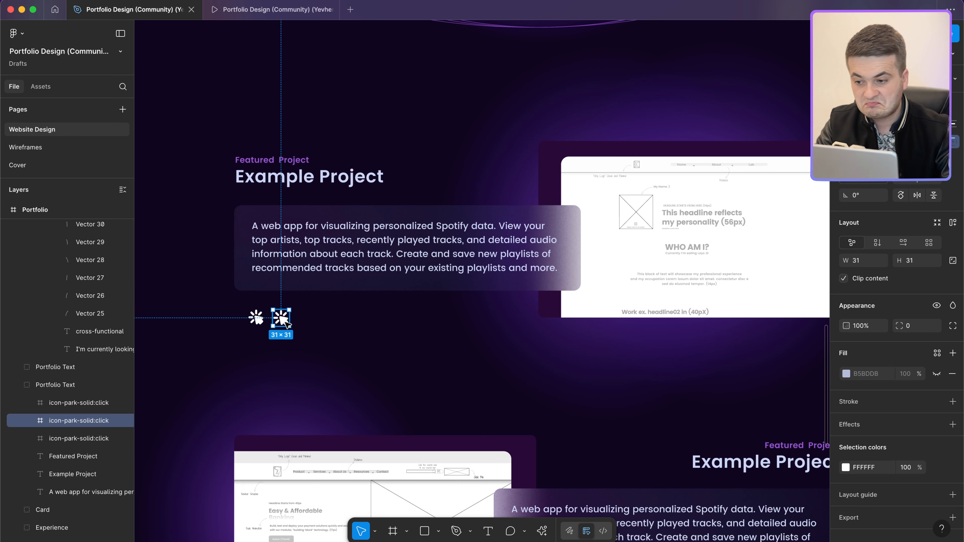
{"action": "scroll", "coordinate": [934, 437], "scroll_direction": "down", "scroll_amount": 3}
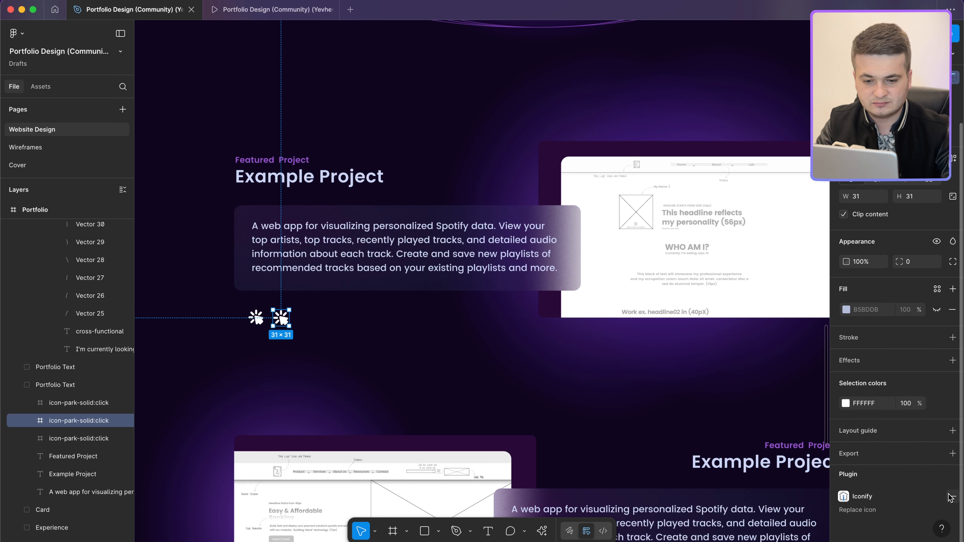
{"action": "left_click", "coordinate": [953, 453]}
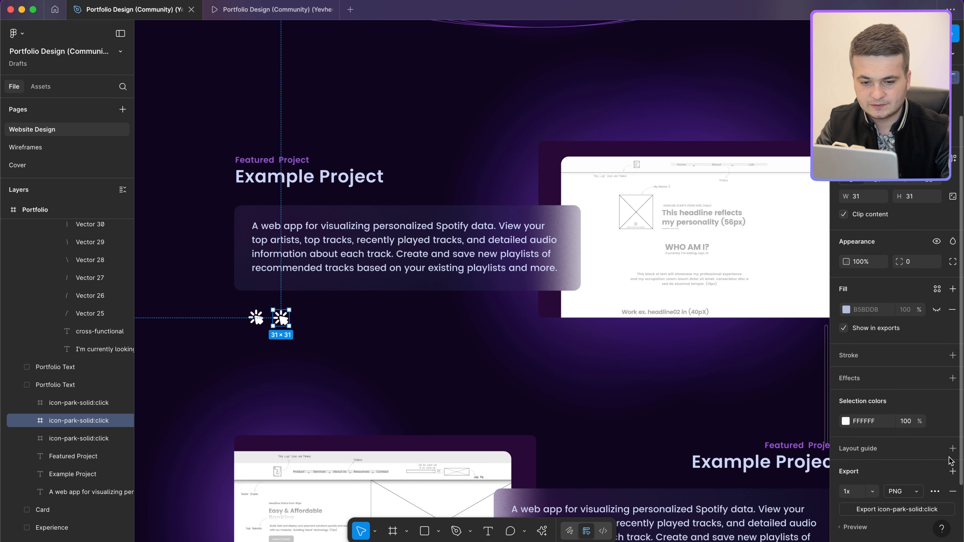
{"action": "left_click", "coordinate": [923, 491]}
{"action": "left_click", "coordinate": [904, 521]}
{"action": "left_click", "coordinate": [885, 509]}
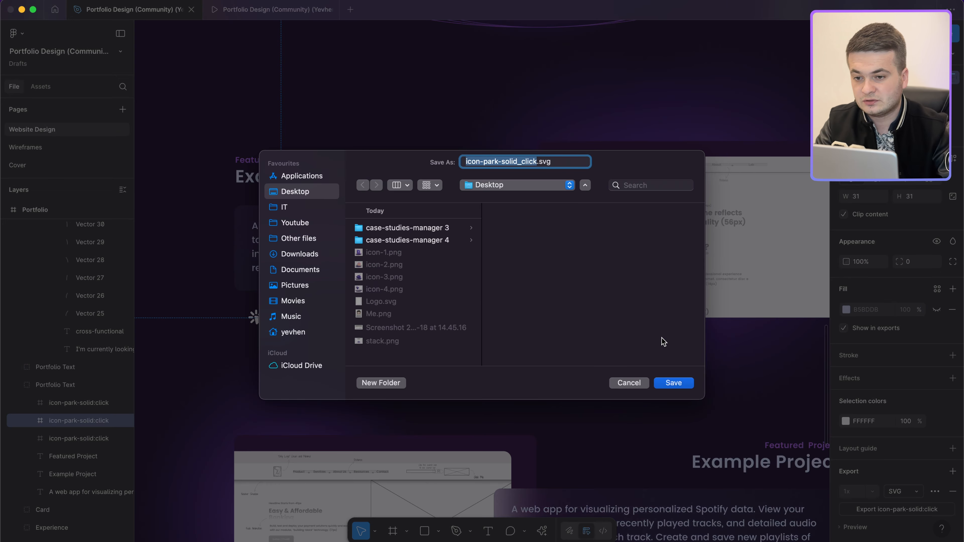
{"action": "key", "text": "Return"}
{"action": "scroll", "coordinate": [622, 282], "scroll_direction": "down", "scroll_amount": 7}
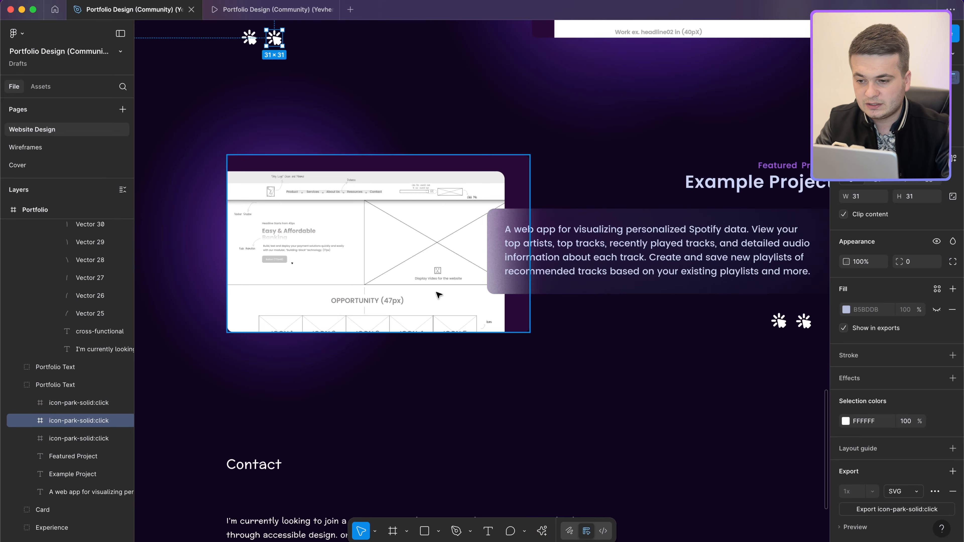
Step: Select the upper and lower Example Project screenshots on the page
{"action": "scroll", "coordinate": [438, 295], "scroll_direction": "down", "scroll_amount": 5}
{"action": "left_click", "coordinate": [360, 301]}
{"action": "left_click", "coordinate": [486, 144], "text": "shift"}
{"action": "left_click", "coordinate": [639, 242]}
{"action": "scroll", "coordinate": [639, 242], "scroll_direction": "down", "scroll_amount": 3}
{"action": "left_click", "coordinate": [420, 304]}
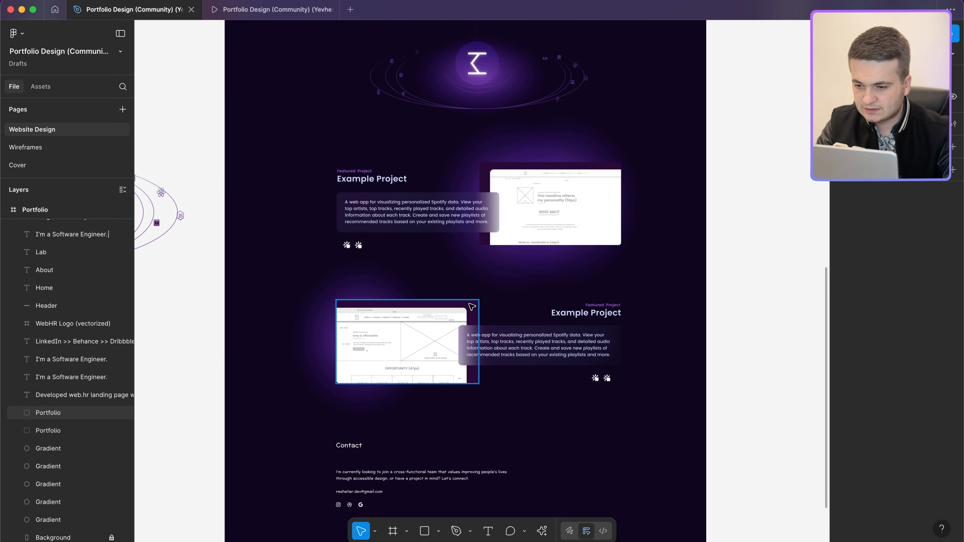
{"action": "scroll", "coordinate": [471, 303], "scroll_direction": "up", "scroll_amount": 3}
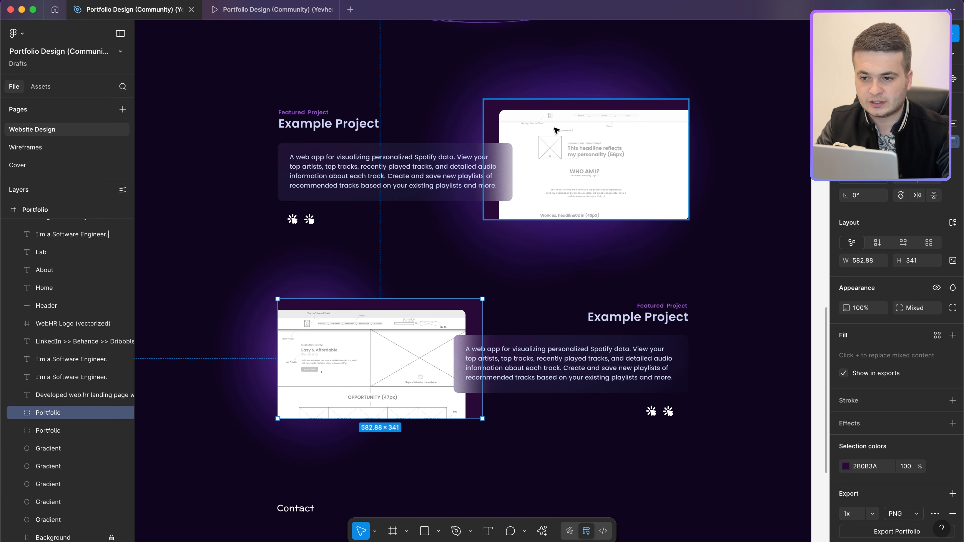
{"action": "left_click", "coordinate": [506, 116]}
{"action": "scroll", "coordinate": [114, 267], "scroll_direction": "up", "scroll_amount": 2}
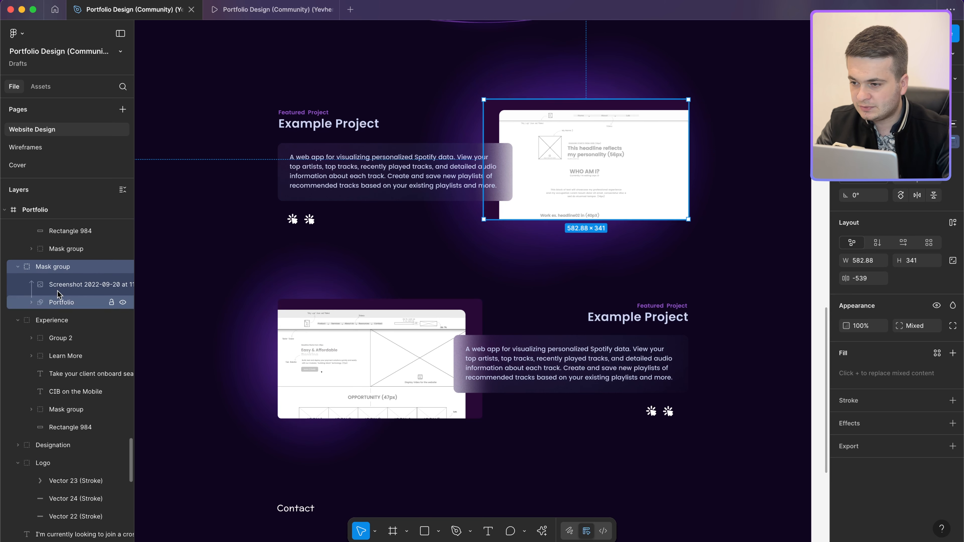
Step: Fix the upper screenshot's Mask group layer order, placing the Portfolio layer beneath the image
{"action": "left_click", "coordinate": [122, 267]}
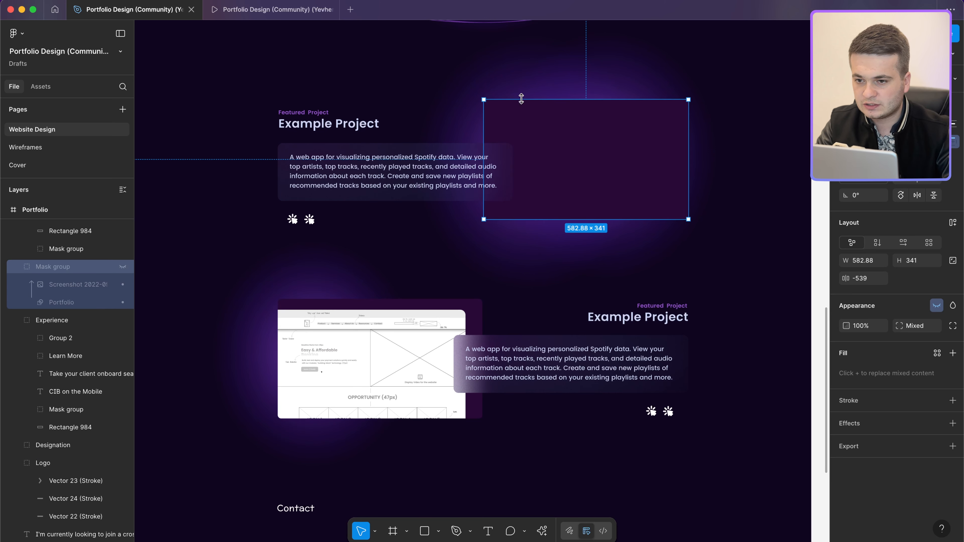
{"action": "left_click", "coordinate": [507, 110]}
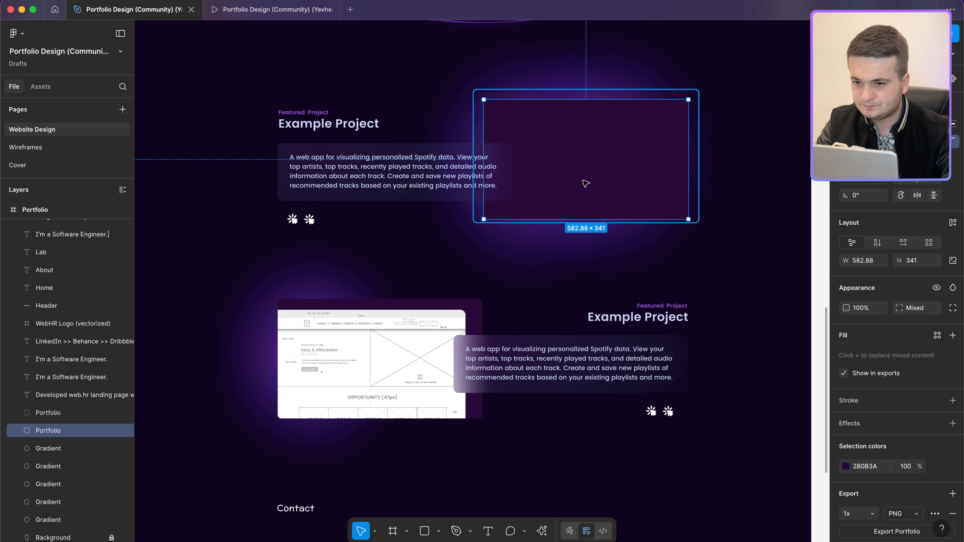
{"action": "key", "text": "super+z"}
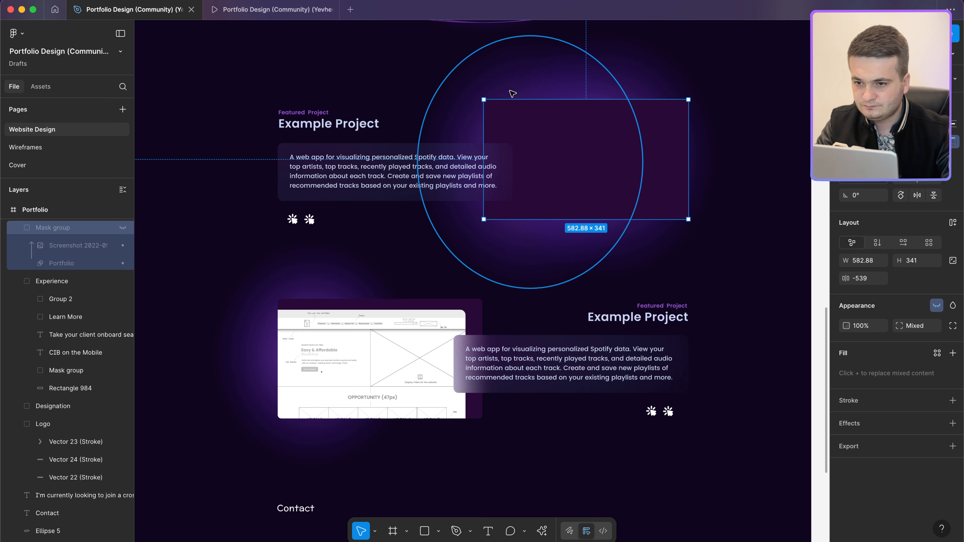
{"action": "left_click", "coordinate": [122, 228]}
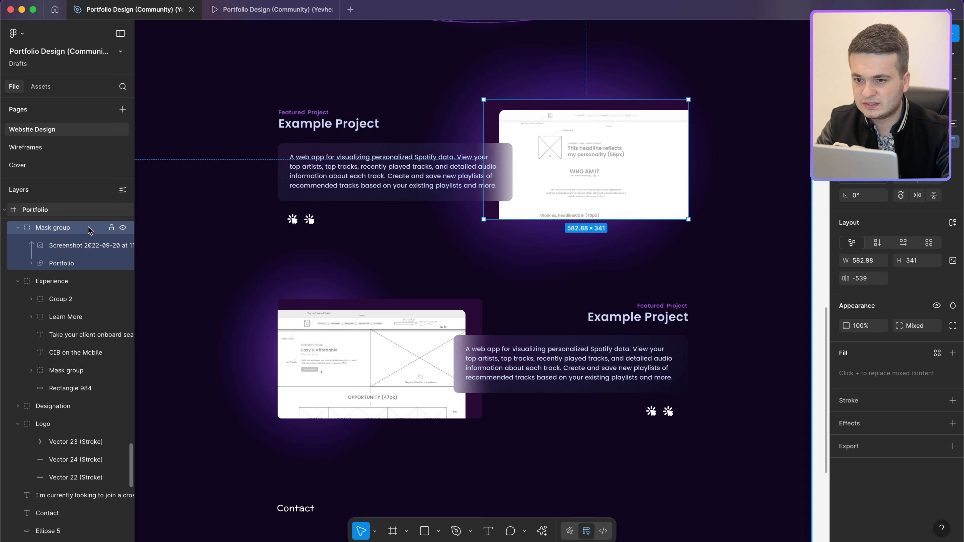
{"action": "key", "text": "super+v"}
{"action": "scroll", "coordinate": [83, 246], "scroll_direction": "up", "scroll_amount": 1}
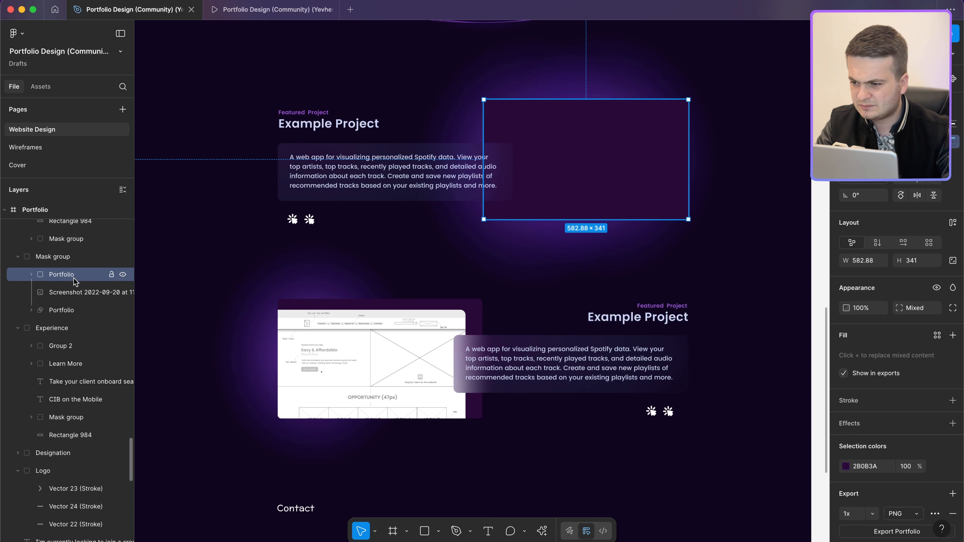
{"action": "left_click_drag", "start_coordinate": [71, 279], "coordinate": [71, 315]}
{"action": "left_click", "coordinate": [75, 258]}
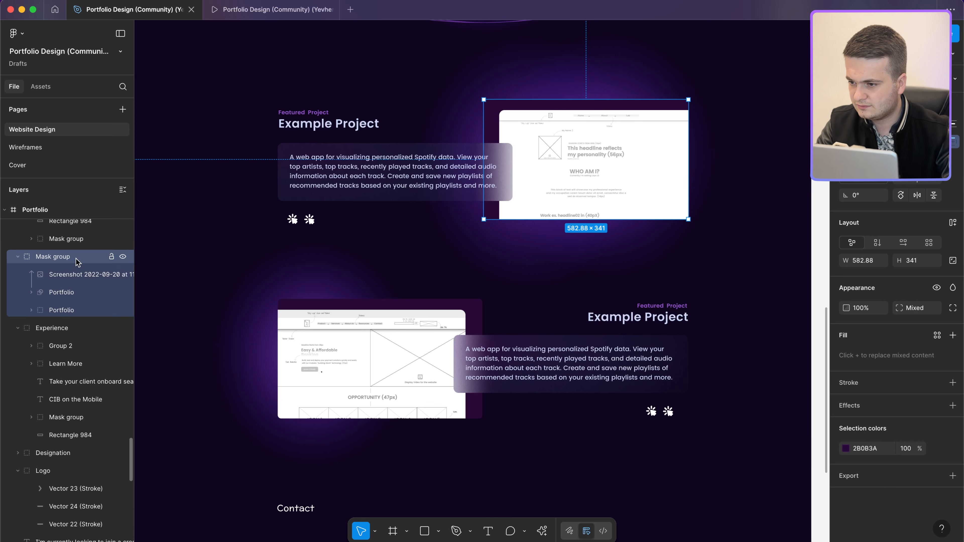
{"action": "left_click", "coordinate": [123, 257]}
{"action": "left_click", "coordinate": [123, 256]}
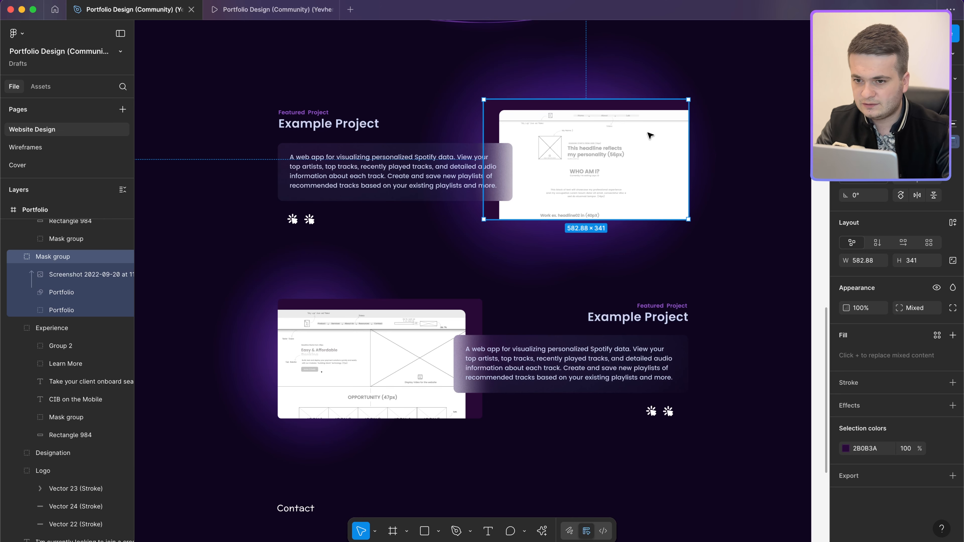
Step: Alt-drag both screenshots to duplicate them onto the canvas left of the Portfolio frame
{"action": "left_click", "coordinate": [435, 305], "text": "shift"}
{"action": "scroll", "coordinate": [434, 305], "scroll_direction": "down", "scroll_amount": 10}
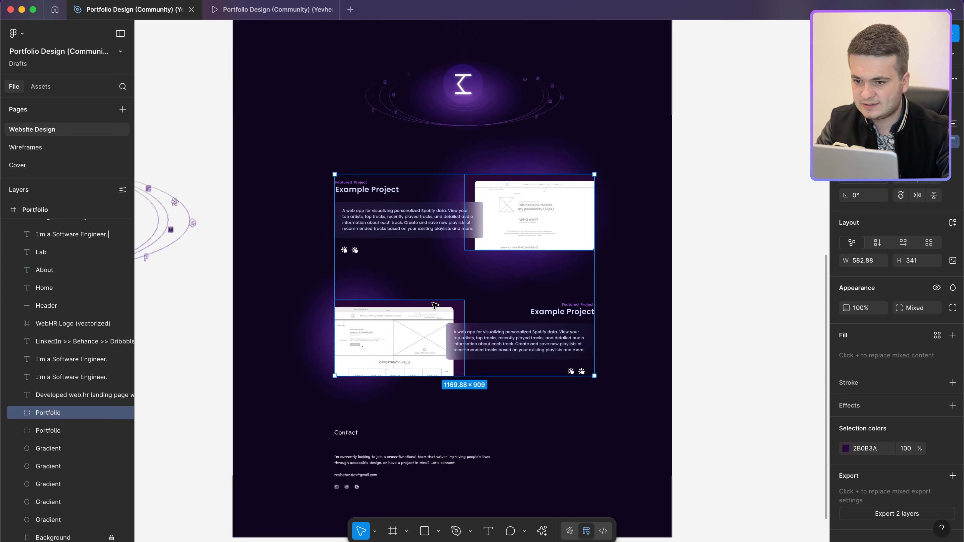
{"action": "left_click_drag", "start_coordinate": [577, 254], "coordinate": [353, 329]}
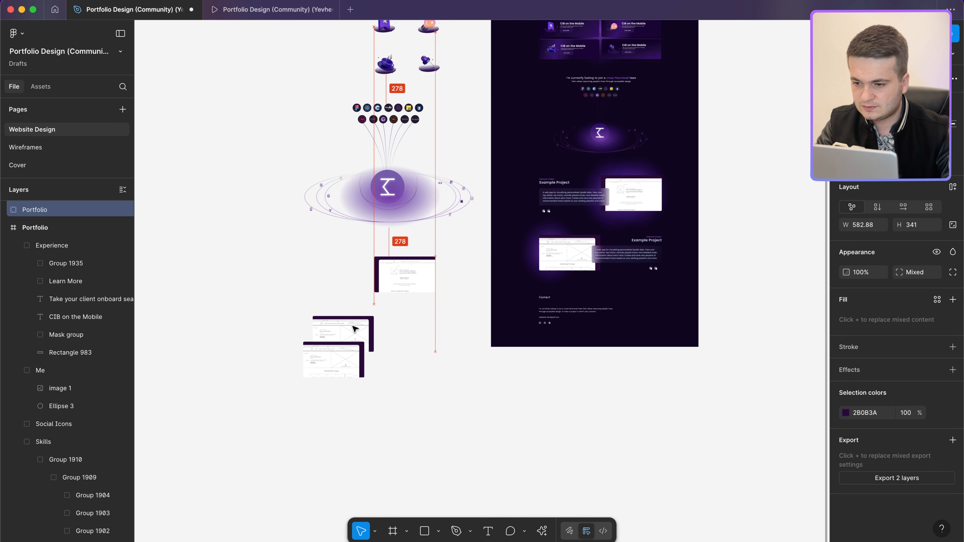
Step: Delete the leftover copy, stack the two screenshot copies, and scale both 1.8x
{"action": "left_click", "coordinate": [342, 368]}
{"action": "key", "text": "Delete"}
{"action": "left_click", "coordinate": [398, 292]}
{"action": "left_click_drag", "start_coordinate": [327, 347], "coordinate": [403, 343]}
{"action": "left_click_drag", "start_coordinate": [398, 413], "coordinate": [369, 260]}
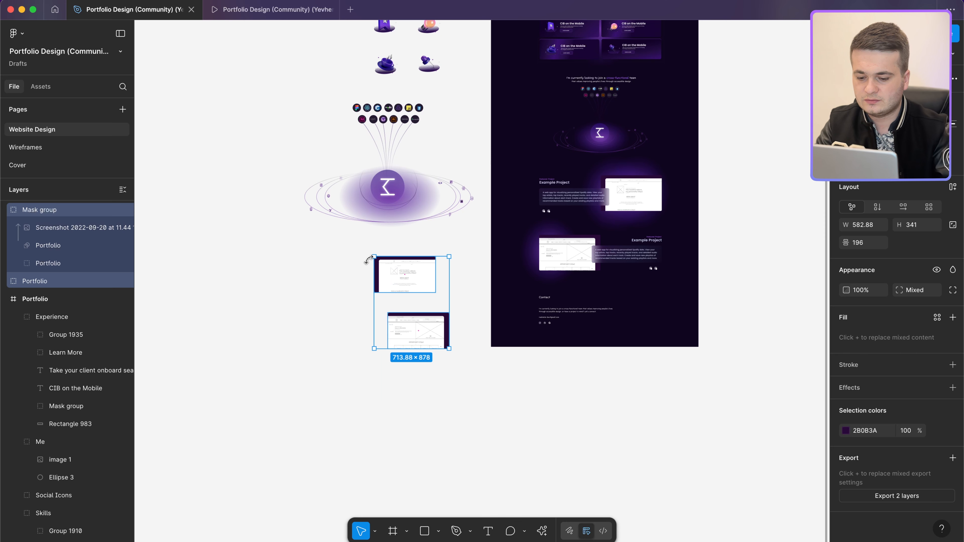
{"action": "key", "text": "k"}
{"action": "type", "text": "1.8x"}
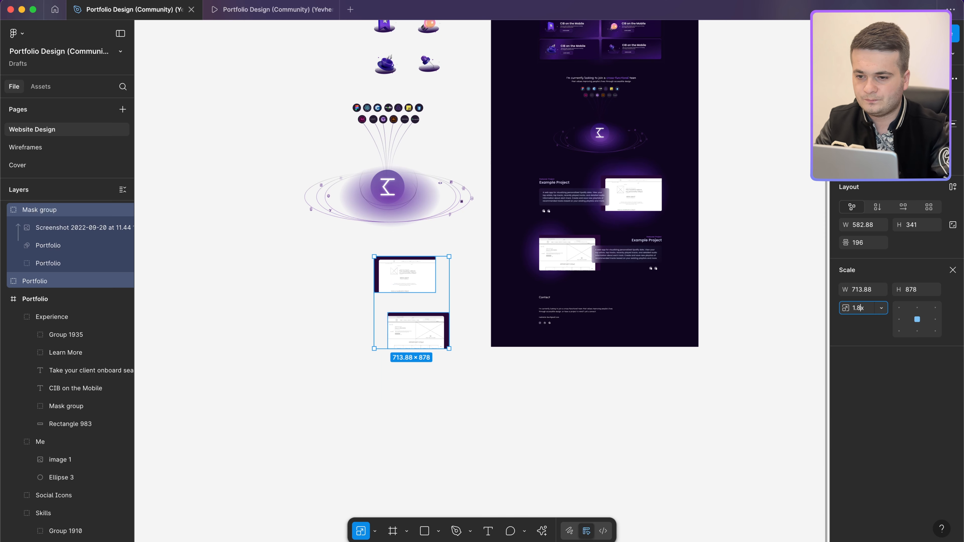
{"action": "key", "text": "Return"}
{"action": "left_click_drag", "start_coordinate": [382, 270], "coordinate": [368, 318]}
Step: Set both screenshots' corner radius to 0 and move the lower one beneath the other
{"action": "left_click", "coordinate": [370, 321]}
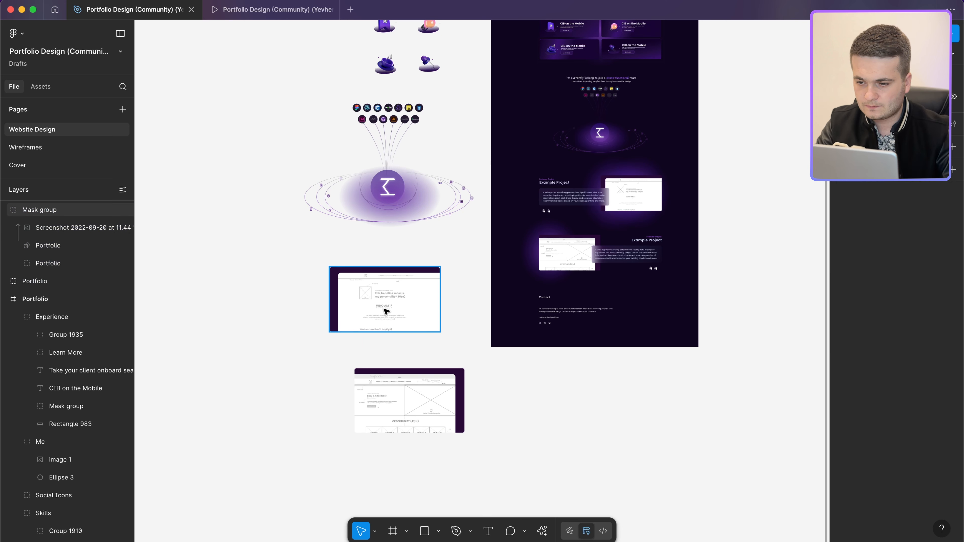
{"action": "left_click", "coordinate": [918, 273]}
{"action": "type", "text": "0"}
{"action": "key", "text": "Return"}
{"action": "left_click", "coordinate": [461, 418]}
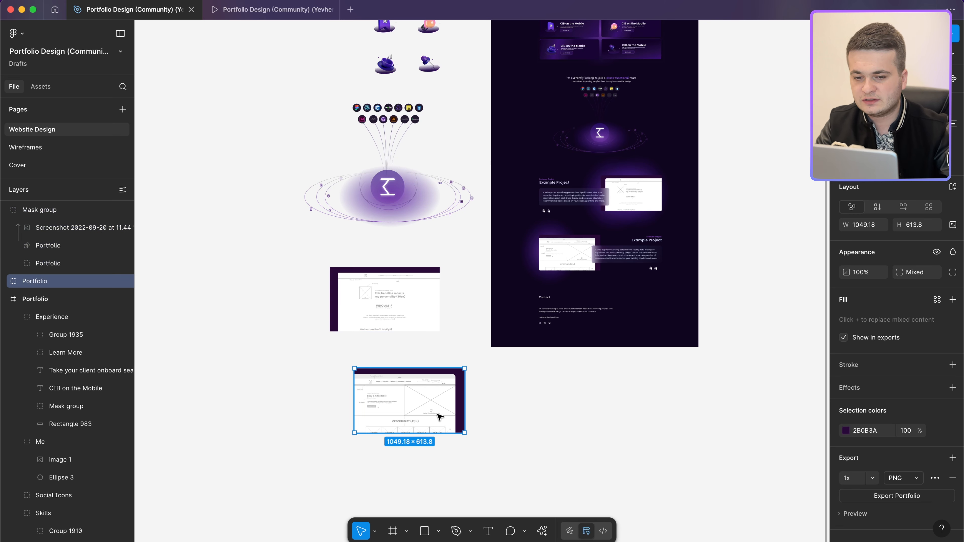
{"action": "left_click", "coordinate": [917, 272]}
{"action": "type", "text": "0"}
{"action": "key", "text": "Return"}
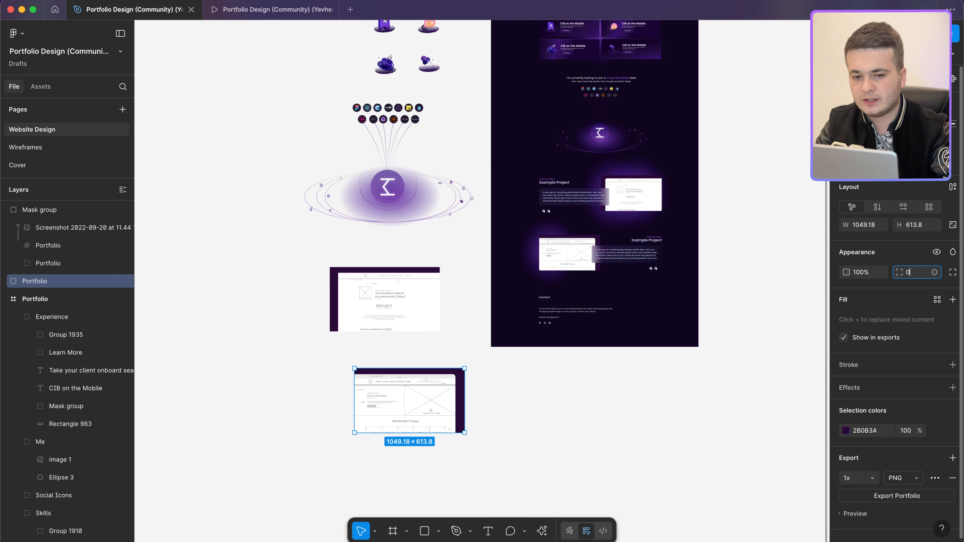
{"action": "scroll", "coordinate": [386, 370], "scroll_direction": "up", "scroll_amount": 5}
{"action": "left_click_drag", "start_coordinate": [382, 376], "coordinate": [339, 327]}
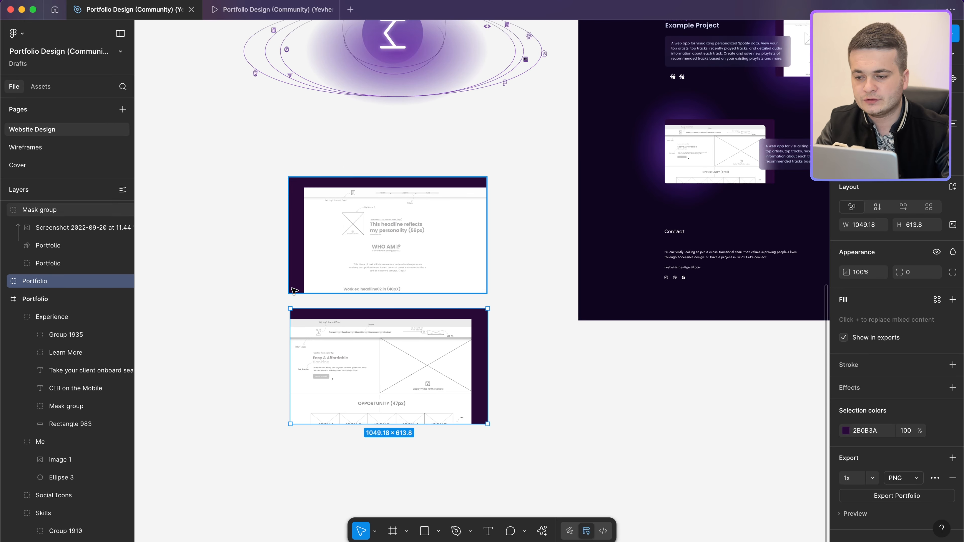
Step: Export the upper wireframe as project-1.jpg to the Desktop, replacing the existing file
{"action": "left_click", "coordinate": [389, 224]}
{"action": "left_click", "coordinate": [953, 440]}
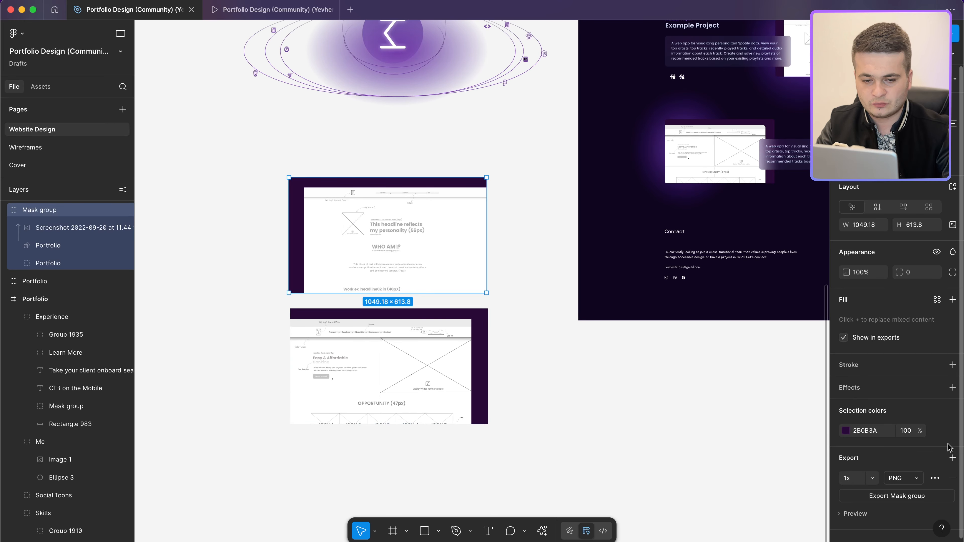
{"action": "left_click", "coordinate": [901, 486]}
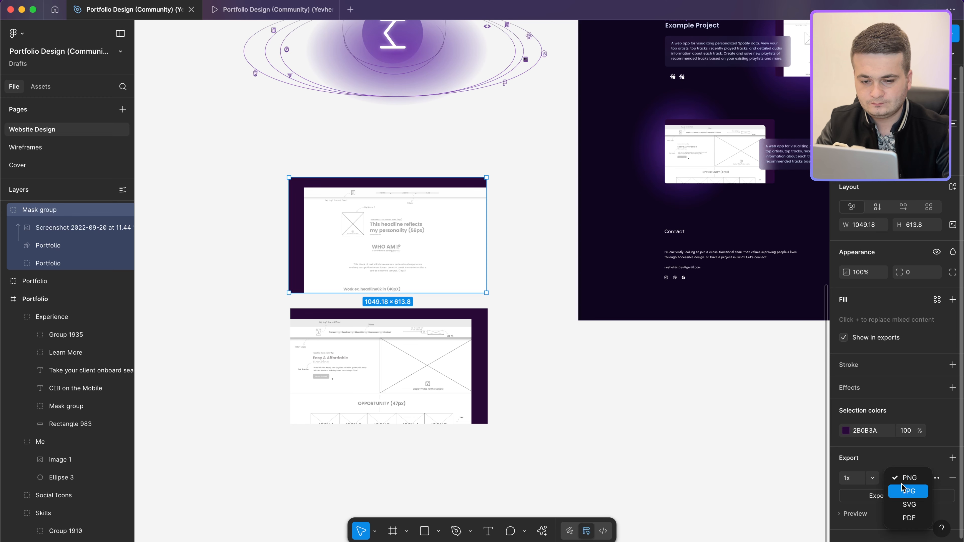
{"action": "left_click", "coordinate": [897, 493]}
{"action": "left_click", "coordinate": [896, 494]}
{"action": "type", "text": "project-"}
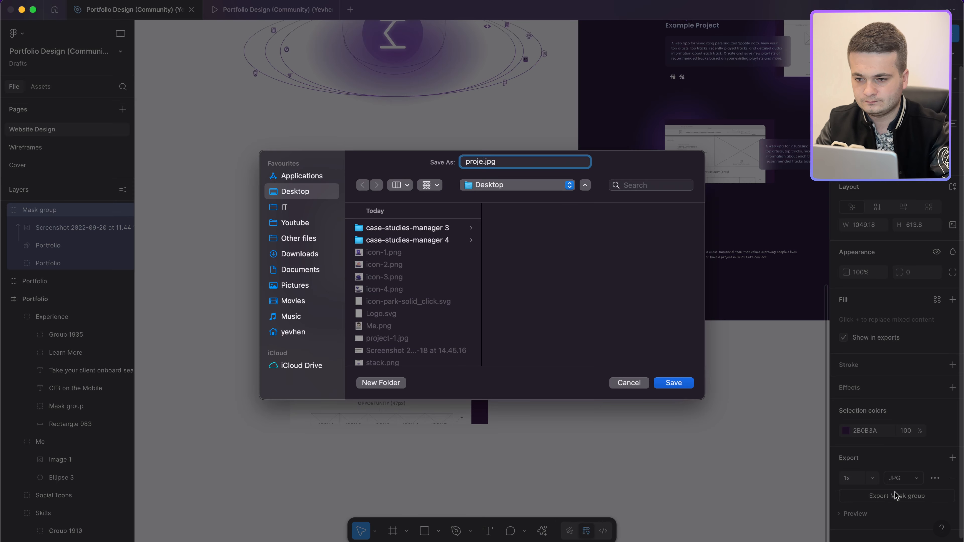
{"action": "type", "text": "1"}
{"action": "key", "text": "Return"}
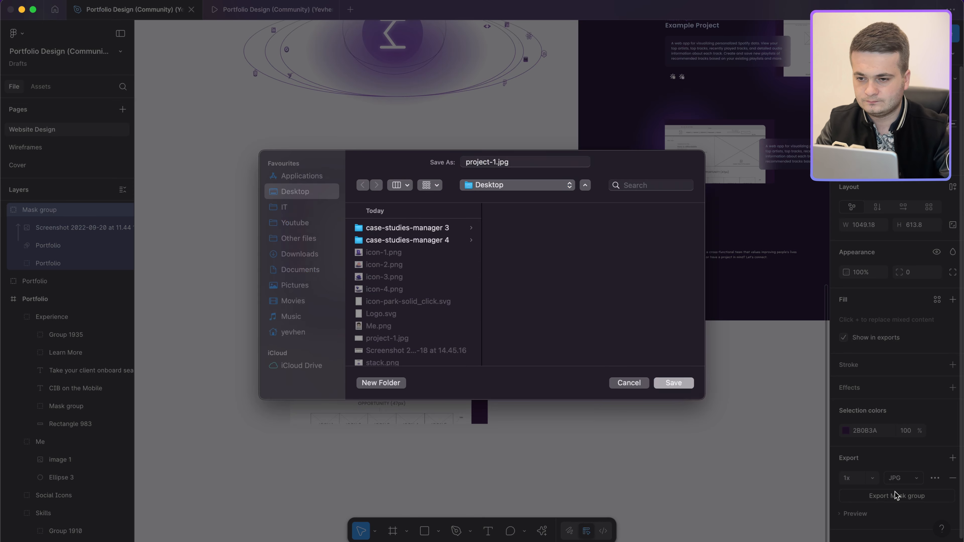
{"action": "left_click", "coordinate": [516, 331]}
Step: Export the other wireframe image as project-2.jpg
{"action": "key", "text": "Tab"}
{"action": "left_click", "coordinate": [908, 479]}
{"action": "left_click", "coordinate": [907, 492]}
{"action": "left_click", "coordinate": [897, 495]}
{"action": "type", "text": "project-"}
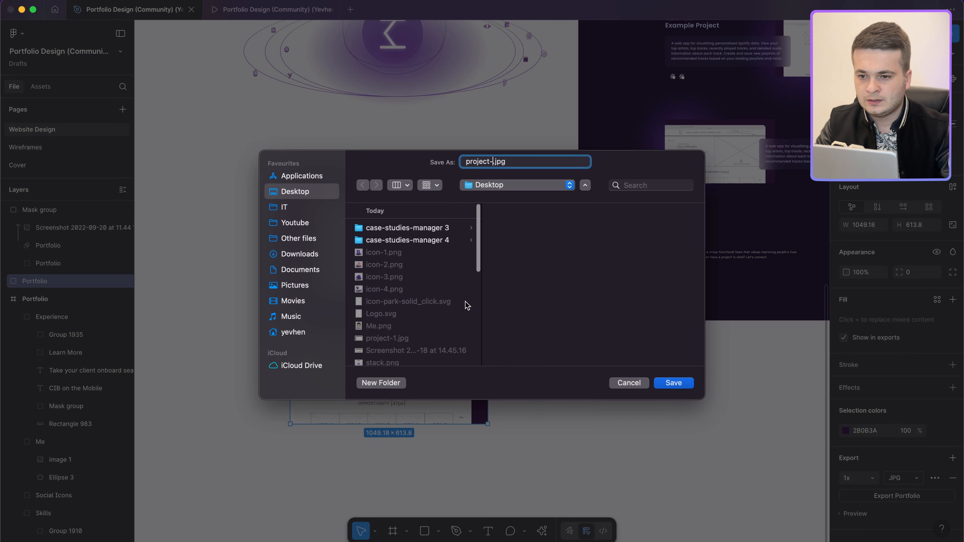
{"action": "key", "text": "Return"}
{"action": "scroll", "coordinate": [478, 209], "scroll_direction": "down", "scroll_amount": 5}
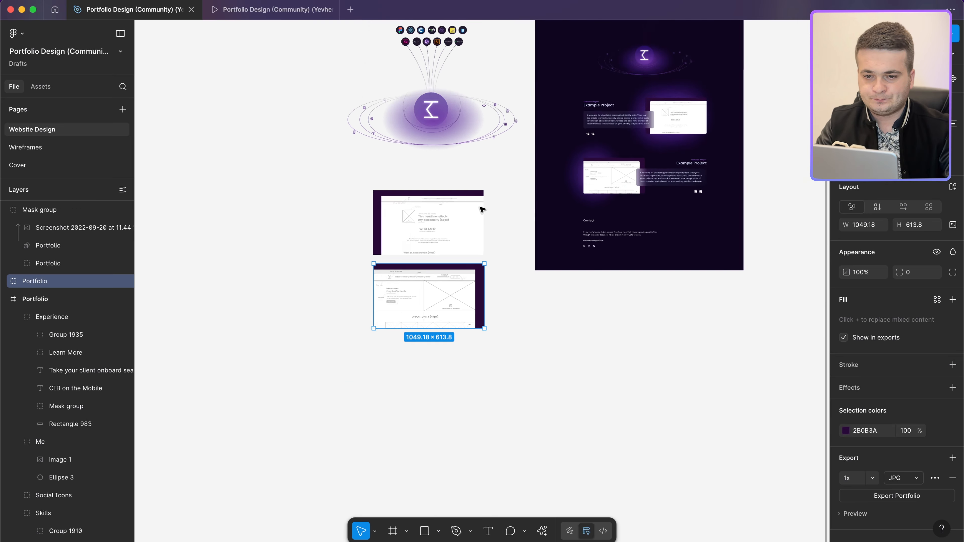
{"action": "scroll", "coordinate": [512, 186], "scroll_direction": "up", "scroll_amount": 10}
{"action": "scroll", "coordinate": [515, 186], "scroll_direction": "up", "scroll_amount": 3}
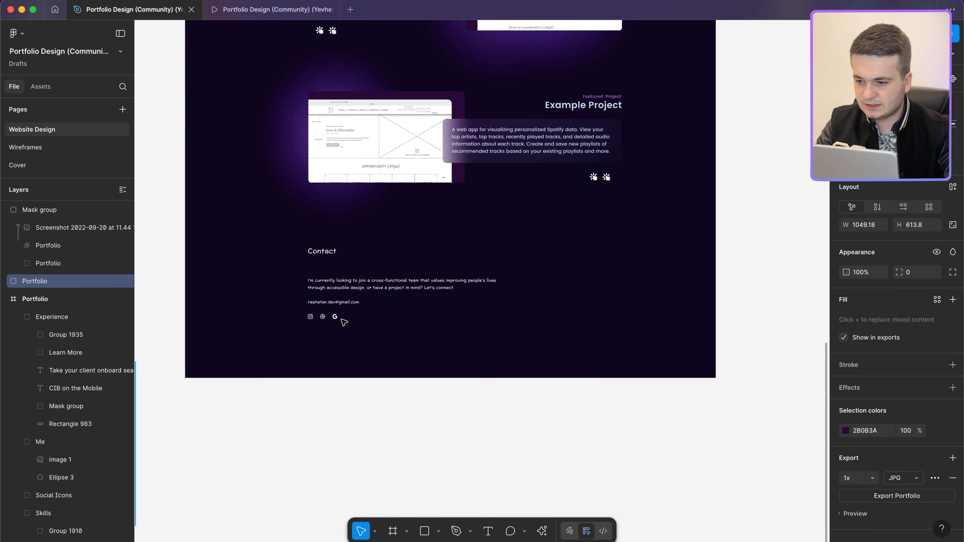
{"action": "scroll", "coordinate": [342, 317], "scroll_direction": "up", "scroll_amount": 5}
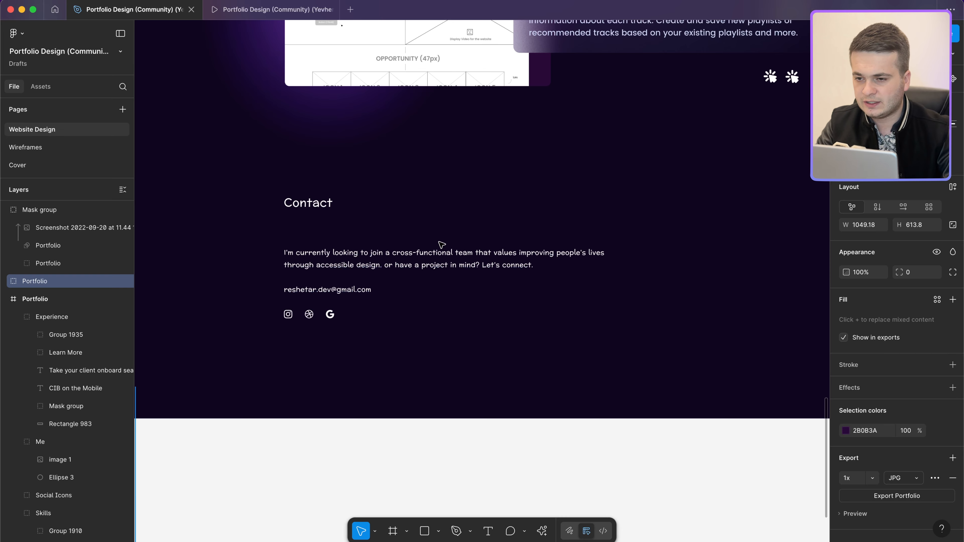
{"action": "scroll", "coordinate": [441, 246], "scroll_direction": "down", "scroll_amount": 5}
{"action": "scroll", "coordinate": [441, 245], "scroll_direction": "up", "scroll_amount": 5}
{"action": "scroll", "coordinate": [455, 289], "scroll_direction": "up", "scroll_amount": 5}
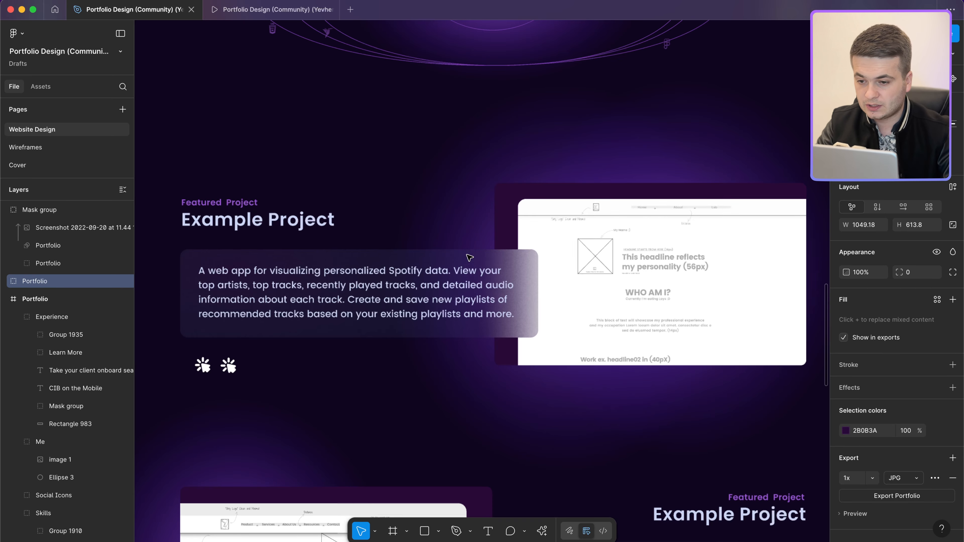
{"action": "scroll", "coordinate": [493, 290], "scroll_direction": "down", "scroll_amount": 3}
{"action": "scroll", "coordinate": [517, 291], "scroll_direction": "down", "scroll_amount": 3}
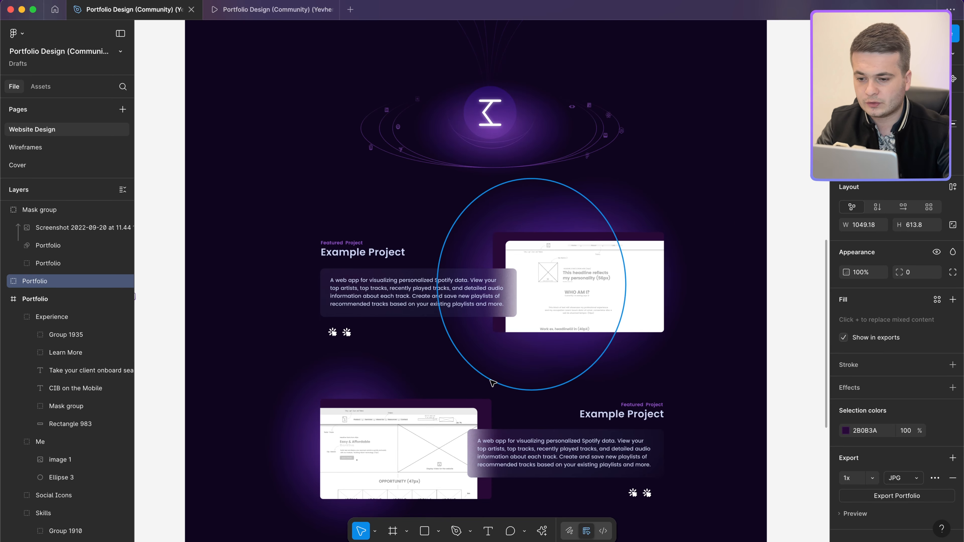
{"action": "scroll", "coordinate": [492, 383], "scroll_direction": "down", "scroll_amount": 5}
{"action": "scroll", "coordinate": [493, 341], "scroll_direction": "down", "scroll_amount": 5}
{"action": "scroll", "coordinate": [500, 329], "scroll_direction": "down", "scroll_amount": 4}
{"action": "scroll", "coordinate": [500, 329], "scroll_direction": "up", "scroll_amount": 2}
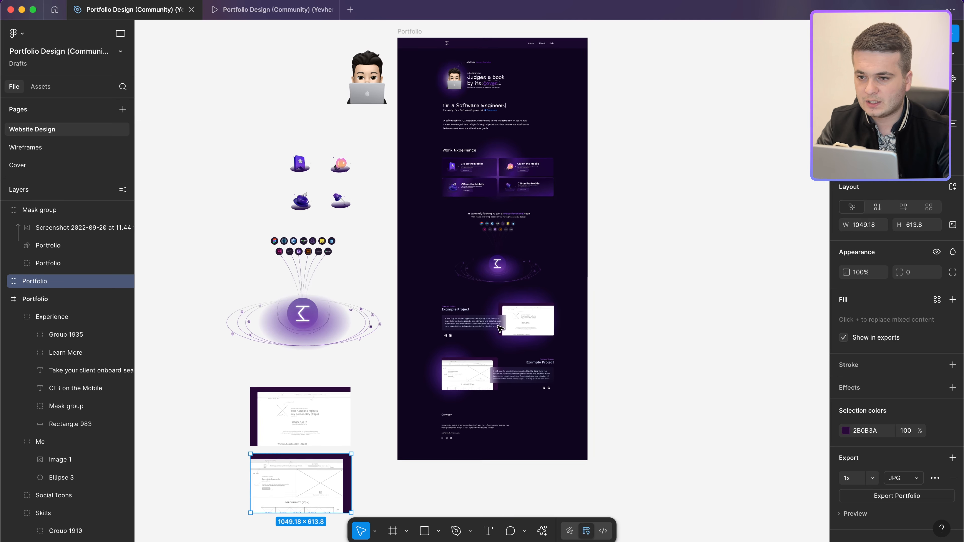
{"action": "scroll", "coordinate": [492, 174], "scroll_direction": "up", "scroll_amount": 2}
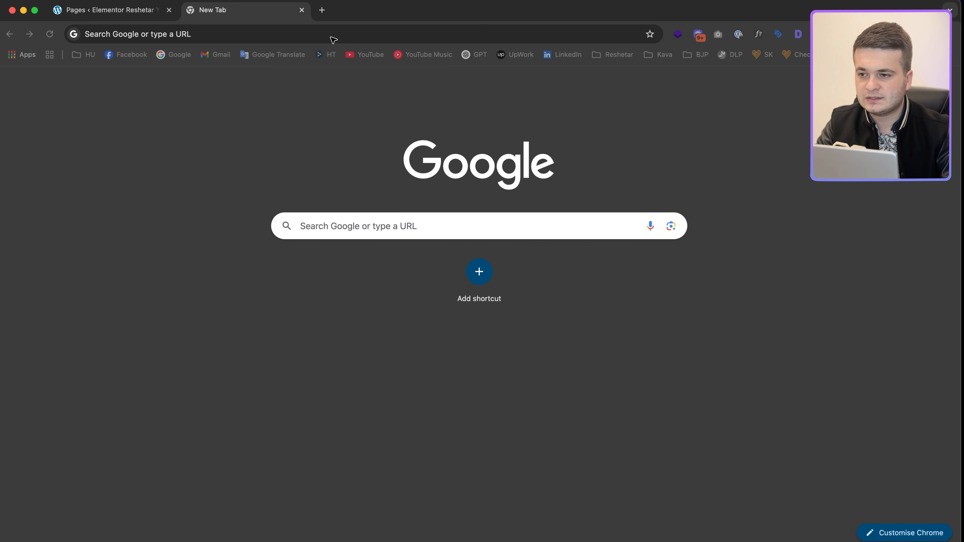
Step: Go to iloveimg.com in the browser and open the Compress IMAGE tool
{"action": "left_click", "coordinate": [301, 38]}
{"action": "type", "text": "iloveimg.com"}
{"action": "key", "text": "Return"}
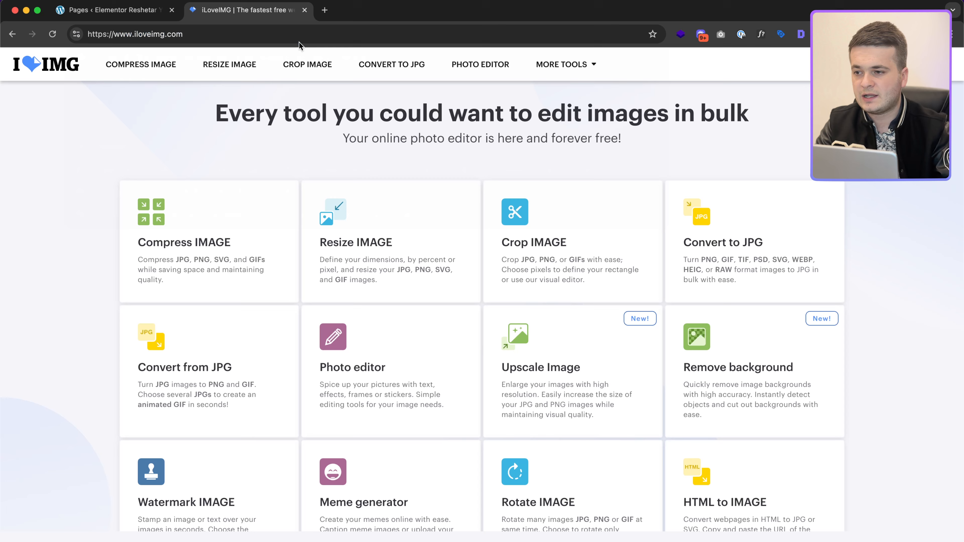
{"action": "left_click", "coordinate": [206, 237]}
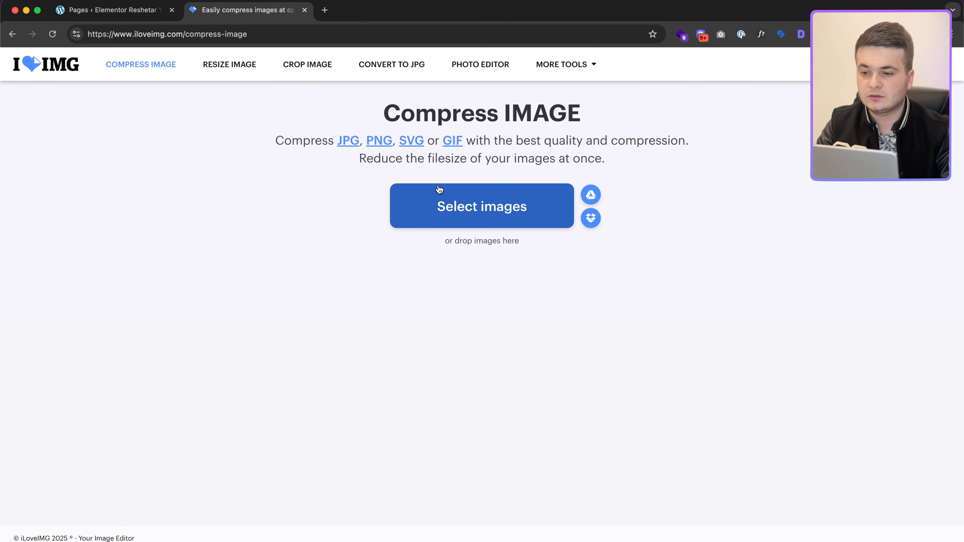
Step: Upload project-1.jpg, project-2.jpg, stack.png, icon-1 to icon-4.png and Me.png
{"action": "left_click", "coordinate": [439, 189]}
{"action": "left_click", "coordinate": [416, 210]}
{"action": "left_click", "coordinate": [416, 222], "text": "shift"}
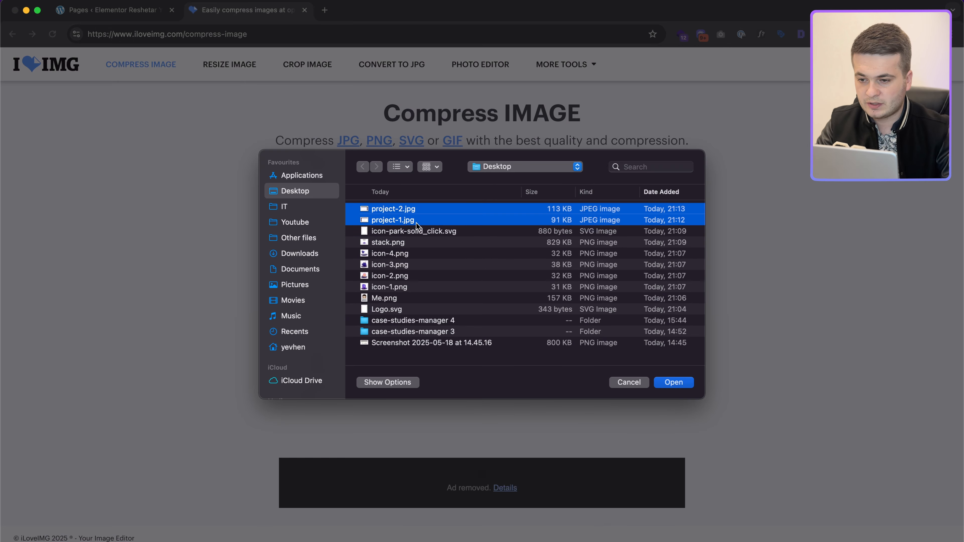
{"action": "left_click", "coordinate": [404, 246], "text": "super"}
{"action": "left_click", "coordinate": [410, 254], "text": "super"}
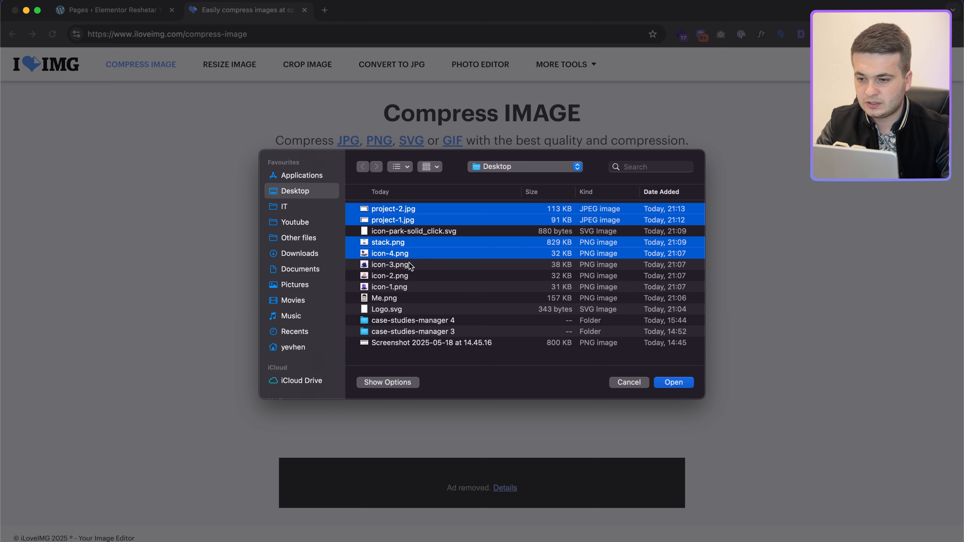
{"action": "left_click", "coordinate": [411, 266], "text": "super"}
{"action": "left_click", "coordinate": [410, 276], "text": "super"}
{"action": "left_click", "coordinate": [409, 289], "text": "super"}
{"action": "left_click", "coordinate": [405, 298], "text": "super"}
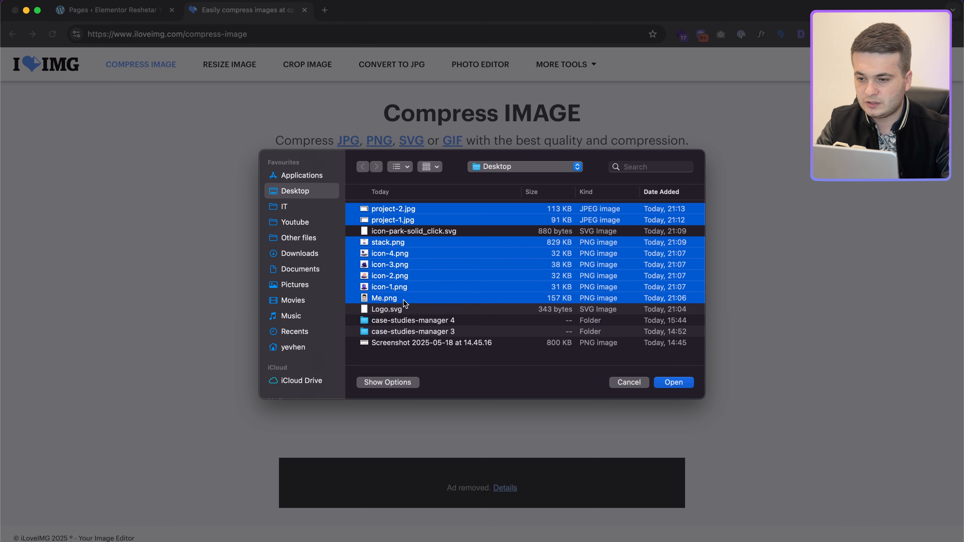
{"action": "left_click", "coordinate": [672, 383]}
Step: Compress the images and save the iloveimg-compressed zip to the Desktop
{"action": "left_click", "coordinate": [839, 528]}
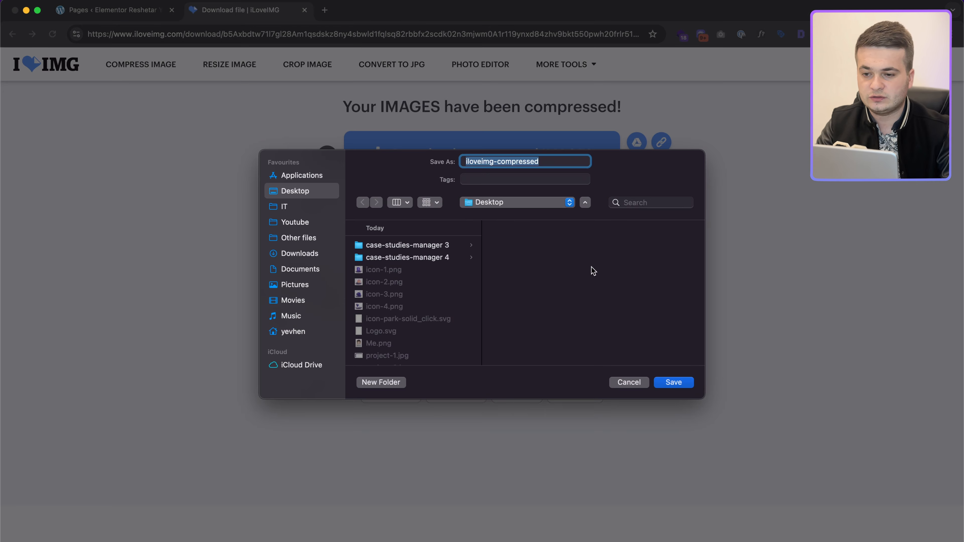
{"action": "left_click", "coordinate": [676, 384]}
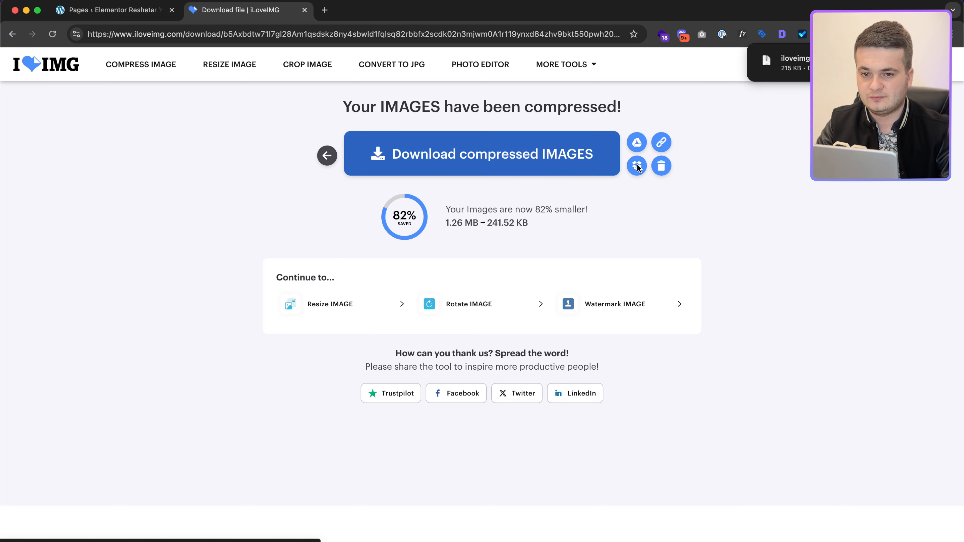
{"action": "key", "text": "ctrl+Right"}
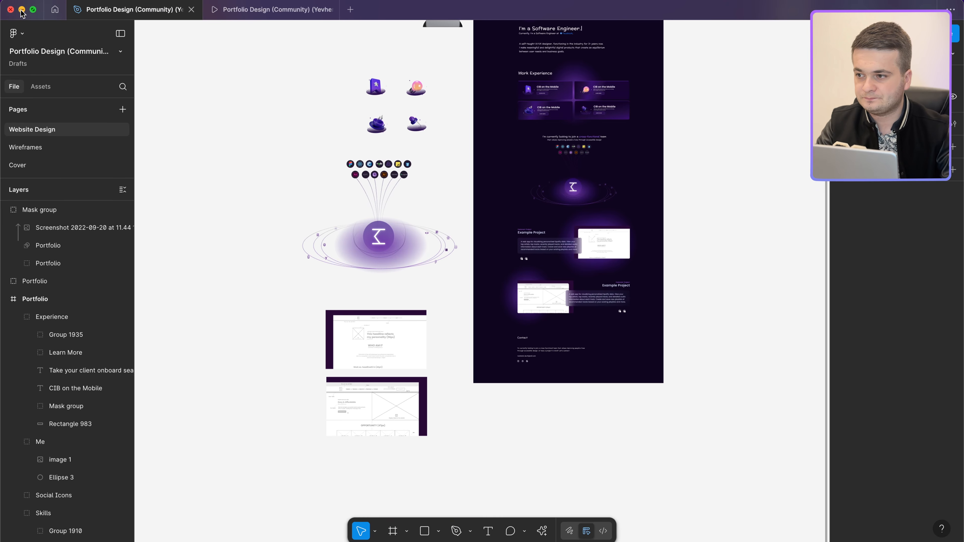
Step: Extract iloveimg-compressed.zip and open the resulting iloveimg-compressed folder
{"action": "left_click", "coordinate": [22, 10]}
{"action": "double_click", "coordinate": [793, 340]}
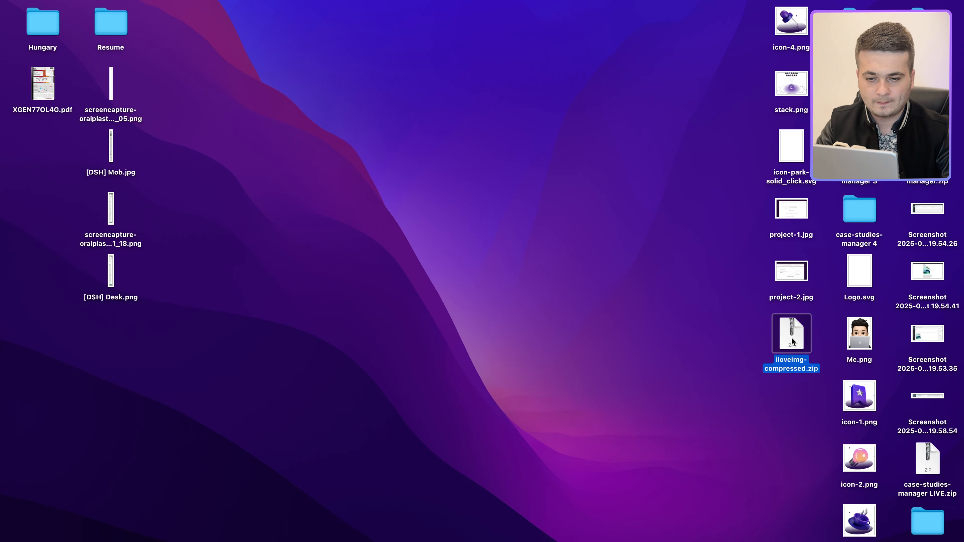
{"action": "left_click", "coordinate": [806, 383]}
{"action": "left_click_drag", "start_coordinate": [807, 374], "coordinate": [807, 401]}
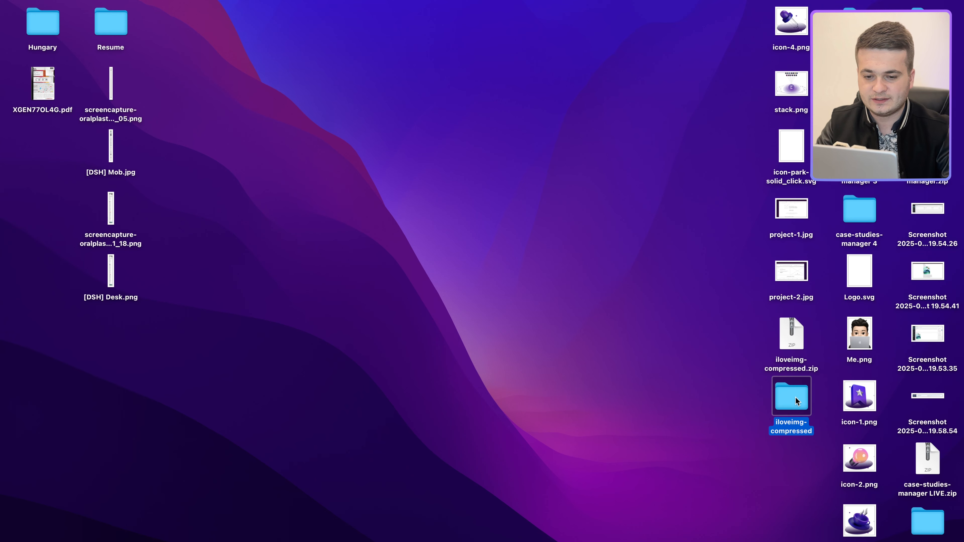
{"action": "double_click", "coordinate": [795, 397]}
Step: Check the compressed images in Quick Look, then close the iLoveIMG tab in Chrome
{"action": "left_click", "coordinate": [440, 203]}
{"action": "key", "text": "Down"}
{"action": "key", "text": "space"}
{"action": "key", "text": "Up"}
{"action": "key", "text": "Up"}
{"action": "key", "text": "Up"}
{"action": "key", "text": "Up"}
{"action": "key", "text": "Up"}
{"action": "key", "text": "Up"}
{"action": "key", "text": "Up"}
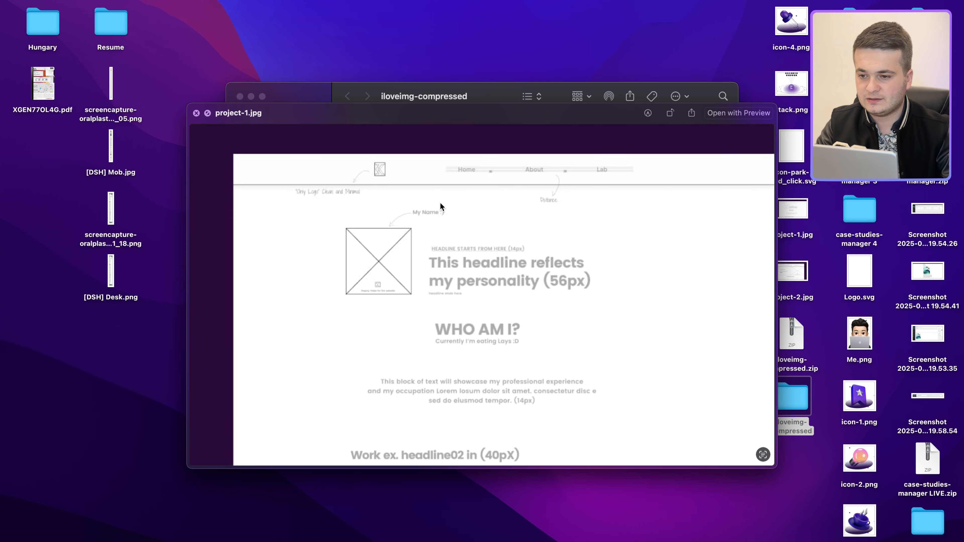
{"action": "key", "text": "space"}
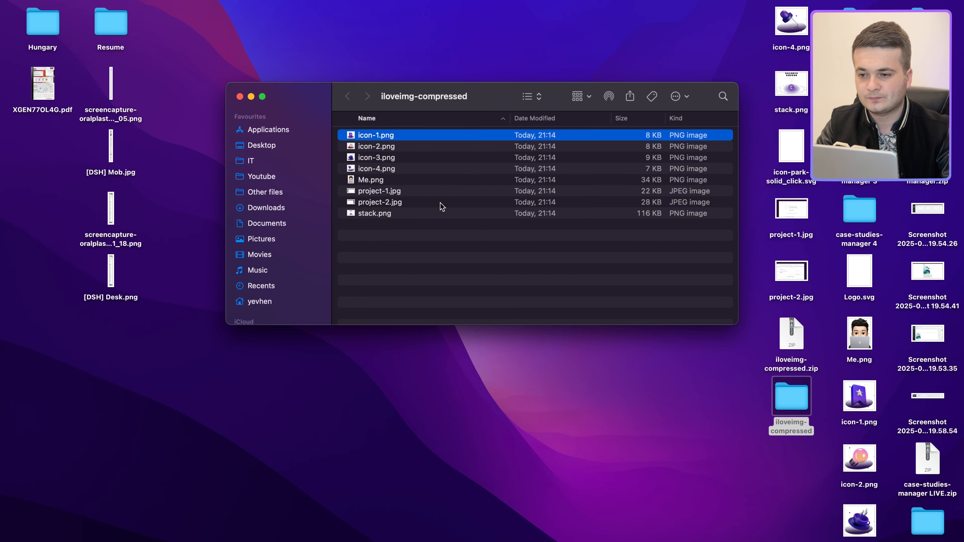
{"action": "key", "text": "ctrl+Left"}
{"action": "left_click", "coordinate": [304, 10]}
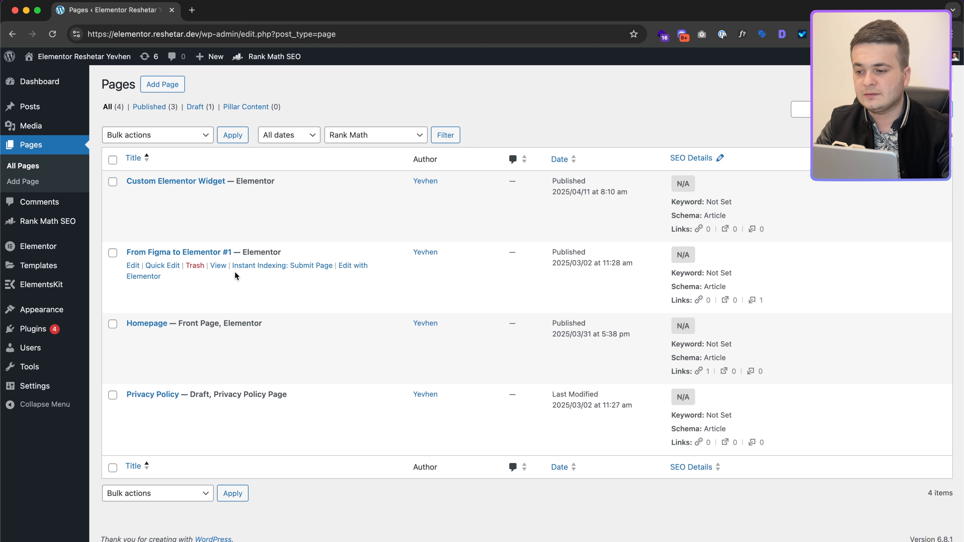
Step: Start a new page titled 'From Figma to Elementor #2', reusing the #1 title text
{"action": "left_click_drag", "start_coordinate": [233, 252], "coordinate": [114, 253]}
{"action": "key", "text": "super+c"}
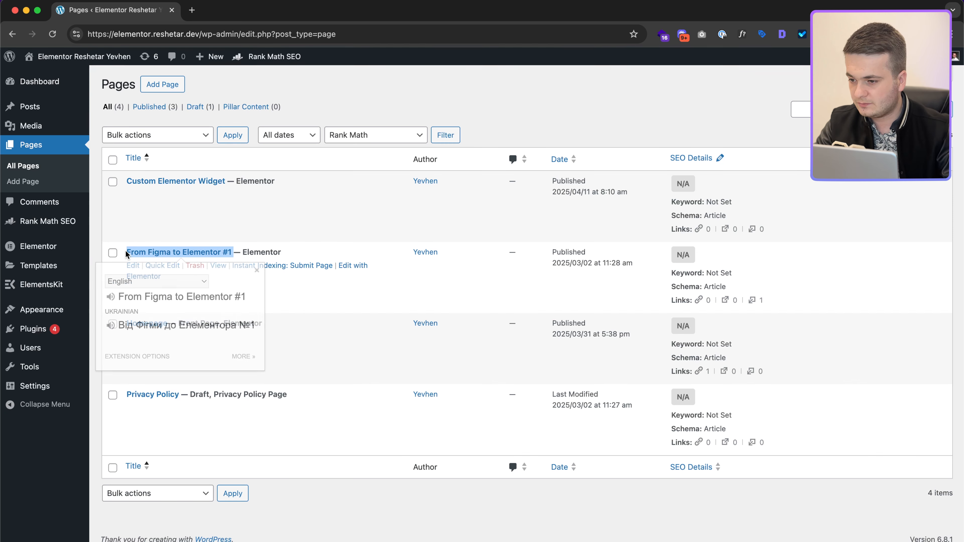
{"action": "left_click", "coordinate": [162, 85], "text": "super"}
{"action": "left_click", "coordinate": [244, 12]}
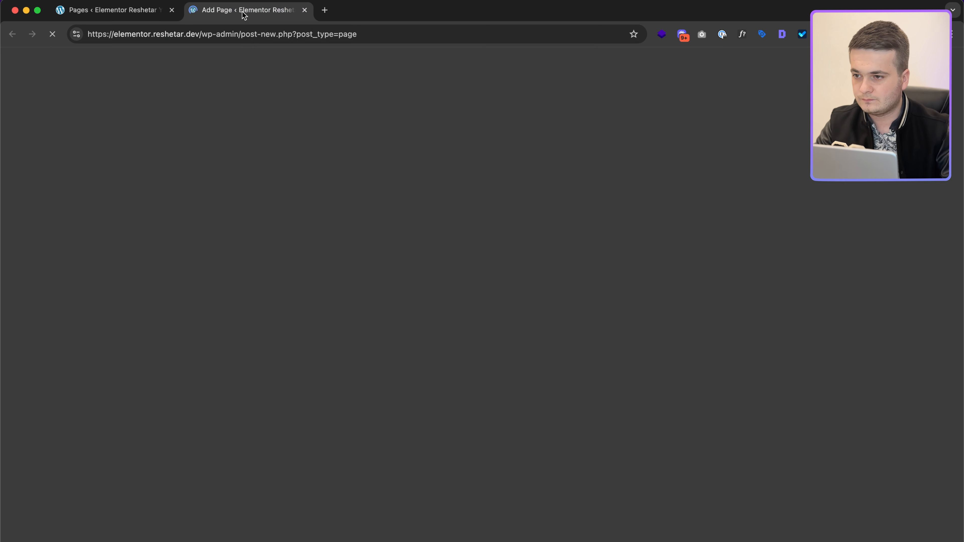
{"action": "key", "text": "super+v"}
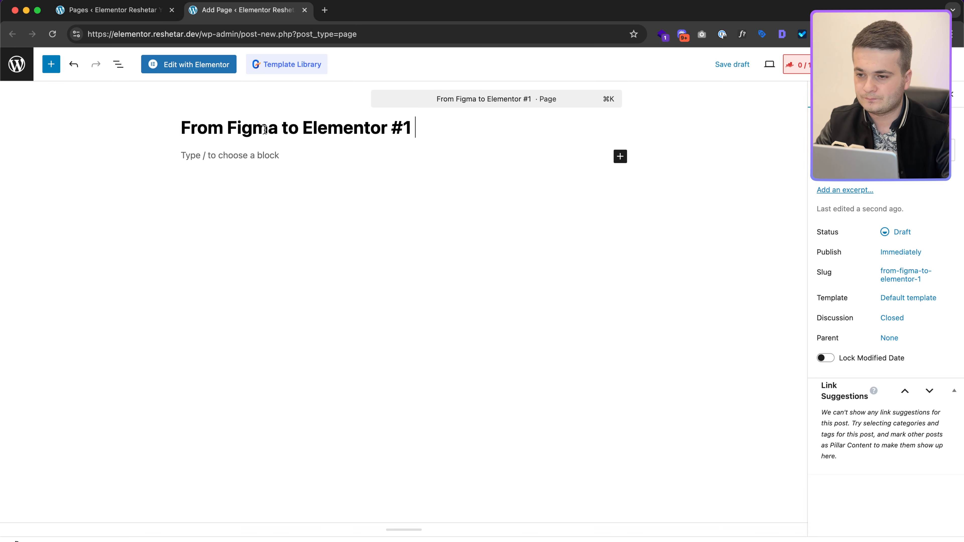
{"action": "type", "text": "2"}
{"action": "key", "text": "Left"}
{"action": "key", "text": "BackSpace"}
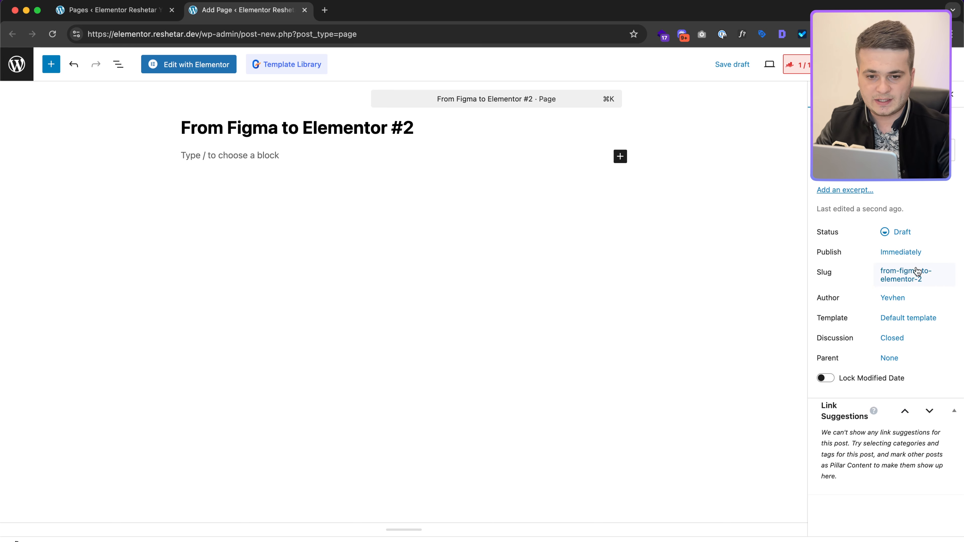
Step: Publish the 'From Figma to Elementor #2' page
{"action": "left_click", "coordinate": [109, 11]}
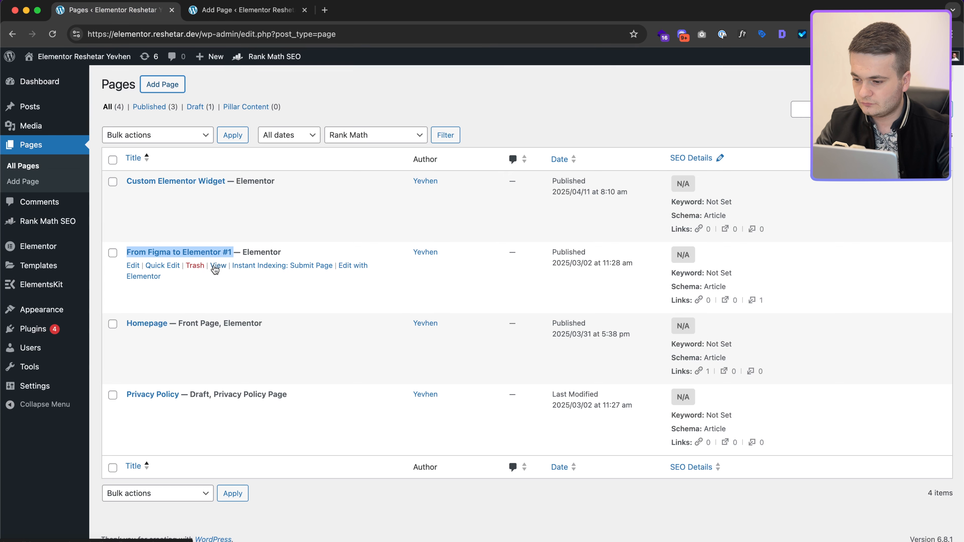
{"action": "left_click", "coordinate": [252, 11]}
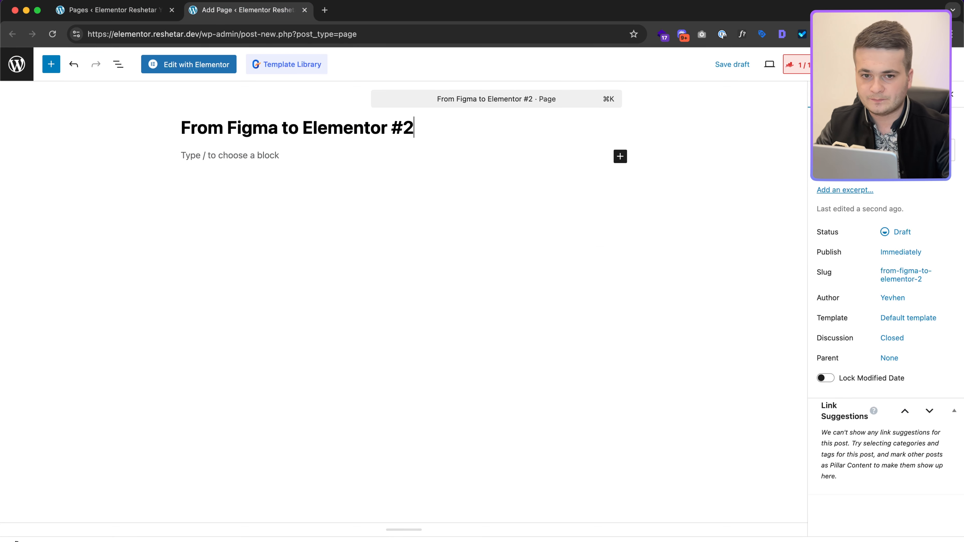
{"action": "left_click", "coordinate": [918, 64]}
{"action": "left_click", "coordinate": [920, 65]}
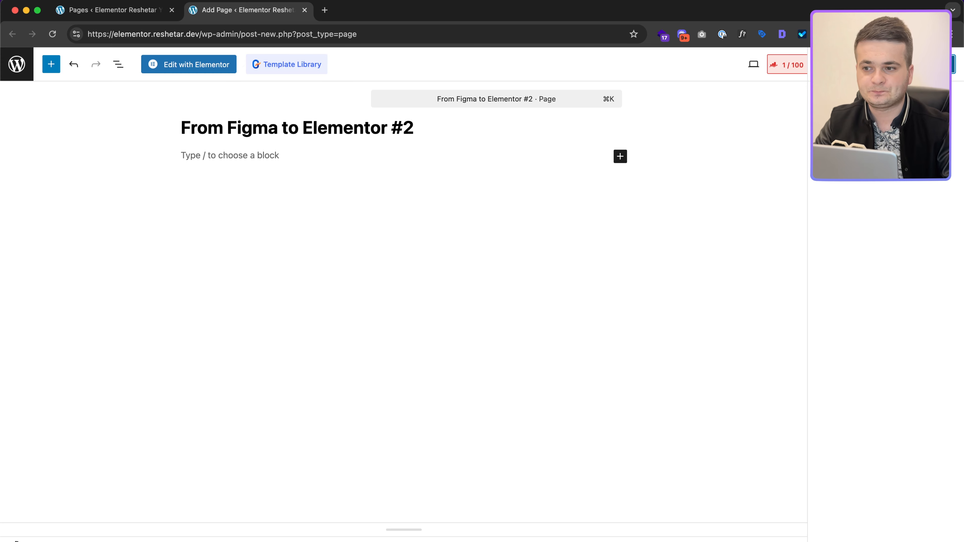
Step: Open the new page in Elementor and set its Page Layout to Elementor Canvas
{"action": "left_click", "coordinate": [209, 72]}
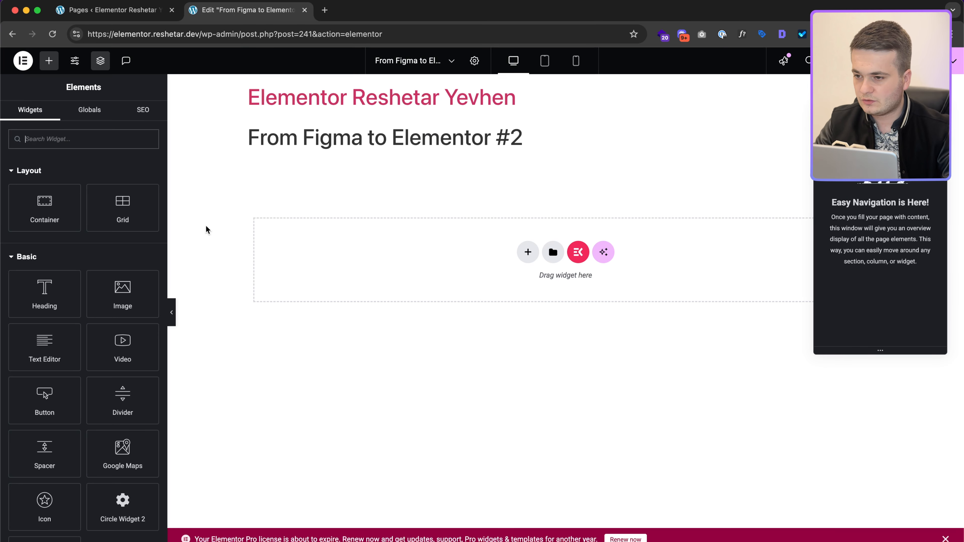
{"action": "left_click", "coordinate": [475, 60]}
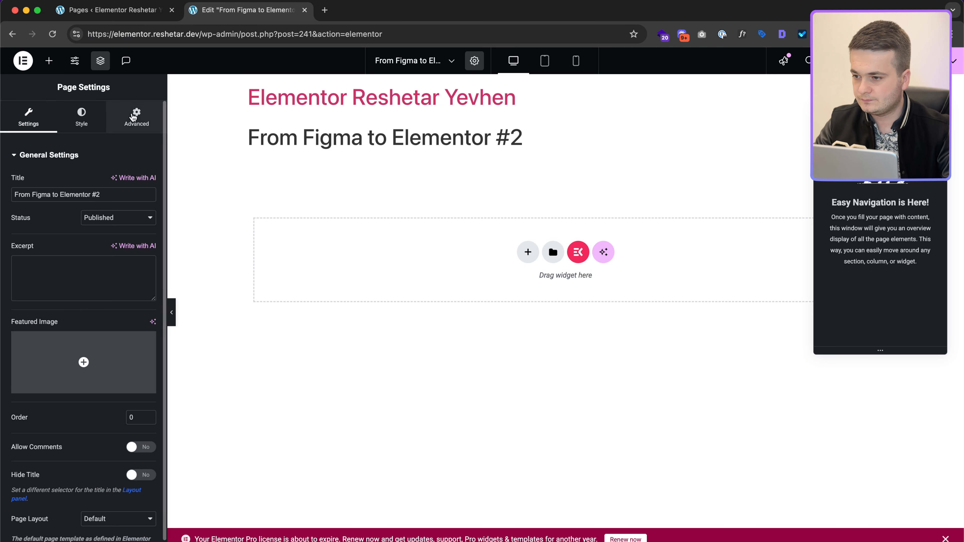
{"action": "left_click", "coordinate": [111, 519]}
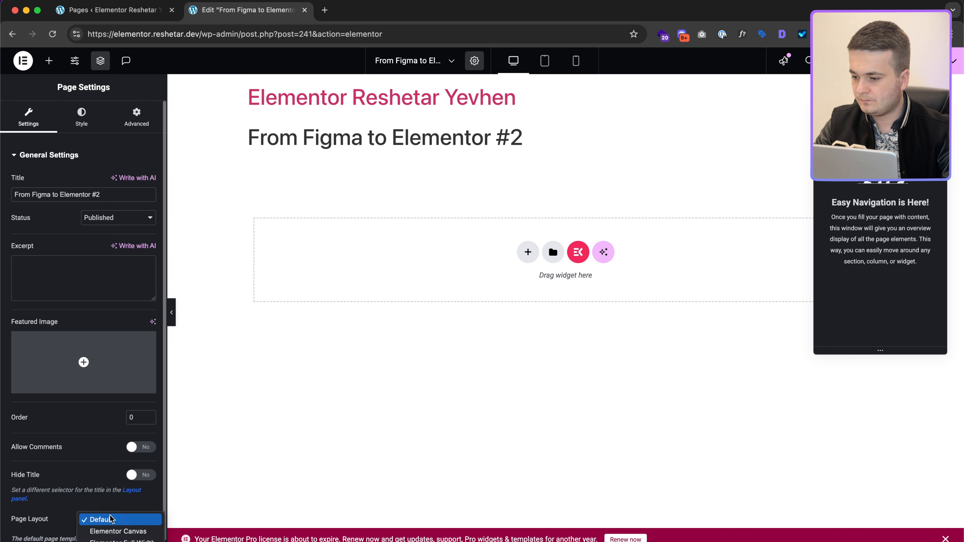
{"action": "left_click", "coordinate": [121, 531]}
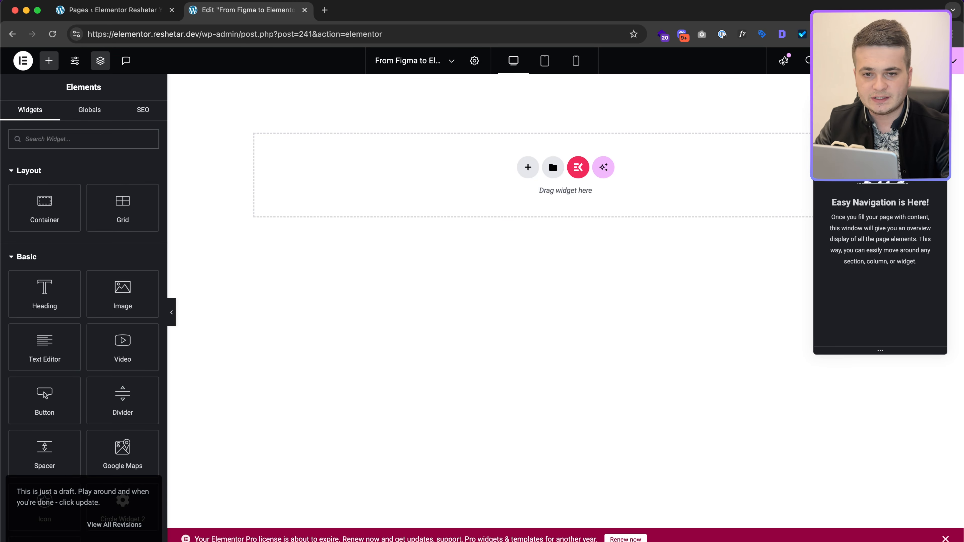
{"action": "left_click", "coordinate": [75, 66]}
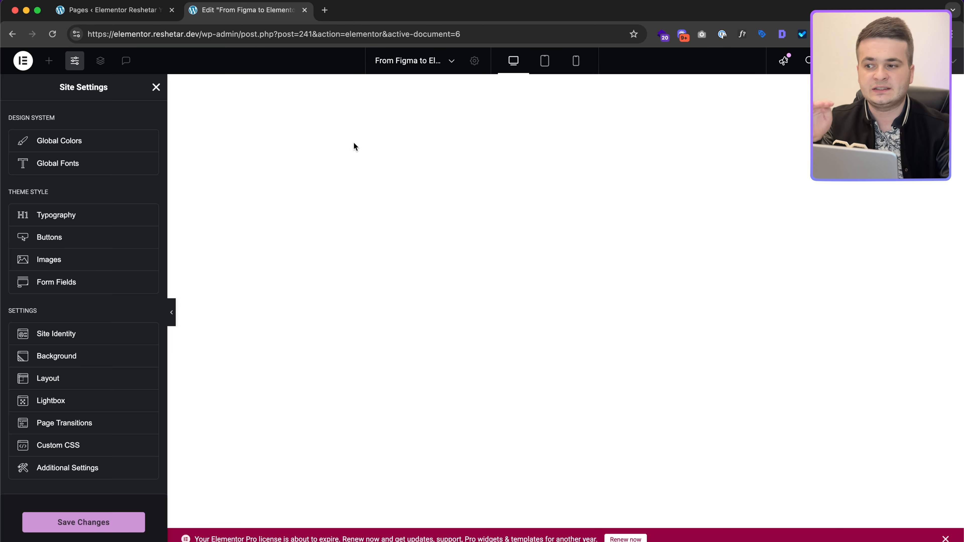
Step: Review Global Colors and Layout (1140 px width, zero padding and gaps), save, and close Site Settings
{"action": "left_click", "coordinate": [127, 141]}
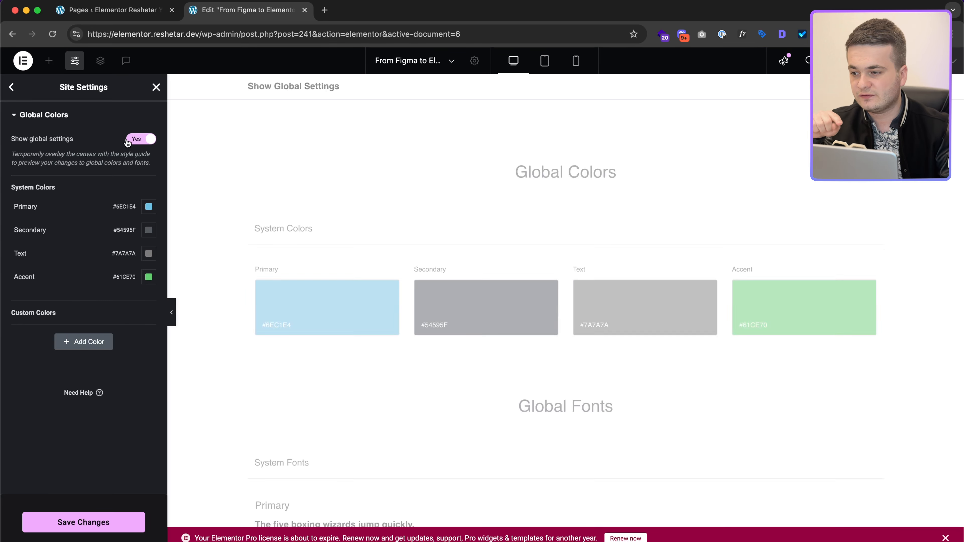
{"action": "left_click", "coordinate": [11, 87]}
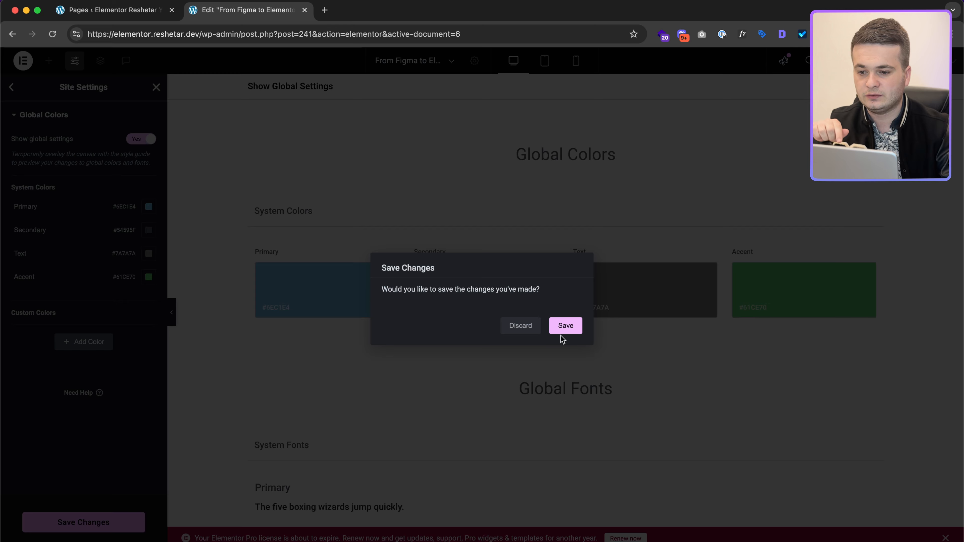
{"action": "left_click", "coordinate": [569, 326]}
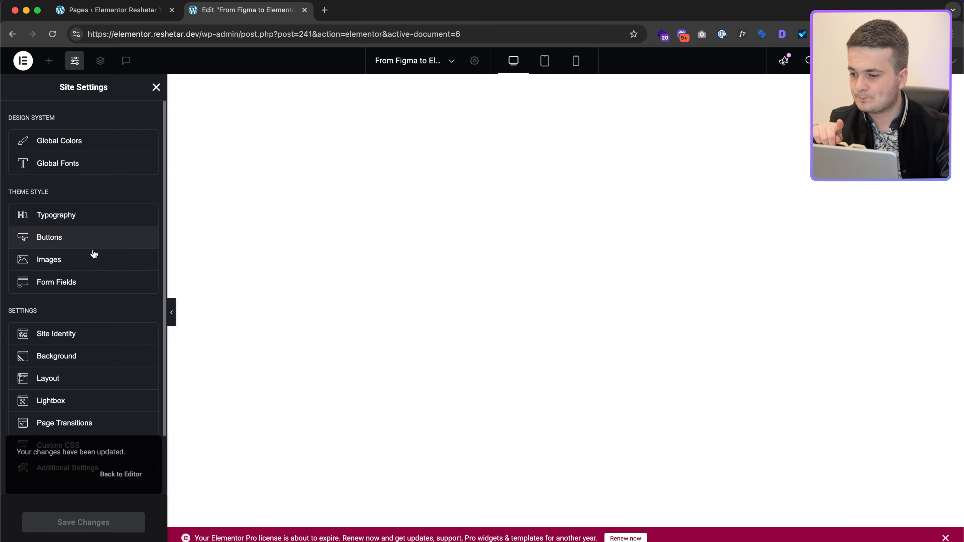
{"action": "scroll", "coordinate": [95, 356], "scroll_direction": "down", "scroll_amount": 2}
{"action": "left_click", "coordinate": [83, 330]}
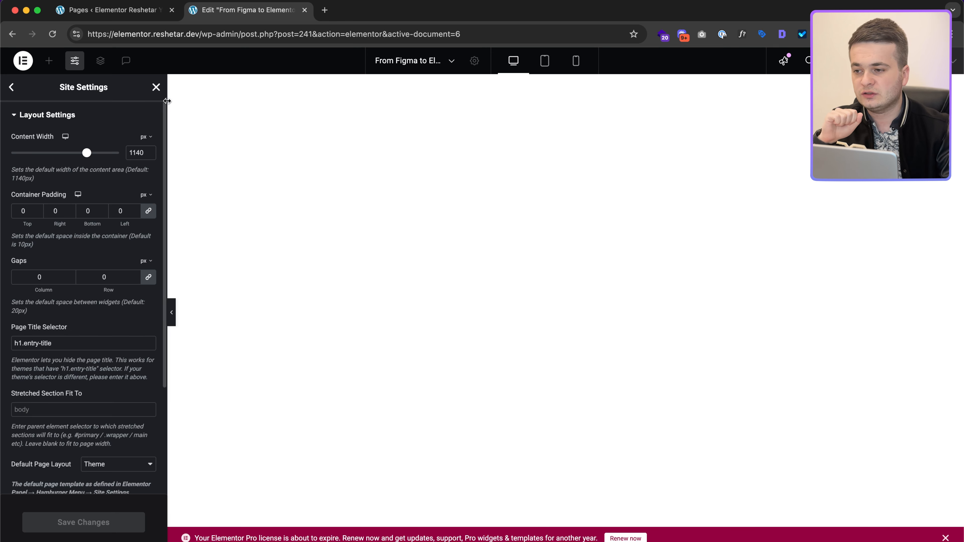
{"action": "left_click", "coordinate": [156, 88]}
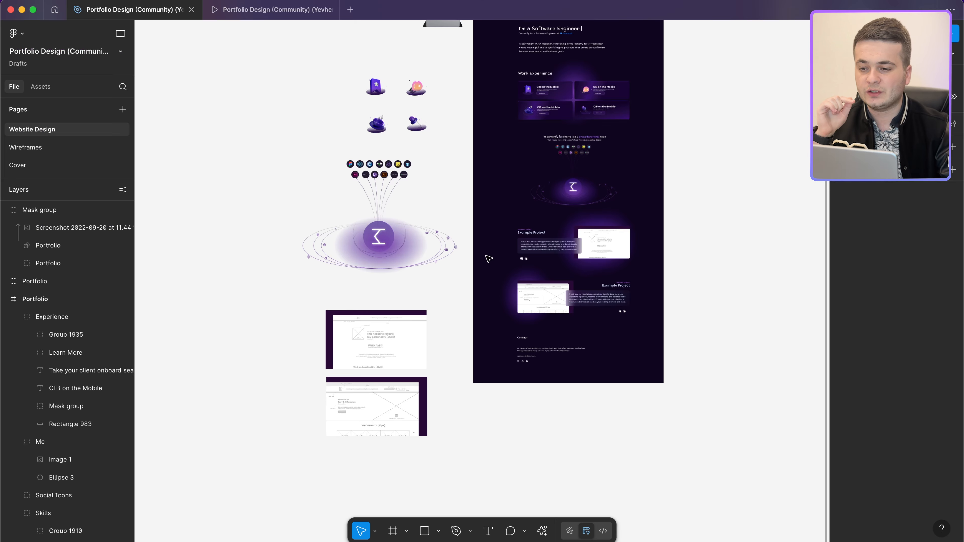
Step: Inspect the hero tagline, 'Judges a book by its cover' heading, 'A Designer who' text and description paragraph
{"action": "scroll", "coordinate": [505, 164], "scroll_direction": "up", "scroll_amount": 10}
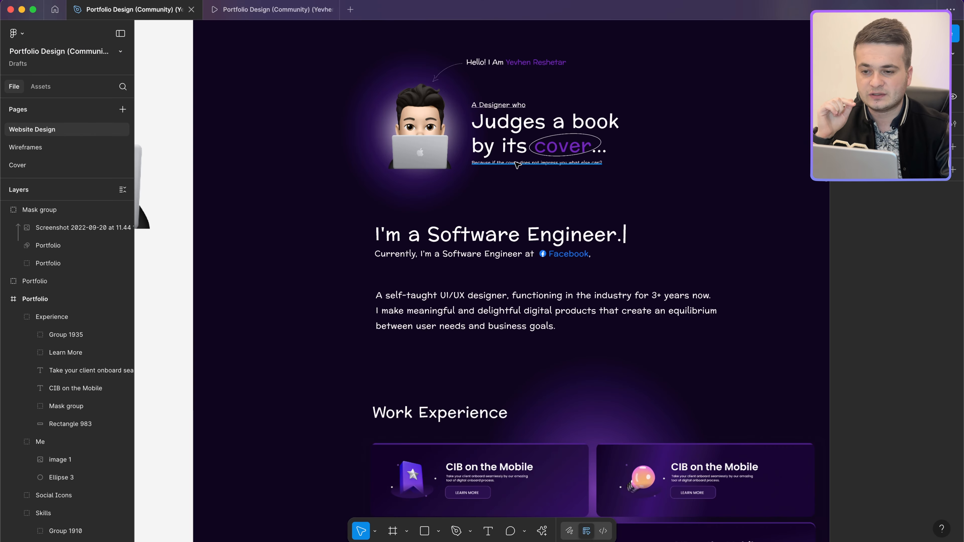
{"action": "left_click", "coordinate": [517, 163]}
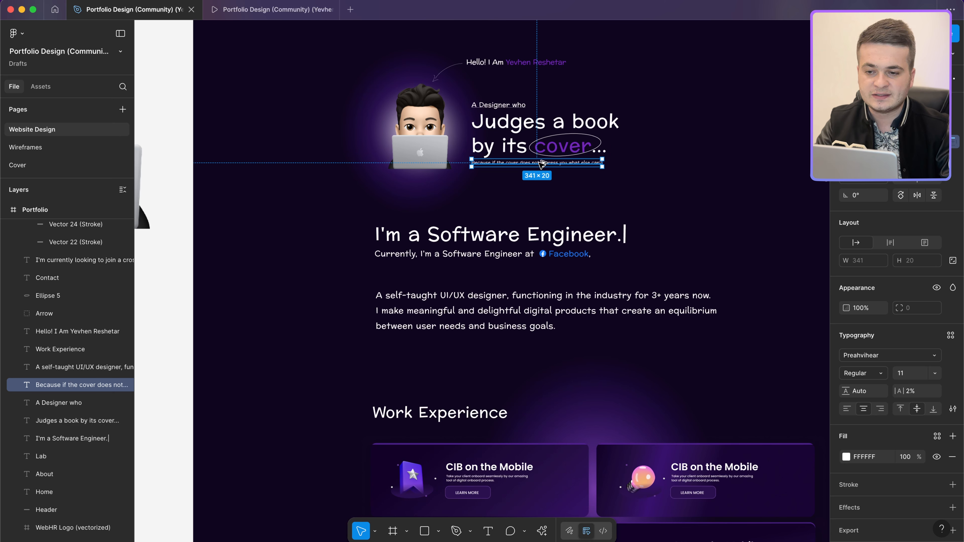
{"action": "left_click", "coordinate": [516, 141]}
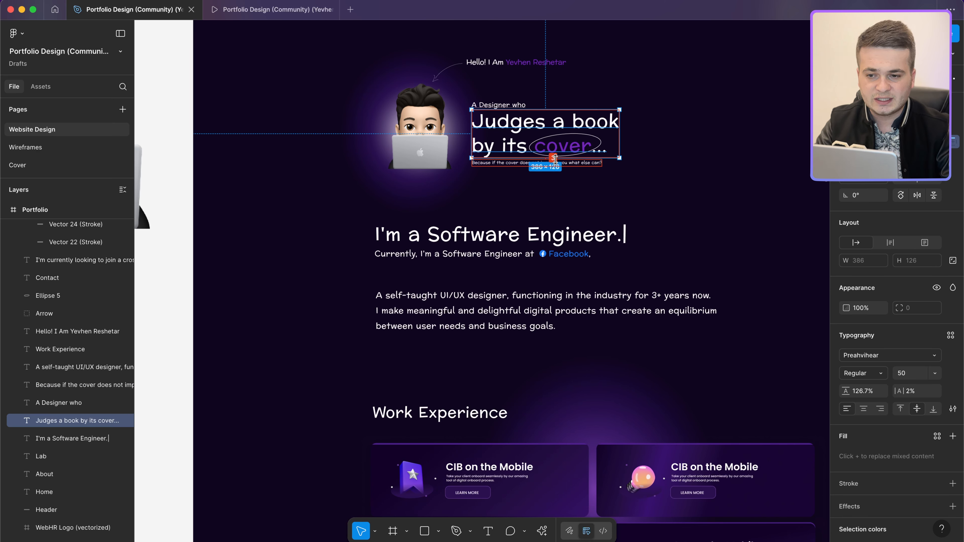
{"action": "left_click", "coordinate": [498, 105]}
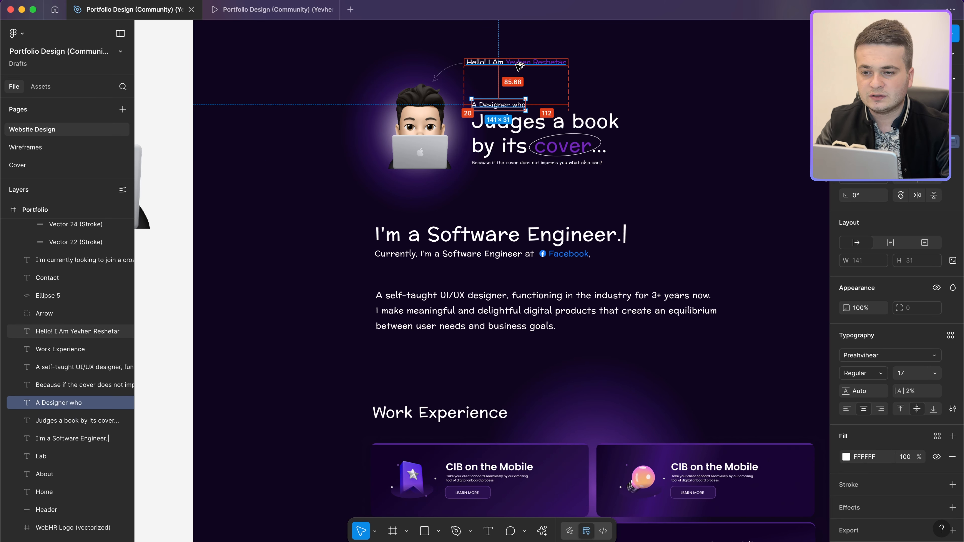
{"action": "left_click", "coordinate": [520, 304]}
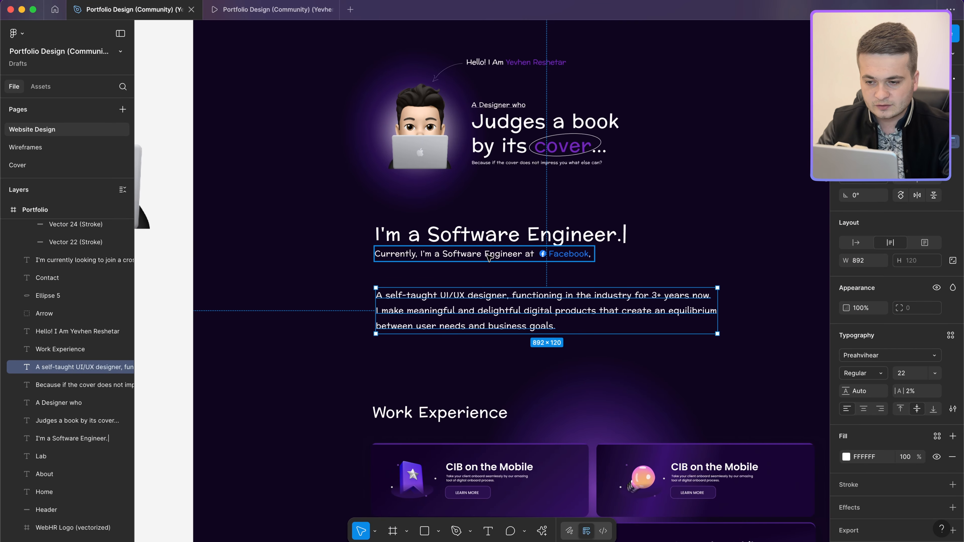
Step: Measure the spacing from the 'Software Engineer at Facebook' line to the paragraph below
{"action": "left_click", "coordinate": [488, 256]}
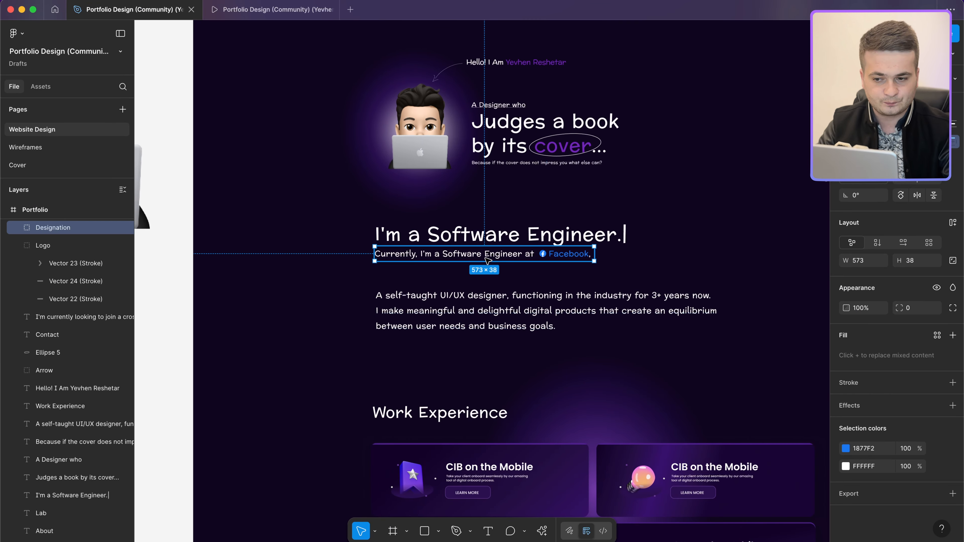
{"action": "key", "text": "alt"}
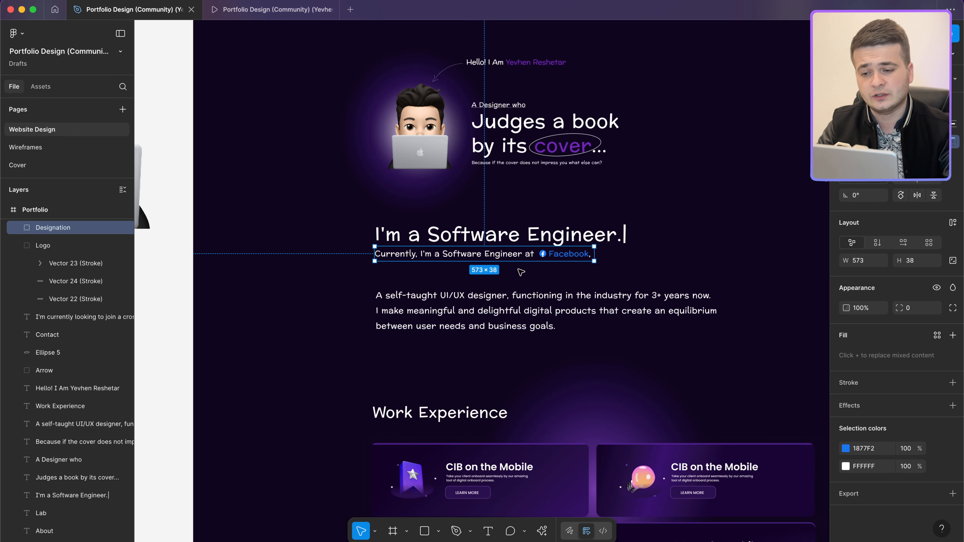
{"action": "scroll", "coordinate": [520, 272], "scroll_direction": "down", "scroll_amount": 5}
{"action": "scroll", "coordinate": [521, 272], "scroll_direction": "up", "scroll_amount": 5}
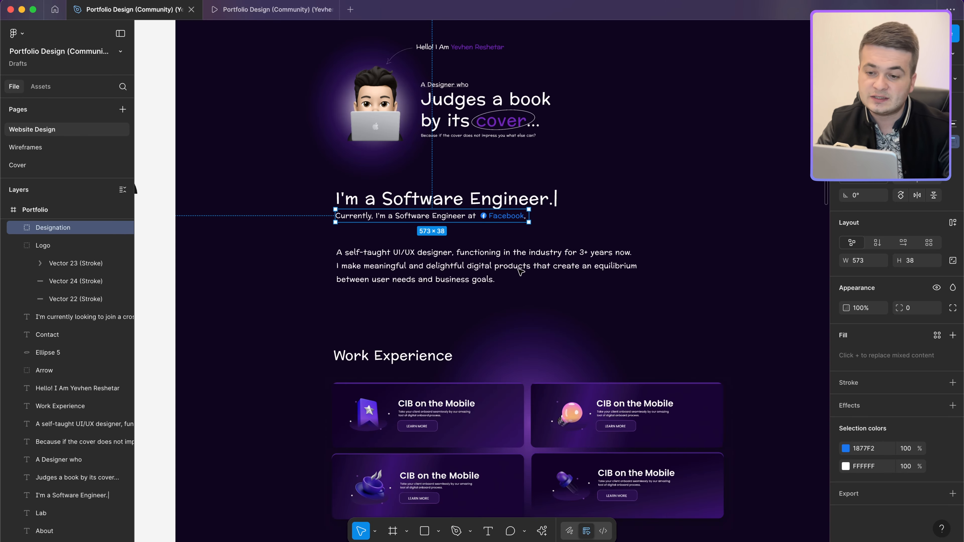
{"action": "scroll", "coordinate": [521, 272], "scroll_direction": "up", "scroll_amount": 1}
{"action": "scroll", "coordinate": [520, 272], "scroll_direction": "right", "scroll_amount": 1}
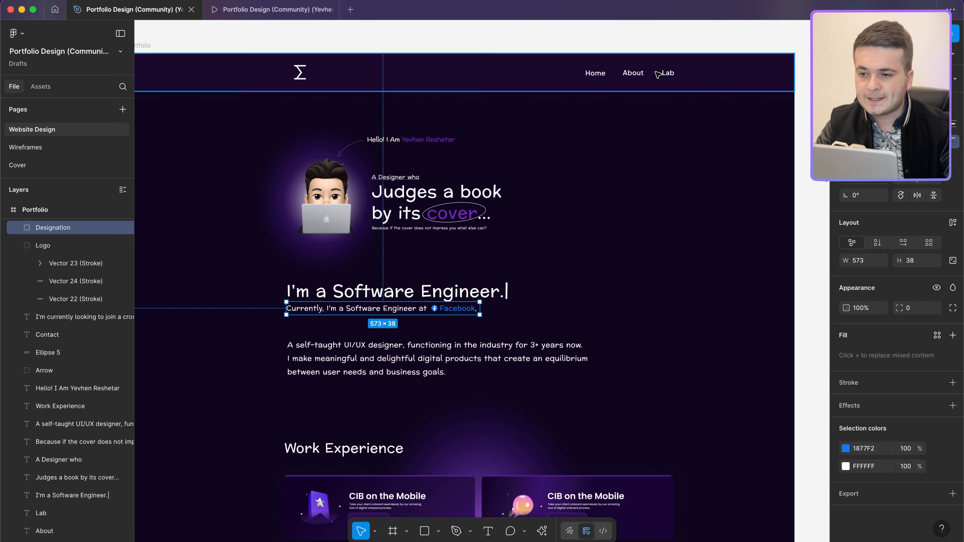
{"action": "key", "text": "ctrl+Left"}
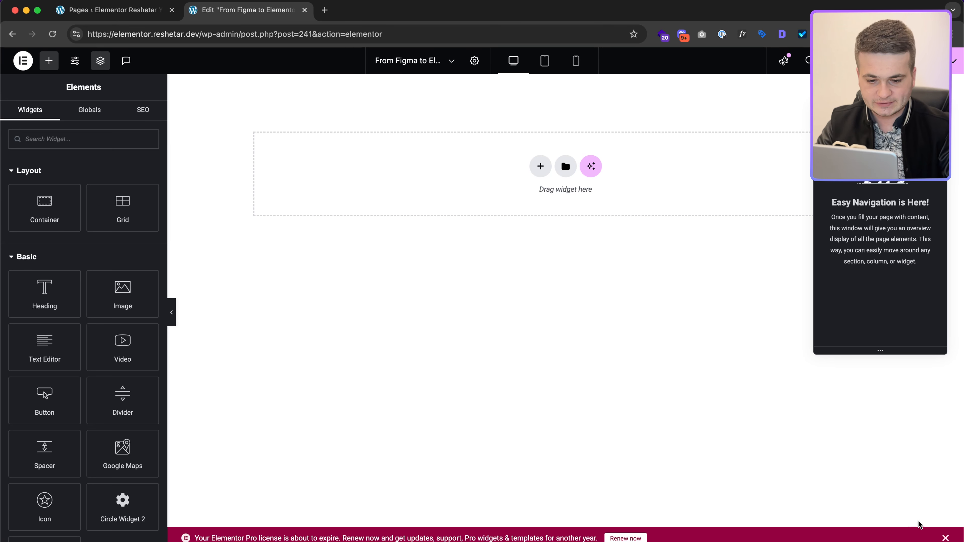
Step: Select the Example Project text group plus wireframe image to read the 1170 × 341 row size
{"action": "left_click", "coordinate": [946, 537]}
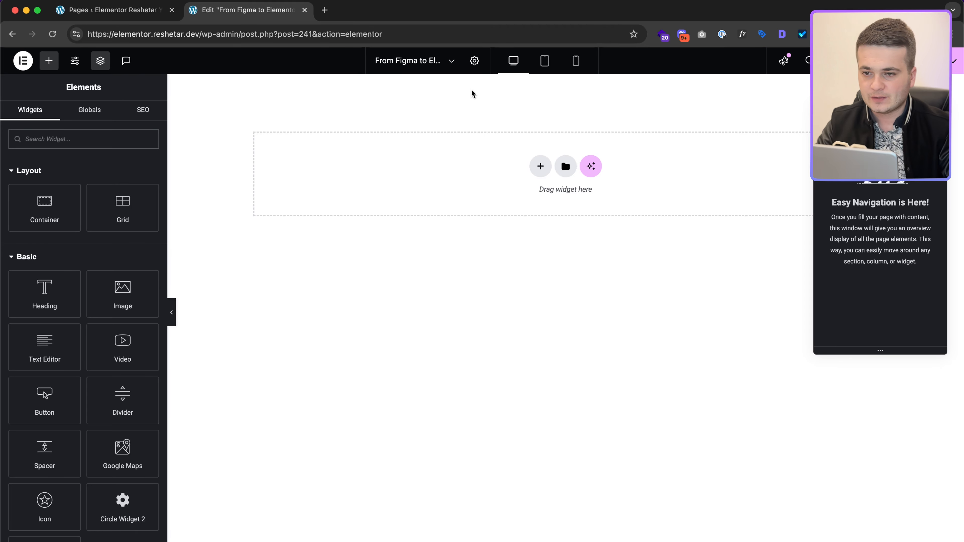
{"action": "key", "text": "ctrl+Right"}
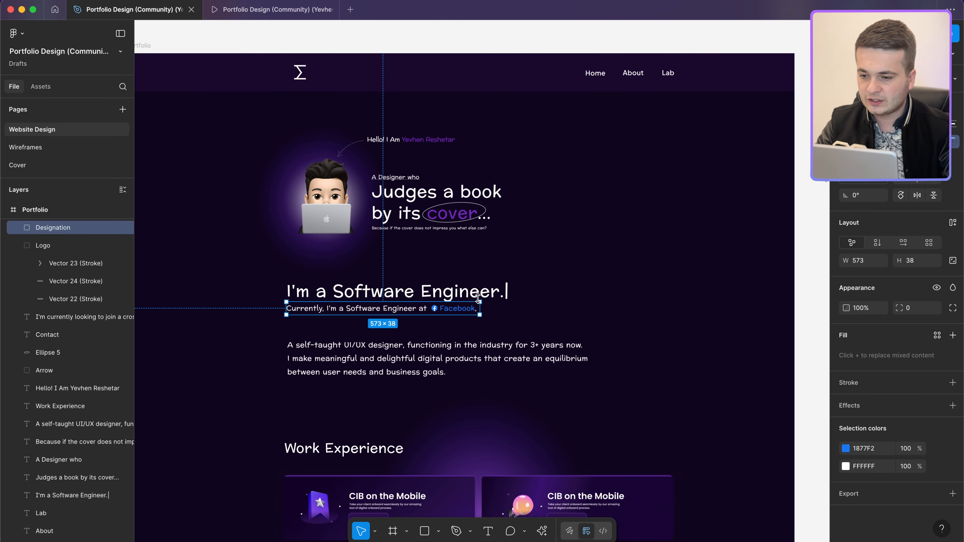
{"action": "scroll", "coordinate": [478, 299], "scroll_direction": "down", "scroll_amount": 15}
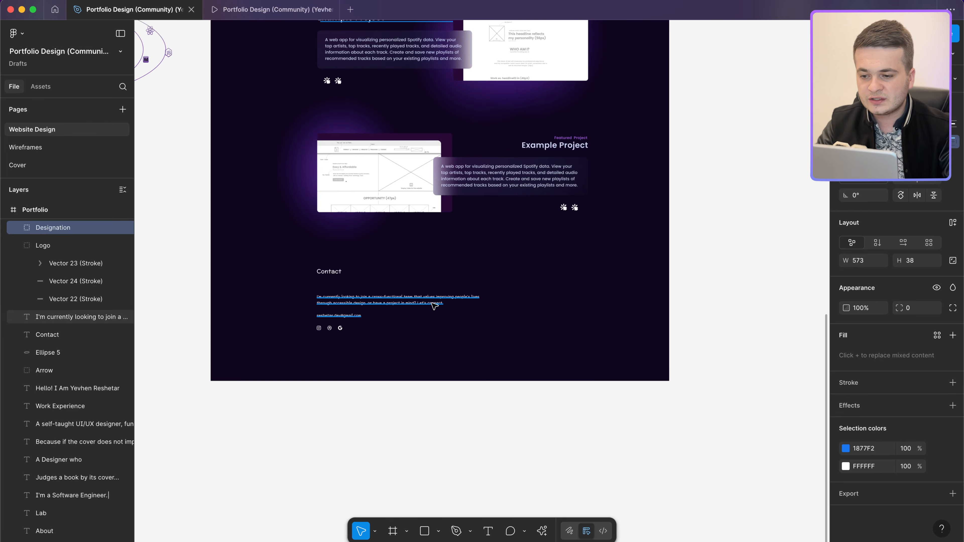
{"action": "left_click", "coordinate": [435, 305]}
{"action": "left_click", "coordinate": [471, 178]}
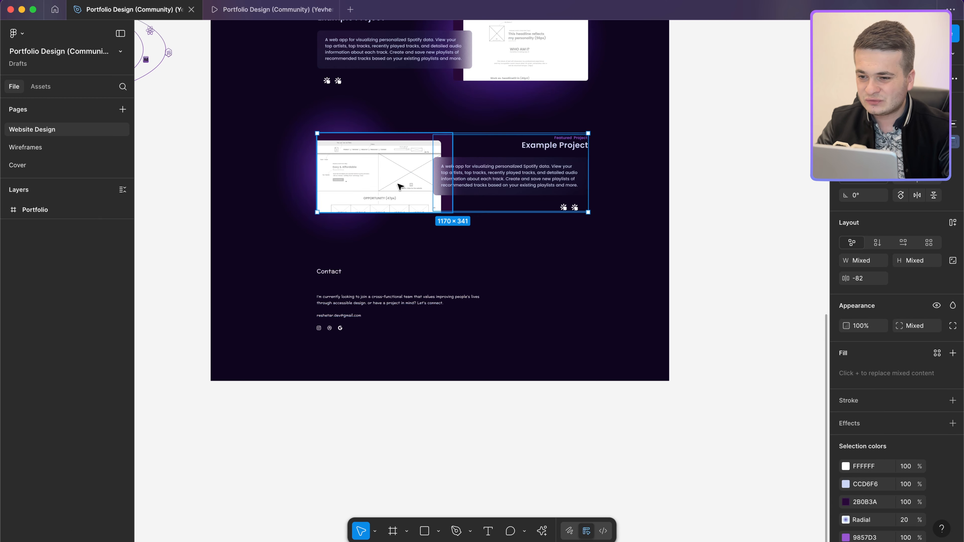
{"action": "left_click", "coordinate": [549, 231]}
{"action": "left_click", "coordinate": [517, 175]}
{"action": "scroll", "coordinate": [517, 177], "scroll_direction": "up", "scroll_amount": 13}
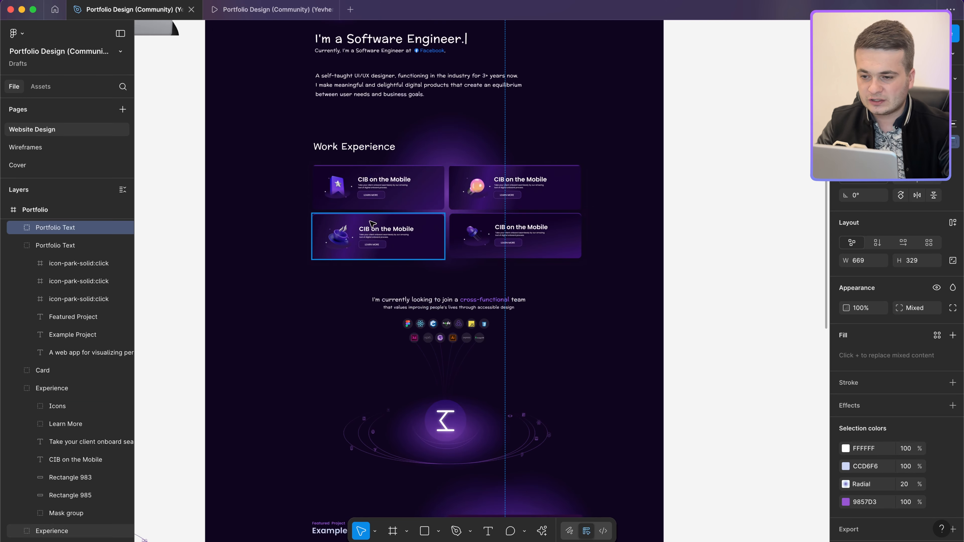
{"action": "scroll", "coordinate": [372, 223], "scroll_direction": "up", "scroll_amount": 7}
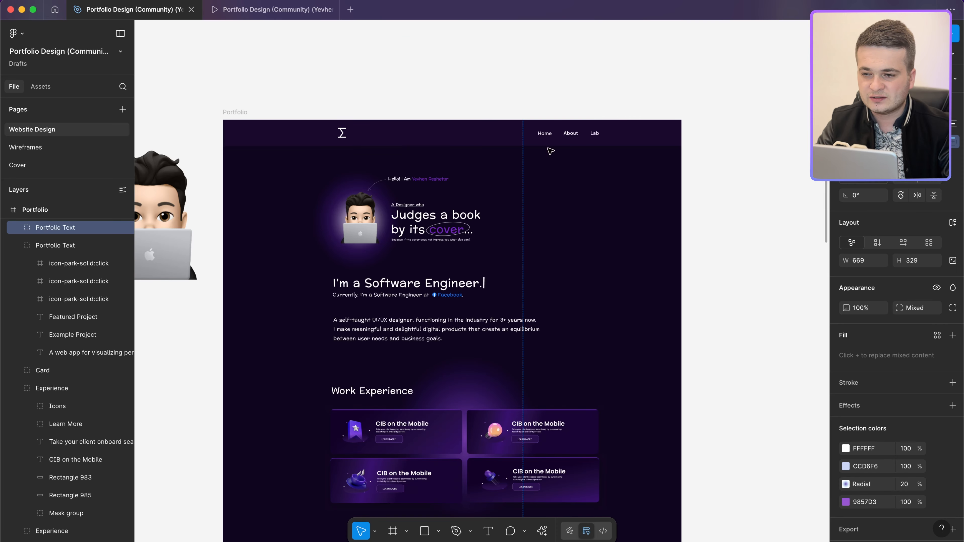
{"action": "scroll", "coordinate": [544, 219], "scroll_direction": "down", "scroll_amount": 20}
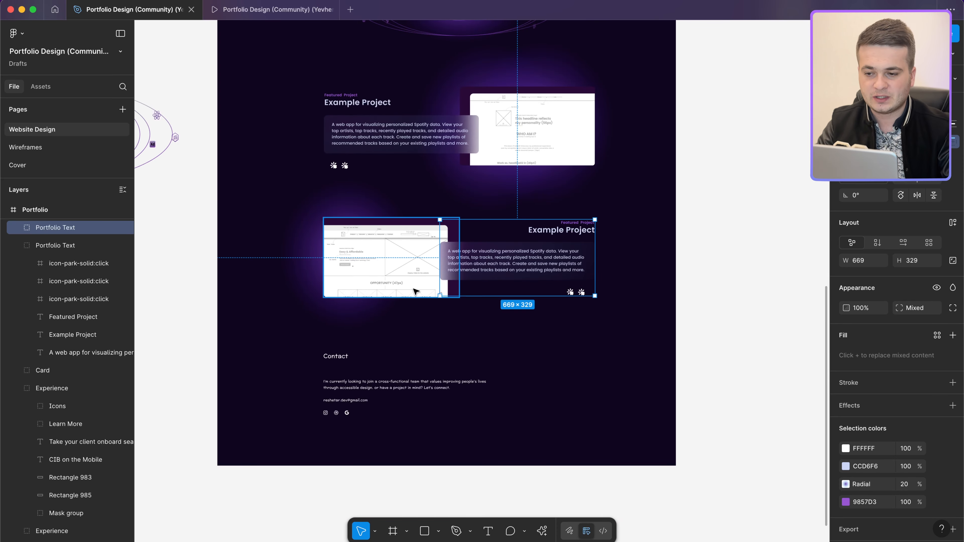
{"action": "left_click", "coordinate": [404, 284], "text": "shift"}
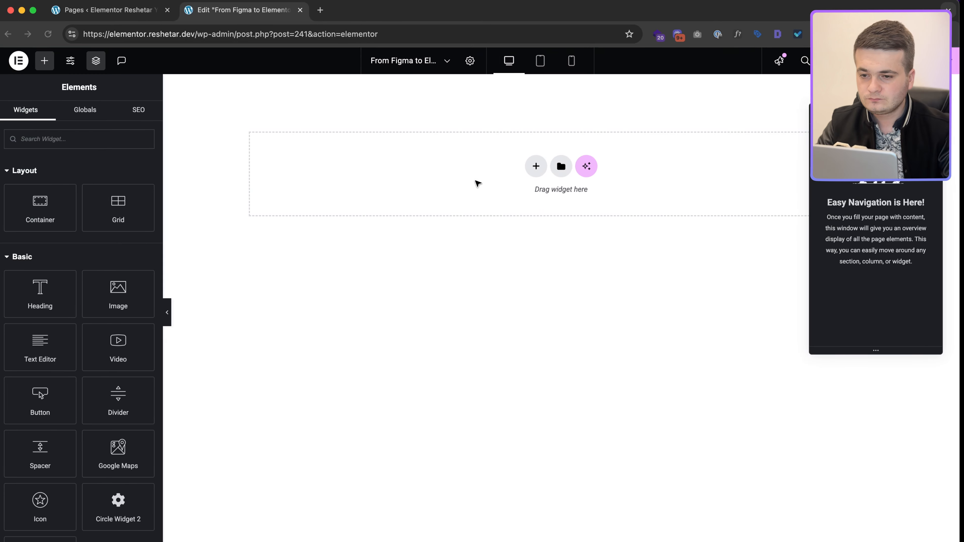
{"action": "left_click", "coordinate": [536, 166]}
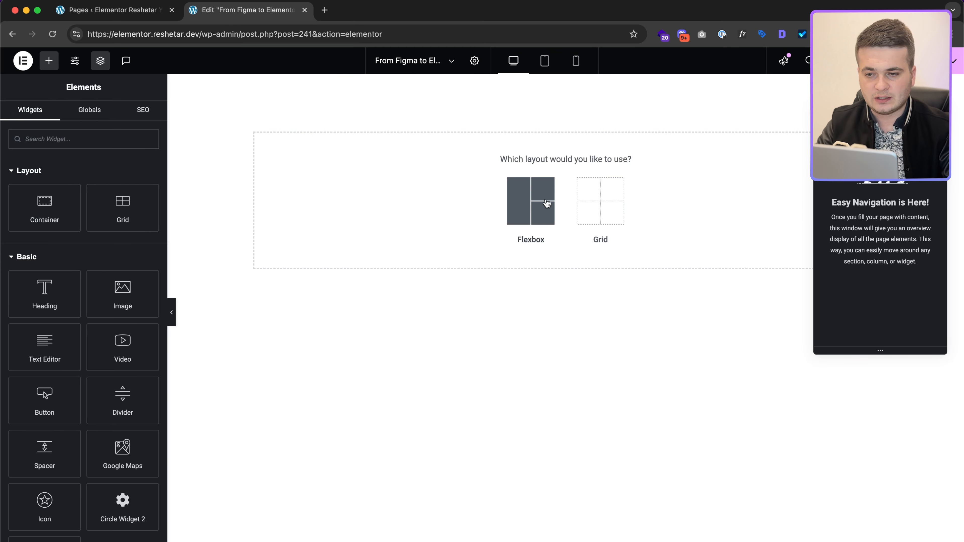
Step: Add a single flexbox container 1170 px wide with 20 px padding on all sides
{"action": "left_click", "coordinate": [523, 197]}
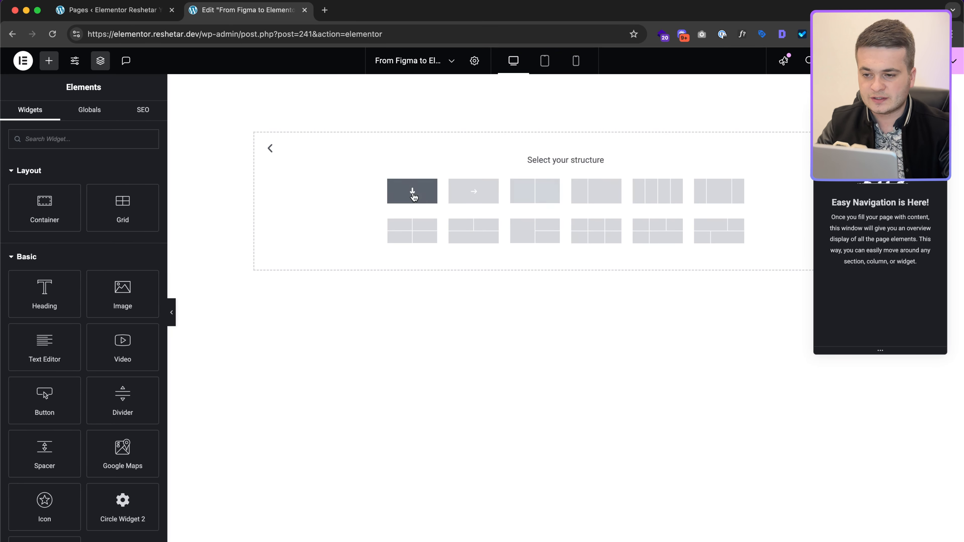
{"action": "left_click", "coordinate": [411, 194]}
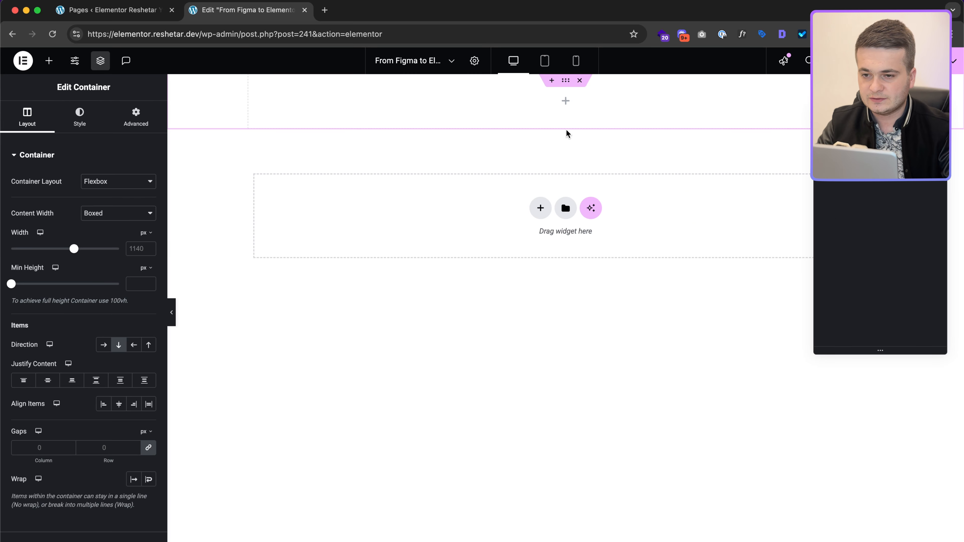
{"action": "left_click", "coordinate": [147, 251]}
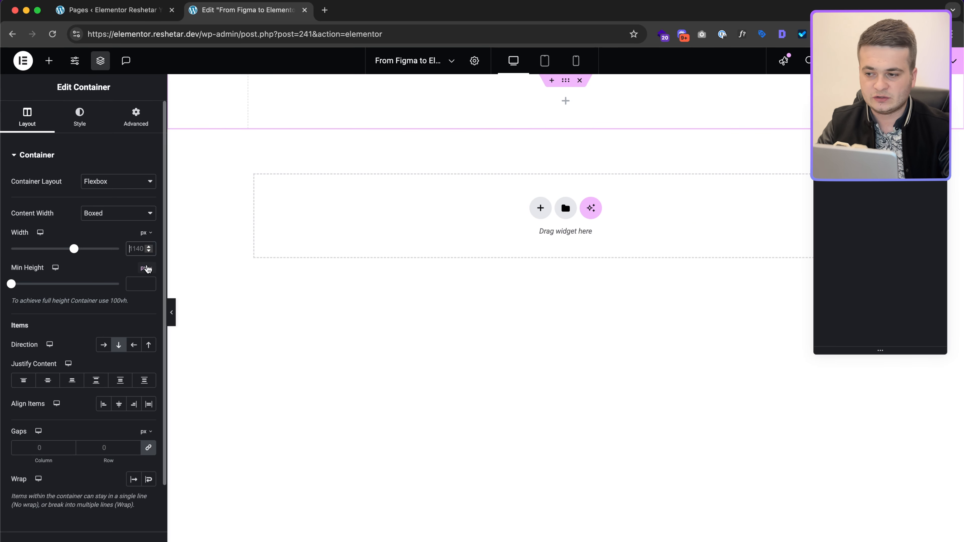
{"action": "type", "text": "1170"}
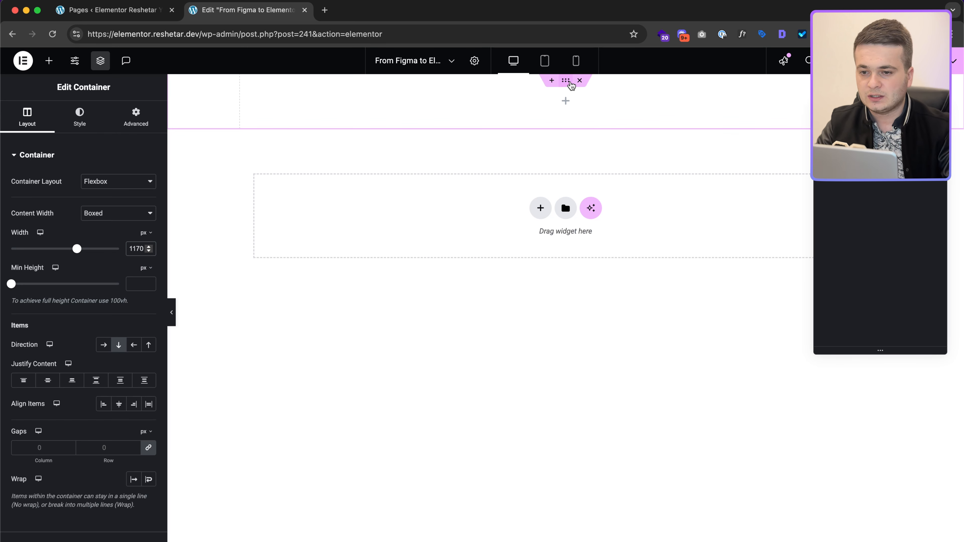
{"action": "left_click", "coordinate": [136, 115]}
{"action": "left_click", "coordinate": [121, 237]}
{"action": "type", "text": "20"}
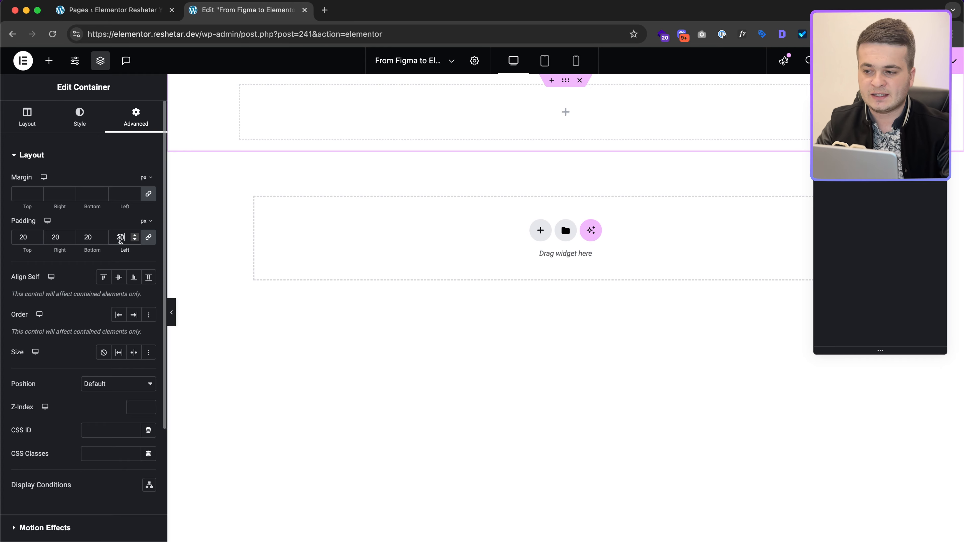
{"action": "key", "text": "ctrl+Right"}
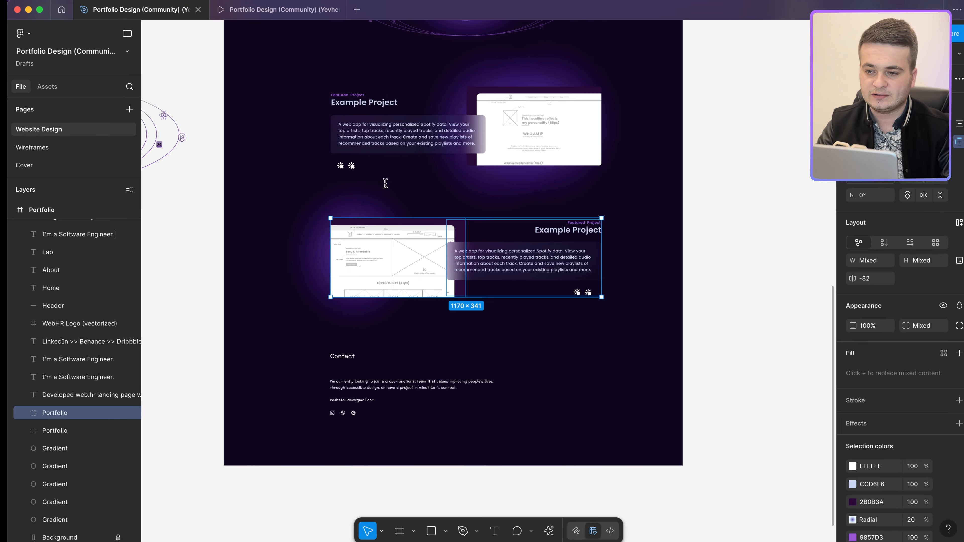
Step: Select the Figma header logo to read its 35 × 42.55 size
{"action": "scroll", "coordinate": [424, 143], "scroll_direction": "up", "scroll_amount": 20}
{"action": "scroll", "coordinate": [396, 174], "scroll_direction": "down", "scroll_amount": 6}
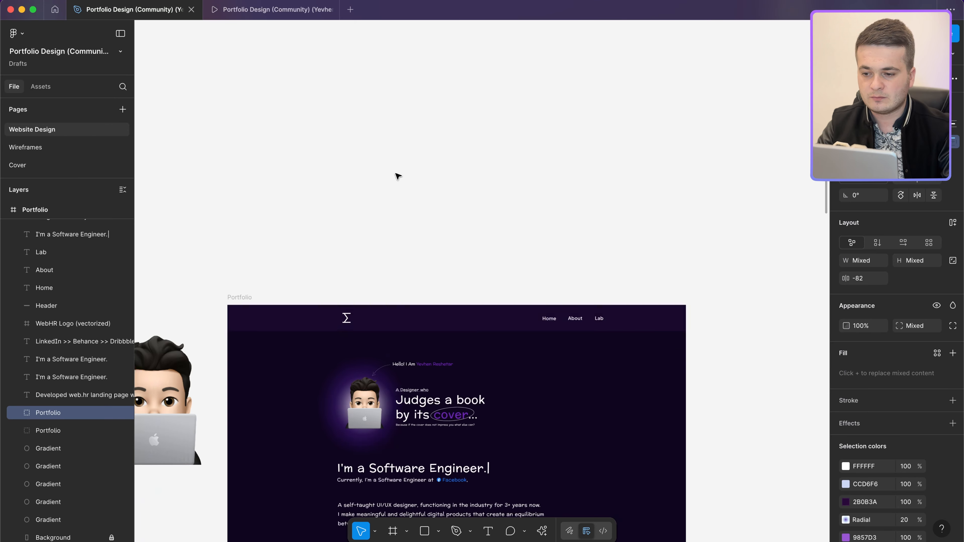
{"action": "key", "text": "ctrl+Left"}
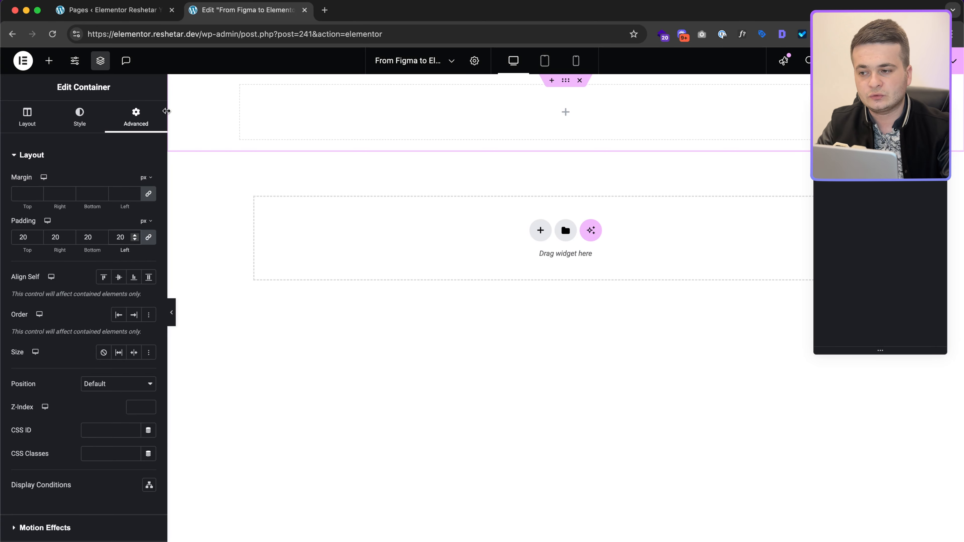
{"action": "key", "text": "ctrl+Right"}
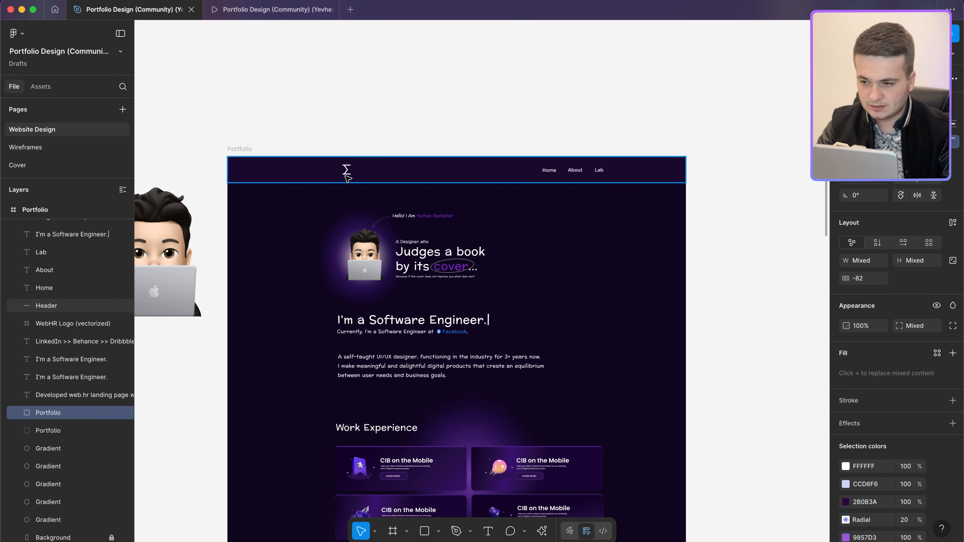
{"action": "left_click", "coordinate": [346, 171]}
{"action": "scroll", "coordinate": [359, 173], "scroll_direction": "up", "scroll_amount": 2}
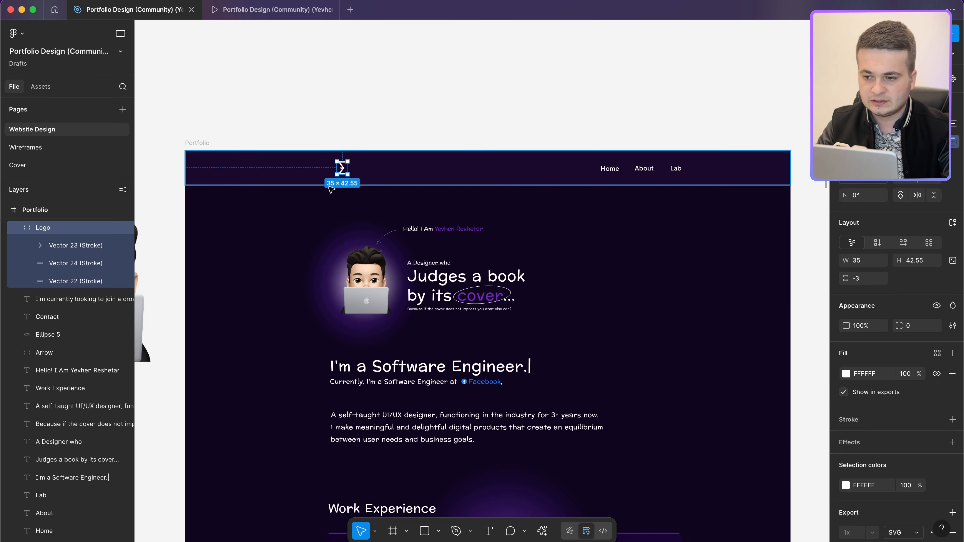
{"action": "key", "text": "ctrl+Left"}
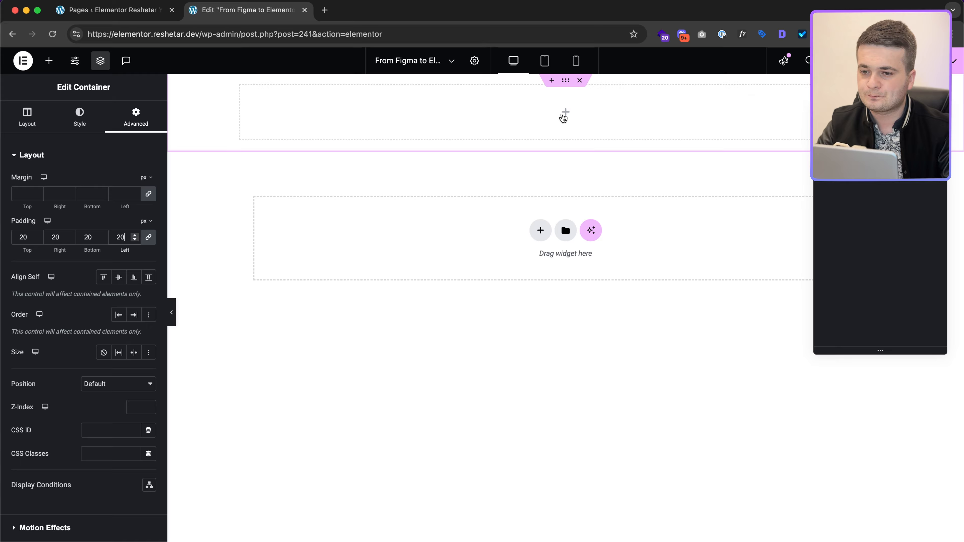
Step: Set the container's top and bottom padding to 35 px, keeping 20 px left and right
{"action": "key", "text": "ctrl+Right"}
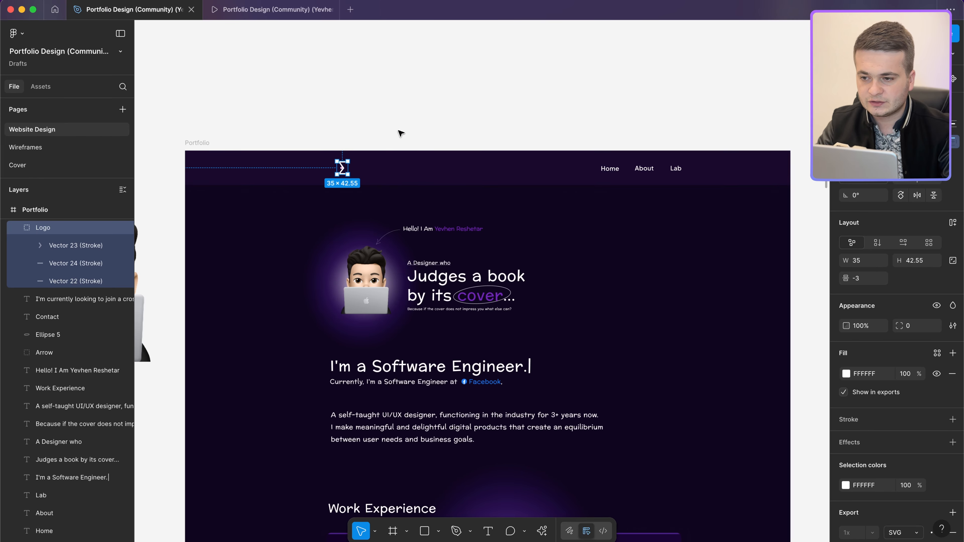
{"action": "key", "text": "ctrl+Left"}
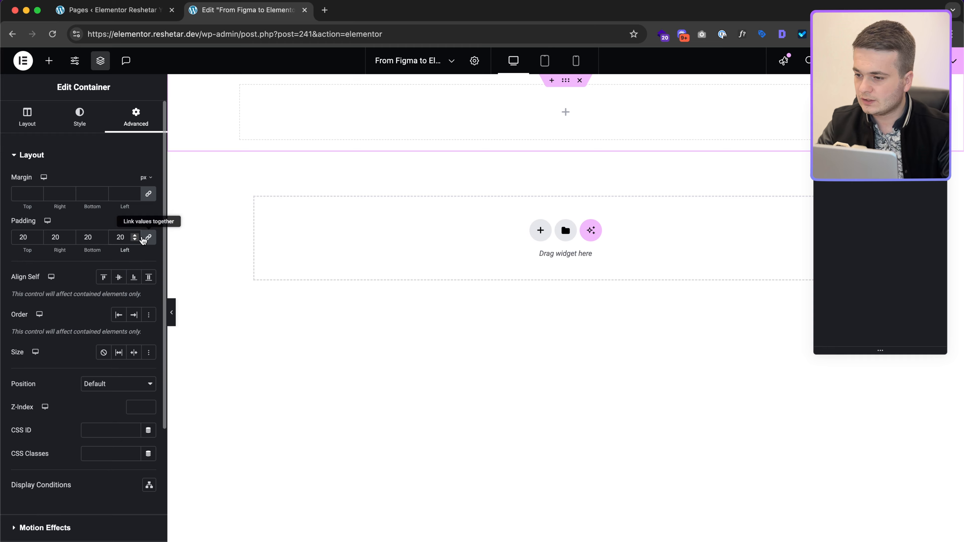
{"action": "double_click", "coordinate": [22, 237]}
{"action": "type", "text": "35"}
{"action": "double_click", "coordinate": [86, 235]}
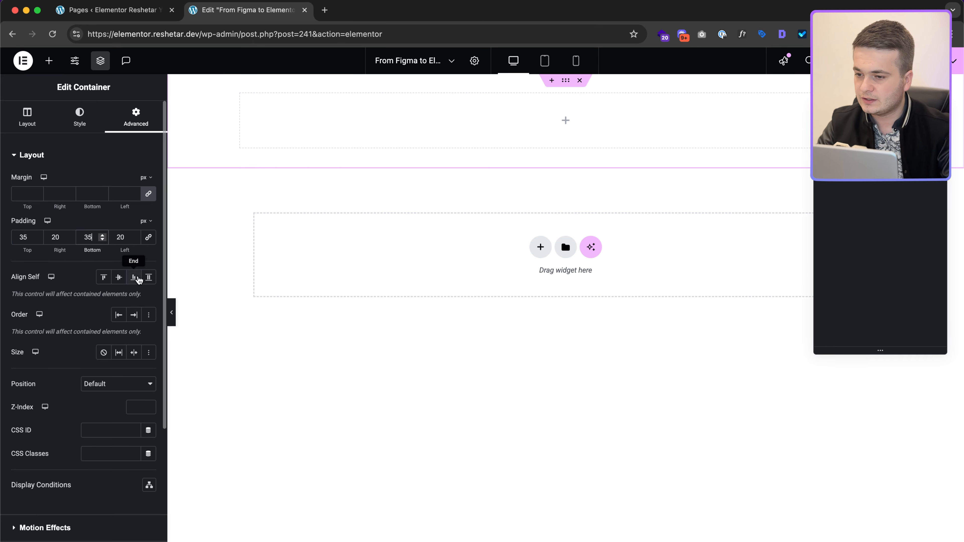
{"action": "key", "text": "ctrl+Right"}
{"action": "left_click", "coordinate": [262, 292]}
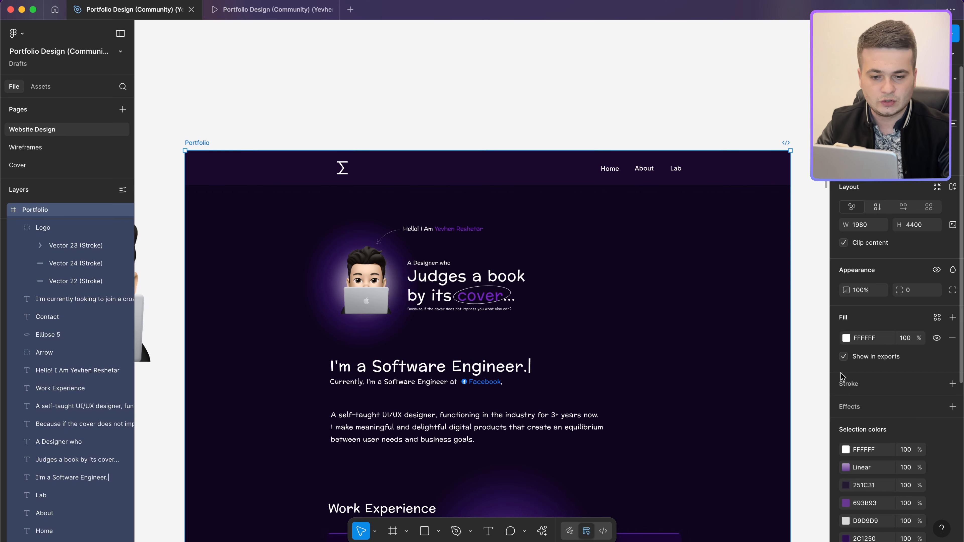
Step: Turn on Dev Mode and sample the dark background colour #11071F with the I colour picker
{"action": "left_click", "coordinate": [603, 531]}
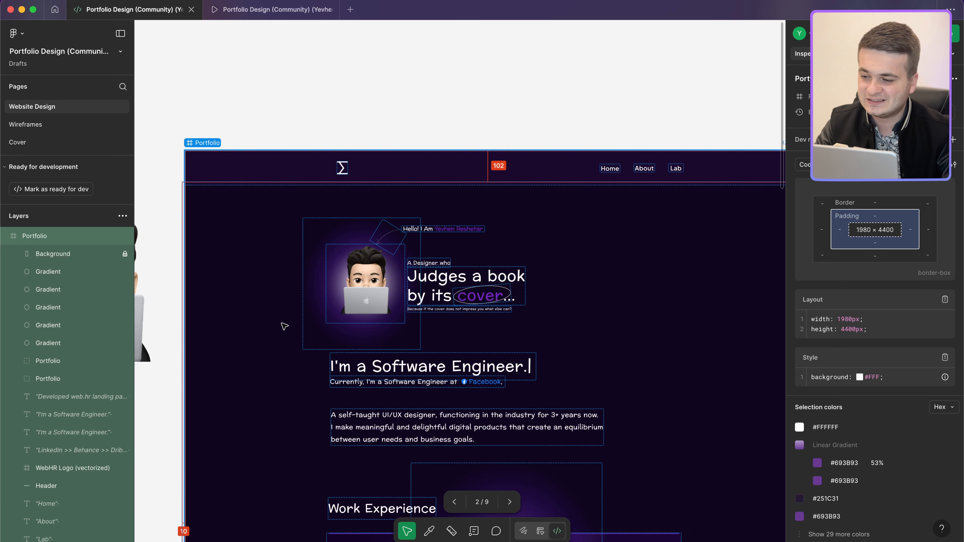
{"action": "scroll", "coordinate": [237, 303], "scroll_direction": "down", "scroll_amount": 2}
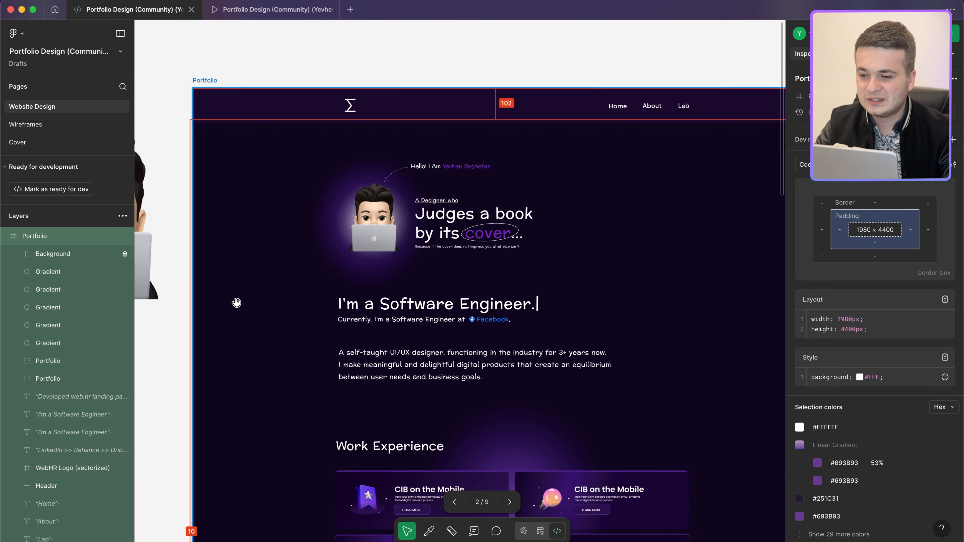
{"action": "scroll", "coordinate": [237, 303], "scroll_direction": "down", "scroll_amount": 20}
{"action": "scroll", "coordinate": [237, 303], "scroll_direction": "down", "scroll_amount": 5}
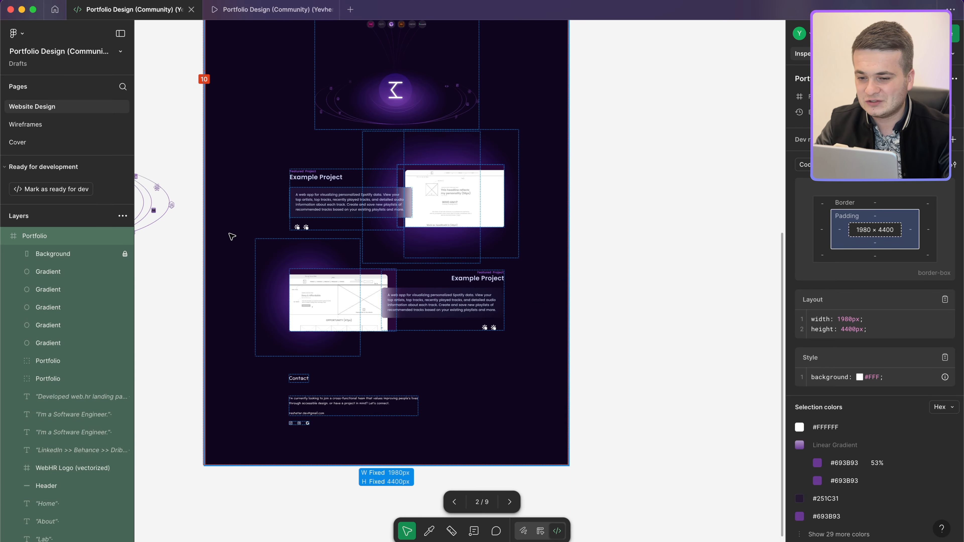
{"action": "scroll", "coordinate": [232, 236], "scroll_direction": "up", "scroll_amount": 15}
{"action": "scroll", "coordinate": [215, 273], "scroll_direction": "up", "scroll_amount": 10}
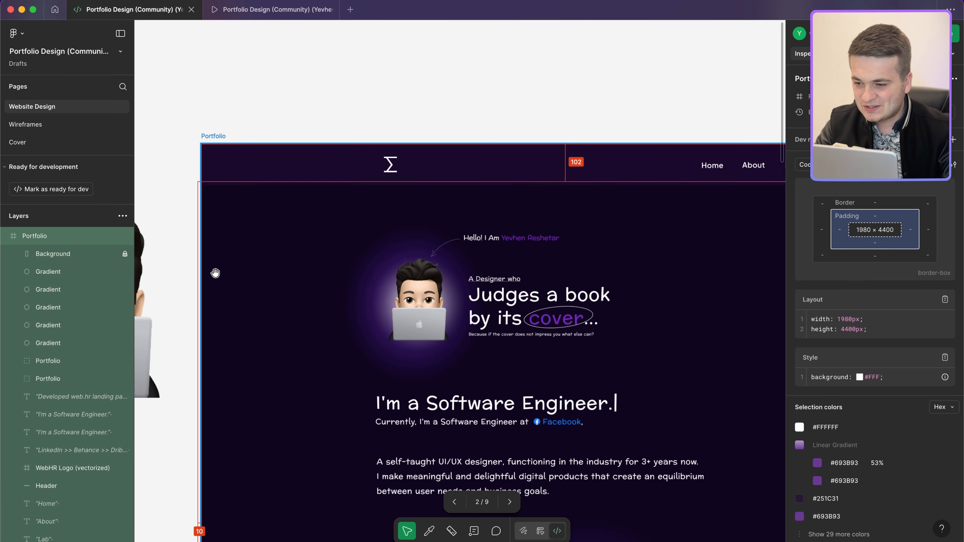
{"action": "scroll", "coordinate": [215, 273], "scroll_direction": "down", "scroll_amount": 2}
{"action": "scroll", "coordinate": [243, 261], "scroll_direction": "up", "scroll_amount": 10}
{"action": "scroll", "coordinate": [243, 260], "scroll_direction": "left", "scroll_amount": 3}
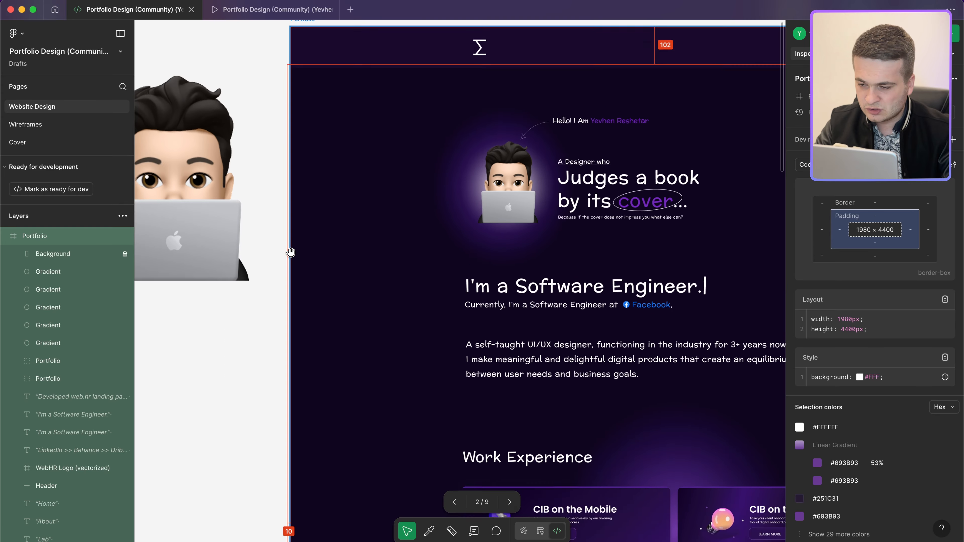
{"action": "scroll", "coordinate": [291, 253], "scroll_direction": "down", "scroll_amount": 5}
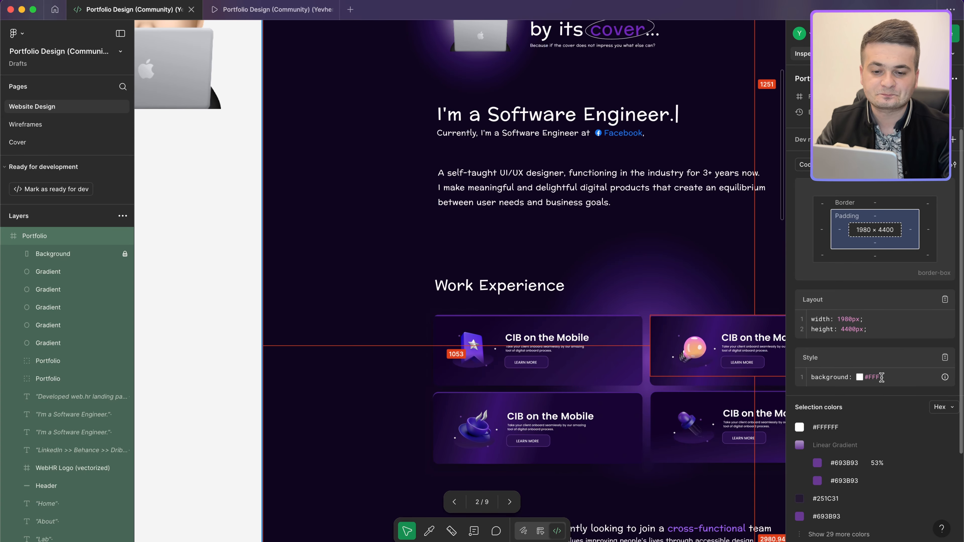
{"action": "scroll", "coordinate": [338, 286], "scroll_direction": "up", "scroll_amount": 14}
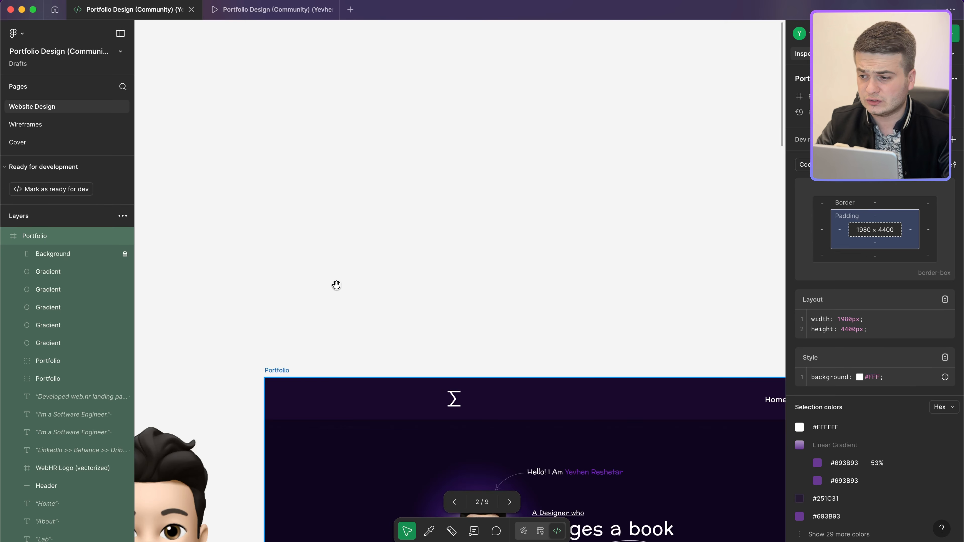
{"action": "left_click", "coordinate": [338, 287]}
{"action": "scroll", "coordinate": [342, 287], "scroll_direction": "down", "scroll_amount": 10}
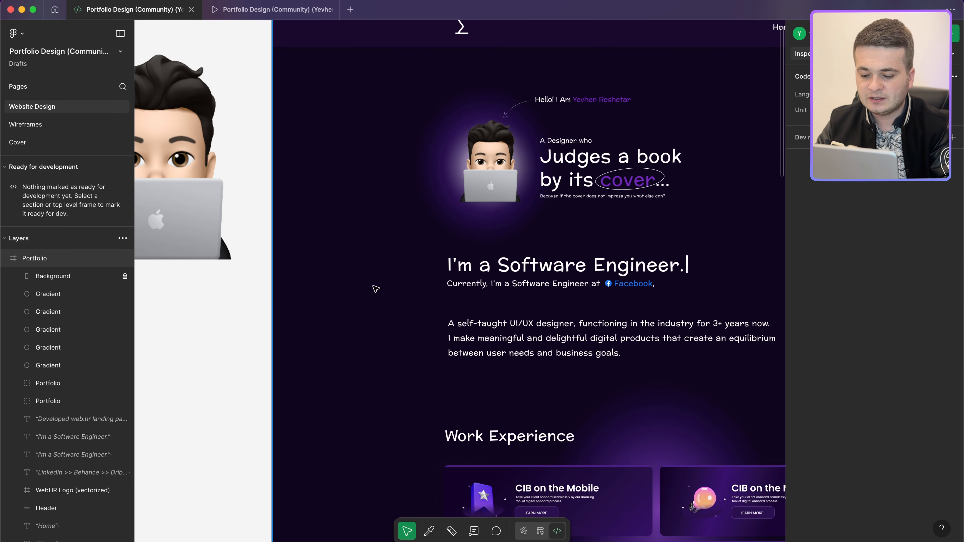
{"action": "key", "text": "i"}
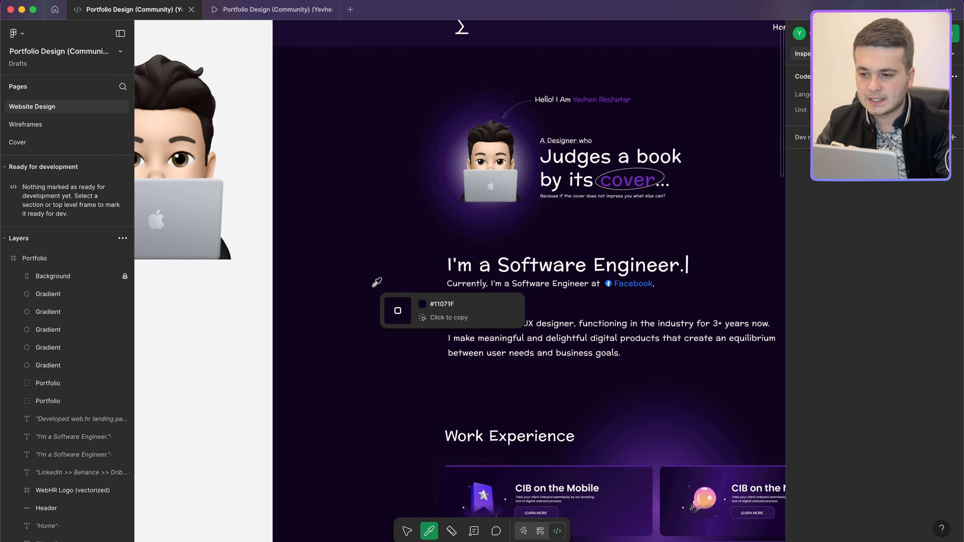
{"action": "left_click", "coordinate": [294, 286]}
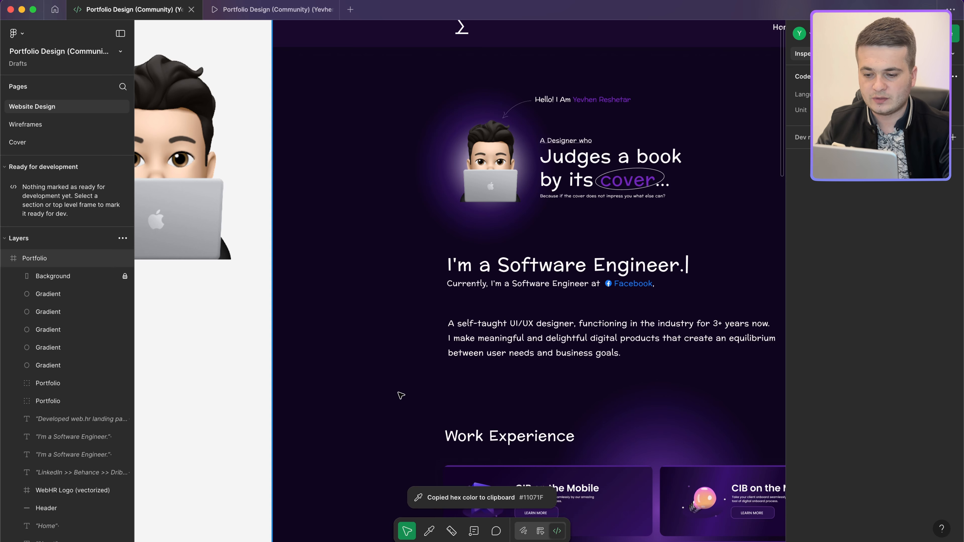
{"action": "key", "text": "ctrl+Left"}
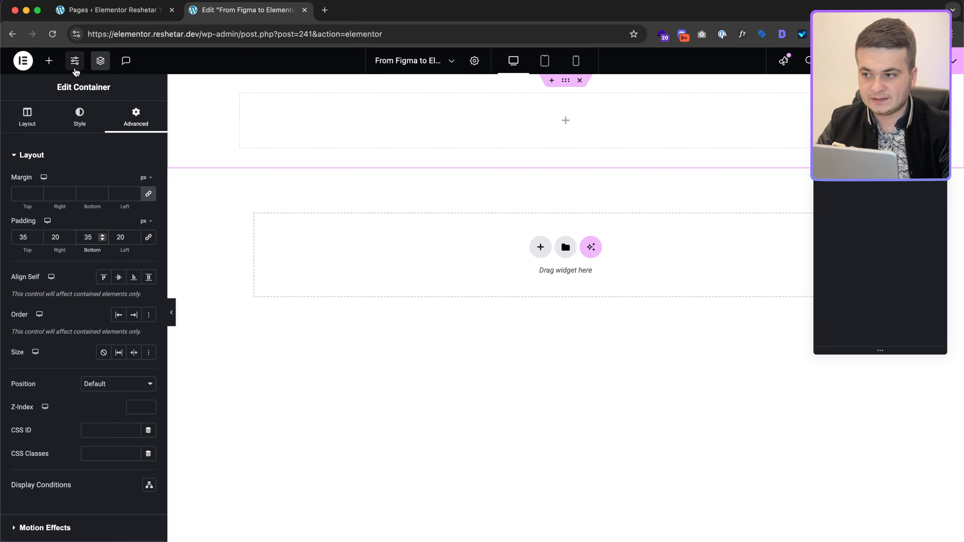
Step: In Page Settings, give the page body a classic #11071F background, then select the header container
{"action": "left_click", "coordinate": [75, 64]}
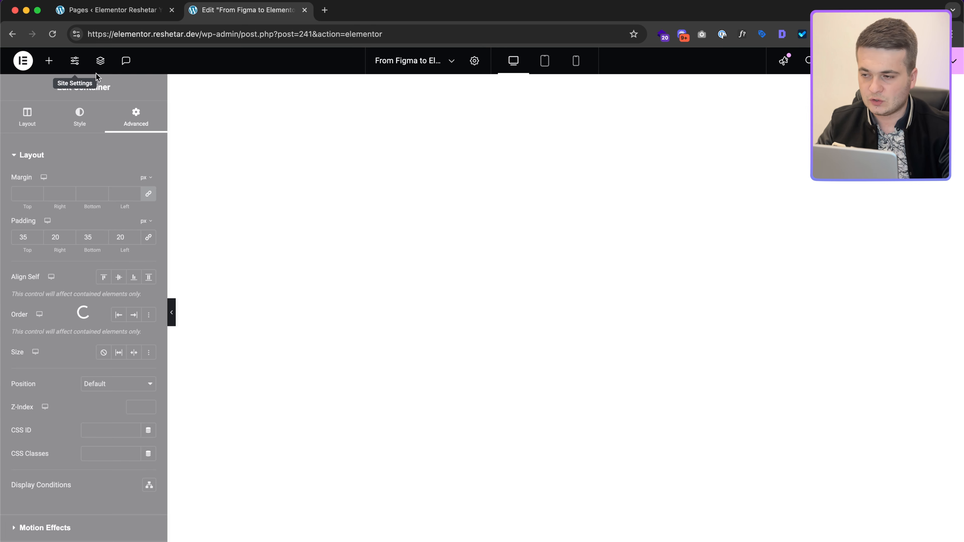
{"action": "left_click", "coordinate": [155, 87]}
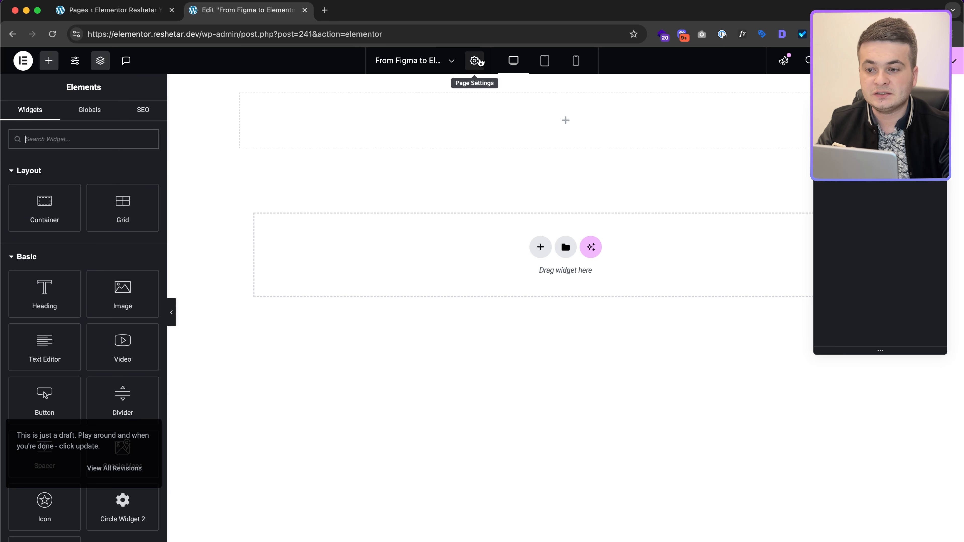
{"action": "left_click", "coordinate": [474, 61]}
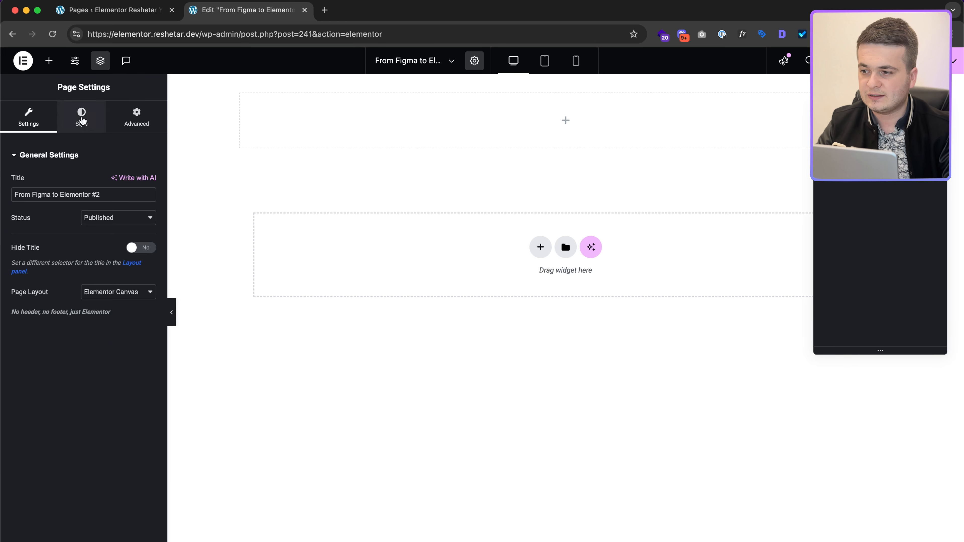
{"action": "left_click", "coordinate": [81, 115]}
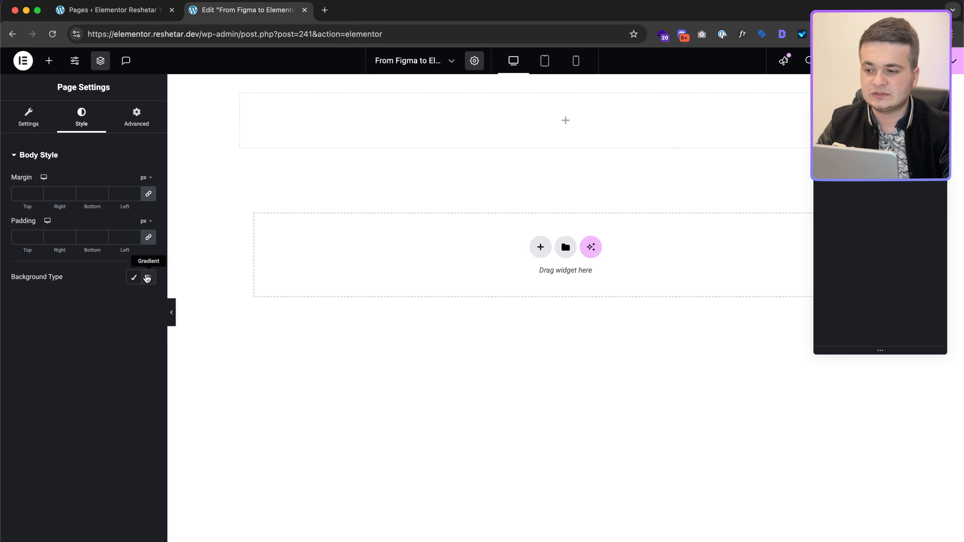
{"action": "left_click", "coordinate": [134, 278]}
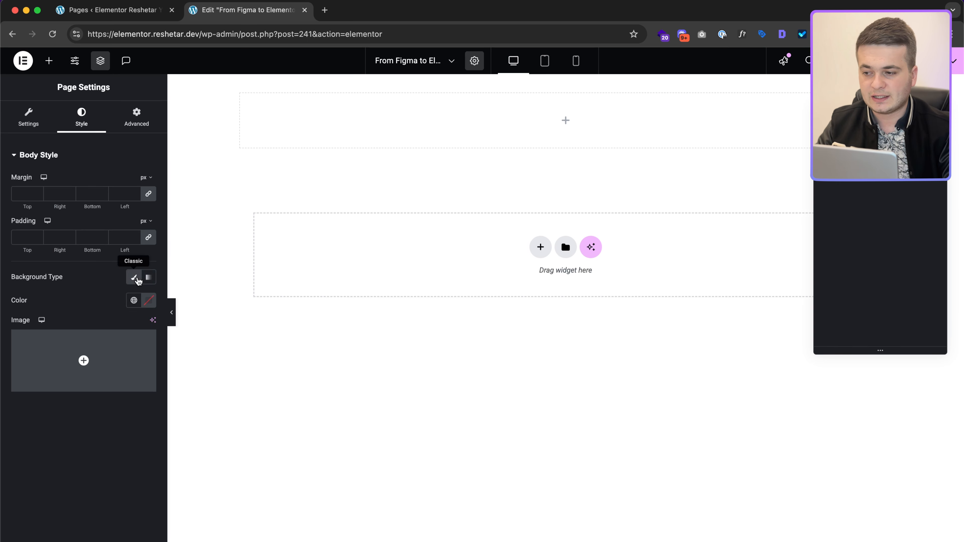
{"action": "left_click", "coordinate": [152, 307]}
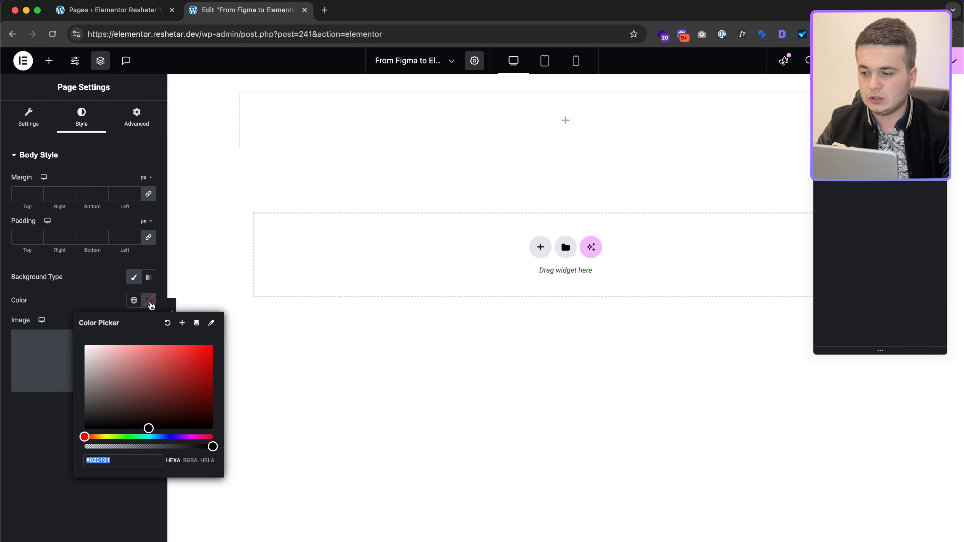
{"action": "key", "text": "super+v"}
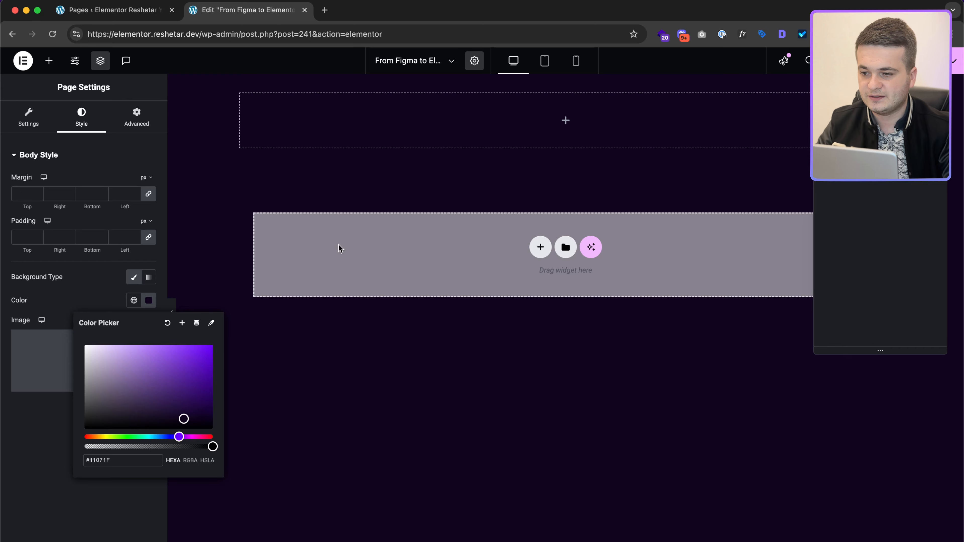
{"action": "left_click", "coordinate": [287, 191]}
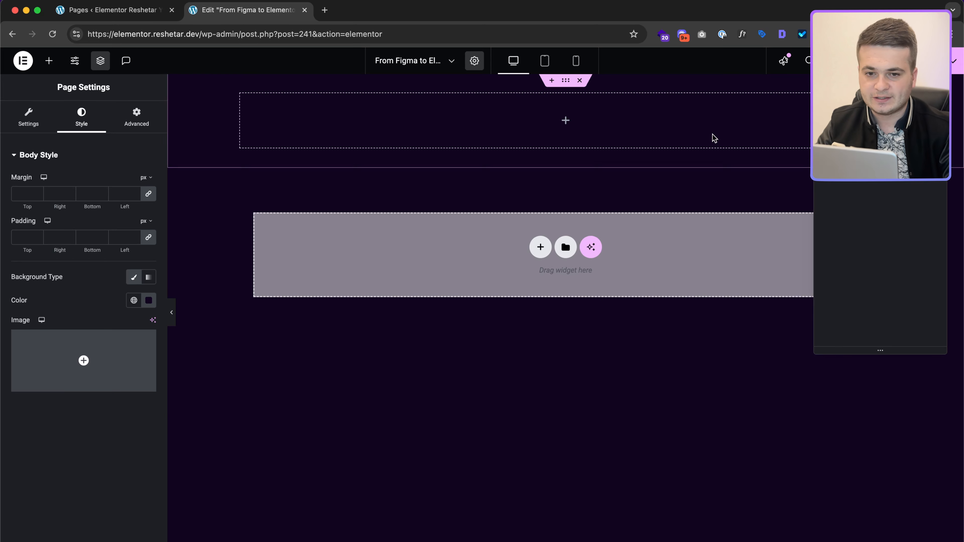
{"action": "left_click", "coordinate": [566, 81]}
{"action": "key", "text": "ctrl+Right"}
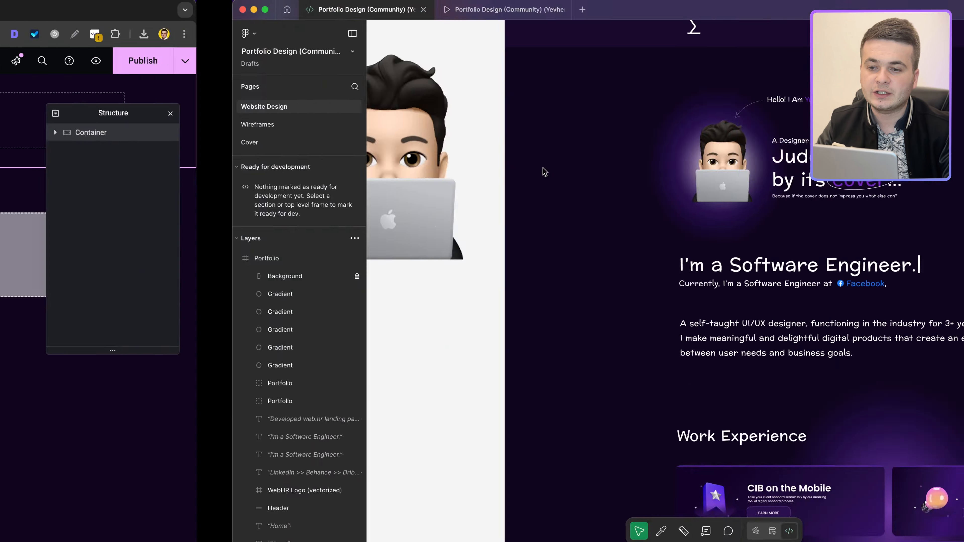
Step: Select Figma's Header frame and read its #1A0B2E background colour
{"action": "left_click", "coordinate": [446, 136]}
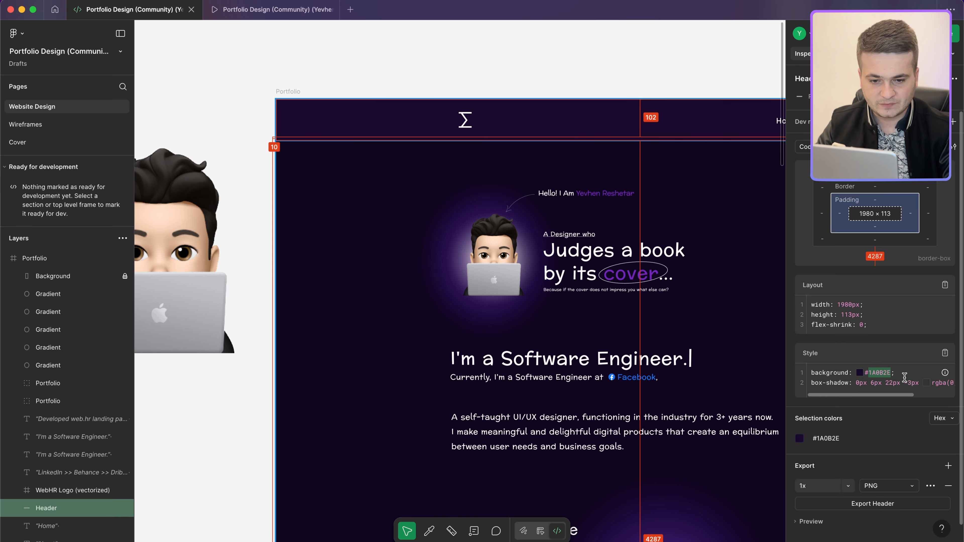
{"action": "scroll", "coordinate": [905, 377], "scroll_direction": "right", "scroll_amount": 2}
{"action": "scroll", "coordinate": [914, 381], "scroll_direction": "left", "scroll_amount": 3}
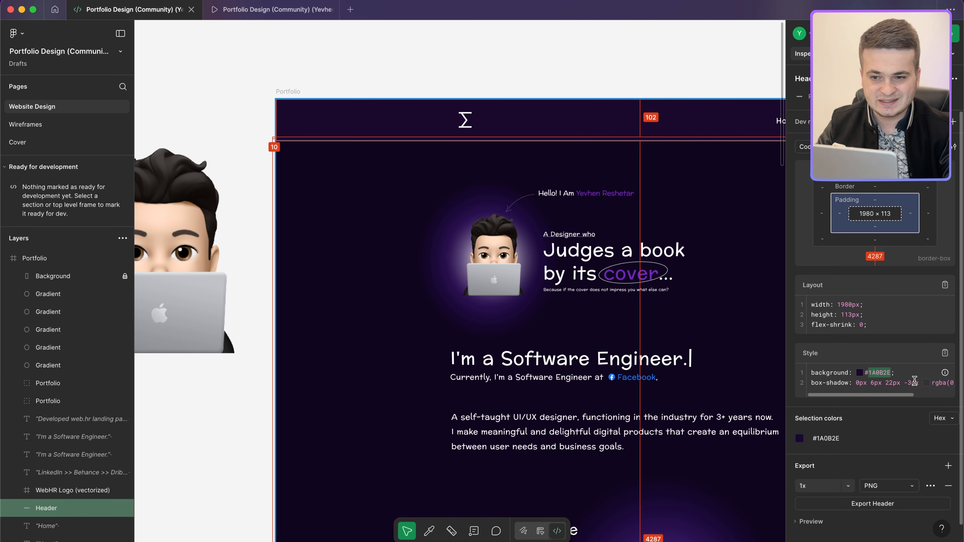
{"action": "key", "text": "ctrl+Left"}
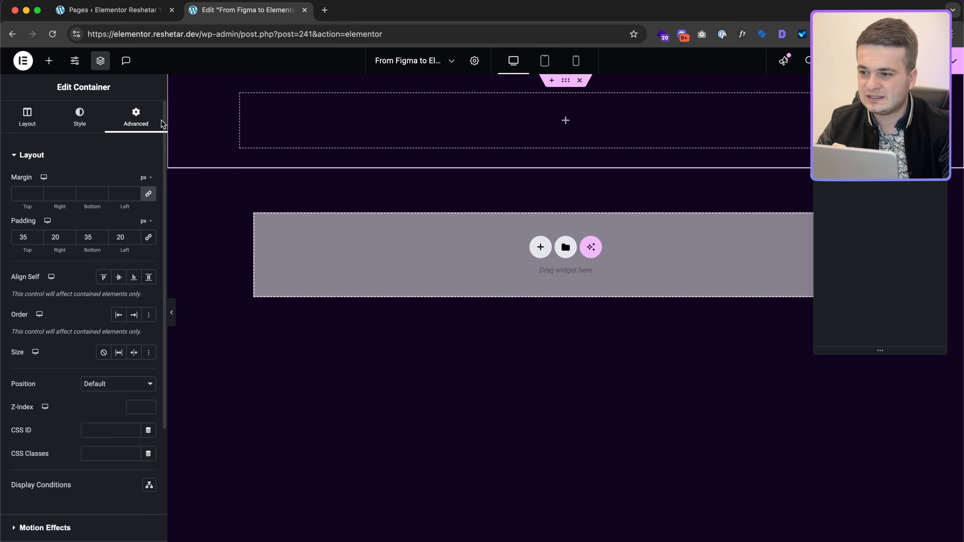
Step: Set the header container's background to Classic with colour #1A0B2E
{"action": "left_click", "coordinate": [80, 118]}
{"action": "left_click", "coordinate": [104, 205]}
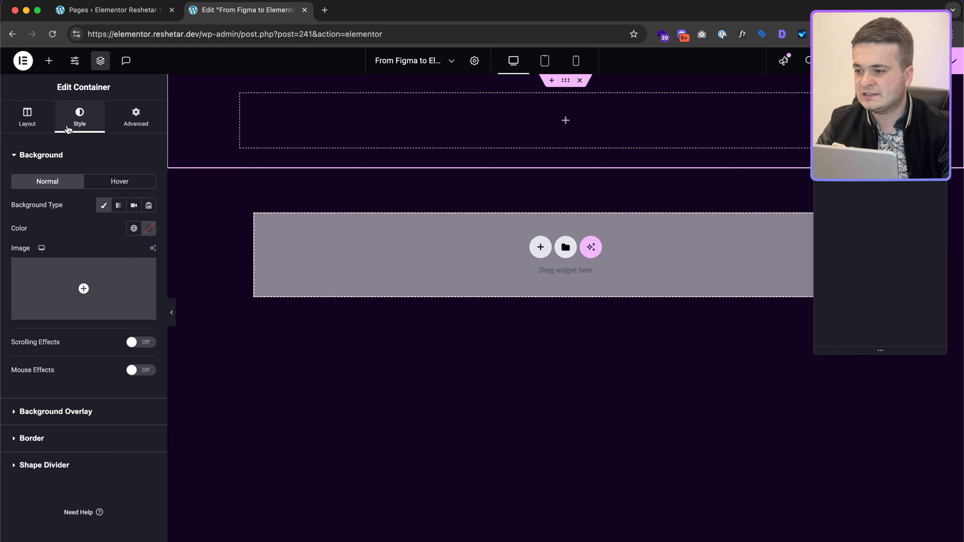
{"action": "left_click", "coordinate": [148, 228]}
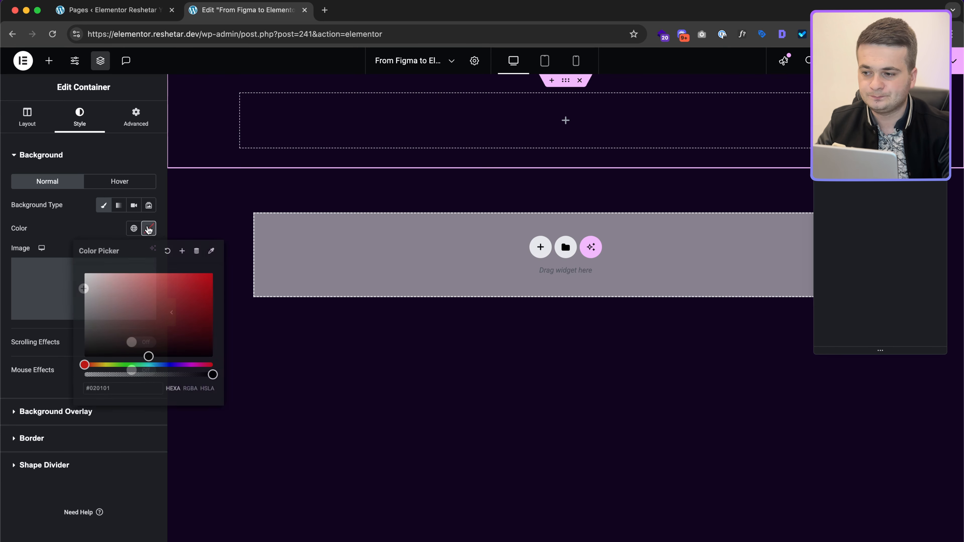
{"action": "type", "text": "1A0B2E"}
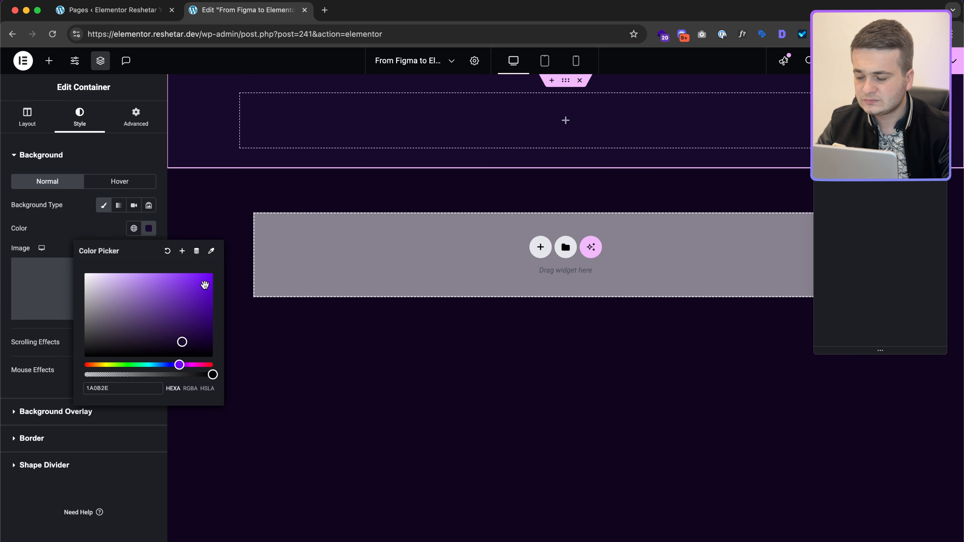
{"action": "left_click", "coordinate": [566, 119]}
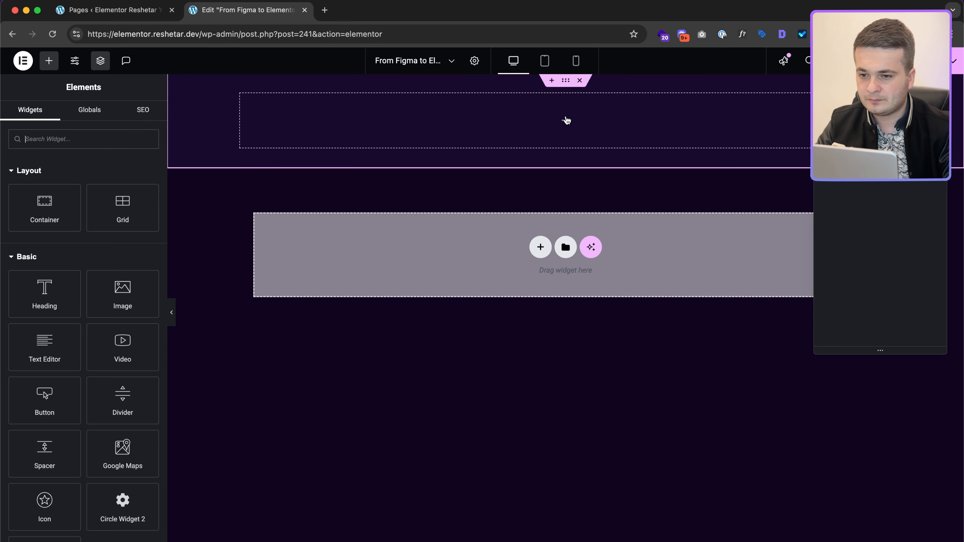
Step: Add an Image widget to the header and upload Logo.svg into it
{"action": "left_click_drag", "start_coordinate": [110, 300], "coordinate": [526, 135]}
{"action": "left_click", "coordinate": [62, 217]}
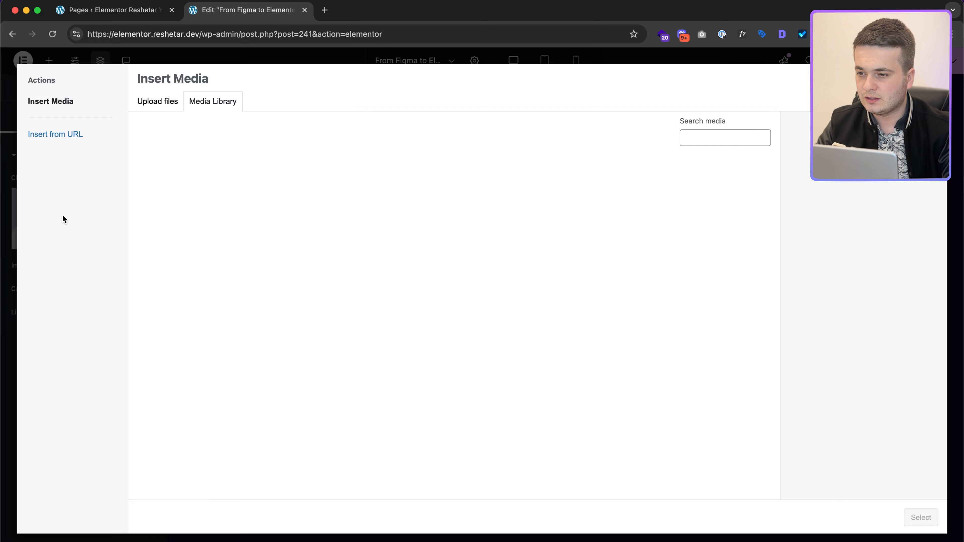
{"action": "left_click", "coordinate": [142, 99]}
{"action": "left_click", "coordinate": [546, 287]}
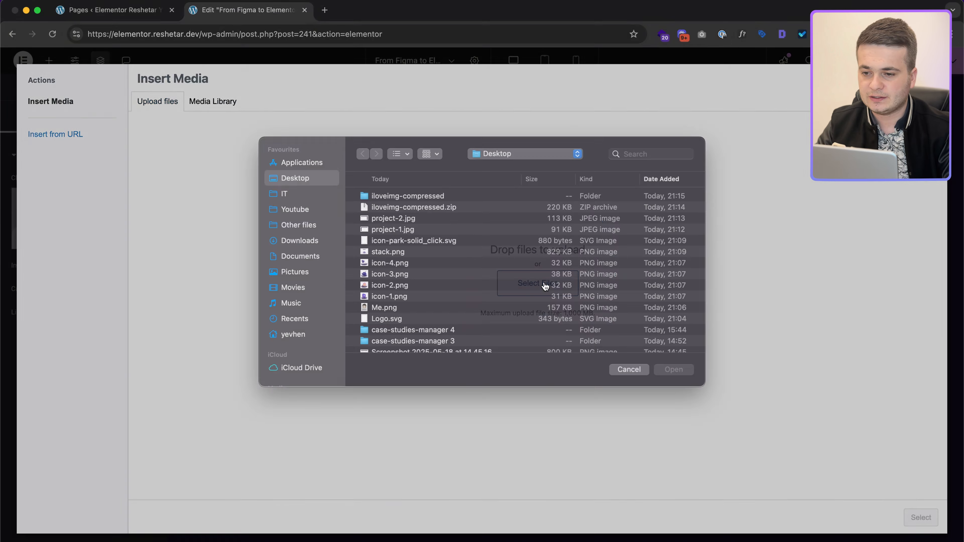
{"action": "double_click", "coordinate": [390, 330]}
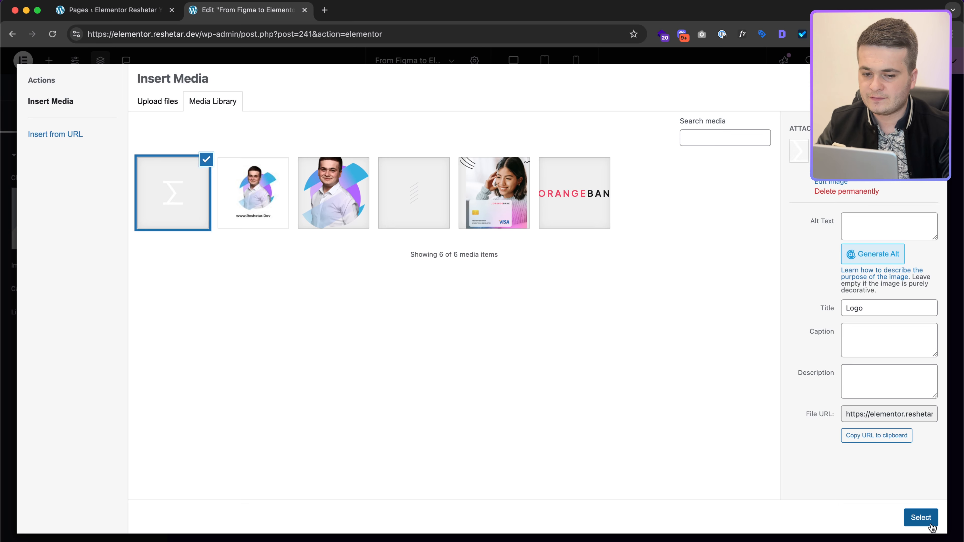
{"action": "left_click", "coordinate": [921, 517]}
Step: Size the logo to 35 px width and 35 px max width, aligned left
{"action": "left_click", "coordinate": [97, 125]}
{"action": "left_click", "coordinate": [145, 201]}
{"action": "left_click", "coordinate": [145, 201]}
{"action": "left_click", "coordinate": [137, 217]}
{"action": "type", "text": "35"}
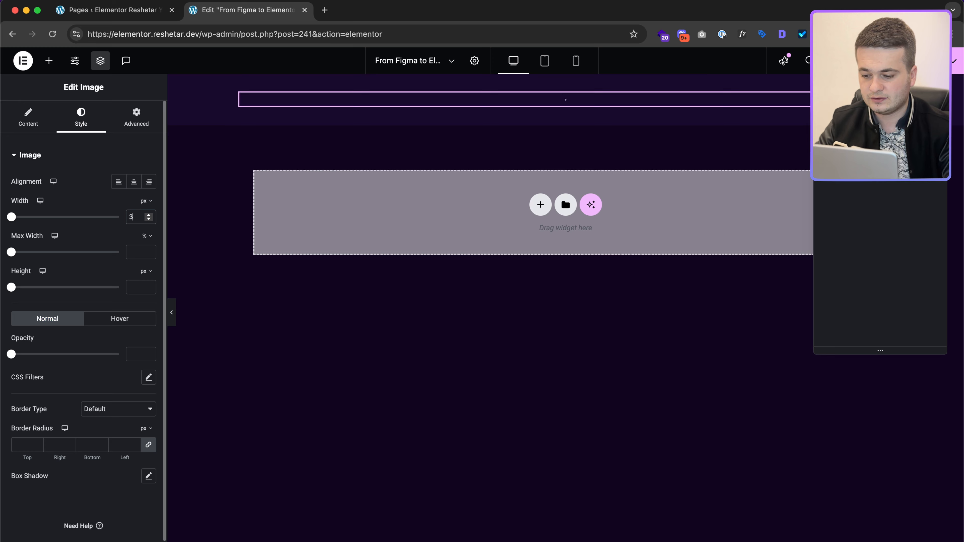
{"action": "left_click", "coordinate": [146, 237]}
{"action": "left_click", "coordinate": [149, 244]}
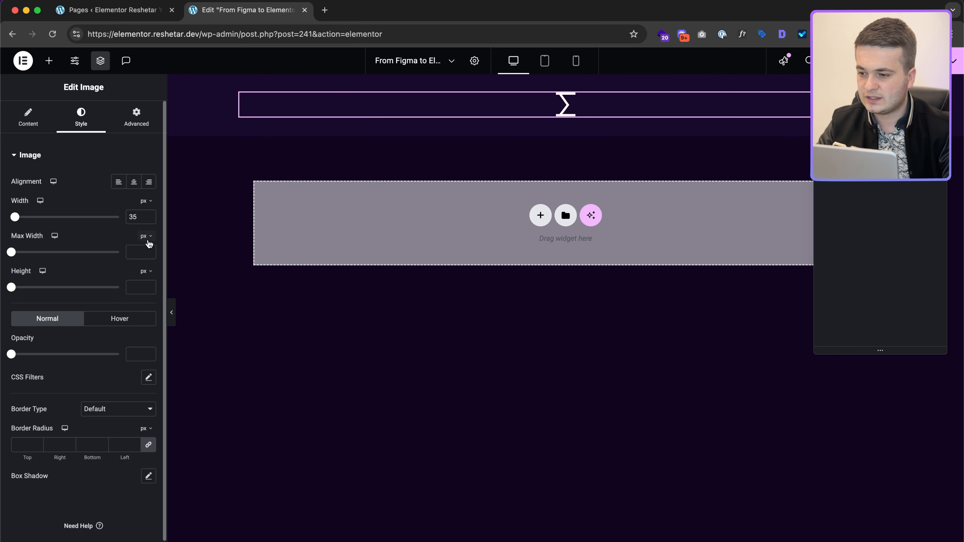
{"action": "left_click", "coordinate": [118, 183]}
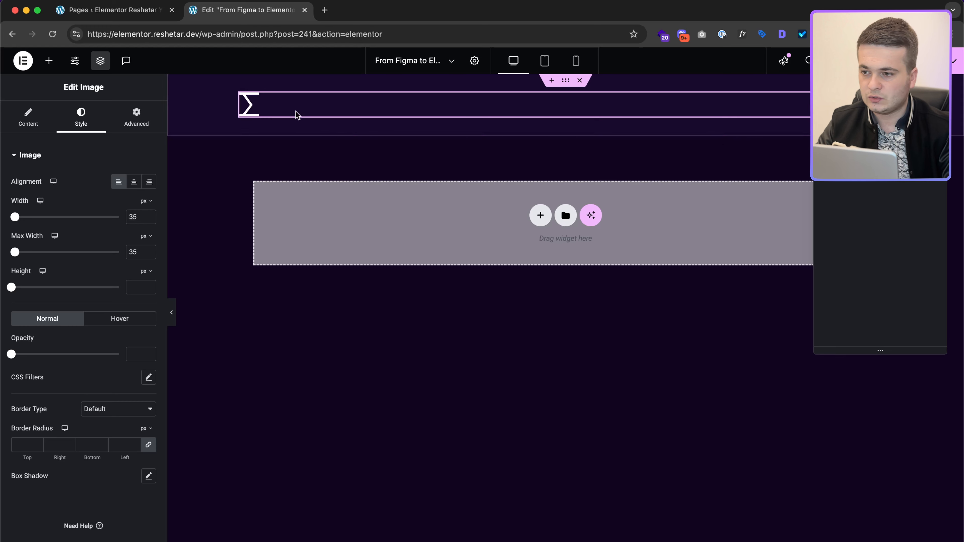
{"action": "left_click", "coordinate": [49, 62]}
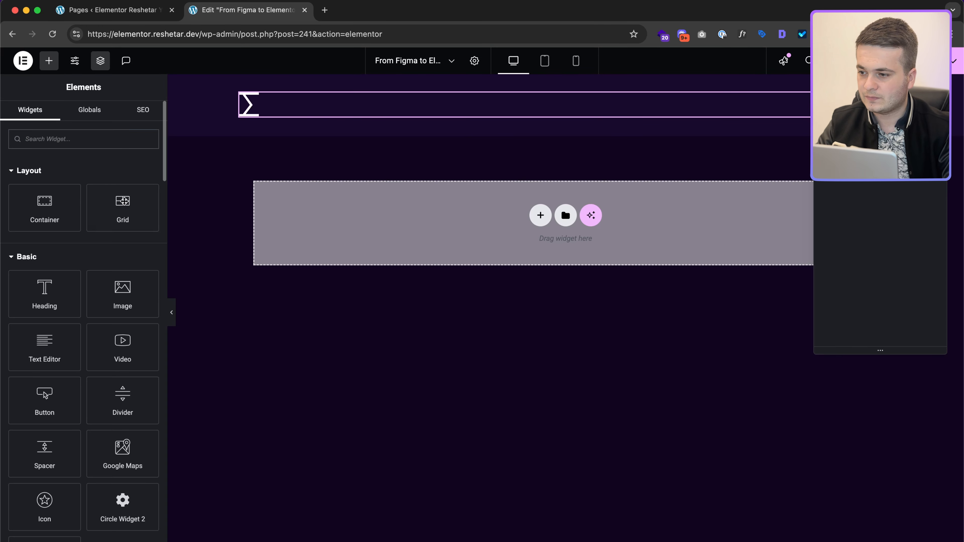
Step: Drag a WordPress Menu widget into the header and keep Header Menu (#1) selected
{"action": "type", "text": "m"}
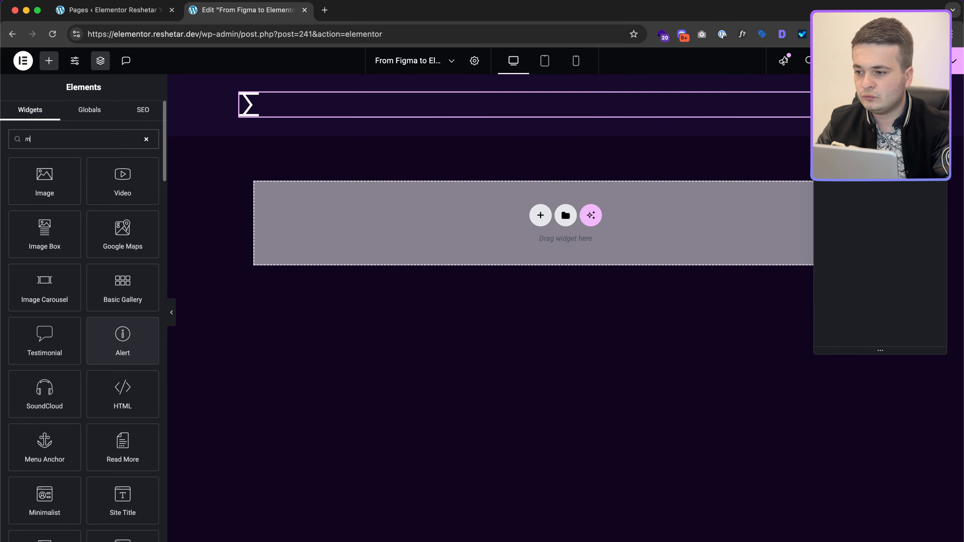
{"action": "type", "text": "enu"}
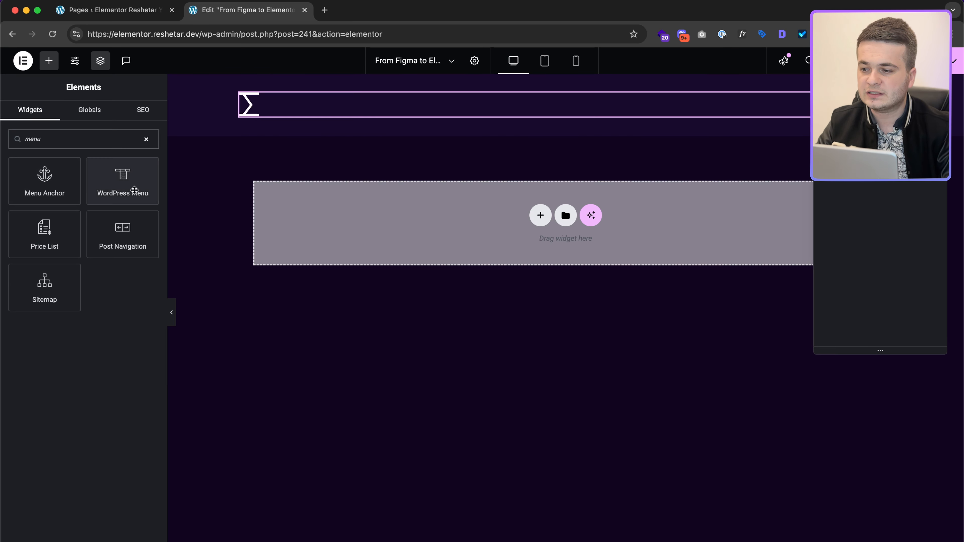
{"action": "left_click_drag", "start_coordinate": [129, 186], "coordinate": [326, 114]}
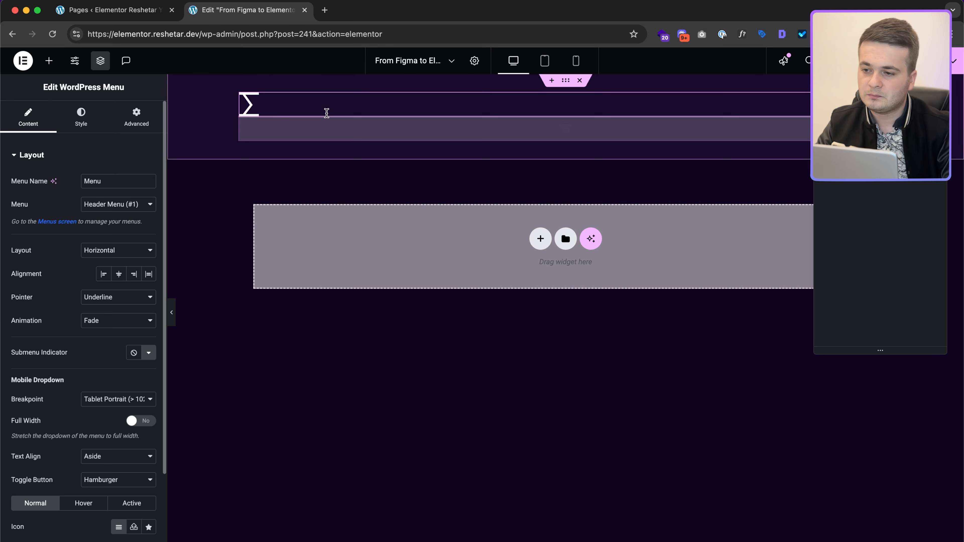
{"action": "left_click", "coordinate": [112, 205]}
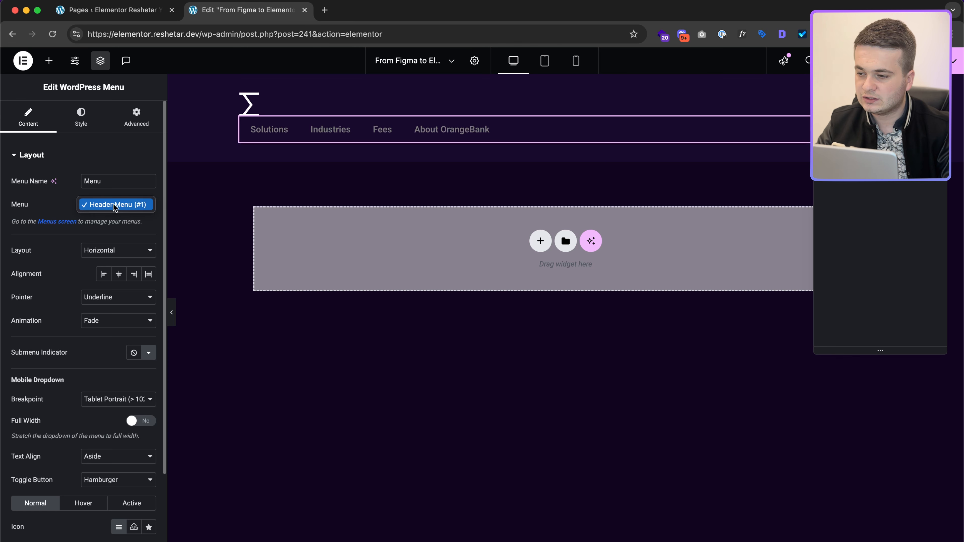
{"action": "left_click", "coordinate": [115, 202]}
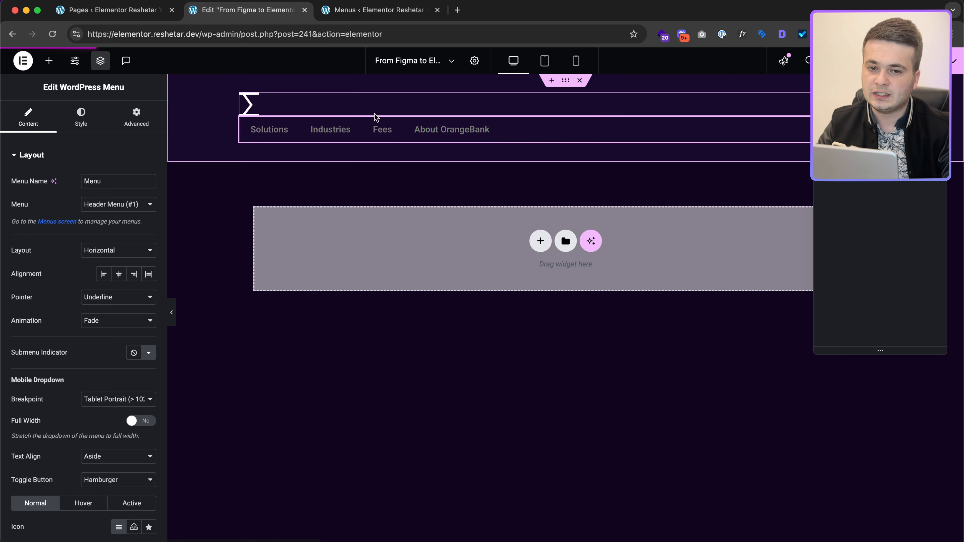
Step: On the Menus page, start a new menu and paste in its name
{"action": "left_click", "coordinate": [368, 10]}
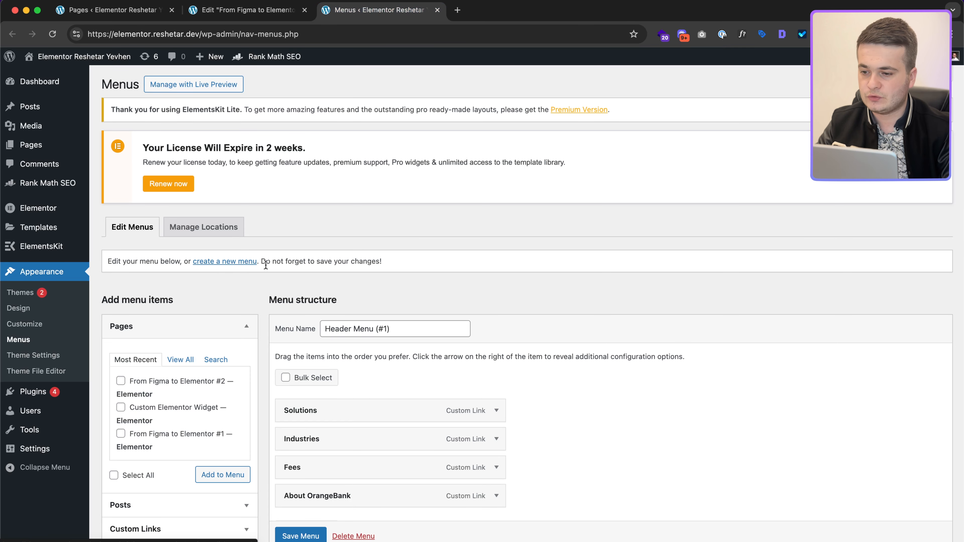
{"action": "scroll", "coordinate": [280, 359], "scroll_direction": "down", "scroll_amount": 3}
{"action": "triple_click", "coordinate": [362, 267]}
{"action": "key", "text": "super+c"}
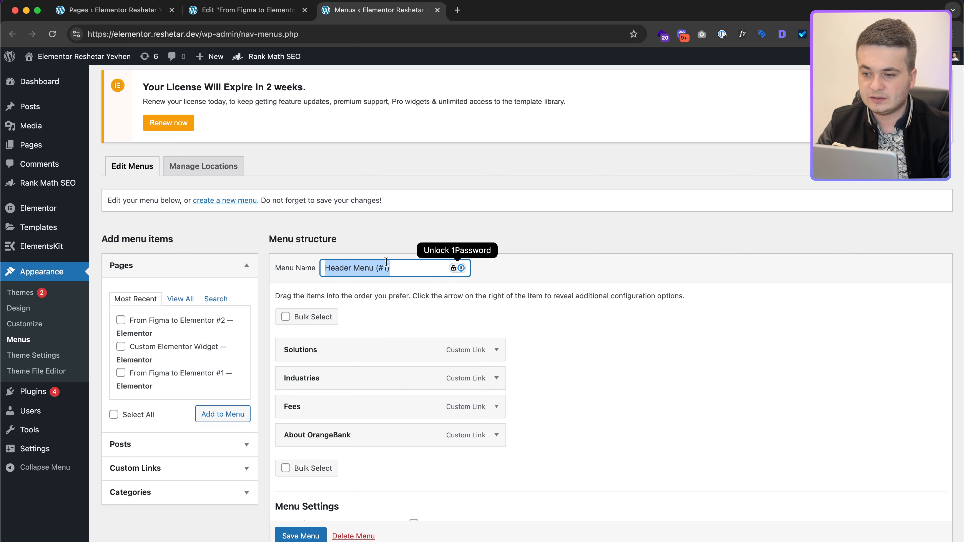
{"action": "left_click", "coordinate": [213, 202]}
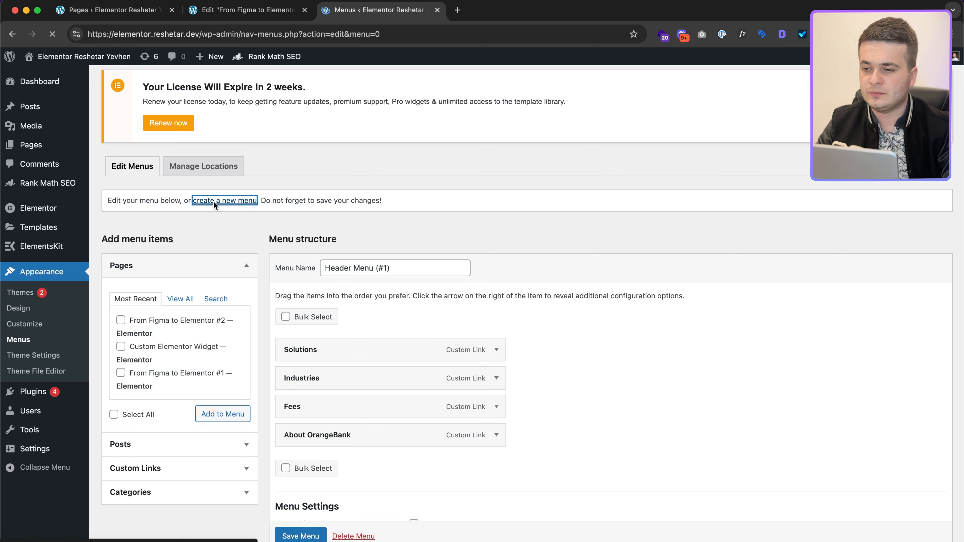
{"action": "scroll", "coordinate": [398, 323], "scroll_direction": "down", "scroll_amount": 2}
{"action": "left_click", "coordinate": [354, 280]}
{"action": "key", "text": "super+v"}
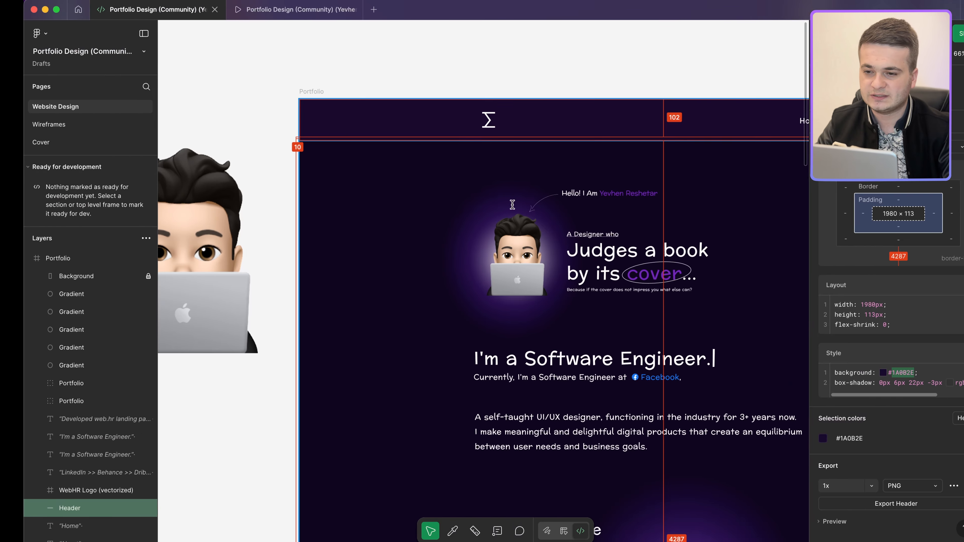
Step: Check the Lab, About and Home nav items in Figma, then create Header Menu (#2)
{"action": "scroll", "coordinate": [619, 134], "scroll_direction": "right", "scroll_amount": 5}
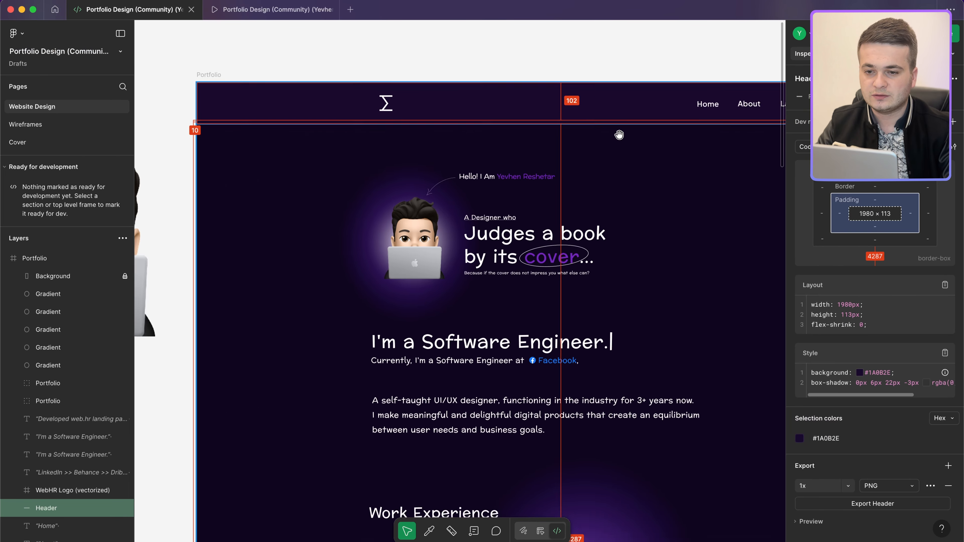
{"action": "left_click", "coordinate": [583, 98]}
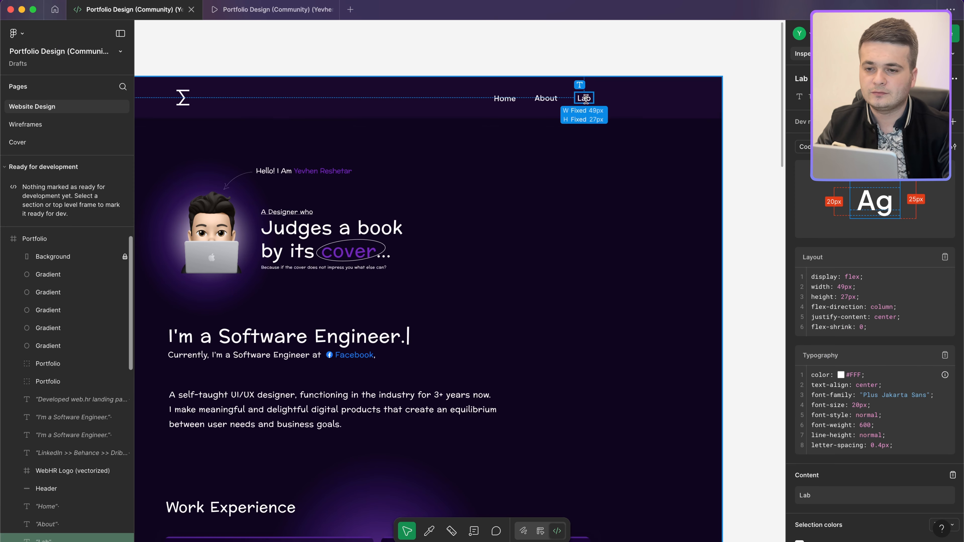
{"action": "left_click", "coordinate": [546, 98]}
{"action": "left_click", "coordinate": [504, 99], "text": "shift"}
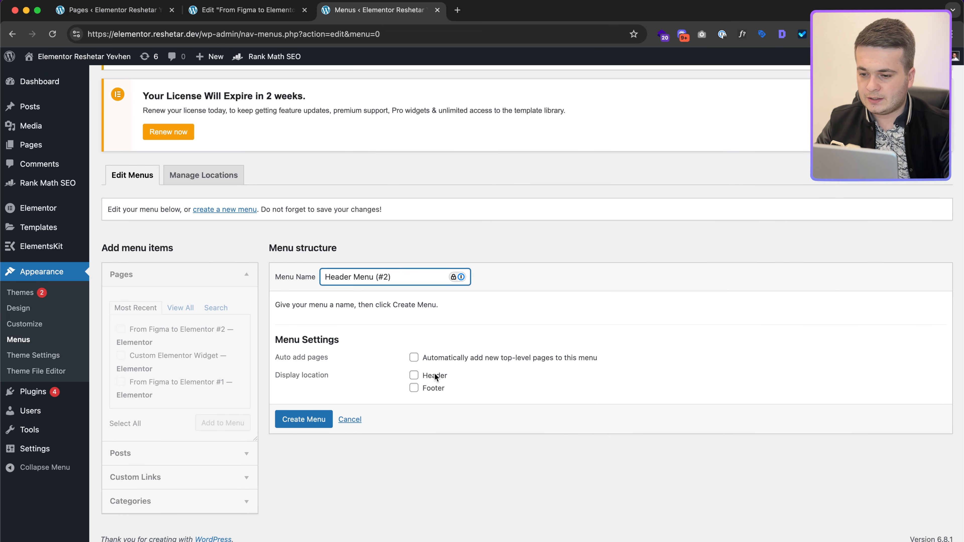
{"action": "left_click", "coordinate": [309, 422]}
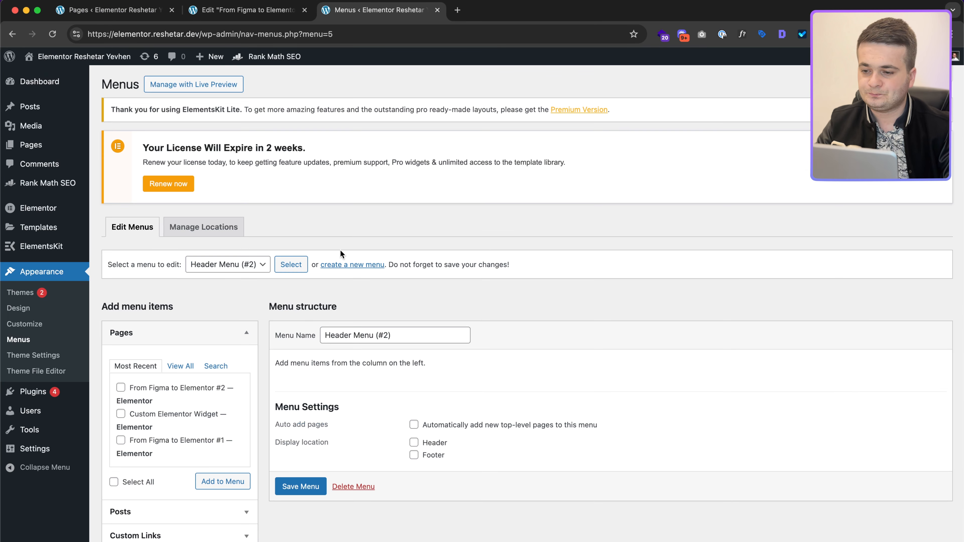
Step: Add Home as a custom link to the new menu
{"action": "scroll", "coordinate": [170, 294], "scroll_direction": "down", "scroll_amount": 3}
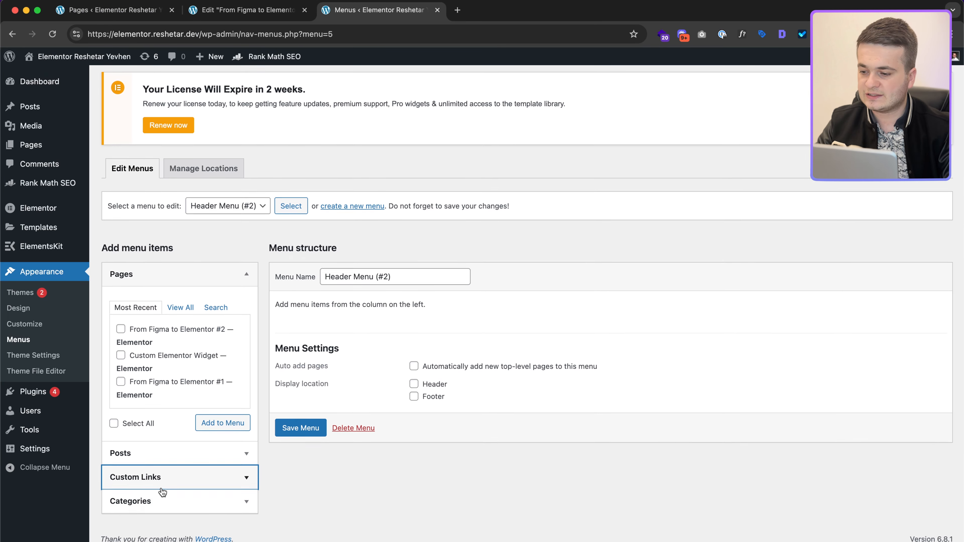
{"action": "left_click", "coordinate": [213, 475]}
{"action": "left_click", "coordinate": [166, 413]}
{"action": "left_click", "coordinate": [167, 439]}
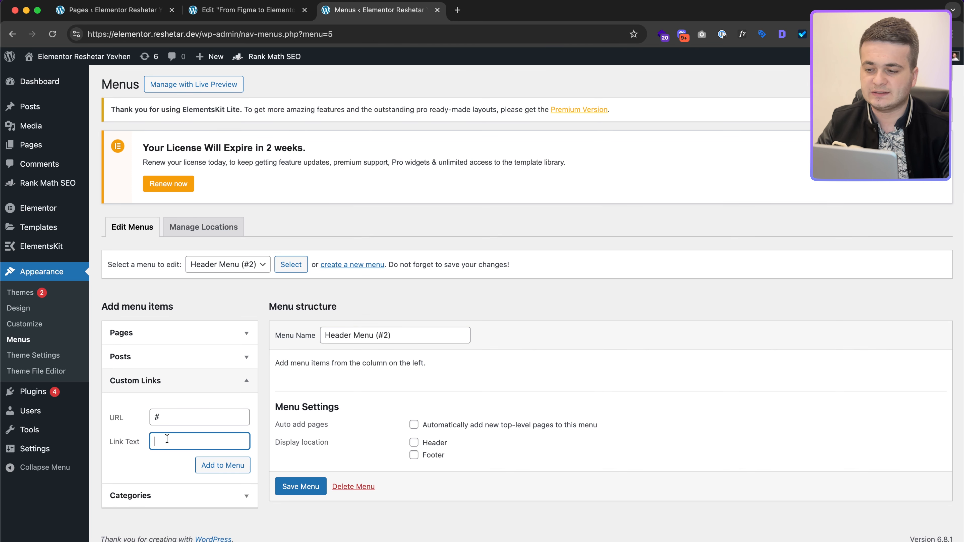
{"action": "left_click", "coordinate": [219, 465]}
Step: Add About and Lab custom links with URL # to the menu
{"action": "left_click", "coordinate": [169, 417]}
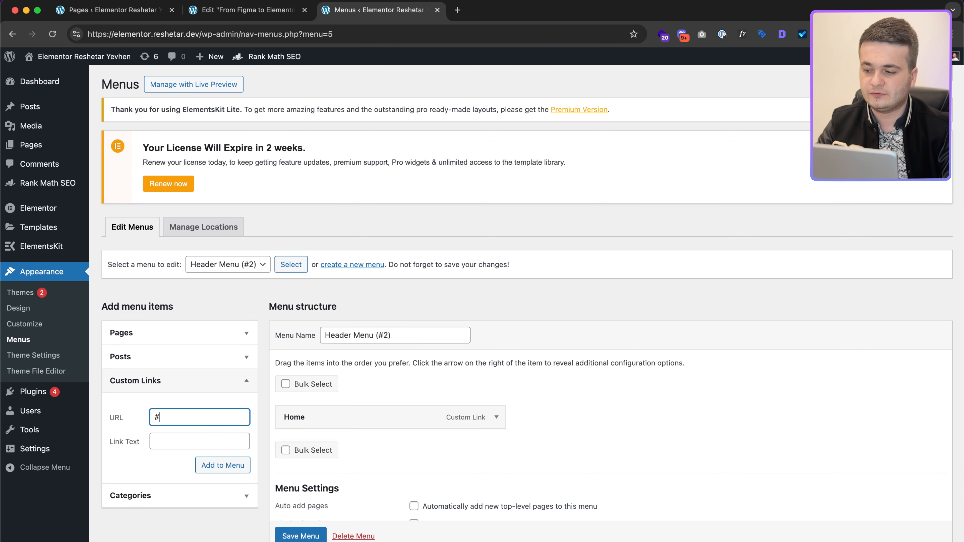
{"action": "left_click", "coordinate": [175, 440]}
{"action": "type", "text": "About"}
{"action": "left_click", "coordinate": [215, 468]}
{"action": "left_click", "coordinate": [175, 418]}
{"action": "type", "text": "#"}
{"action": "left_click", "coordinate": [173, 438]}
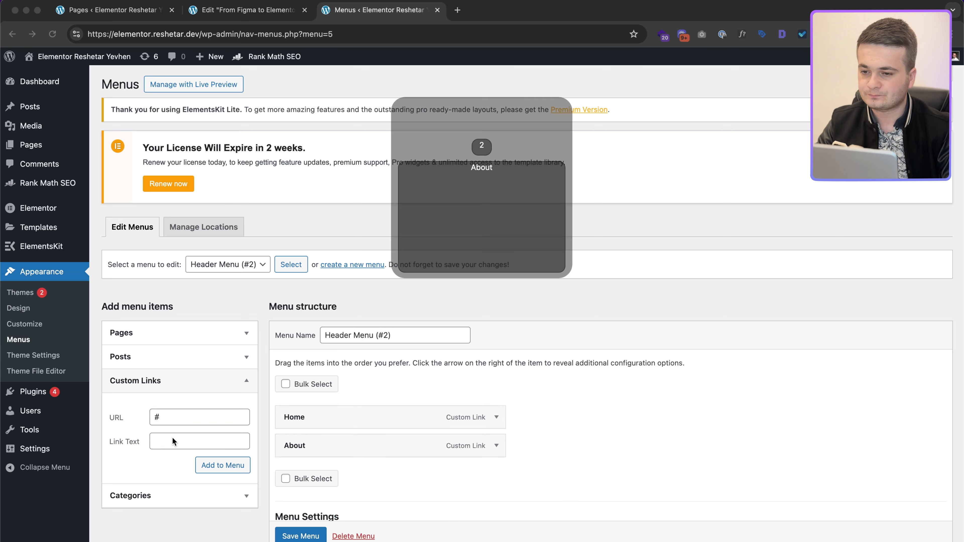
{"action": "type", "text": "Lab"}
{"action": "left_click", "coordinate": [218, 465]}
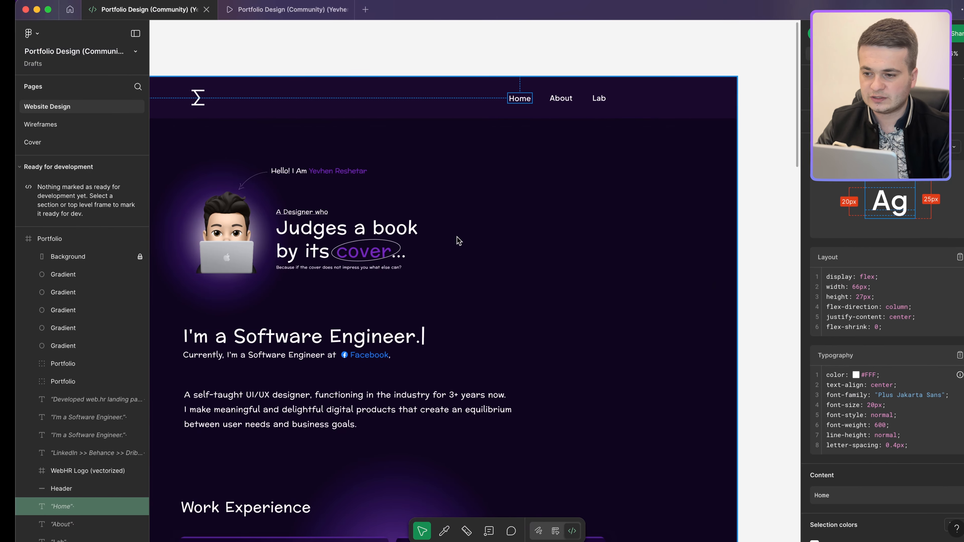
{"action": "scroll", "coordinate": [459, 258], "scroll_direction": "down", "scroll_amount": 5}
{"action": "scroll", "coordinate": [448, 228], "scroll_direction": "up", "scroll_amount": 4}
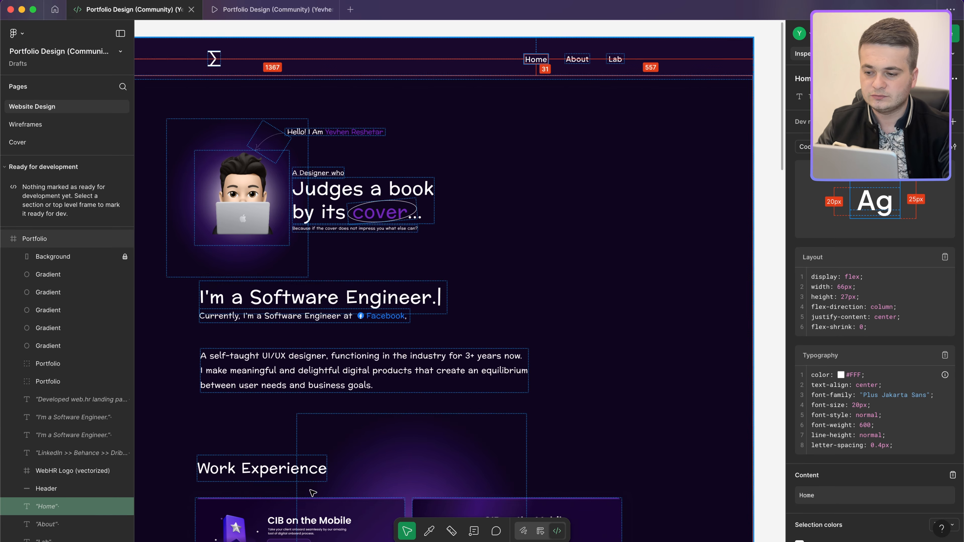
{"action": "scroll", "coordinate": [551, 235], "scroll_direction": "down", "scroll_amount": 15}
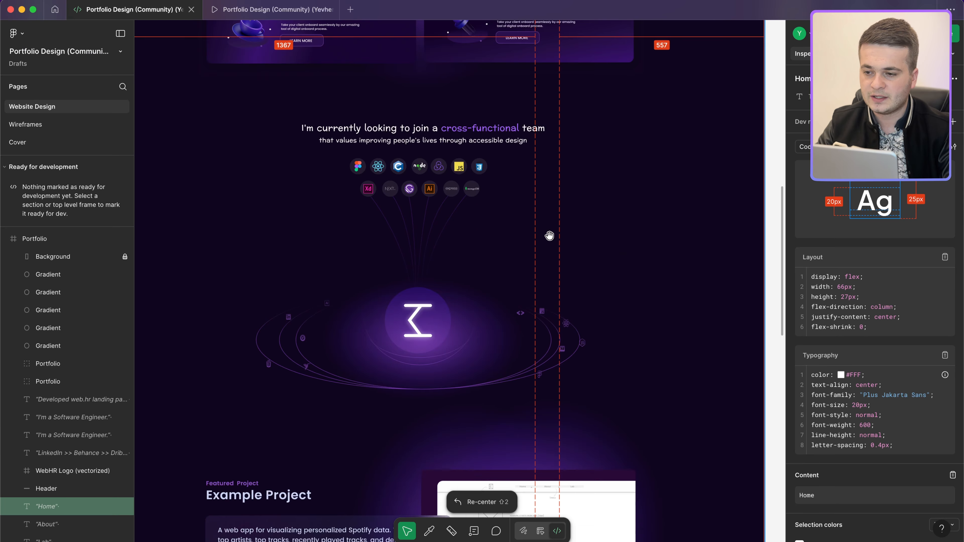
{"action": "scroll", "coordinate": [549, 236], "scroll_direction": "up", "scroll_amount": 5}
{"action": "scroll", "coordinate": [467, 303], "scroll_direction": "down", "scroll_amount": 10}
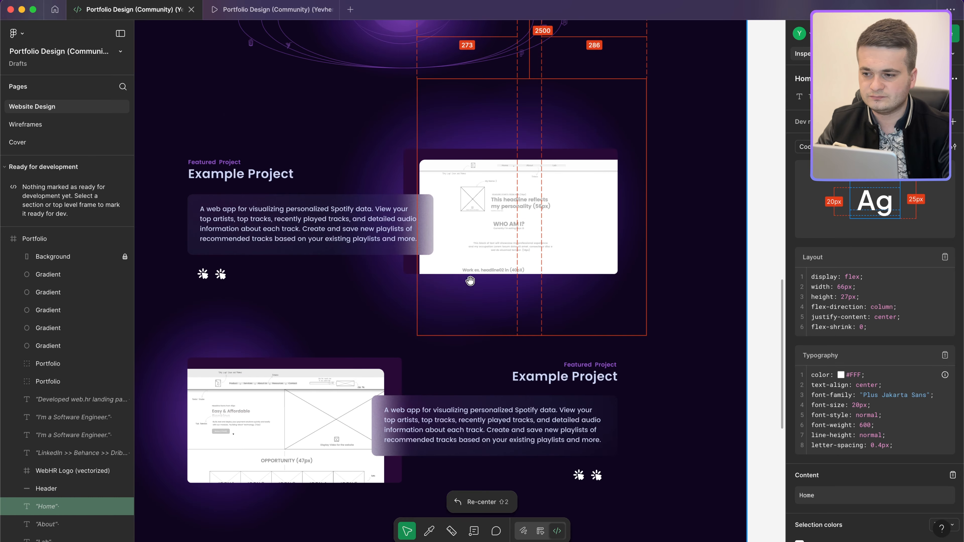
{"action": "scroll", "coordinate": [469, 281], "scroll_direction": "up", "scroll_amount": 15}
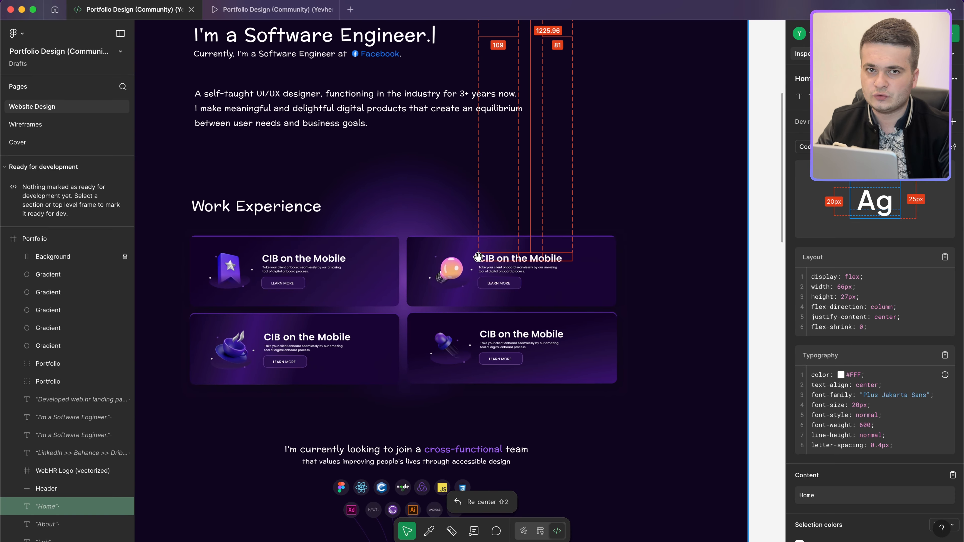
{"action": "scroll", "coordinate": [478, 257], "scroll_direction": "up", "scroll_amount": 10}
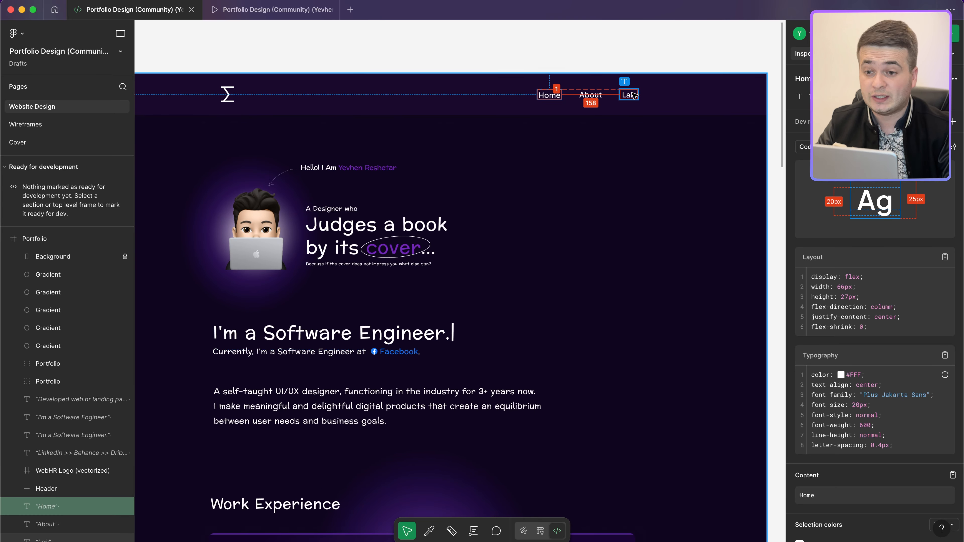
Step: Save Header Menu (#2) with Home, About and Lab, close the Menus tab, and reload Elementor
{"action": "key", "text": "ctrl+Right"}
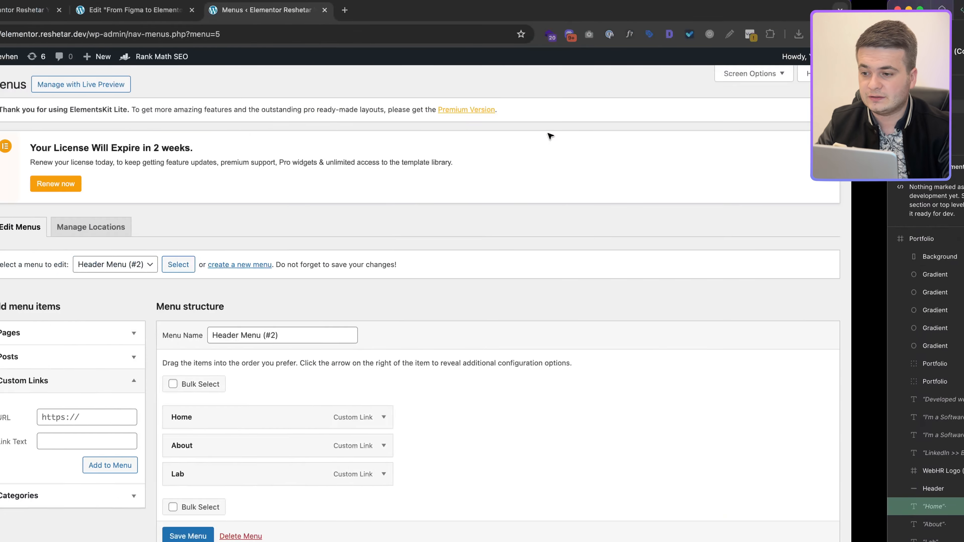
{"action": "scroll", "coordinate": [309, 412], "scroll_direction": "down", "scroll_amount": 5}
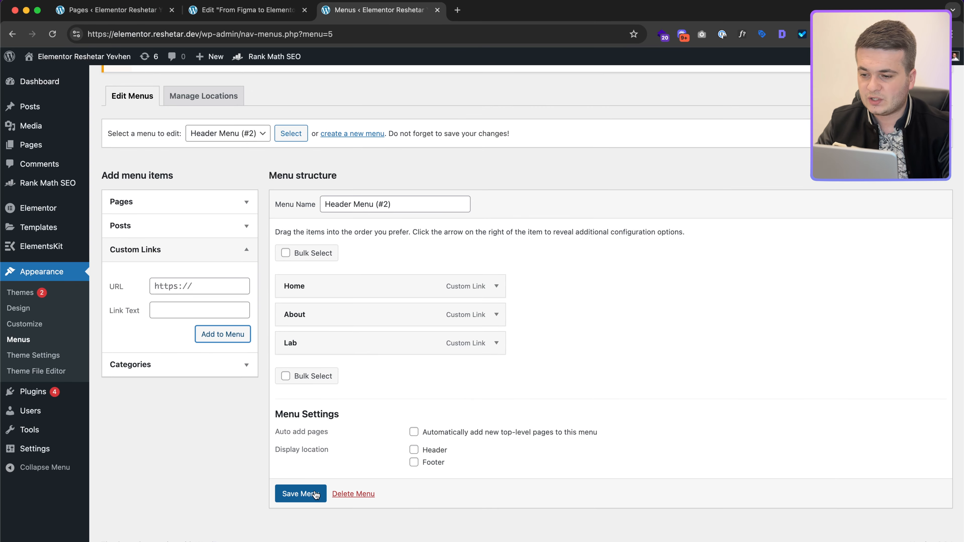
{"action": "left_click", "coordinate": [310, 493]}
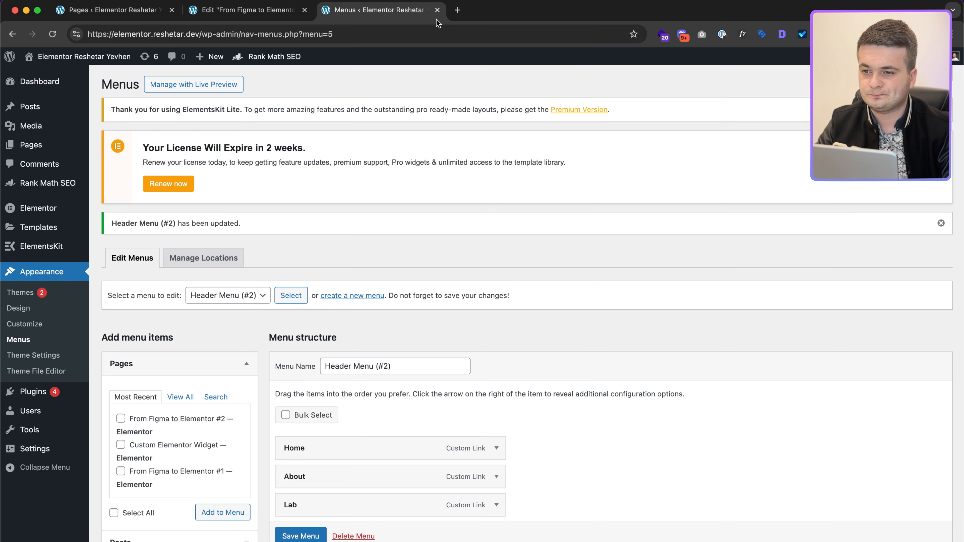
{"action": "key", "text": "ctrl+shift+Tab"}
{"action": "key", "text": "super+r"}
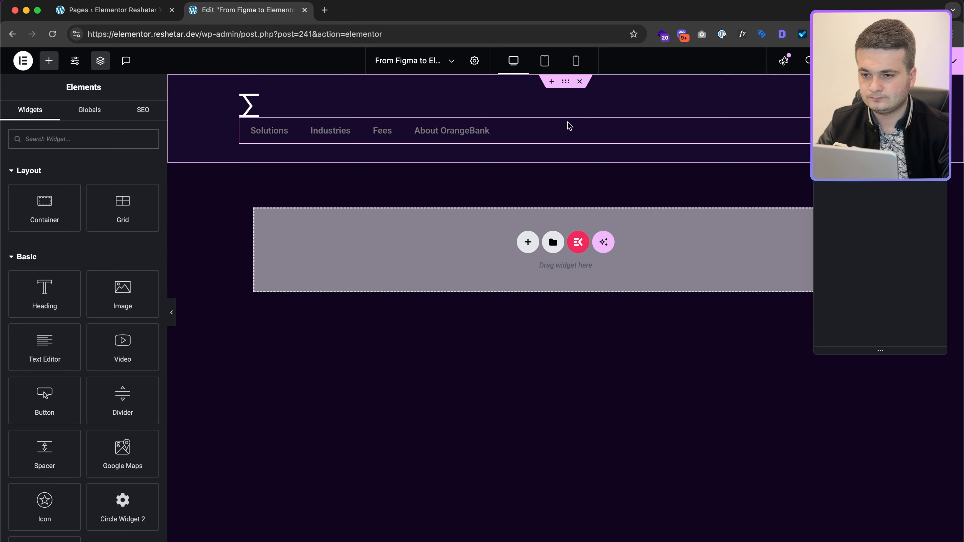
Step: Switch the menu widget to Header Menu (#2) with a Mobile Portrait breakpoint and full-width dropdown
{"action": "left_click", "coordinate": [566, 127]}
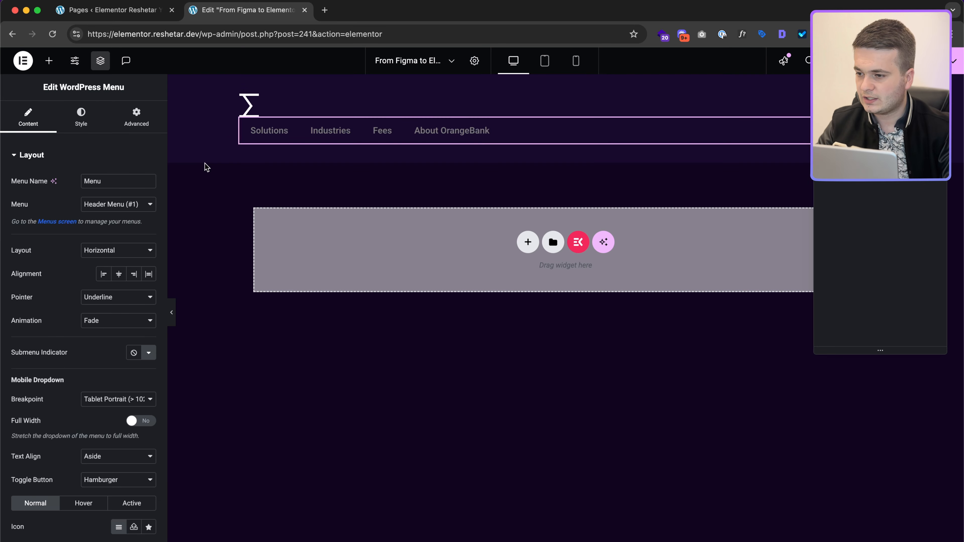
{"action": "left_click", "coordinate": [107, 205]}
{"action": "left_click", "coordinate": [114, 214]}
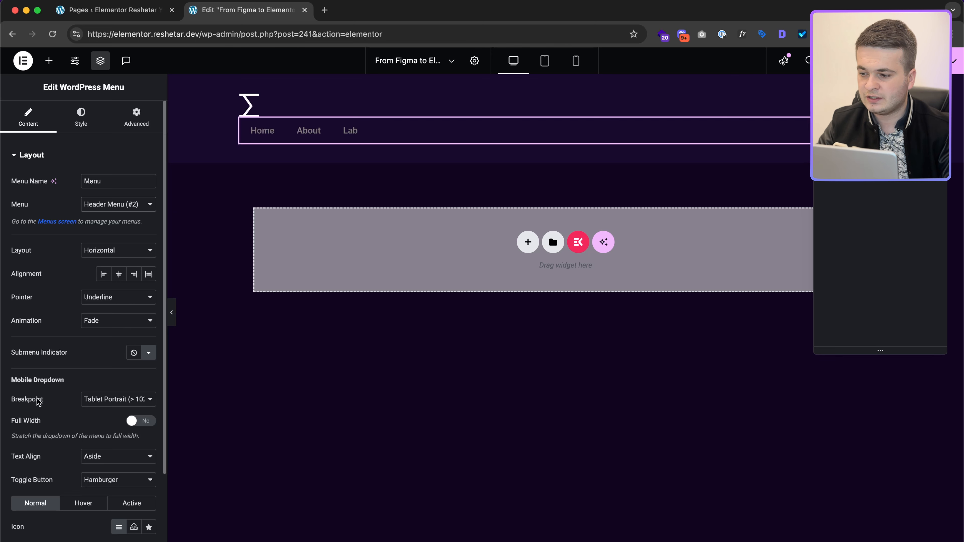
{"action": "left_click", "coordinate": [97, 403]}
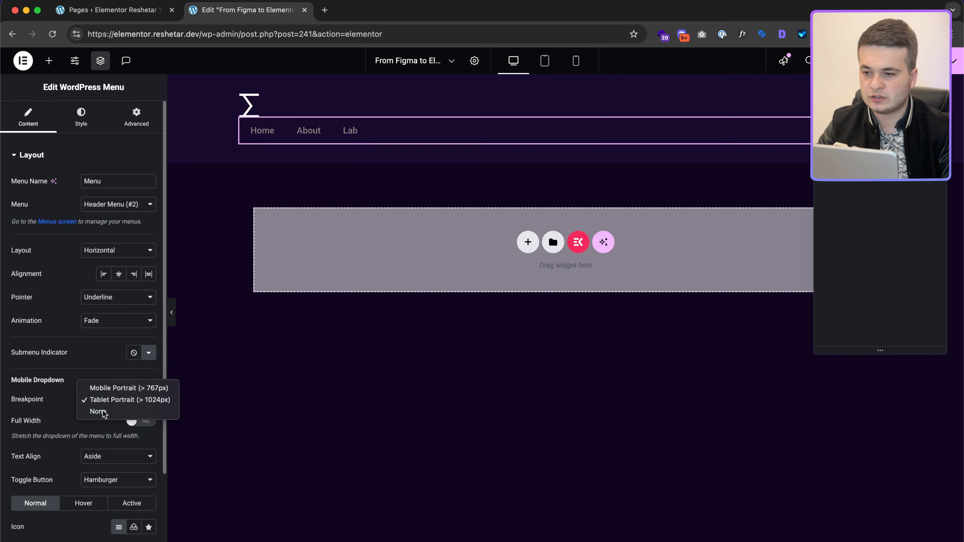
{"action": "left_click", "coordinate": [101, 412]}
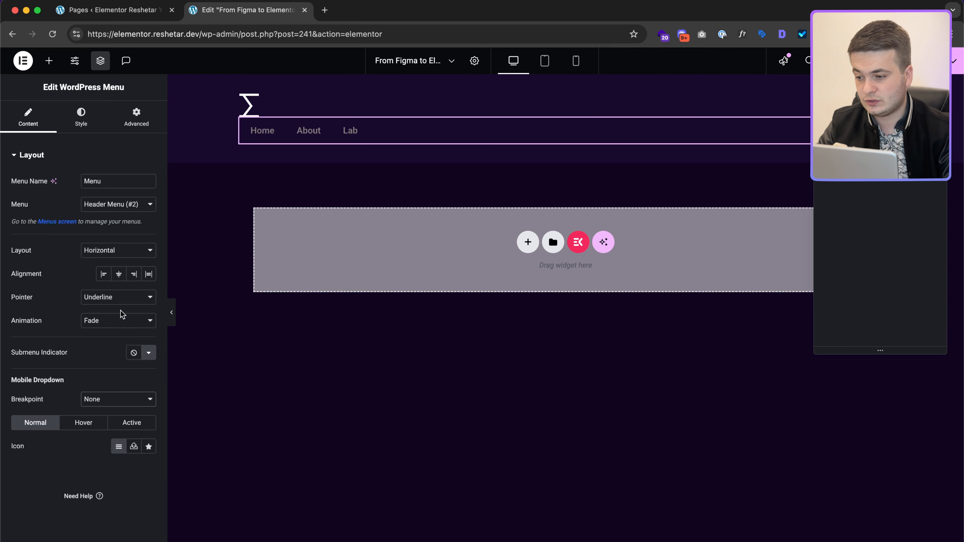
{"action": "left_click", "coordinate": [117, 397]}
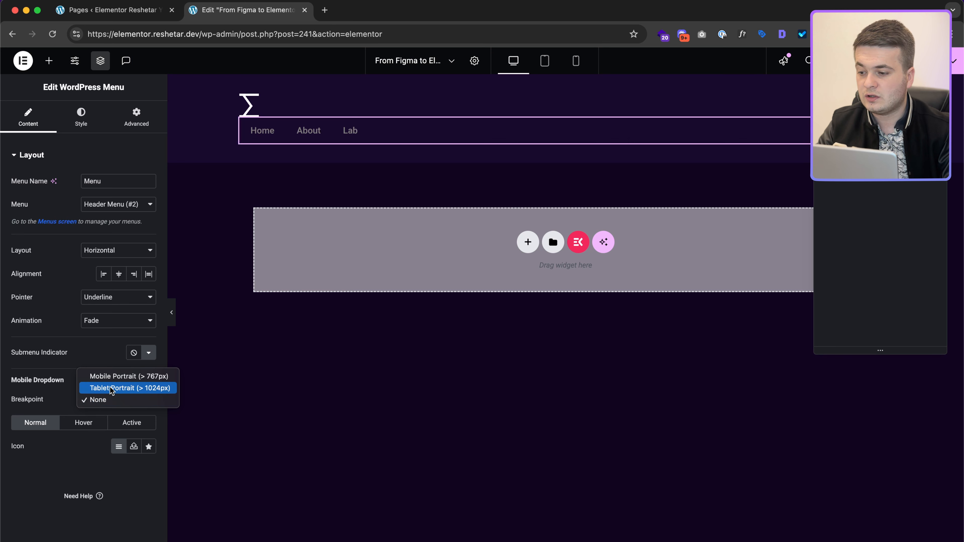
{"action": "left_click", "coordinate": [109, 378]}
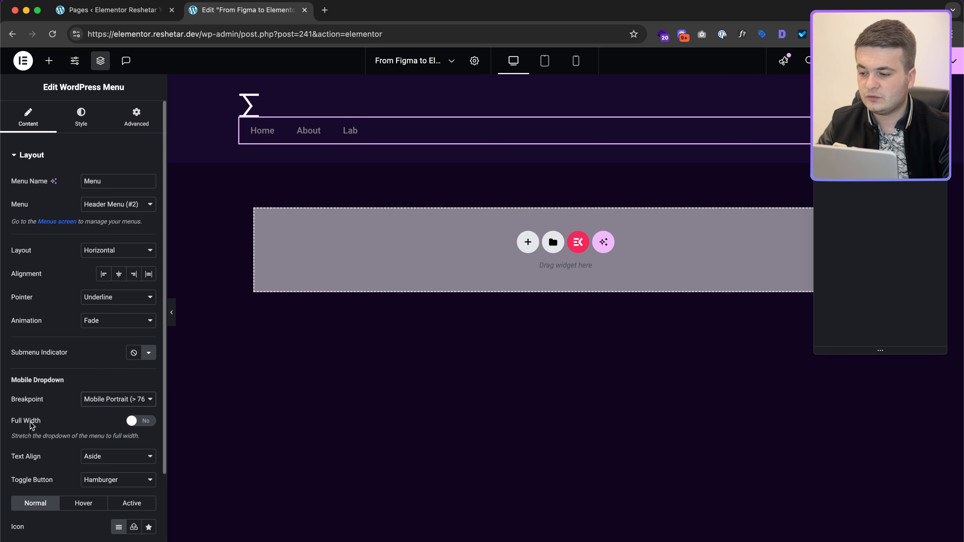
{"action": "left_click", "coordinate": [136, 425]}
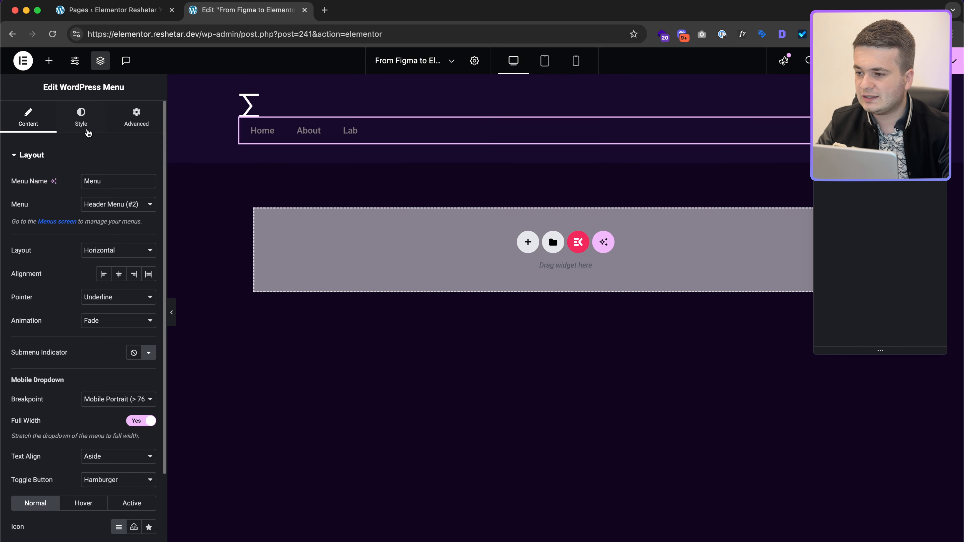
{"action": "left_click", "coordinate": [83, 120]}
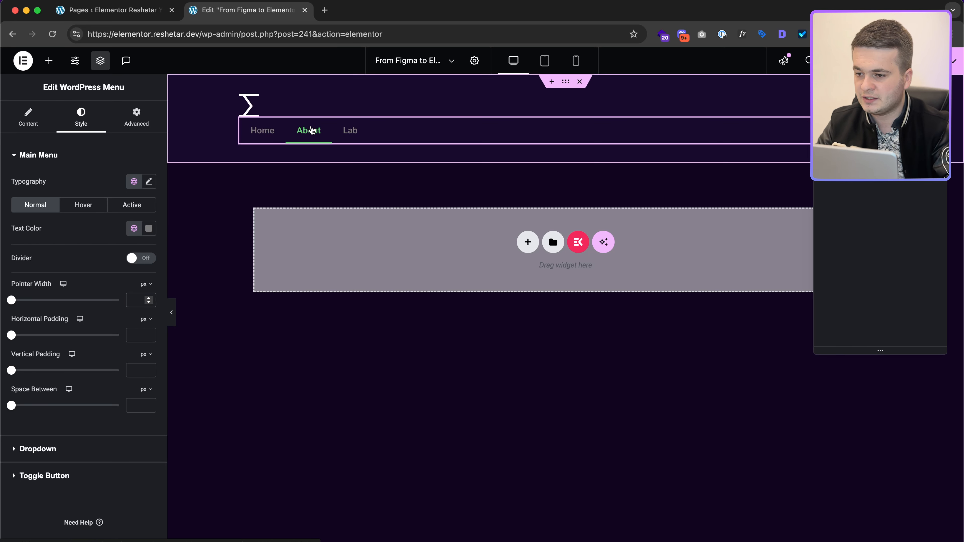
Step: Set the menu's pointer width, horizontal padding and vertical padding all to 0
{"action": "type", "text": "0"}
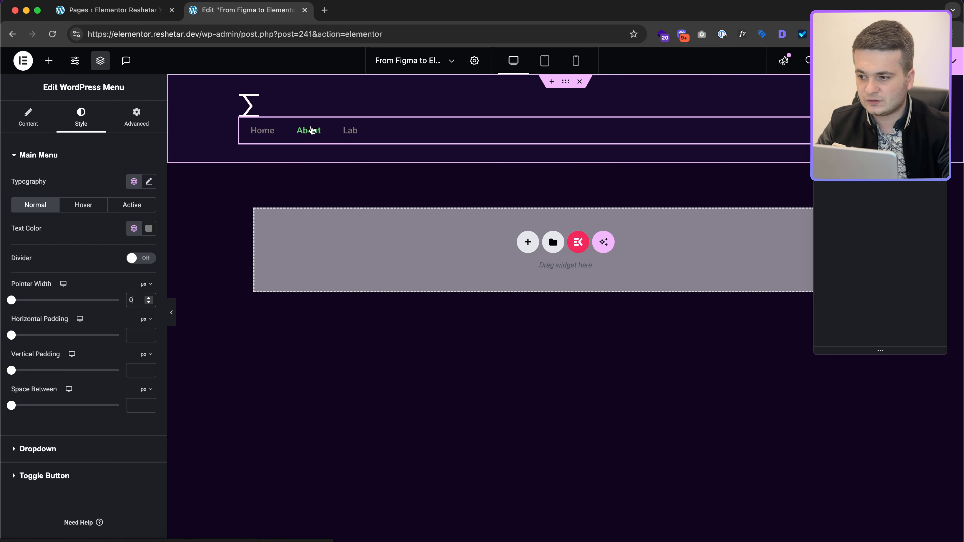
{"action": "left_click", "coordinate": [137, 336]}
{"action": "type", "text": "0"}
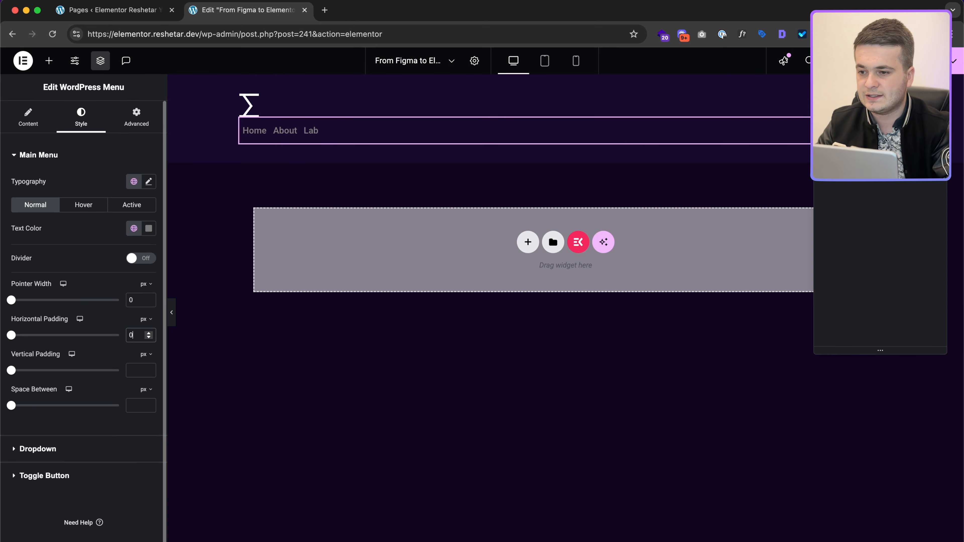
{"action": "left_click", "coordinate": [138, 370]}
{"action": "type", "text": "0"}
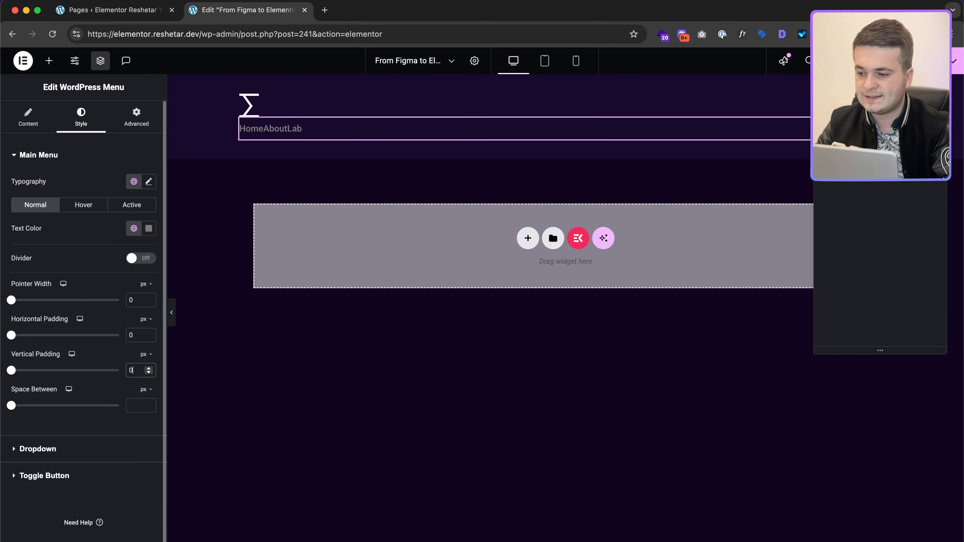
Step: Check the link spacing in Figma and set Space Between to 45 px
{"action": "key", "text": "ctrl+Right"}
{"action": "mouse_move", "coordinate": [596, 97]}
{"action": "key", "text": "ctrl+Left"}
{"action": "left_click", "coordinate": [139, 408]}
{"action": "type", "text": "45"}
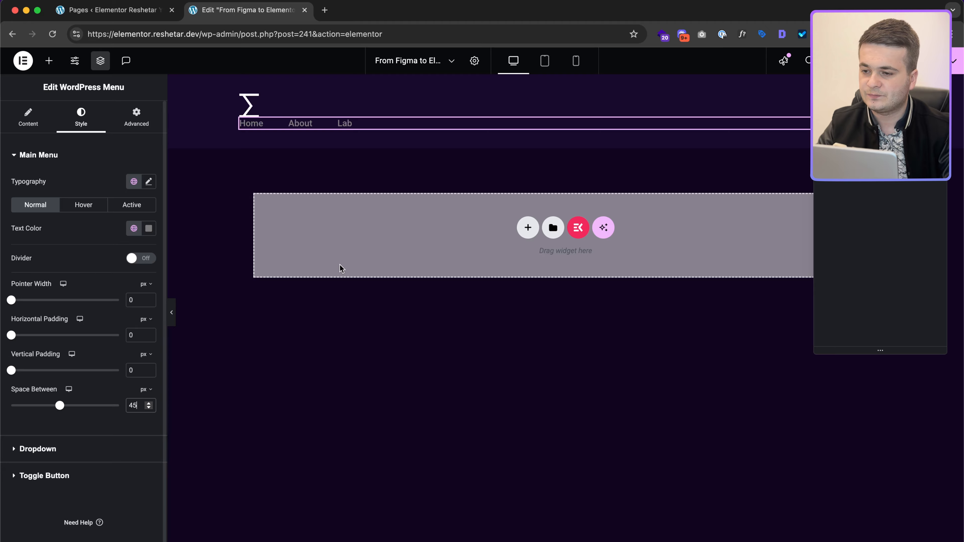
{"action": "key", "text": "ctrl+Right"}
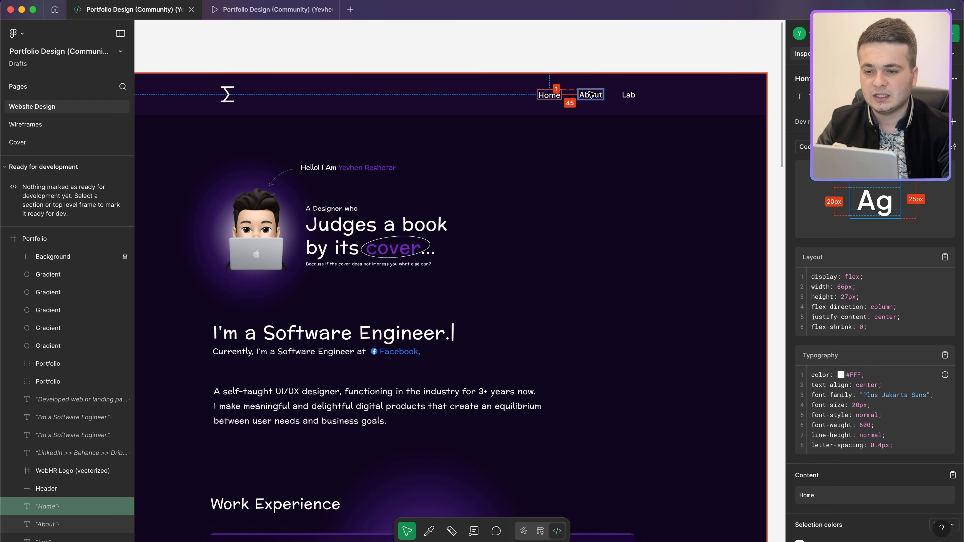
Step: Open the menu typography settings and copy 'Plus Jakarta Sans' from Figma's Home link code
{"action": "scroll", "coordinate": [580, 97], "scroll_direction": "up", "scroll_amount": 5}
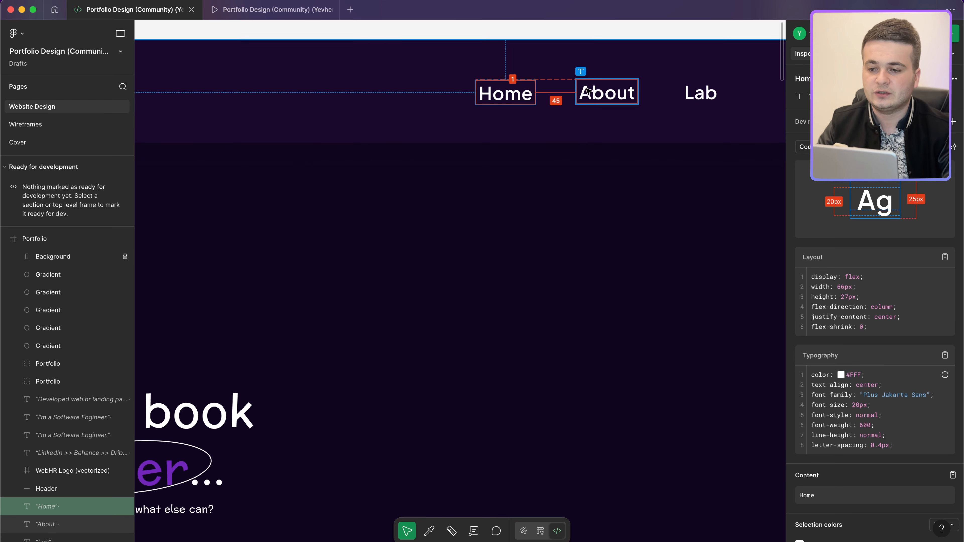
{"action": "scroll", "coordinate": [587, 92], "scroll_direction": "down", "scroll_amount": 5}
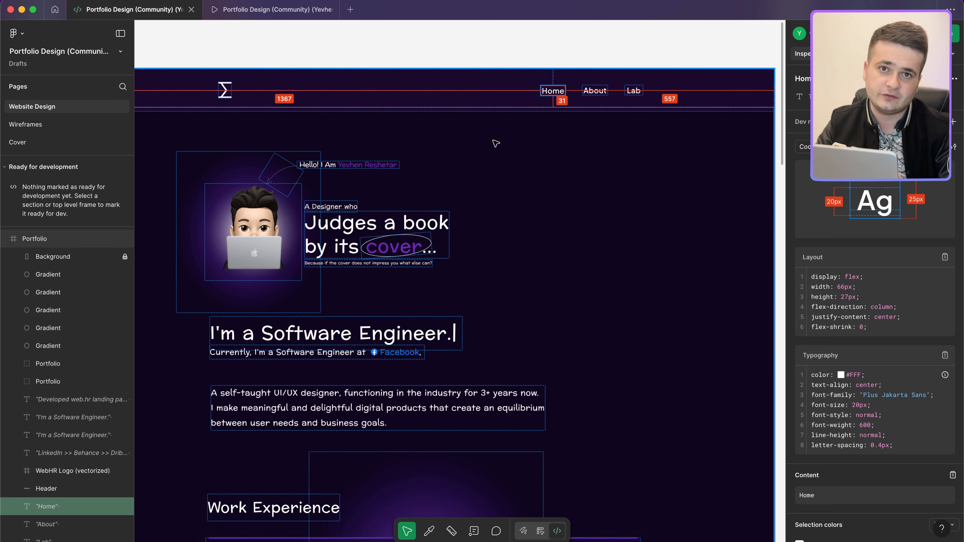
{"action": "key", "text": "ctrl+Left"}
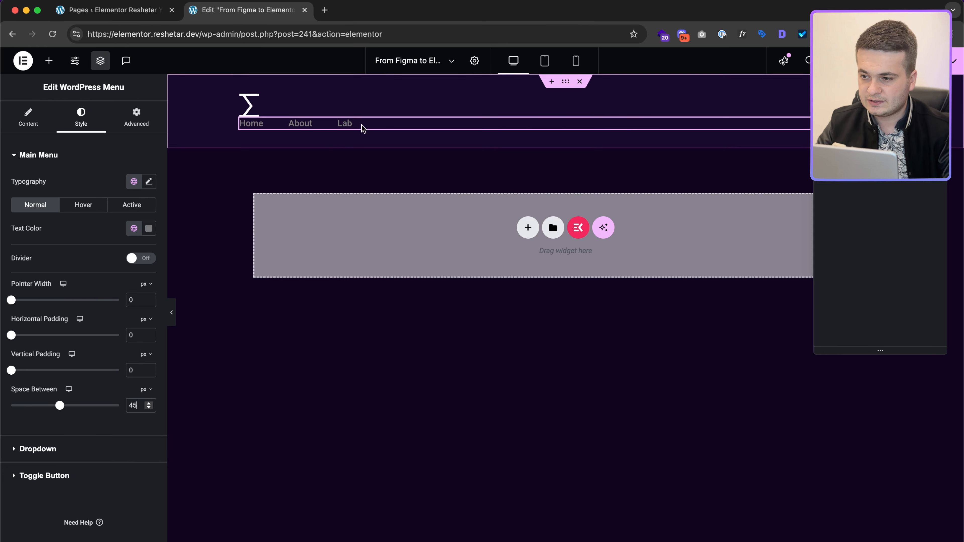
{"action": "left_click", "coordinate": [148, 183]}
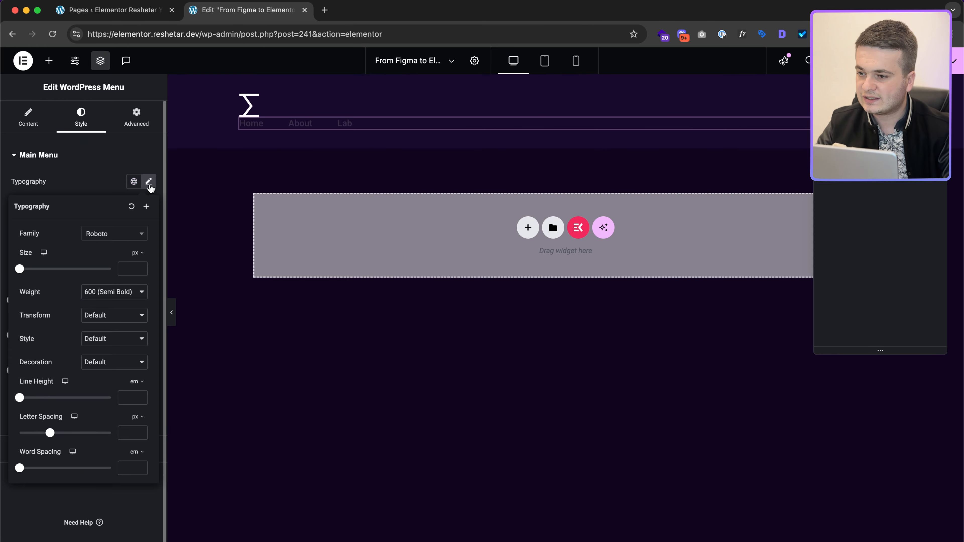
{"action": "key", "text": "ctrl+Right"}
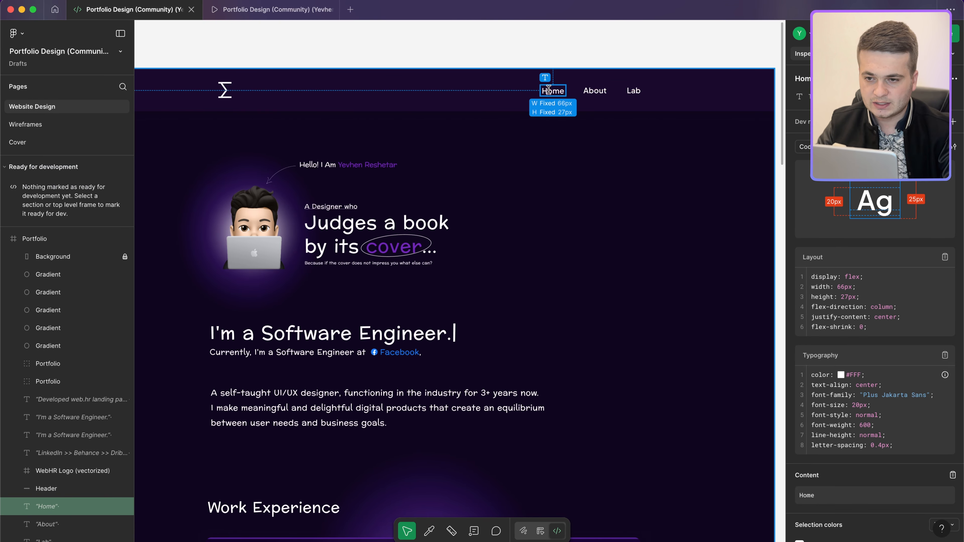
{"action": "left_click_drag", "start_coordinate": [863, 395], "coordinate": [923, 396]}
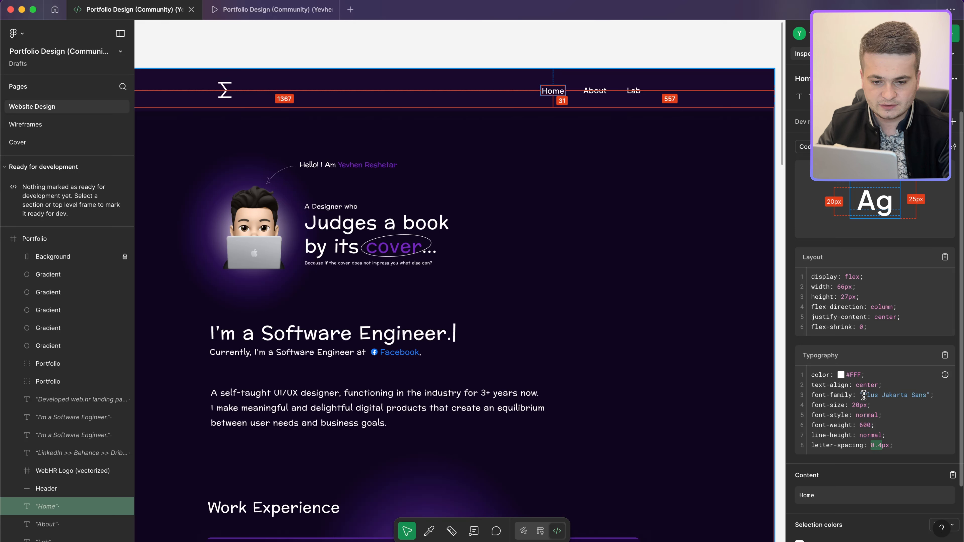
{"action": "left_click_drag", "start_coordinate": [863, 395], "coordinate": [926, 395]}
{"action": "key", "text": "super+c"}
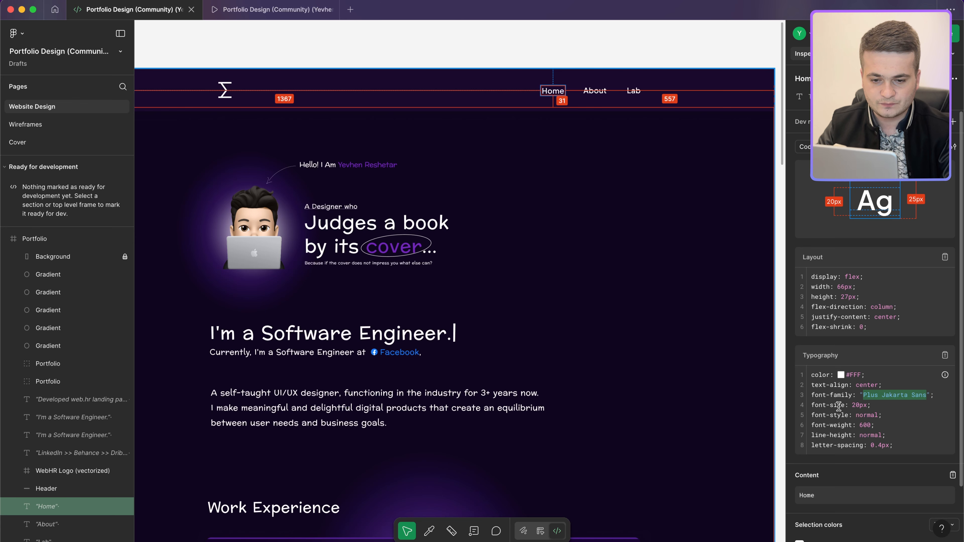
{"action": "key", "text": "ctrl+Left"}
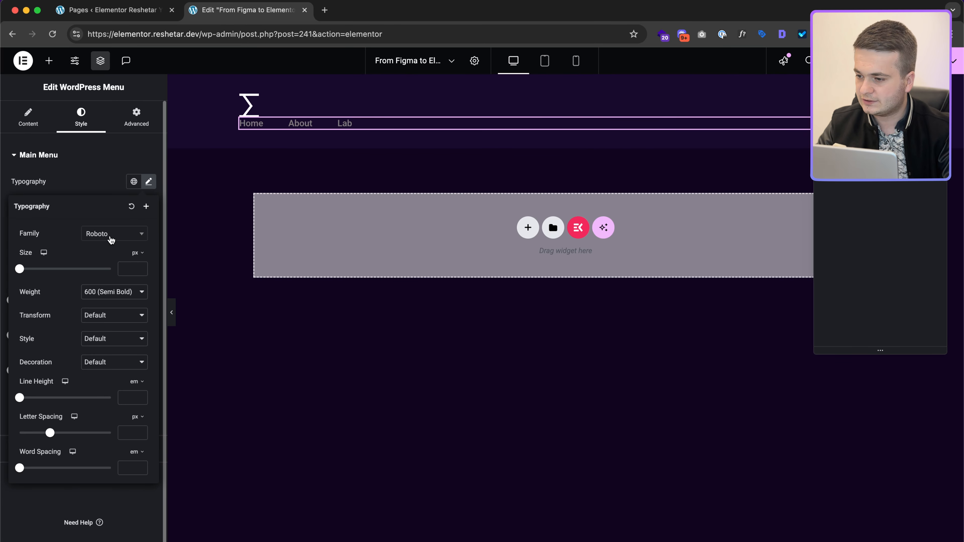
Step: Set the menu font family to Plus Jakarta Sans at size 20 px
{"action": "left_click", "coordinate": [111, 237]}
{"action": "key", "text": "super+v"}
{"action": "left_click", "coordinate": [108, 275]}
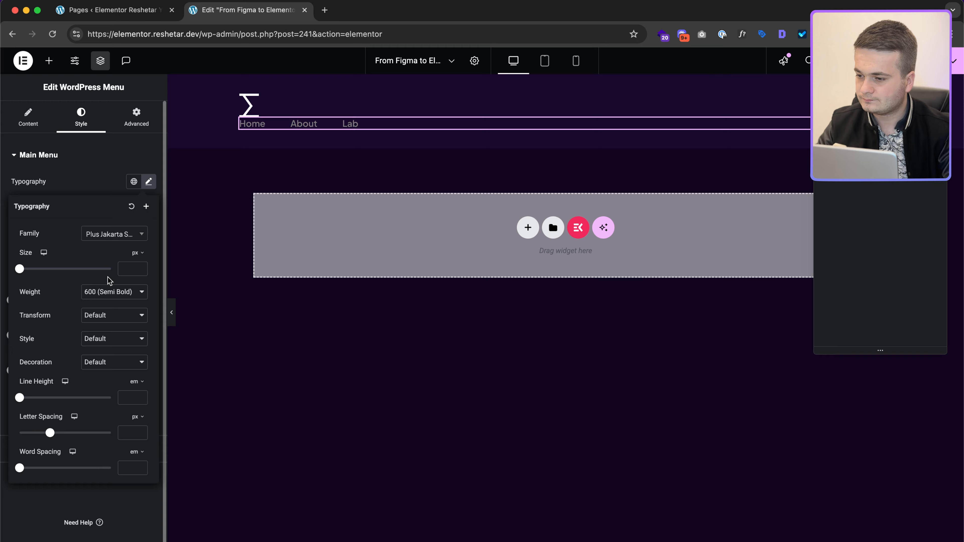
{"action": "left_click", "coordinate": [133, 272]}
{"action": "type", "text": "20"}
Step: Check Figma, then give the menu line height 1 and letter spacing 0.4
{"action": "key", "text": "ctrl+Right"}
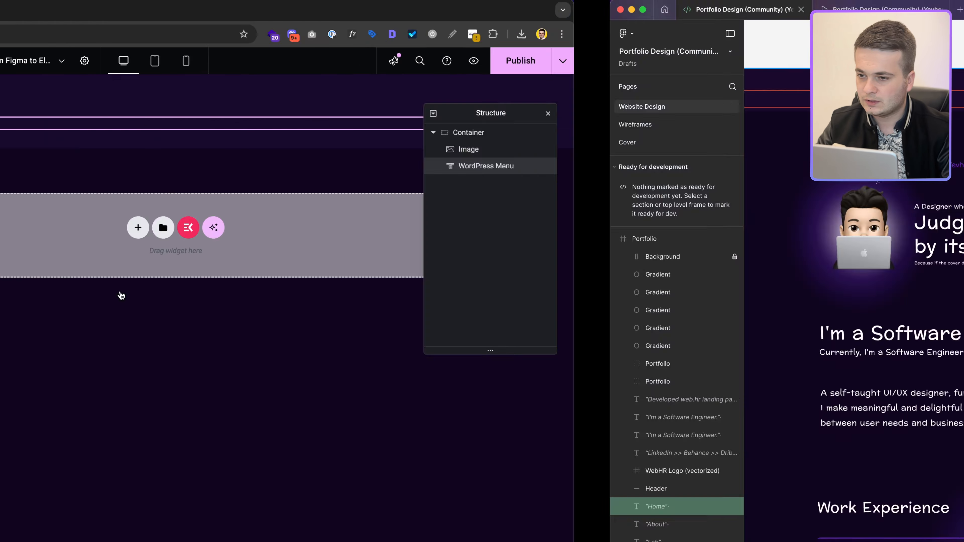
{"action": "key", "text": "ctrl+Left"}
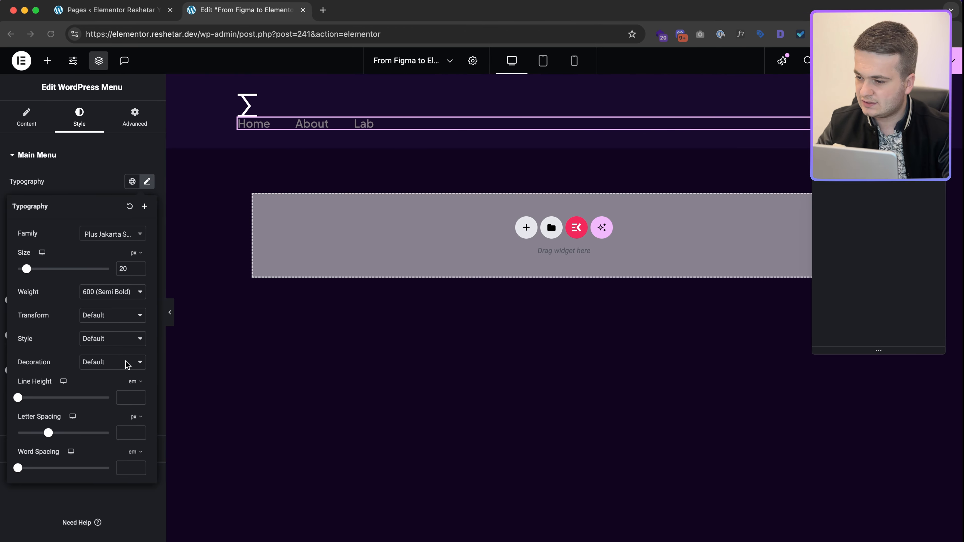
{"action": "key", "text": "ctrl+Right"}
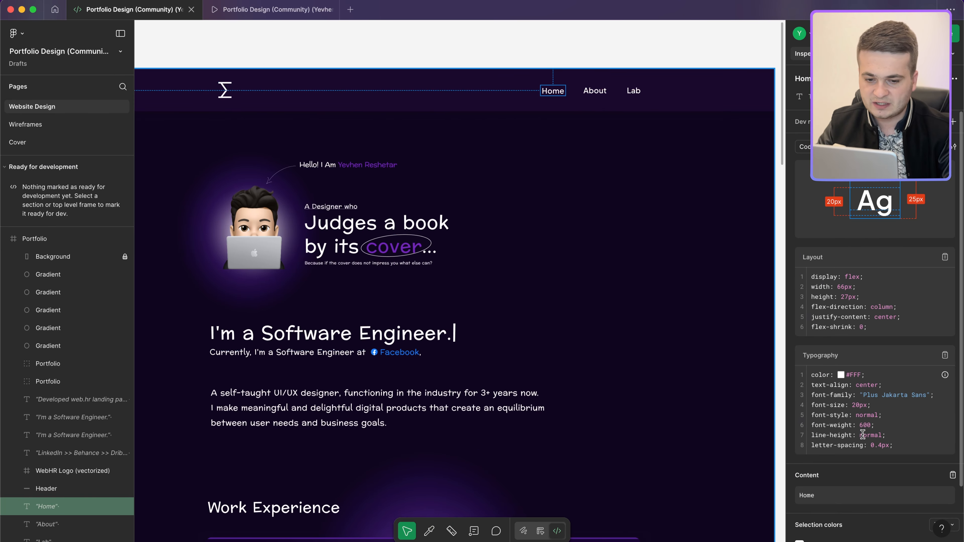
{"action": "key", "text": "ctrl+Left"}
{"action": "left_click", "coordinate": [129, 397]}
{"action": "type", "text": "1"}
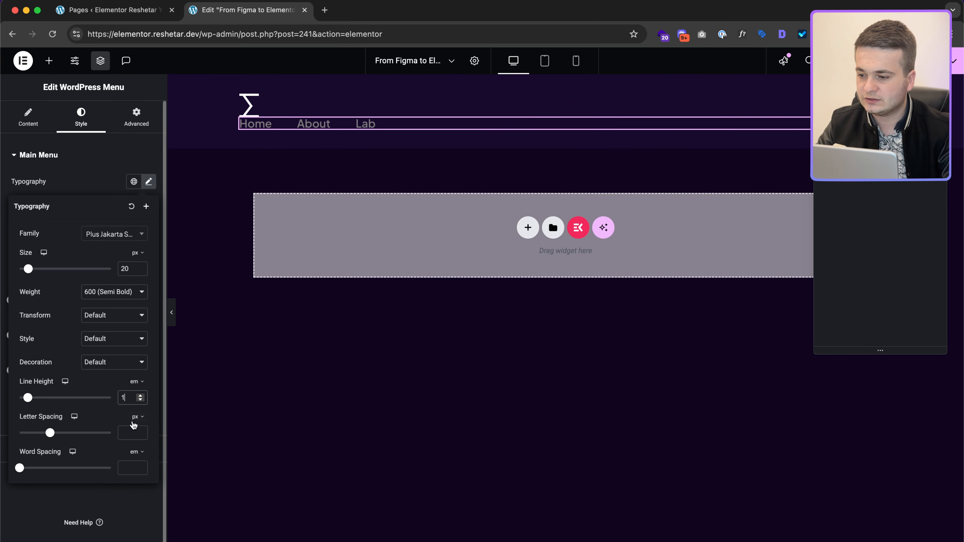
{"action": "key", "text": "shift+super+v"}
{"action": "key", "text": "shift+super+v"}
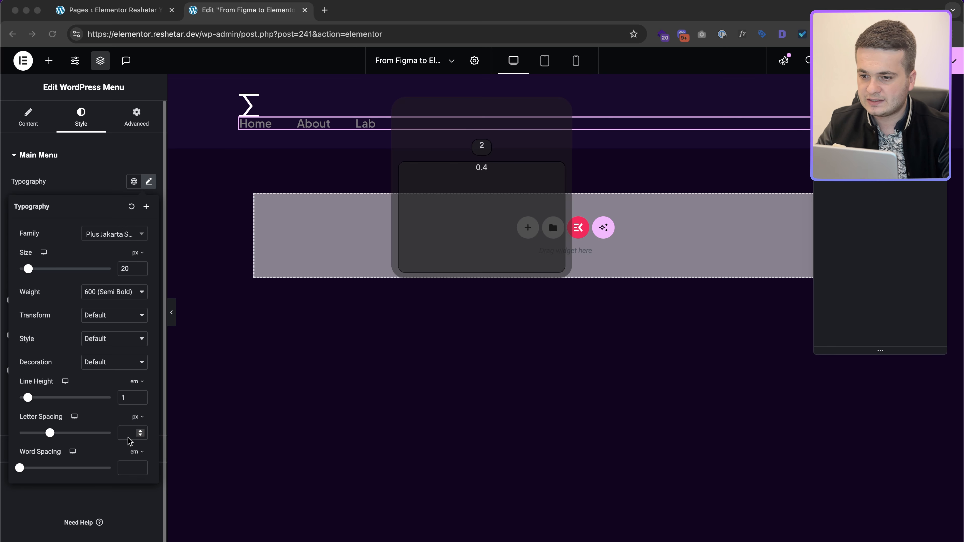
{"action": "left_click", "coordinate": [106, 187]}
Step: Make the menu text white for Normal and Hover, with hover pointer colour #fff
{"action": "left_click", "coordinate": [149, 229]}
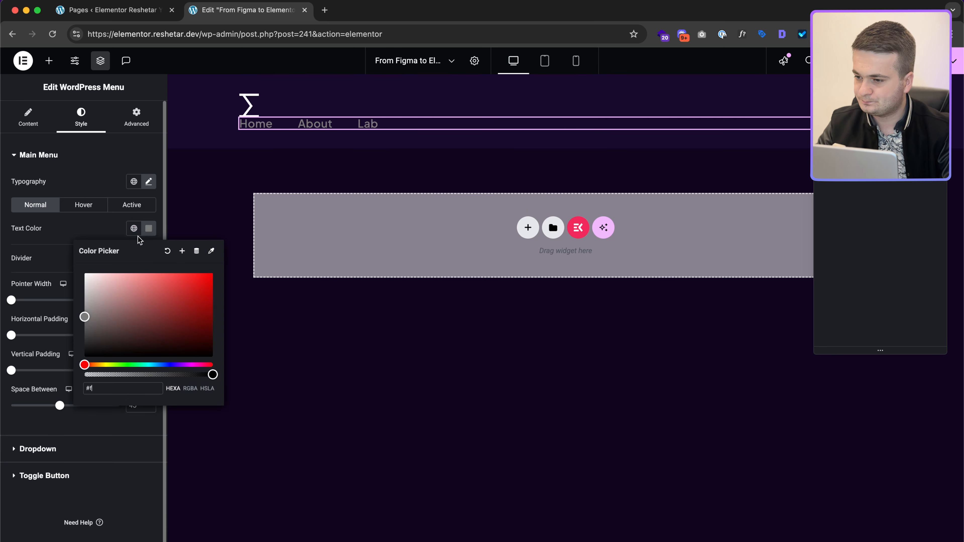
{"action": "left_click", "coordinate": [84, 275]}
{"action": "left_click", "coordinate": [88, 206]}
{"action": "left_click", "coordinate": [148, 228]}
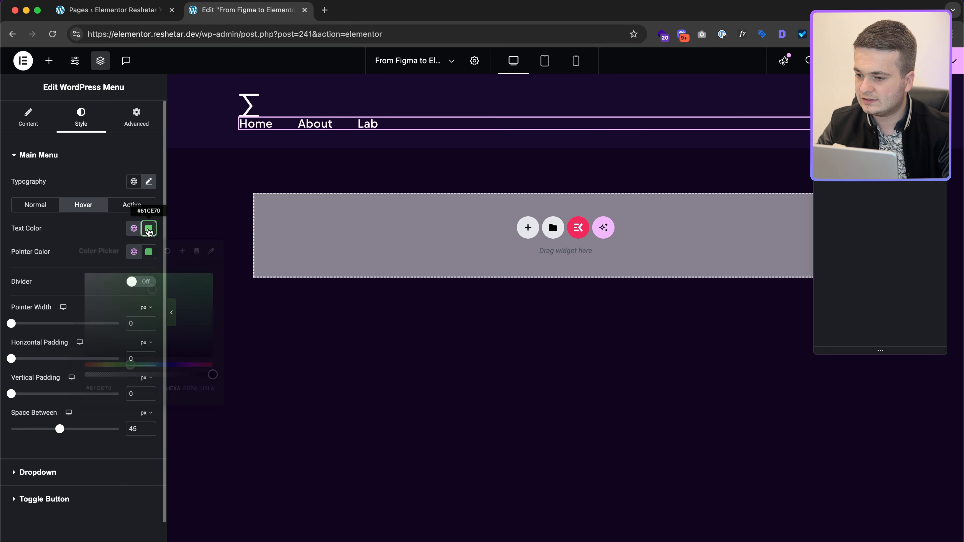
{"action": "left_click", "coordinate": [115, 231]}
{"action": "left_click", "coordinate": [149, 252]}
{"action": "type", "text": "fff"}
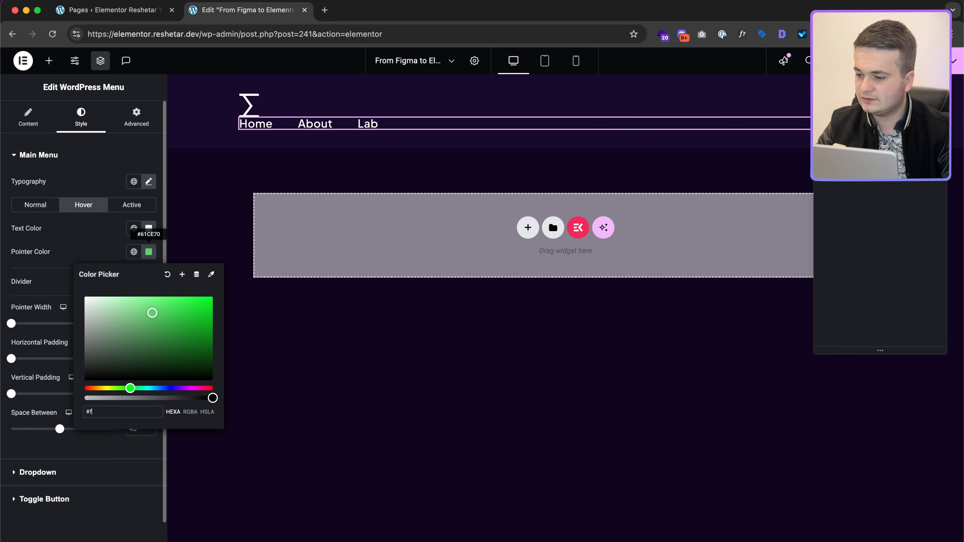
{"action": "left_click", "coordinate": [123, 217]}
Step: Set the Active-state menu text and pointer colours to white (#fff)
{"action": "left_click", "coordinate": [132, 205]}
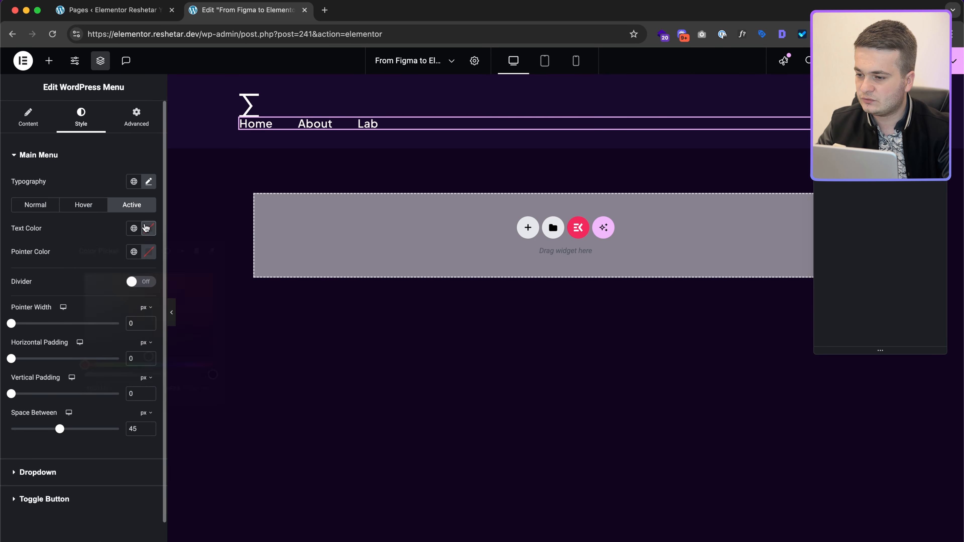
{"action": "left_click", "coordinate": [148, 228]}
{"action": "left_click", "coordinate": [149, 253]}
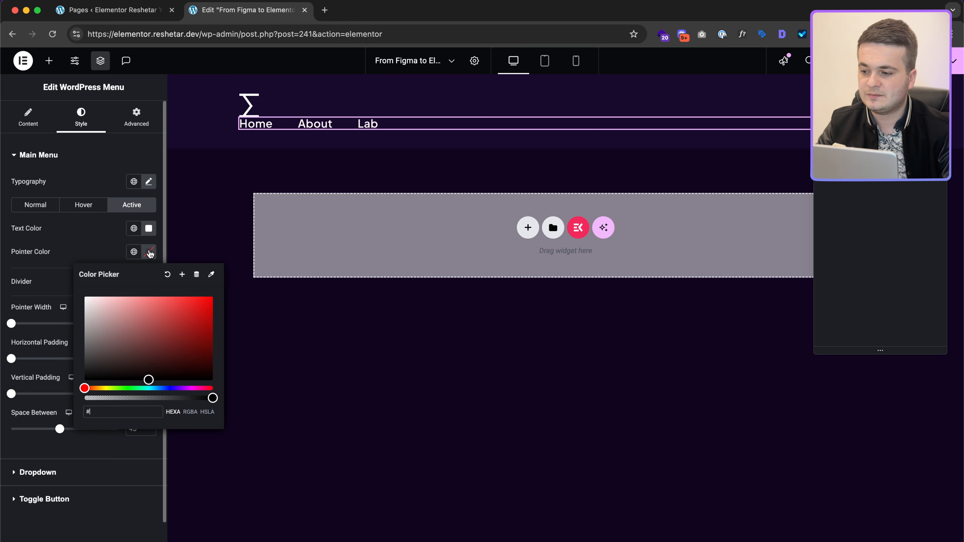
{"action": "left_click", "coordinate": [108, 242]}
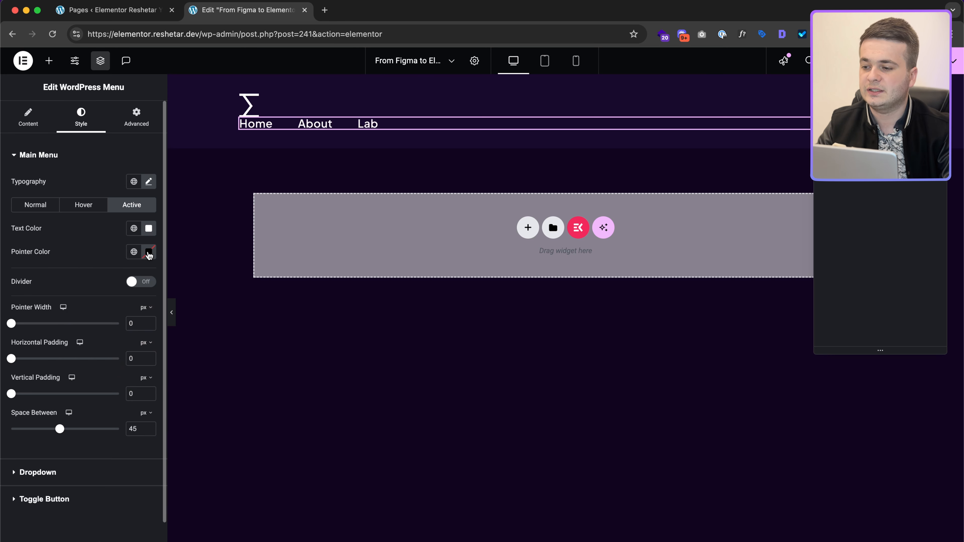
{"action": "left_click", "coordinate": [148, 252]}
{"action": "type", "text": "#fff"}
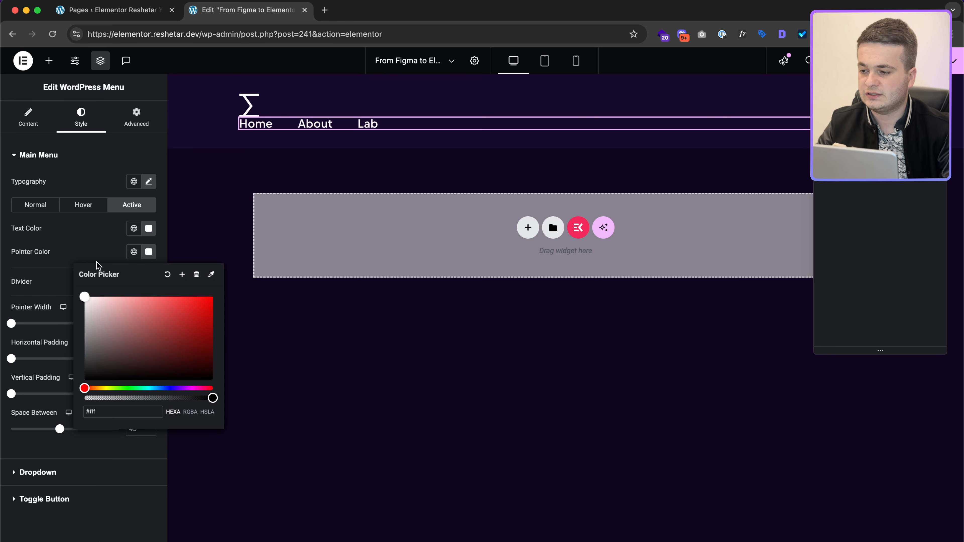
{"action": "left_click", "coordinate": [97, 256]}
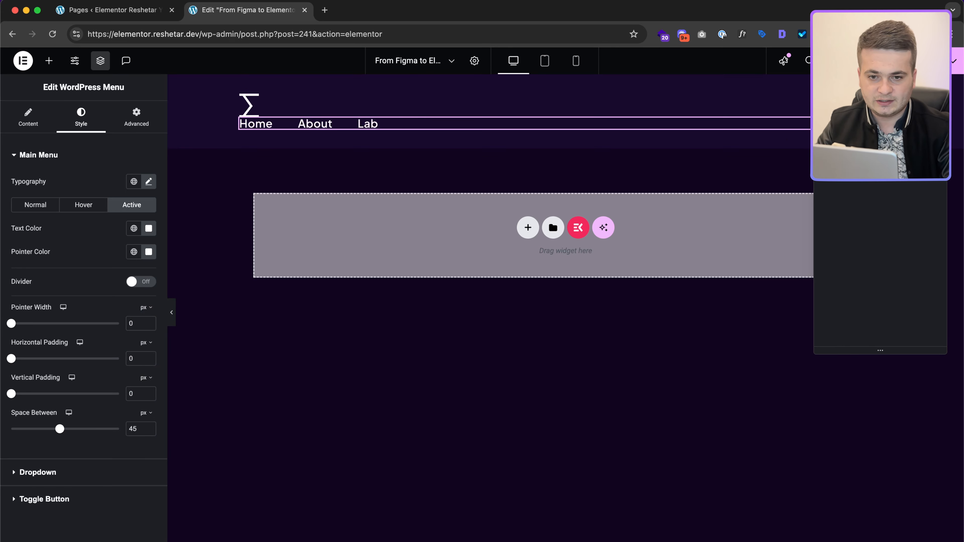
{"action": "left_click", "coordinate": [491, 135]}
{"action": "key", "text": "ctrl+Right"}
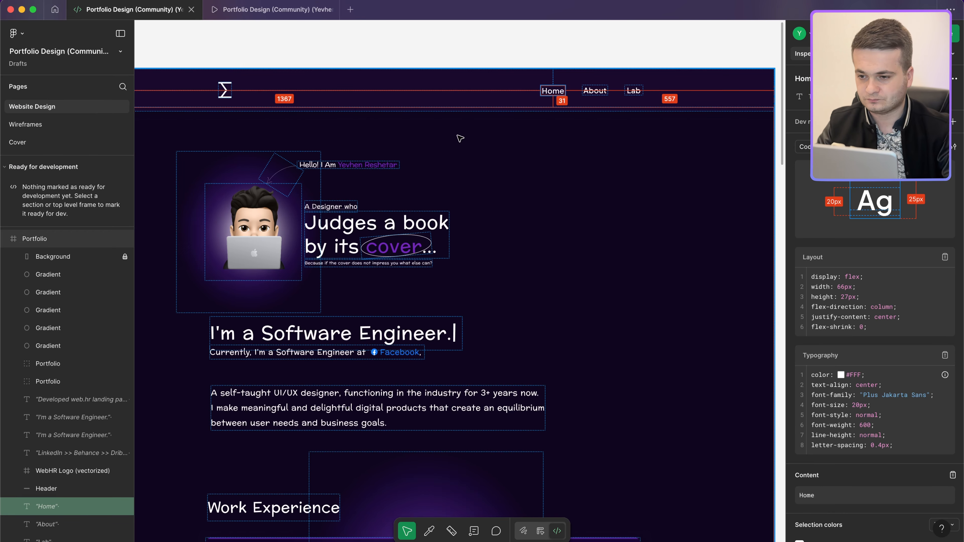
Step: Give the header container Row direction, Space Between justification and Center alignment
{"action": "key", "text": "ctrl+Left"}
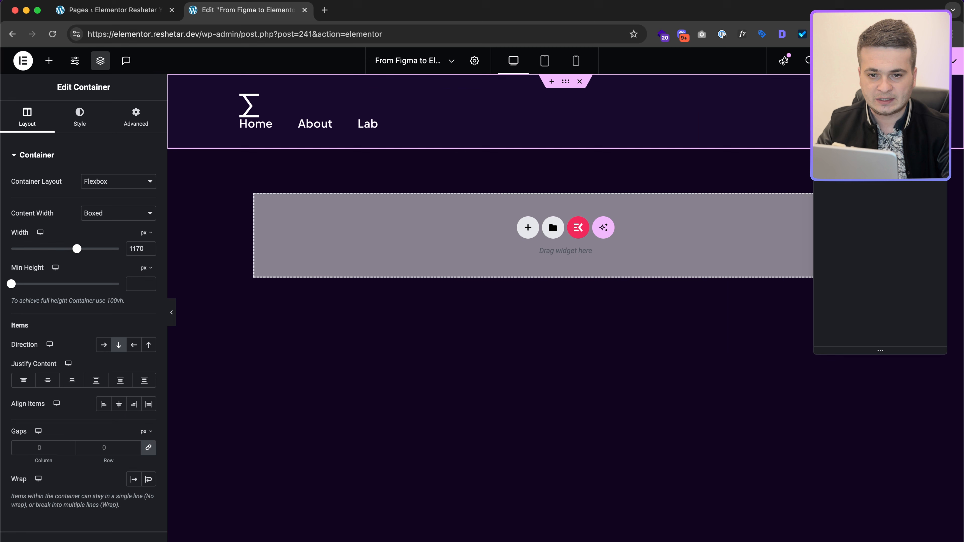
{"action": "left_click", "coordinate": [109, 348]}
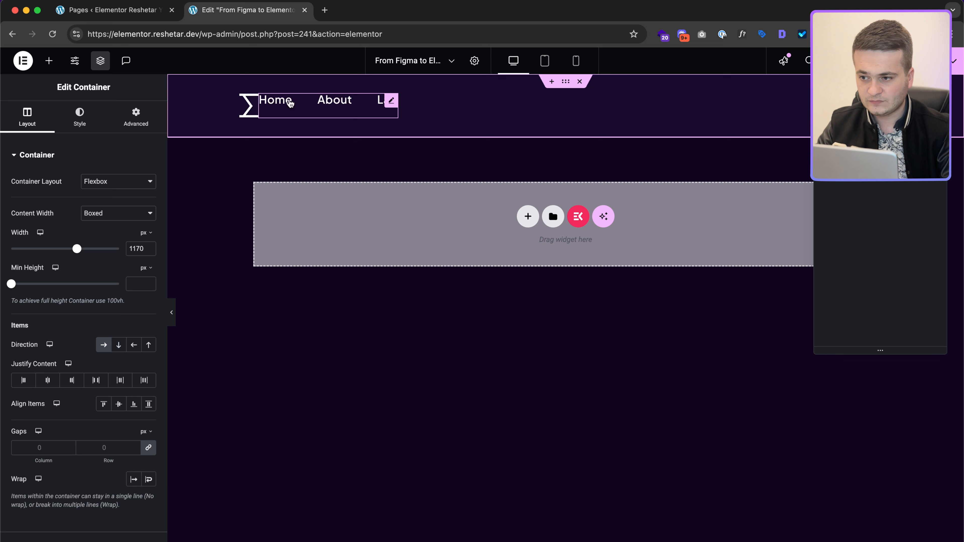
{"action": "left_click", "coordinate": [96, 382]}
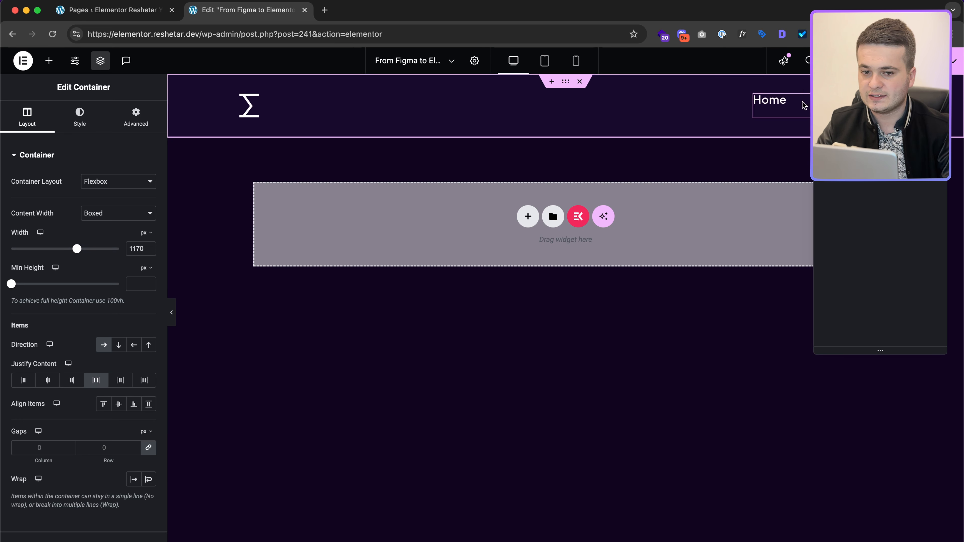
{"action": "left_click", "coordinate": [119, 405]}
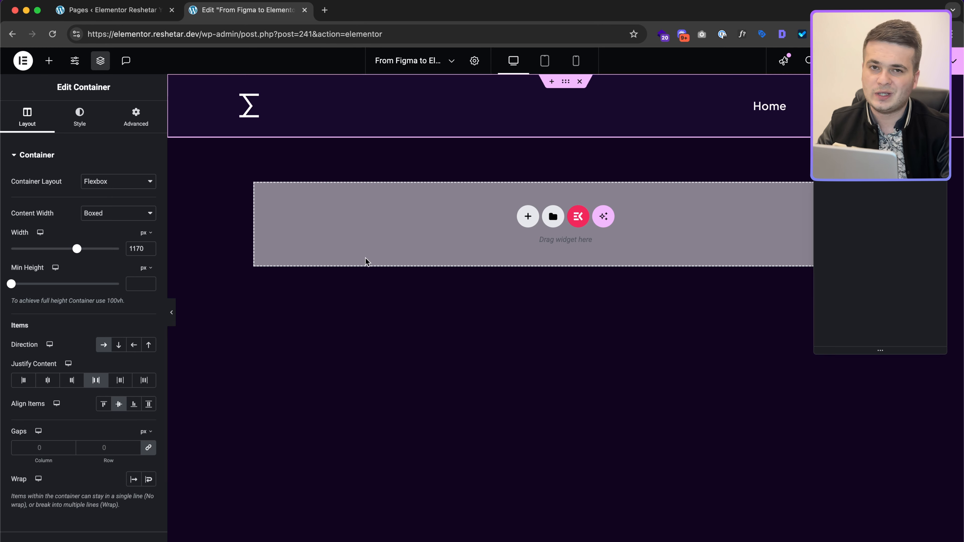
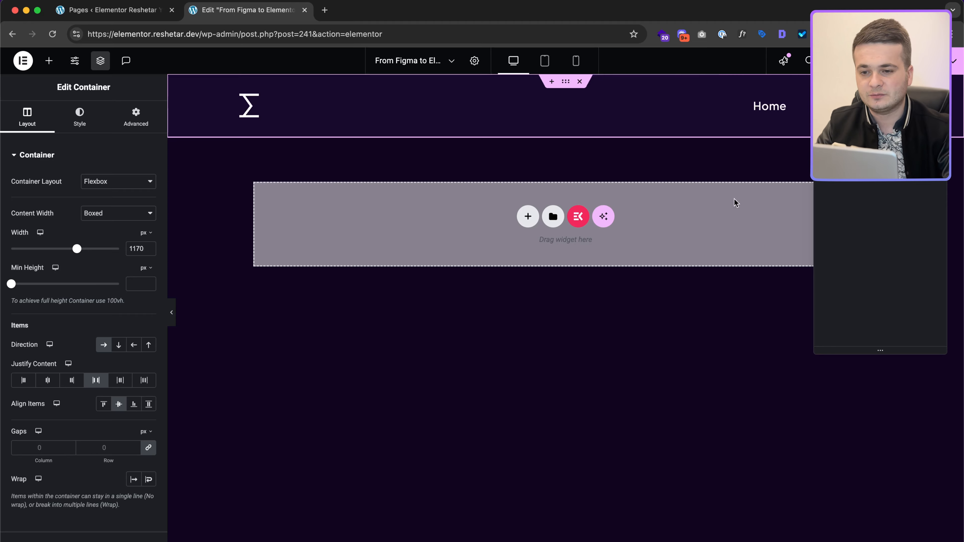
Step: Save the page and open its preview in a new tab
{"action": "key", "text": "ctrl+Right"}
{"action": "key", "text": "ctrl+Left"}
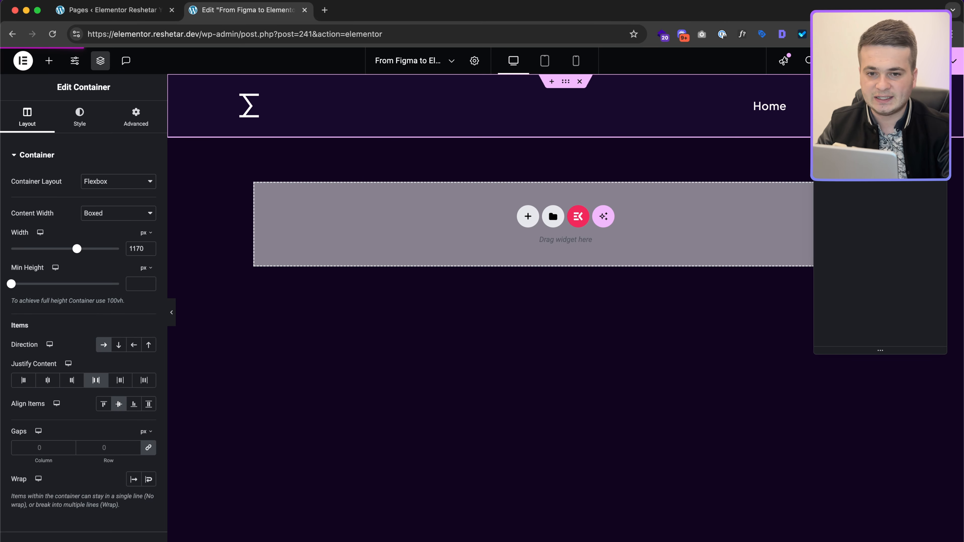
{"action": "left_click", "coordinate": [860, 61]}
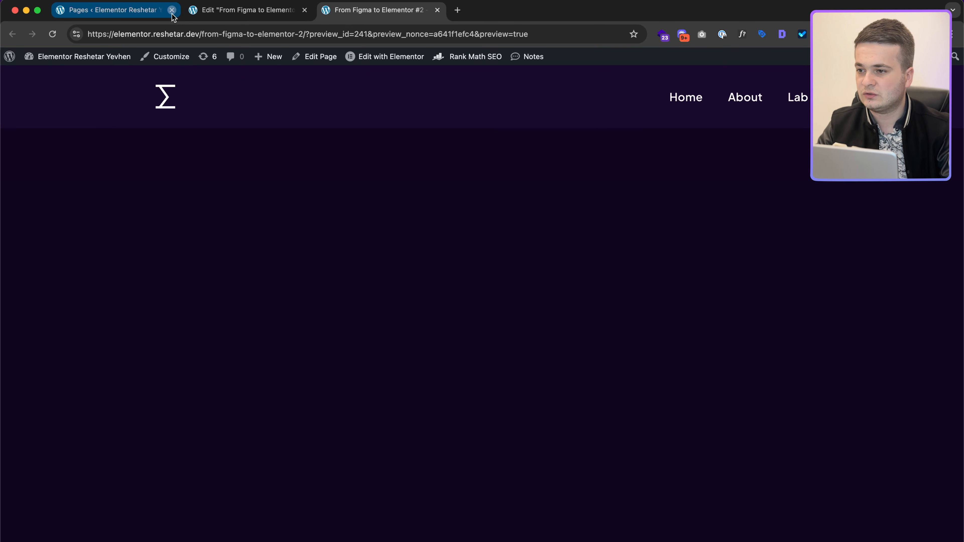
Step: Close the old Pages tab and select the header logo image in the editor
{"action": "left_click", "coordinate": [171, 11]}
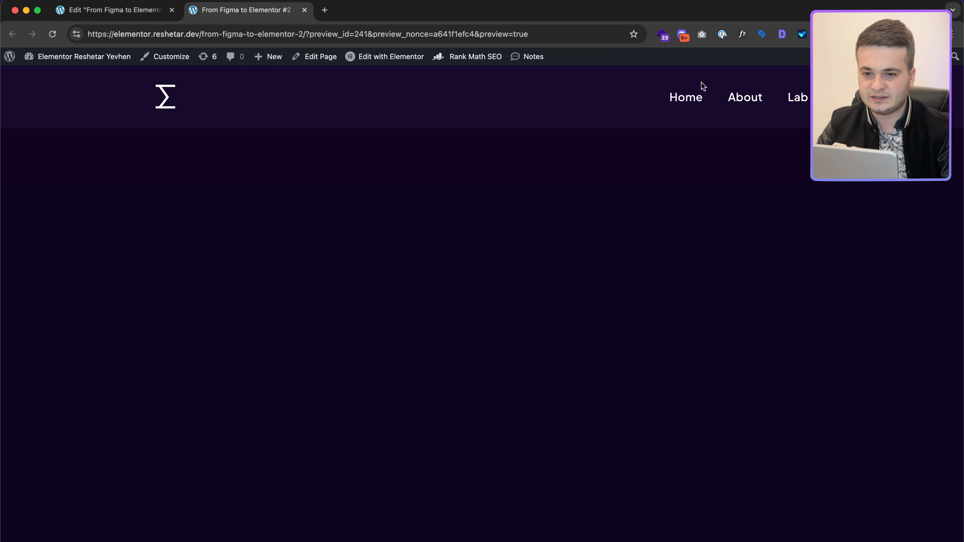
{"action": "left_click", "coordinate": [137, 11]}
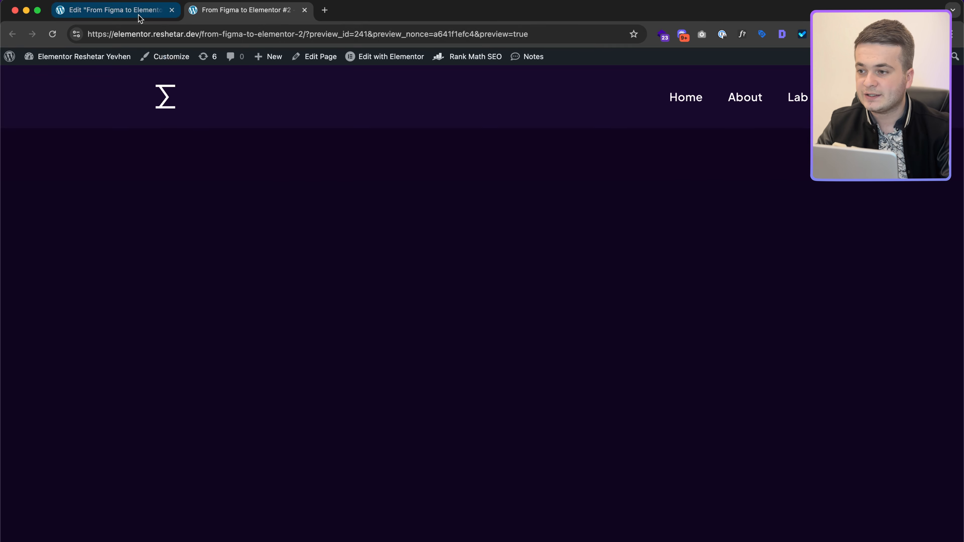
{"action": "left_click", "coordinate": [255, 100]}
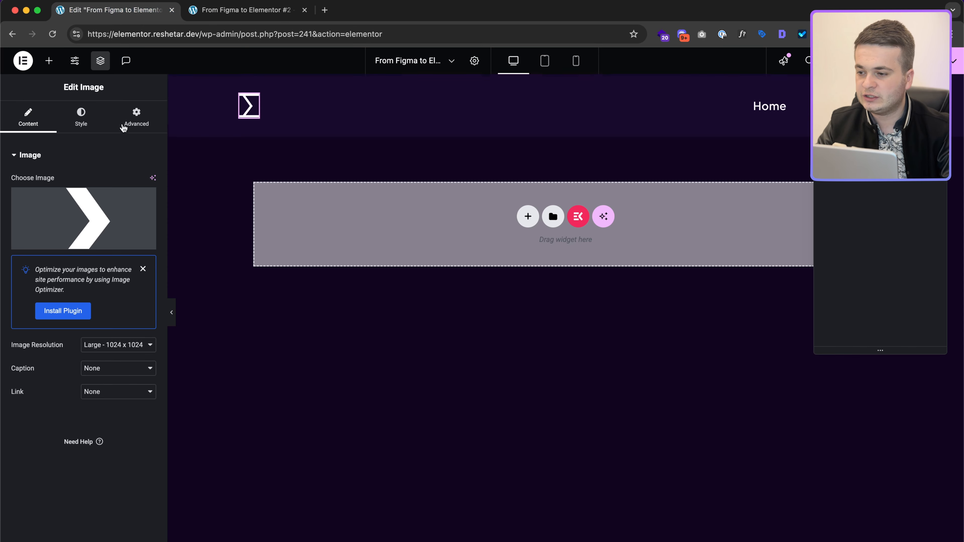
Step: Make the header logo a custom link using the Site URL dynamic tag
{"action": "left_click", "coordinate": [98, 391]}
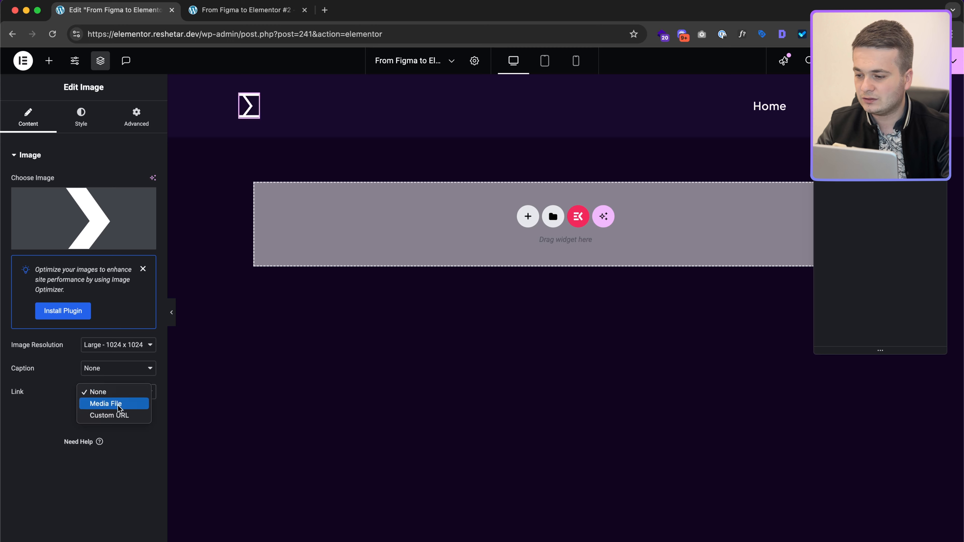
{"action": "left_click", "coordinate": [125, 414]}
{"action": "left_click", "coordinate": [149, 417]}
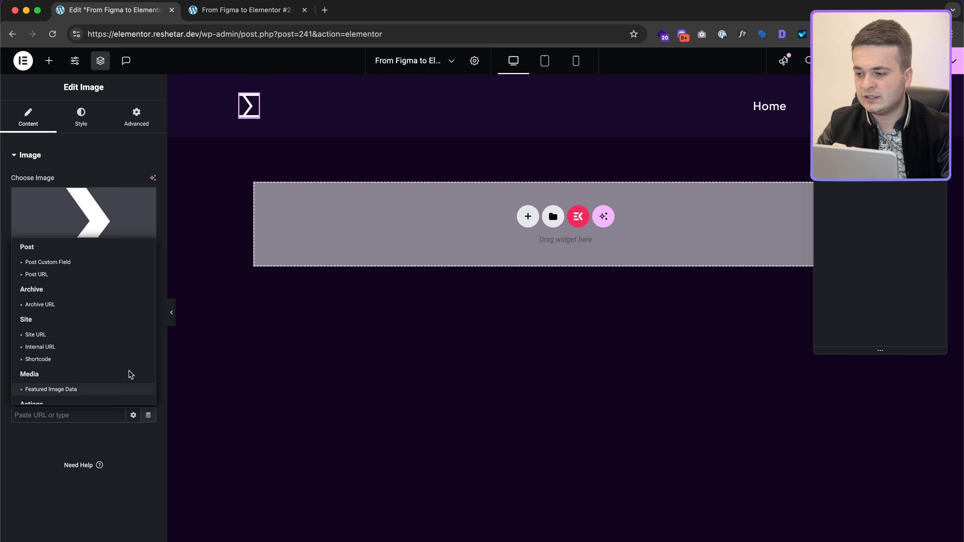
{"action": "left_click", "coordinate": [58, 334]}
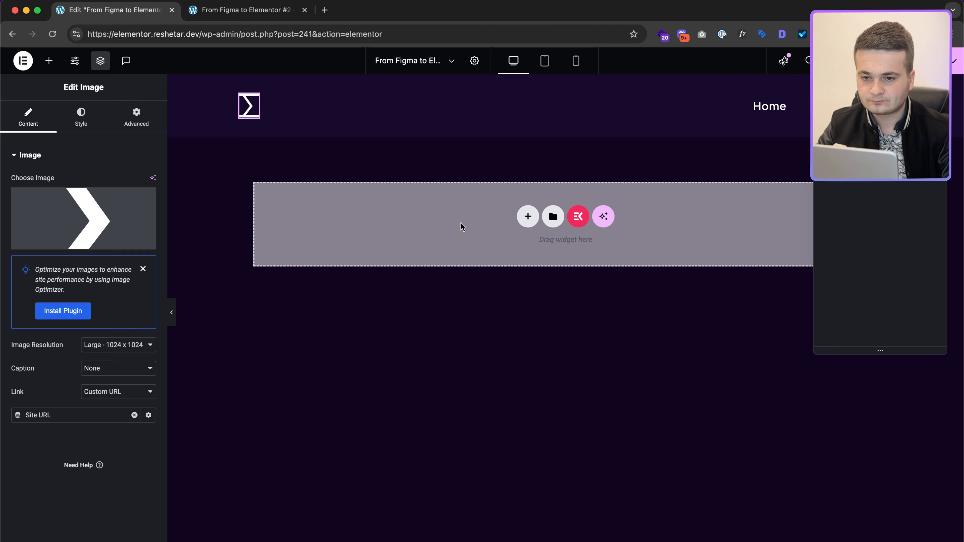
{"action": "key", "text": "ctrl+Right"}
{"action": "scroll", "coordinate": [461, 223], "scroll_direction": "down", "scroll_amount": 3}
{"action": "scroll", "coordinate": [460, 223], "scroll_direction": "left", "scroll_amount": 2}
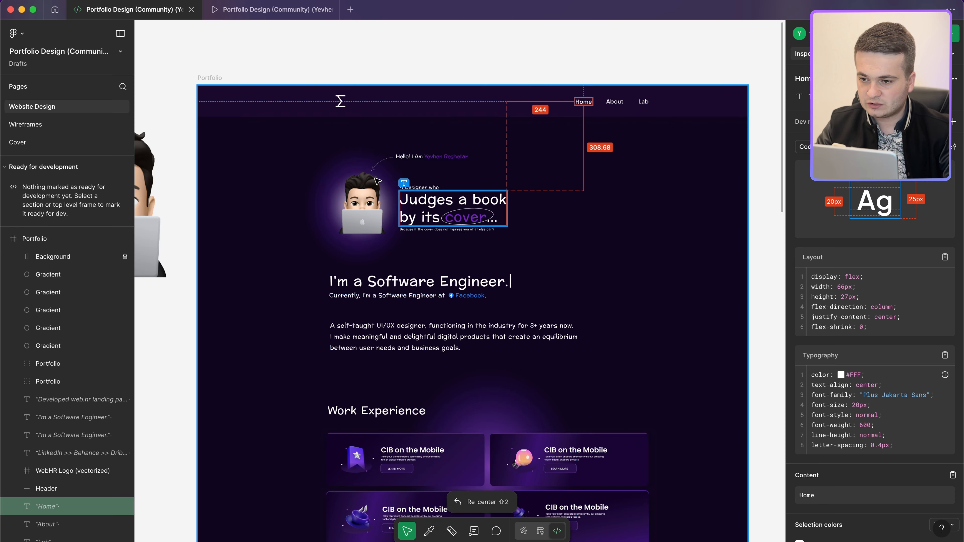
Step: Check the Figma greeting text's 133 px gap below the header
{"action": "left_click", "coordinate": [410, 156]}
{"action": "scroll", "coordinate": [418, 118], "scroll_direction": "up", "scroll_amount": 5}
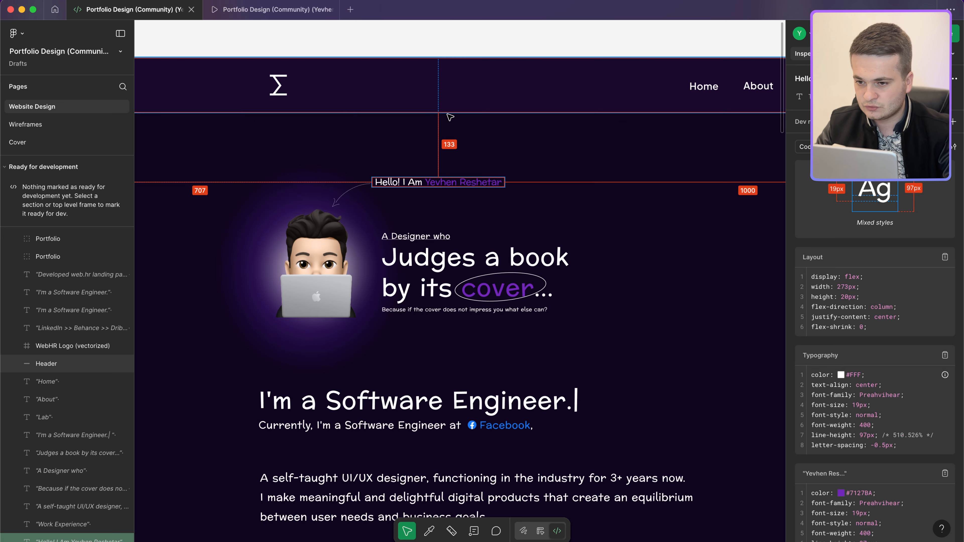
{"action": "key", "text": "ctrl+Left"}
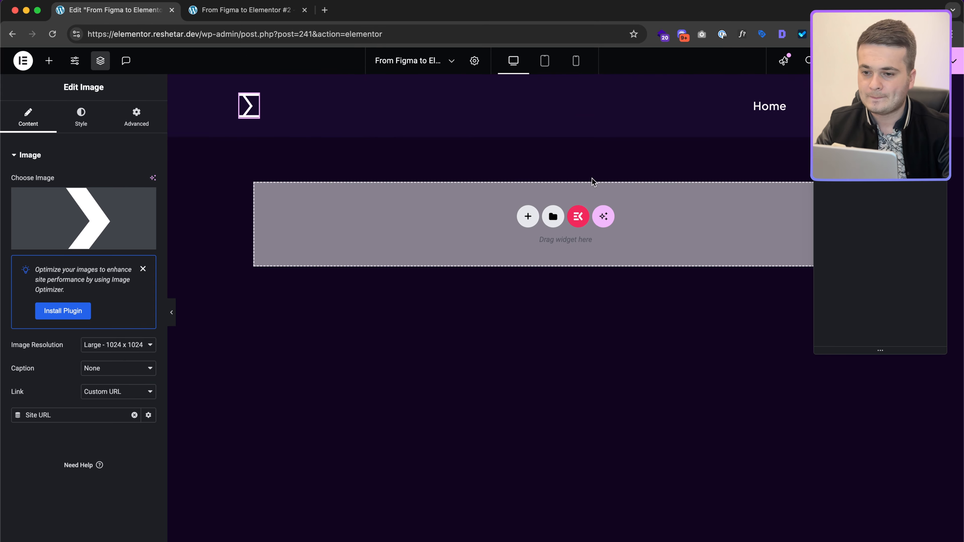
{"action": "left_click", "coordinate": [526, 216]}
Step: Add a single flexbox container with padding 130 top, 20 sides and 0 bottom
{"action": "left_click", "coordinate": [509, 233]}
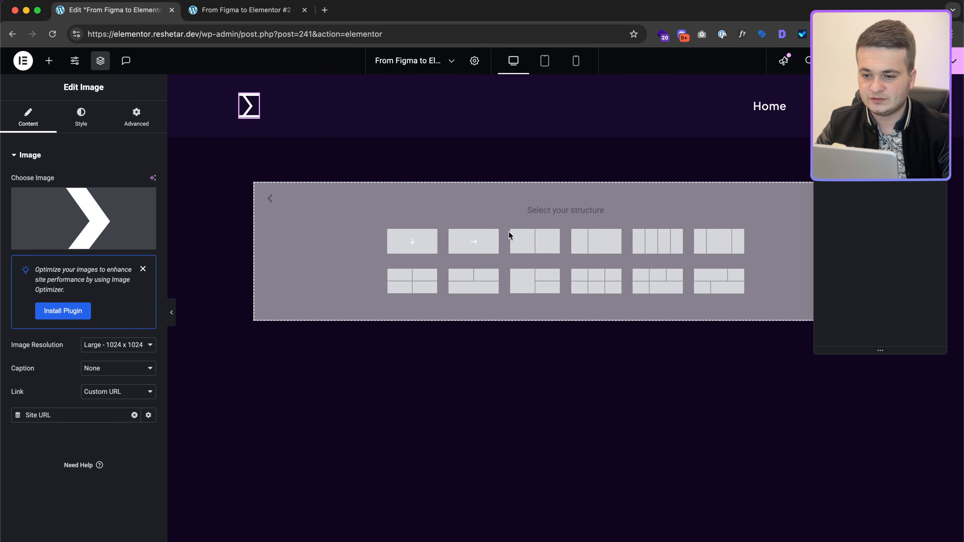
{"action": "left_click", "coordinate": [431, 238]}
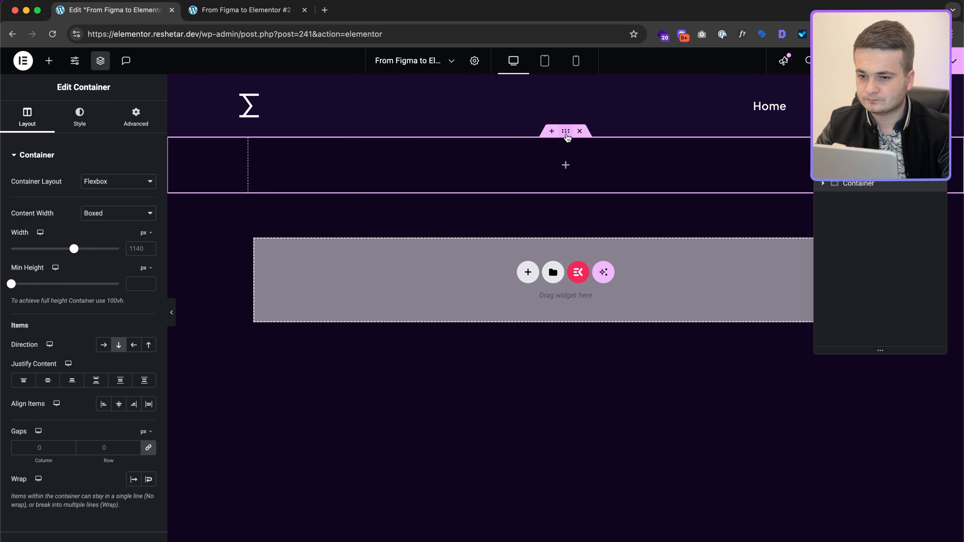
{"action": "left_click", "coordinate": [136, 115]}
{"action": "left_click", "coordinate": [124, 237]}
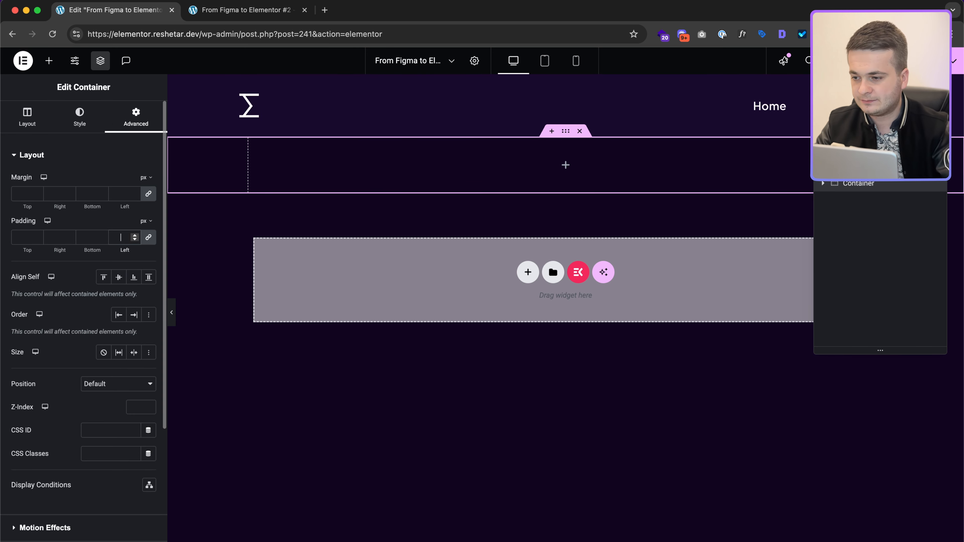
{"action": "type", "text": "20"}
{"action": "double_click", "coordinate": [89, 237]}
{"action": "key", "text": "BackSpace"}
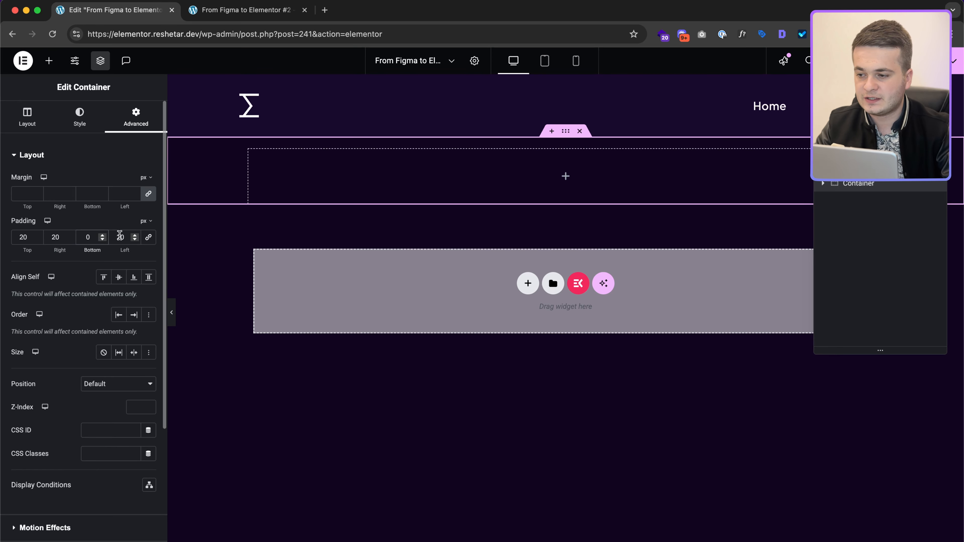
{"action": "double_click", "coordinate": [23, 237]}
{"action": "type", "text": "130"}
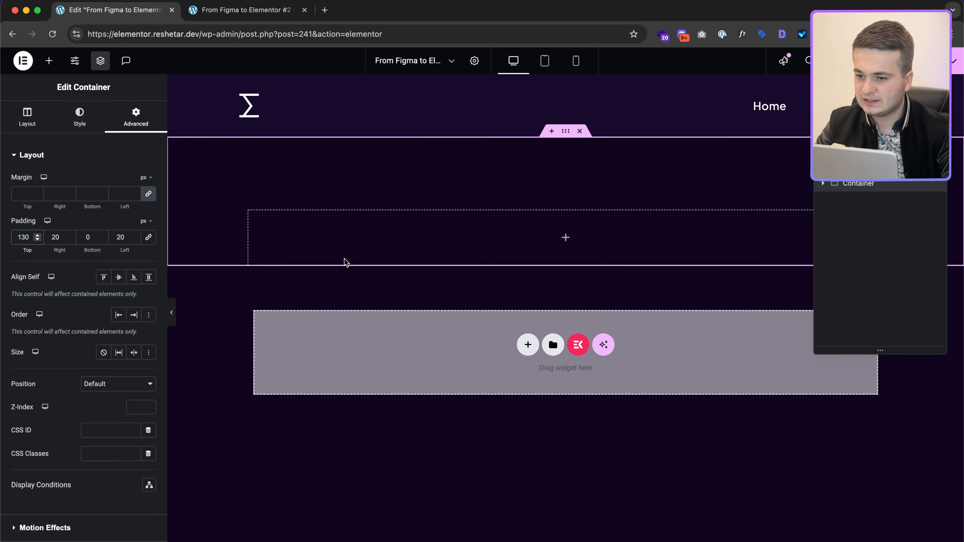
{"action": "key", "text": "ctrl+Right"}
{"action": "scroll", "coordinate": [479, 331], "scroll_direction": "down", "scroll_amount": 3}
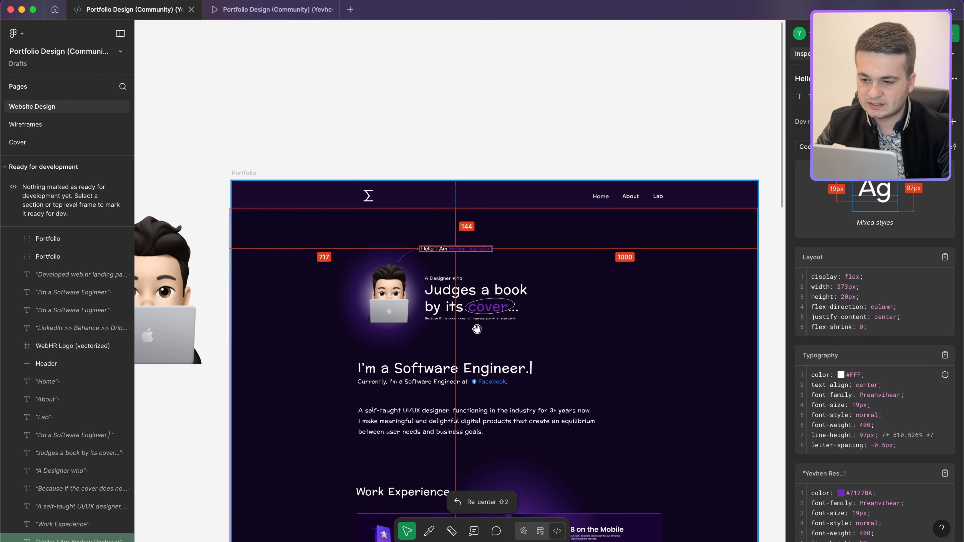
Step: Inspect the self-taught designer paragraph and the 'I'm a Software Engineer.' heading in Figma
{"action": "scroll", "coordinate": [478, 328], "scroll_direction": "down", "scroll_amount": 5}
{"action": "left_click", "coordinate": [474, 189]}
{"action": "scroll", "coordinate": [472, 280], "scroll_direction": "up", "scroll_amount": 3}
{"action": "left_click", "coordinate": [469, 280]}
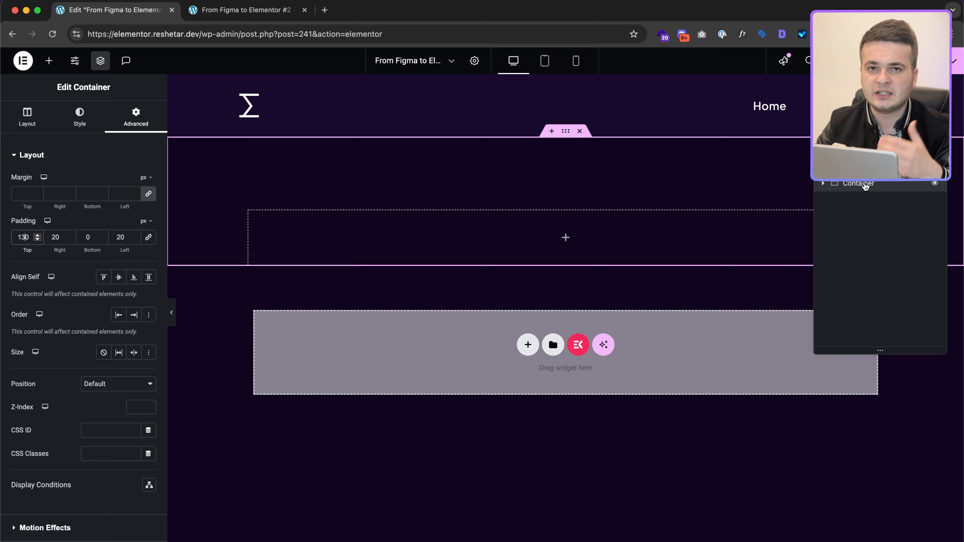
{"action": "key", "text": "ctrl+Right"}
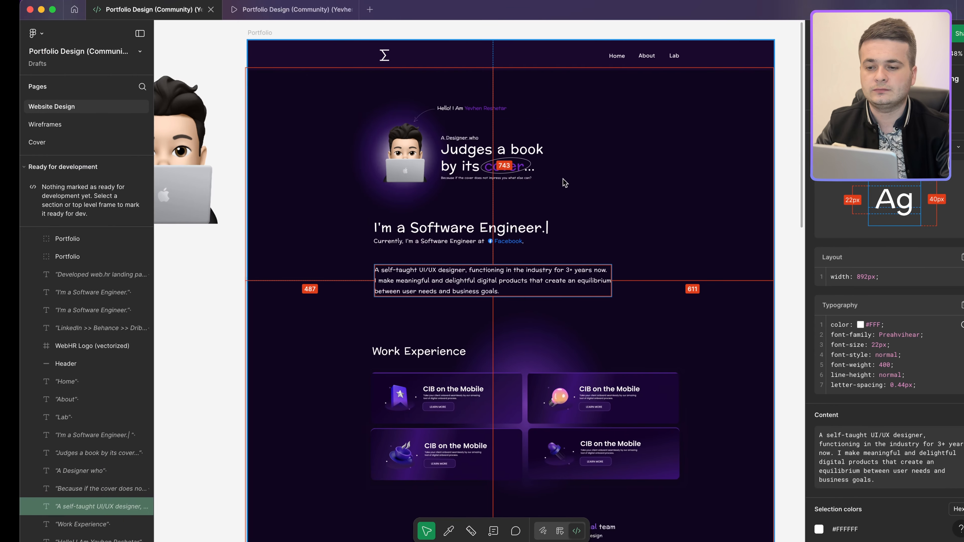
{"action": "scroll", "coordinate": [438, 296], "scroll_direction": "down", "scroll_amount": 5}
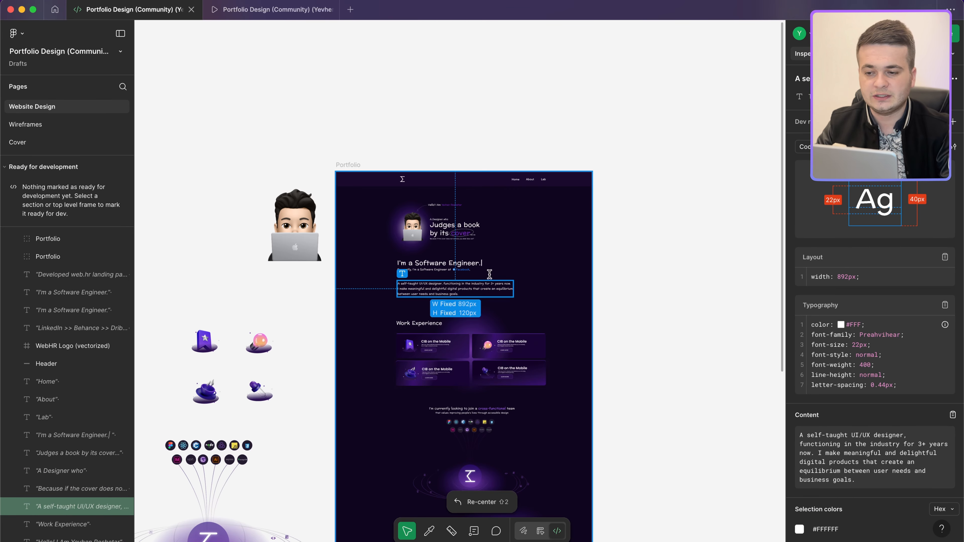
{"action": "scroll", "coordinate": [457, 296], "scroll_direction": "down", "scroll_amount": 5}
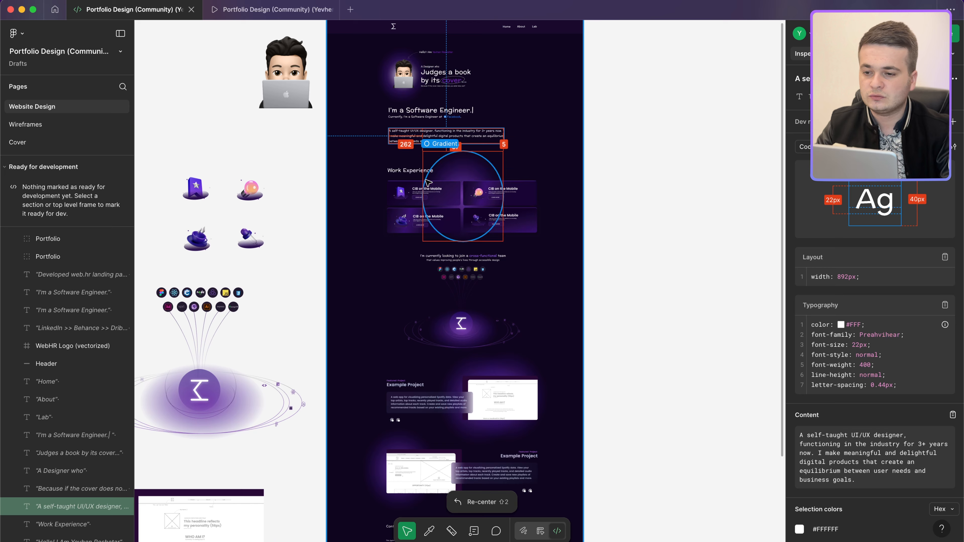
{"action": "scroll", "coordinate": [456, 296], "scroll_direction": "down", "scroll_amount": 10}
{"action": "scroll", "coordinate": [508, 180], "scroll_direction": "up", "scroll_amount": 15}
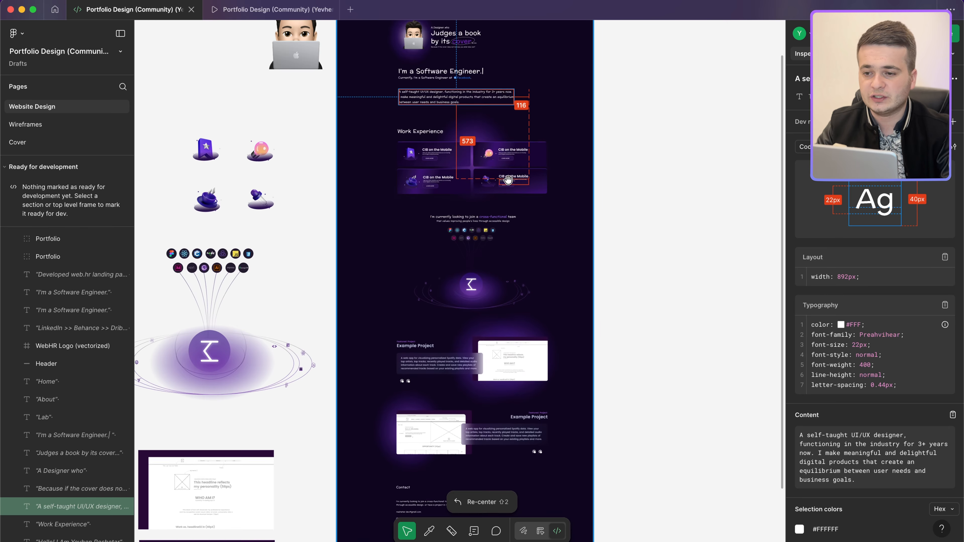
{"action": "scroll", "coordinate": [423, 246], "scroll_direction": "up", "scroll_amount": 5}
{"action": "scroll", "coordinate": [423, 246], "scroll_direction": "up", "scroll_amount": 2}
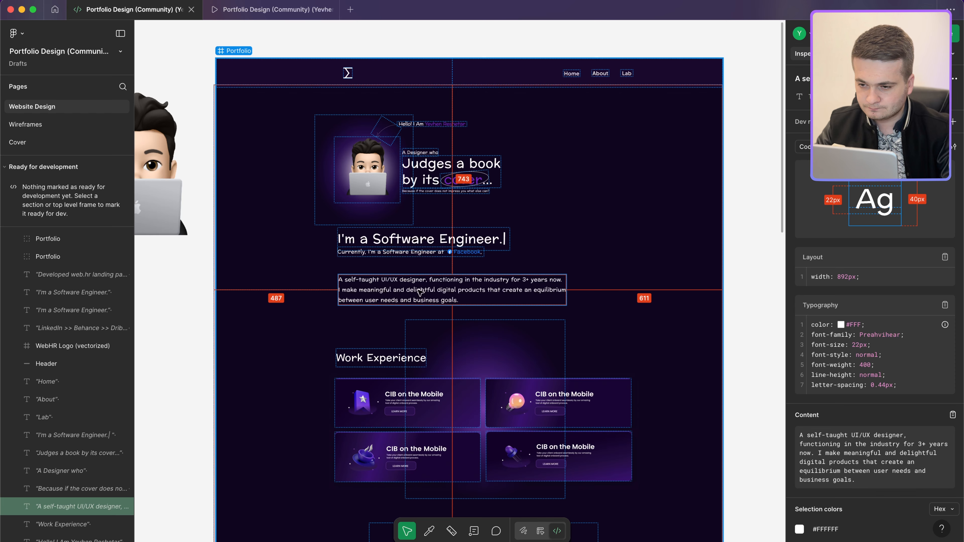
{"action": "left_click", "coordinate": [453, 233]}
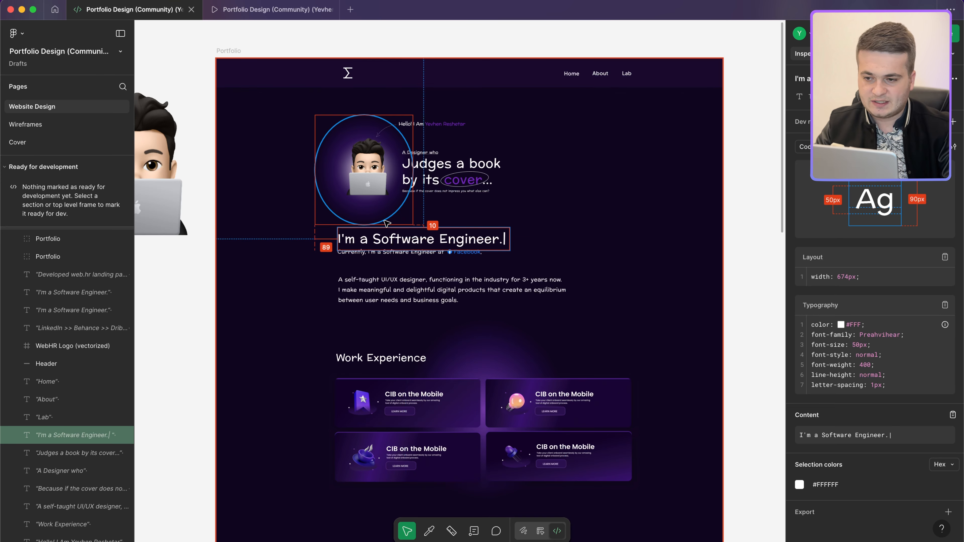
Step: Inspect the avatar ellipse and the 385 × 431 px purple gradient glow behind it
{"action": "key", "text": "ctrl+Left"}
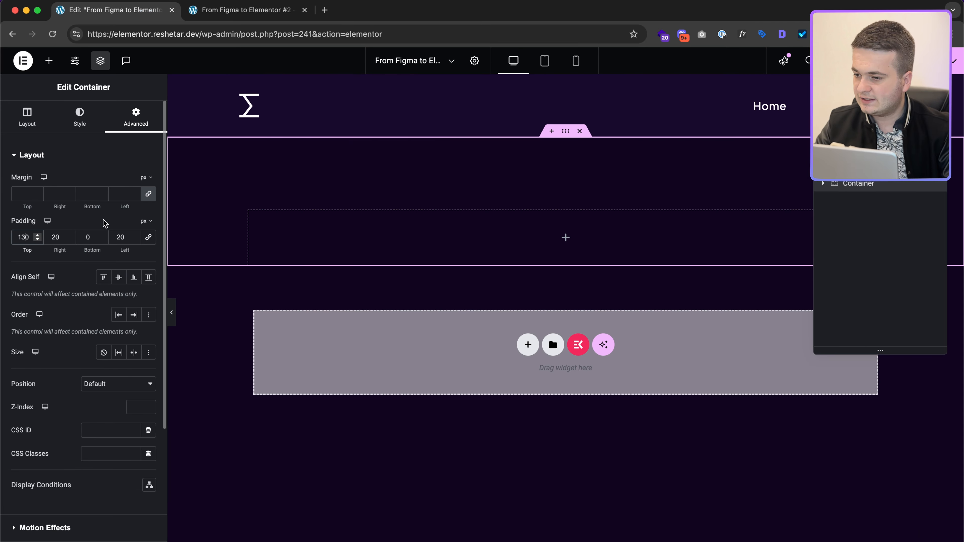
{"action": "key", "text": "ctrl+Right"}
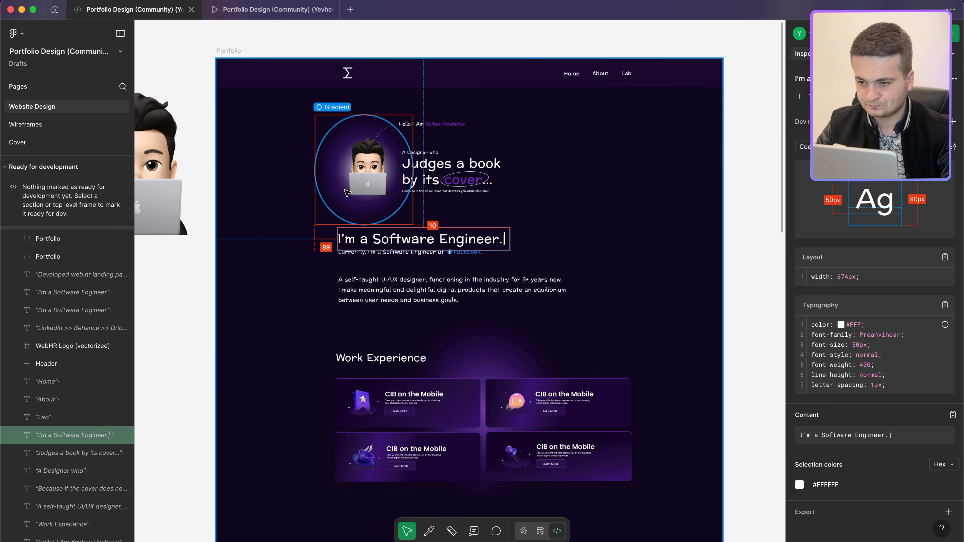
{"action": "left_click", "coordinate": [342, 179]}
{"action": "scroll", "coordinate": [340, 177], "scroll_direction": "up", "scroll_amount": 5}
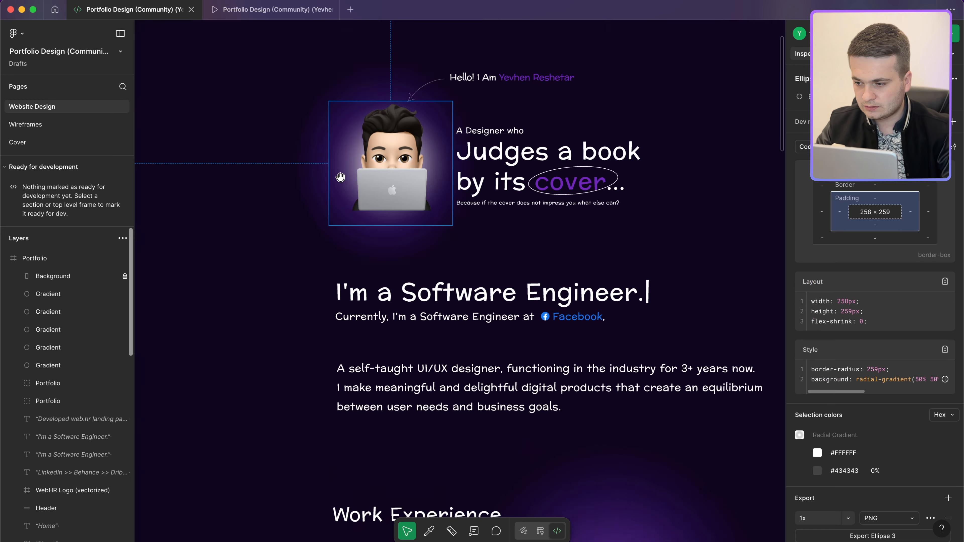
{"action": "scroll", "coordinate": [340, 177], "scroll_direction": "up", "scroll_amount": 1}
{"action": "scroll", "coordinate": [853, 425], "scroll_direction": "down", "scroll_amount": 3}
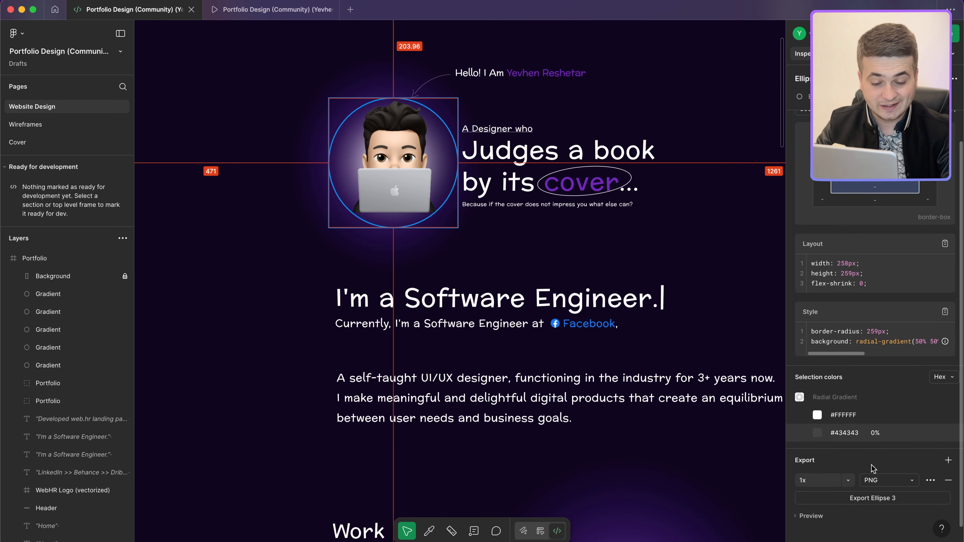
{"action": "left_click", "coordinate": [342, 118]}
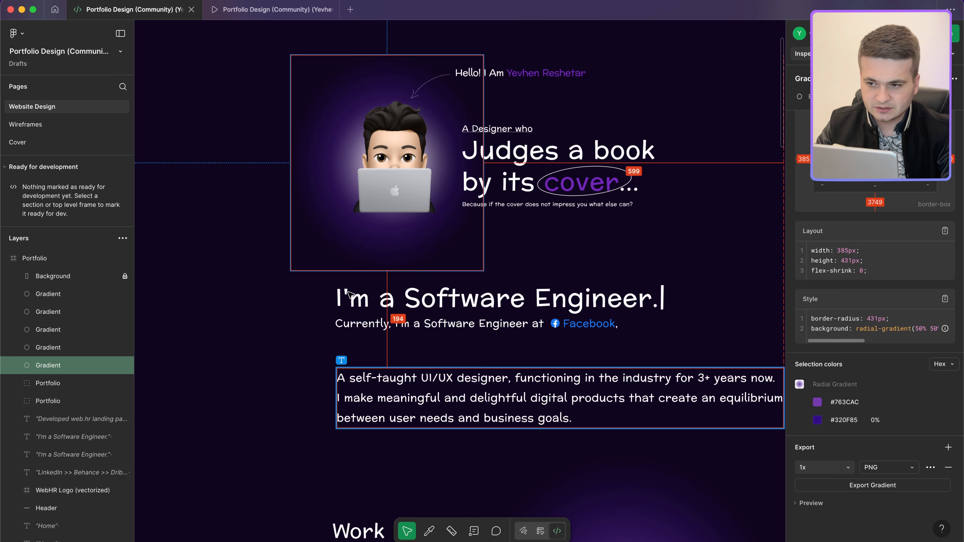
Step: Read the curved arrow's 91.78 × 81.86 size in Figma
{"action": "scroll", "coordinate": [419, 178], "scroll_direction": "up", "scroll_amount": 2}
{"action": "scroll", "coordinate": [419, 179], "scroll_direction": "right", "scroll_amount": 2}
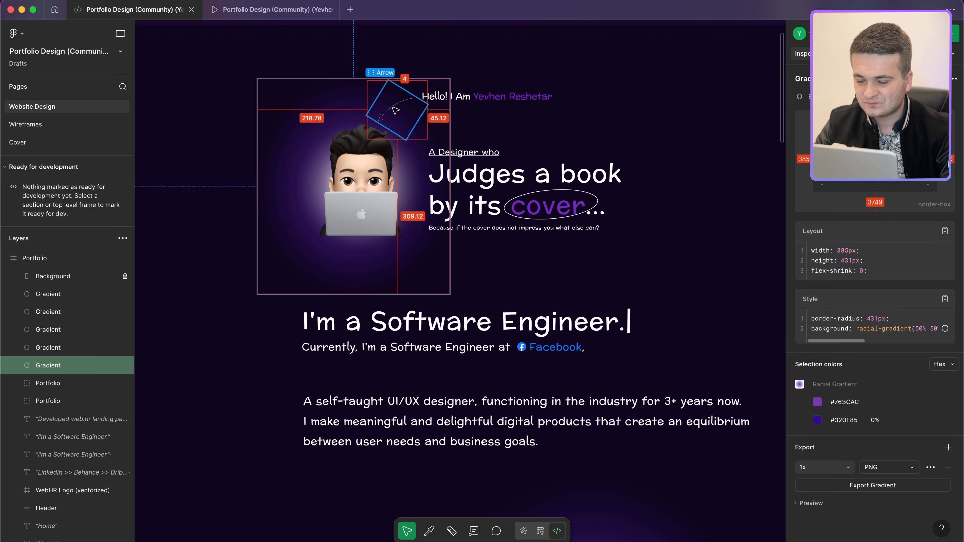
{"action": "left_click", "coordinate": [392, 110]}
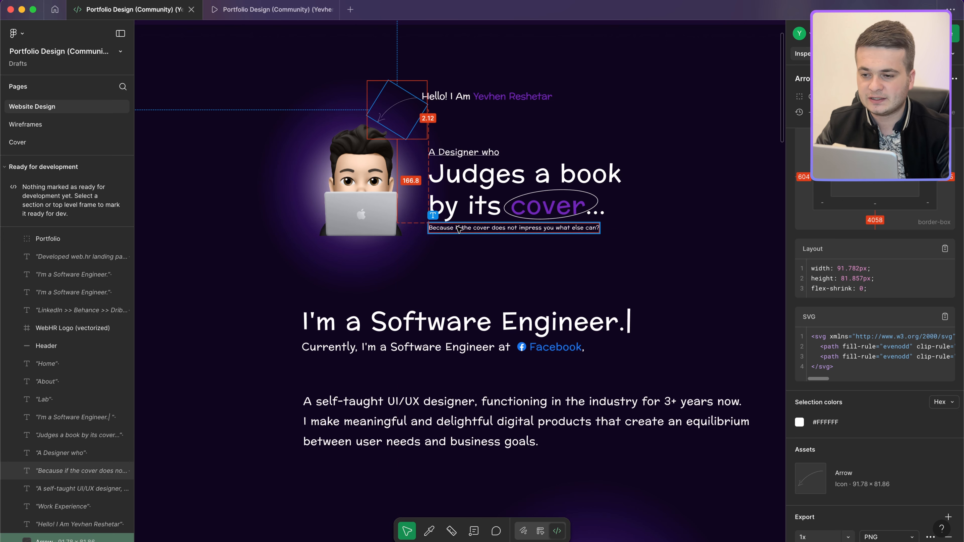
{"action": "key", "text": "ctrl+Left"}
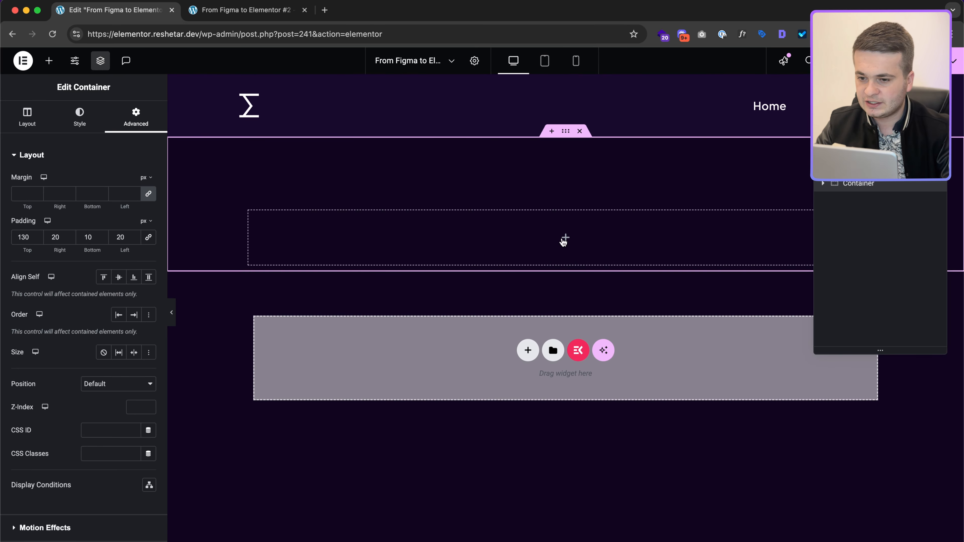
Step: Nest two duplicate containers in the hero section and lay them out in a Row
{"action": "left_click", "coordinate": [563, 239]}
{"action": "left_click_drag", "start_coordinate": [56, 198], "coordinate": [447, 232]}
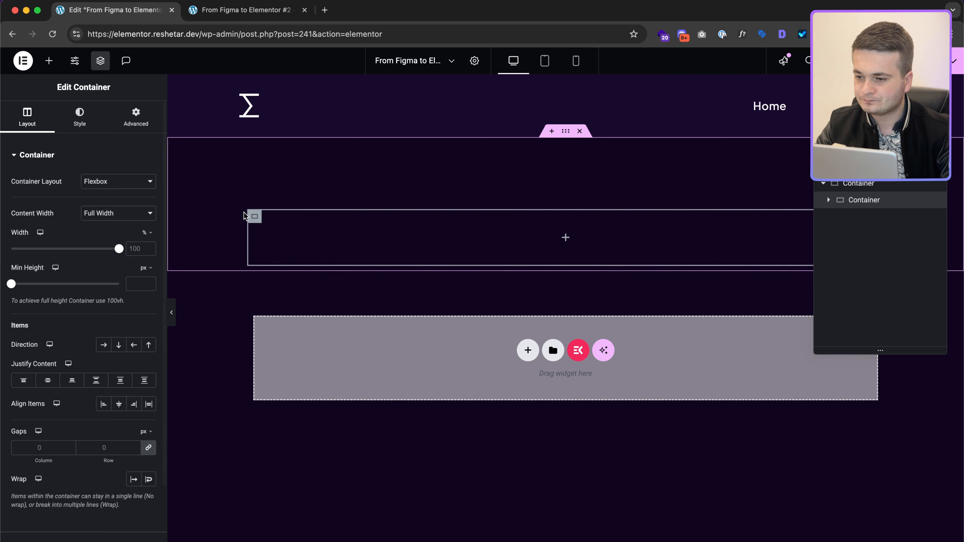
{"action": "right_click", "coordinate": [900, 205]}
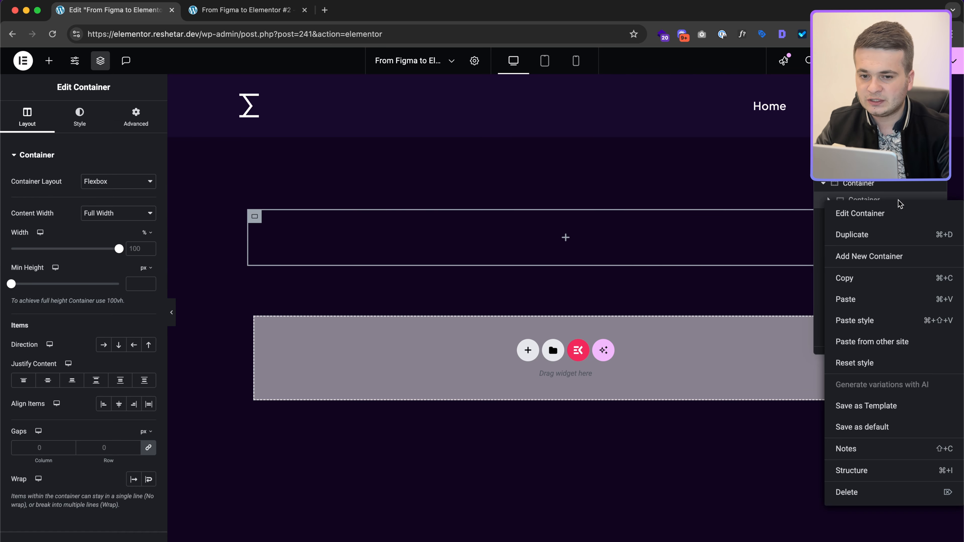
{"action": "left_click", "coordinate": [896, 238]}
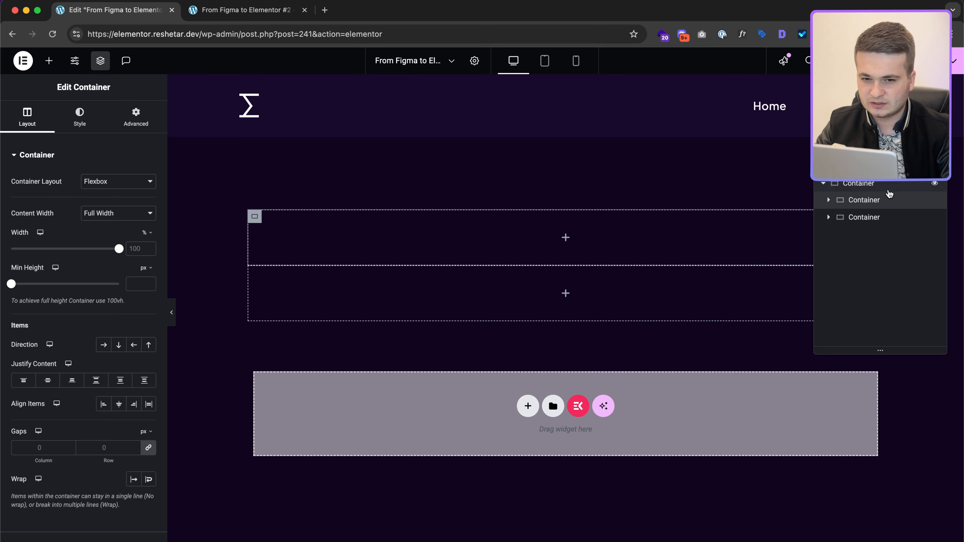
{"action": "left_click", "coordinate": [586, 167]}
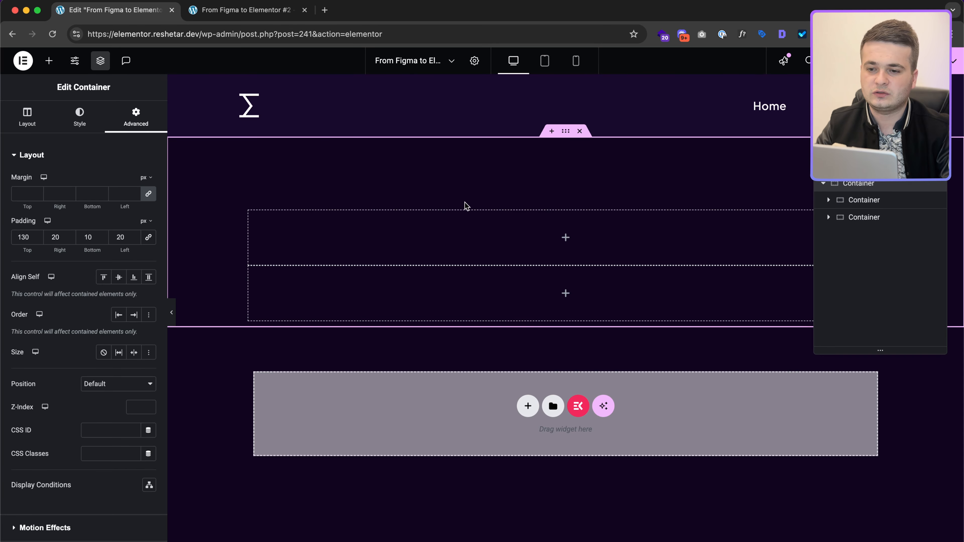
{"action": "key", "text": "ctrl+Right"}
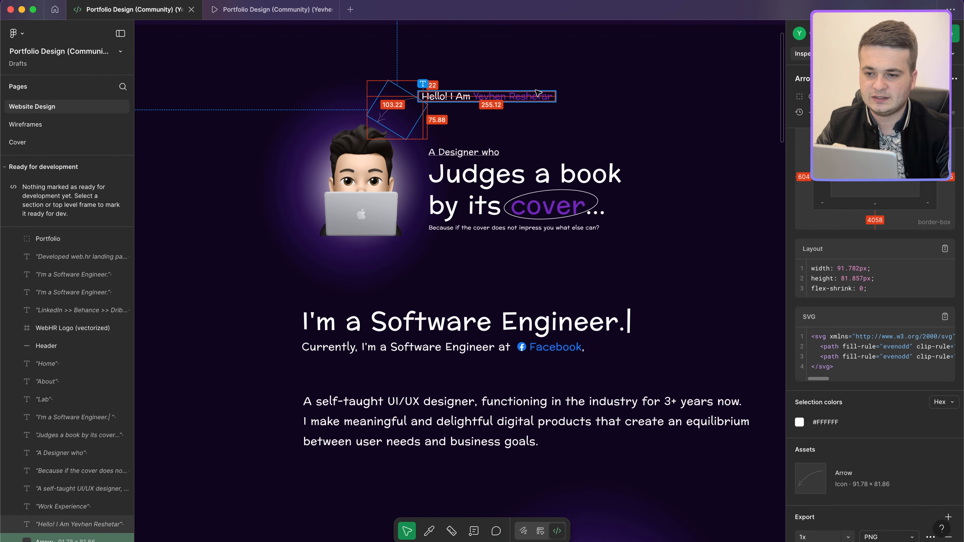
{"action": "key", "text": "ctrl+Left"}
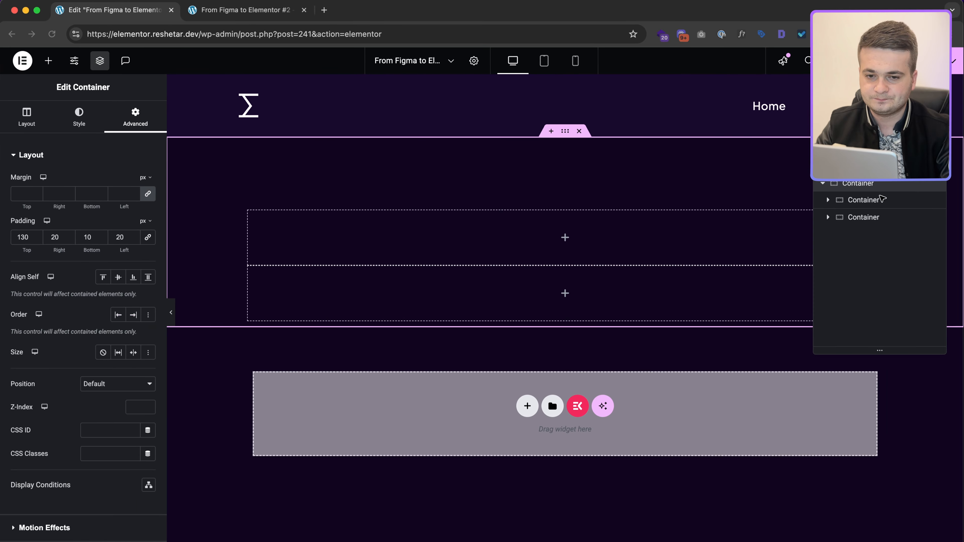
{"action": "left_click", "coordinate": [30, 121]}
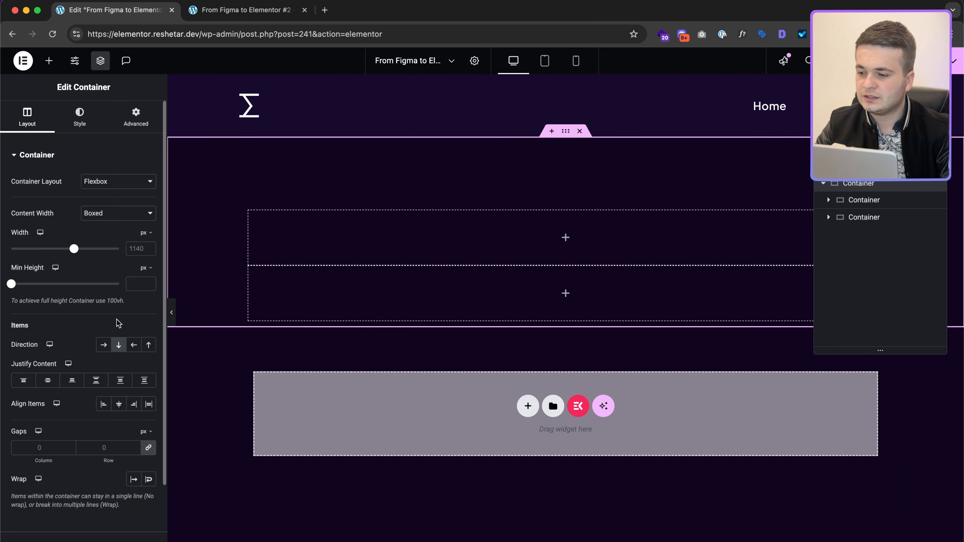
{"action": "left_click", "coordinate": [104, 345]}
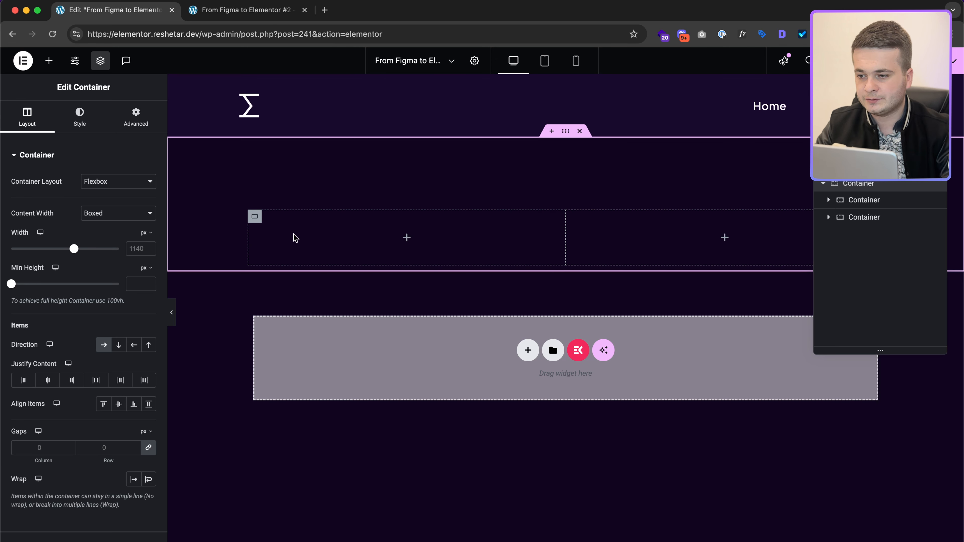
Step: Add an Image widget to the left container and upload Me.png into it
{"action": "left_click", "coordinate": [260, 220]}
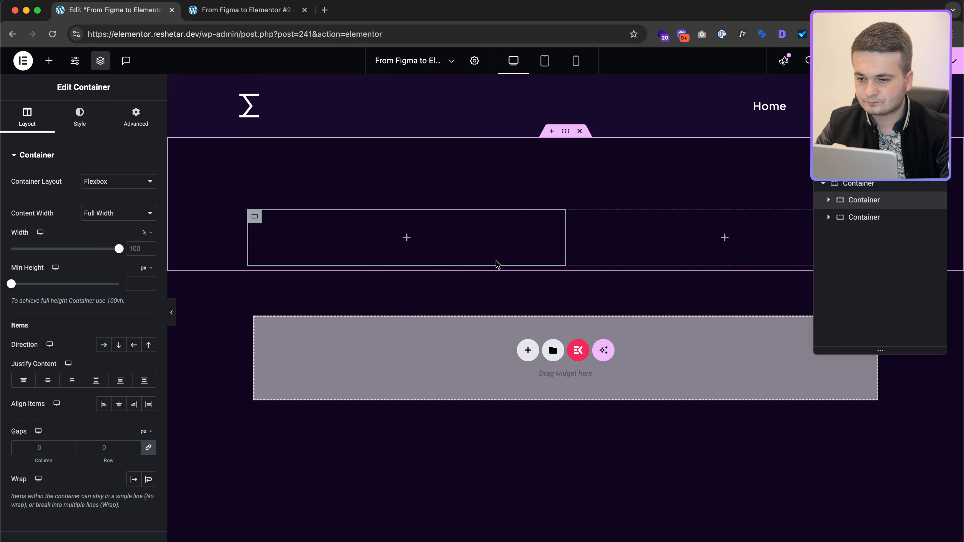
{"action": "left_click", "coordinate": [406, 238]}
{"action": "left_click_drag", "start_coordinate": [122, 291], "coordinate": [414, 261]}
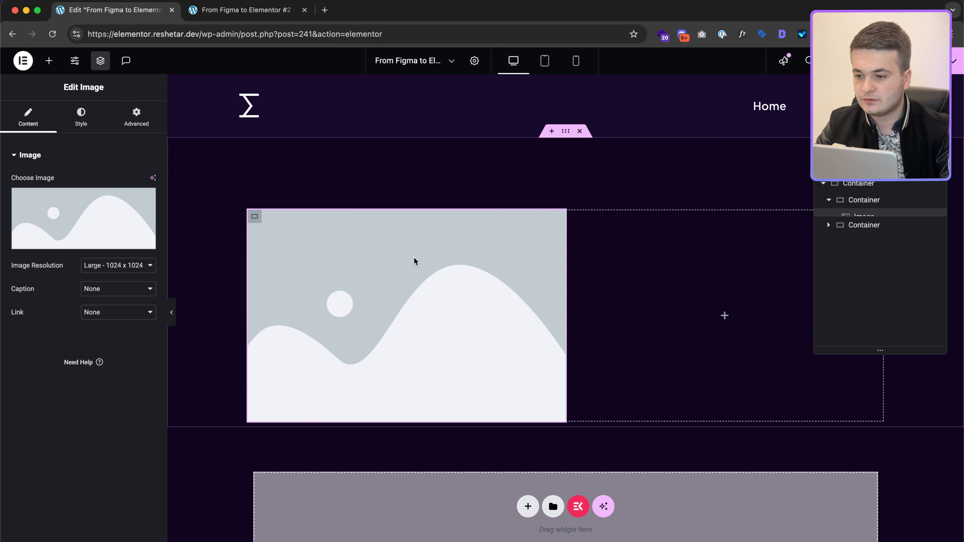
{"action": "left_click", "coordinate": [119, 223]}
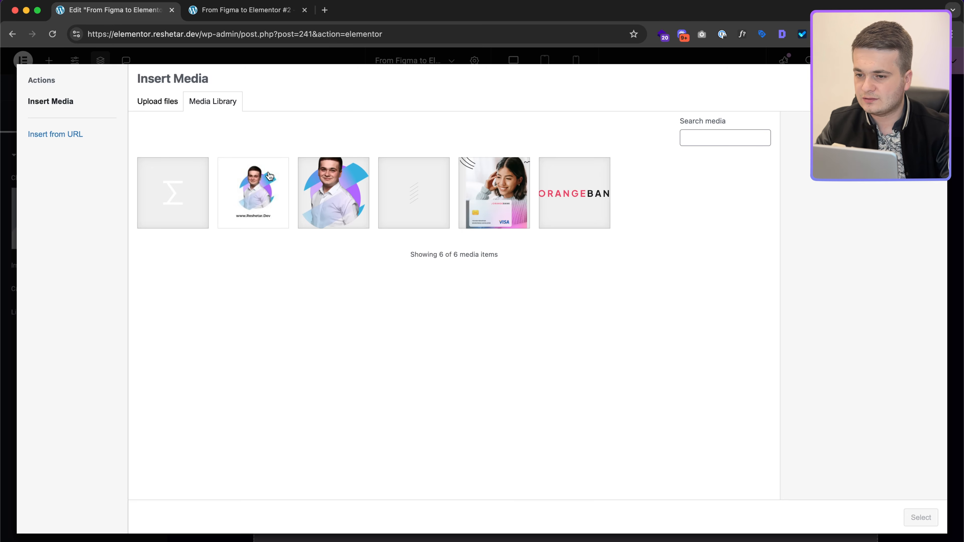
{"action": "left_click", "coordinate": [134, 110]}
{"action": "left_click", "coordinate": [537, 295]}
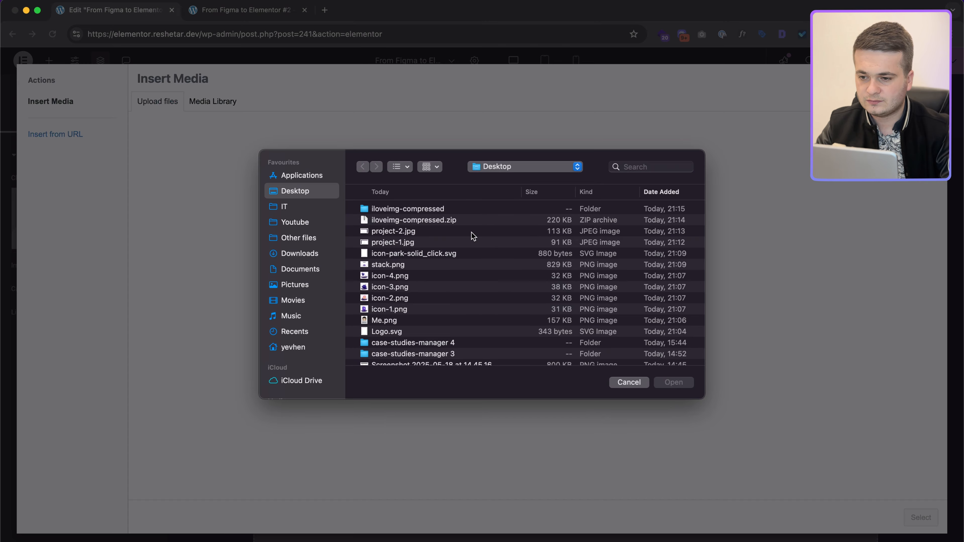
{"action": "double_click", "coordinate": [455, 211]}
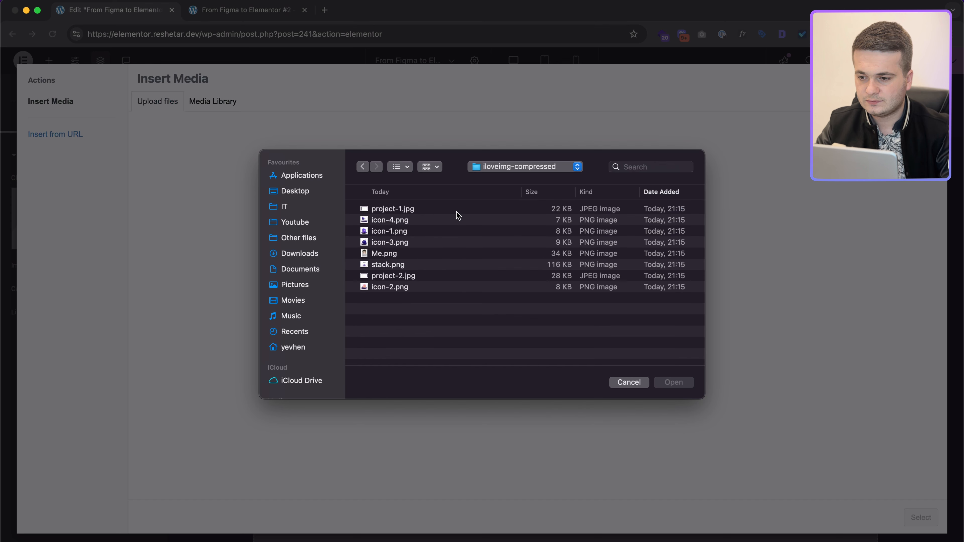
{"action": "left_click", "coordinate": [399, 250]}
{"action": "left_click", "coordinate": [683, 382]}
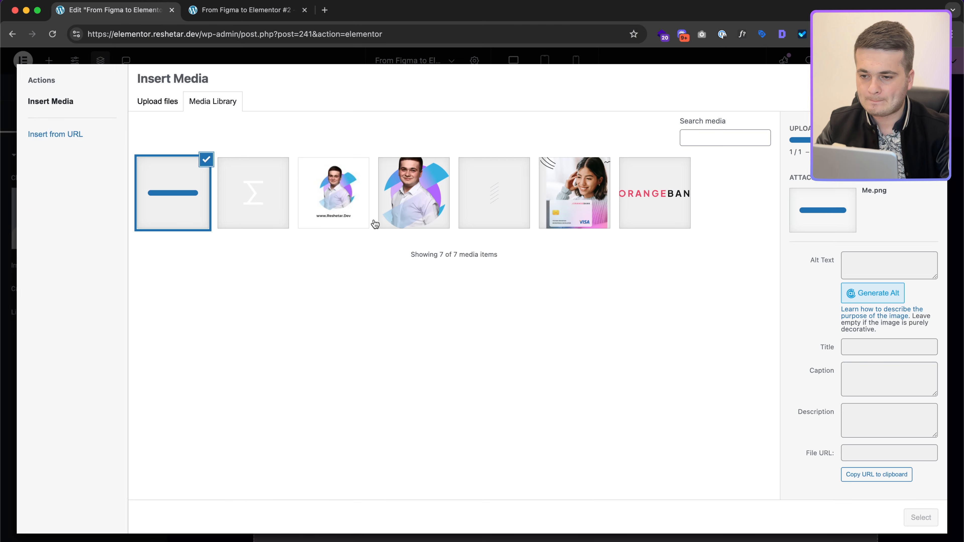
{"action": "left_click", "coordinate": [917, 518]}
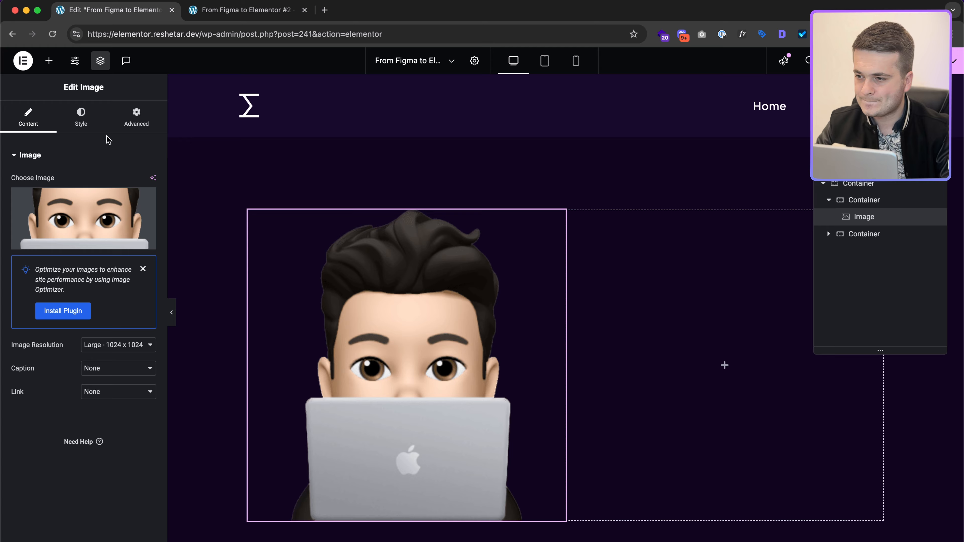
Step: Use full image resolution and set the avatar width to 165 px
{"action": "left_click", "coordinate": [133, 345]}
{"action": "left_click", "coordinate": [59, 343]}
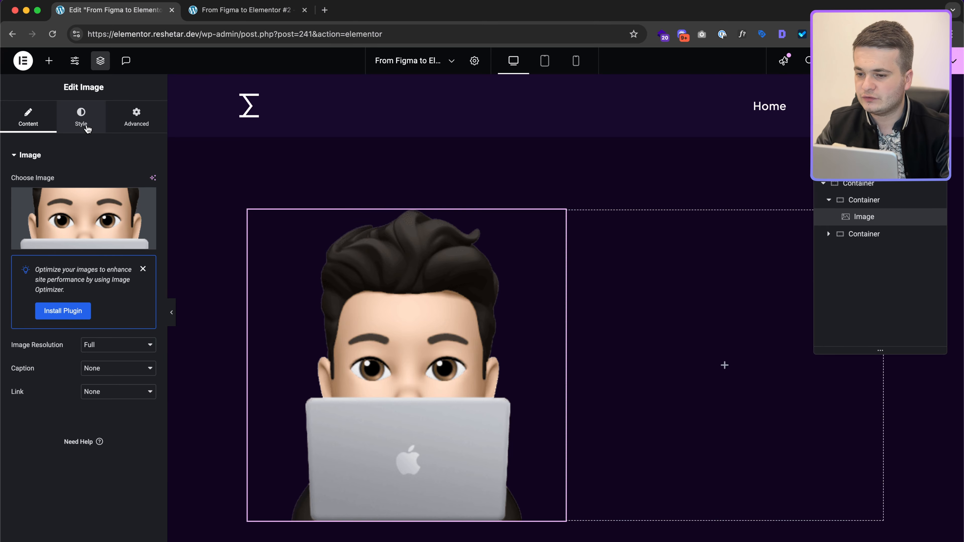
{"action": "left_click", "coordinate": [81, 118]}
{"action": "key", "text": "super+Tab"}
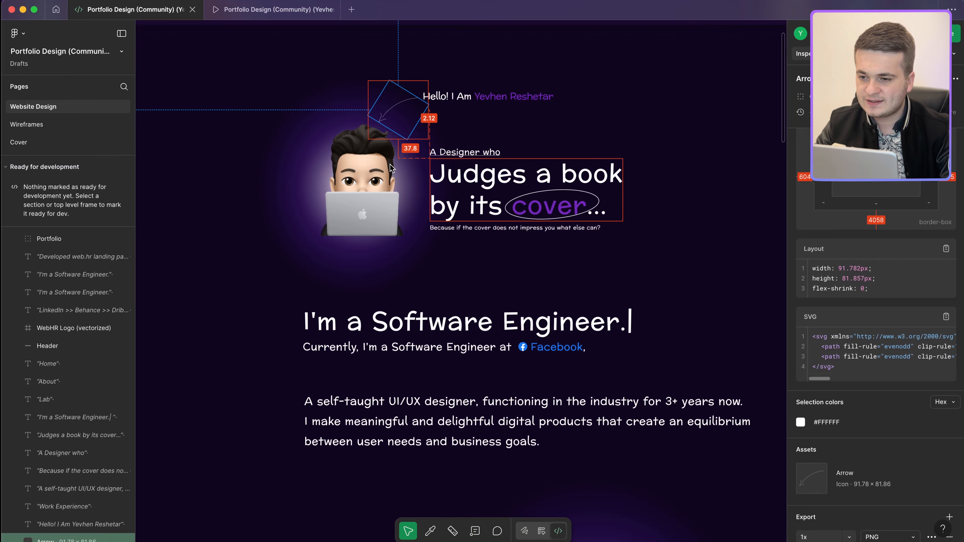
{"action": "left_click", "coordinate": [390, 169]}
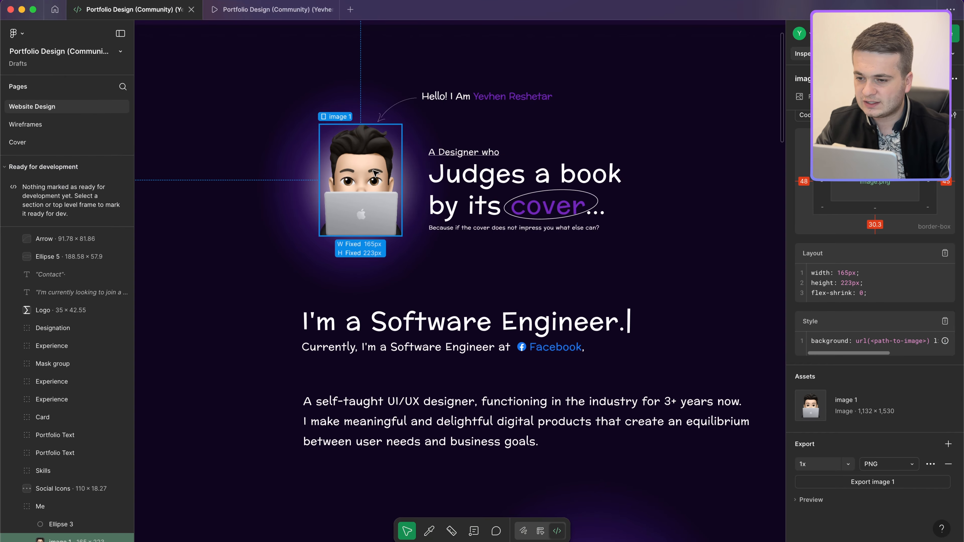
{"action": "key", "text": "super+Tab"}
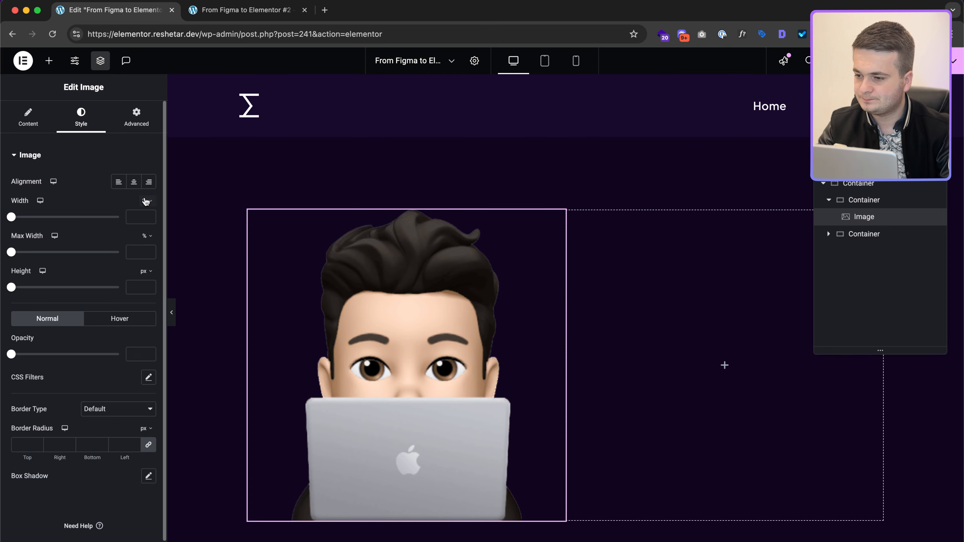
{"action": "type", "text": "165"}
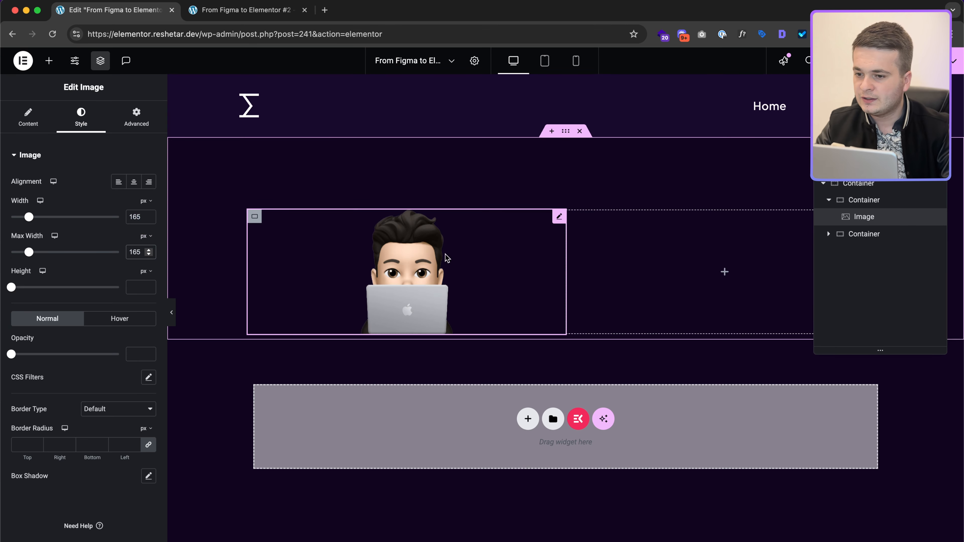
{"action": "left_click", "coordinate": [902, 204]}
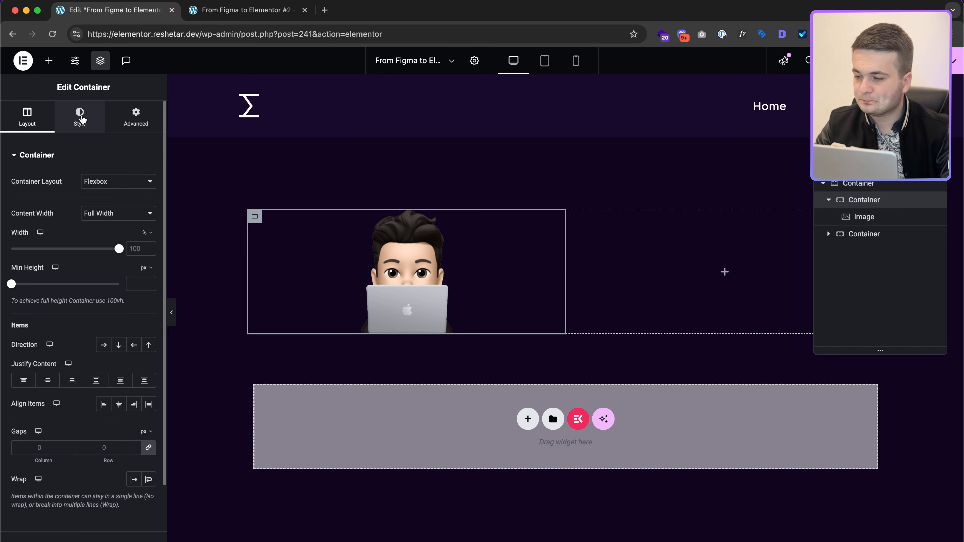
Step: Expand the container's Custom CSS and copy the Figma circle's background gradient code
{"action": "left_click", "coordinate": [129, 121]}
{"action": "scroll", "coordinate": [87, 397], "scroll_direction": "down", "scroll_amount": 5}
{"action": "left_click", "coordinate": [85, 472]}
{"action": "key", "text": "ctrl+Right"}
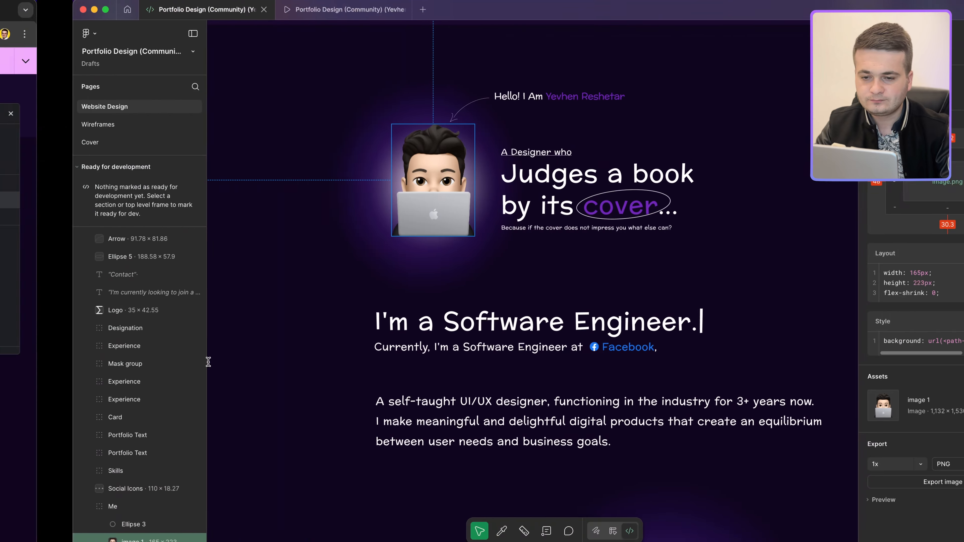
{"action": "left_click", "coordinate": [313, 216]}
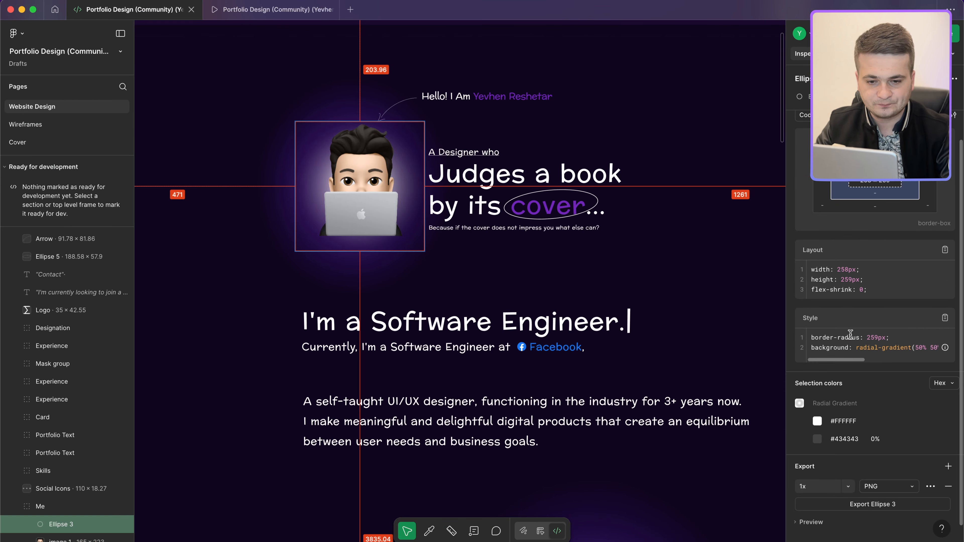
{"action": "triple_click", "coordinate": [851, 347]}
{"action": "scroll", "coordinate": [851, 350], "scroll_direction": "left", "scroll_amount": 6}
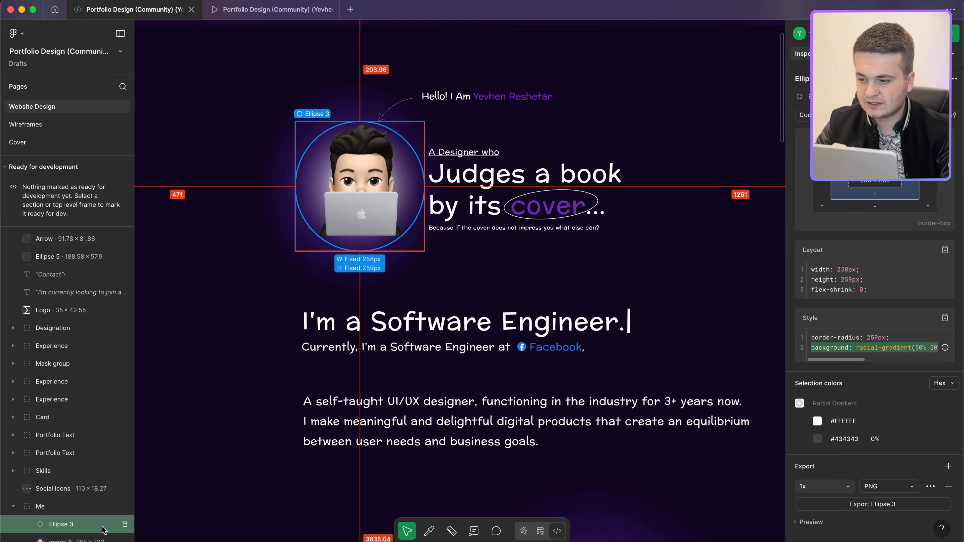
Step: Inspect Ellipse 3 in the Me group and the 385 × 431 px purple glow
{"action": "left_click", "coordinate": [69, 507]}
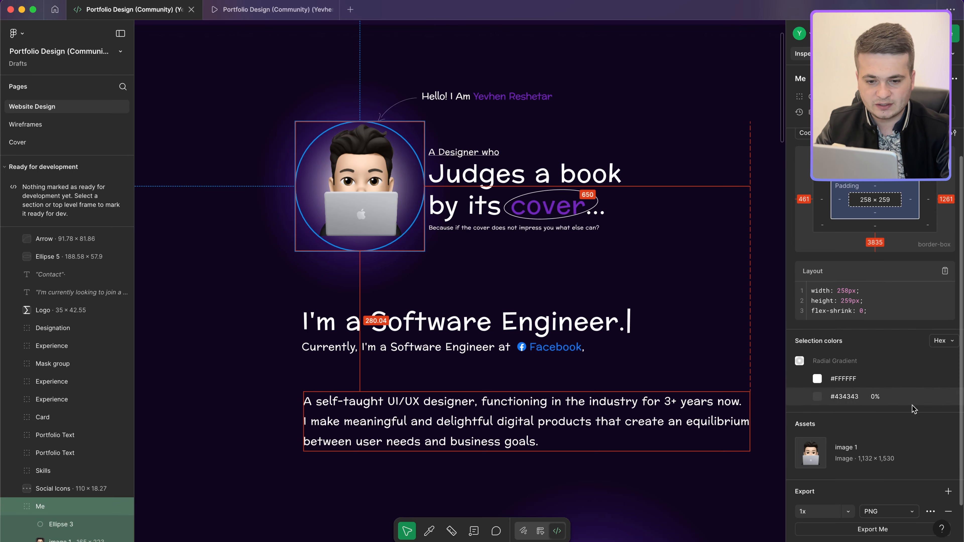
{"action": "scroll", "coordinate": [76, 493], "scroll_direction": "down", "scroll_amount": 1}
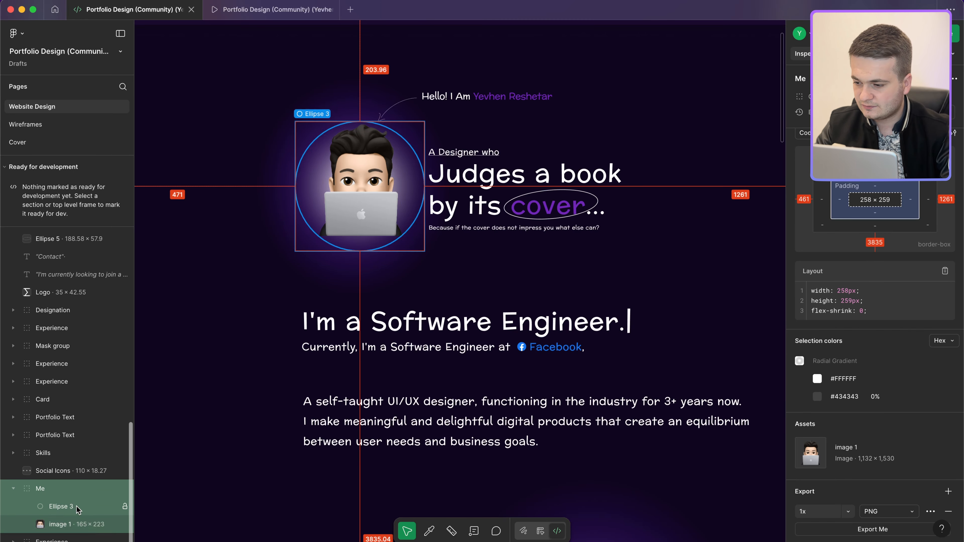
{"action": "left_click", "coordinate": [78, 508]}
{"action": "left_click", "coordinate": [407, 234]}
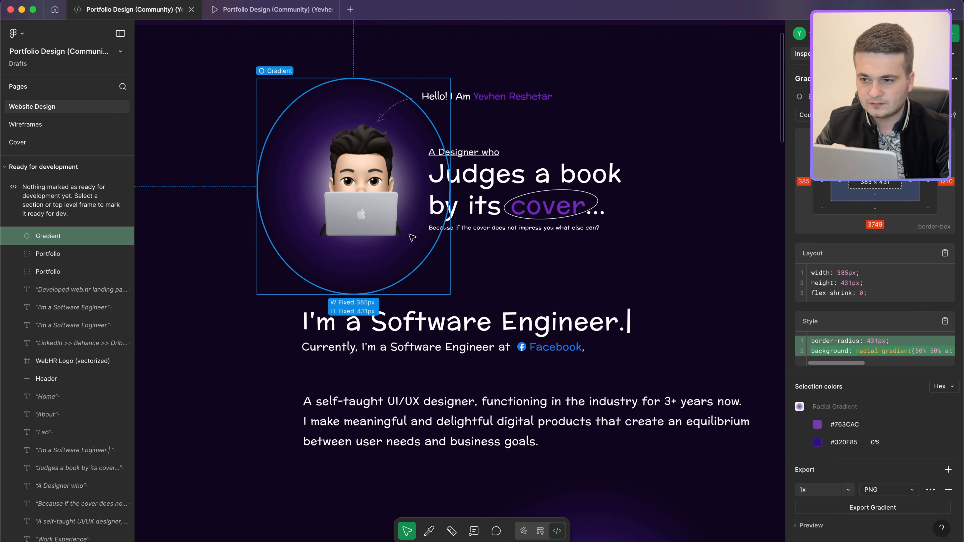
{"action": "key", "text": "ctrl+Right"}
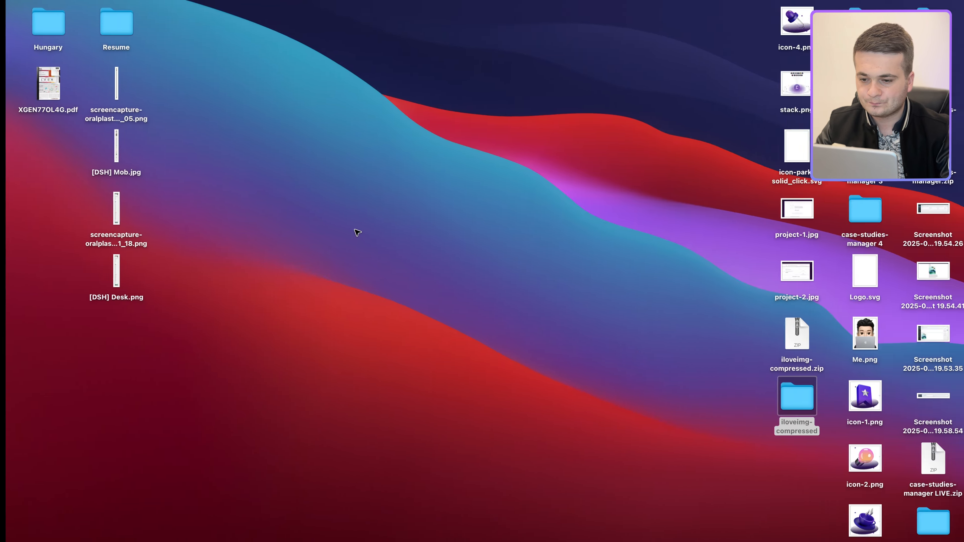
{"action": "key", "text": "ctrl+Left"}
{"action": "key", "text": "ctrl+Left"}
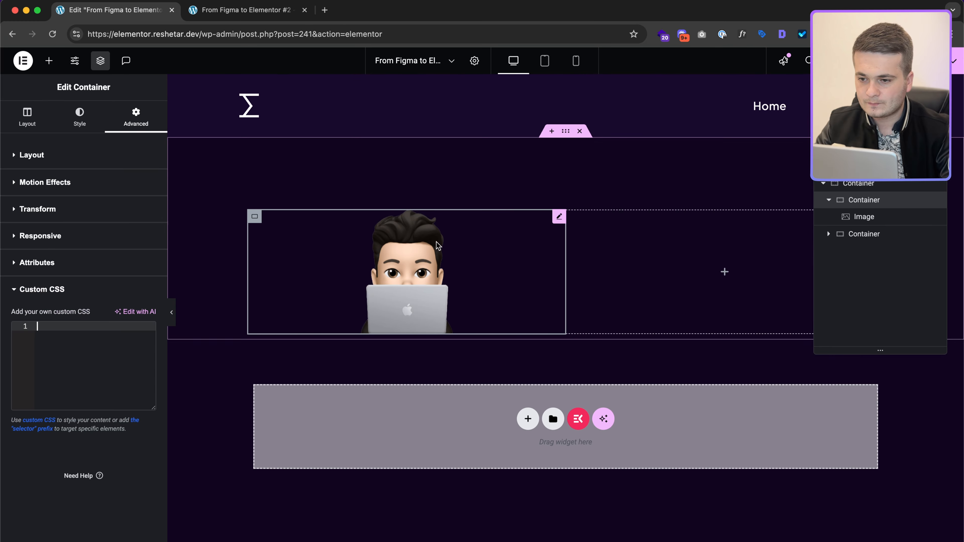
{"action": "key", "text": "ctrl+Right"}
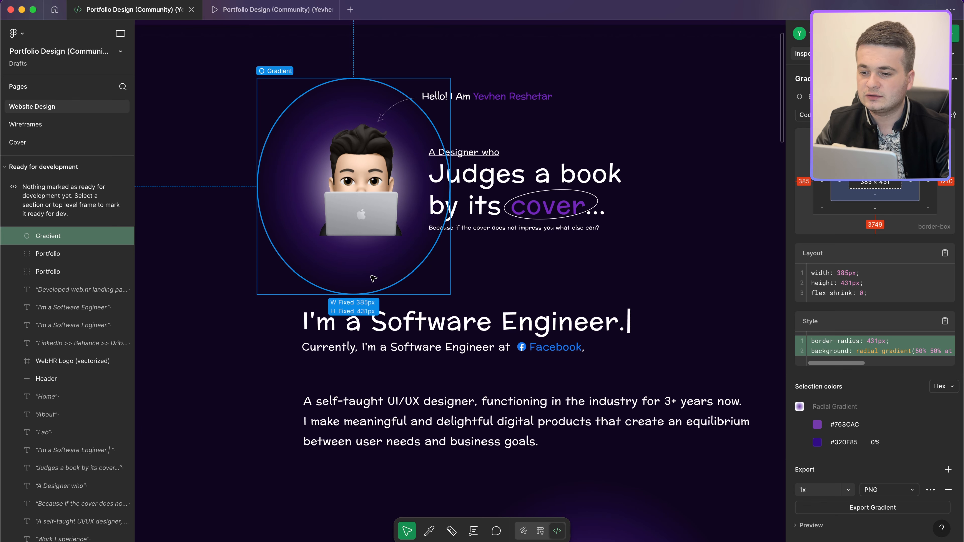
{"action": "key", "text": "ctrl+Left"}
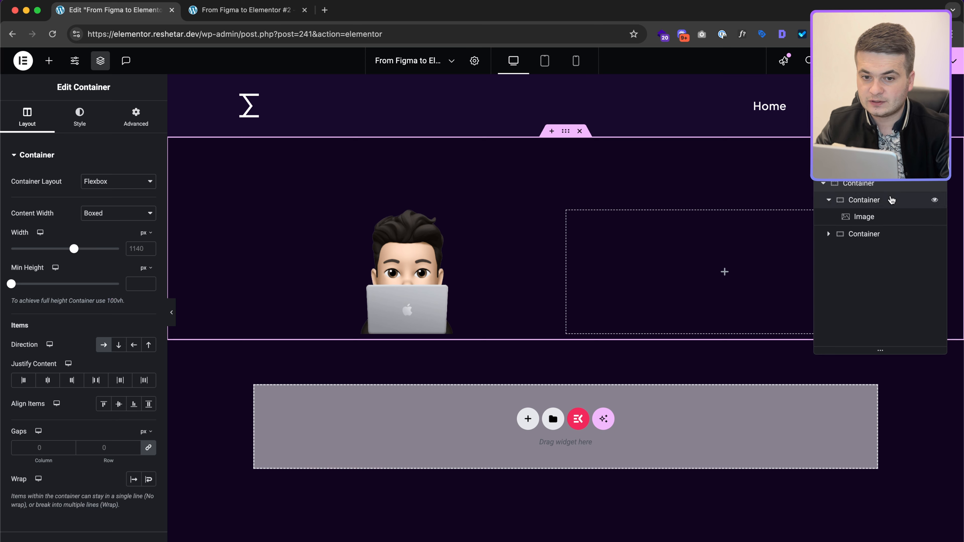
Step: Give the avatar container a 431 px min height with Justify Content Center, then expand Custom CSS
{"action": "left_click", "coordinate": [888, 200]}
{"action": "left_click", "coordinate": [28, 118]}
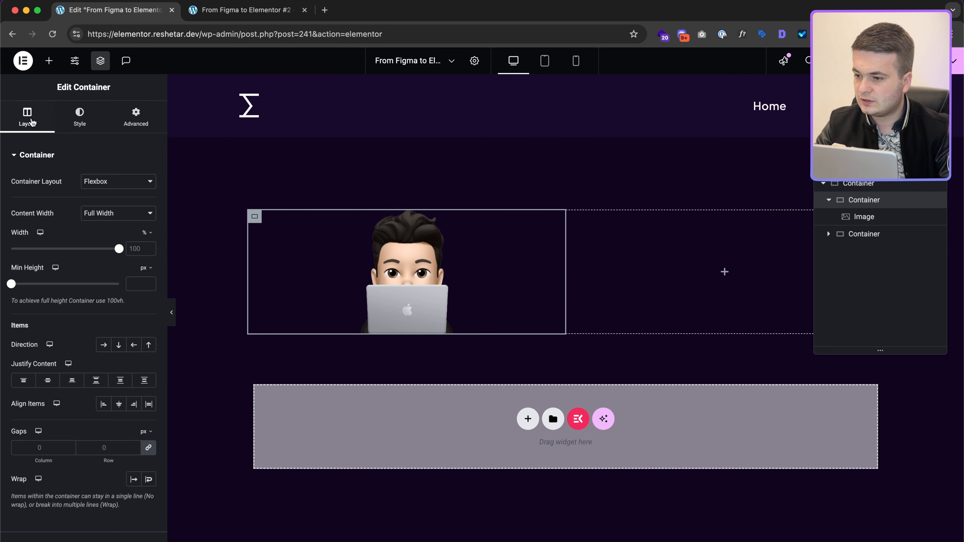
{"action": "type", "text": "431"}
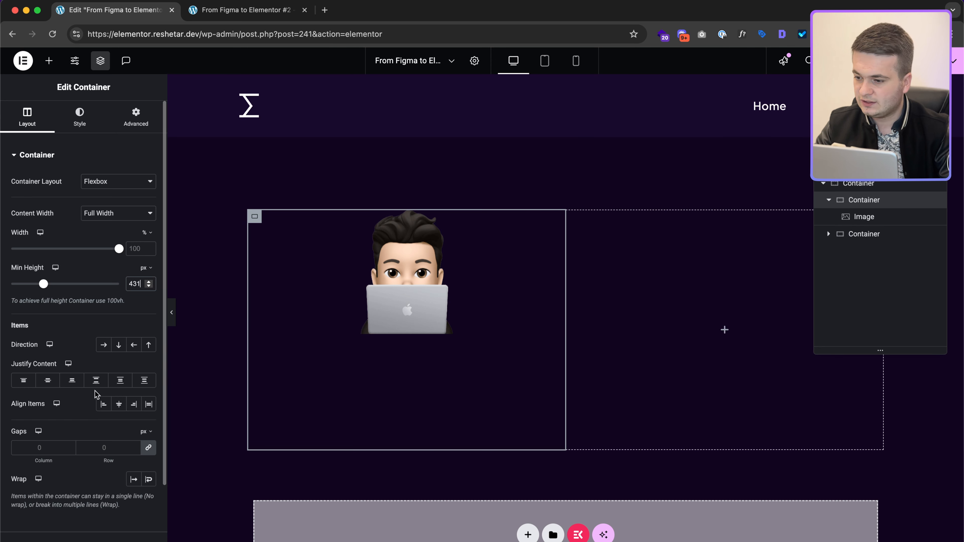
{"action": "left_click", "coordinate": [57, 385]}
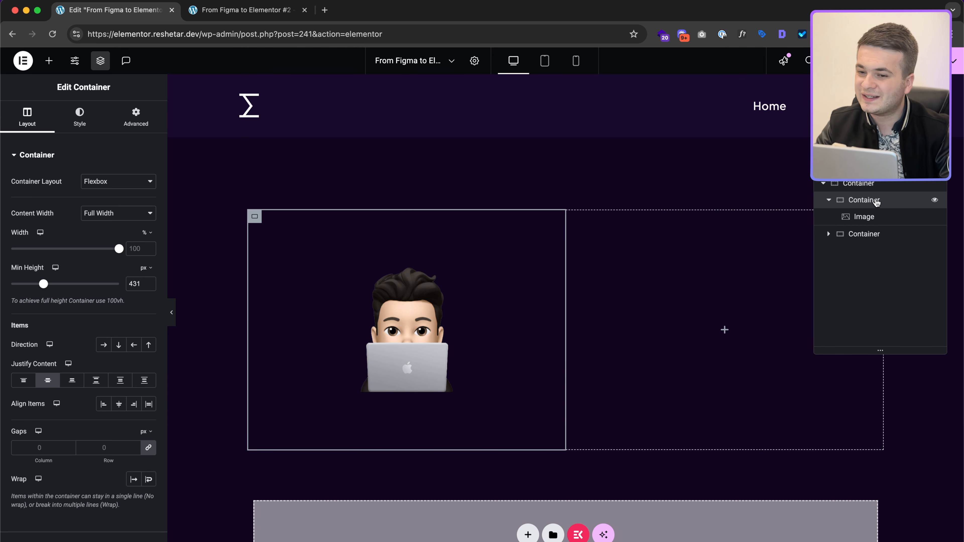
{"action": "left_click", "coordinate": [136, 116]}
{"action": "scroll", "coordinate": [77, 437], "scroll_direction": "down", "scroll_amount": 5}
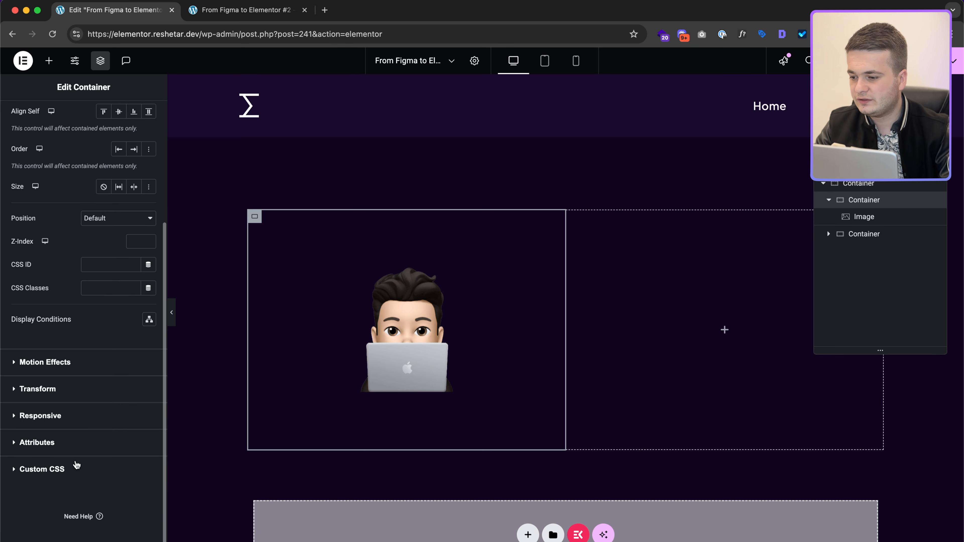
{"action": "left_click", "coordinate": [77, 467]}
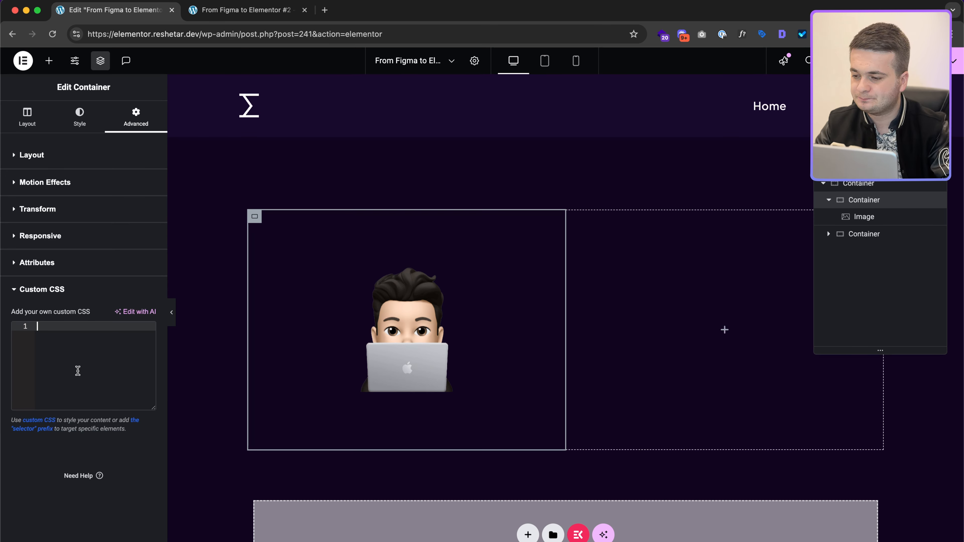
Step: Write an empty 'selector { }' rule in the container's custom CSS
{"action": "type", "text": "{"}
{"action": "key", "text": "Return"}
{"action": "key", "text": "Up"}
{"action": "key", "text": "Up"}
{"action": "key", "text": "super+a"}
{"action": "type", "text": "s"}
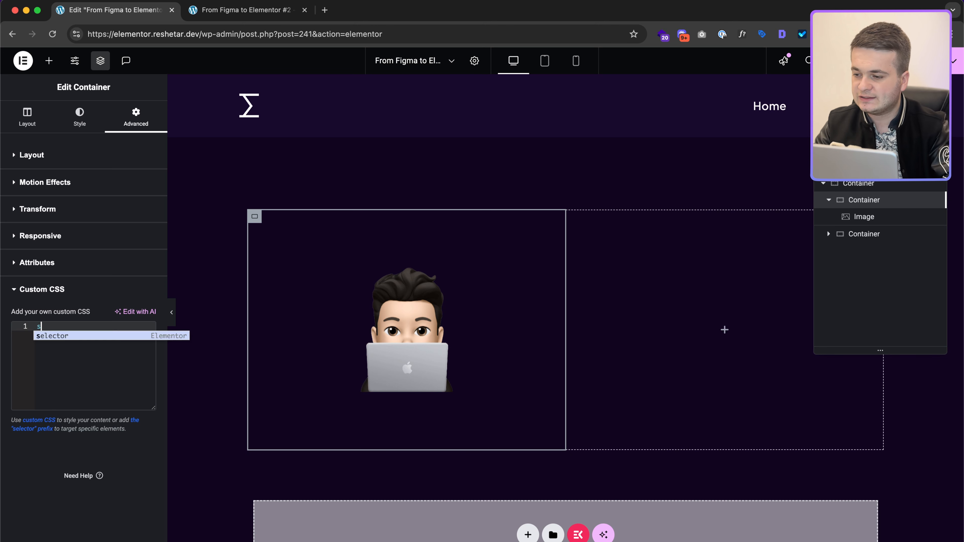
{"action": "type", "text": "el"}
{"action": "key", "text": "Return"}
{"action": "type", "text": "{"}
{"action": "key", "text": "Return"}
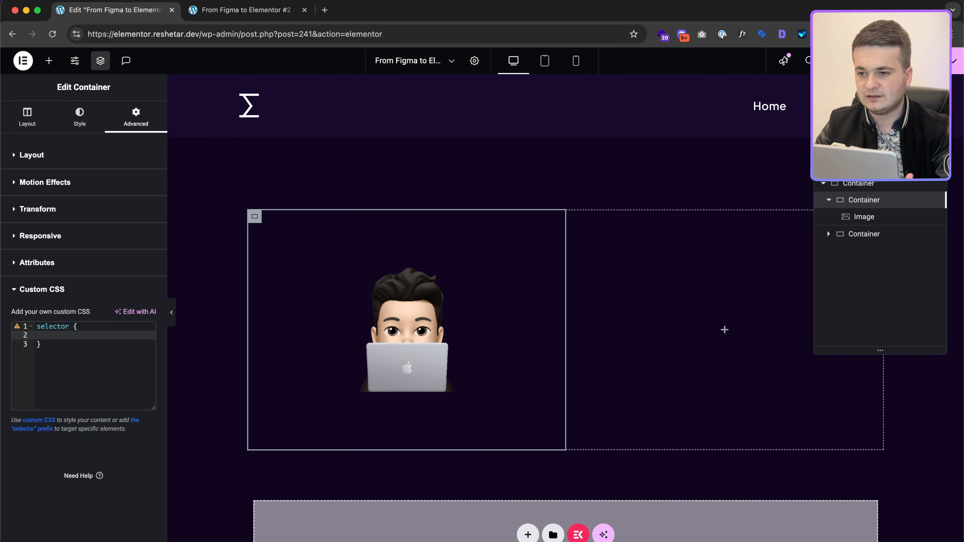
{"action": "double_click", "coordinate": [68, 326]}
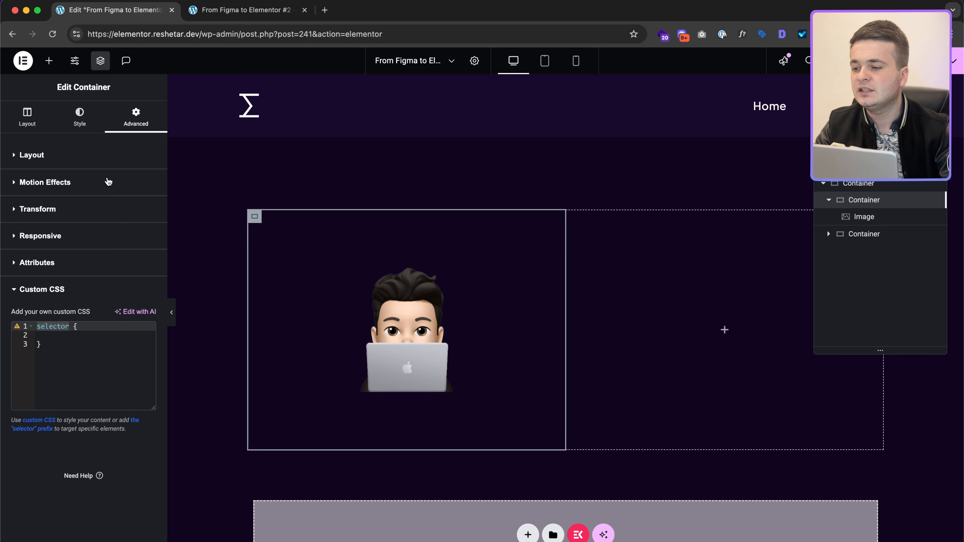
Step: Paste the radial-gradient background (#763CAC 0% to rgba(50,15,133,0) 100%) into the rule
{"action": "left_click", "coordinate": [106, 159]}
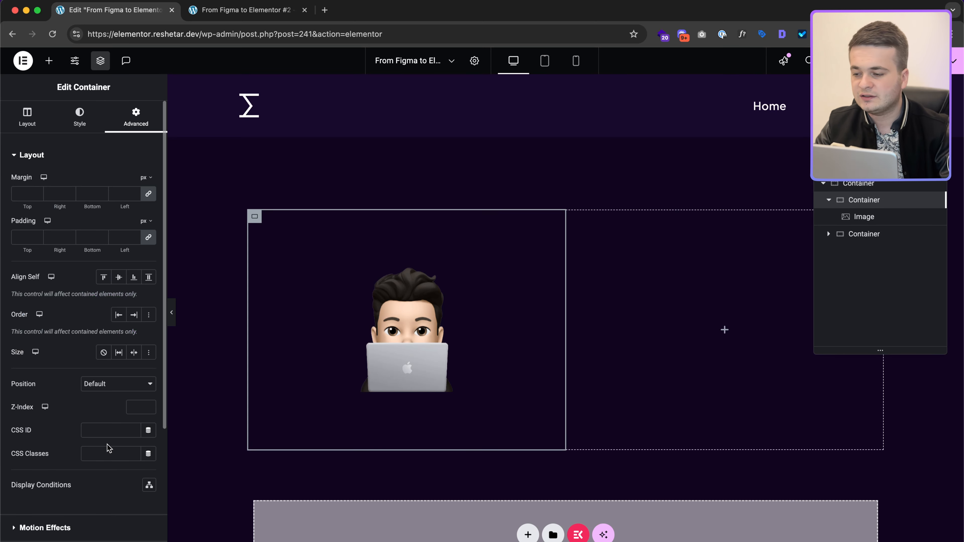
{"action": "scroll", "coordinate": [97, 454], "scroll_direction": "down", "scroll_amount": 5}
{"action": "left_click", "coordinate": [76, 464]}
{"action": "left_click", "coordinate": [94, 333]}
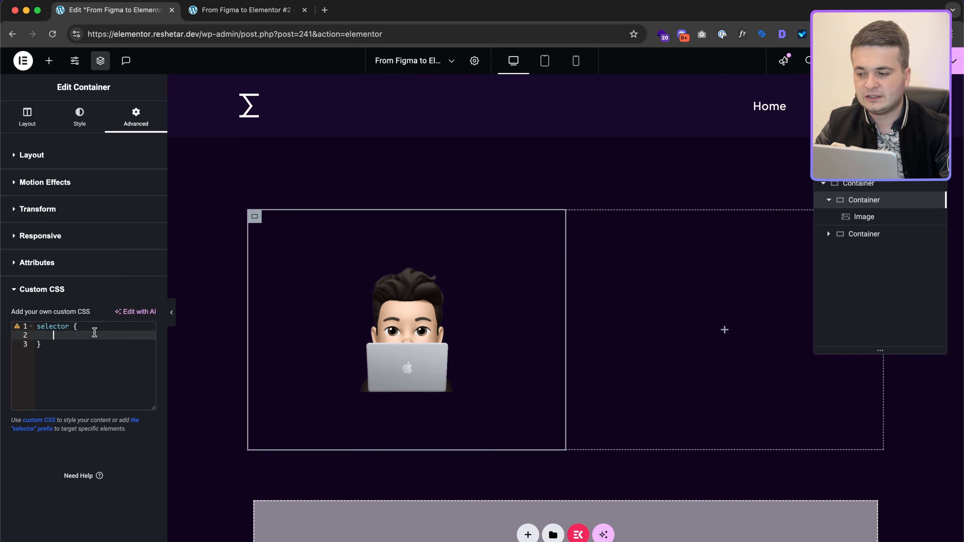
{"action": "type", "text": "background: radial-gradient(50% 50% at 50% 50%, #763CAC 0%, rgba(50, 15, 133, 0.00) 100%); Selection colors Hex Hex"}
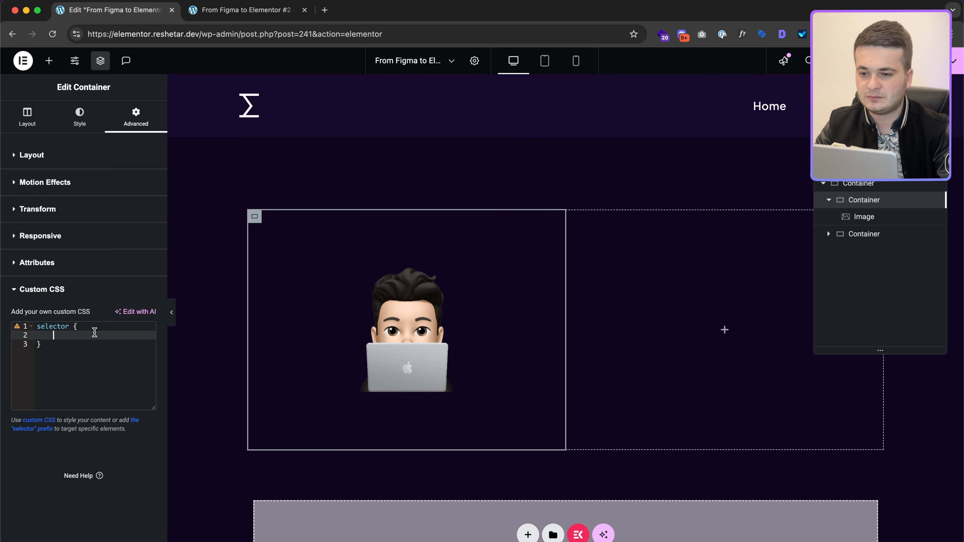
{"action": "key", "text": "shift+Up"}
{"action": "key", "text": "shift+Up"}
{"action": "key", "text": "shift+Up"}
{"action": "key", "text": "BackSpace"}
{"action": "key", "text": "BackSpace"}
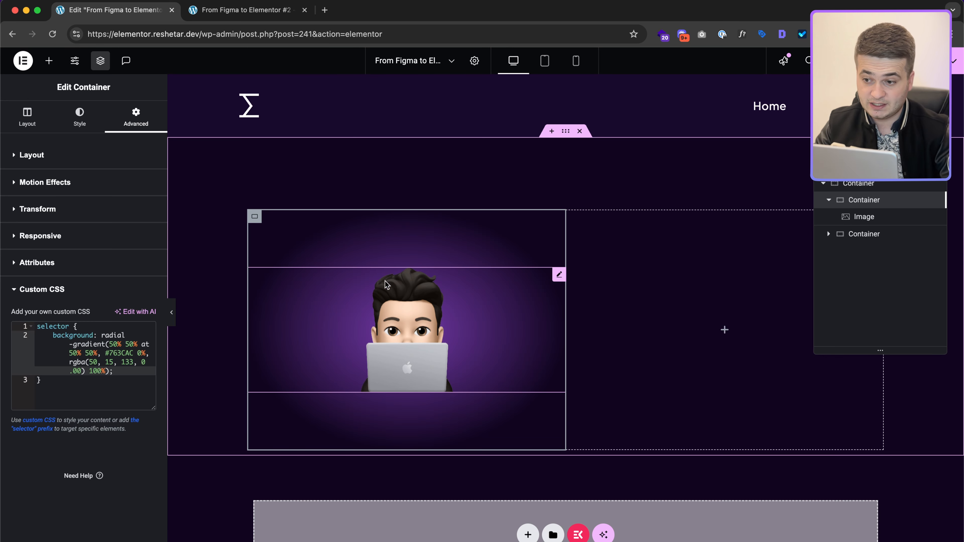
{"action": "key", "text": "ctrl+Right"}
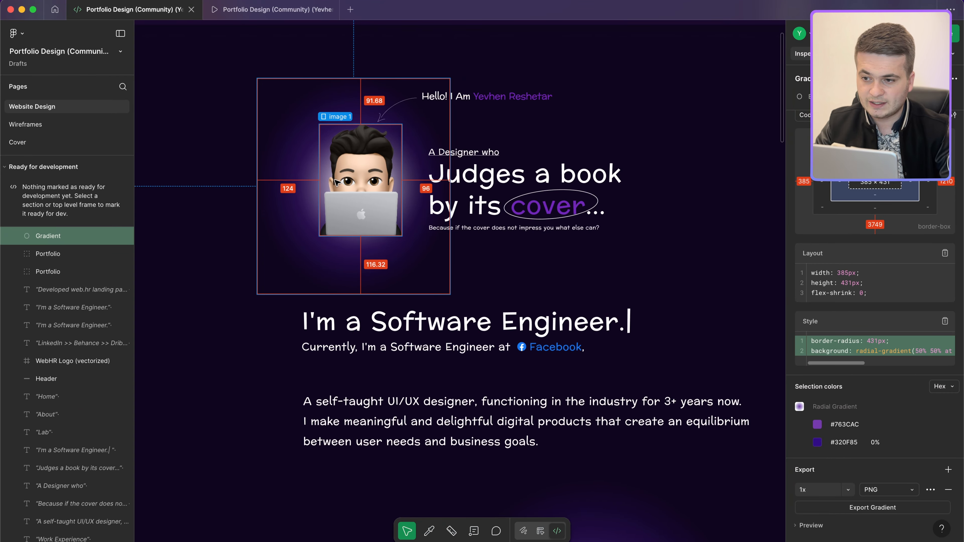
{"action": "key", "text": "ctrl+Left"}
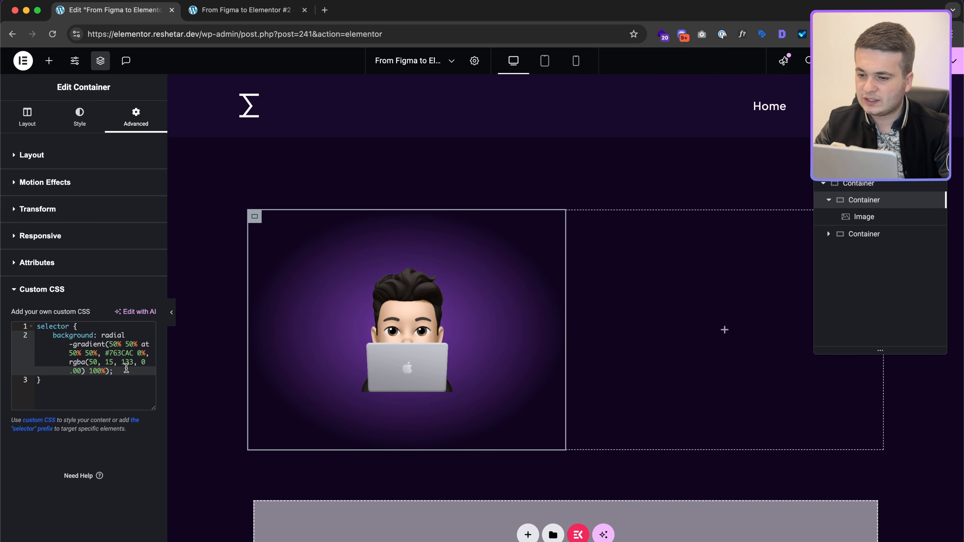
{"action": "key", "text": "super+Up"}
{"action": "key", "text": "Return"}
{"action": "key", "text": "Up"}
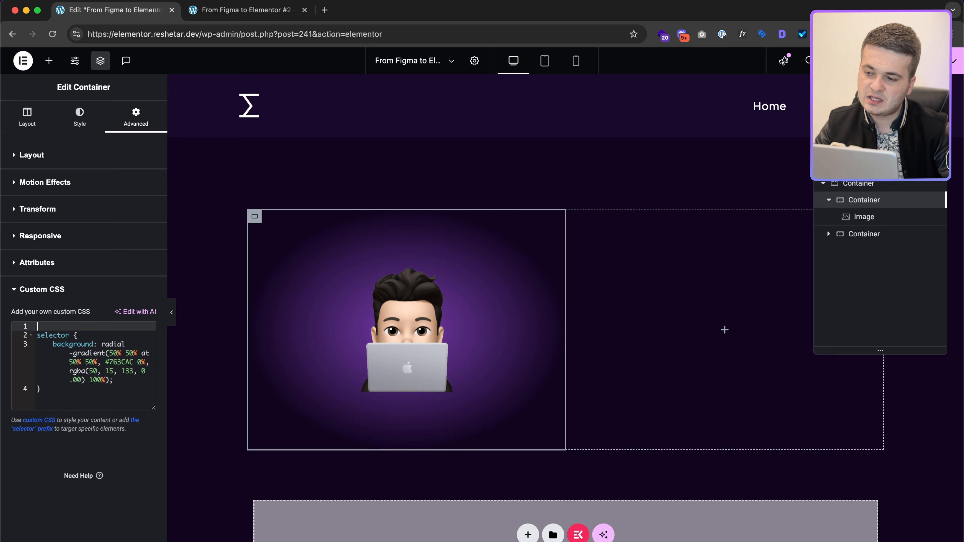
{"action": "type", "text": "selector "}
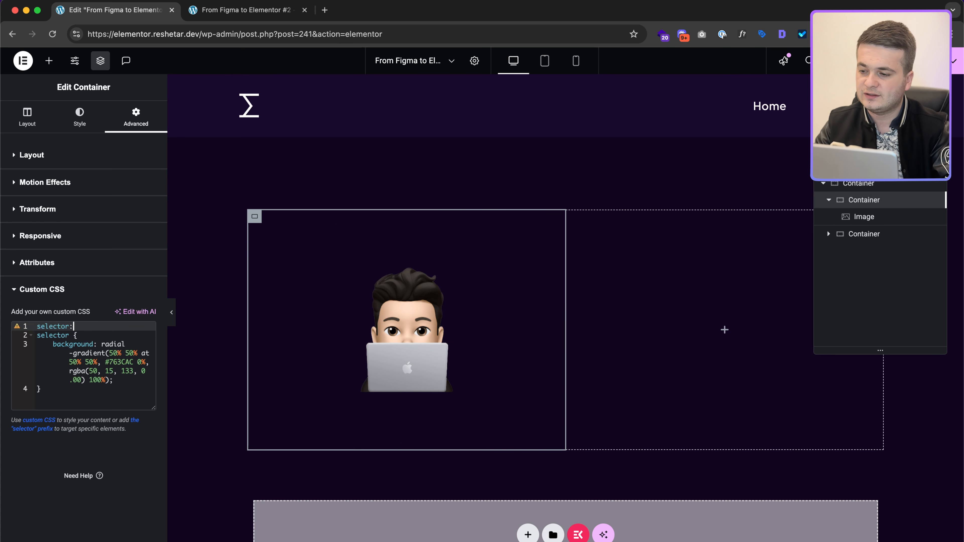
{"action": "type", "text": "before"}
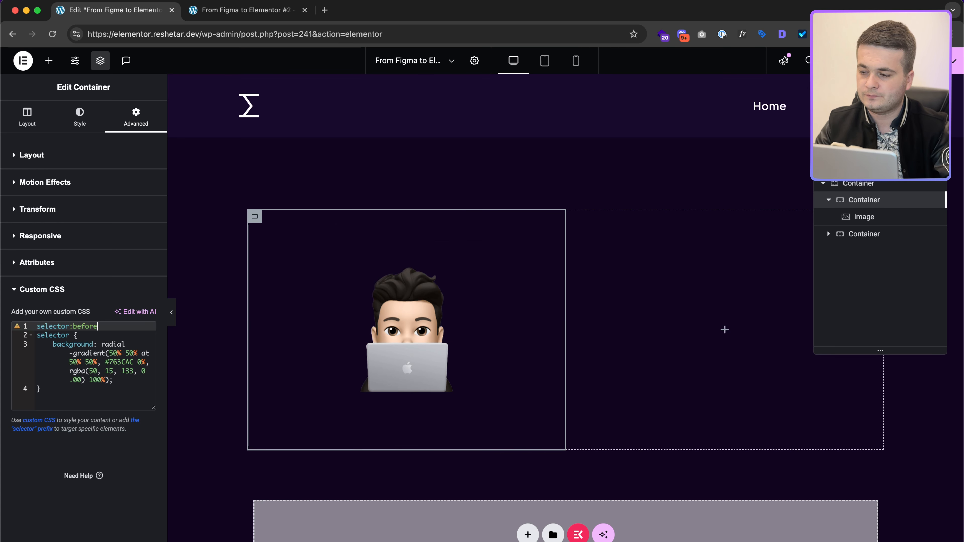
{"action": "type", "text": " {"}
{"action": "key", "text": "Return"}
{"action": "key", "text": "Down"}
{"action": "key", "text": "Up"}
{"action": "key", "text": "Up"}
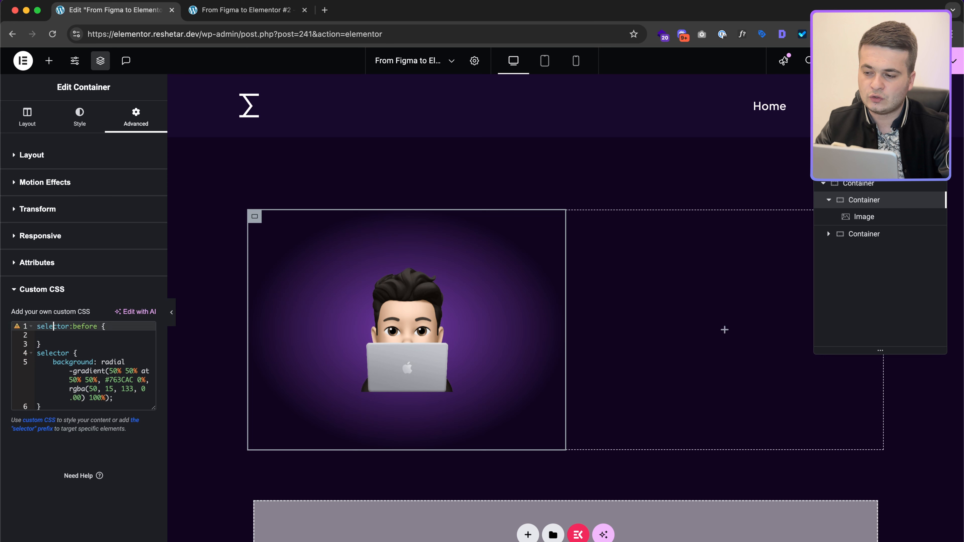
{"action": "key", "text": "alt+shift+Left"}
{"action": "key", "text": "alt+shift+Left"}
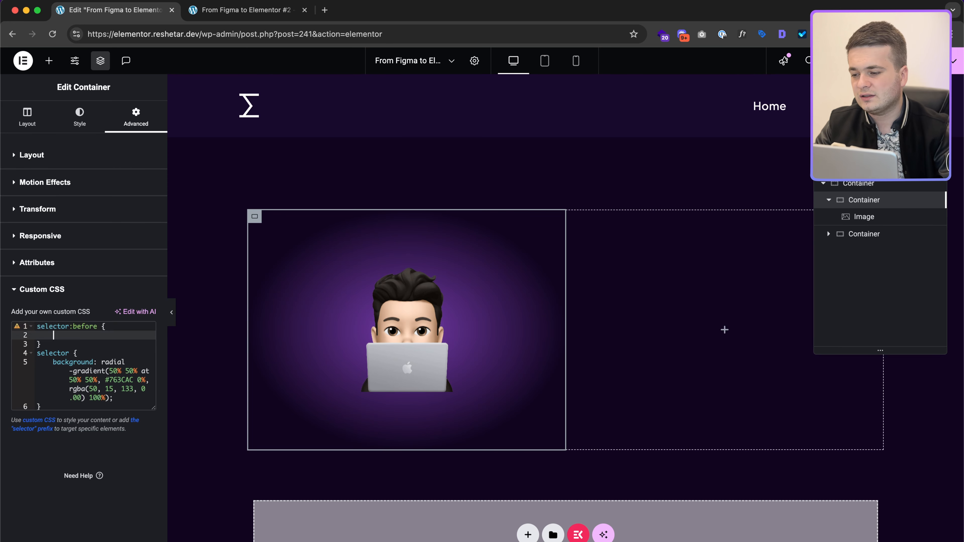
{"action": "key", "text": "alt+shift+Right"}
{"action": "key", "text": "Down"}
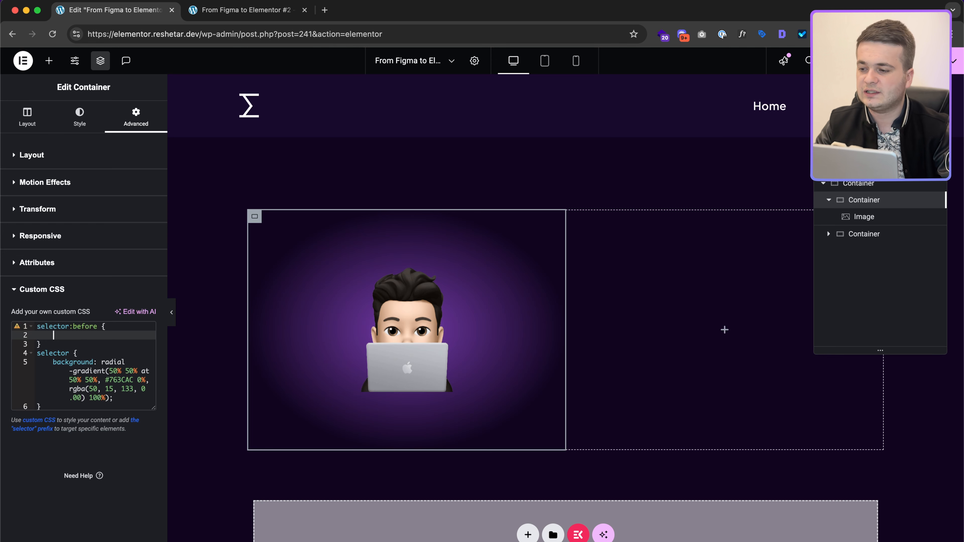
{"action": "type", "text": "conten"}
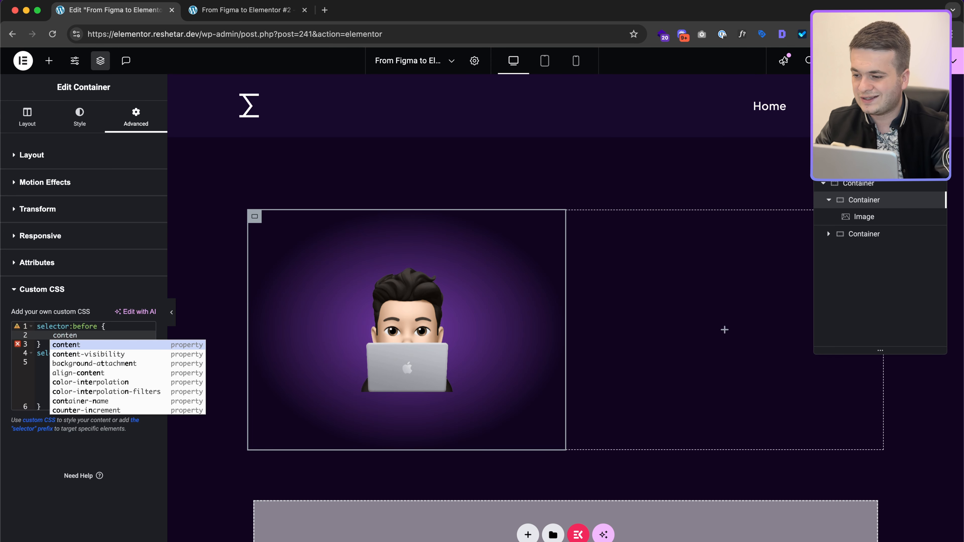
{"action": "key", "text": "Return"}
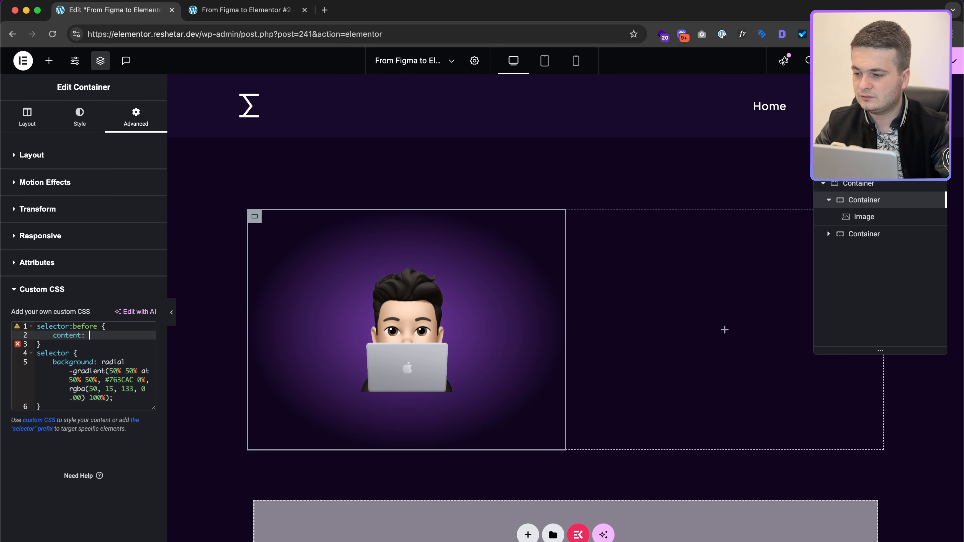
{"action": "type", "text": "\"\";"}
{"action": "key", "text": "Return"}
{"action": "type", "text": "he"}
{"action": "key", "text": "Return"}
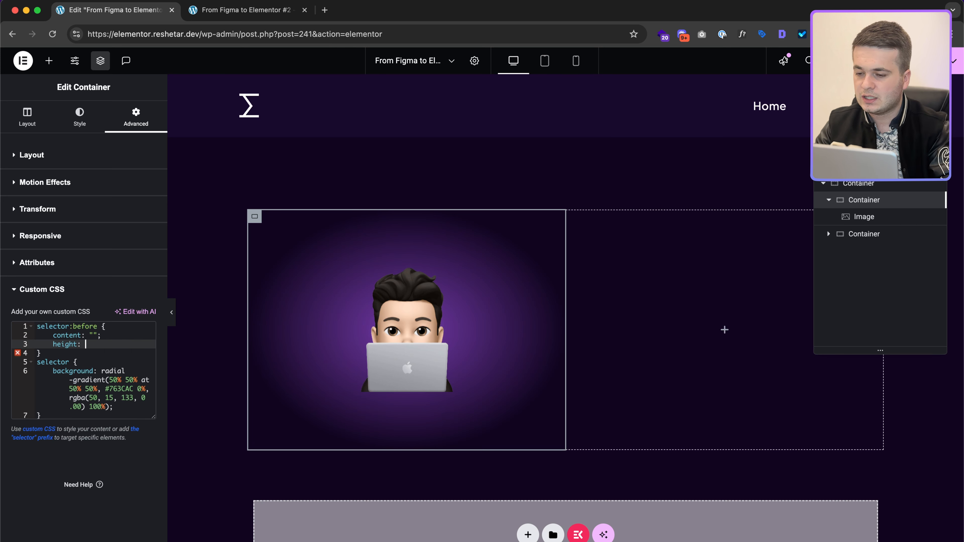
{"action": "key", "text": "super+a"}
{"action": "key", "text": "Up"}
{"action": "key", "text": "Down"}
{"action": "key", "text": "Down"}
{"action": "key", "text": "Down"}
{"action": "key", "text": "Right"}
{"action": "key", "text": "shift+super+Up"}
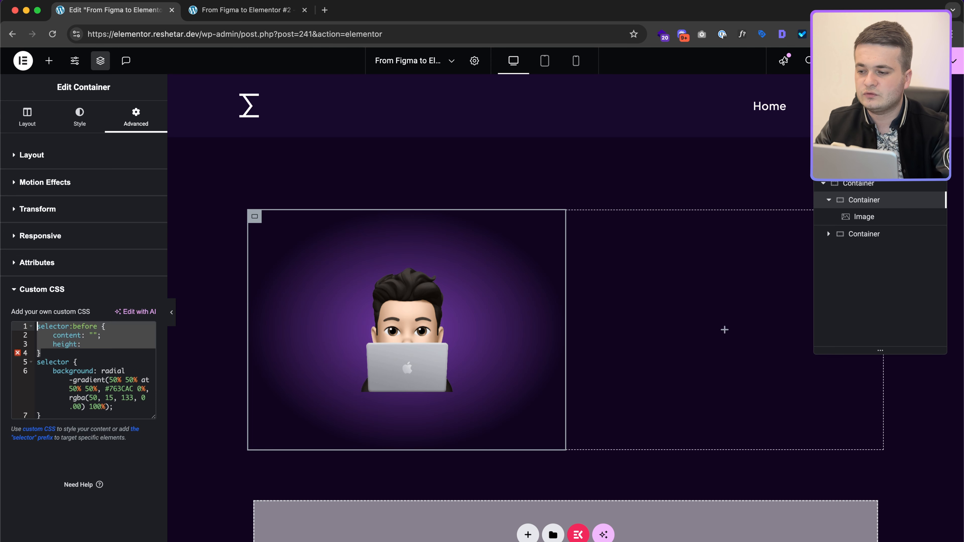
{"action": "key", "text": "BackSpace"}
{"action": "left_click", "coordinate": [872, 217]}
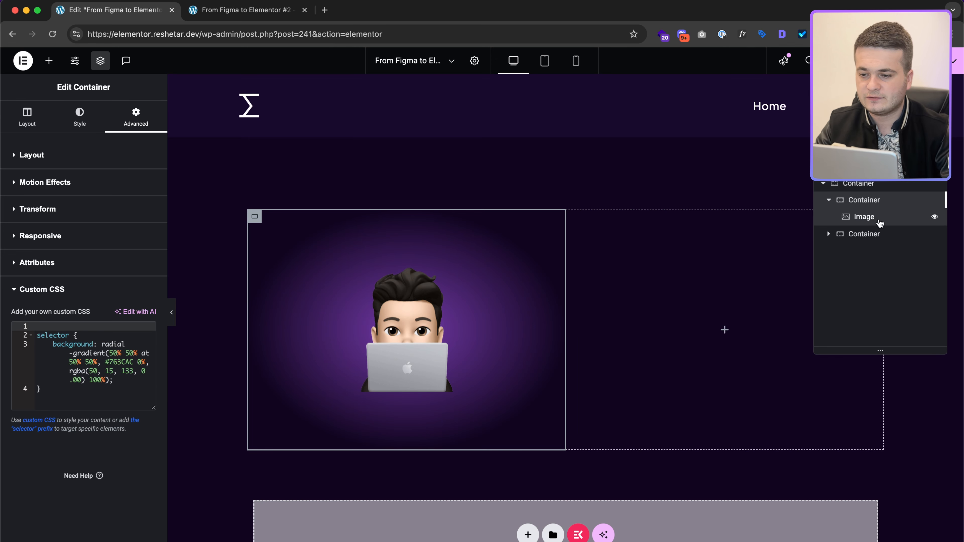
{"action": "left_click", "coordinate": [129, 134]}
Step: Add a 'selector' rule with the white #FFF 17.71% radial-gradient to the avatar image's custom CSS
{"action": "scroll", "coordinate": [80, 418], "scroll_direction": "down", "scroll_amount": 5}
{"action": "left_click", "coordinate": [69, 471]}
{"action": "left_click", "coordinate": [88, 428]}
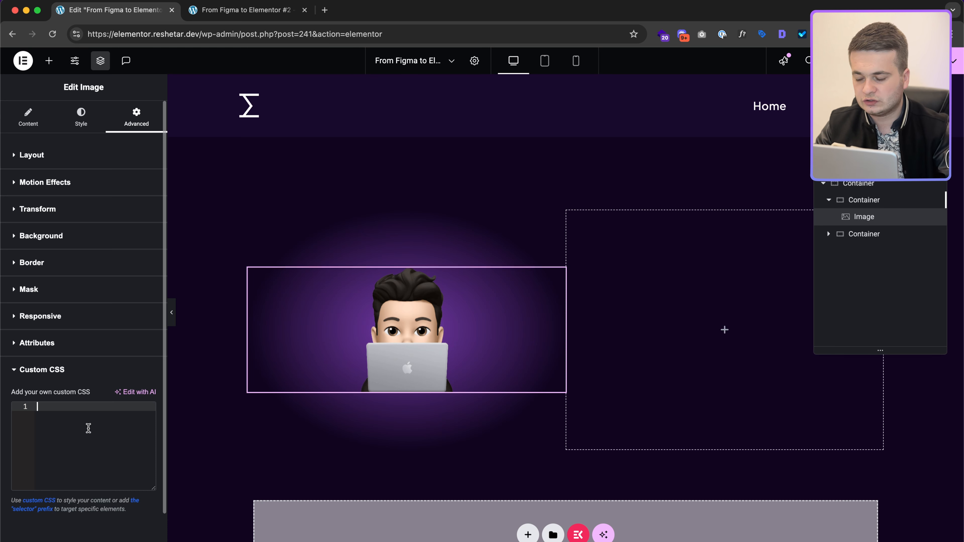
{"action": "type", "text": "selector {"}
{"action": "key", "text": "Return"}
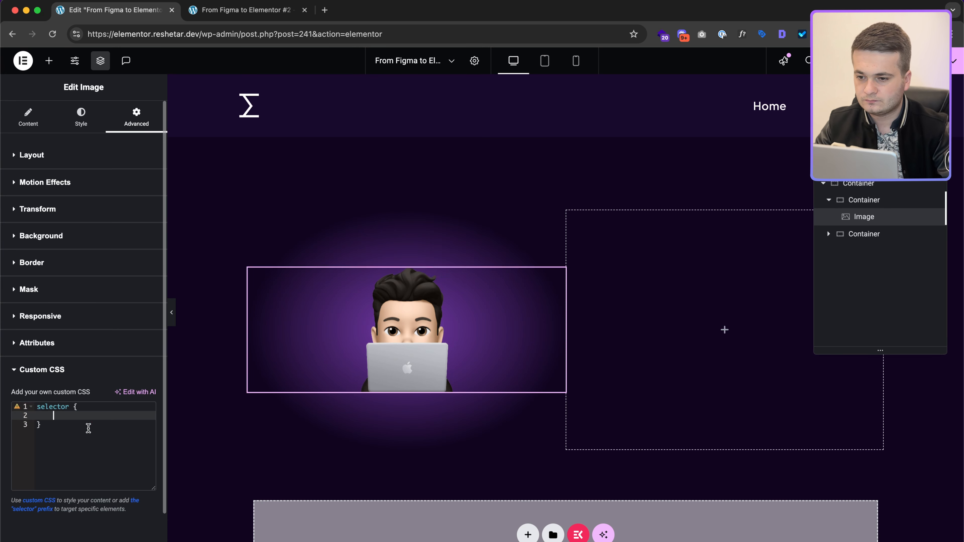
{"action": "type", "text": "background: radial-gradient(50% 50% at 50% 50%, #FFF 17.71%, rgba(67, 67, 67, 0.00) 100%);  Selection colors Hex Hex"}
{"action": "key", "text": "shift+Up"}
{"action": "key", "text": "shift+Up"}
{"action": "key", "text": "shift+Up"}
{"action": "key", "text": "BackSpace"}
{"action": "key", "text": "BackSpace"}
{"action": "key", "text": "BackSpace"}
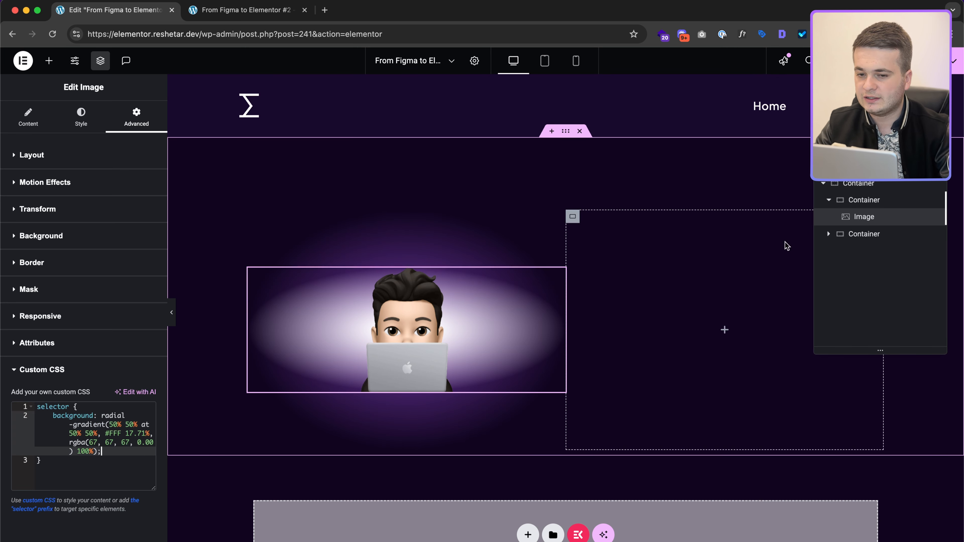
{"action": "left_click", "coordinate": [125, 158]}
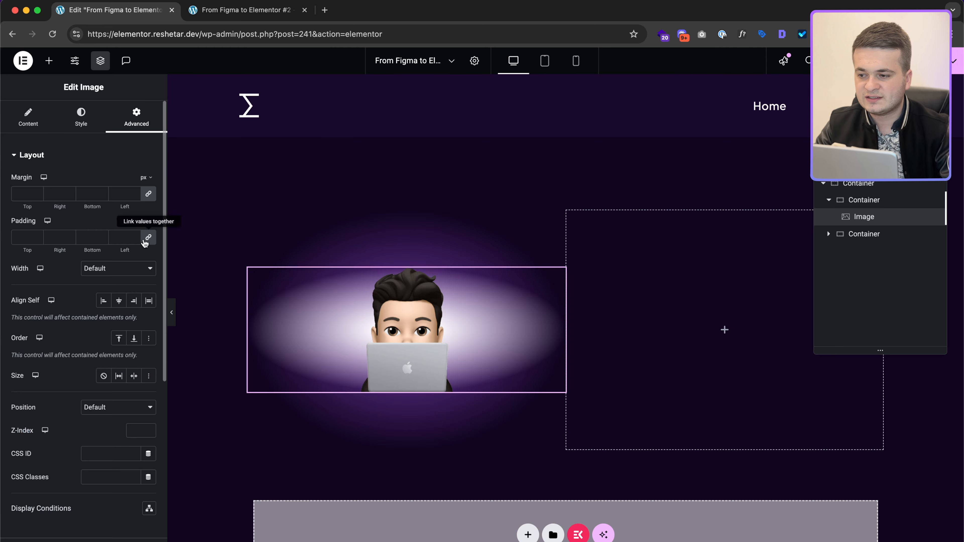
Step: Center the avatar image and try 258 for its Style width and max width, matching Figma's ellipse
{"action": "left_click", "coordinate": [119, 301]}
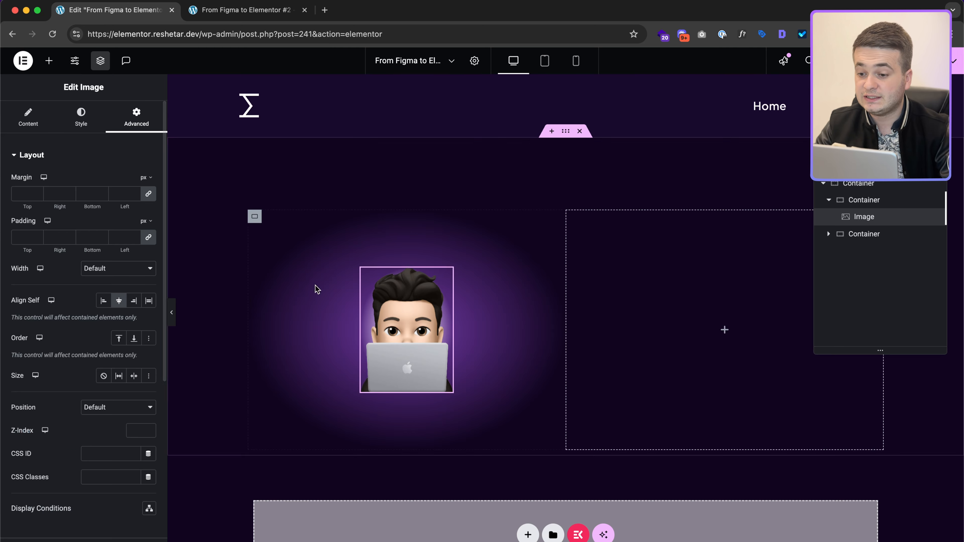
{"action": "key", "text": "ctrl+Right"}
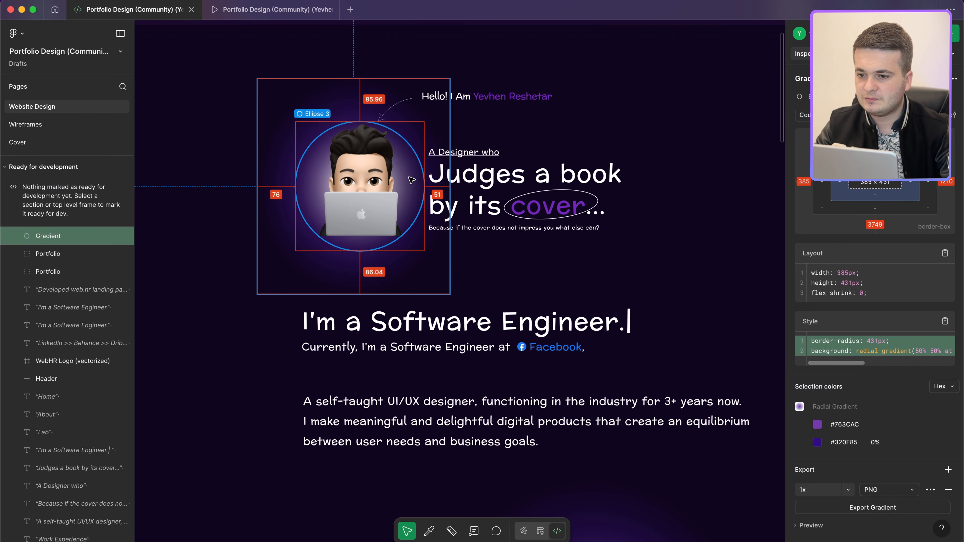
{"action": "left_click", "coordinate": [413, 183]}
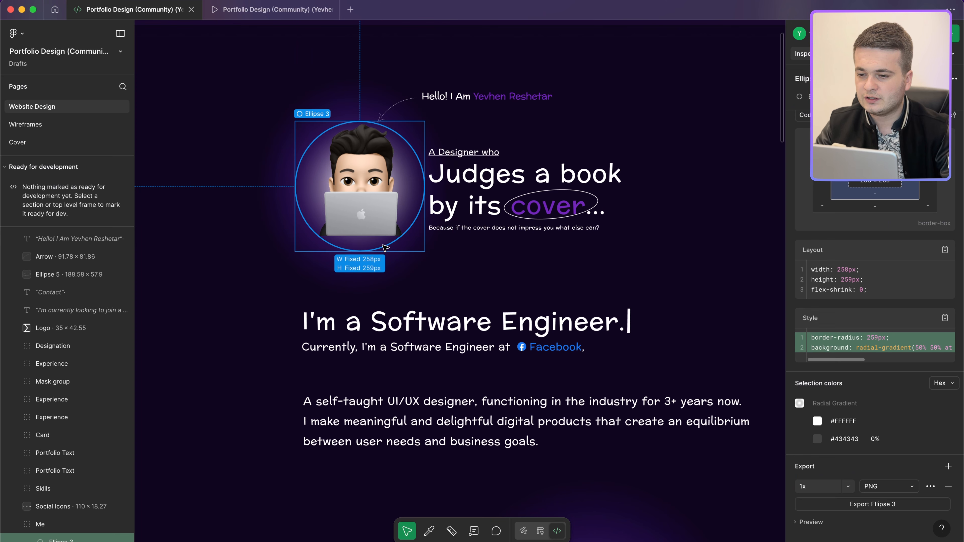
{"action": "key", "text": "ctrl+Left"}
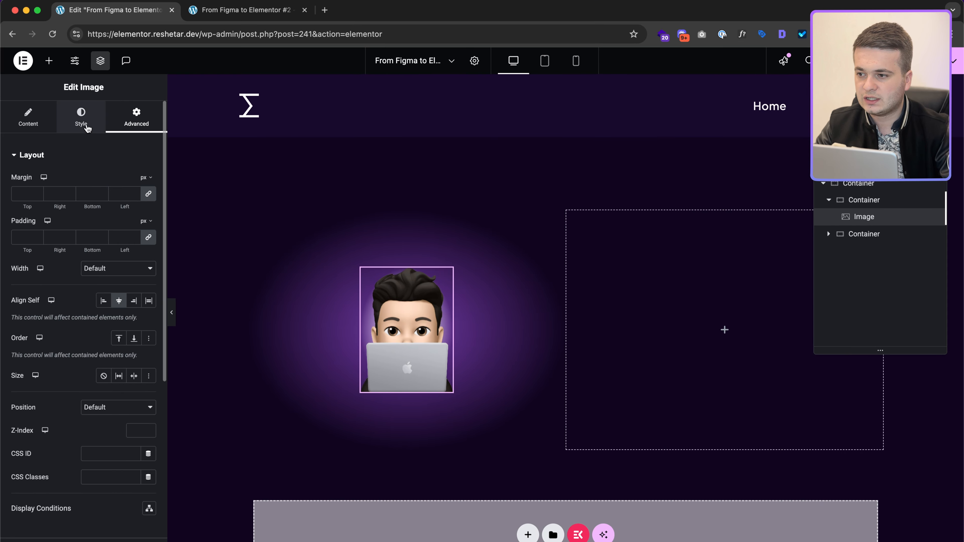
{"action": "left_click", "coordinate": [85, 125]}
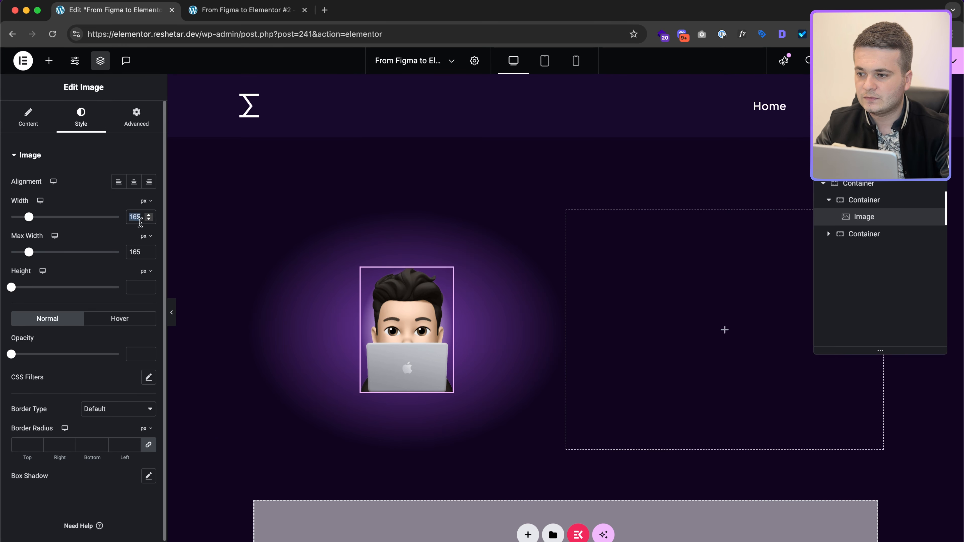
{"action": "type", "text": "258"}
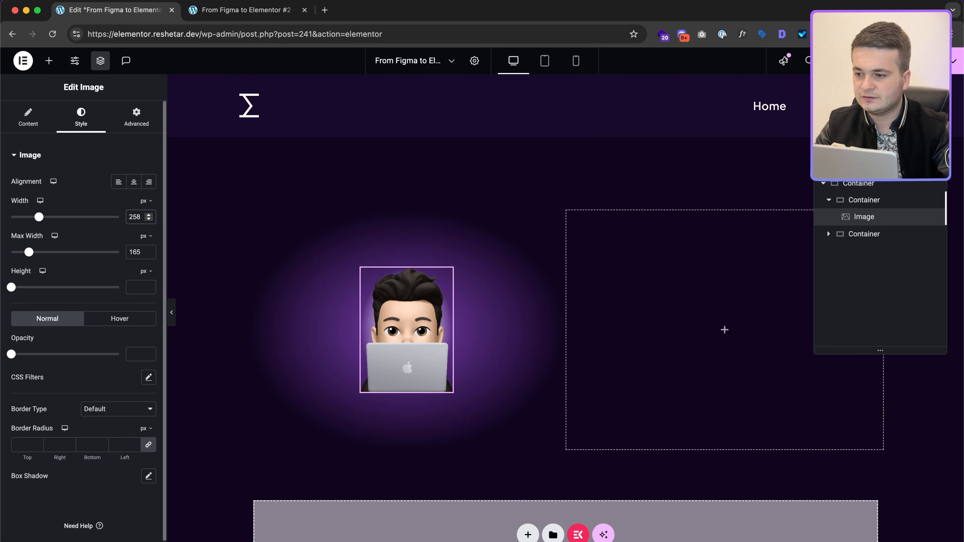
{"action": "key", "text": "super+a"}
{"action": "key", "text": "super+c"}
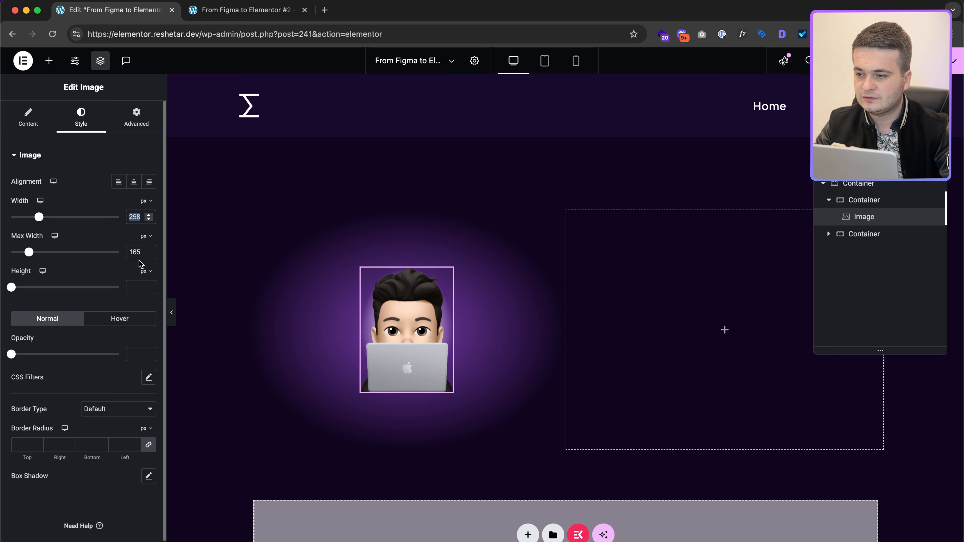
{"action": "double_click", "coordinate": [139, 254]}
{"action": "key", "text": "super+v"}
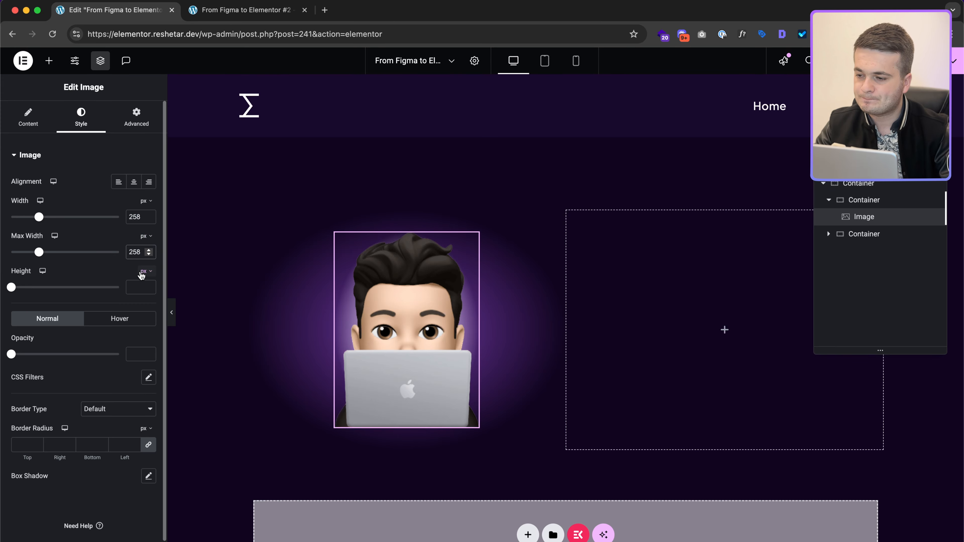
Step: Check the avatar picture's size in Figma and revert width and max width to 165
{"action": "key", "text": "ctrl+Right"}
{"action": "left_click", "coordinate": [361, 202]}
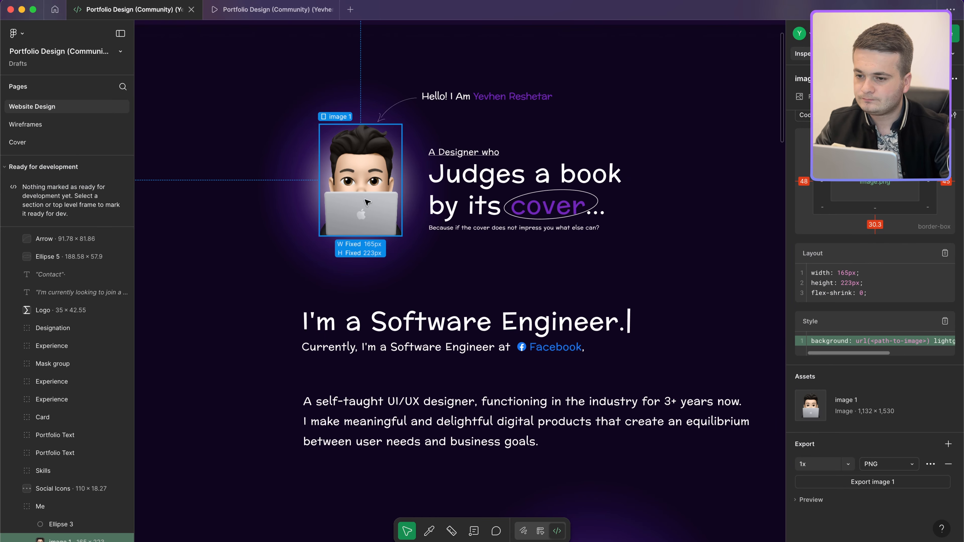
{"action": "key", "text": "ctrl+Left"}
{"action": "key", "text": "super+z"}
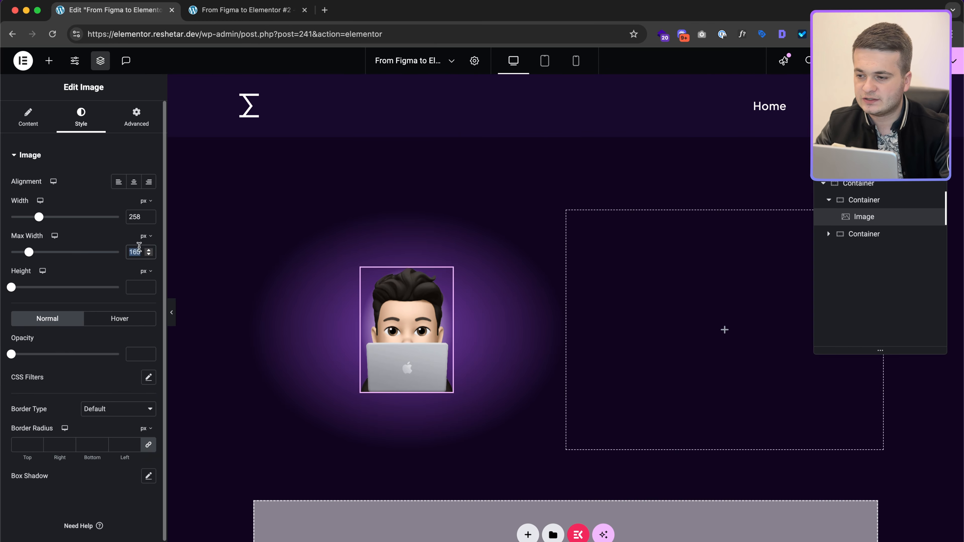
{"action": "key", "text": "super+z"}
{"action": "key", "text": "super+z"}
{"action": "key", "text": "super+z"}
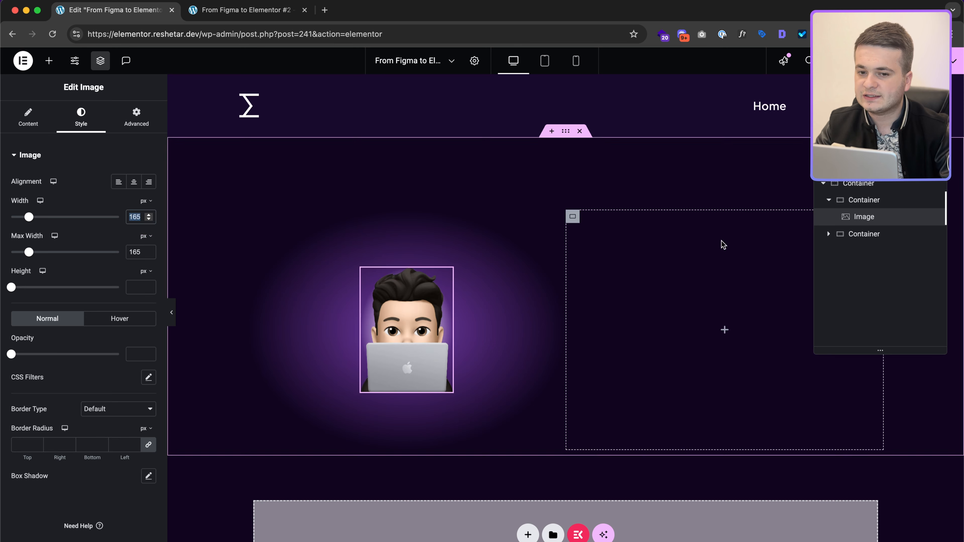
Step: Give the image widget a custom 258 px layout width and recheck Figma's avatar circle
{"action": "left_click", "coordinate": [136, 116]}
{"action": "left_click", "coordinate": [129, 271]}
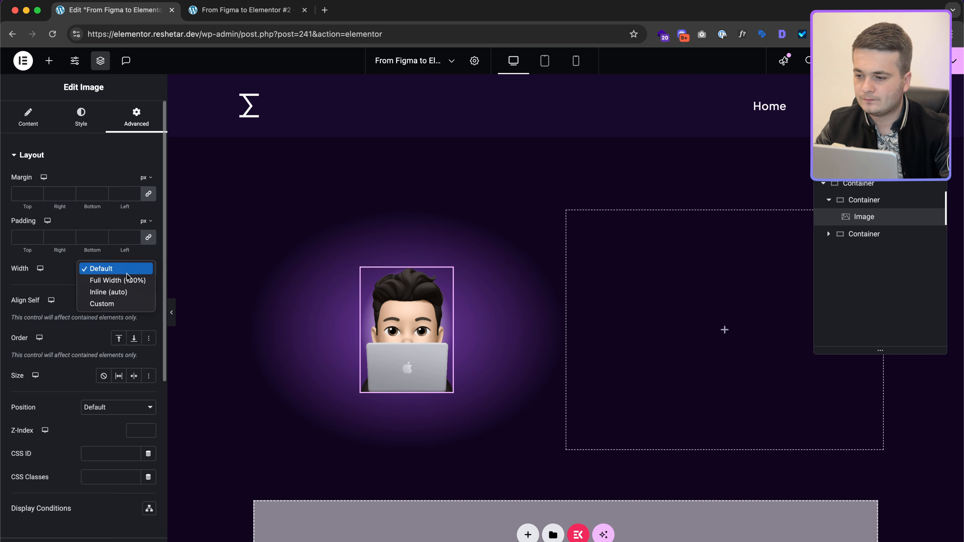
{"action": "left_click", "coordinate": [102, 304]}
{"action": "left_click", "coordinate": [133, 304]}
{"action": "type", "text": "25"}
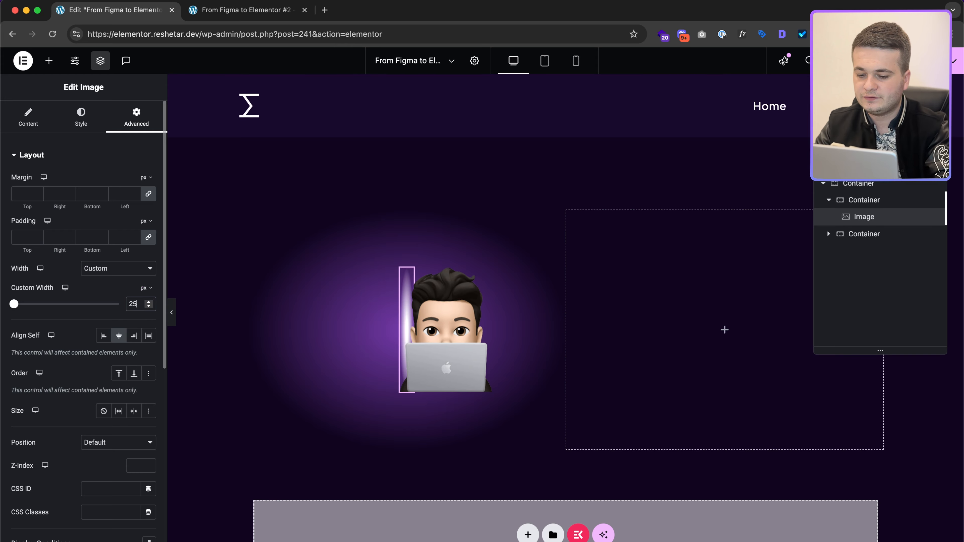
{"action": "type", "text": "8"}
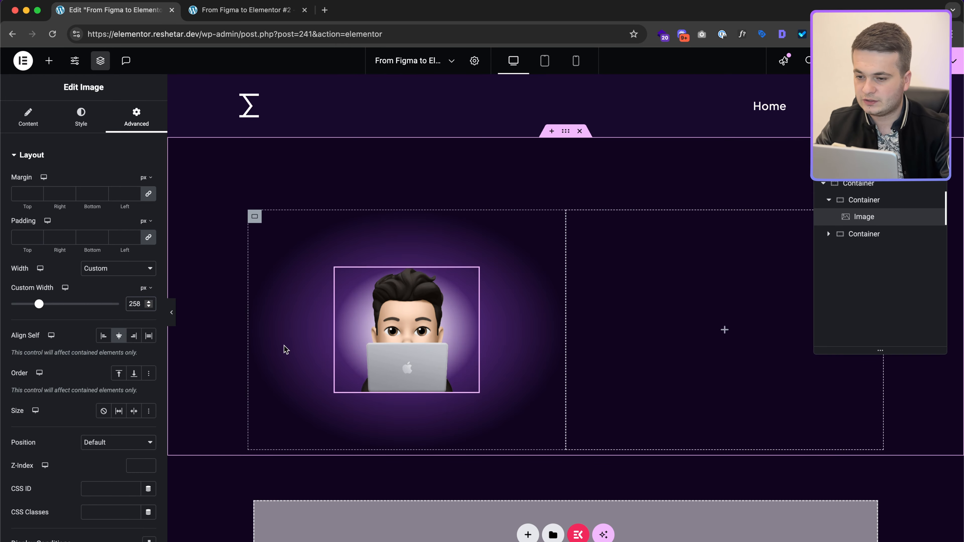
{"action": "key", "text": "super+Tab"}
{"action": "left_click", "coordinate": [414, 177]}
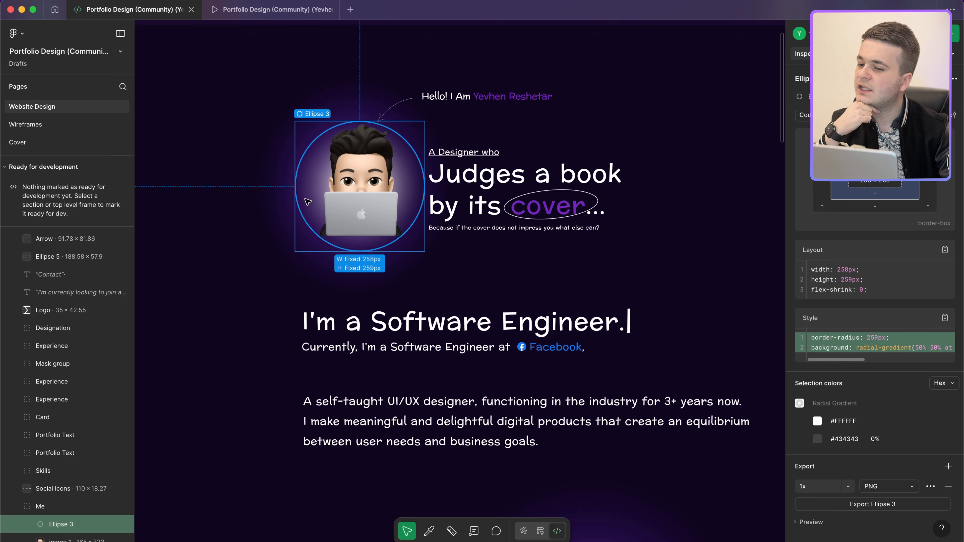
{"action": "key", "text": "super+Tab"}
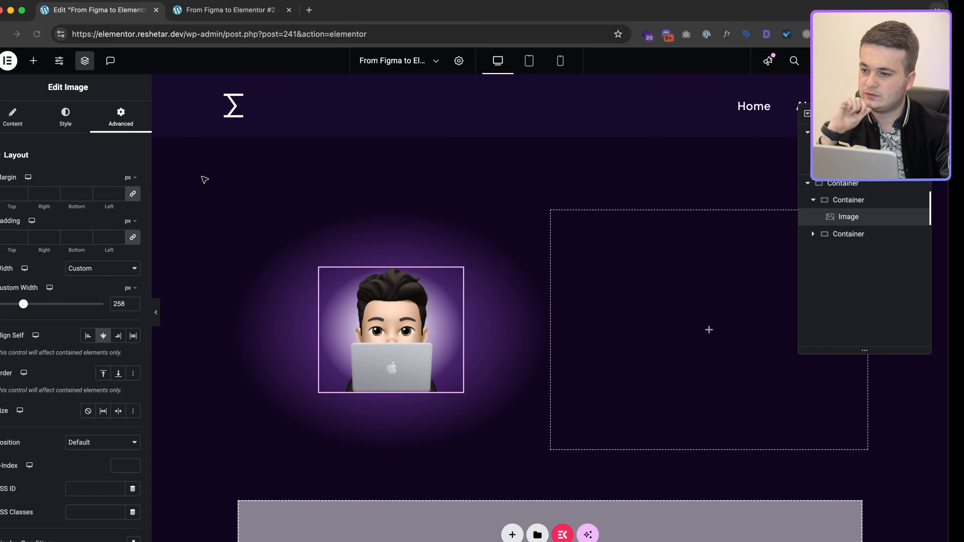
Step: Set the avatar image height to 258 px with Contain object fit, comparing against Figma
{"action": "left_click", "coordinate": [82, 119]}
{"action": "left_click", "coordinate": [142, 286]}
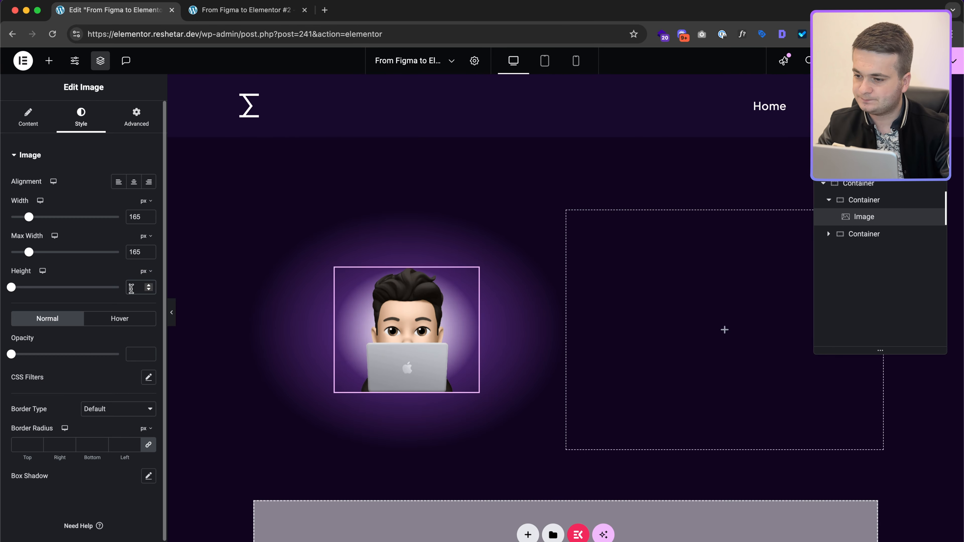
{"action": "type", "text": "258"}
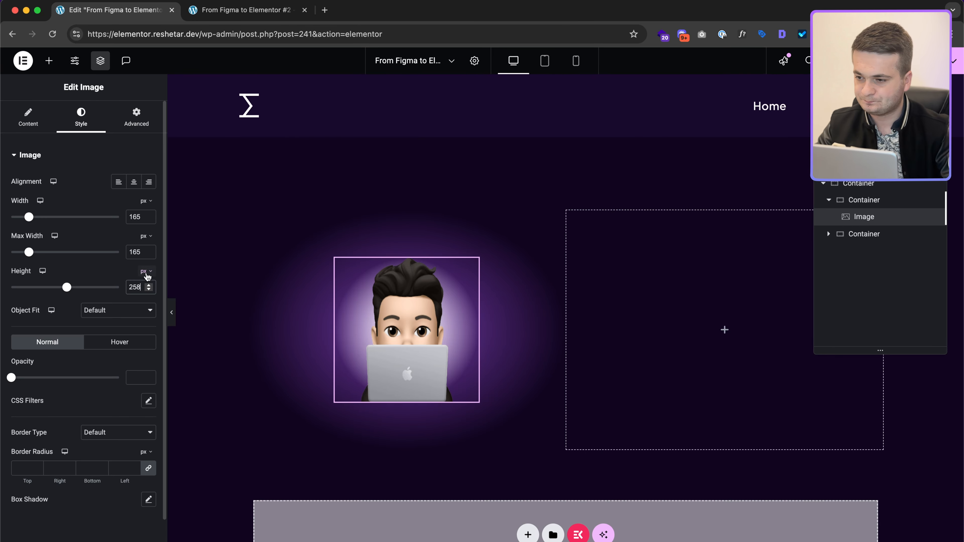
{"action": "left_click", "coordinate": [120, 312]}
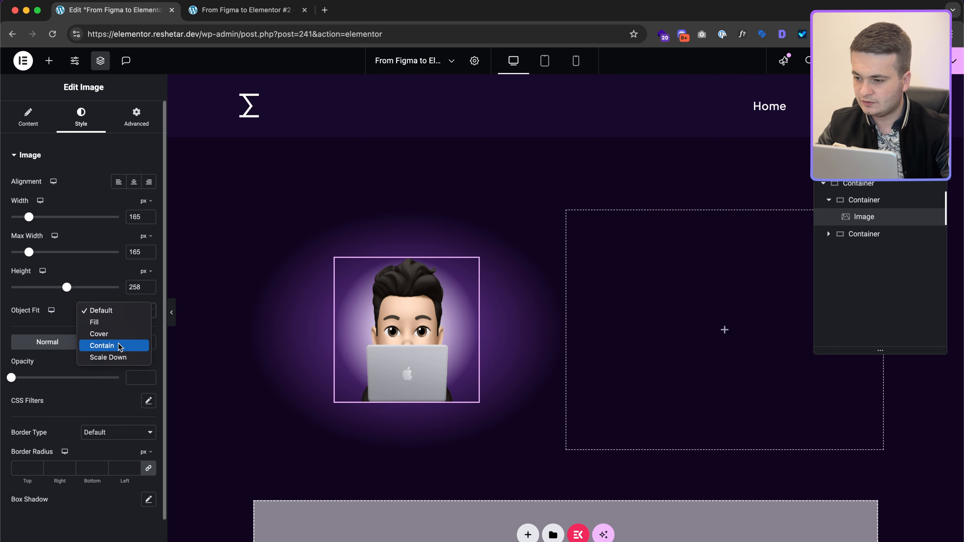
{"action": "left_click", "coordinate": [120, 346]}
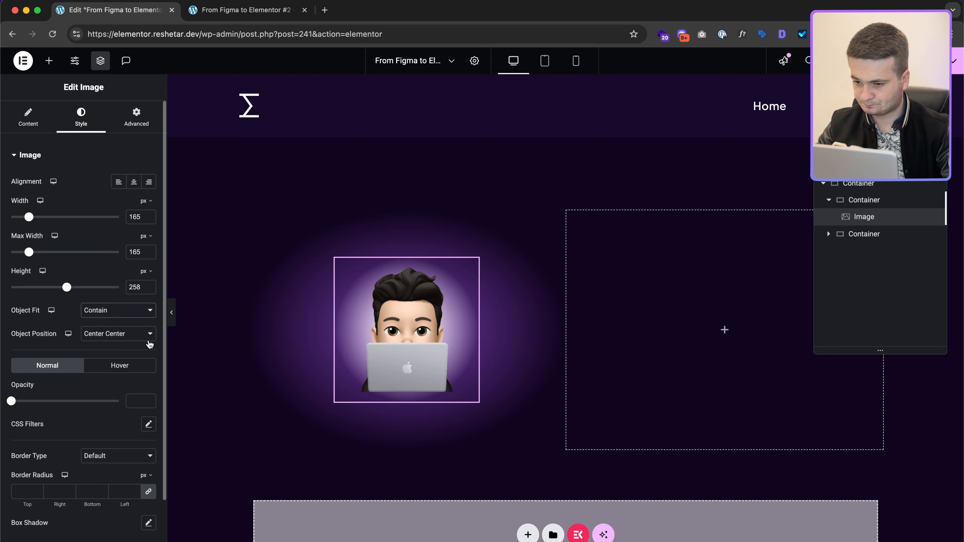
{"action": "key", "text": "ctrl+Right"}
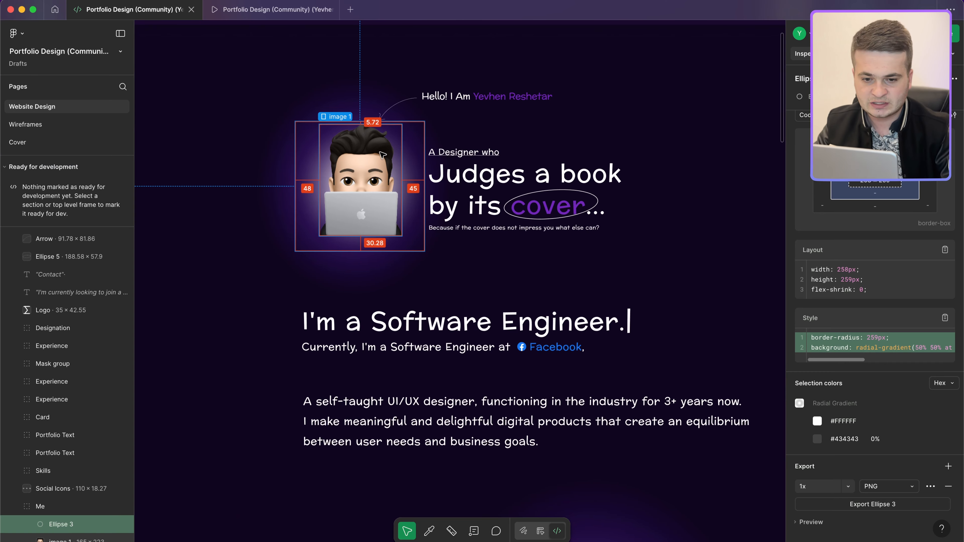
{"action": "key", "text": "ctrl+Left"}
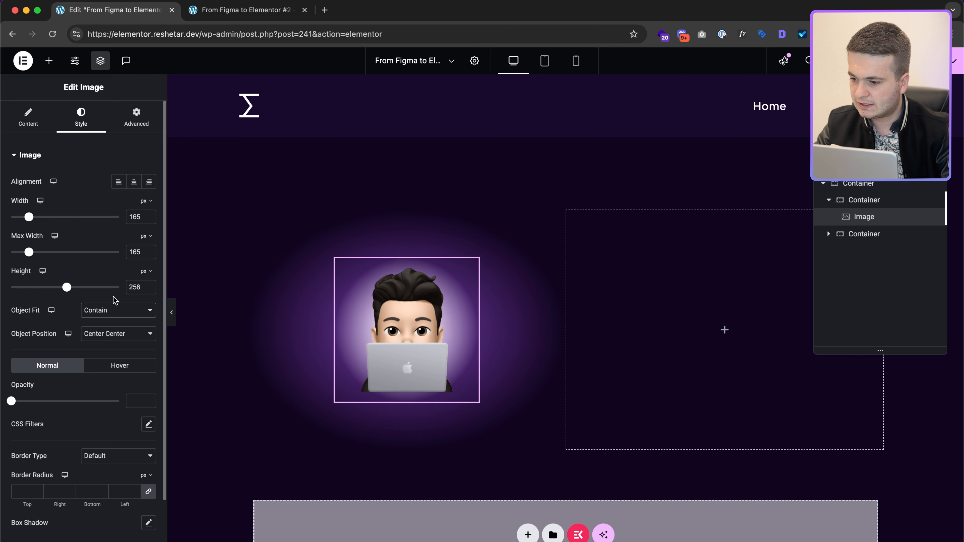
{"action": "left_click", "coordinate": [136, 118]}
Step: Reveal the image's custom CSS and edit the gradient's 50% size value, leaving it at 50%
{"action": "scroll", "coordinate": [129, 365], "scroll_direction": "down", "scroll_amount": 10}
{"action": "left_click", "coordinate": [98, 474]}
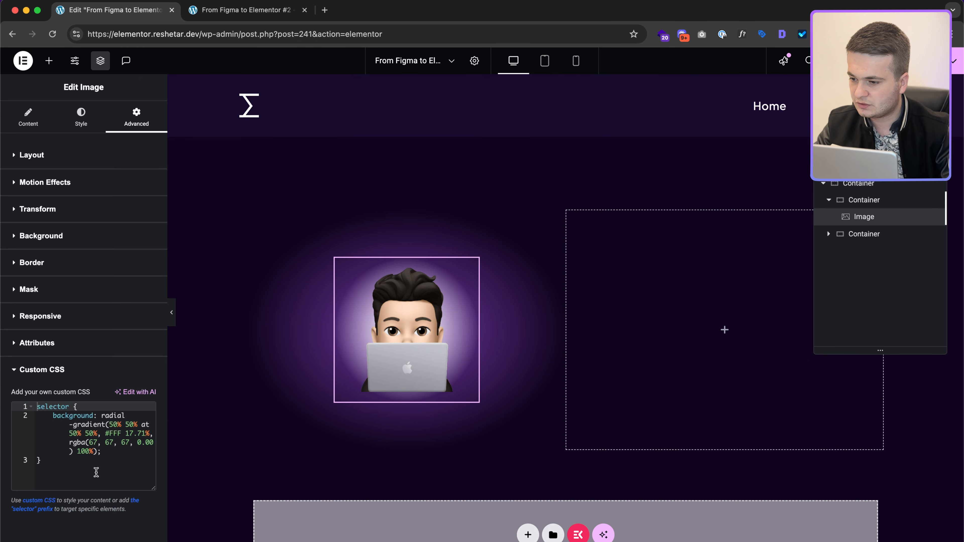
{"action": "left_click", "coordinate": [115, 424]}
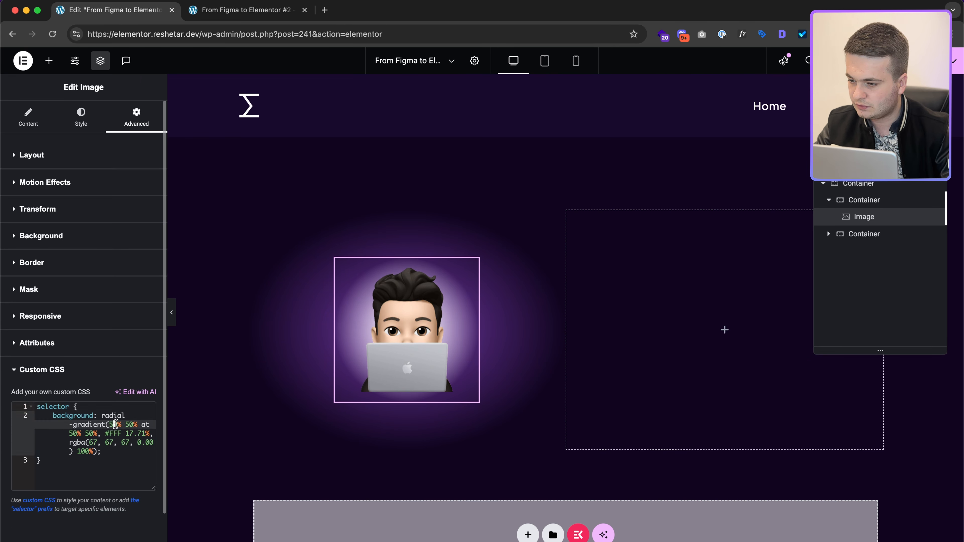
{"action": "key", "text": "super+a"}
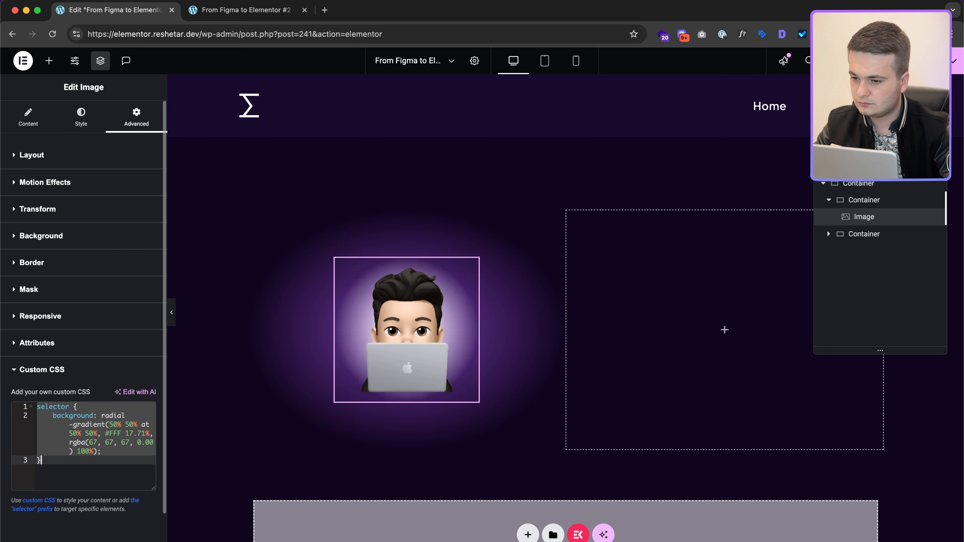
{"action": "left_click", "coordinate": [114, 424]}
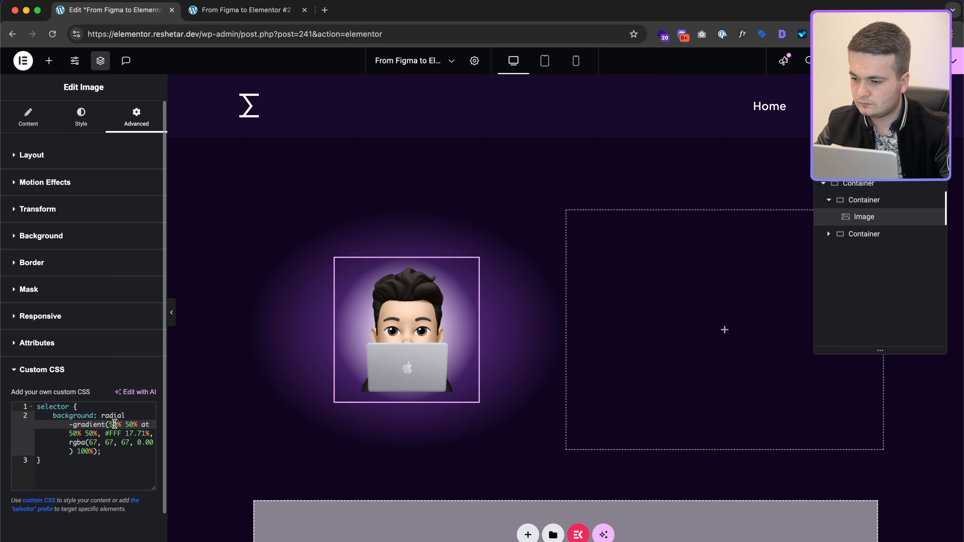
{"action": "key", "text": "Delete"}
{"action": "type", "text": "4"}
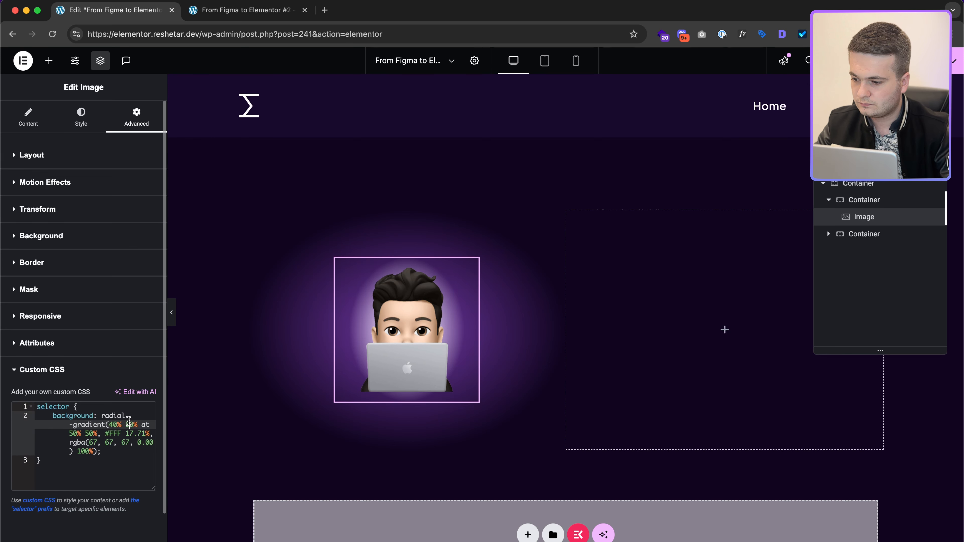
{"action": "key", "text": "BackSpace"}
{"action": "type", "text": "5"}
Step: Move the white #FFF gradient stop from 10.71% to 0.71%
{"action": "left_click", "coordinate": [144, 442]}
{"action": "left_click", "coordinate": [133, 433]}
{"action": "key", "text": "BackSpace"}
{"action": "type", "text": "0"}
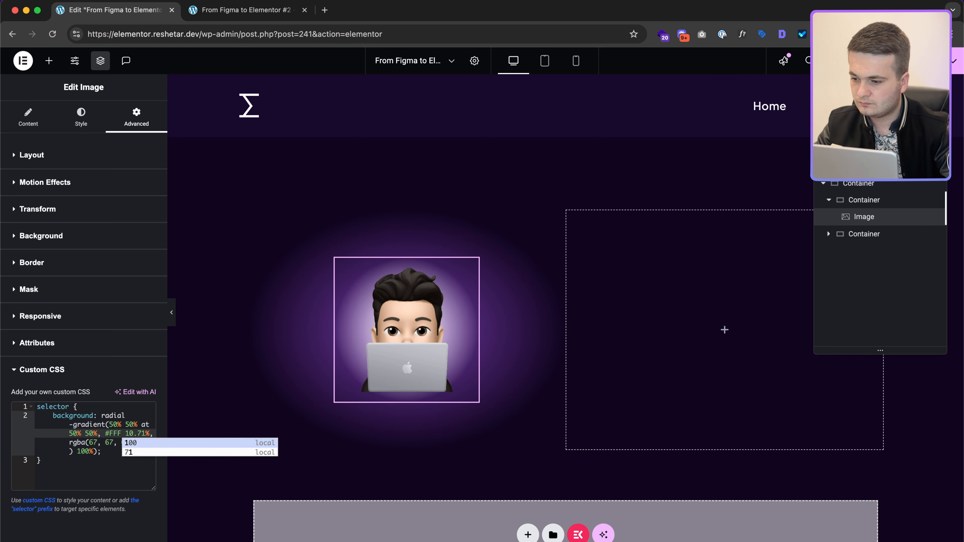
{"action": "key", "text": "Left"}
{"action": "key", "text": "BackSpace"}
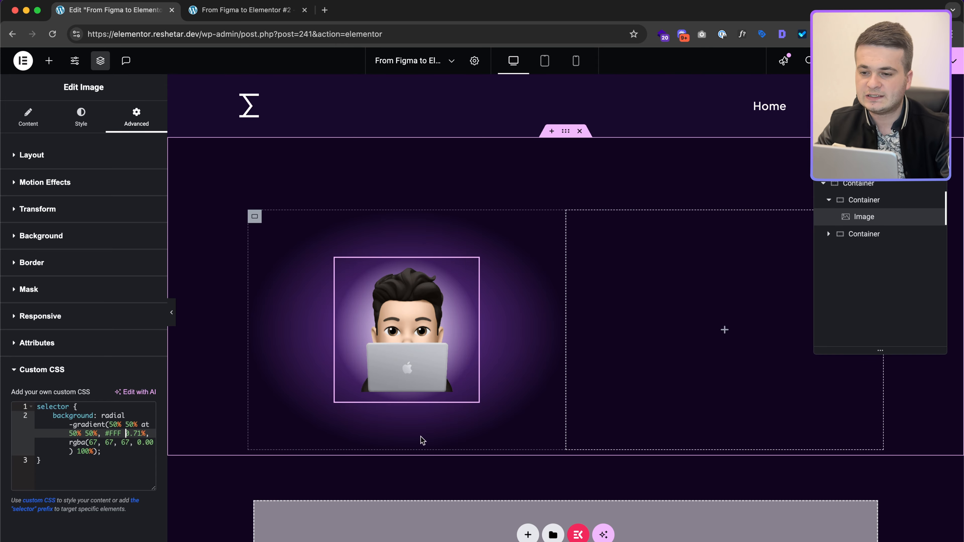
Step: Read the Gradient frame's size in Figma, then select the avatar's container in Elementor
{"action": "key", "text": "super+Tab"}
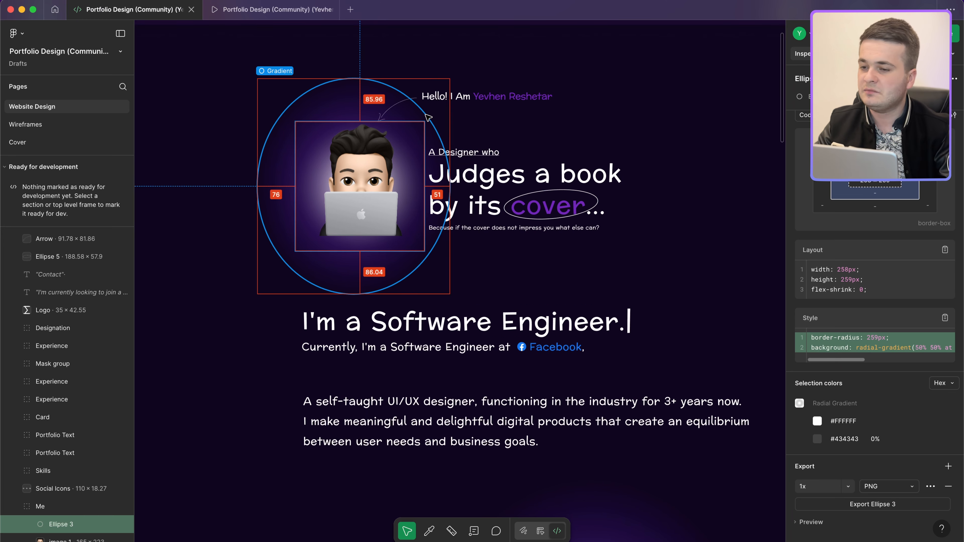
{"action": "left_click", "coordinate": [428, 118]}
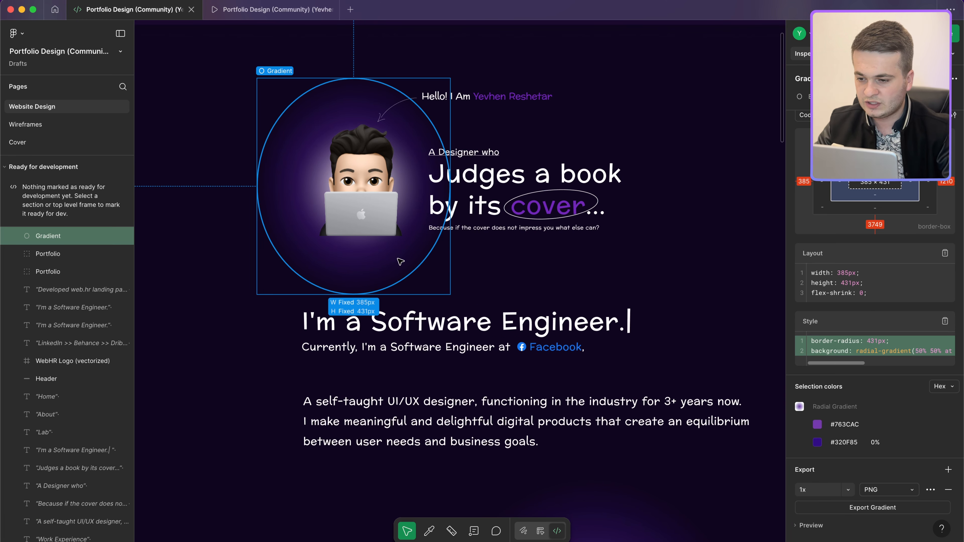
{"action": "key", "text": "ctrl+Left"}
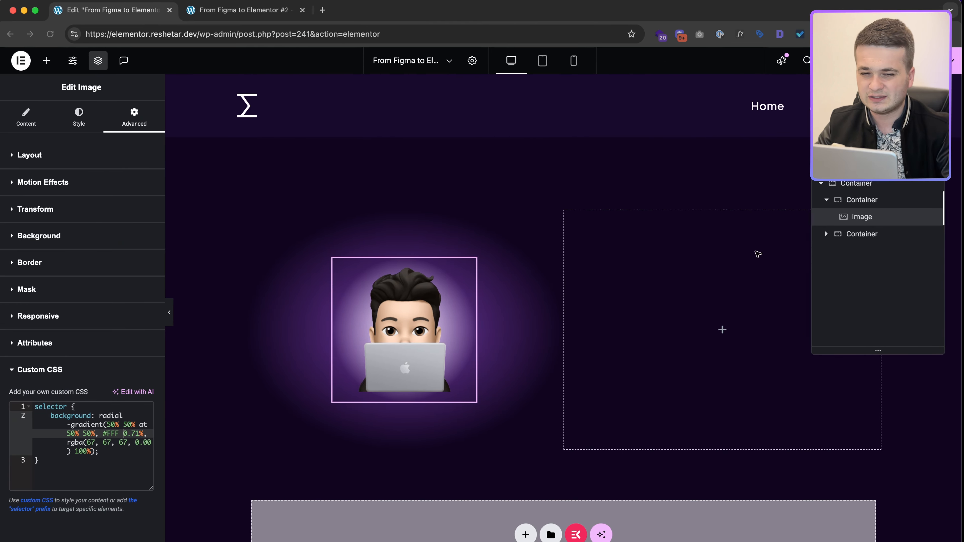
{"action": "left_click", "coordinate": [906, 205]}
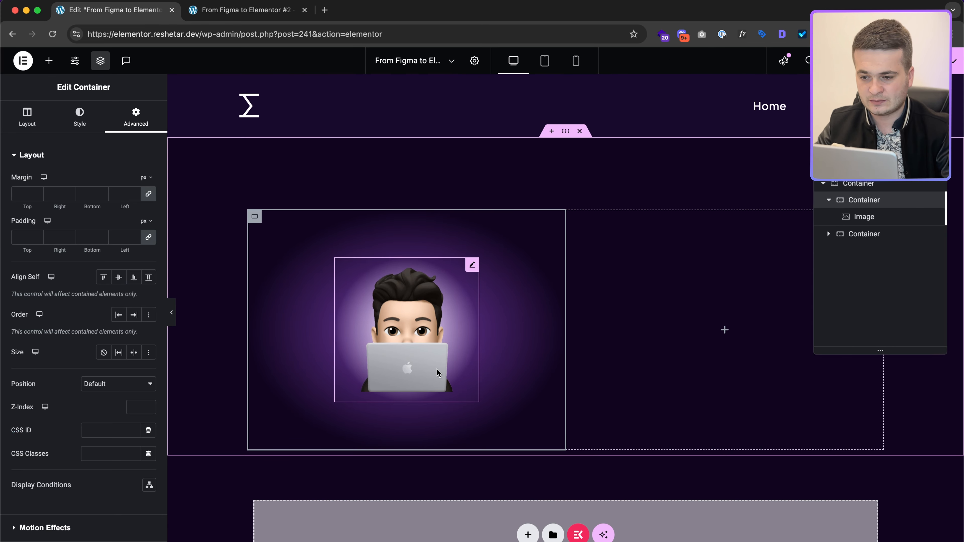
Step: Switch the avatar container's width unit from % to px and enter 386
{"action": "left_click", "coordinate": [35, 125]}
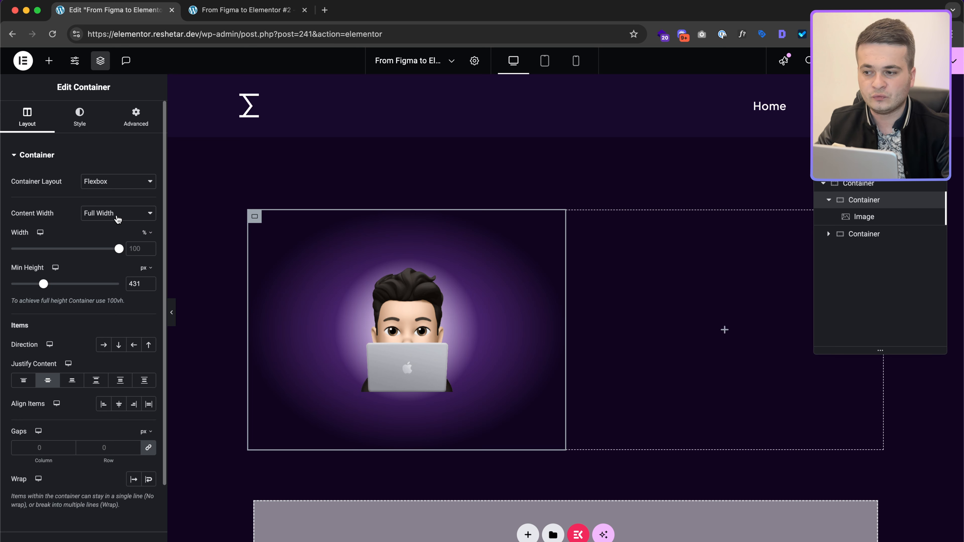
{"action": "left_click", "coordinate": [146, 233]}
{"action": "left_click", "coordinate": [149, 238]}
{"action": "left_click", "coordinate": [140, 249]}
{"action": "type", "text": "3"}
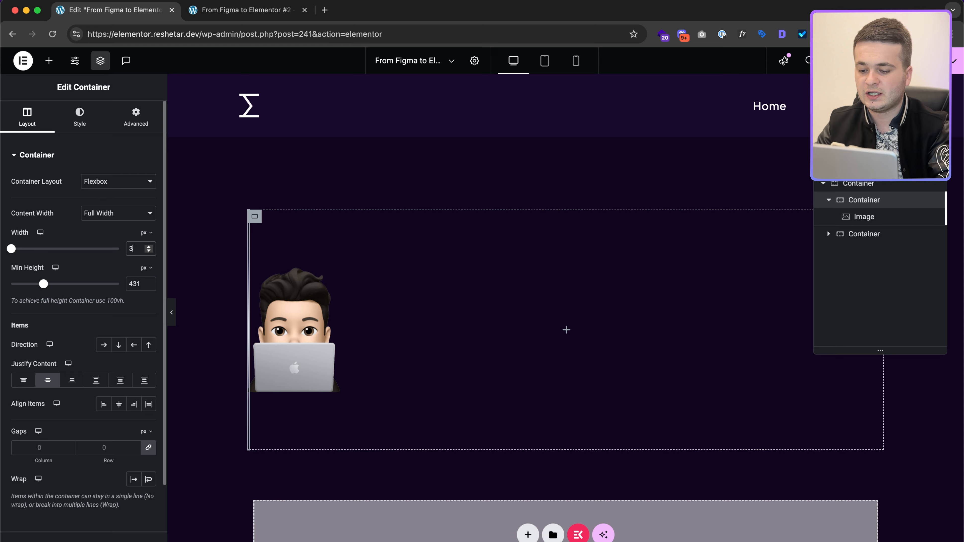
{"action": "type", "text": "86"}
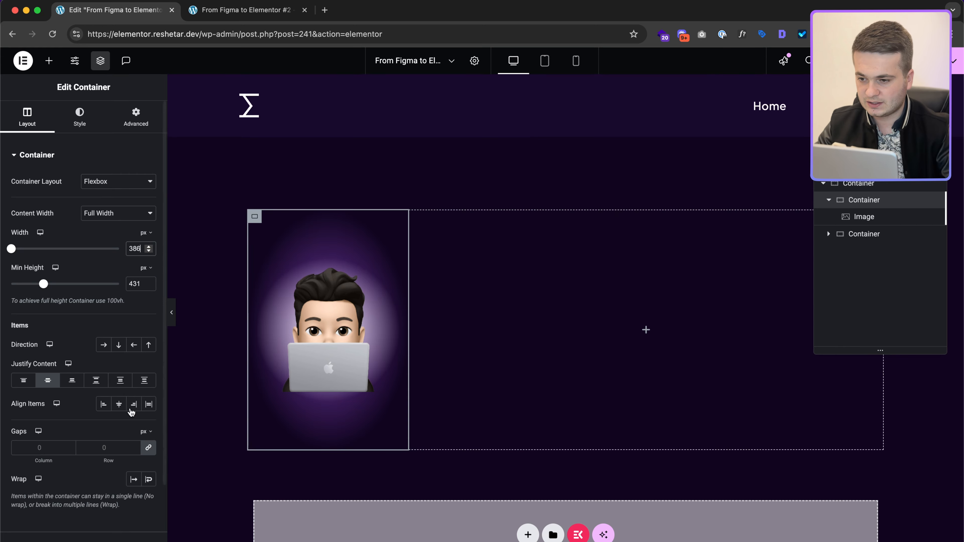
Step: Compare Figma's 385 px Gradient frame with the avatar container's width in Elementor
{"action": "key", "text": "super+Tab"}
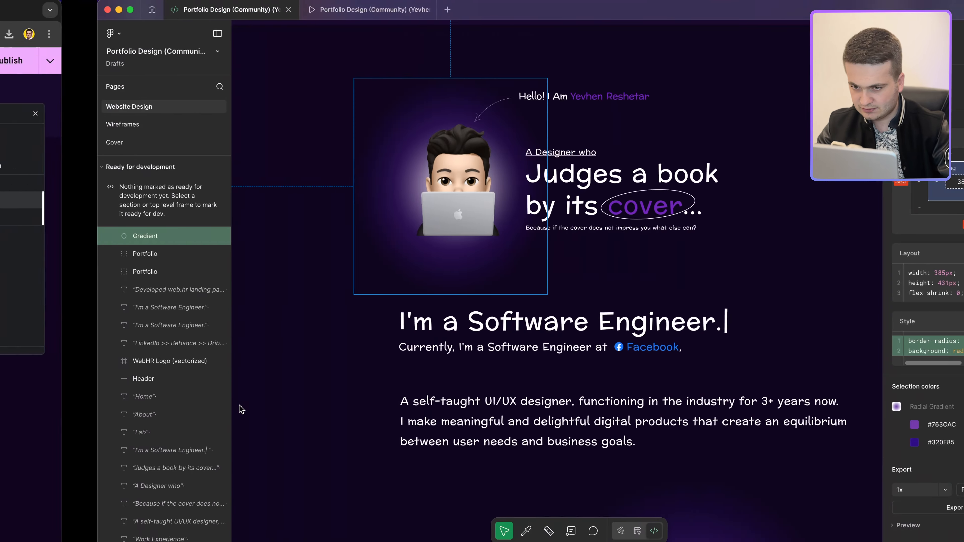
{"action": "key", "text": "ctrl+Left"}
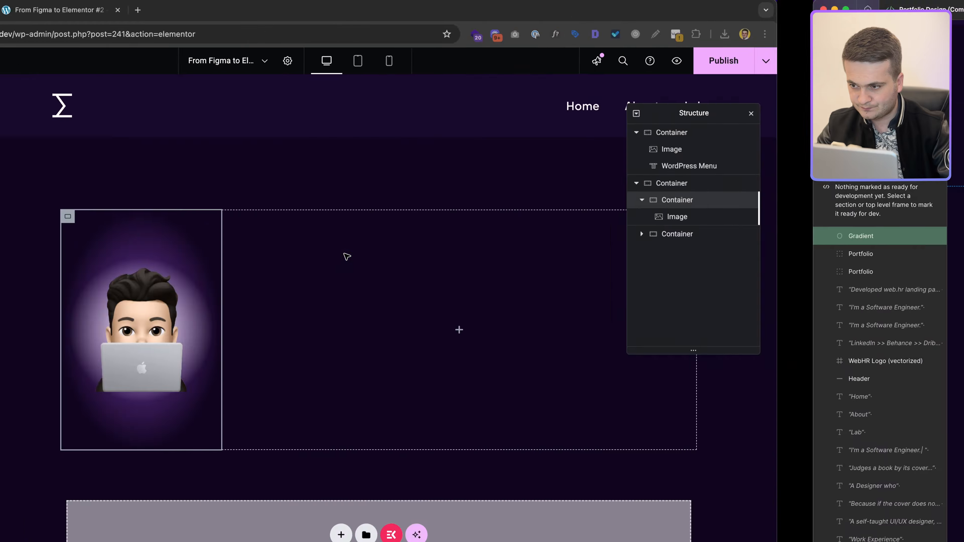
{"action": "key", "text": "ctrl+Right"}
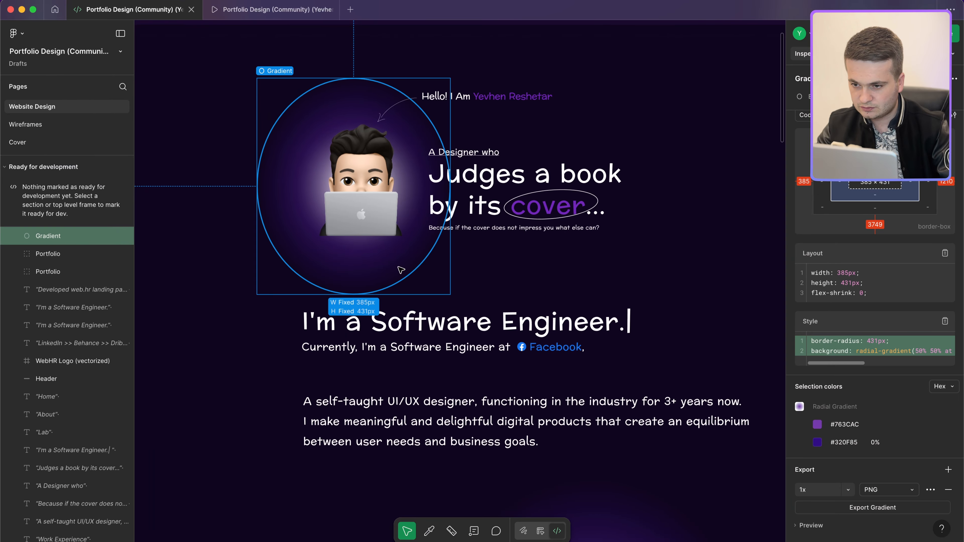
{"action": "key", "text": "ctrl+Left"}
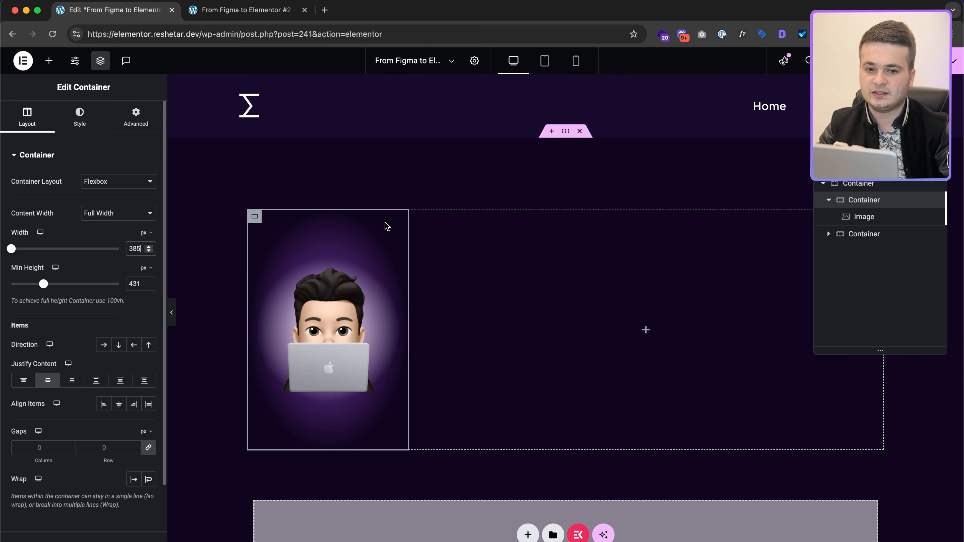
Step: Give the right-hand container a custom width of calc(100% - 385px)
{"action": "left_click", "coordinate": [872, 234]}
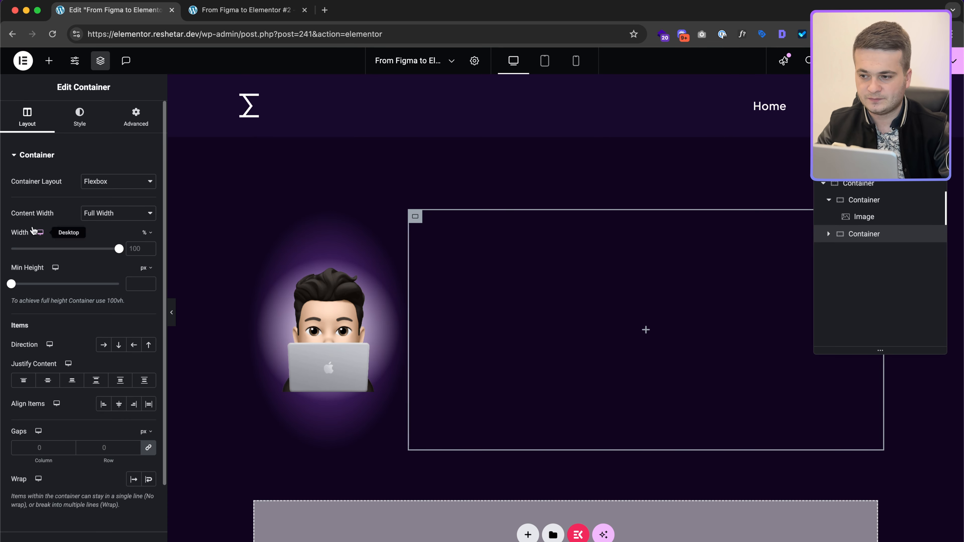
{"action": "left_click", "coordinate": [147, 232]}
{"action": "left_click", "coordinate": [146, 318]}
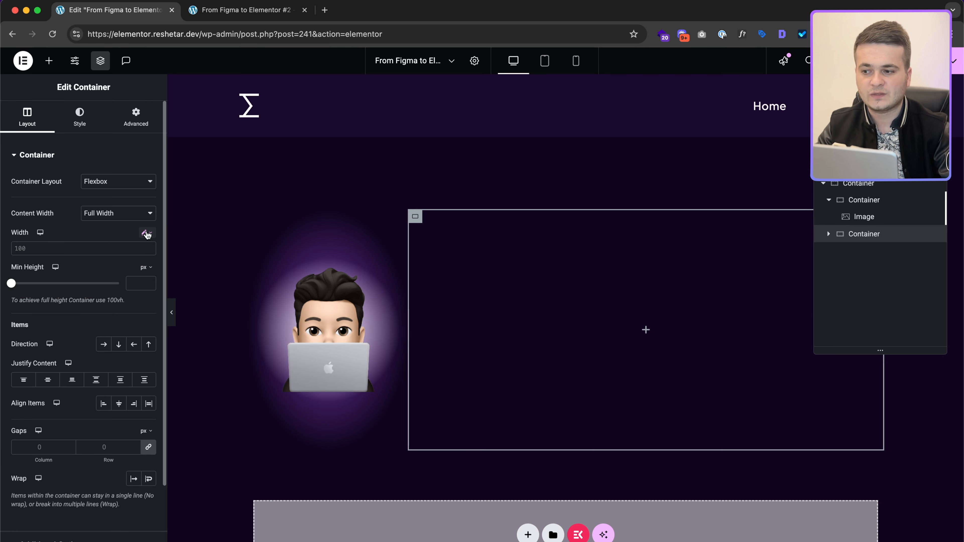
{"action": "type", "text": "calc()"}
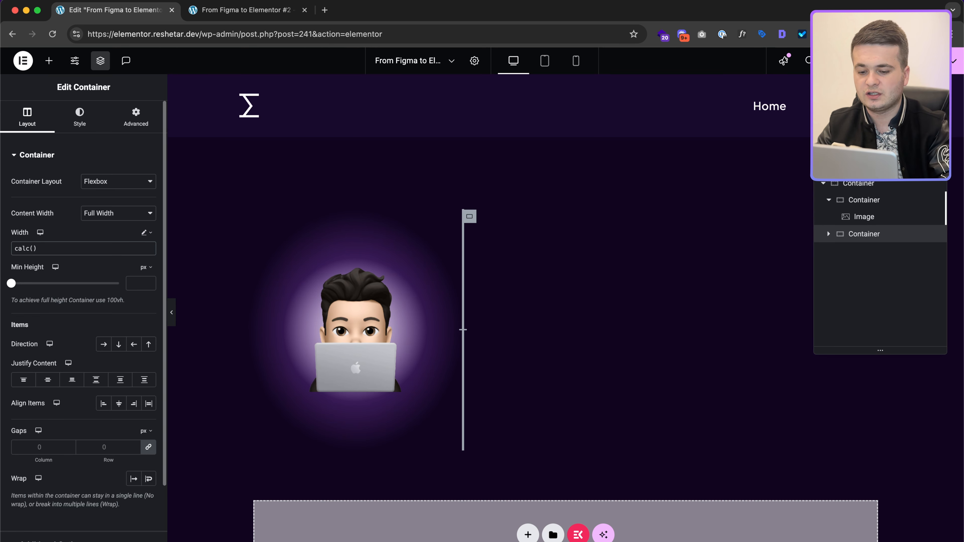
{"action": "type", "text": "%"}
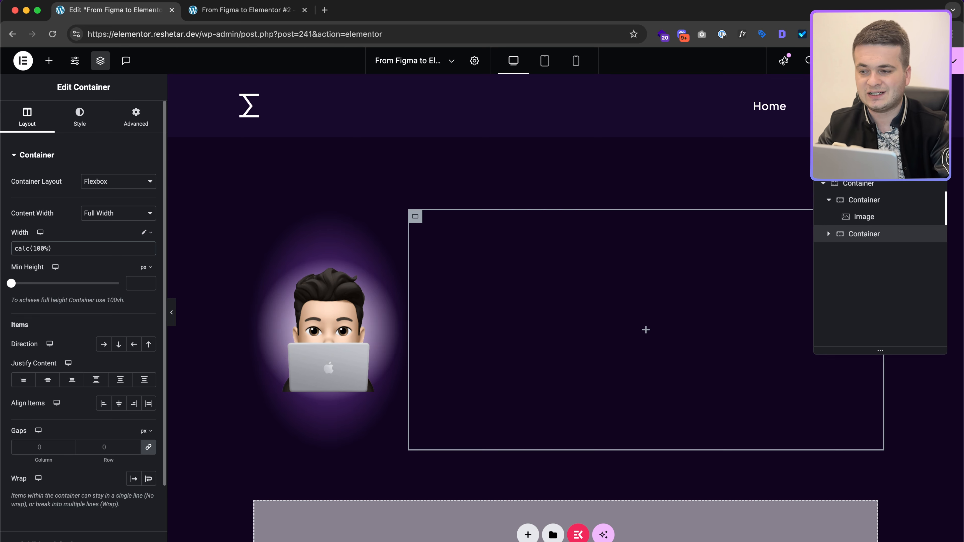
{"action": "type", "text": " - "}
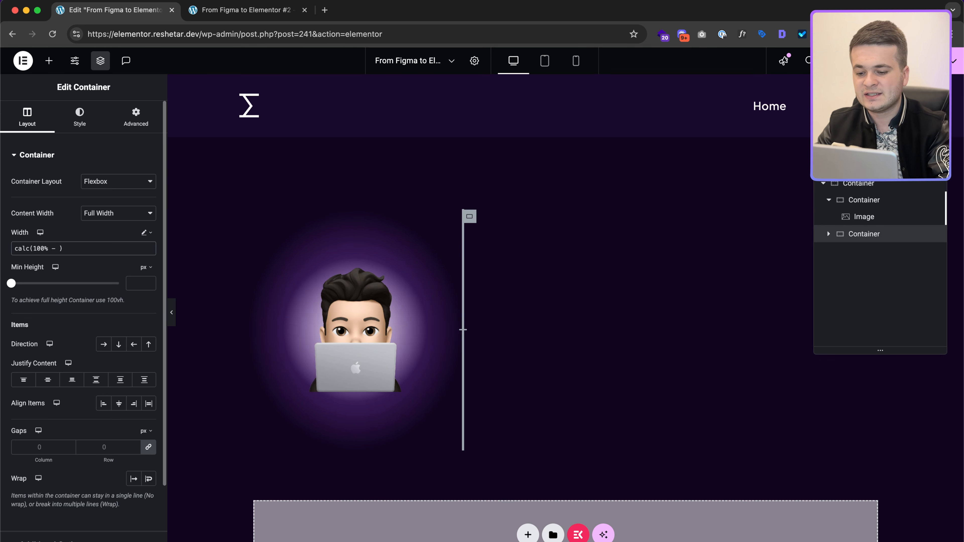
{"action": "type", "text": "385px"}
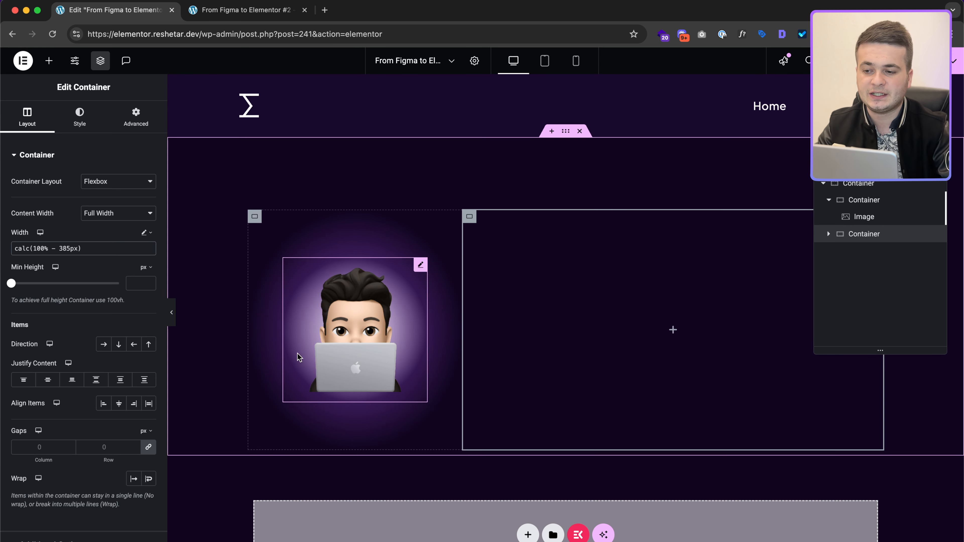
{"action": "key", "text": "ctrl+a"}
{"action": "key", "text": "BackSpace"}
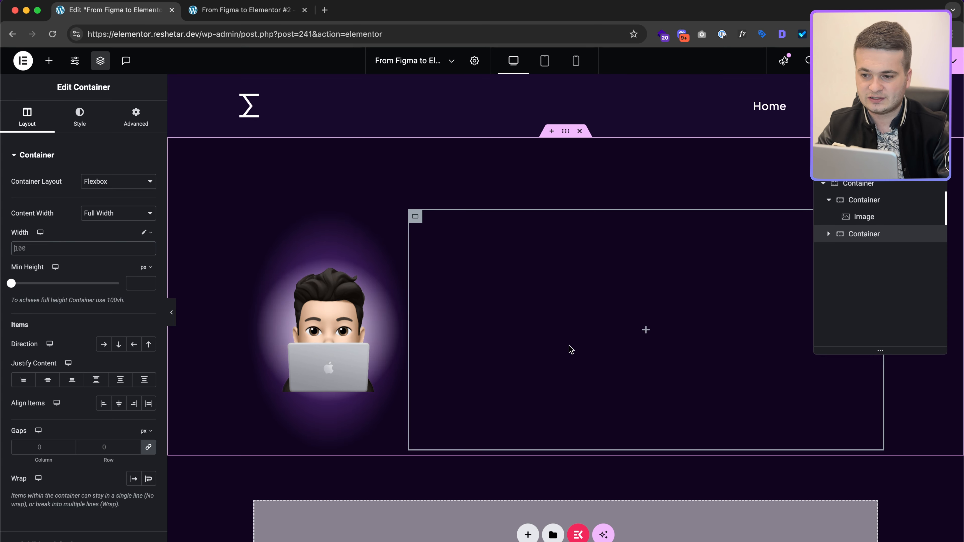
{"action": "key", "text": "ctrl+z"}
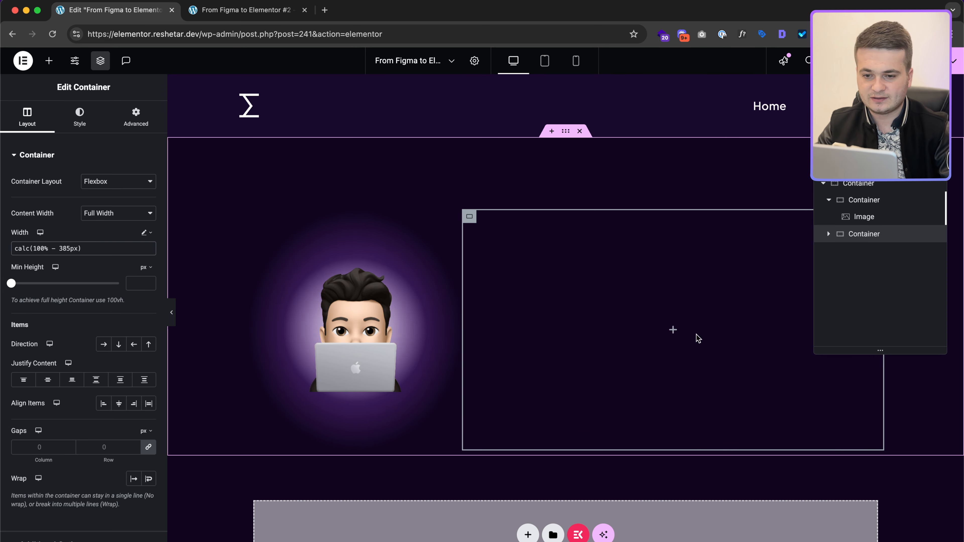
Step: Drag a Heading widget into the right column and select Figma's greeting text
{"action": "left_click", "coordinate": [672, 330]}
{"action": "left_click_drag", "start_coordinate": [44, 290], "coordinate": [683, 288]}
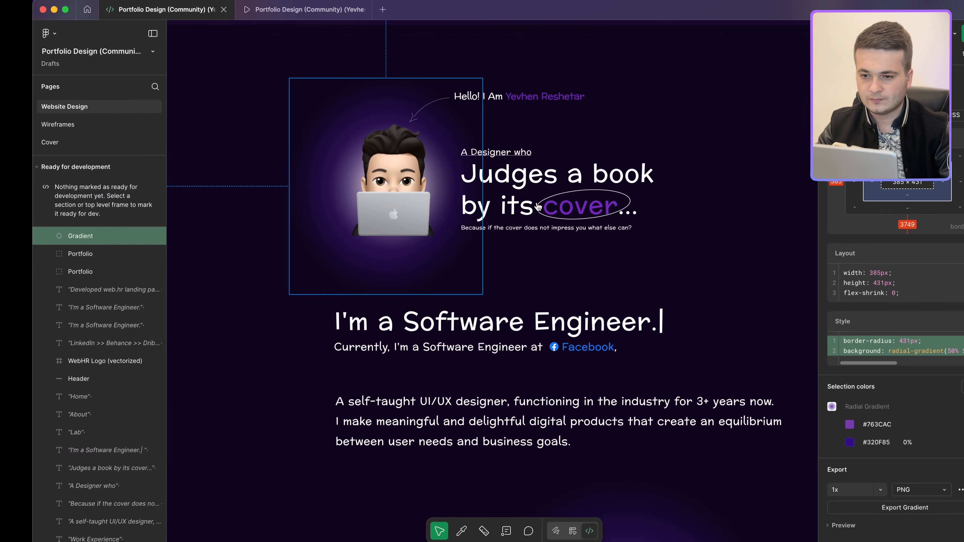
{"action": "left_click", "coordinate": [493, 96]}
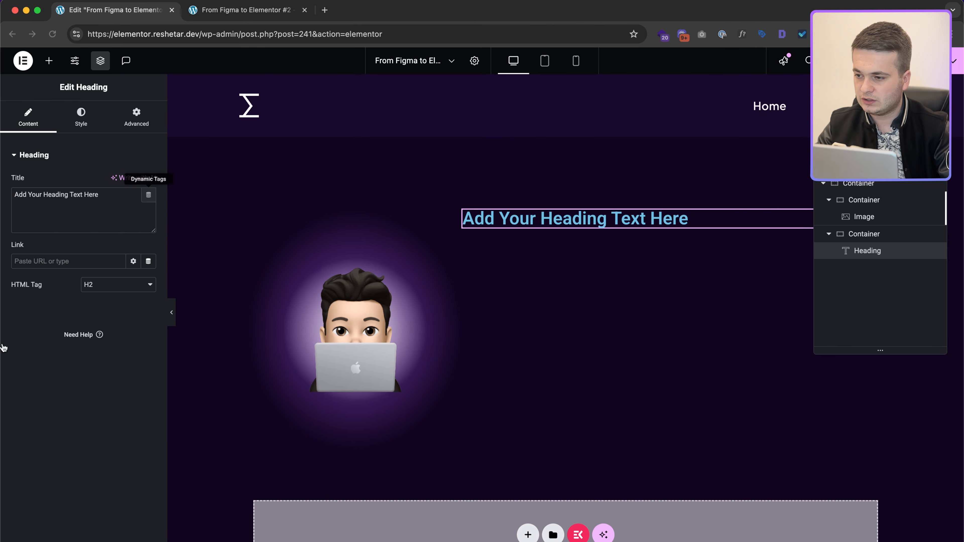
Step: Replace the placeholder heading text with the copied hero greeting
{"action": "left_click", "coordinate": [115, 205]}
{"action": "key", "text": "super+a"}
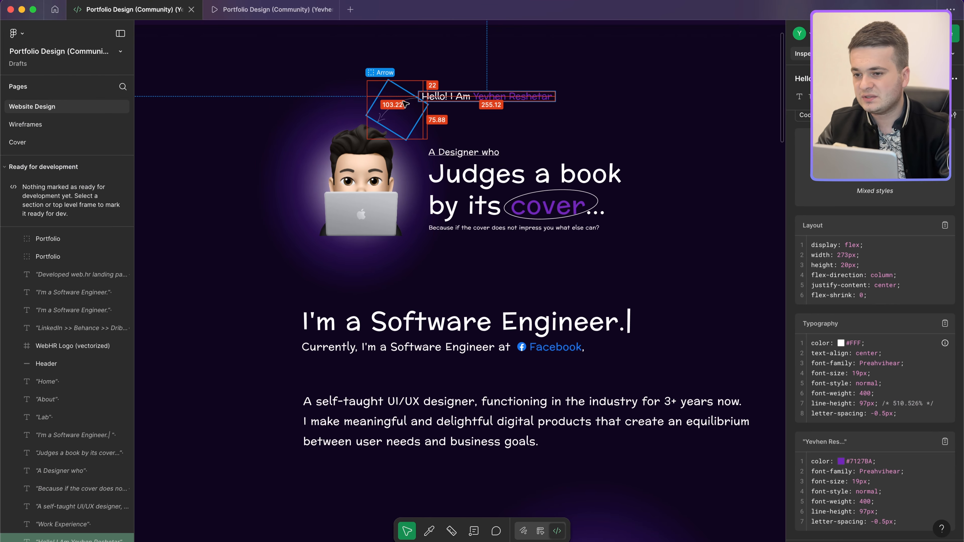
Step: Export the Figma Arrow icon as an SVG file named arrow-icon
{"action": "left_click", "coordinate": [405, 104]}
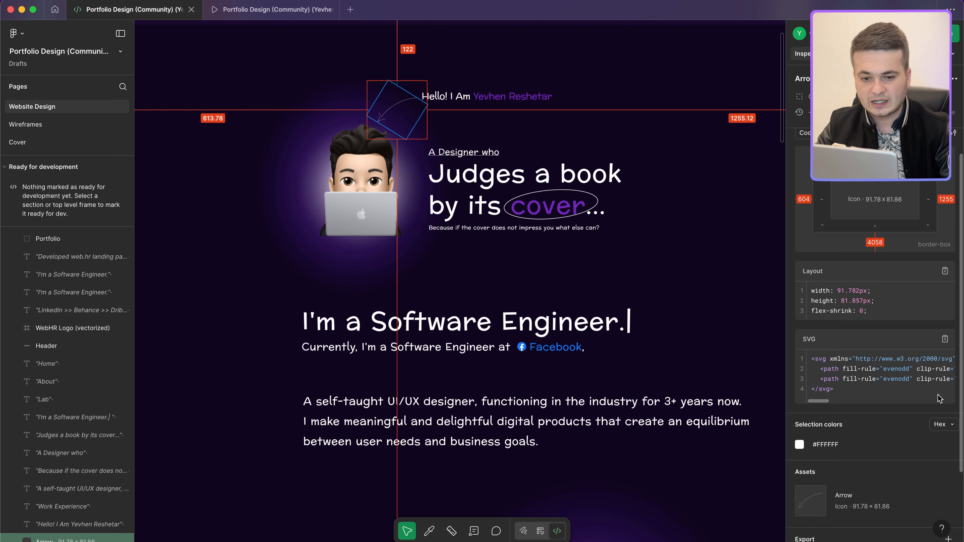
{"action": "scroll", "coordinate": [940, 398], "scroll_direction": "down", "scroll_amount": 3}
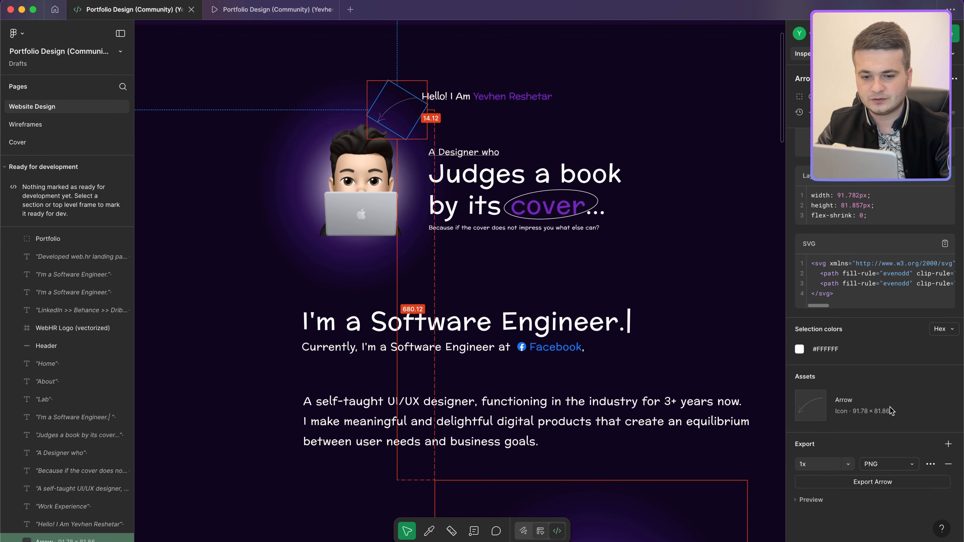
{"action": "scroll", "coordinate": [899, 461], "scroll_direction": "down", "scroll_amount": 2}
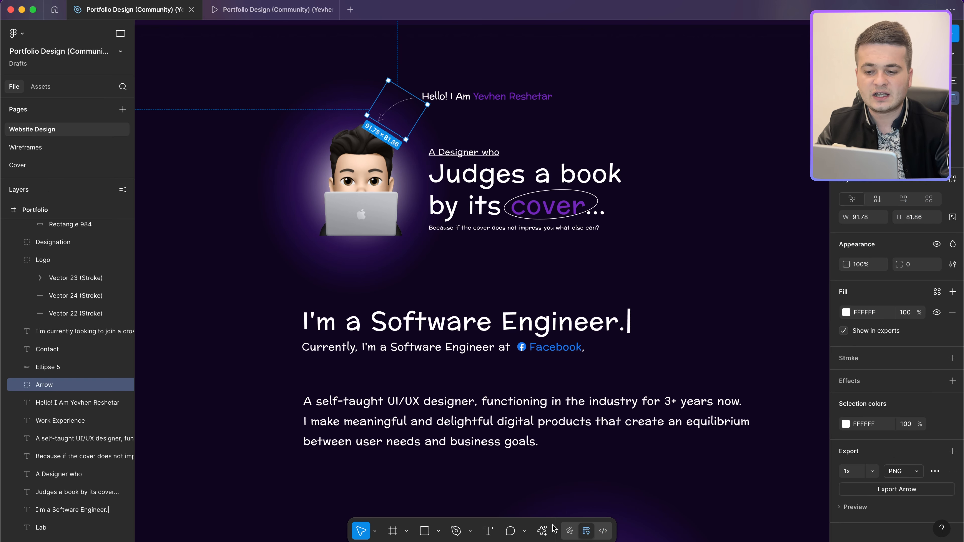
{"action": "left_click", "coordinate": [913, 475]}
{"action": "left_click", "coordinate": [914, 498]}
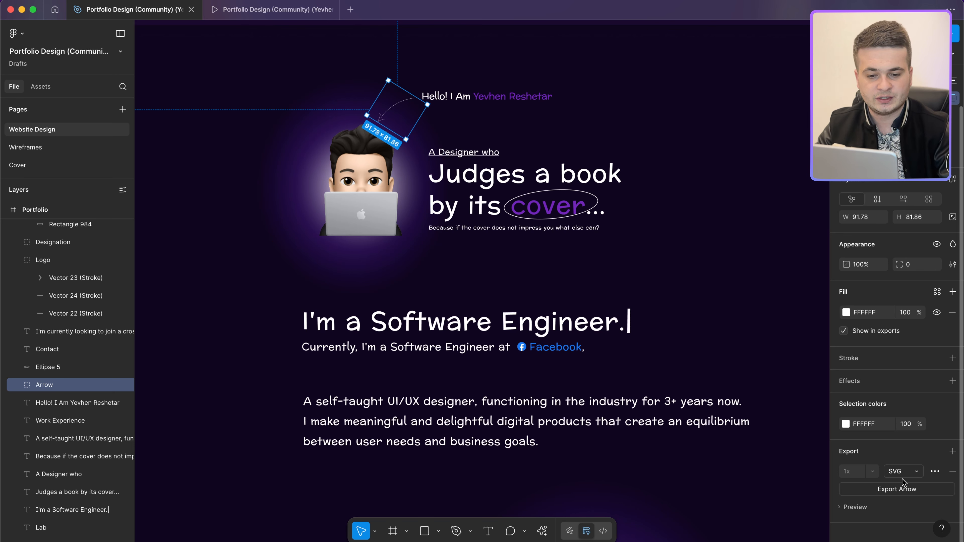
{"action": "left_click", "coordinate": [898, 490]}
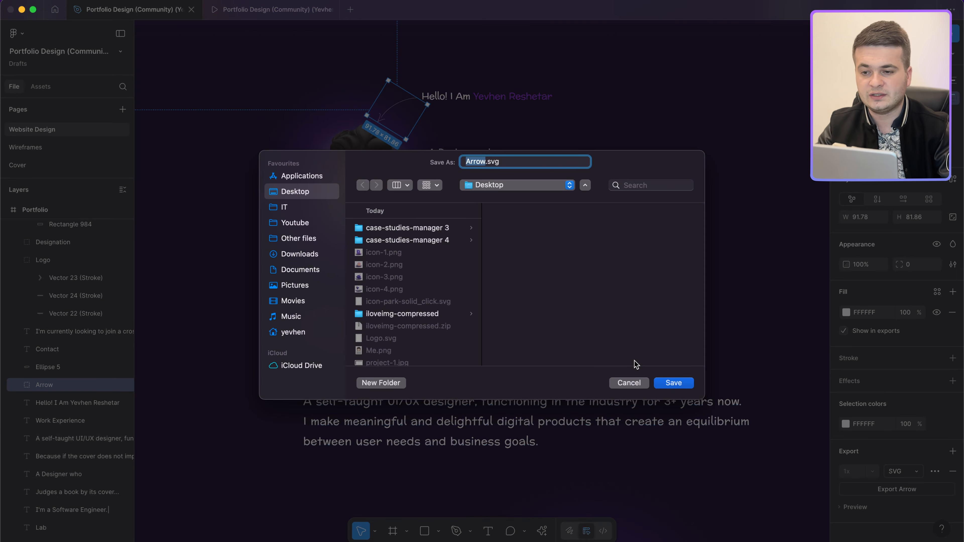
{"action": "type", "text": "-icon"}
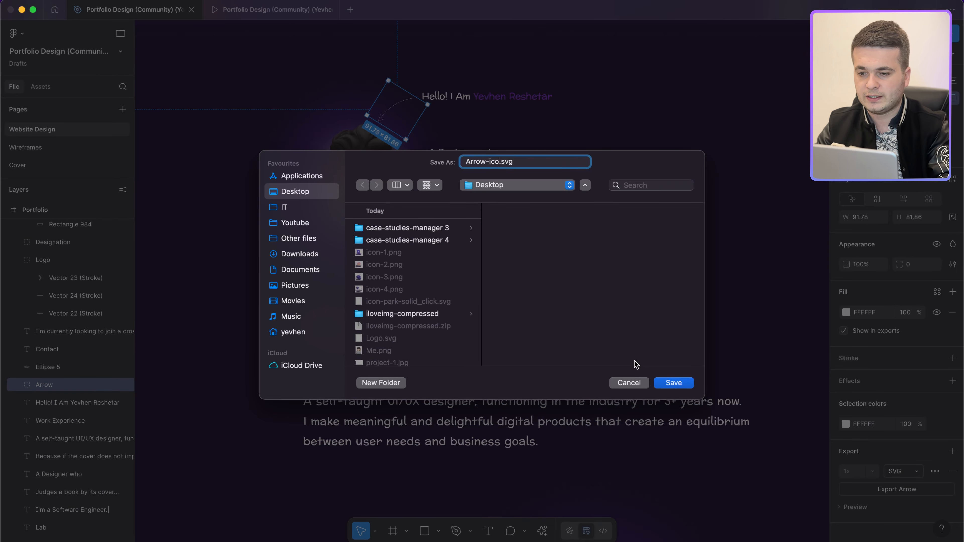
{"action": "key", "text": "Return"}
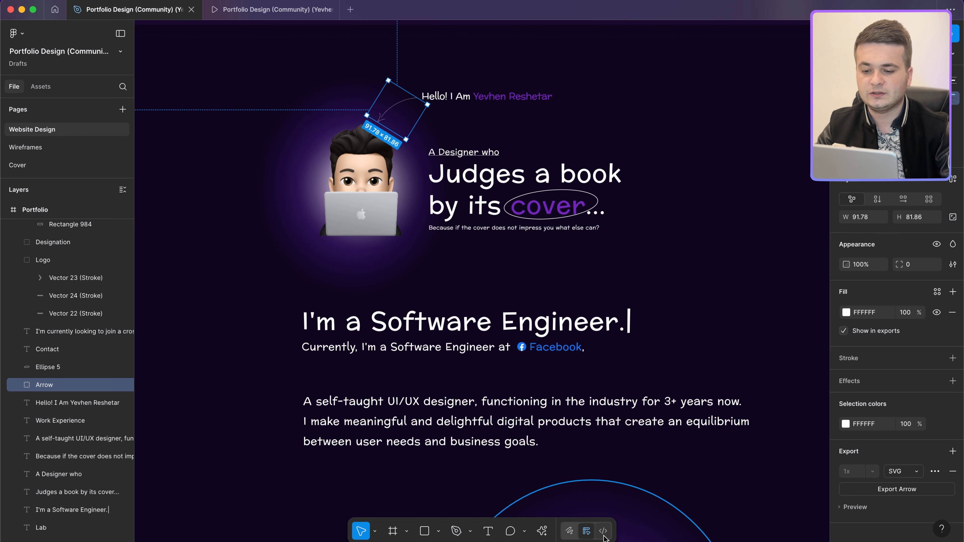
Step: Inspect the Arrow icon's size and spacing in Figma's Dev Mode
{"action": "key", "text": "shift+d"}
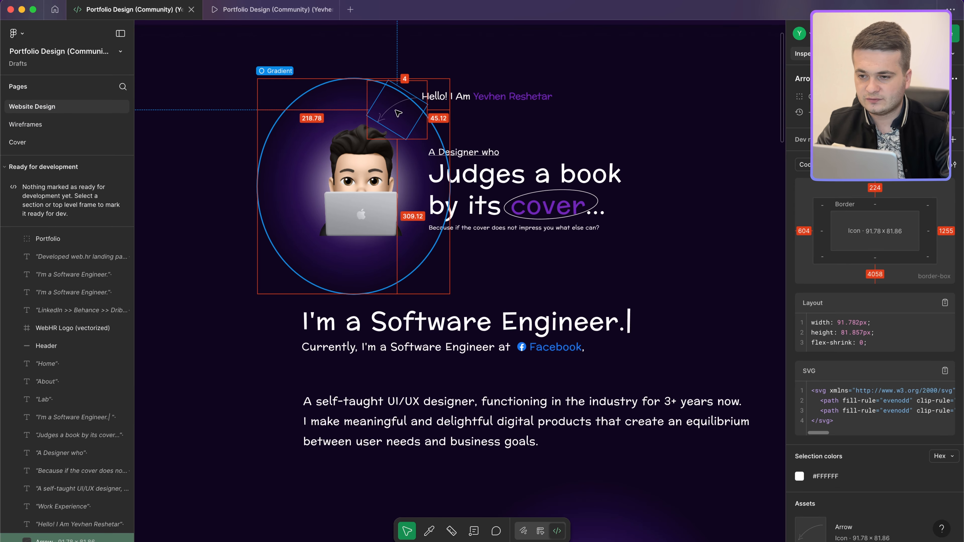
{"action": "scroll", "coordinate": [398, 113], "scroll_direction": "up", "scroll_amount": 5}
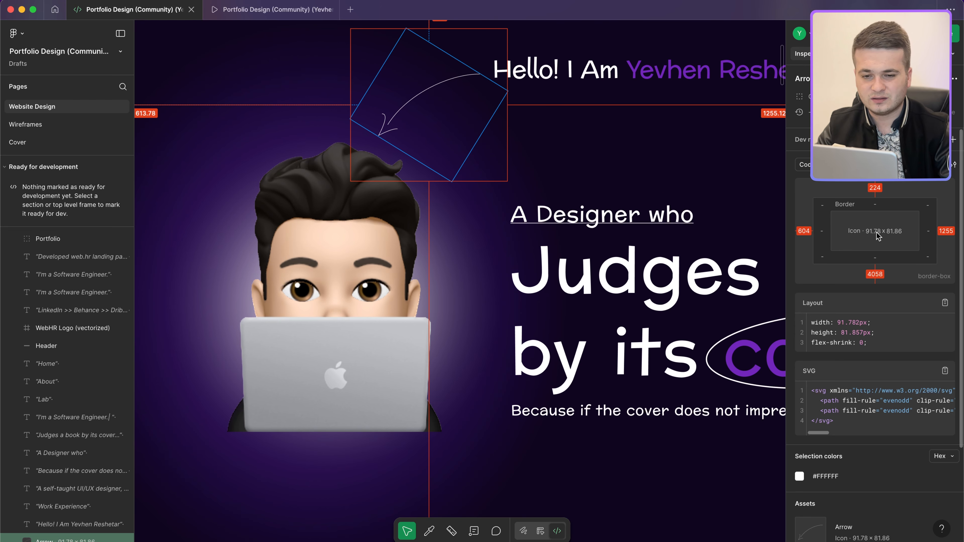
{"action": "scroll", "coordinate": [758, 220], "scroll_direction": "down", "scroll_amount": 5}
{"action": "scroll", "coordinate": [759, 220], "scroll_direction": "right", "scroll_amount": 2}
{"action": "key", "text": "ctrl+Left"}
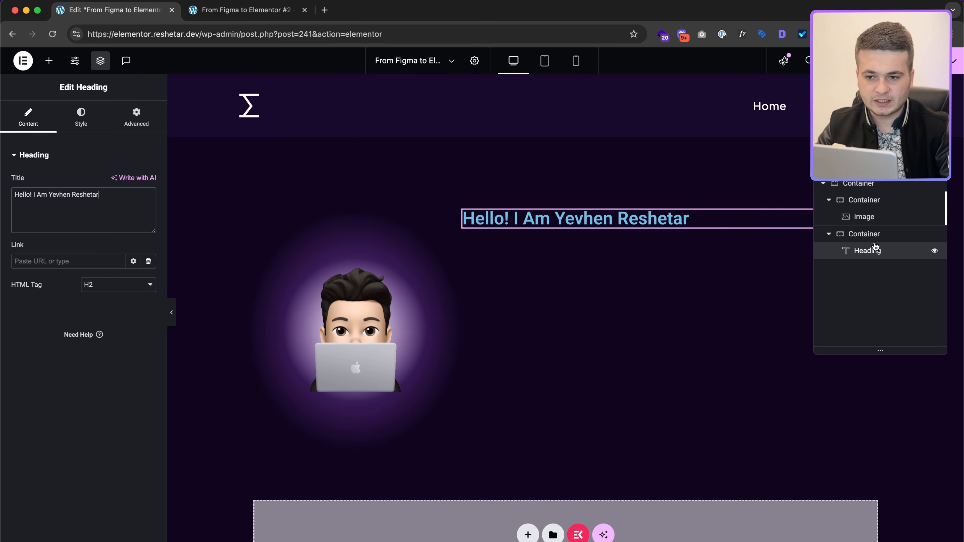
Step: Add an inner container and move the greeting heading into it
{"action": "left_click", "coordinate": [877, 235]}
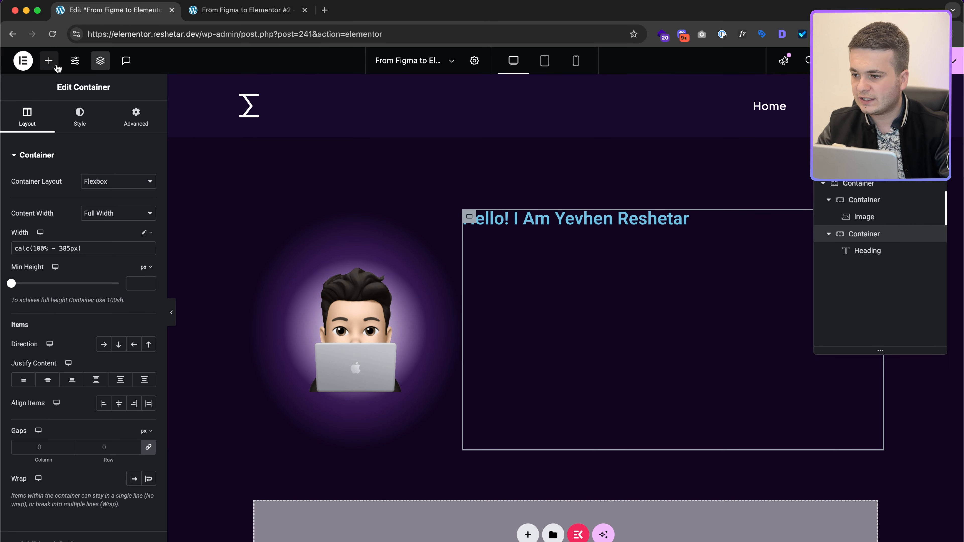
{"action": "left_click", "coordinate": [47, 61]}
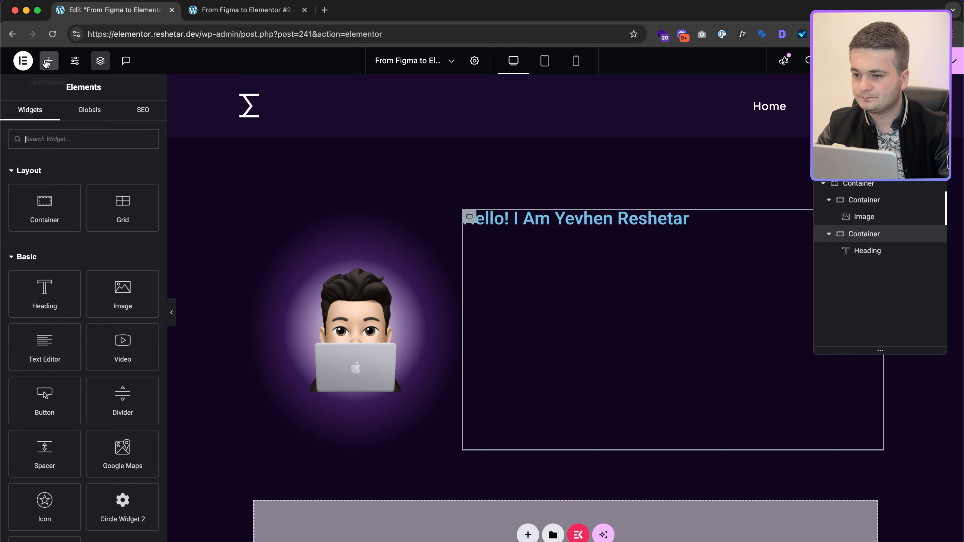
{"action": "left_click", "coordinate": [72, 209]}
{"action": "left_click_drag", "start_coordinate": [606, 221], "coordinate": [615, 264]}
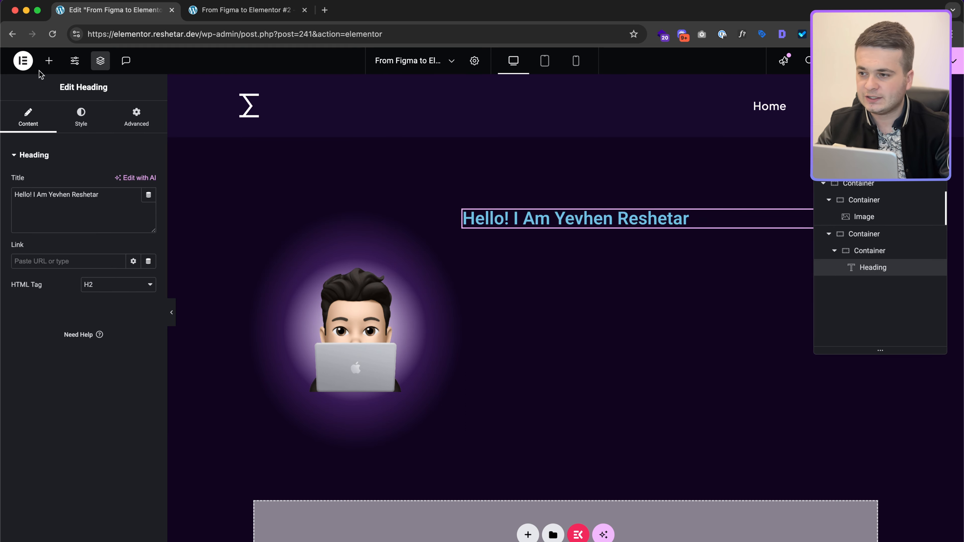
Step: Add an Image widget below the heading via an 'ima' search
{"action": "left_click", "coordinate": [47, 62]}
{"action": "type", "text": "ima"}
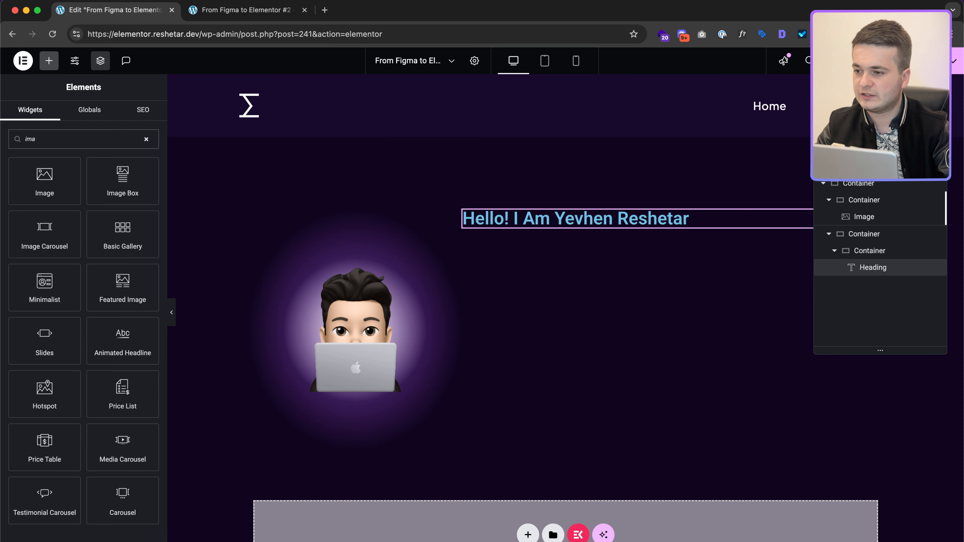
{"action": "left_click", "coordinate": [44, 180]}
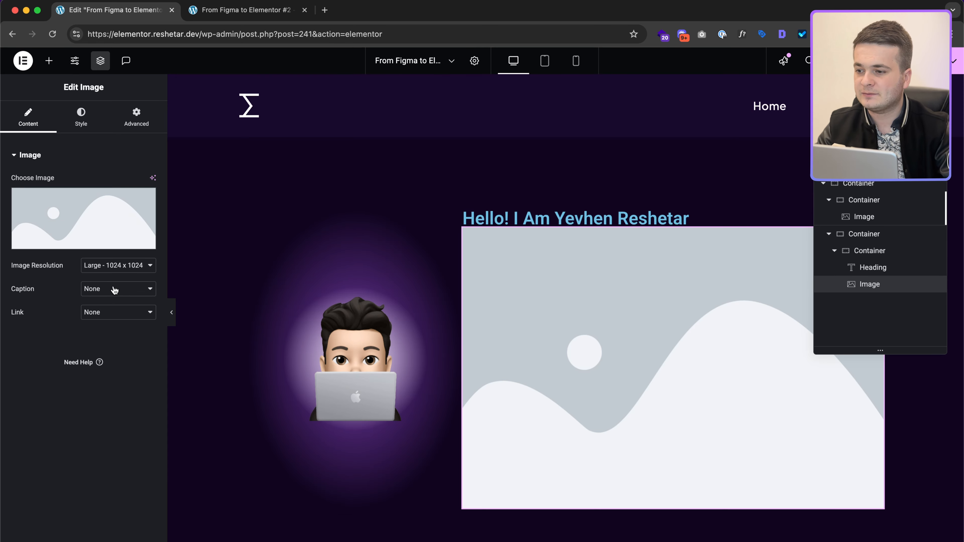
{"action": "left_click", "coordinate": [84, 219]}
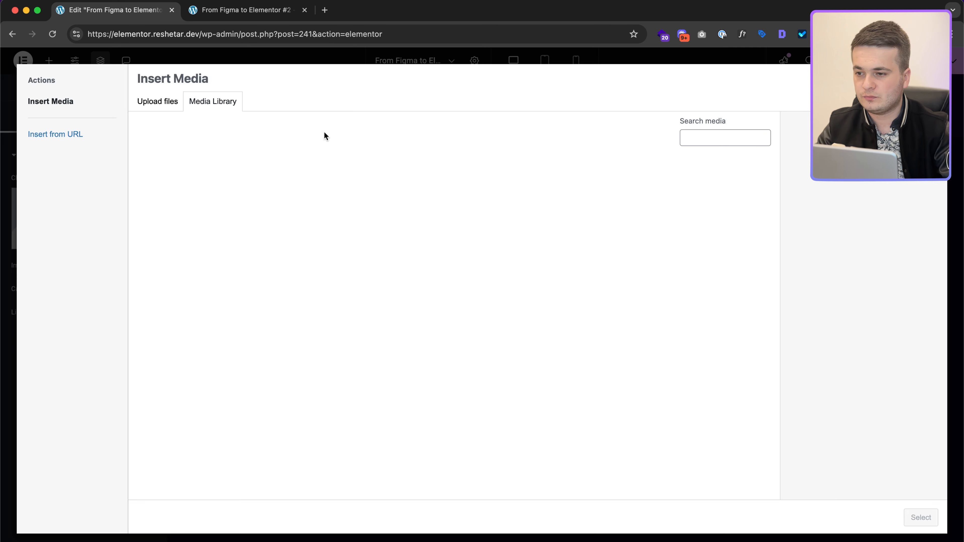
Step: Upload arrow-icon.svg from the Desktop and insert it into the new image element
{"action": "left_click", "coordinate": [159, 110]}
{"action": "left_click", "coordinate": [542, 283]}
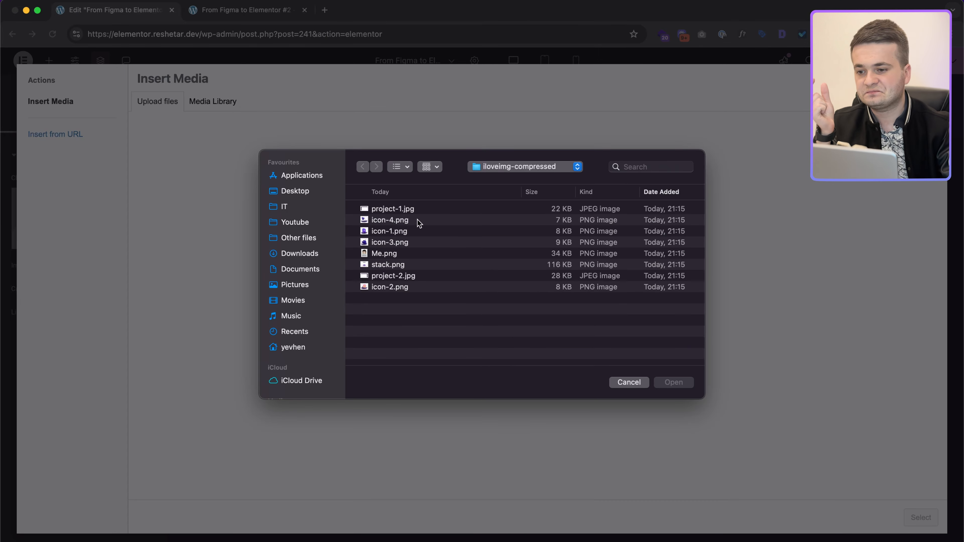
{"action": "left_click", "coordinate": [312, 191]}
{"action": "double_click", "coordinate": [428, 209]}
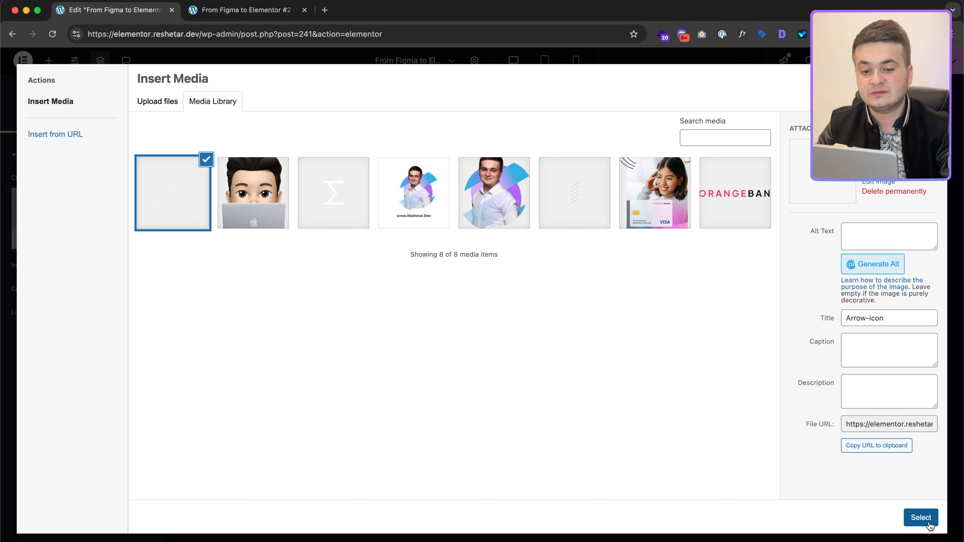
{"action": "left_click", "coordinate": [921, 518]}
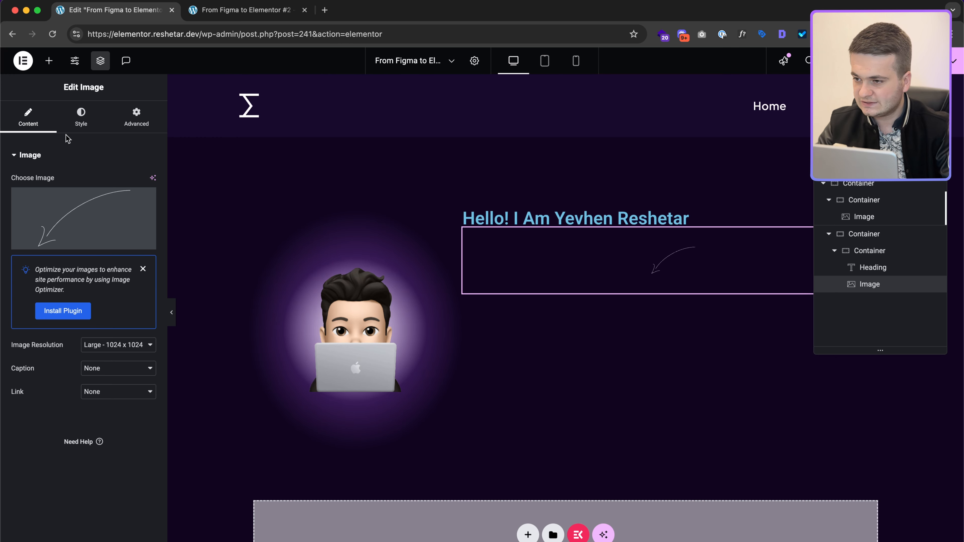
Step: Set the arrow image width to 92 px and align it left
{"action": "left_click", "coordinate": [81, 118]}
{"action": "left_click", "coordinate": [147, 202]}
{"action": "left_click", "coordinate": [145, 205]}
{"action": "left_click", "coordinate": [141, 216]}
{"action": "type", "text": "92"}
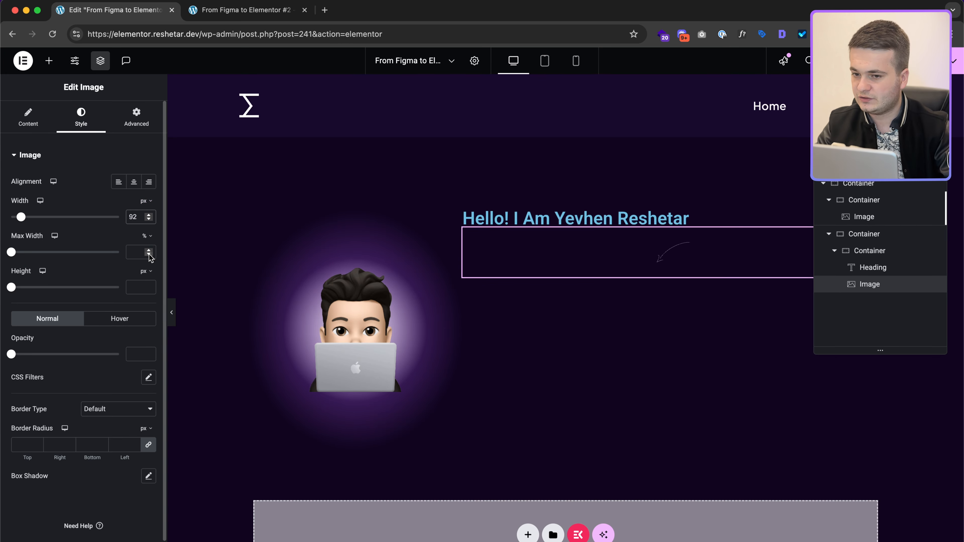
{"action": "left_click", "coordinate": [118, 181]}
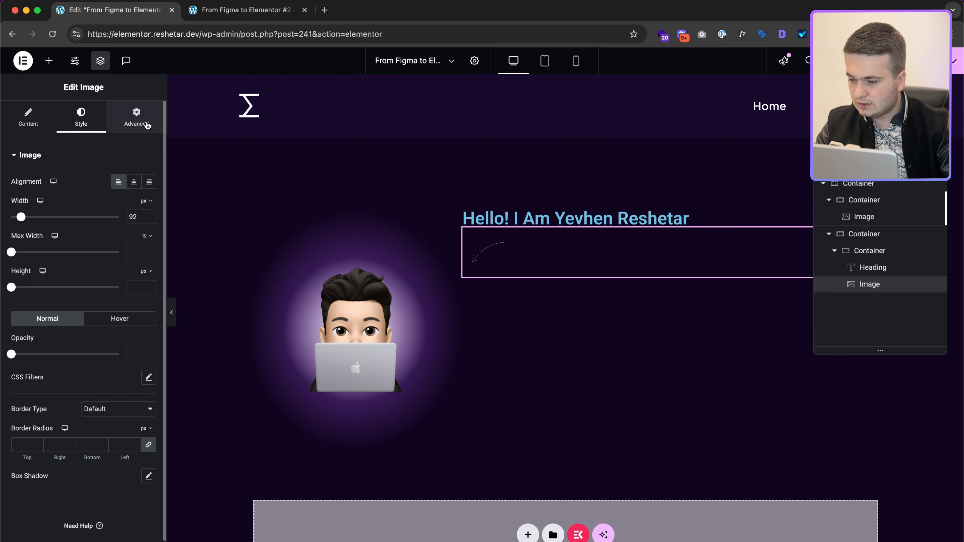
Step: After checking Figma, give the arrow an 82 height with Contain object fit
{"action": "key", "text": "ctrl+Right"}
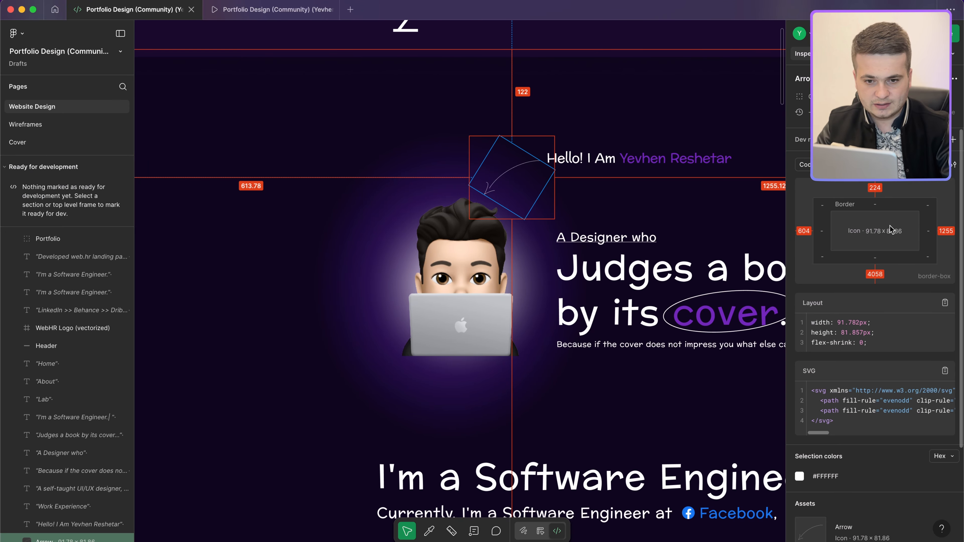
{"action": "key", "text": "ctrl+Left"}
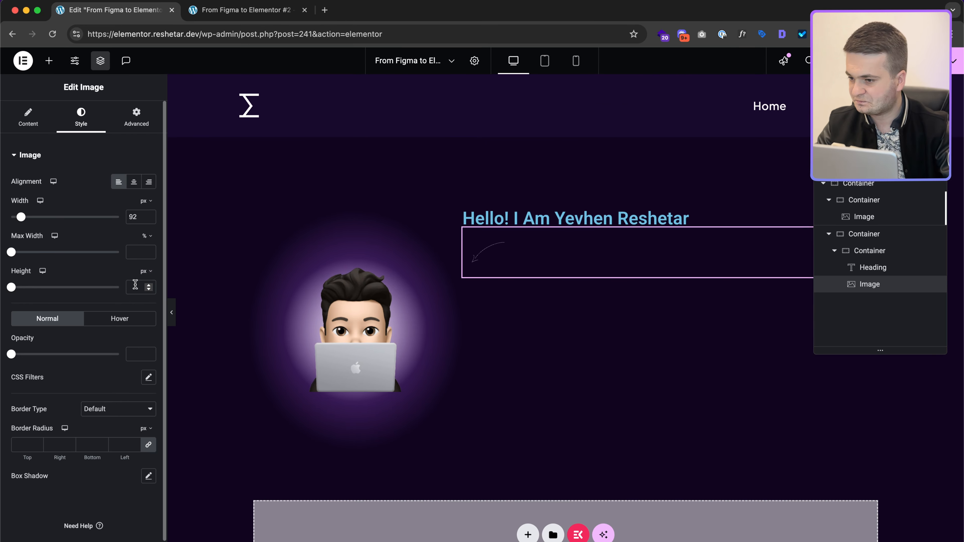
{"action": "type", "text": "82"}
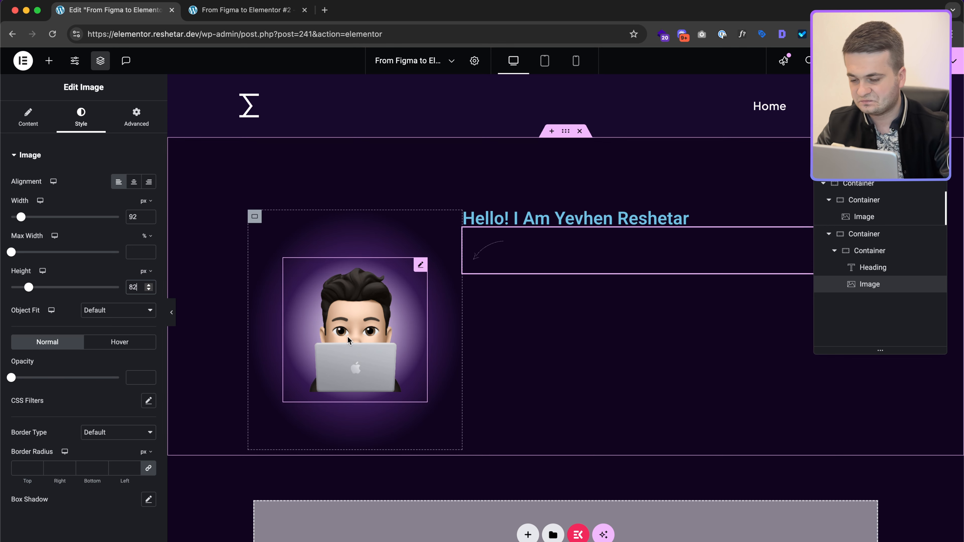
{"action": "left_click", "coordinate": [114, 312]}
{"action": "left_click", "coordinate": [116, 345]}
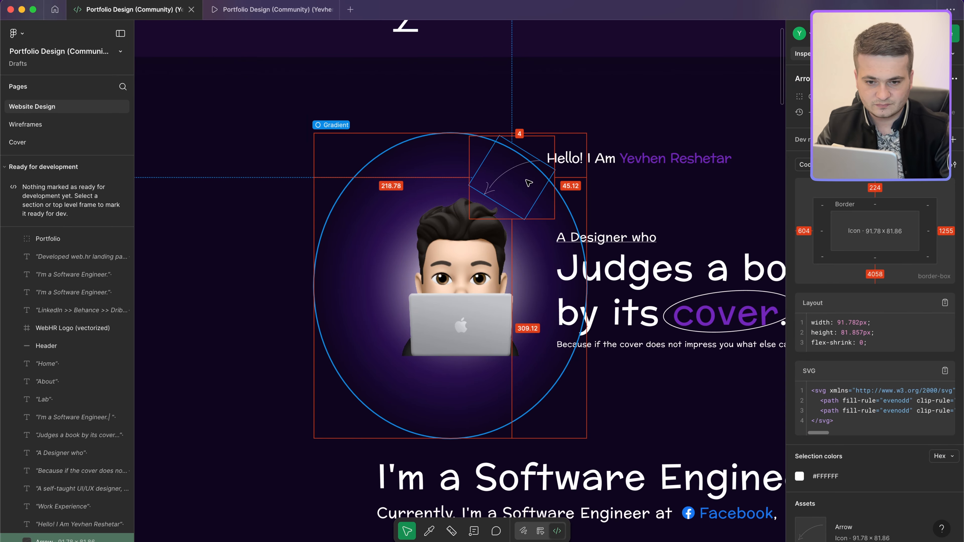
Step: Widen the arrow to 120 px and clear its fixed height
{"action": "left_click", "coordinate": [529, 186]}
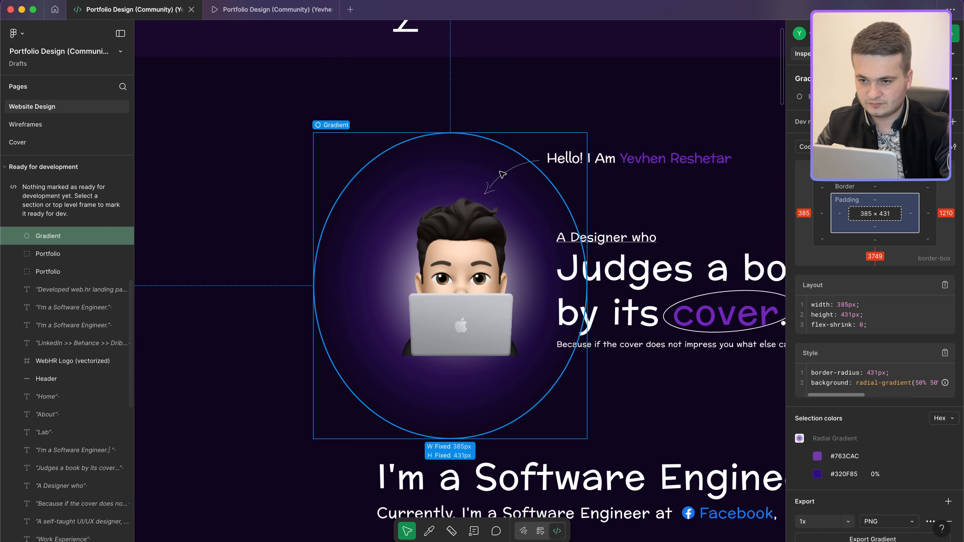
{"action": "left_click", "coordinate": [498, 192]}
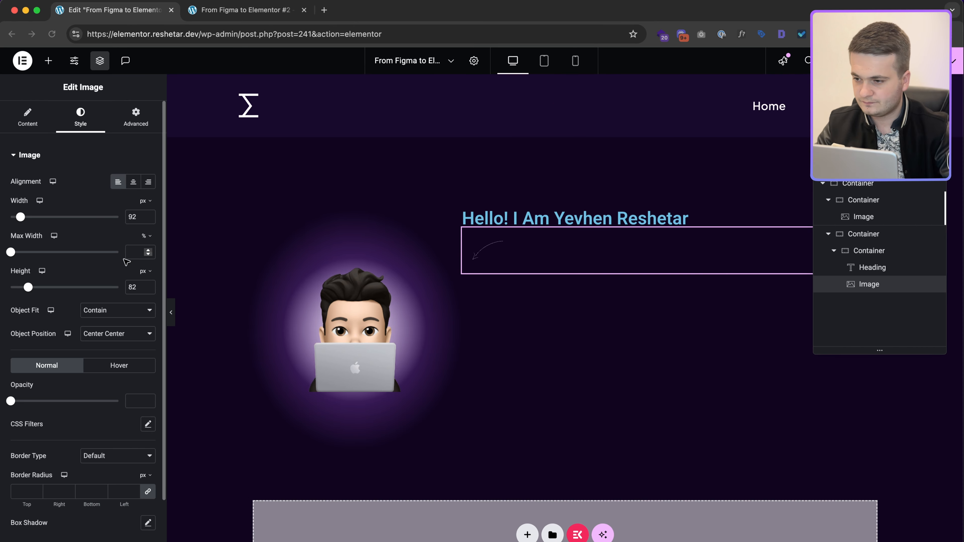
{"action": "type", "text": "120"}
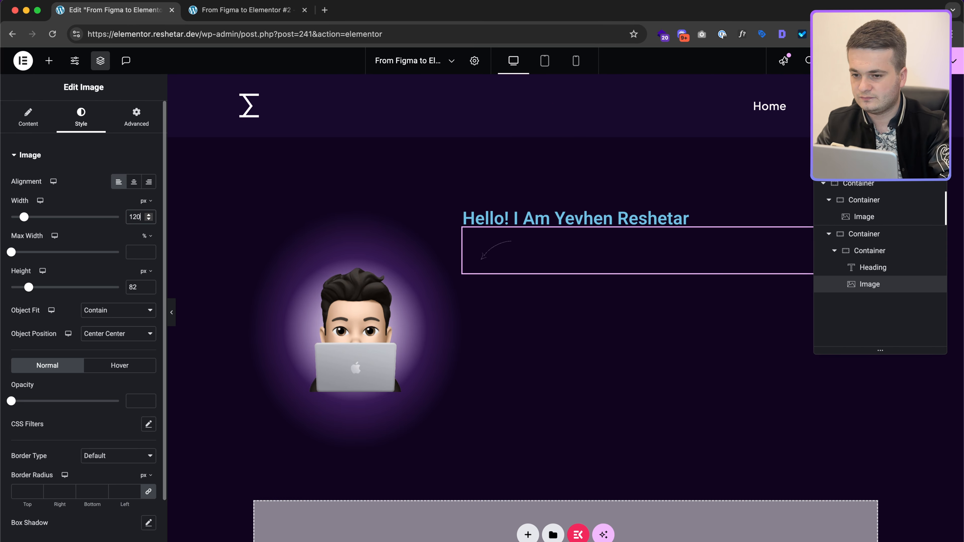
{"action": "double_click", "coordinate": [140, 285]}
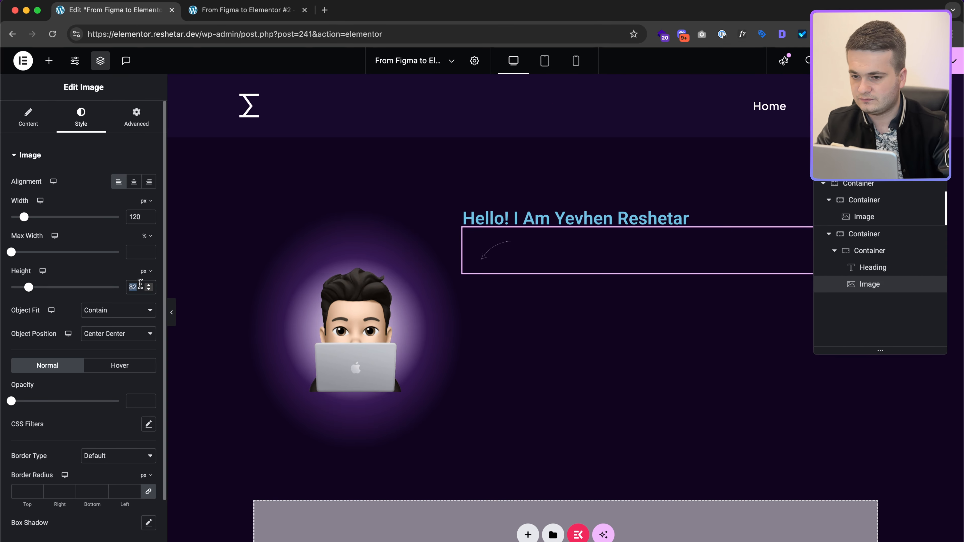
{"action": "key", "text": "BackSpace"}
{"action": "left_click", "coordinate": [137, 115]}
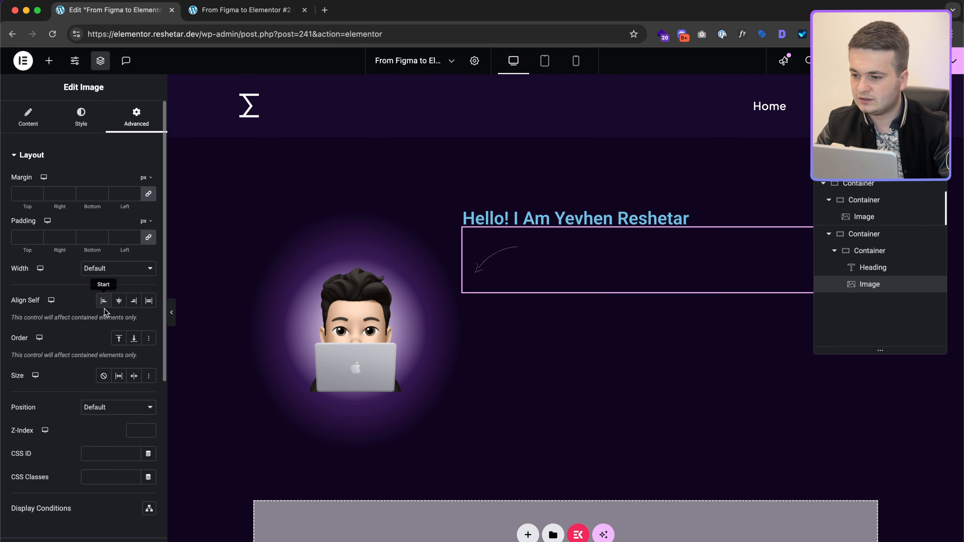
Step: Move the arrow image above the greeting heading, reset its width to default and make it absolutely positioned
{"action": "left_click", "coordinate": [129, 270]}
{"action": "left_click", "coordinate": [125, 291]}
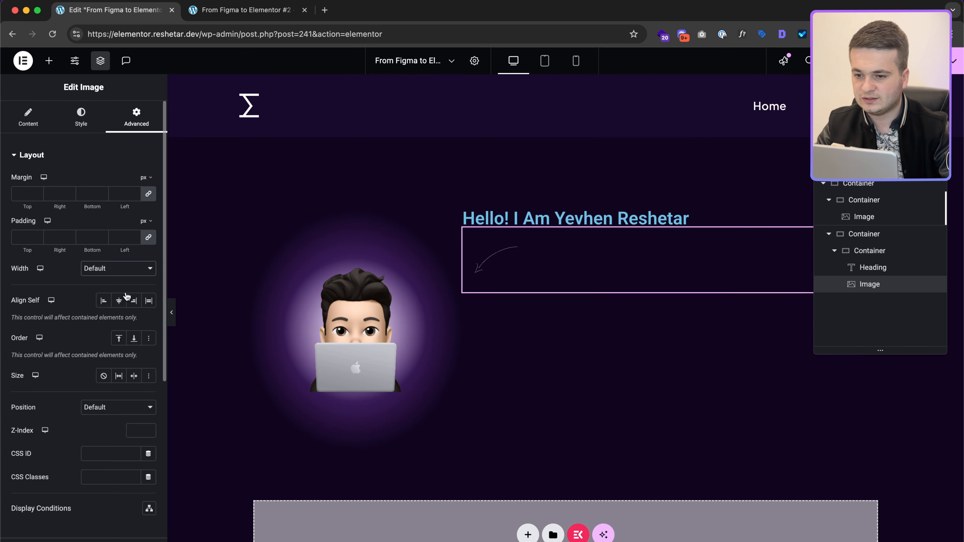
{"action": "left_click_drag", "start_coordinate": [889, 279], "coordinate": [881, 269]}
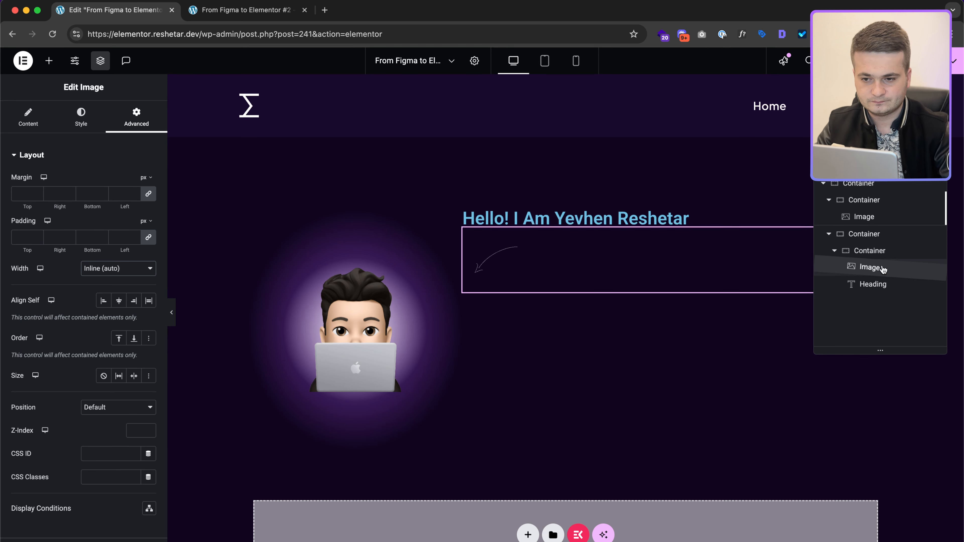
{"action": "left_click", "coordinate": [119, 272]}
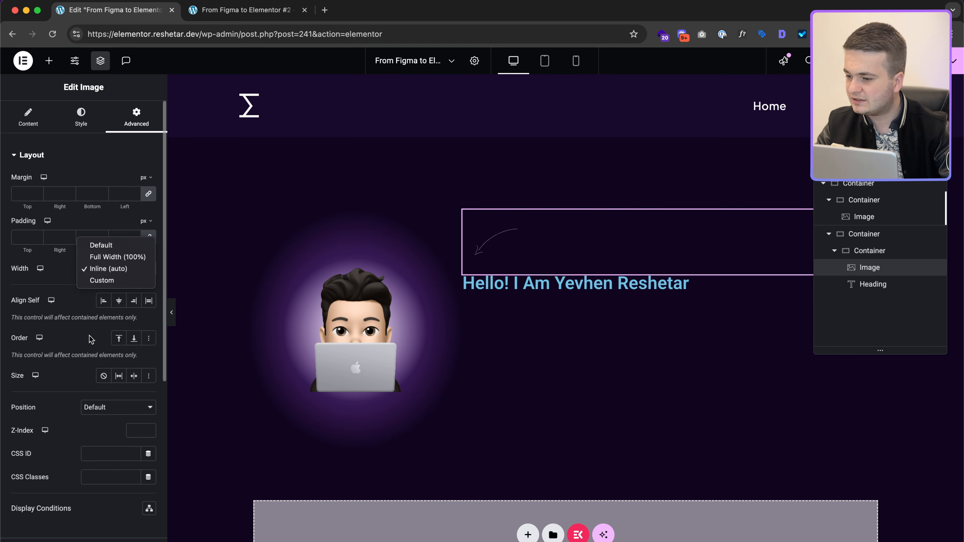
{"action": "left_click", "coordinate": [66, 401]}
{"action": "left_click", "coordinate": [106, 271]}
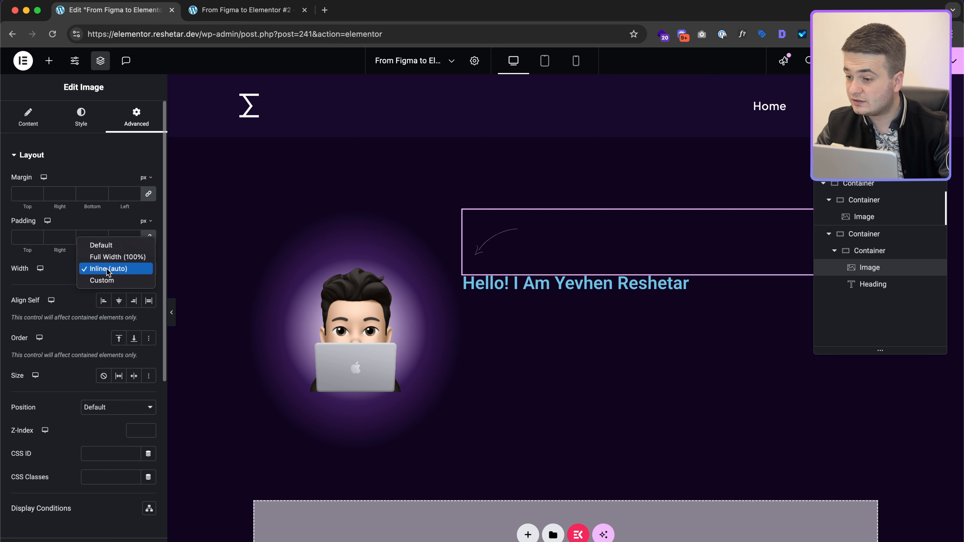
{"action": "left_click", "coordinate": [116, 249]}
{"action": "left_click", "coordinate": [105, 408]}
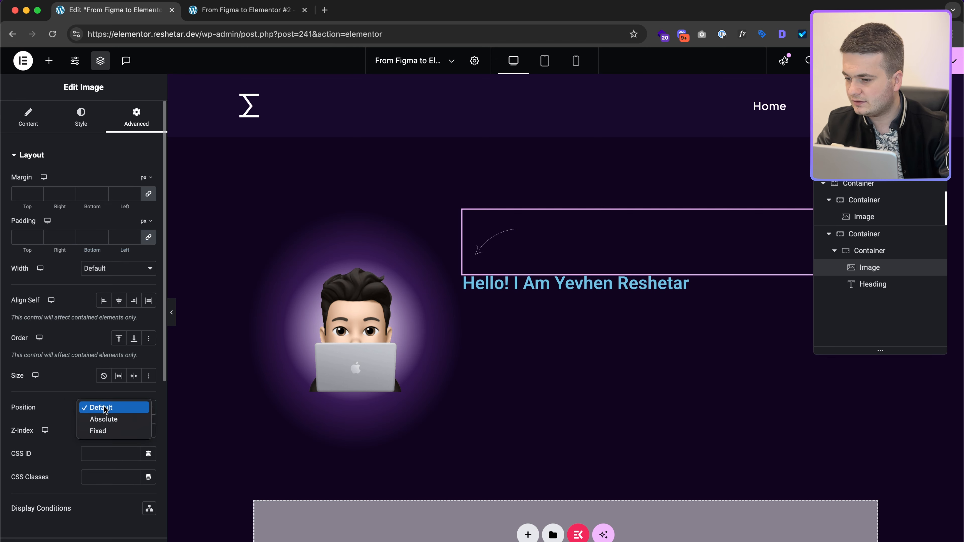
{"action": "left_click", "coordinate": [109, 421]}
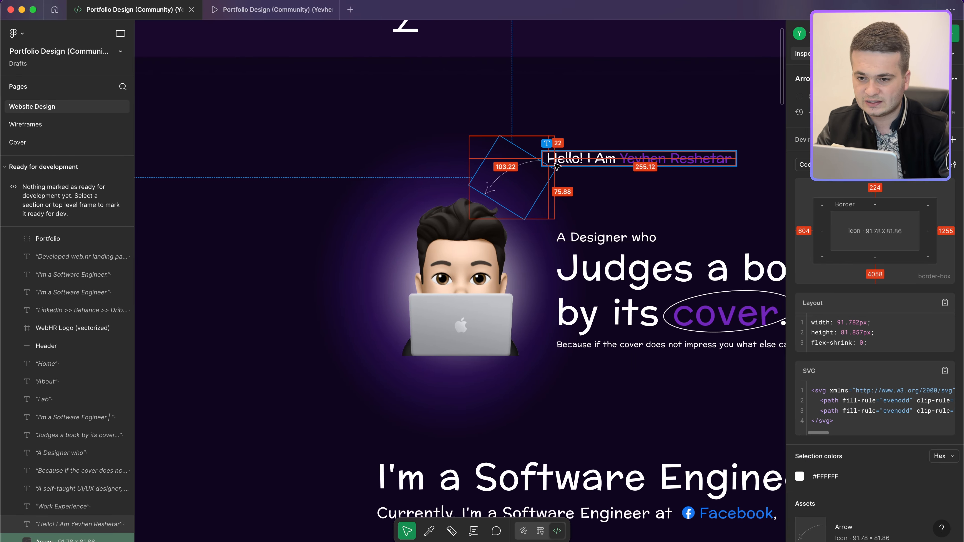
Step: Enter an offset for the arrow and nudge it, comparing with the arrow in Figma
{"action": "key", "text": "ctrl+Left"}
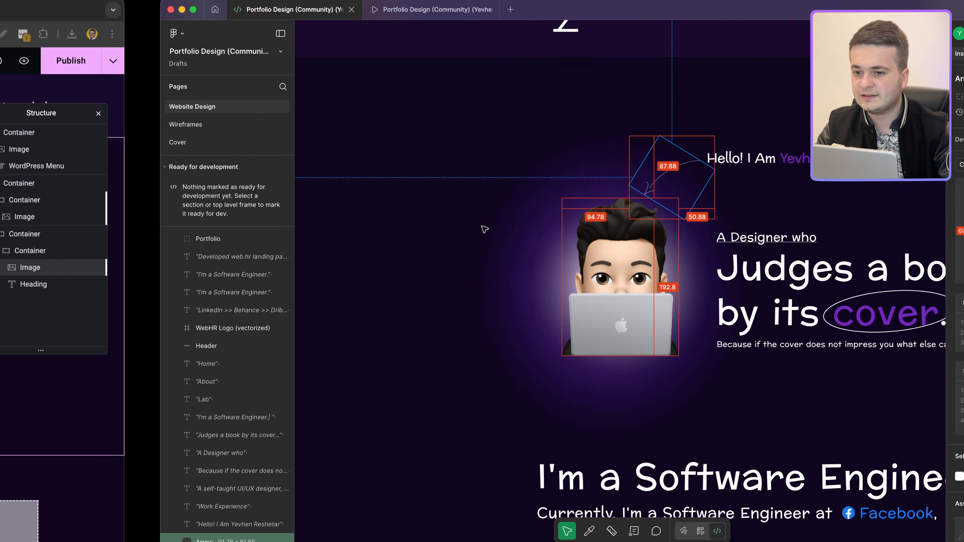
{"action": "scroll", "coordinate": [108, 417], "scroll_direction": "down", "scroll_amount": 5}
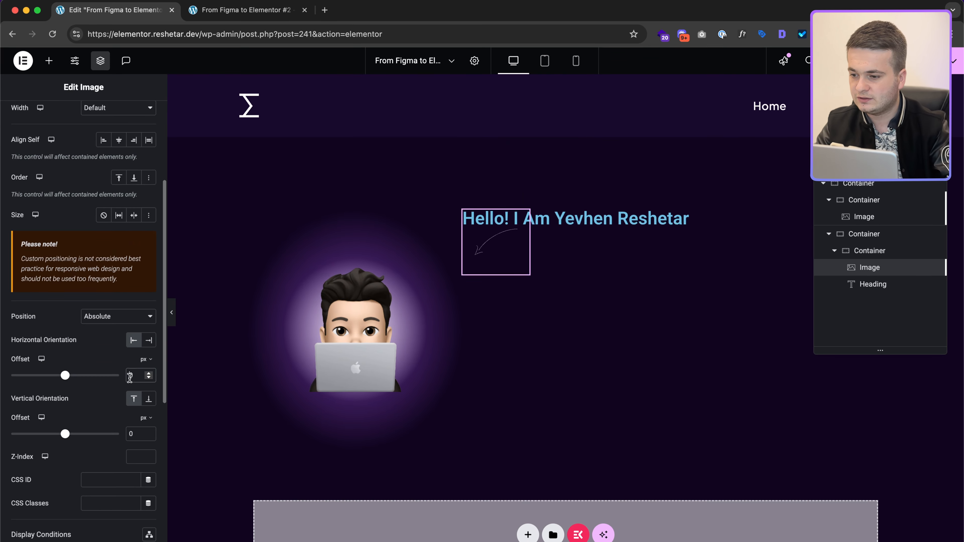
{"action": "type", "text": "12"}
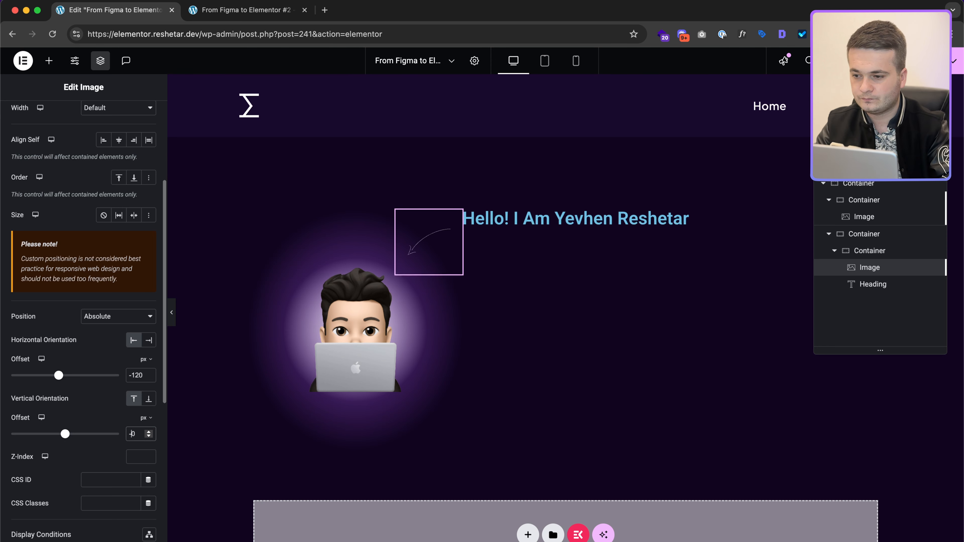
{"action": "type", "text": "2"}
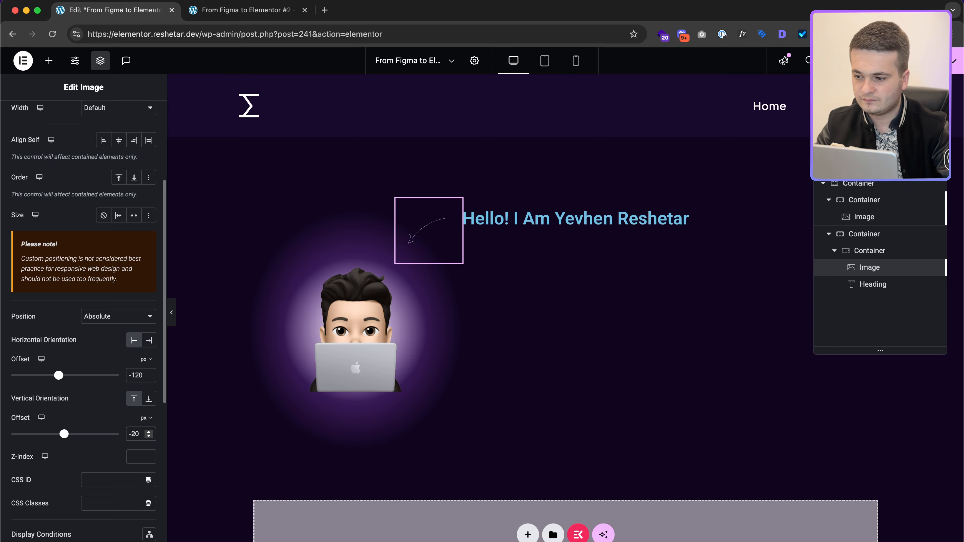
{"action": "key", "text": "Up"}
{"action": "key", "text": "Up"}
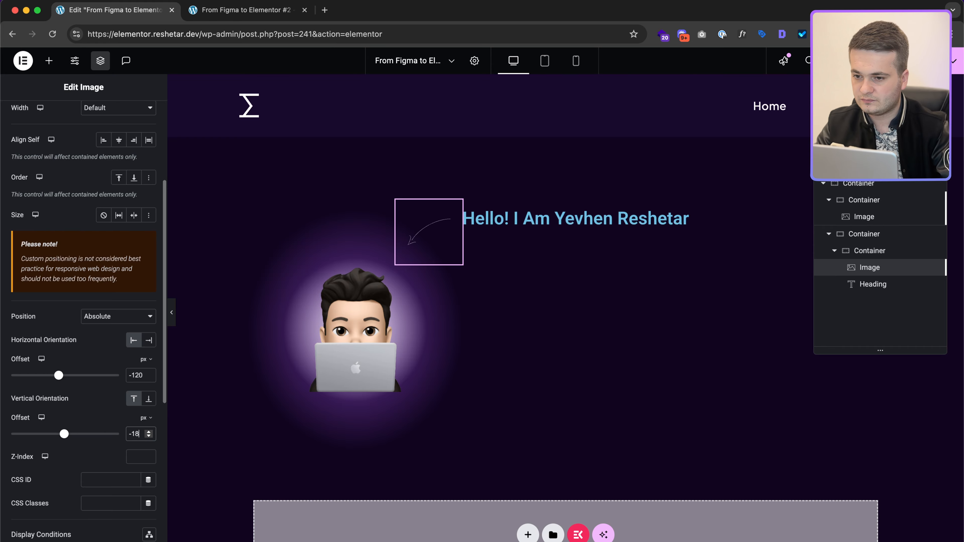
{"action": "key", "text": "ctrl+Right"}
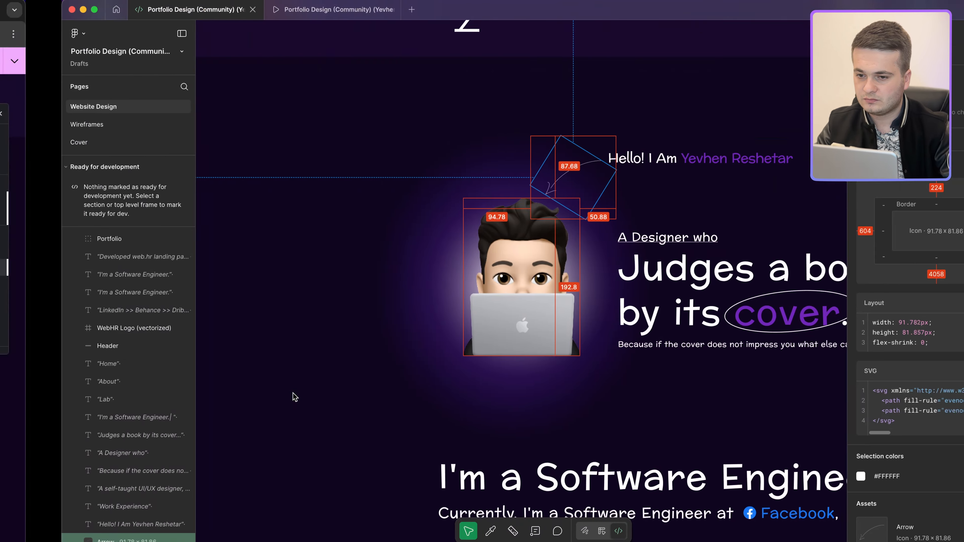
{"action": "key", "text": "ctrl+Left"}
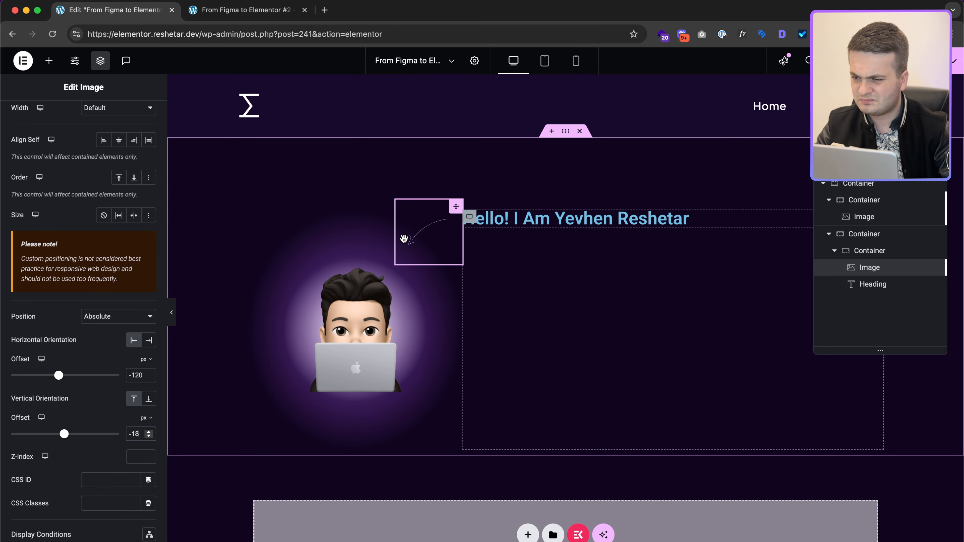
Step: Set the arrow's width to 140 px and its offsets to -130 px horizontal and -22 px vertical
{"action": "left_click", "coordinate": [82, 117]}
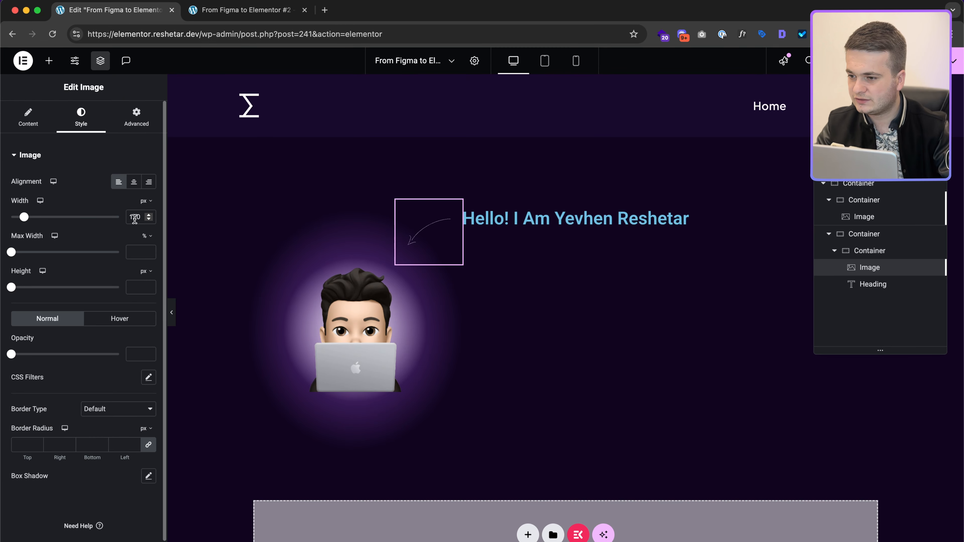
{"action": "type", "text": "4"}
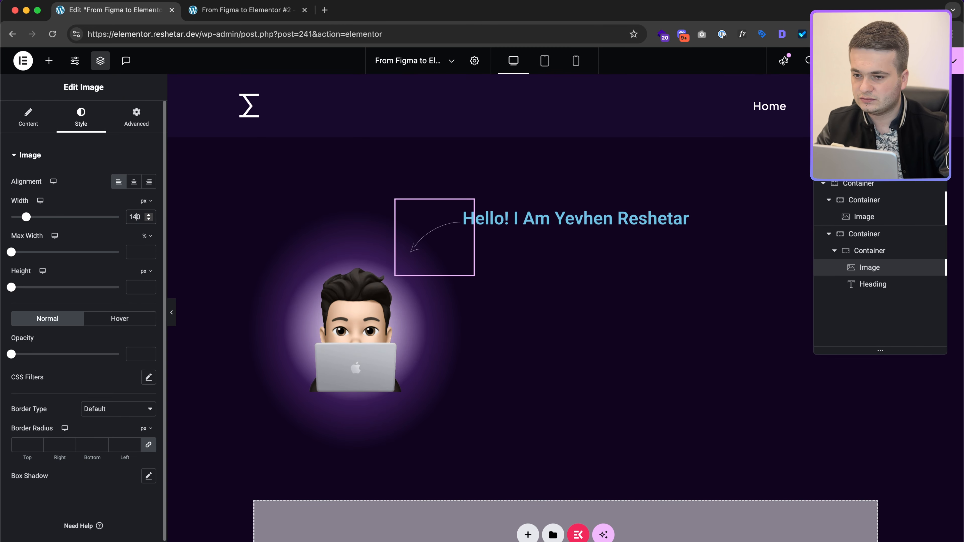
{"action": "left_click", "coordinate": [137, 116]}
{"action": "scroll", "coordinate": [143, 275], "scroll_direction": "down", "scroll_amount": 10}
{"action": "scroll", "coordinate": [141, 274], "scroll_direction": "up", "scroll_amount": 5}
{"action": "type", "text": "30"}
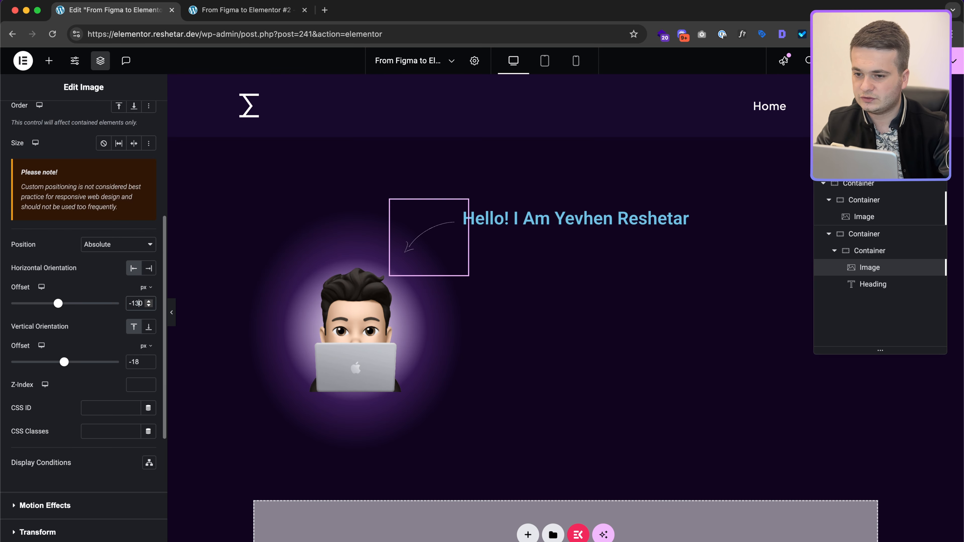
{"action": "left_click", "coordinate": [143, 366]}
{"action": "key", "text": "Down"}
{"action": "key", "text": "Down"}
{"action": "key", "text": "Down"}
{"action": "key", "text": "Down"}
Step: Copy the Preahvihear font name from Figma's greeting text and select the Elementor greeting heading
{"action": "key", "text": "ctrl+Right"}
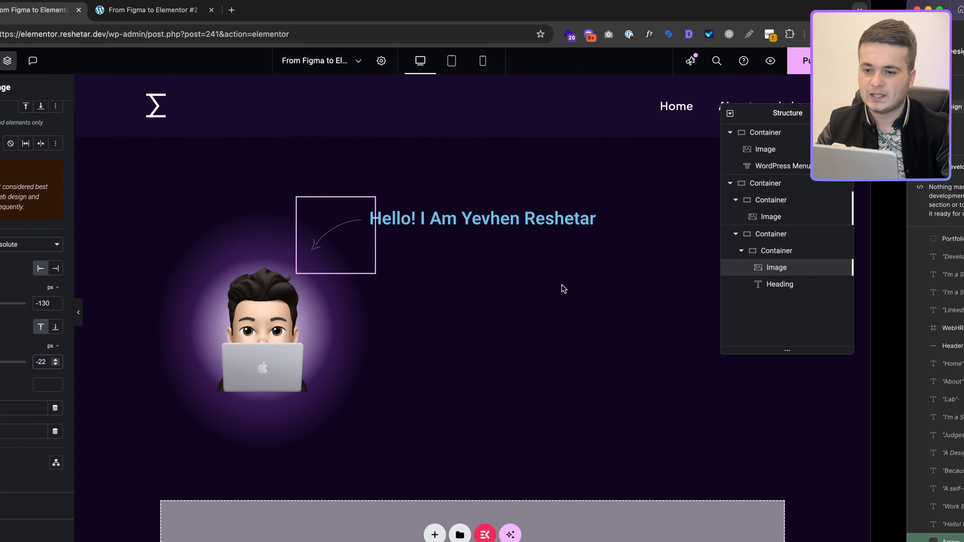
{"action": "left_click", "coordinate": [587, 162]}
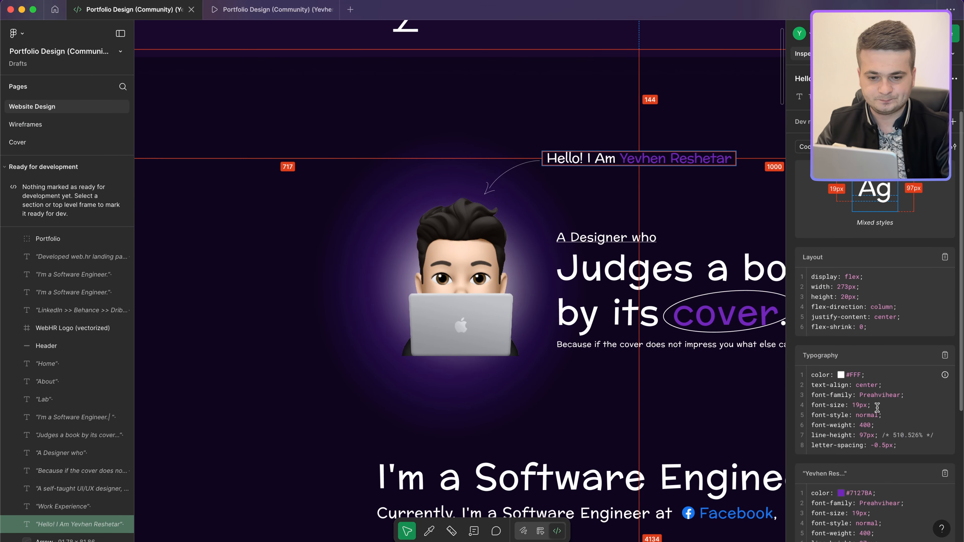
{"action": "scroll", "coordinate": [877, 407], "scroll_direction": "down", "scroll_amount": 2}
{"action": "double_click", "coordinate": [885, 322]}
{"action": "key", "text": "super+c"}
{"action": "key", "text": "ctrl+Left"}
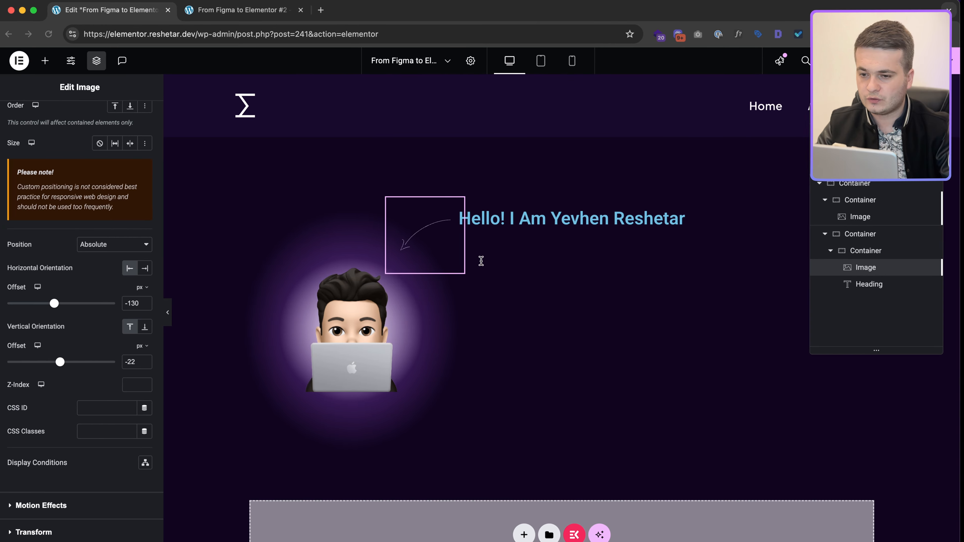
{"action": "left_click", "coordinate": [466, 217]}
Step: Set the greeting heading's font family to Preahvihear, checking the Figma typography values
{"action": "left_click", "coordinate": [81, 115]}
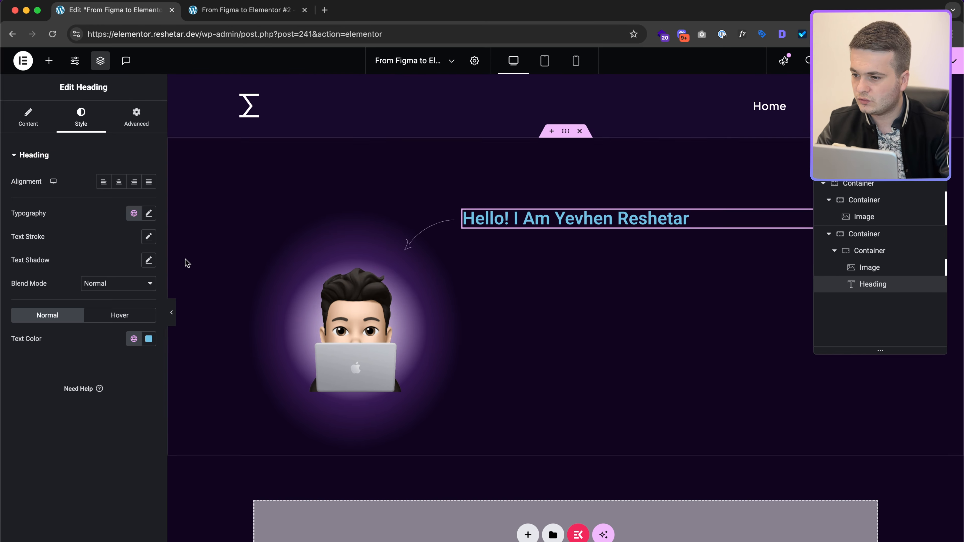
{"action": "left_click", "coordinate": [148, 213]}
{"action": "left_click", "coordinate": [112, 273]}
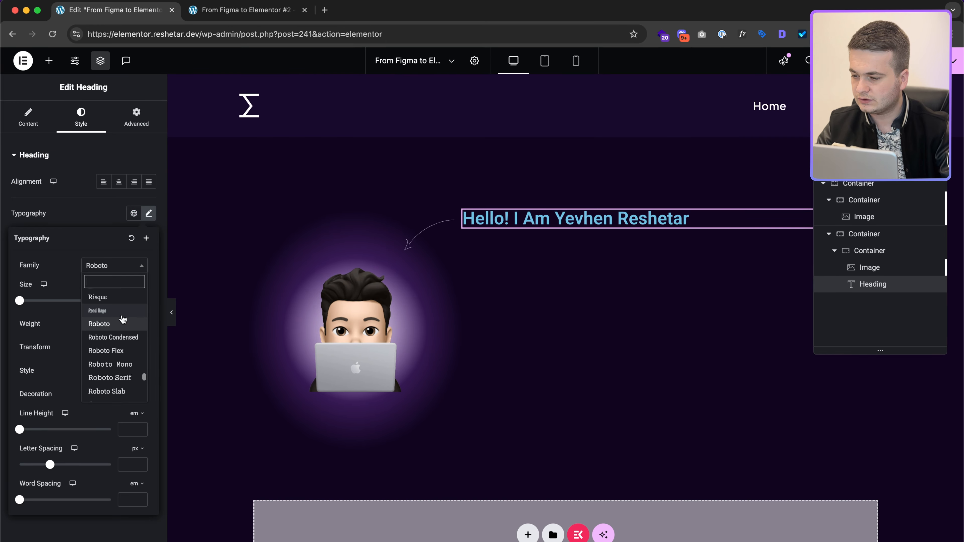
{"action": "key", "text": "super+v"}
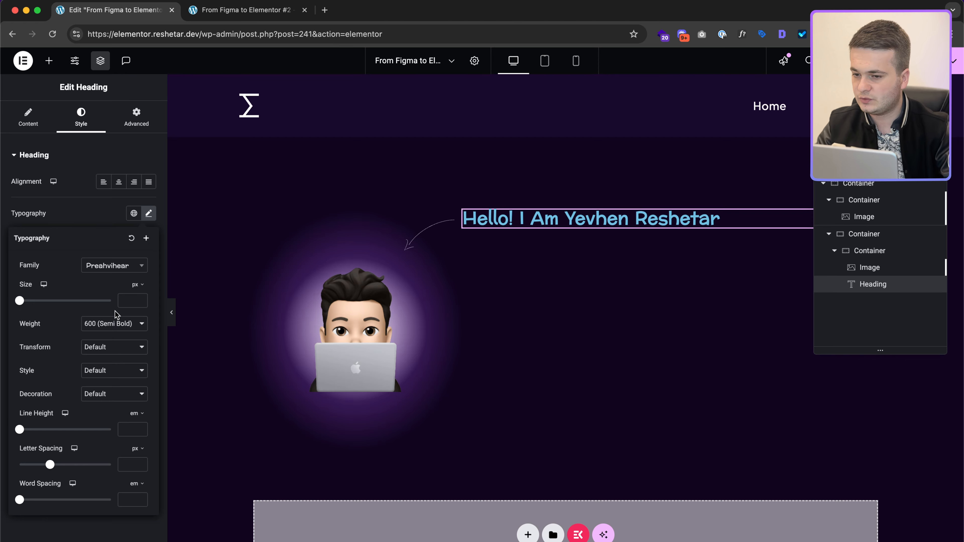
{"action": "key", "text": "ctrl+Right"}
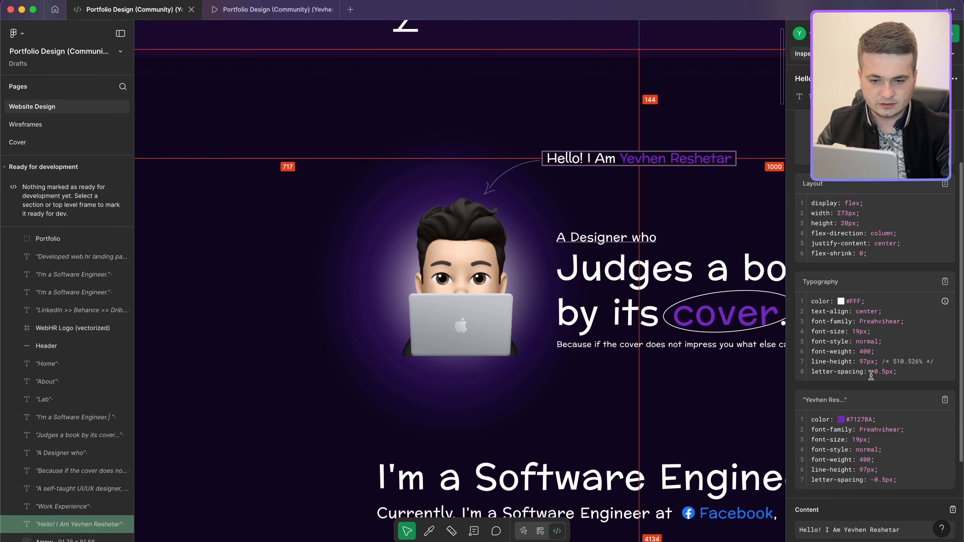
{"action": "left_click_drag", "start_coordinate": [871, 375], "coordinate": [888, 375]}
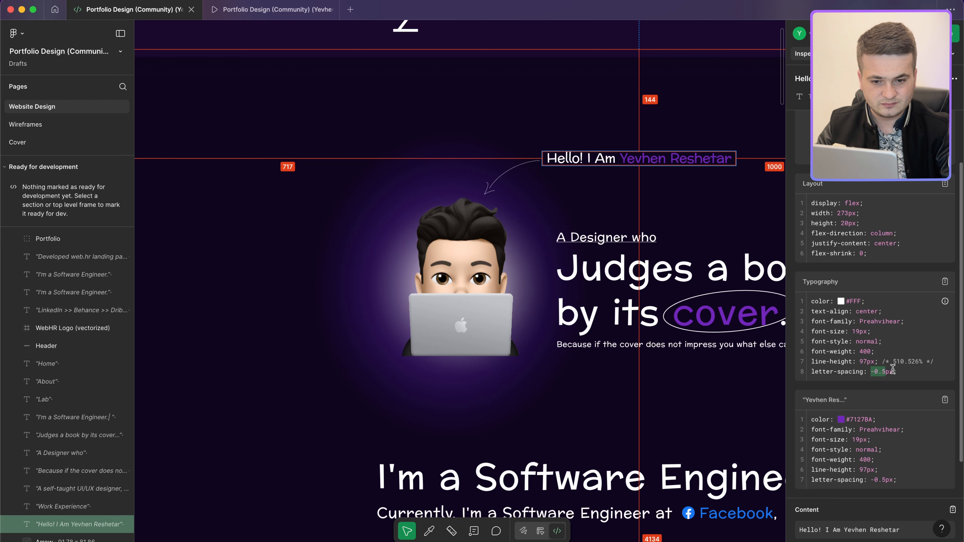
{"action": "key", "text": "ctrl+Left"}
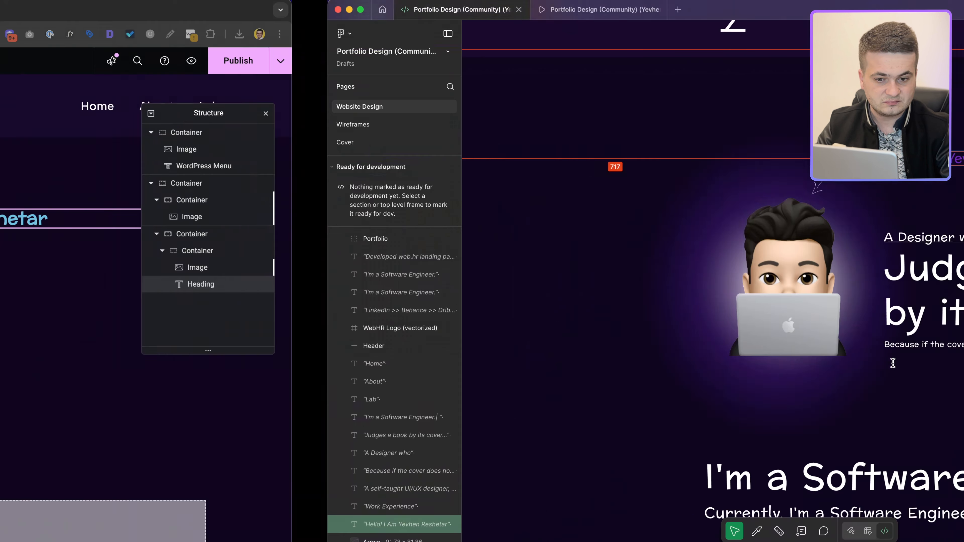
Step: Give the greeting heading size 19, weight 400 and a 5.1 em line height
{"action": "left_click", "coordinate": [137, 300]}
{"action": "type", "text": "19"}
{"action": "left_click", "coordinate": [110, 324]}
{"action": "left_click", "coordinate": [109, 301]}
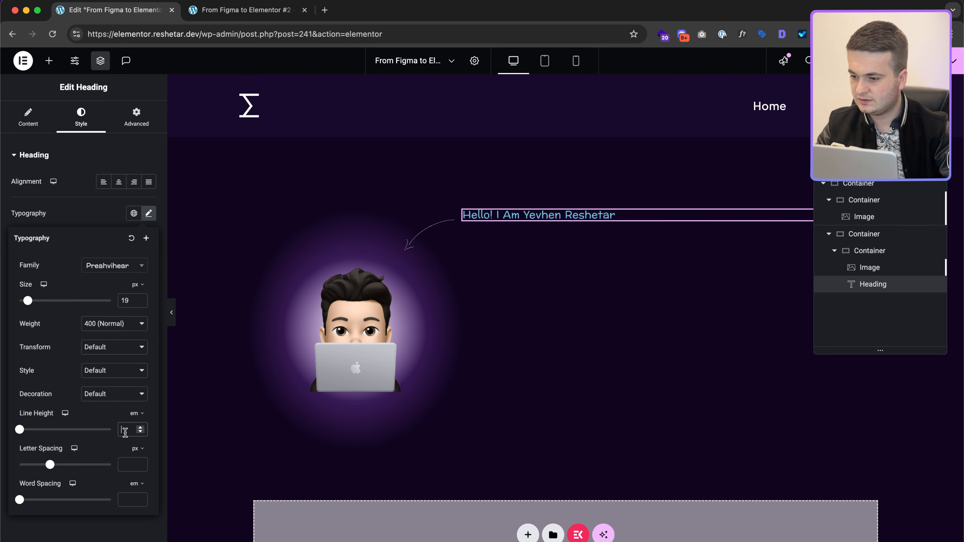
{"action": "type", "text": "5.1"}
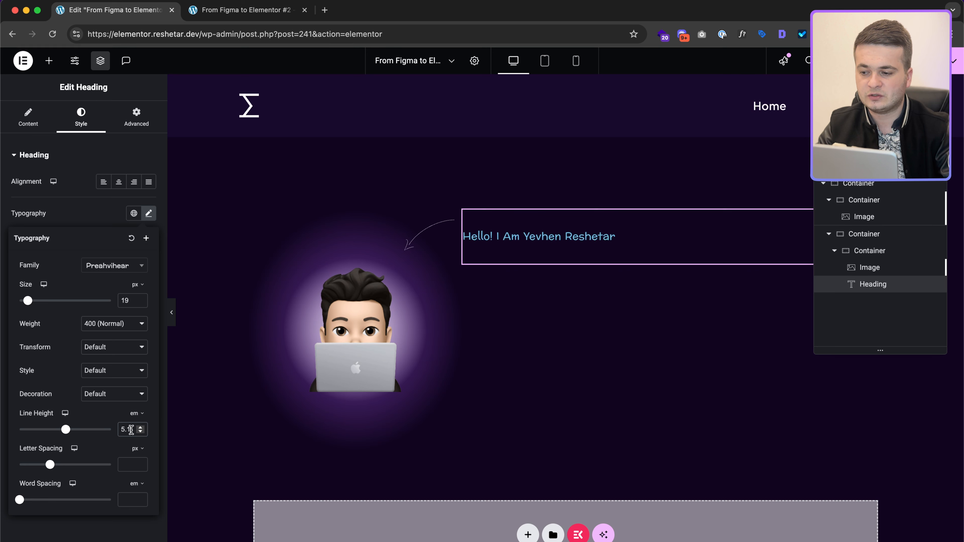
{"action": "left_click_drag", "start_coordinate": [124, 429], "coordinate": [137, 430]}
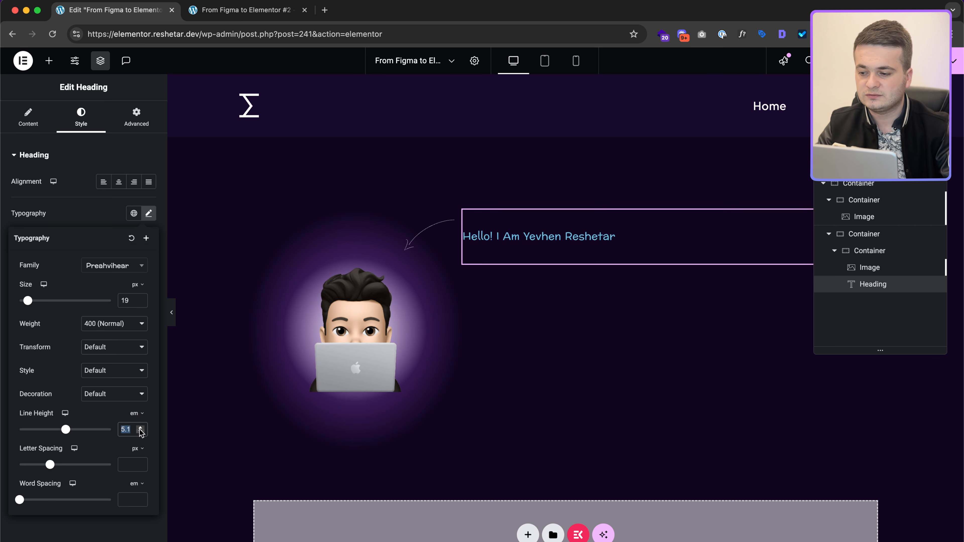
{"action": "type", "text": "1"}
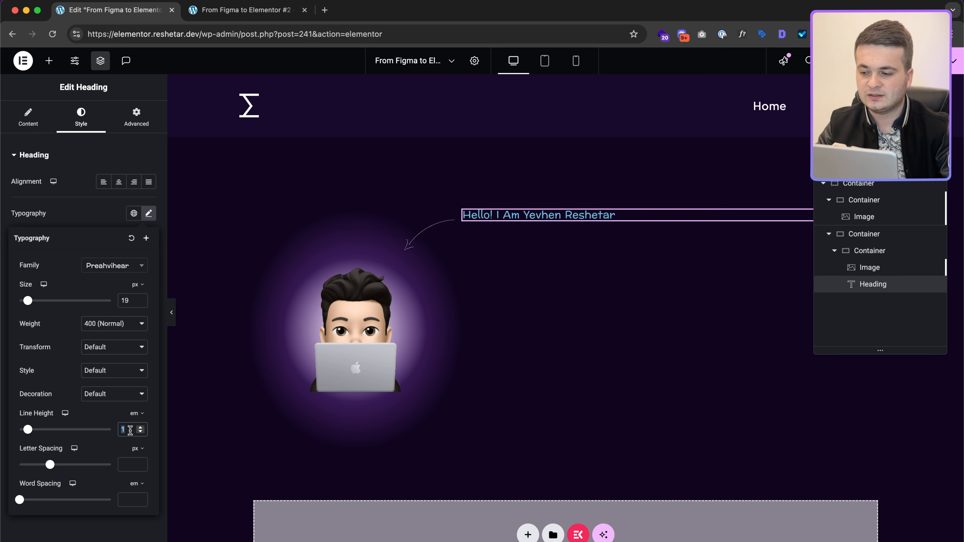
{"action": "type", "text": "5.1"}
Step: Confirm the 5.1 em line height against Figma and set letter spacing to -0.5 px
{"action": "key", "text": "ctrl+Right"}
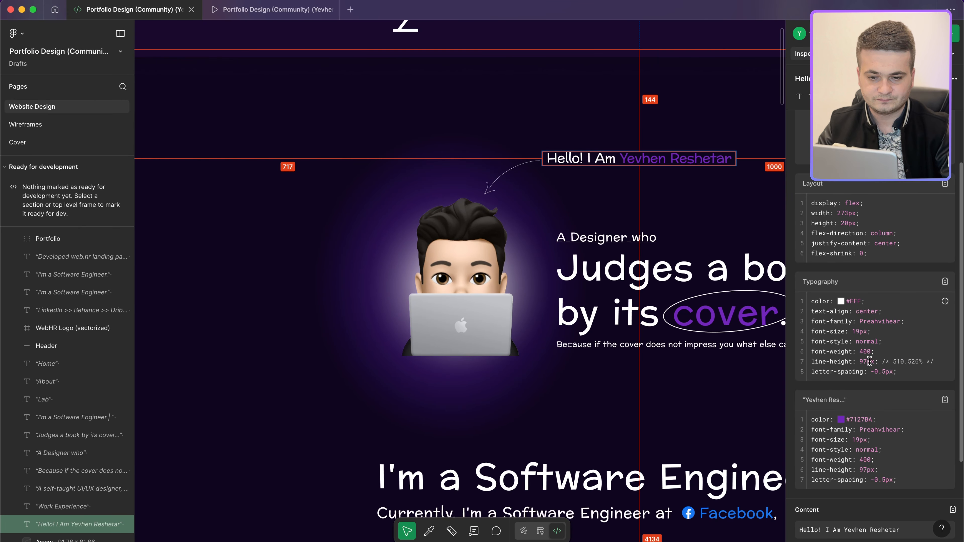
{"action": "left_click_drag", "start_coordinate": [892, 358], "coordinate": [911, 358]}
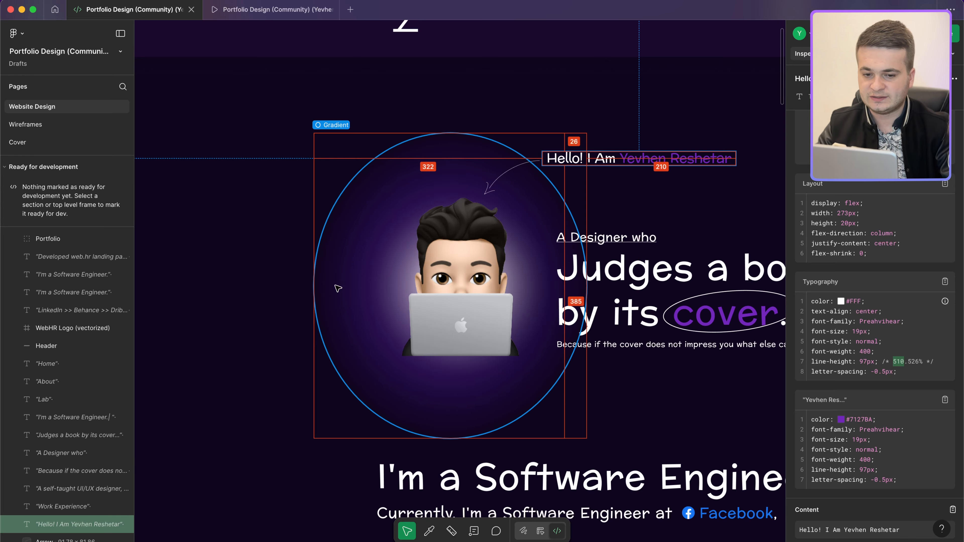
{"action": "key", "text": "ctrl+Left"}
{"action": "left_click", "coordinate": [127, 461]}
{"action": "type", "text": "-0.5"}
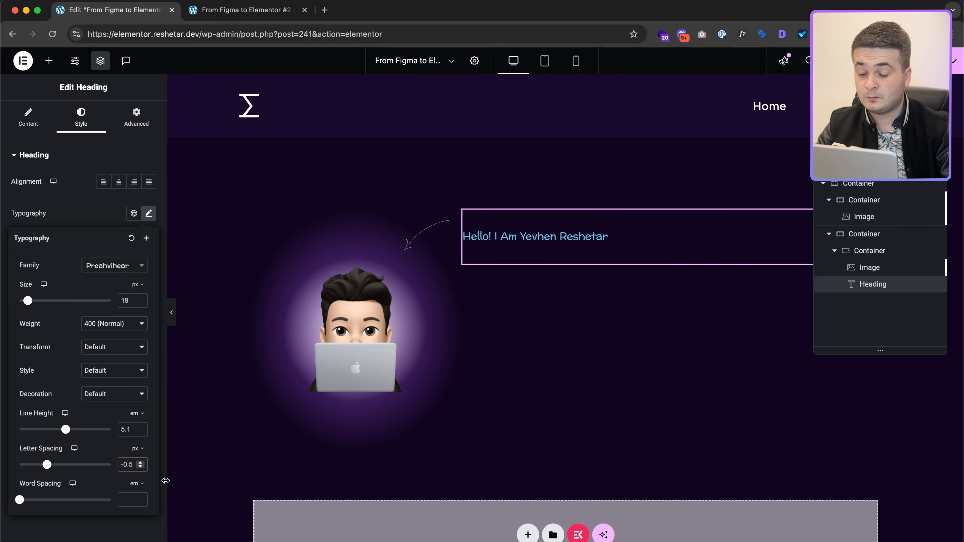
{"action": "left_click", "coordinate": [105, 220]}
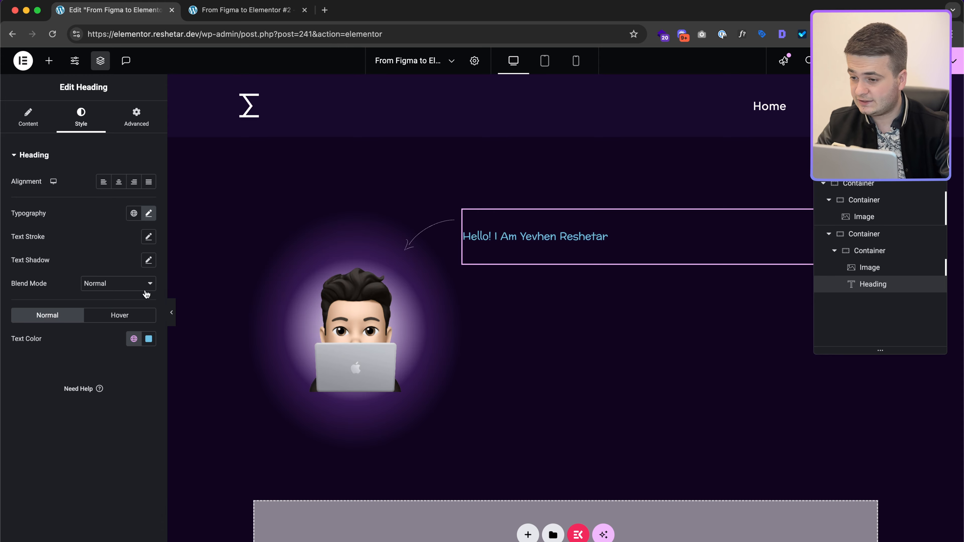
{"action": "left_click", "coordinate": [151, 337]}
Step: Make the greeting text white (#fff), then inspect the greeting's spacing and styles in Figma
{"action": "type", "text": "#fff"}
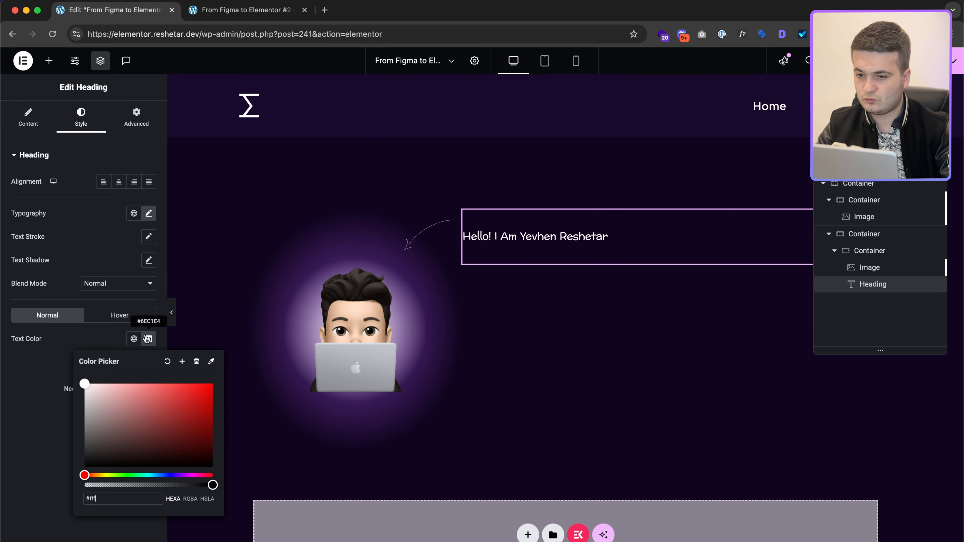
{"action": "left_click", "coordinate": [93, 337]}
{"action": "key", "text": "ctrl+Right"}
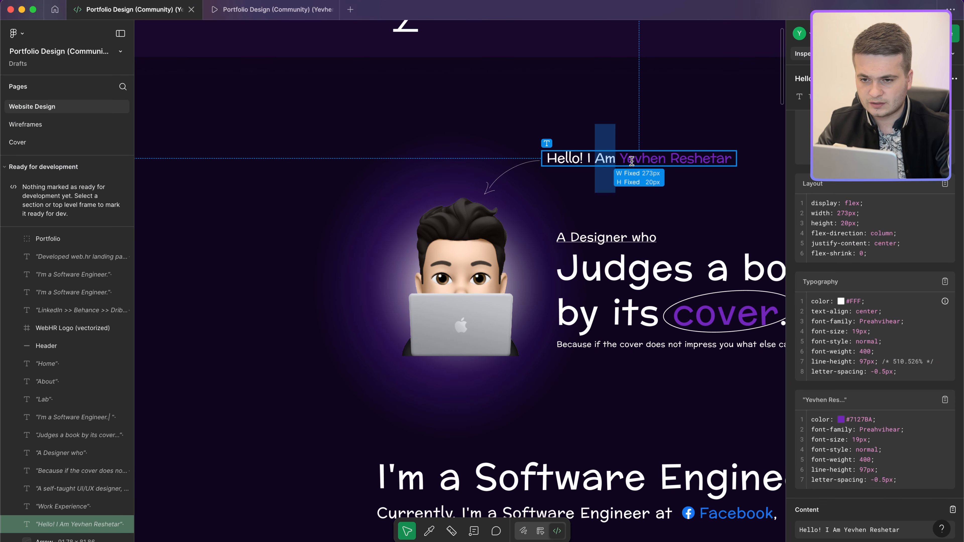
{"action": "key", "text": "alt"}
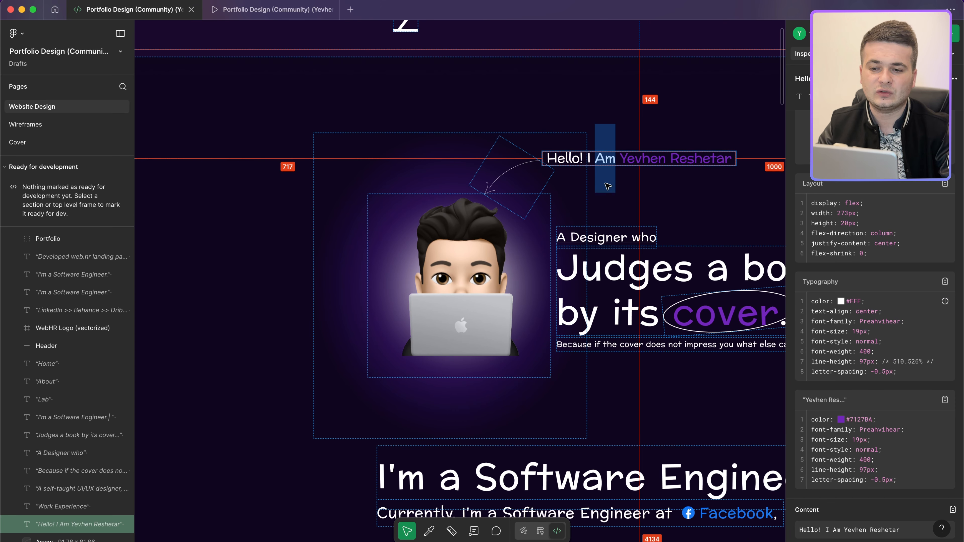
{"action": "left_click", "coordinate": [606, 232]}
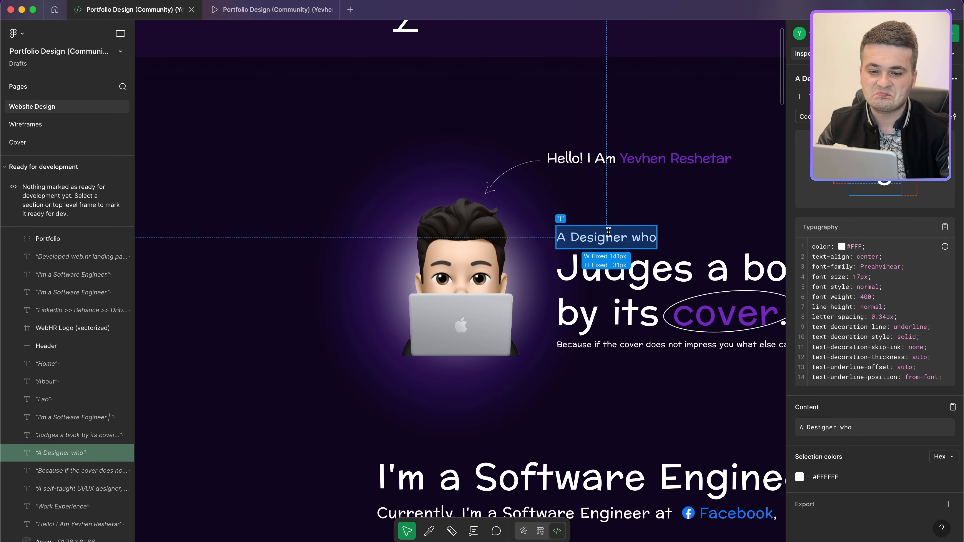
{"action": "left_click", "coordinate": [591, 161]}
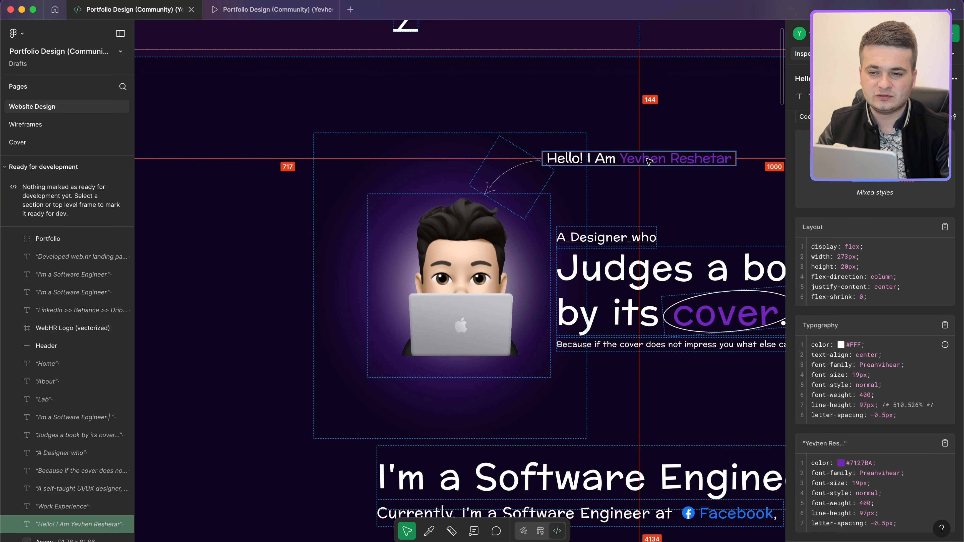
{"action": "key", "text": "ctrl+Left"}
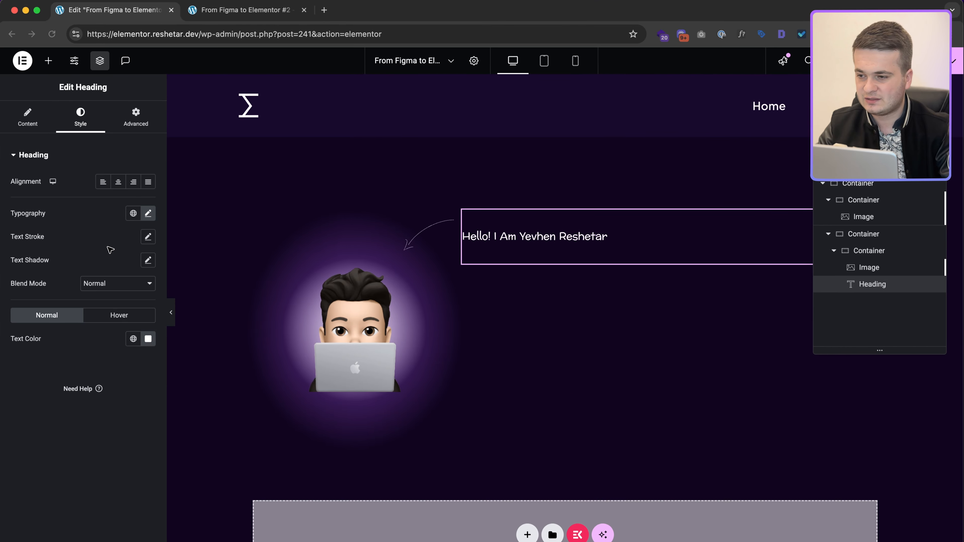
Step: Change the greeting heading's line height from 5.1 to 1 em
{"action": "left_click", "coordinate": [148, 213]}
{"action": "left_click", "coordinate": [139, 432]}
{"action": "left_click", "coordinate": [140, 432]}
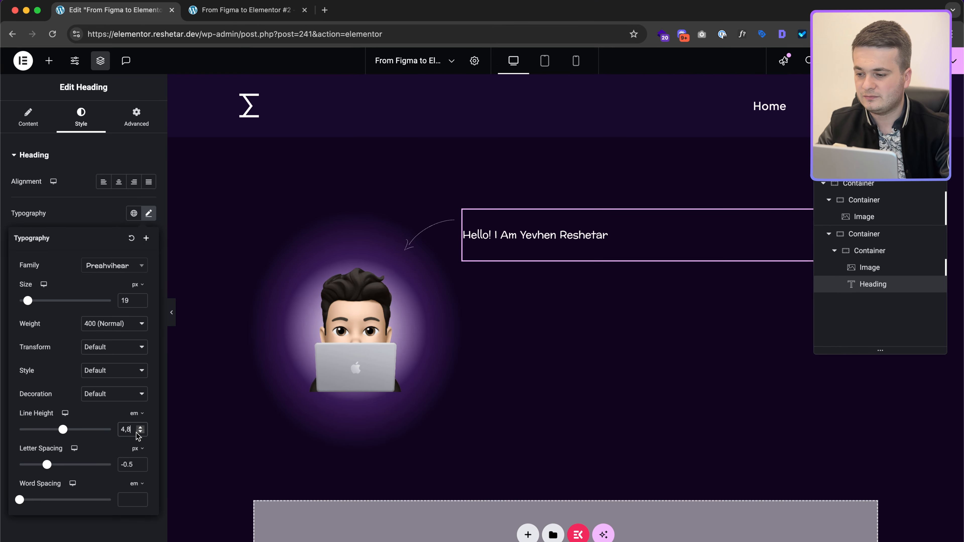
{"action": "double_click", "coordinate": [132, 429]}
{"action": "type", "text": "1"}
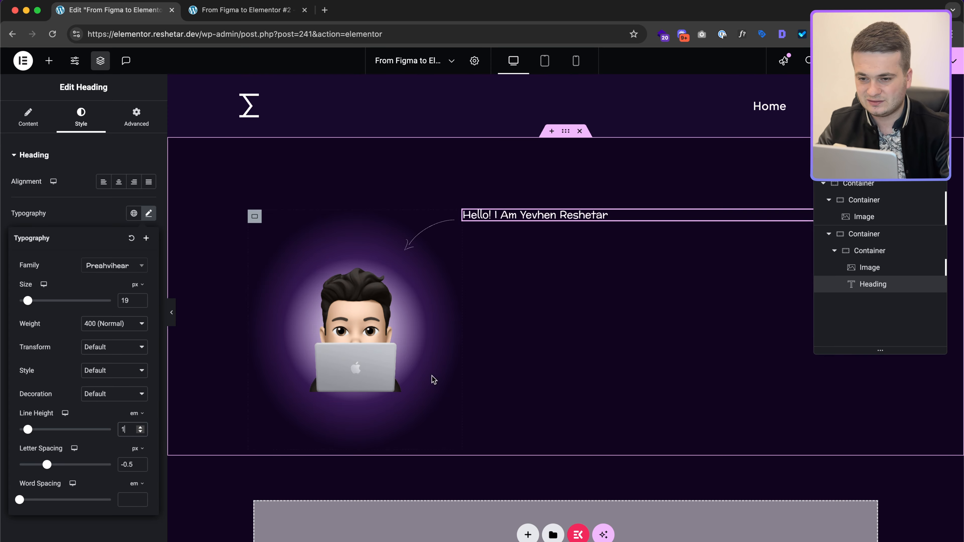
Step: Wrap the name in the greeting's Title text in <span> tags
{"action": "left_click", "coordinate": [21, 120]}
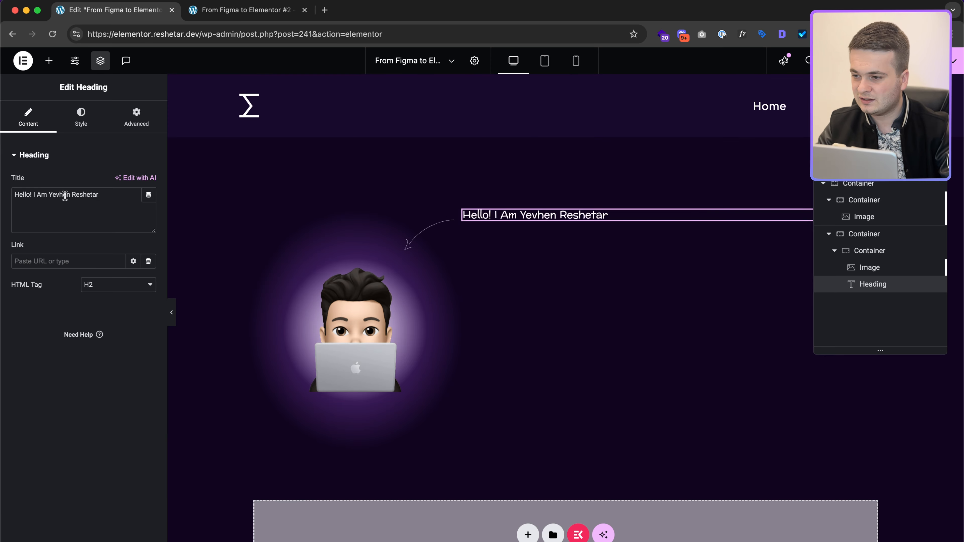
{"action": "key", "text": "ctrl+Right"}
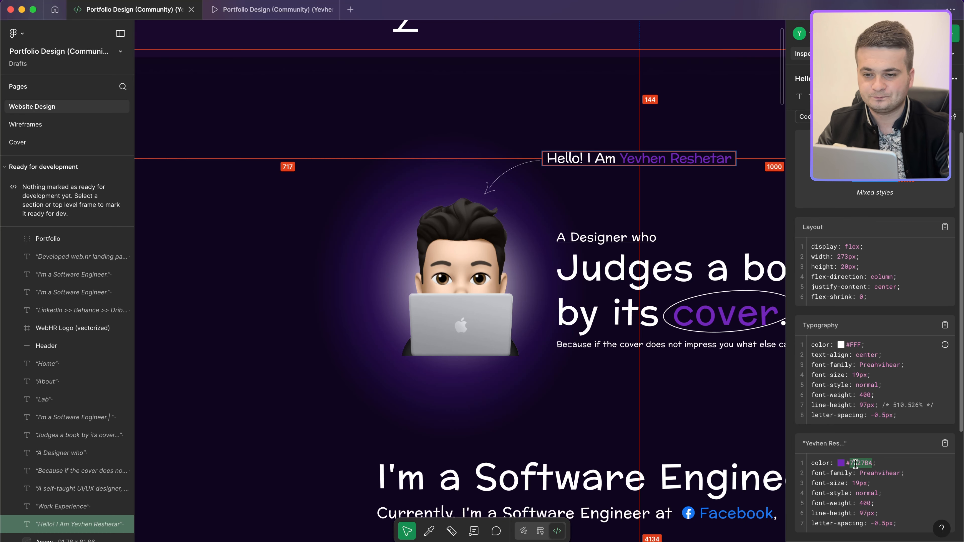
{"action": "key", "text": "ctrl+Left"}
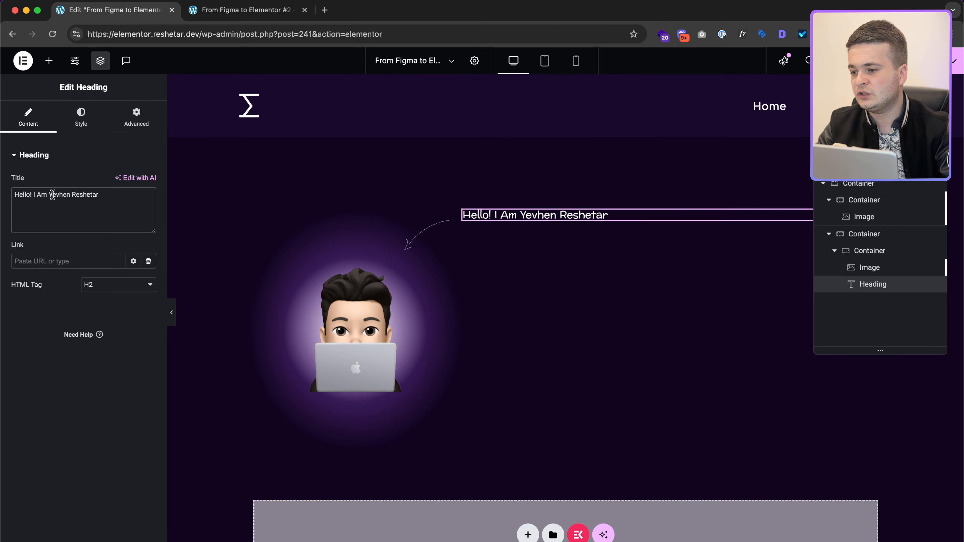
{"action": "type", "text": "<span>"}
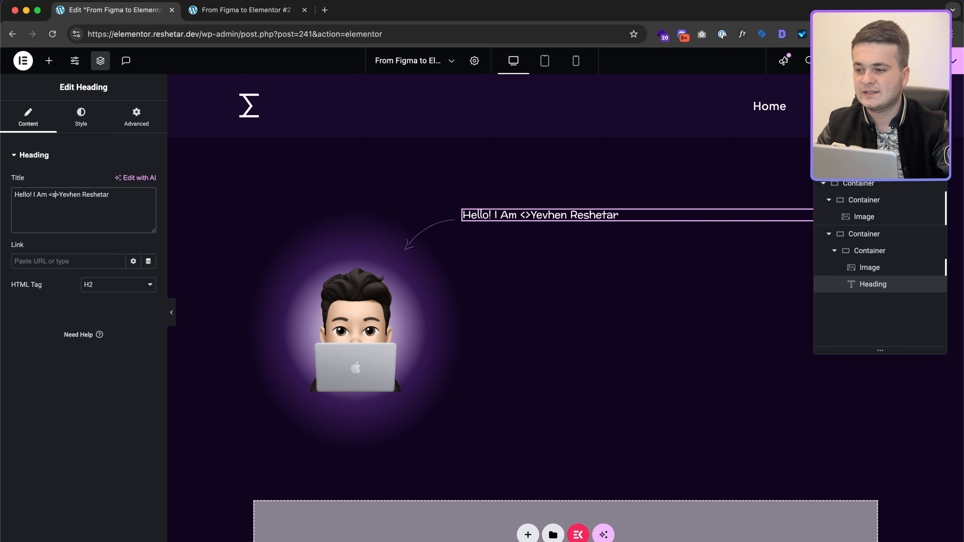
{"action": "type", "text": "/span>"}
Step: Add the custom CSS rule 'selector span { color: #7127BA; }' to the heading
{"action": "left_click", "coordinate": [137, 118]}
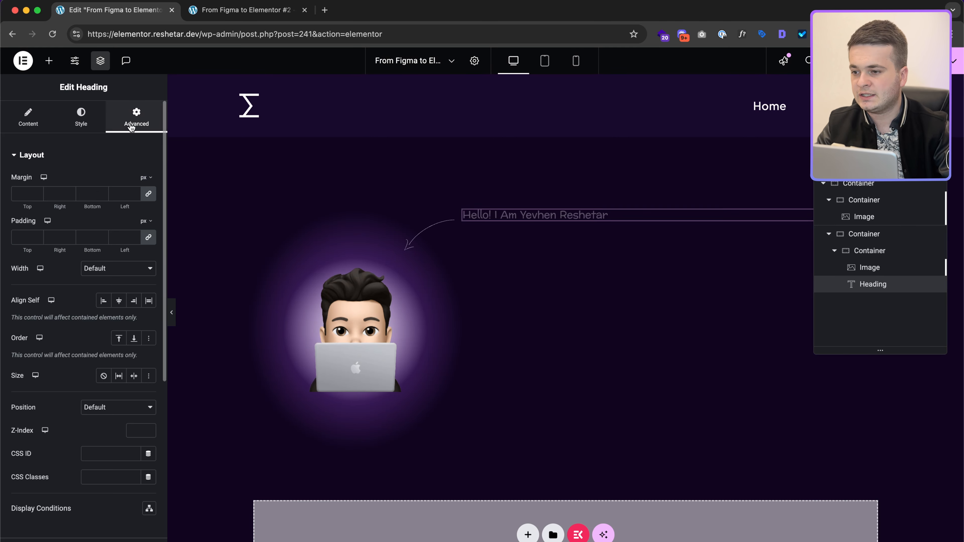
{"action": "scroll", "coordinate": [140, 334], "scroll_direction": "down", "scroll_amount": 3}
{"action": "scroll", "coordinate": [140, 343], "scroll_direction": "down", "scroll_amount": 4}
{"action": "left_click", "coordinate": [78, 465]}
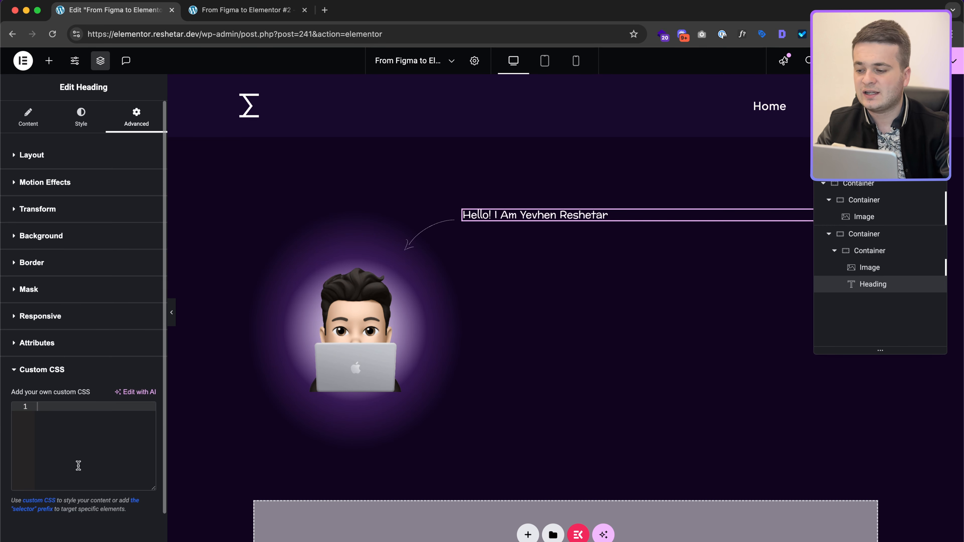
{"action": "left_click", "coordinate": [103, 426]}
{"action": "type", "text": "s"}
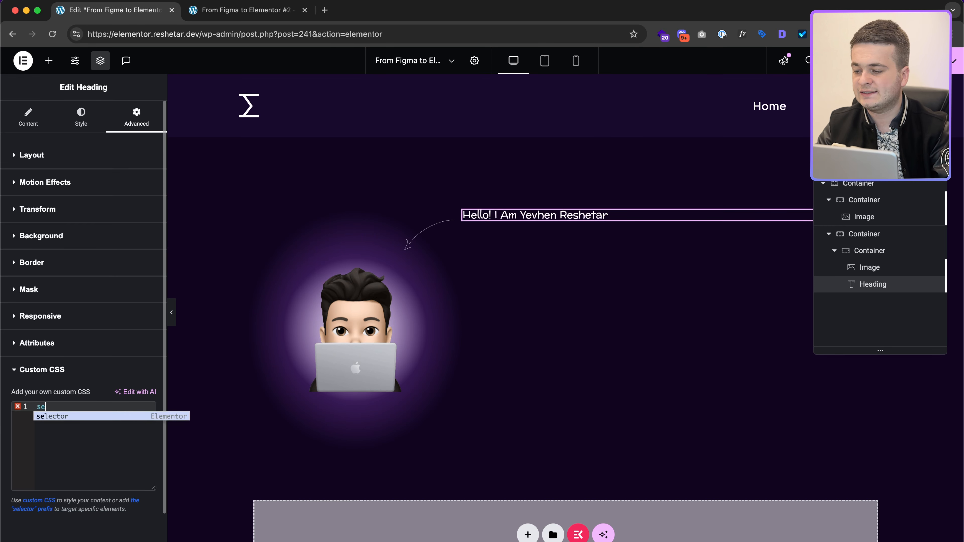
{"action": "type", "text": "e"}
{"action": "key", "text": "Return"}
{"action": "type", "text": "span"}
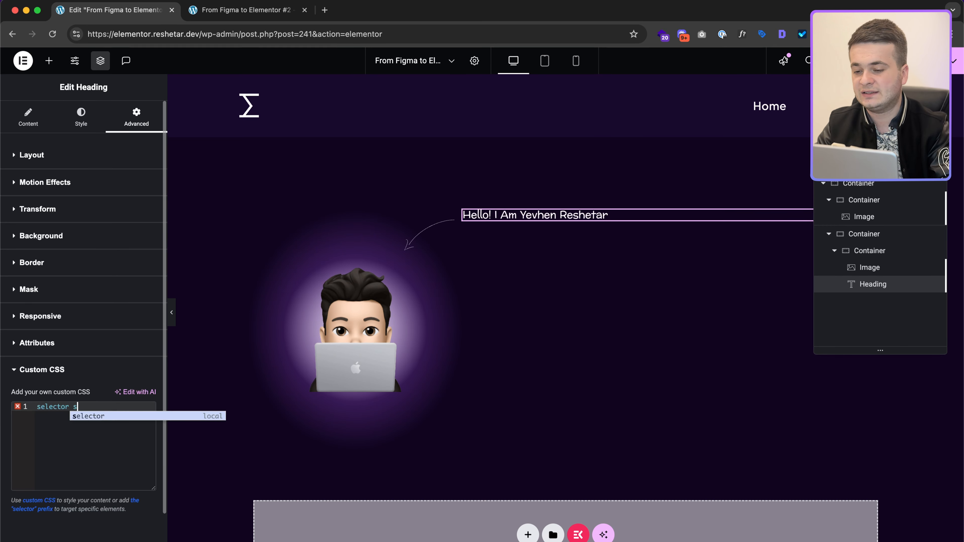
{"action": "key", "text": "alt+shift+Left"}
{"action": "key", "text": "Left"}
{"action": "key", "text": "Left"}
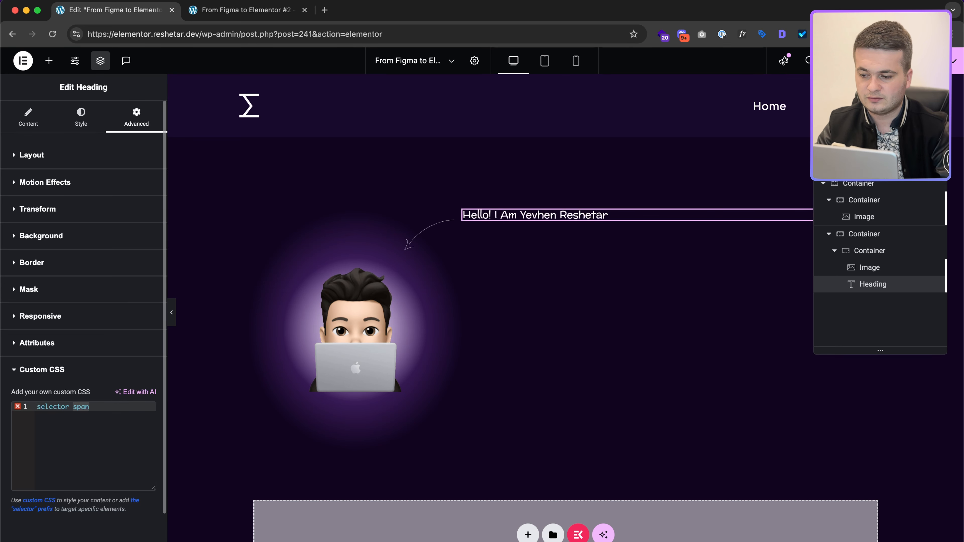
{"action": "type", "text": "{"}
{"action": "key", "text": "Return"}
{"action": "type", "text": "color: "}
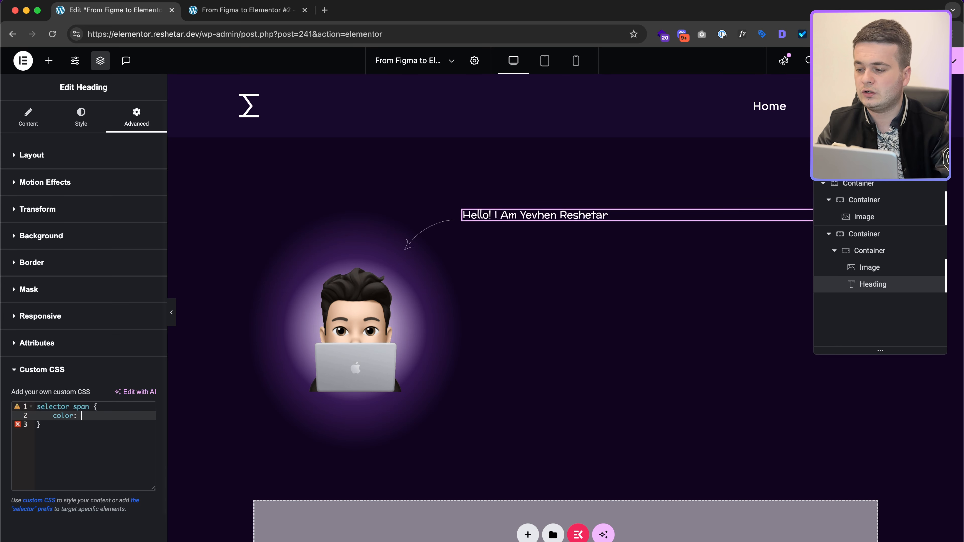
{"action": "type", "text": "7127BA#"}
{"action": "key", "text": "alt+Right"}
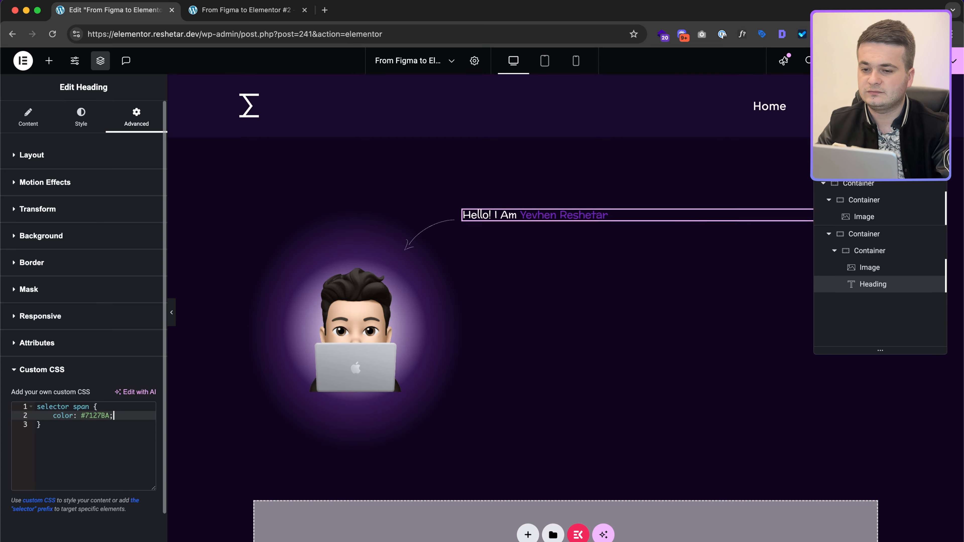
Step: Compare the purple name against Figma and select the arrow image
{"action": "key", "text": "ctrl+Right"}
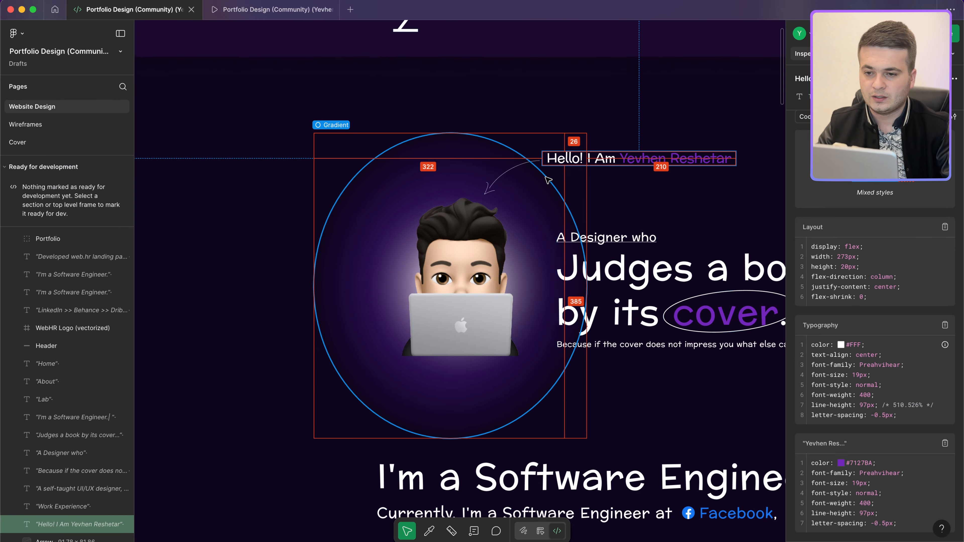
{"action": "key", "text": "ctrl+Left"}
{"action": "left_click", "coordinate": [436, 224]}
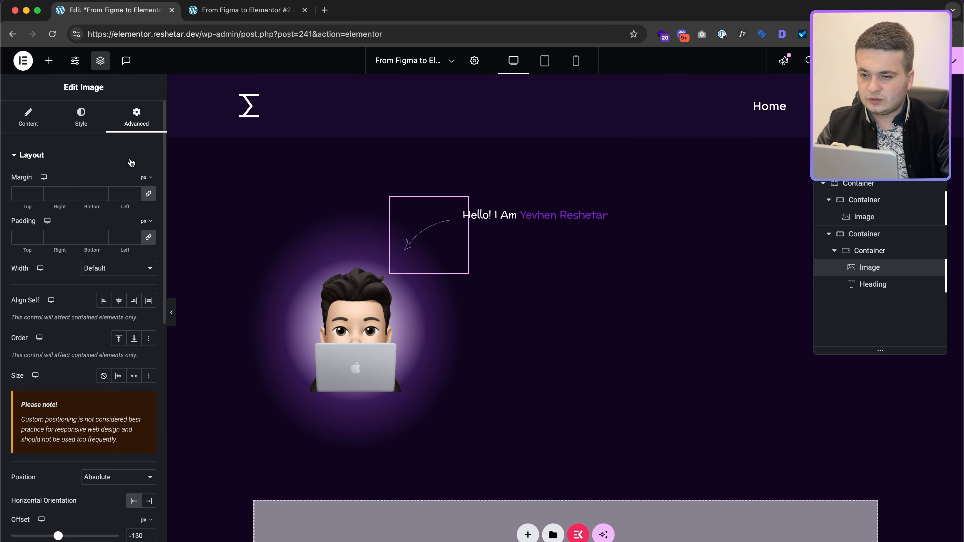
Step: Raise the arrow image to a -29 px vertical offset, checking it against Figma
{"action": "scroll", "coordinate": [144, 387], "scroll_direction": "down", "scroll_amount": 5}
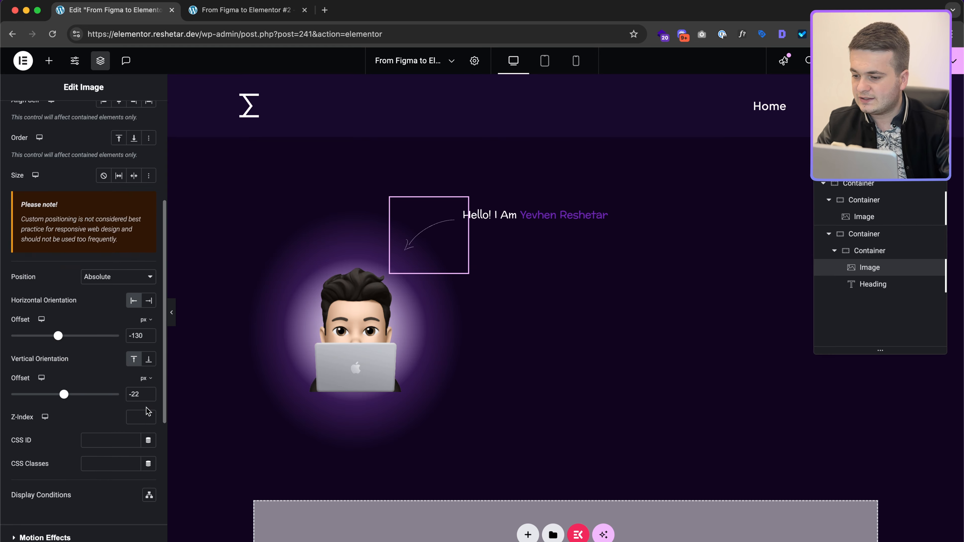
{"action": "left_click", "coordinate": [144, 386]}
{"action": "key", "text": "Down"}
{"action": "key", "text": "Down"}
{"action": "key", "text": "Down"}
{"action": "key", "text": "Down"}
{"action": "key", "text": "Down"}
{"action": "key", "text": "Down"}
{"action": "key", "text": "Down"}
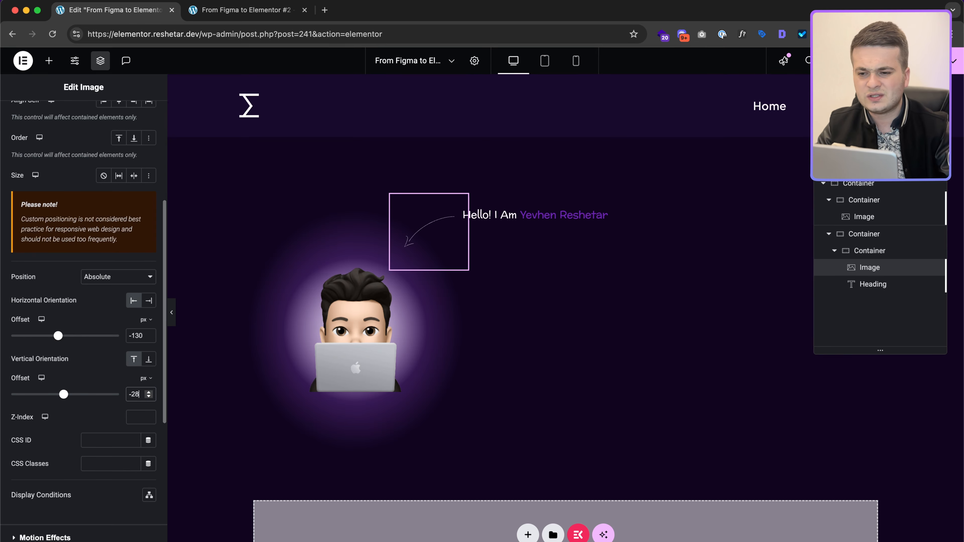
{"action": "key", "text": "ctrl+Right"}
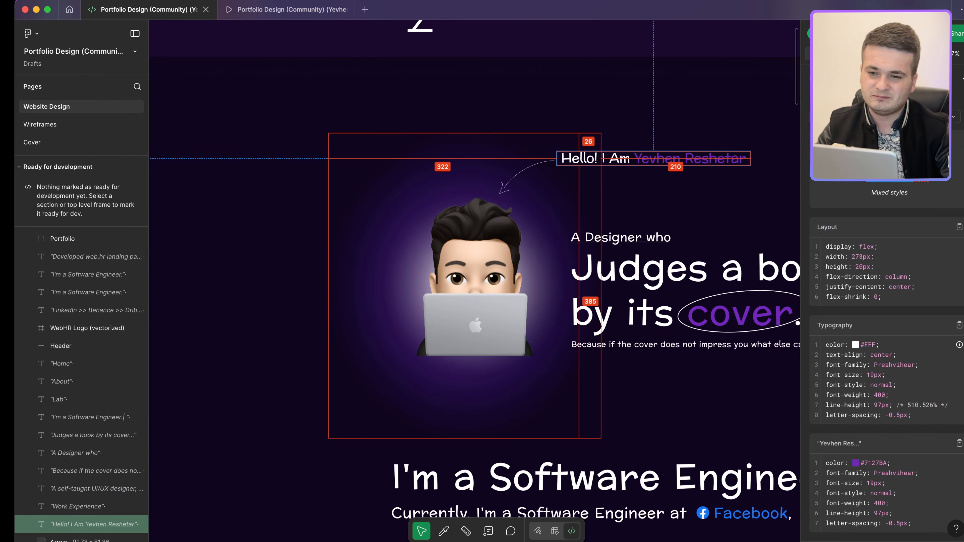
{"action": "key", "text": "ctrl+Left"}
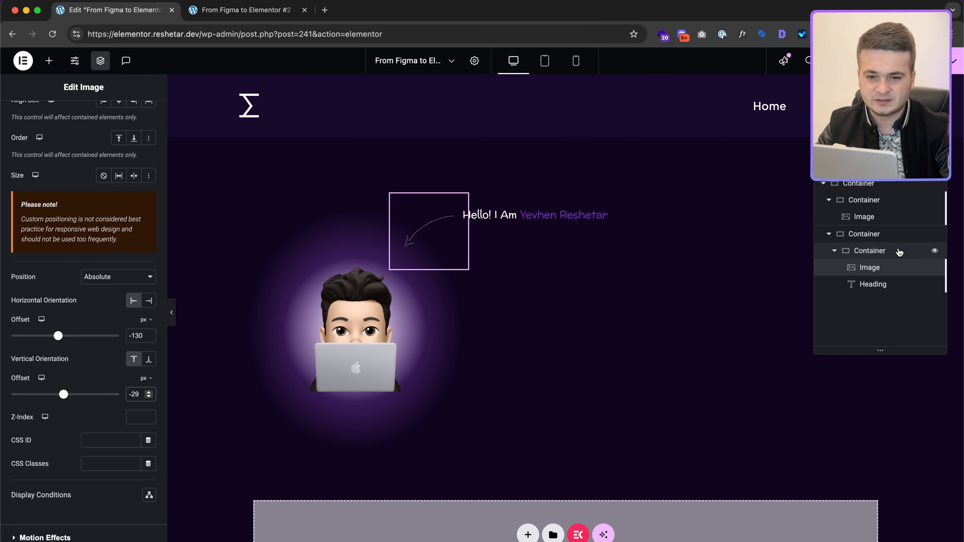
Step: Give the greeting's container a -20 px left margin and an 85 px bottom margin
{"action": "left_click", "coordinate": [901, 251]}
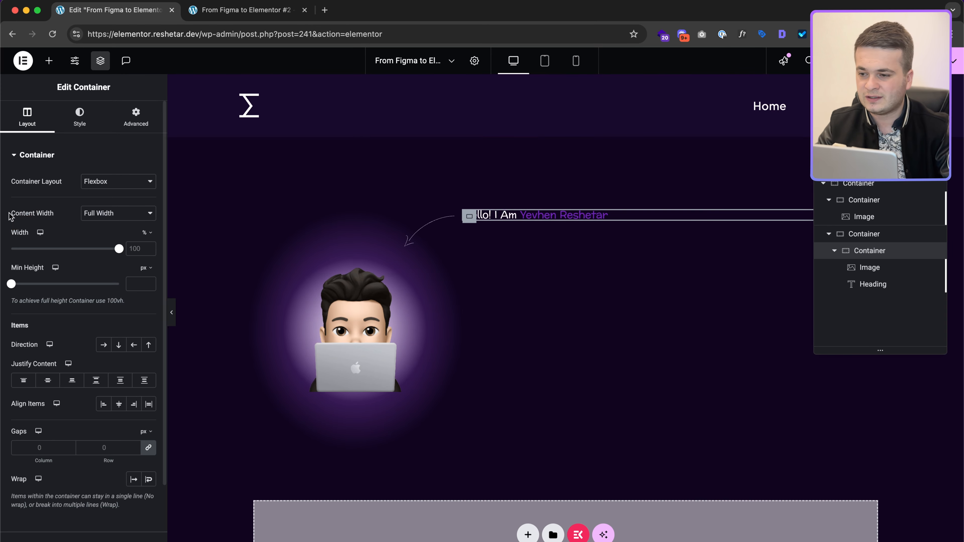
{"action": "left_click", "coordinate": [136, 116]}
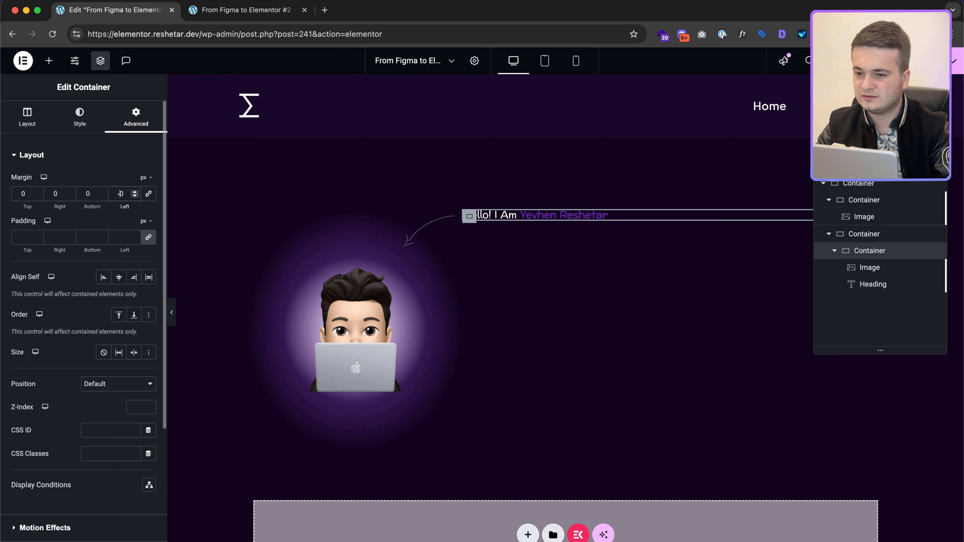
{"action": "type", "text": "1"}
{"action": "key", "text": "super+Tab"}
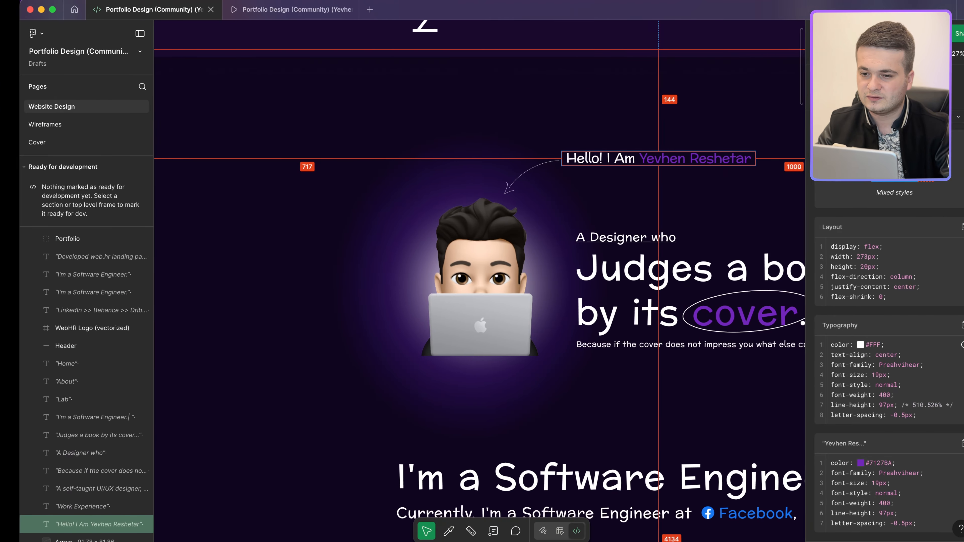
{"action": "key", "text": "super+Tab"}
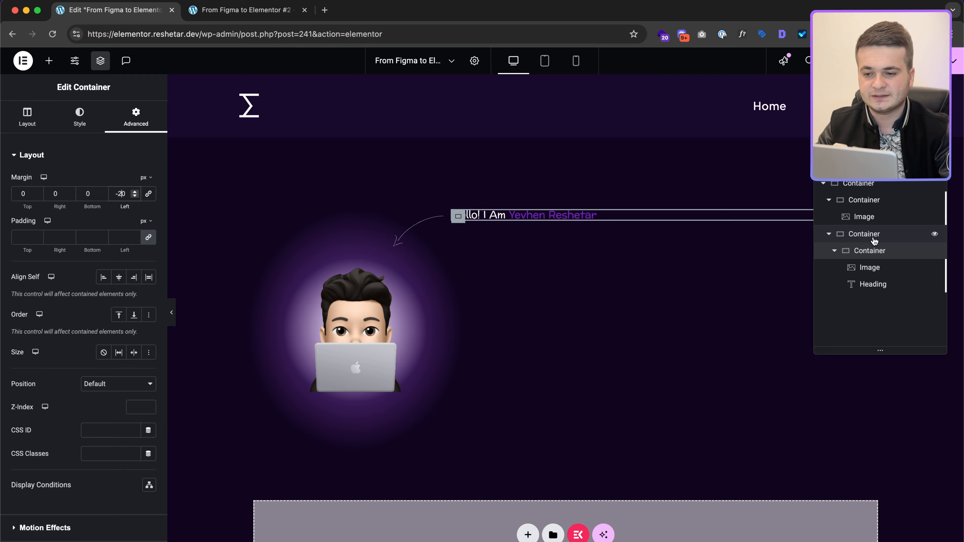
{"action": "key", "text": "super+Tab"}
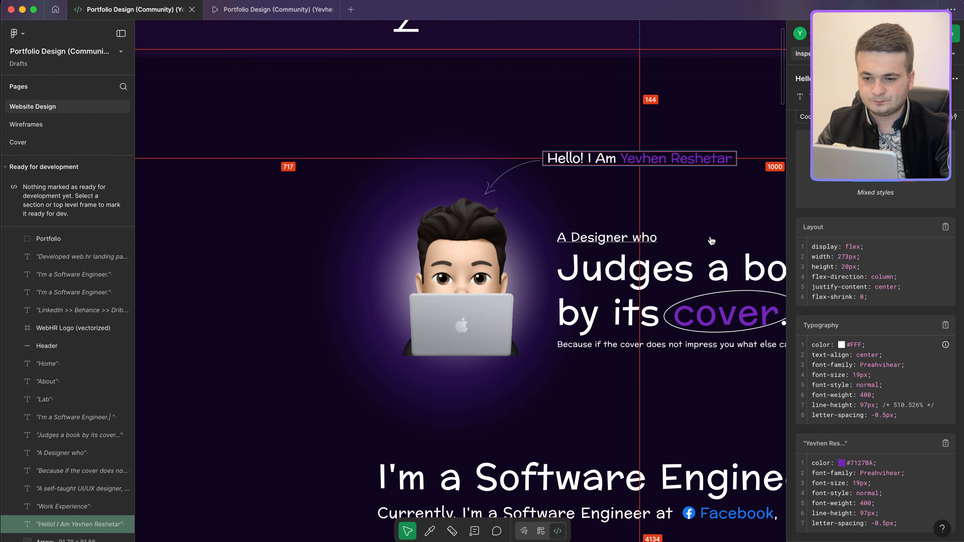
{"action": "scroll", "coordinate": [710, 235], "scroll_direction": "right", "scroll_amount": 3}
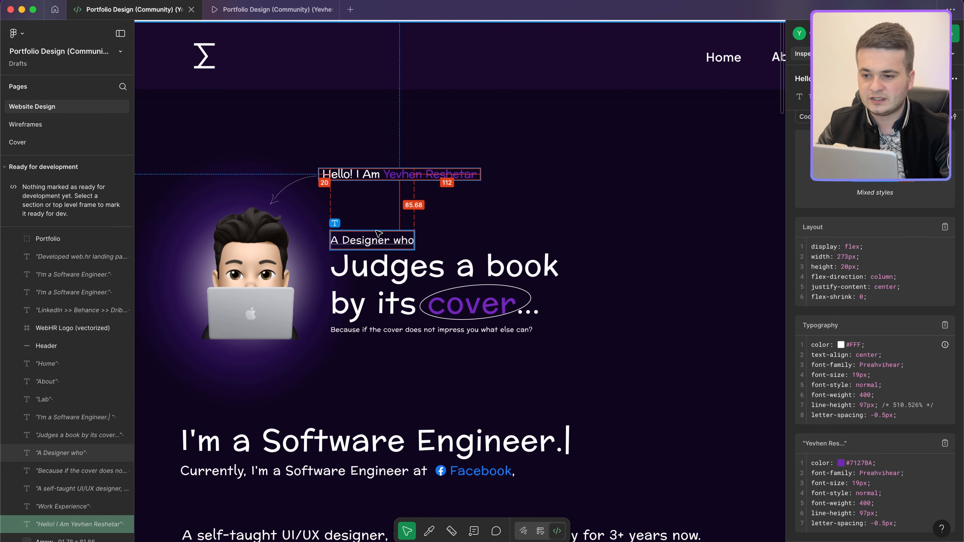
{"action": "key", "text": "super+Tab"}
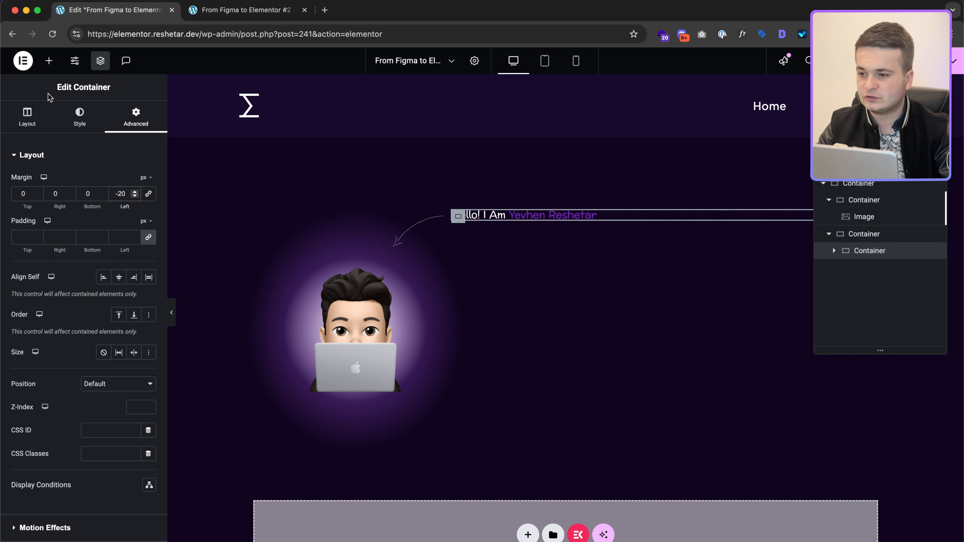
{"action": "left_click", "coordinate": [90, 195]}
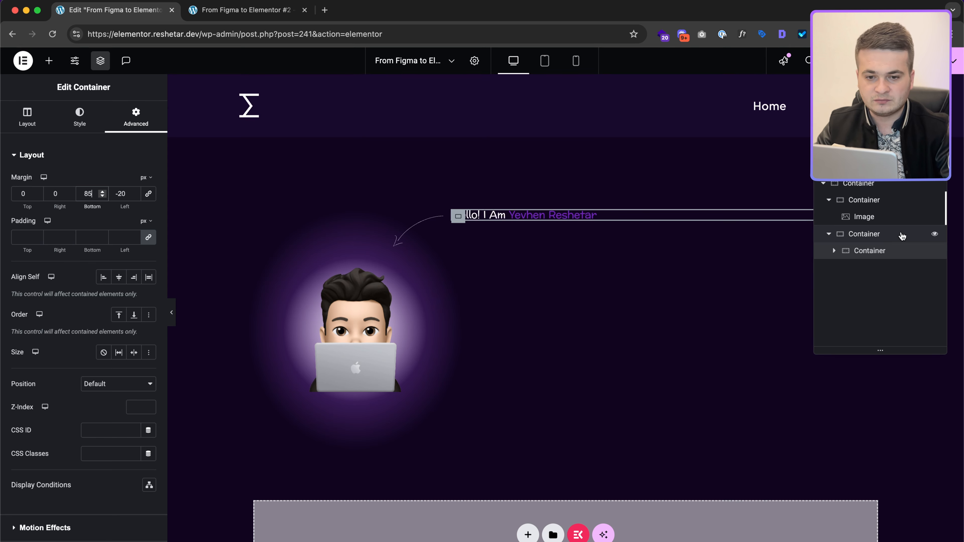
{"action": "left_click", "coordinate": [834, 251]}
{"action": "left_click", "coordinate": [888, 283]}
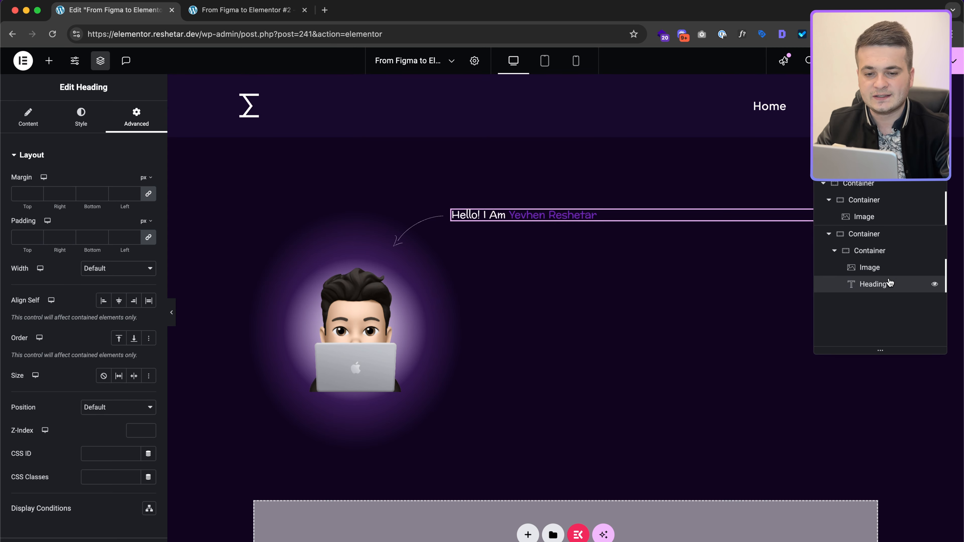
Step: Duplicate the greeting heading and place the copy below the inner container
{"action": "right_click", "coordinate": [889, 281]}
{"action": "left_click", "coordinate": [880, 314]}
{"action": "left_click_drag", "start_coordinate": [890, 304], "coordinate": [851, 269]}
{"action": "left_click", "coordinate": [834, 267]}
{"action": "left_click_drag", "start_coordinate": [909, 253], "coordinate": [903, 280]}
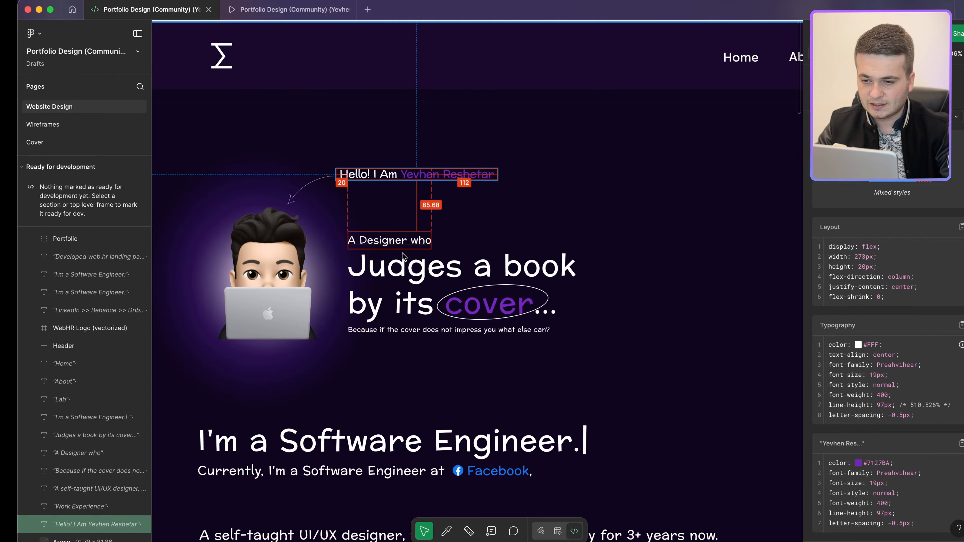
Step: Replace the copied heading's title with 'A Designer who' from Figma
{"action": "left_click", "coordinate": [401, 245]}
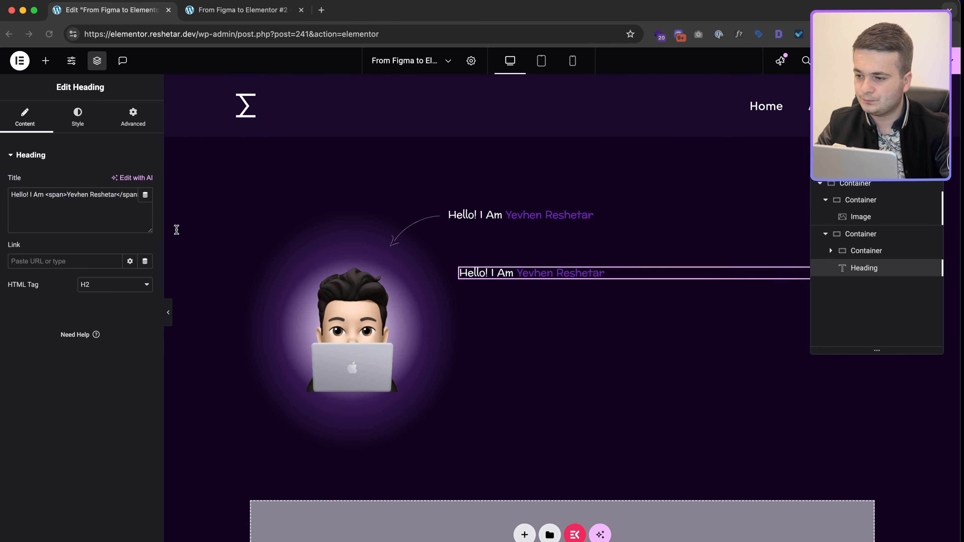
{"action": "left_click", "coordinate": [80, 208]}
{"action": "key", "text": "super+a"}
{"action": "type", "text": "A Designer who"}
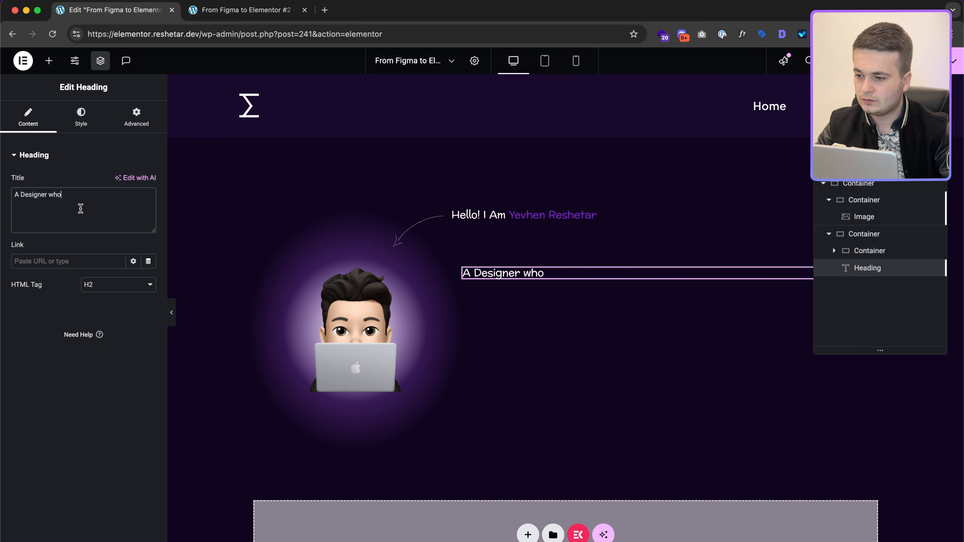
Step: Set the 'A Designer who' typography to 17 px with 0.34 px letter spacing
{"action": "left_click", "coordinate": [81, 115]}
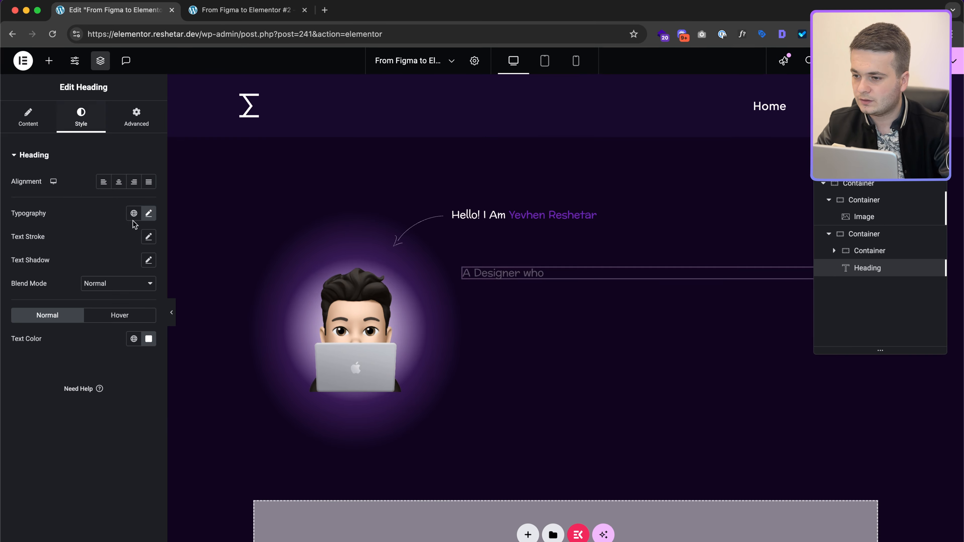
{"action": "left_click", "coordinate": [148, 213]}
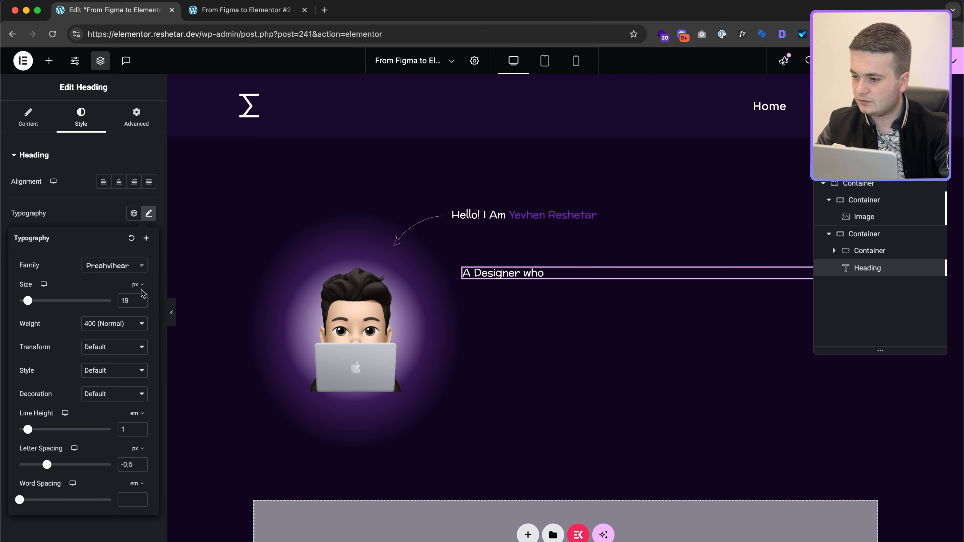
{"action": "type", "text": "18"}
{"action": "key", "text": "Down"}
{"action": "key", "text": "Down"}
{"action": "key", "text": "Up"}
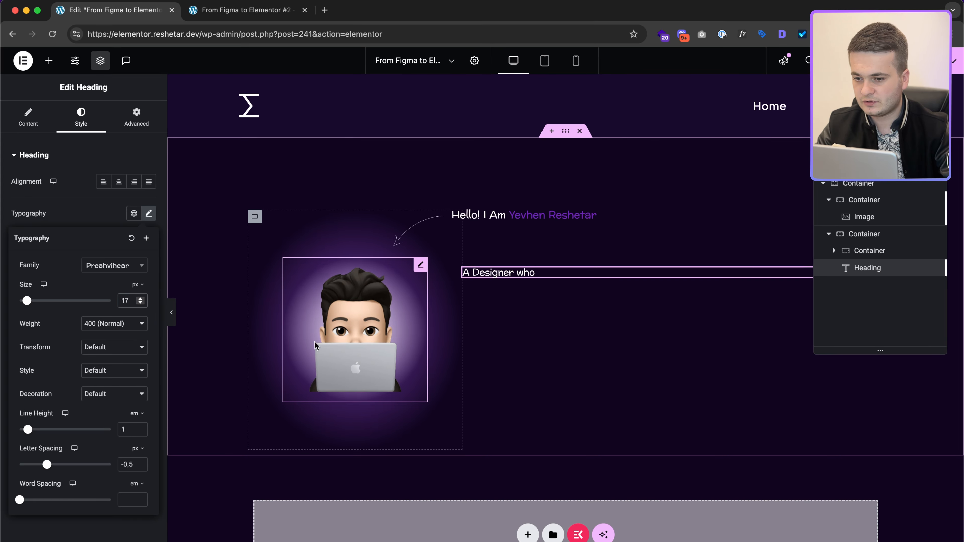
{"action": "type", "text": "0.34"}
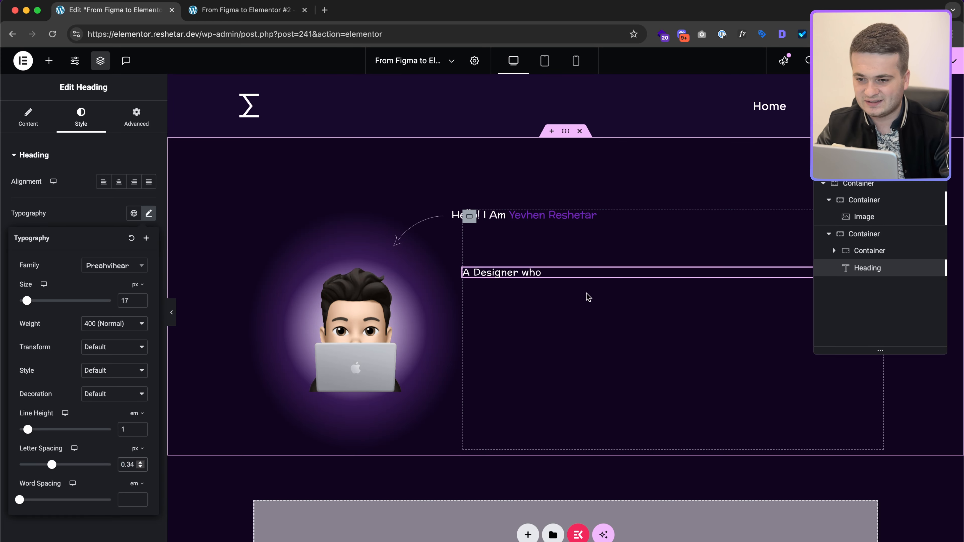
Step: Duplicate the 'A Designer who' heading, make the greeting H3 and the first designer line H4
{"action": "right_click", "coordinate": [484, 274]}
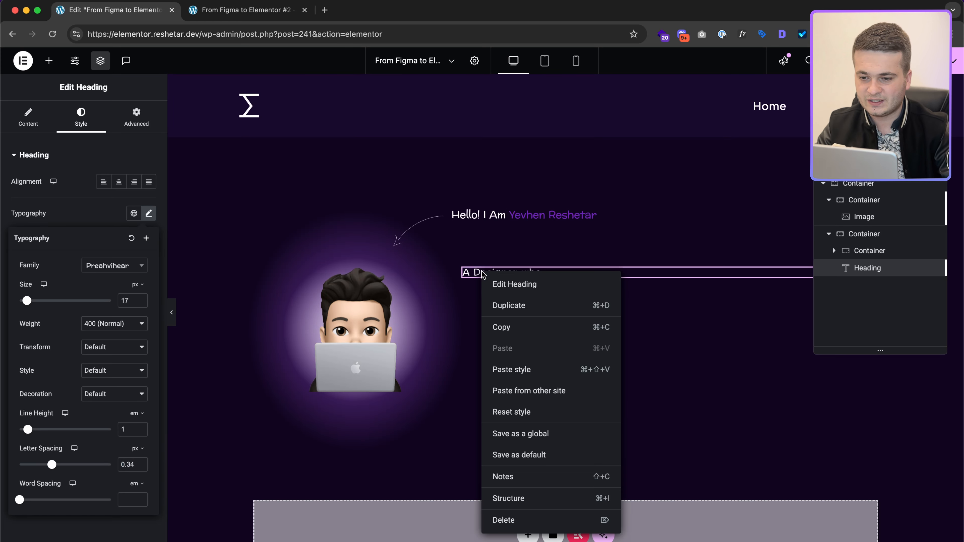
{"action": "left_click", "coordinate": [506, 303]}
{"action": "left_click", "coordinate": [497, 219]}
{"action": "left_click", "coordinate": [29, 117]}
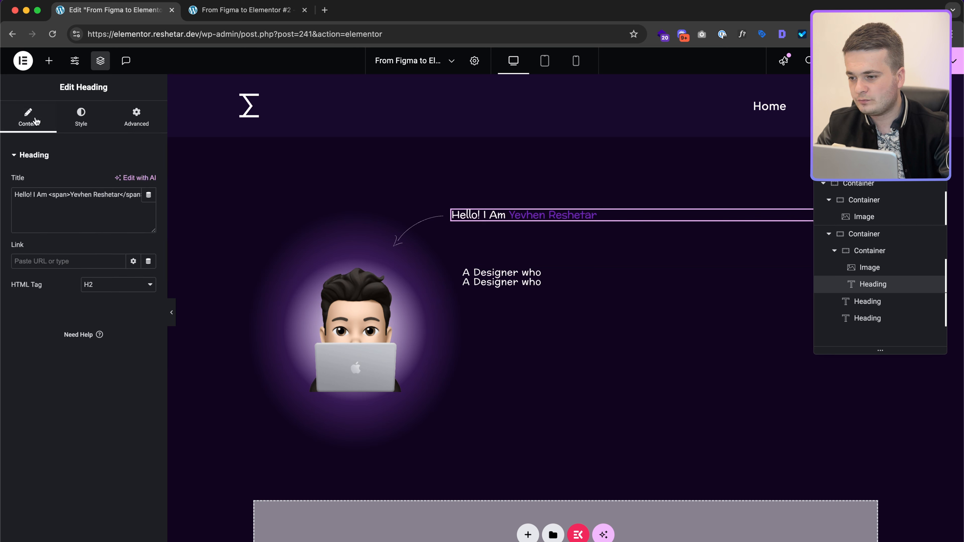
{"action": "left_click", "coordinate": [95, 284]}
{"action": "left_click", "coordinate": [94, 296]}
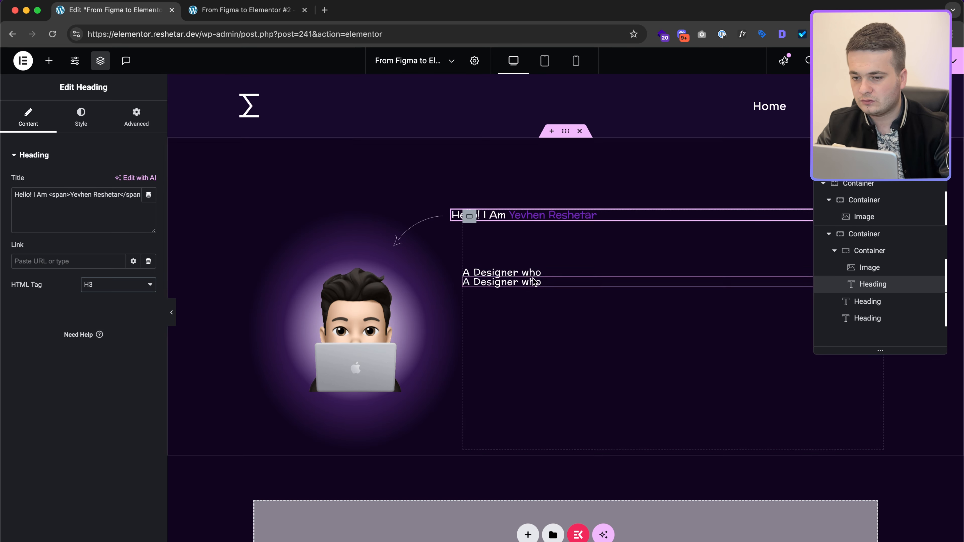
{"action": "left_click", "coordinate": [547, 275]}
{"action": "left_click", "coordinate": [36, 122]}
{"action": "left_click", "coordinate": [111, 285]}
{"action": "left_click", "coordinate": [110, 309]}
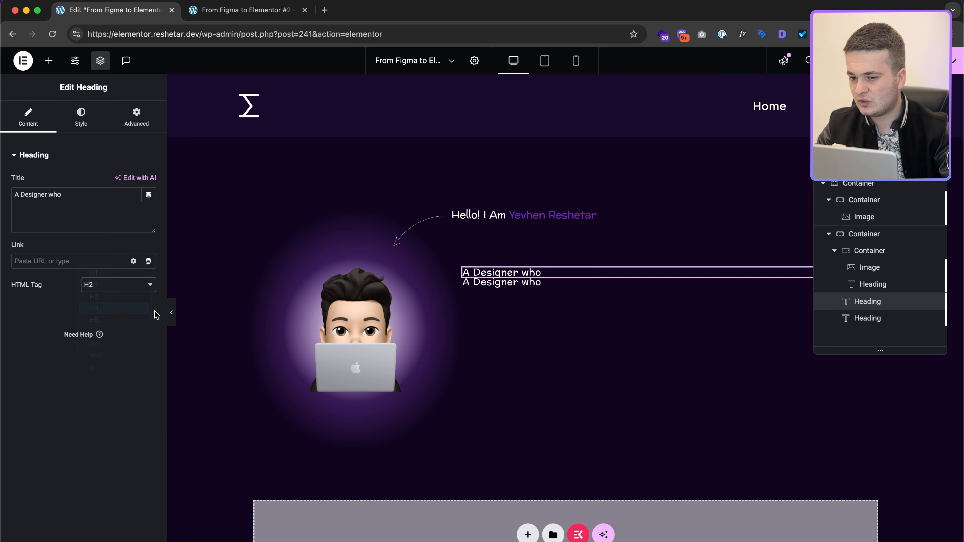
Step: Make the second 'A Designer who' heading H1 and inspect the 'Judges a book by its cover...' text in Figma
{"action": "left_click", "coordinate": [516, 283]}
{"action": "left_click", "coordinate": [120, 288]}
{"action": "left_click", "coordinate": [118, 275]}
{"action": "key", "text": "ctrl+Right"}
{"action": "left_click", "coordinate": [367, 282]}
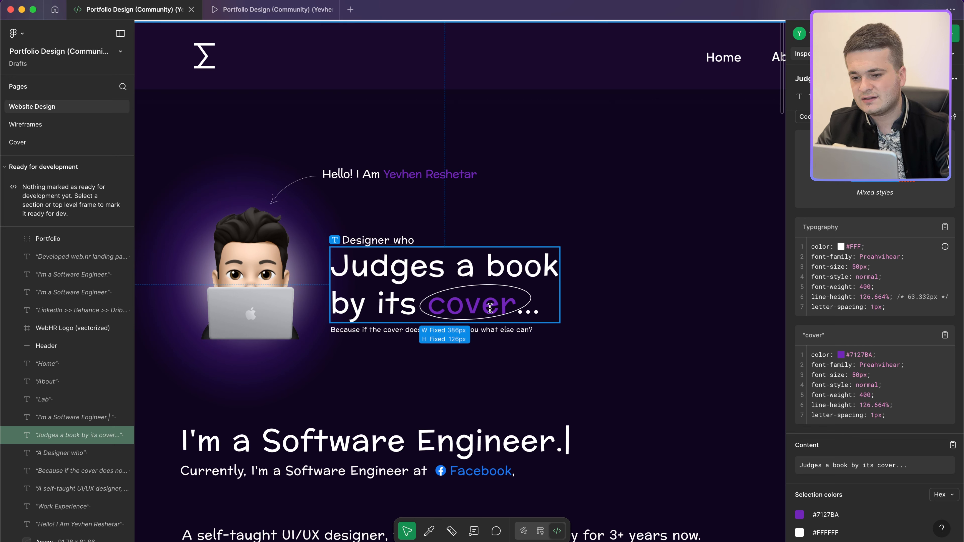
{"action": "key", "text": "ctrl+Left"}
{"action": "left_click", "coordinate": [47, 64]}
Step: Add an Animated Headline below the 'A Designer who' headings and set its width to Custom
{"action": "type", "text": "an"}
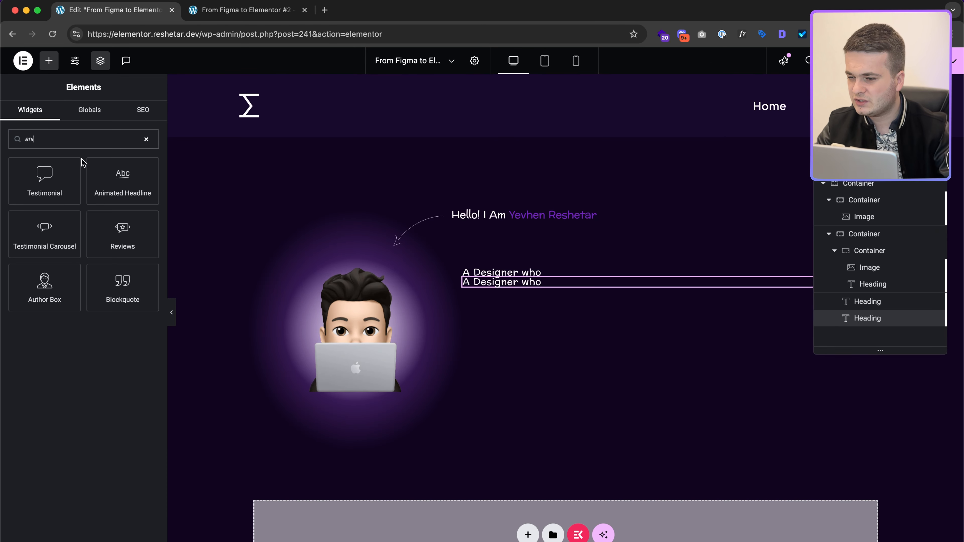
{"action": "left_click_drag", "start_coordinate": [133, 190], "coordinate": [539, 281]}
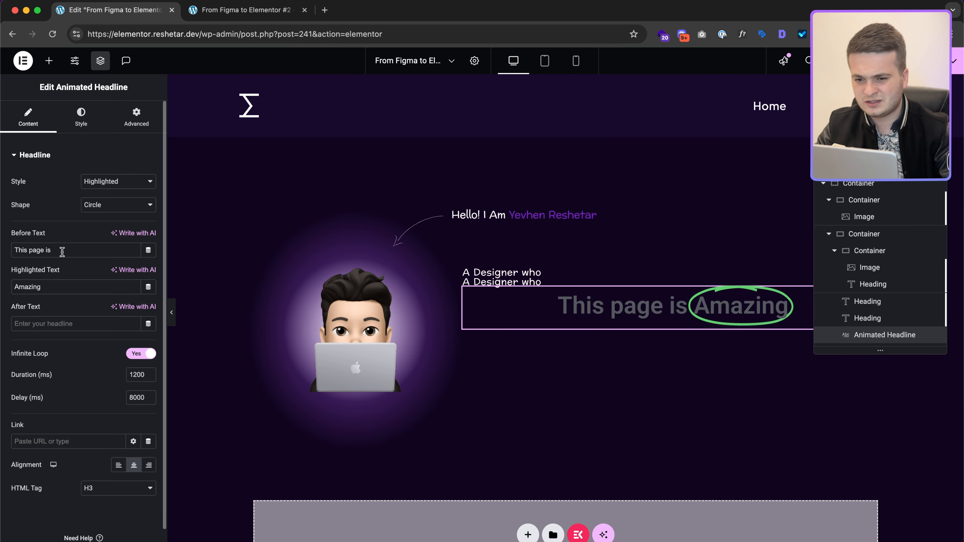
{"action": "key", "text": "ctrl+Right"}
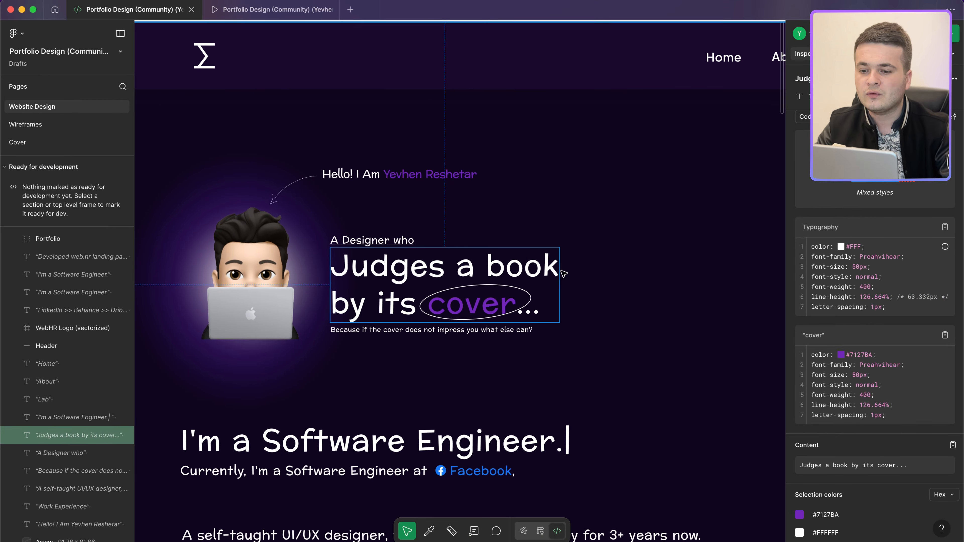
{"action": "key", "text": "ctrl+Left"}
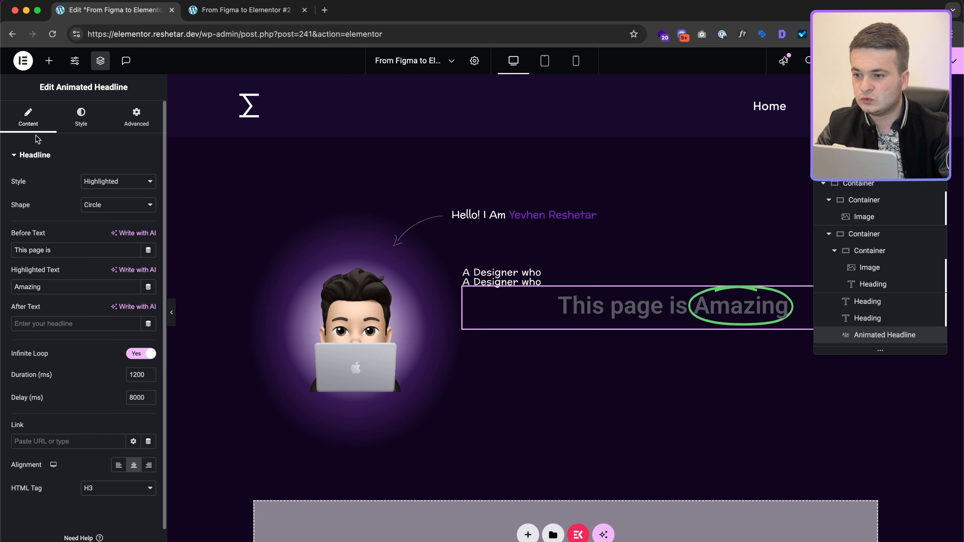
{"action": "left_click", "coordinate": [120, 115]}
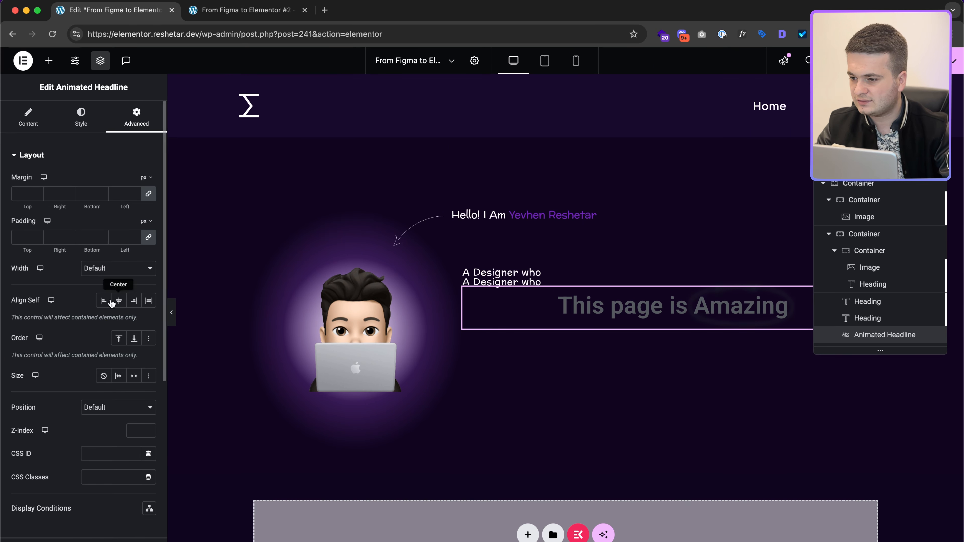
{"action": "left_click", "coordinate": [110, 270]}
Step: Give the animated headline a custom width of 380 px
{"action": "left_click", "coordinate": [116, 305]}
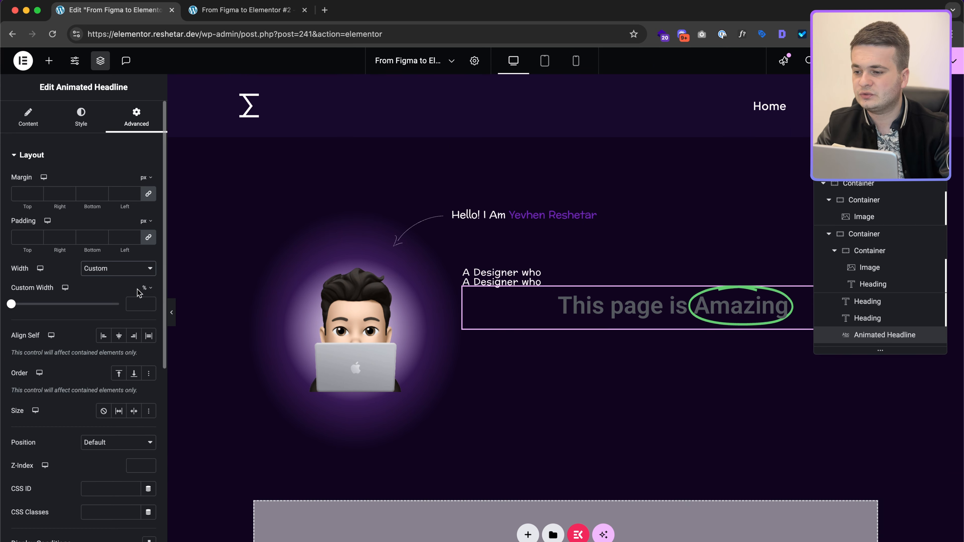
{"action": "left_click", "coordinate": [144, 289]}
{"action": "left_click", "coordinate": [136, 303]}
{"action": "type", "text": "380"}
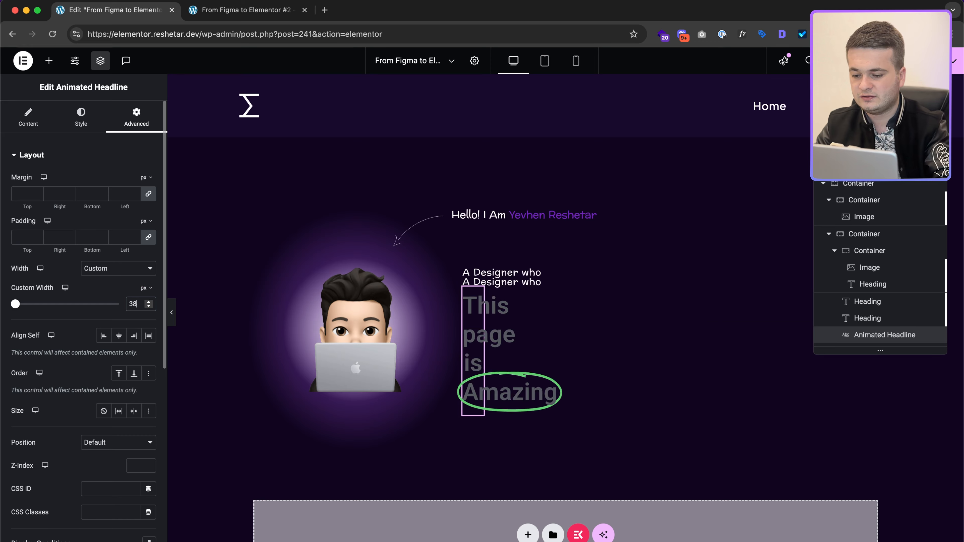
{"action": "key", "text": "BackSpace"}
{"action": "type", "text": "0"}
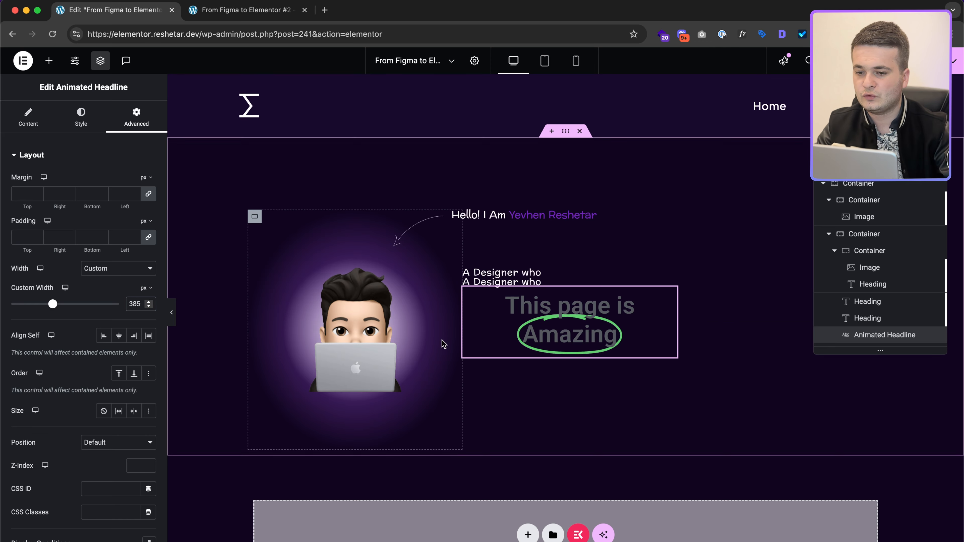
Step: Paste 'Judges a book by its cover...' from the Figma design as the before text
{"action": "left_click", "coordinate": [36, 123]}
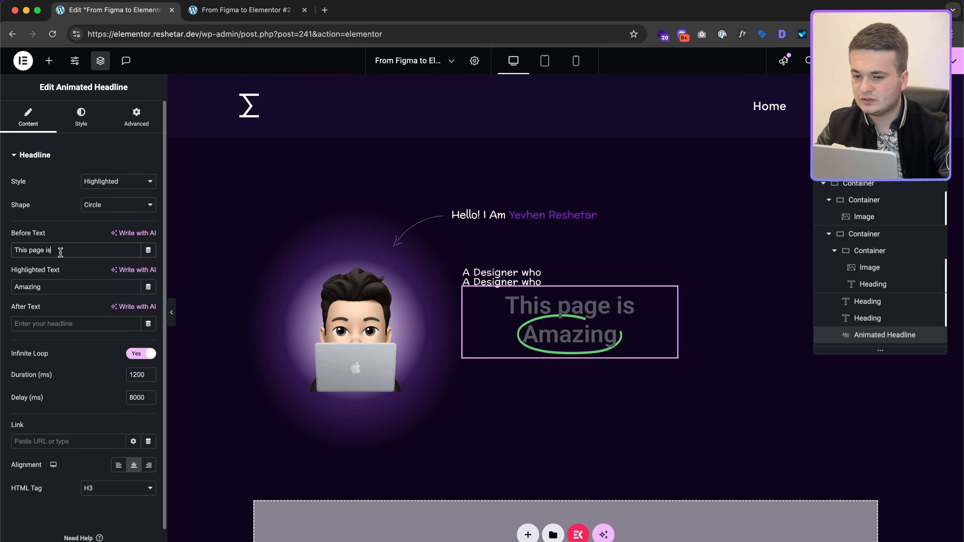
{"action": "key", "text": "ctrl+Right"}
{"action": "key", "text": "ctrl+Left"}
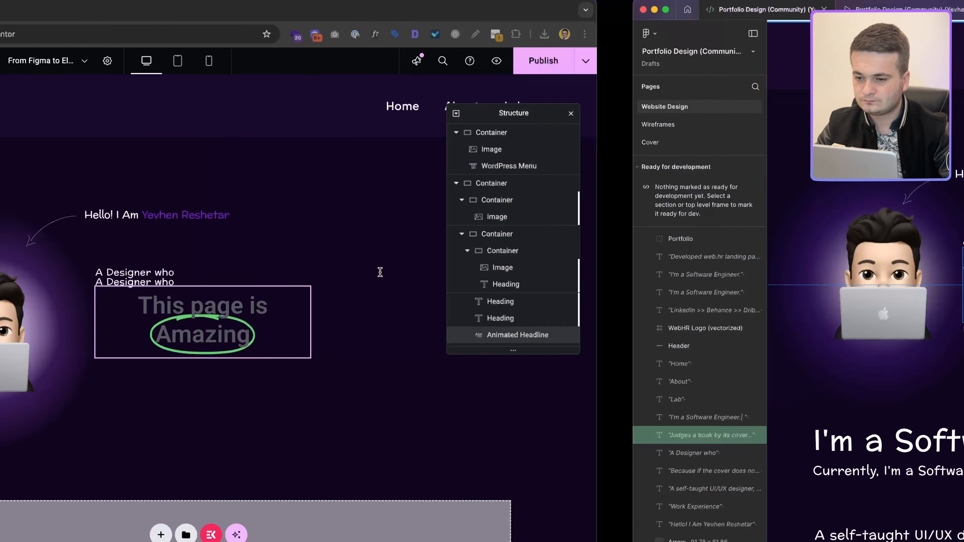
{"action": "key", "text": "super+a"}
{"action": "type", "text": "Judges a book by its cover..."}
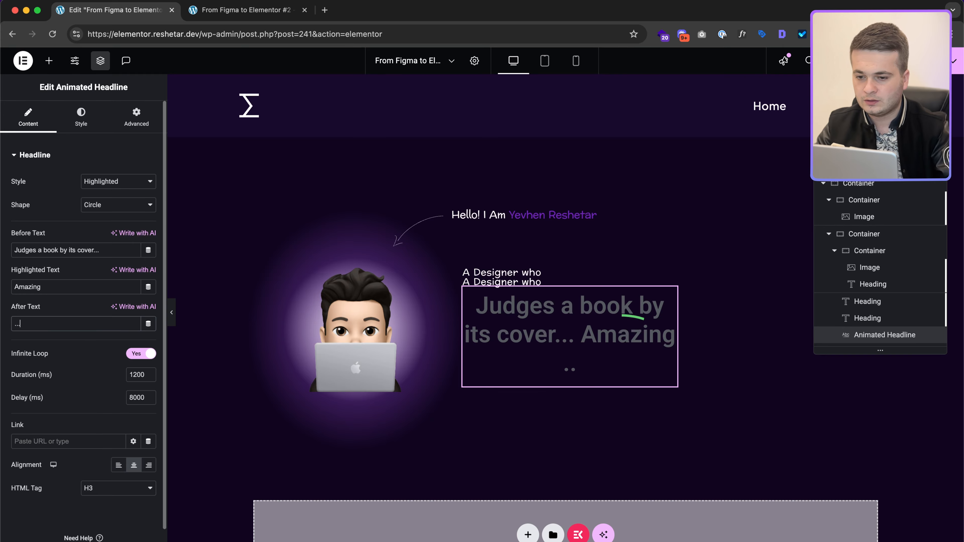
{"action": "key", "text": "ctrl+Right"}
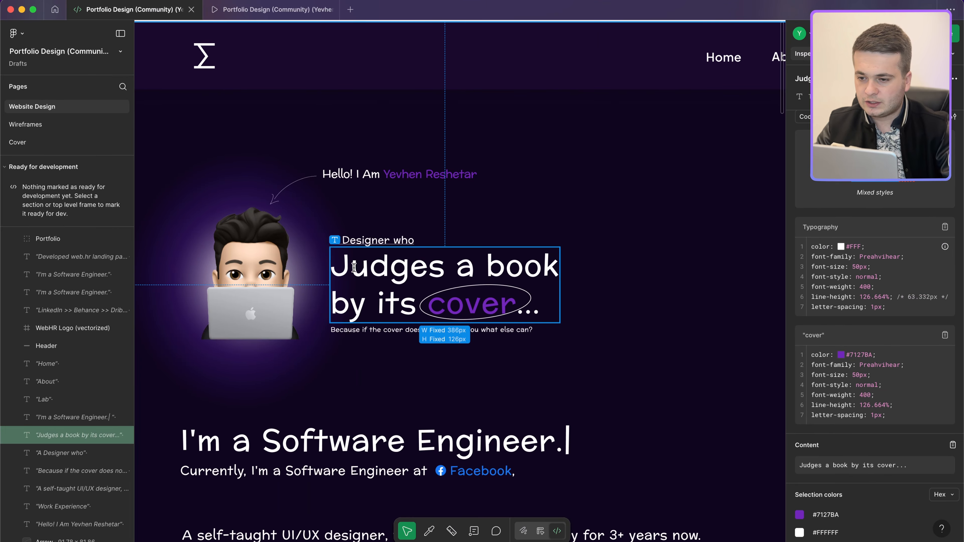
{"action": "key", "text": "ctrl+Left"}
Step: Trim 'cover...' from the before text and enter 'cover' as the highlighted word
{"action": "triple_click", "coordinate": [86, 250]}
{"action": "type", "text": "Judges a book by its cover..."}
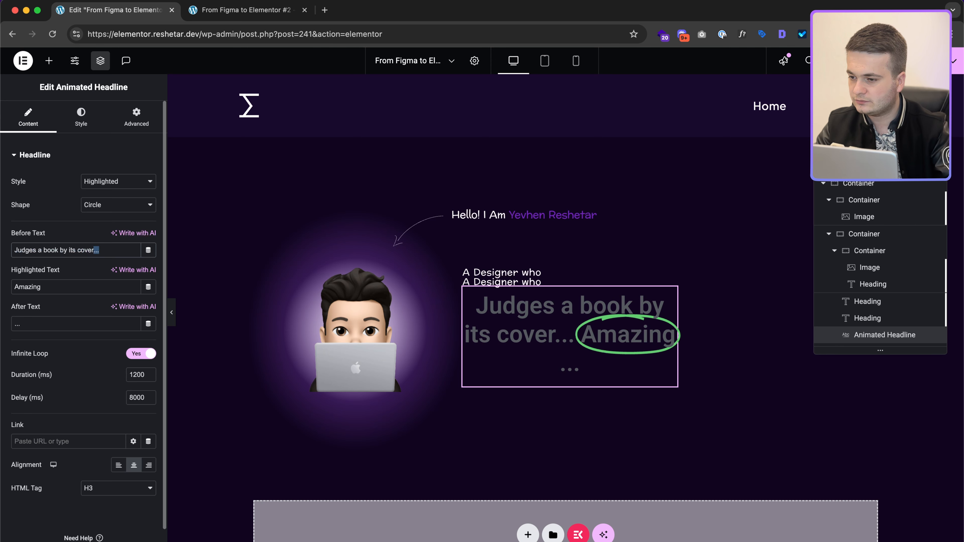
{"action": "key", "text": "BackSpace"}
{"action": "key", "text": "alt+BackSpace"}
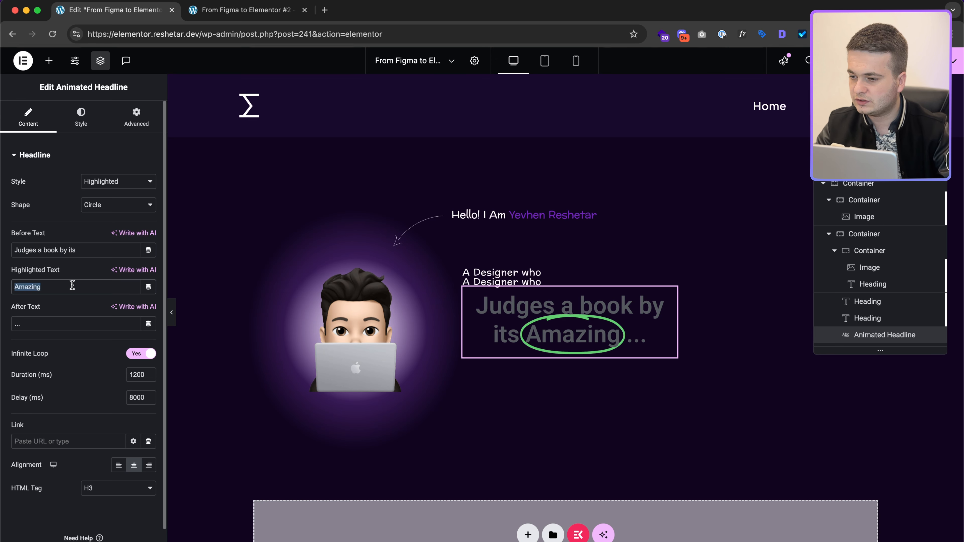
{"action": "type", "text": "cover"}
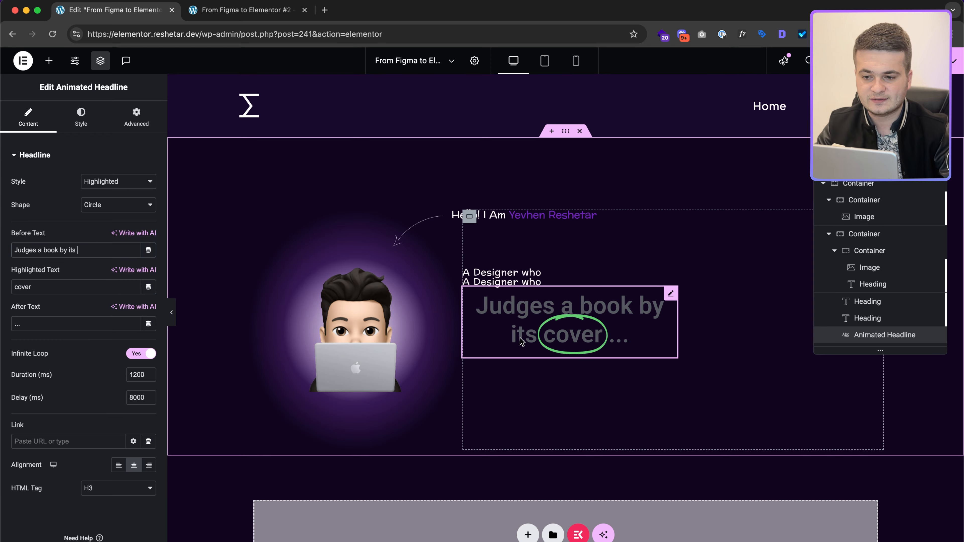
{"action": "key", "text": "ctrl+Right"}
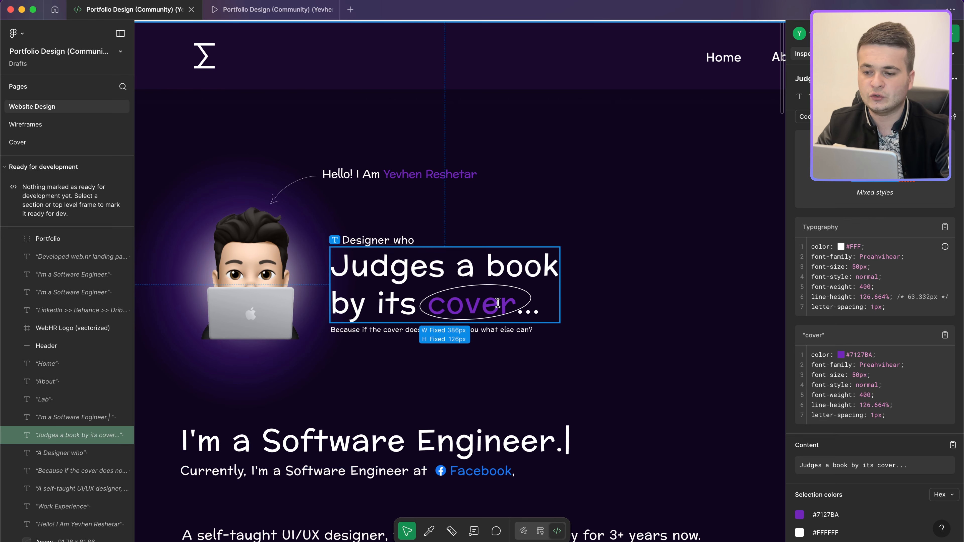
{"action": "key", "text": "ctrl+Left"}
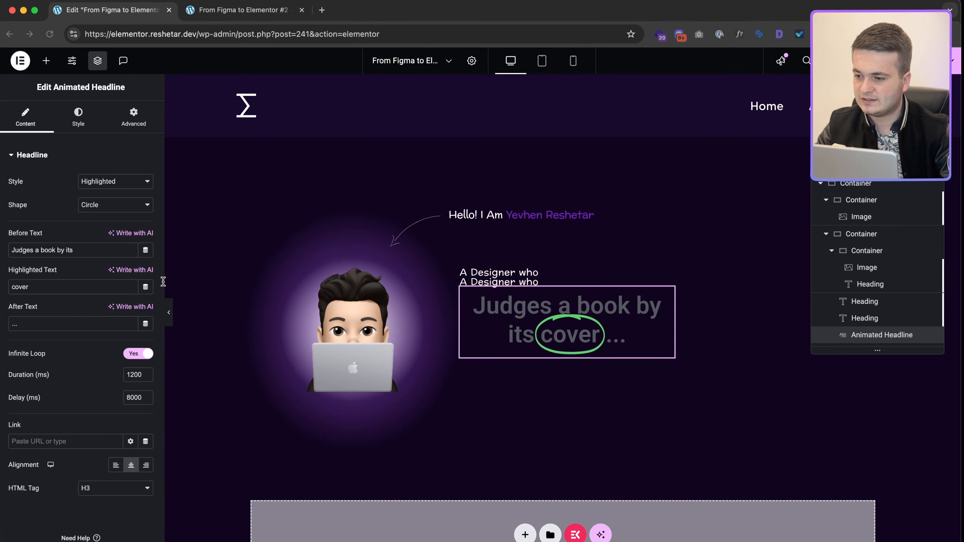
Step: Keep the Highlighted style with a circle shape, and left-align the headline
{"action": "left_click", "coordinate": [115, 185]}
{"action": "left_click", "coordinate": [54, 200]}
{"action": "left_click", "coordinate": [99, 209]}
{"action": "left_click", "coordinate": [58, 193]}
{"action": "scroll", "coordinate": [91, 257], "scroll_direction": "down", "scroll_amount": 1}
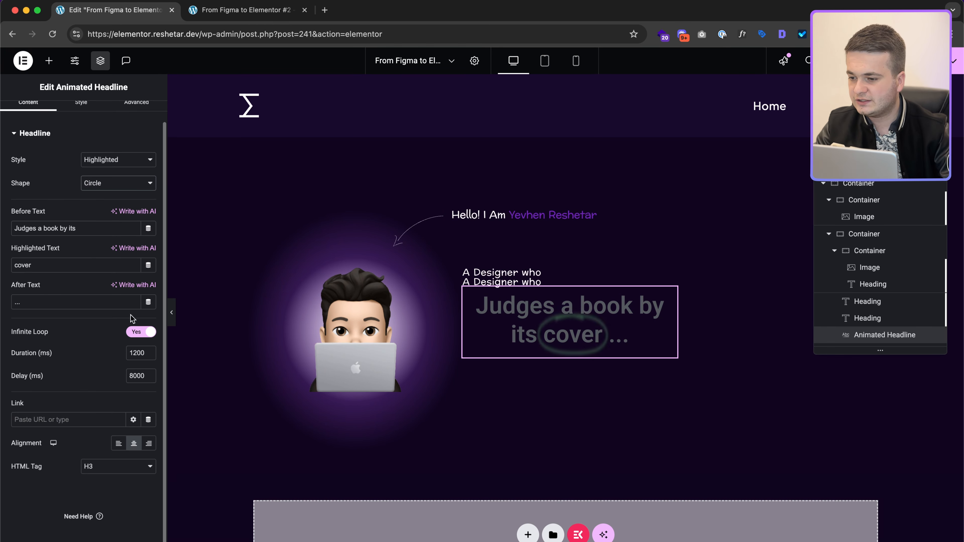
{"action": "left_click", "coordinate": [118, 449]}
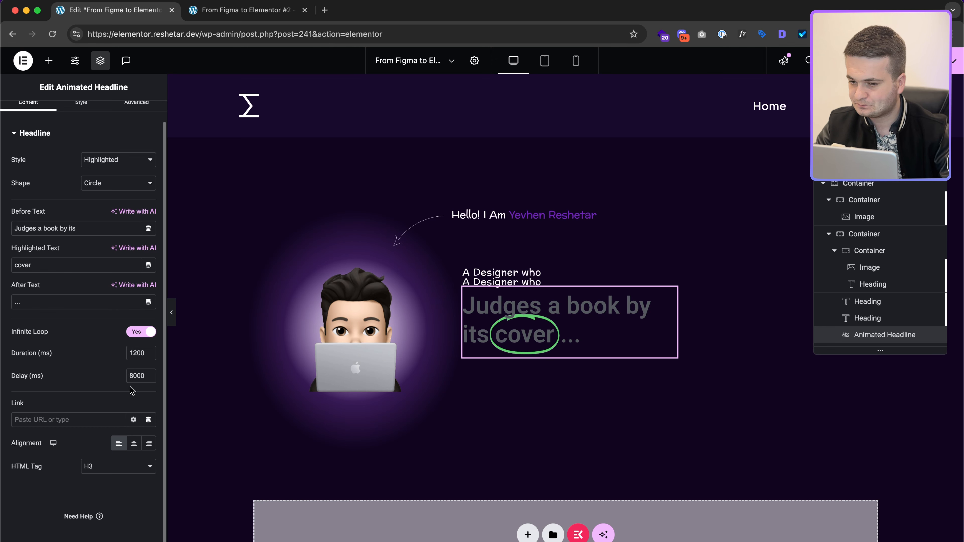
Step: Delete the duplicate 'A Designer who' heading
{"action": "left_click", "coordinate": [492, 281]}
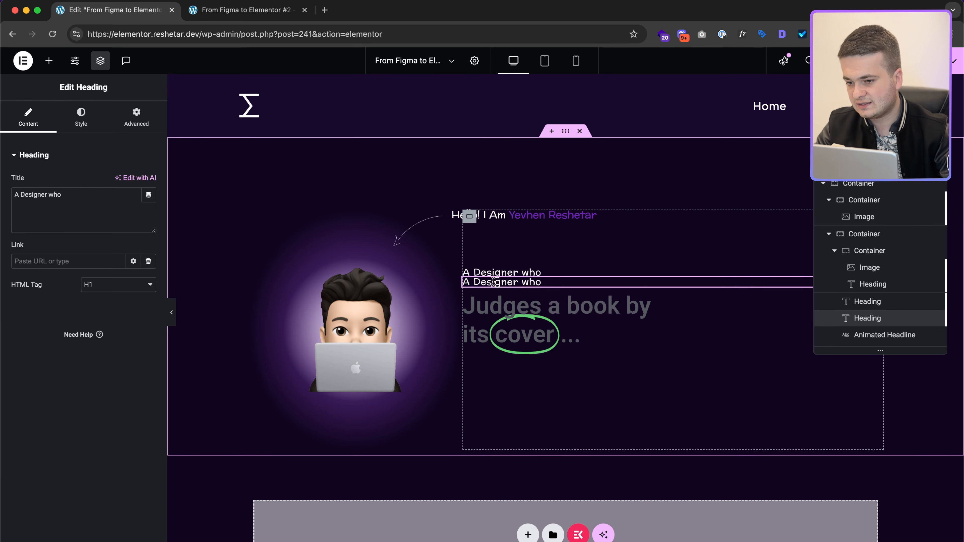
{"action": "right_click", "coordinate": [492, 282]}
{"action": "left_click", "coordinate": [532, 531]}
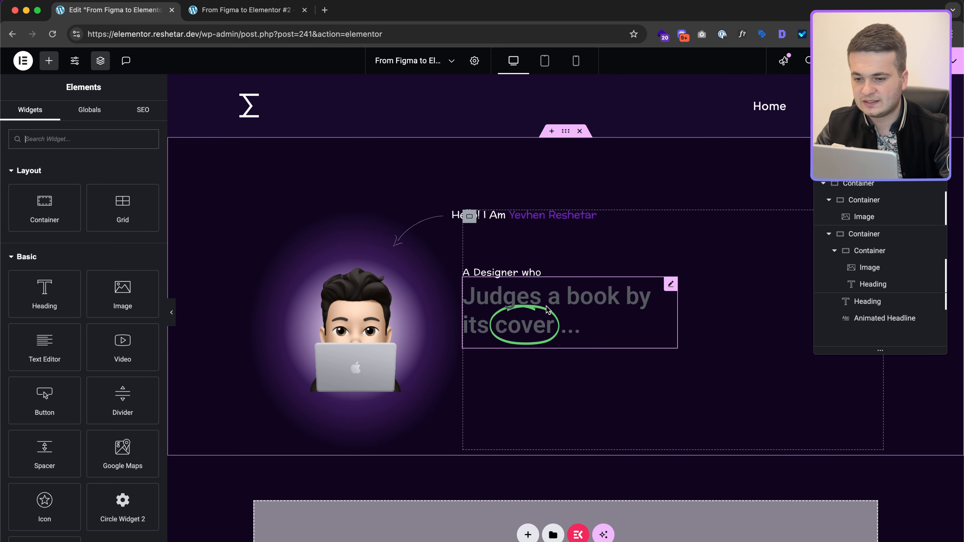
Step: Make the circle shape around 'cover' white (#fff) with a 3 px line width
{"action": "left_click", "coordinate": [616, 315]}
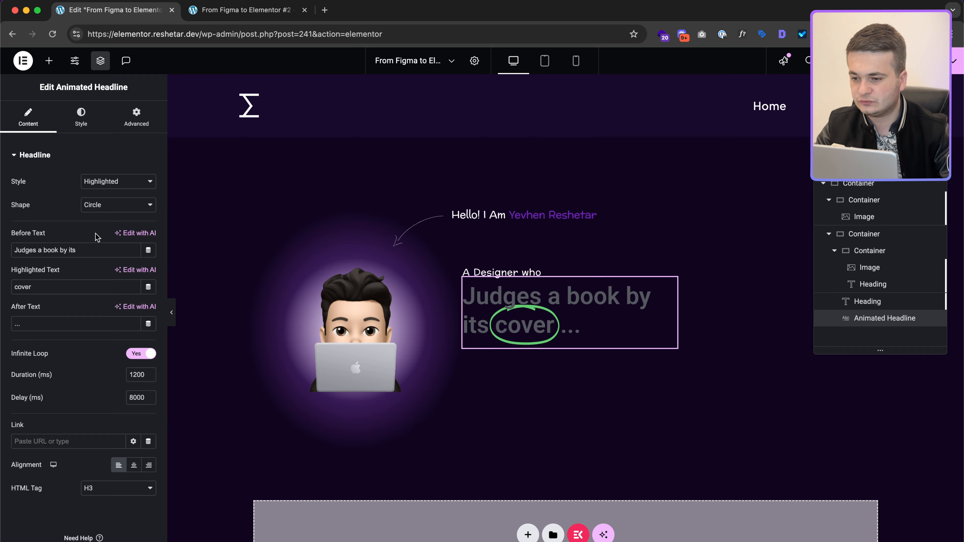
{"action": "left_click", "coordinate": [78, 123]}
{"action": "key", "text": "ctrl+Right"}
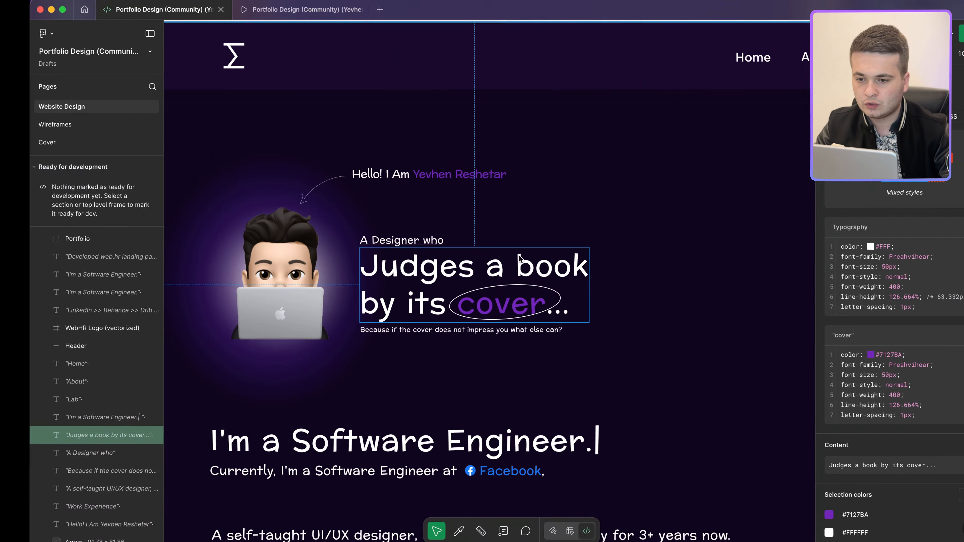
{"action": "key", "text": "ctrl+Left"}
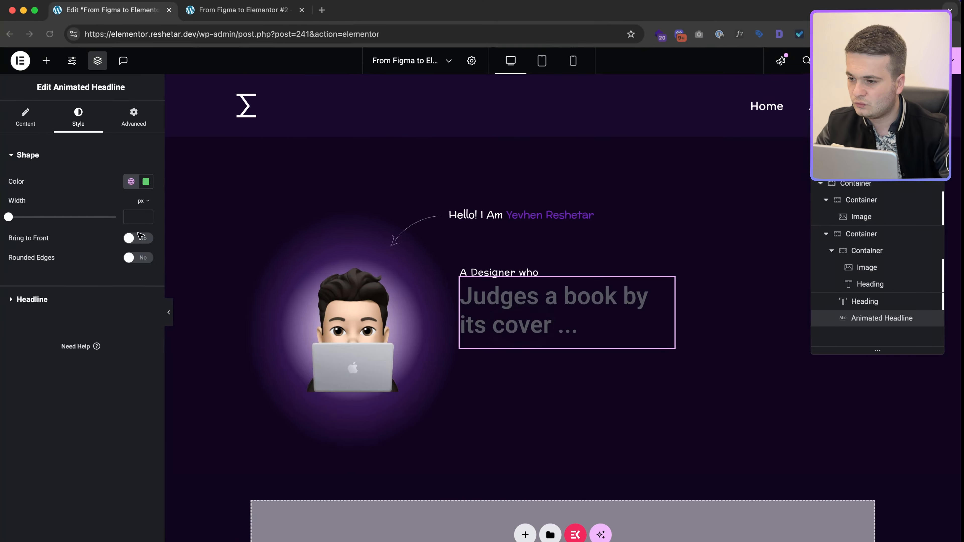
{"action": "left_click", "coordinate": [148, 183]}
{"action": "type", "text": "#fff"}
{"action": "left_click", "coordinate": [115, 191]}
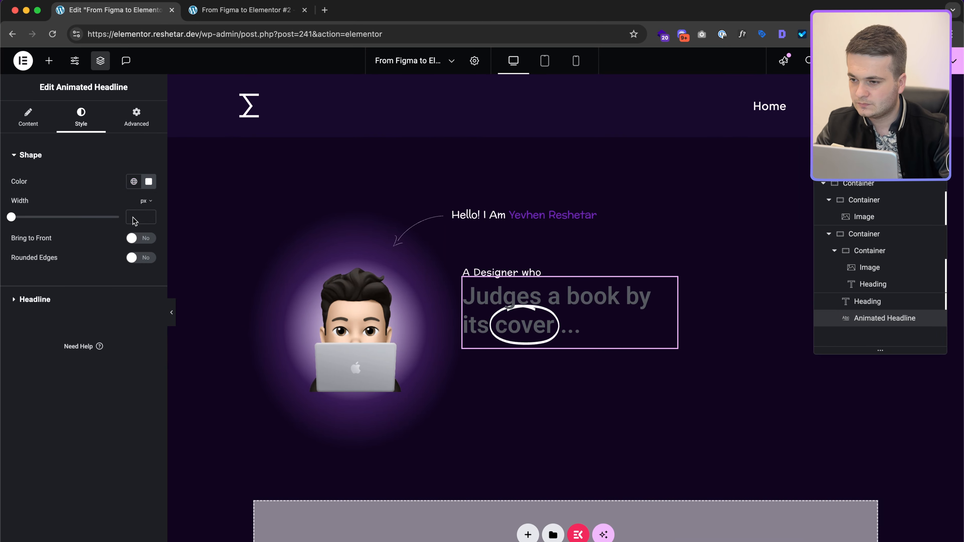
{"action": "left_click", "coordinate": [138, 221]}
{"action": "type", "text": "3"}
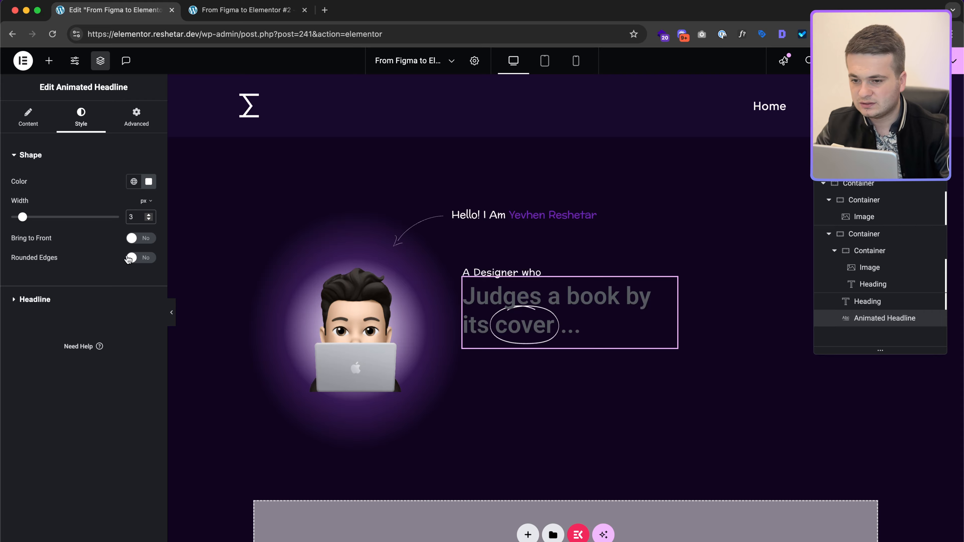
Step: Set the headline text colour to white (#fff)
{"action": "left_click", "coordinate": [95, 301]}
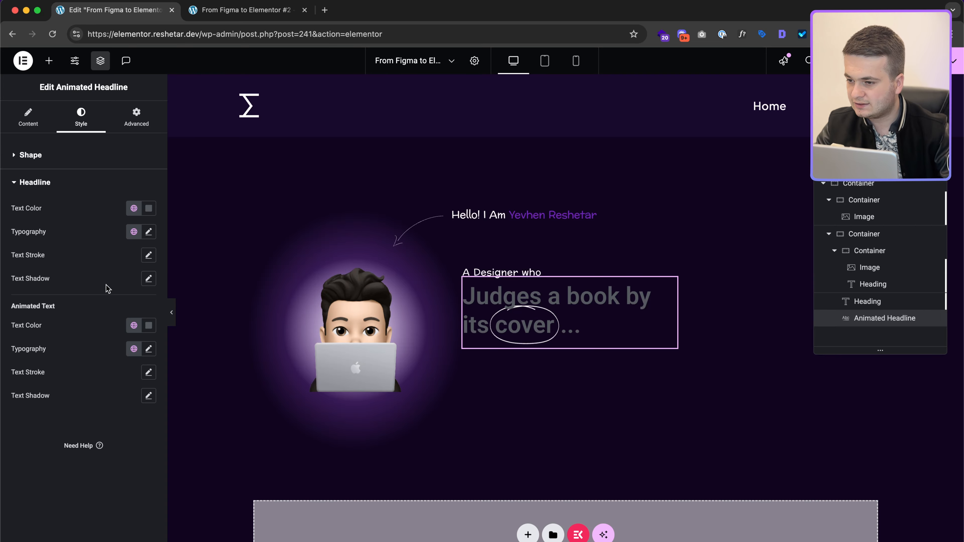
{"action": "left_click", "coordinate": [148, 208]}
{"action": "type", "text": "#fff"}
{"action": "left_click", "coordinate": [117, 212]}
{"action": "key", "text": "ctrl+Right"}
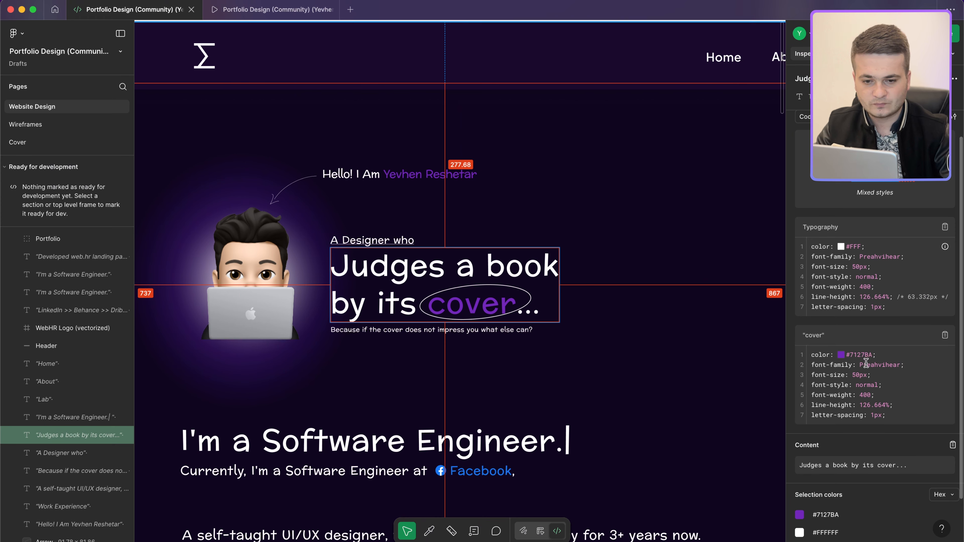
{"action": "key", "text": "ctrl+Left"}
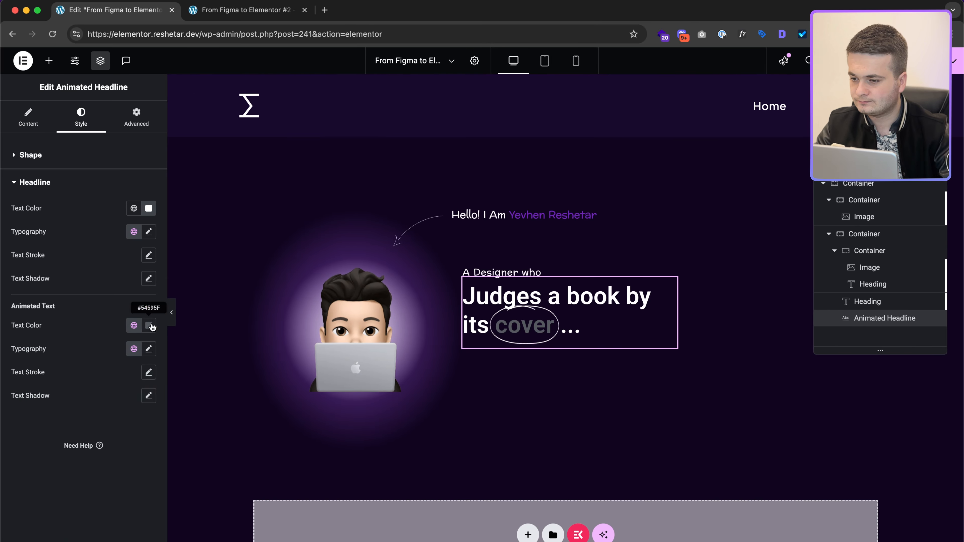
Step: Colour 'cover' purple and set the headline font family to Preahvihear
{"action": "left_click", "coordinate": [148, 326]}
{"action": "left_click", "coordinate": [101, 294]}
{"action": "left_click", "coordinate": [148, 232]}
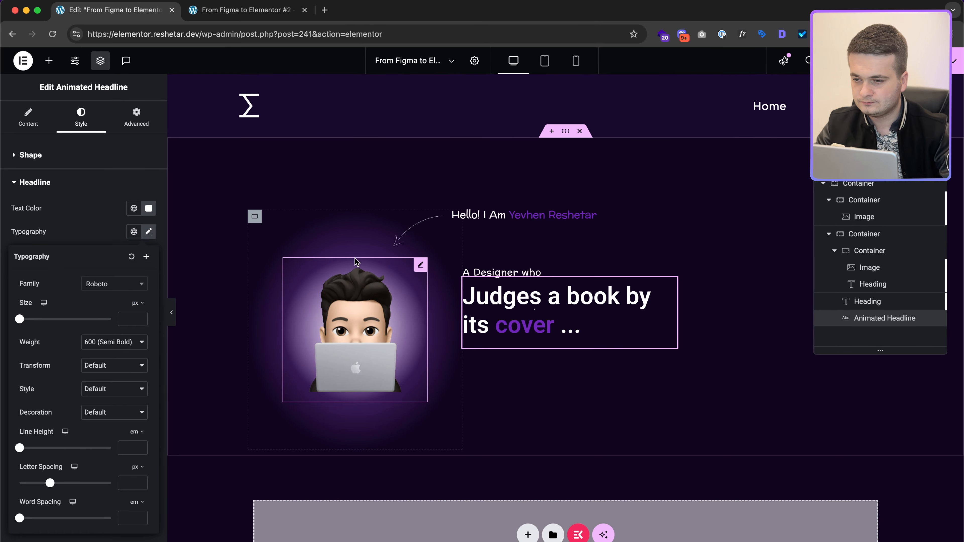
{"action": "left_click", "coordinate": [98, 291]}
{"action": "key", "text": "super+shift+v"}
{"action": "key", "text": "super+shift+v"}
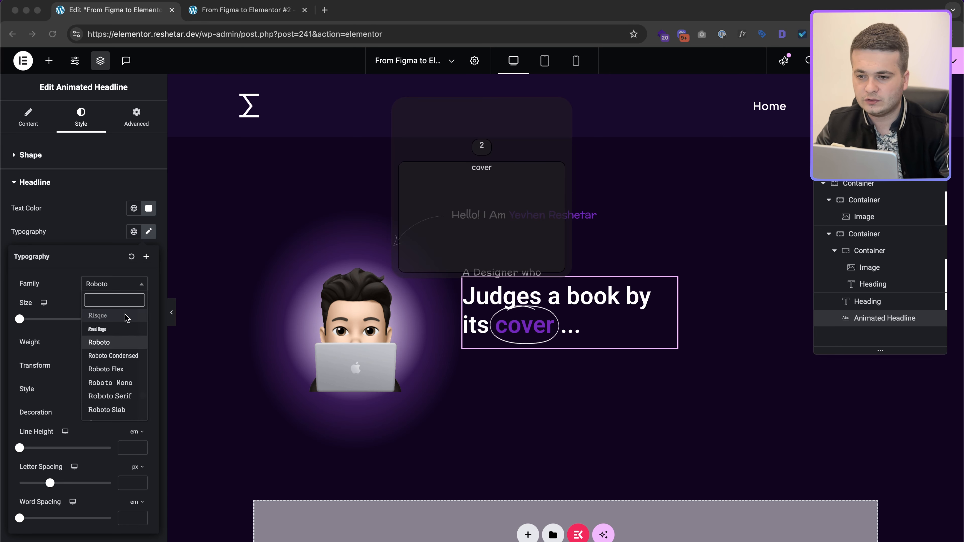
{"action": "key", "text": "super+shift+v"}
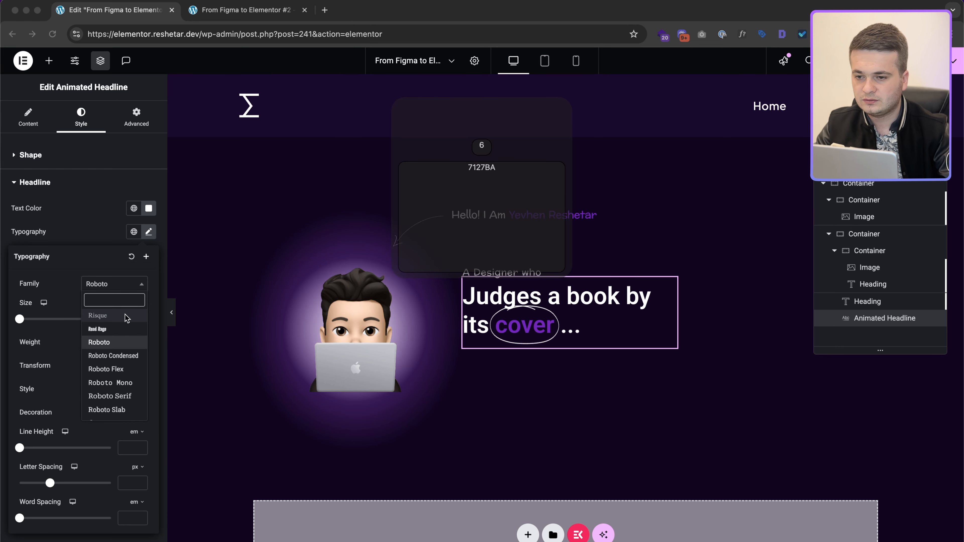
{"action": "key", "text": "Return"}
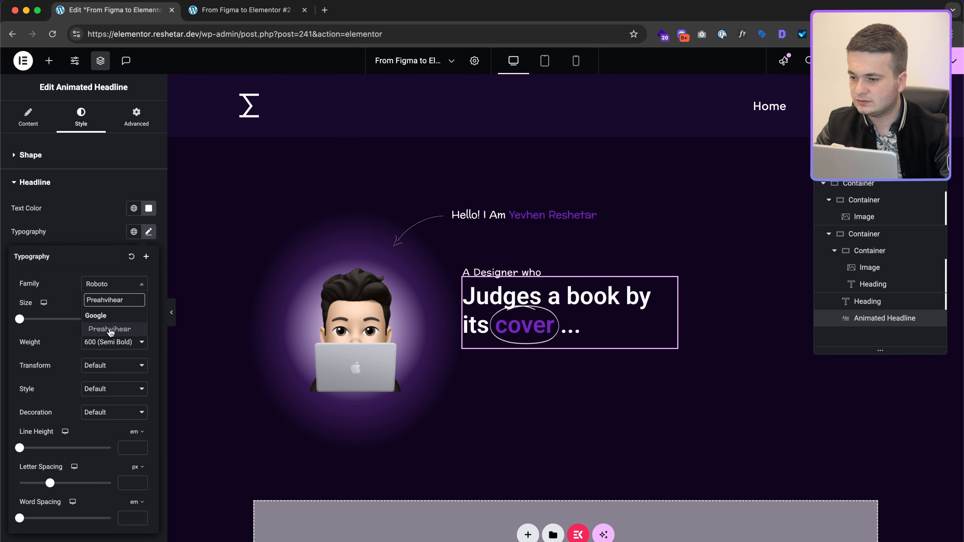
{"action": "left_click", "coordinate": [110, 330]}
{"action": "left_click", "coordinate": [102, 238]}
Step: Apply the Preahvihear font to the highlighted word 'cover'
{"action": "left_click", "coordinate": [149, 349]}
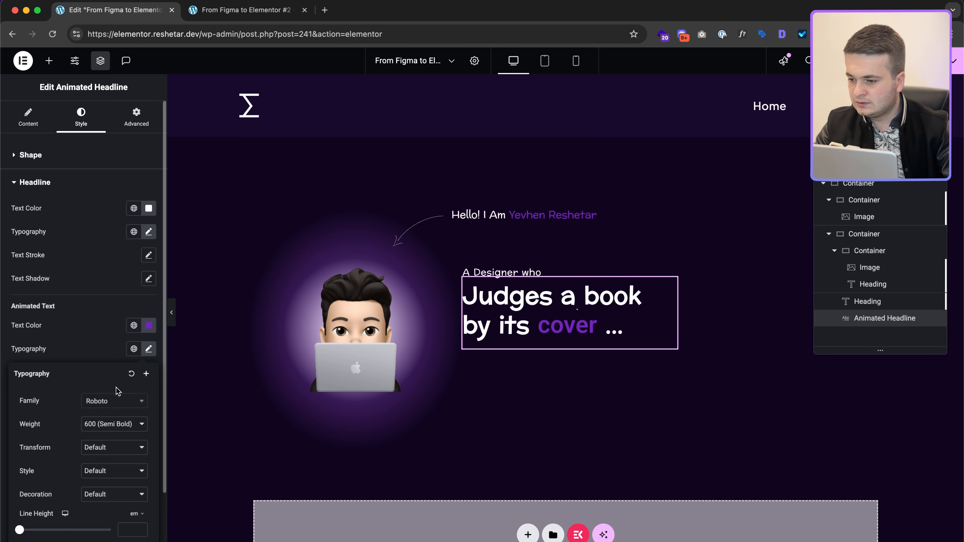
{"action": "left_click", "coordinate": [114, 401]}
{"action": "type", "text": "Preahvihear"}
{"action": "left_click", "coordinate": [109, 446]}
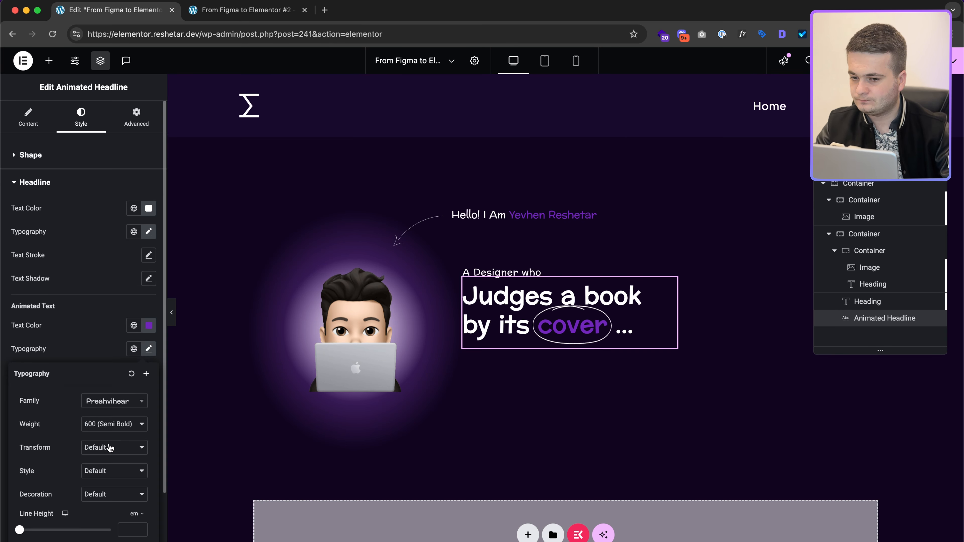
{"action": "left_click", "coordinate": [127, 257]}
{"action": "key", "text": "ctrl+Right"}
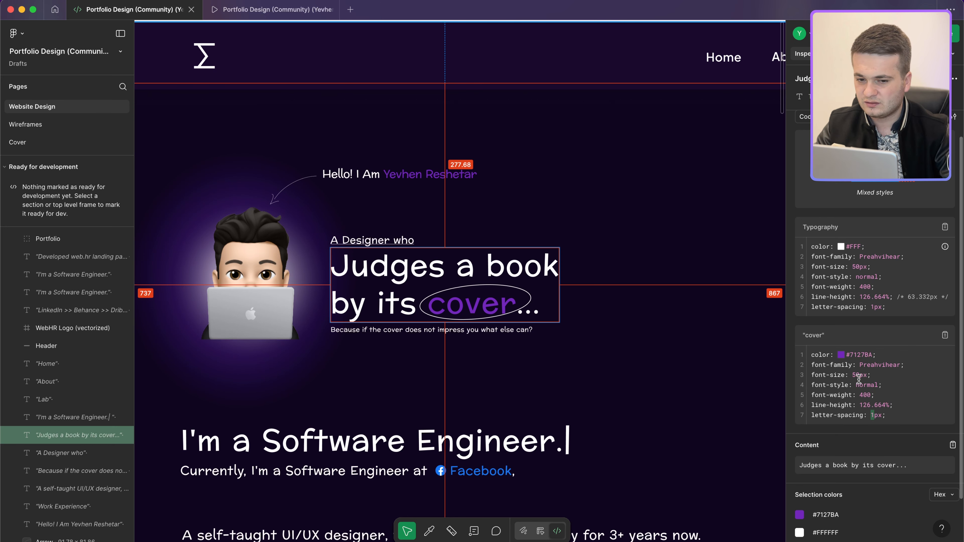
{"action": "key", "text": "ctrl+Left"}
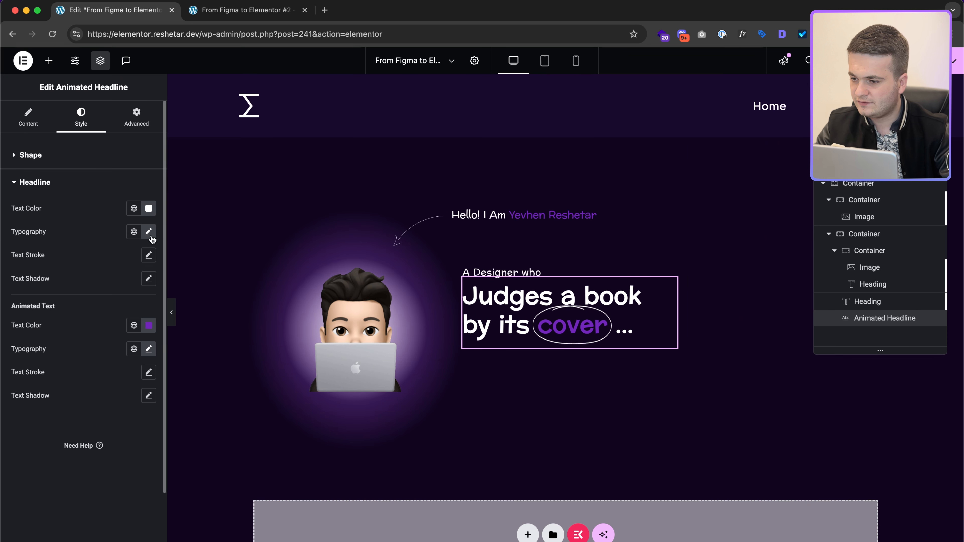
Step: Set the headline typography to size 50, weight 400, line height 1.3
{"action": "left_click", "coordinate": [148, 232]}
{"action": "left_click", "coordinate": [125, 319]}
{"action": "type", "text": "50"}
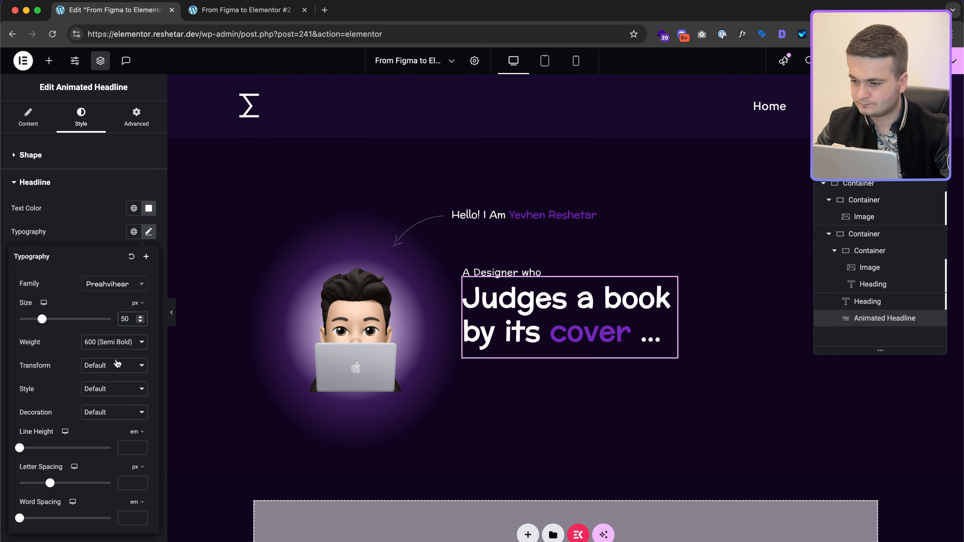
{"action": "left_click", "coordinate": [114, 342]}
{"action": "left_click", "coordinate": [109, 315]}
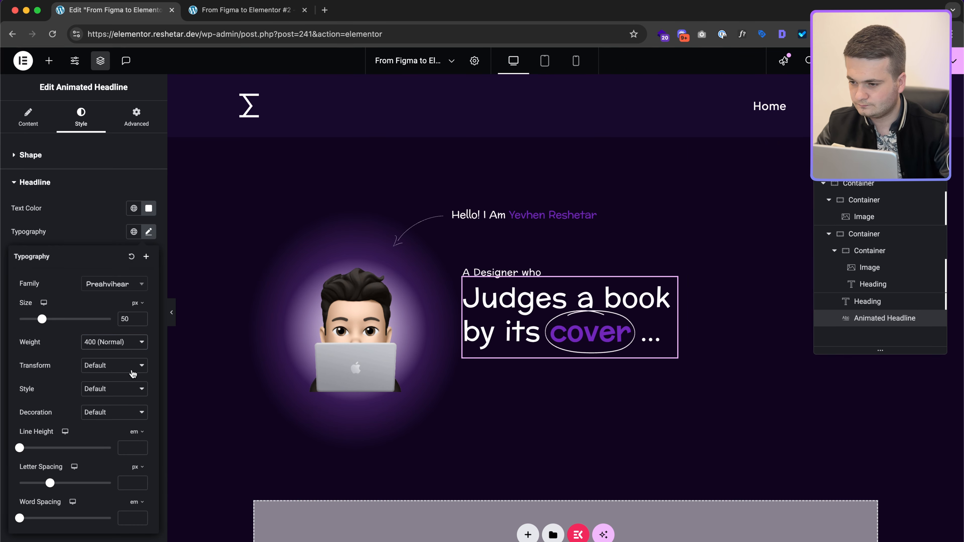
{"action": "left_click", "coordinate": [120, 447]}
{"action": "type", "text": "1."}
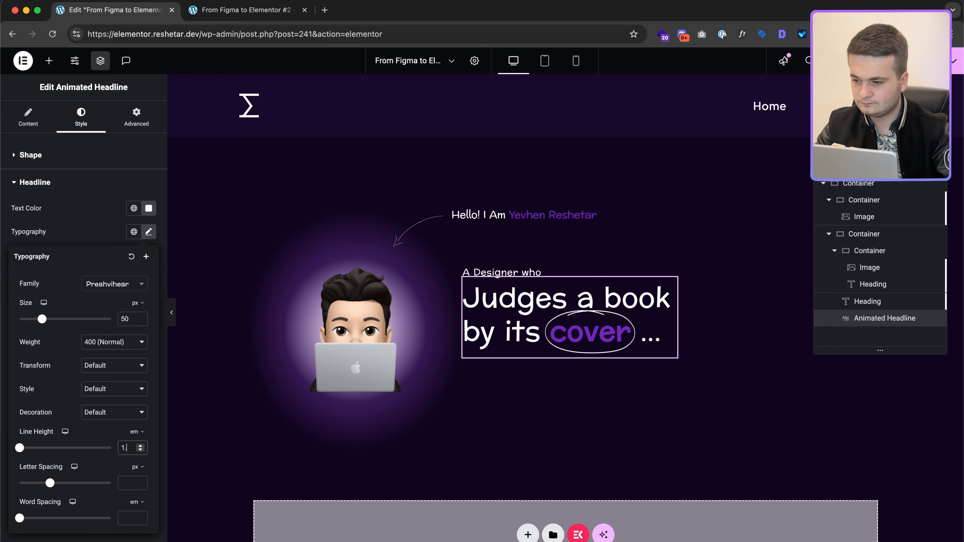
{"action": "type", "text": "31"}
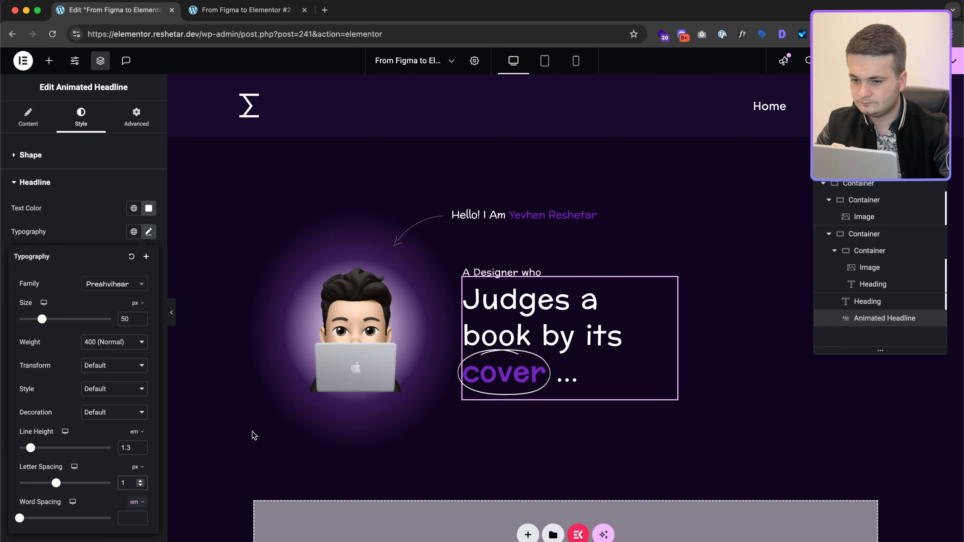
Step: Widen the headline's custom width to 386 px after checking Figma's measurements
{"action": "key", "text": "ctrl+Right"}
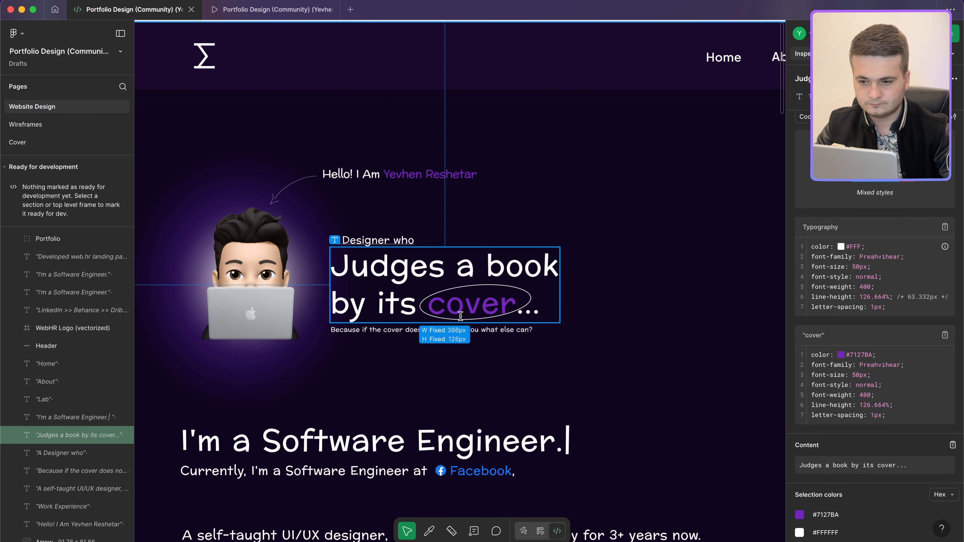
{"action": "key", "text": "alt"}
{"action": "key", "text": "ctrl+Left"}
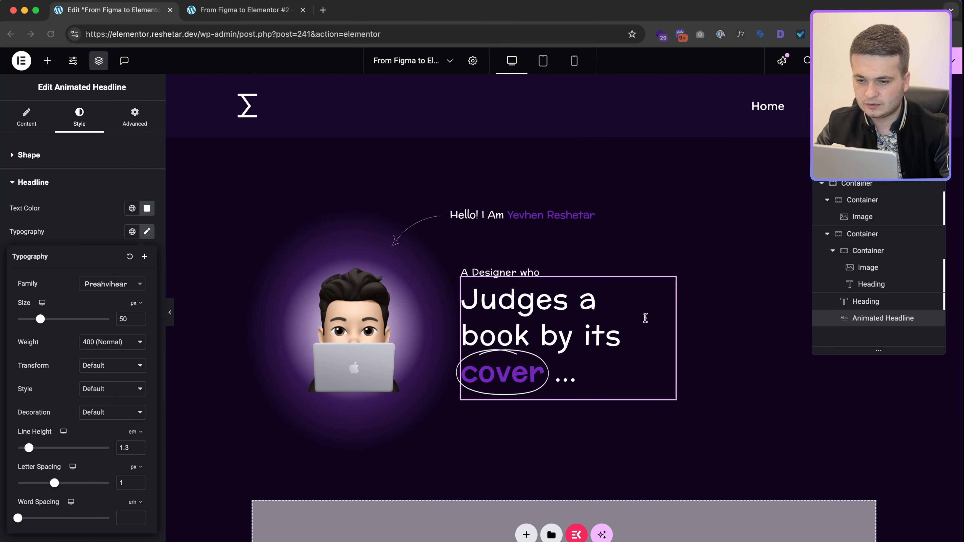
{"action": "left_click", "coordinate": [137, 119]}
{"action": "left_click", "coordinate": [136, 304]}
{"action": "key", "text": "Up"}
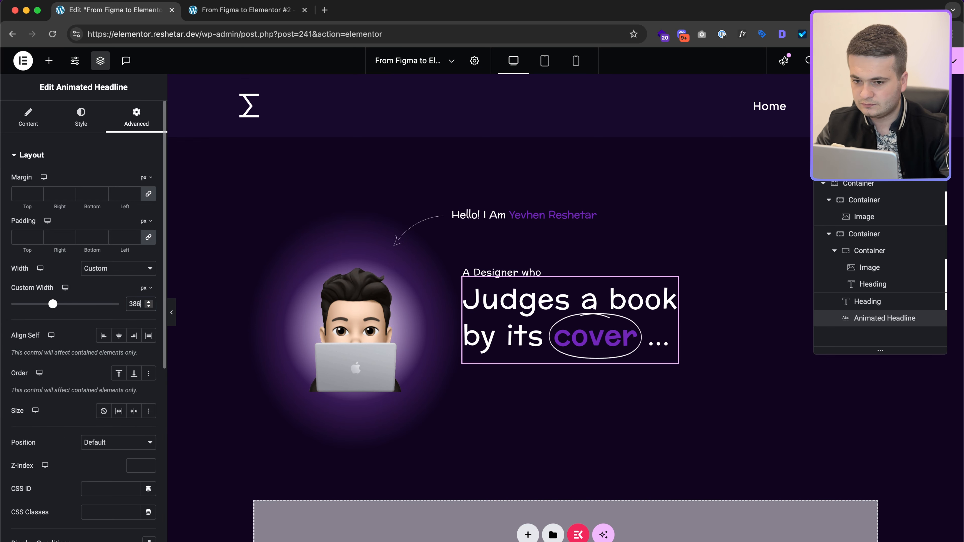
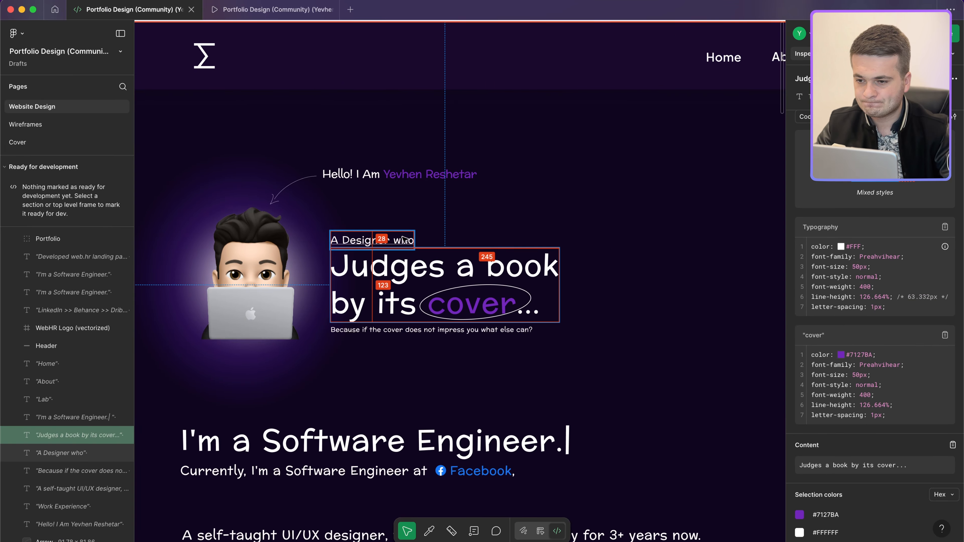
Step: Duplicate the 'A Designer who' heading under the headline with text 'Because if the cover does not impress you what else can?'
{"action": "left_click", "coordinate": [412, 330]}
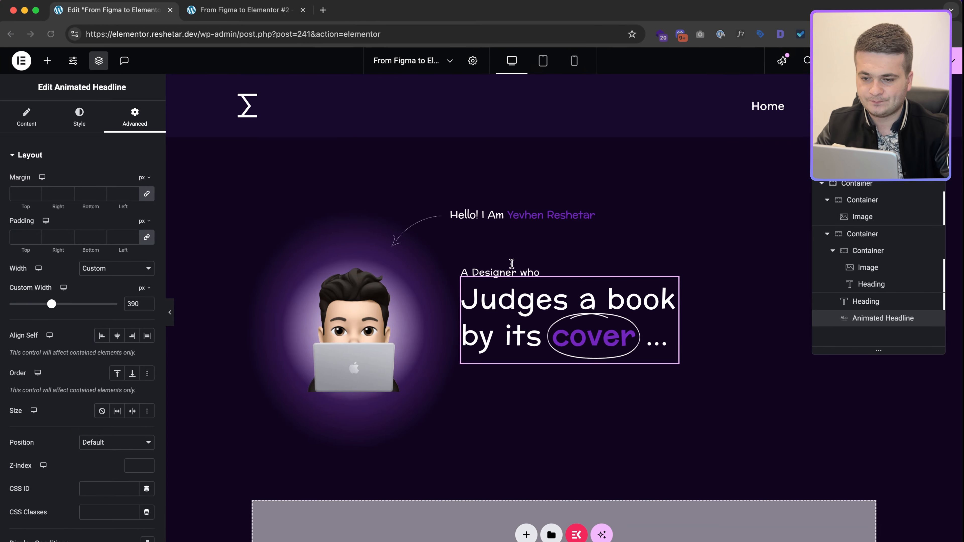
{"action": "left_click", "coordinate": [509, 272]}
{"action": "right_click", "coordinate": [517, 275]}
{"action": "left_click", "coordinate": [533, 306]}
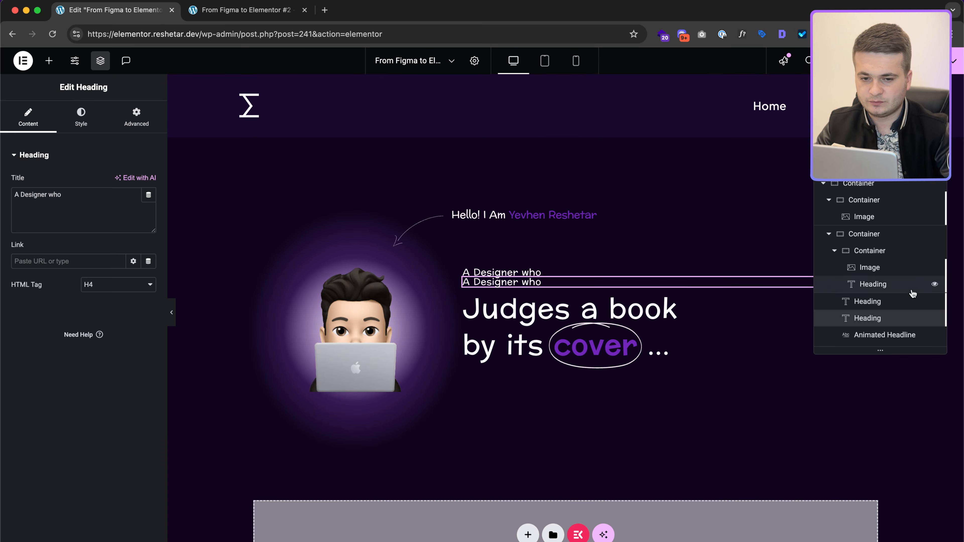
{"action": "left_click_drag", "start_coordinate": [880, 334], "coordinate": [879, 314]}
{"action": "left_click", "coordinate": [874, 339]}
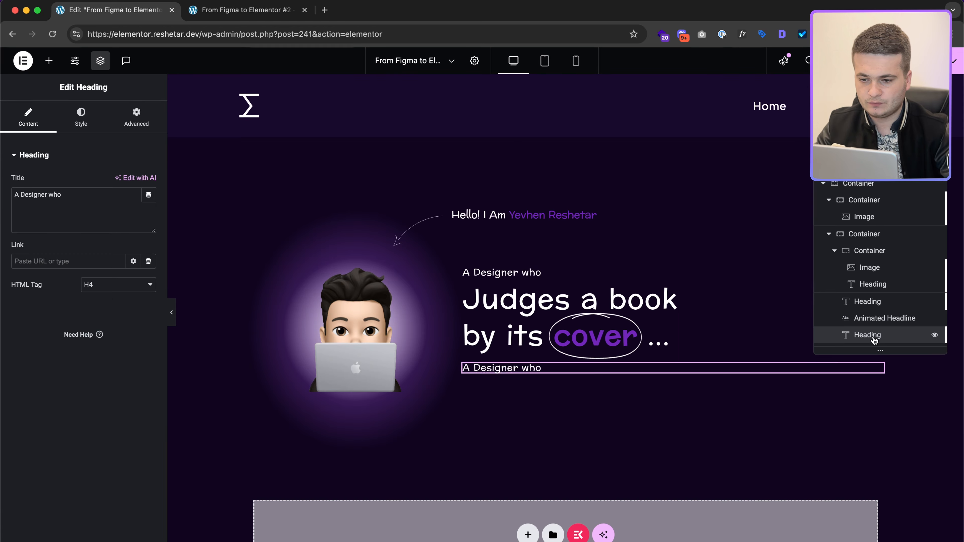
{"action": "triple_click", "coordinate": [82, 218]}
{"action": "type", "text": "Because if the cover does not impress you what else can?"}
Step: Style the tagline at font size 11 with 0.22 px letter spacing, matching Figma
{"action": "left_click", "coordinate": [102, 126]}
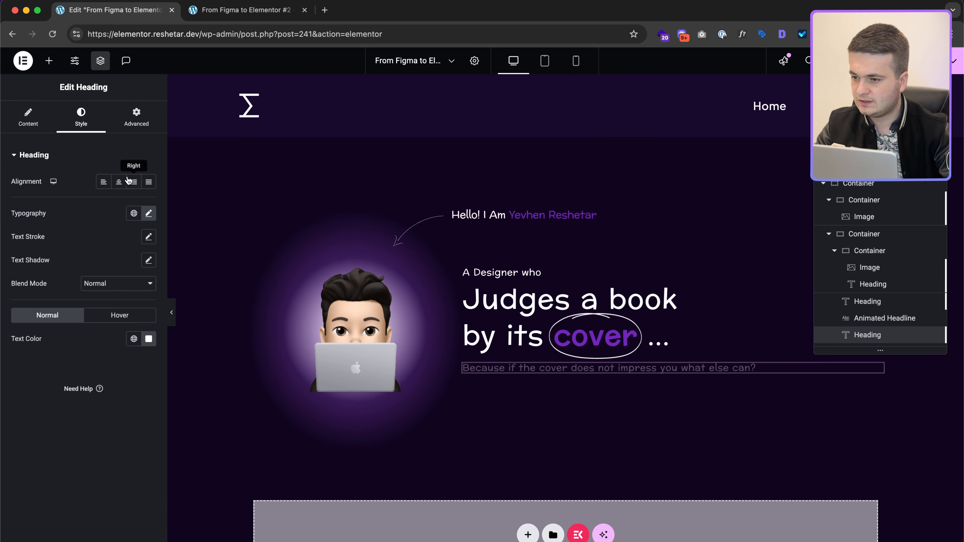
{"action": "key", "text": "ctrl+Right"}
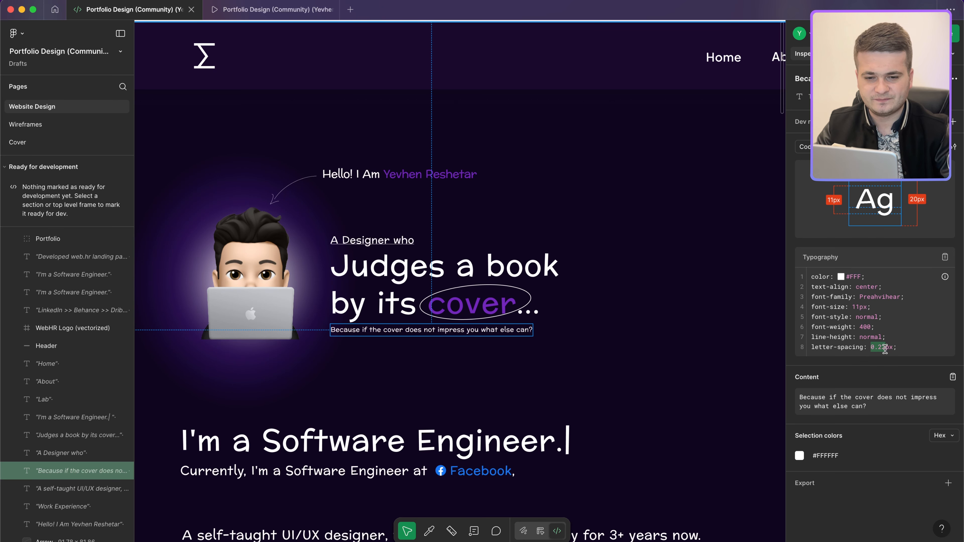
{"action": "key", "text": "ctrl+Left"}
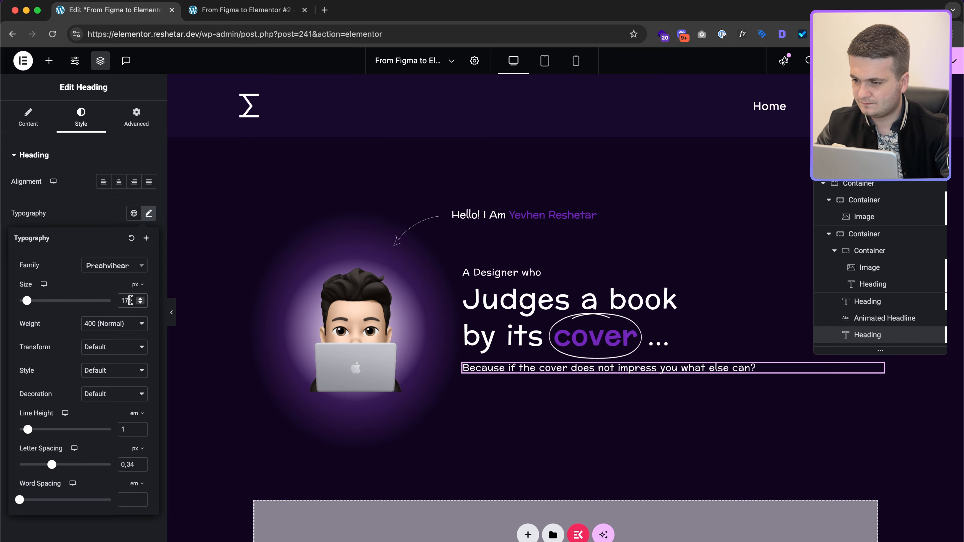
{"action": "key", "text": "BackSpace"}
{"action": "type", "text": "1"}
{"action": "type", "text": "0.22"}
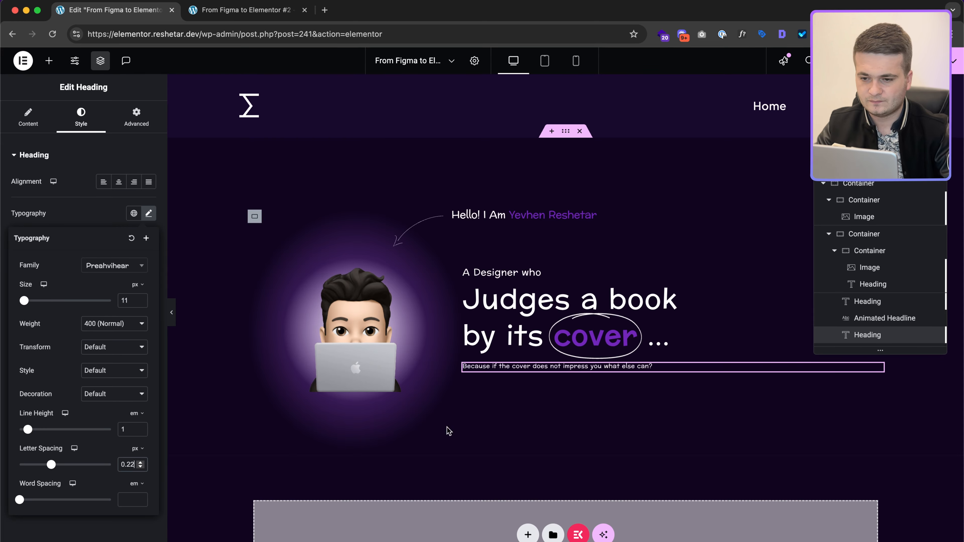
{"action": "key", "text": "ctrl+Right"}
{"action": "scroll", "coordinate": [545, 324], "scroll_direction": "down", "scroll_amount": 5}
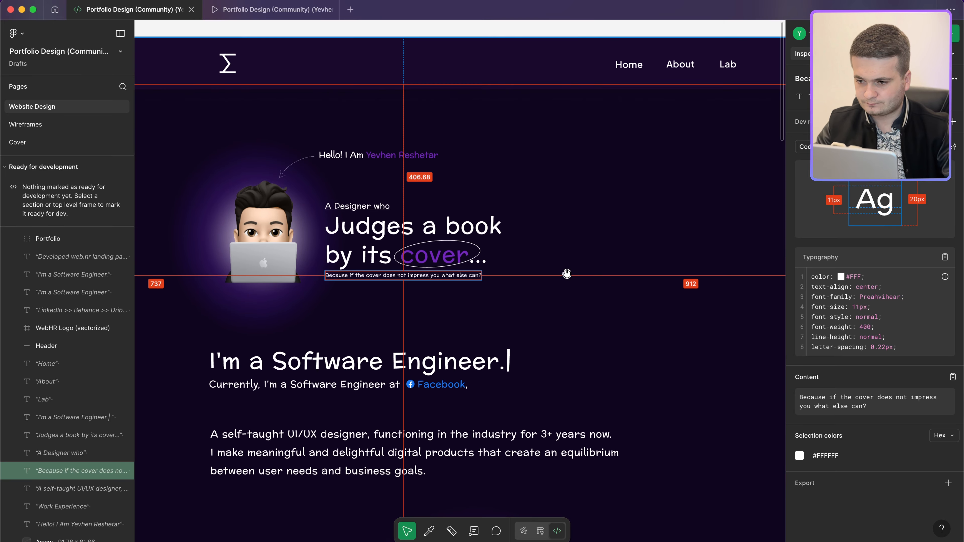
{"action": "key", "text": "ctrl+Left"}
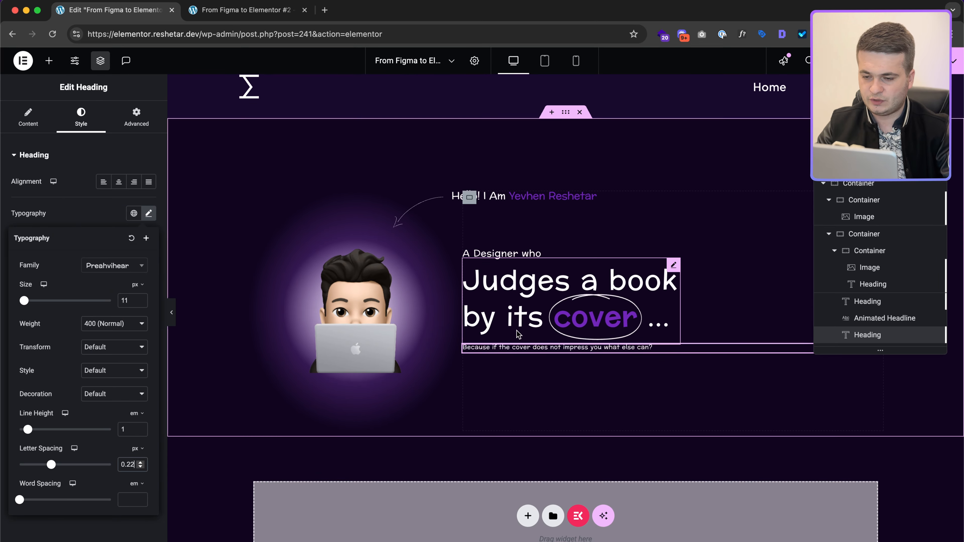
{"action": "key", "text": "ctrl+Right"}
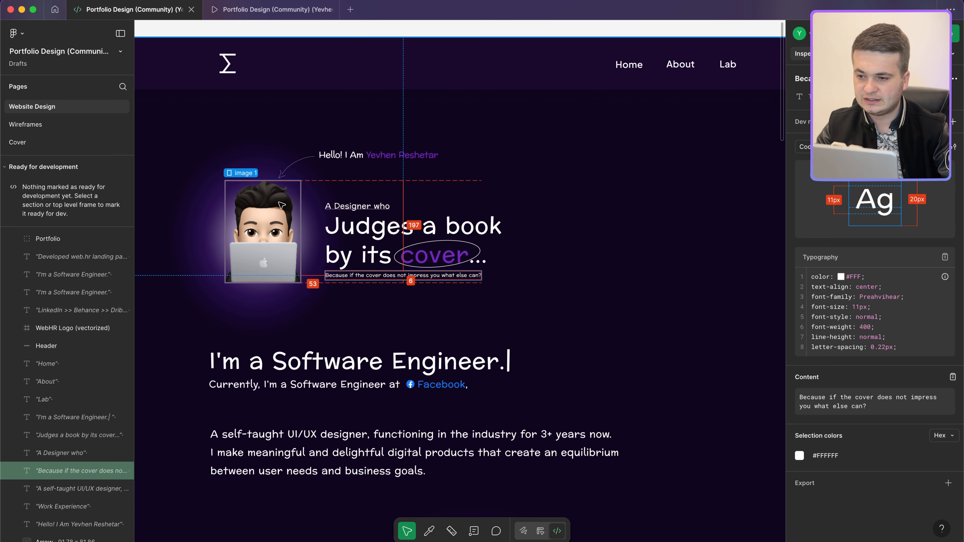
{"action": "key", "text": "ctrl+Left"}
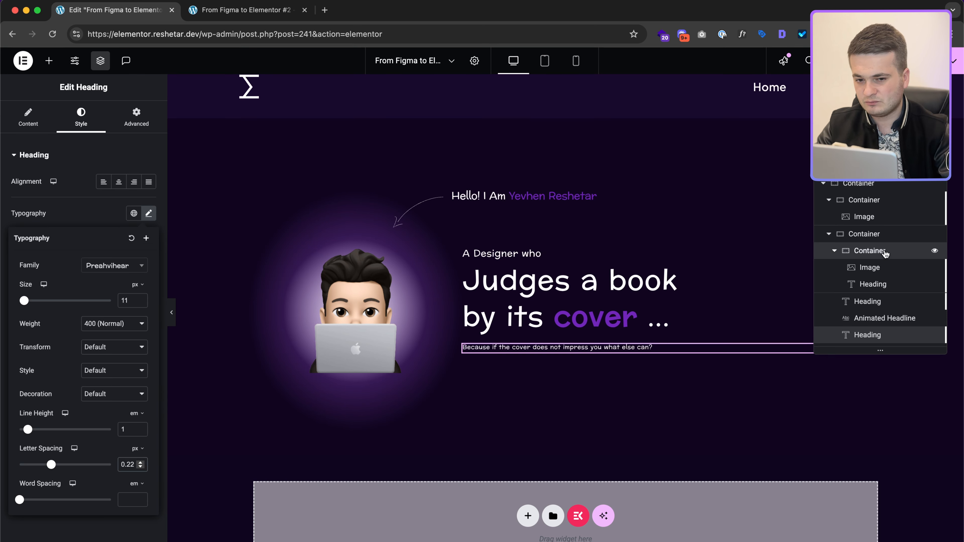
Step: Give the avatar-and-greeting container a 35 px top margin and preview the page
{"action": "left_click", "coordinate": [841, 252]}
{"action": "left_click", "coordinate": [837, 251]}
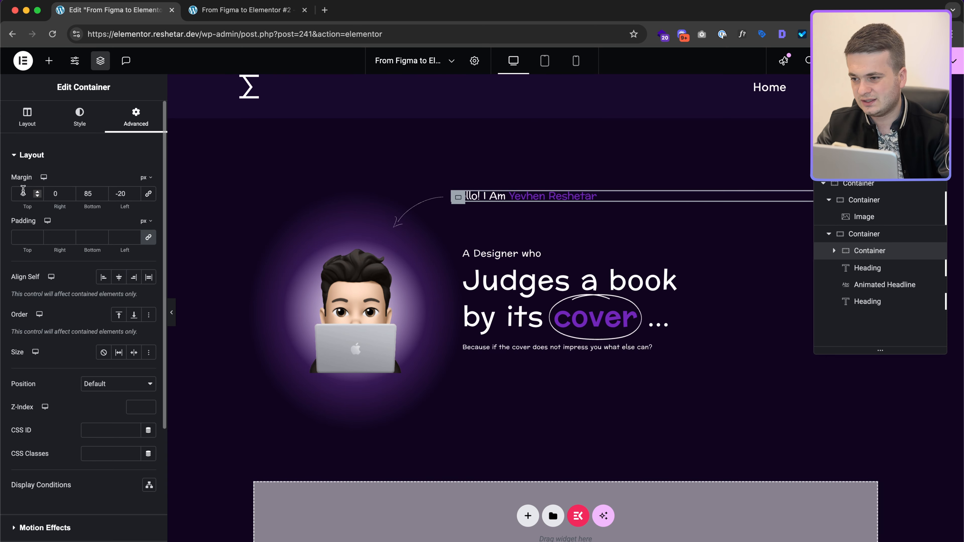
{"action": "type", "text": "20"}
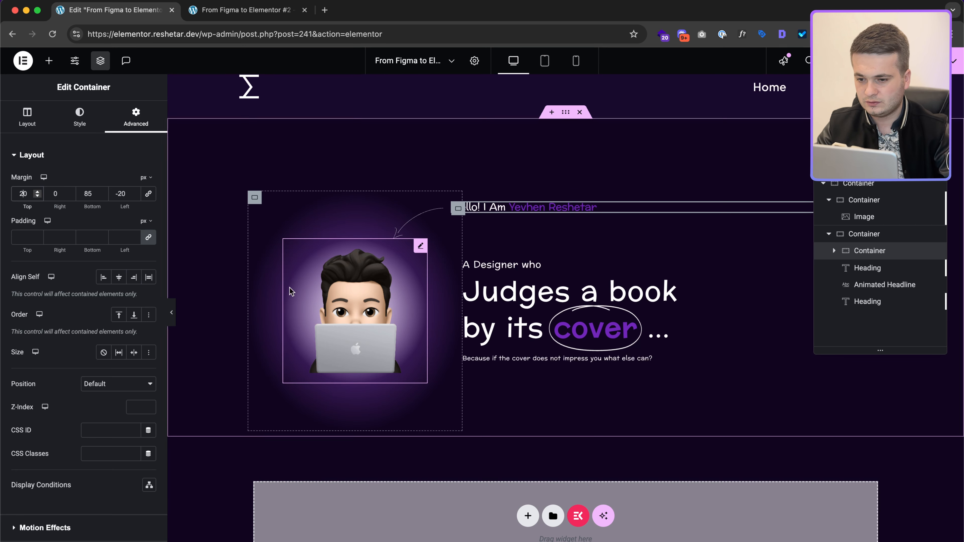
{"action": "key", "text": "BackSpace"}
{"action": "type", "text": "3"}
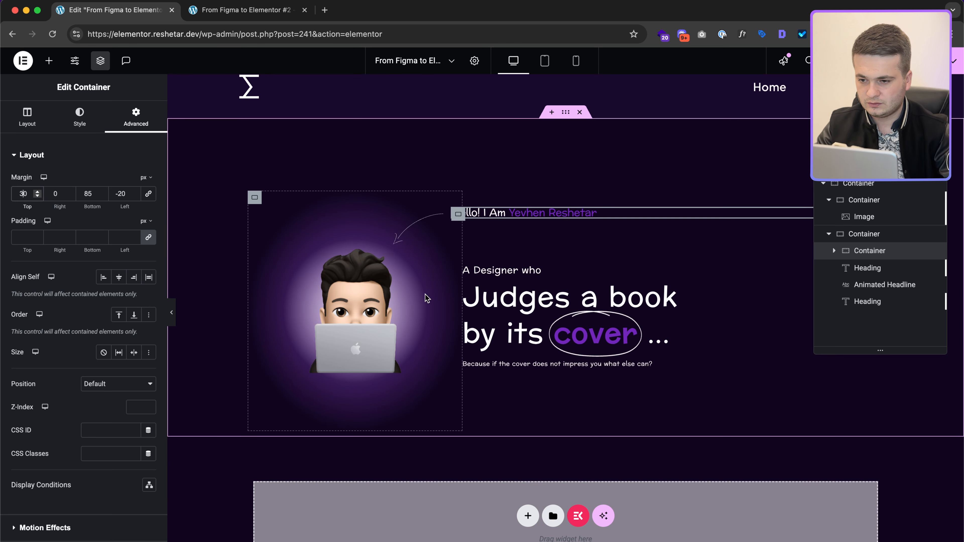
{"action": "key", "text": "BackSpace"}
{"action": "type", "text": "4"}
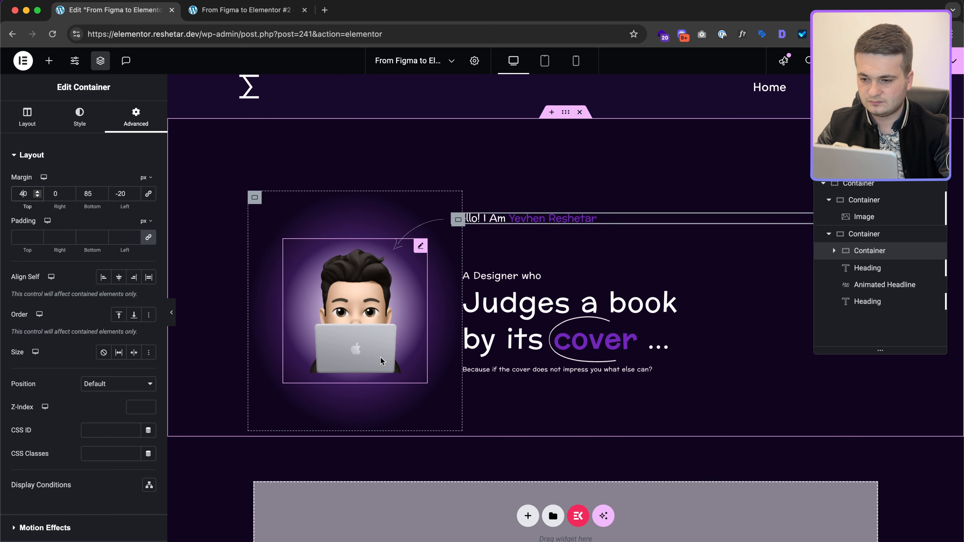
{"action": "type", "text": "35"}
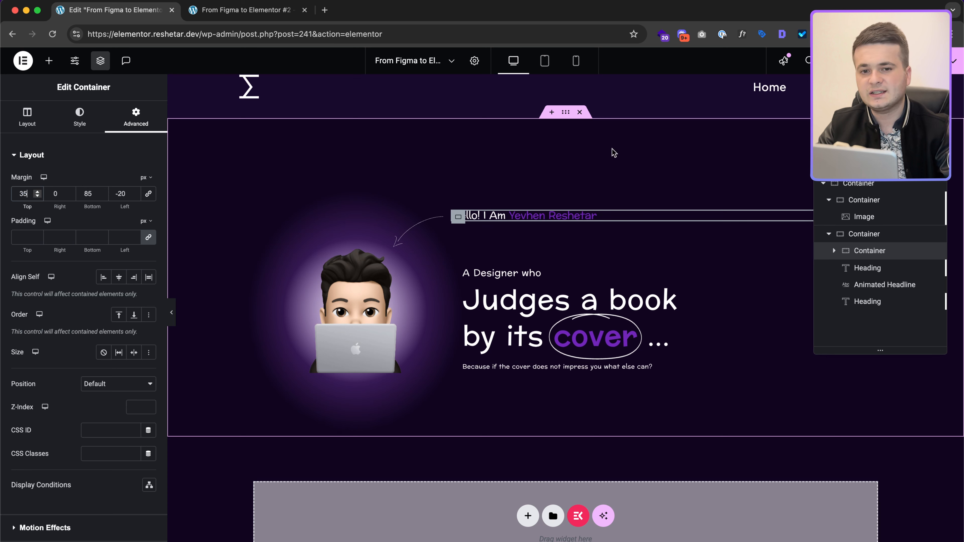
{"action": "left_click", "coordinate": [252, 14]}
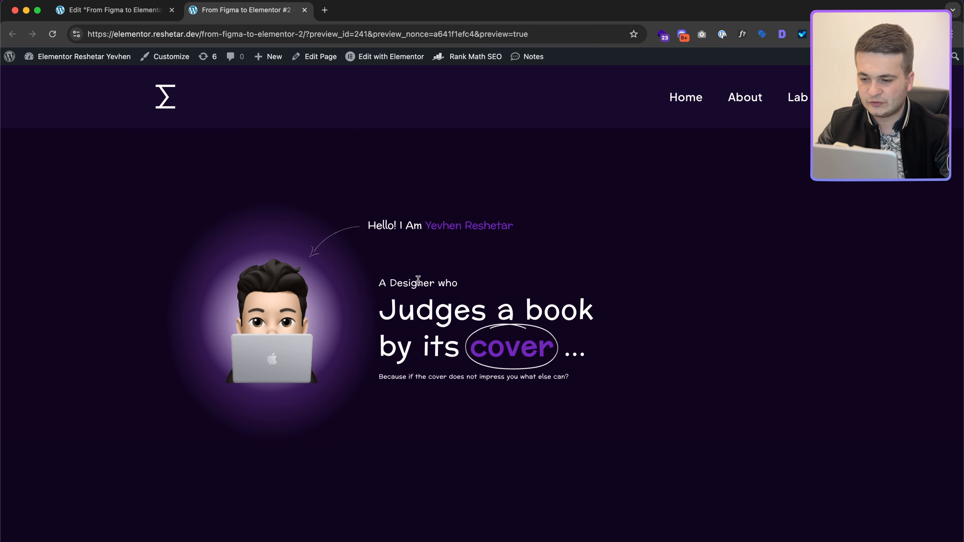
{"action": "key", "text": "super+shift+4"}
{"action": "left_click_drag", "start_coordinate": [216, 425], "coordinate": [587, 345]}
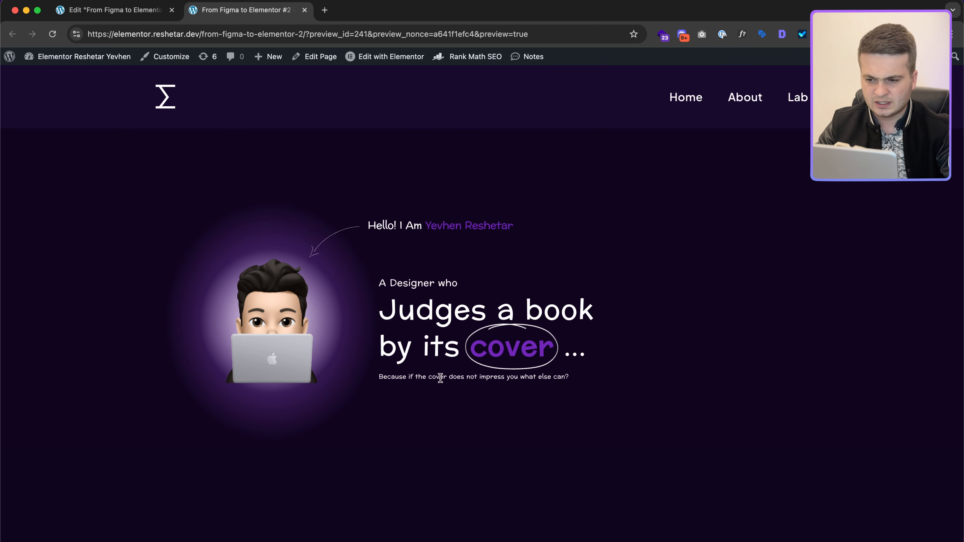
{"action": "left_click_drag", "start_coordinate": [466, 389], "coordinate": [365, 247]}
{"action": "left_click", "coordinate": [413, 304]}
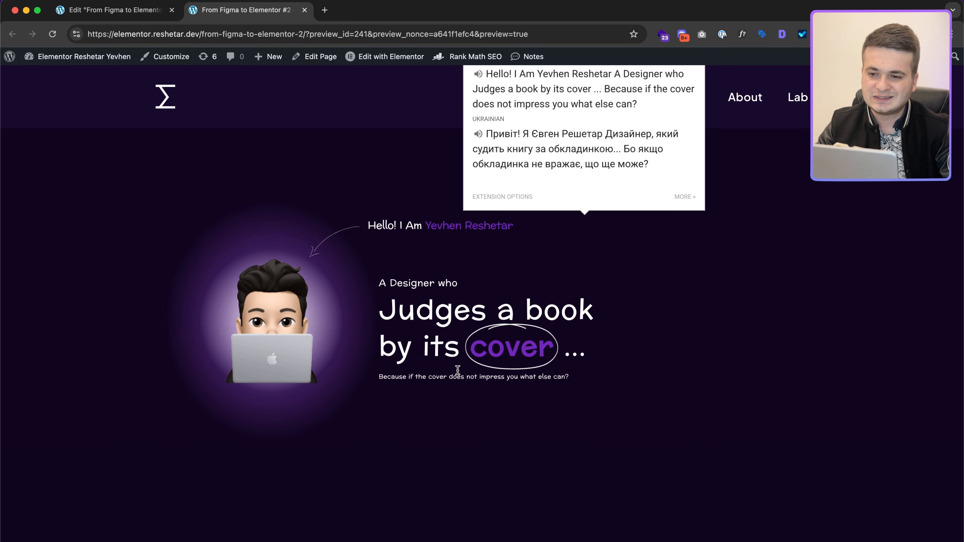
{"action": "left_click", "coordinate": [482, 364]}
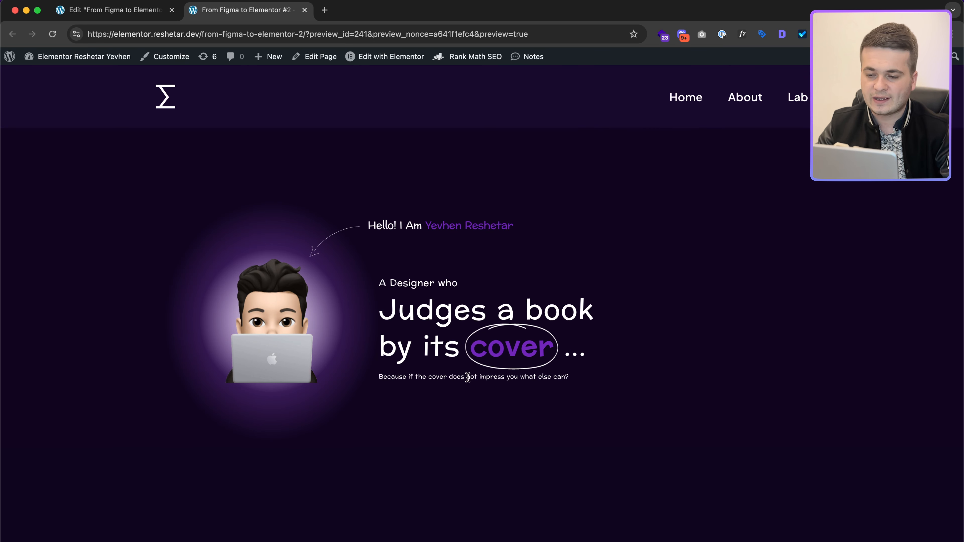
{"action": "left_click_drag", "start_coordinate": [381, 380], "coordinate": [605, 383]}
{"action": "left_click", "coordinate": [597, 395]}
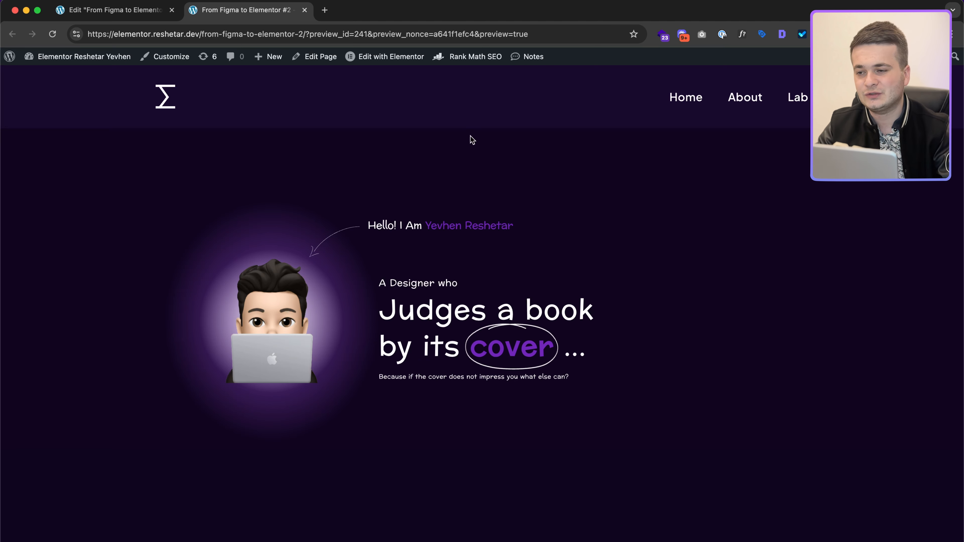
{"action": "left_click", "coordinate": [126, 10]}
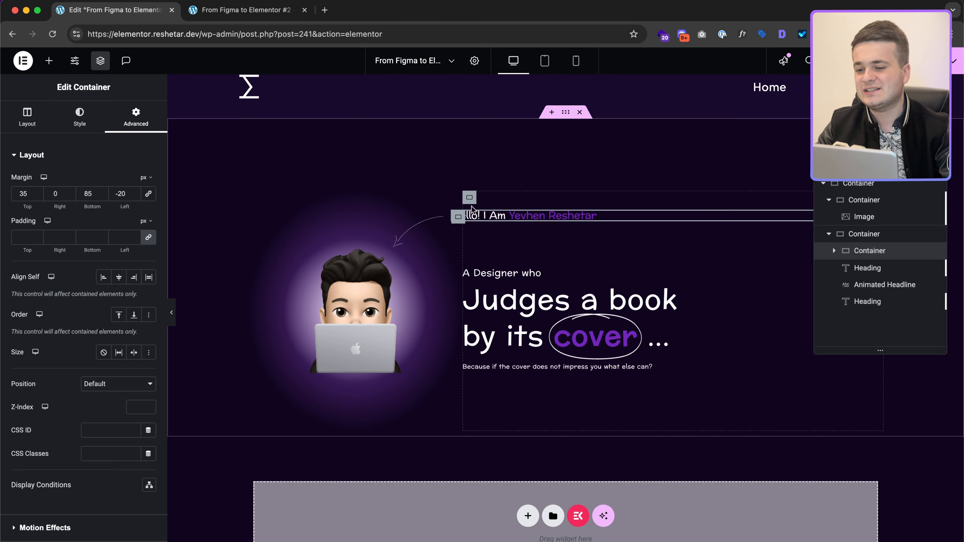
Step: Check the gradient glow behind Work Experience in Figma, then start a new section below the hero
{"action": "scroll", "coordinate": [578, 318], "scroll_direction": "down", "scroll_amount": 2}
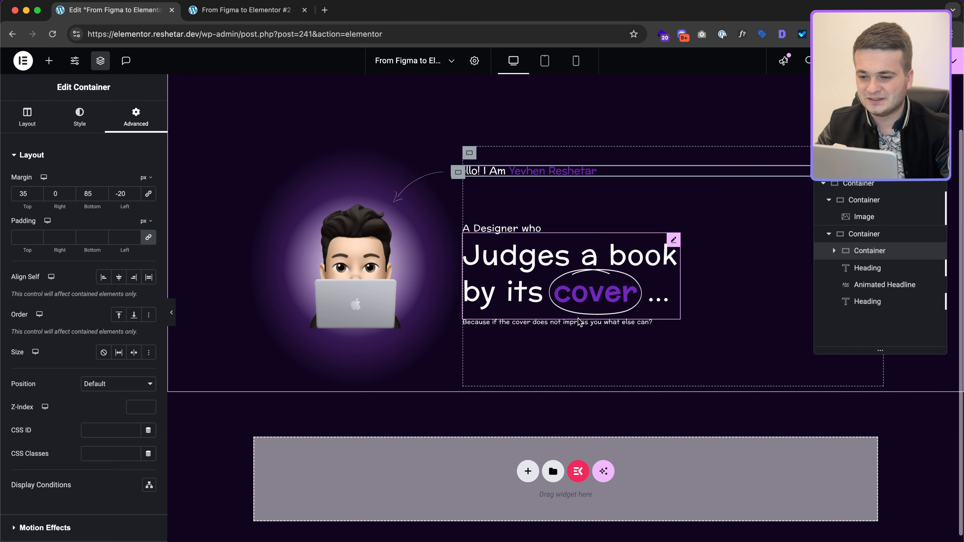
{"action": "key", "text": "ctrl+Right"}
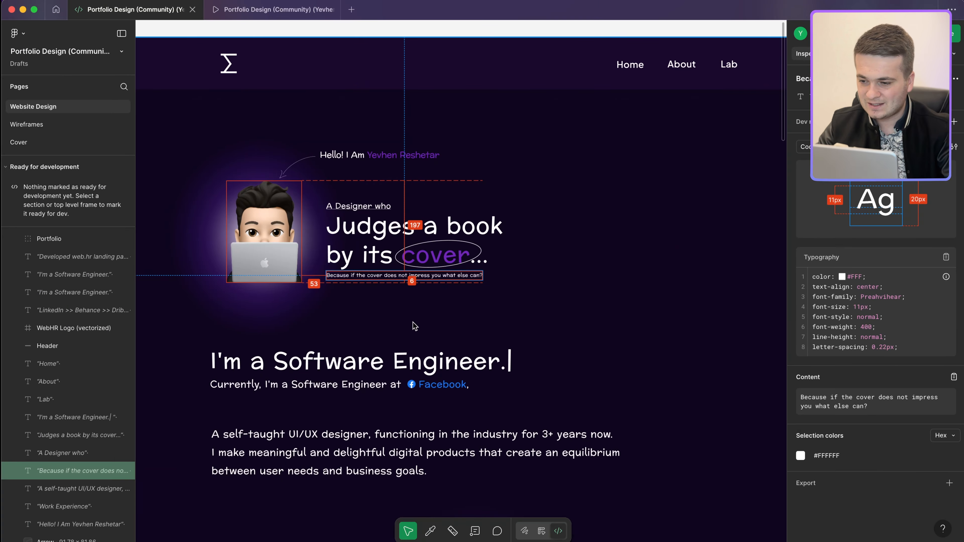
{"action": "scroll", "coordinate": [416, 325], "scroll_direction": "down", "scroll_amount": 5}
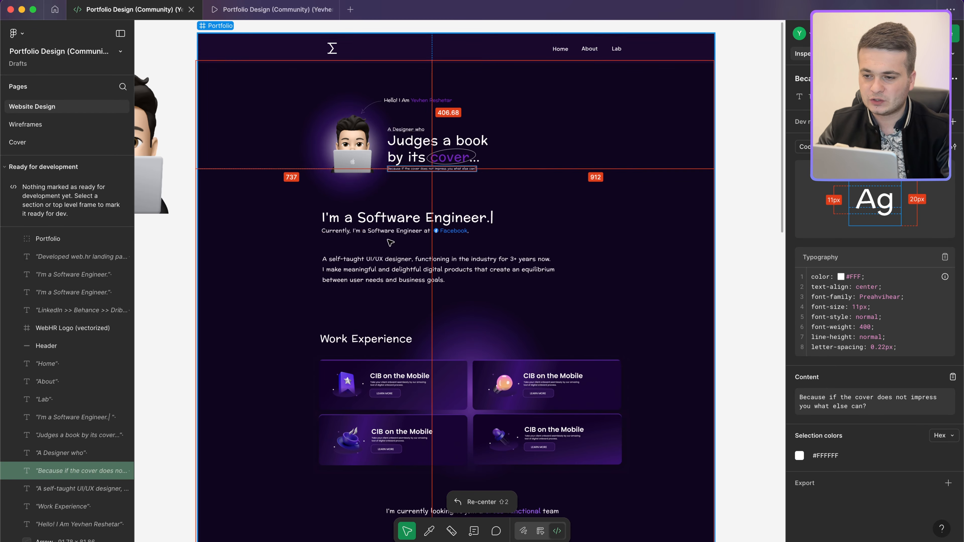
{"action": "left_click", "coordinate": [525, 336]}
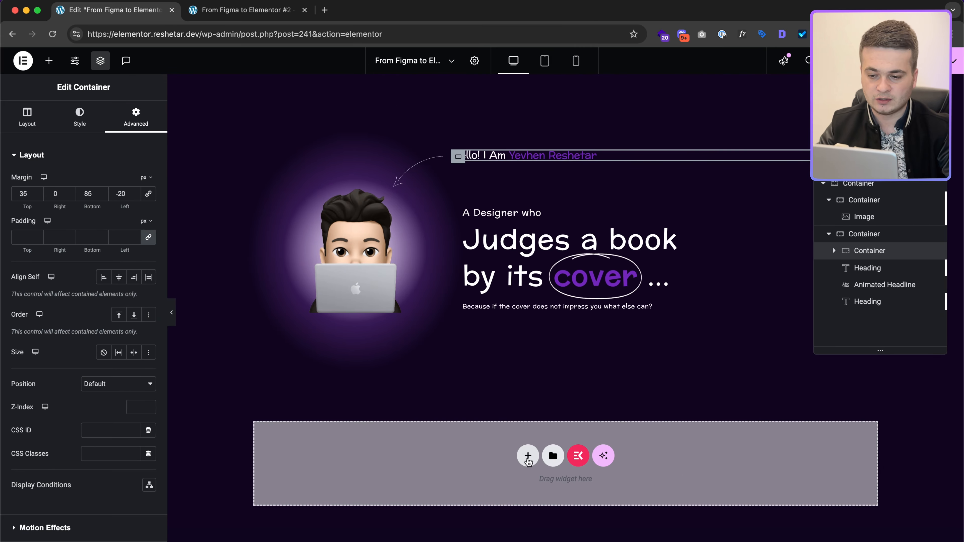
{"action": "left_click", "coordinate": [528, 458]}
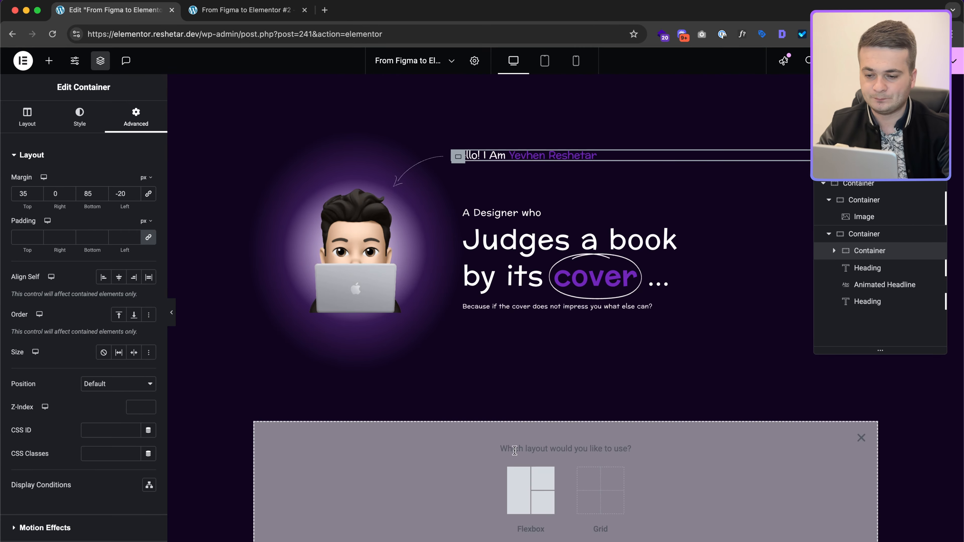
Step: Add a single-column flexbox container below the hero and set the hero container width to 1170 px
{"action": "left_click", "coordinate": [531, 490]}
{"action": "left_click", "coordinate": [413, 480]}
{"action": "scroll", "coordinate": [458, 405], "scroll_direction": "down", "scroll_amount": 3}
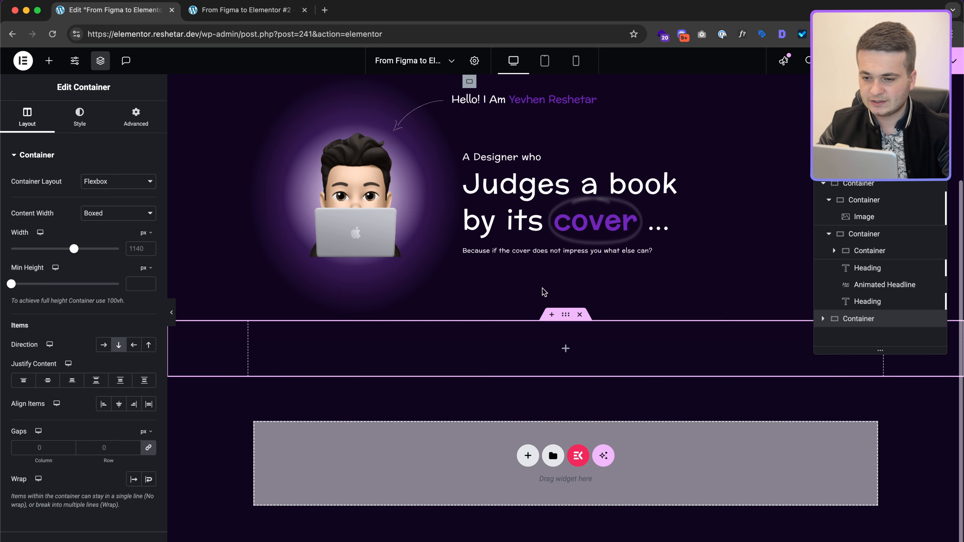
{"action": "left_click", "coordinate": [137, 249]}
{"action": "type", "text": "1170"}
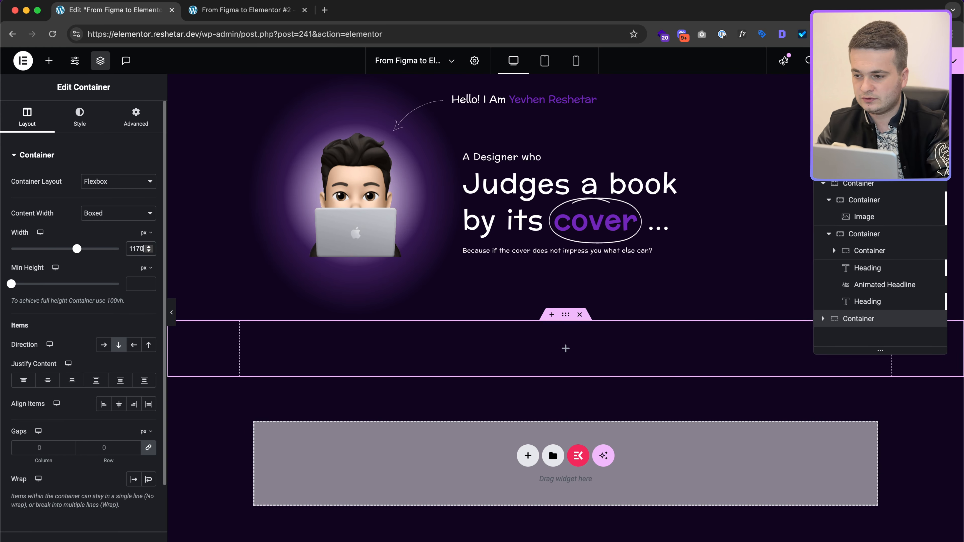
{"action": "key", "text": "super+a"}
{"action": "key", "text": "super+c"}
{"action": "scroll", "coordinate": [564, 123], "scroll_direction": "up", "scroll_amount": 5}
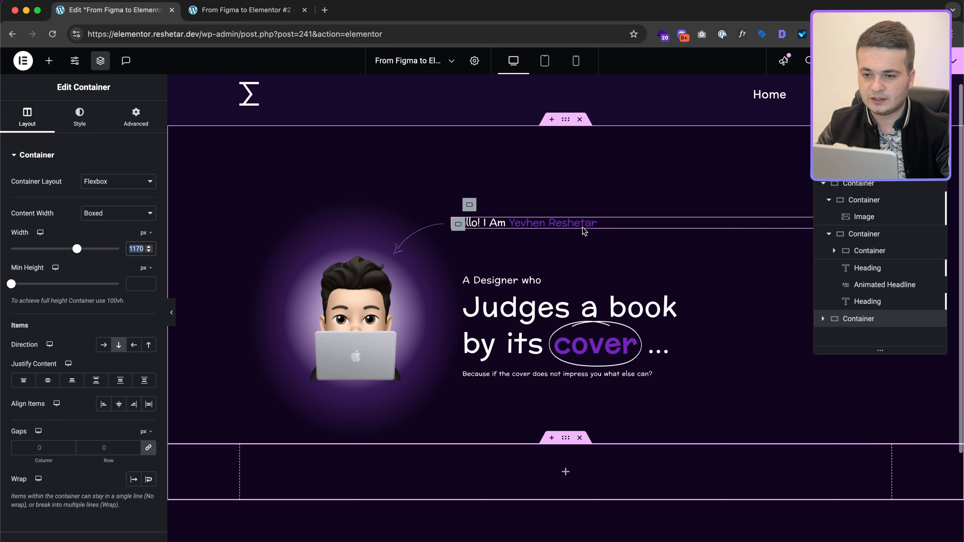
{"action": "left_click", "coordinate": [565, 121]}
{"action": "left_click", "coordinate": [138, 249]}
{"action": "key", "text": "super+v"}
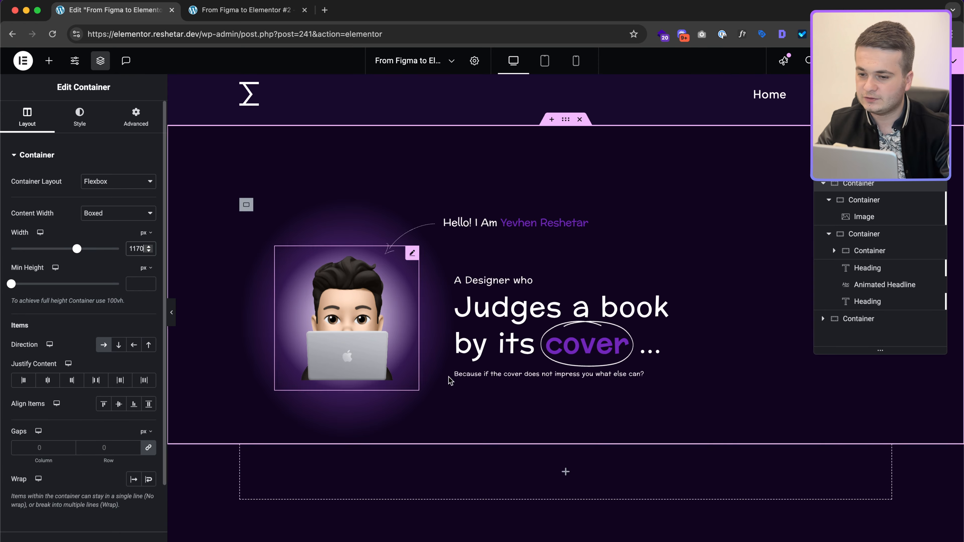
Step: Set the new empty container's padding to 0 top, 20 px sides and 55 px bottom
{"action": "left_click", "coordinate": [565, 438]}
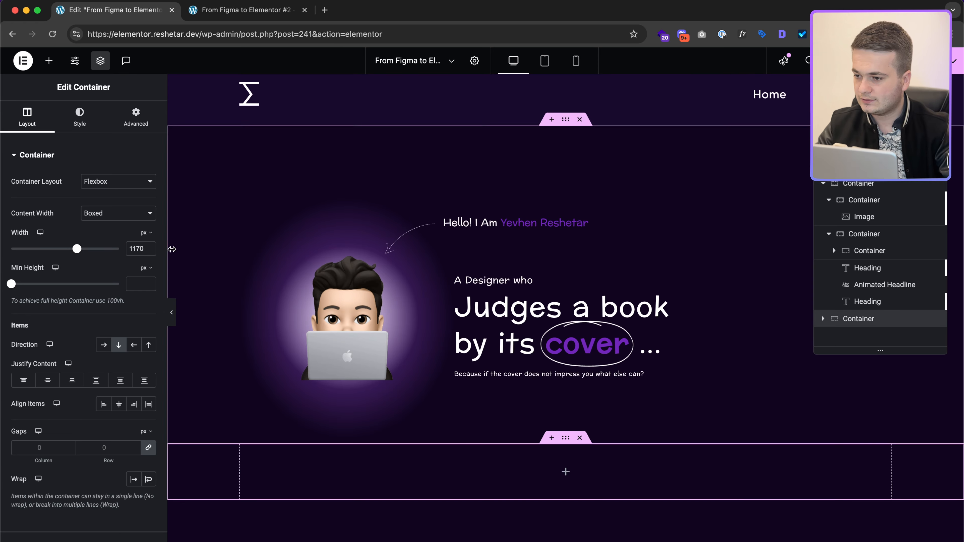
{"action": "left_click", "coordinate": [136, 117]}
{"action": "type", "text": "20"}
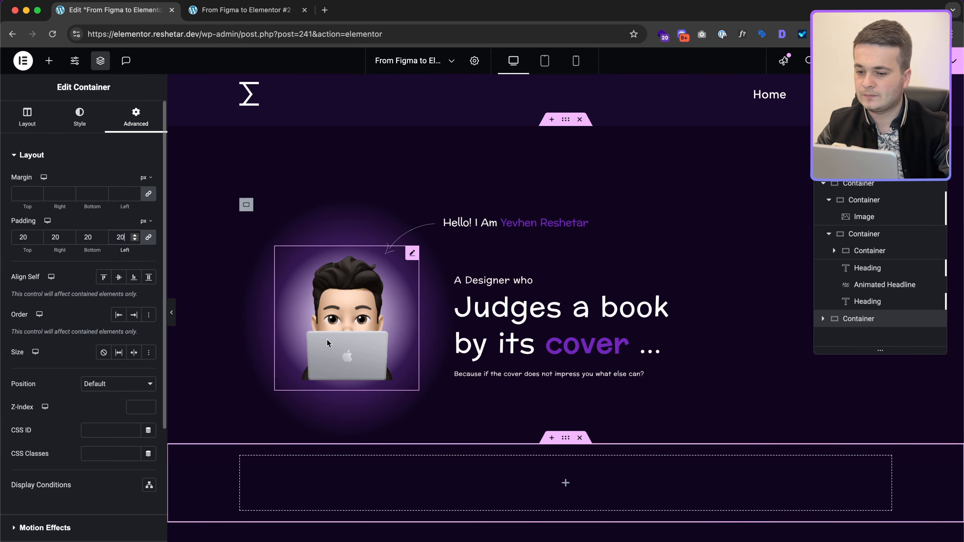
{"action": "key", "text": "ctrl+Right"}
{"action": "left_click", "coordinate": [380, 208]}
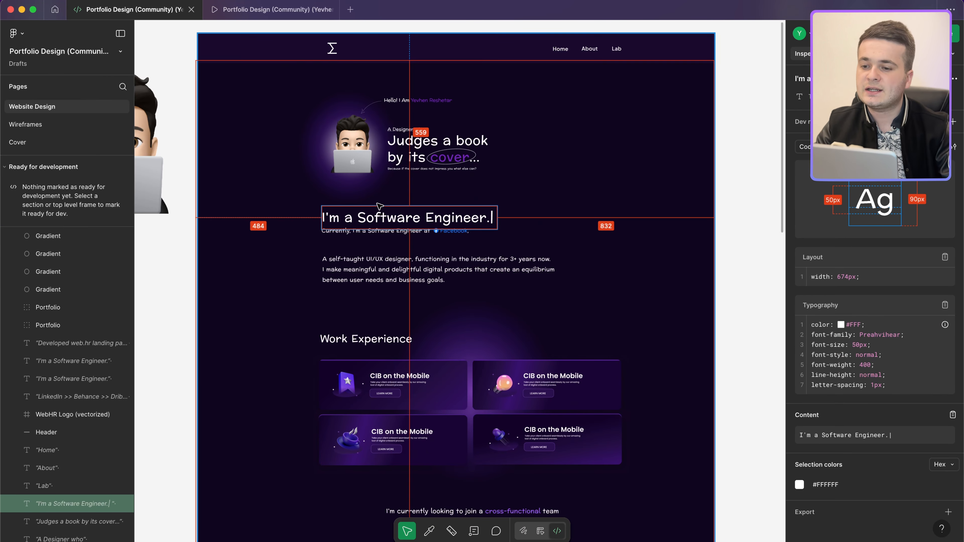
{"action": "left_click", "coordinate": [389, 264]}
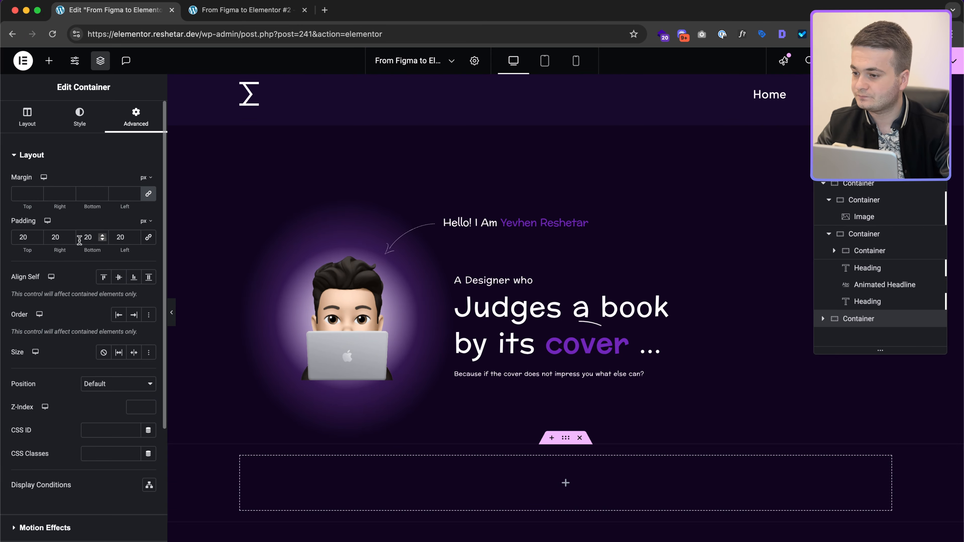
{"action": "key", "text": "BackSpace"}
{"action": "key", "text": "BackSpace"}
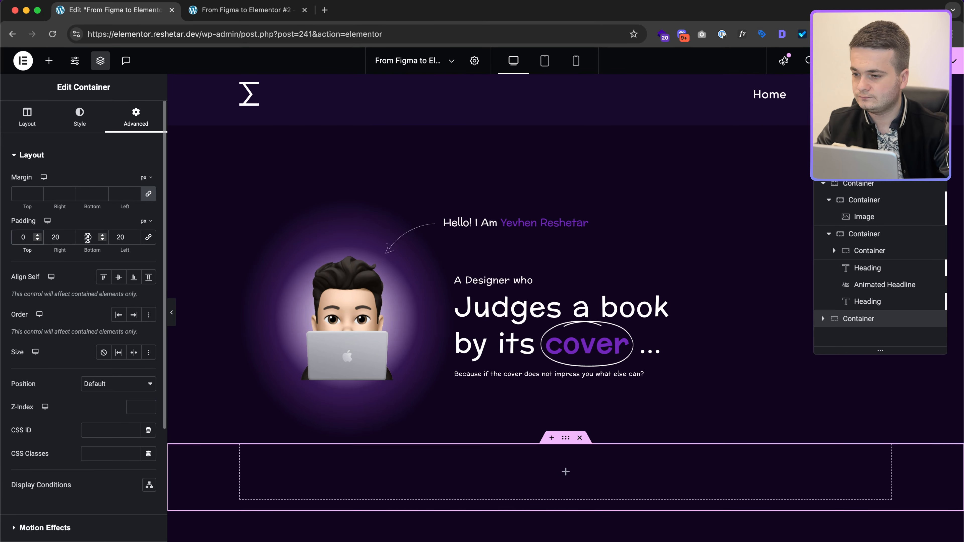
{"action": "type", "text": "55"}
{"action": "scroll", "coordinate": [562, 303], "scroll_direction": "down", "scroll_amount": 4}
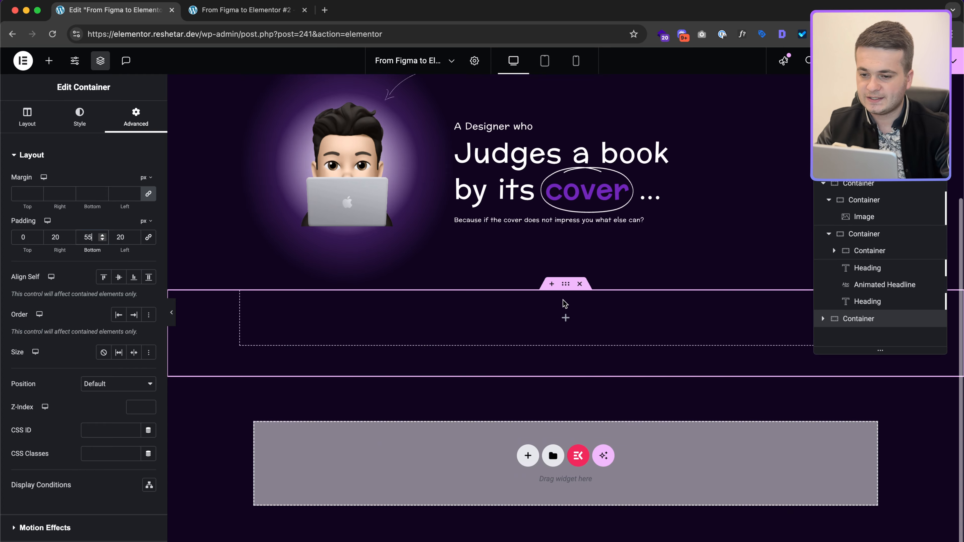
{"action": "key", "text": "ctrl+Right"}
{"action": "left_click", "coordinate": [376, 219]}
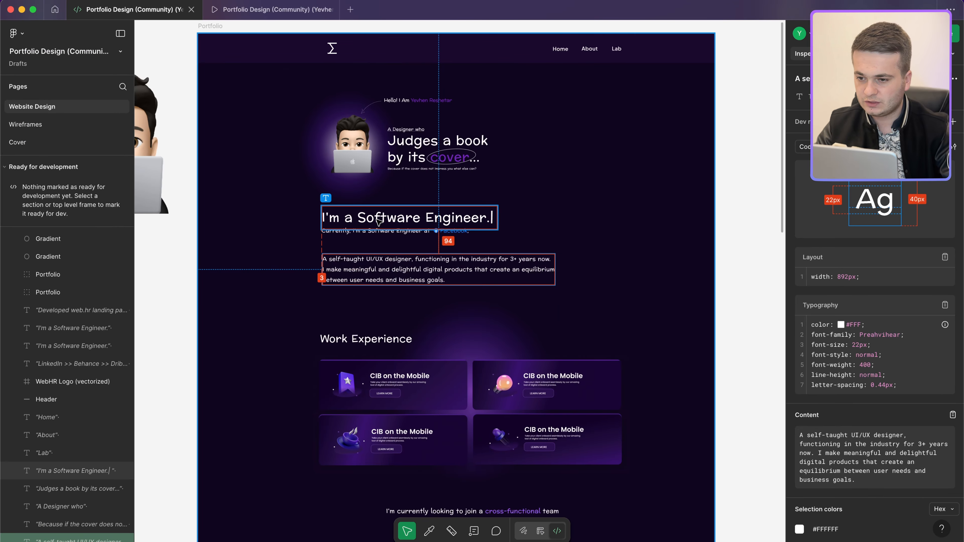
{"action": "key", "text": "ctrl+Left"}
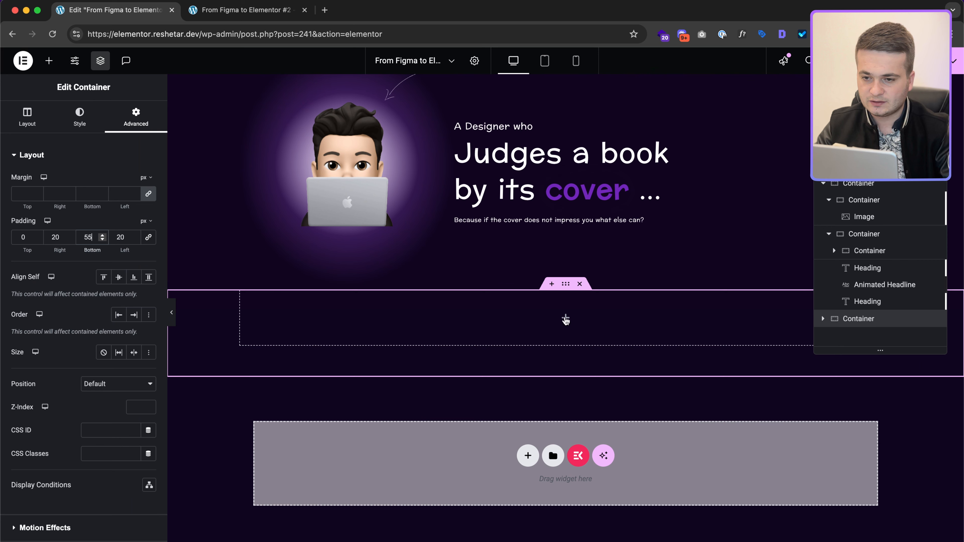
Step: Copy the 'A Designer who' heading and paste it into the empty container
{"action": "left_click", "coordinate": [506, 127]}
{"action": "right_click", "coordinate": [507, 128]}
{"action": "key", "text": "Escape"}
{"action": "left_click", "coordinate": [566, 320]}
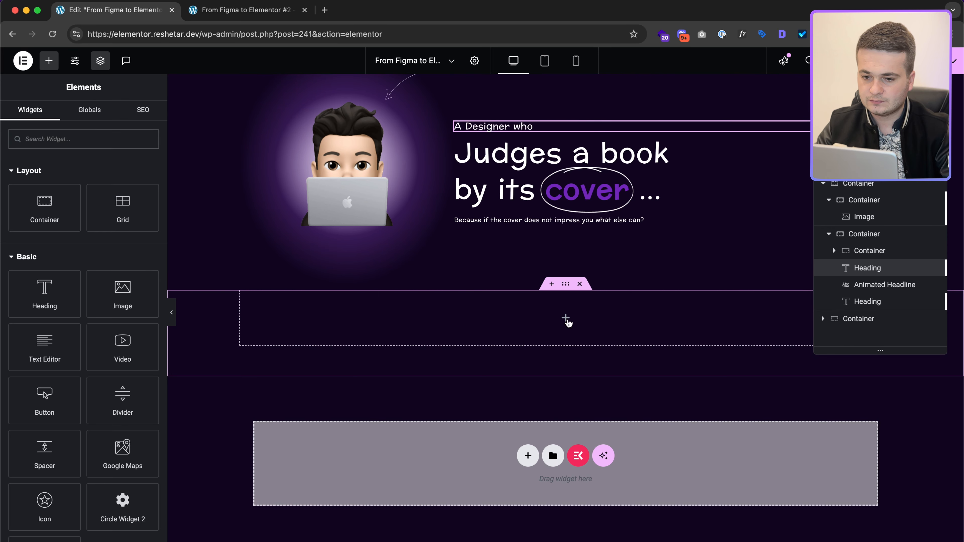
{"action": "right_click", "coordinate": [567, 322]}
{"action": "left_click", "coordinate": [584, 343]}
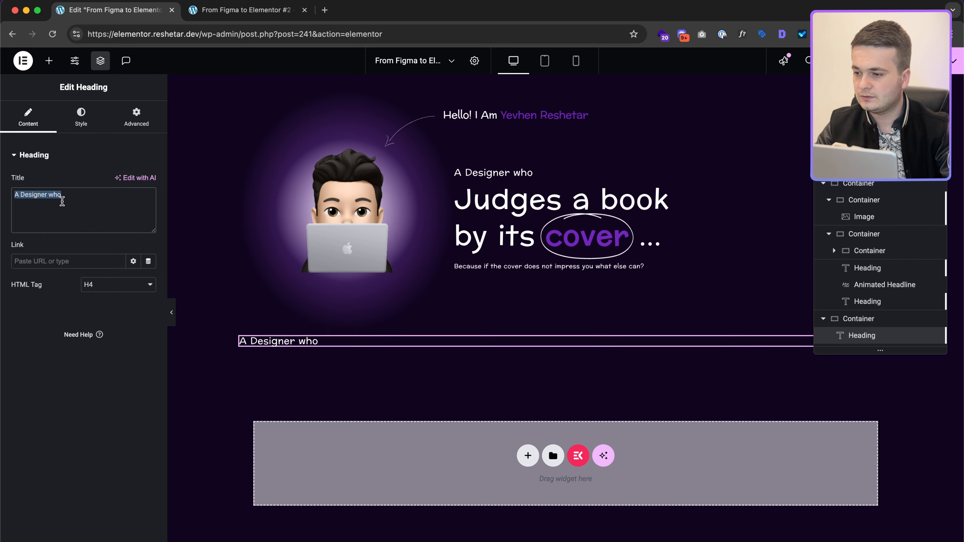
Step: Retitle the pasted heading 'I'm a Software Engineer.' and duplicate it
{"action": "key", "text": "super+v"}
{"action": "key", "text": "super+a"}
{"action": "key", "text": "super+shift+v"}
{"action": "key", "text": "super+shift+v"}
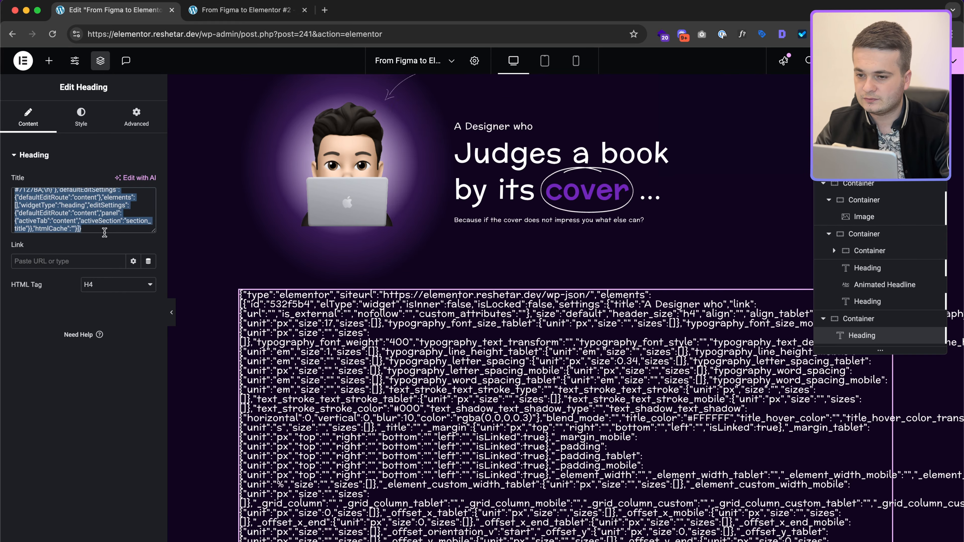
{"action": "key", "text": "ctrl+Right"}
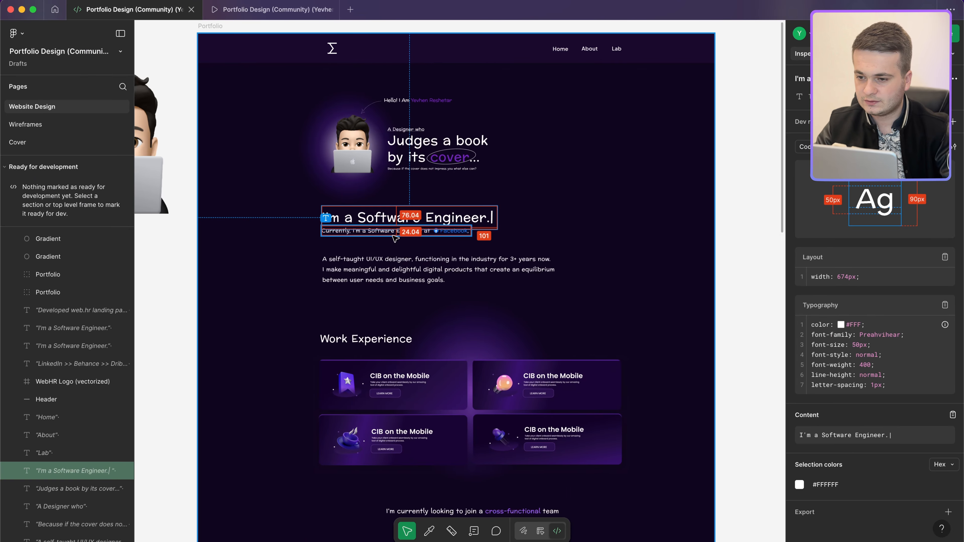
{"action": "left_click", "coordinate": [392, 236]}
{"action": "key", "text": "super+c"}
{"action": "key", "text": "ctrl+Left"}
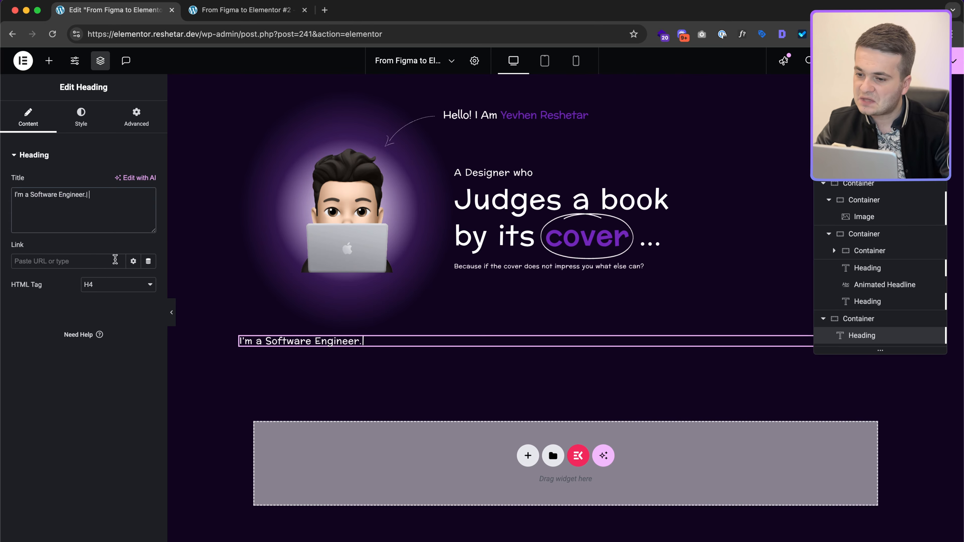
{"action": "right_click", "coordinate": [375, 342]}
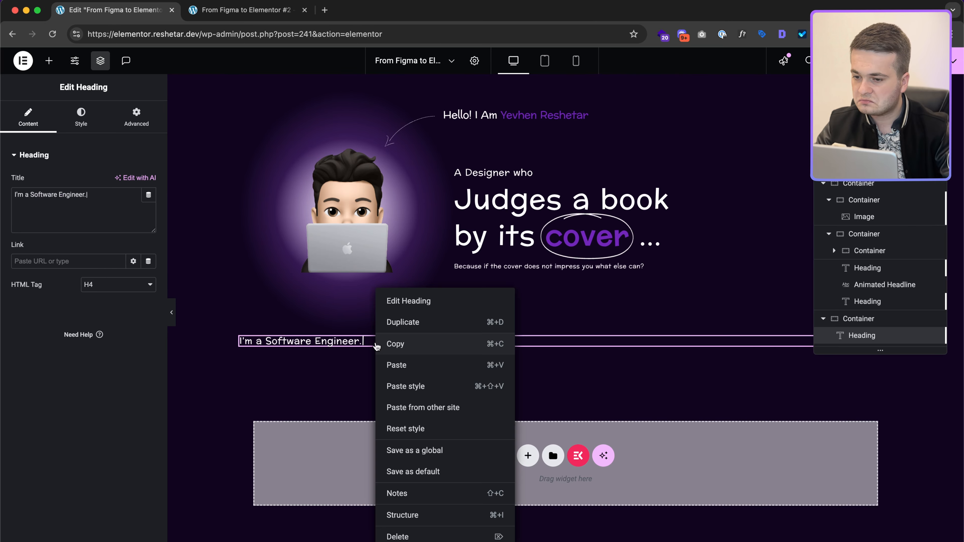
{"action": "left_click", "coordinate": [406, 329]}
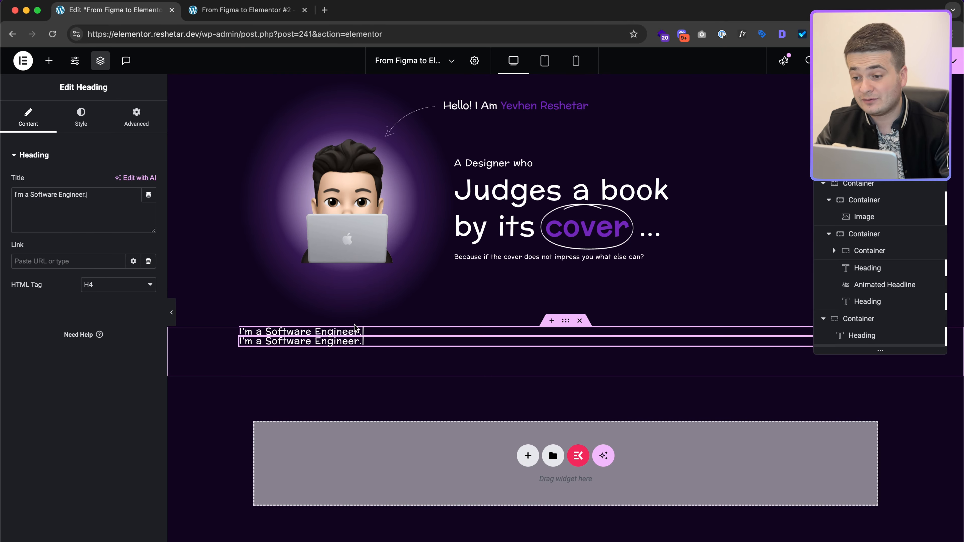
{"action": "key", "text": "ctrl+Right"}
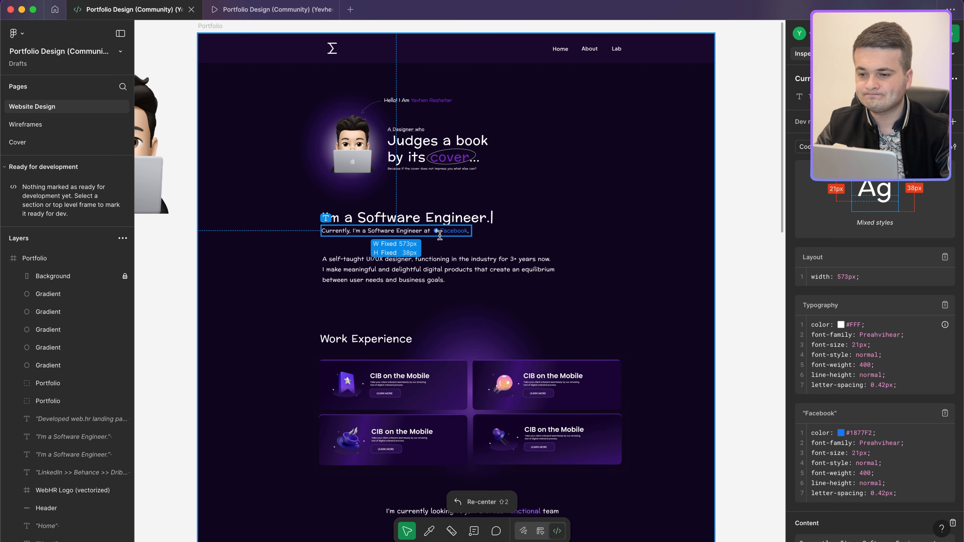
Step: Add an Icon List widget under the second heading and remove its extra items
{"action": "scroll", "coordinate": [439, 235], "scroll_direction": "up", "scroll_amount": 5}
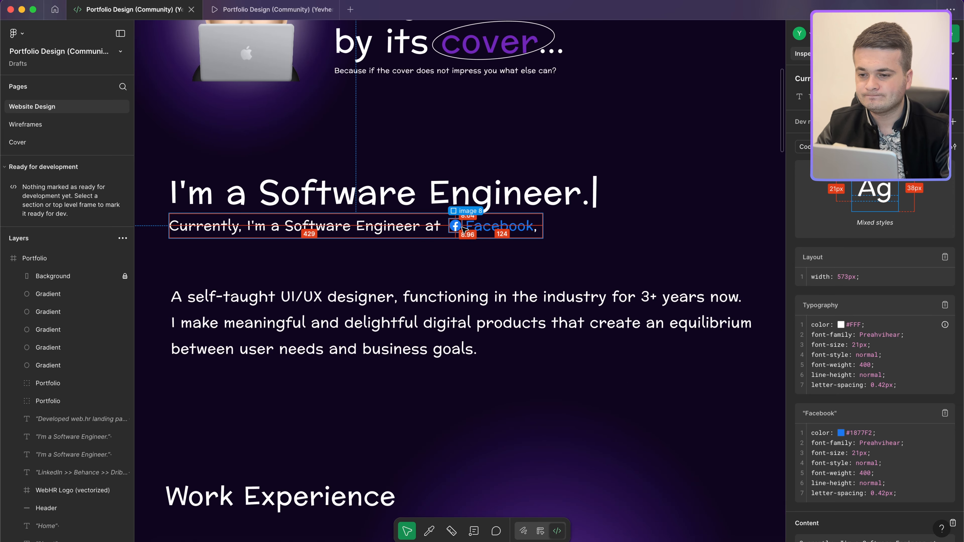
{"action": "key", "text": "ctrl+Left"}
{"action": "left_click", "coordinate": [378, 345]}
{"action": "left_click", "coordinate": [48, 61]}
{"action": "type", "text": "icon"}
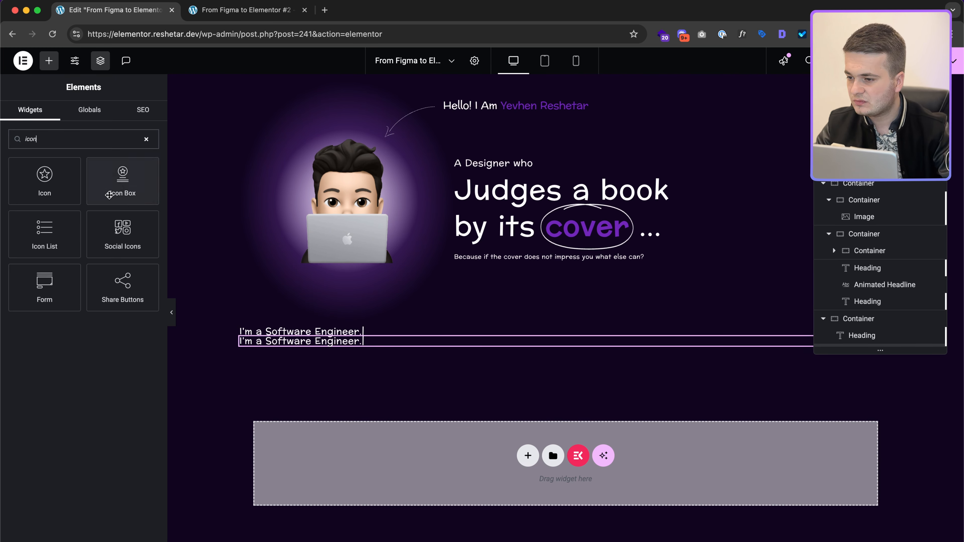
{"action": "left_click", "coordinate": [65, 248]}
{"action": "left_click", "coordinate": [145, 250]}
{"action": "left_click", "coordinate": [145, 250]}
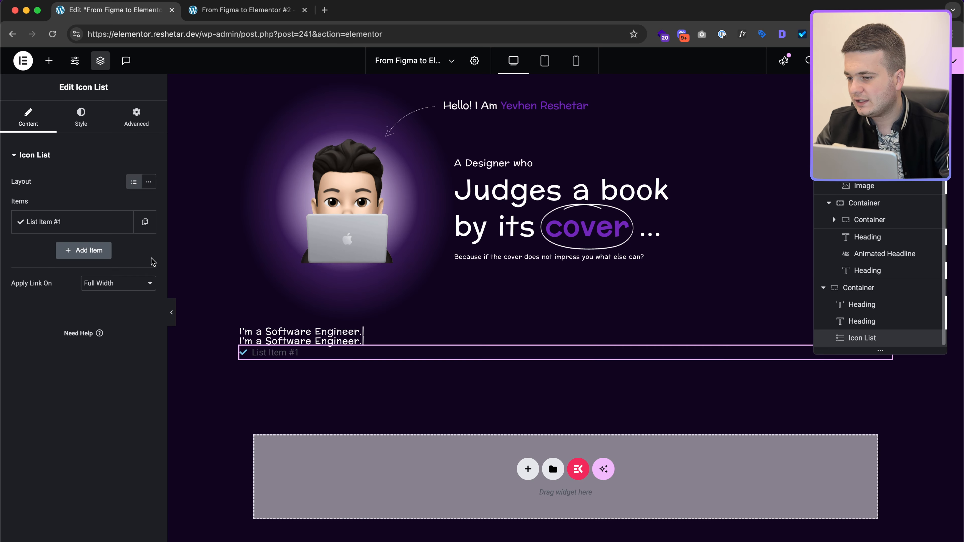
Step: Give the remaining list item the Facebook icon from the icon library
{"action": "left_click", "coordinate": [97, 224]}
{"action": "left_click", "coordinate": [53, 339]}
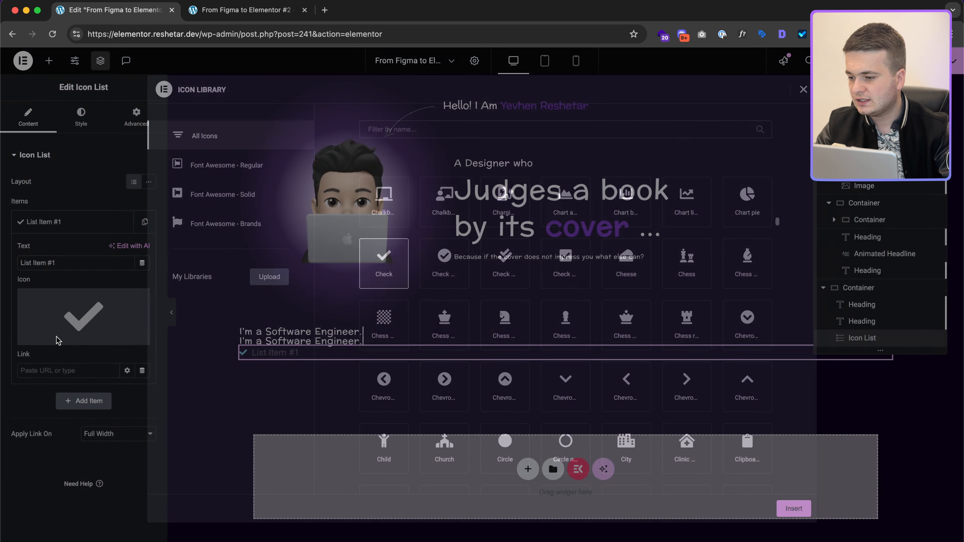
{"action": "type", "text": "fa"}
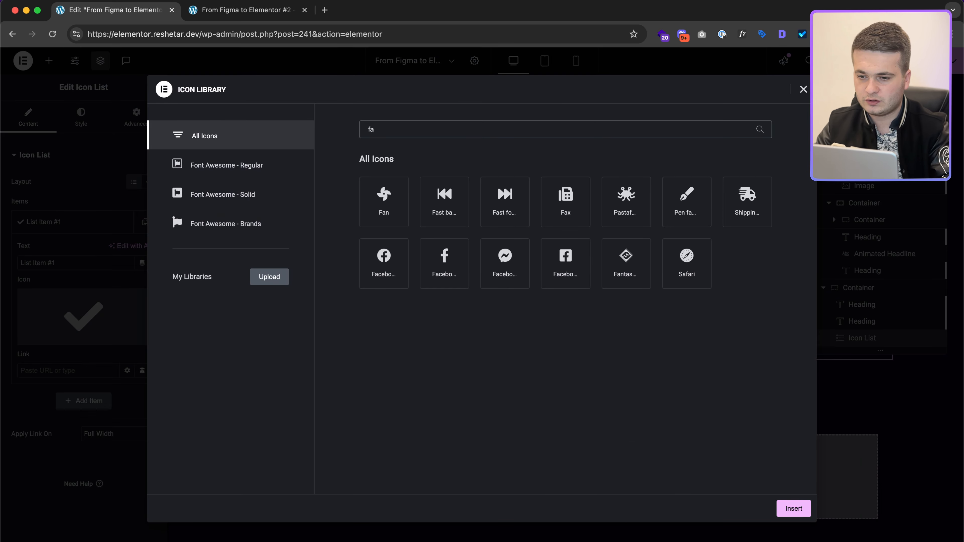
{"action": "left_click", "coordinate": [383, 262]}
{"action": "left_click", "coordinate": [793, 508]}
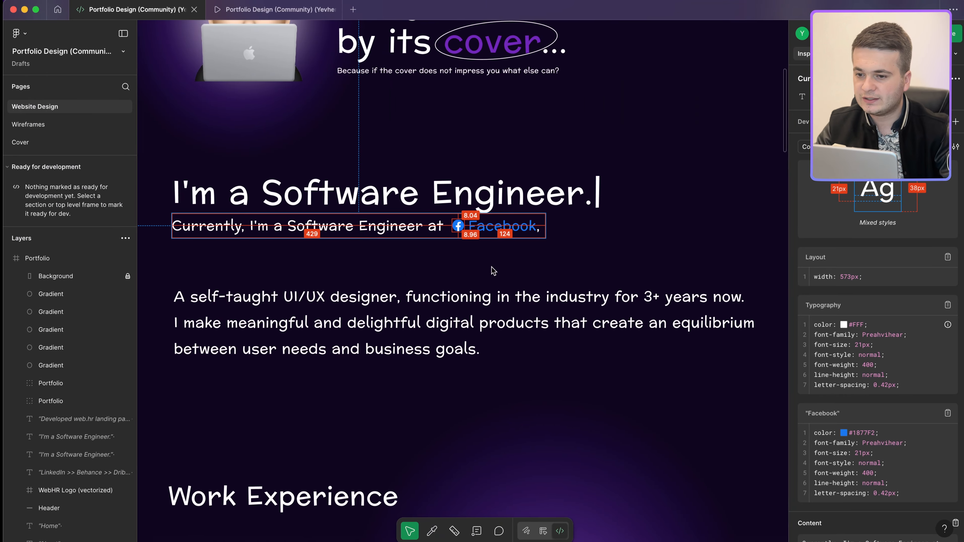
{"action": "double_click", "coordinate": [497, 224]}
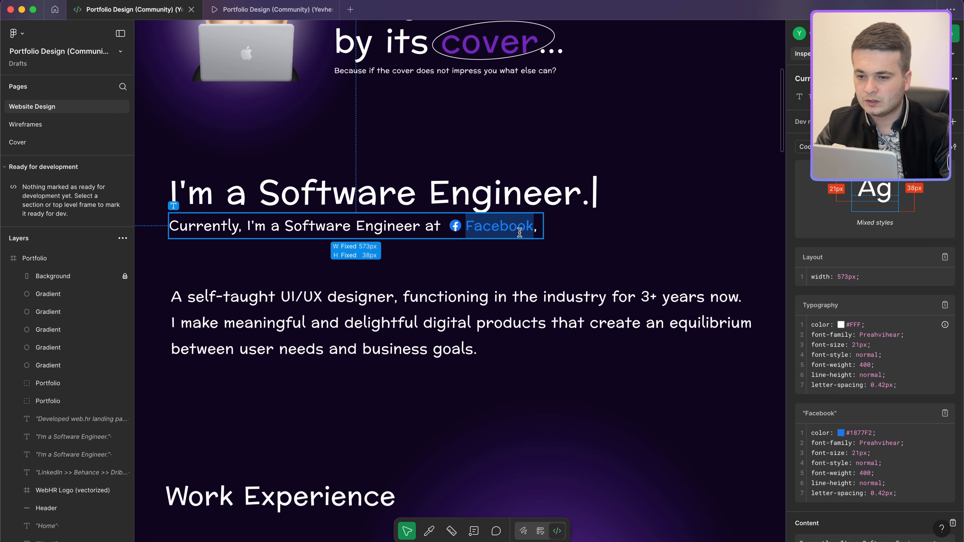
{"action": "left_click", "coordinate": [332, 208]}
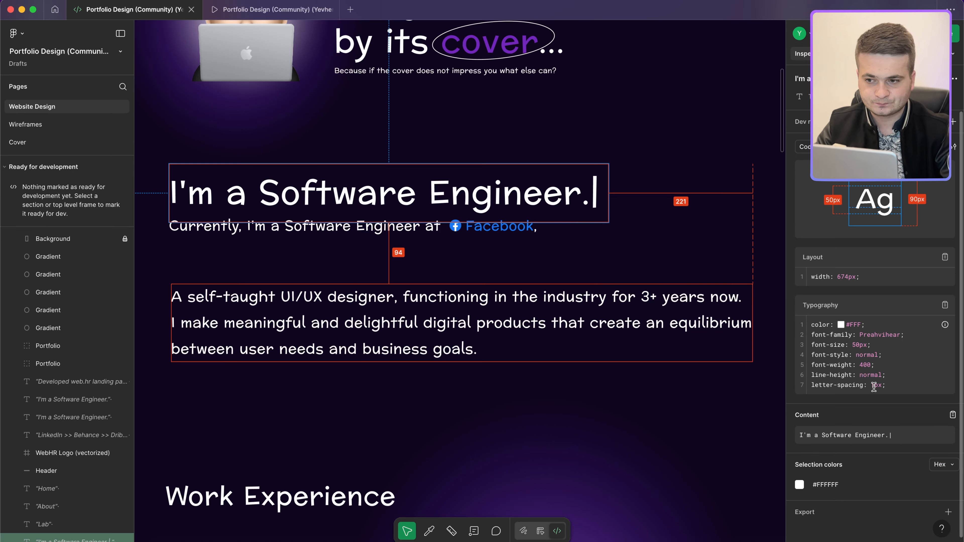
{"action": "key", "text": "ctrl+Left"}
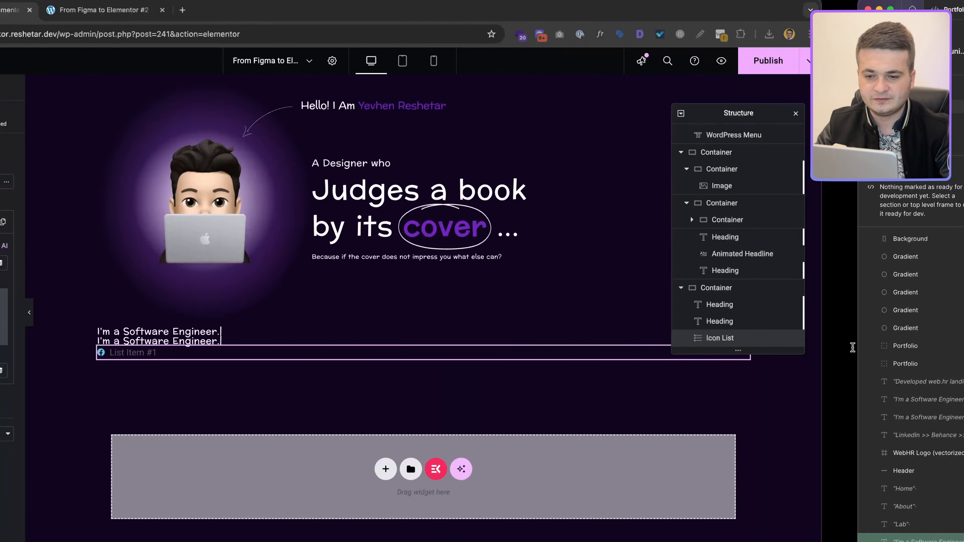
{"action": "left_click", "coordinate": [368, 333]}
{"action": "left_click", "coordinate": [81, 118]}
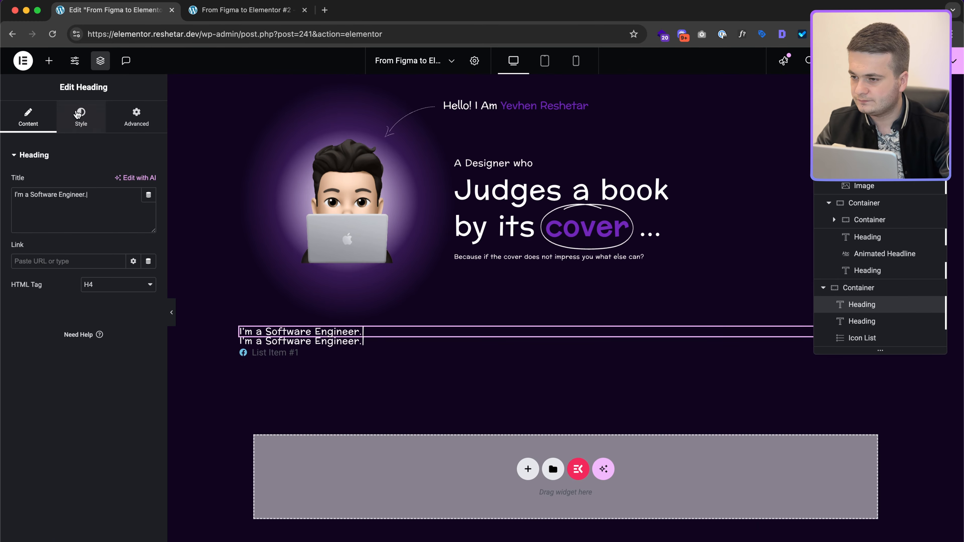
{"action": "left_click", "coordinate": [148, 213]}
{"action": "double_click", "coordinate": [131, 306]}
{"action": "type", "text": "50"}
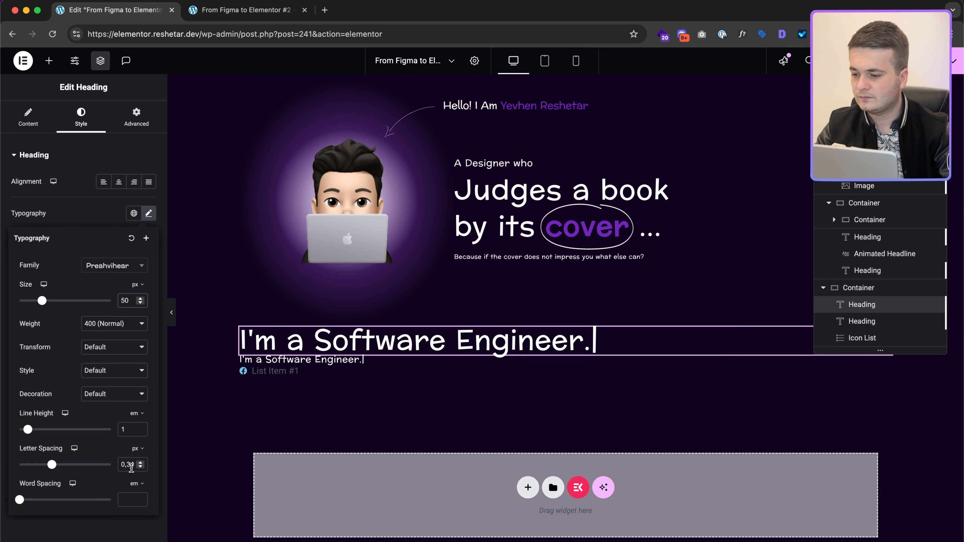
{"action": "type", "text": "1"}
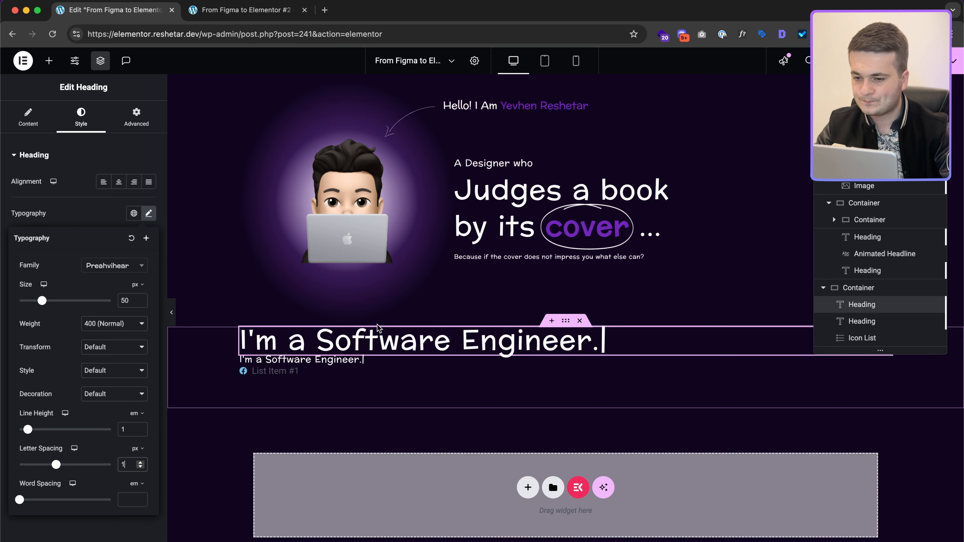
{"action": "key", "text": "ctrl+Right"}
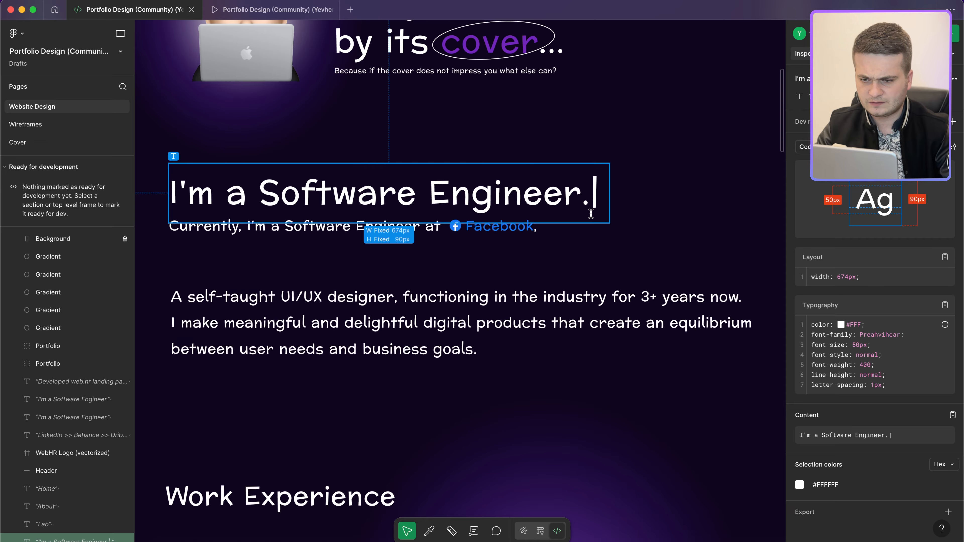
{"action": "key", "text": "ctrl+Left"}
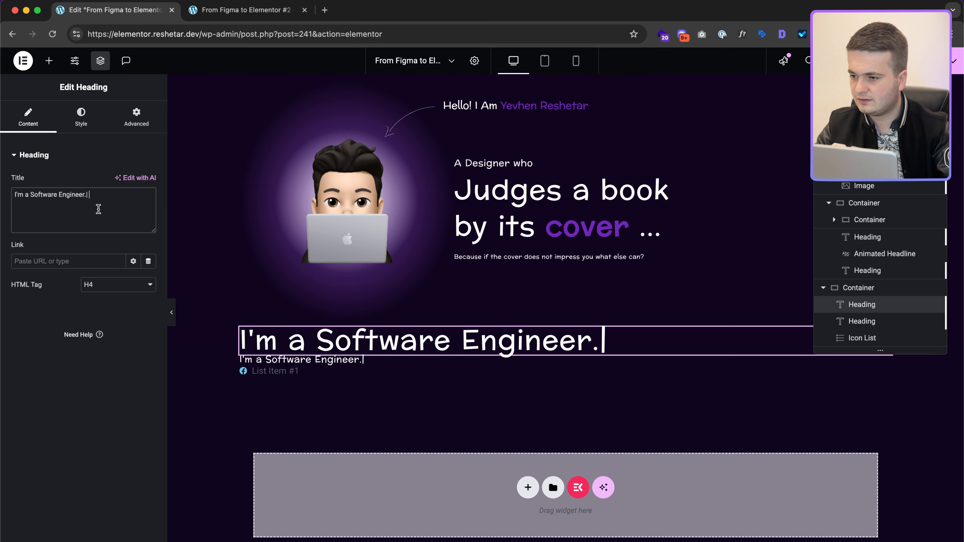
{"action": "key", "text": "ctrl+Right"}
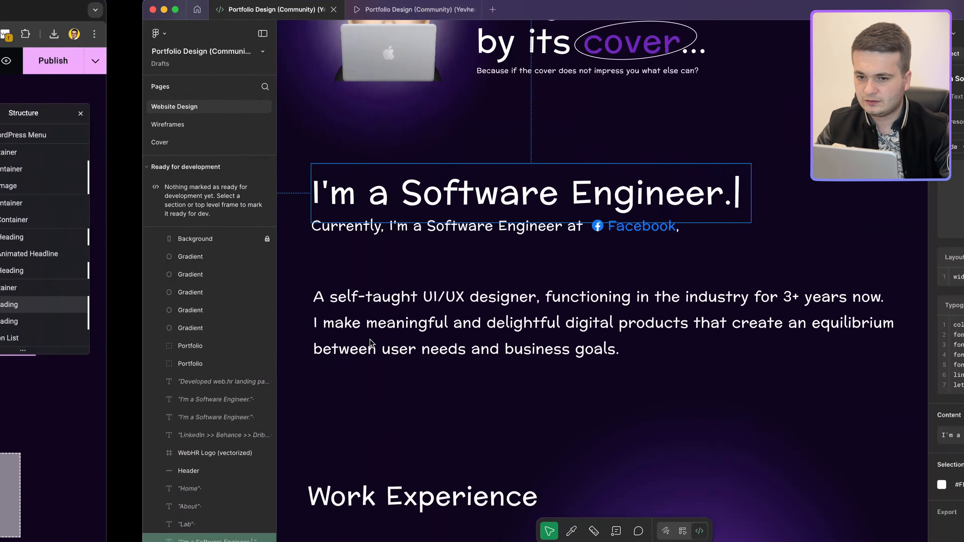
{"action": "left_click", "coordinate": [386, 235]}
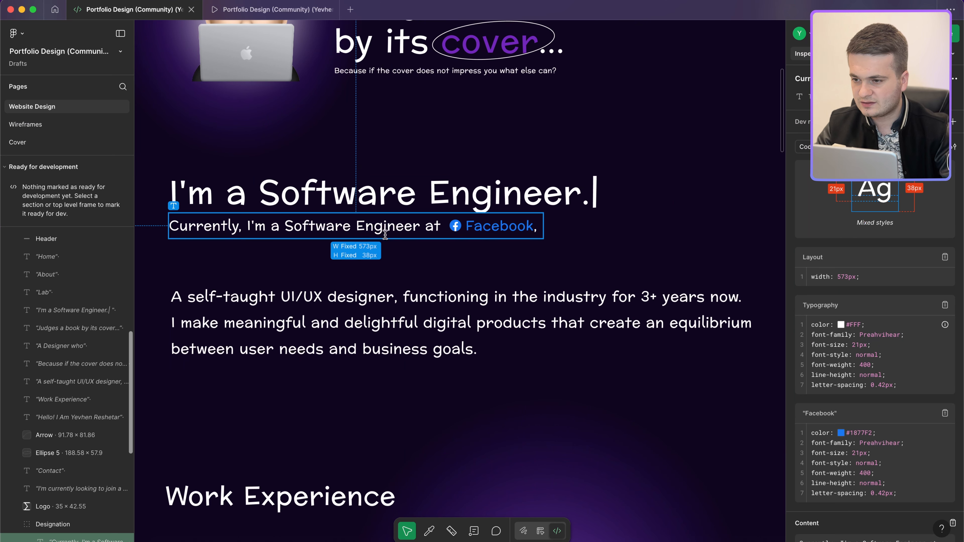
{"action": "left_click", "coordinate": [387, 191]}
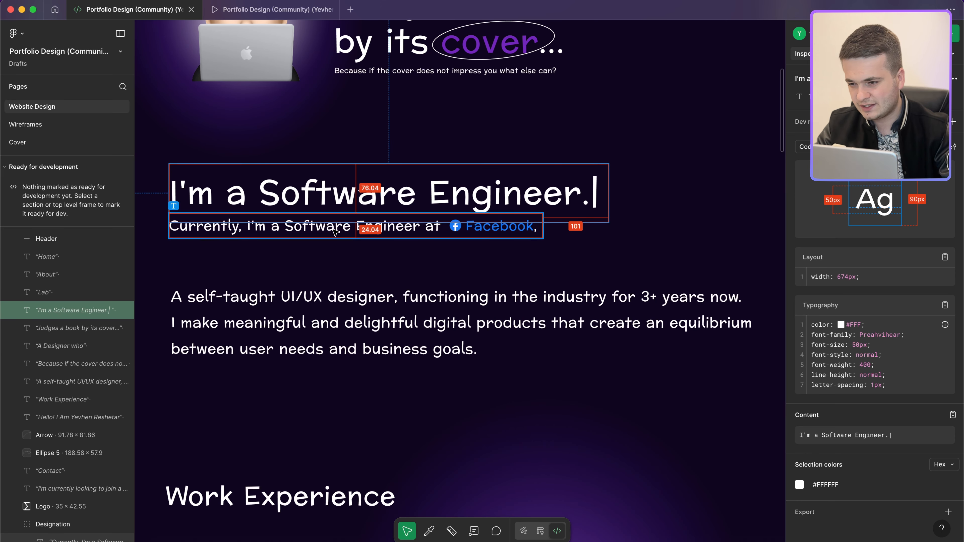
{"action": "left_click", "coordinate": [334, 231]}
{"action": "key", "text": "ctrl+Left"}
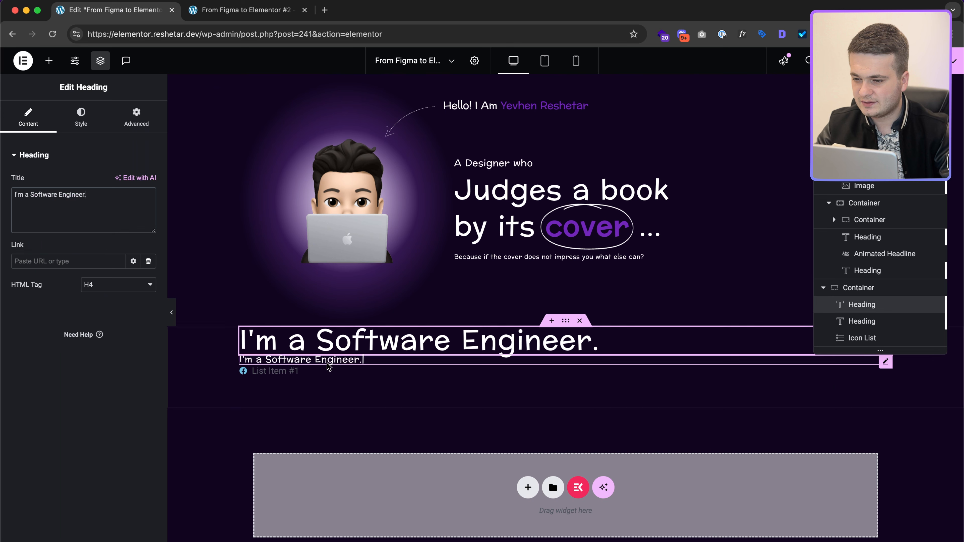
Step: Change the second heading's text to 'Currently, I'm a Software Engineer at'
{"action": "left_click", "coordinate": [77, 217]}
{"action": "key", "text": "ctrl+a"}
{"action": "type", "text": "Currently, I'm a Software Engineer at Facebook,"}
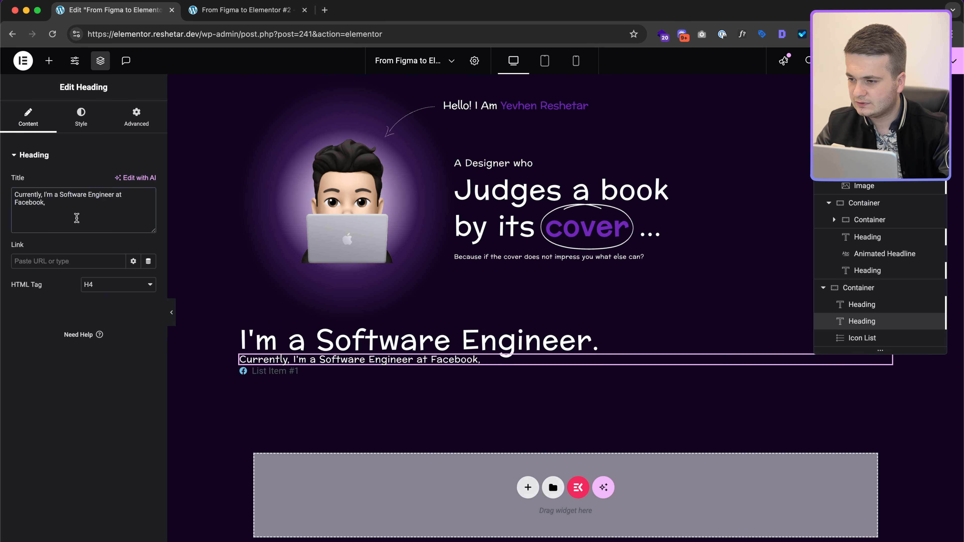
{"action": "key", "text": "BackSpace"}
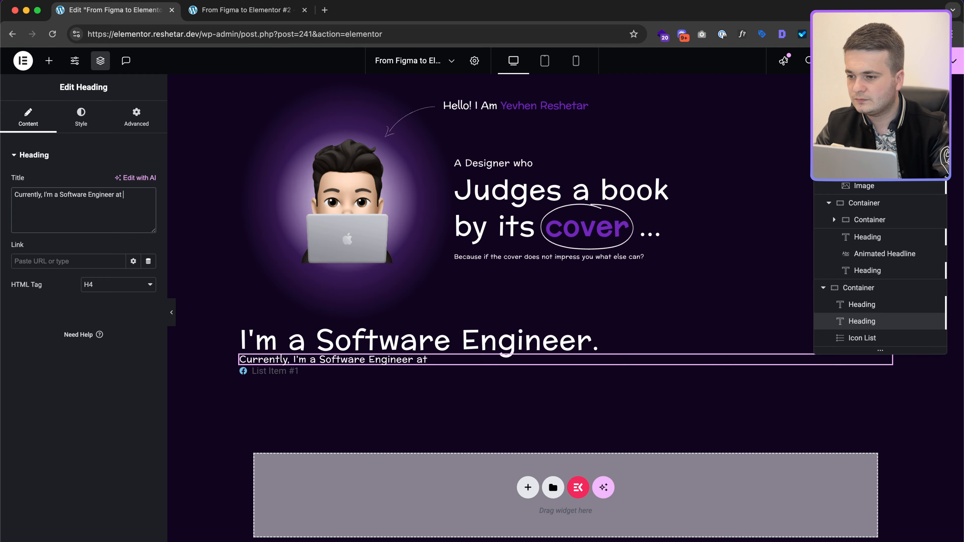
{"action": "key", "text": "ctrl+Right"}
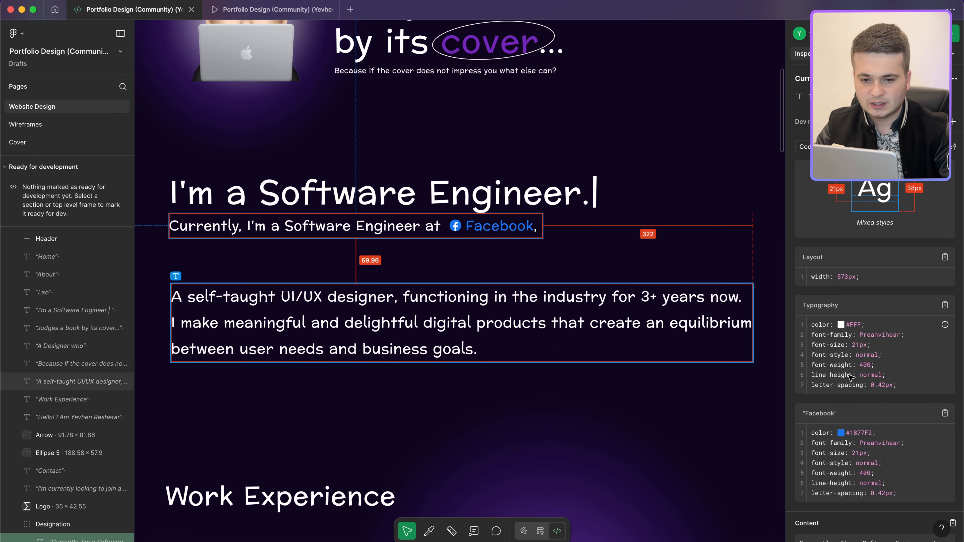
{"action": "key", "text": "ctrl+Left"}
{"action": "key", "text": "ctrl+Right"}
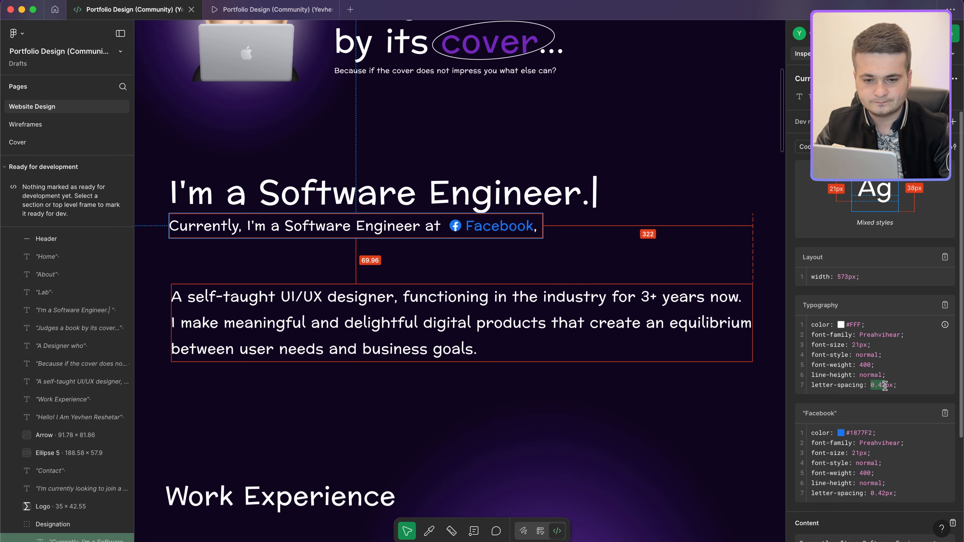
{"action": "key", "text": "ctrl+Left"}
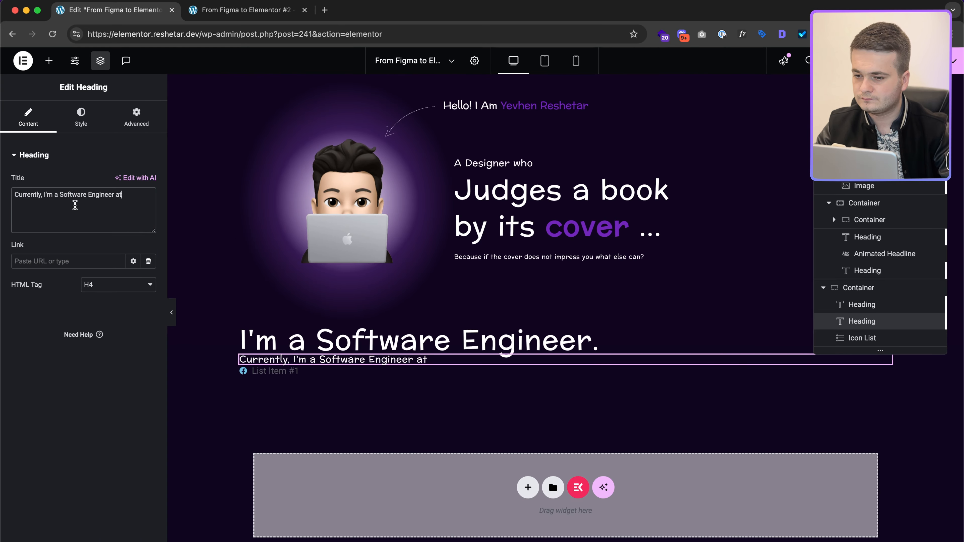
Step: Set the subheading typography to size 21 with 0.42 px letter spacing
{"action": "left_click", "coordinate": [81, 115]}
{"action": "left_click", "coordinate": [148, 213]}
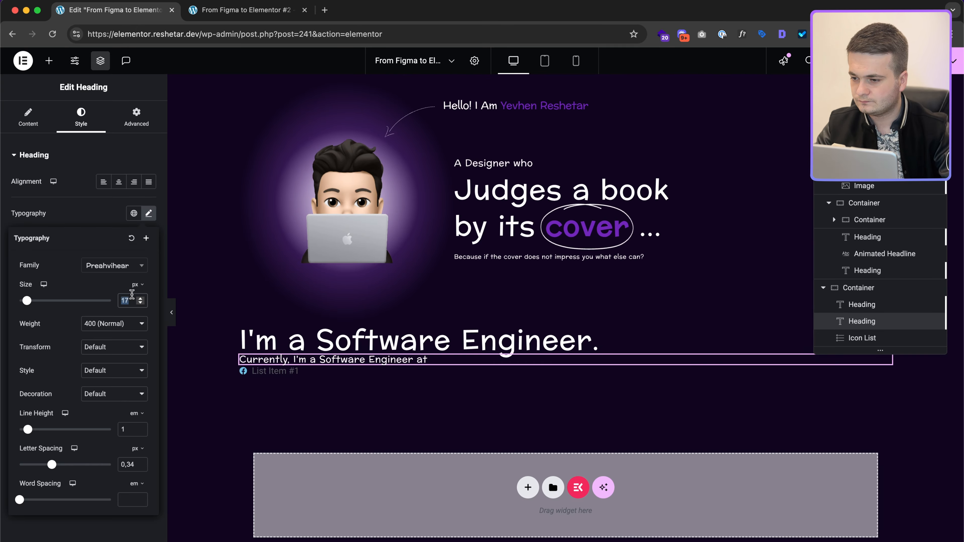
{"action": "type", "text": "42"}
{"action": "key", "text": "ctrl+Right"}
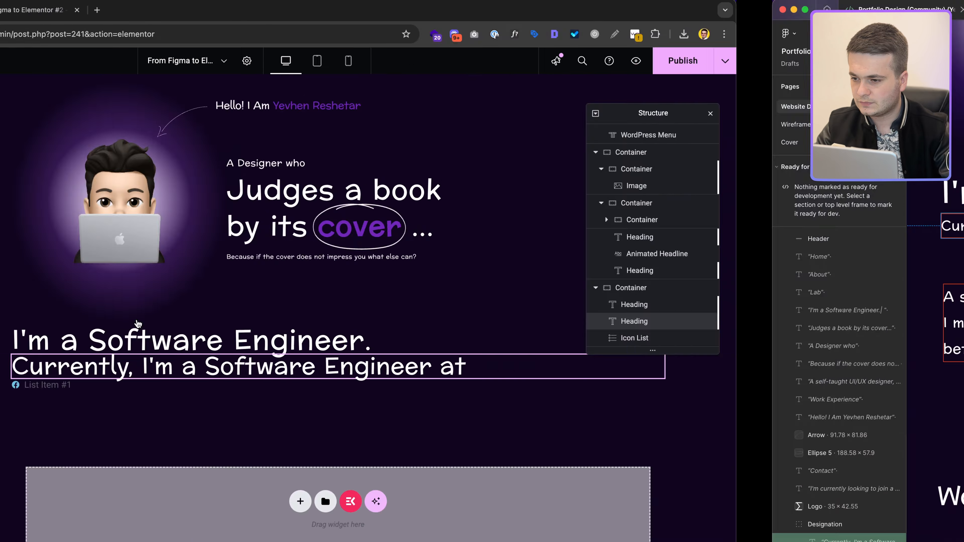
{"action": "key", "text": "ctrl+Left"}
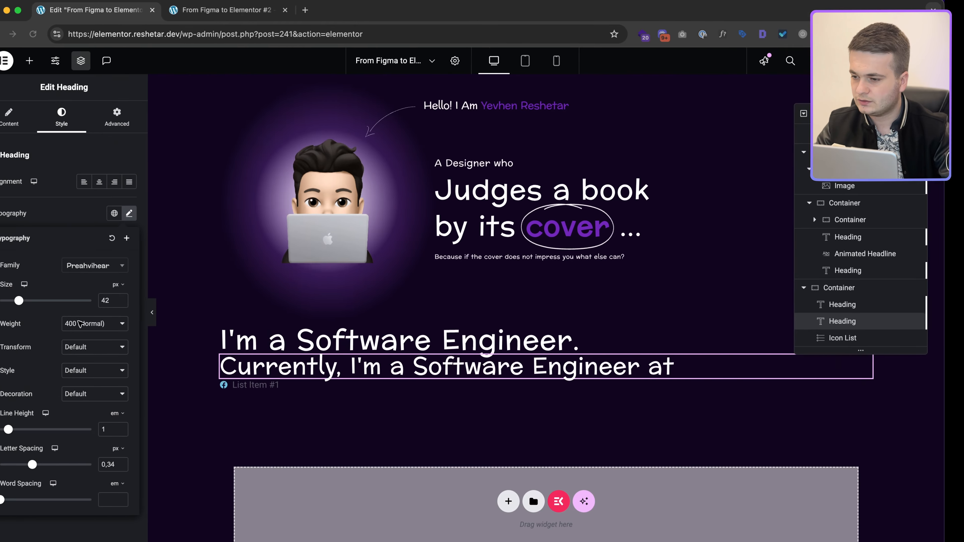
{"action": "type", "text": "21"}
{"action": "type", "text": "0.42"}
{"action": "key", "text": "ctrl+Right"}
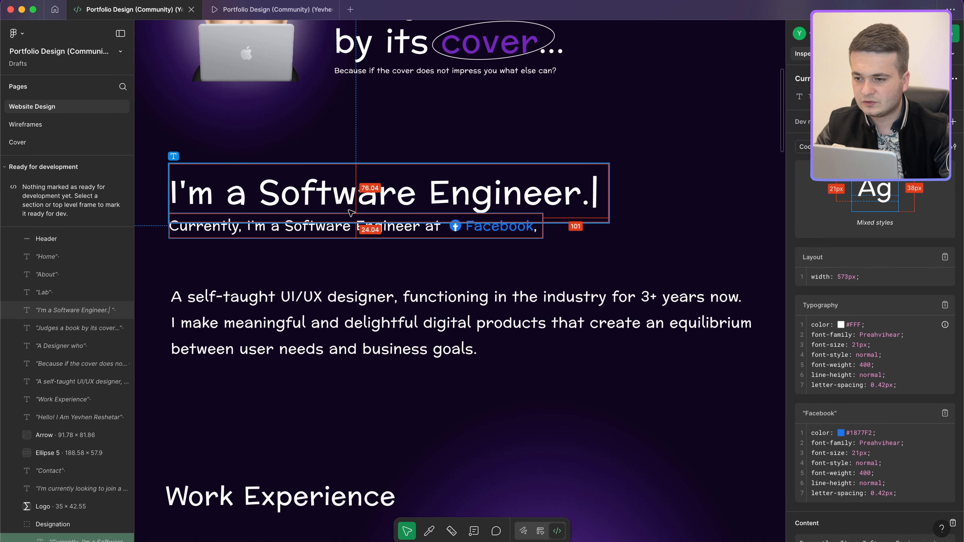
{"action": "key", "text": "ctrl+Left"}
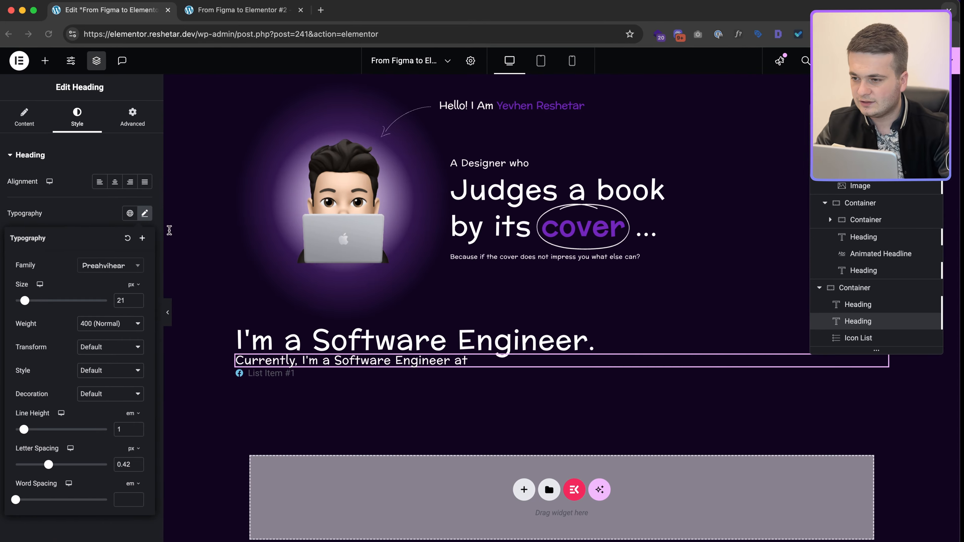
Step: Give the subheading a 12 px top margin, checking the gap in Figma
{"action": "left_click", "coordinate": [136, 118]}
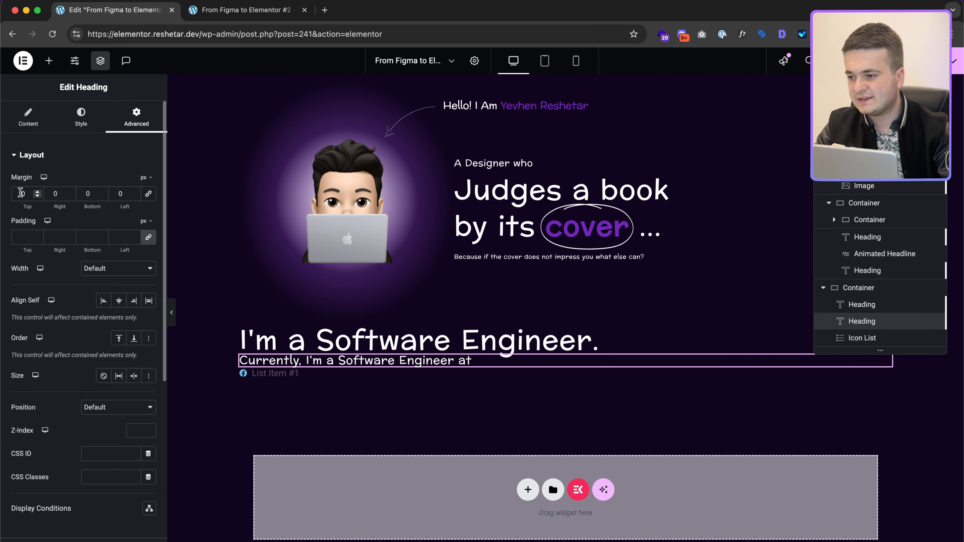
{"action": "left_click", "coordinate": [21, 193]}
{"action": "type", "text": "10"}
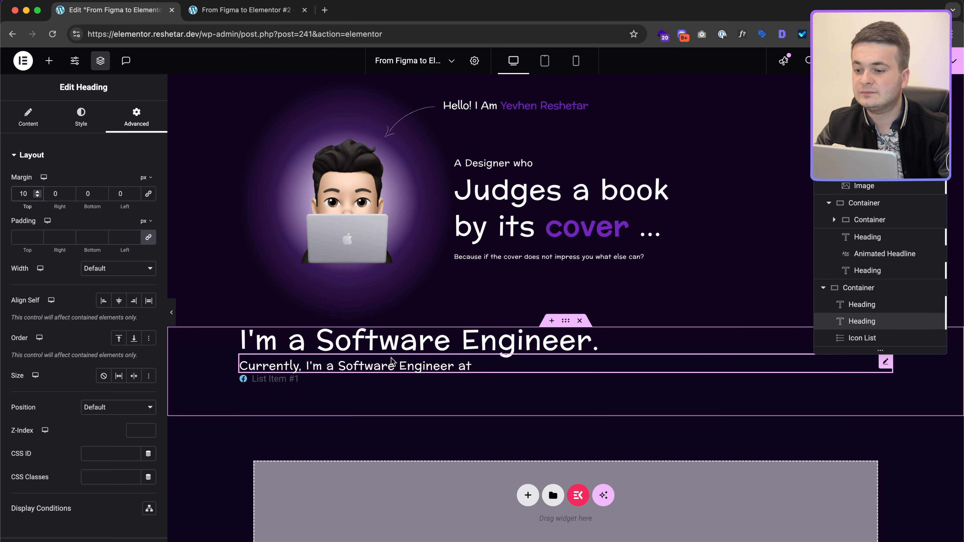
{"action": "key", "text": "ctrl+Right"}
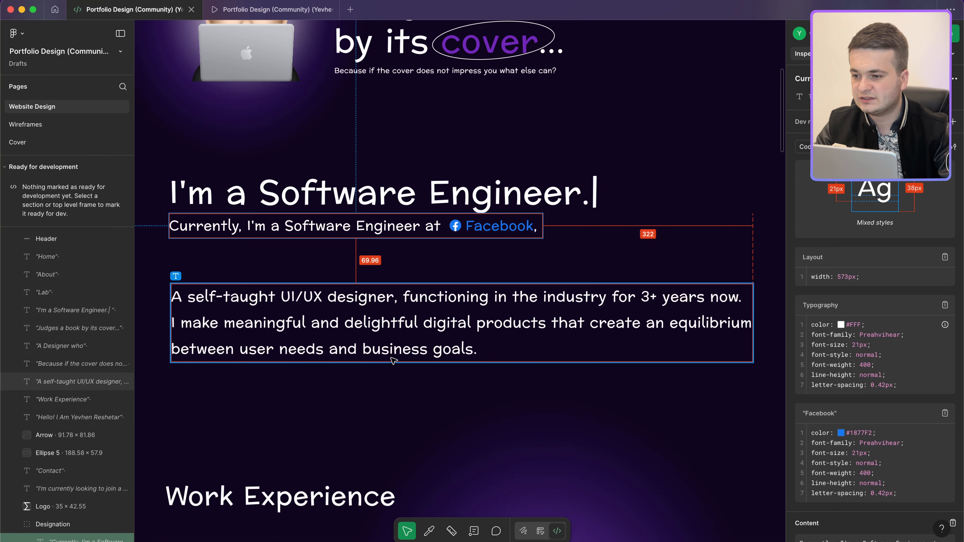
{"action": "key", "text": "ctrl+Left"}
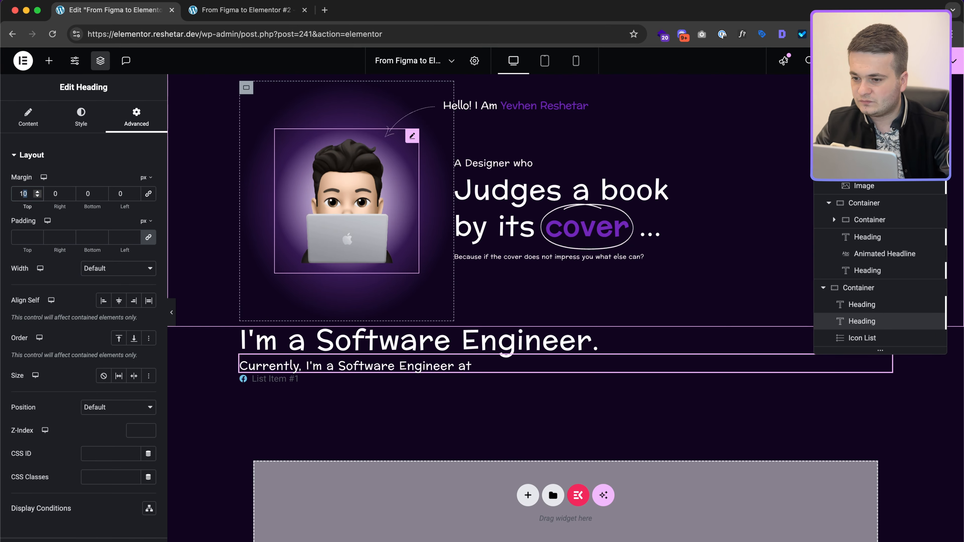
{"action": "type", "text": "12"}
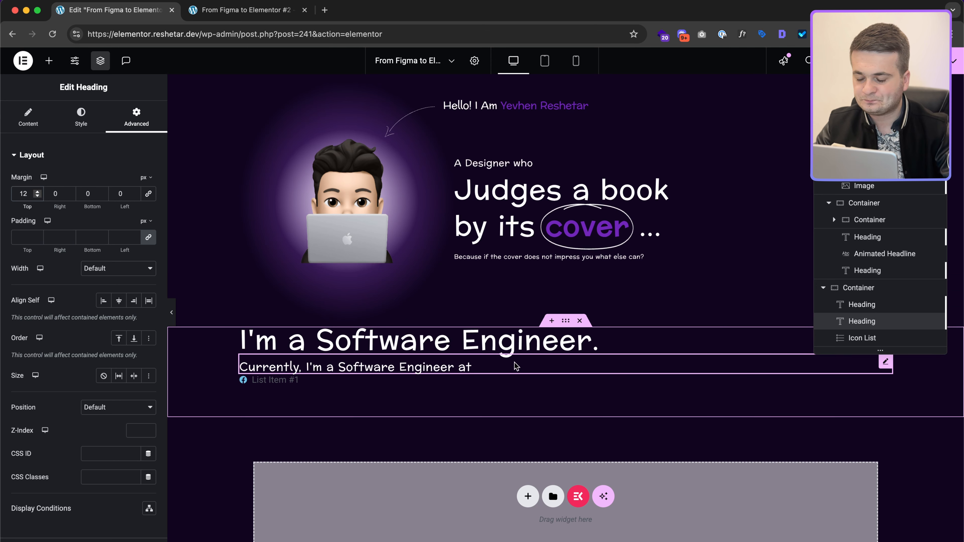
{"action": "left_click", "coordinate": [293, 380]}
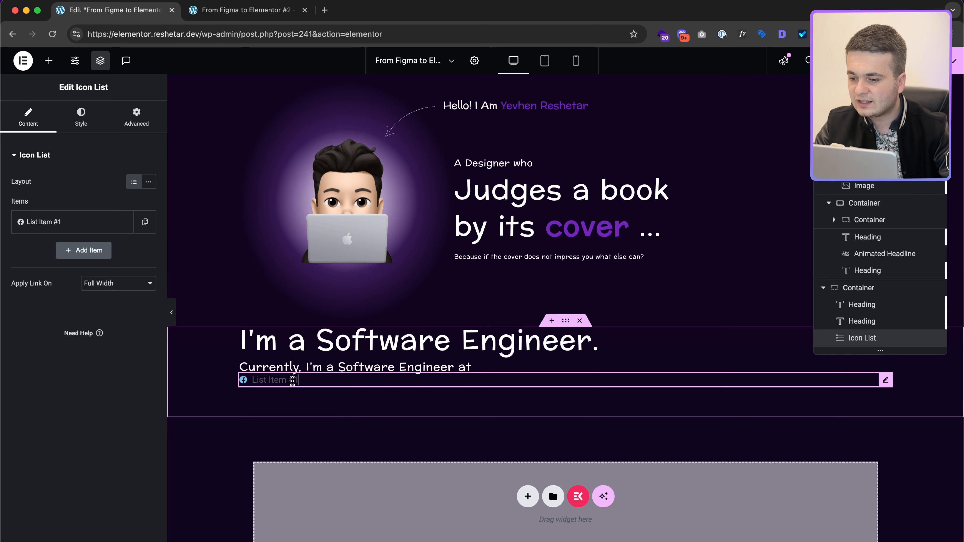
Step: Set the first icon list item's text to 'Facebook<span>,</span>'
{"action": "left_click", "coordinate": [107, 221]}
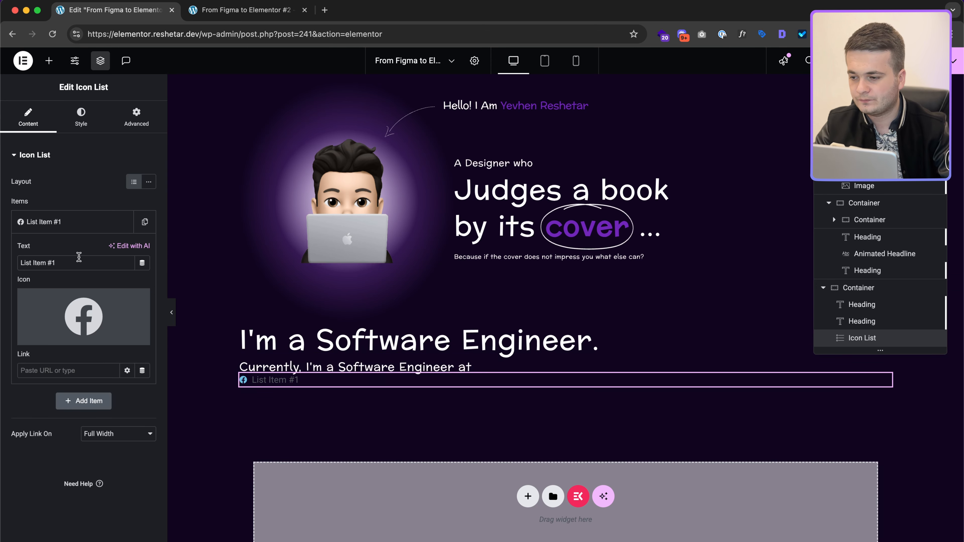
{"action": "key", "text": "shift+super+v"}
{"action": "key", "text": "shift+super+v"}
{"action": "type", "text": "Currently, I'm a Software Engineer at     Facebook,"}
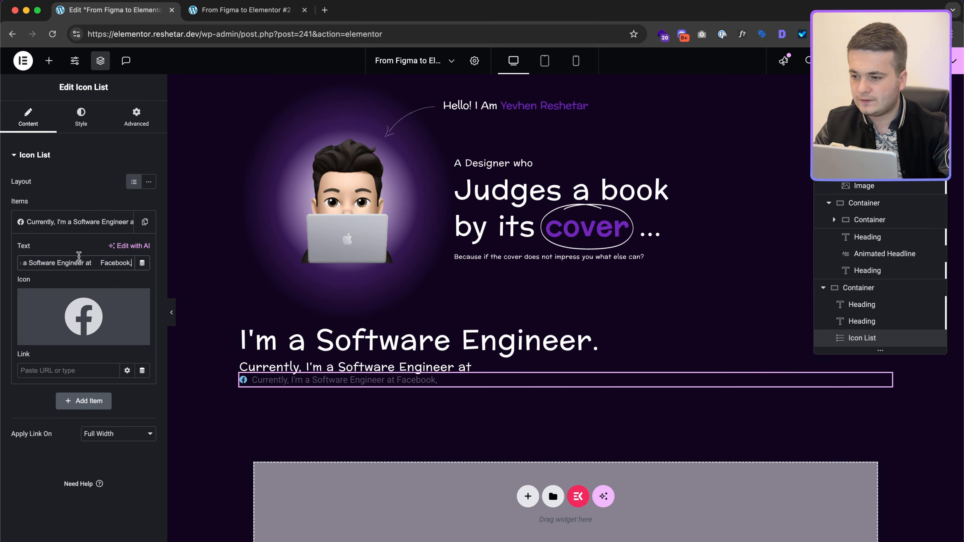
{"action": "key", "text": "super+BackSpace"}
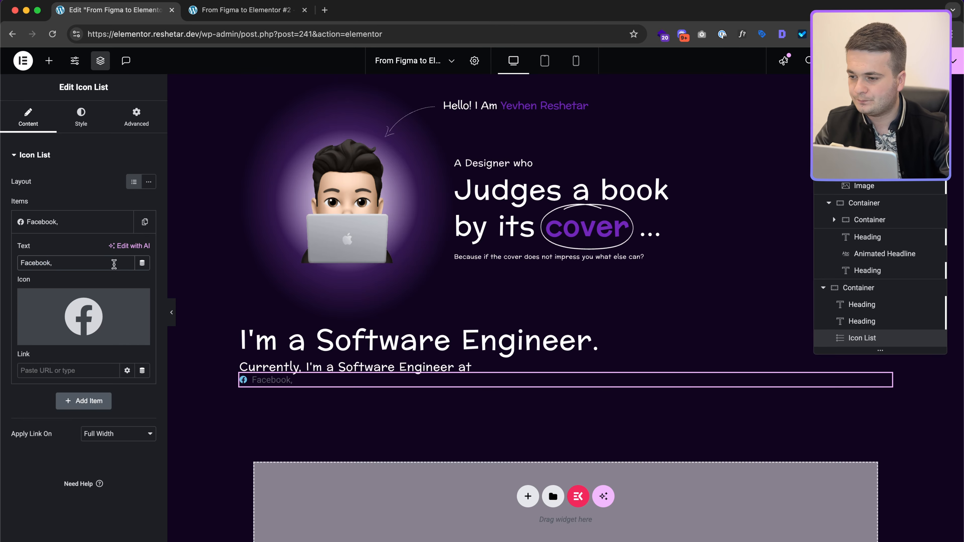
{"action": "key", "text": "super+Tab"}
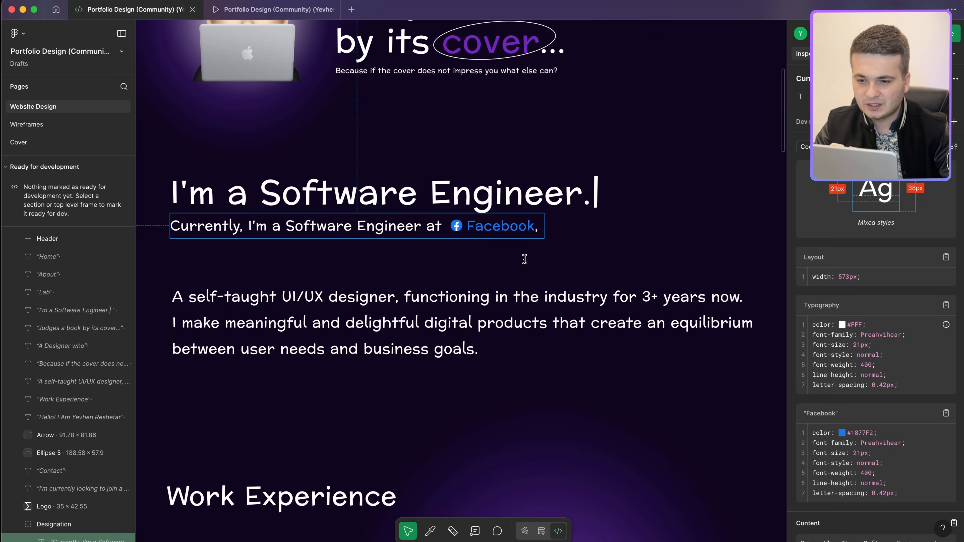
{"action": "scroll", "coordinate": [532, 235], "scroll_direction": "up", "scroll_amount": 5}
{"action": "scroll", "coordinate": [538, 224], "scroll_direction": "down", "scroll_amount": 5}
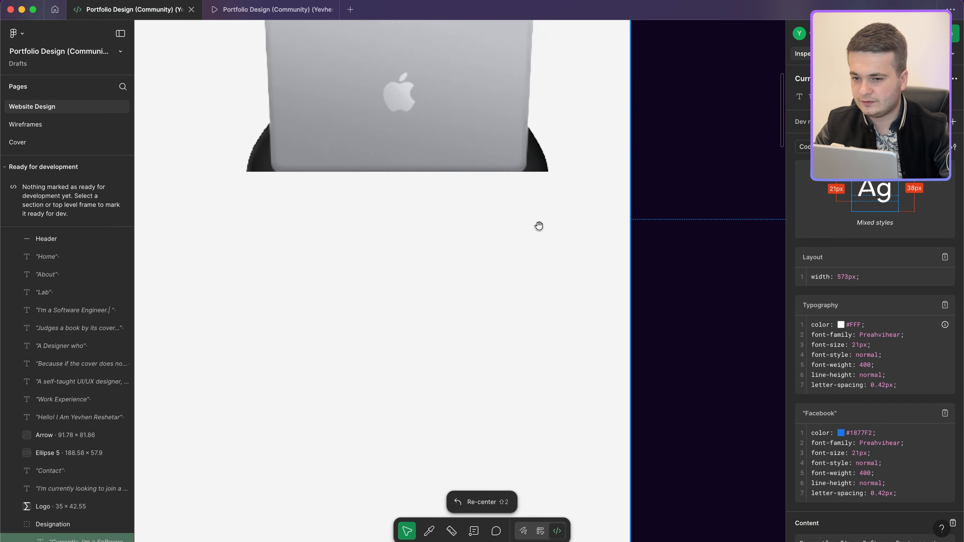
{"action": "scroll", "coordinate": [538, 224], "scroll_direction": "up", "scroll_amount": 2}
{"action": "scroll", "coordinate": [538, 224], "scroll_direction": "left", "scroll_amount": 1}
{"action": "key", "text": "ctrl+Left"}
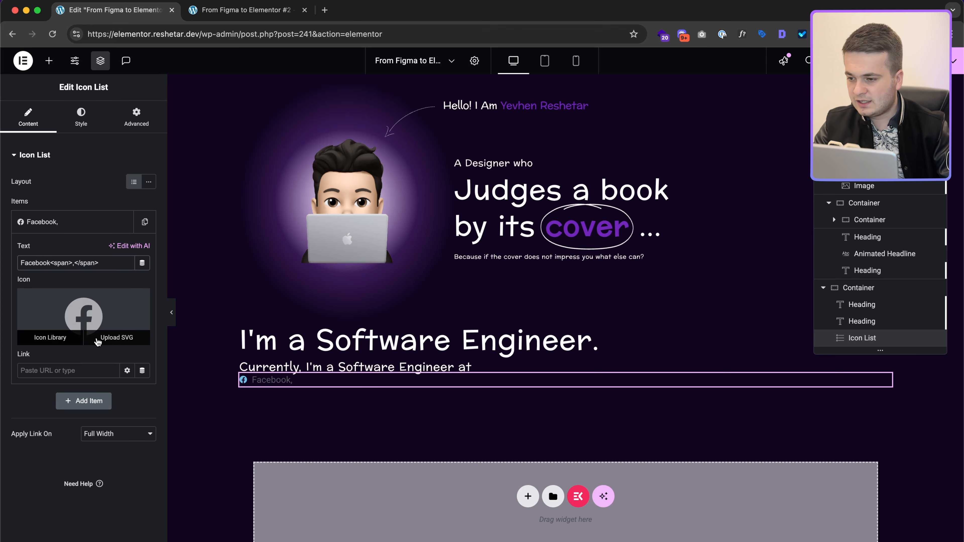
Step: Set the icon list's icon size to 21 to match the Figma Facebook icon
{"action": "left_click", "coordinate": [81, 117]}
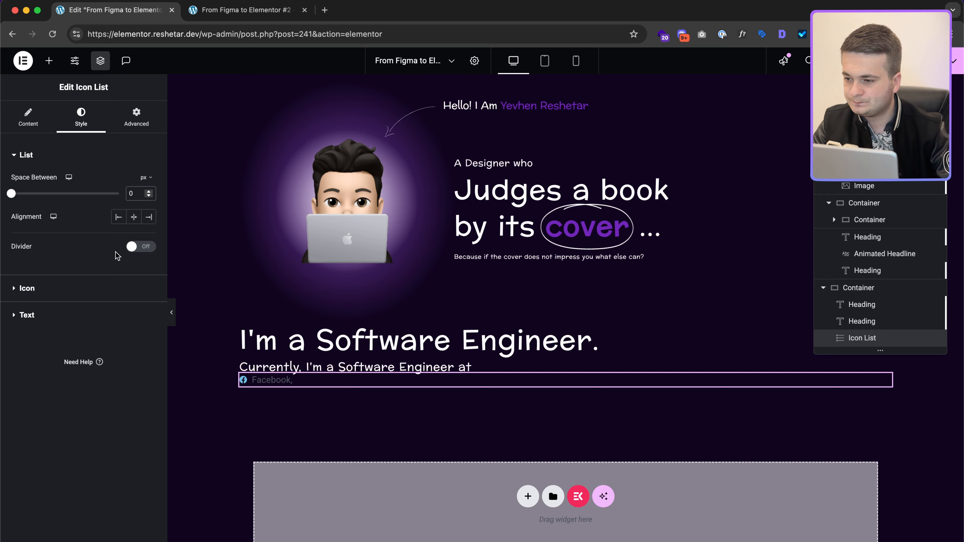
{"action": "left_click", "coordinate": [97, 289]}
{"action": "key", "text": "ctrl+Right"}
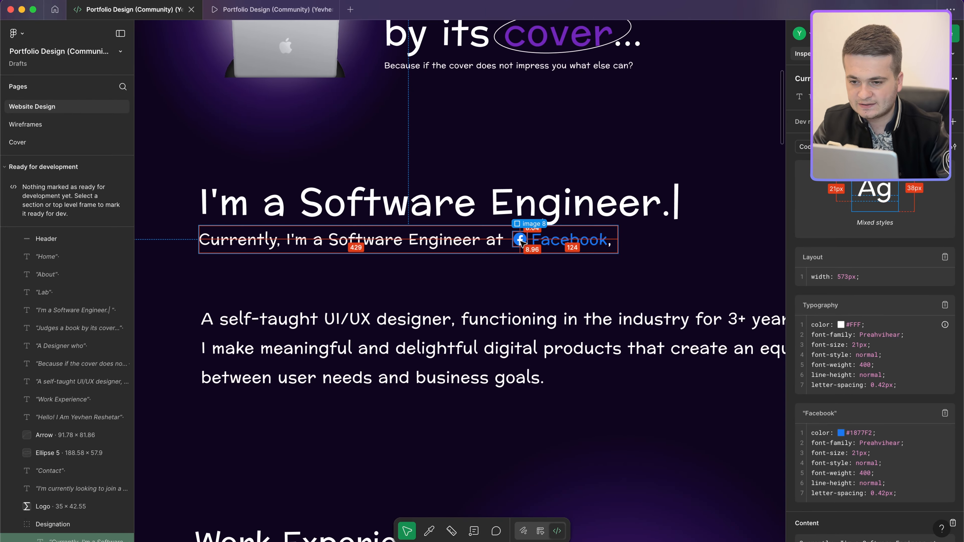
{"action": "left_click", "coordinate": [521, 242]}
{"action": "key", "text": "ctrl+Left"}
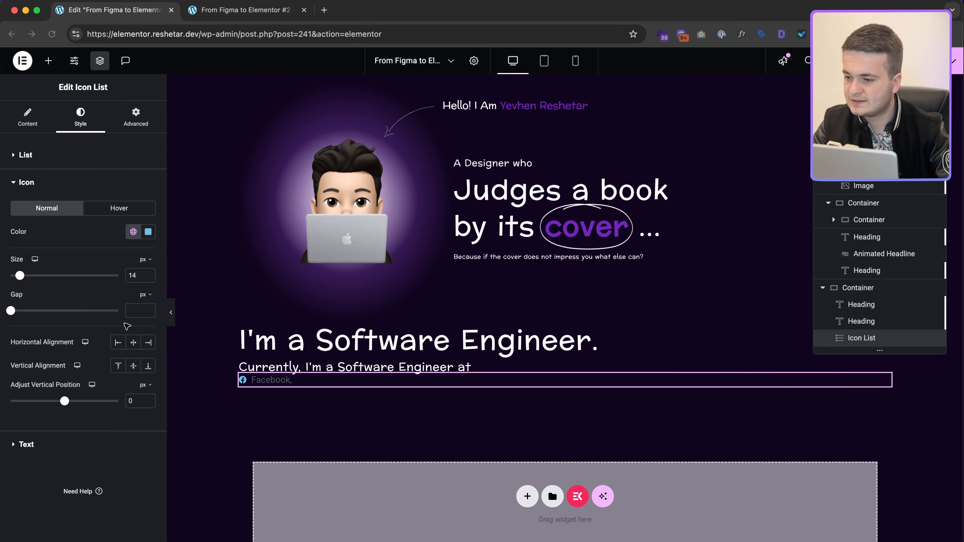
{"action": "double_click", "coordinate": [141, 271]}
{"action": "type", "text": "21"}
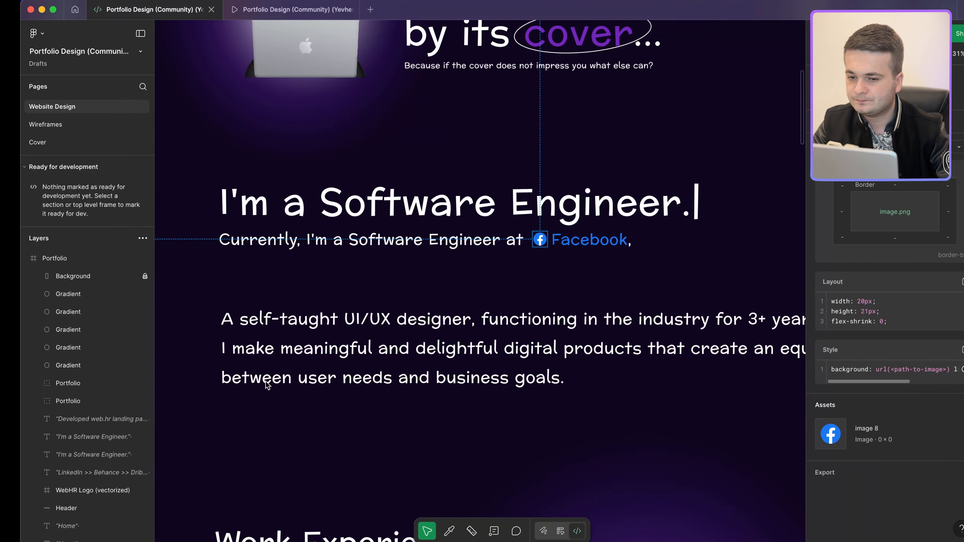
Step: Color the Facebook link text #1877F2 blue, as in the Figma design
{"action": "left_click", "coordinate": [561, 238]}
{"action": "left_click", "coordinate": [562, 281]}
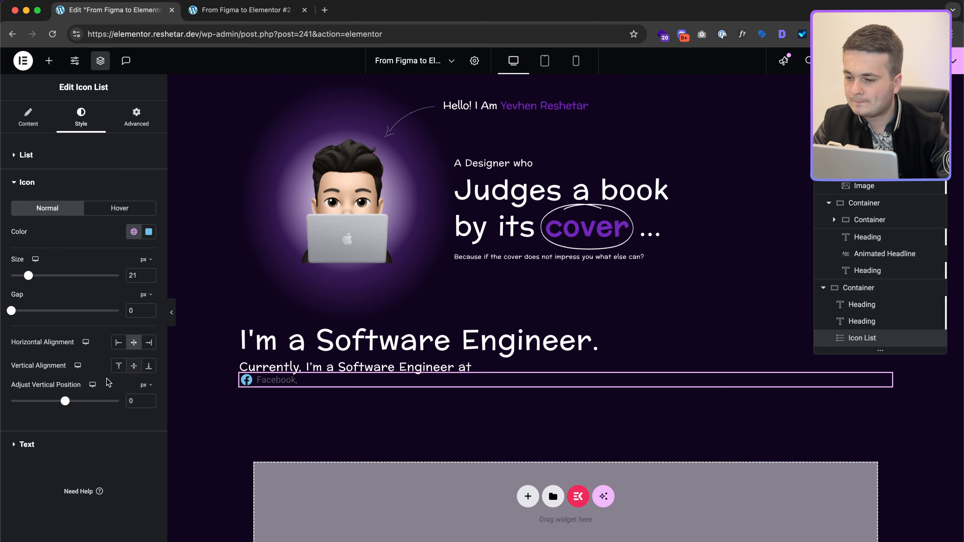
{"action": "left_click", "coordinate": [74, 442]}
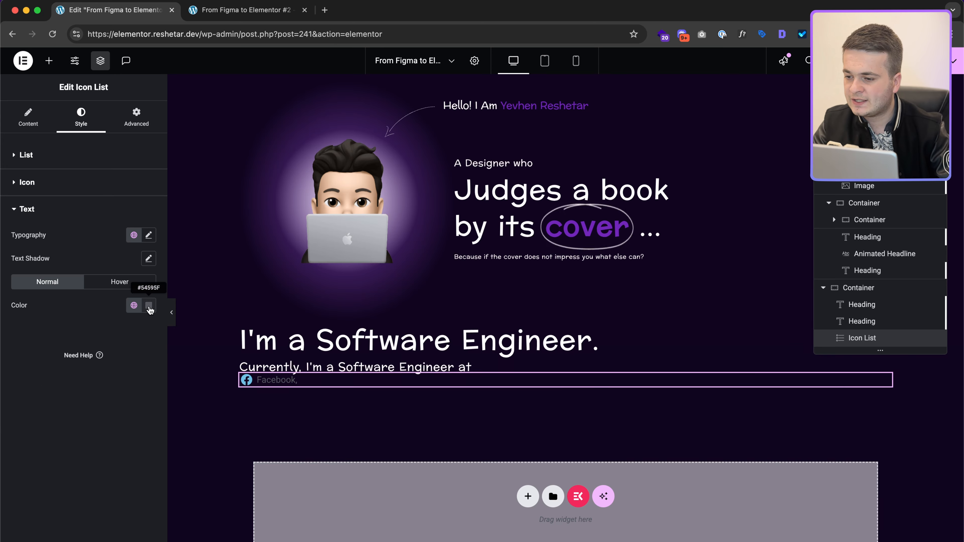
{"action": "key", "text": "ctrl+Right"}
{"action": "left_click", "coordinate": [554, 242]}
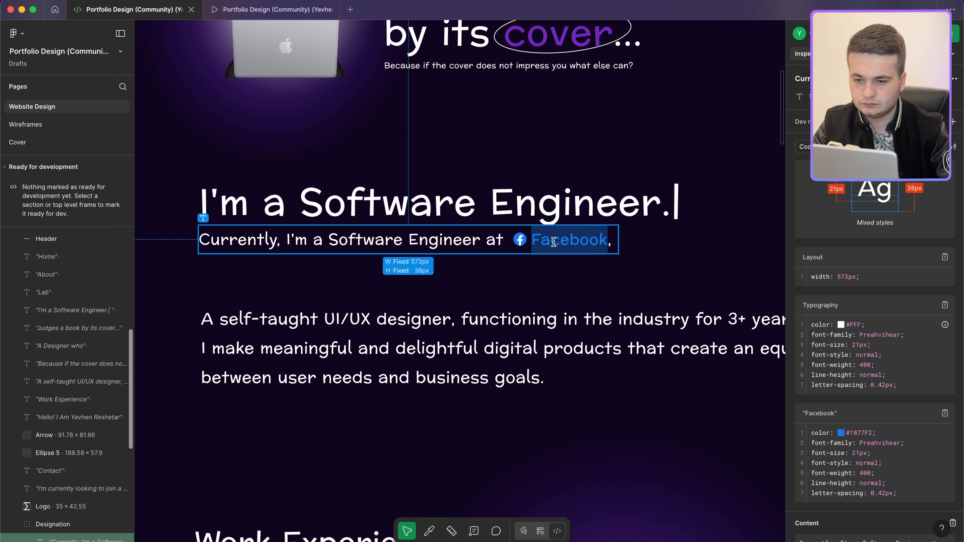
{"action": "key", "text": "ctrl+Left"}
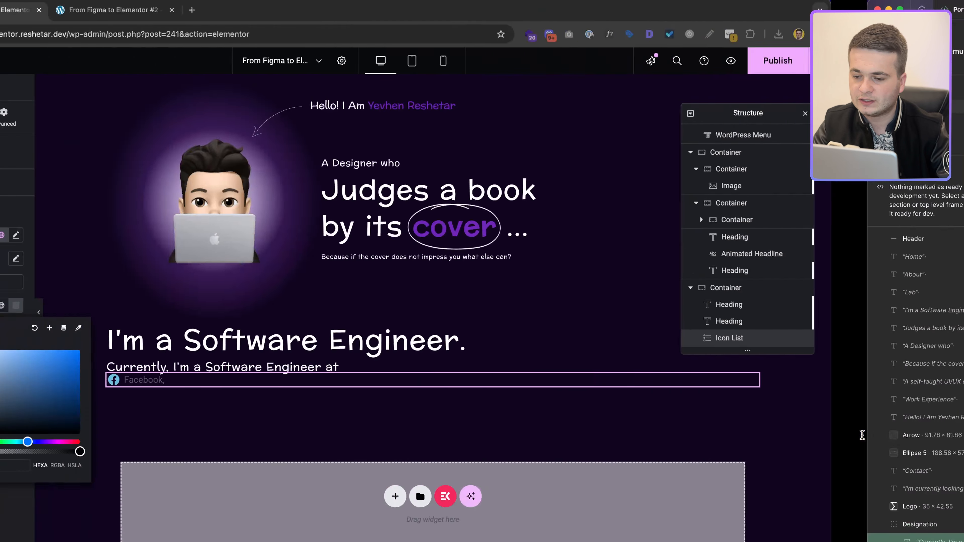
{"action": "type", "text": "1877F2"}
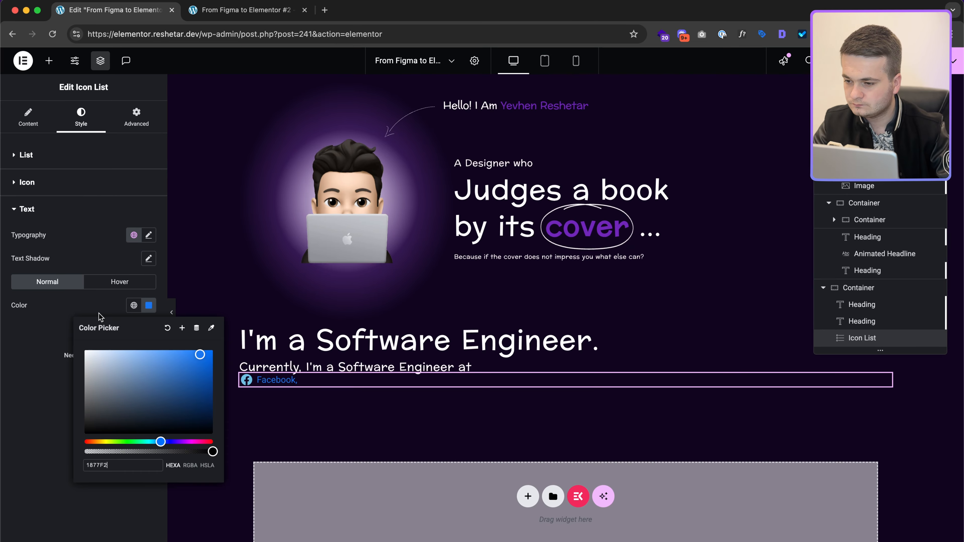
Step: Set the link typography to Preahvihear, 21px, line height 1, 0.42px letter spacing
{"action": "left_click", "coordinate": [148, 235]}
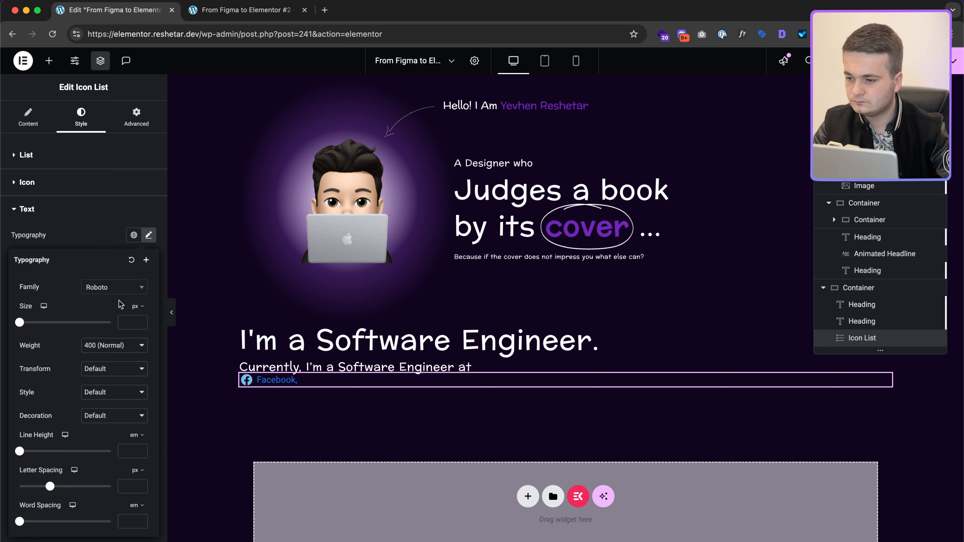
{"action": "left_click", "coordinate": [131, 327]}
{"action": "type", "text": "21"}
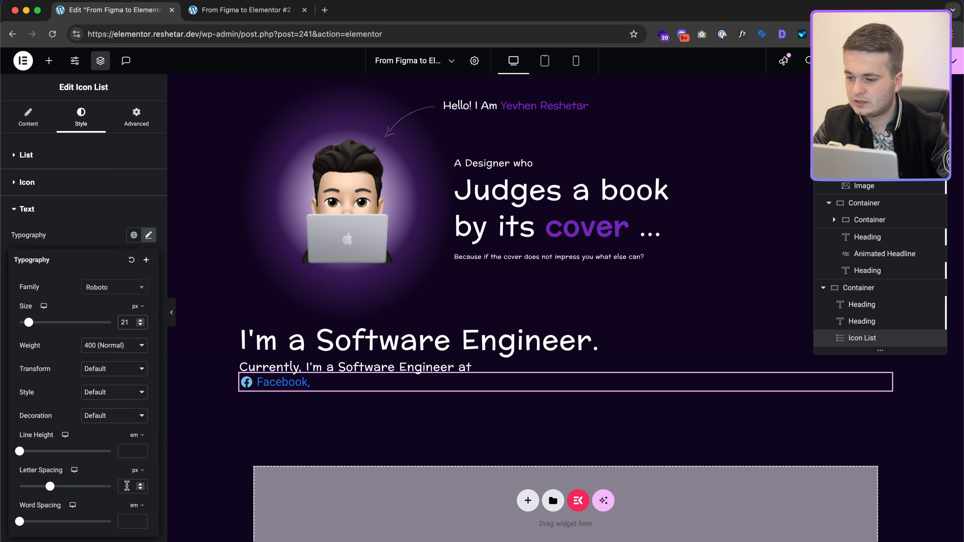
{"action": "type", "text": "0.42"}
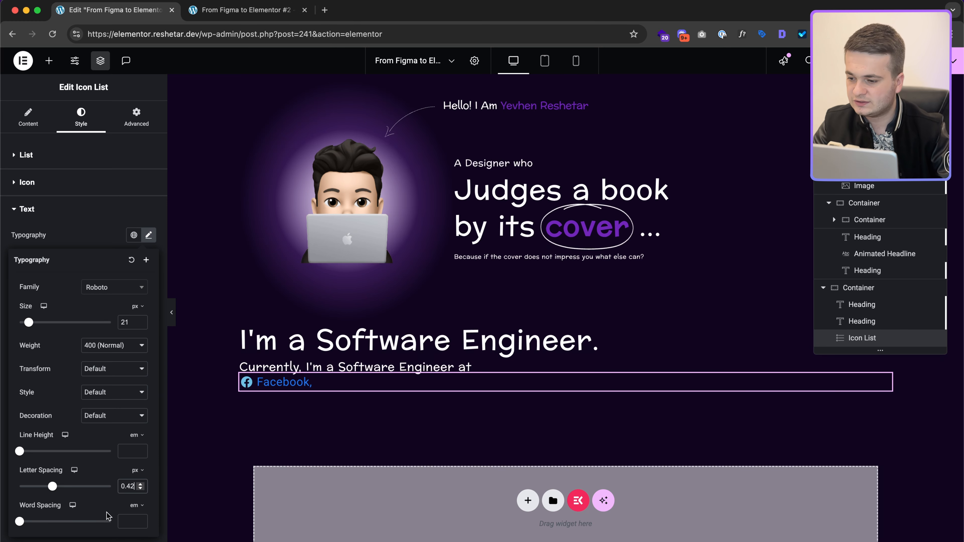
{"action": "type", "text": "1"}
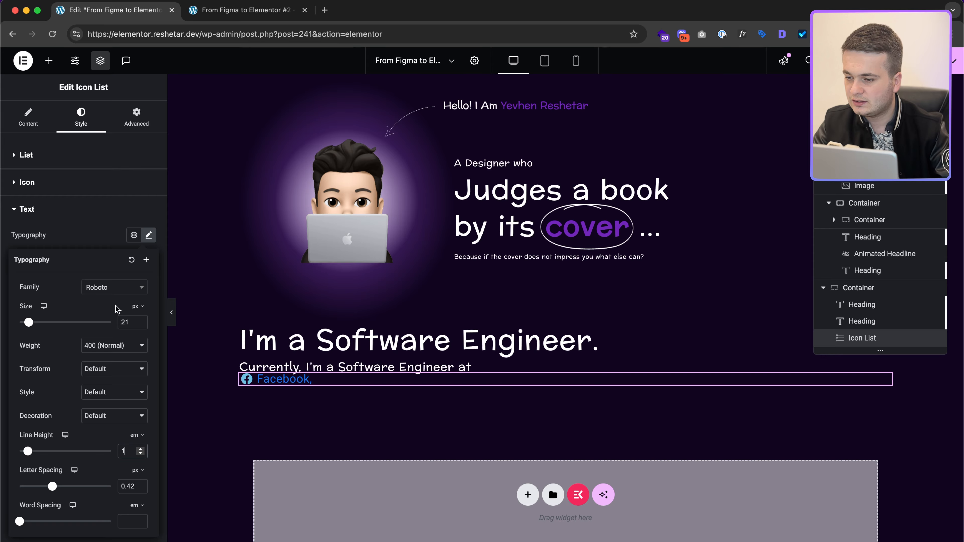
{"action": "key", "text": "ctrl+Right"}
{"action": "double_click", "coordinate": [887, 445]}
{"action": "key", "text": "super+c"}
{"action": "key", "text": "ctrl+Left"}
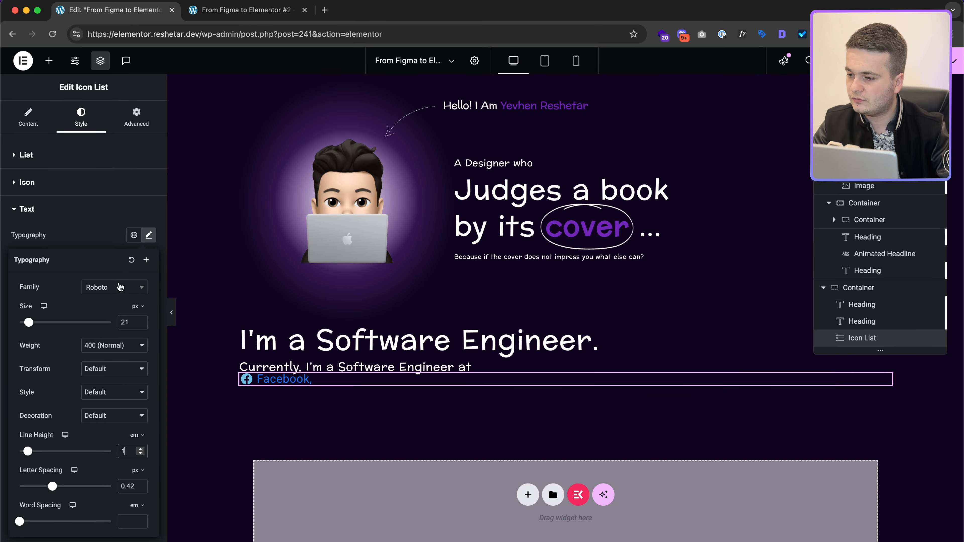
{"action": "left_click", "coordinate": [119, 288]}
{"action": "key", "text": "super+v"}
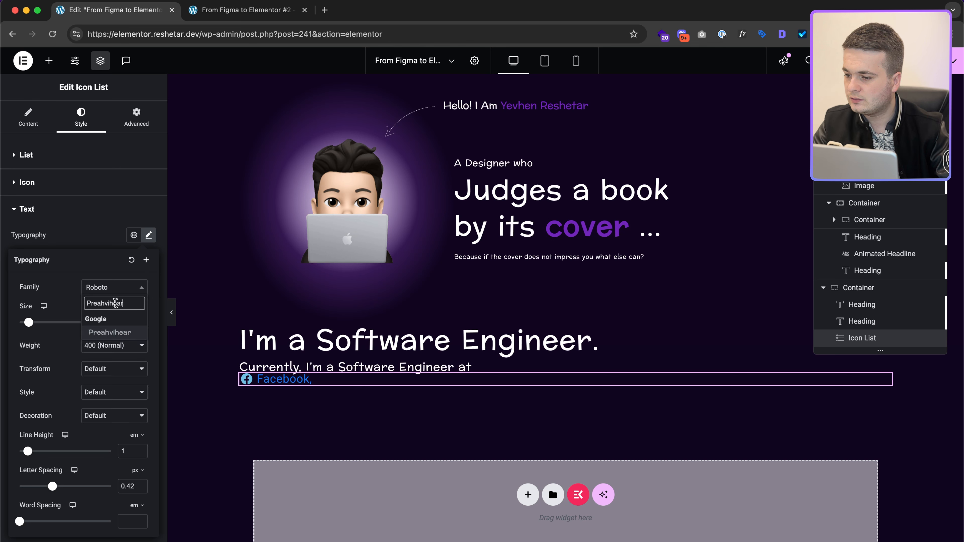
{"action": "left_click", "coordinate": [110, 333]}
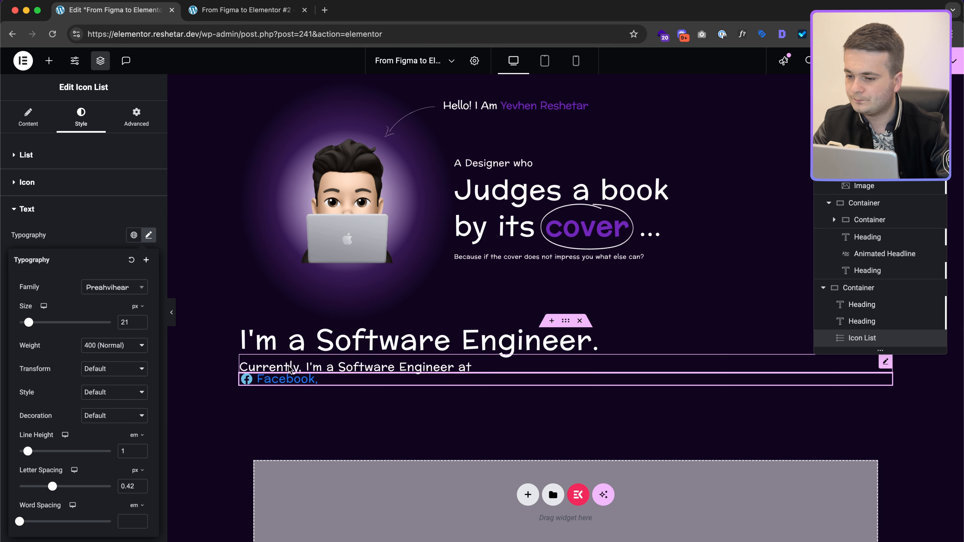
Step: Color the Facebook icon #1877F2
{"action": "left_click", "coordinate": [78, 186]}
{"action": "left_click", "coordinate": [149, 232]}
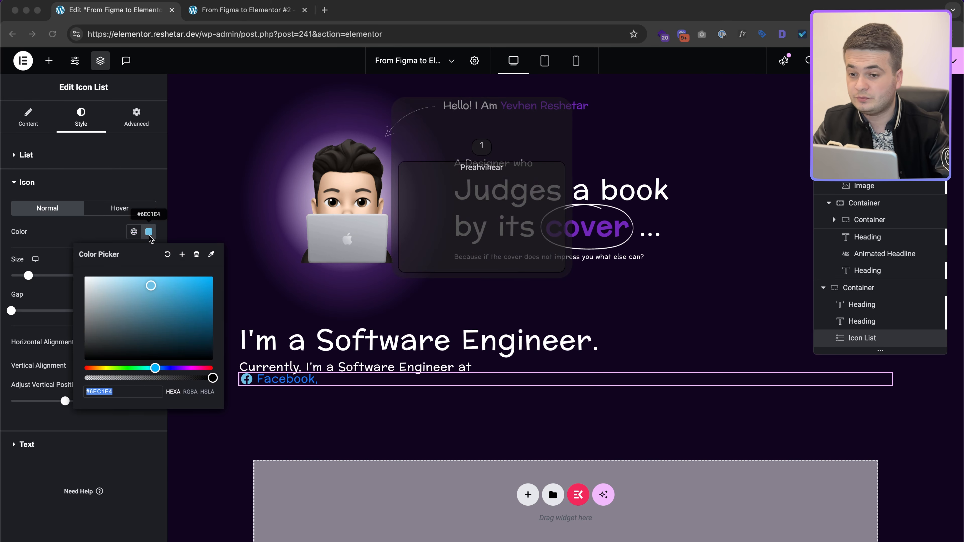
{"action": "type", "text": "1877F2"}
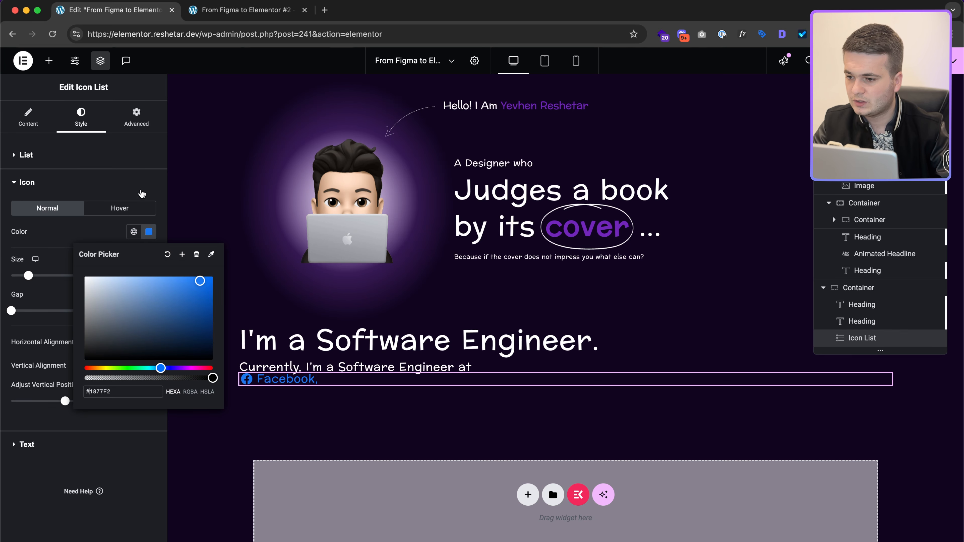
{"action": "left_click", "coordinate": [138, 121]}
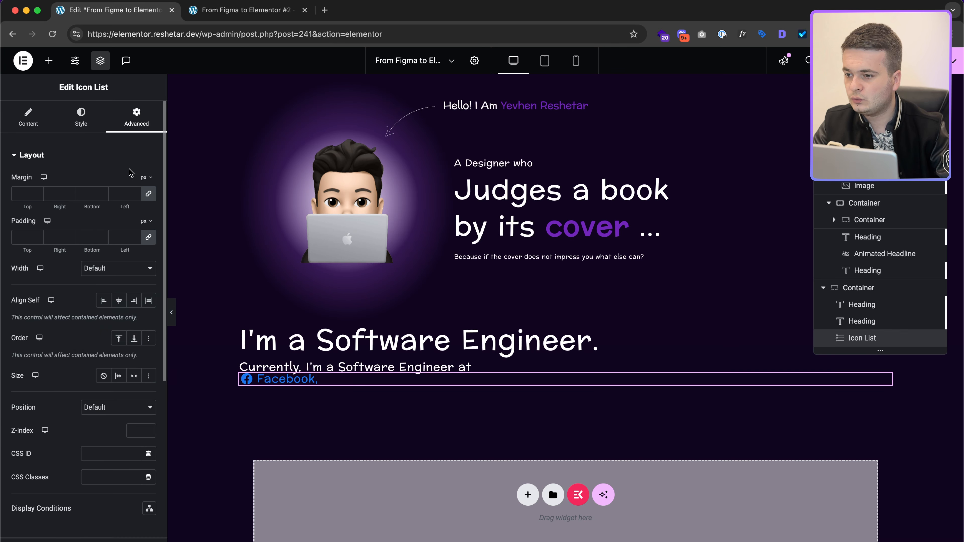
{"action": "scroll", "coordinate": [114, 338], "scroll_direction": "down", "scroll_amount": 7}
{"action": "left_click", "coordinate": [78, 478]}
Step: Write the custom CSS rule 'selector span { color: … }' to make the span text white #fff
{"action": "left_click", "coordinate": [77, 445]}
{"action": "type", "text": "se"}
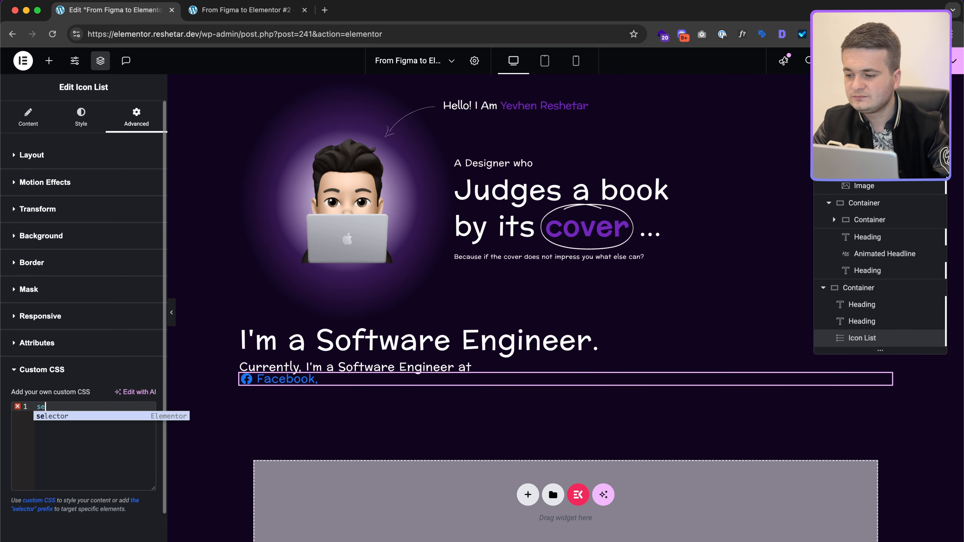
{"action": "type", "text": "lector span {"}
{"action": "key", "text": "Return"}
{"action": "type", "text": "color: #fff;"}
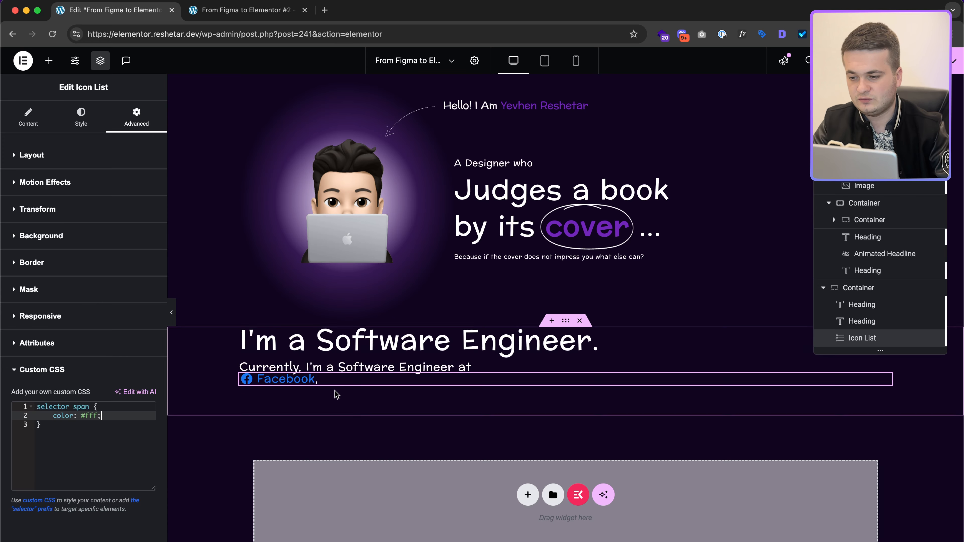
{"action": "key", "text": "ctrl+Right"}
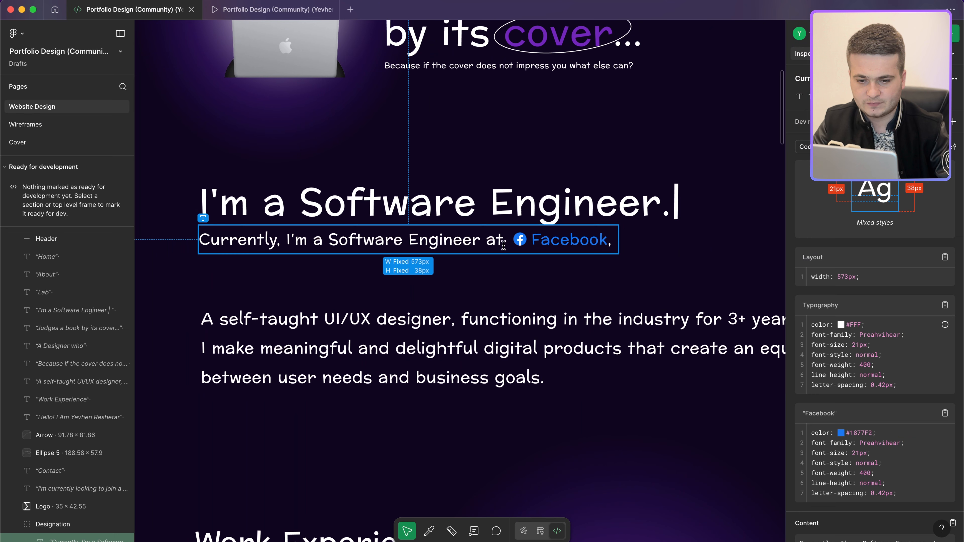
{"action": "left_click", "coordinate": [518, 239]}
{"action": "key", "text": "ctrl+Left"}
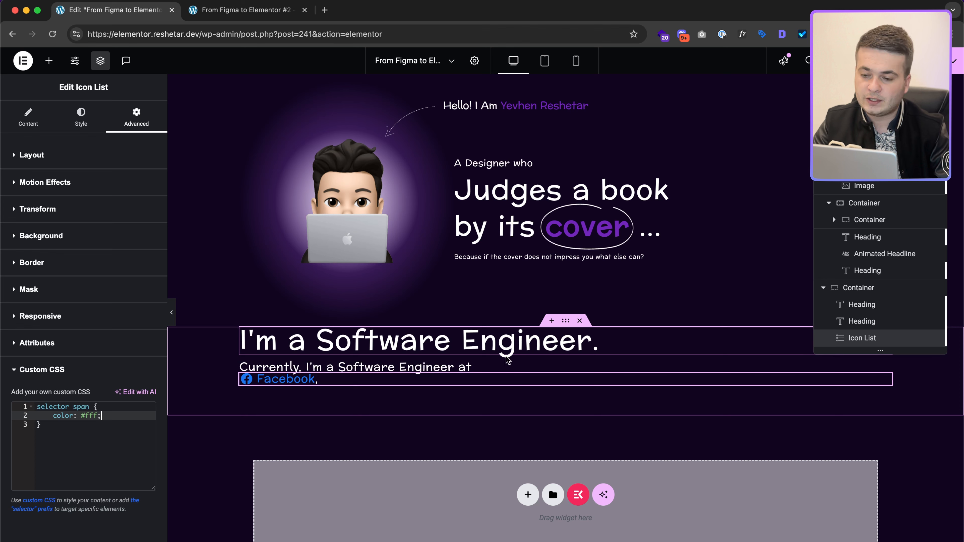
Step: Set the headings container's direction to Row with wrapping turned on
{"action": "left_click", "coordinate": [892, 288]}
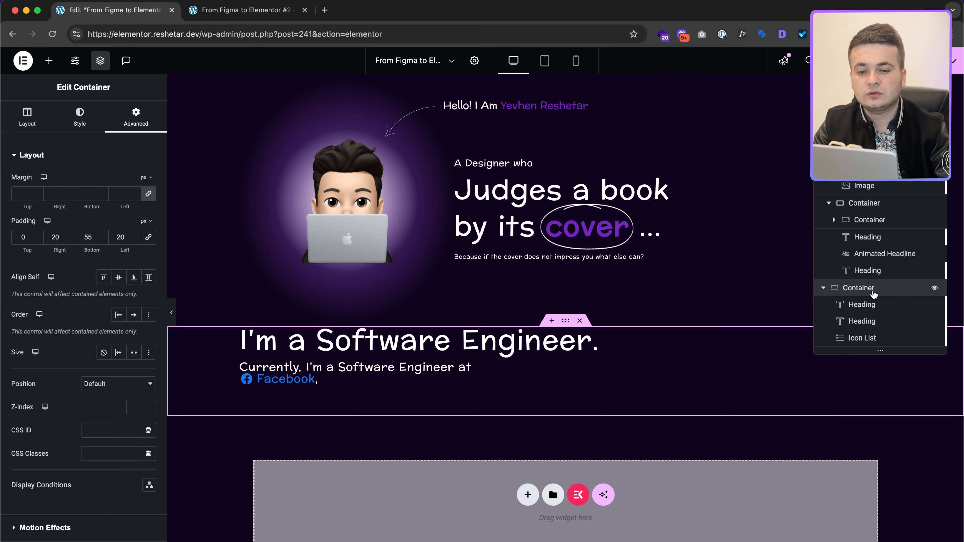
{"action": "left_click", "coordinate": [26, 118]}
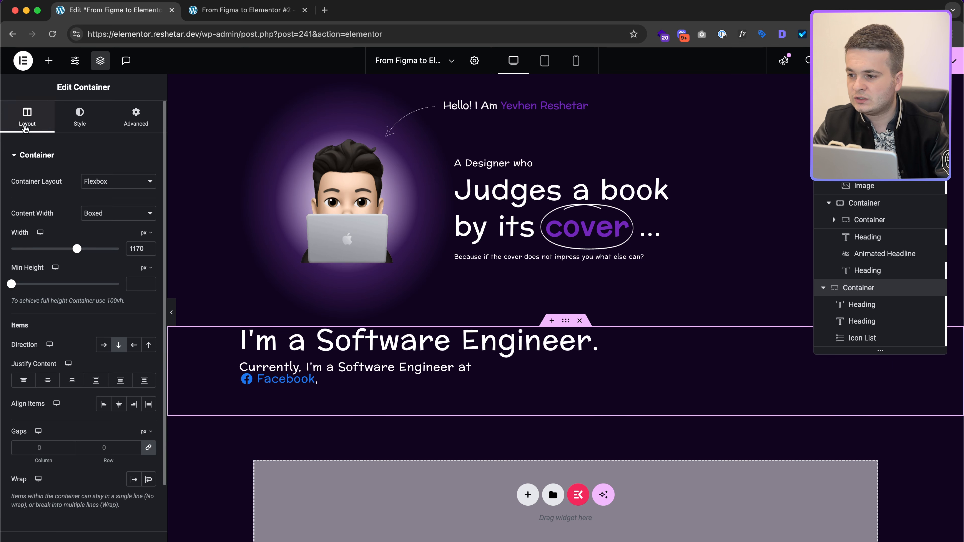
{"action": "left_click", "coordinate": [103, 345]}
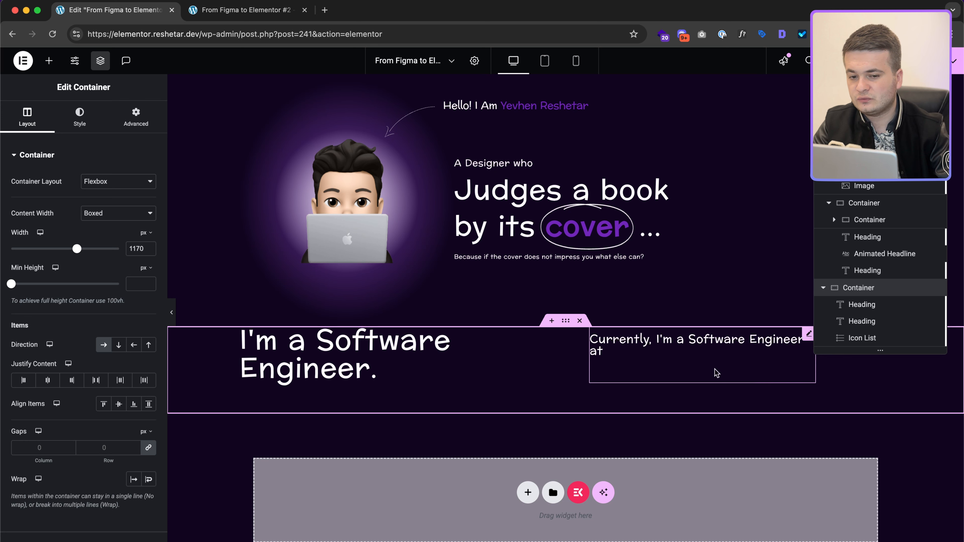
{"action": "left_click", "coordinate": [149, 480]}
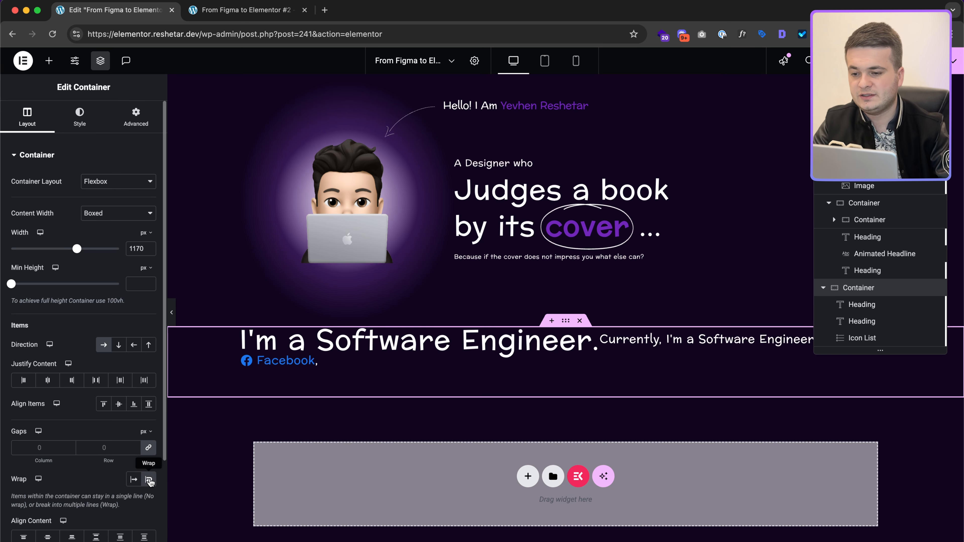
{"action": "left_click", "coordinate": [432, 349]}
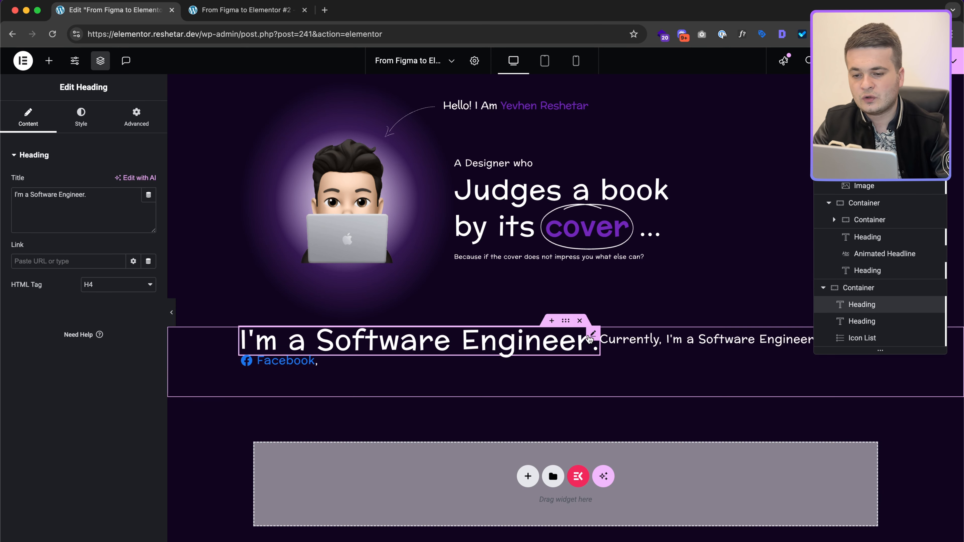
{"action": "left_click", "coordinate": [136, 117]}
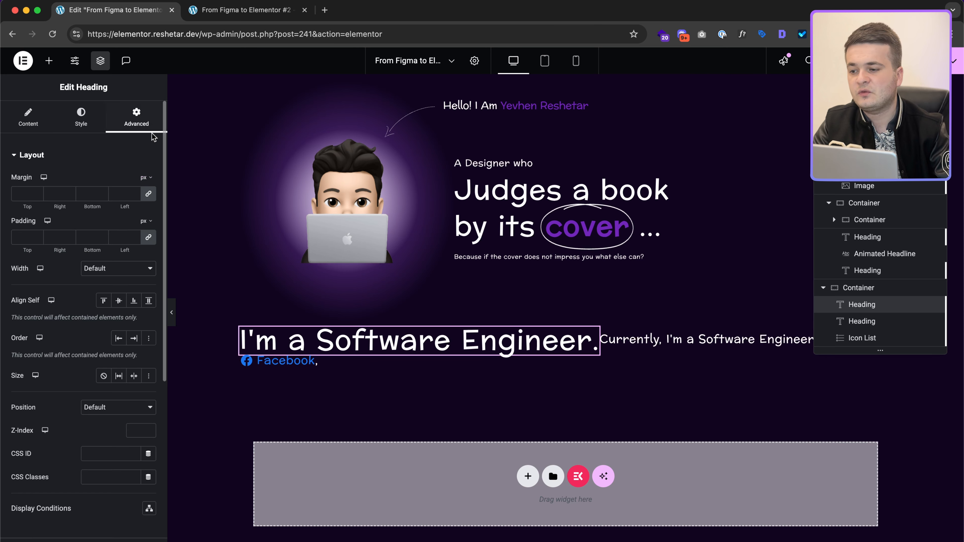
Step: Make the engineer heading full width and clear the Currently line's 12px top margin
{"action": "left_click", "coordinate": [107, 271]}
{"action": "left_click", "coordinate": [112, 280]}
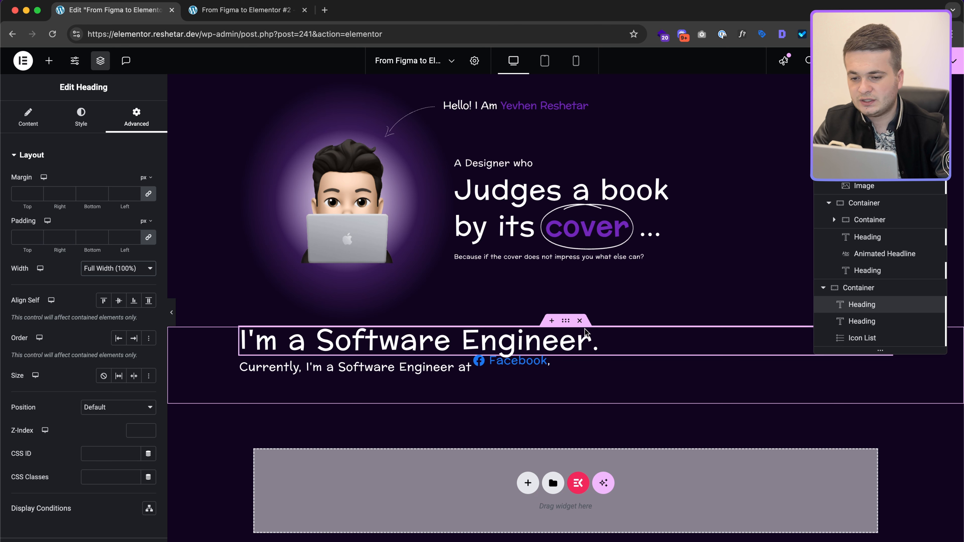
{"action": "left_click", "coordinate": [495, 369]}
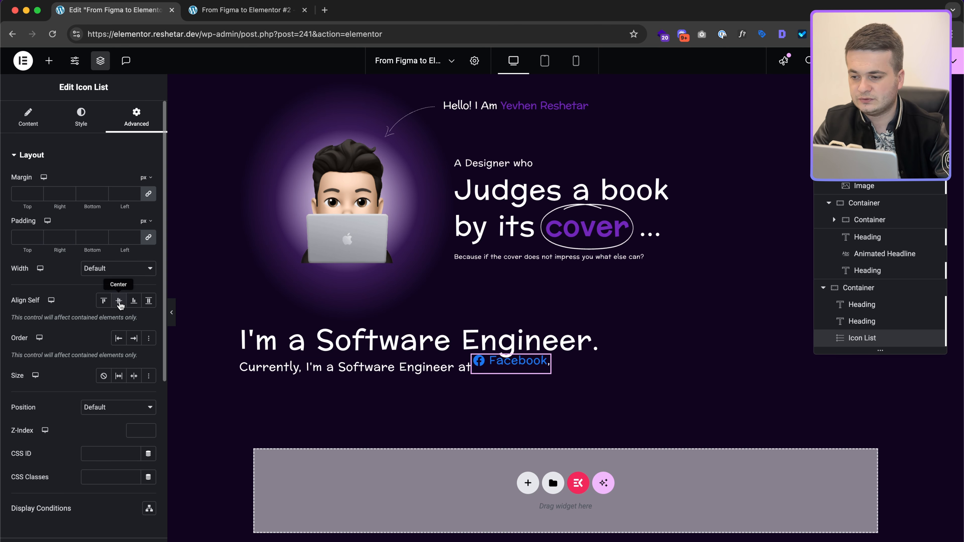
{"action": "left_click", "coordinate": [322, 367]}
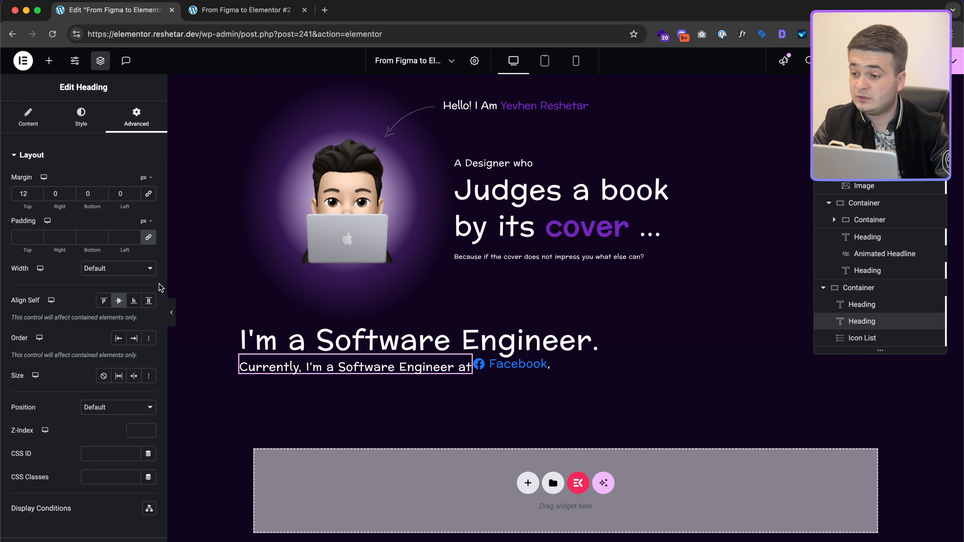
{"action": "double_click", "coordinate": [29, 193]}
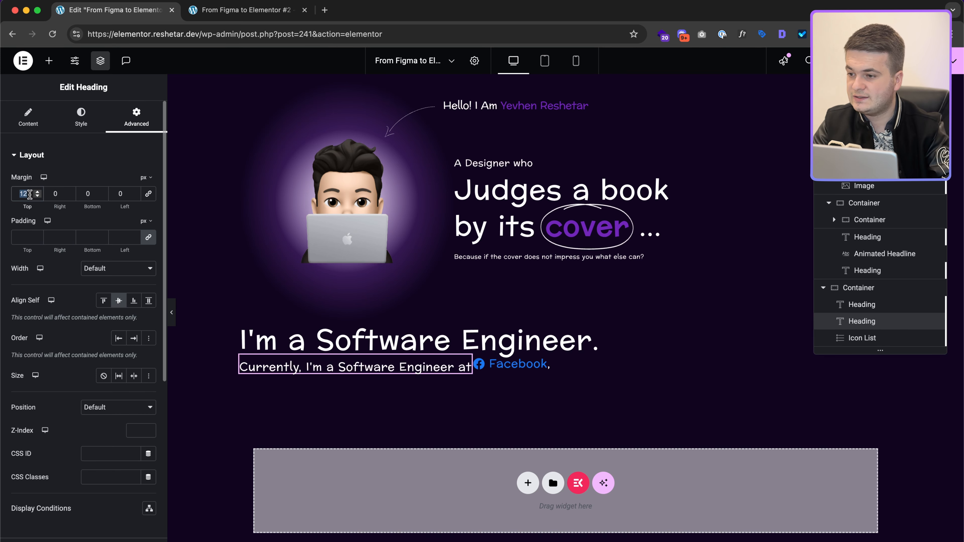
{"action": "key", "text": "BackSpace"}
Step: Reset all of the Currently line's margins to zero
{"action": "left_click", "coordinate": [598, 340]}
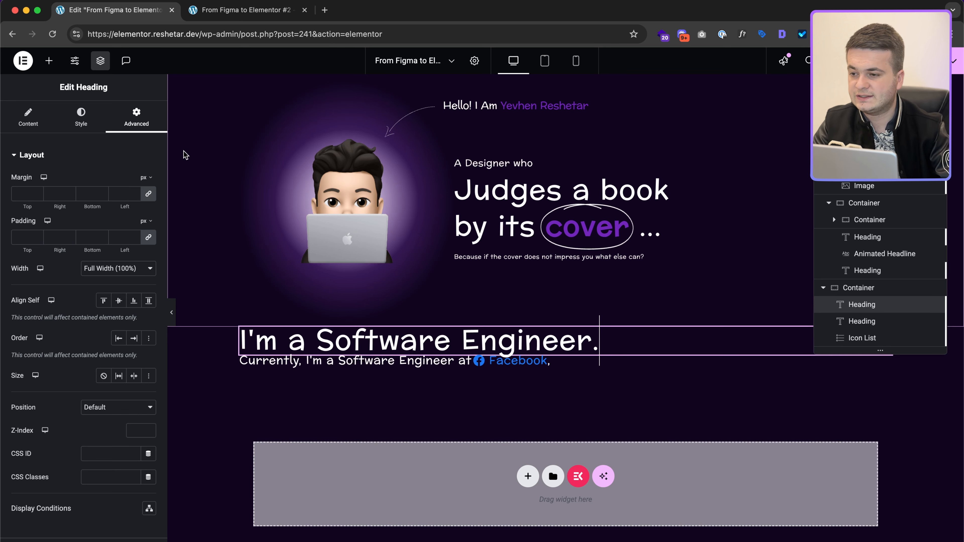
{"action": "left_click", "coordinate": [148, 193]}
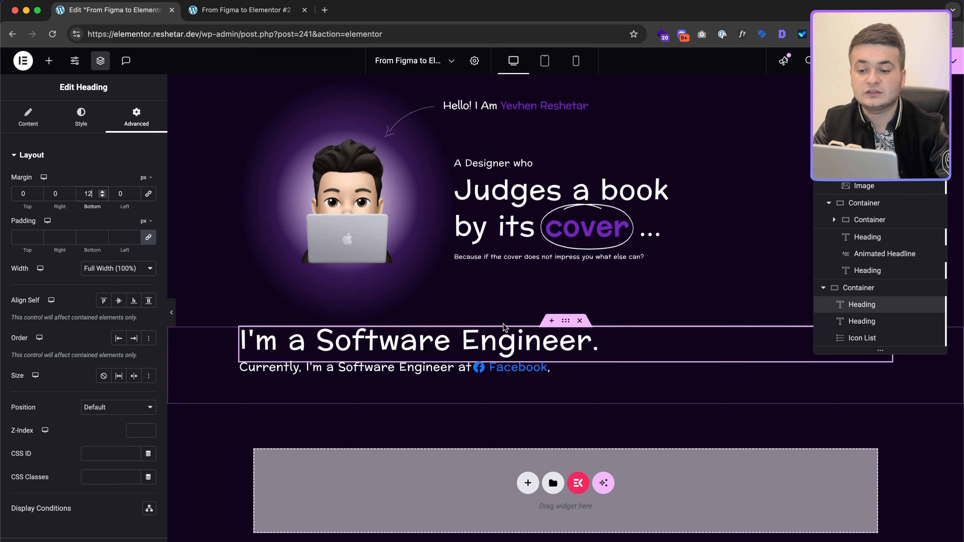
{"action": "left_click", "coordinate": [439, 368]}
{"action": "left_click", "coordinate": [146, 193]}
{"action": "left_click", "coordinate": [128, 194]}
{"action": "key", "text": "BackSpace"}
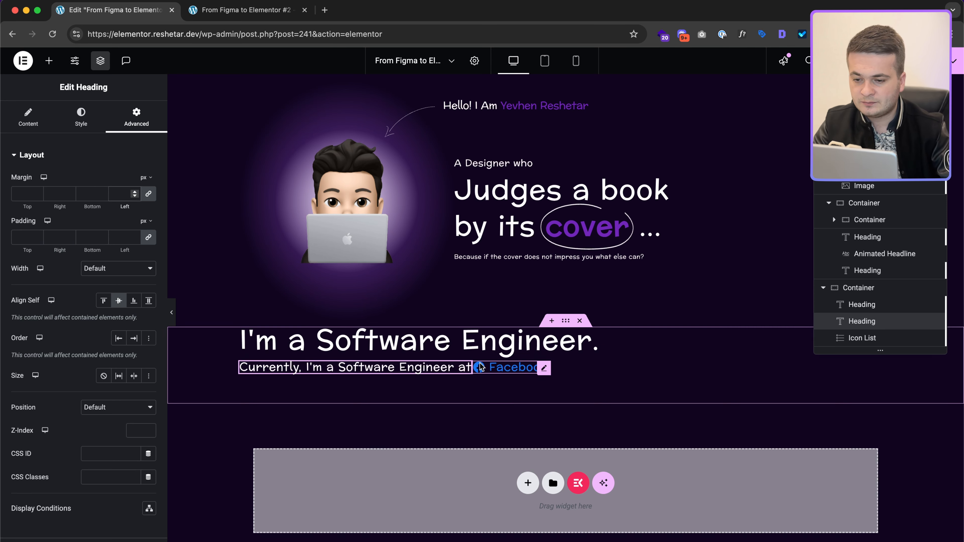
{"action": "left_click", "coordinate": [465, 368]}
Step: Give the Currently line a 10px right margin before the Facebook link
{"action": "left_click", "coordinate": [148, 194]}
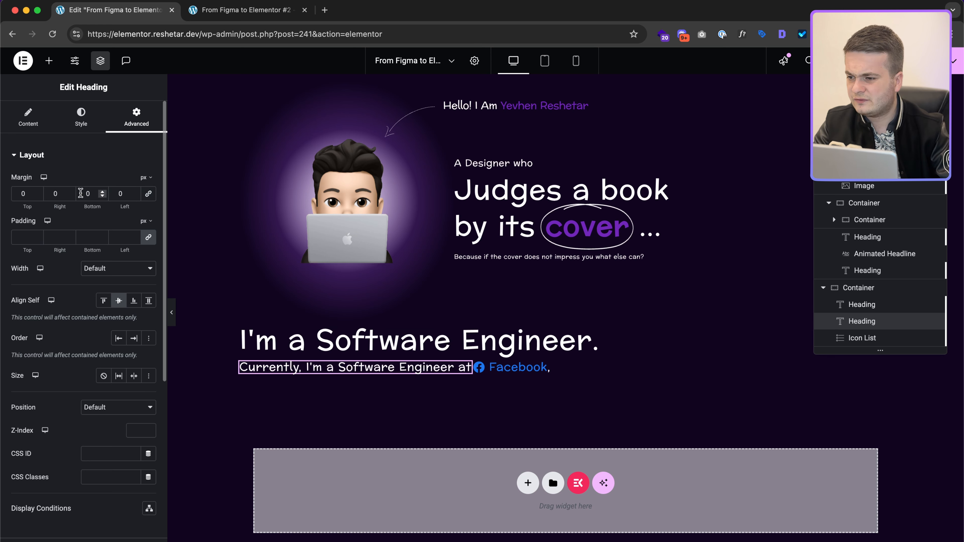
{"action": "double_click", "coordinate": [57, 194]}
{"action": "type", "text": "5"}
{"action": "type", "text": "10"}
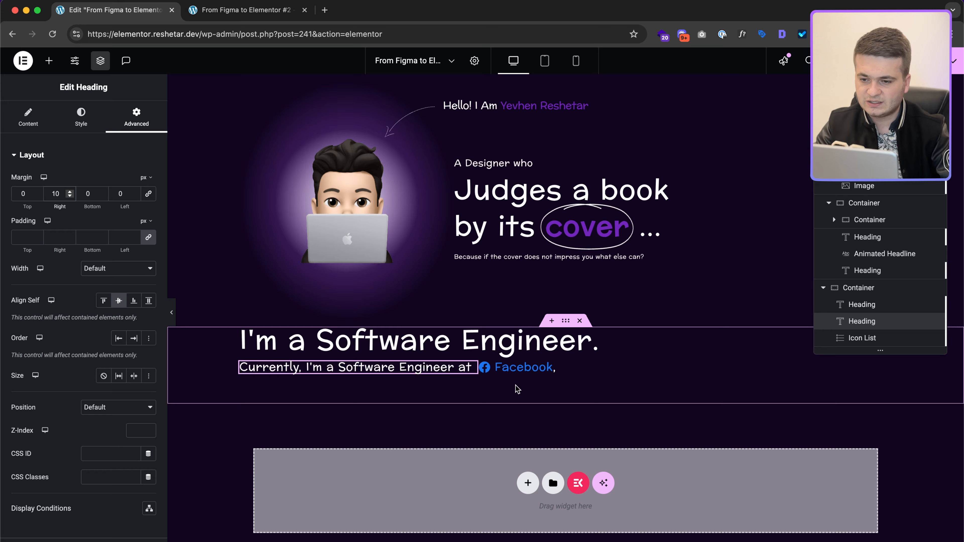
{"action": "key", "text": "ctrl+Right"}
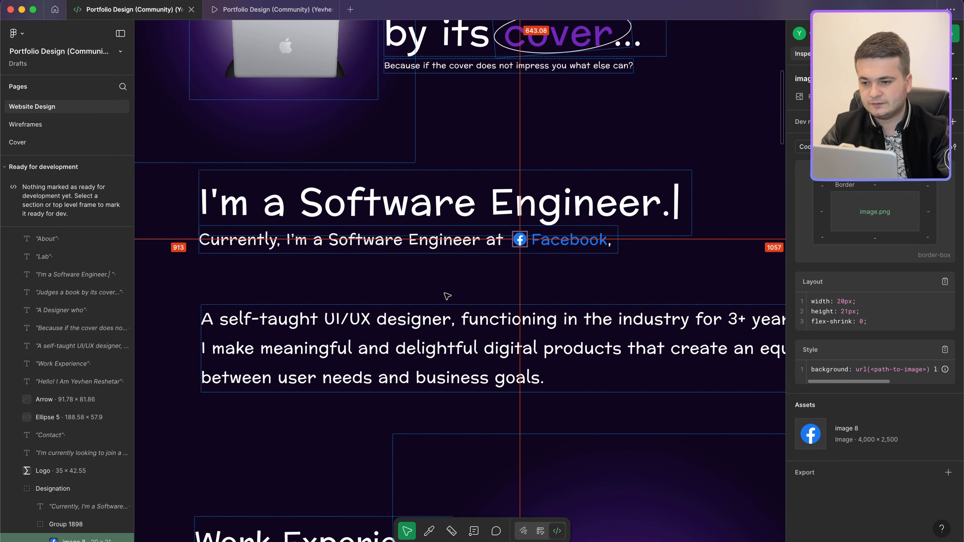
{"action": "scroll", "coordinate": [447, 296], "scroll_direction": "down", "scroll_amount": 5}
{"action": "left_click", "coordinate": [435, 312]}
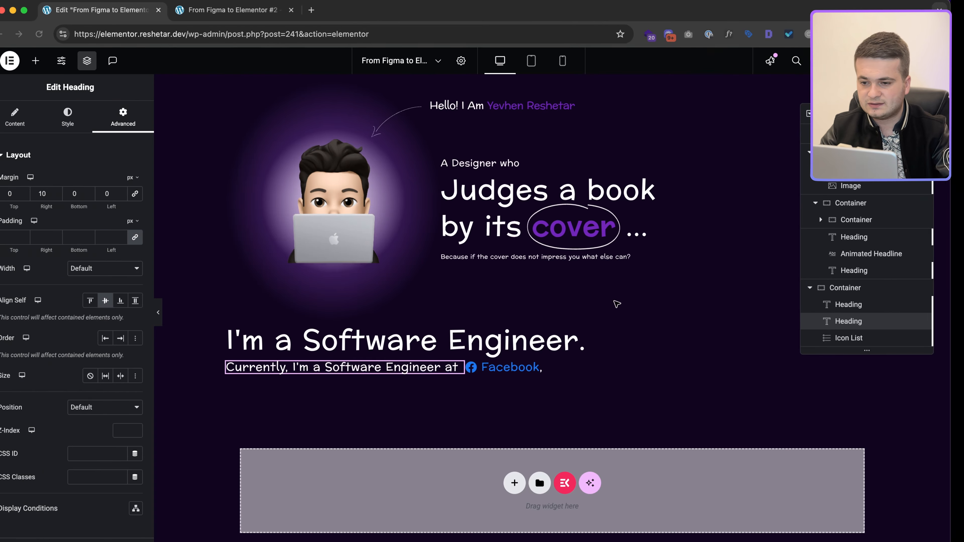
{"action": "right_click", "coordinate": [421, 369]}
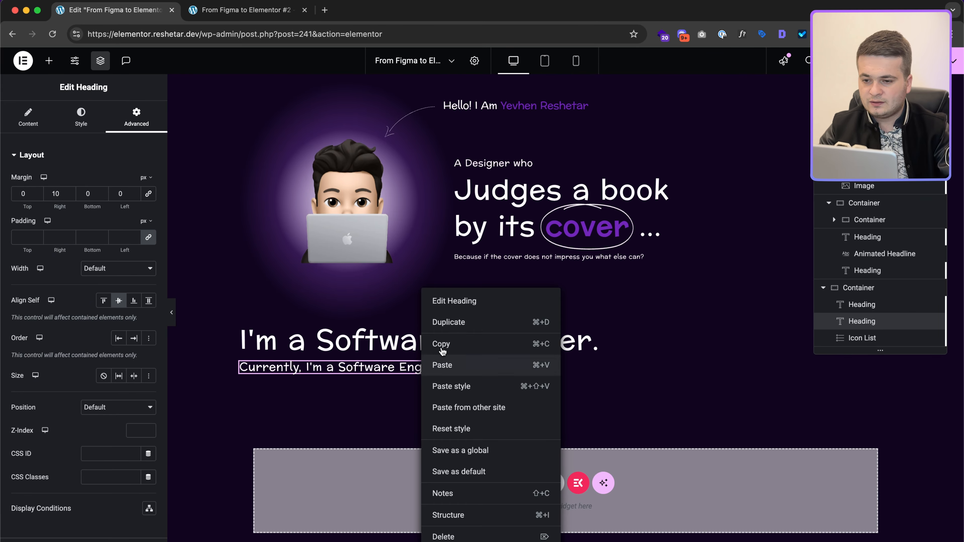
Step: Duplicate the Currently subheading, keep Facebook after the original, and make the copy full width
{"action": "left_click", "coordinate": [439, 323]}
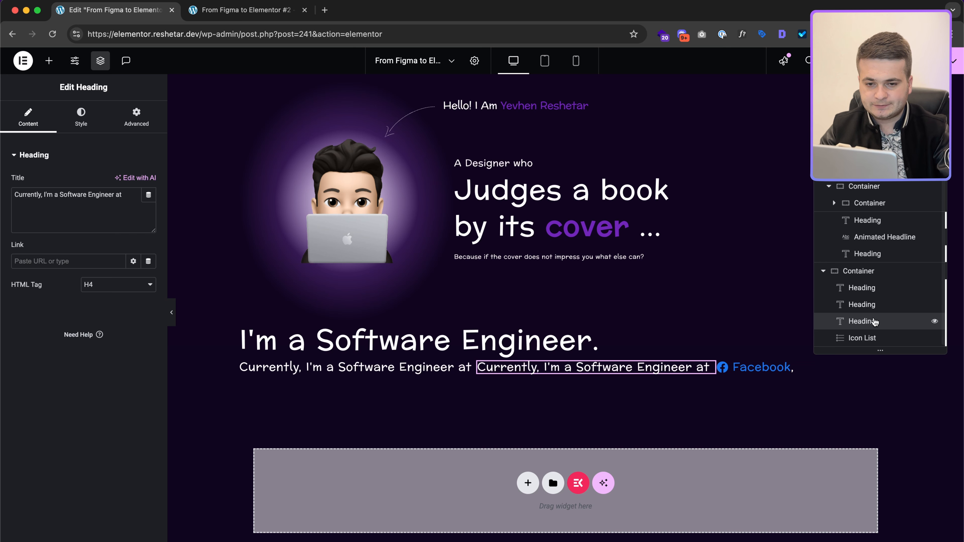
{"action": "scroll", "coordinate": [872, 324], "scroll_direction": "up", "scroll_amount": 1}
{"action": "scroll", "coordinate": [873, 328], "scroll_direction": "down", "scroll_amount": 1}
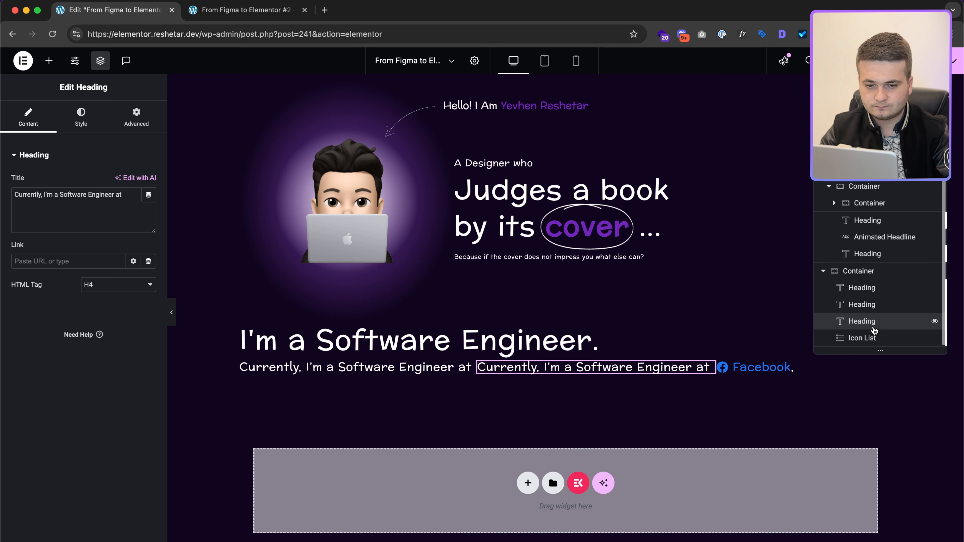
{"action": "left_click_drag", "start_coordinate": [875, 337], "coordinate": [881, 322]}
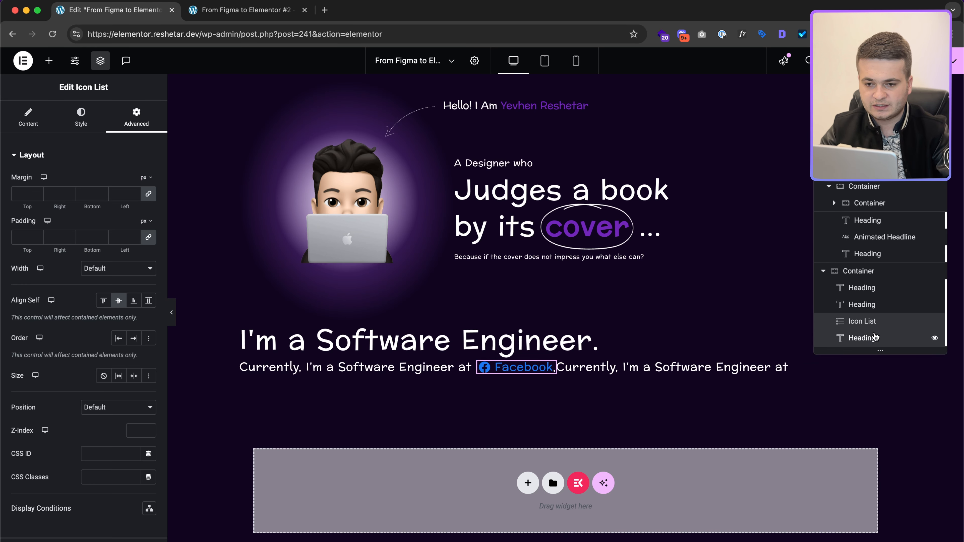
{"action": "left_click", "coordinate": [861, 338]}
{"action": "left_click", "coordinate": [118, 111]}
{"action": "left_click", "coordinate": [114, 268]}
{"action": "left_click", "coordinate": [111, 275]}
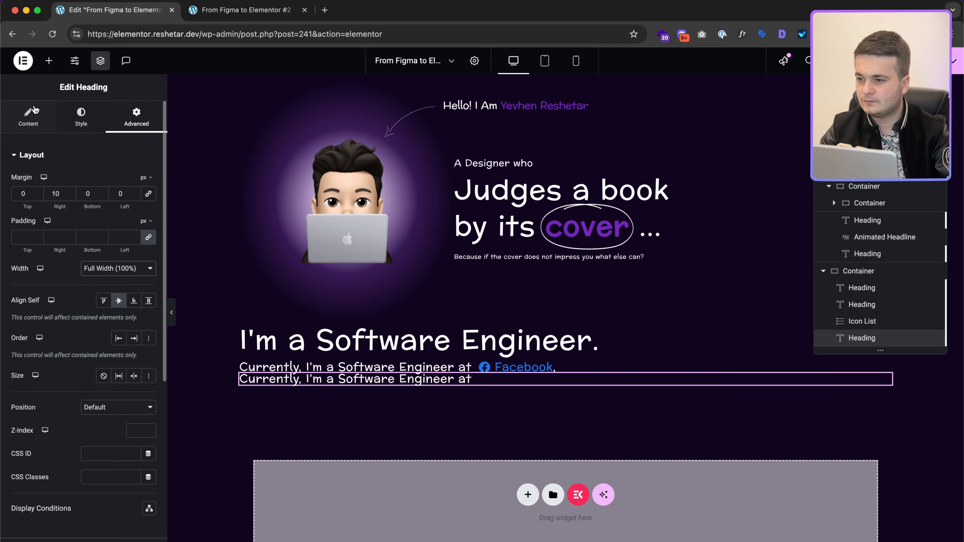
Step: Replace the duplicate's text with the self-taught UI/UX designer paragraph from Figma
{"action": "left_click", "coordinate": [34, 115]}
{"action": "triple_click", "coordinate": [71, 193]}
{"action": "key", "text": "ctrl+Right"}
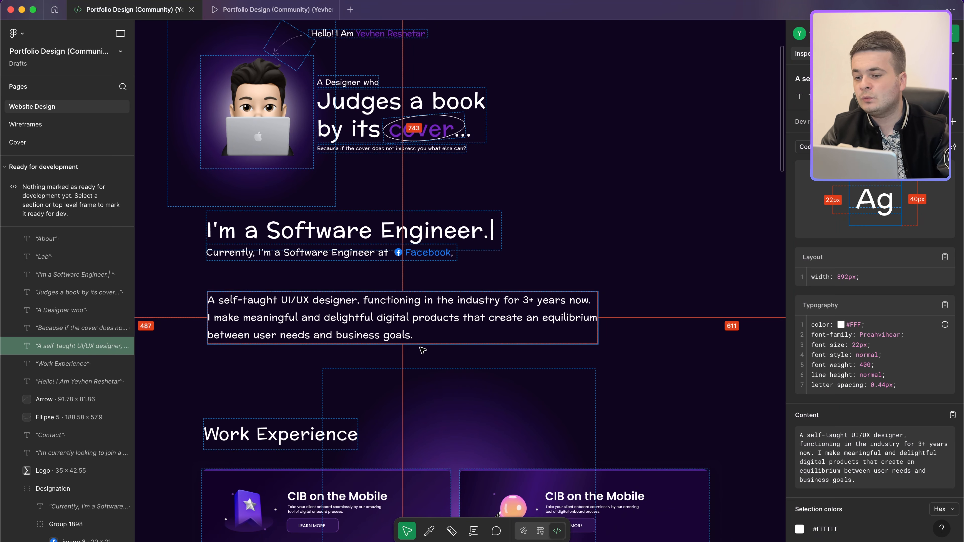
{"action": "key", "text": "ctrl+Left"}
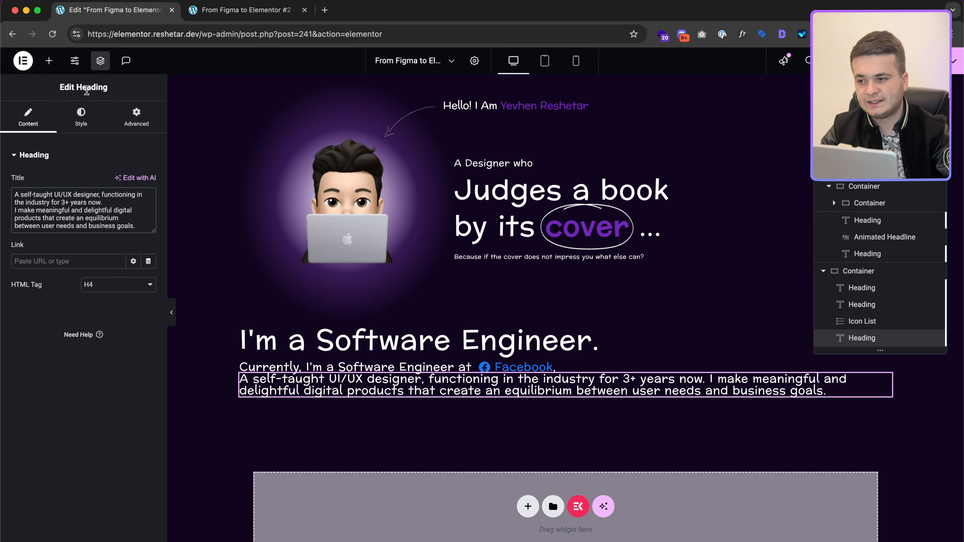
{"action": "left_click", "coordinate": [48, 60]}
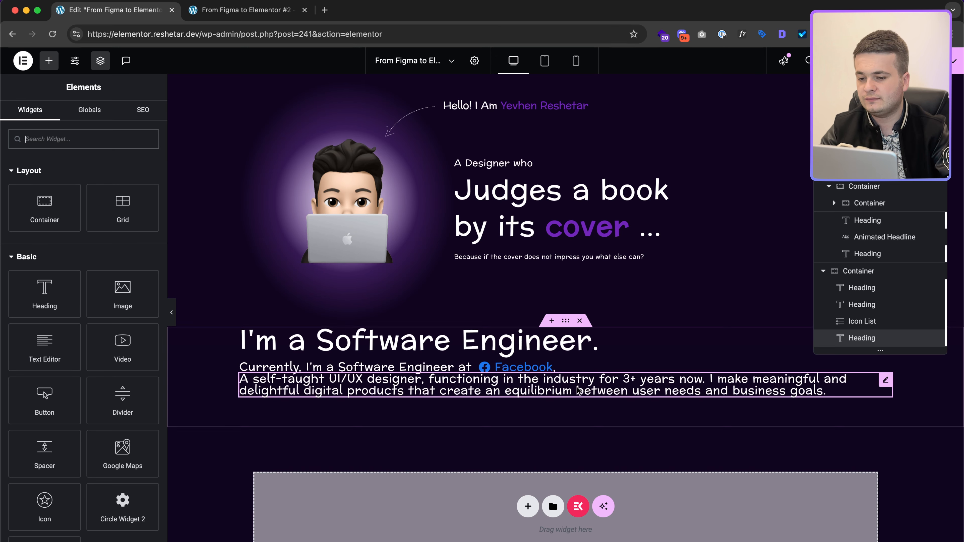
Step: Switch the paragraph's width to Custom, checking its spacing against Figma
{"action": "left_click", "coordinate": [557, 380]}
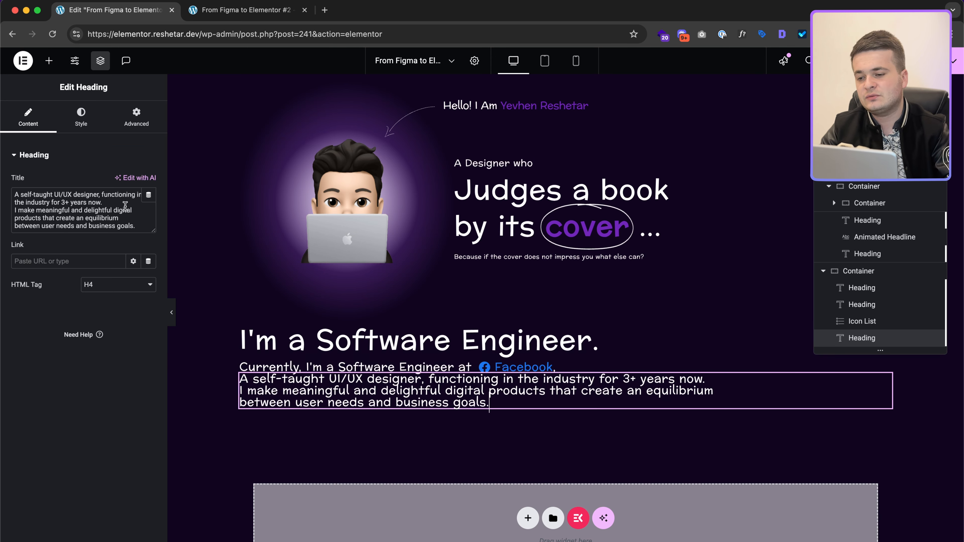
{"action": "left_click", "coordinate": [142, 129]}
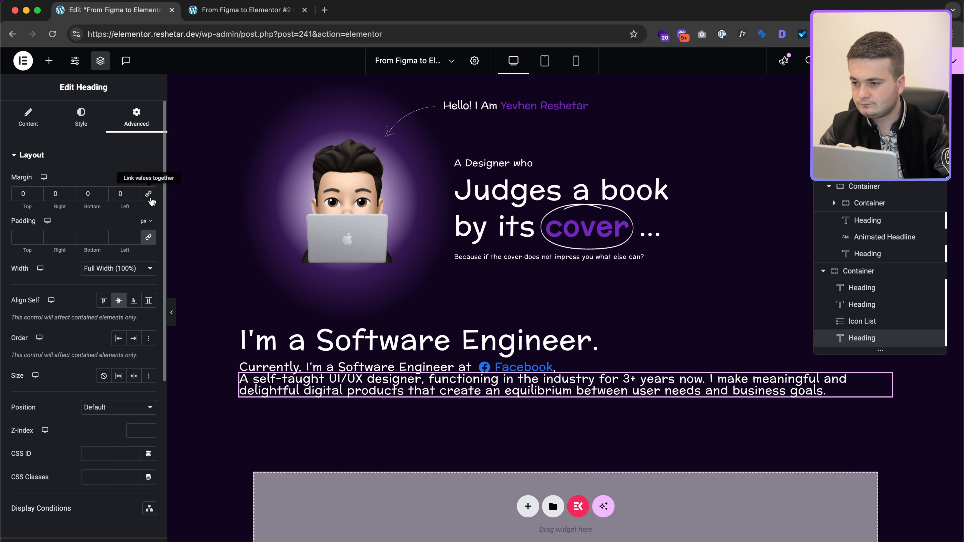
{"action": "key", "text": "ctrl+Right"}
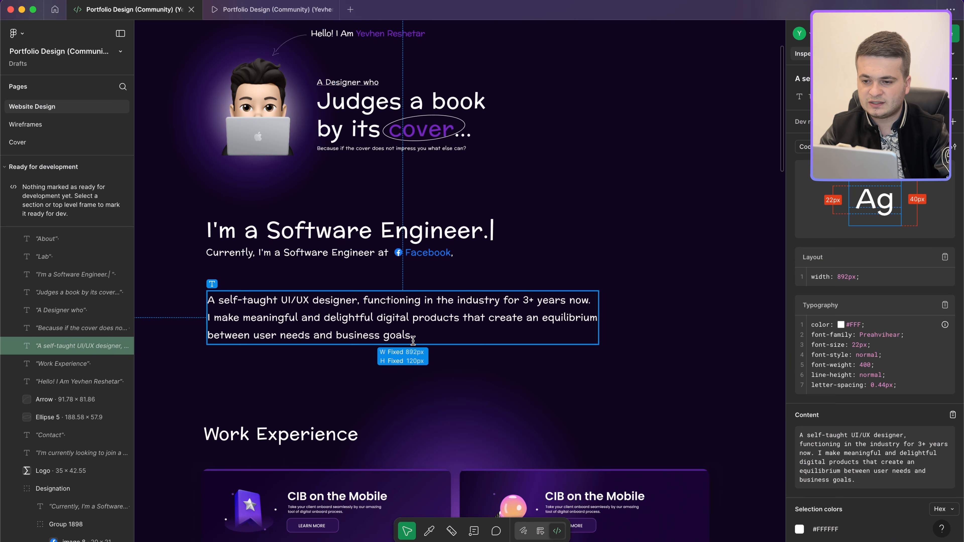
{"action": "key", "text": "ctrl+Left"}
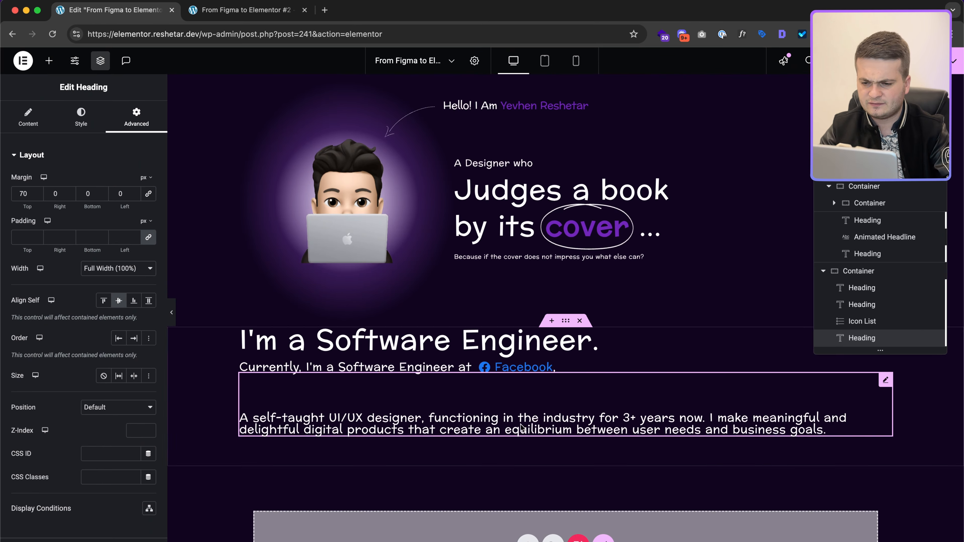
{"action": "left_click", "coordinate": [127, 270]}
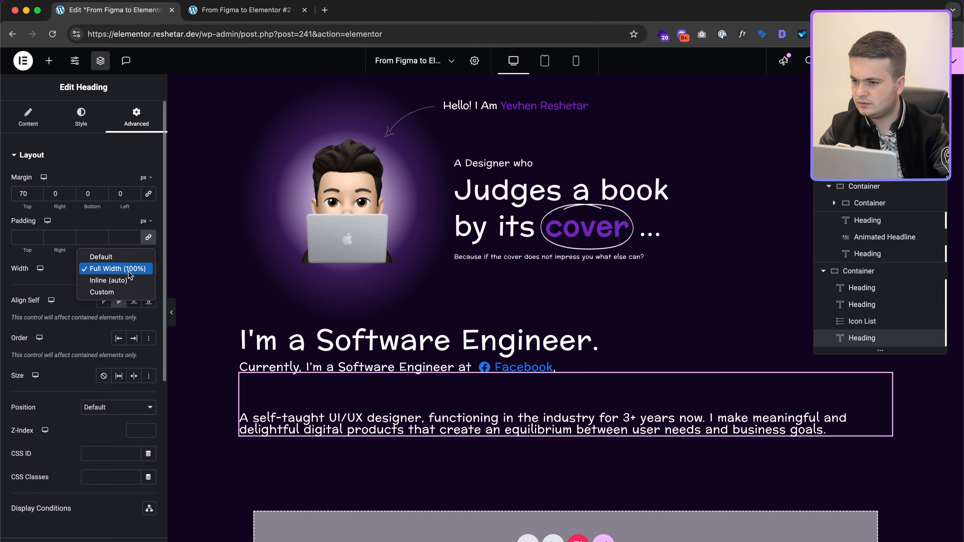
{"action": "left_click", "coordinate": [125, 292]}
Step: Set the paragraph's custom width to 892 px and compare it with Figma
{"action": "left_click", "coordinate": [144, 292]}
{"action": "left_click", "coordinate": [133, 304]}
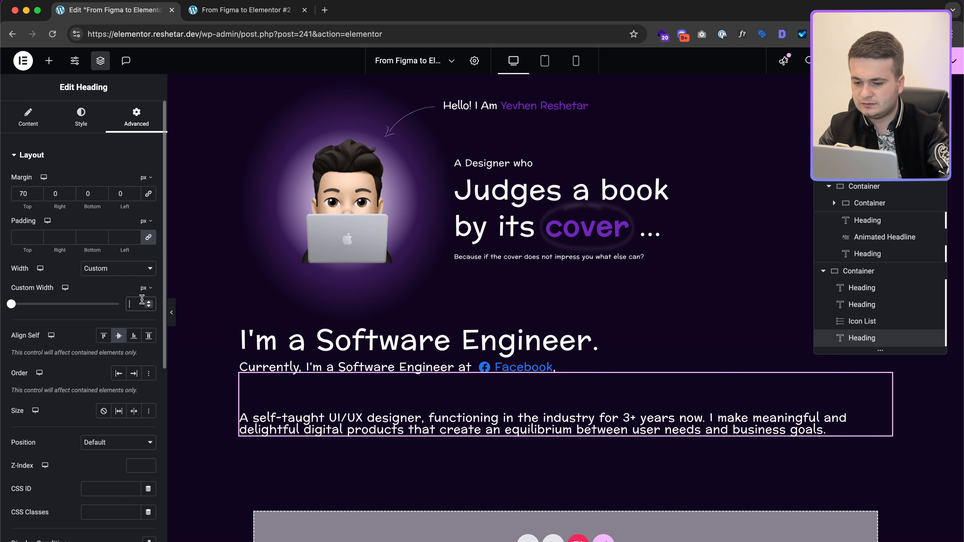
{"action": "type", "text": "892"}
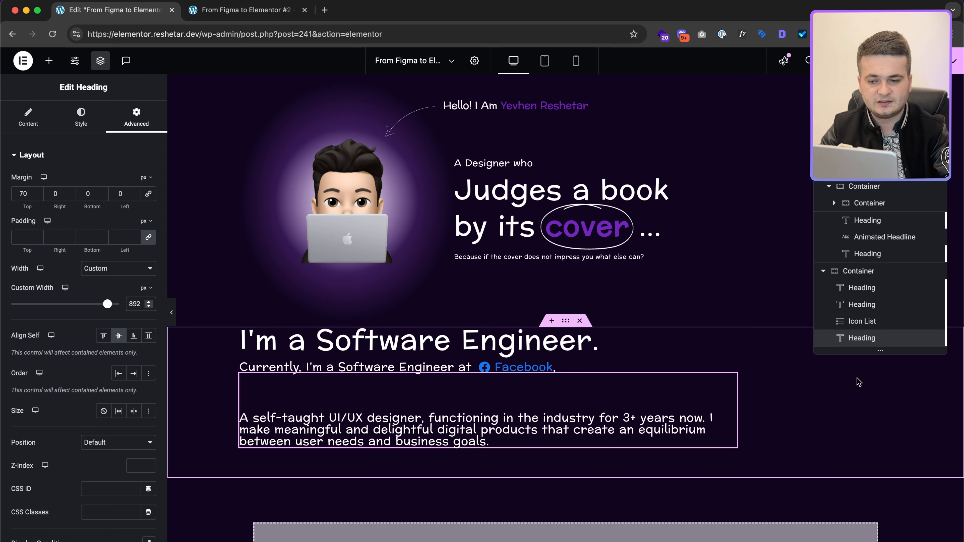
{"action": "key", "text": "ctrl+Right"}
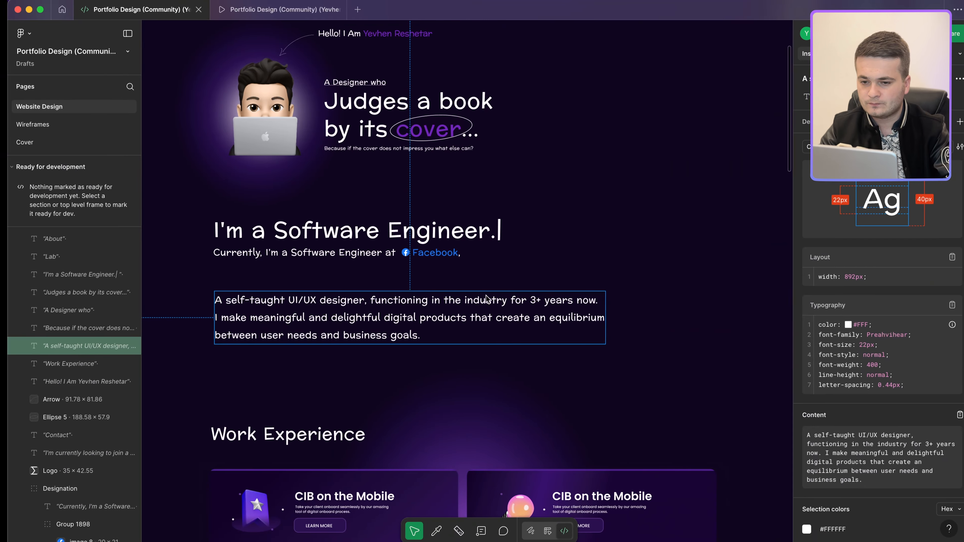
{"action": "key", "text": "ctrl+Left"}
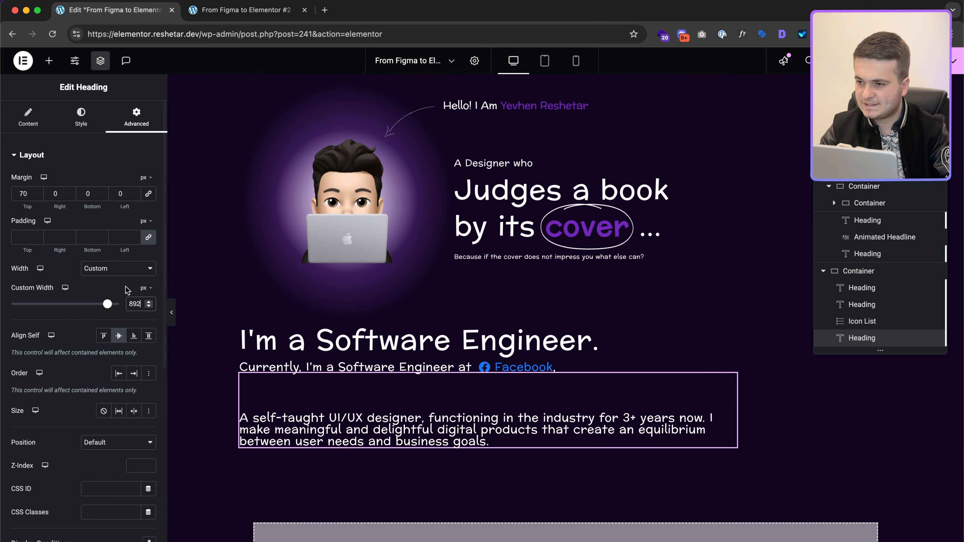
{"action": "key", "text": "ctrl+Right"}
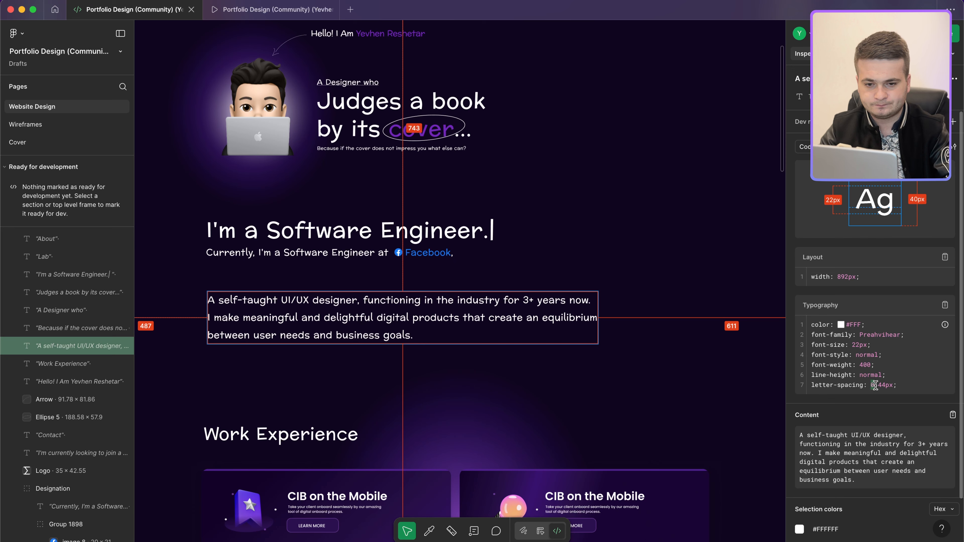
{"action": "key", "text": "ctrl+Left"}
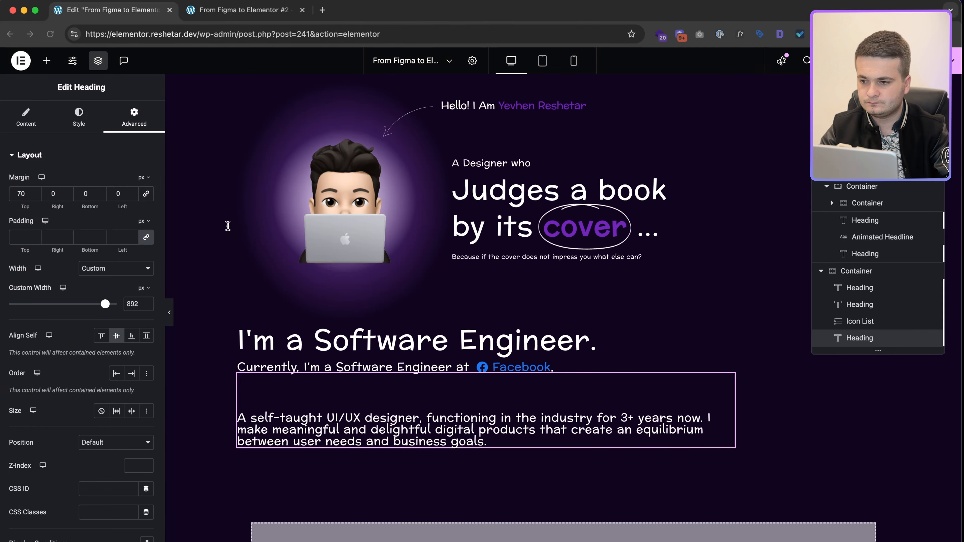
Step: Raise the paragraph's font size to 22 and letter spacing to 0.44
{"action": "left_click", "coordinate": [81, 117]}
{"action": "left_click", "coordinate": [134, 298]}
{"action": "key", "text": "Up"}
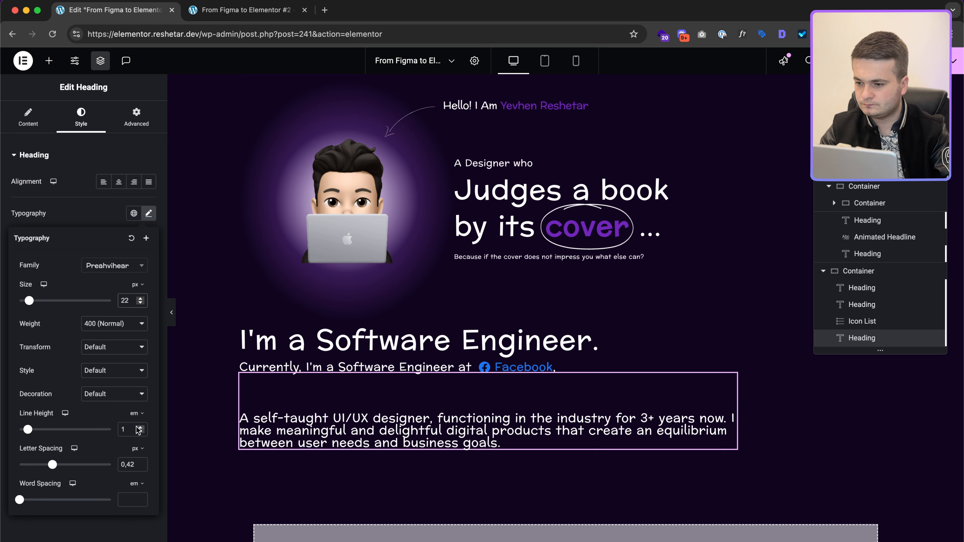
{"action": "left_click", "coordinate": [134, 464]}
{"action": "key", "text": "Up"}
{"action": "key", "text": "Up"}
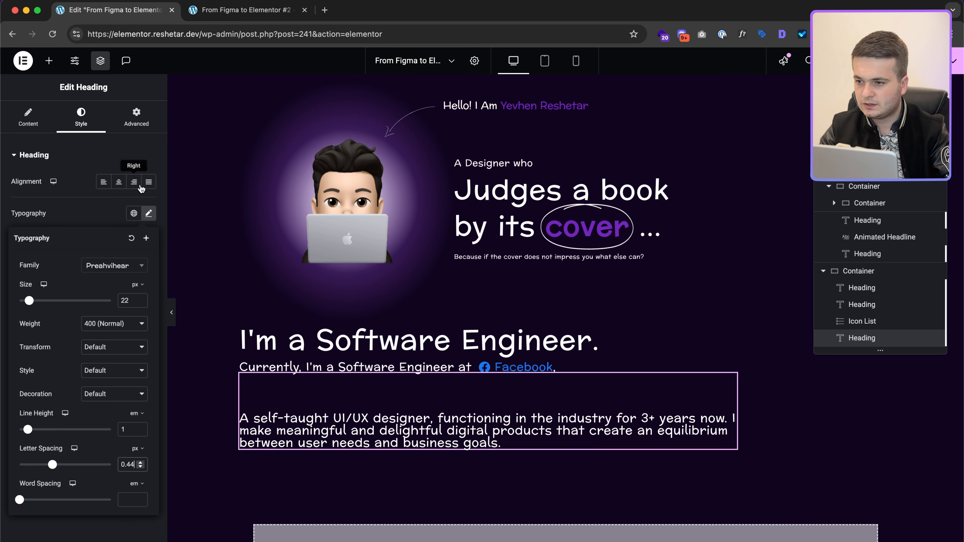
Step: Reduce the paragraph's custom width to 888 px
{"action": "left_click", "coordinate": [137, 115]}
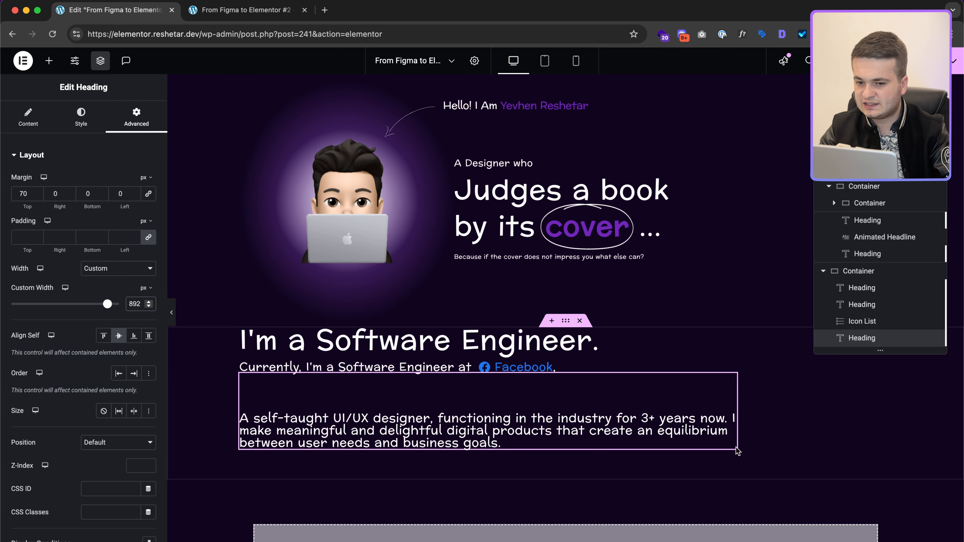
{"action": "key", "text": "Down"}
{"action": "key", "text": "Down"}
{"action": "key", "text": "Down"}
{"action": "key", "text": "Down"}
{"action": "key", "text": "Down"}
{"action": "key", "text": "Down"}
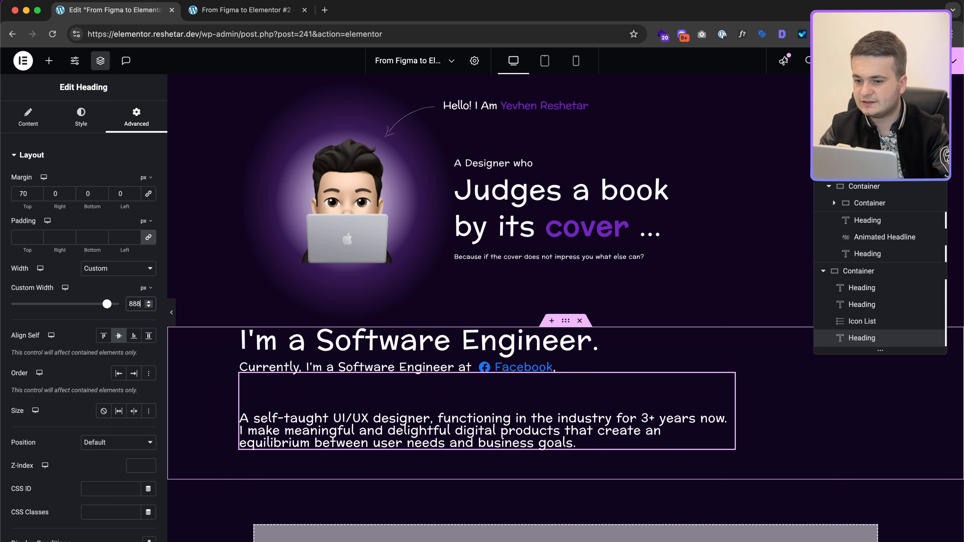
{"action": "key", "text": "ctrl+Right"}
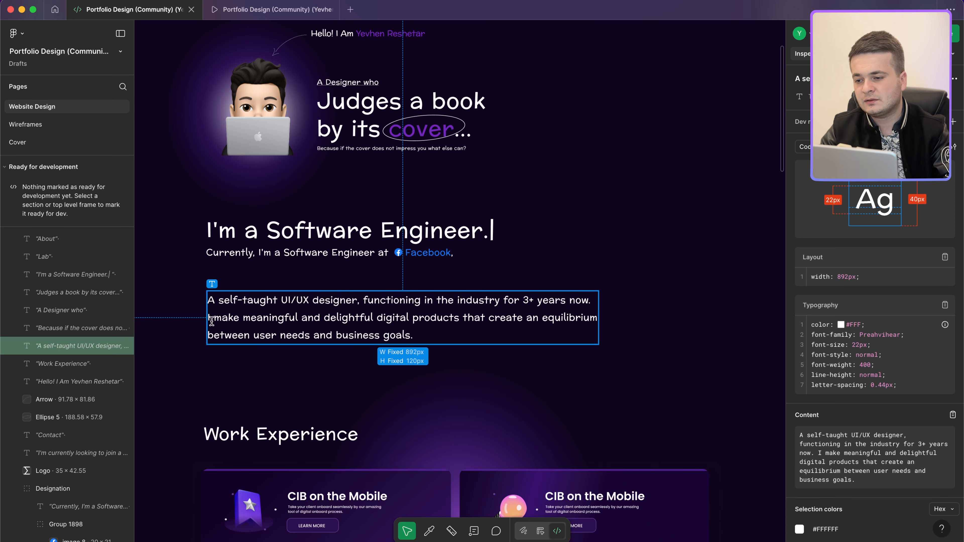
{"action": "key", "text": "ctrl+Left"}
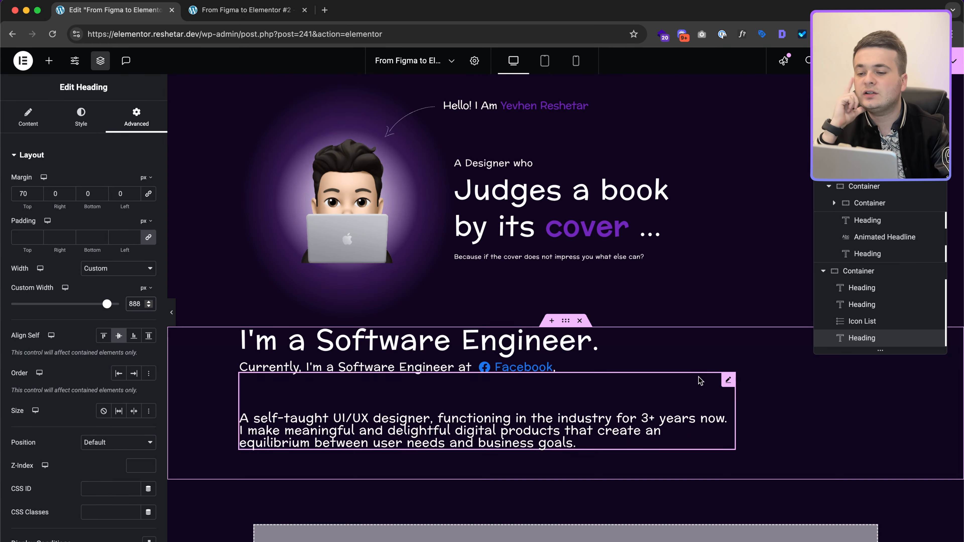
{"action": "scroll", "coordinate": [618, 401], "scroll_direction": "down", "scroll_amount": 3}
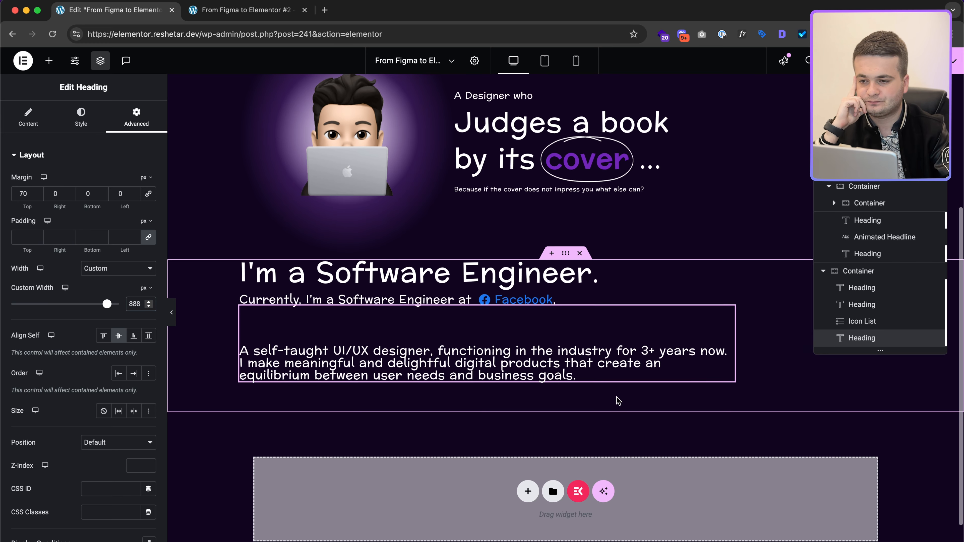
{"action": "scroll", "coordinate": [486, 342], "scroll_direction": "down", "scroll_amount": 2}
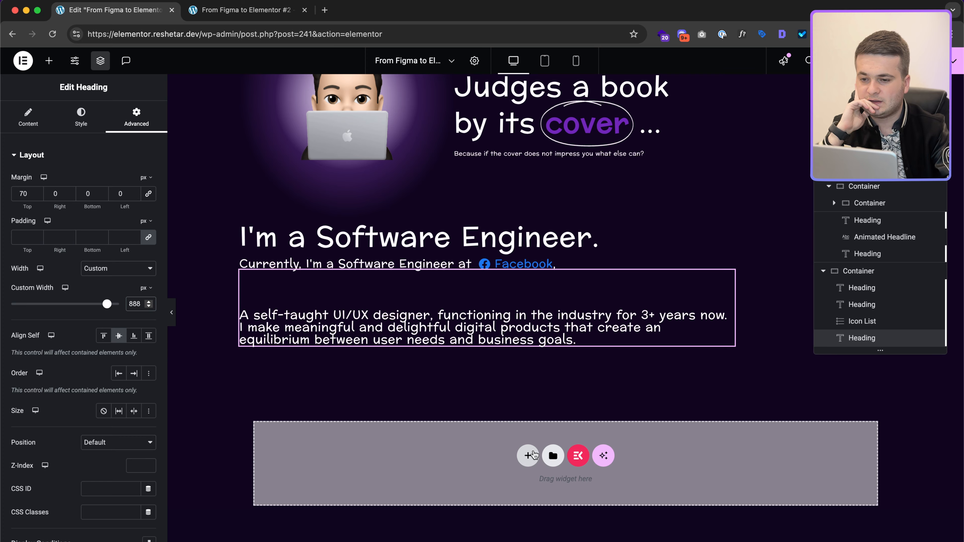
{"action": "left_click", "coordinate": [568, 222]}
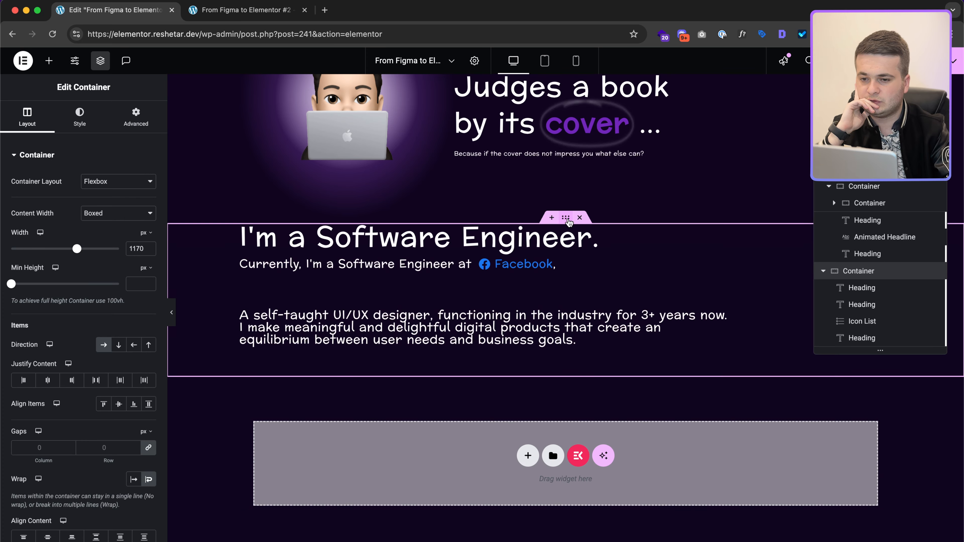
Step: Duplicate the about-me container and inspect the purple glow ellipse in Figma
{"action": "right_click", "coordinate": [568, 222]}
{"action": "left_click", "coordinate": [590, 251]}
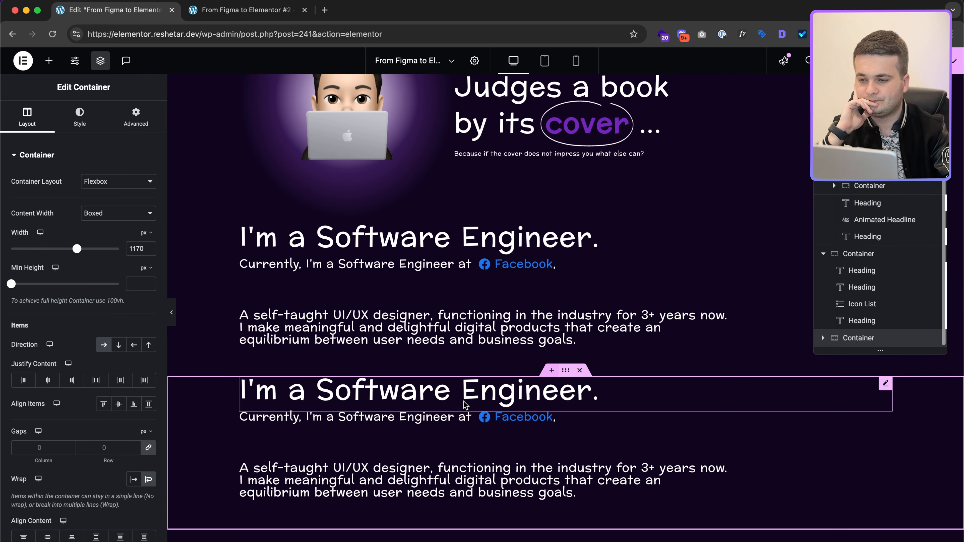
{"action": "key", "text": "super+Tab"}
{"action": "left_click", "coordinate": [475, 325]}
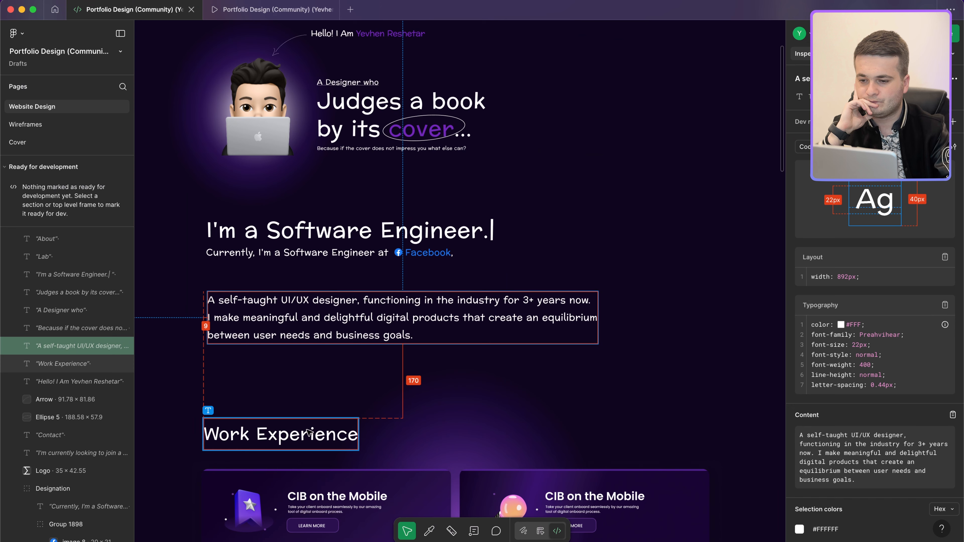
{"action": "left_click", "coordinate": [441, 379]}
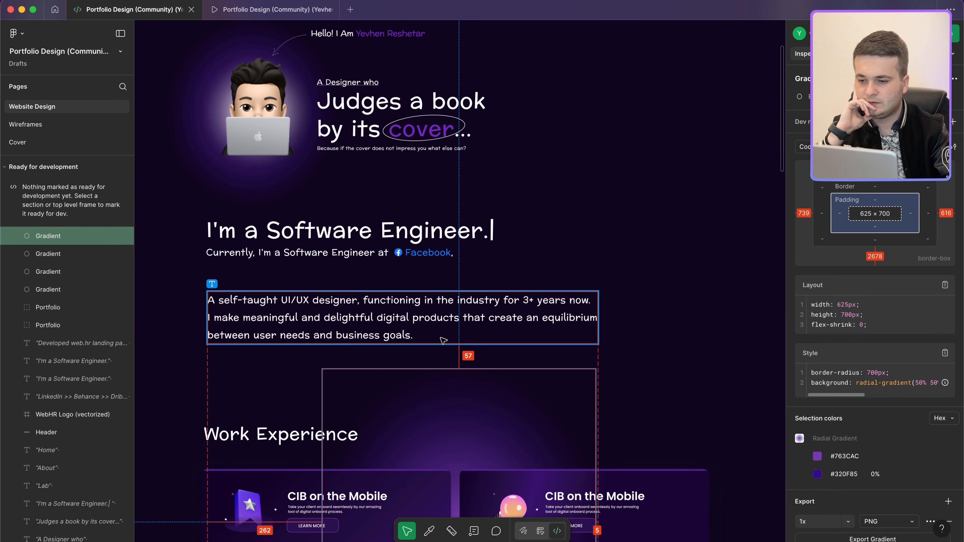
{"action": "scroll", "coordinate": [344, 453], "scroll_direction": "down", "scroll_amount": 10}
{"action": "left_click_drag", "start_coordinate": [345, 453], "coordinate": [341, 460]}
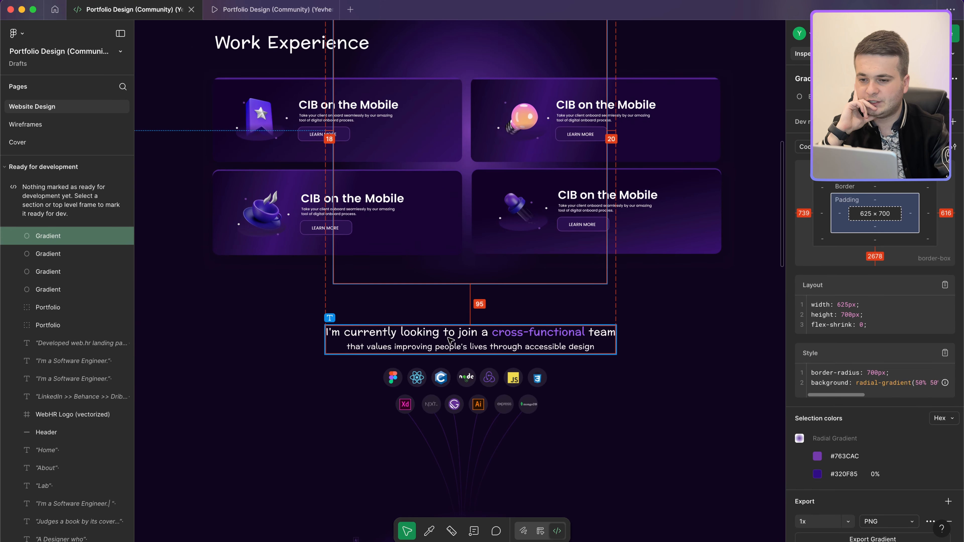
Step: Give the copied container 95 px bottom padding and find the glow's gradient CSS in Figma
{"action": "key", "text": "ctrl+Left"}
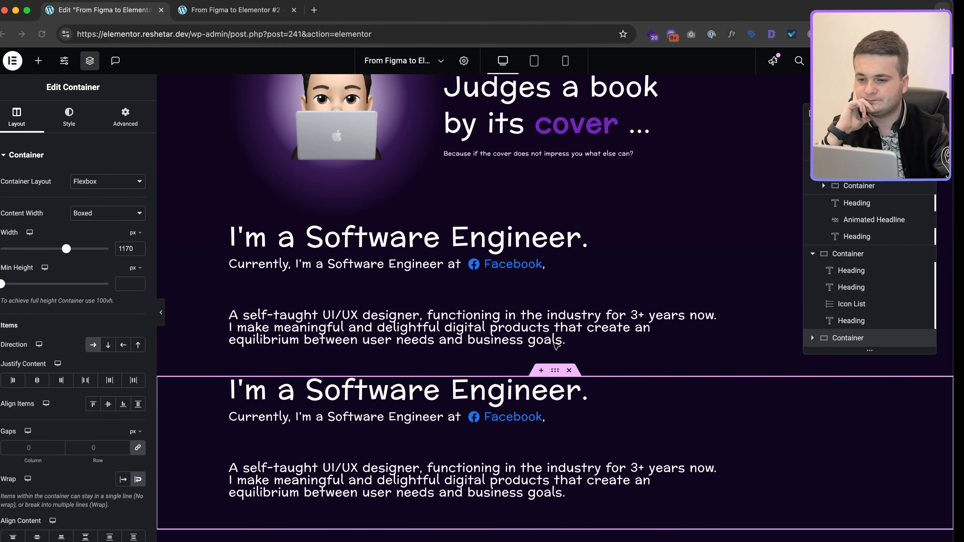
{"action": "left_click", "coordinate": [135, 116]}
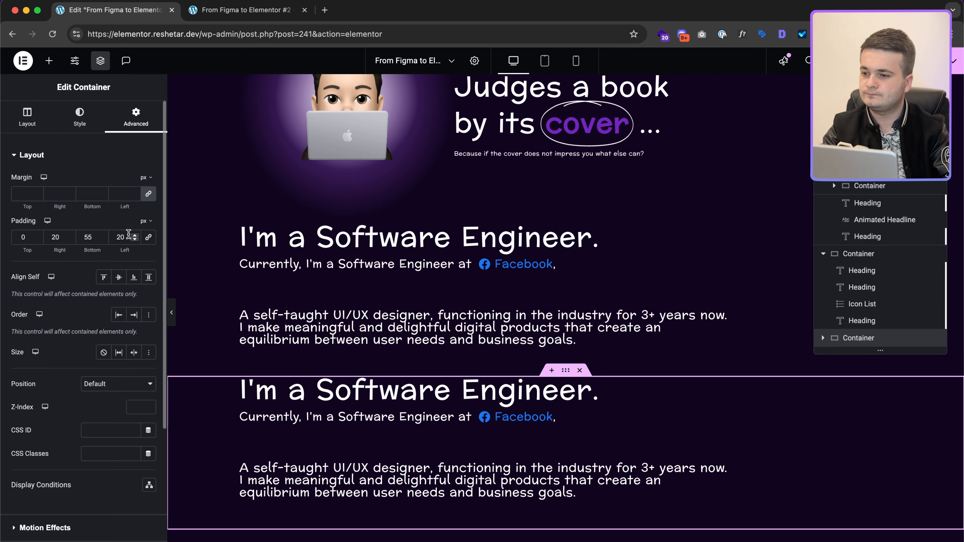
{"action": "type", "text": "95"}
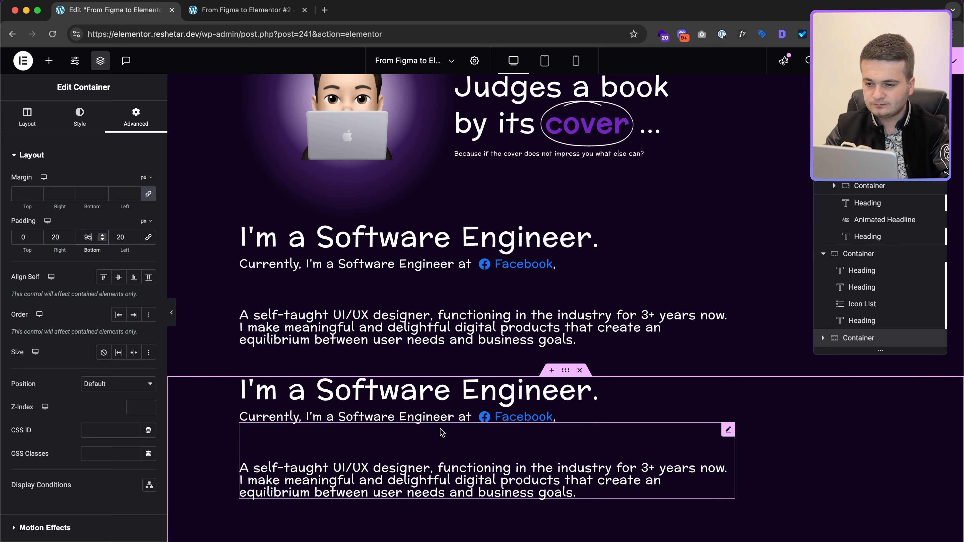
{"action": "key", "text": "ctrl+Right"}
{"action": "scroll", "coordinate": [440, 310], "scroll_direction": "up", "scroll_amount": 10}
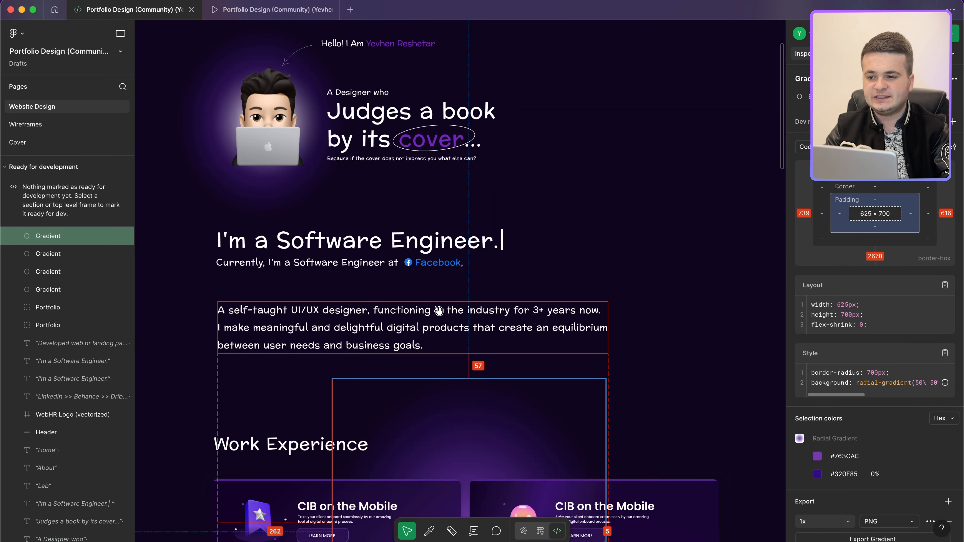
{"action": "scroll", "coordinate": [440, 304], "scroll_direction": "down", "scroll_amount": 4}
{"action": "scroll", "coordinate": [444, 277], "scroll_direction": "down", "scroll_amount": 3}
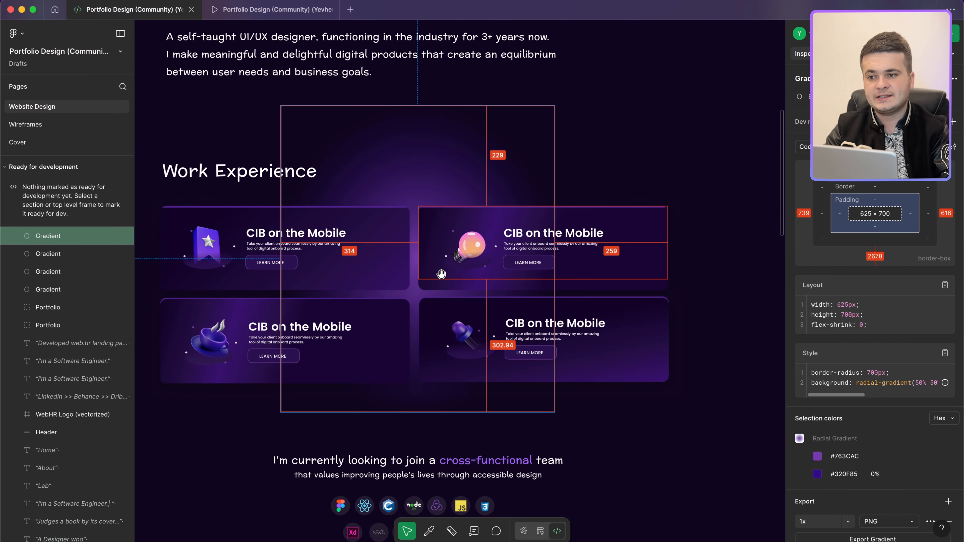
{"action": "scroll", "coordinate": [441, 274], "scroll_direction": "down", "scroll_amount": 3}
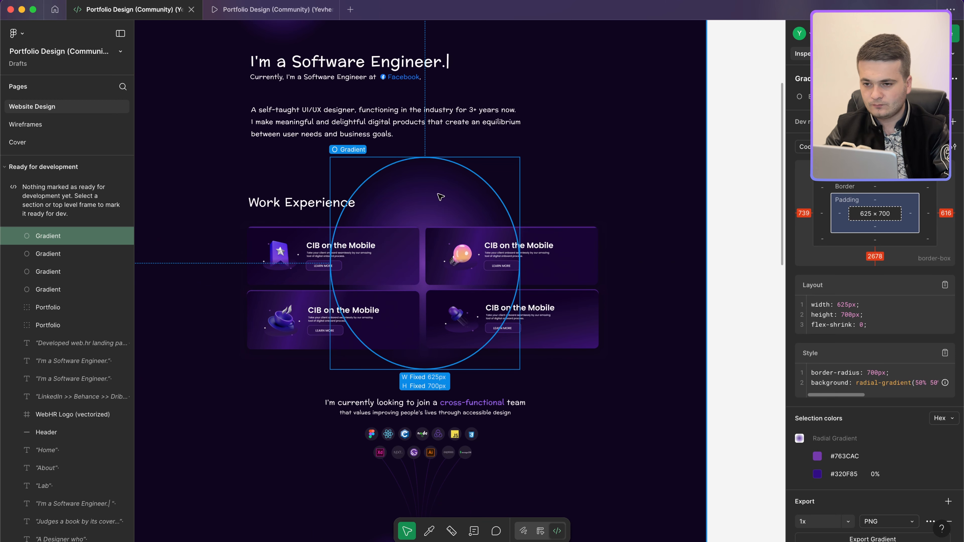
{"action": "triple_click", "coordinate": [865, 382]}
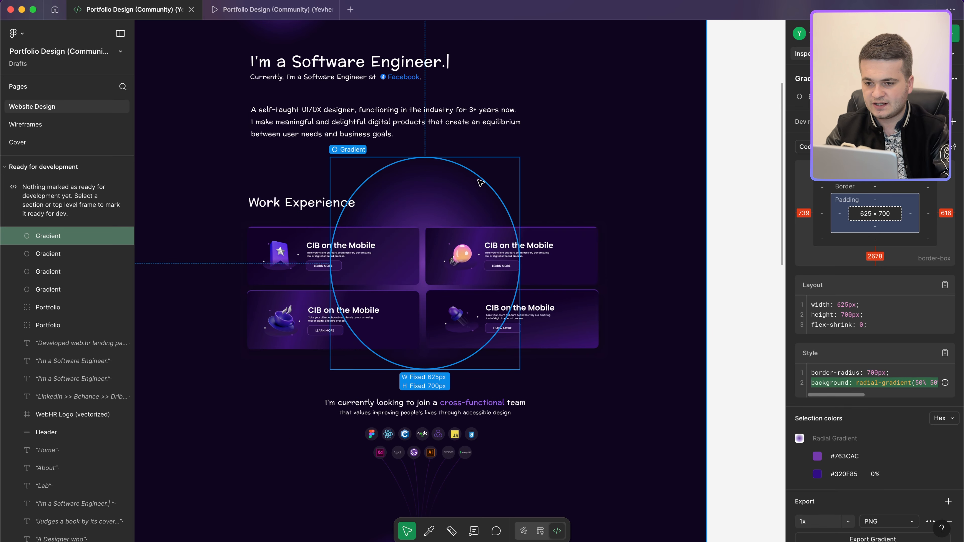
{"action": "key", "text": "ctrl+Left"}
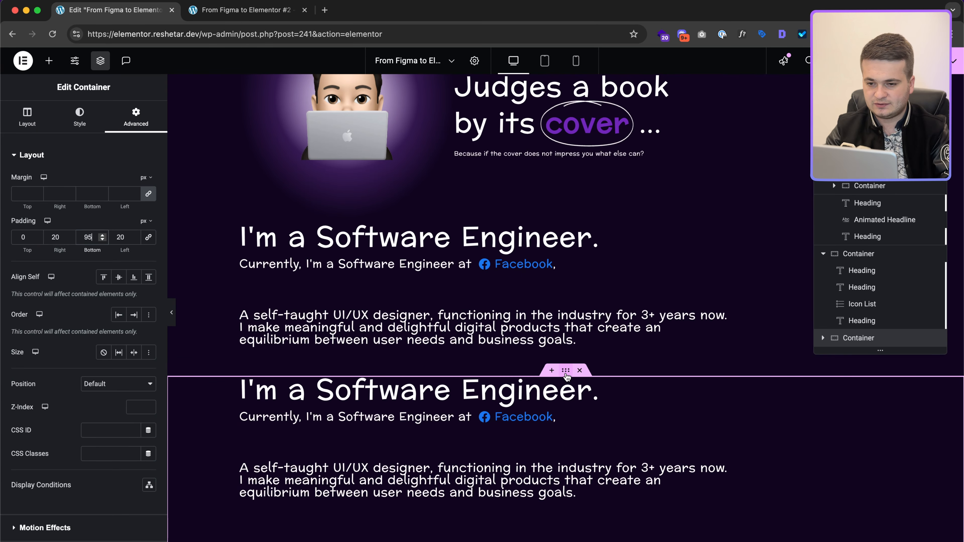
Step: Set the copied container's minimum height to 700 px
{"action": "left_click", "coordinate": [27, 118]}
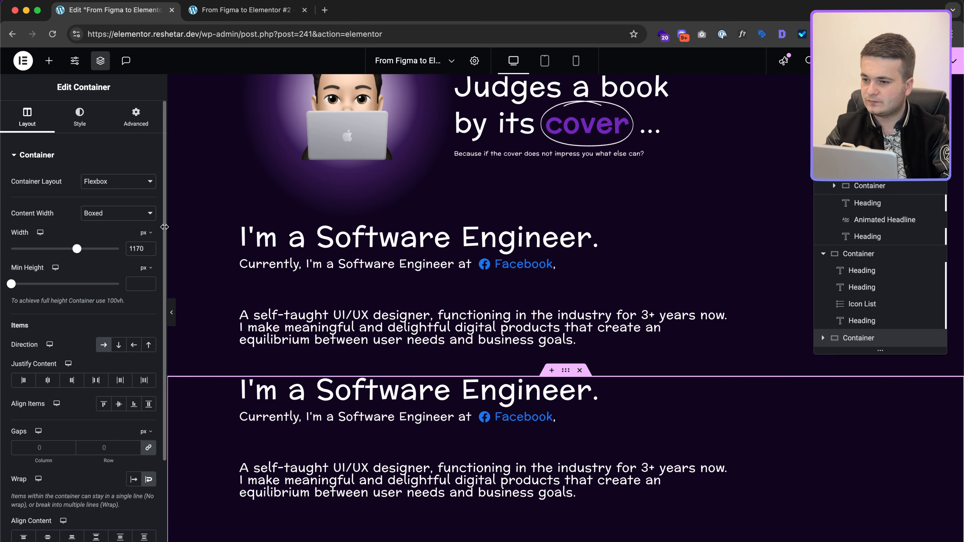
{"action": "type", "text": "700"}
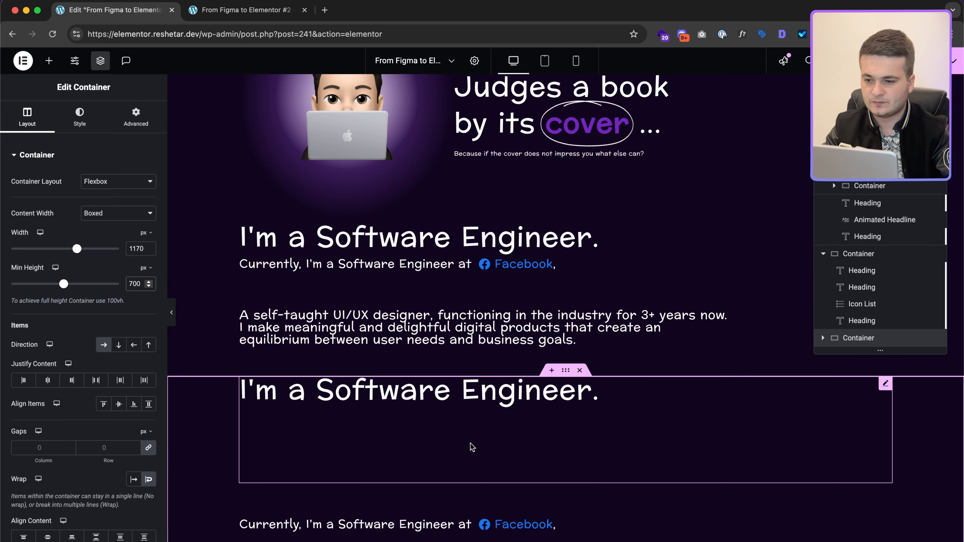
{"action": "scroll", "coordinate": [471, 448], "scroll_direction": "down", "scroll_amount": 5}
{"action": "left_click", "coordinate": [533, 181]}
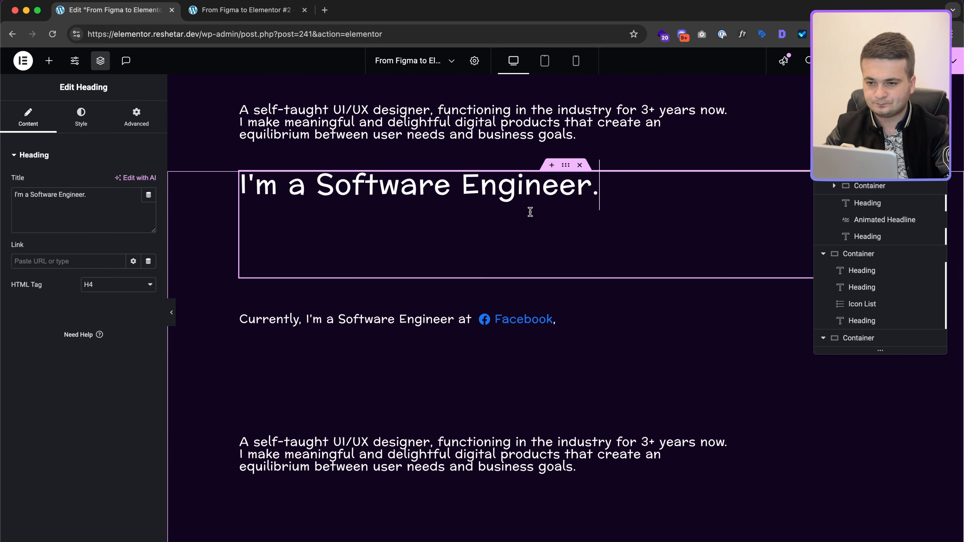
Step: Delete the copied engineer heading and the Currently heading
{"action": "right_click", "coordinate": [529, 215]}
{"action": "left_click", "coordinate": [558, 464]}
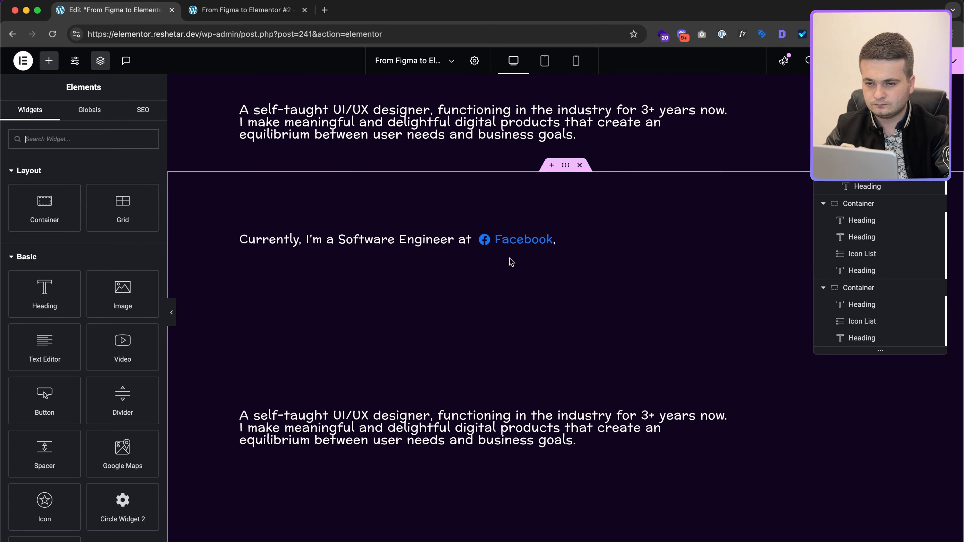
{"action": "left_click", "coordinate": [932, 321]}
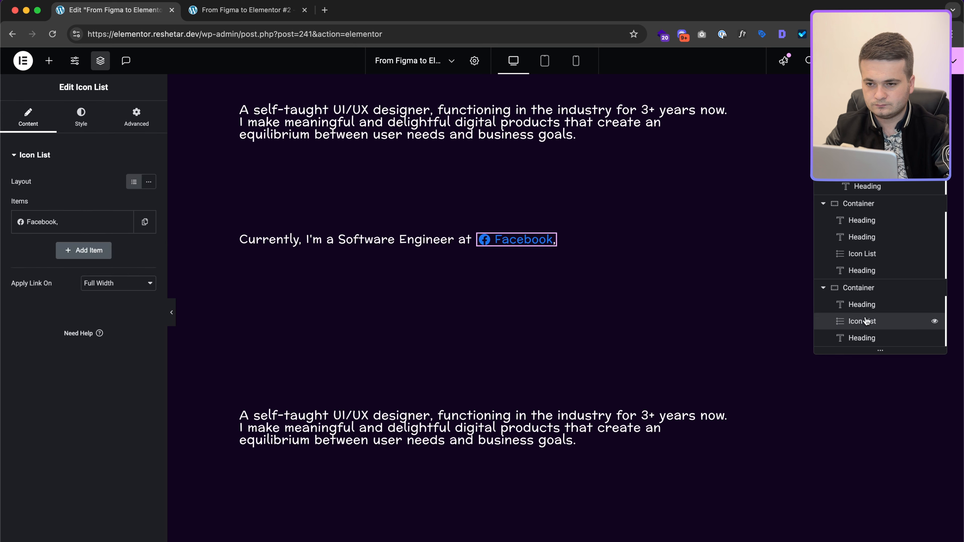
{"action": "left_click", "coordinate": [383, 237]}
{"action": "right_click", "coordinate": [383, 238]}
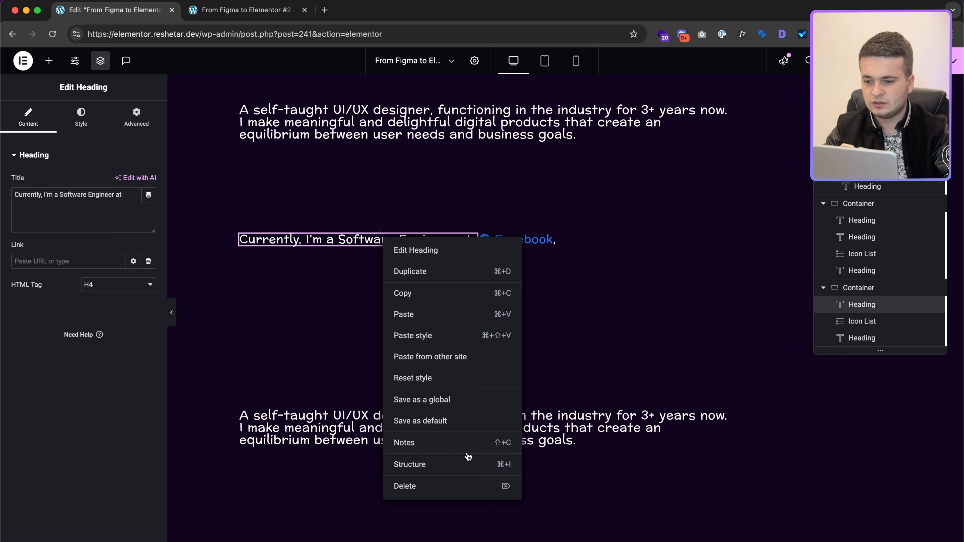
{"action": "left_click", "coordinate": [443, 498]}
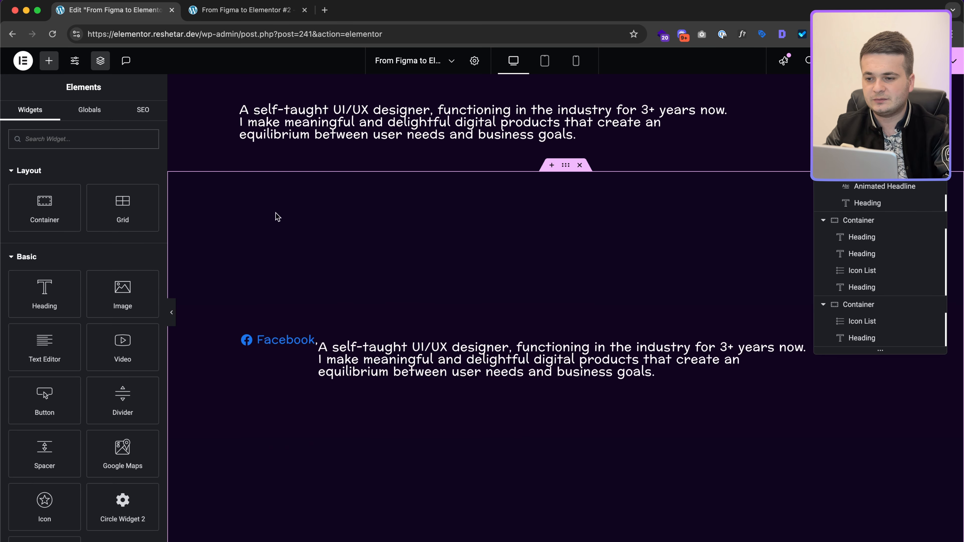
Step: Delete the copied Facebook link list and self-taught paragraph, leaving the container empty
{"action": "left_click", "coordinate": [290, 338]}
{"action": "right_click", "coordinate": [291, 338]}
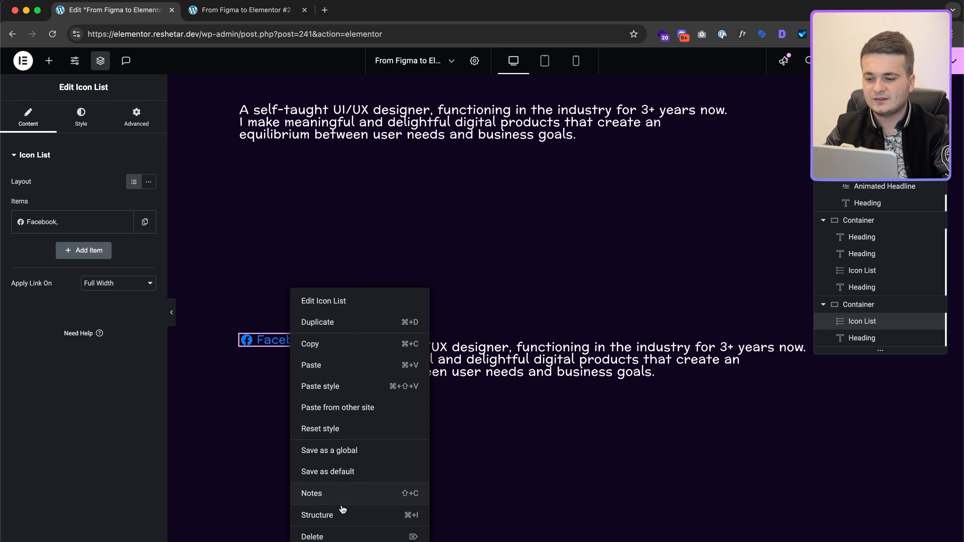
{"action": "left_click", "coordinate": [340, 531]}
{"action": "left_click", "coordinate": [332, 355]}
{"action": "right_click", "coordinate": [332, 354]}
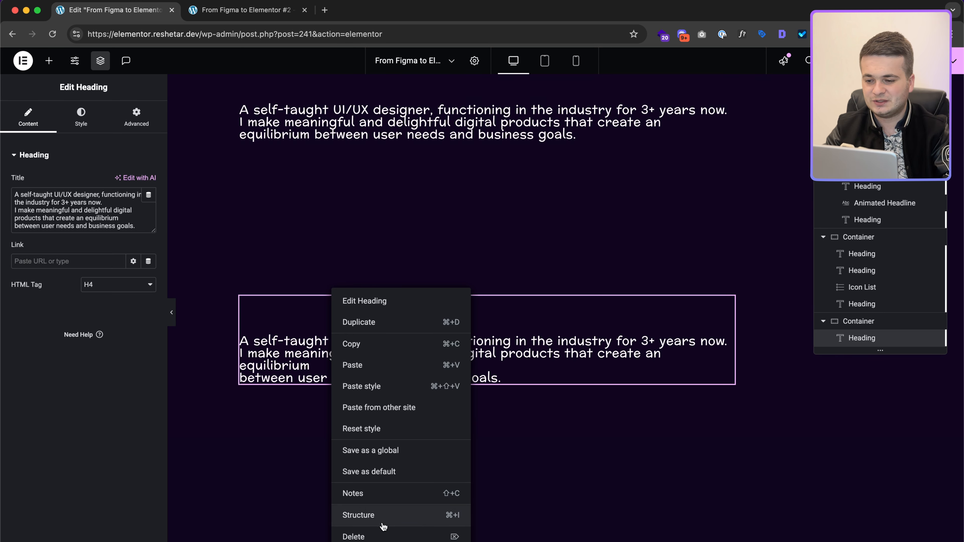
{"action": "left_click", "coordinate": [383, 534]}
{"action": "scroll", "coordinate": [557, 202], "scroll_direction": "down", "scroll_amount": 3}
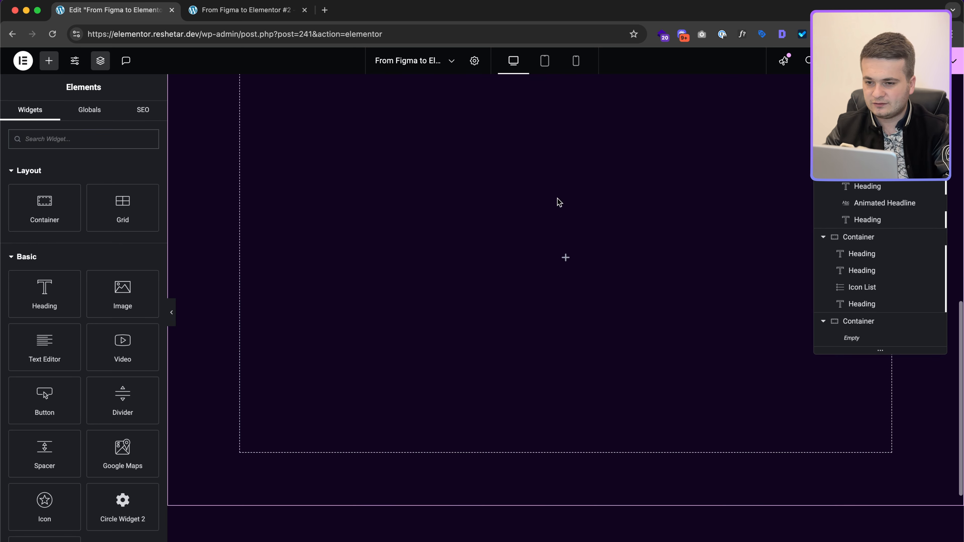
{"action": "scroll", "coordinate": [557, 203], "scroll_direction": "up", "scroll_amount": 2}
{"action": "left_click", "coordinate": [571, 127]}
{"action": "left_click", "coordinate": [136, 118]}
{"action": "scroll", "coordinate": [75, 342], "scroll_direction": "down", "scroll_amount": 5}
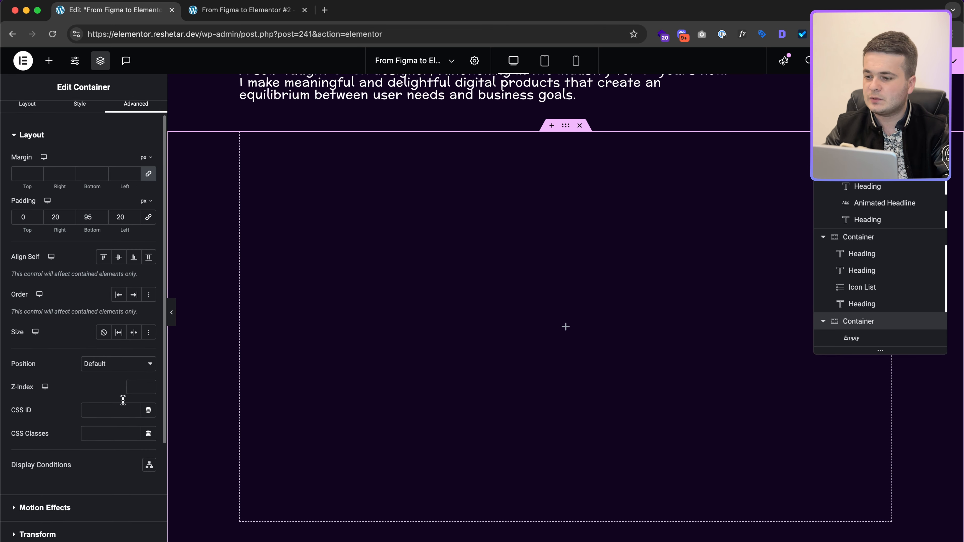
Step: Paste the copied radial gradient CSS into a new selector rule in the container's Custom CSS
{"action": "left_click", "coordinate": [71, 478]}
{"action": "left_click", "coordinate": [78, 389]}
{"action": "type", "text": "selector {"}
{"action": "key", "text": "Return"}
{"action": "type", "text": "background: radial-gradient(50% 50% at 50% 50%, #763CAC 0%, rgba(50, 15, 133, 0.00) 100%);  Selection colors Hex Hex"}
{"action": "key", "text": "shift+Up"}
{"action": "key", "text": "shift+Up"}
{"action": "key", "text": "shift+Up"}
{"action": "key", "text": "shift+Up"}
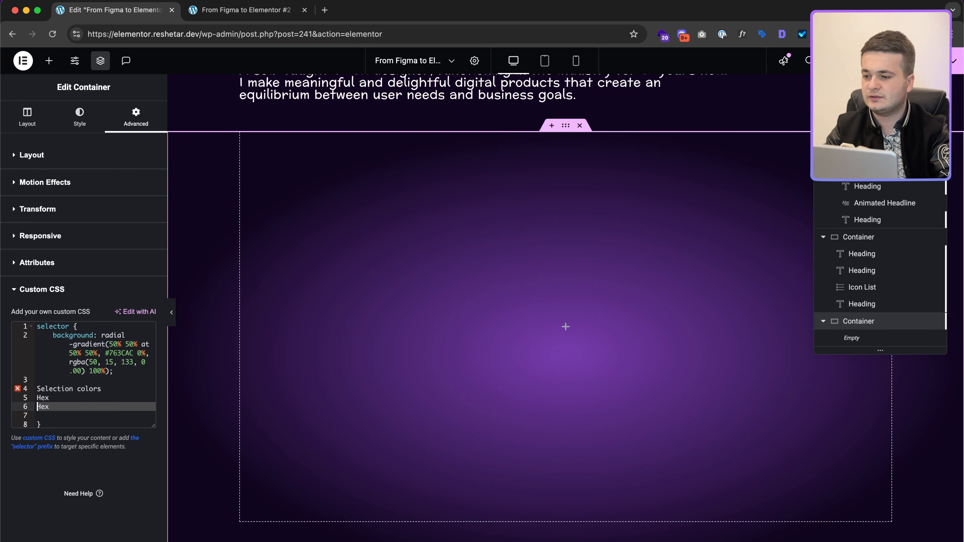
{"action": "key", "text": "BackSpace"}
{"action": "key", "text": "BackSpace"}
{"action": "key", "text": "ctrl+Right"}
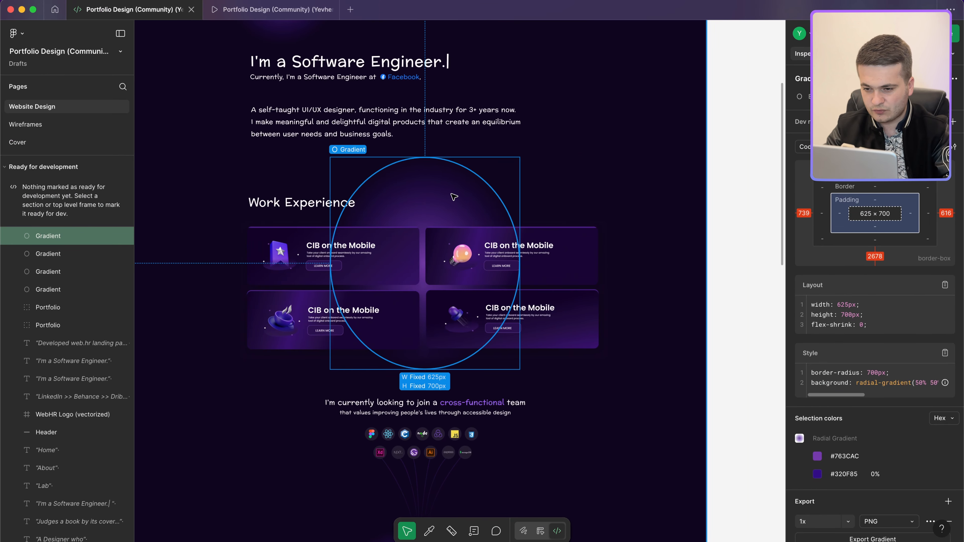
{"action": "key", "text": "ctrl+Left"}
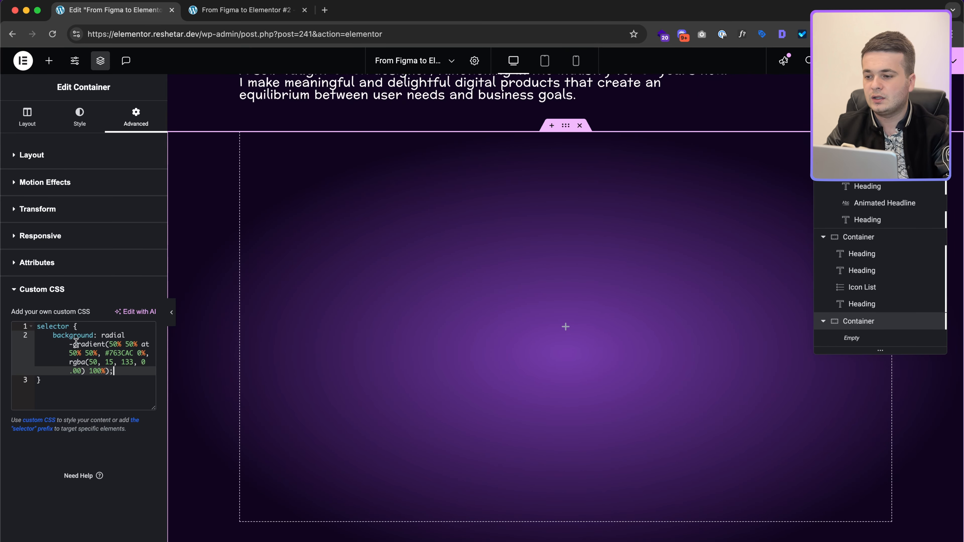
Step: Change the selector to selector:before and add content:"" and height:100%
{"action": "left_click", "coordinate": [70, 327]}
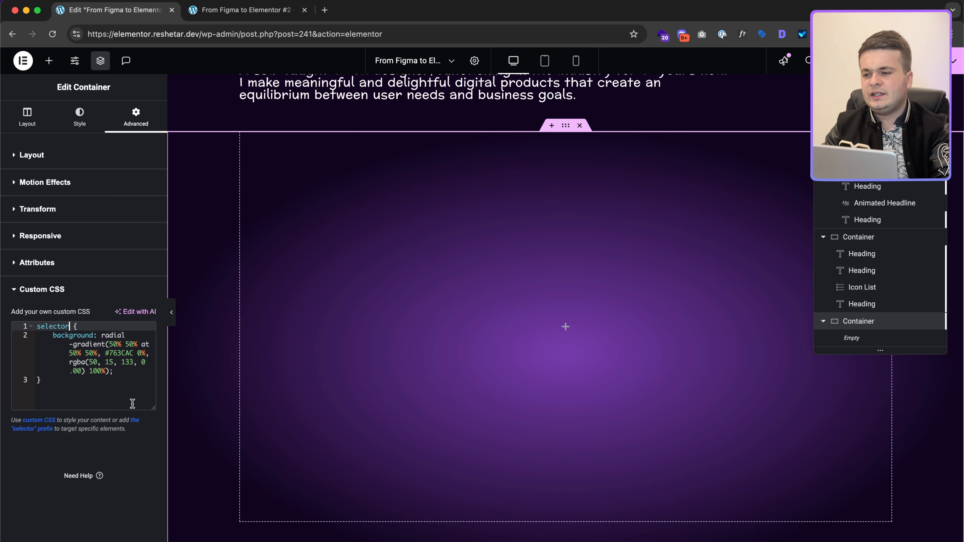
{"action": "type", "text": ":before"}
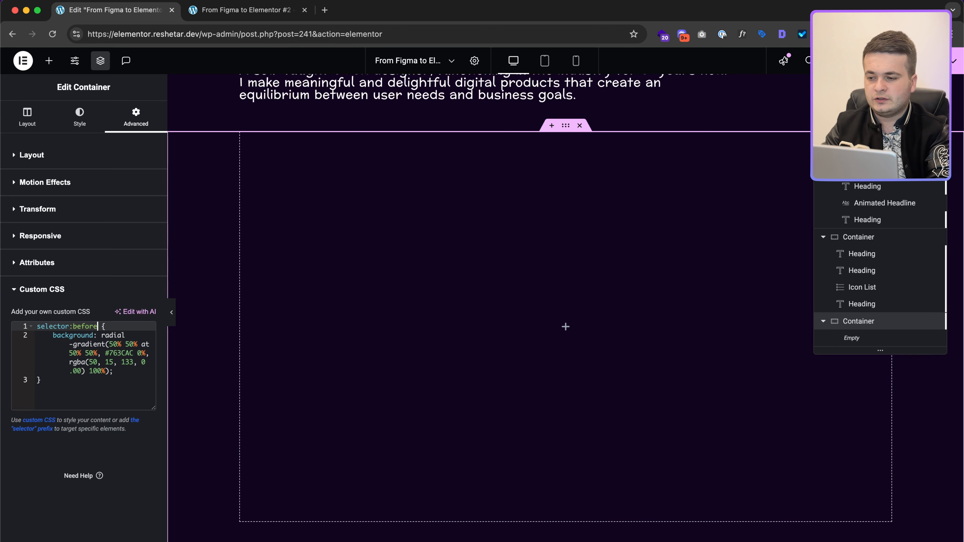
{"action": "key", "text": "Return"}
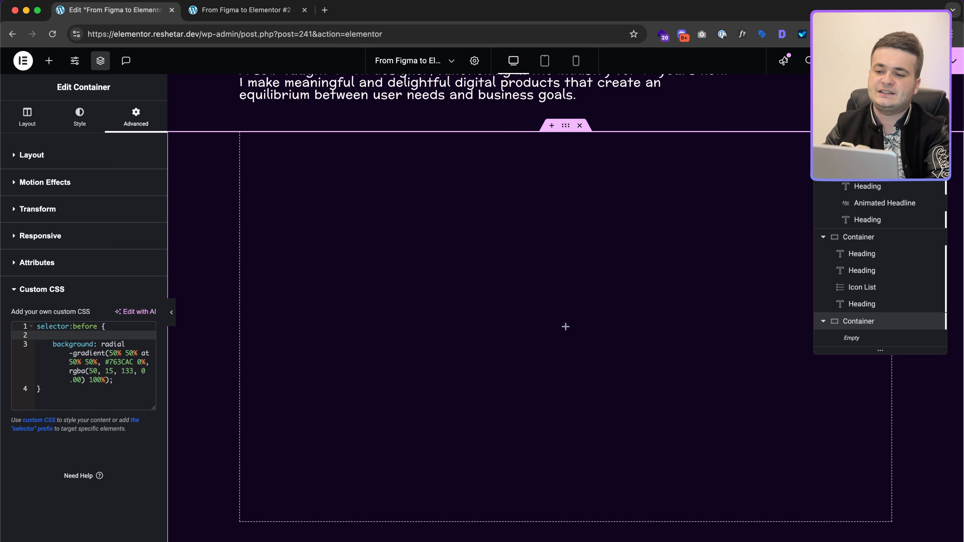
{"action": "type", "text": "content"}
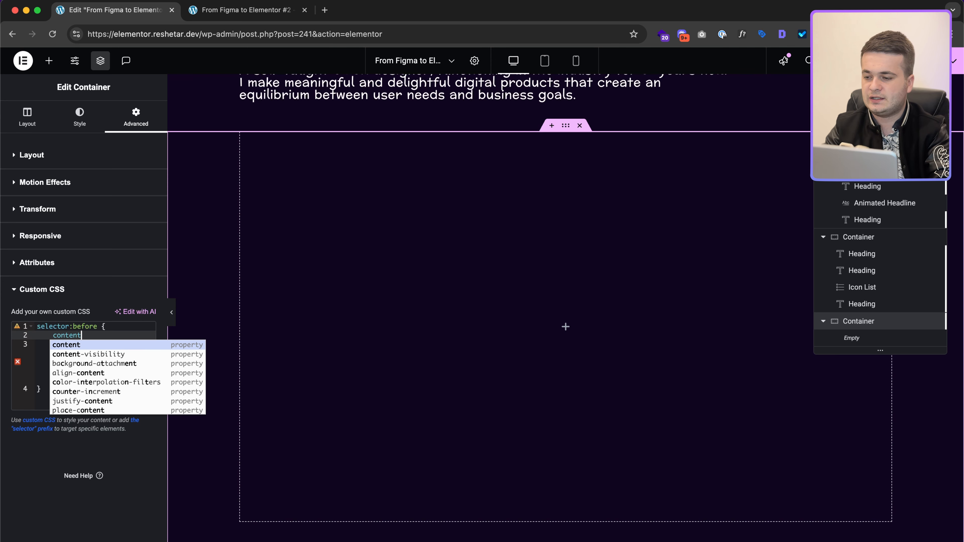
{"action": "key", "text": "Return"}
{"action": "type", "text": "\"\";"}
{"action": "key", "text": "End"}
{"action": "key", "text": "Return"}
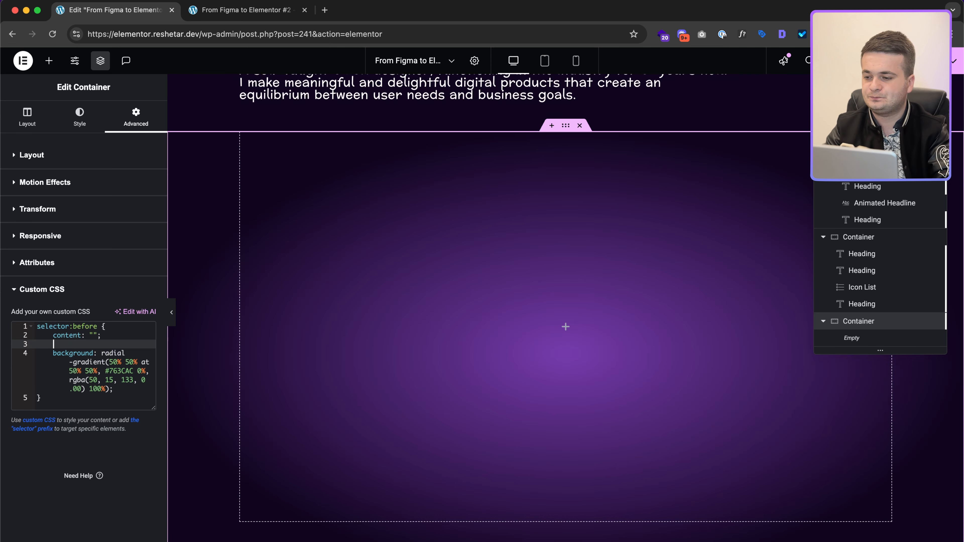
{"action": "type", "text": "h"}
{"action": "key", "text": "Return"}
{"action": "type", "text": "100%"}
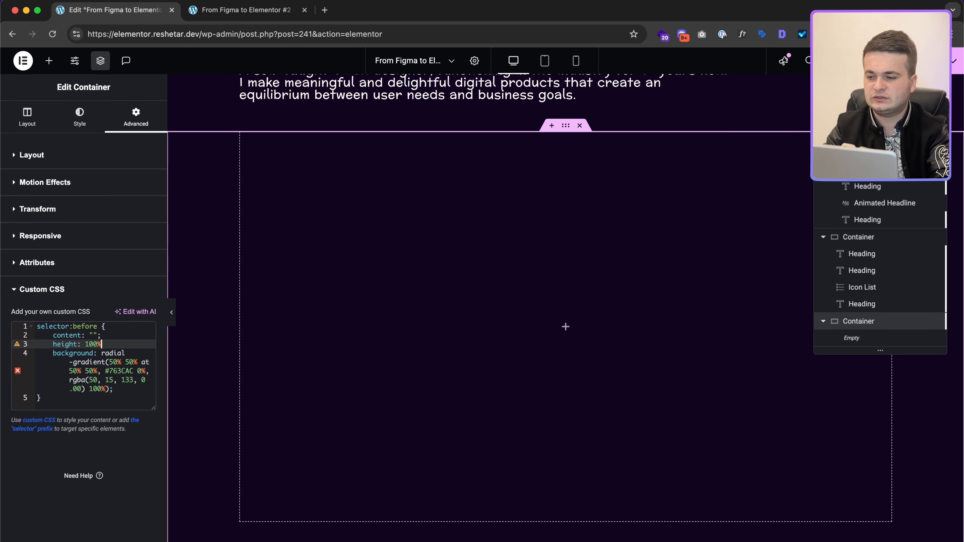
{"action": "type", "text": ";"}
Step: Add width:627px, left:50% and transform:translate(-50%) to the :before rule
{"action": "key", "text": "Return"}
{"action": "type", "text": "w"}
{"action": "key", "text": "Down"}
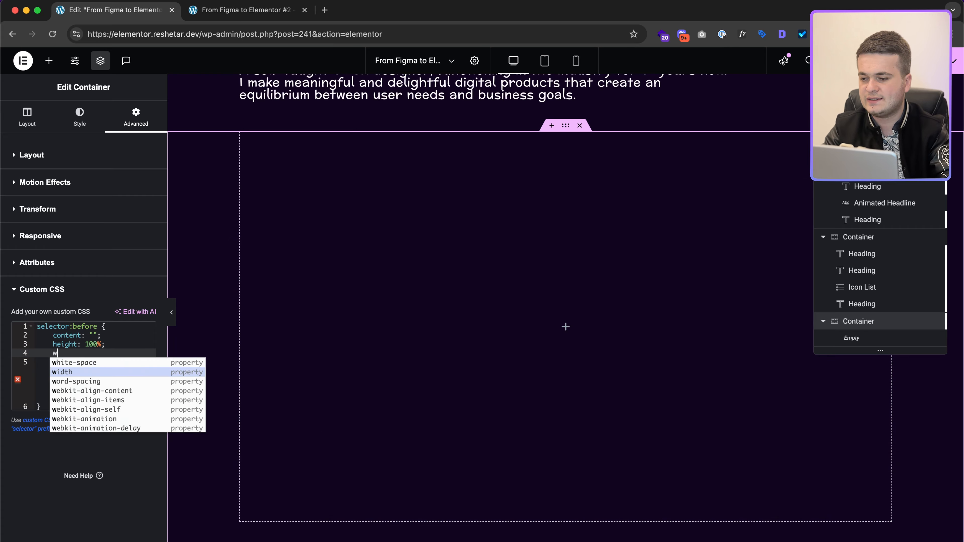
{"action": "key", "text": "Return"}
{"action": "type", "text": "627px;"}
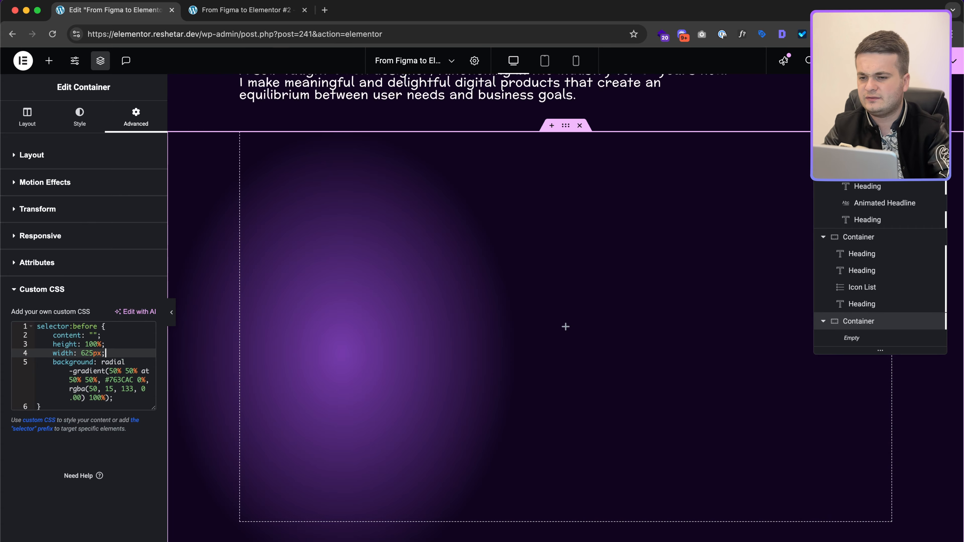
{"action": "key", "text": "ctrl+Right"}
{"action": "key", "text": "ctrl+Left"}
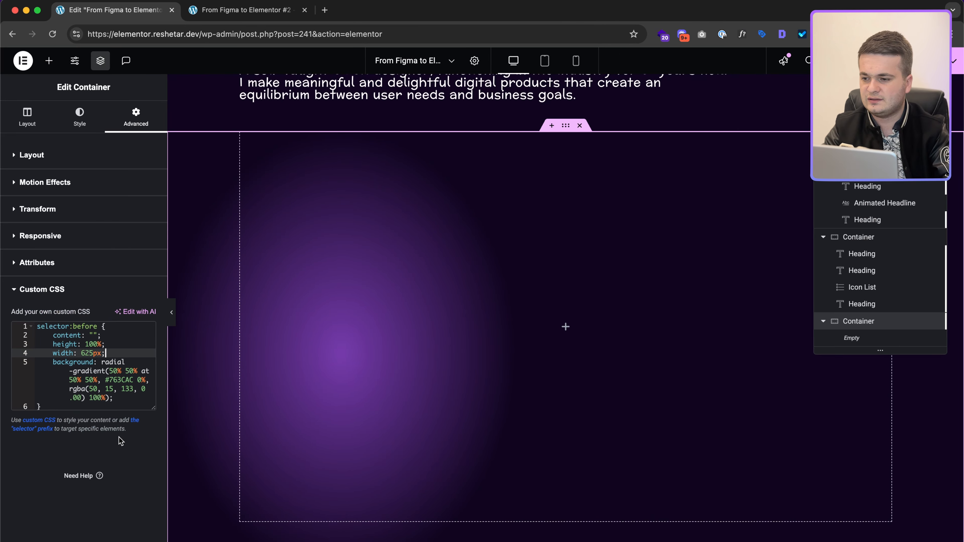
{"action": "key", "text": "Return"}
{"action": "type", "text": "le"}
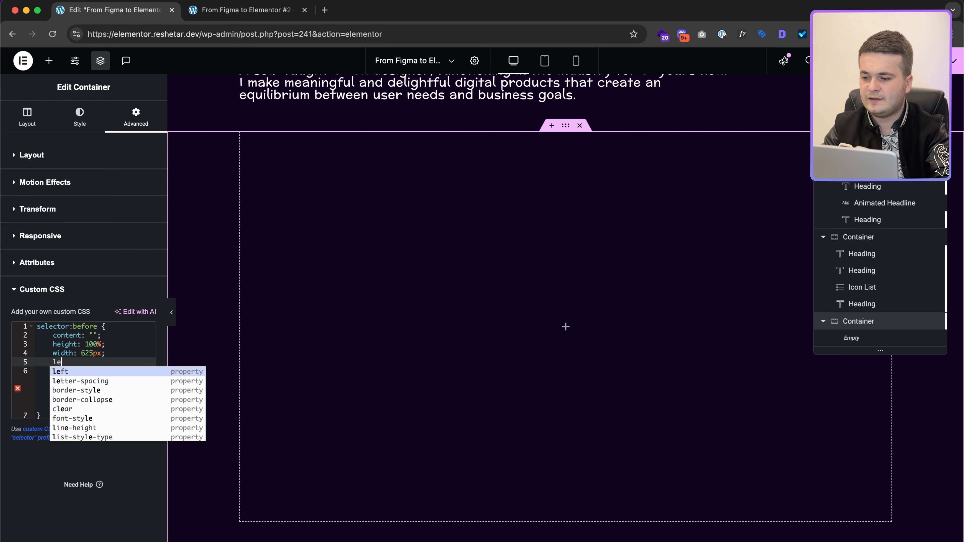
{"action": "key", "text": "Return"}
{"action": "type", "text": "50%;"}
{"action": "key", "text": "Return"}
{"action": "type", "text": "tra"}
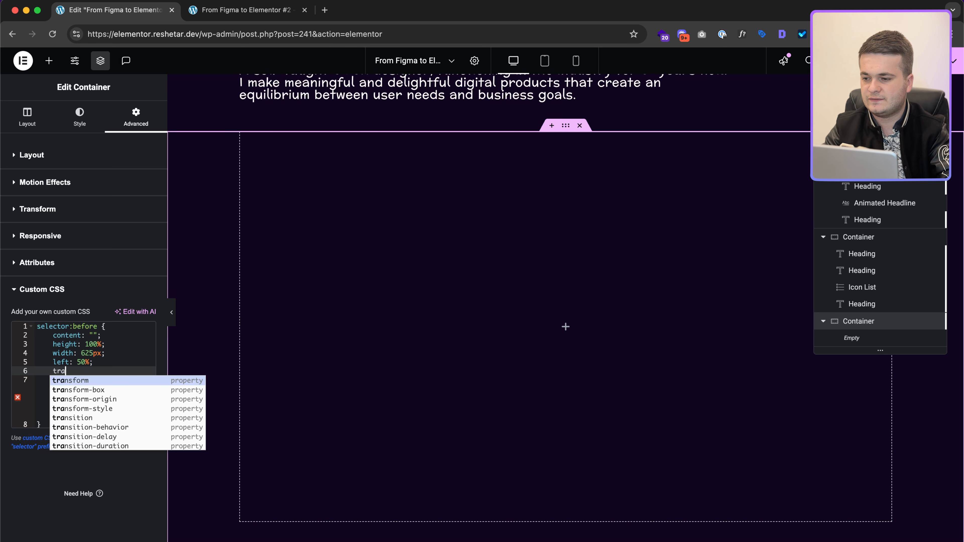
{"action": "key", "text": "Return"}
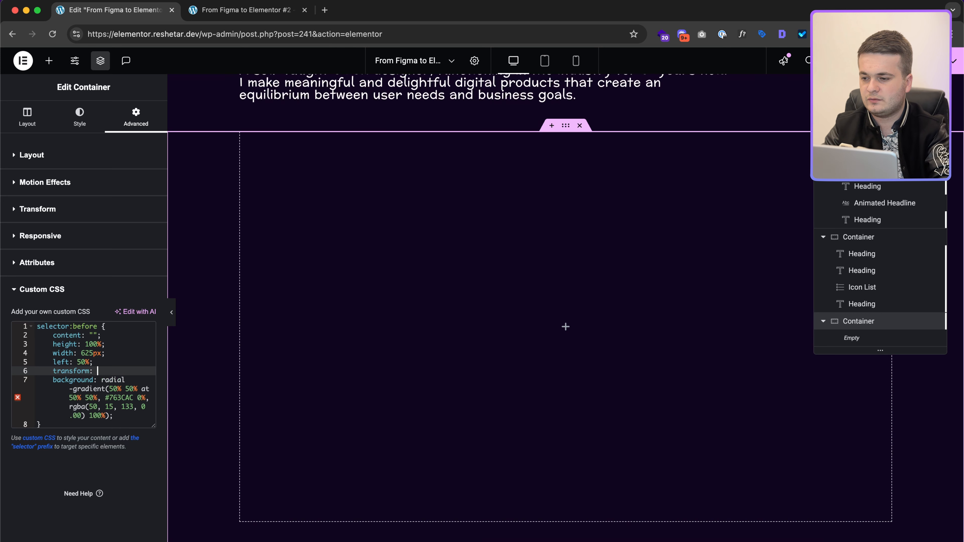
{"action": "type", "text": "translate"}
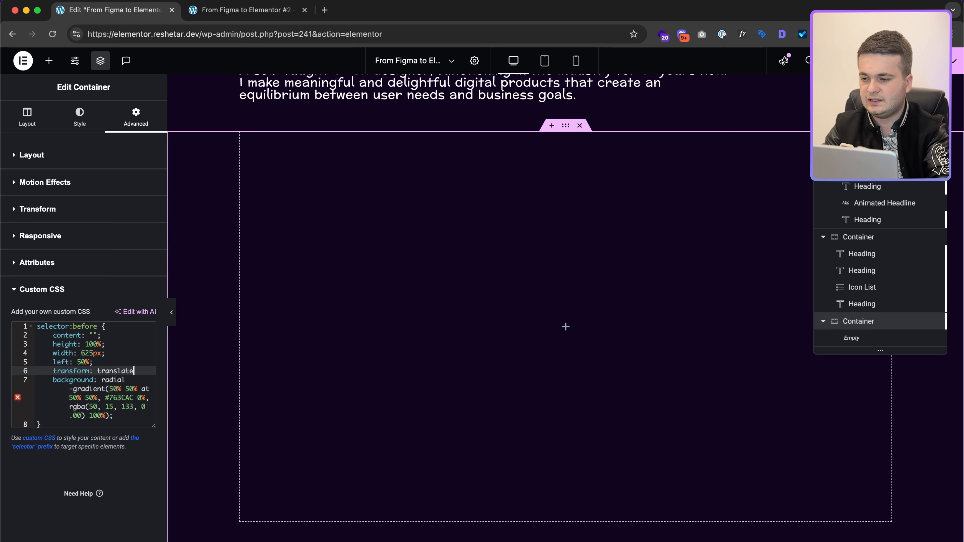
{"action": "type", "text": "(-50%)"}
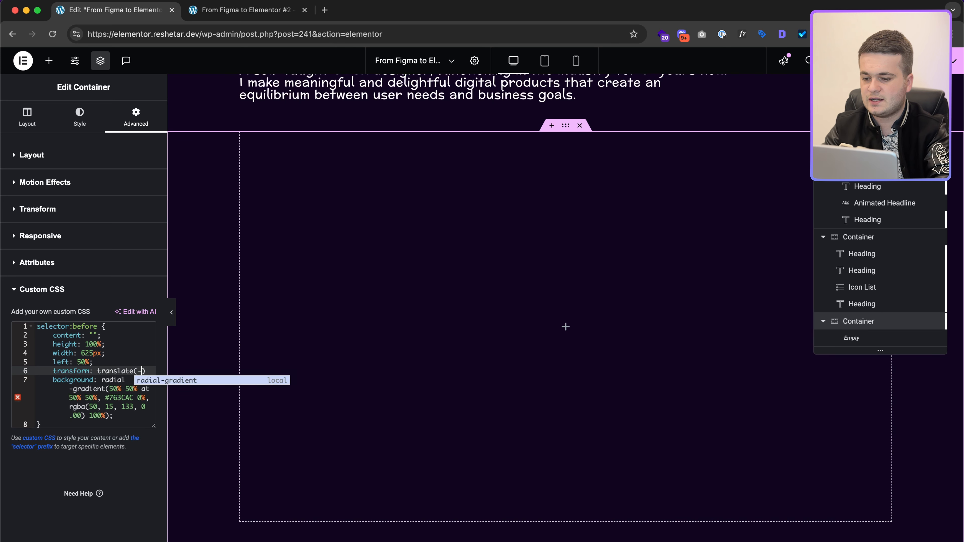
{"action": "type", "text": ";"}
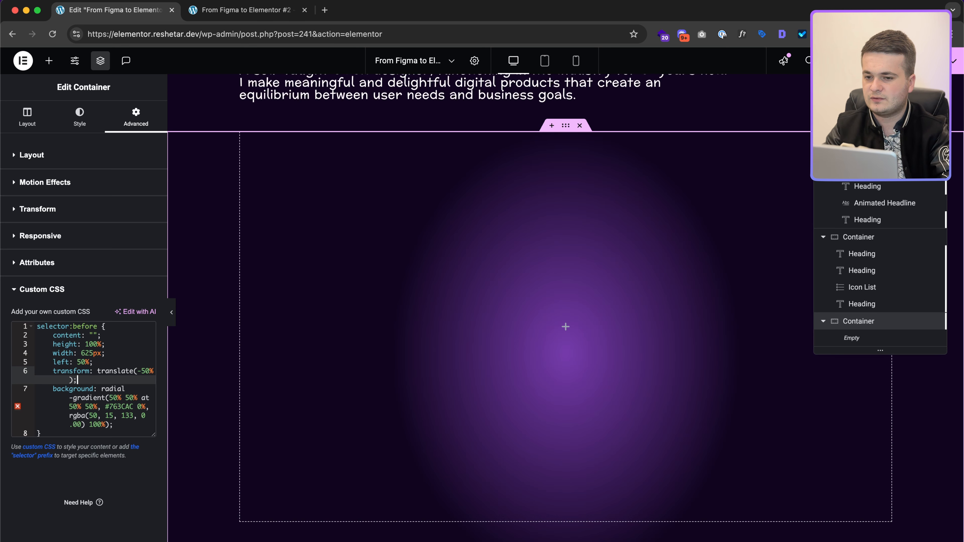
Step: Review the CSS lines and compare the glow against the Figma design
{"action": "key", "text": "Up"}
{"action": "key", "text": "Up"}
{"action": "key", "text": "Up"}
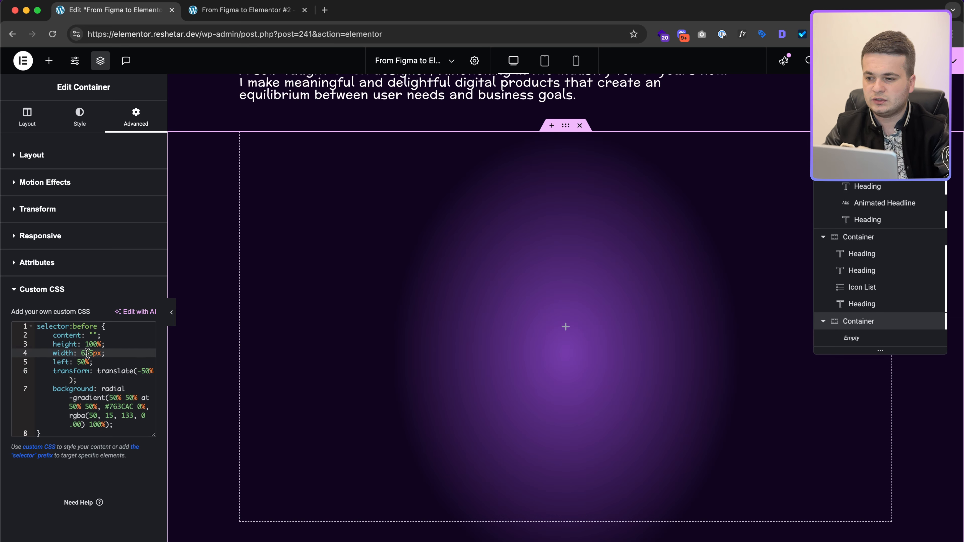
{"action": "left_click", "coordinate": [94, 335]}
{"action": "left_click_drag", "start_coordinate": [102, 334], "coordinate": [32, 326]}
{"action": "left_click", "coordinate": [106, 344]}
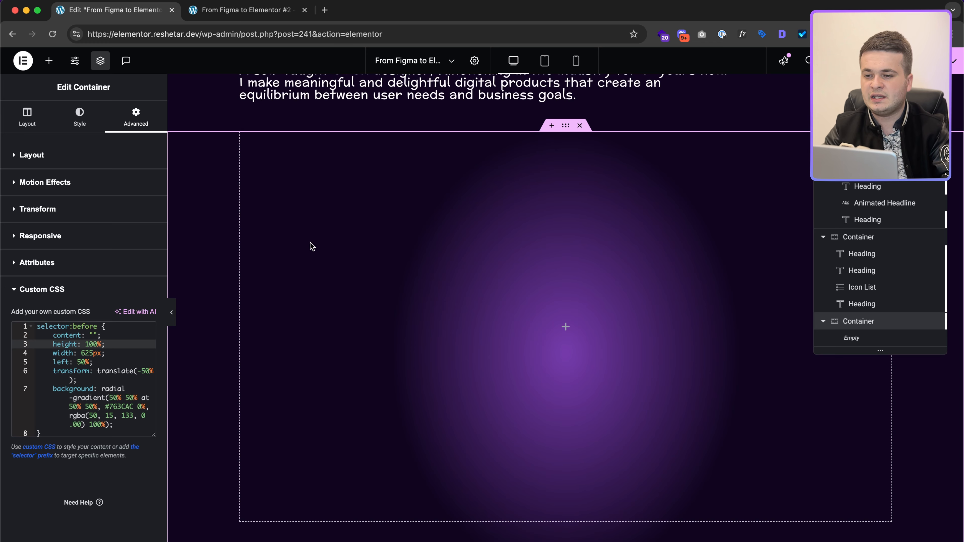
{"action": "left_click", "coordinate": [117, 353]}
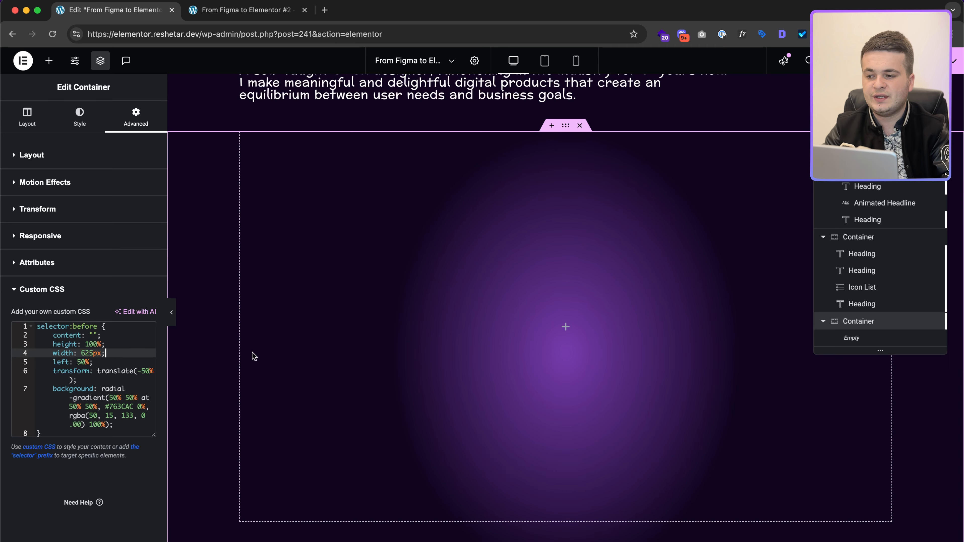
{"action": "key", "text": "ctrl+Right"}
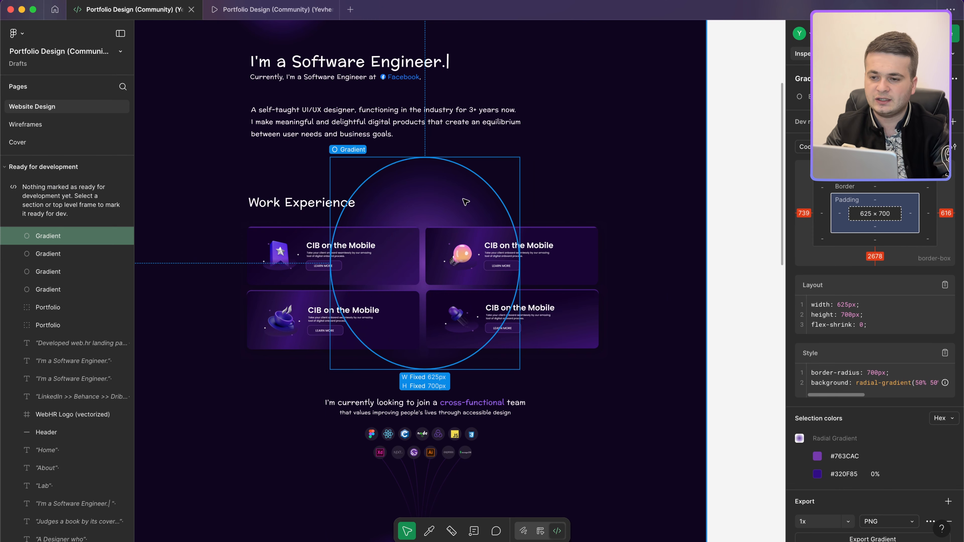
{"action": "key", "text": "ctrl+Left"}
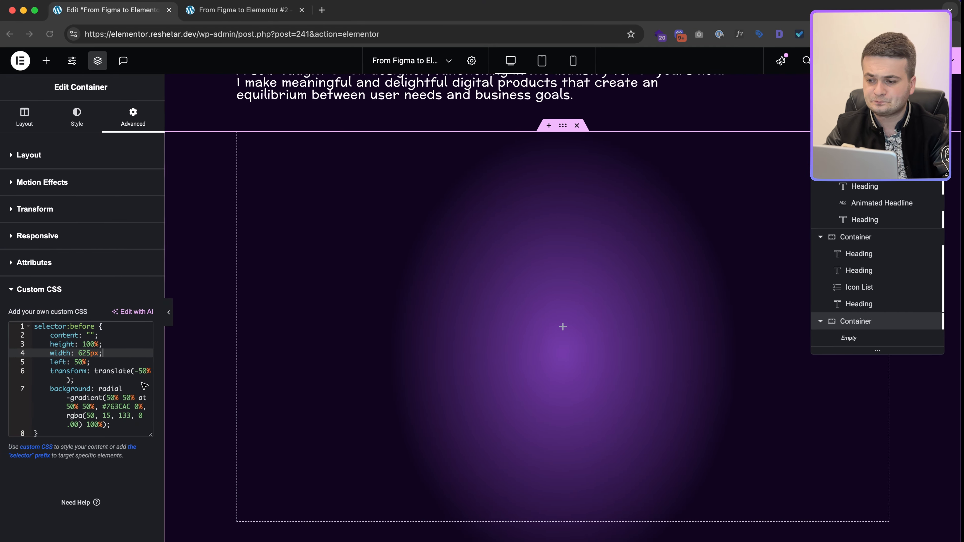
Step: Temporarily comment out the left and transform lines, then restore them to confirm the glow is centred
{"action": "left_click", "coordinate": [88, 368]}
{"action": "left_click", "coordinate": [84, 362]}
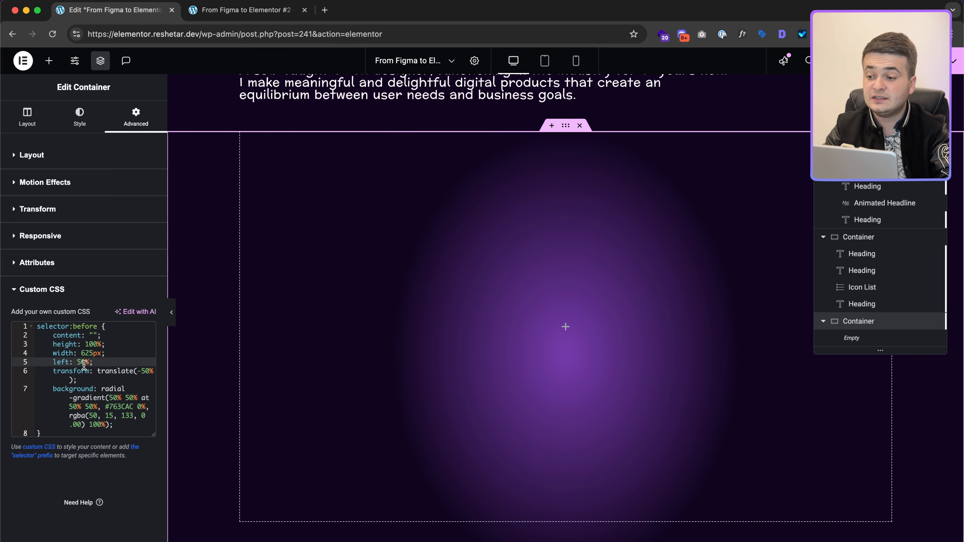
{"action": "key", "text": "super+slash"}
{"action": "key", "text": "Down"}
{"action": "key", "text": "super+slash"}
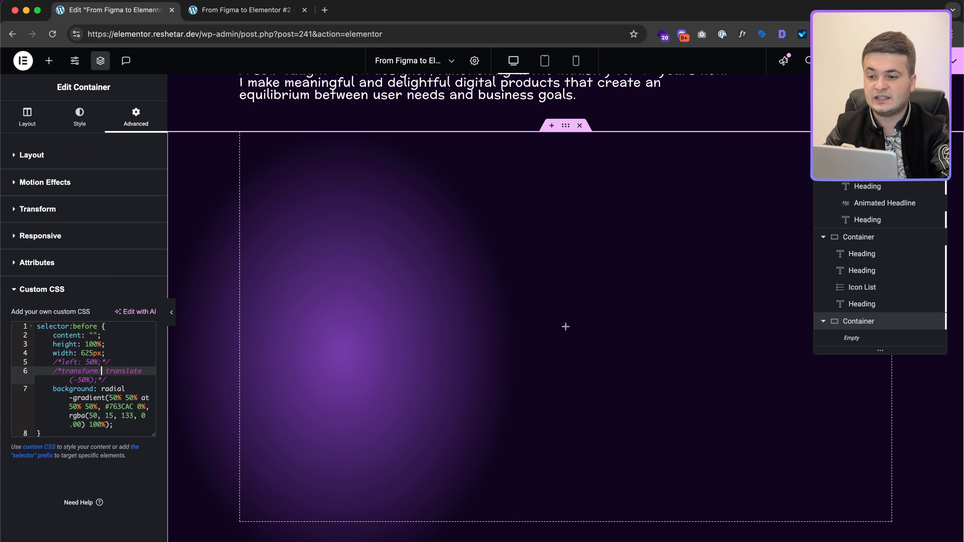
{"action": "key", "text": "Up"}
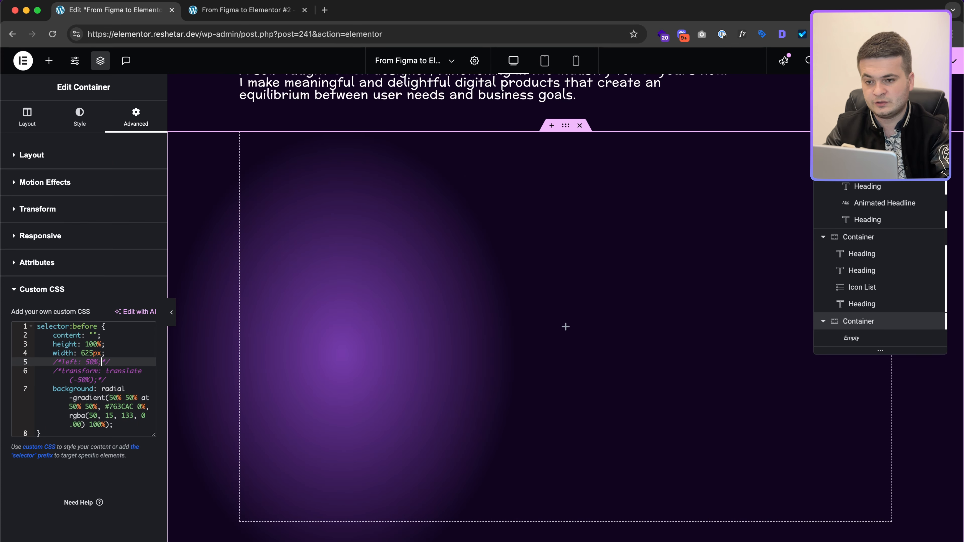
{"action": "key", "text": "super+slash"}
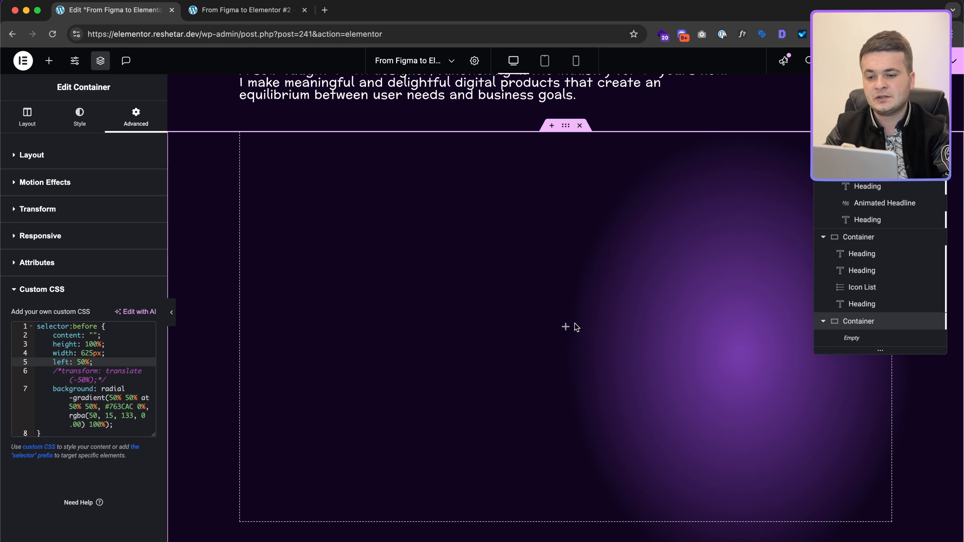
{"action": "key", "text": "Down"}
{"action": "key", "text": "super+slash"}
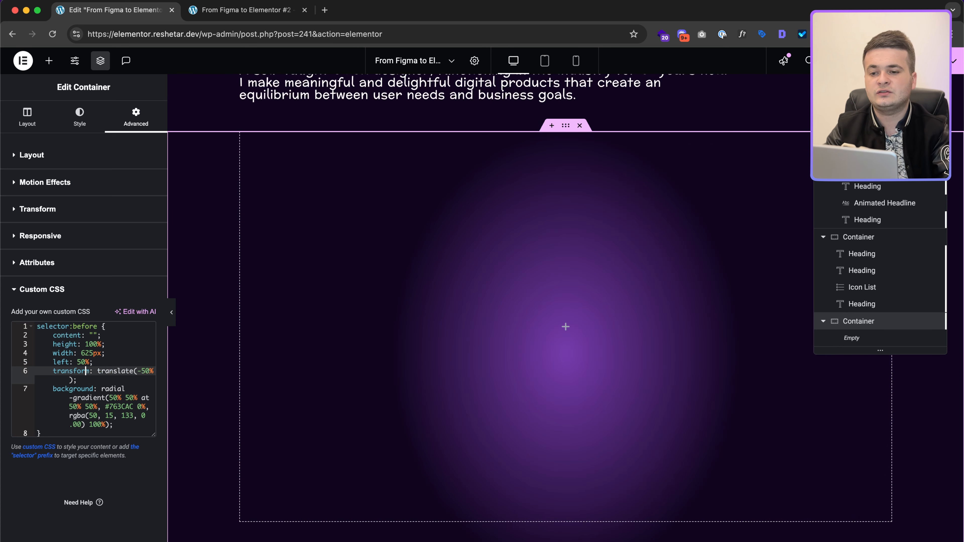
{"action": "key", "text": "ctrl+Right"}
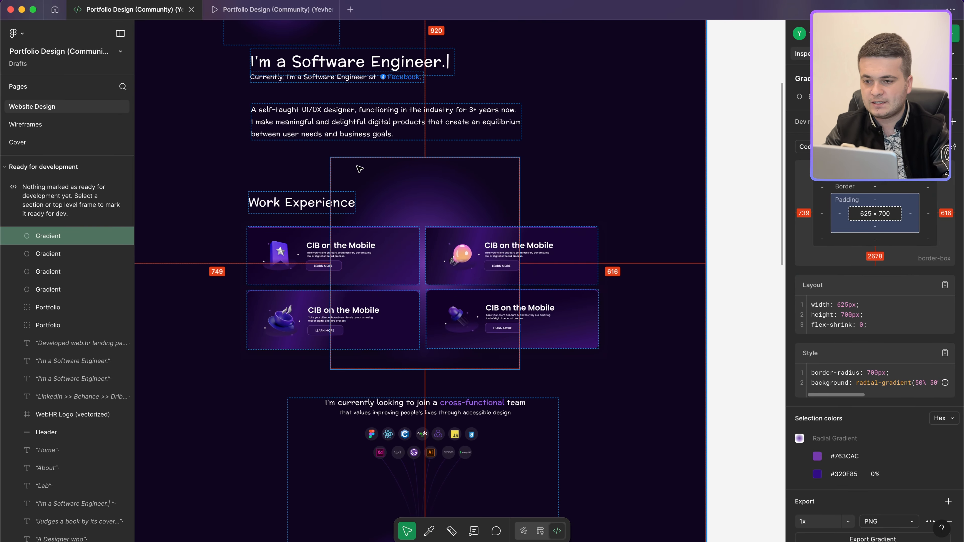
{"action": "key", "text": "ctrl+Left"}
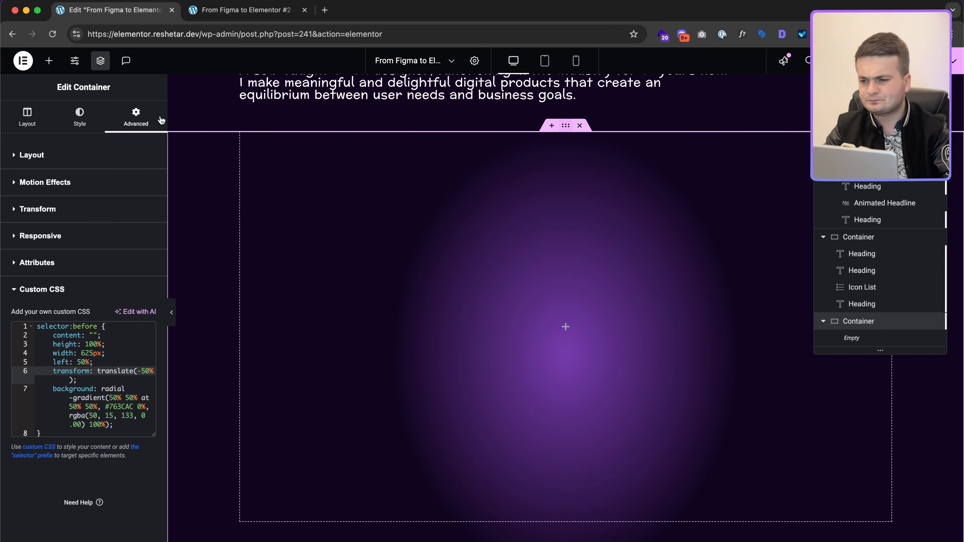
{"action": "left_click", "coordinate": [89, 164]}
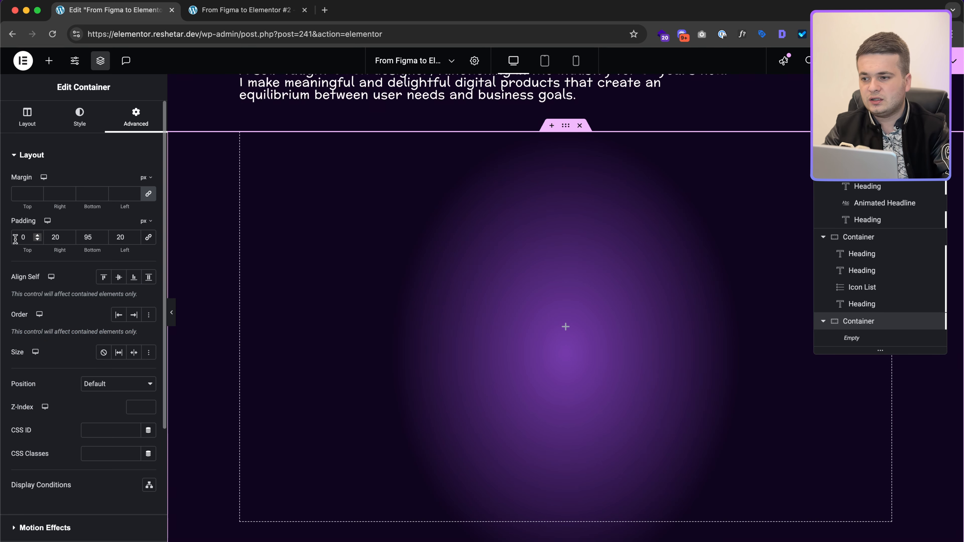
Step: Set the glow container's top padding to 115 px, then switch to the Figma design
{"action": "left_click", "coordinate": [24, 236]}
{"action": "type", "text": "150"}
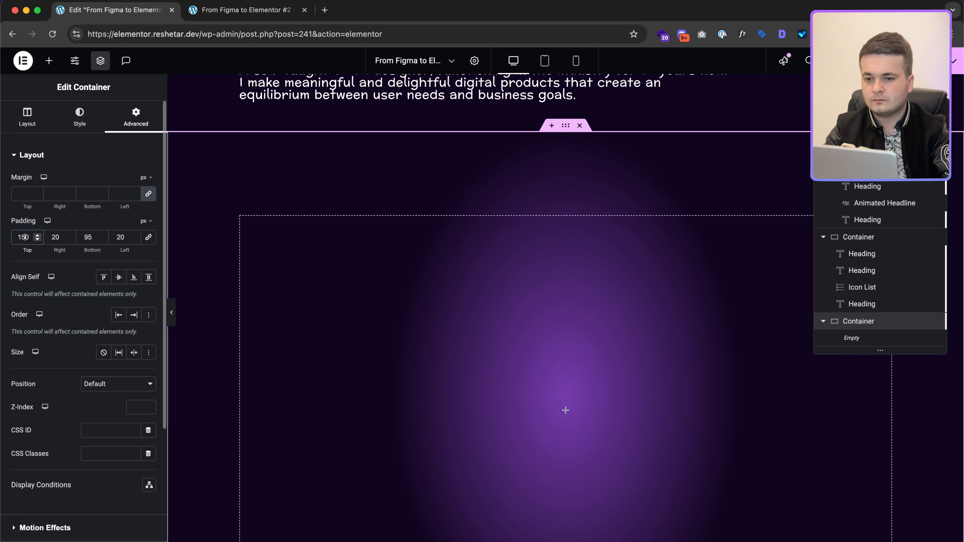
{"action": "key", "text": "Left"}
{"action": "key", "text": "BackSpace"}
{"action": "type", "text": "1"}
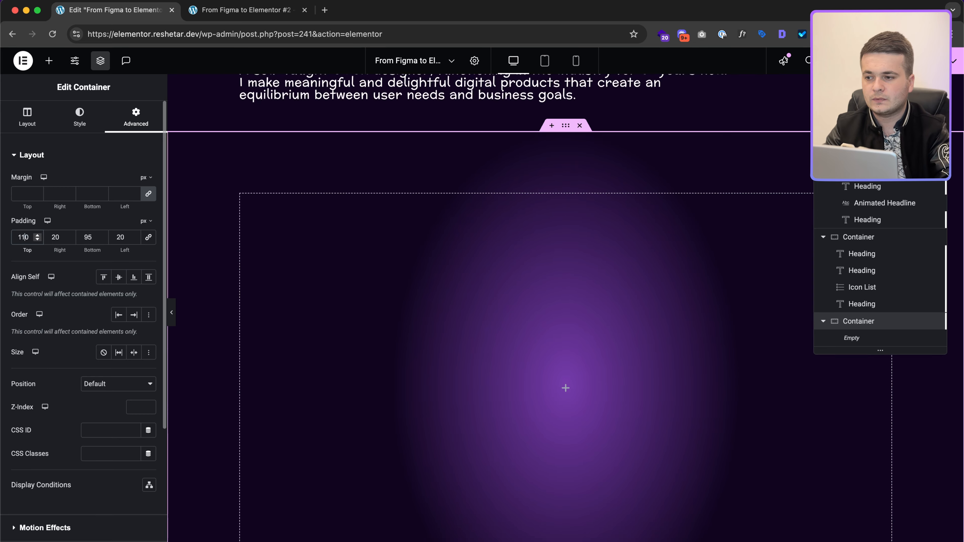
{"action": "key", "text": "Right"}
{"action": "key", "text": "BackSpace"}
{"action": "type", "text": "5"}
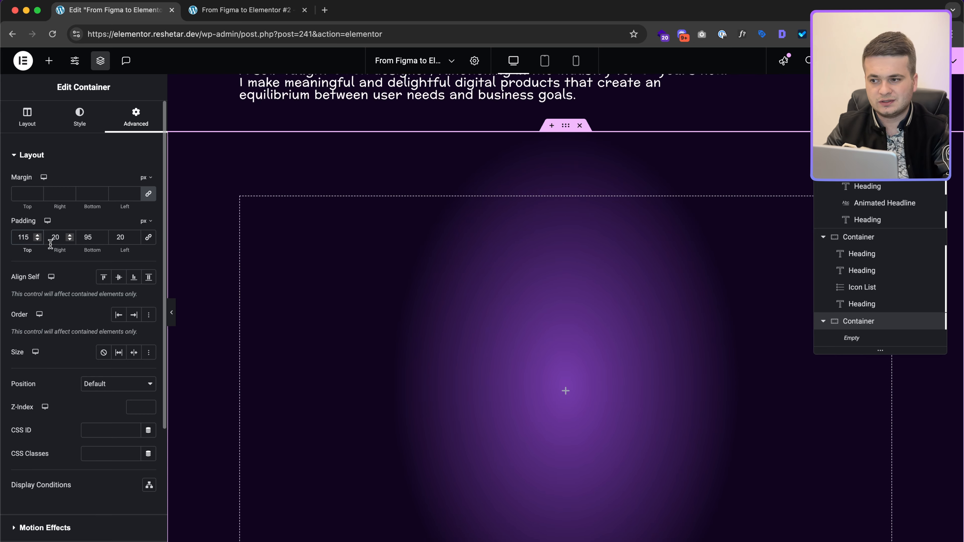
{"action": "key", "text": "ctrl+Right"}
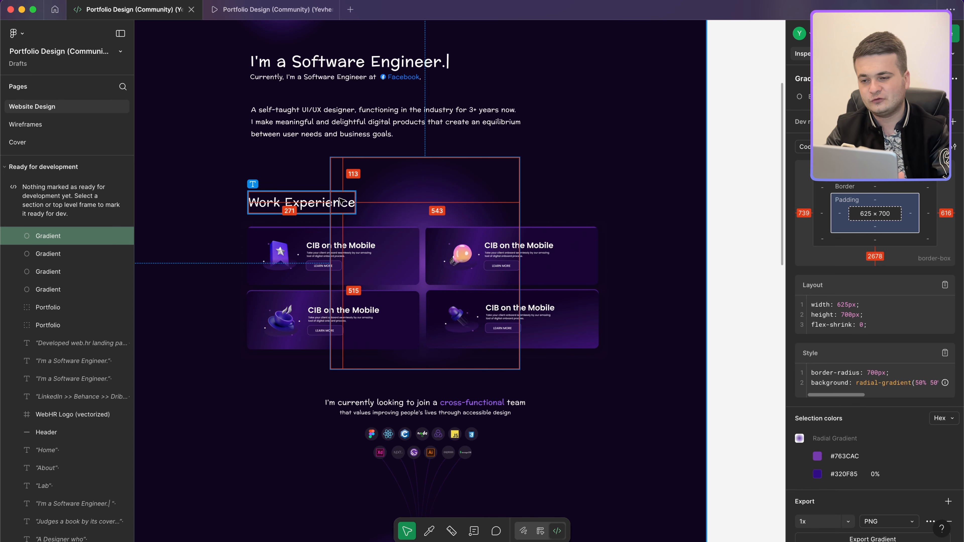
Step: Inspect the three experience cards' gradients and the Work Experience heading typography in Figma Dev Mode
{"action": "left_click", "coordinate": [413, 274]}
{"action": "left_click", "coordinate": [415, 283]}
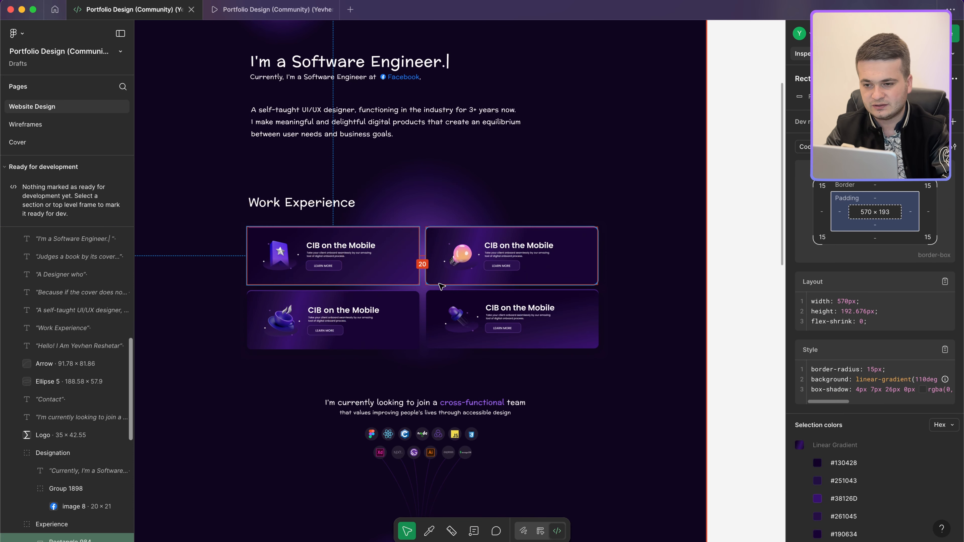
{"action": "left_click", "coordinate": [404, 305]}
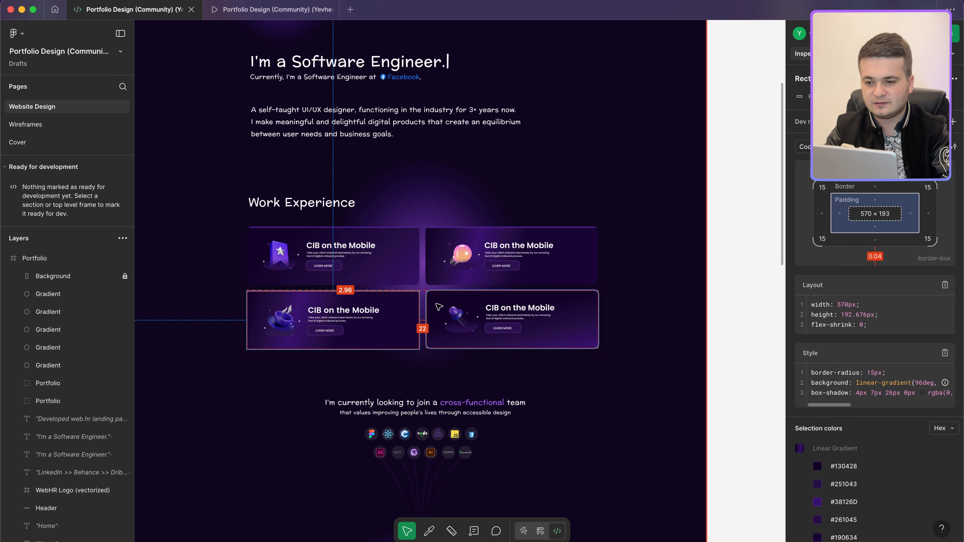
{"action": "left_click", "coordinate": [439, 306]}
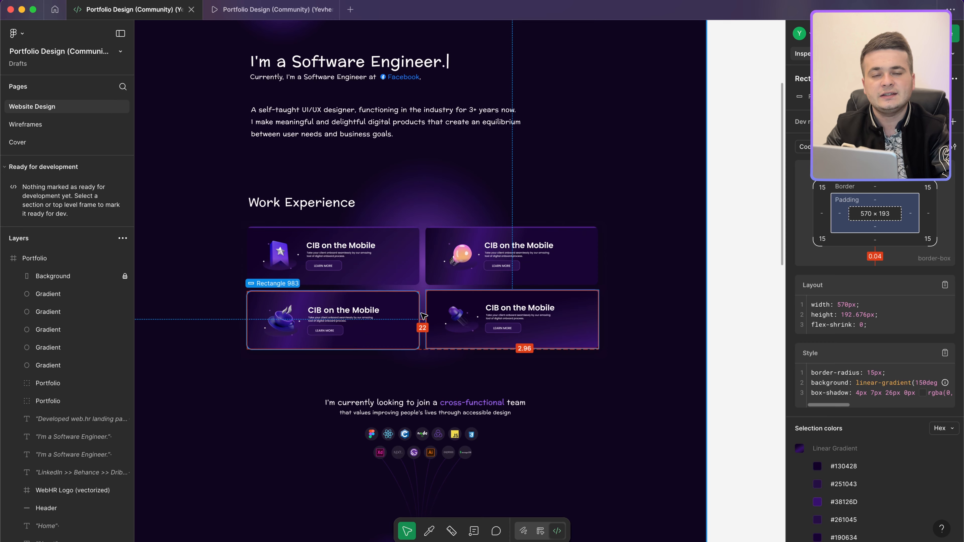
{"action": "left_click", "coordinate": [326, 211]}
{"action": "key", "text": "ctrl+Left"}
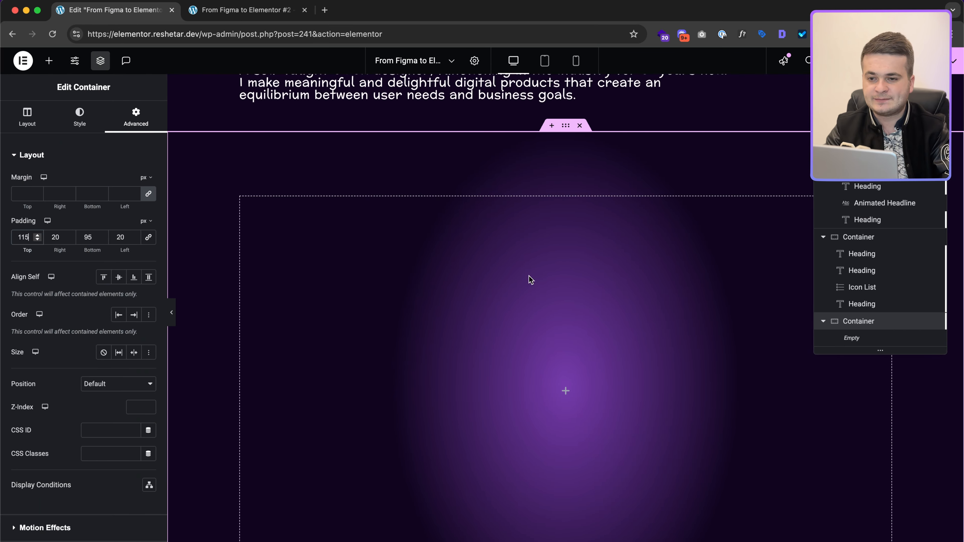
Step: Copy the 'I'm a Software Engineer.' heading and set its HTML tag to H2
{"action": "scroll", "coordinate": [530, 280], "scroll_direction": "up", "scroll_amount": 5}
{"action": "right_click", "coordinate": [437, 251]}
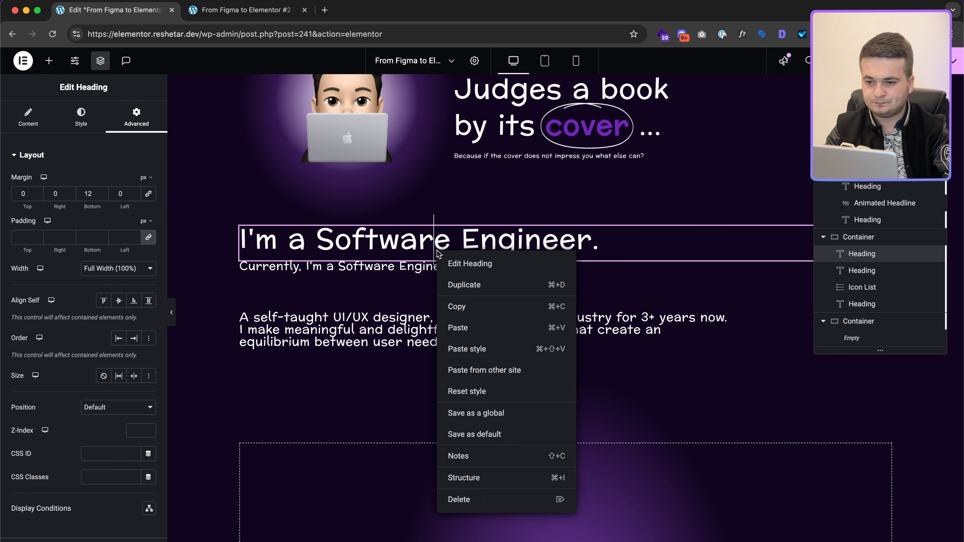
{"action": "left_click", "coordinate": [462, 307]}
{"action": "left_click", "coordinate": [28, 117]}
{"action": "scroll", "coordinate": [445, 363], "scroll_direction": "down", "scroll_amount": 5}
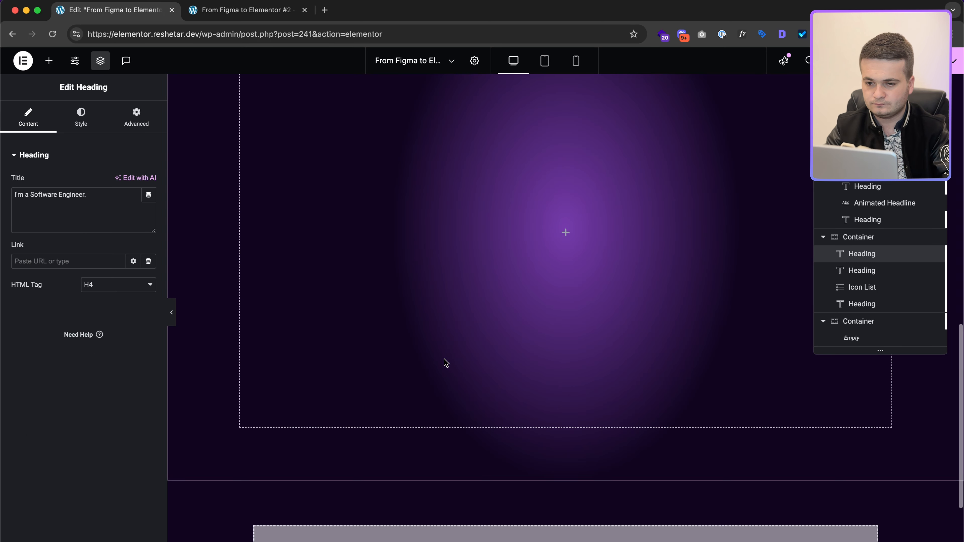
{"action": "scroll", "coordinate": [444, 363], "scroll_direction": "up", "scroll_amount": 5}
{"action": "left_click", "coordinate": [110, 285]}
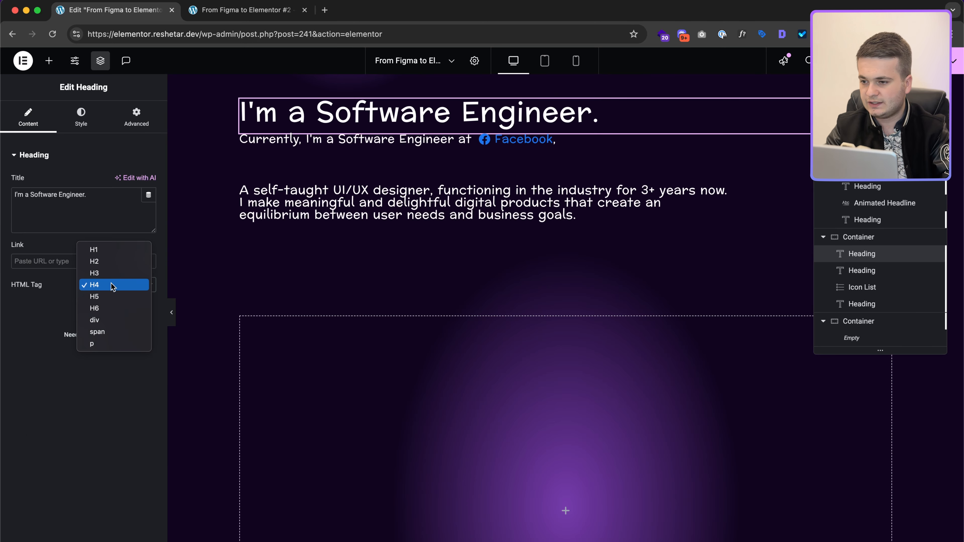
{"action": "left_click", "coordinate": [108, 262]}
{"action": "scroll", "coordinate": [492, 379], "scroll_direction": "down", "scroll_amount": 5}
Step: Paste the heading into the empty glow container as an H2 titled 'Work Experience'
{"action": "left_click", "coordinate": [566, 337]}
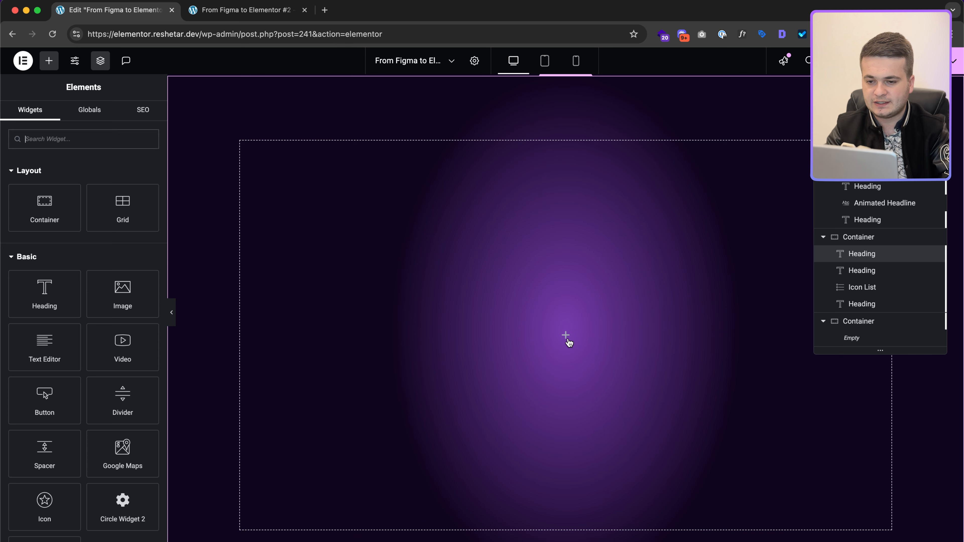
{"action": "right_click", "coordinate": [568, 342]}
{"action": "left_click", "coordinate": [570, 344]}
{"action": "left_click", "coordinate": [87, 285]}
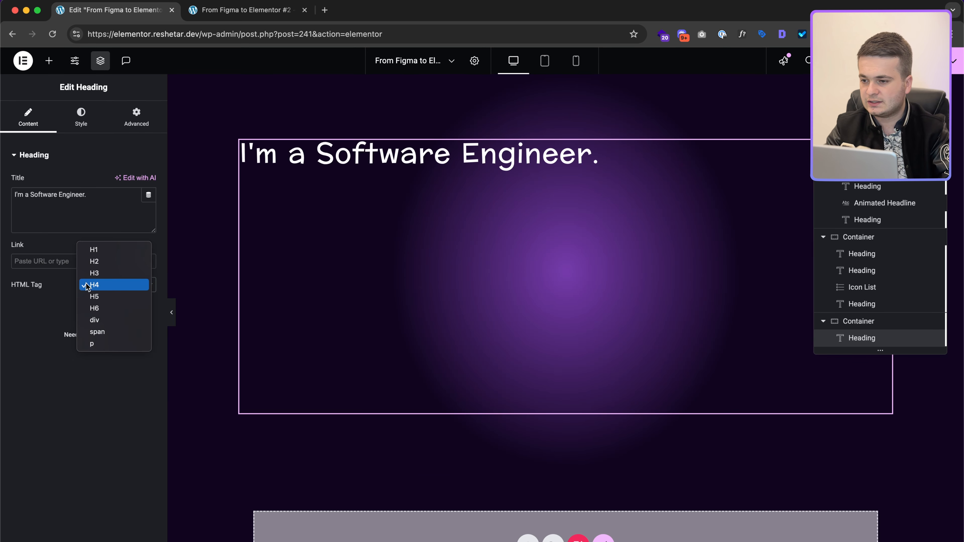
{"action": "left_click", "coordinate": [110, 262]}
{"action": "left_click", "coordinate": [91, 206]}
{"action": "key", "text": "super+a"}
{"action": "key", "text": "shift+super+v"}
{"action": "key", "text": "Return"}
Step: Set the glow container's direction to Column so its items stack vertically
{"action": "left_click", "coordinate": [137, 118]}
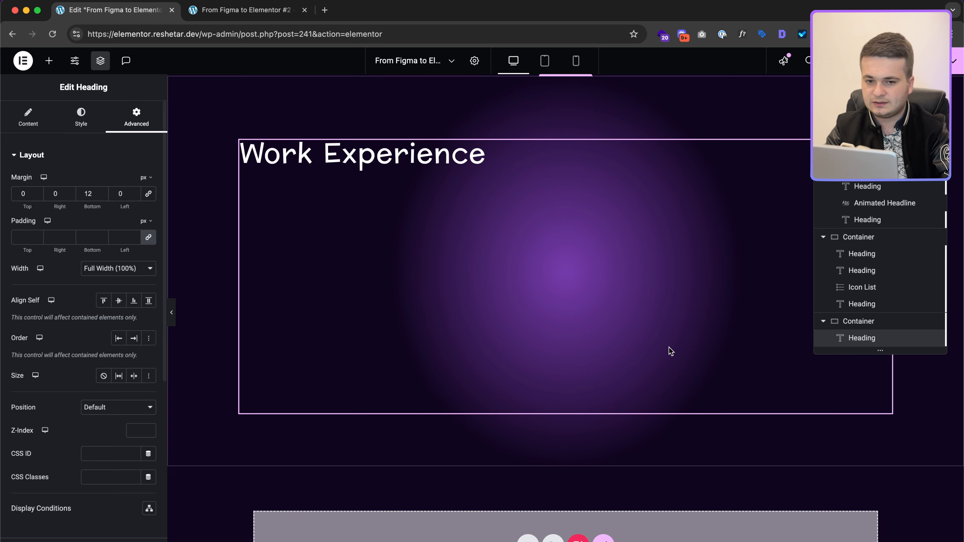
{"action": "left_click", "coordinate": [846, 322]}
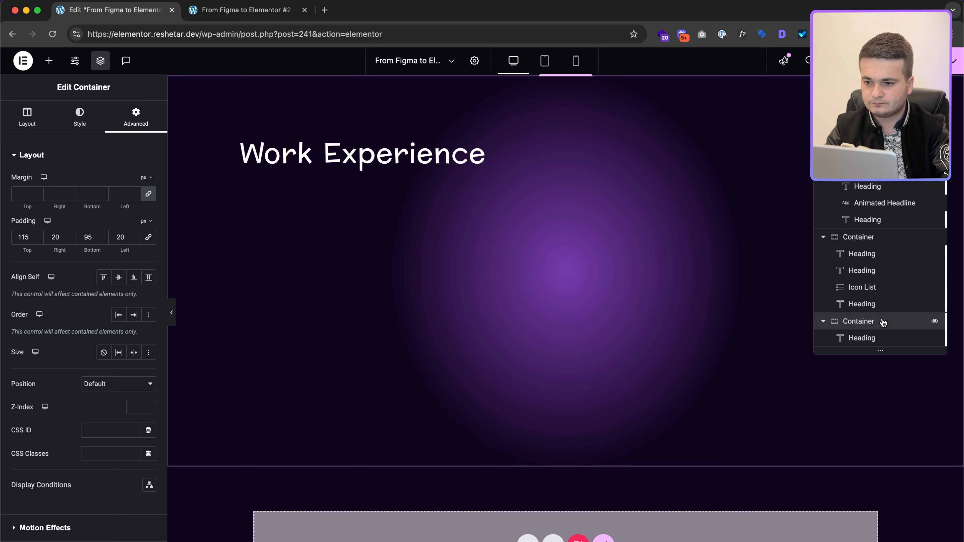
{"action": "left_click", "coordinate": [880, 338]}
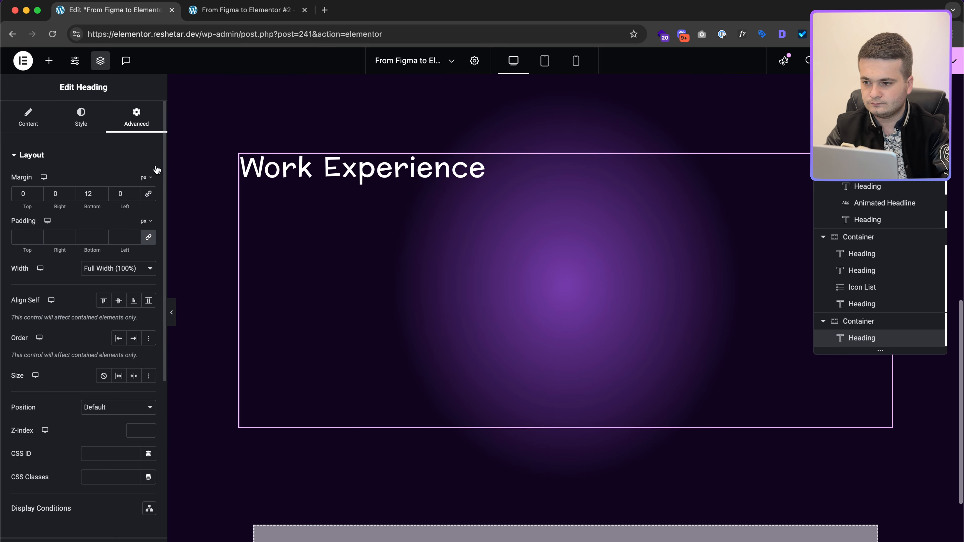
{"action": "scroll", "coordinate": [387, 333], "scroll_direction": "down", "scroll_amount": 3}
{"action": "scroll", "coordinate": [386, 333], "scroll_direction": "up", "scroll_amount": 4}
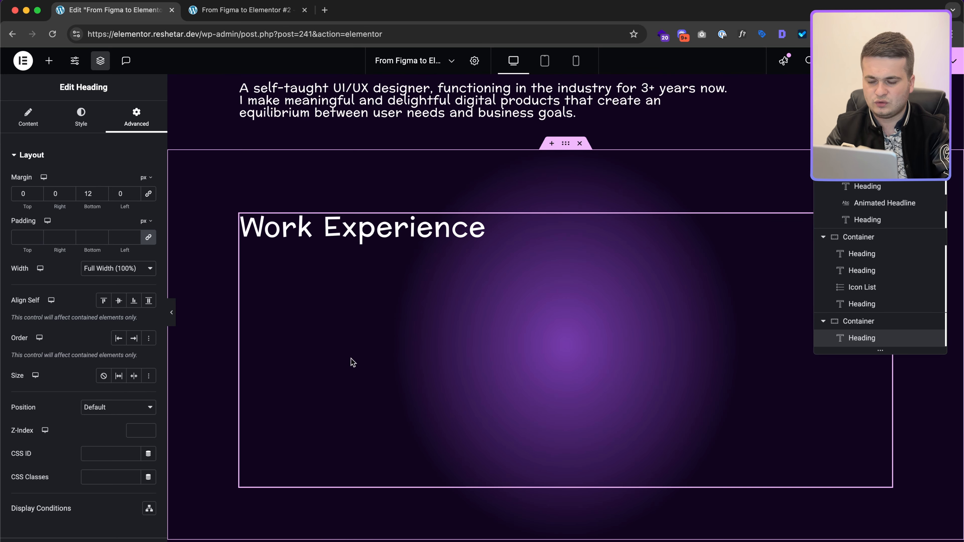
{"action": "left_click", "coordinate": [880, 321]}
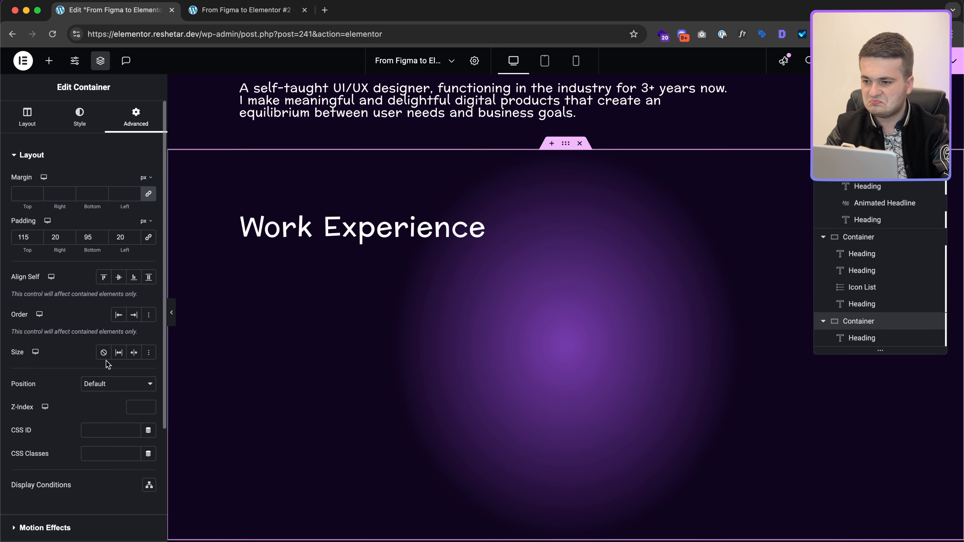
{"action": "left_click", "coordinate": [27, 116]}
{"action": "scroll", "coordinate": [122, 288], "scroll_direction": "down", "scroll_amount": 2}
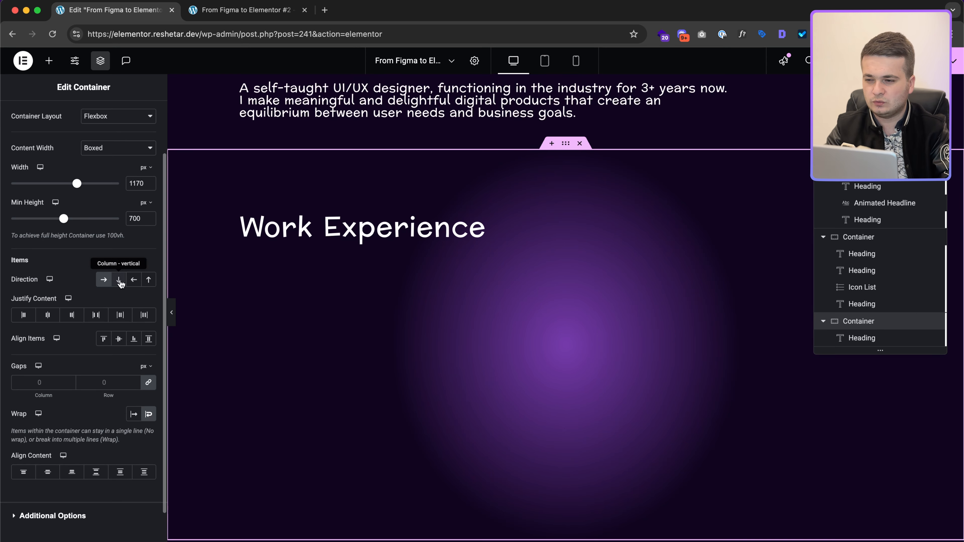
{"action": "left_click", "coordinate": [121, 284]}
Step: Give the Work Experience heading a 44 px bottom margin, checking the spacing in Figma
{"action": "left_click", "coordinate": [383, 230]}
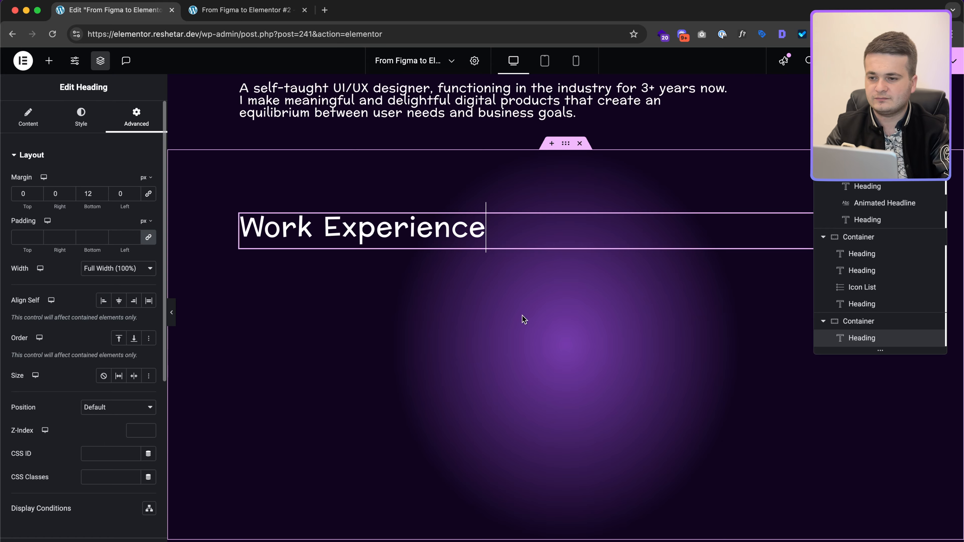
{"action": "key", "text": "ctrl+Right"}
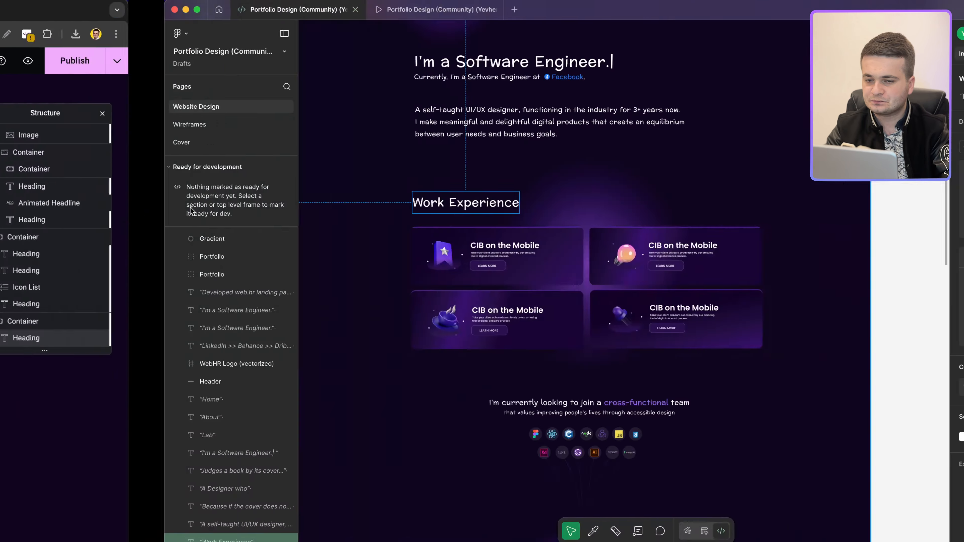
{"action": "mouse_move", "coordinate": [358, 236]}
{"action": "key", "text": "ctrl+Left"}
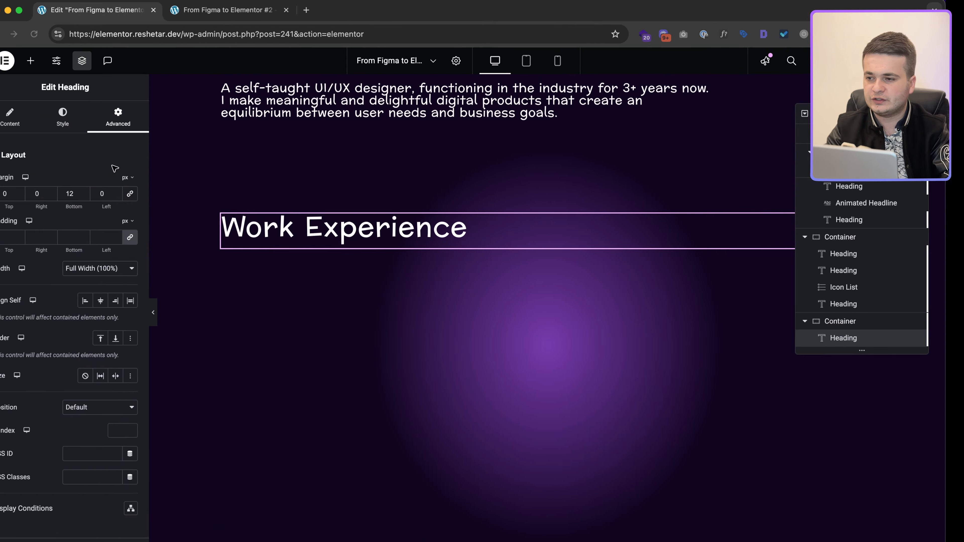
{"action": "left_click", "coordinate": [90, 193]}
{"action": "type", "text": "44"}
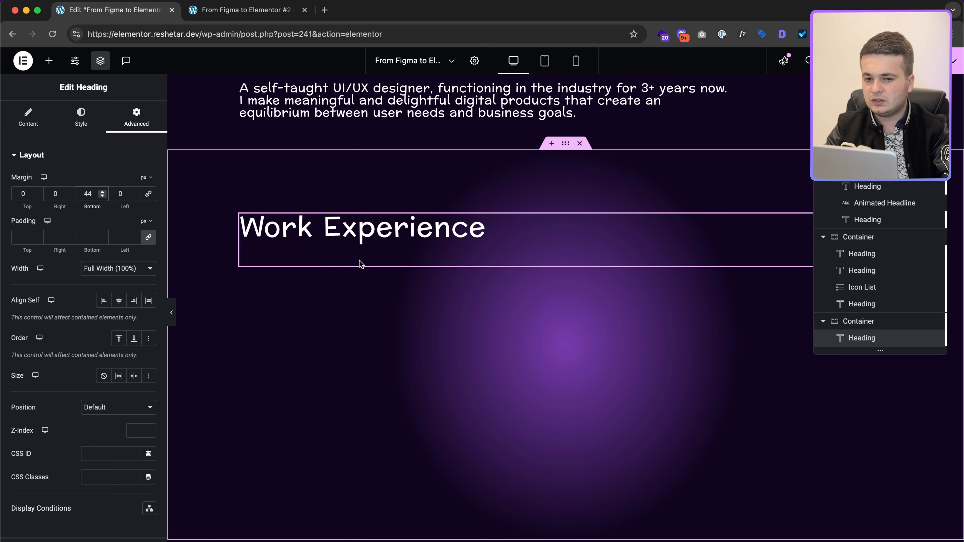
{"action": "key", "text": "ctrl+Right"}
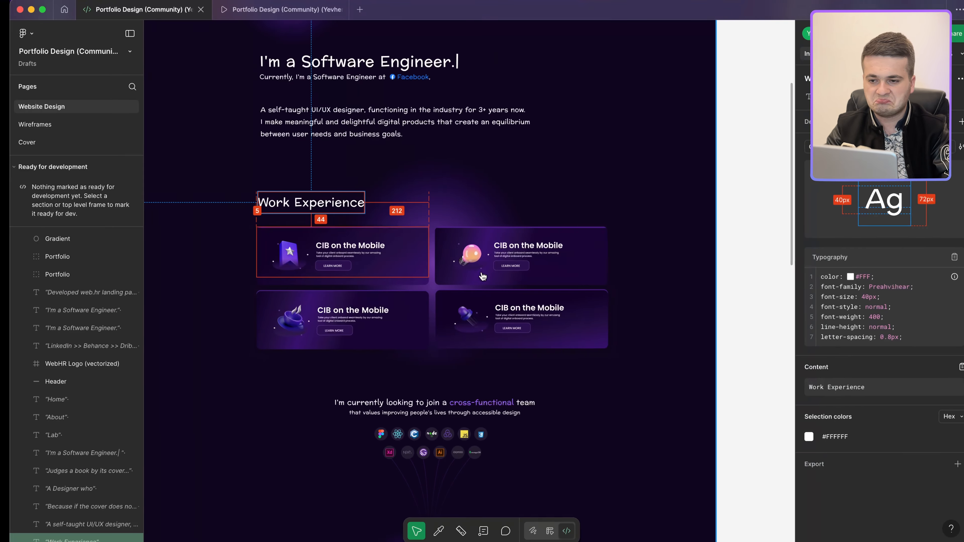
{"action": "left_click", "coordinate": [407, 282]}
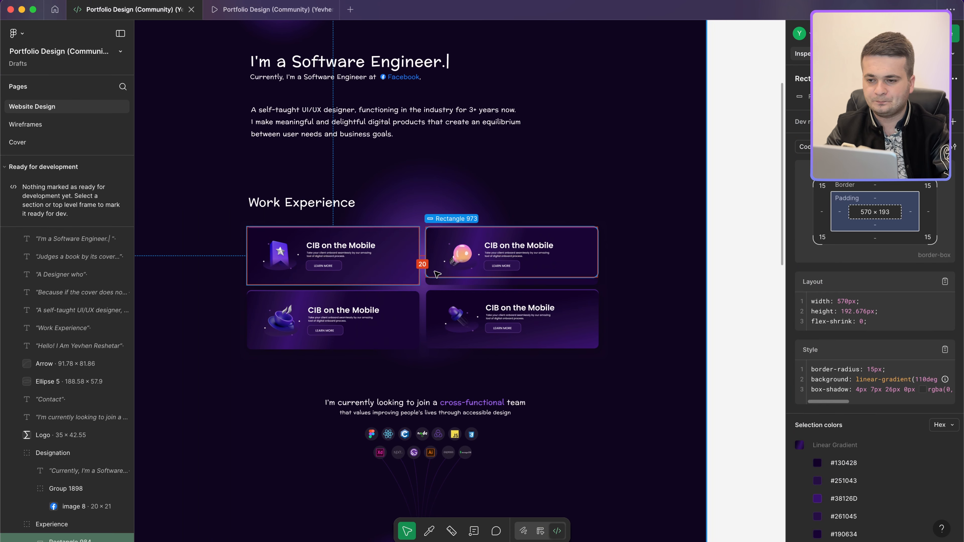
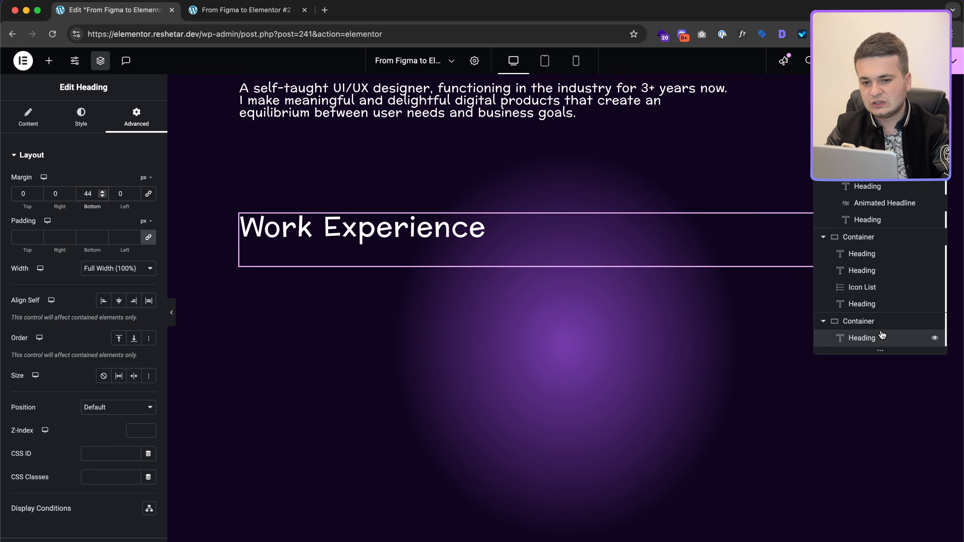
Step: Add a container below the Work Experience heading with a nested inner container
{"action": "left_click", "coordinate": [49, 60]}
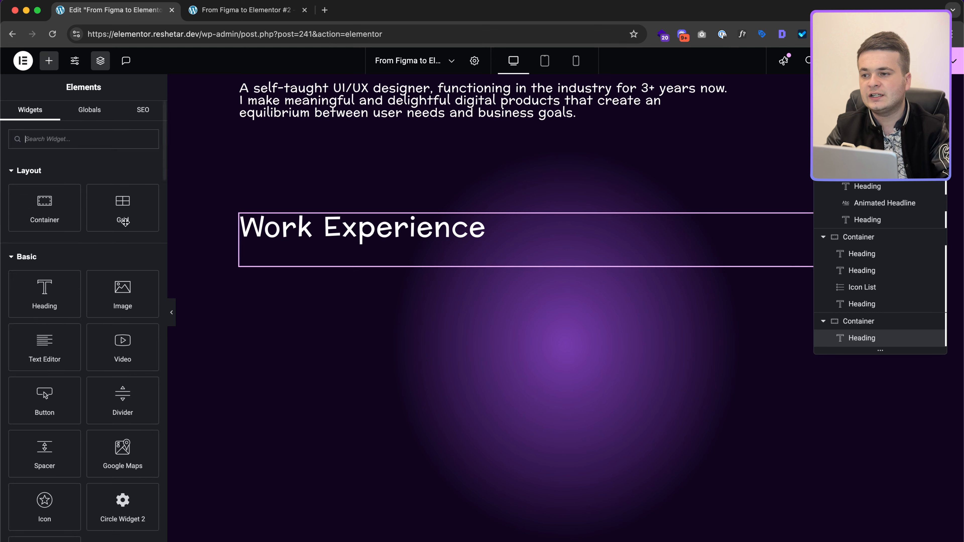
{"action": "left_click_drag", "start_coordinate": [44, 220], "coordinate": [323, 351]}
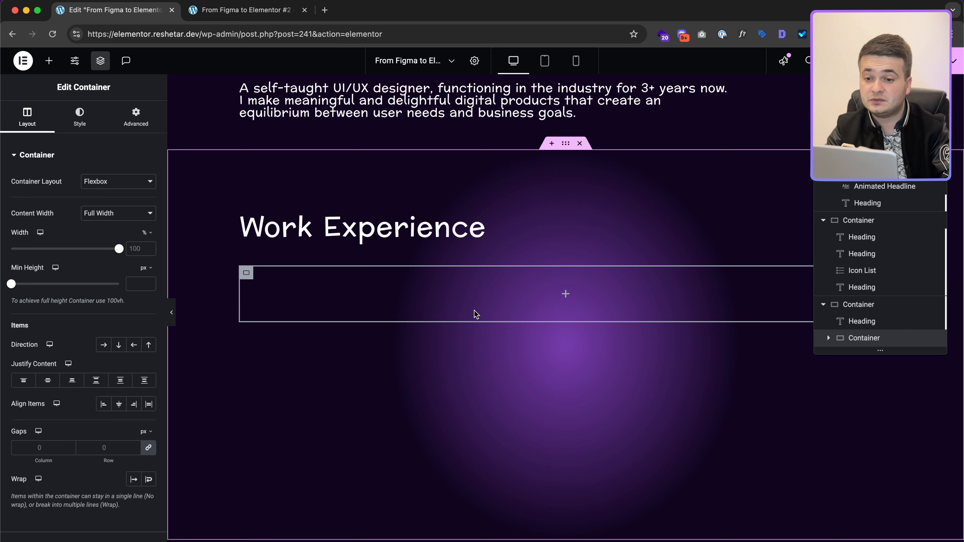
{"action": "left_click", "coordinate": [567, 295]}
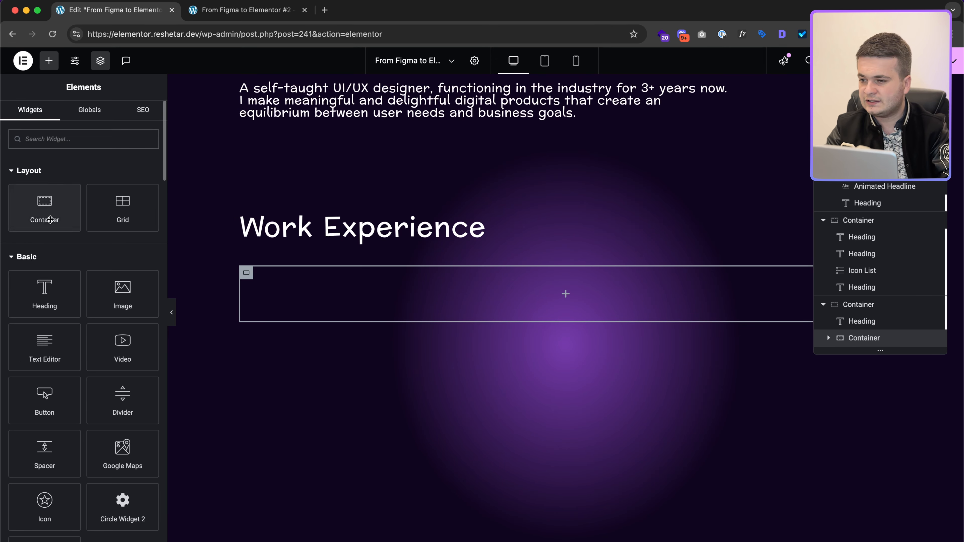
{"action": "left_click", "coordinate": [45, 207]}
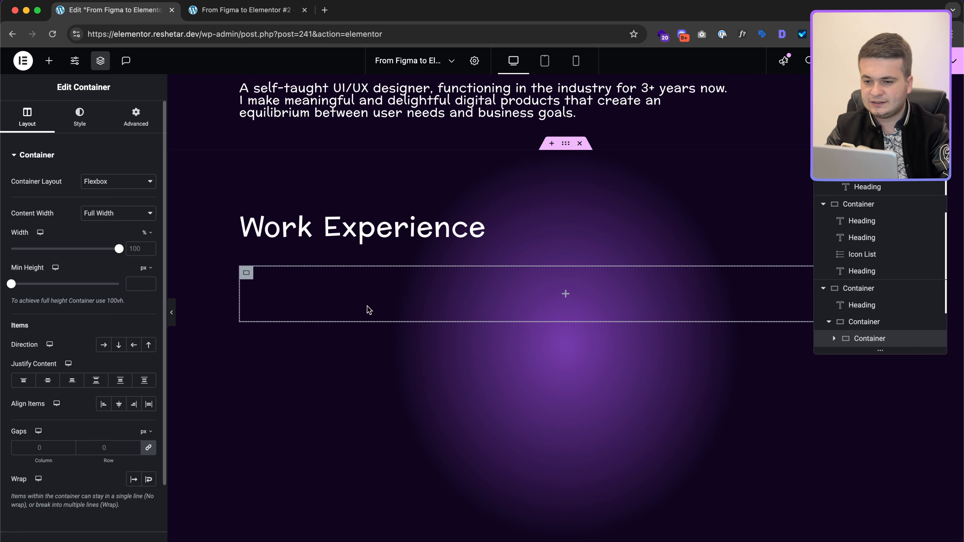
Step: Duplicate the nested container three times to get four stacked card containers
{"action": "right_click", "coordinate": [870, 340]}
{"action": "left_click", "coordinate": [866, 279]}
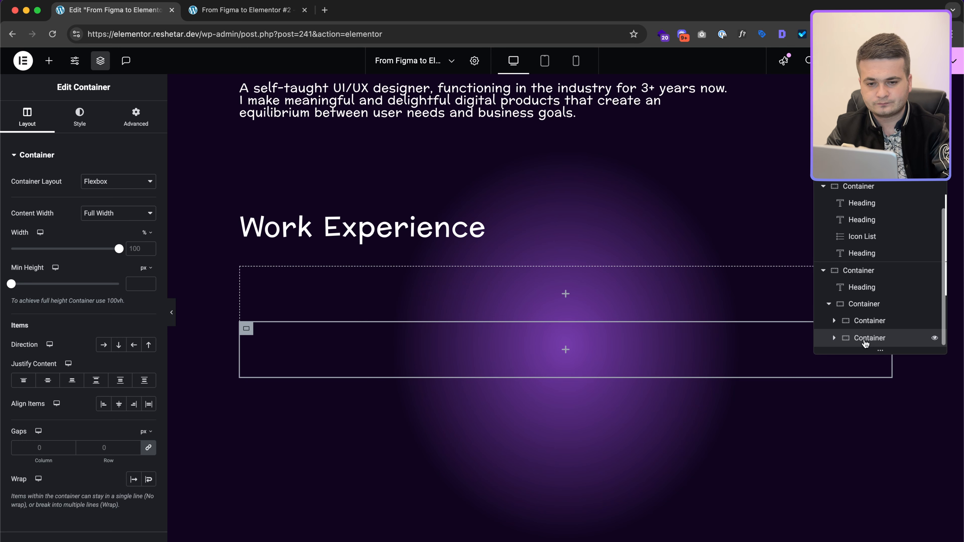
{"action": "right_click", "coordinate": [865, 342]}
{"action": "left_click", "coordinate": [857, 278]}
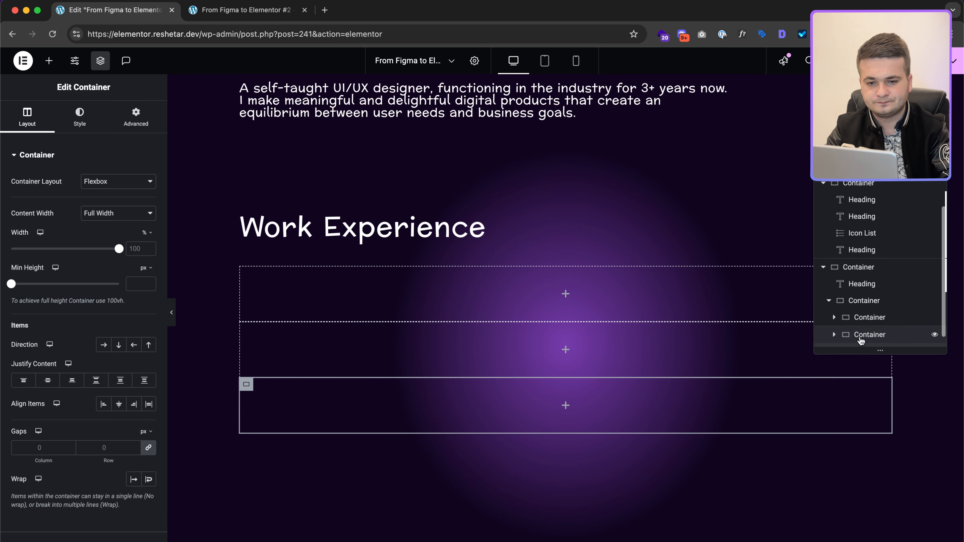
{"action": "right_click", "coordinate": [861, 340]}
{"action": "left_click", "coordinate": [864, 280]}
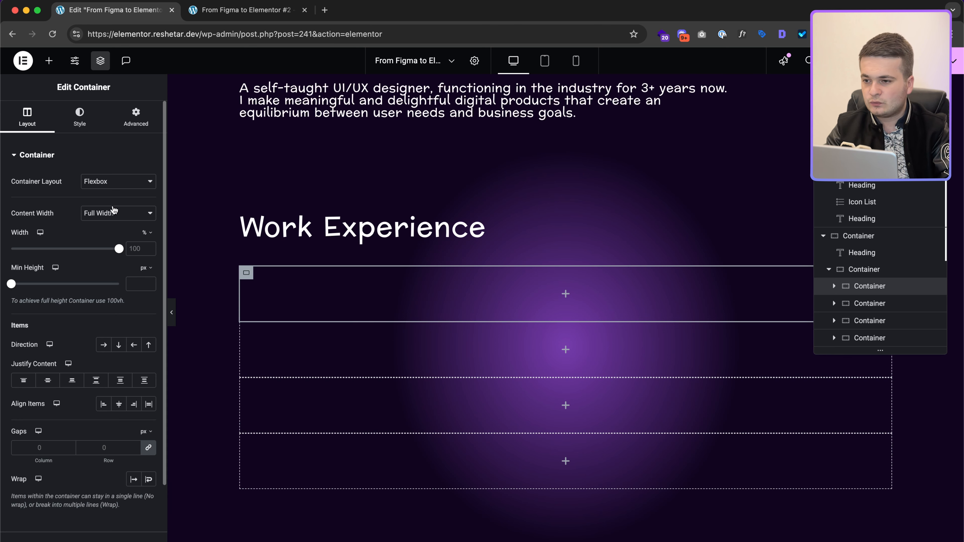
Step: Set the first card container's width to the custom value calc(50% - 10px)
{"action": "left_click", "coordinate": [152, 235]}
{"action": "left_click", "coordinate": [145, 316]}
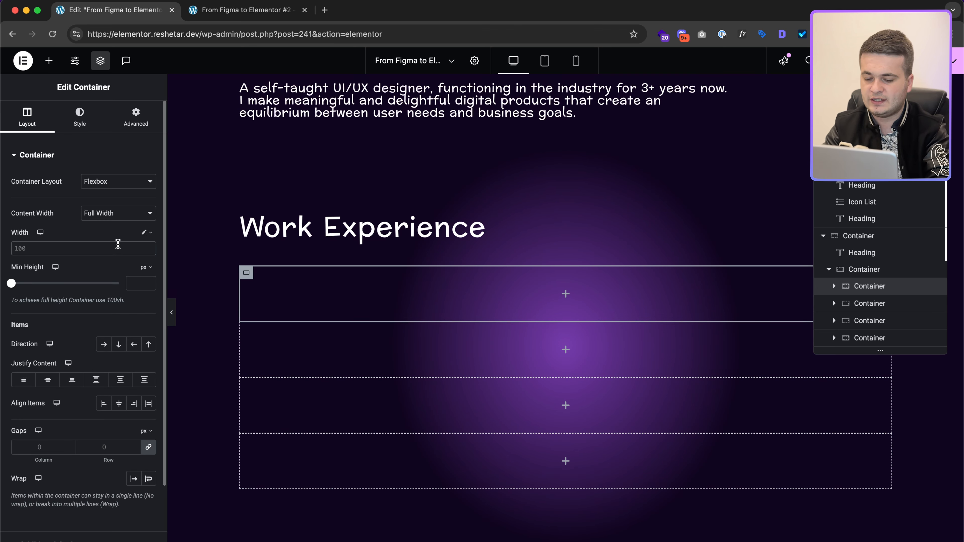
{"action": "type", "text": "calc("}
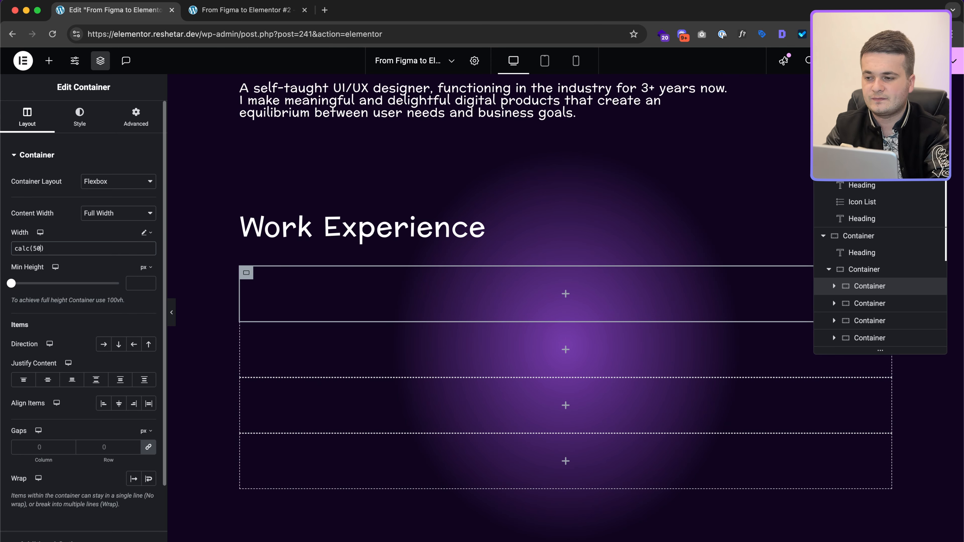
{"action": "type", "text": "50% -"}
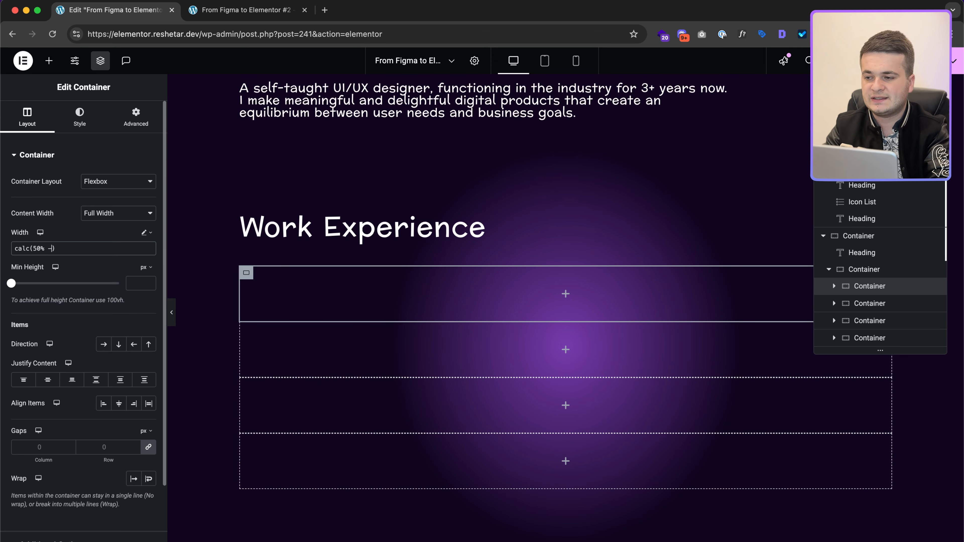
{"action": "type", "text": " 11px"}
{"action": "key", "text": "ctrl+Right"}
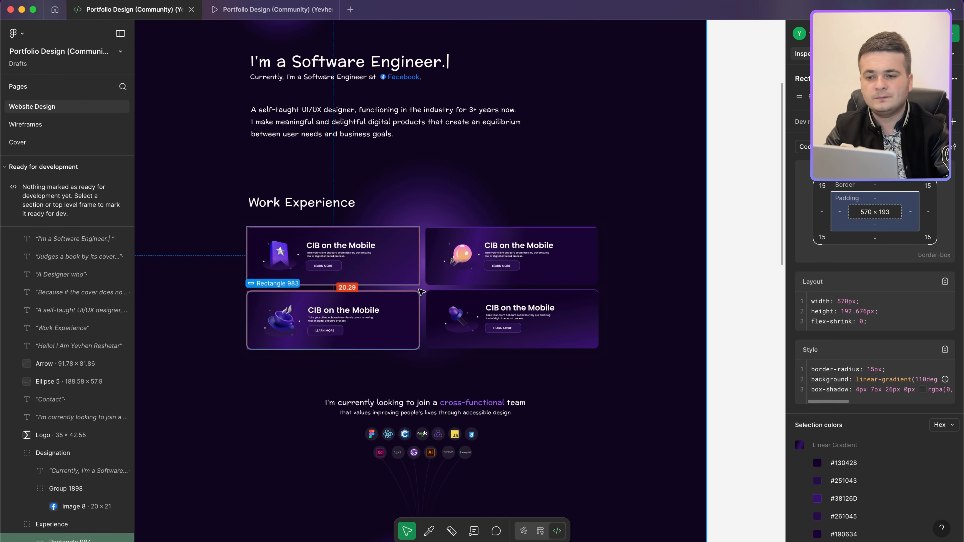
{"action": "scroll", "coordinate": [421, 292], "scroll_direction": "up", "scroll_amount": 3}
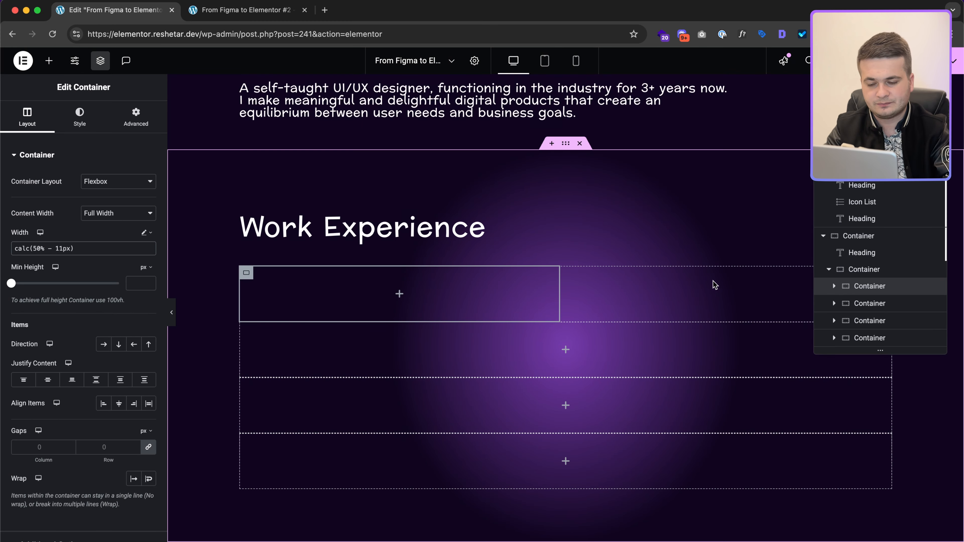
{"action": "left_click", "coordinate": [63, 248]}
{"action": "key", "text": "BackSpace"}
{"action": "type", "text": "0"}
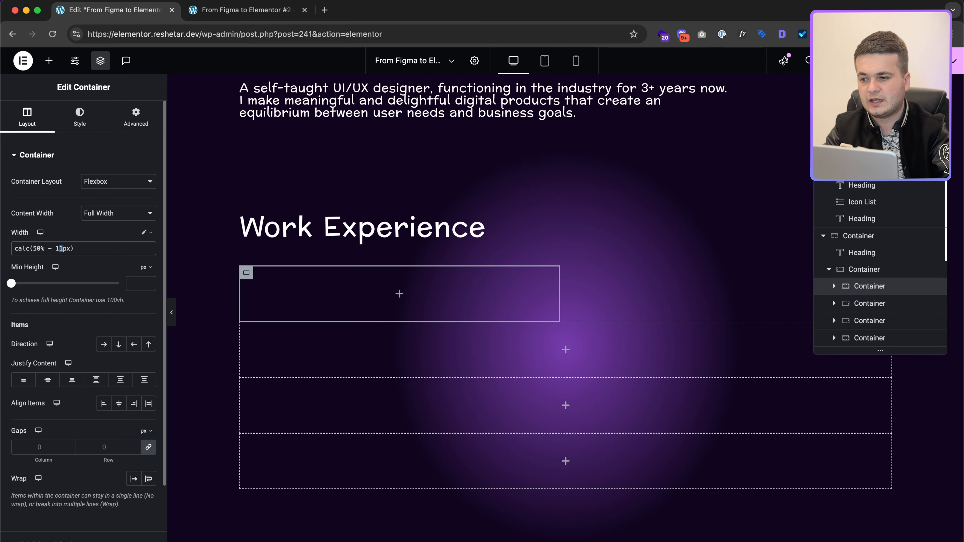
{"action": "key", "text": "super+a"}
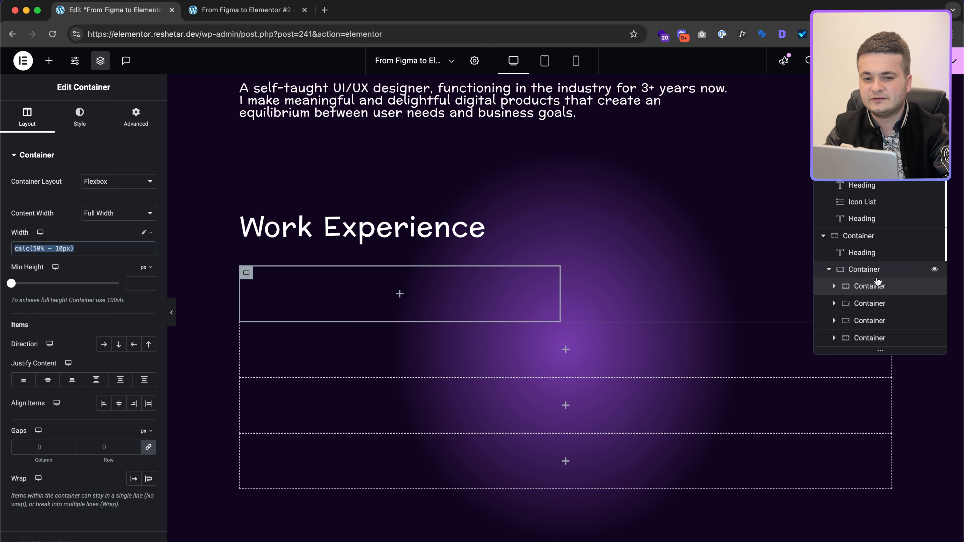
{"action": "left_click", "coordinate": [880, 304]}
Step: Duplicate the half-width card container
{"action": "left_click", "coordinate": [873, 290]}
{"action": "left_click", "coordinate": [871, 304]}
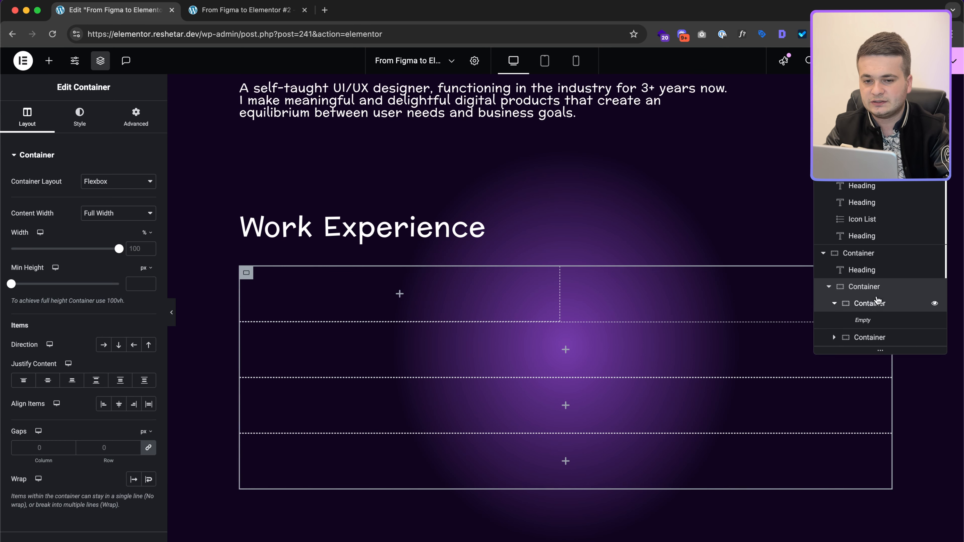
{"action": "right_click", "coordinate": [852, 304]}
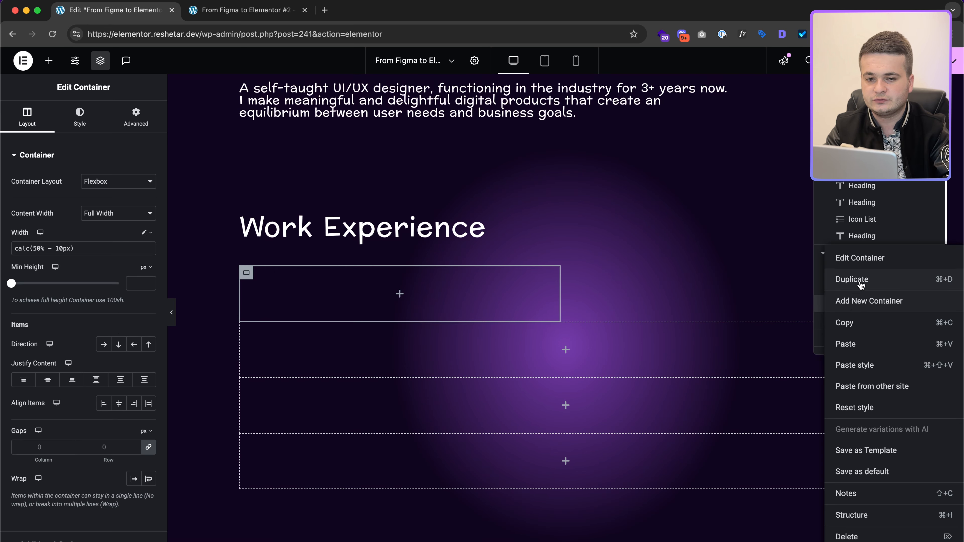
{"action": "left_click", "coordinate": [857, 279]}
Step: Set the cards' parent to Row direction with Wrap, Space Between, and a 20 px row gap
{"action": "left_click", "coordinate": [861, 292]}
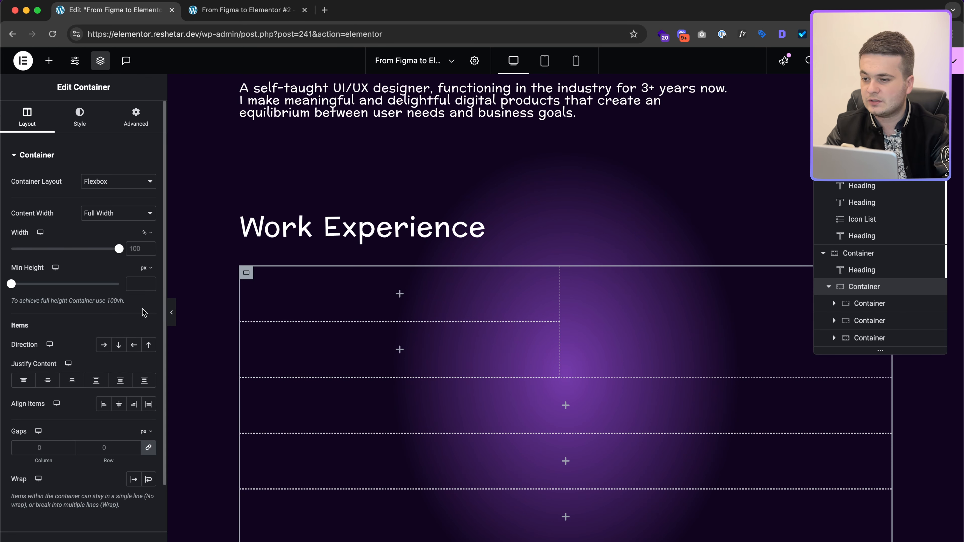
{"action": "left_click", "coordinate": [104, 345]}
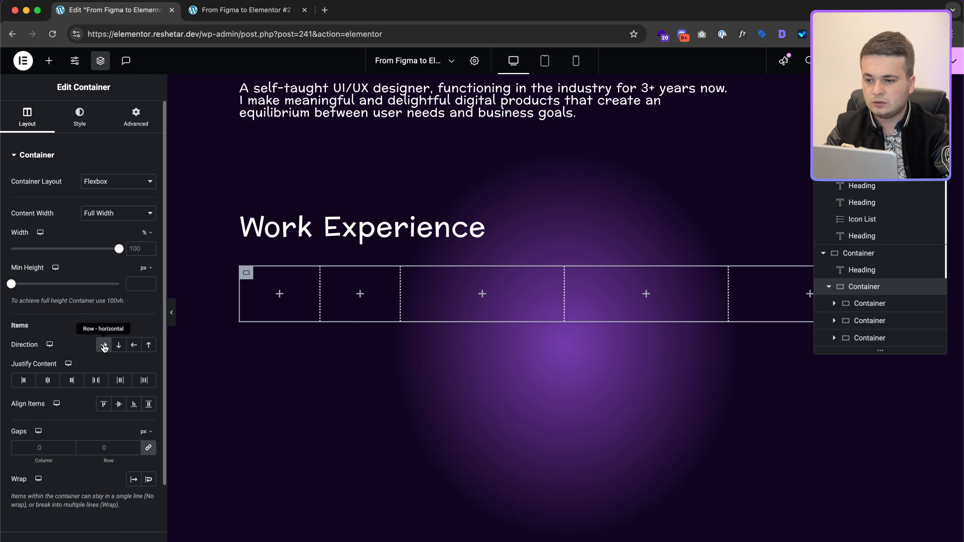
{"action": "left_click", "coordinate": [149, 479]}
{"action": "scroll", "coordinate": [585, 343], "scroll_direction": "up", "scroll_amount": 3}
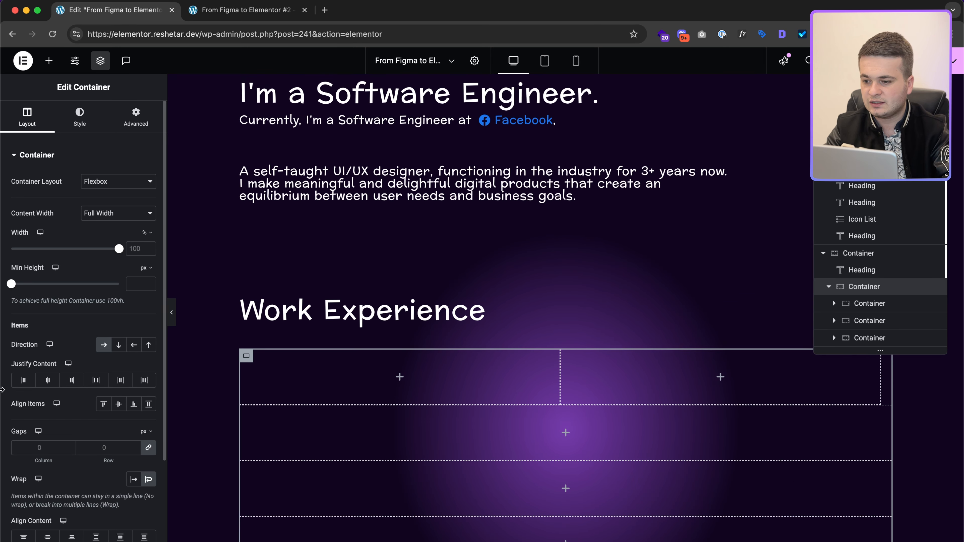
{"action": "left_click", "coordinate": [94, 380]}
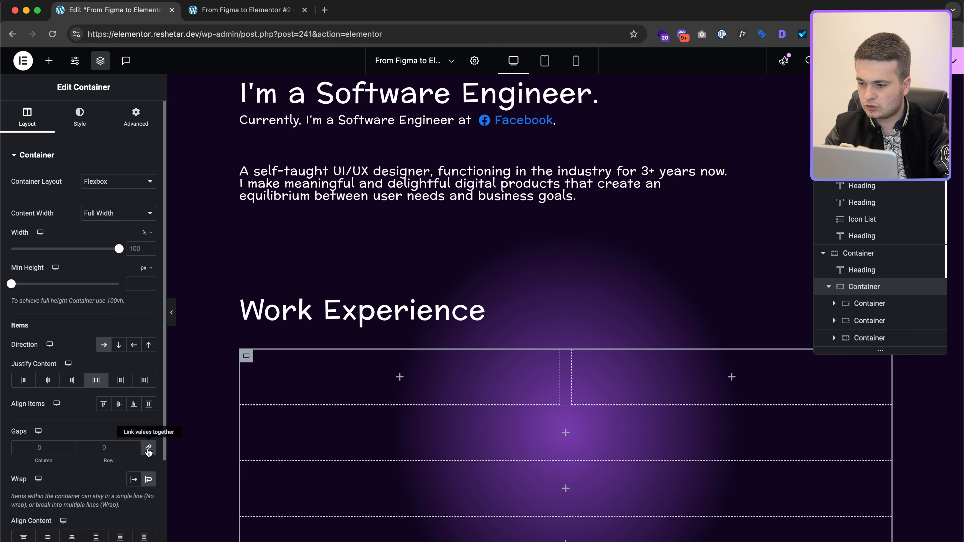
{"action": "type", "text": "20"}
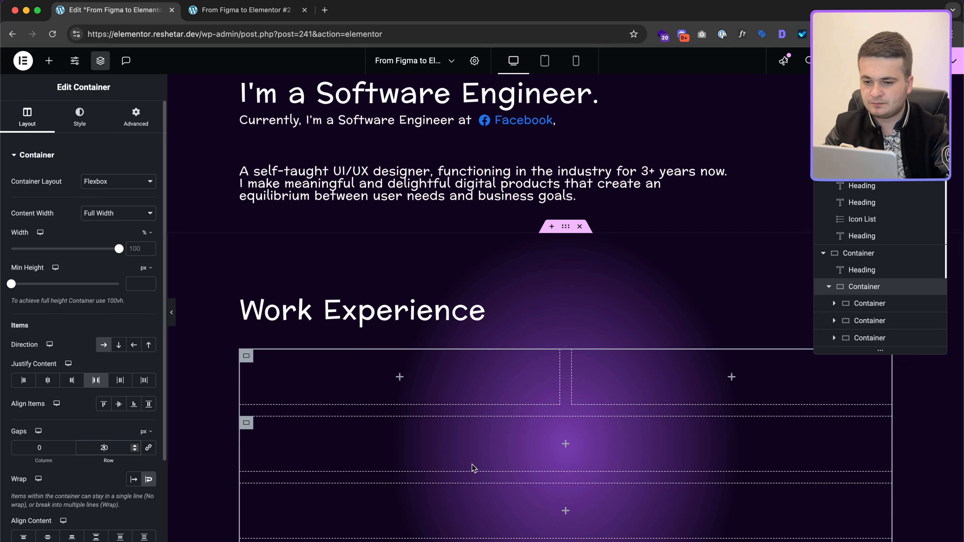
Step: Delete the extra full-width card containers
{"action": "left_click", "coordinate": [879, 318]}
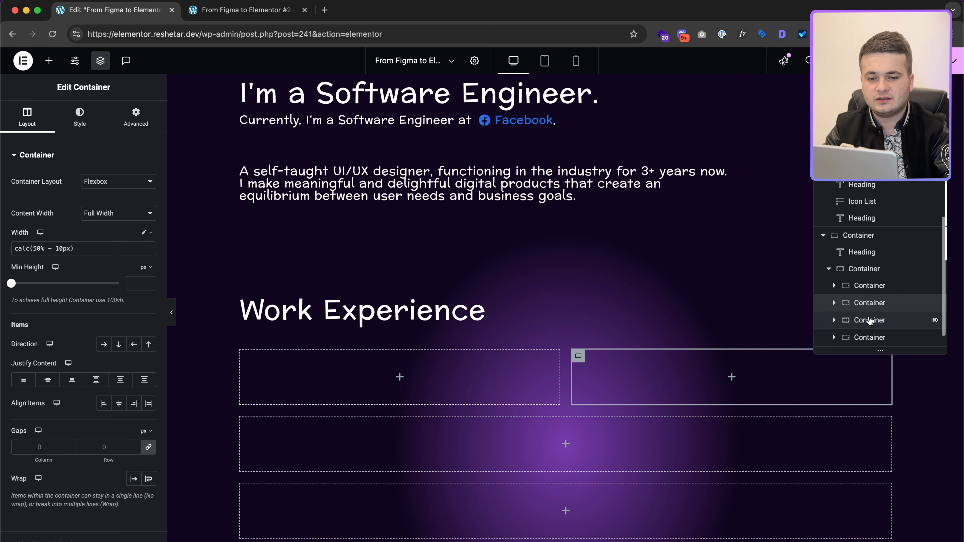
{"action": "left_click", "coordinate": [869, 321]}
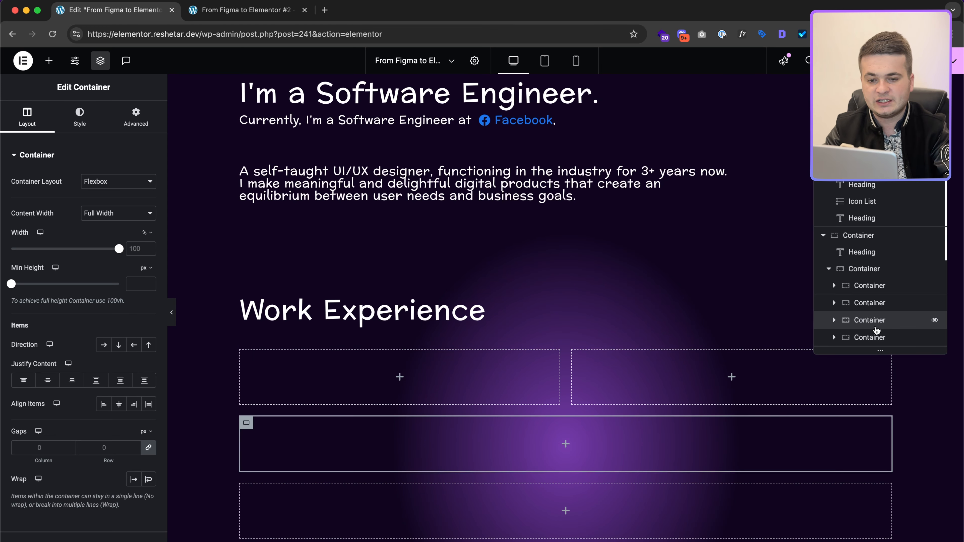
{"action": "right_click", "coordinate": [875, 328]}
{"action": "left_click", "coordinate": [847, 536]}
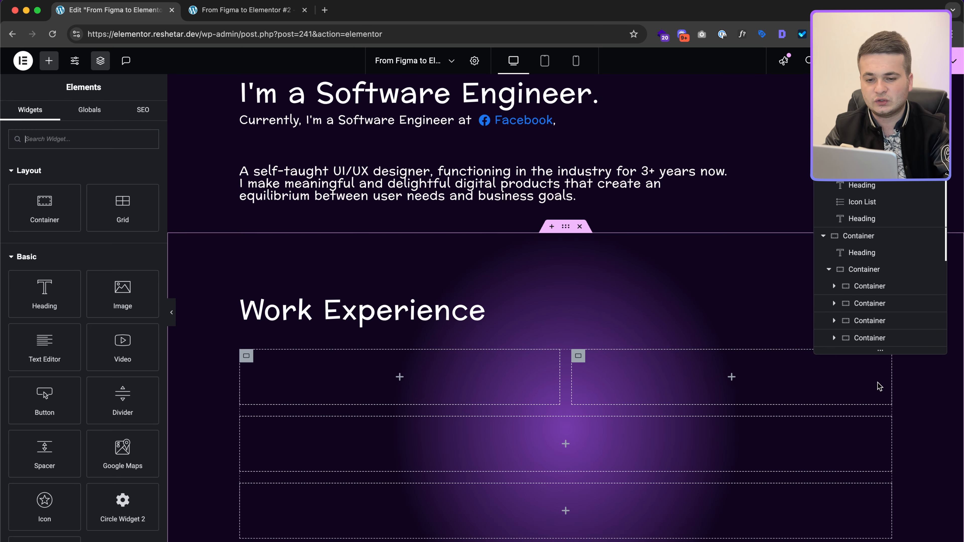
{"action": "left_click", "coordinate": [879, 323]}
{"action": "right_click", "coordinate": [884, 331]}
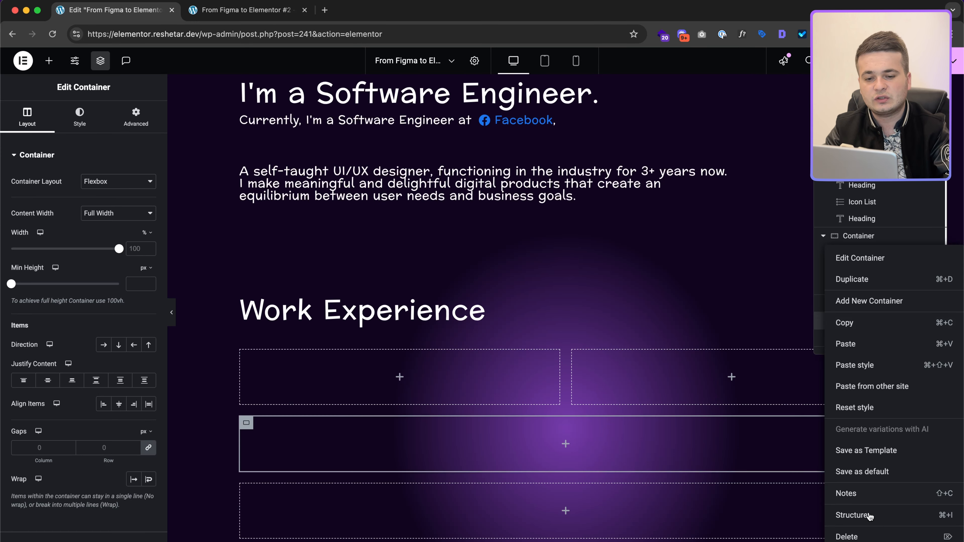
{"action": "left_click", "coordinate": [846, 535]}
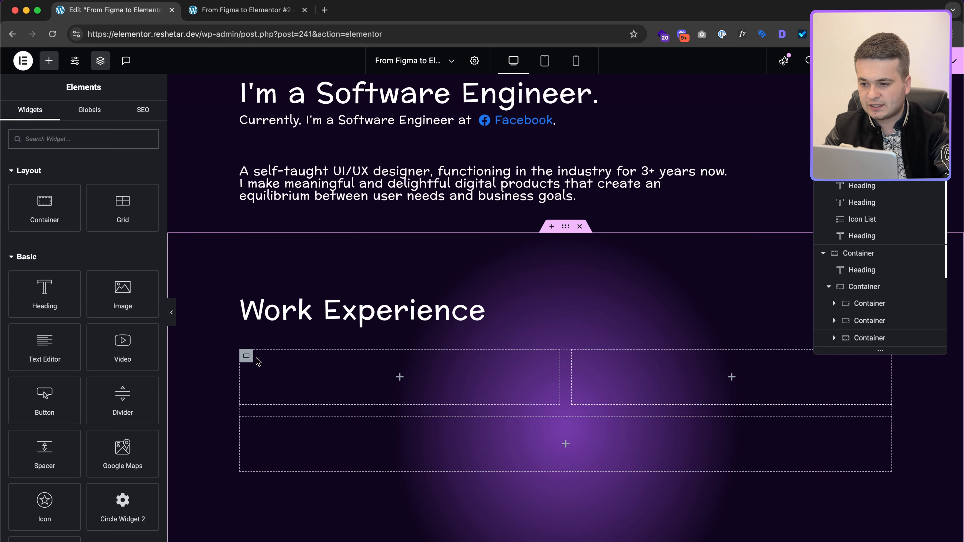
{"action": "left_click", "coordinate": [885, 304]}
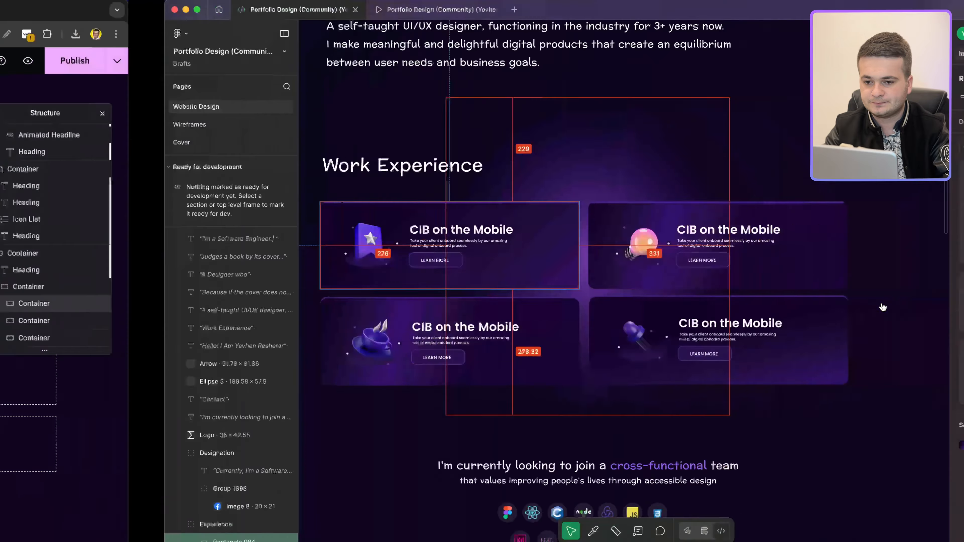
Step: In Figma Dev Mode, select the first experience card's background gradient and box-shadow CSS
{"action": "scroll", "coordinate": [249, 280], "scroll_direction": "up", "scroll_amount": 5}
{"action": "scroll", "coordinate": [249, 280], "scroll_direction": "left", "scroll_amount": 5}
{"action": "left_click", "coordinate": [252, 283]}
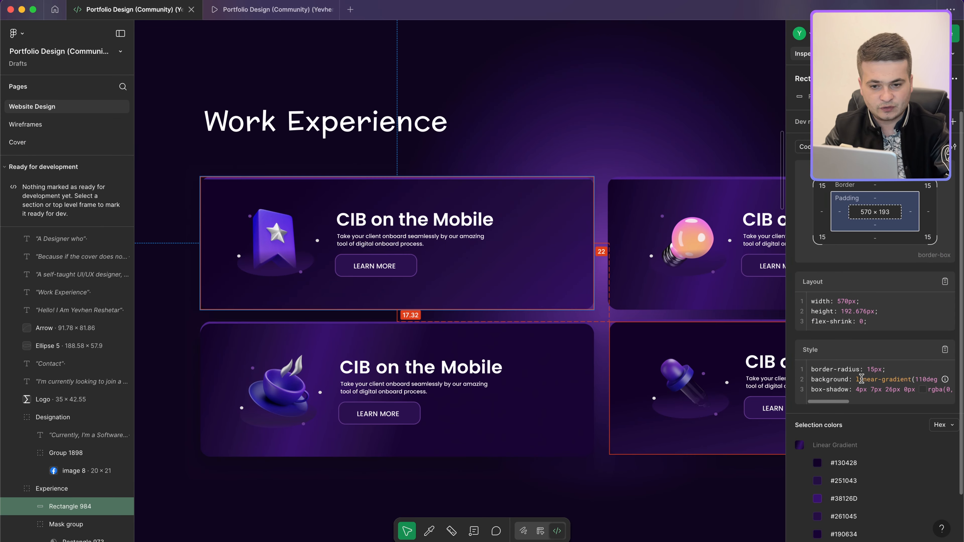
{"action": "scroll", "coordinate": [847, 384], "scroll_direction": "right", "scroll_amount": 5}
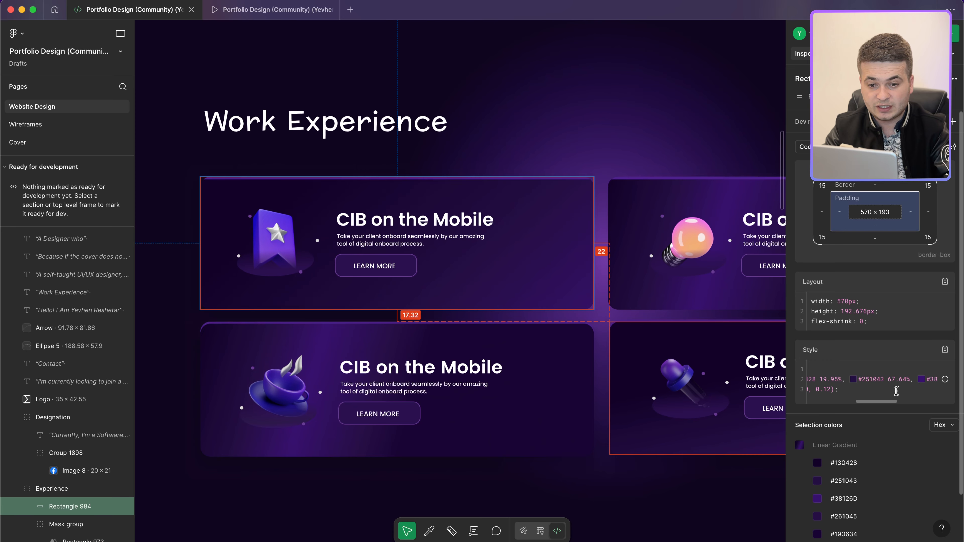
{"action": "left_click_drag", "start_coordinate": [896, 390], "coordinate": [809, 376]}
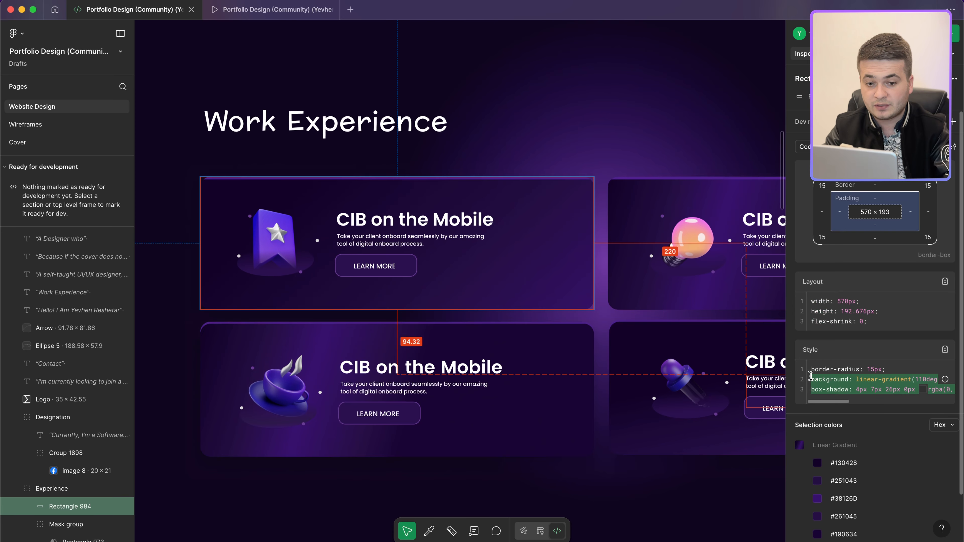
{"action": "key", "text": "ctrl+Left"}
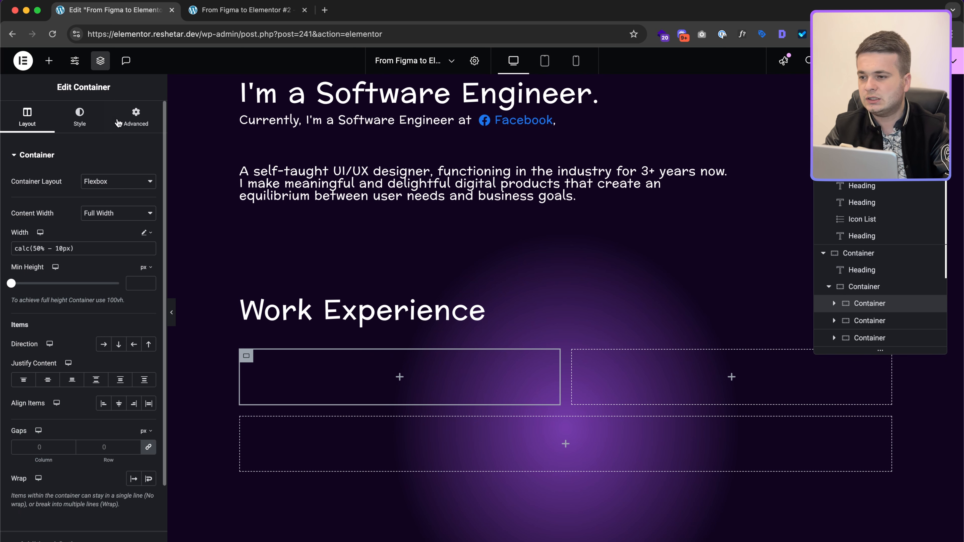
Step: Give the card a 15 px border radius and paste its gradient and box-shadow into Custom CSS
{"action": "left_click", "coordinate": [95, 117]}
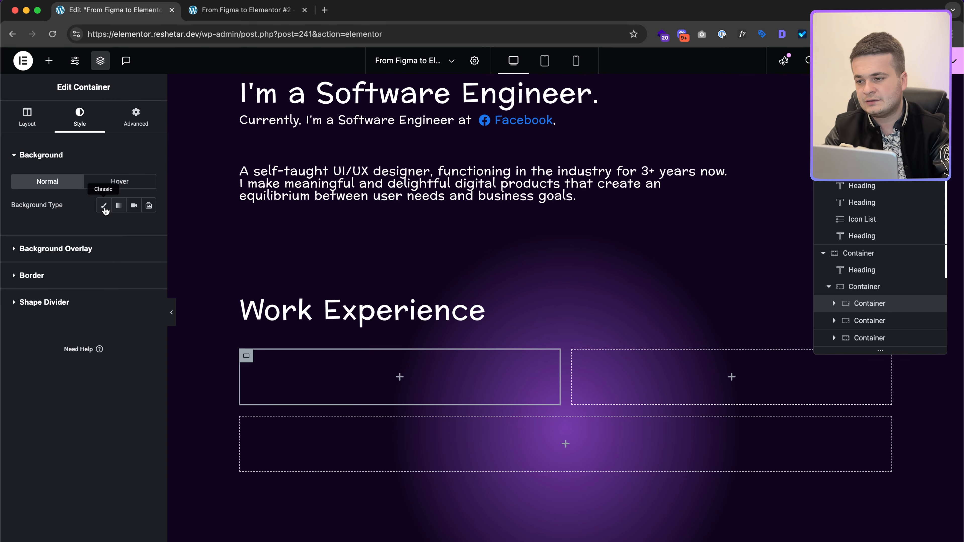
{"action": "left_click", "coordinate": [106, 275]}
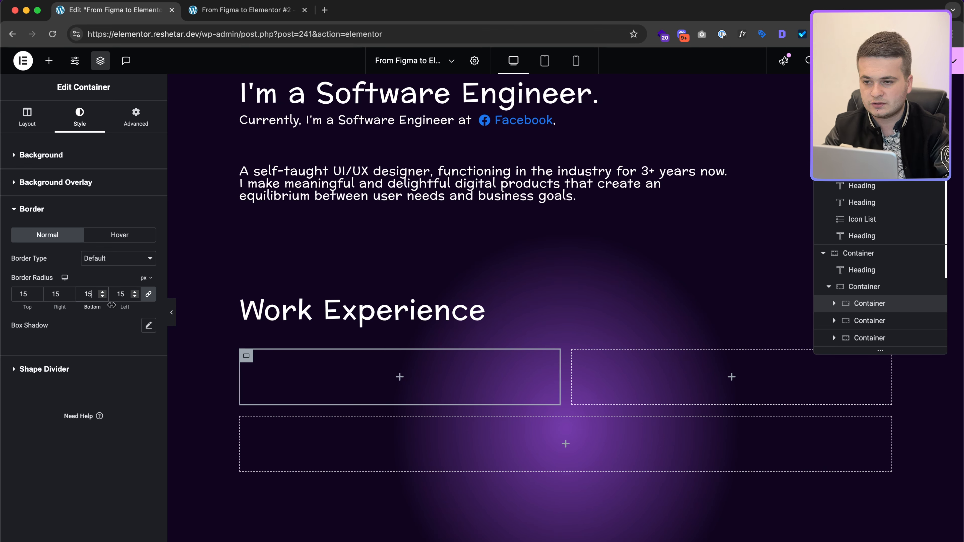
{"action": "left_click", "coordinate": [136, 117]}
{"action": "scroll", "coordinate": [110, 364], "scroll_direction": "down", "scroll_amount": 5}
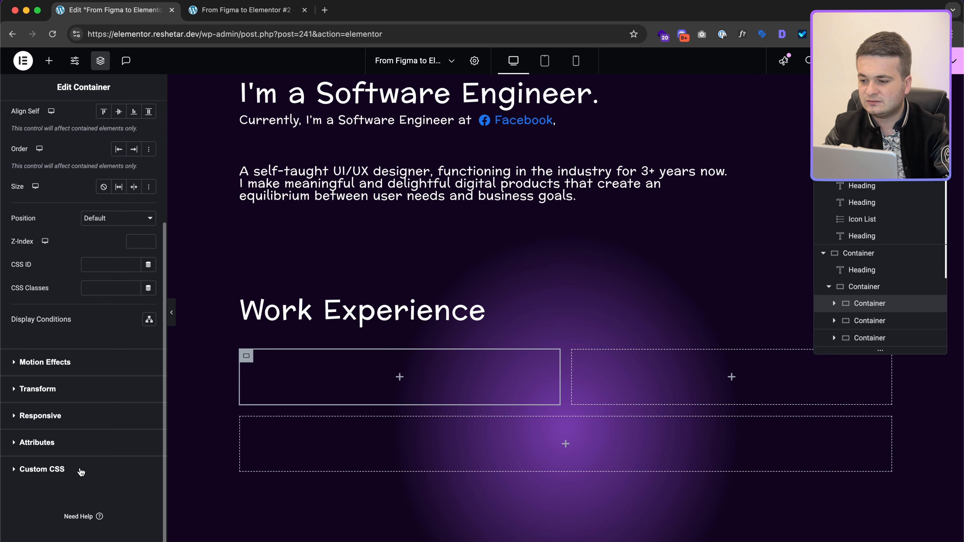
{"action": "left_click", "coordinate": [42, 469]}
{"action": "type", "text": "se"}
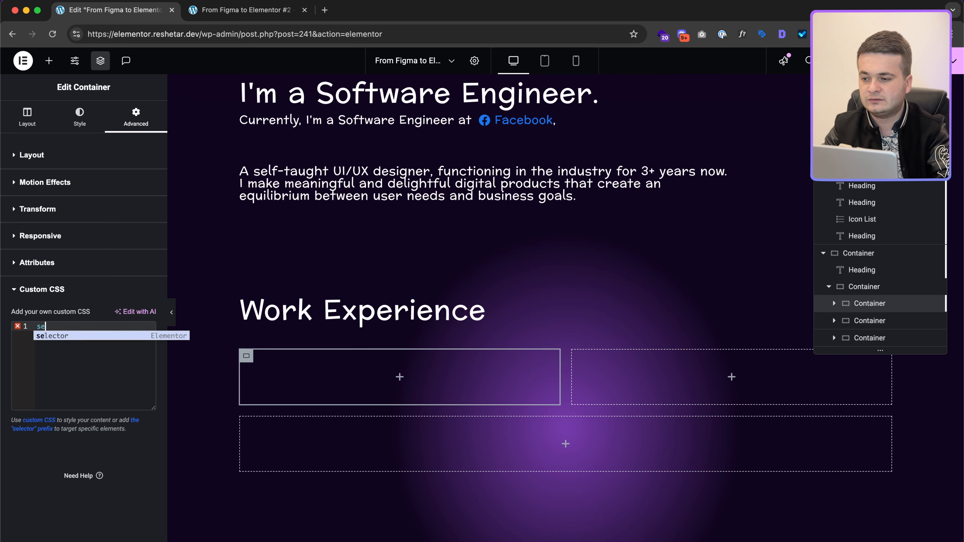
{"action": "type", "text": "lector {"}
{"action": "key", "text": "Return"}
{"action": "type", "text": "background: linear-gradient(110deg, #130428 19.95%, #251043 67.64%, #38126D 107.08%, #261045 156.61%, #190634 183.21%);  box-shadow: 4px 7px 26px 0px rgba(0, 0, 0, 0.12);"}
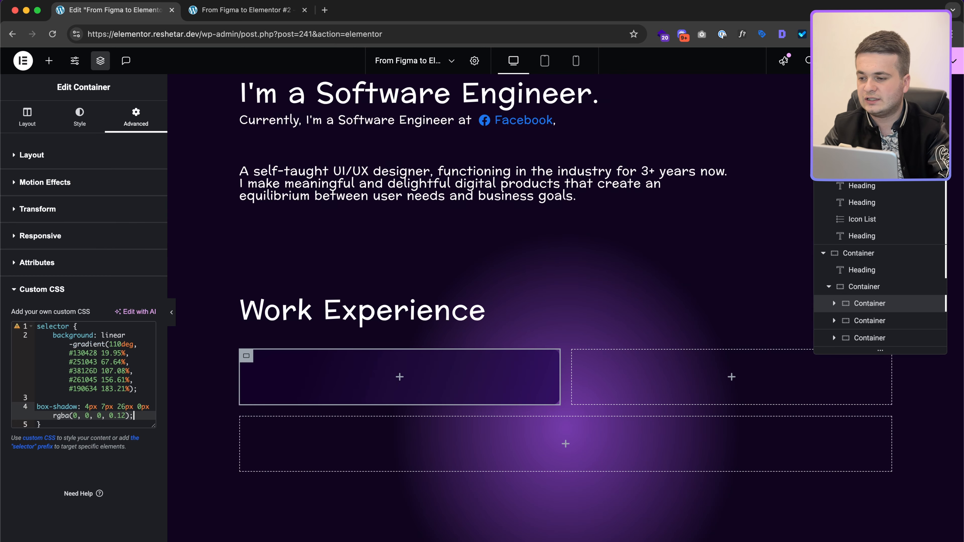
{"action": "key", "text": "shift+Up"}
{"action": "key", "text": "shift+super+Left"}
{"action": "key", "text": "Tab"}
{"action": "key", "text": "Up"}
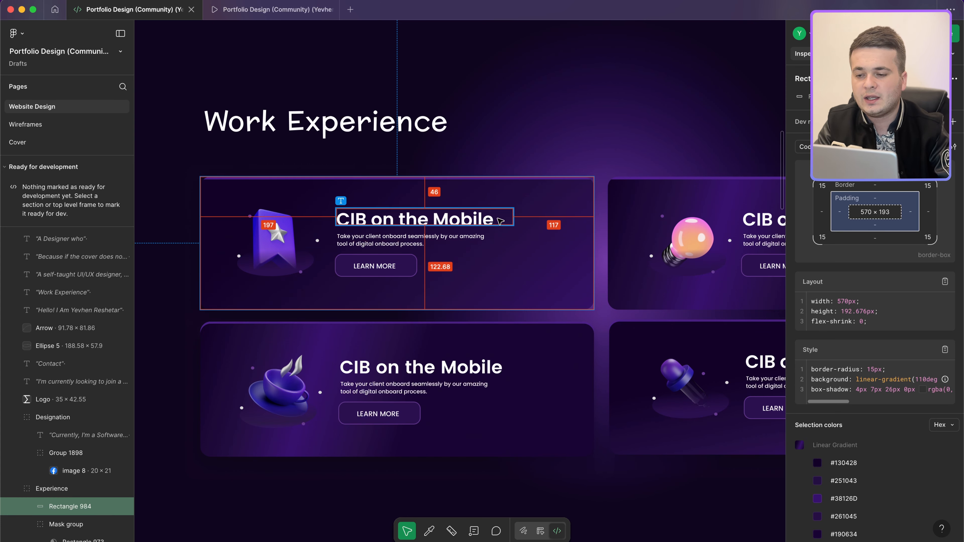
{"action": "key", "text": "ctrl+Left"}
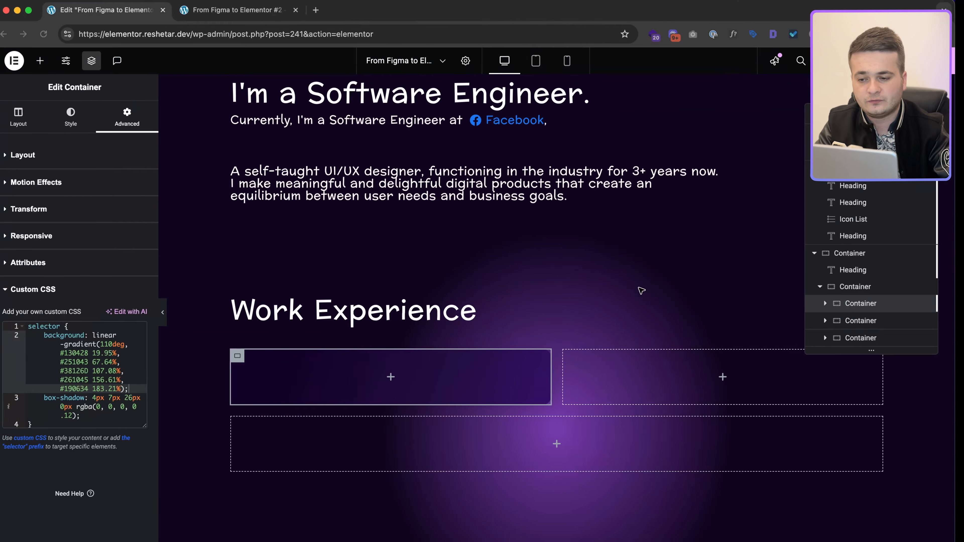
Step: Add an Image widget inside the first card container
{"action": "left_click", "coordinate": [399, 378]}
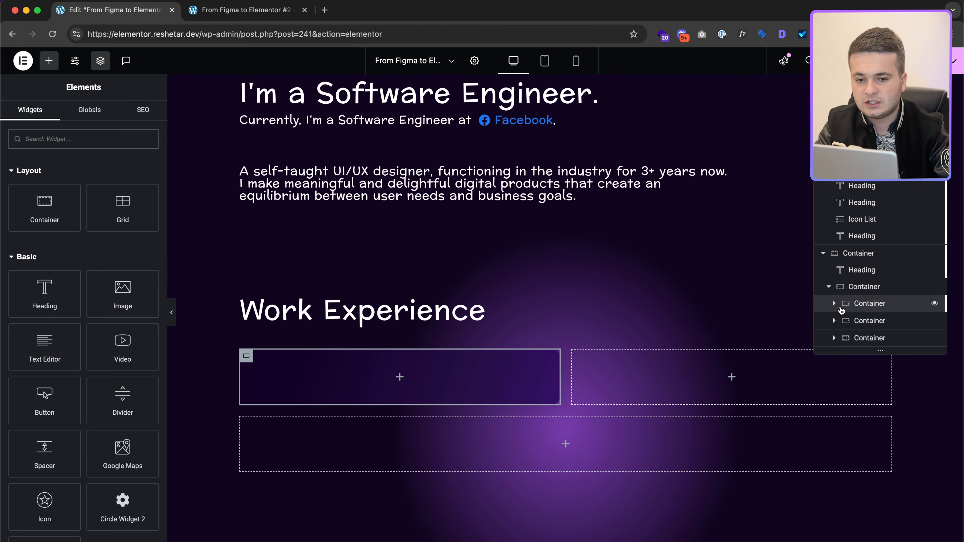
{"action": "left_click", "coordinate": [834, 304]}
{"action": "left_click", "coordinate": [875, 288]}
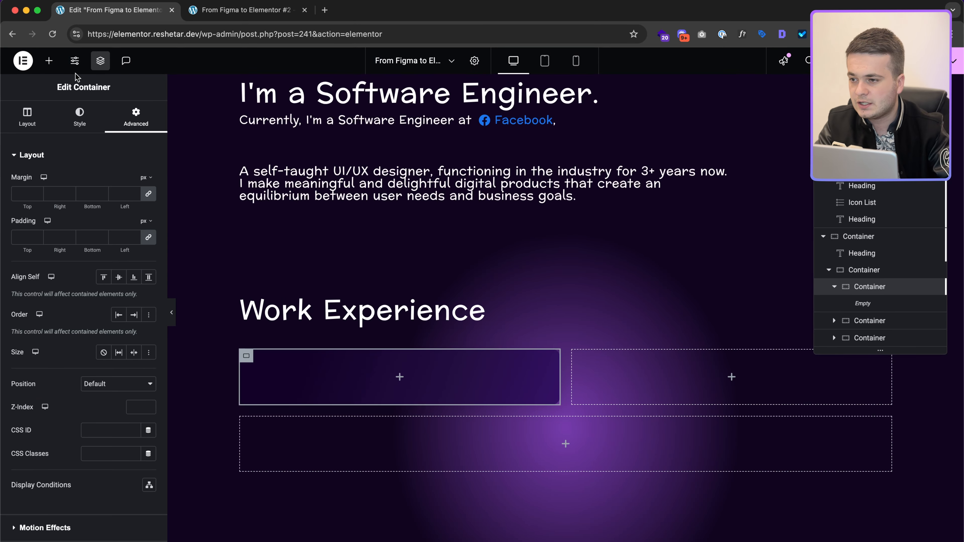
{"action": "left_click", "coordinate": [51, 64]}
{"action": "left_click_drag", "start_coordinate": [121, 287], "coordinate": [473, 387]}
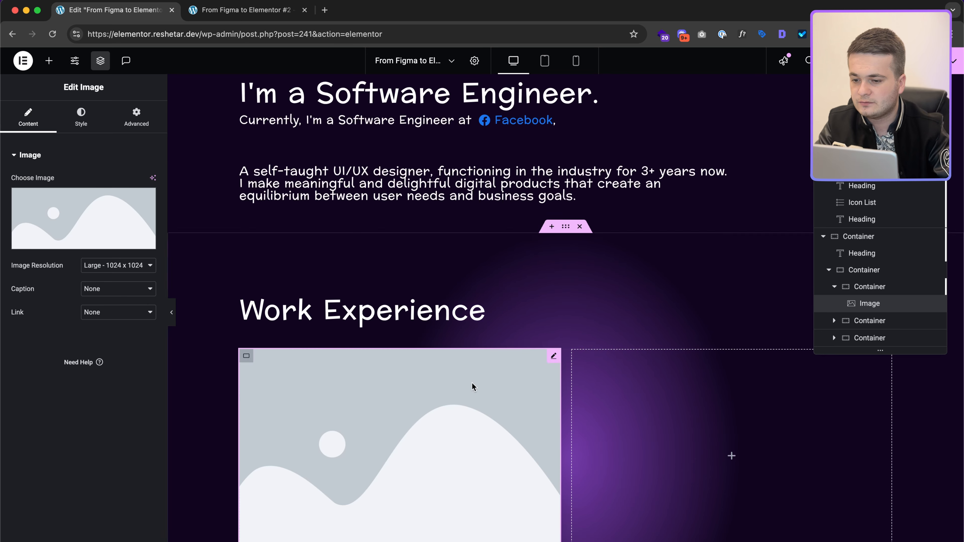
{"action": "left_click", "coordinate": [118, 241]}
Step: Upload icon-1.png from the iloveimg-compressed folder and insert it into the image widget
{"action": "left_click", "coordinate": [146, 107]}
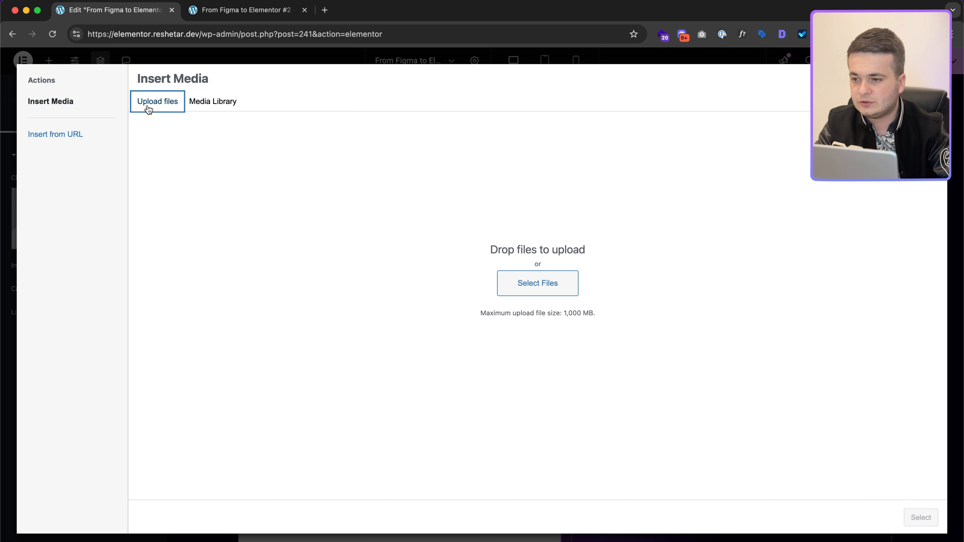
{"action": "left_click", "coordinate": [546, 289]}
{"action": "double_click", "coordinate": [413, 214]}
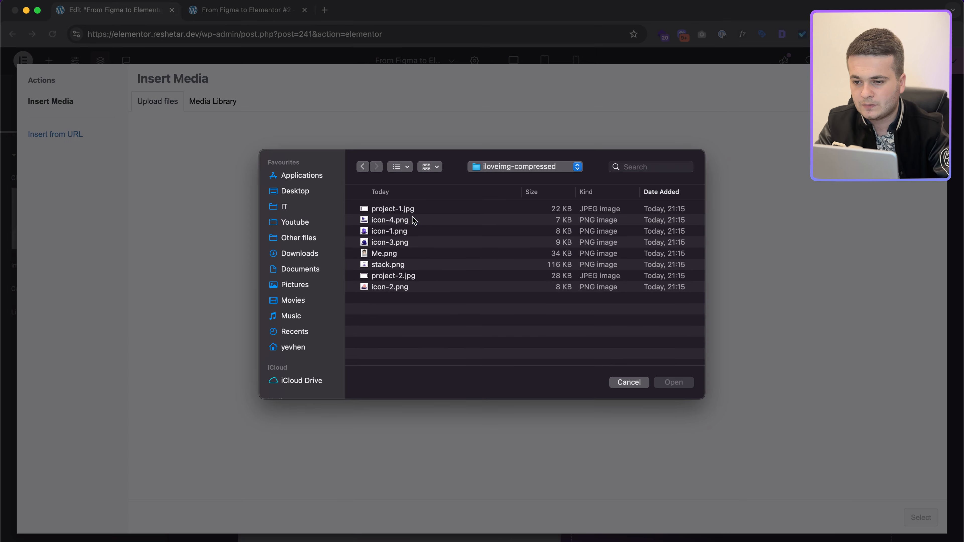
{"action": "left_click", "coordinate": [405, 231]}
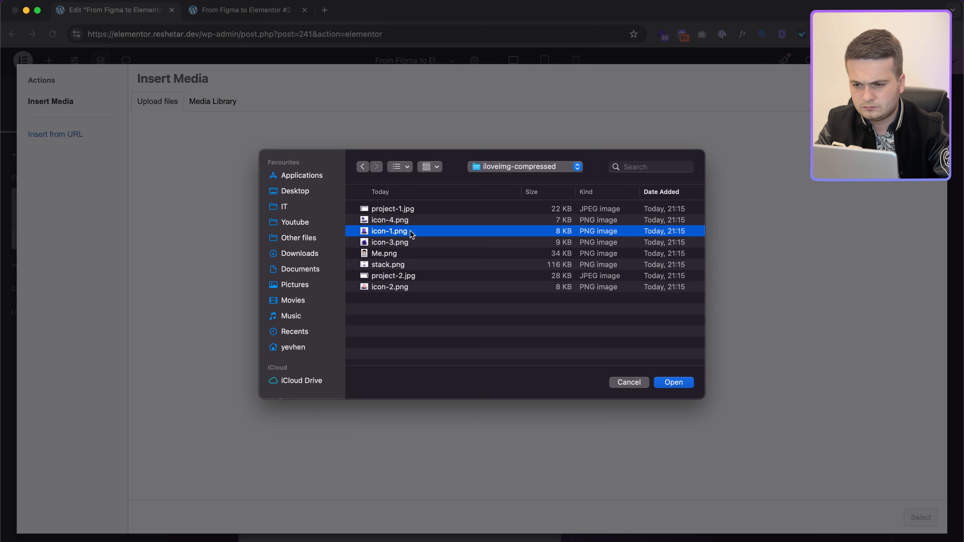
{"action": "double_click", "coordinate": [407, 231]}
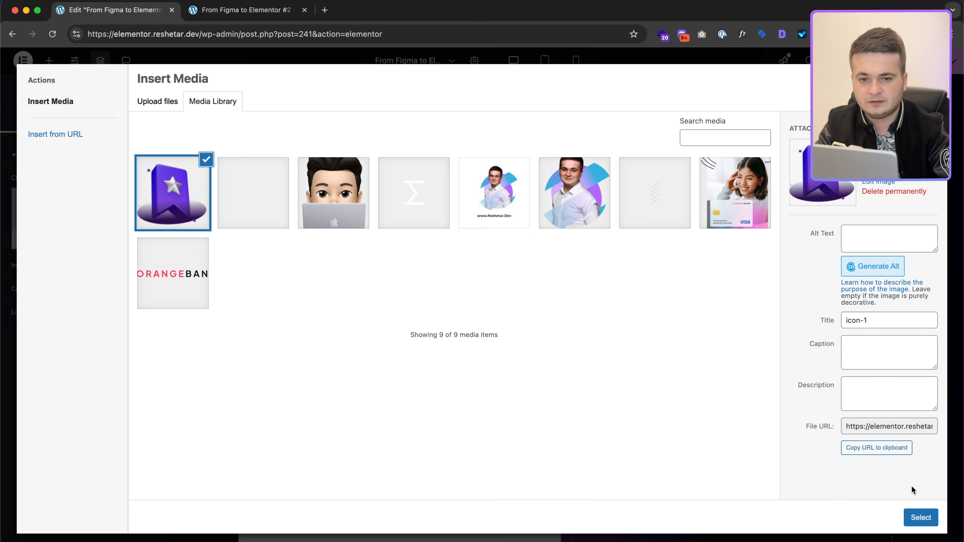
{"action": "left_click", "coordinate": [920, 518]}
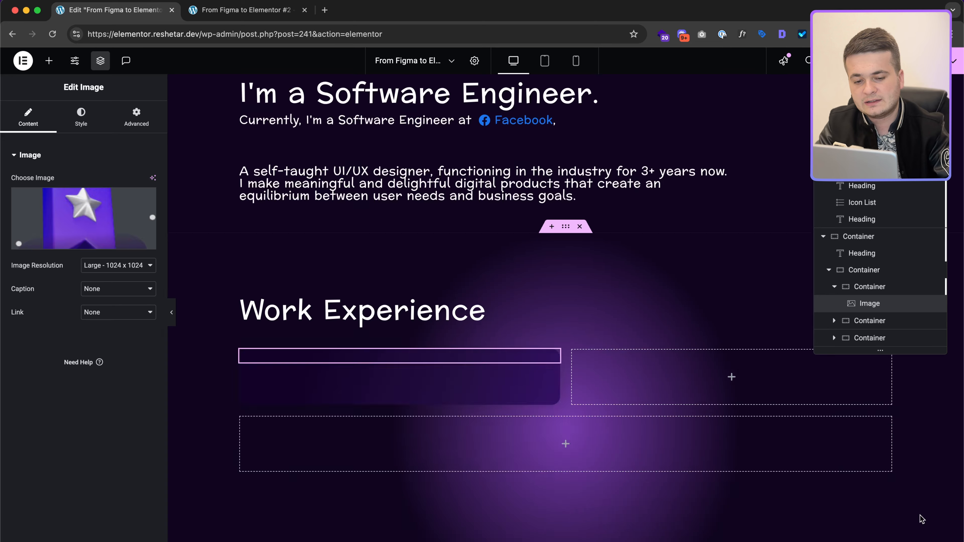
Step: Size the star badge image to 115 px width and max width, matching Figma
{"action": "left_click", "coordinate": [86, 121]}
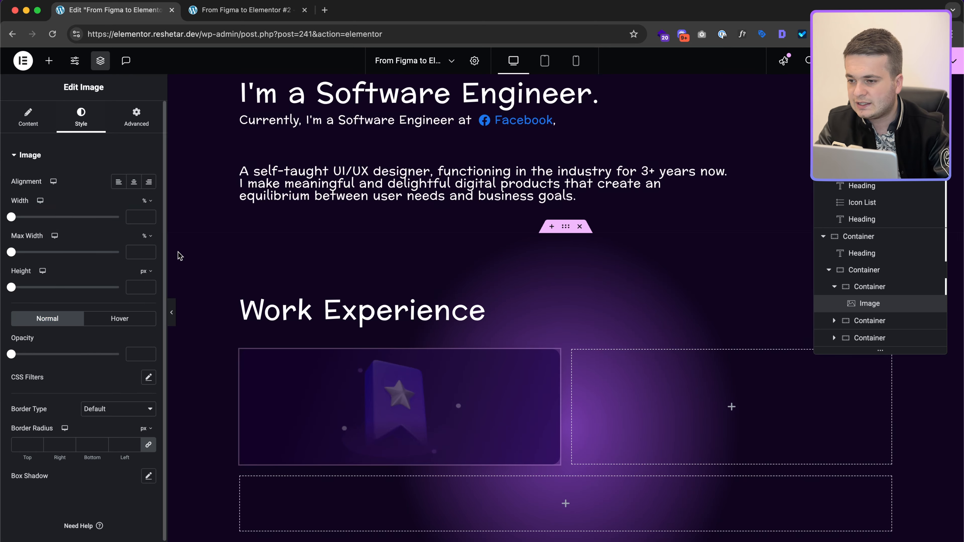
{"action": "key", "text": "ctrl+Right"}
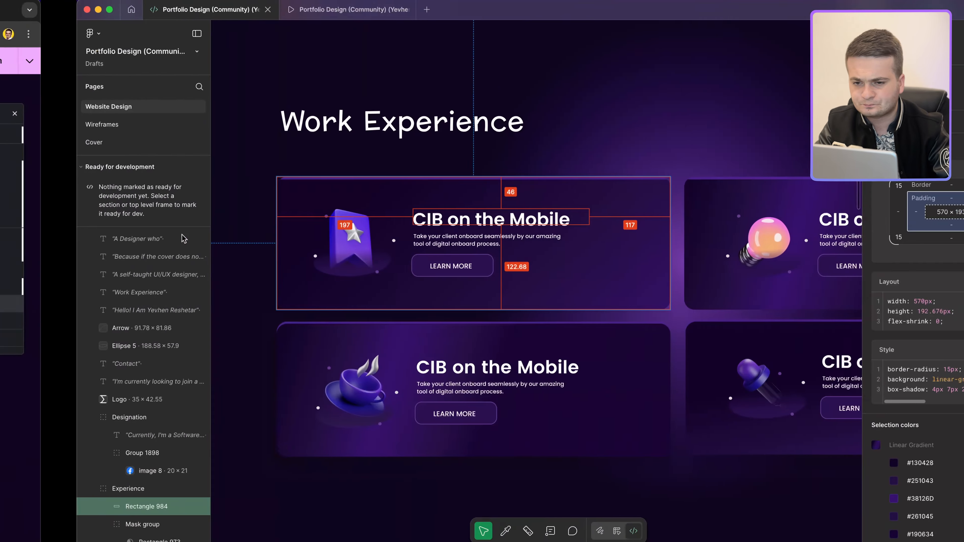
{"action": "left_click", "coordinate": [300, 268]}
{"action": "left_click", "coordinate": [289, 243]}
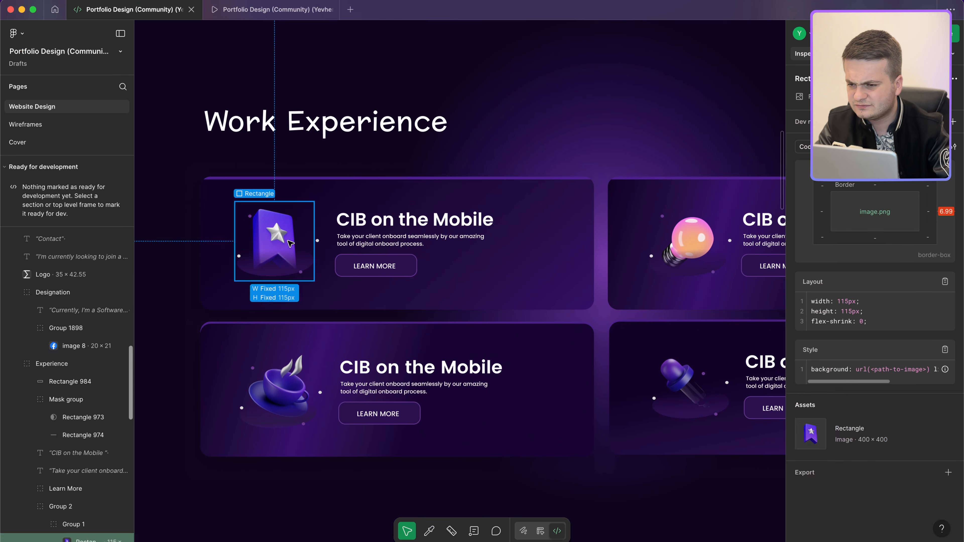
{"action": "key", "text": "ctrl+Left"}
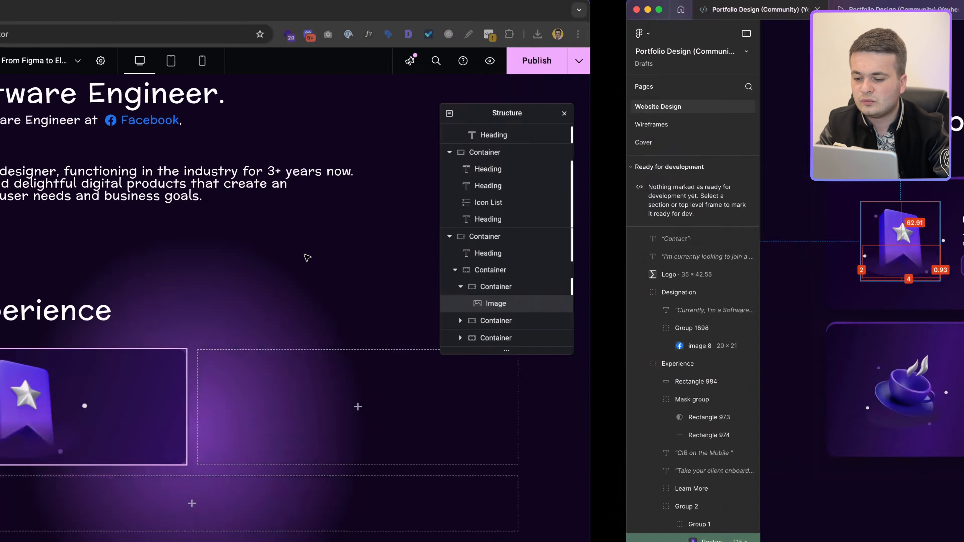
{"action": "type", "text": "1"}
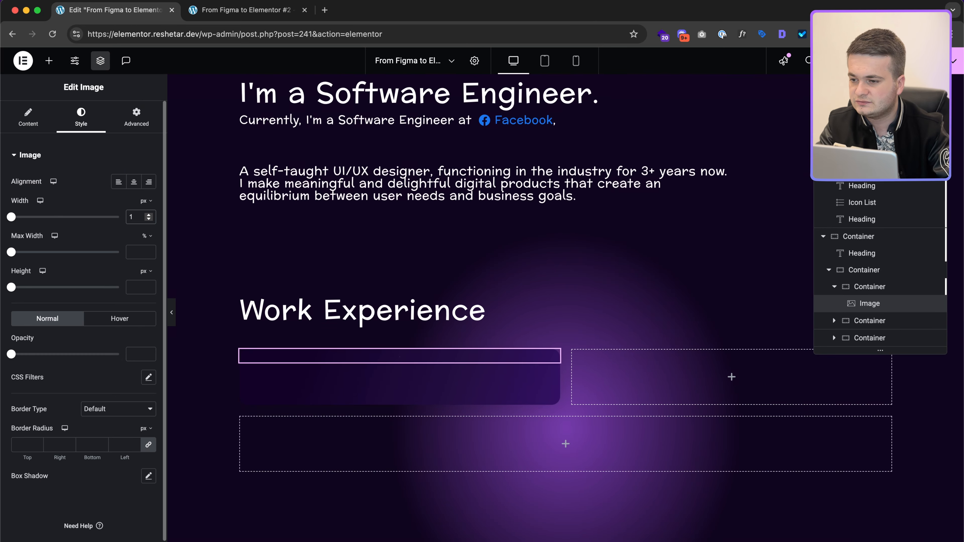
{"action": "type", "text": "15"}
{"action": "left_click", "coordinate": [145, 236]}
{"action": "left_click", "coordinate": [137, 257]}
Step: Inspect the thin purple bar atop the Figma card, then reselect the first card container
{"action": "key", "text": "ctrl+Right"}
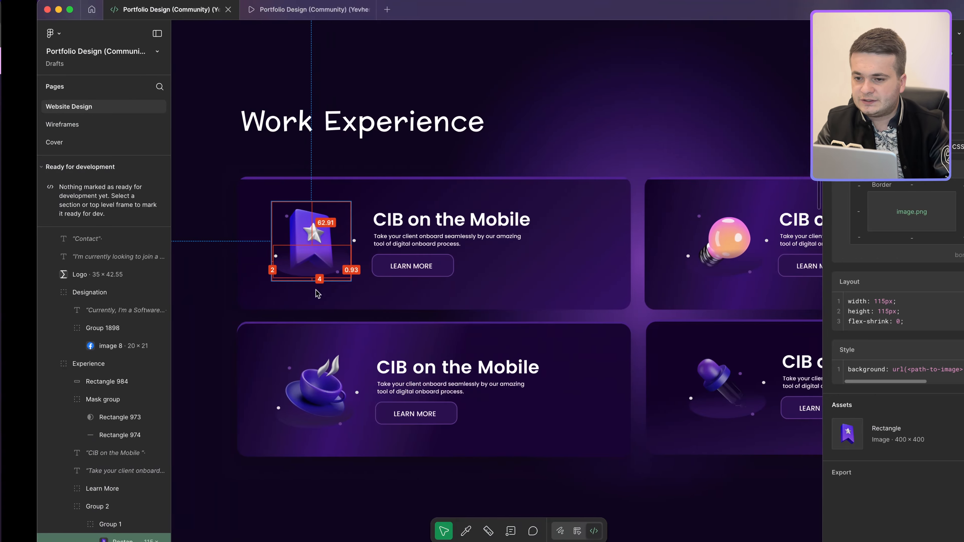
{"action": "scroll", "coordinate": [482, 198], "scroll_direction": "up", "scroll_amount": 6}
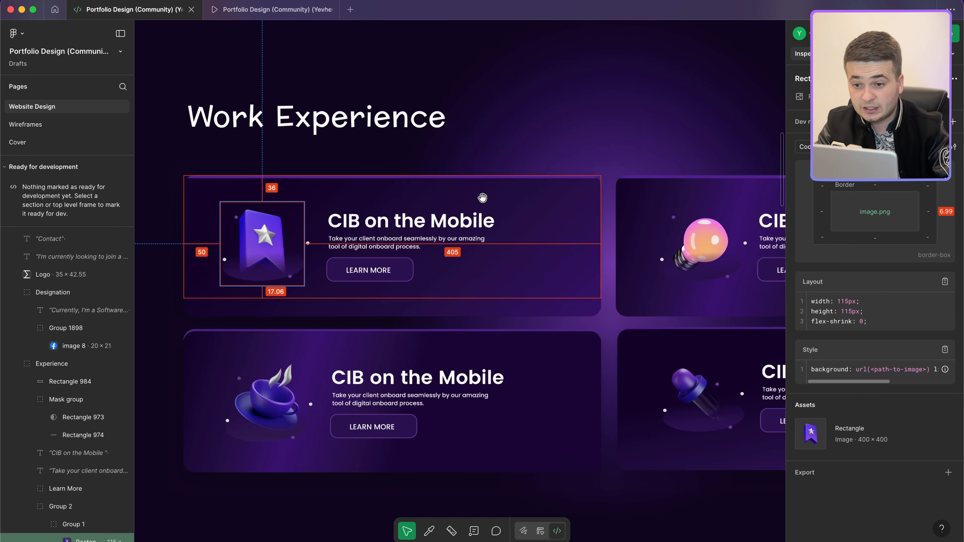
{"action": "left_click", "coordinate": [573, 179]}
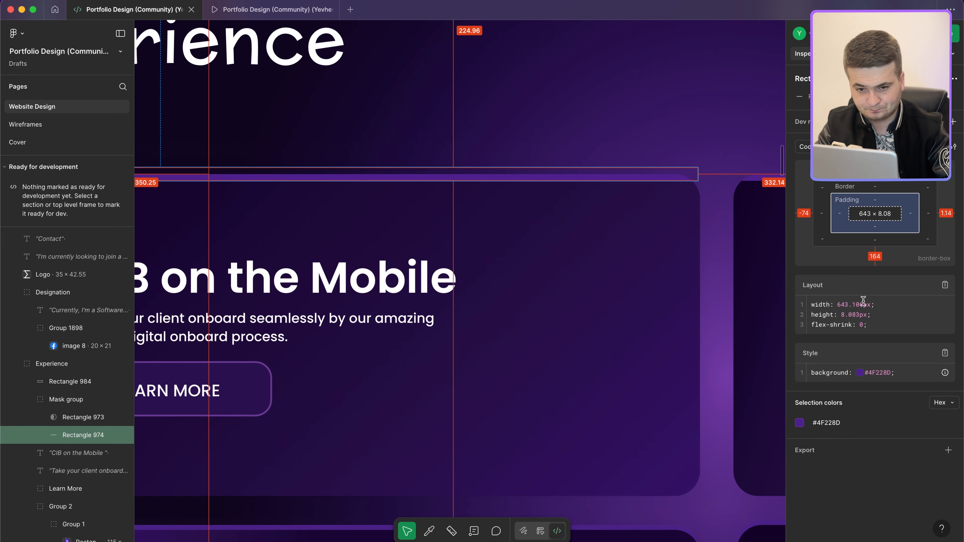
{"action": "scroll", "coordinate": [608, 178], "scroll_direction": "left", "scroll_amount": 10}
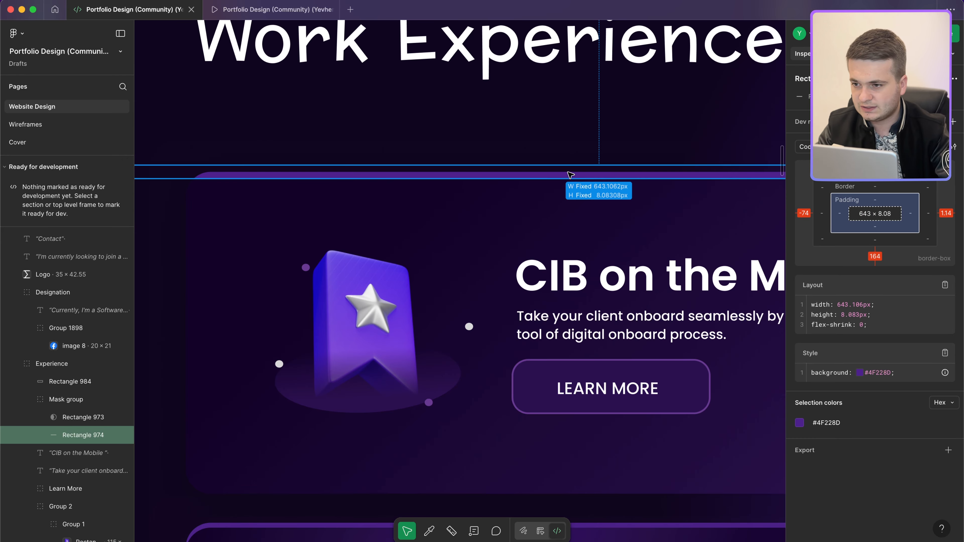
{"action": "scroll", "coordinate": [569, 174], "scroll_direction": "down", "scroll_amount": 3}
{"action": "scroll", "coordinate": [623, 173], "scroll_direction": "right", "scroll_amount": 8}
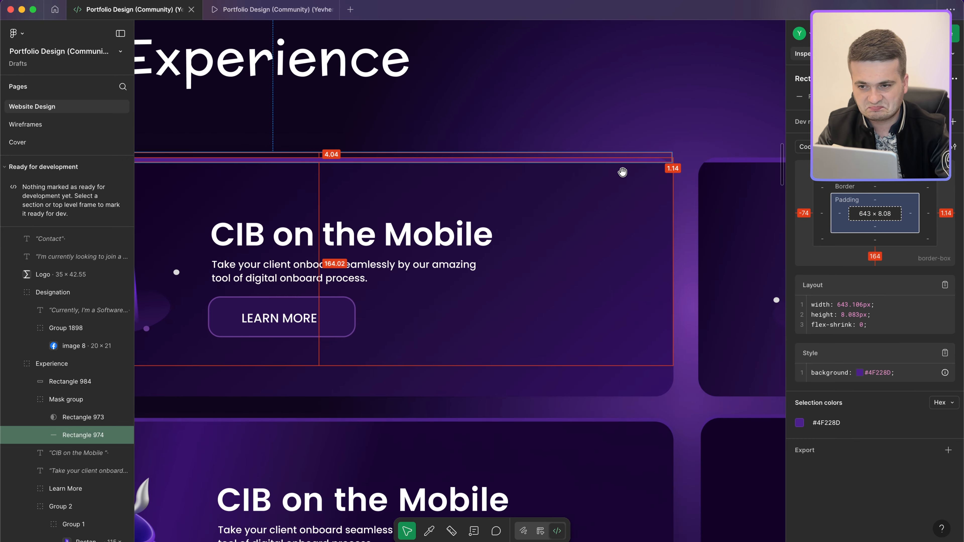
{"action": "scroll", "coordinate": [622, 172], "scroll_direction": "left", "scroll_amount": 4}
{"action": "key", "text": "ctrl+Left"}
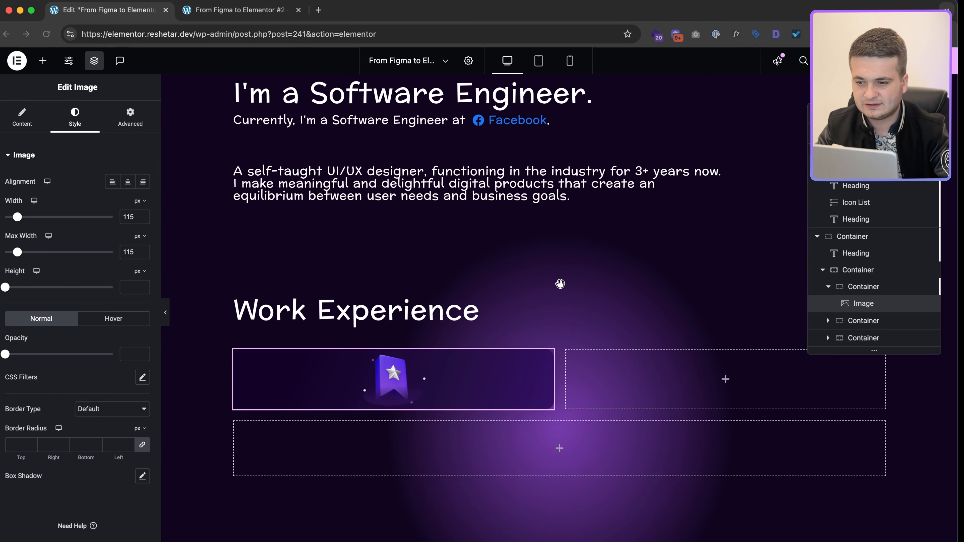
{"action": "left_click", "coordinate": [888, 287]}
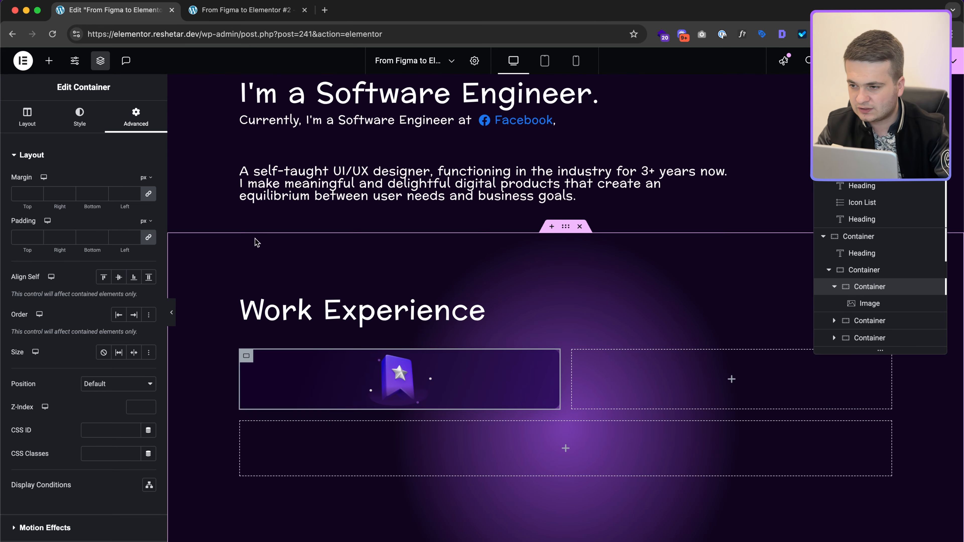
Step: Give the card a solid 4 px top border in purple #4F228D
{"action": "left_click", "coordinate": [84, 108]}
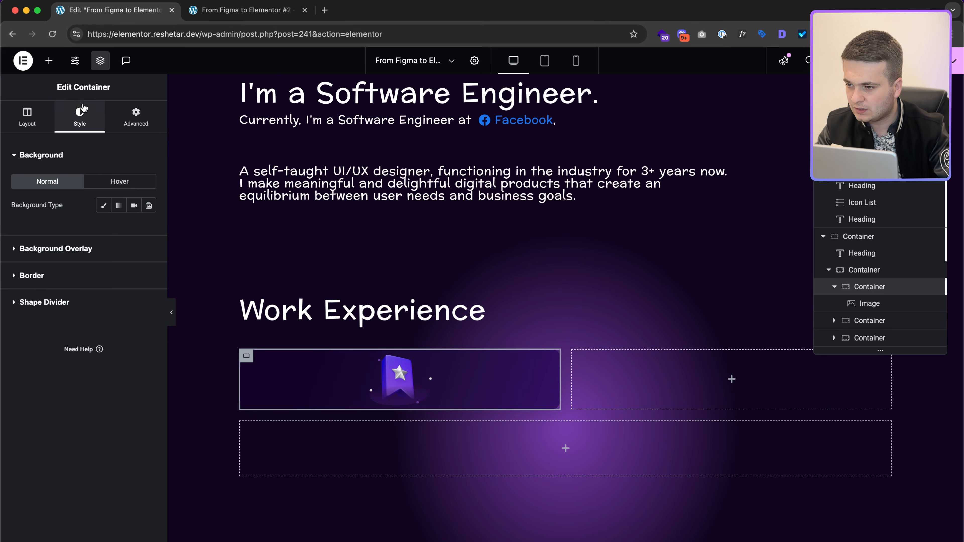
{"action": "left_click", "coordinate": [75, 281]}
{"action": "left_click", "coordinate": [108, 259]}
{"action": "left_click", "coordinate": [103, 283]}
{"action": "type", "text": "0"}
{"action": "left_click", "coordinate": [153, 296]}
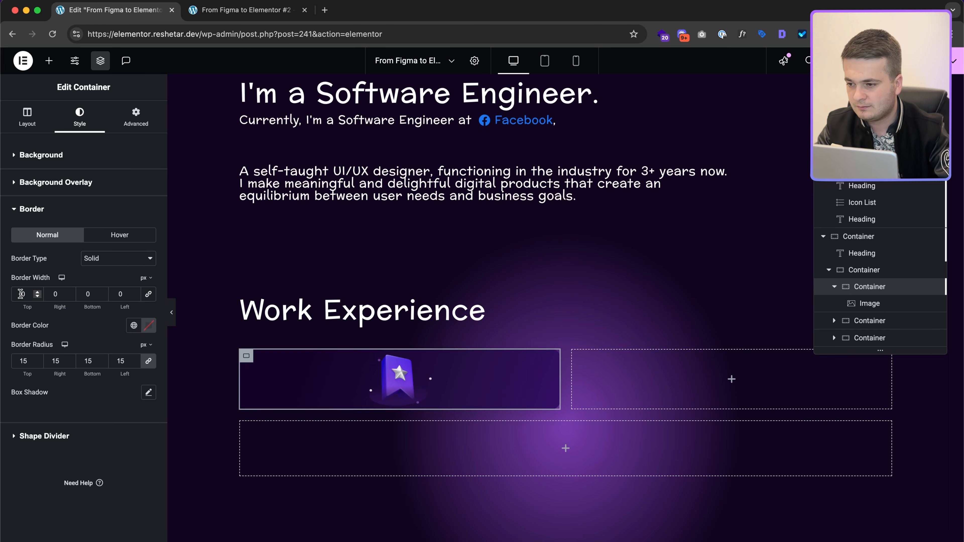
{"action": "type", "text": "4"}
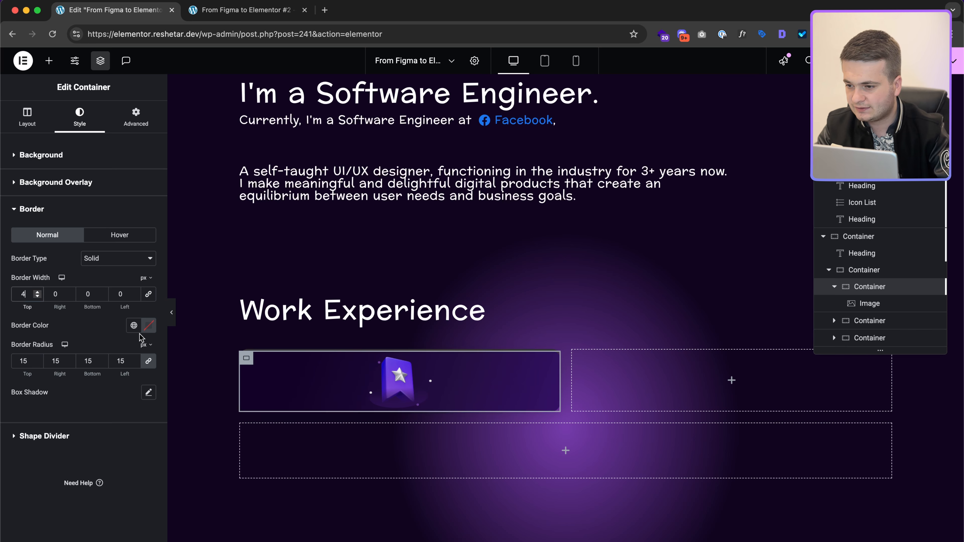
{"action": "left_click", "coordinate": [148, 326]}
{"action": "type", "text": "4F228D"}
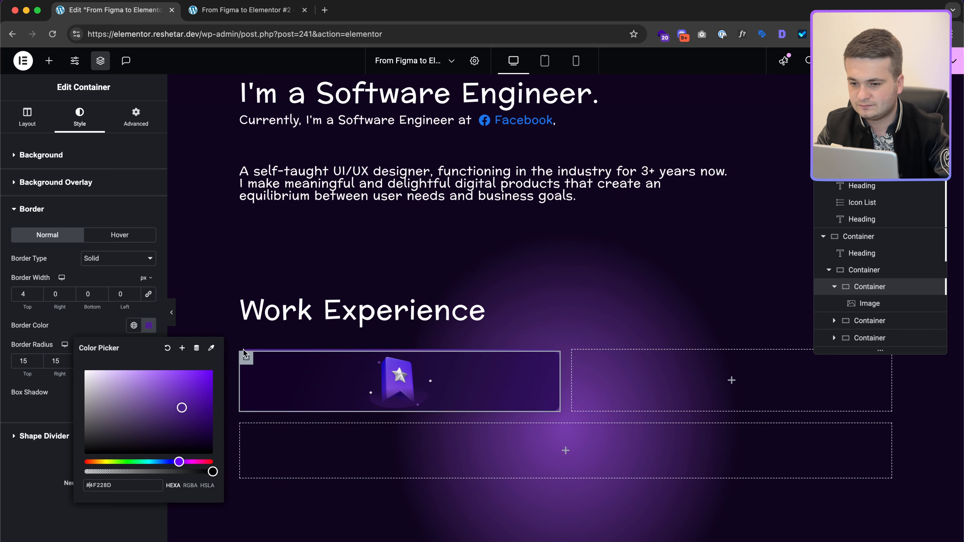
{"action": "scroll", "coordinate": [325, 389], "scroll_direction": "up", "scroll_amount": 5}
{"action": "scroll", "coordinate": [325, 389], "scroll_direction": "left", "scroll_amount": 2}
{"action": "left_click", "coordinate": [383, 490]}
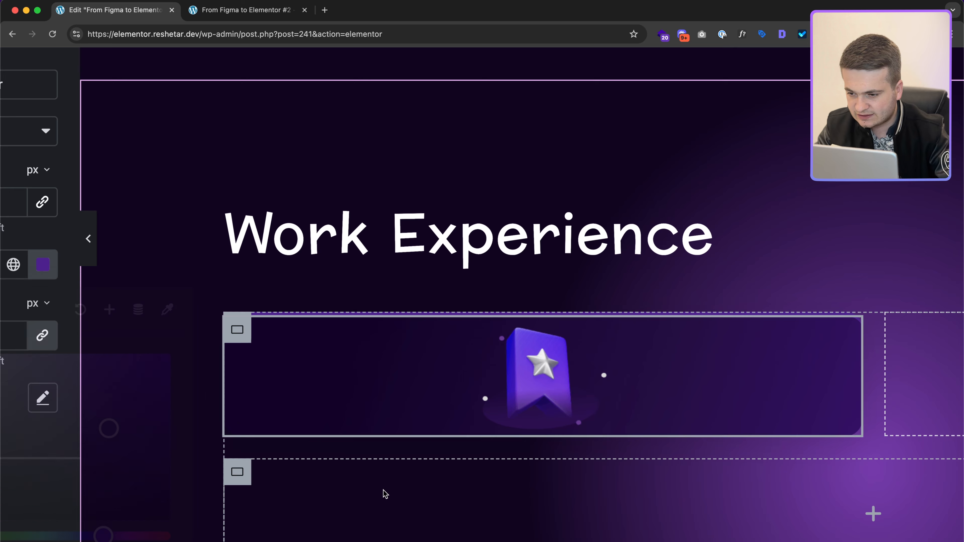
Step: Compare against the Figma design and select the first card's star image
{"action": "left_click", "coordinate": [239, 473]}
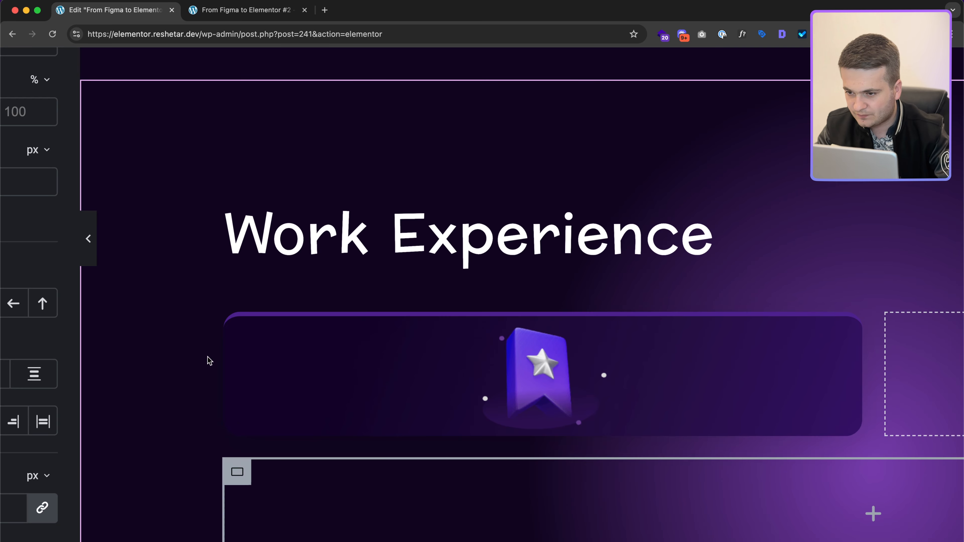
{"action": "key", "text": "ctrl+Right"}
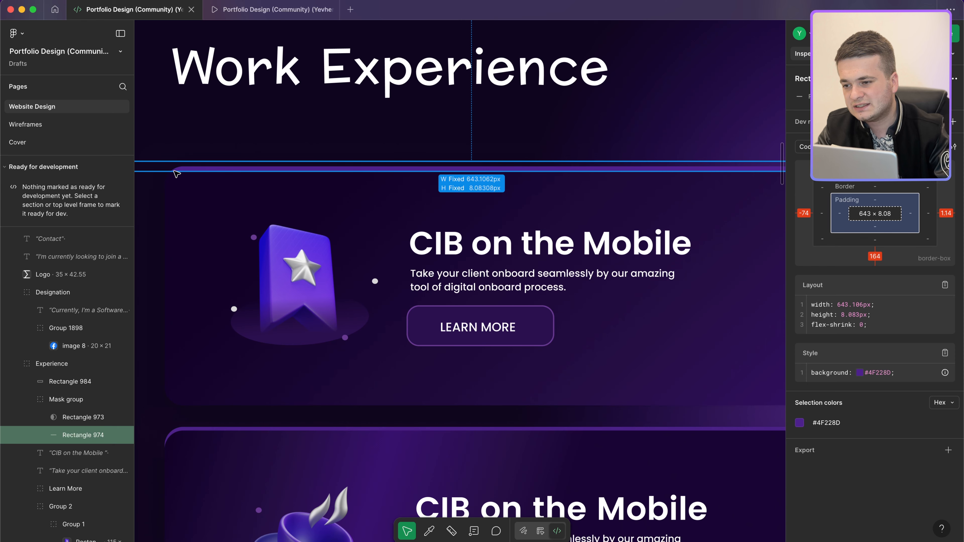
{"action": "key", "text": "ctrl+Left"}
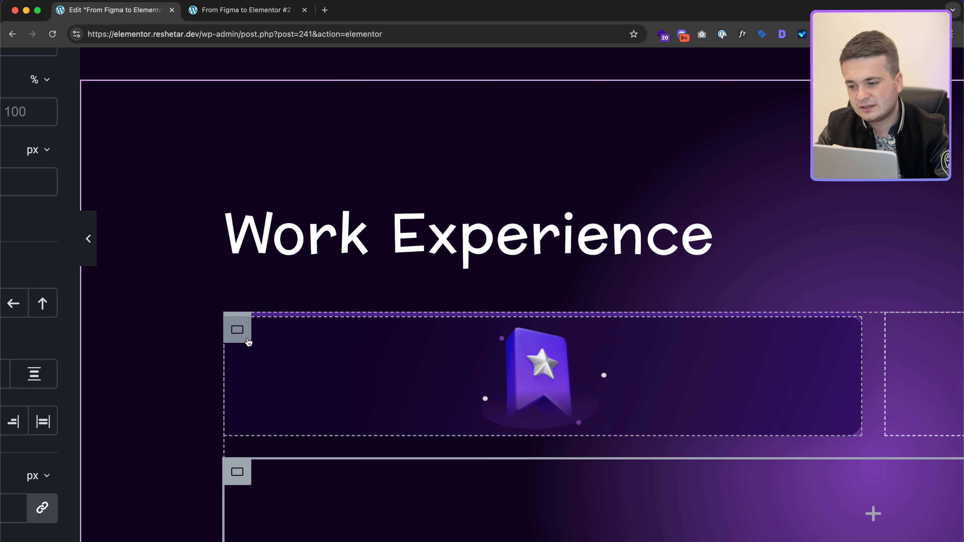
{"action": "left_click", "coordinate": [247, 341]}
{"action": "scroll", "coordinate": [401, 325], "scroll_direction": "down", "scroll_amount": 5}
{"action": "scroll", "coordinate": [402, 328], "scroll_direction": "down", "scroll_amount": 3}
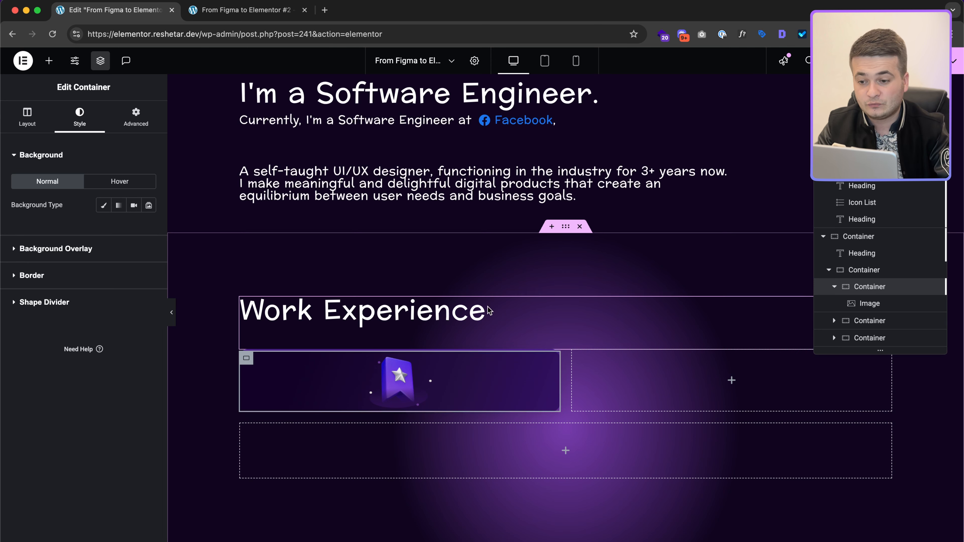
{"action": "left_click", "coordinate": [874, 307]}
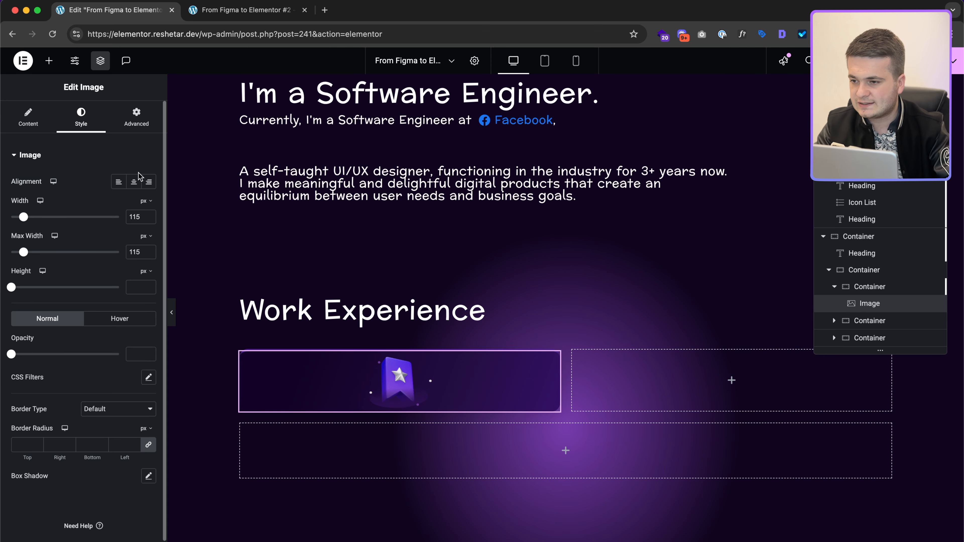
Step: Left-align the star image, add an empty content container, and set the card to Row direction
{"action": "left_click", "coordinate": [118, 183]}
{"action": "left_click", "coordinate": [866, 287]}
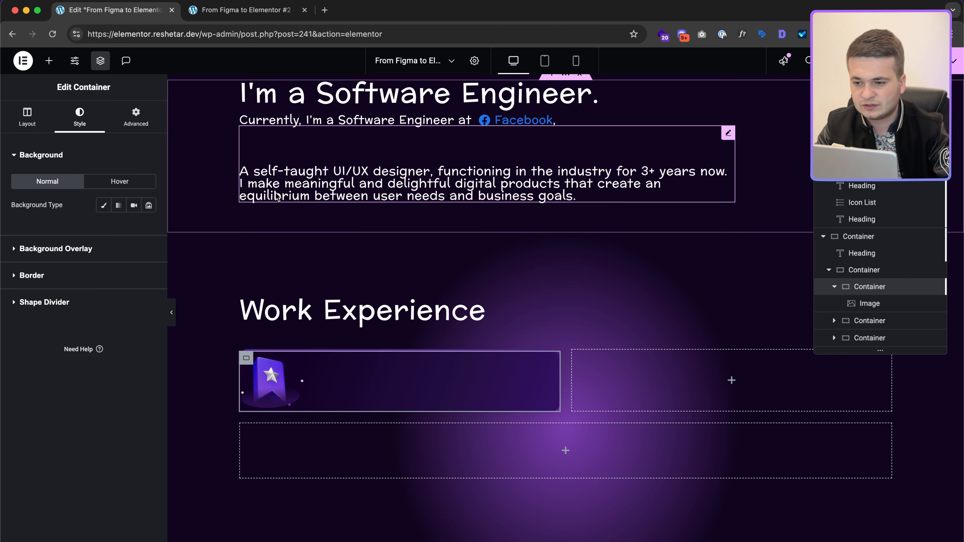
{"action": "left_click", "coordinate": [49, 61]}
{"action": "left_click", "coordinate": [59, 199]}
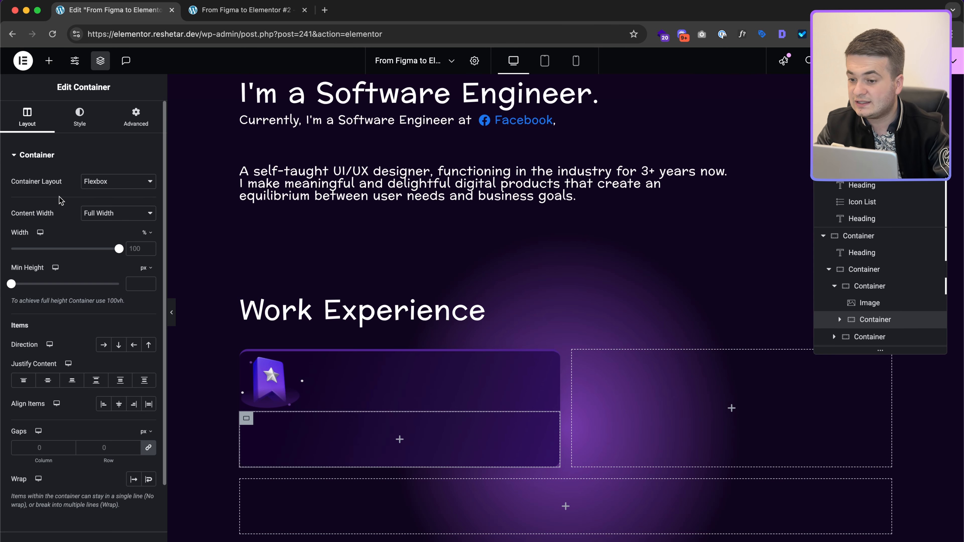
{"action": "left_click", "coordinate": [888, 290]}
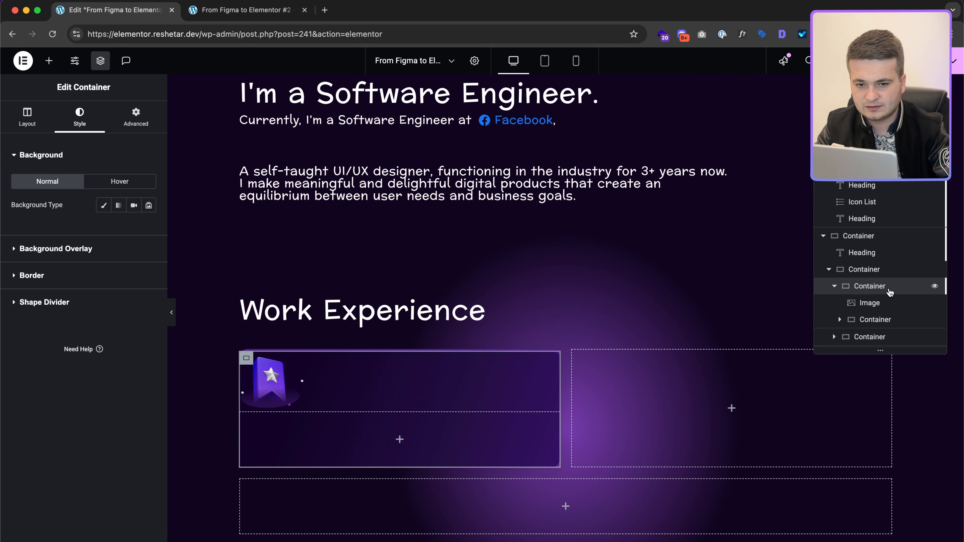
{"action": "left_click", "coordinate": [27, 118]}
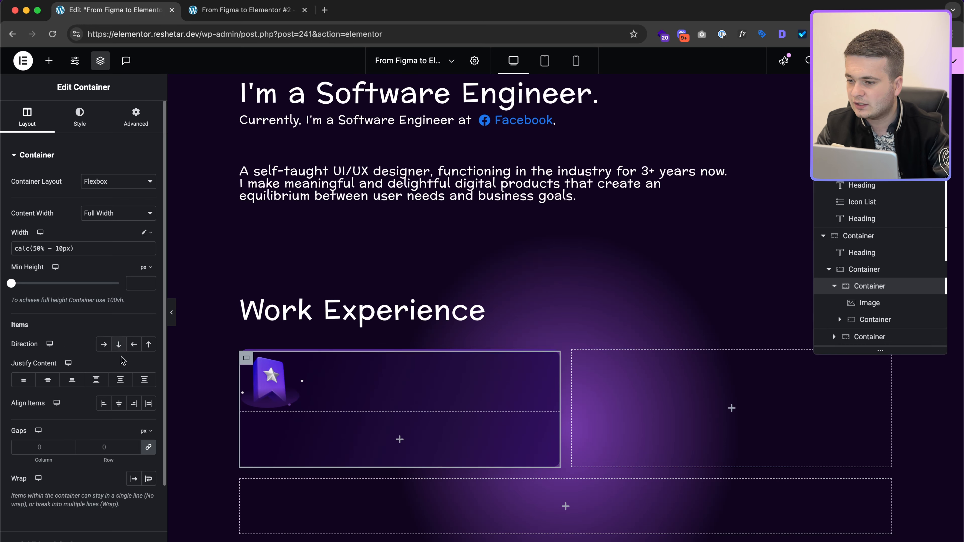
{"action": "left_click", "coordinate": [104, 345]}
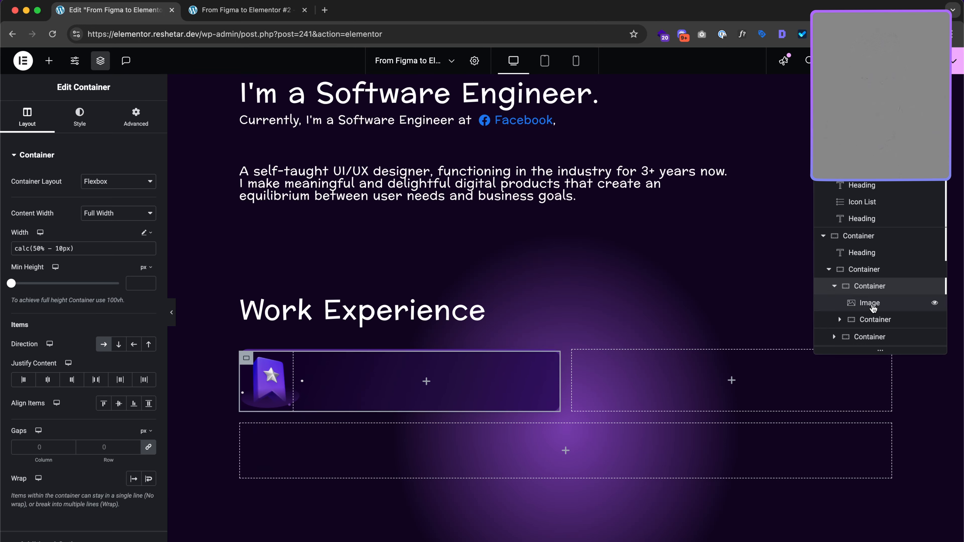
Step: Set the inner content container's width to calc(100% - 145px), measuring the image in Figma
{"action": "left_click", "coordinate": [873, 319]}
{"action": "key", "text": "ctrl+Right"}
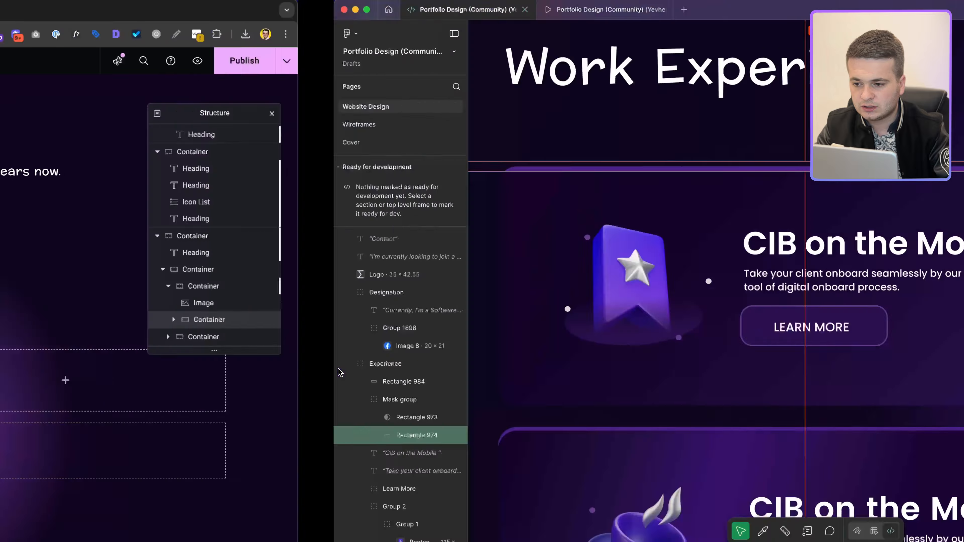
{"action": "key", "text": "ctrl+Left"}
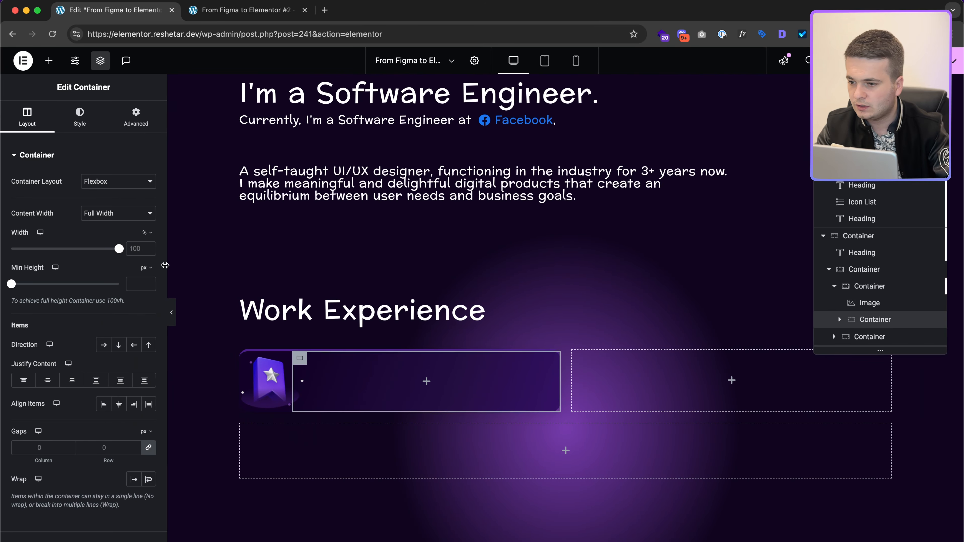
{"action": "left_click", "coordinate": [146, 317]}
{"action": "type", "text": "calc()"}
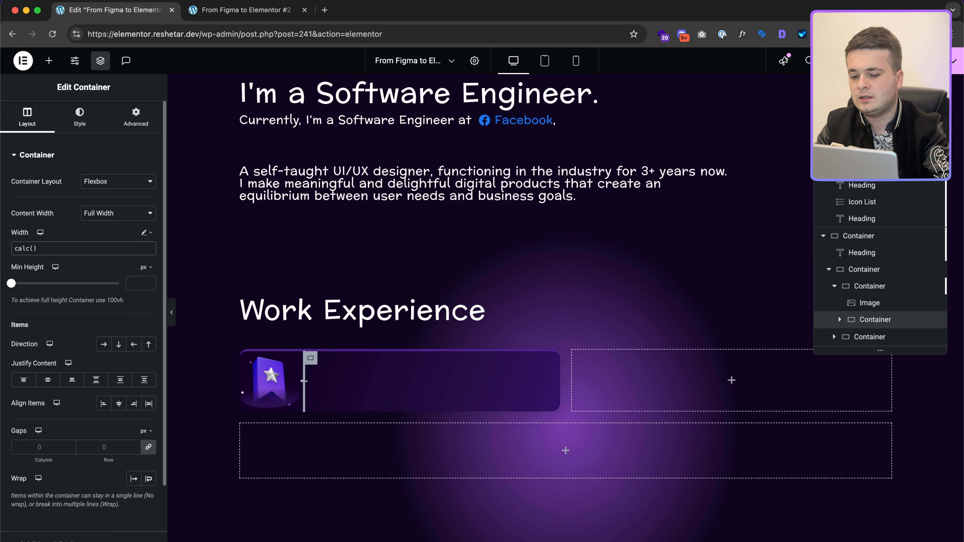
{"action": "type", "text": "100%"}
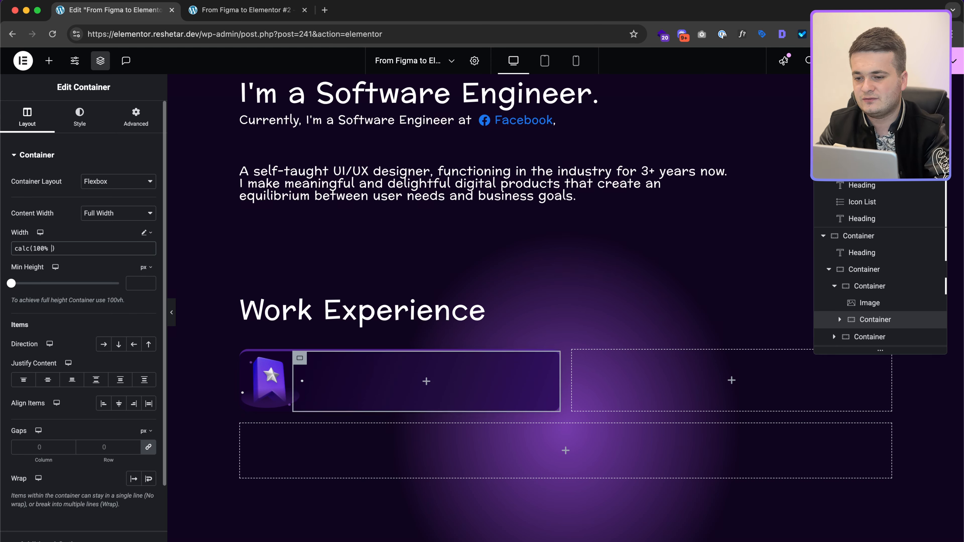
{"action": "type", "text": " -"}
{"action": "key", "text": "ctrl+Right"}
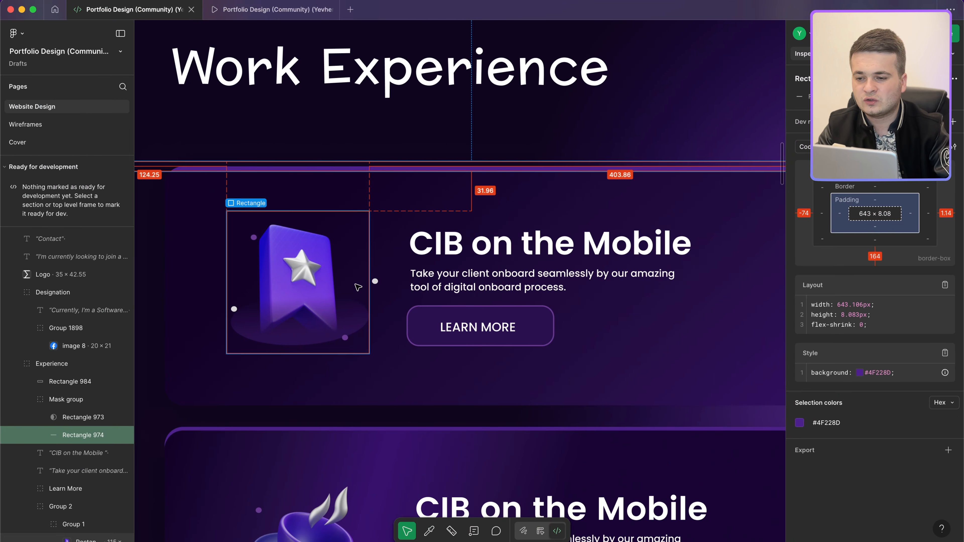
{"action": "left_click", "coordinate": [358, 287]}
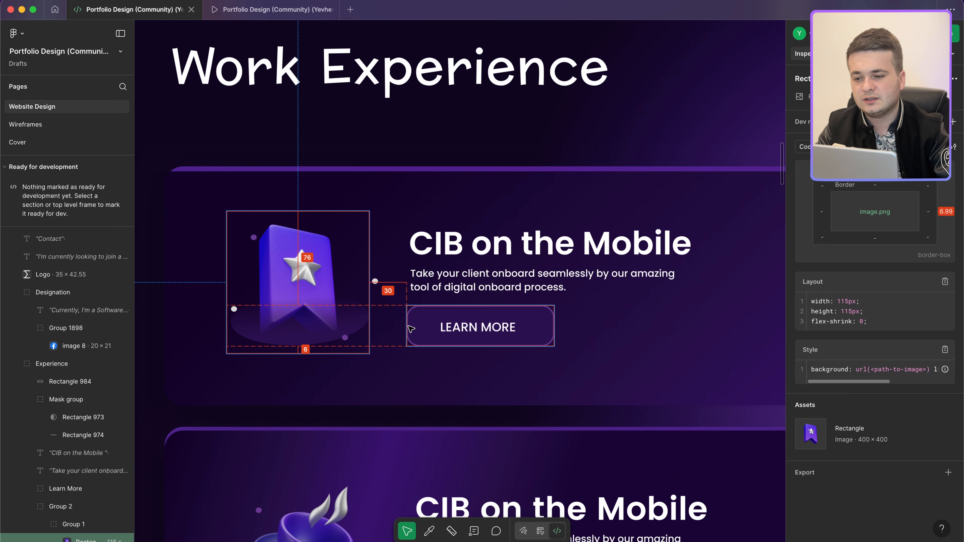
{"action": "key", "text": "ctrl+Left"}
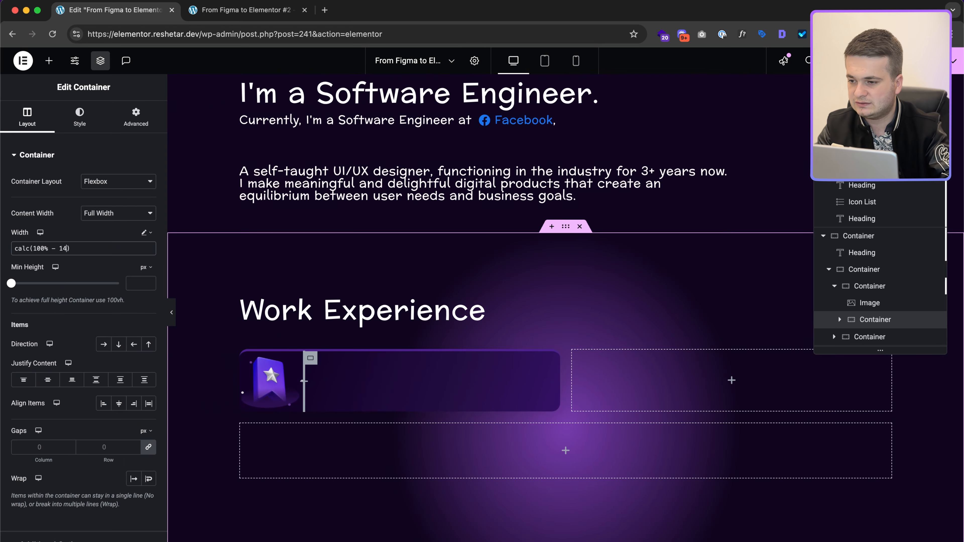
{"action": "type", "text": "px"}
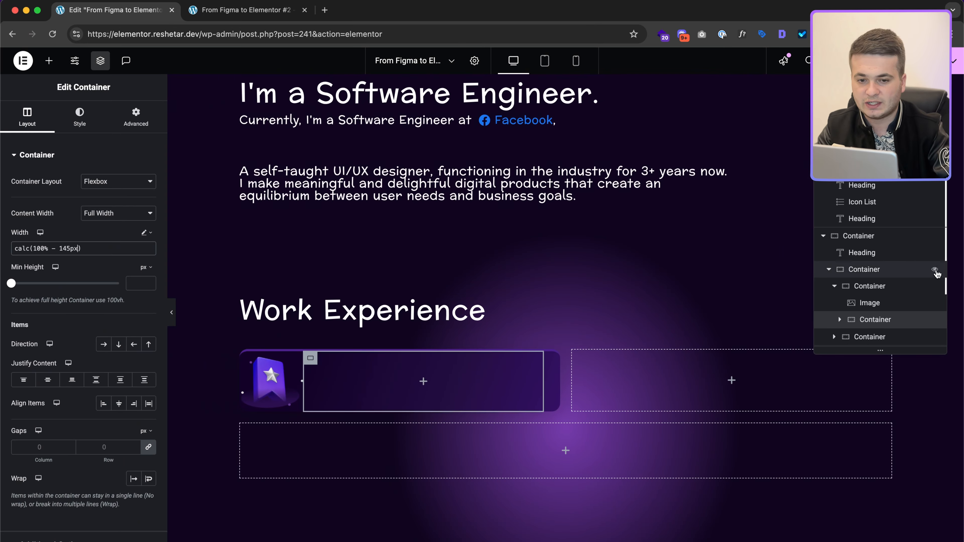
Step: Justify the card's content Space Between to spread the image and content apart
{"action": "left_click", "coordinate": [880, 289]}
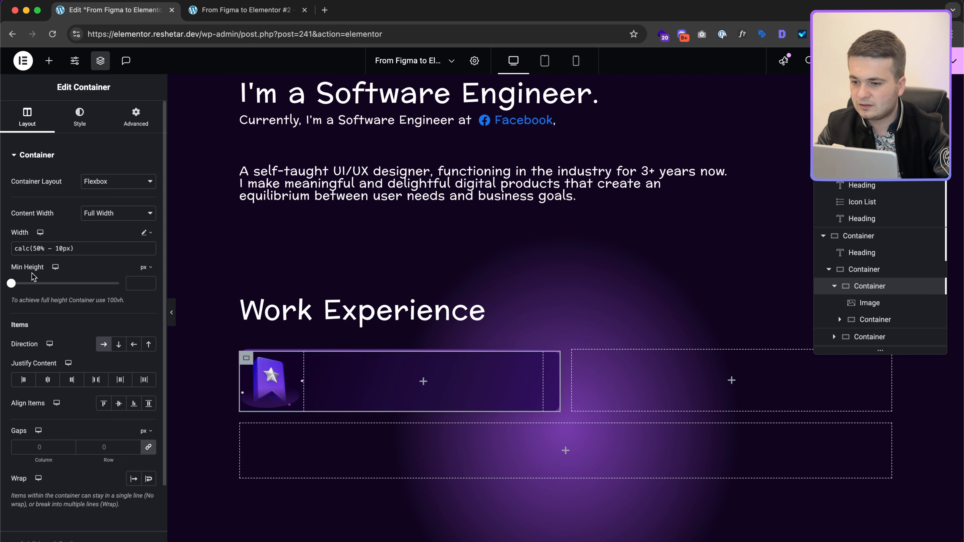
{"action": "left_click", "coordinate": [96, 379]}
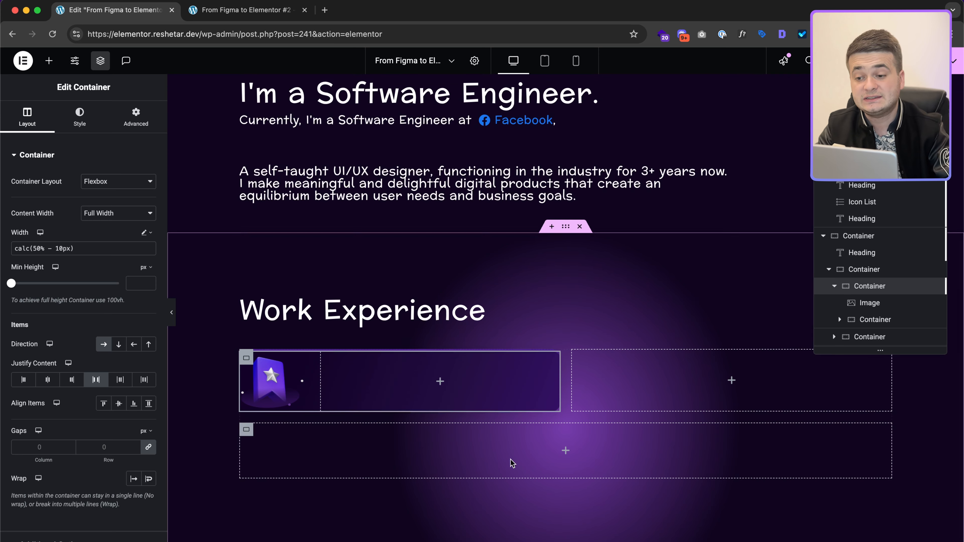
{"action": "key", "text": "ctrl+Right"}
{"action": "scroll", "coordinate": [327, 239], "scroll_direction": "down", "scroll_amount": 5}
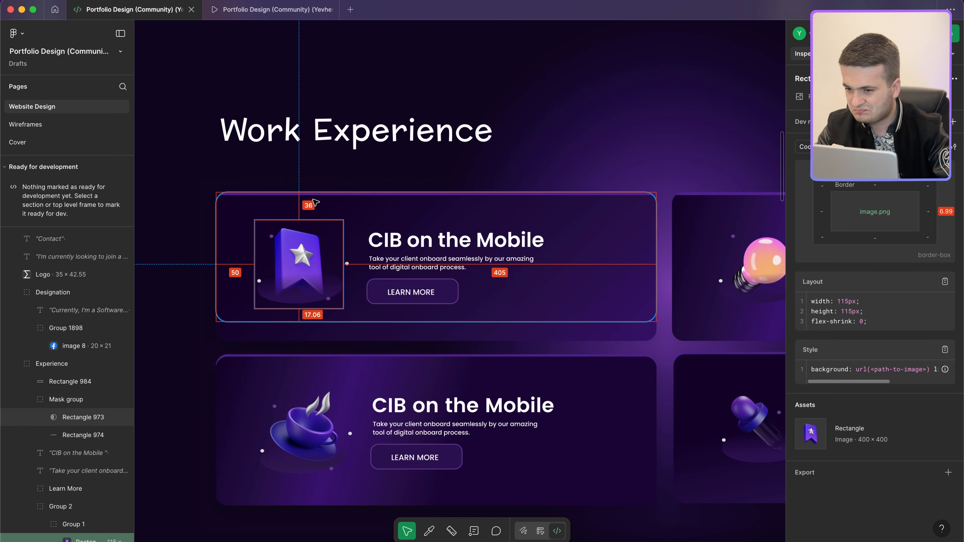
Step: Enter 50 px padding on the card and unlink the padding sides
{"action": "key", "text": "ctrl+Left"}
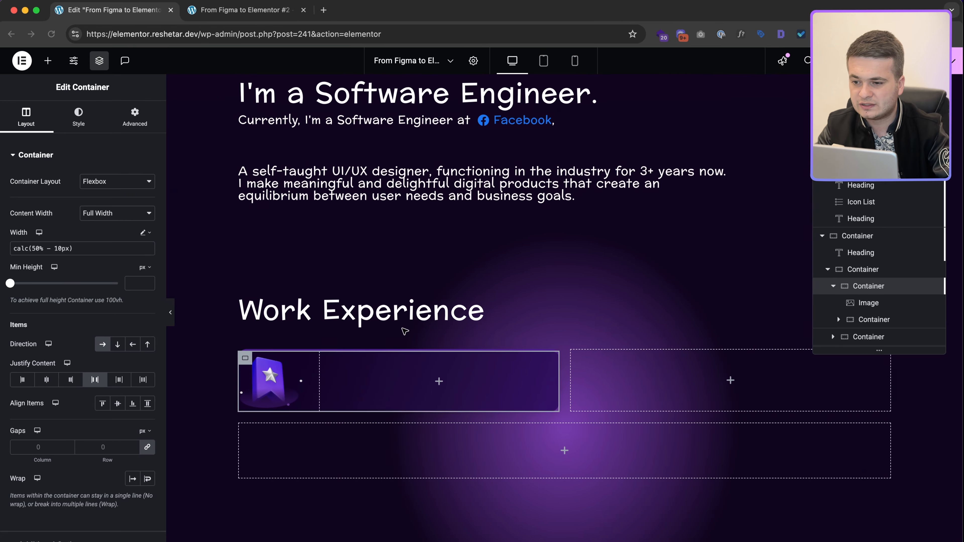
{"action": "type", "text": "50"}
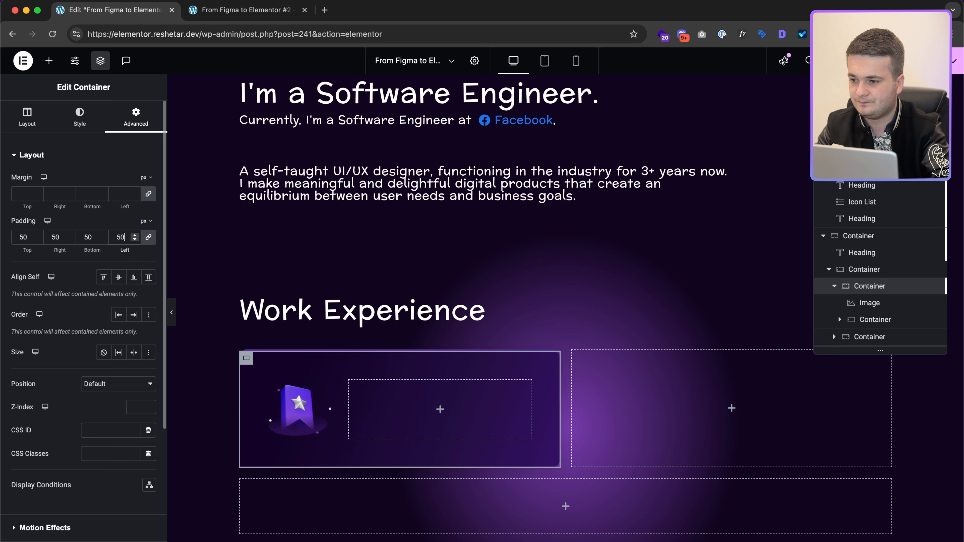
{"action": "left_click", "coordinate": [148, 237]}
{"action": "left_click", "coordinate": [92, 236]}
{"action": "key", "text": "Up"}
{"action": "key", "text": "Up"}
{"action": "key", "text": "Up"}
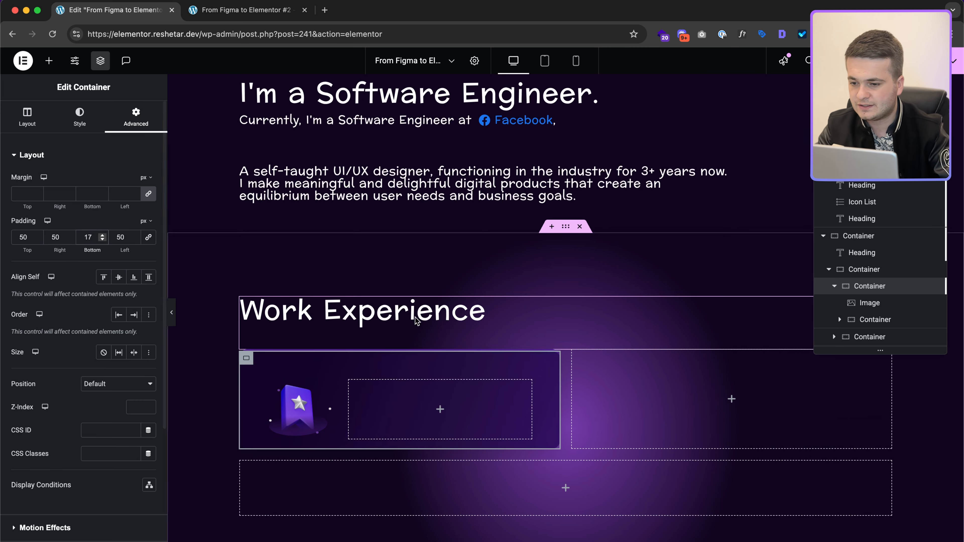
Step: Set the card's top padding to 36 and bottom to 42, checking Figma spacing
{"action": "key", "text": "ctrl+Right"}
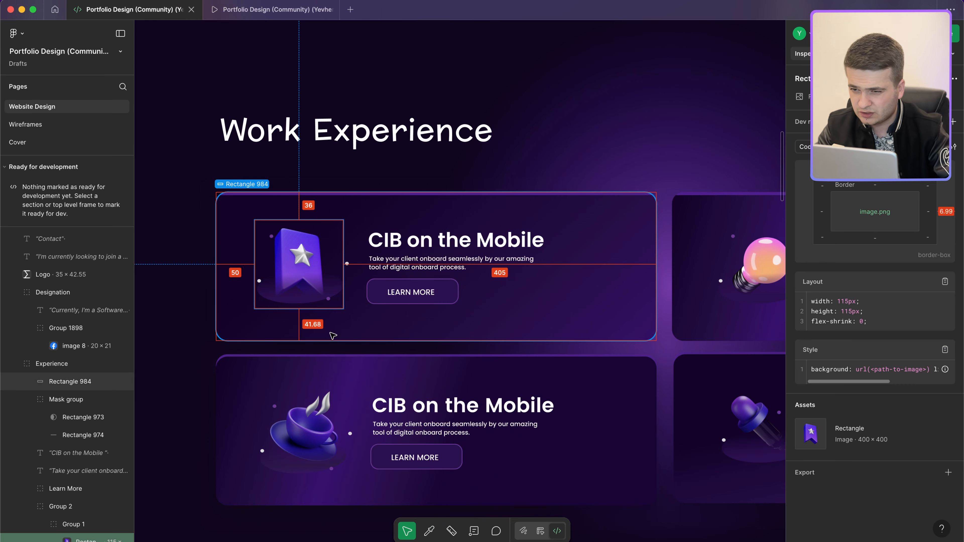
{"action": "key", "text": "ctrl+Left"}
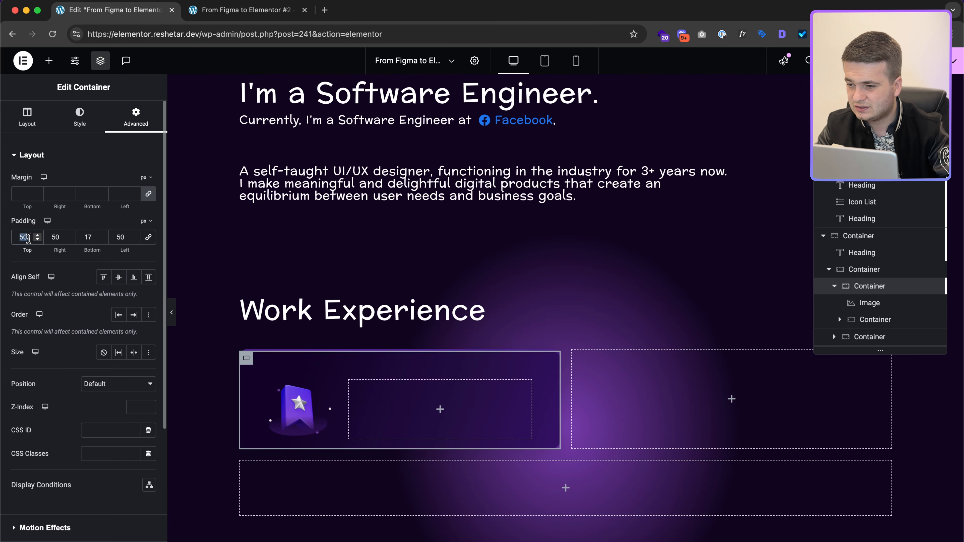
{"action": "double_click", "coordinate": [25, 237]}
{"action": "type", "text": "36"}
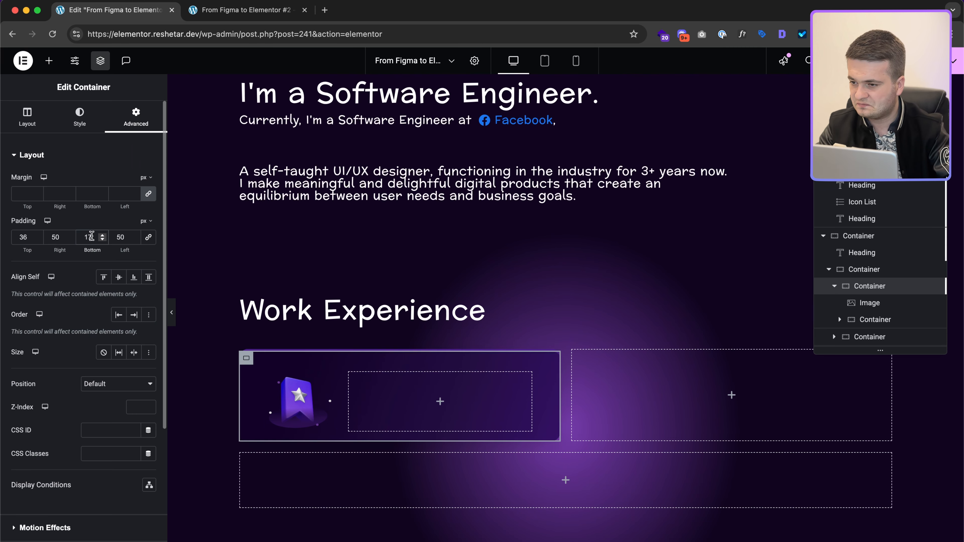
{"action": "double_click", "coordinate": [91, 236]}
{"action": "type", "text": "42"}
{"action": "key", "text": "ctrl+Right"}
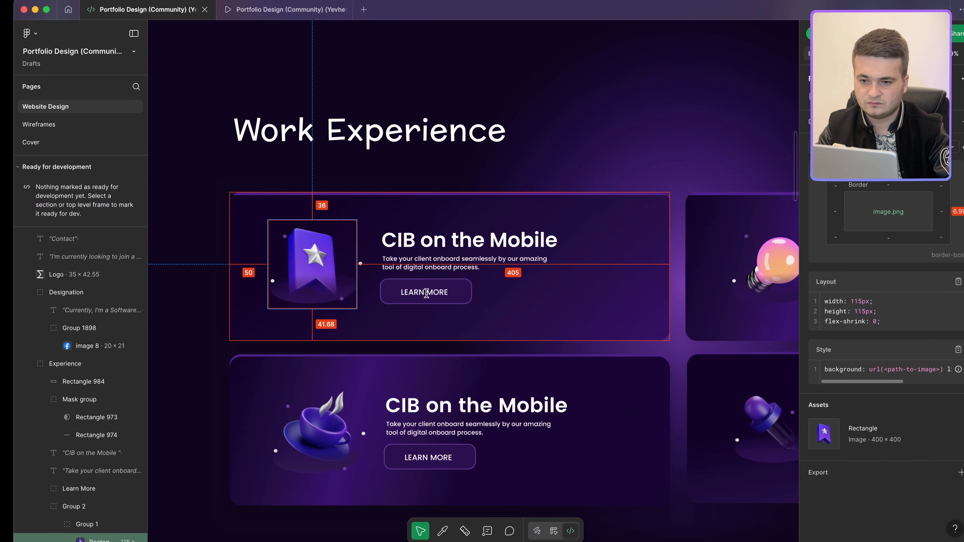
{"action": "scroll", "coordinate": [627, 267], "scroll_direction": "down", "scroll_amount": 5}
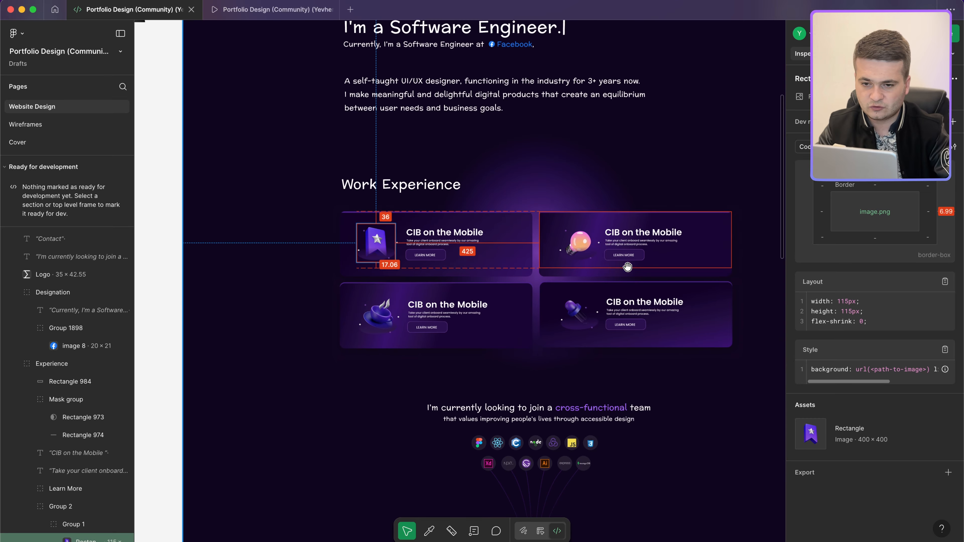
{"action": "key", "text": "ctrl+Left"}
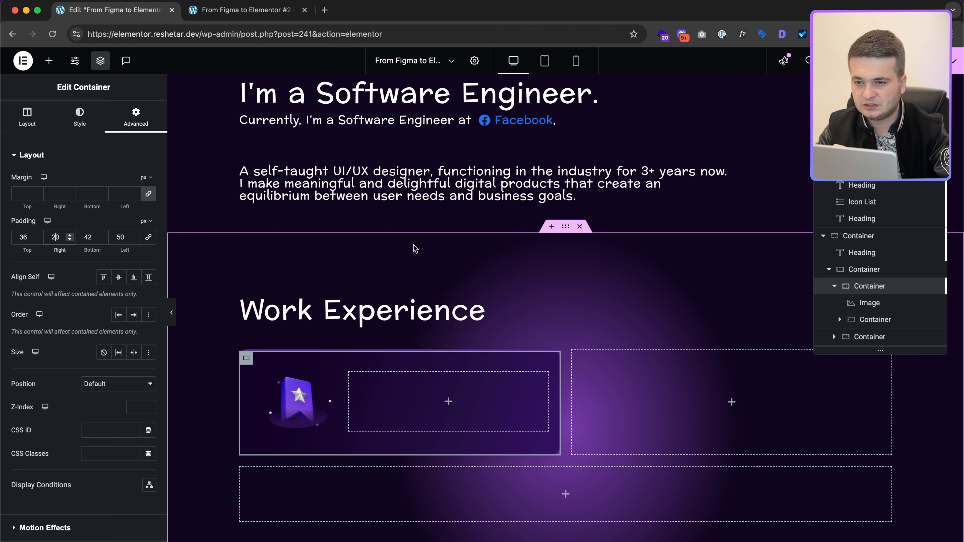
{"action": "scroll", "coordinate": [409, 121], "scroll_direction": "up", "scroll_amount": 8}
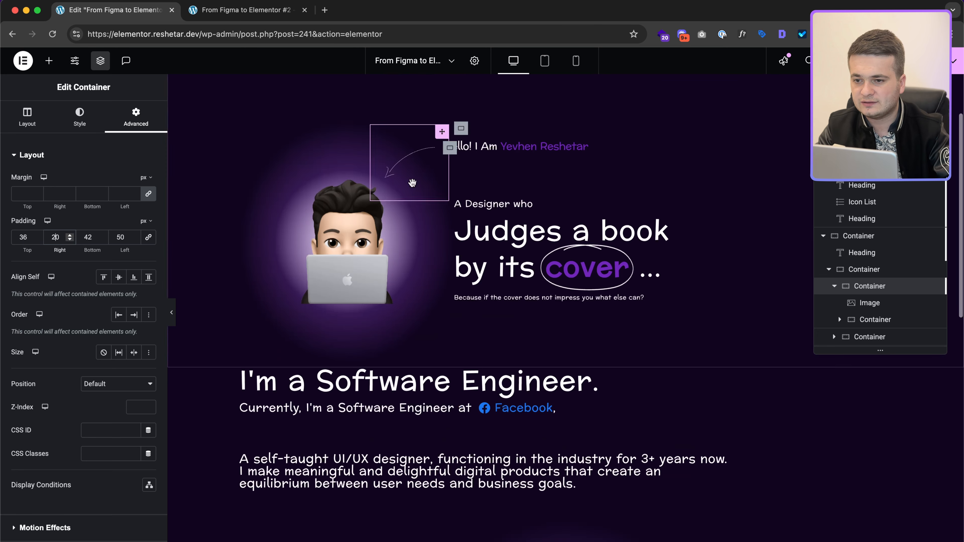
Step: Copy the hero's 'A Designer who' heading and paste it into the first work card's empty container
{"action": "right_click", "coordinate": [493, 202]}
{"action": "left_click", "coordinate": [531, 256]}
{"action": "scroll", "coordinate": [427, 350], "scroll_direction": "down", "scroll_amount": 9}
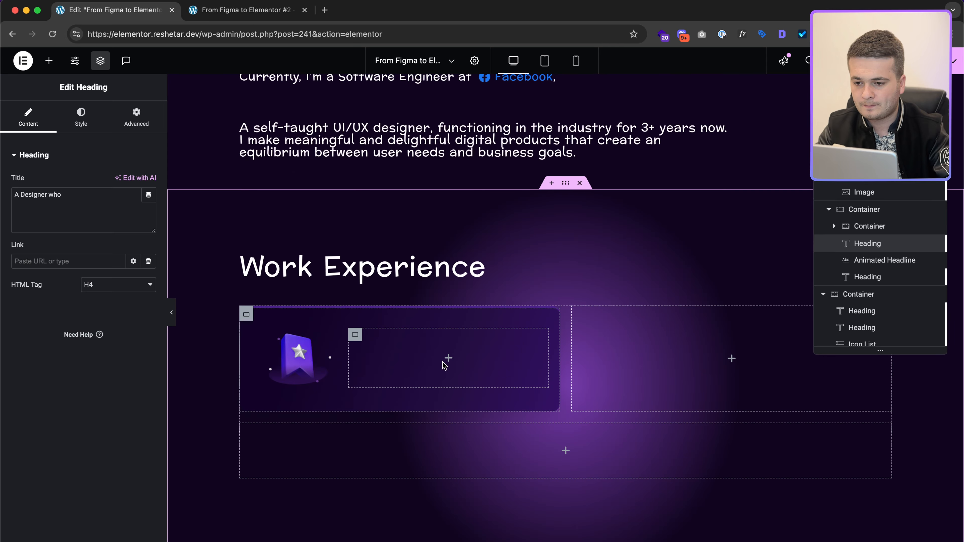
{"action": "left_click", "coordinate": [449, 360]}
{"action": "right_click", "coordinate": [450, 361]}
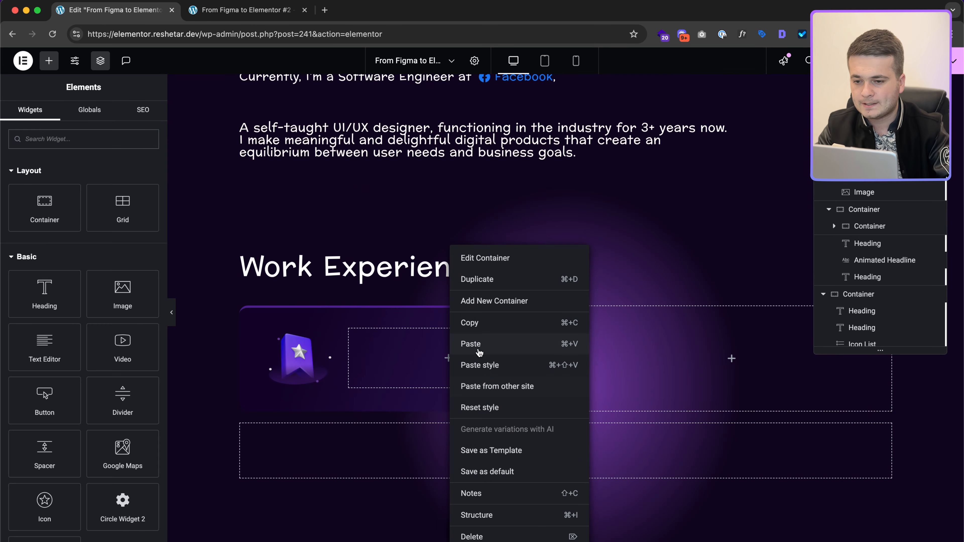
{"action": "left_click", "coordinate": [479, 350]}
Step: Replace the pasted heading's text with the Figma card title 'CIB on the Mobile'
{"action": "key", "text": "ctrl+Right"}
{"action": "scroll", "coordinate": [449, 245], "scroll_direction": "up", "scroll_amount": 8}
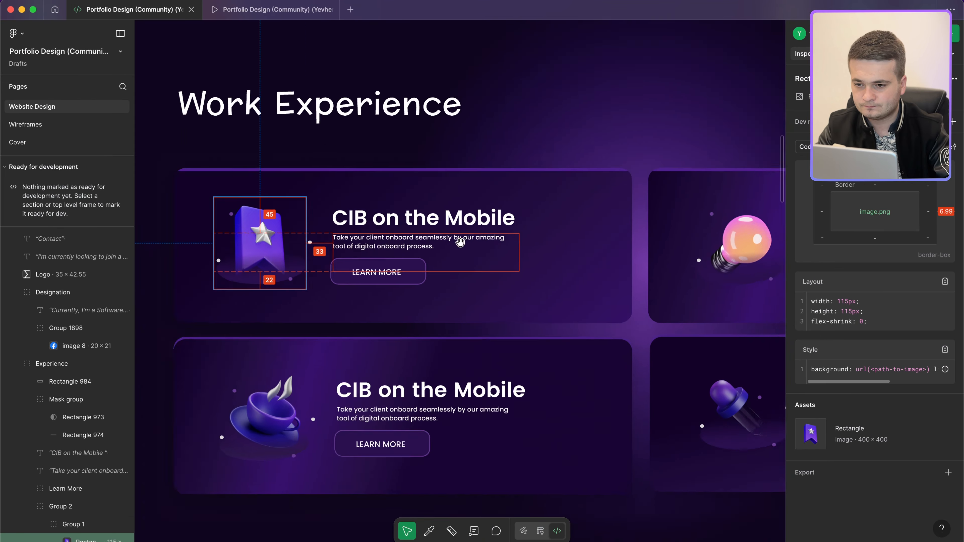
{"action": "left_click", "coordinate": [392, 249]}
{"action": "left_click", "coordinate": [431, 216]}
{"action": "key", "text": "ctrl+Left"}
{"action": "left_click", "coordinate": [84, 204]}
{"action": "key", "text": "super+a"}
{"action": "key", "text": "super+v"}
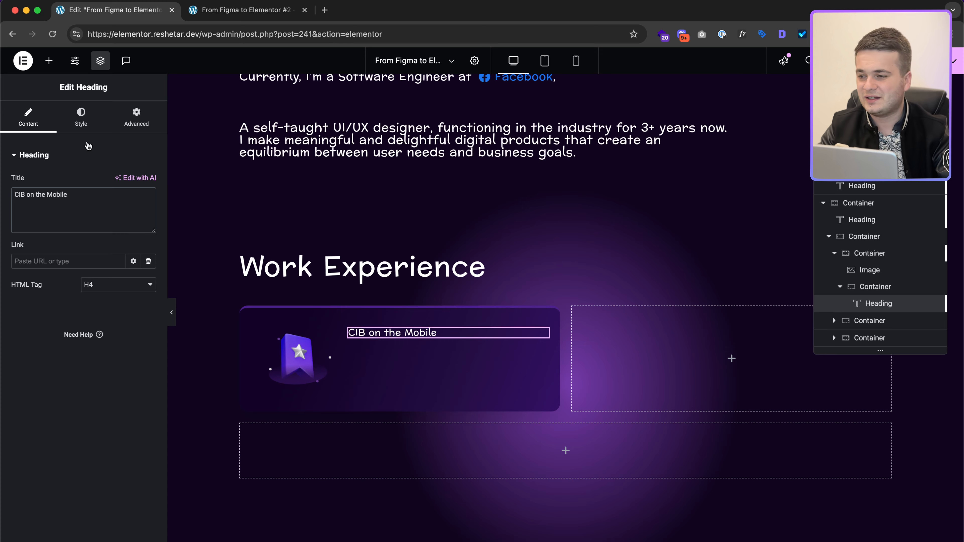
{"action": "key", "text": "ctrl+Right"}
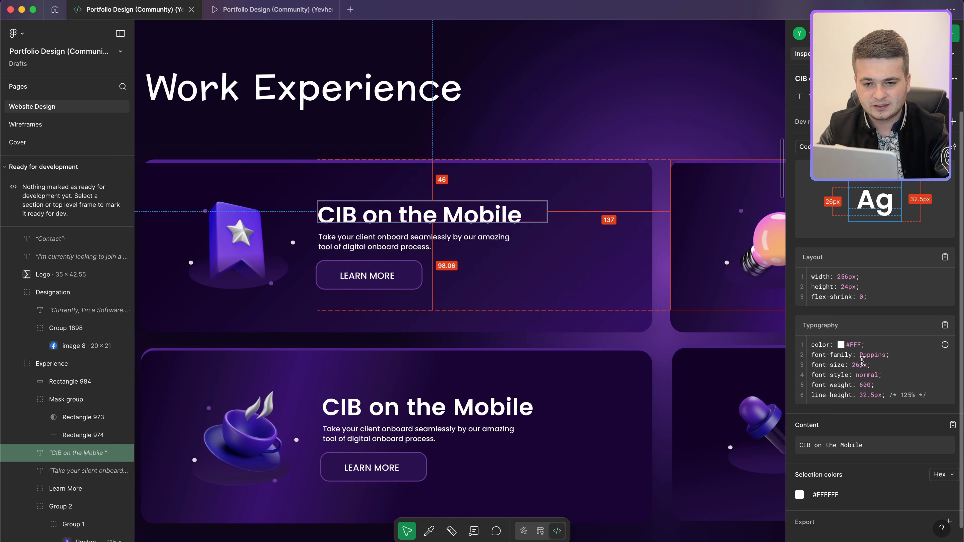
Step: Set the heading's font family to Poppins at size 26
{"action": "key", "text": "ctrl+Left"}
{"action": "left_click", "coordinate": [73, 118]}
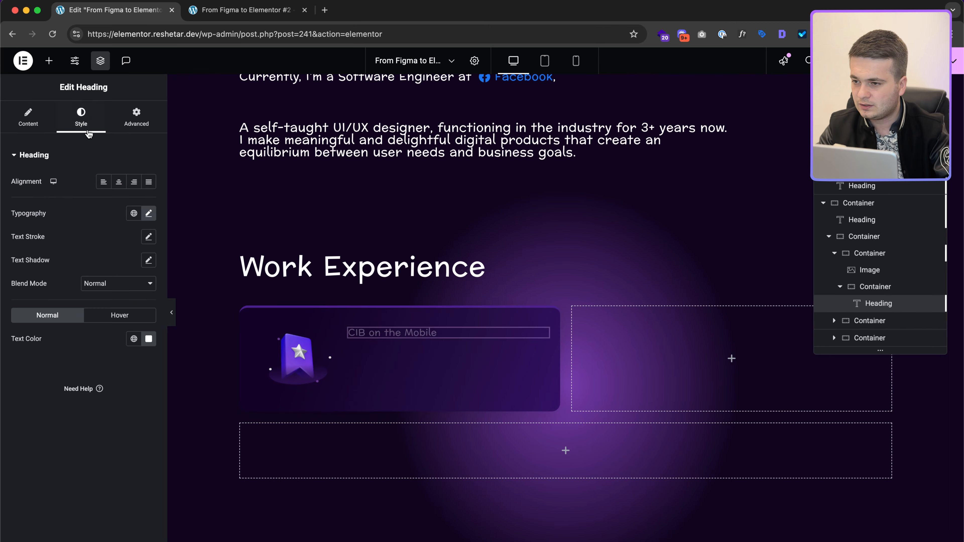
{"action": "left_click", "coordinate": [139, 213]}
{"action": "left_click", "coordinate": [108, 265]}
{"action": "type", "text": "pop"}
{"action": "type", "text": "p"}
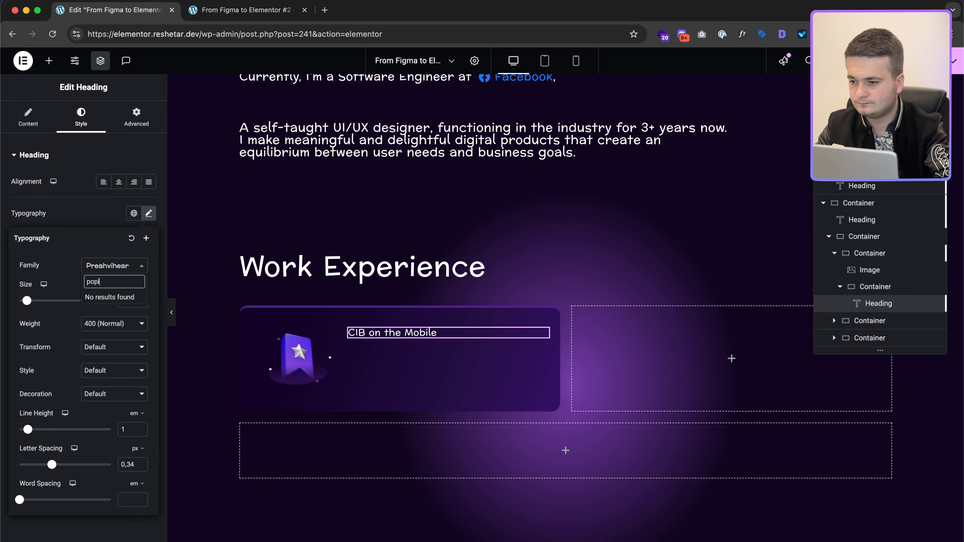
{"action": "key", "text": "Return"}
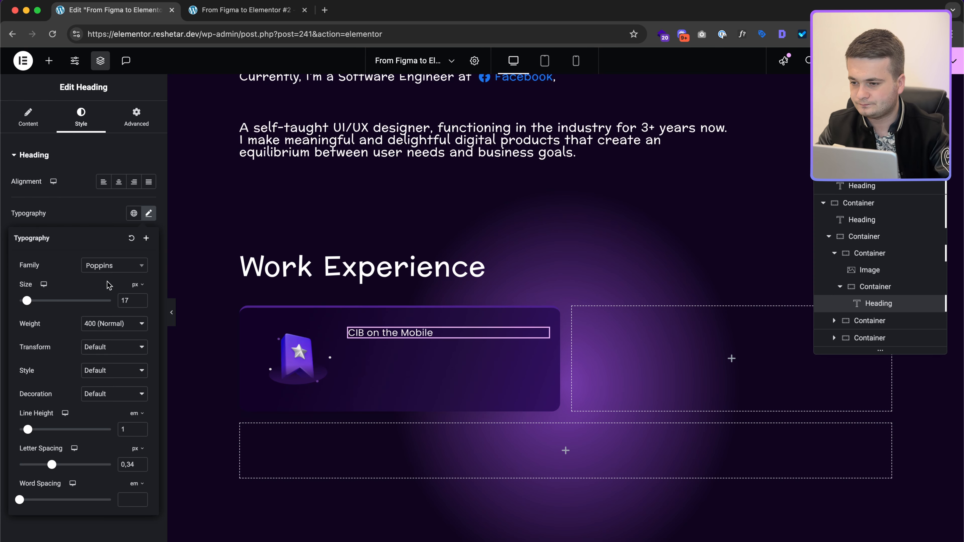
{"action": "type", "text": "25"}
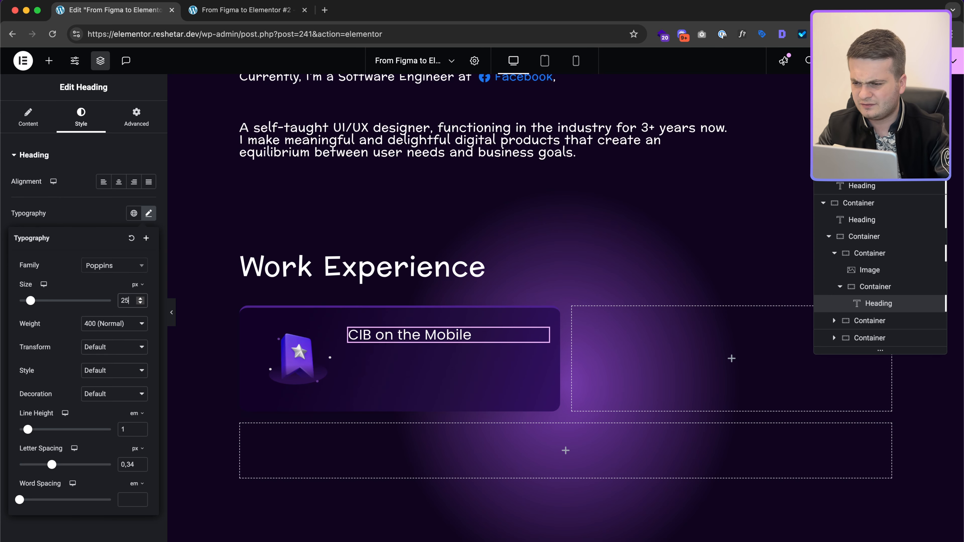
{"action": "key", "text": "ctrl+Right"}
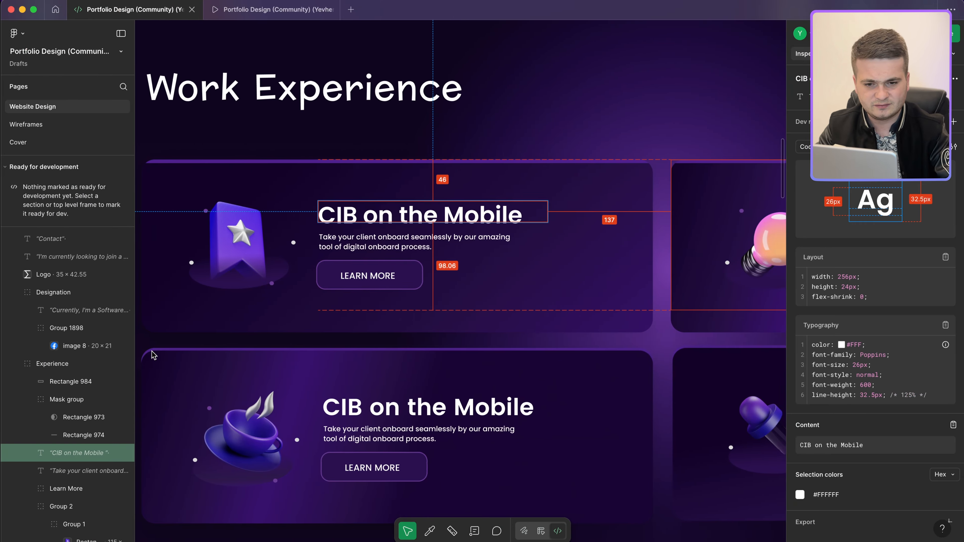
{"action": "key", "text": "ctrl+Left"}
{"action": "key", "text": "Up"}
Step: Give the heading a 1.25 line height, no letter spacing and weight 600 semi-bold
{"action": "left_click", "coordinate": [135, 427]}
{"action": "type", "text": ".25"}
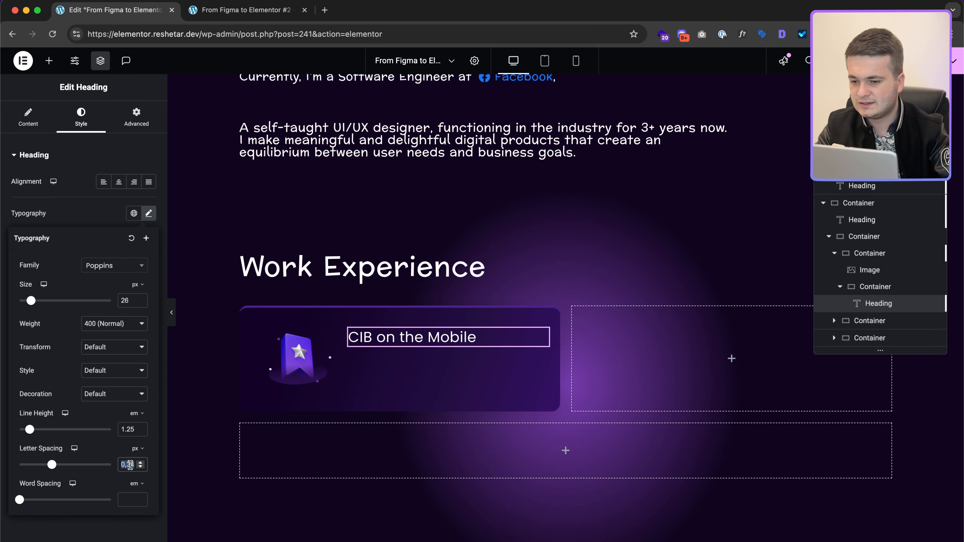
{"action": "double_click", "coordinate": [129, 465]}
{"action": "key", "text": "BackSpace"}
{"action": "left_click", "coordinate": [114, 323]}
{"action": "left_click", "coordinate": [113, 349]}
Step: Give the heading a 5px bottom margin and pick the card description in Figma
{"action": "key", "text": "ctrl+Left"}
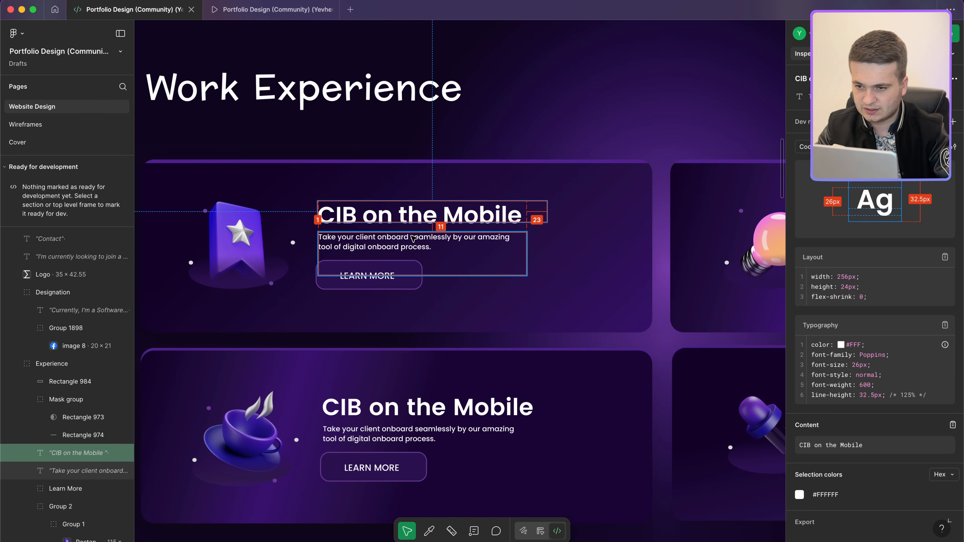
{"action": "key", "text": "ctrl+Left"}
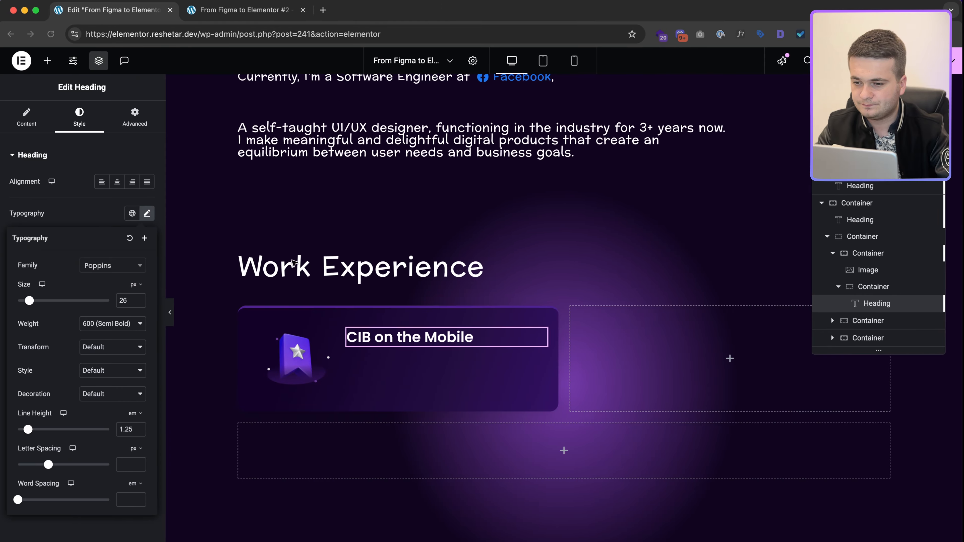
{"action": "key", "text": "ctrl+Right"}
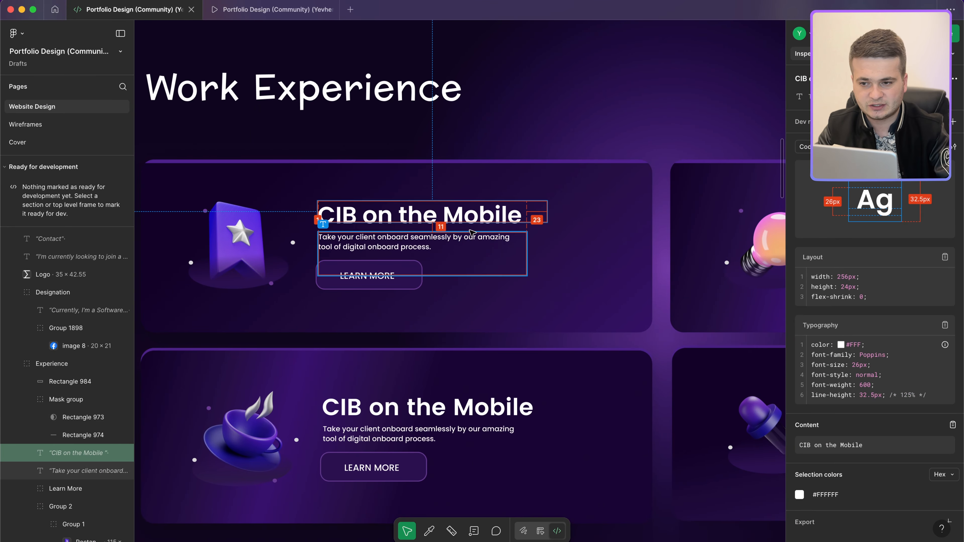
{"action": "key", "text": "ctrl+Left"}
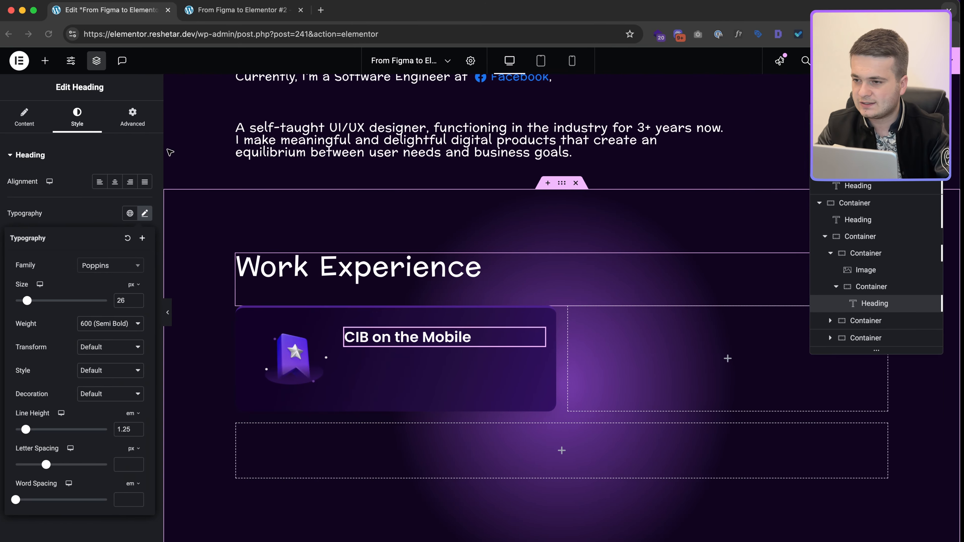
{"action": "left_click", "coordinate": [136, 117]}
{"action": "left_click", "coordinate": [149, 192]}
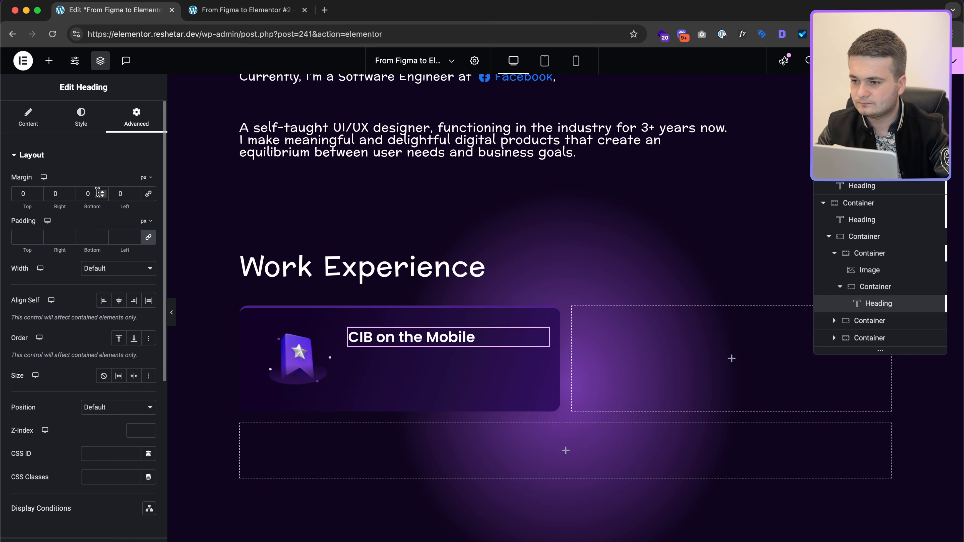
{"action": "double_click", "coordinate": [89, 193]}
{"action": "type", "text": "5"}
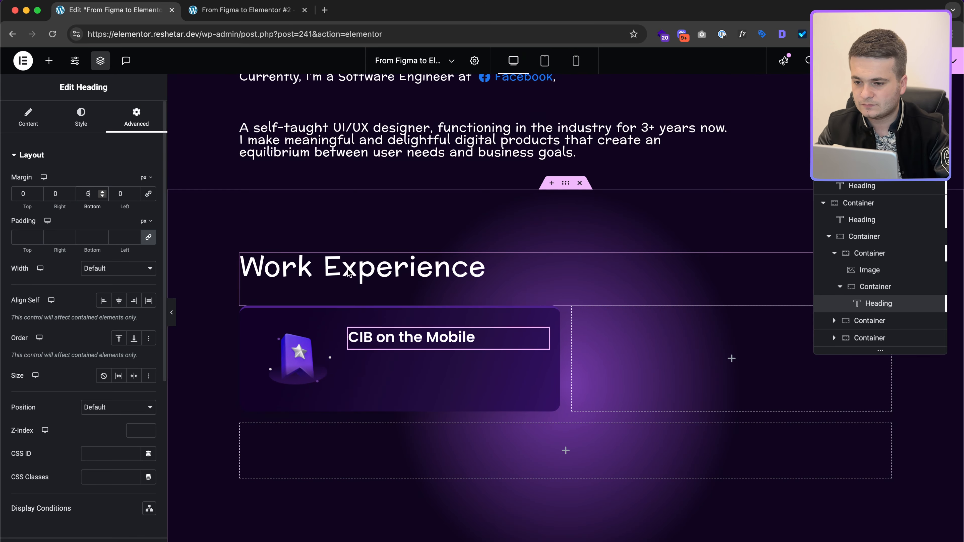
{"action": "right_click", "coordinate": [482, 342]}
{"action": "key", "text": "ctrl+Right"}
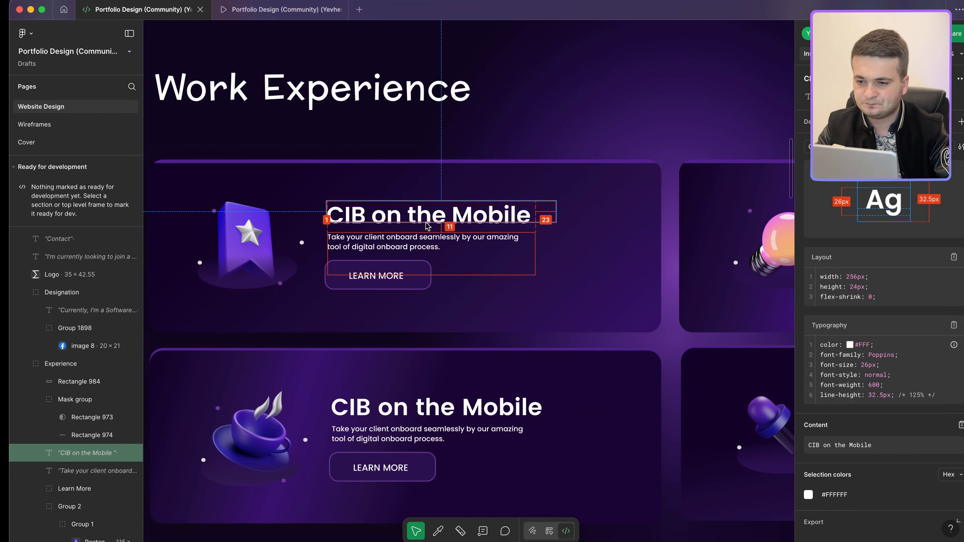
{"action": "left_click", "coordinate": [375, 233]}
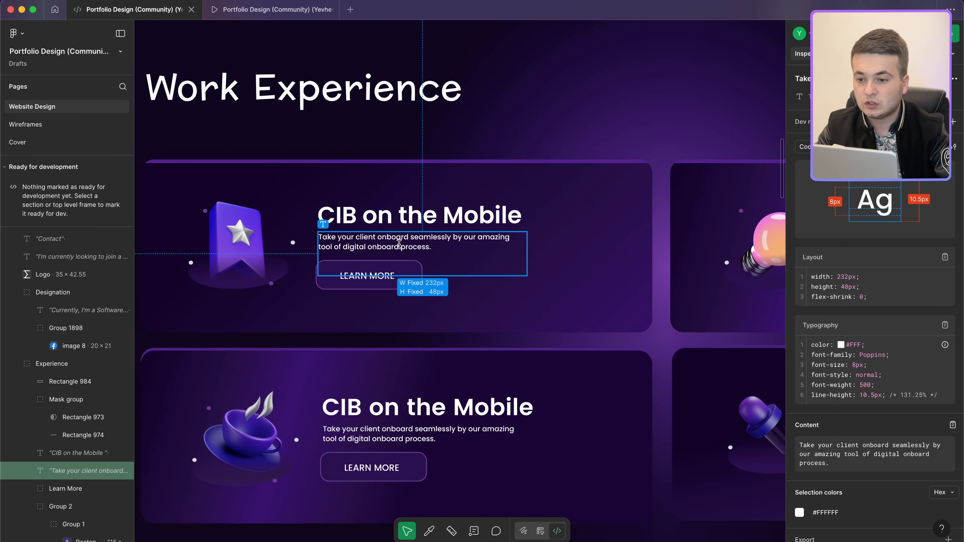
Step: Paste the Figma description text into the copied heading and give it a custom pixel width
{"action": "key", "text": "ctrl+Left"}
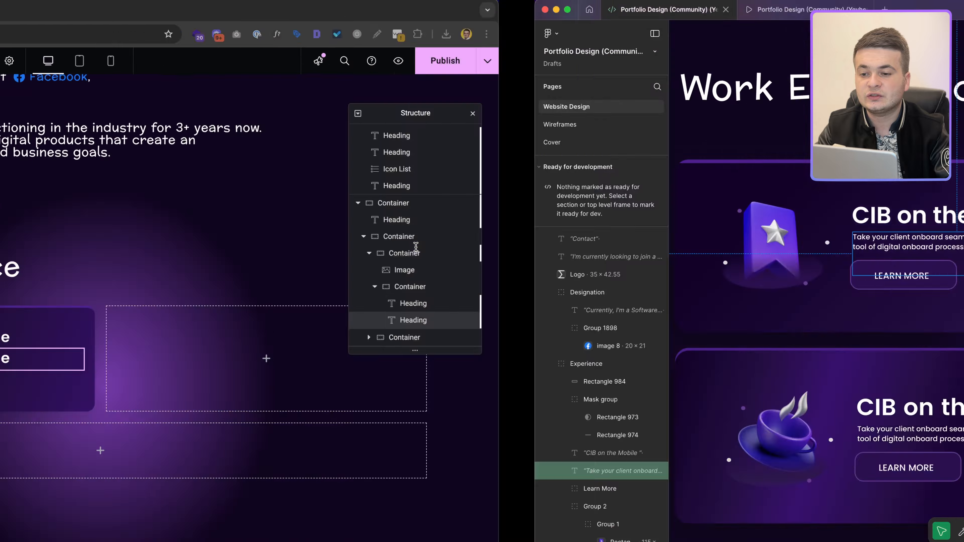
{"action": "key", "text": "super+a"}
{"action": "type", "text": "Take your client onboard seamlessly by our amazing tool of digital onboard process."}
{"action": "left_click", "coordinate": [138, 125]}
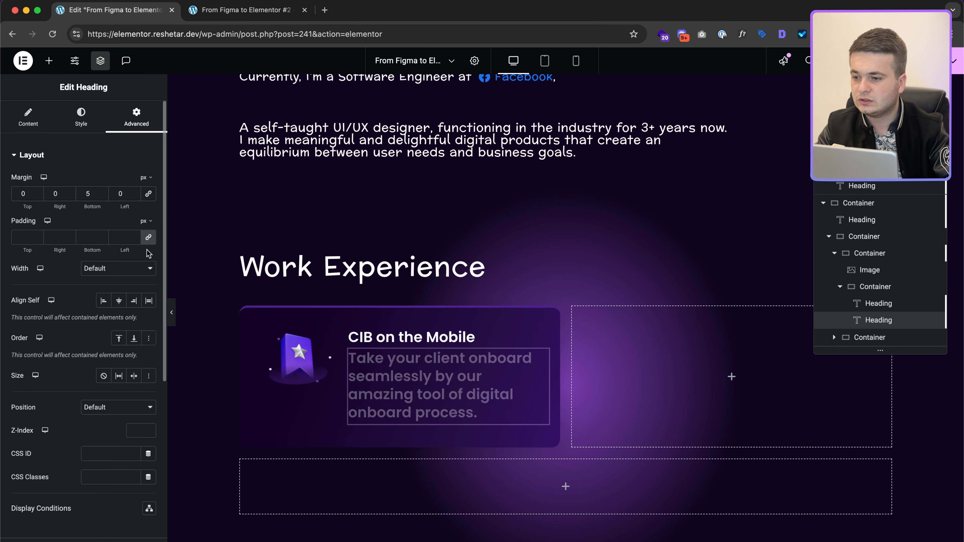
{"action": "left_click", "coordinate": [122, 268]}
{"action": "left_click", "coordinate": [118, 304]}
{"action": "left_click", "coordinate": [147, 289]}
{"action": "left_click", "coordinate": [144, 290]}
{"action": "left_click", "coordinate": [136, 304]}
{"action": "type", "text": "232"}
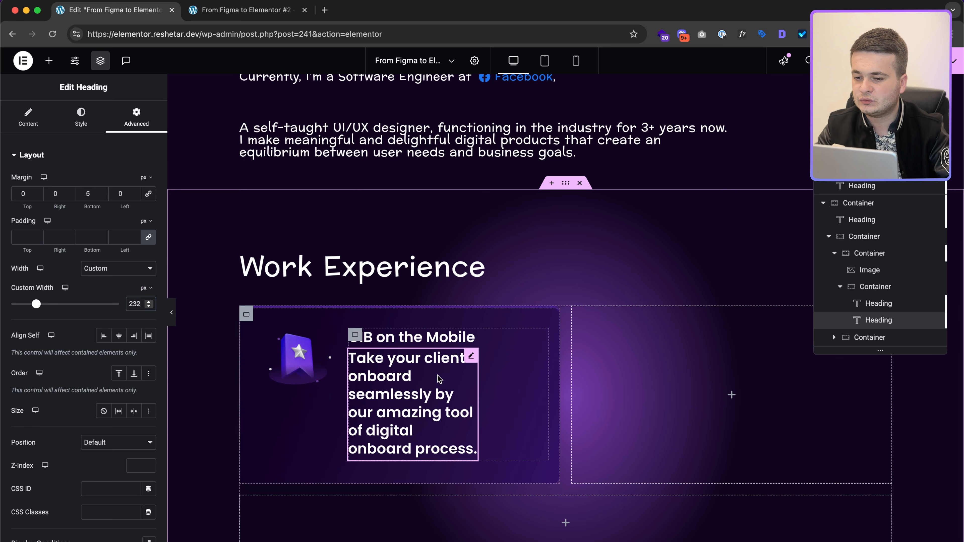
{"action": "key", "text": "ctrl+Right"}
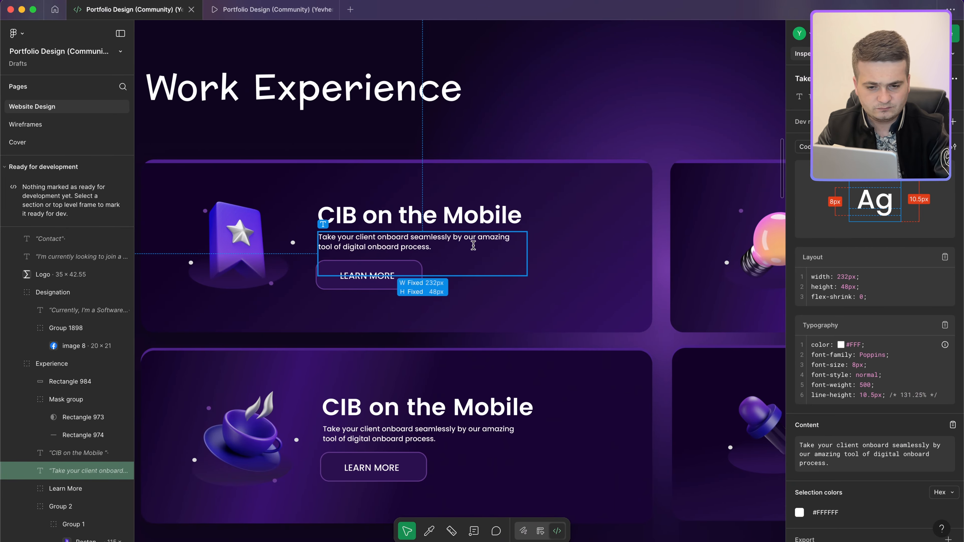
{"action": "key", "text": "ctrl+Left"}
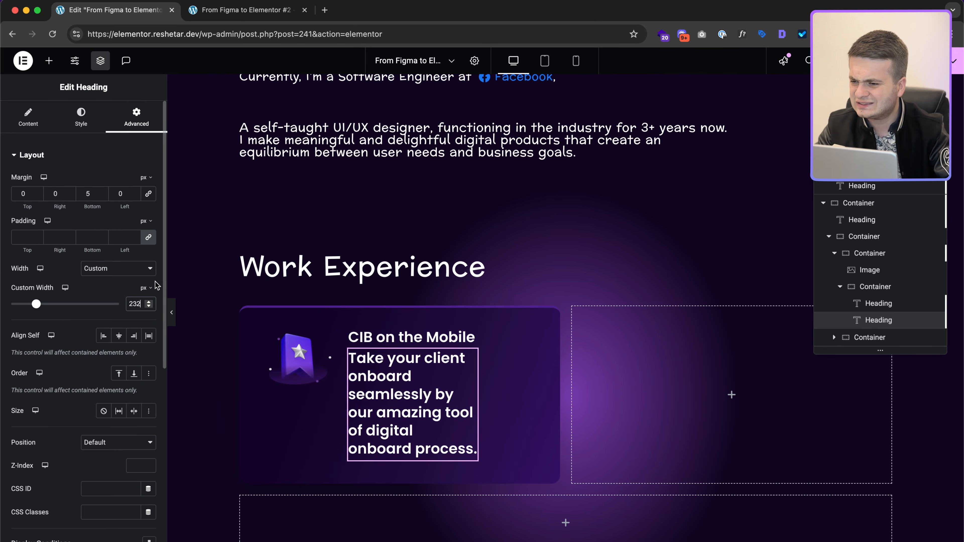
Step: Style the description text at 14px, medium 500 weight, with a 1.3 line height
{"action": "left_click", "coordinate": [81, 116]}
{"action": "left_click", "coordinate": [148, 213]}
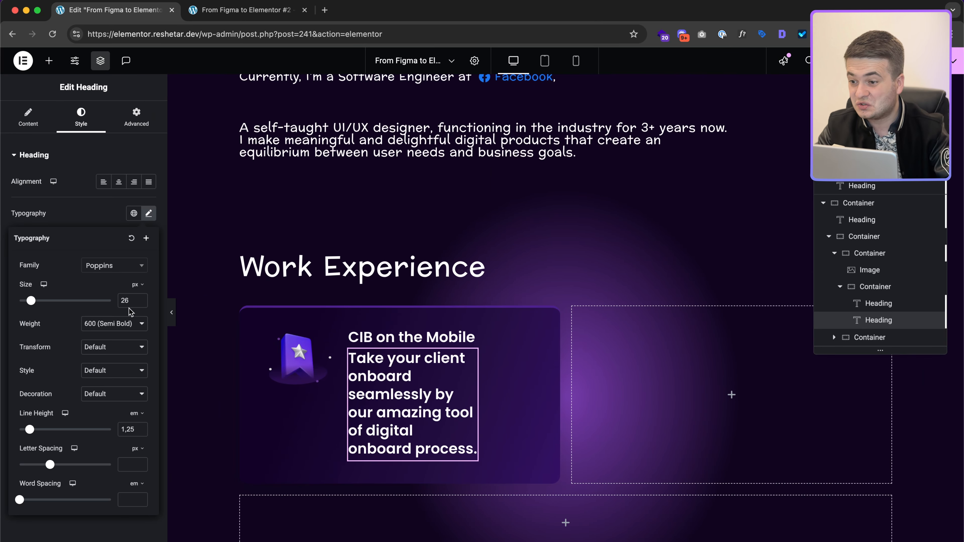
{"action": "type", "text": "8"}
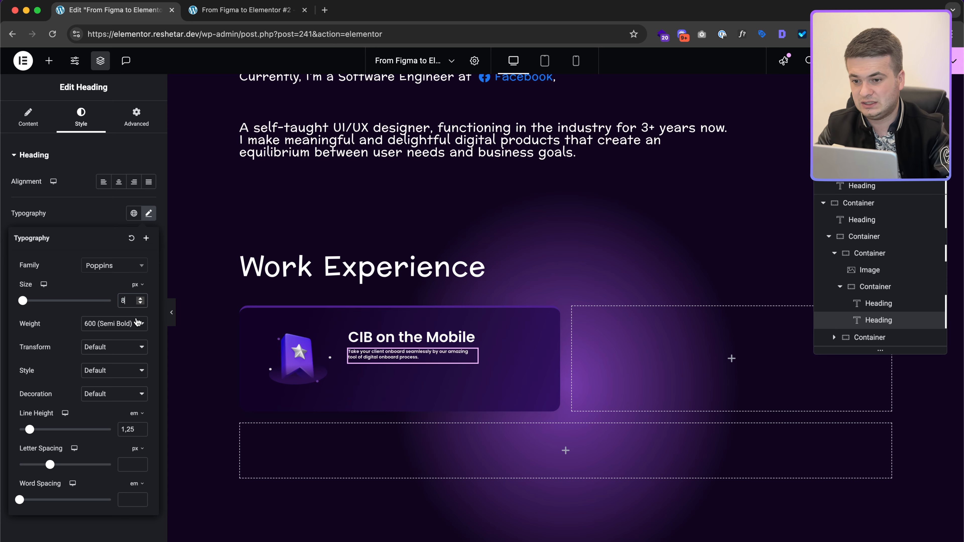
{"action": "key", "text": "BackSpace"}
{"action": "type", "text": "10"}
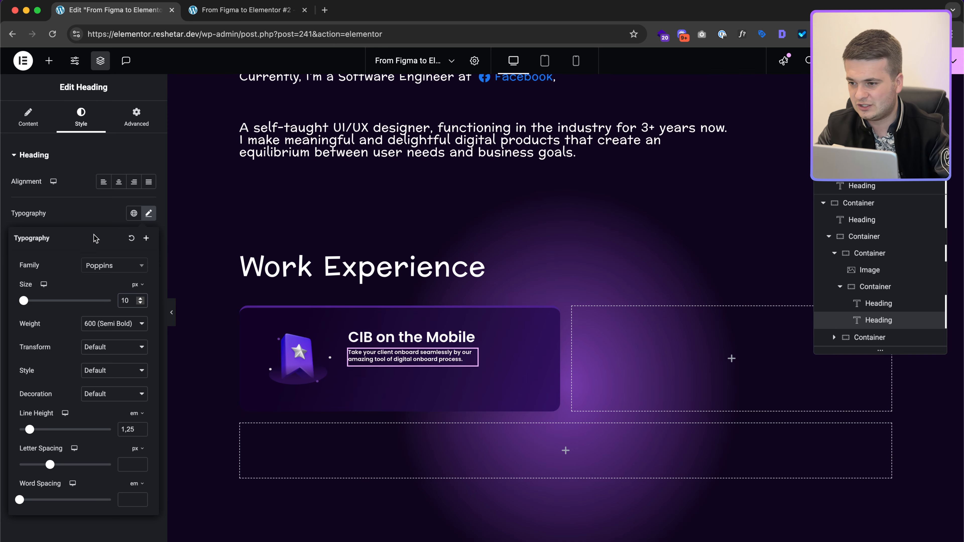
{"action": "key", "text": "ctrl+Right"}
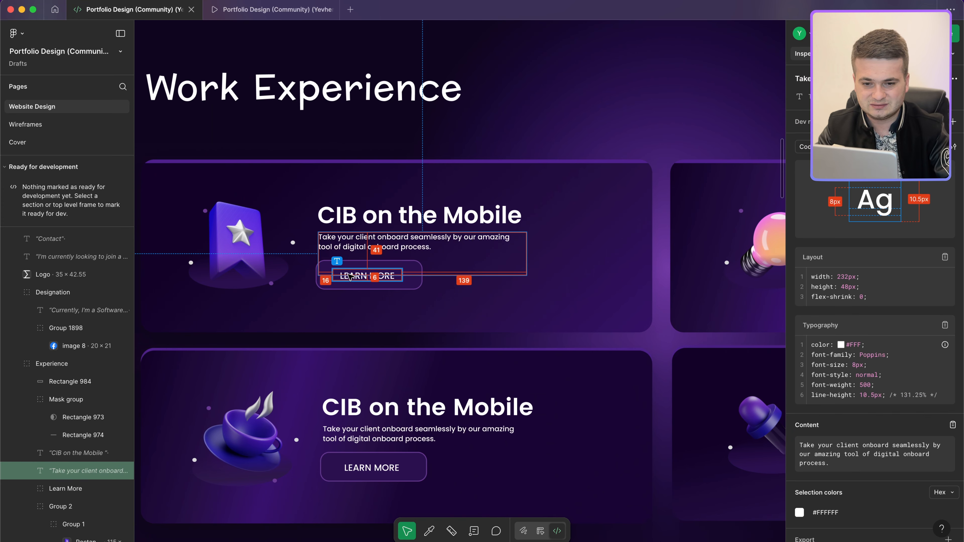
{"action": "key", "text": "ctrl+Left"}
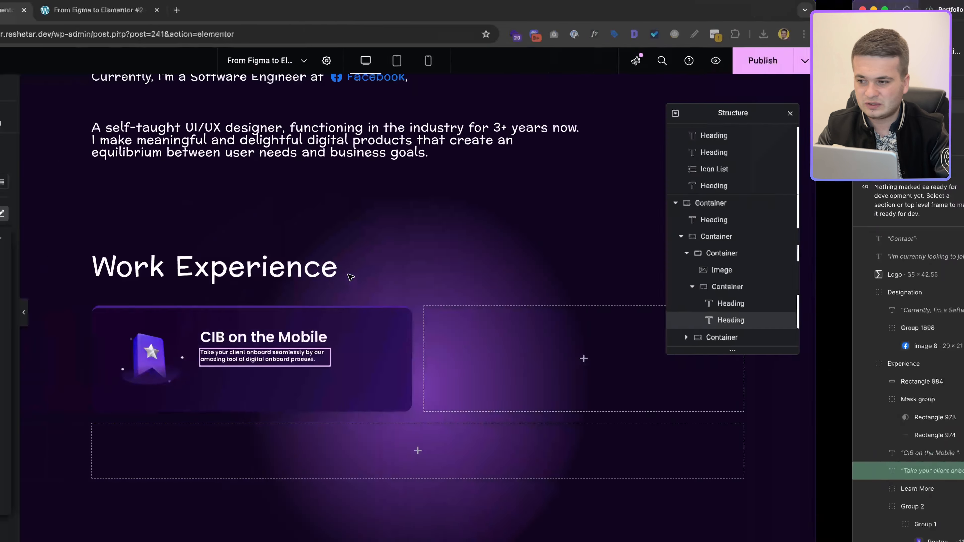
{"action": "type", "text": "3"}
{"action": "left_click", "coordinate": [108, 323]}
{"action": "left_click", "coordinate": [104, 312]}
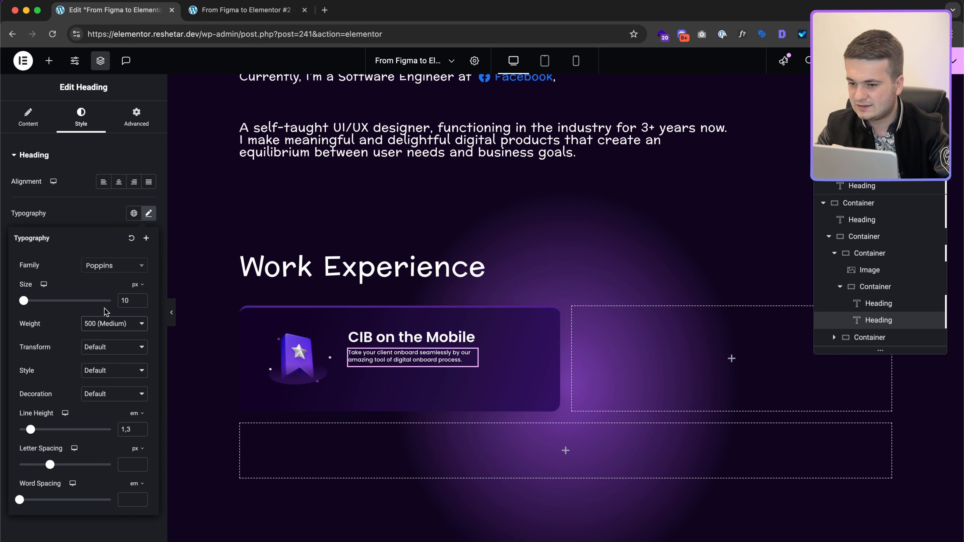
{"action": "key", "text": "Up"}
{"action": "key", "text": "Up"}
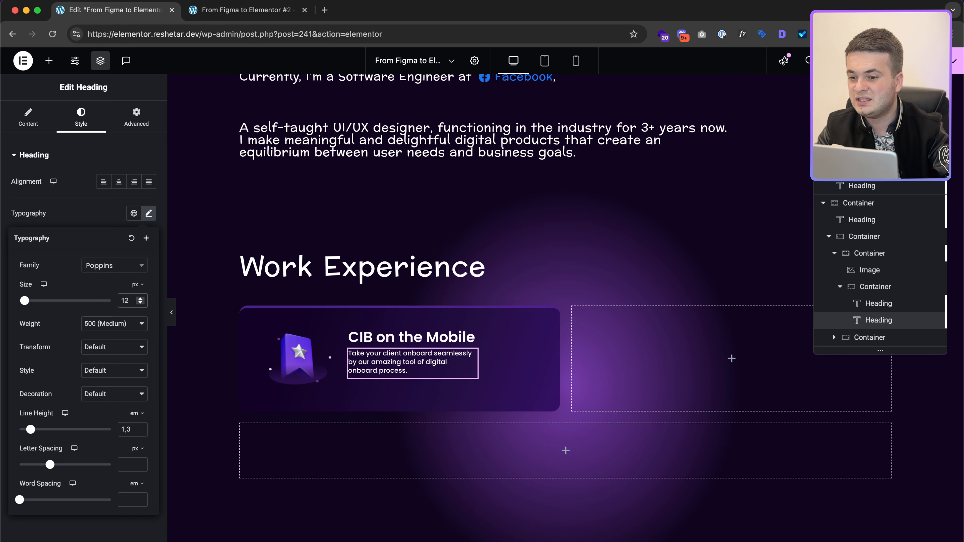
{"action": "key", "text": "Up"}
{"action": "key", "text": "Up"}
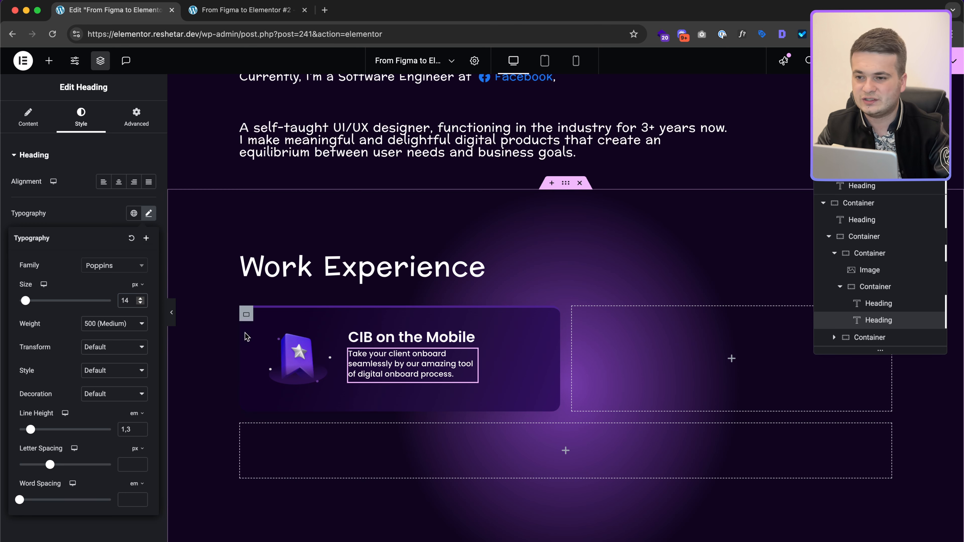
Step: Widen the description to about 310px and give it a 10px bottom margin
{"action": "left_click", "coordinate": [136, 117]}
{"action": "left_click_drag", "start_coordinate": [42, 307], "coordinate": [49, 306]}
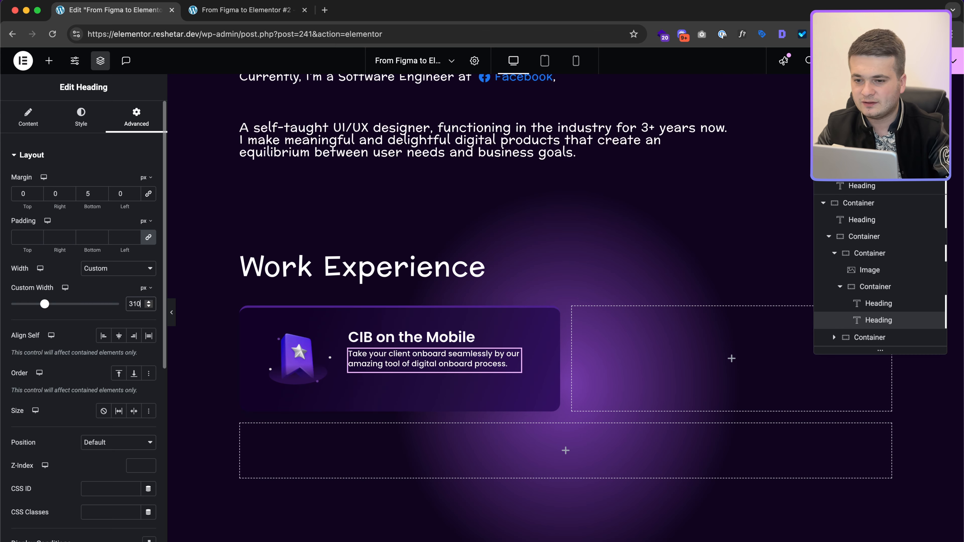
{"action": "key", "text": "ctrl+Right"}
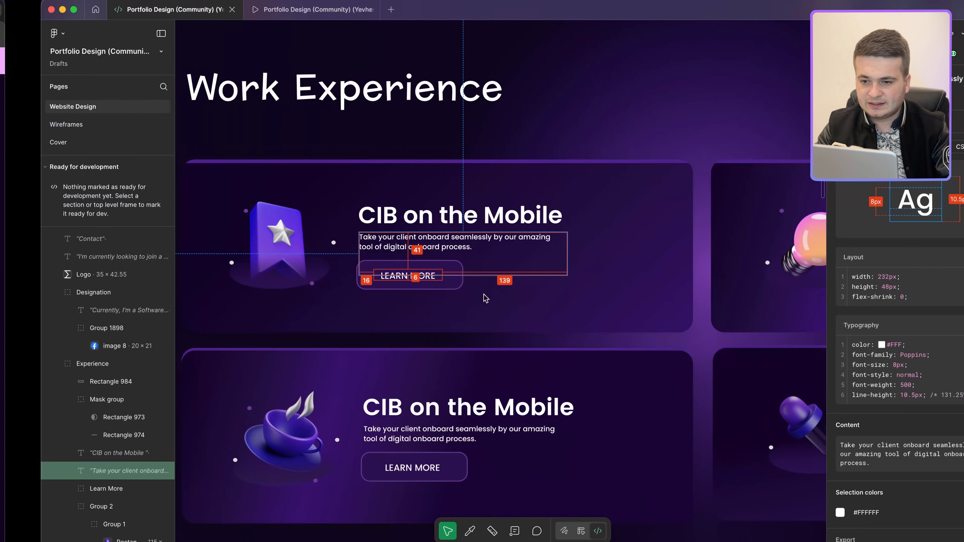
{"action": "left_click", "coordinate": [421, 276]}
{"action": "key", "text": "ctrl+Left"}
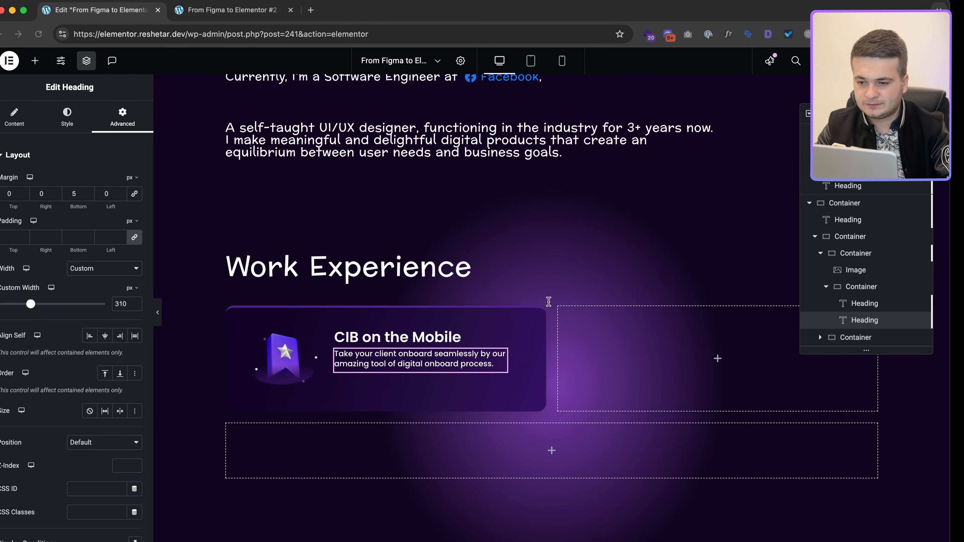
{"action": "key", "text": "ctrl+Right"}
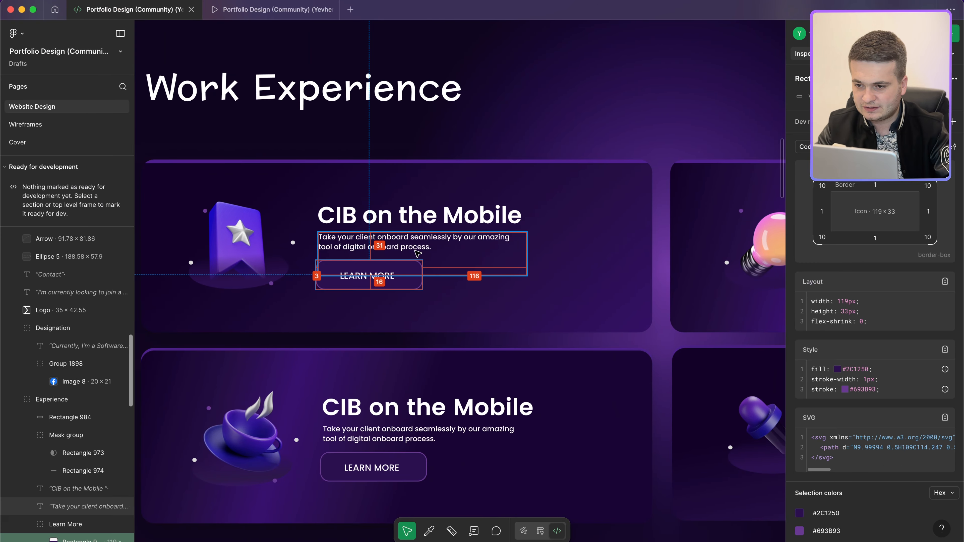
{"action": "left_click", "coordinate": [422, 237]}
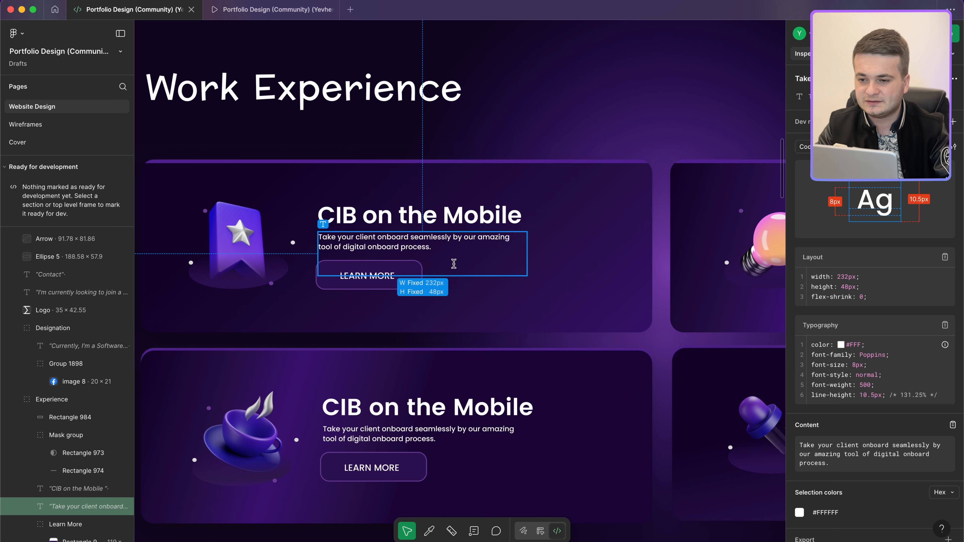
{"action": "left_click", "coordinate": [396, 262]}
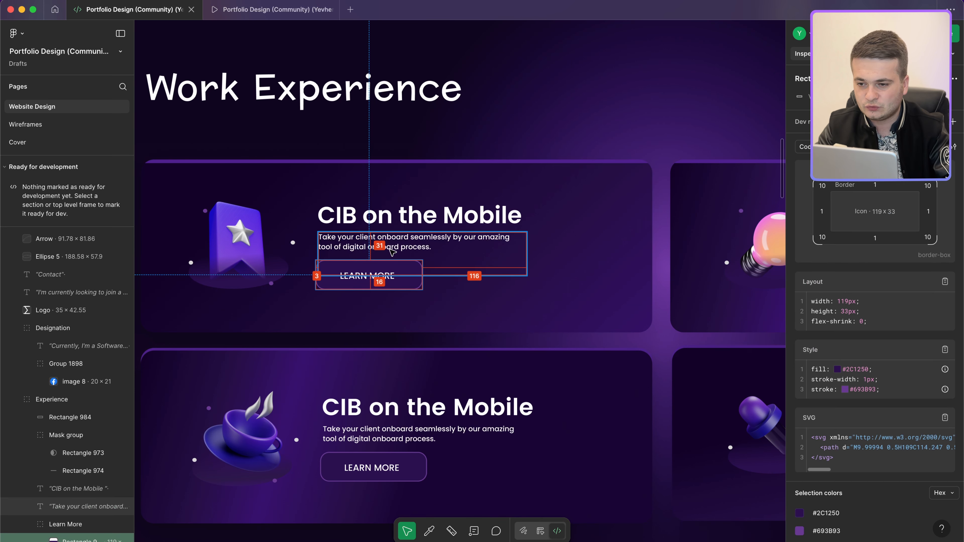
{"action": "key", "text": "ctrl+Left"}
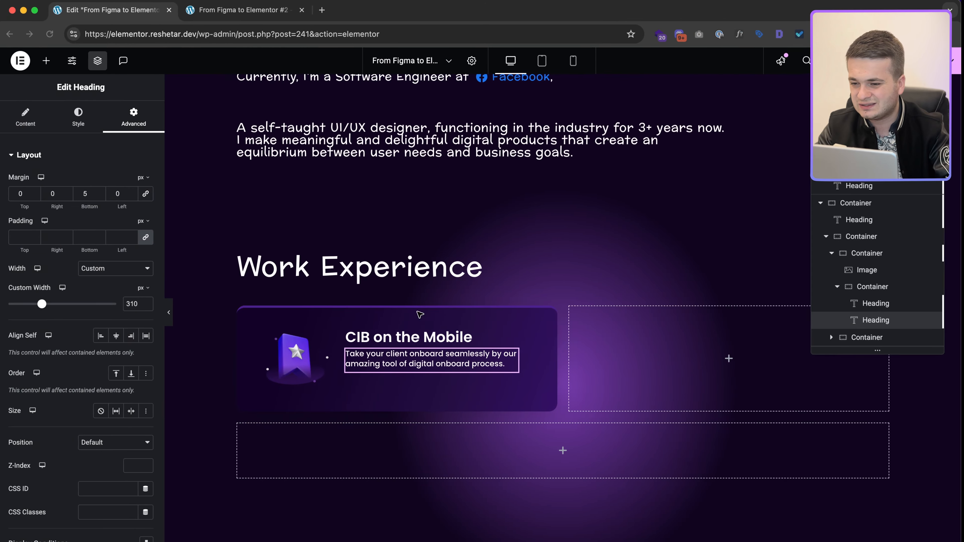
{"action": "double_click", "coordinate": [91, 193]}
{"action": "type", "text": "10"}
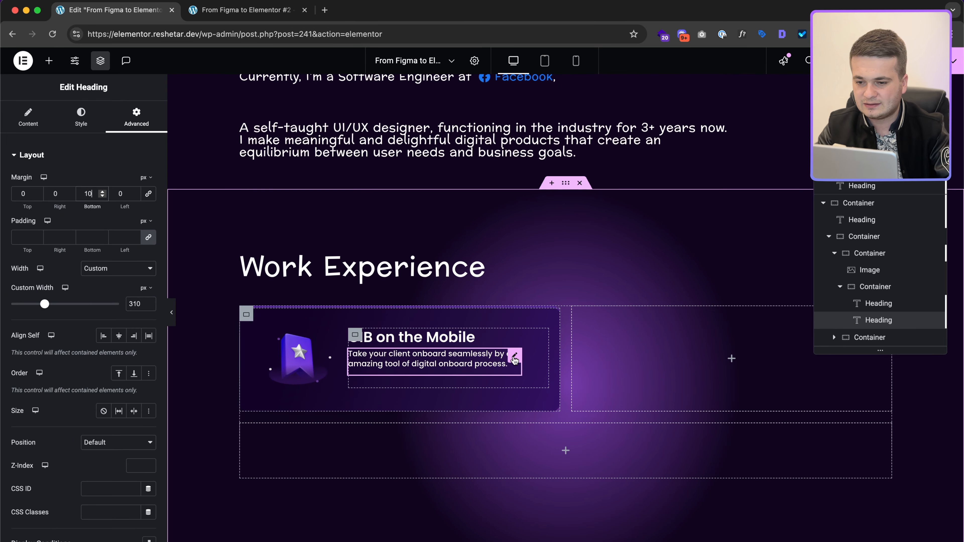
{"action": "left_click", "coordinate": [49, 61]}
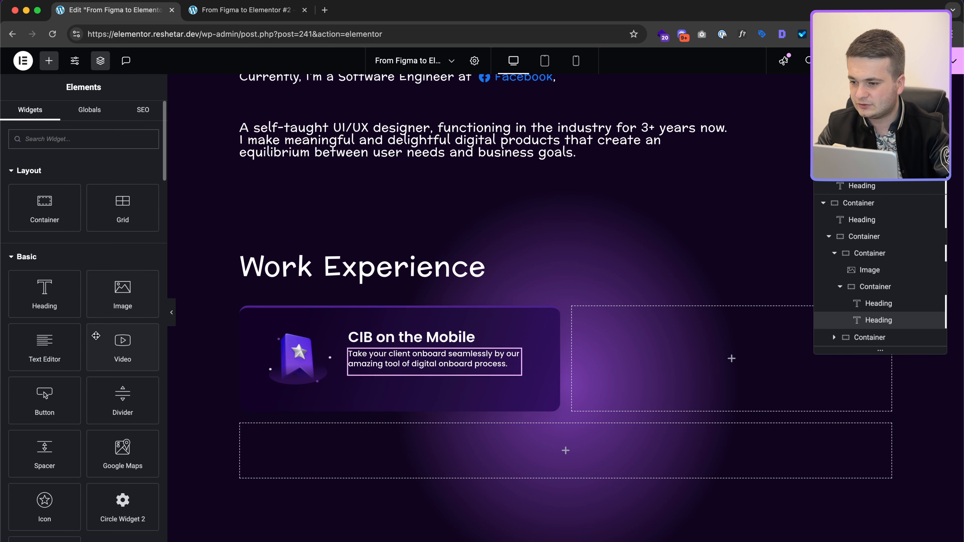
Step: Place a Button widget under the description and label it 'Learn More'
{"action": "left_click_drag", "start_coordinate": [57, 399], "coordinate": [380, 385]}
{"action": "triple_click", "coordinate": [116, 208]}
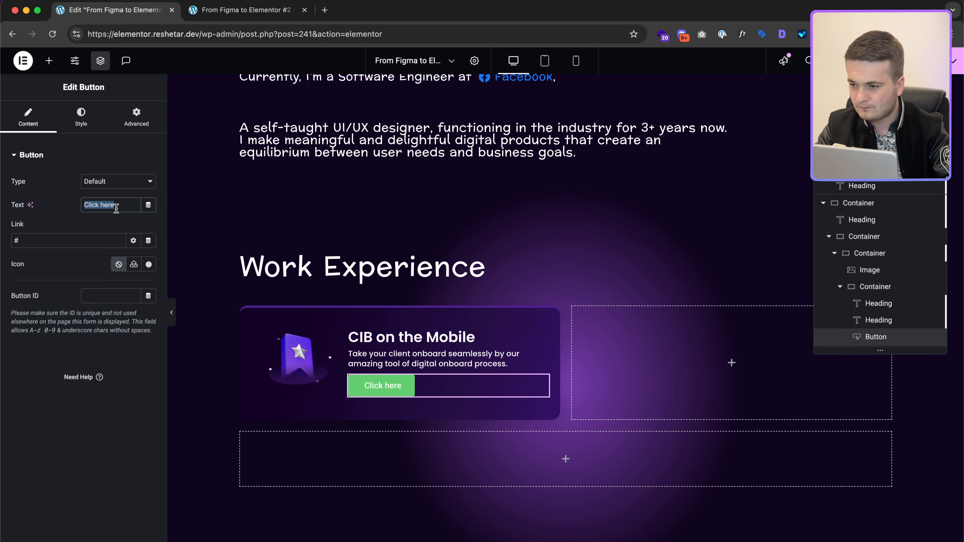
{"action": "type", "text": "LEARN MORE"}
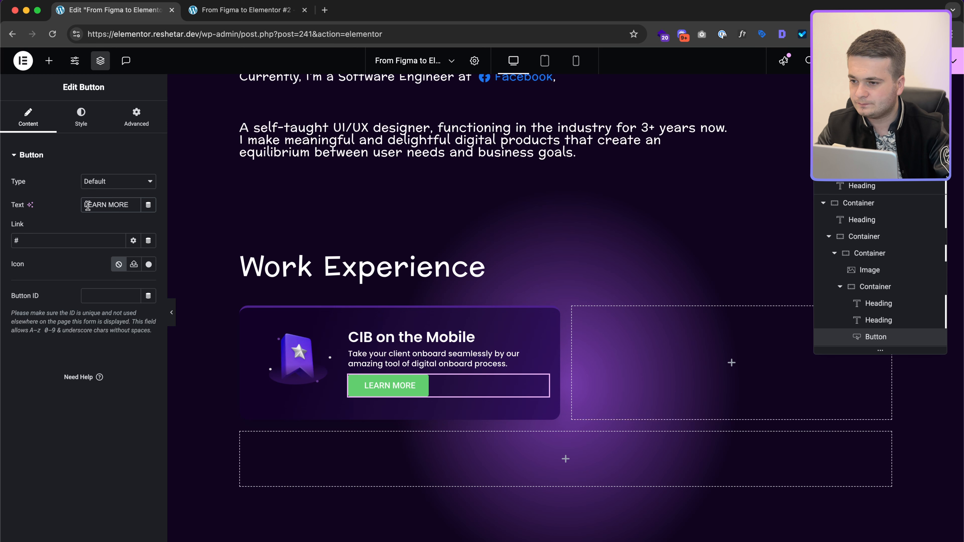
{"action": "left_click", "coordinate": [87, 205]}
{"action": "key", "text": "BackSpace"}
{"action": "type", "text": "Learn More"}
{"action": "key", "text": "shift+super+Right"}
{"action": "key", "text": "BackSpace"}
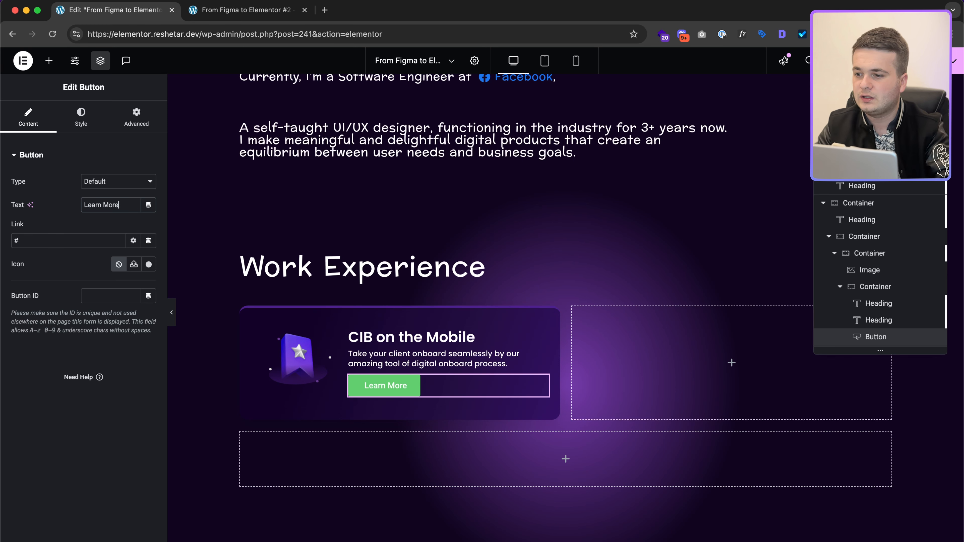
Step: Set the button's text transform to uppercase
{"action": "left_click", "coordinate": [81, 119]}
{"action": "left_click", "coordinate": [149, 204]}
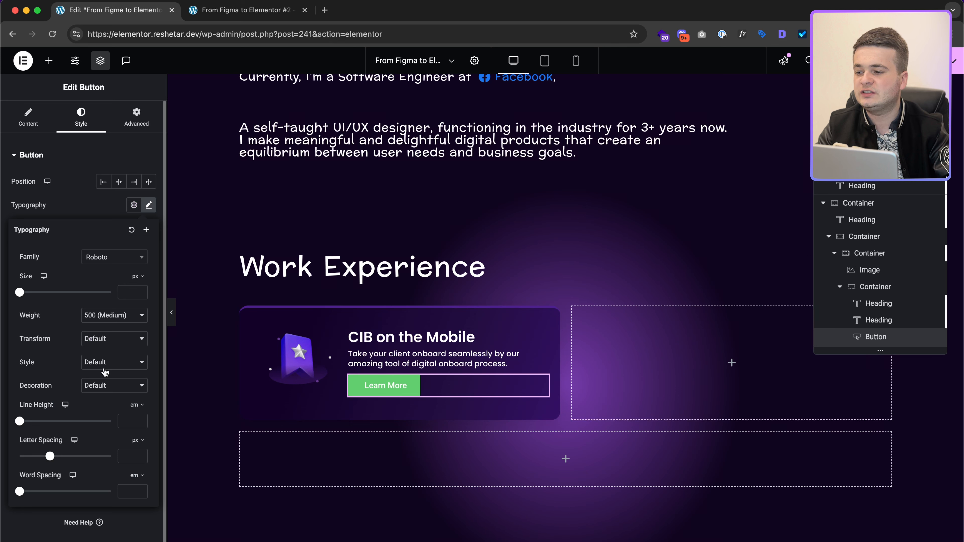
{"action": "left_click", "coordinate": [107, 345]}
{"action": "left_click", "coordinate": [100, 350]}
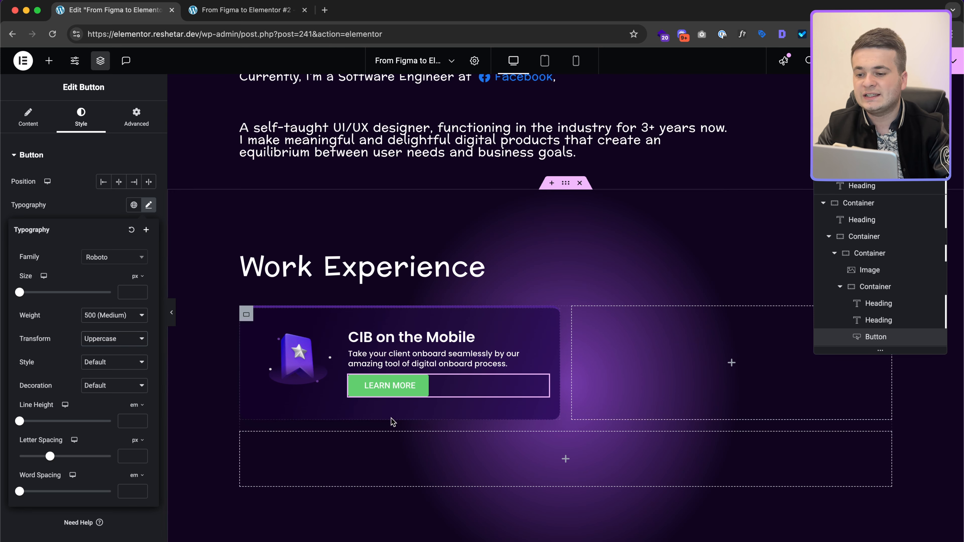
{"action": "left_click", "coordinate": [53, 124]}
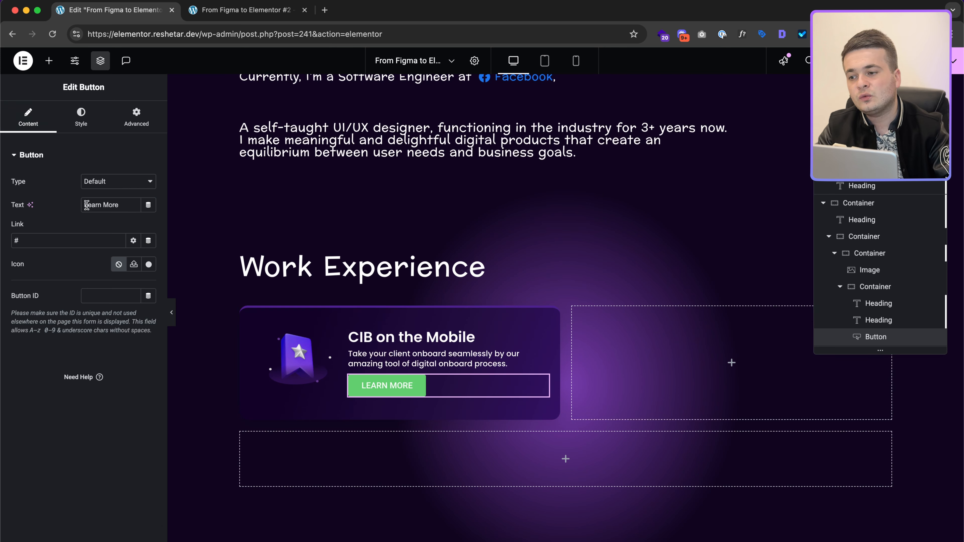
{"action": "left_click_drag", "start_coordinate": [92, 205], "coordinate": [158, 209]}
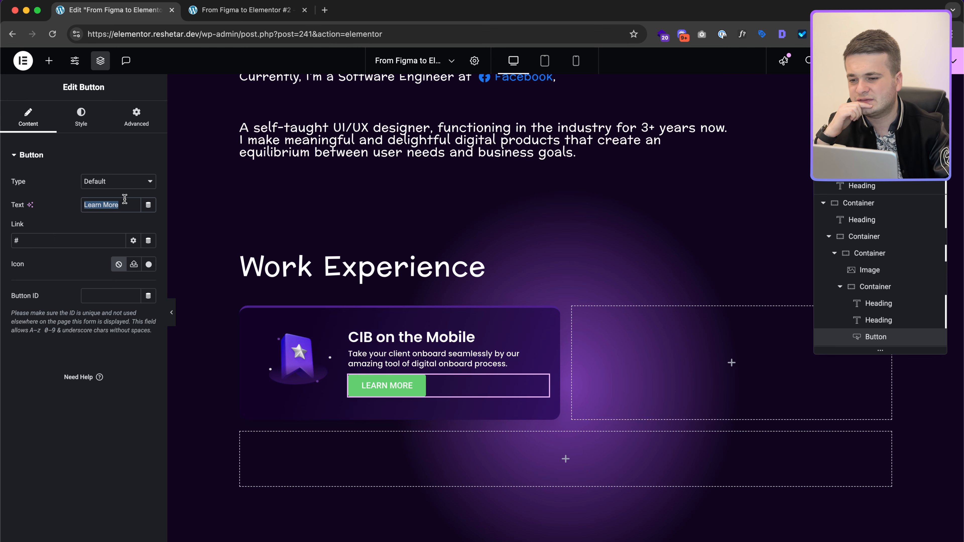
{"action": "left_click", "coordinate": [106, 206]}
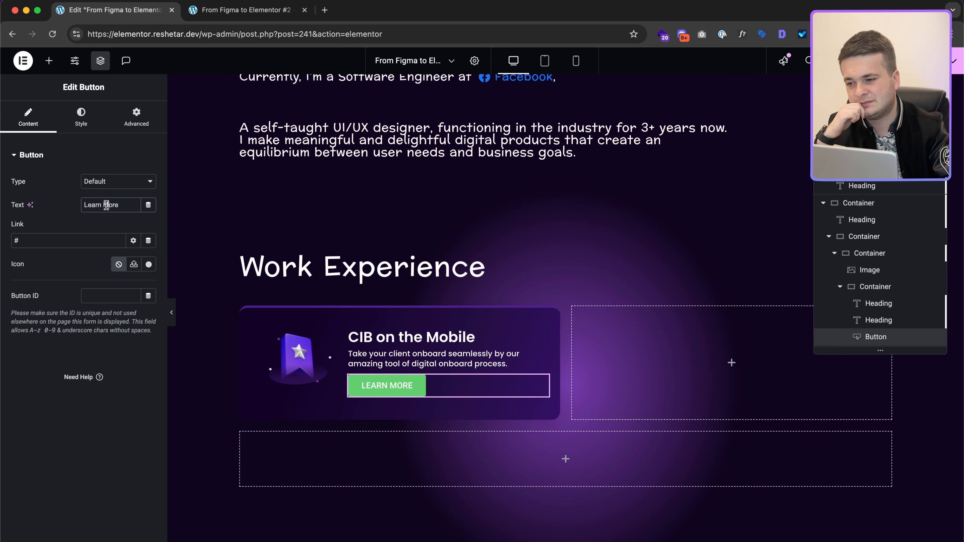
{"action": "left_click", "coordinate": [80, 116]}
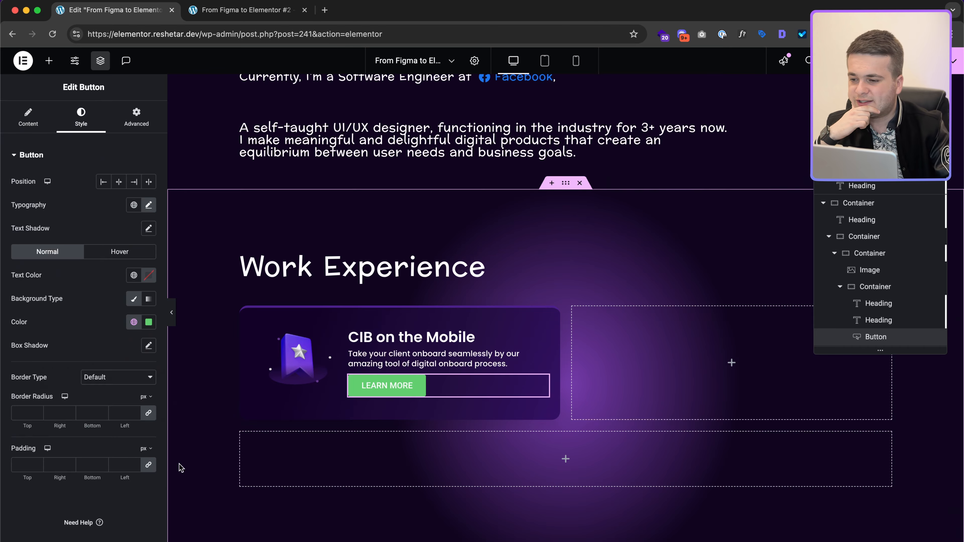
Step: Copy the button's fill #2C1250 and stroke #693B93 colours from the Figma design
{"action": "key", "text": "super+Tab"}
{"action": "scroll", "coordinate": [387, 291], "scroll_direction": "up", "scroll_amount": 5}
{"action": "scroll", "coordinate": [387, 291], "scroll_direction": "left", "scroll_amount": 2}
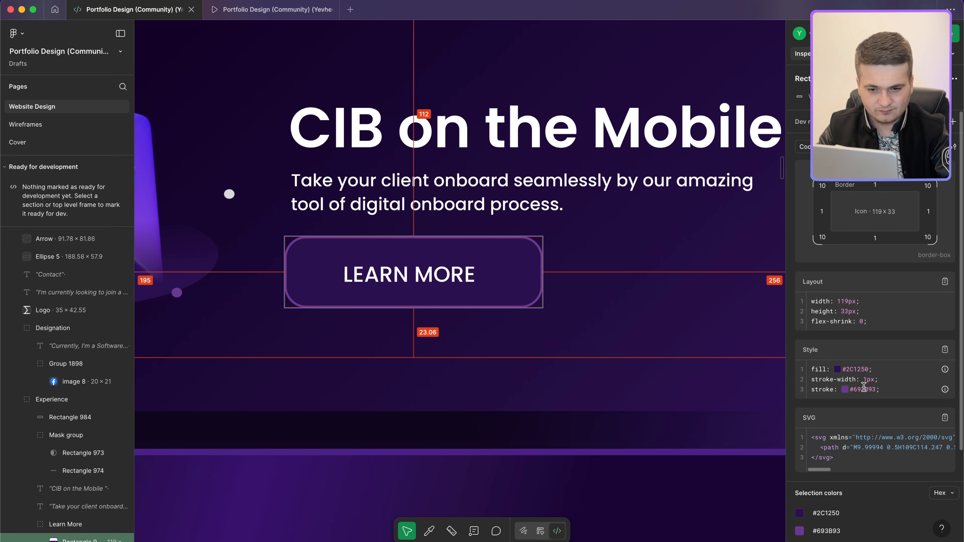
{"action": "left_click", "coordinate": [858, 369]}
{"action": "left_click", "coordinate": [863, 390]}
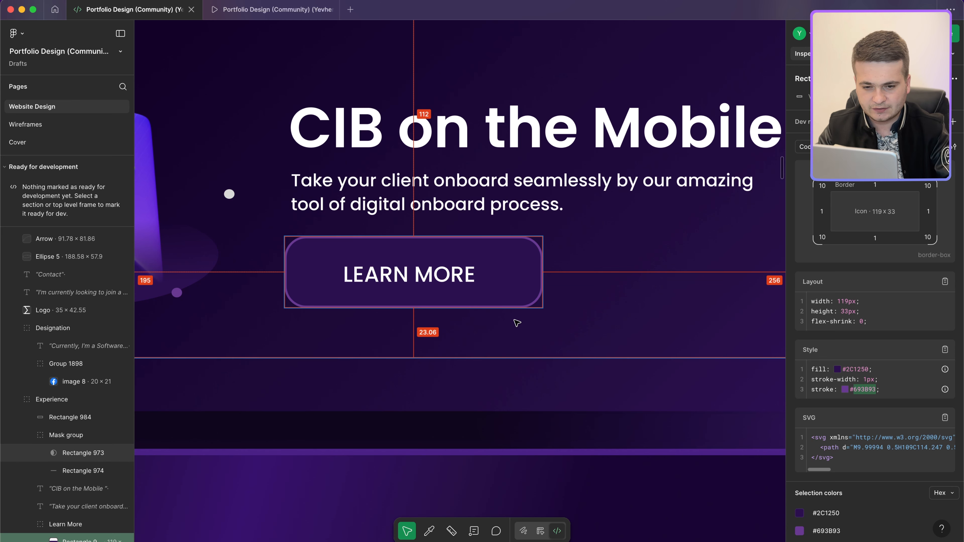
{"action": "key", "text": "ctrl+Left"}
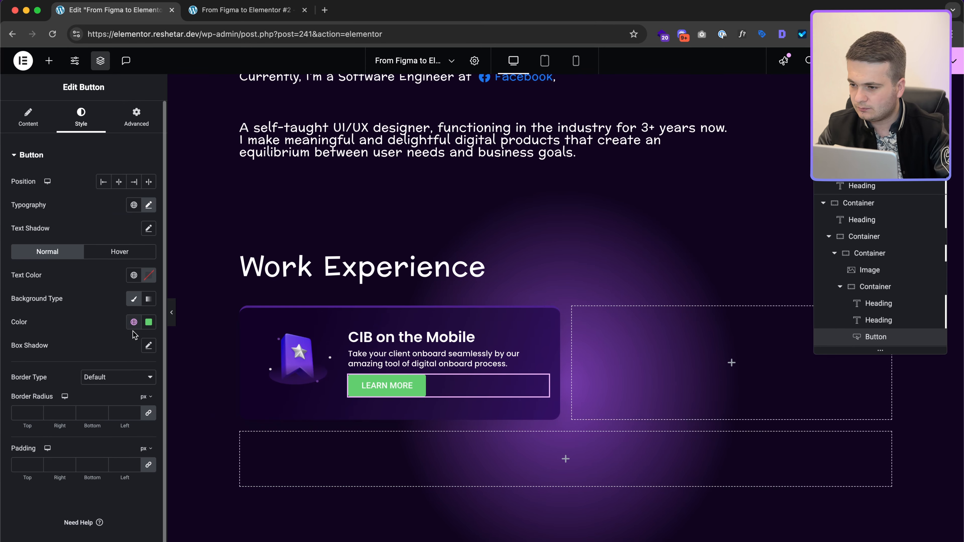
Step: Give the button a solid #693B93 border
{"action": "left_click", "coordinate": [135, 376]}
{"action": "left_click", "coordinate": [111, 400]}
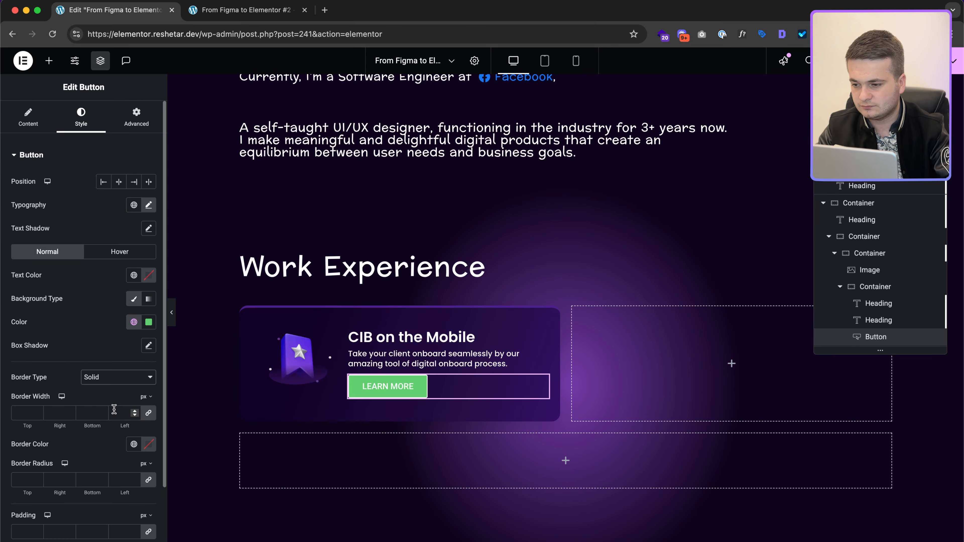
{"action": "left_click", "coordinate": [147, 444]}
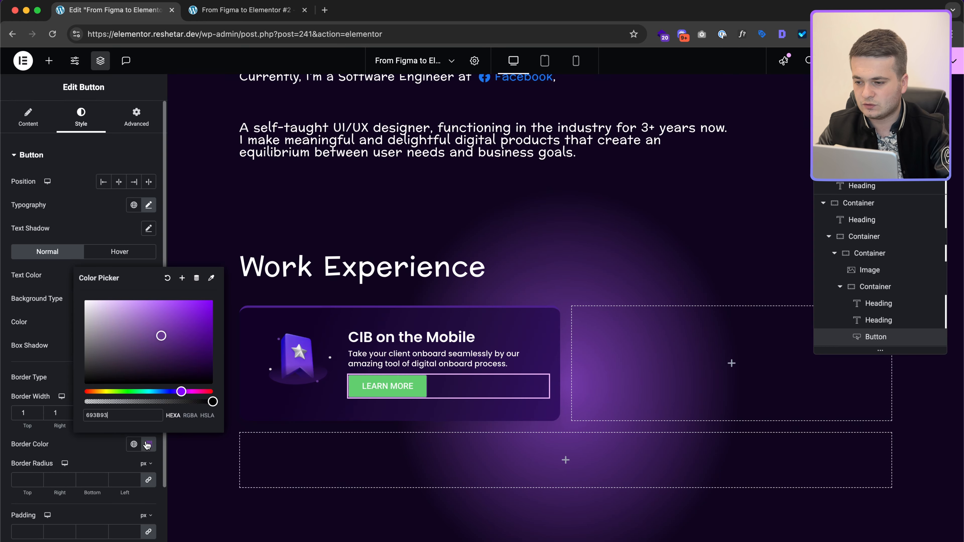
{"action": "left_click", "coordinate": [128, 452]}
{"action": "key", "text": "ctrl+Right"}
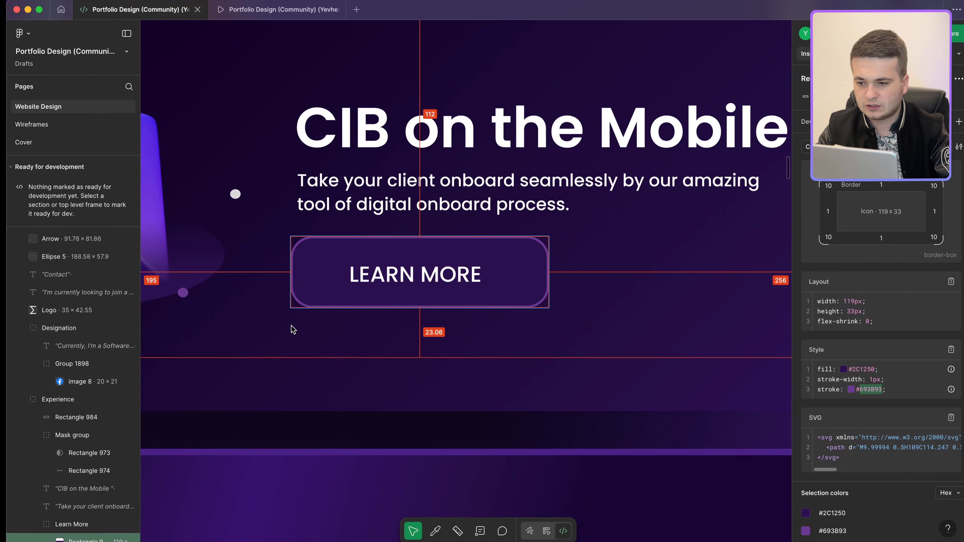
{"action": "left_click", "coordinate": [307, 300]}
{"action": "scroll", "coordinate": [307, 300], "scroll_direction": "down", "scroll_amount": 2}
{"action": "scroll", "coordinate": [308, 300], "scroll_direction": "left", "scroll_amount": 1}
{"action": "key", "text": "ctrl+Left"}
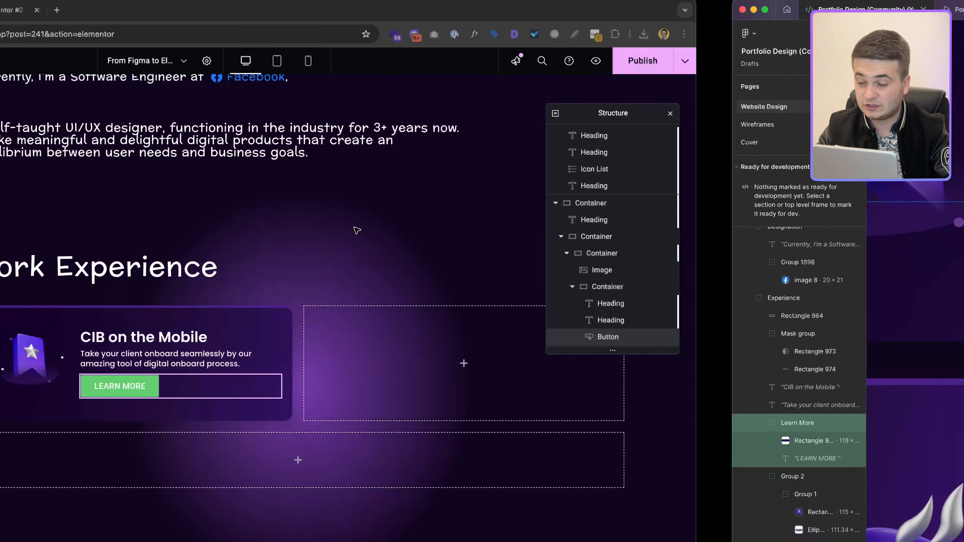
Step: Round the button corners to 10px, fill it #2C1250 and make the text #fff
{"action": "left_click", "coordinate": [122, 480]}
{"action": "type", "text": "10"}
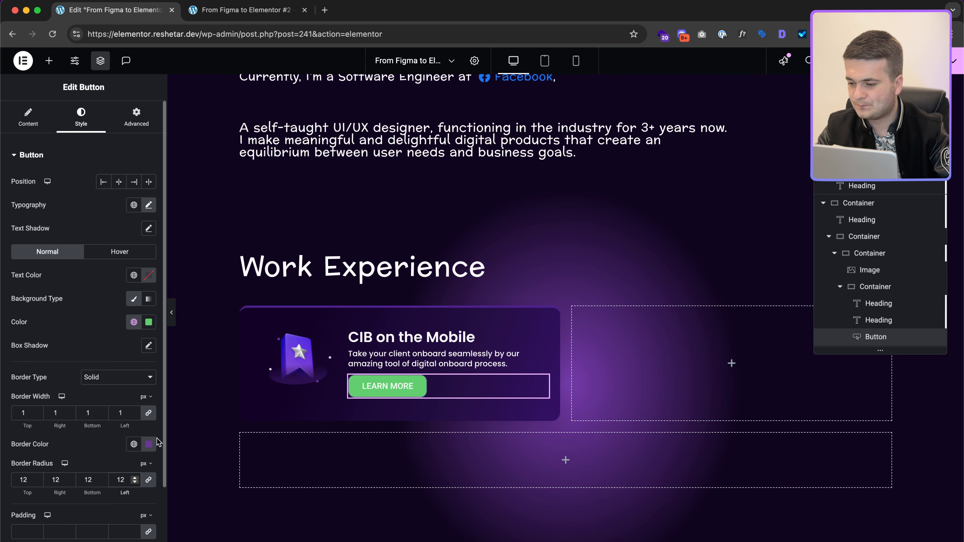
{"action": "left_click", "coordinate": [149, 322]}
{"action": "key", "text": "super+shift+v"}
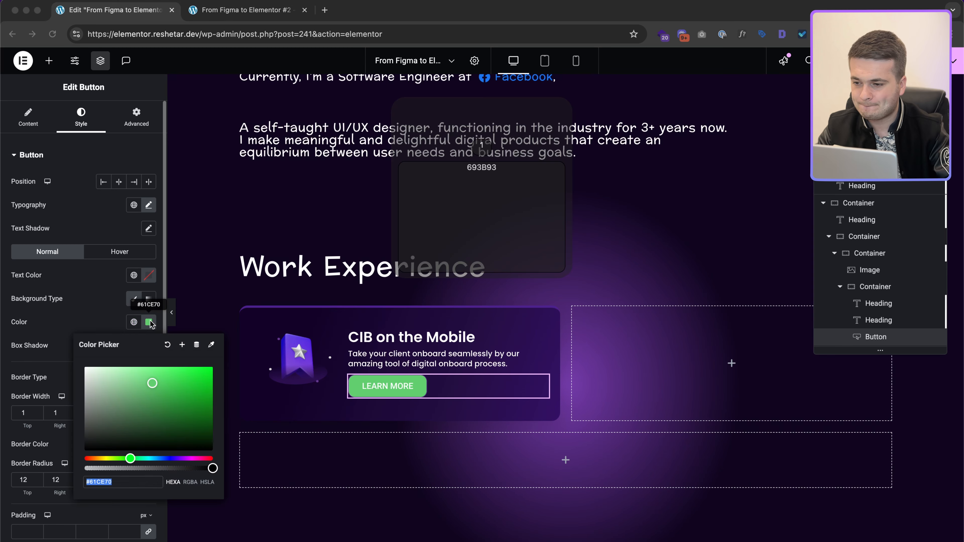
{"action": "key", "text": "Return"}
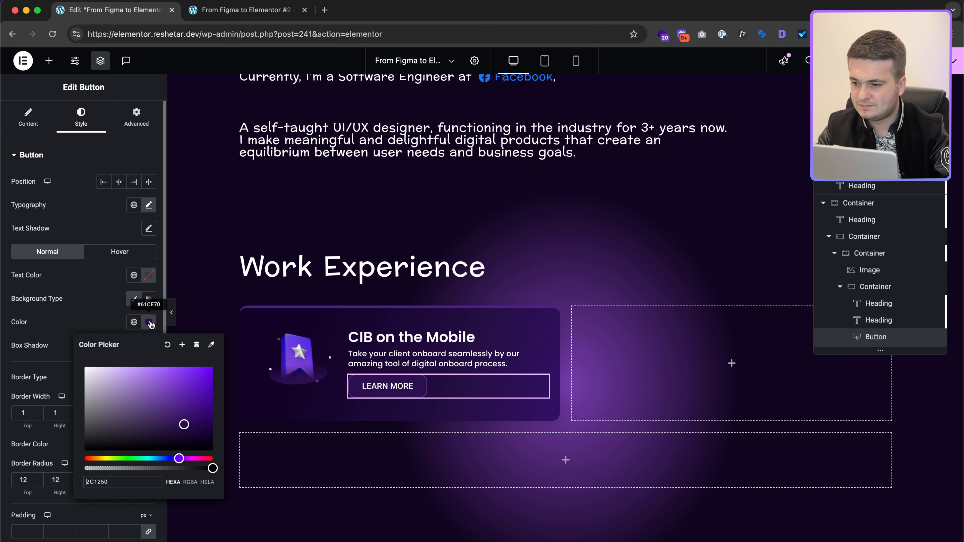
{"action": "left_click", "coordinate": [150, 321]}
{"action": "left_click", "coordinate": [148, 275]}
{"action": "type", "text": "#fff"}
{"action": "left_click", "coordinate": [79, 276]}
Step: Check the LEARN MORE text layer's typography in the Figma design
{"action": "key", "text": "ctrl+Right"}
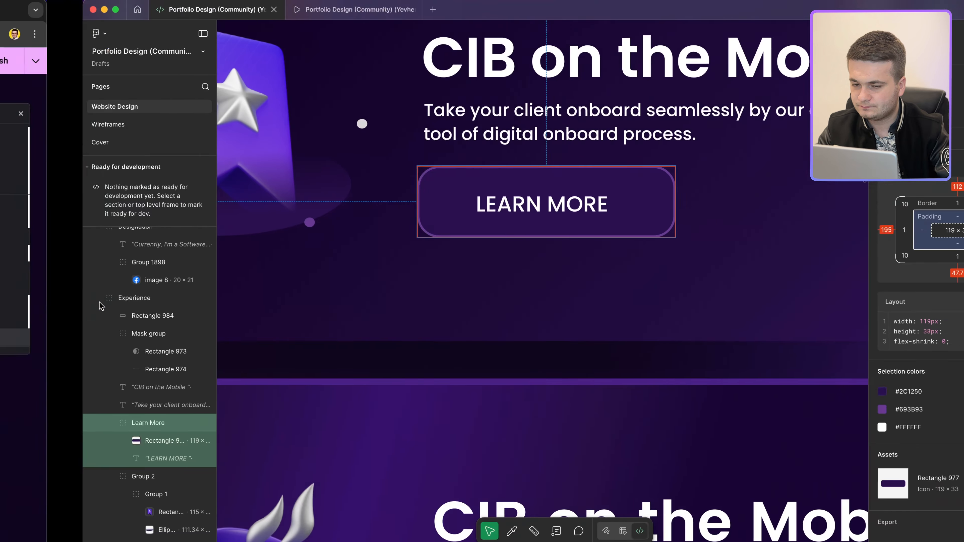
{"action": "key", "text": "ctrl+Left"}
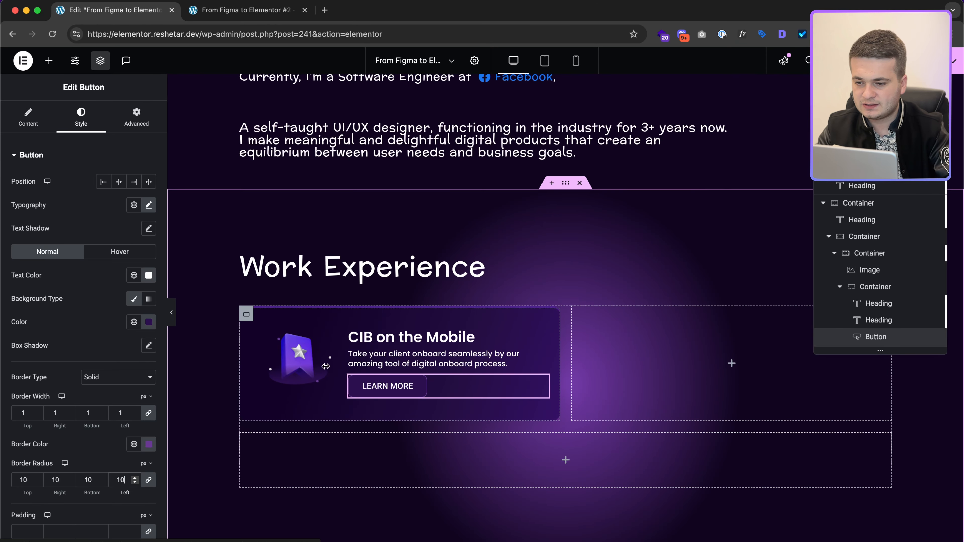
{"action": "key", "text": "ctrl+Right"}
{"action": "left_click", "coordinate": [460, 204]}
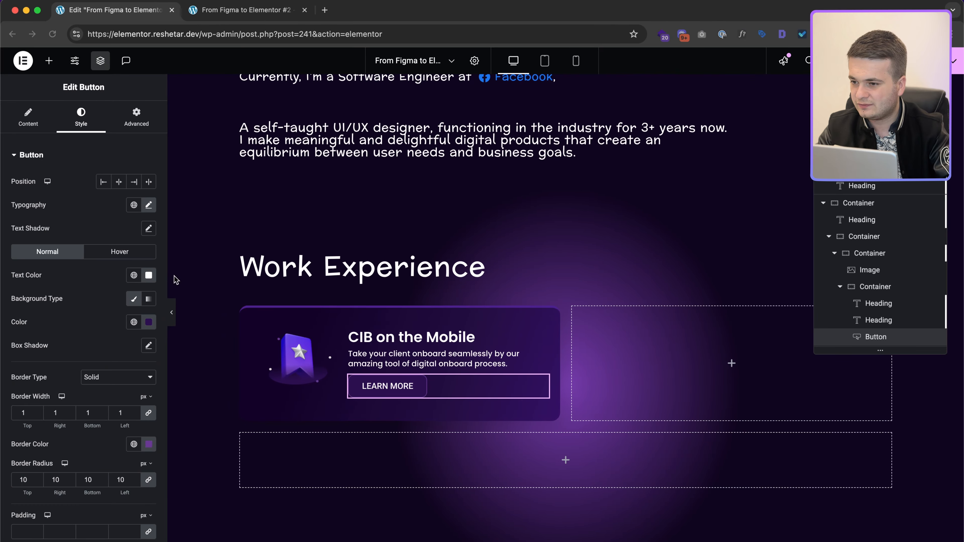
{"action": "left_click", "coordinate": [149, 204]}
Step: Set the LEARN MORE button typography to 12px size, 1.5 line height and Poppins
{"action": "left_click", "coordinate": [134, 292]}
{"action": "type", "text": "12"}
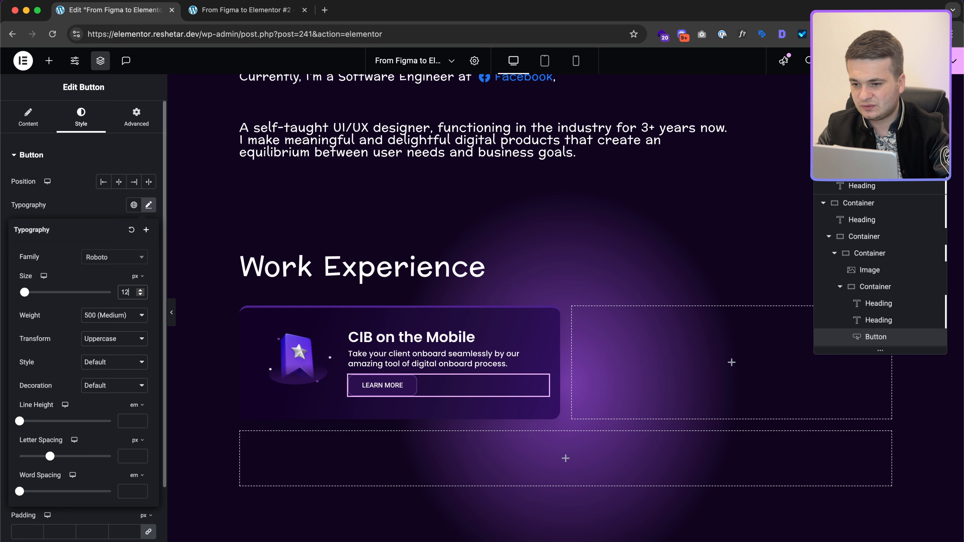
{"action": "type", "text": "1.2"}
{"action": "key", "text": "BackSpace"}
{"action": "type", "text": "5"}
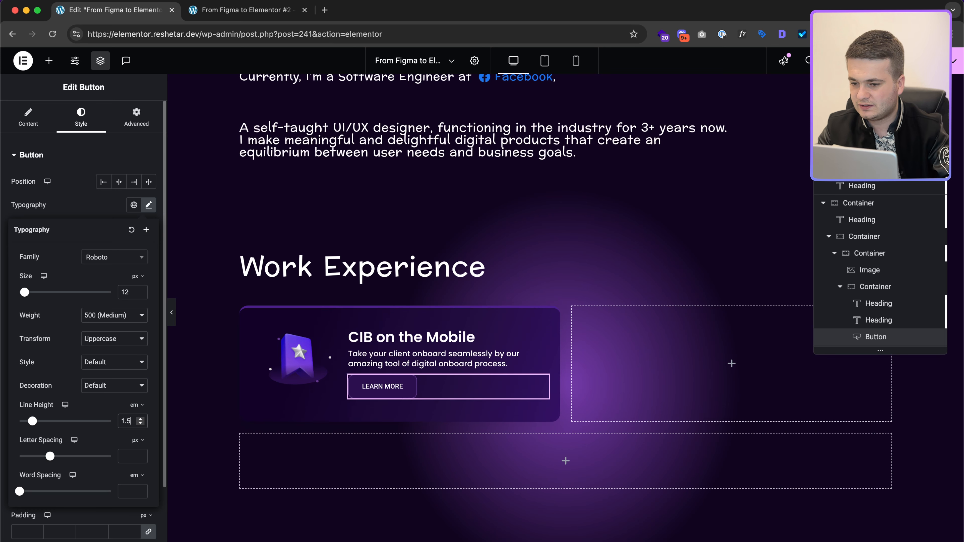
{"action": "left_click", "coordinate": [106, 256]}
{"action": "type", "text": "popp"}
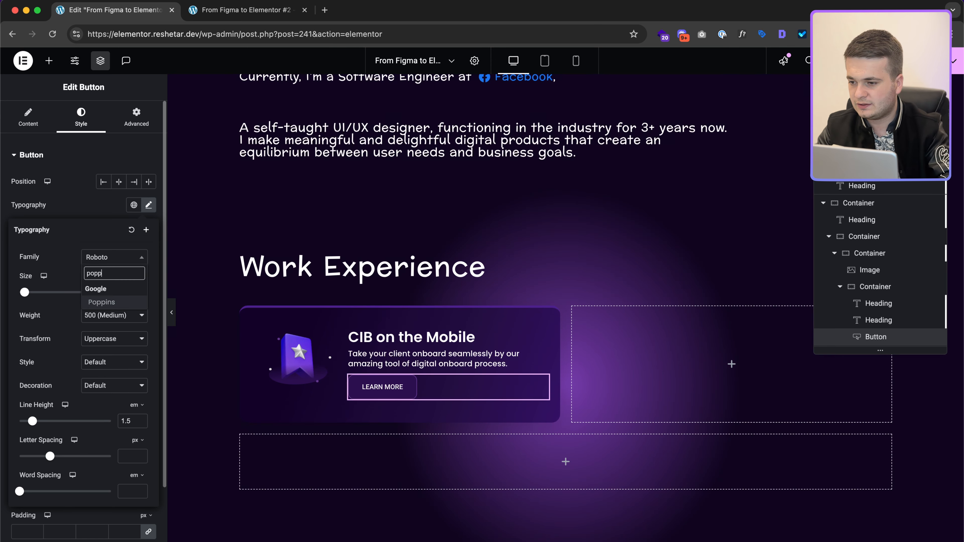
Step: Remove the line break from the card description text
{"action": "left_click", "coordinate": [433, 362]}
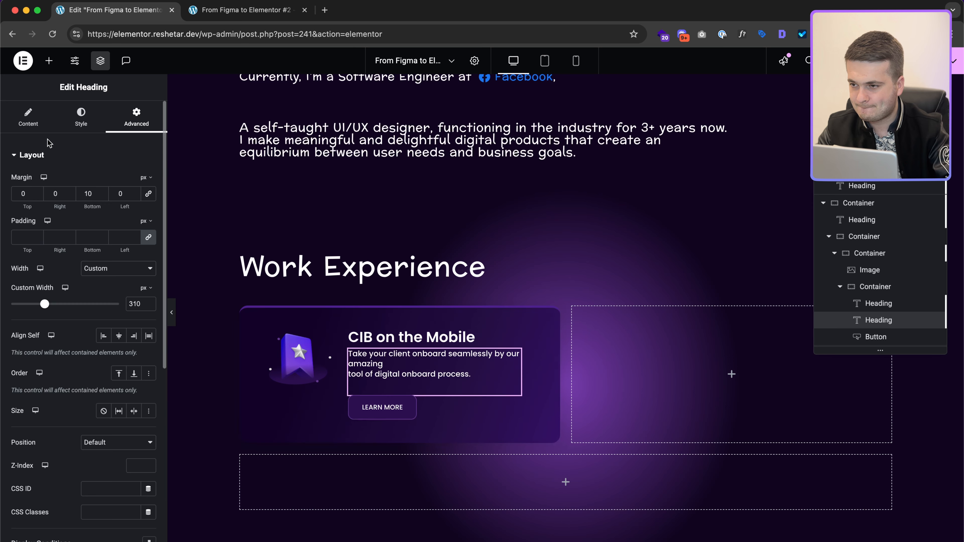
{"action": "left_click", "coordinate": [32, 120]}
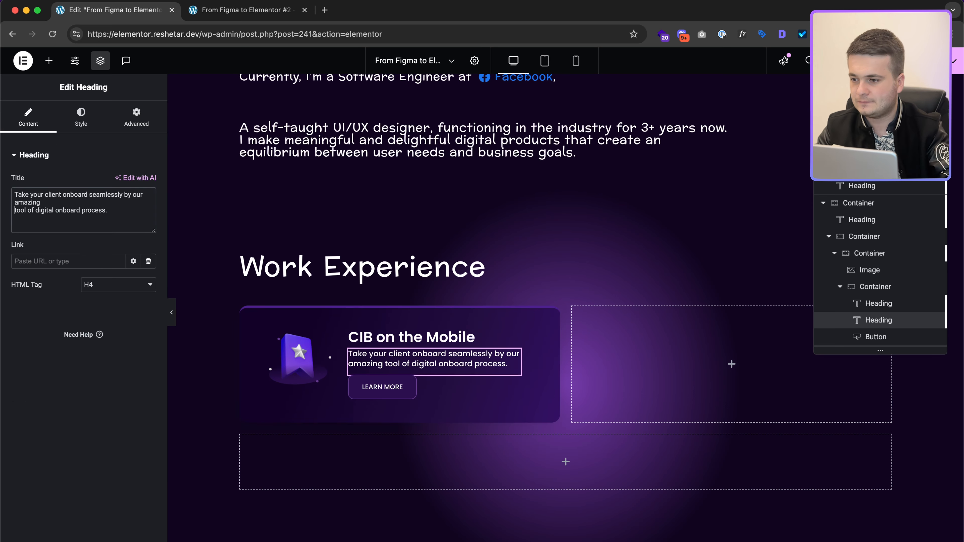
{"action": "key", "text": "BackSpace"}
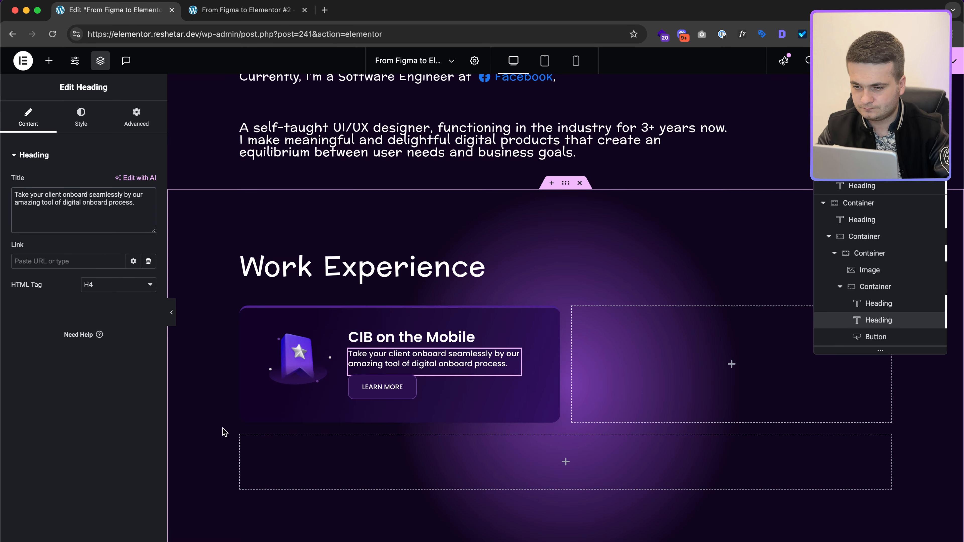
Step: Compare against the first experience card in the Figma design
{"action": "key", "text": "ctrl+Right"}
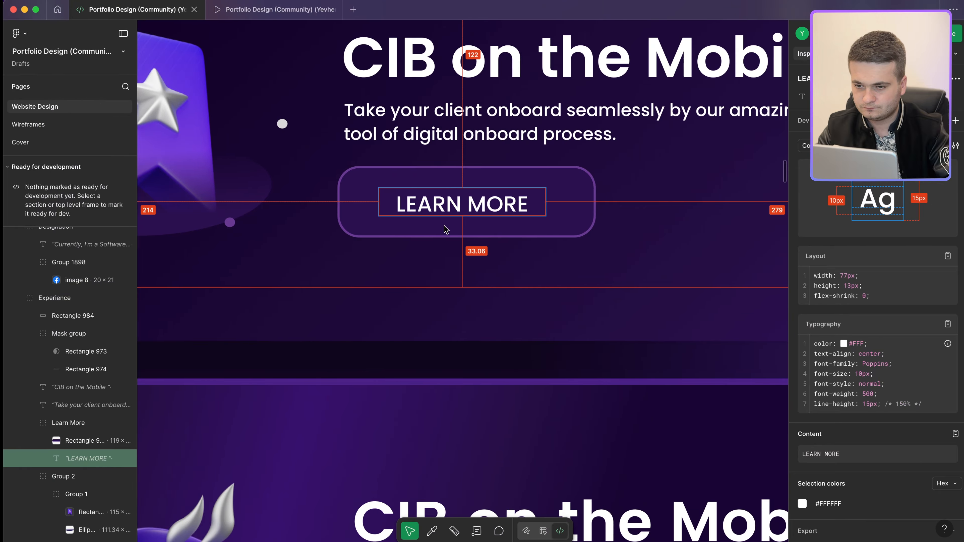
{"action": "scroll", "coordinate": [444, 224], "scroll_direction": "down", "scroll_amount": 5}
{"action": "scroll", "coordinate": [444, 222], "scroll_direction": "up", "scroll_amount": 2}
{"action": "scroll", "coordinate": [444, 222], "scroll_direction": "down", "scroll_amount": 3}
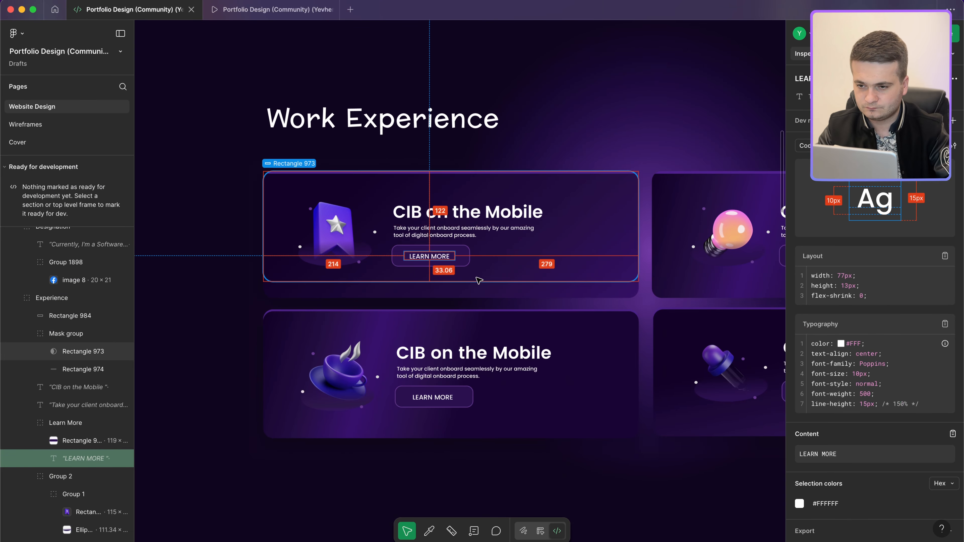
{"action": "left_click", "coordinate": [476, 280]}
{"action": "scroll", "coordinate": [474, 278], "scroll_direction": "up", "scroll_amount": 2}
{"action": "scroll", "coordinate": [474, 278], "scroll_direction": "down", "scroll_amount": 1}
{"action": "key", "text": "ctrl+Left"}
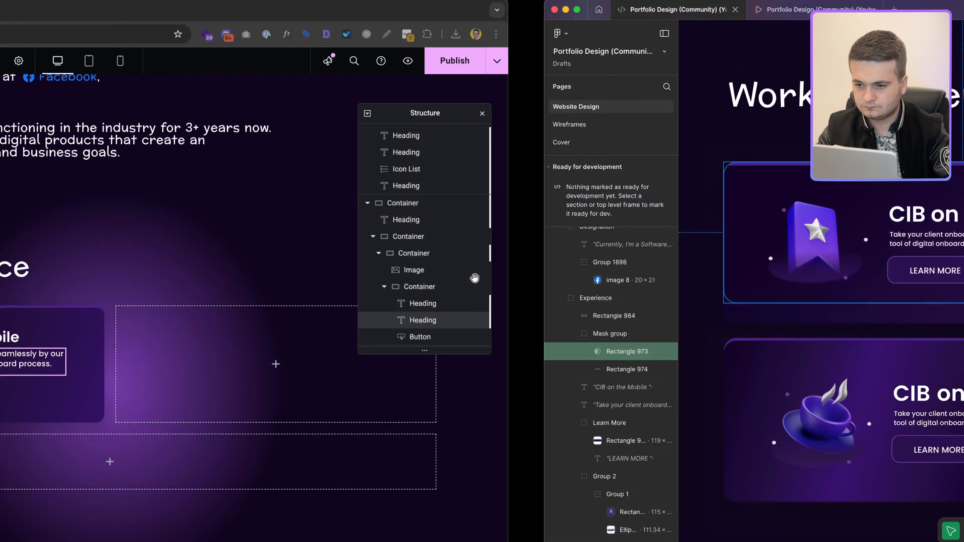
Step: Give the LEARN MORE button a Grow hover animation
{"action": "left_click", "coordinate": [489, 395]}
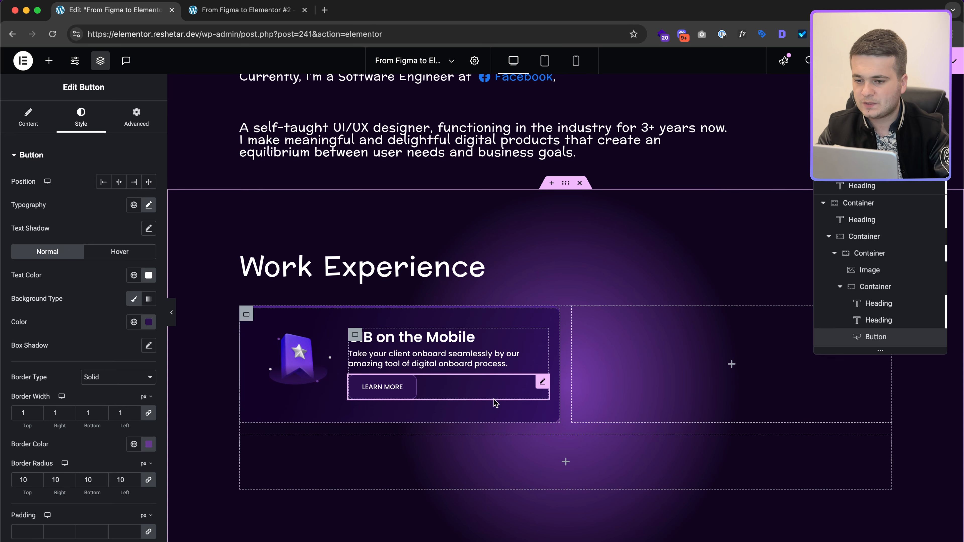
{"action": "left_click", "coordinate": [113, 253]}
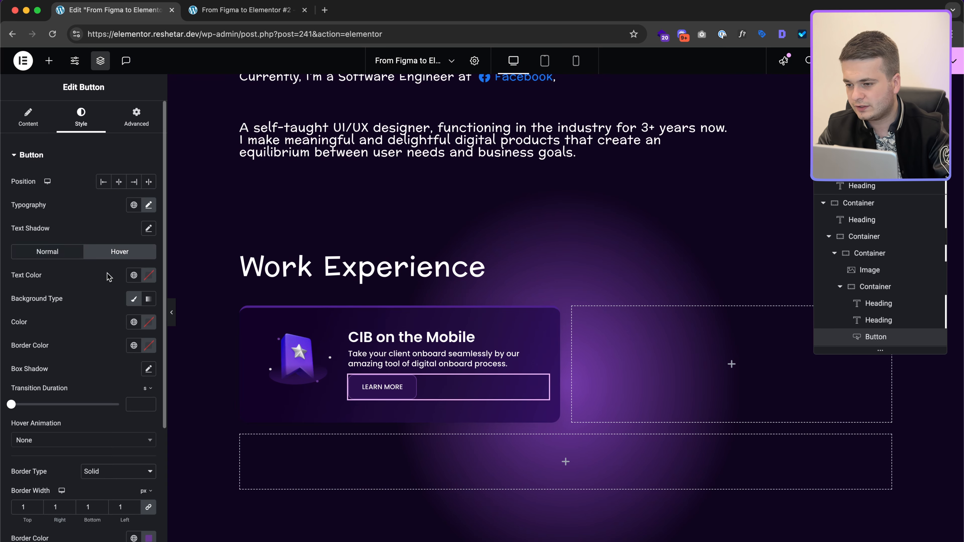
{"action": "left_click", "coordinate": [90, 440]}
{"action": "left_click", "coordinate": [87, 340]}
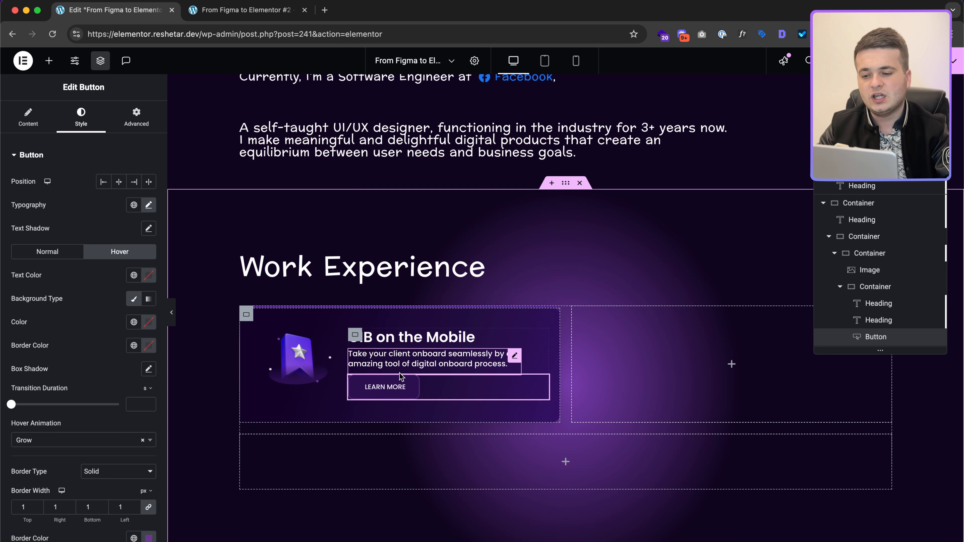
Step: Inspect the first card's background rectangle in Figma, then preview the page at tablet width
{"action": "key", "text": "ctrl+Right"}
{"action": "scroll", "coordinate": [539, 285], "scroll_direction": "down", "scroll_amount": 5}
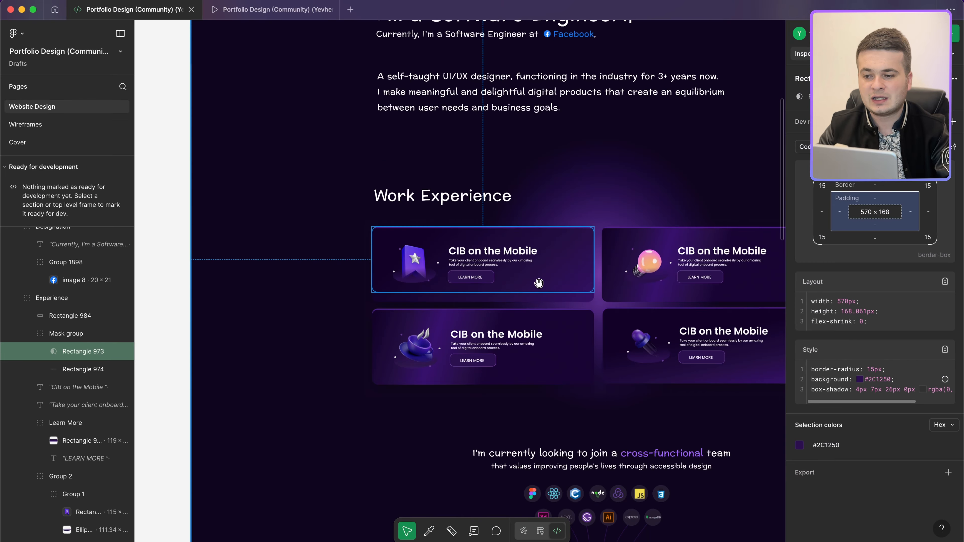
{"action": "scroll", "coordinate": [539, 283], "scroll_direction": "right", "scroll_amount": 3}
{"action": "left_click", "coordinate": [520, 280]}
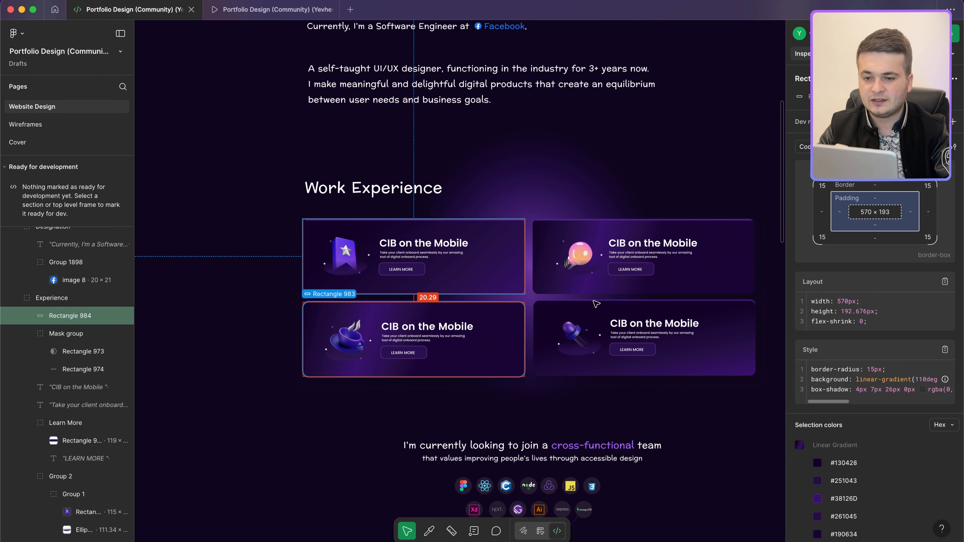
{"action": "key", "text": "ctrl+Left"}
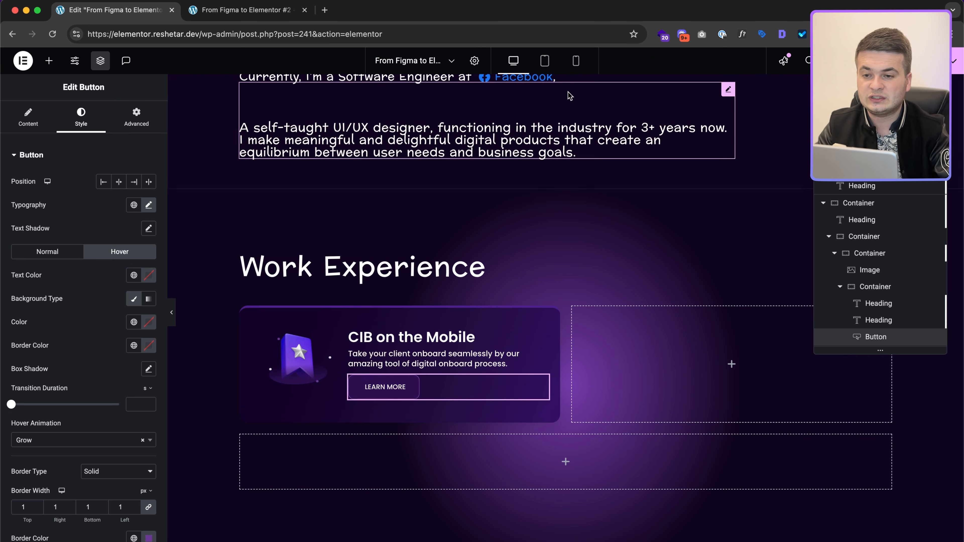
{"action": "left_click", "coordinate": [544, 61]}
Step: Set 20 on the card container and make the badge image 80 wide for tablet
{"action": "scroll", "coordinate": [473, 350], "scroll_direction": "down", "scroll_amount": 3}
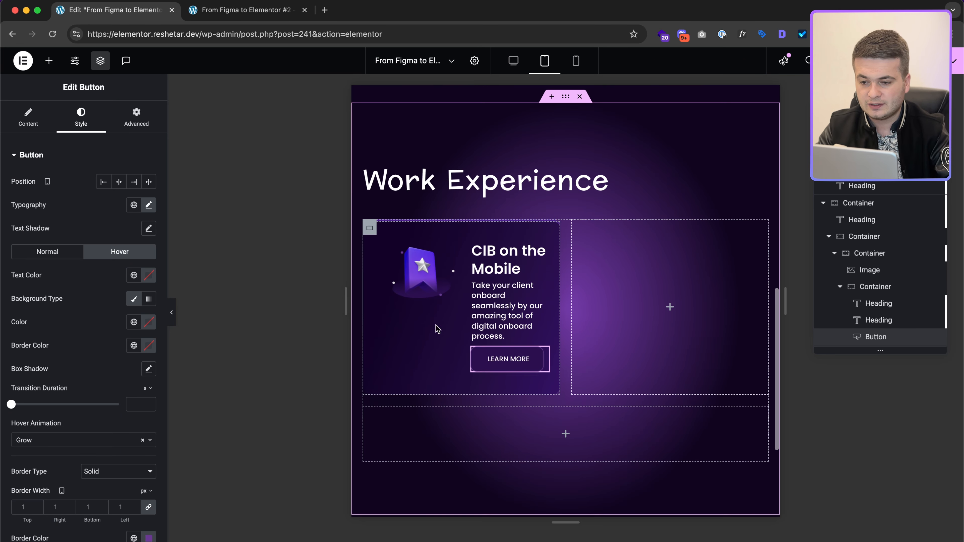
{"action": "left_click", "coordinate": [369, 229]}
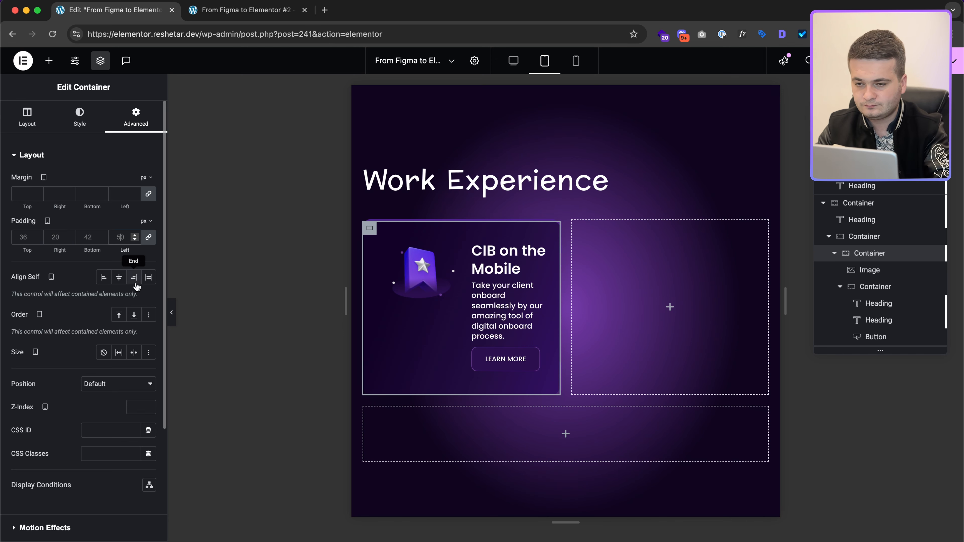
{"action": "type", "text": "20"}
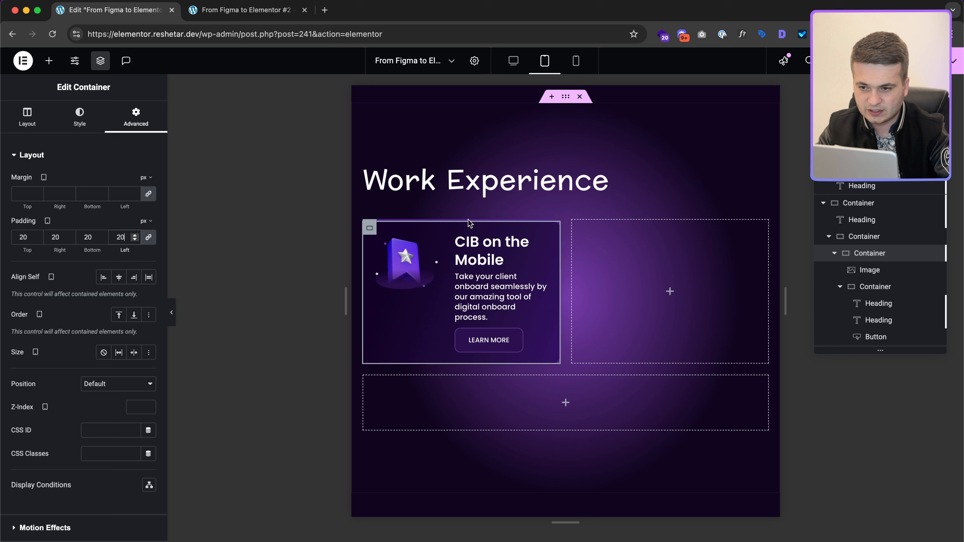
{"action": "left_click", "coordinate": [405, 281]}
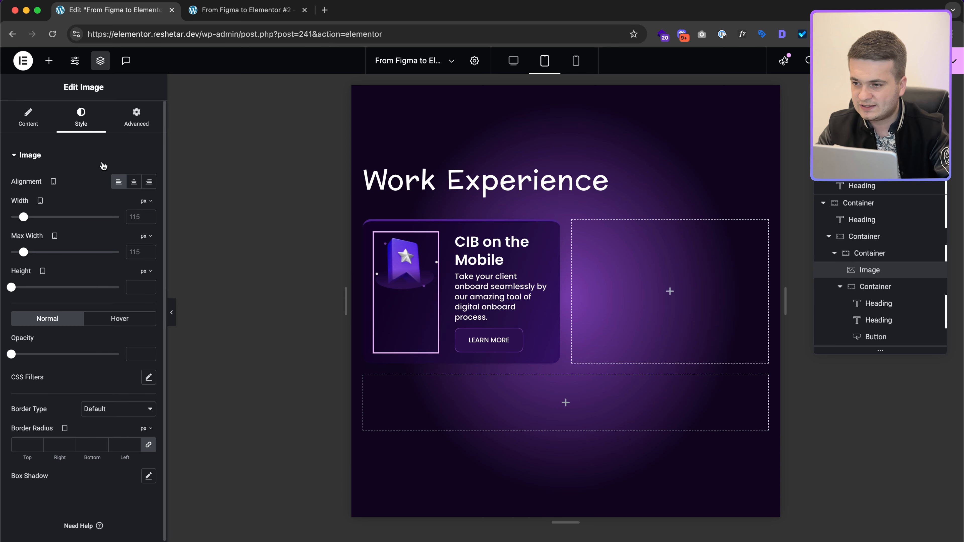
{"action": "left_click", "coordinate": [133, 217]}
{"action": "type", "text": "80"}
{"action": "key", "text": "super+a"}
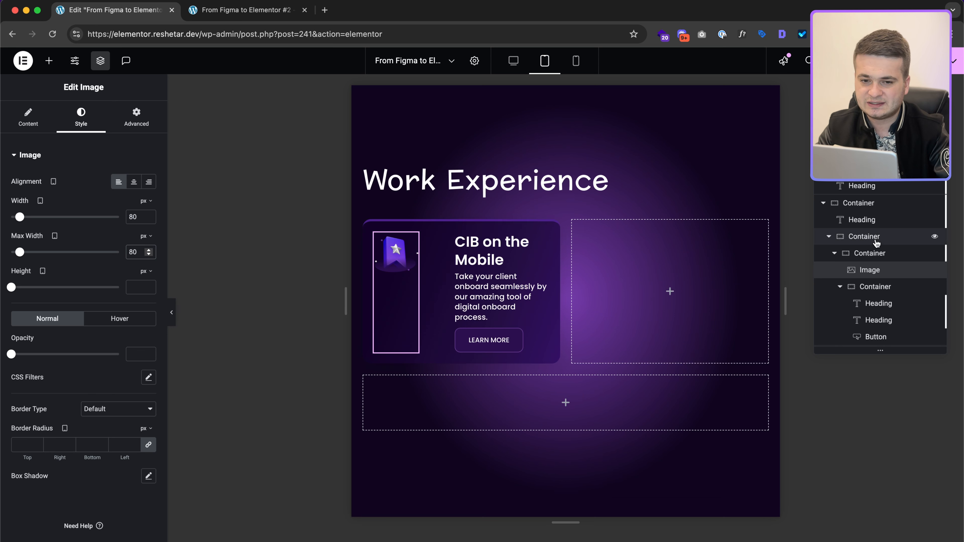
Step: Set the card's text column container to calc(100% - 100px)
{"action": "left_click", "coordinate": [873, 286]}
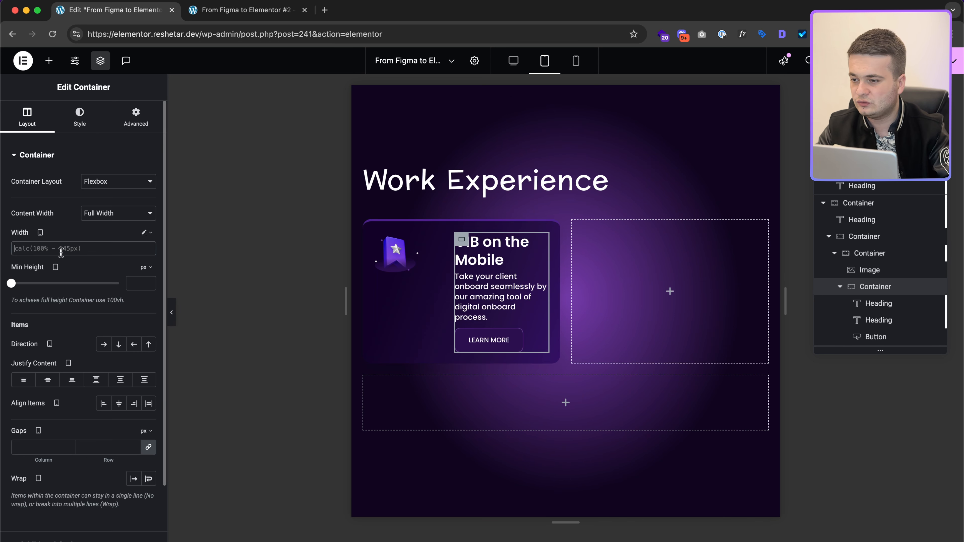
{"action": "type", "text": "calc()"}
{"action": "key", "text": "Left"}
{"action": "type", "text": "100% - 100"}
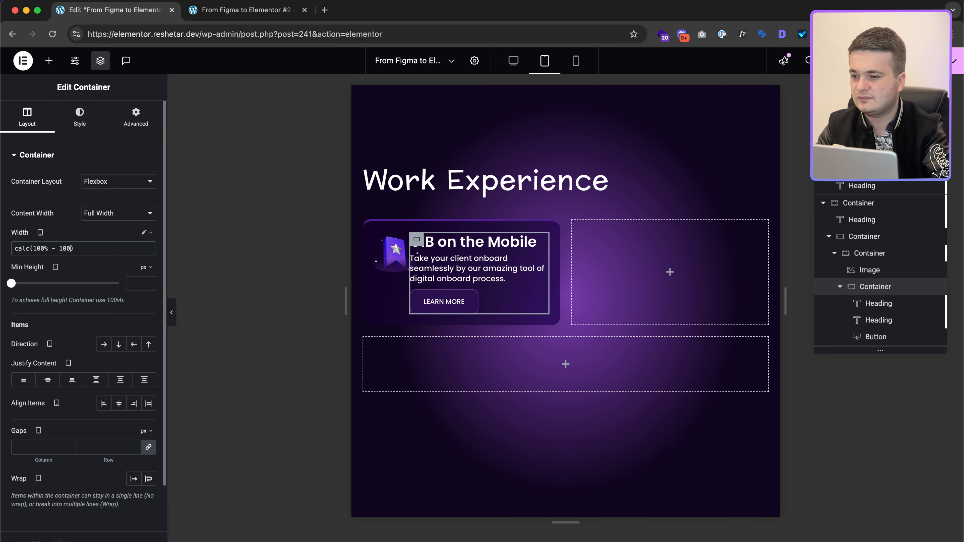
{"action": "type", "text": "px"}
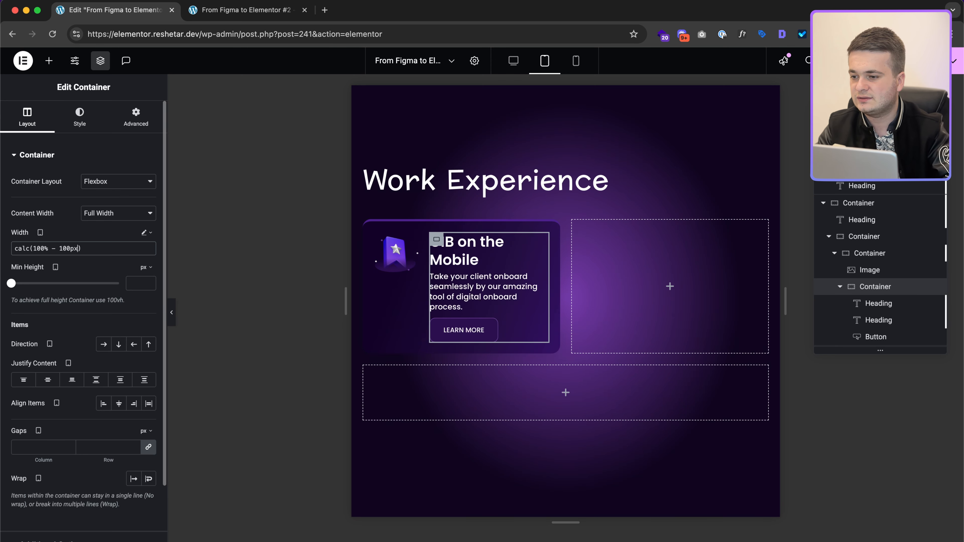
Step: Shrink the card title to 24px and the description to 13px, then preview mobile view
{"action": "left_click", "coordinate": [520, 261]}
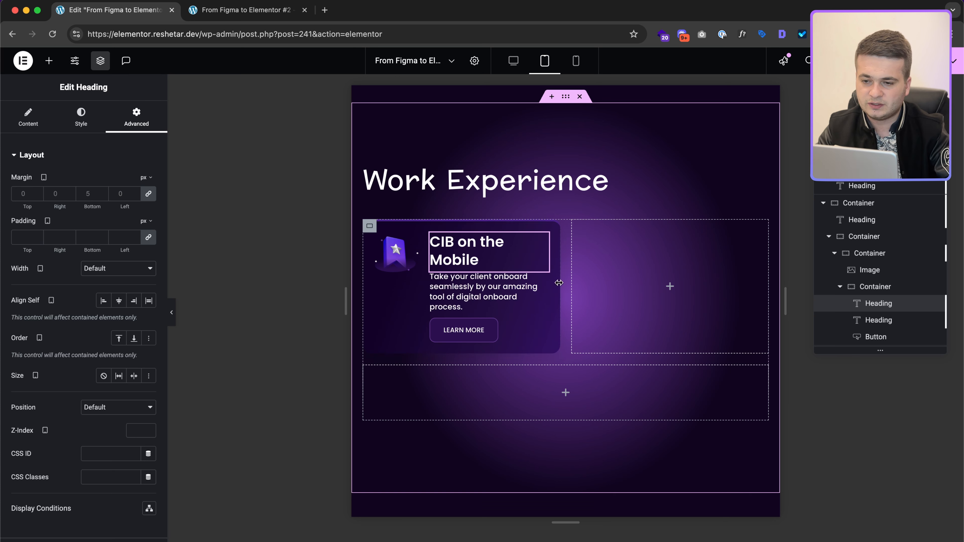
{"action": "left_click", "coordinate": [87, 126]}
{"action": "left_click", "coordinate": [149, 214]}
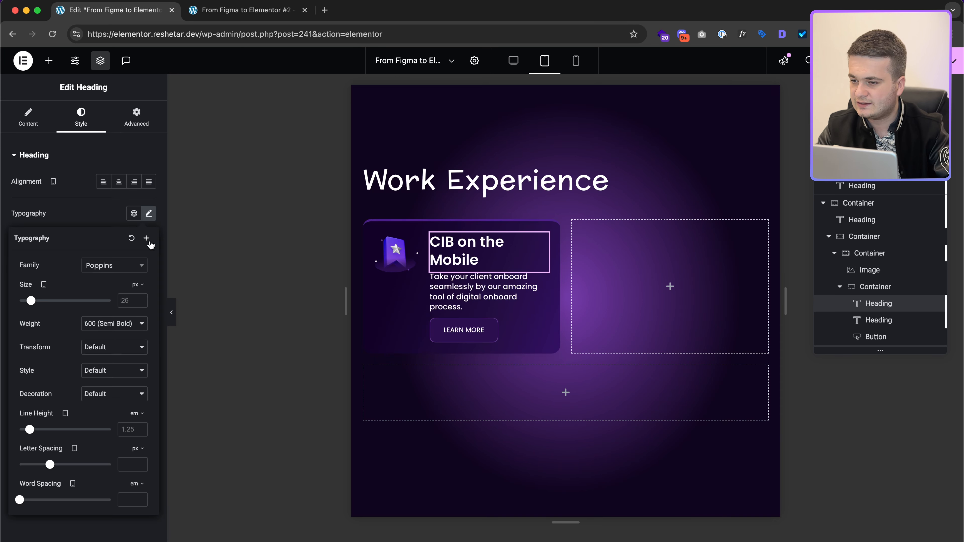
{"action": "type", "text": "24"}
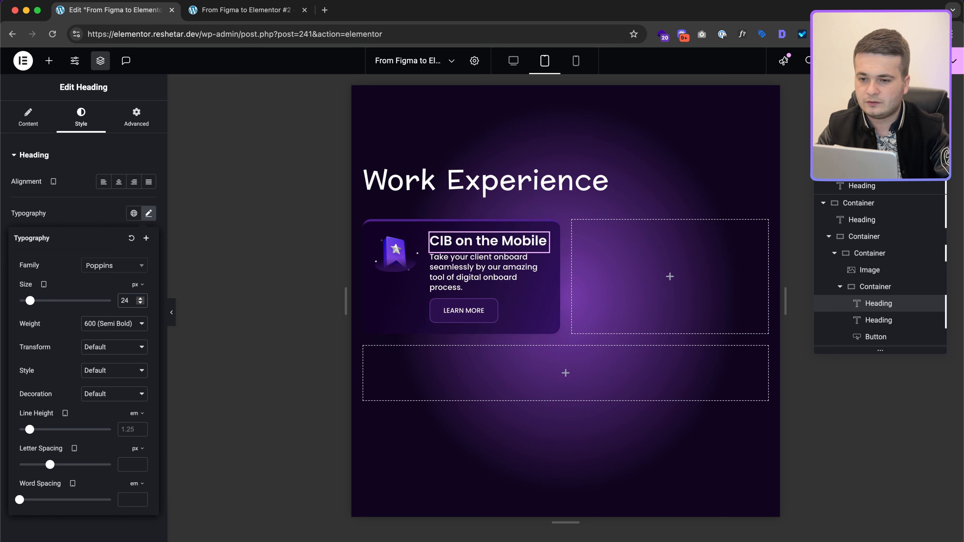
{"action": "left_click", "coordinate": [488, 290]}
{"action": "left_click", "coordinate": [88, 121]}
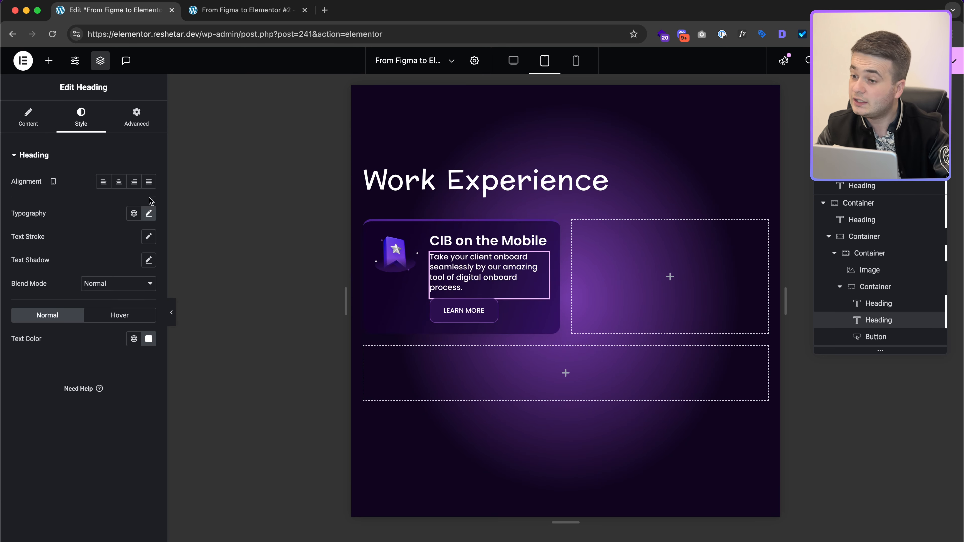
{"action": "left_click", "coordinate": [149, 214]}
{"action": "type", "text": "13"}
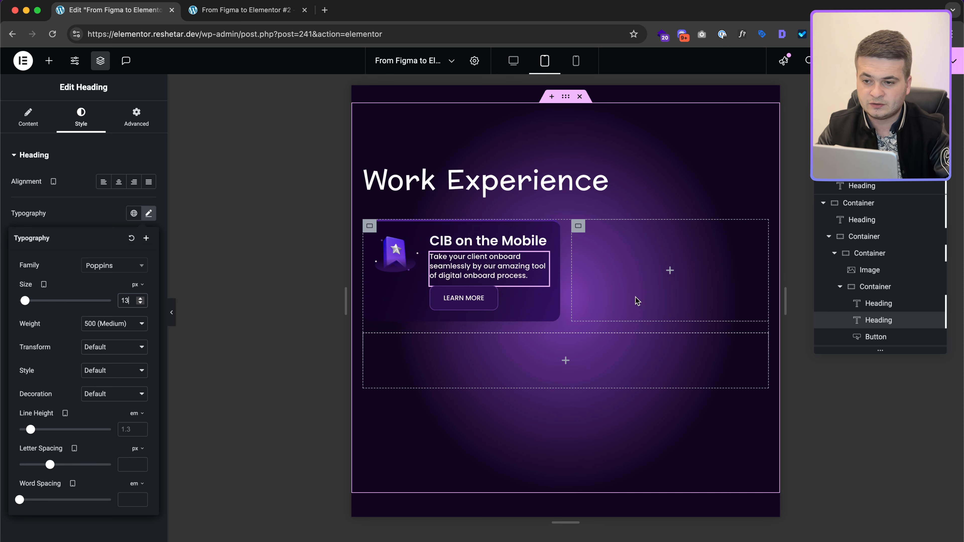
{"action": "left_click", "coordinate": [575, 60]}
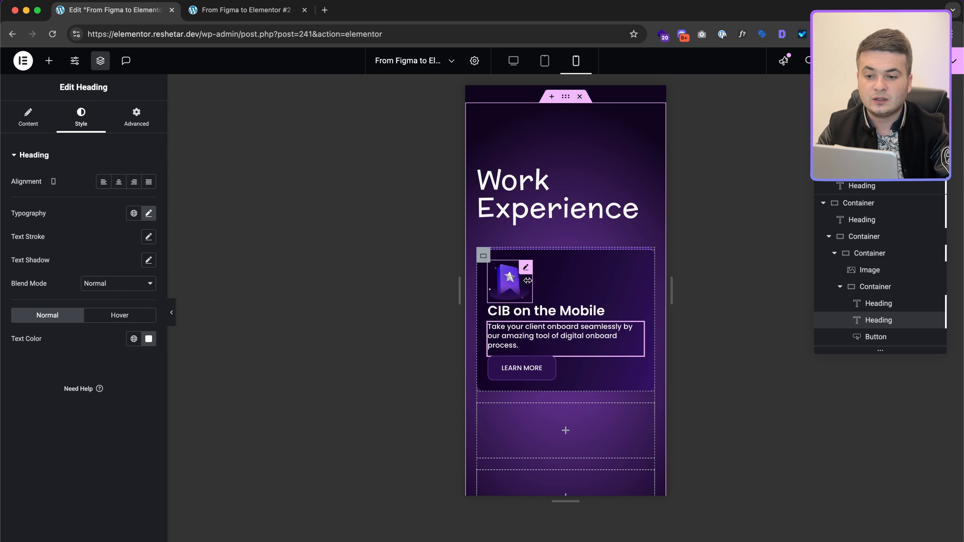
Step: Give the star image a 10px bottom margin on mobile, check the title's margins, and return to desktop
{"action": "left_click", "coordinate": [525, 269]}
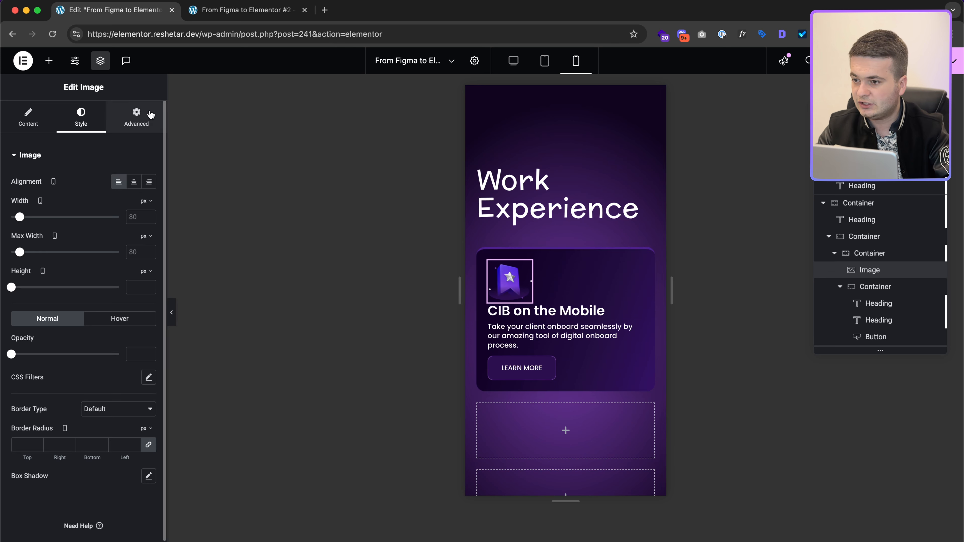
{"action": "left_click", "coordinate": [149, 127]}
{"action": "left_click", "coordinate": [86, 193]}
{"action": "type", "text": "10"}
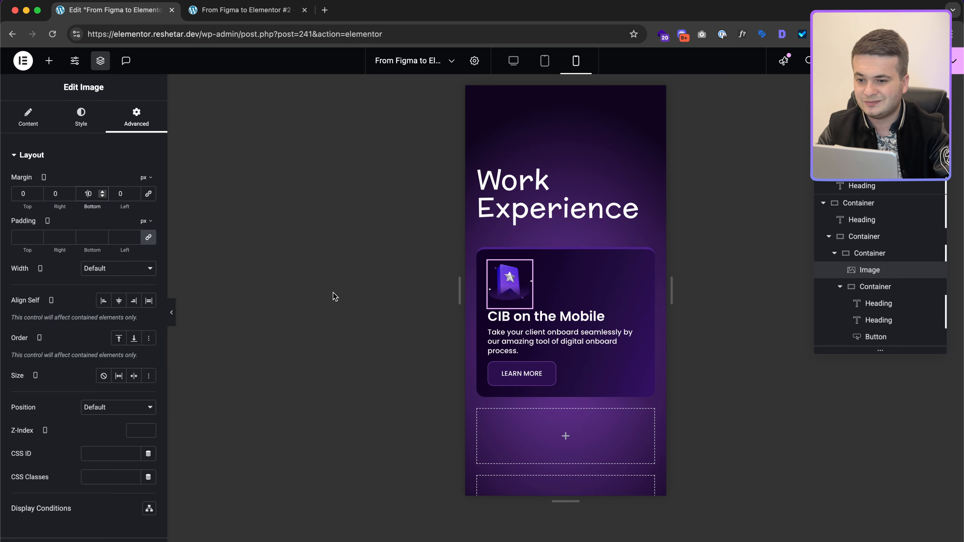
{"action": "left_click", "coordinate": [588, 325]}
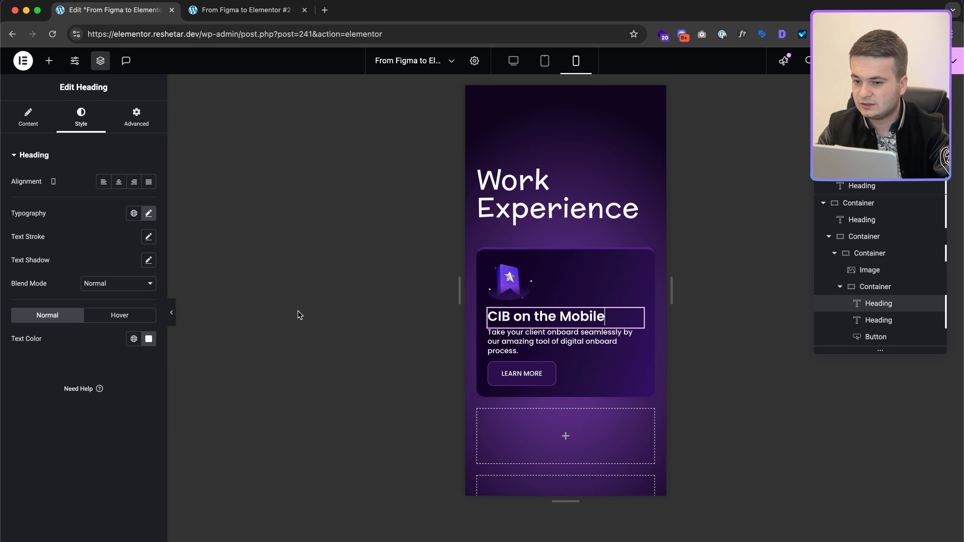
{"action": "left_click", "coordinate": [141, 114]}
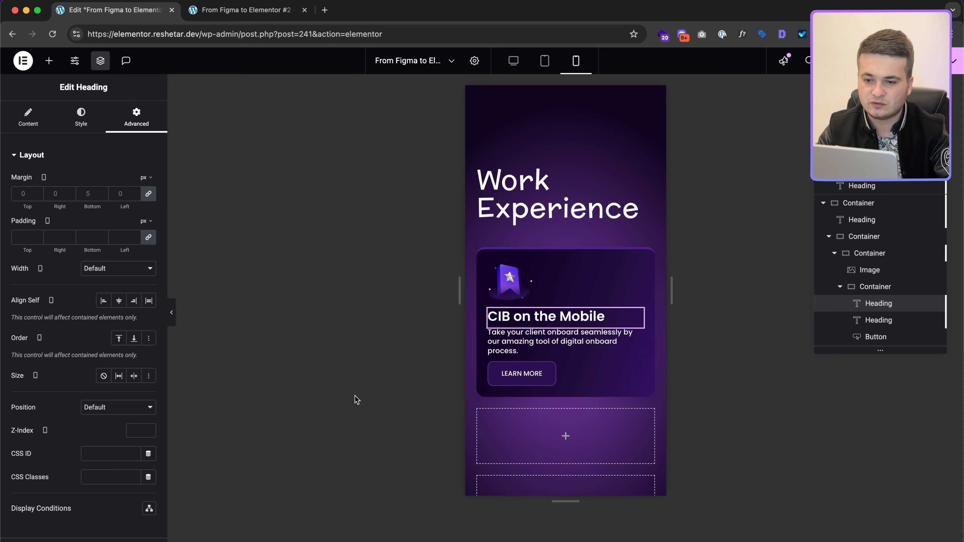
{"action": "left_click", "coordinate": [513, 61]}
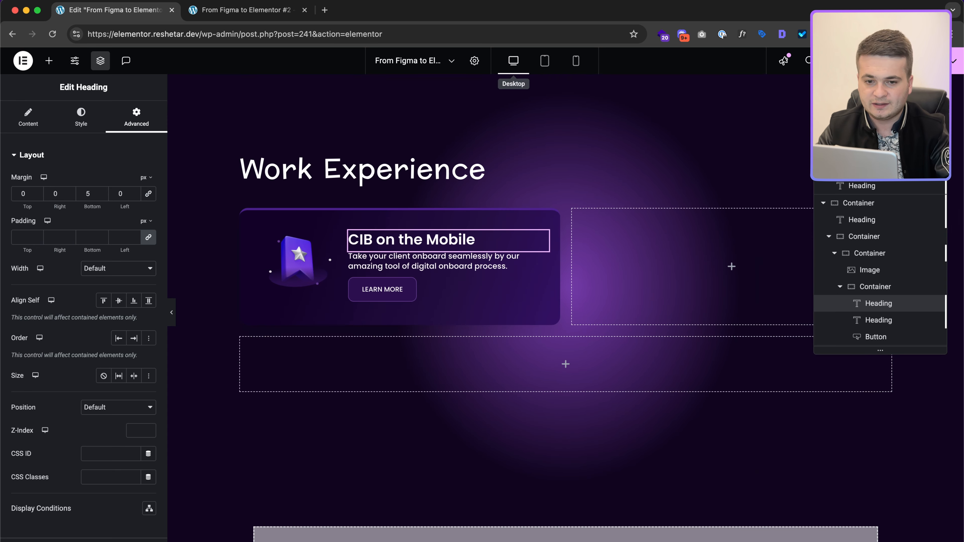
Step: Rename the card container Item and duplicate it three times to make four cards
{"action": "left_click", "coordinate": [839, 287]}
{"action": "left_click", "coordinate": [835, 274]}
{"action": "double_click", "coordinate": [869, 303]}
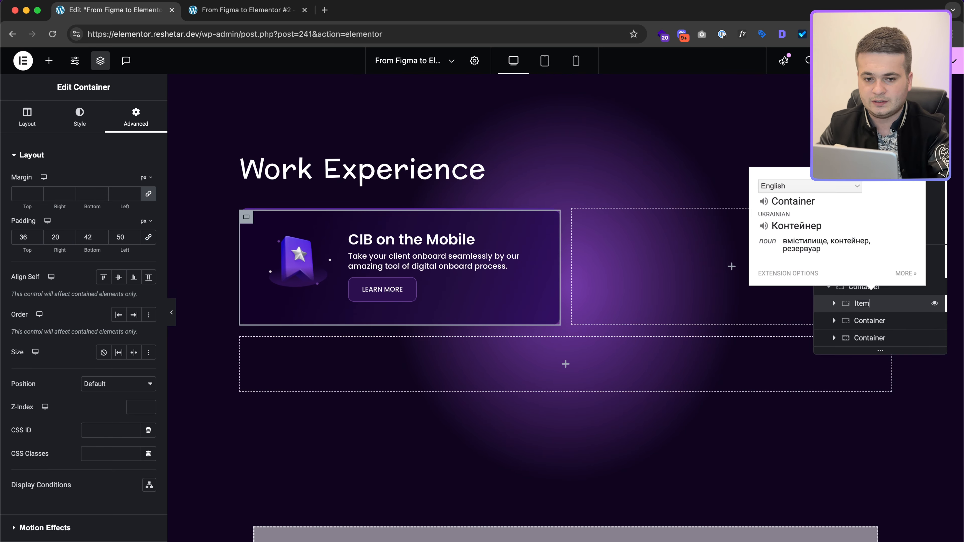
{"action": "right_click", "coordinate": [887, 308]}
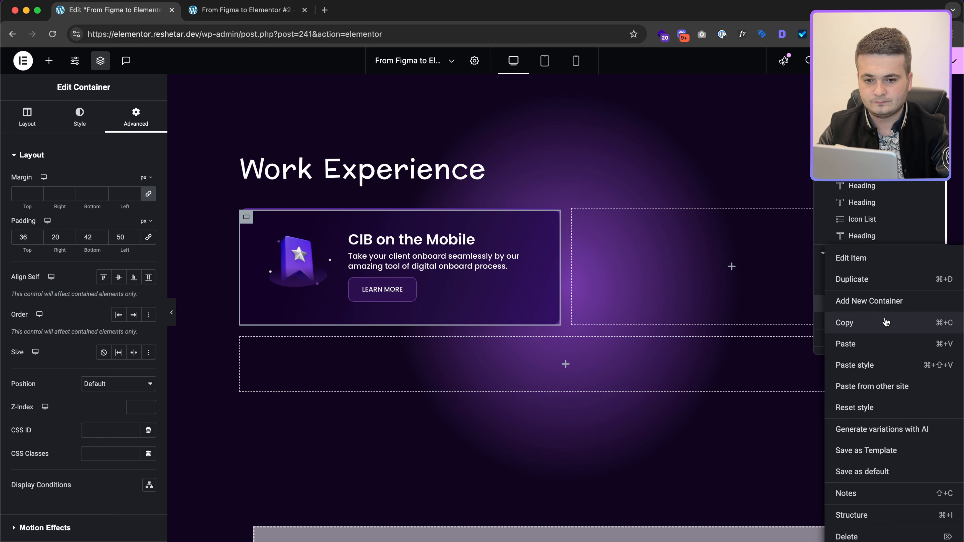
{"action": "left_click", "coordinate": [886, 280]}
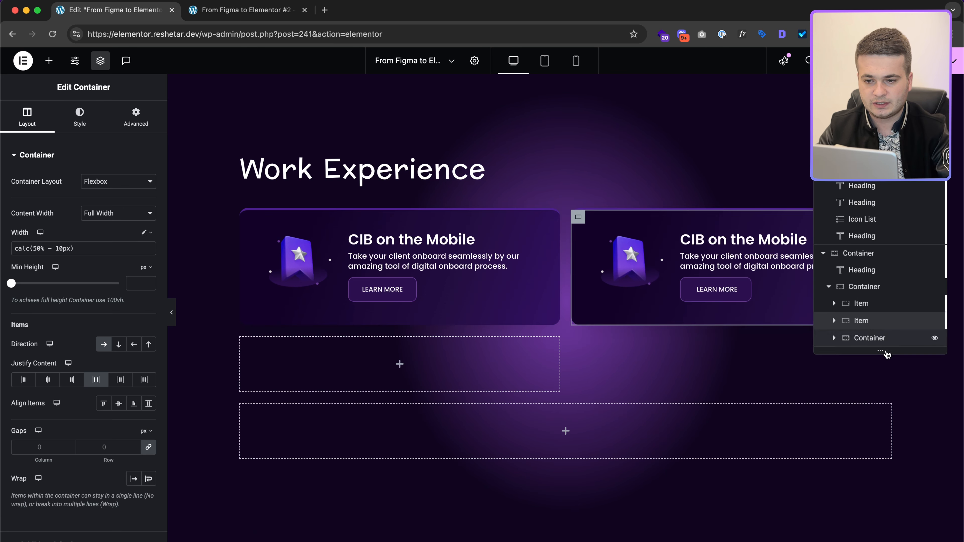
{"action": "right_click", "coordinate": [877, 329]}
{"action": "left_click", "coordinate": [880, 276]}
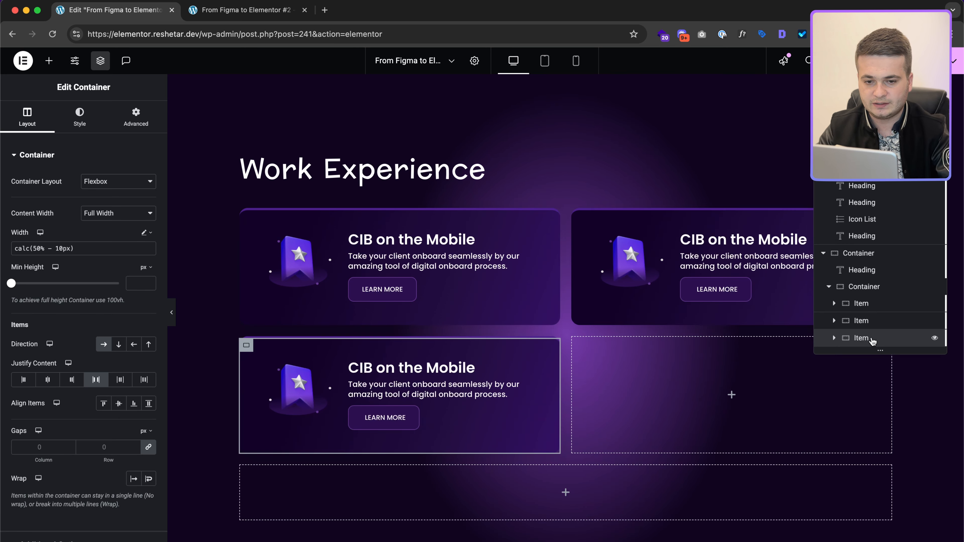
{"action": "right_click", "coordinate": [872, 341]}
{"action": "left_click", "coordinate": [881, 281]}
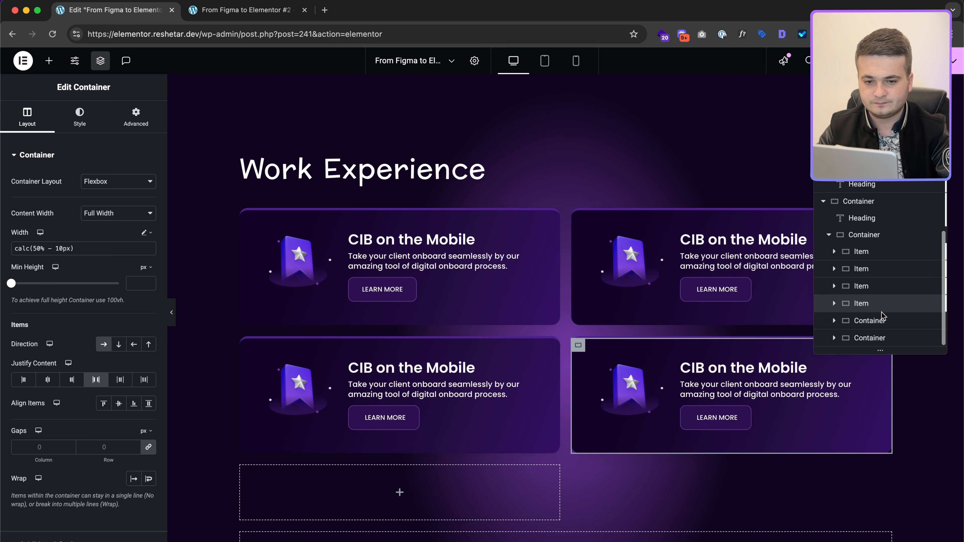
Step: Delete the leftover empty half-width and bottom containers
{"action": "right_click", "coordinate": [881, 321]}
{"action": "left_click", "coordinate": [854, 224]}
{"action": "scroll", "coordinate": [856, 225], "scroll_direction": "down", "scroll_amount": 2}
{"action": "left_click", "coordinate": [872, 327]}
{"action": "right_click", "coordinate": [873, 327]}
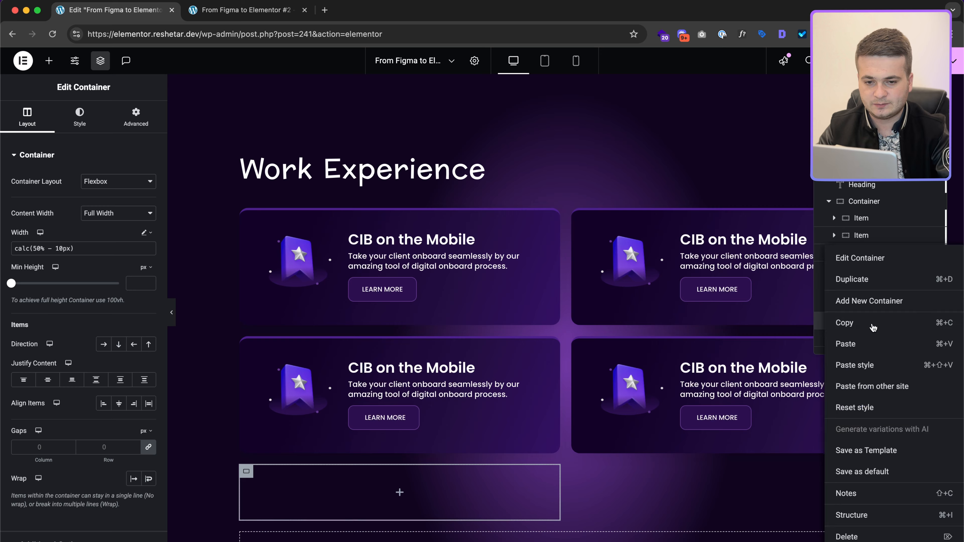
{"action": "left_click", "coordinate": [862, 533]}
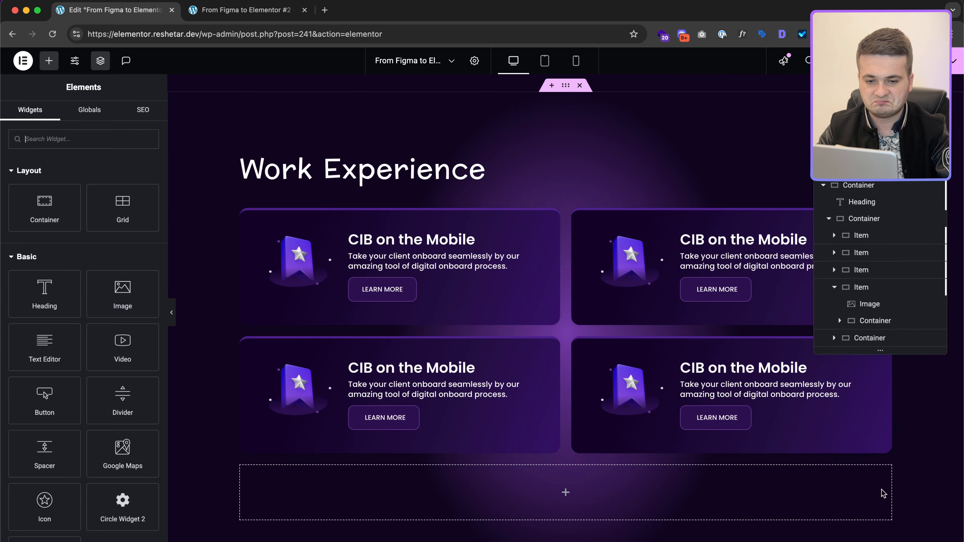
{"action": "left_click", "coordinate": [892, 339]}
{"action": "right_click", "coordinate": [892, 341]}
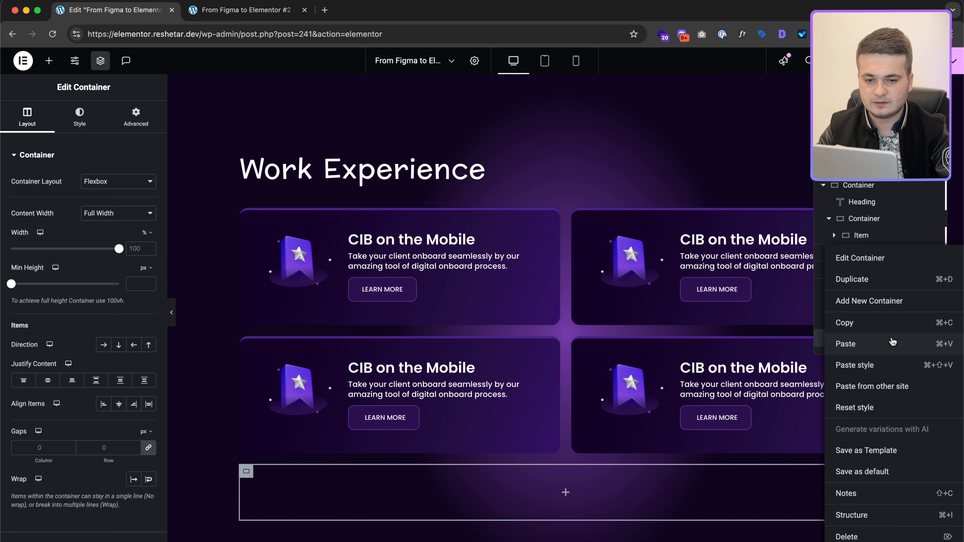
{"action": "left_click", "coordinate": [876, 531]}
{"action": "key", "text": "ctrl+Right"}
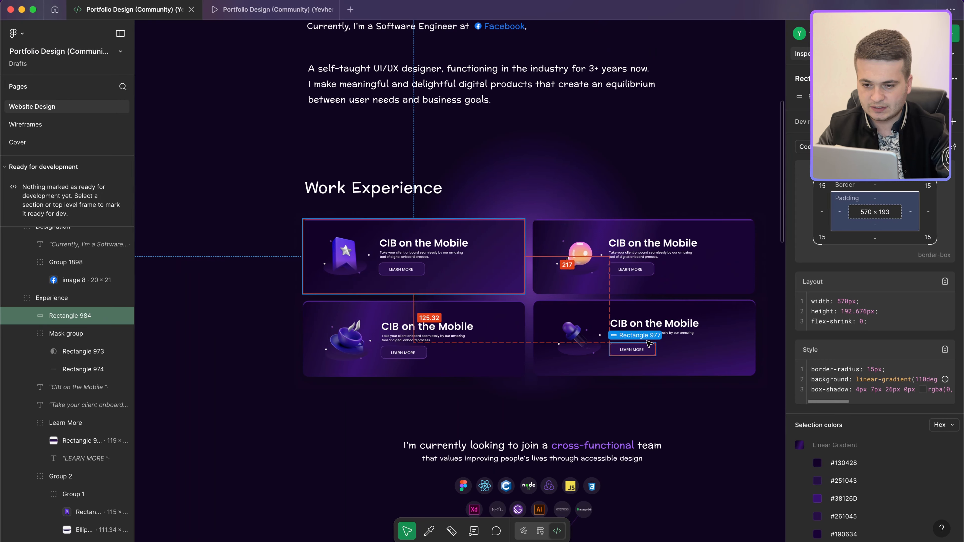
Step: Check the Figma card titles (Poppins, 26px, 600) and descriptions, then select the top-right card's image
{"action": "left_click", "coordinate": [644, 338]}
{"action": "left_click", "coordinate": [409, 336]}
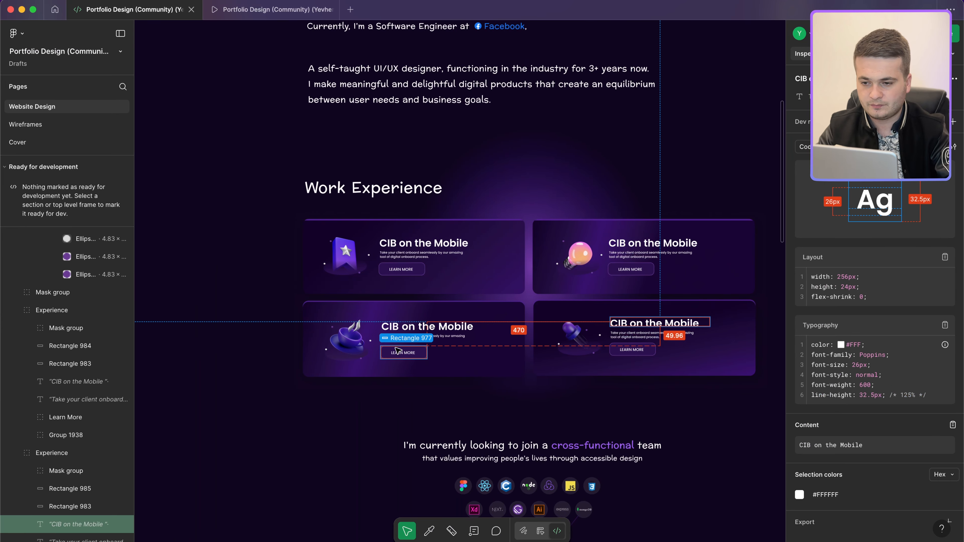
{"action": "left_click", "coordinate": [427, 323]}
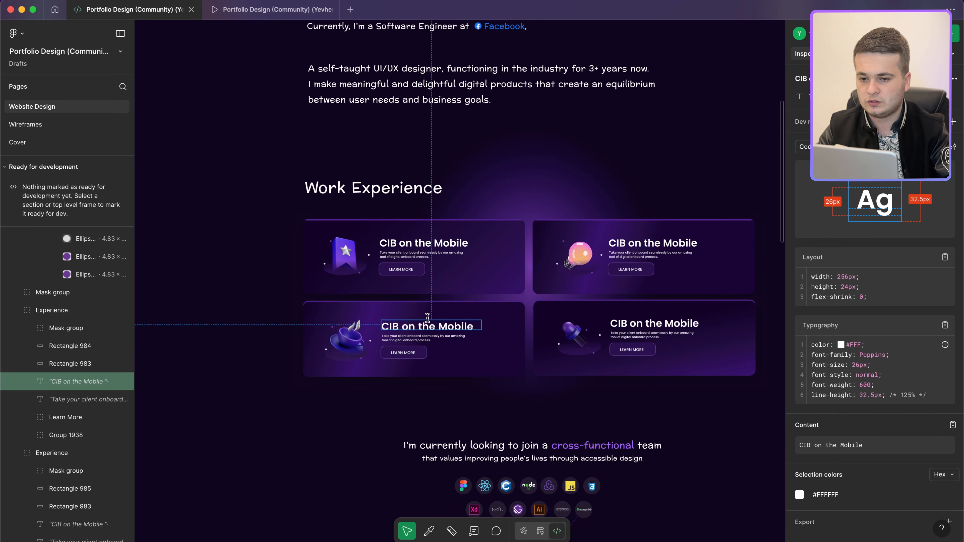
{"action": "left_click", "coordinate": [651, 249]}
{"action": "key", "text": "ctrl+Left"}
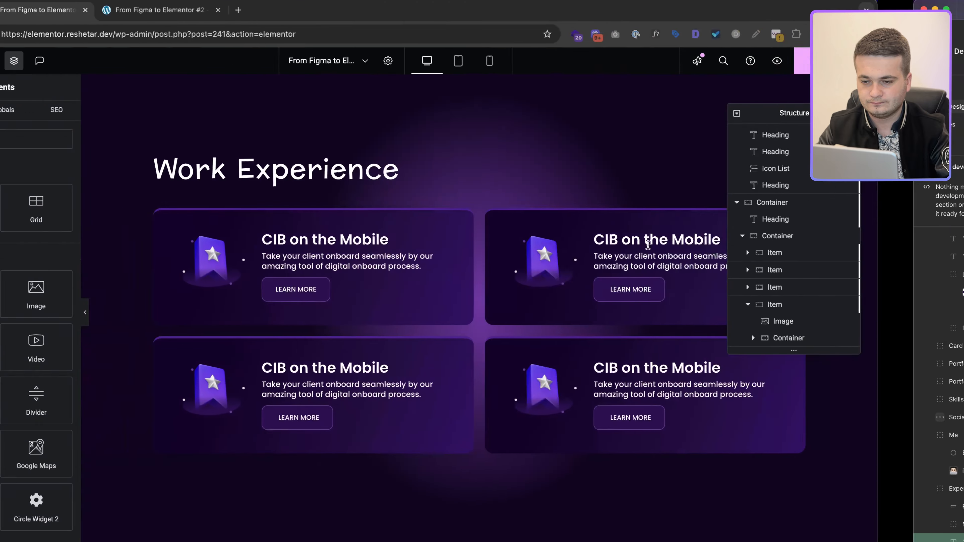
{"action": "left_click", "coordinate": [743, 239]}
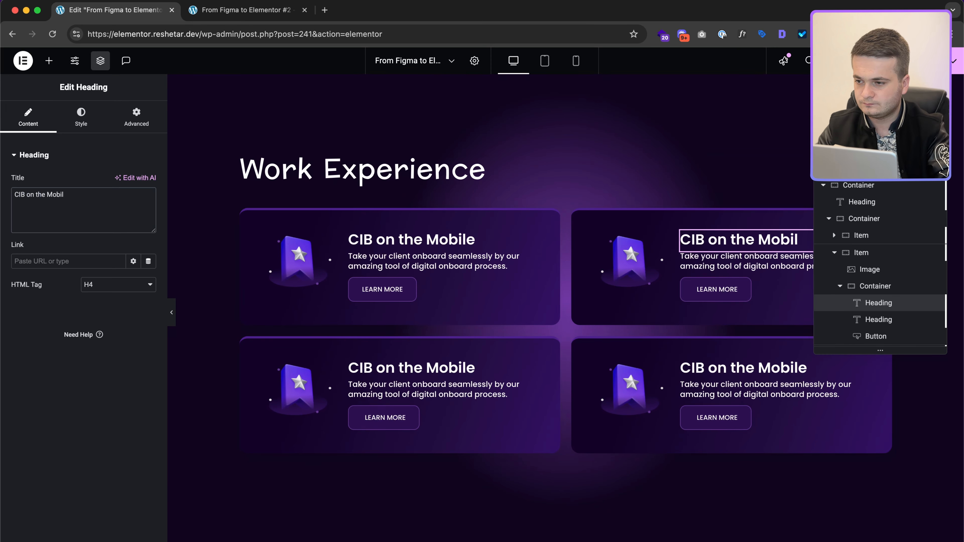
{"action": "key", "text": "ctrl+Right"}
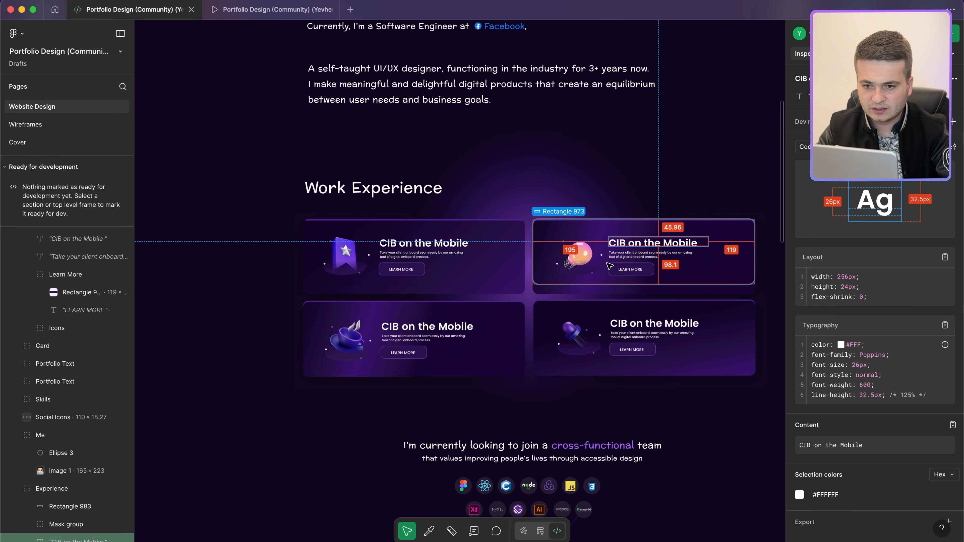
{"action": "scroll", "coordinate": [651, 291], "scroll_direction": "up", "scroll_amount": 2}
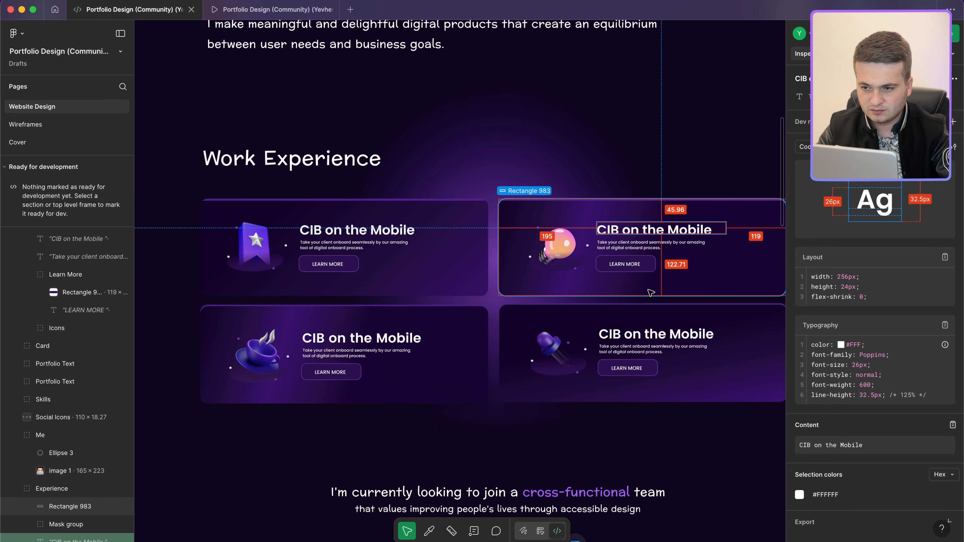
{"action": "key", "text": "ctrl+Left"}
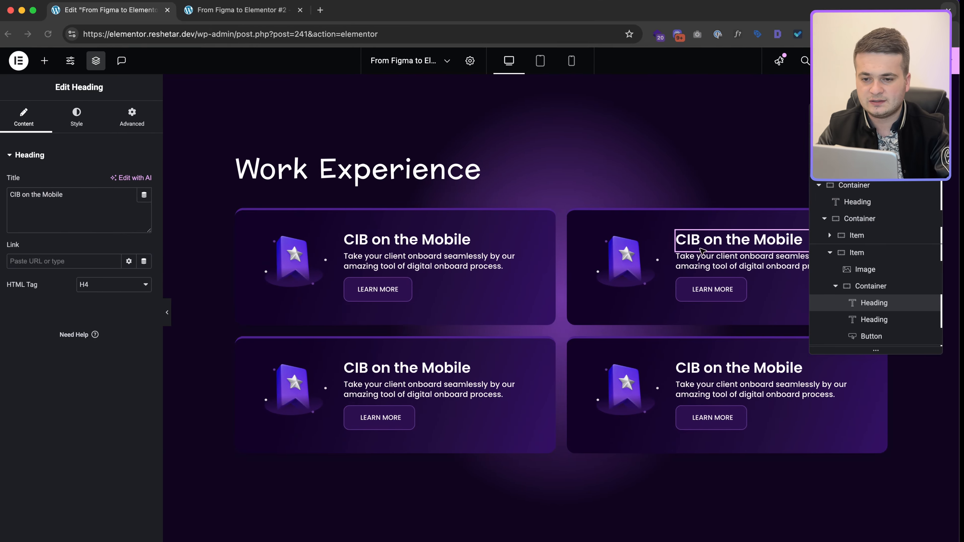
{"action": "left_click", "coordinate": [641, 275]}
Step: Upload the lightbulb icon into the top-right card's image
{"action": "left_click", "coordinate": [103, 205]}
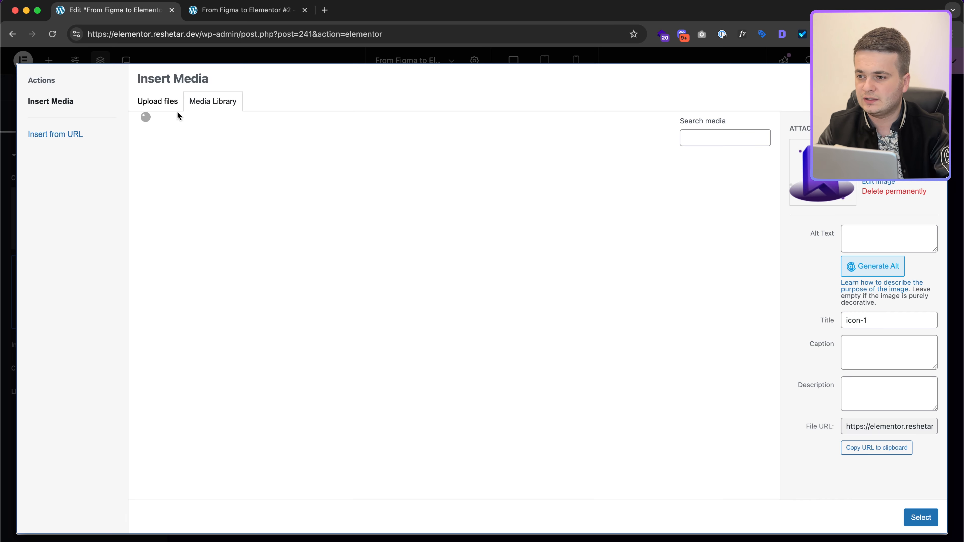
{"action": "left_click", "coordinate": [163, 103]}
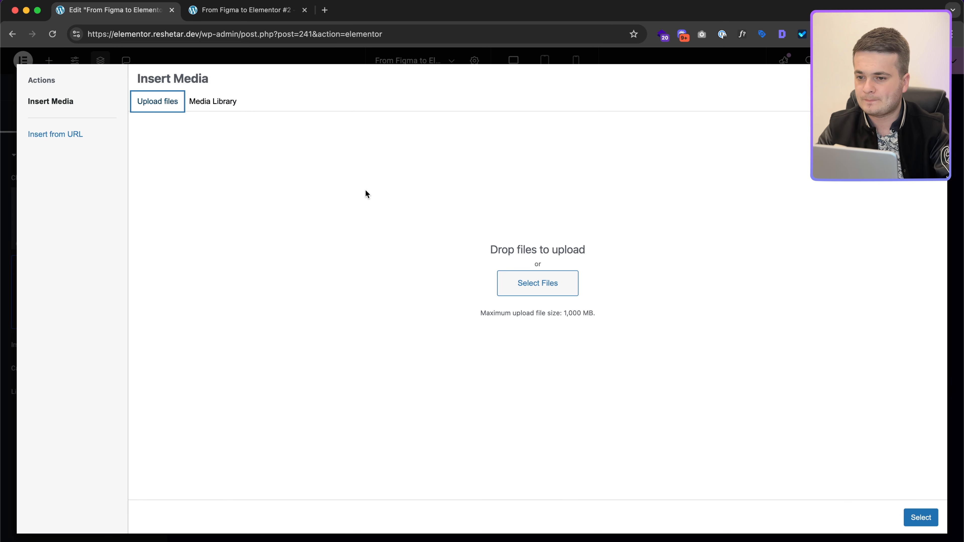
{"action": "left_click", "coordinate": [524, 284]}
{"action": "double_click", "coordinate": [414, 287]}
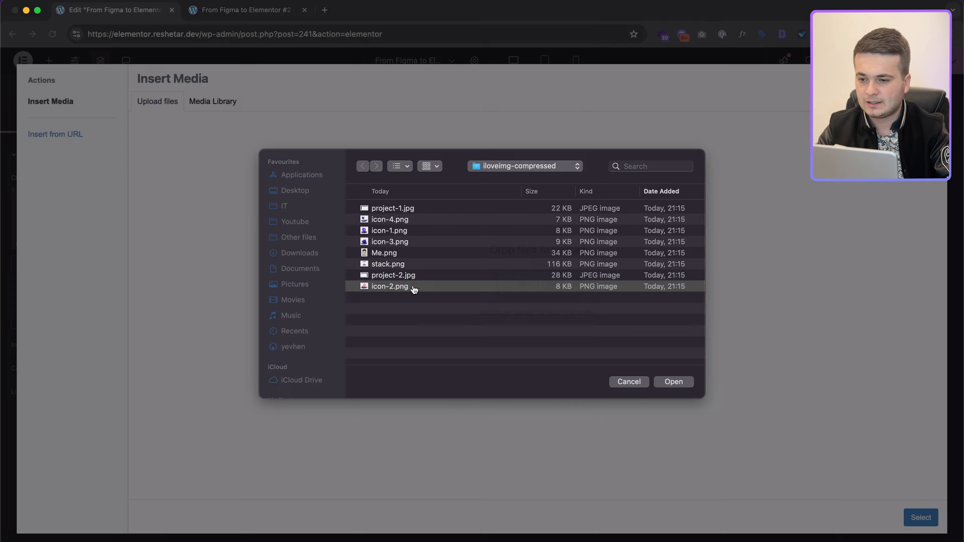
{"action": "left_click", "coordinate": [921, 517]}
Step: Upload icon-3.png so the bottom-left card shows the cup icon
{"action": "left_click", "coordinate": [299, 385]}
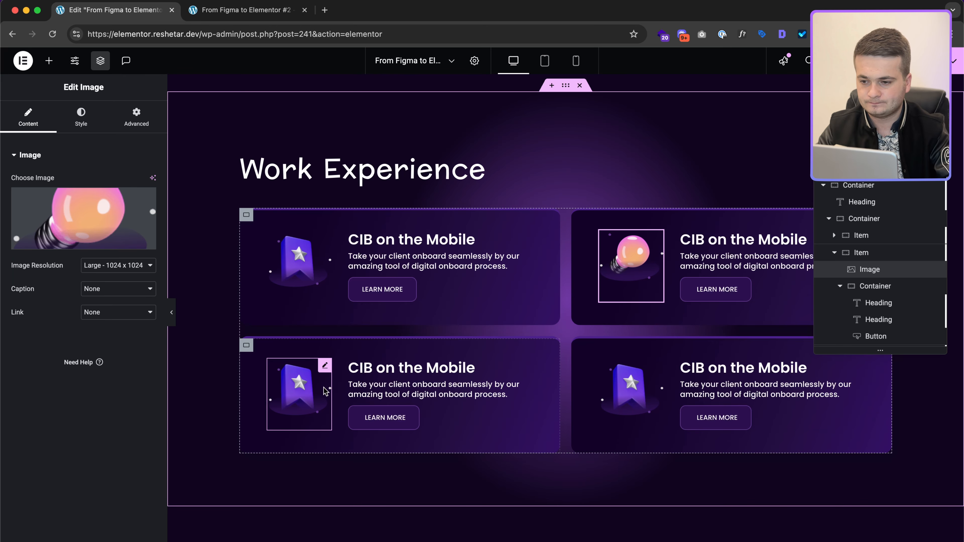
{"action": "left_click", "coordinate": [97, 223]}
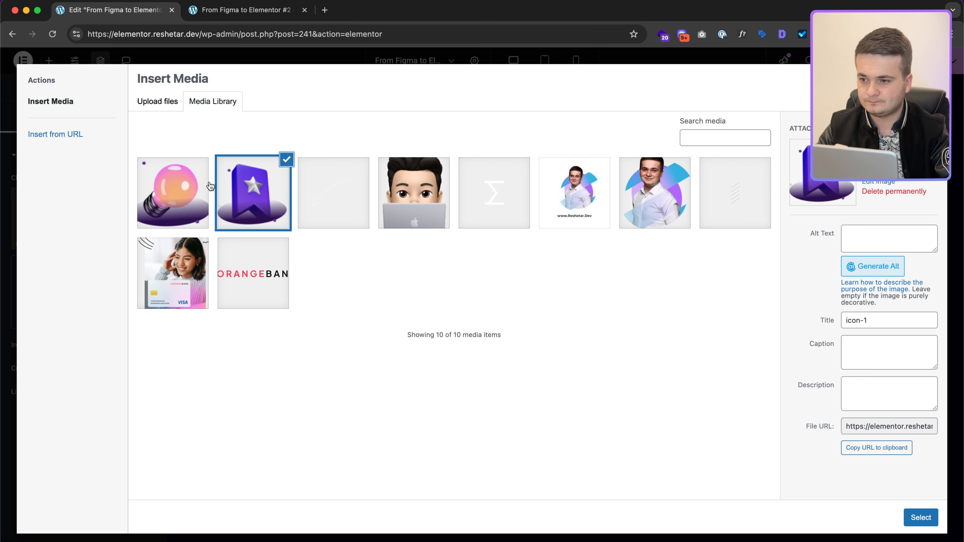
{"action": "left_click", "coordinate": [151, 99]}
{"action": "left_click", "coordinate": [557, 297]}
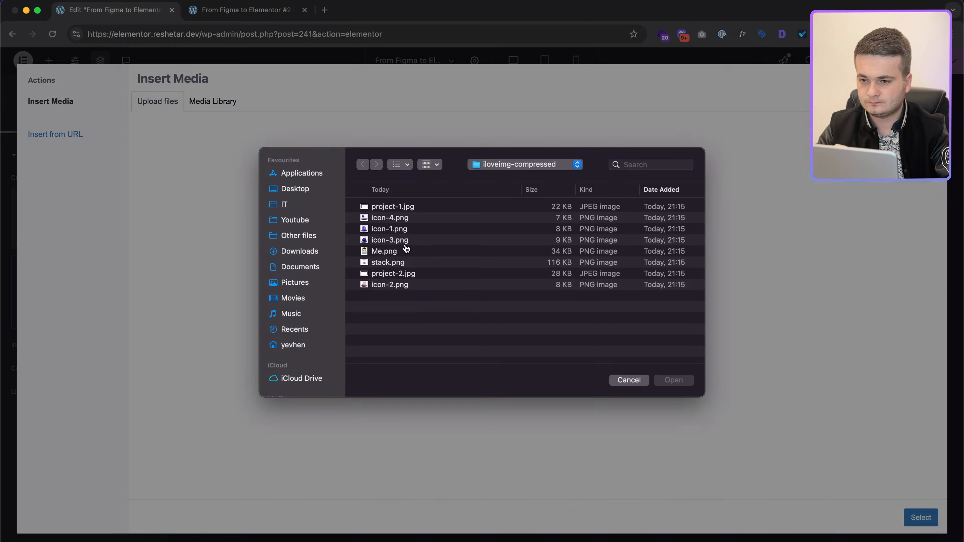
{"action": "double_click", "coordinate": [415, 241]}
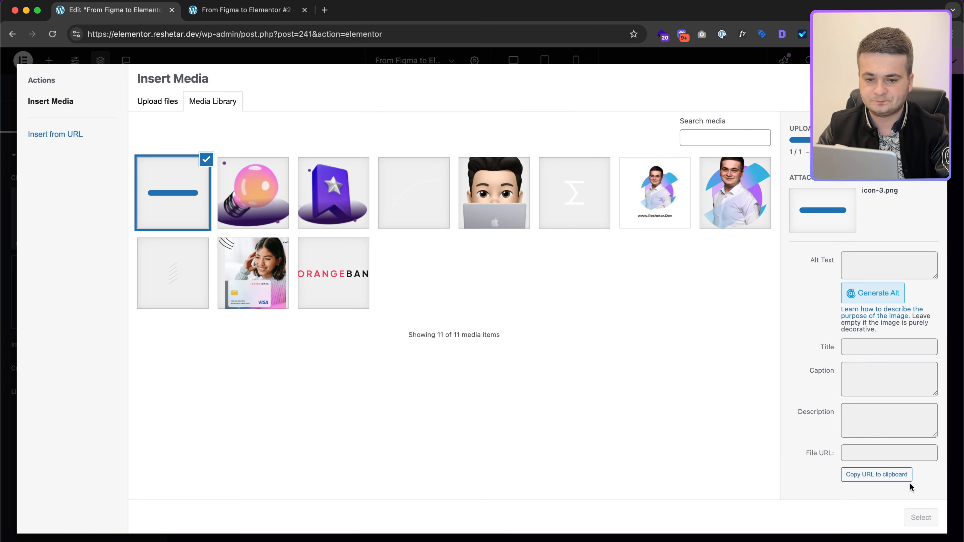
{"action": "left_click", "coordinate": [921, 517]}
Step: Upload icon-4.png so the bottom-right card shows the dropper icon
{"action": "left_click", "coordinate": [656, 419]}
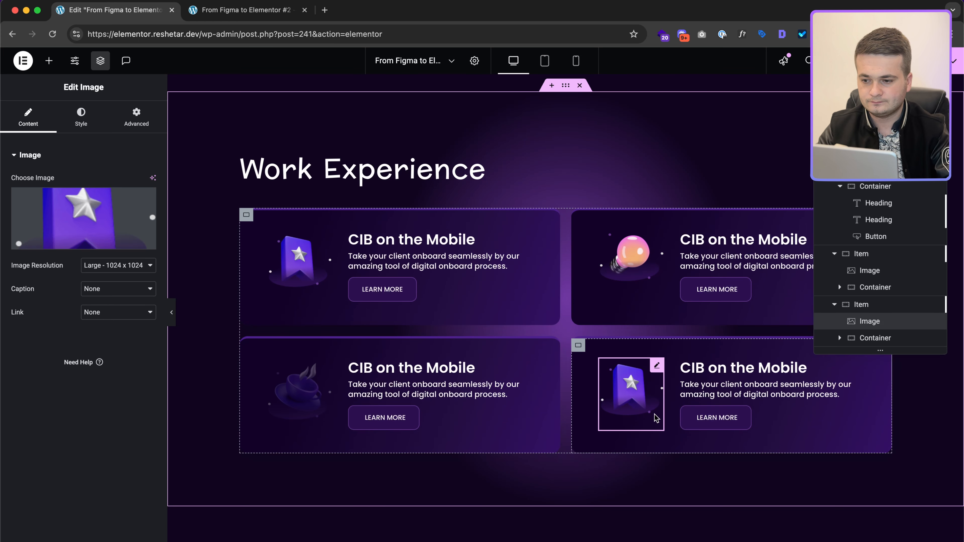
{"action": "left_click", "coordinate": [83, 218]}
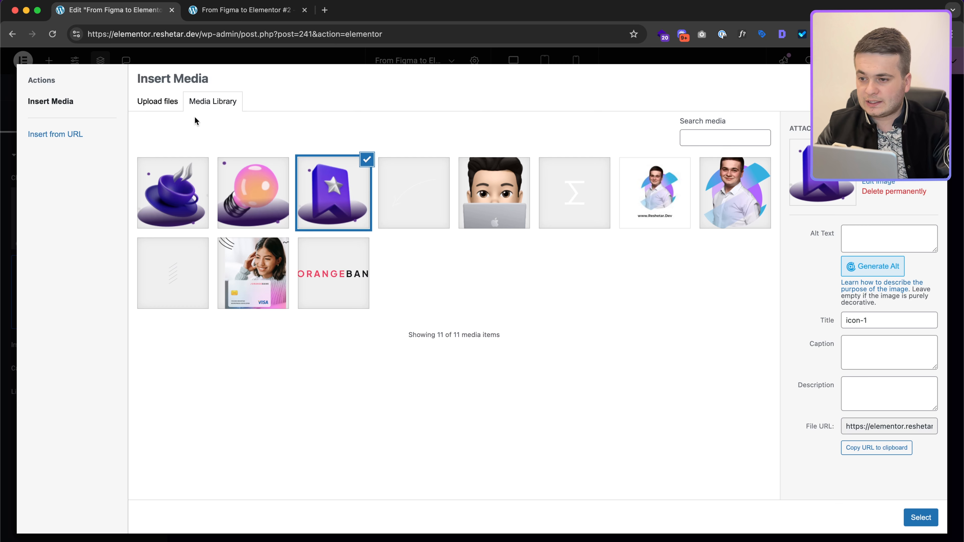
{"action": "left_click", "coordinate": [171, 109]}
{"action": "left_click", "coordinate": [544, 280]}
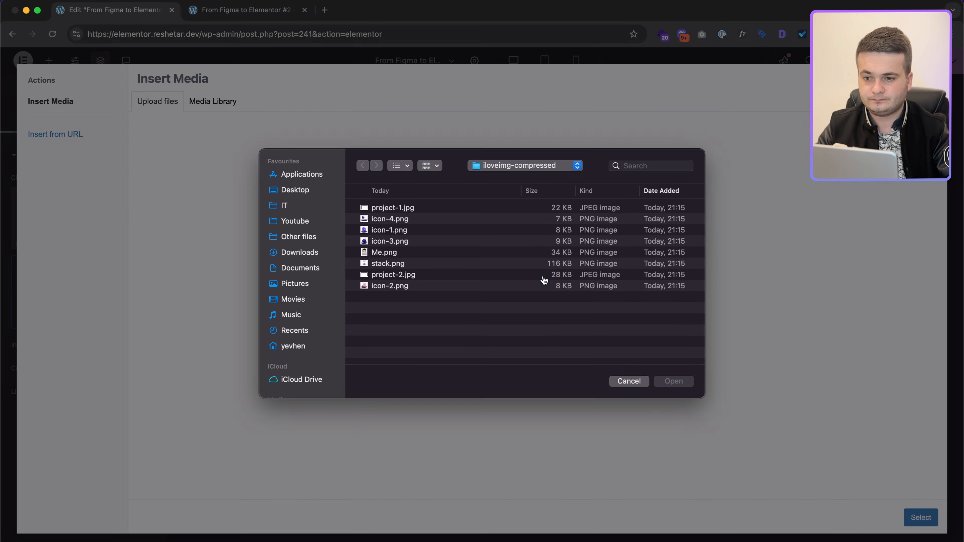
{"action": "double_click", "coordinate": [408, 221]}
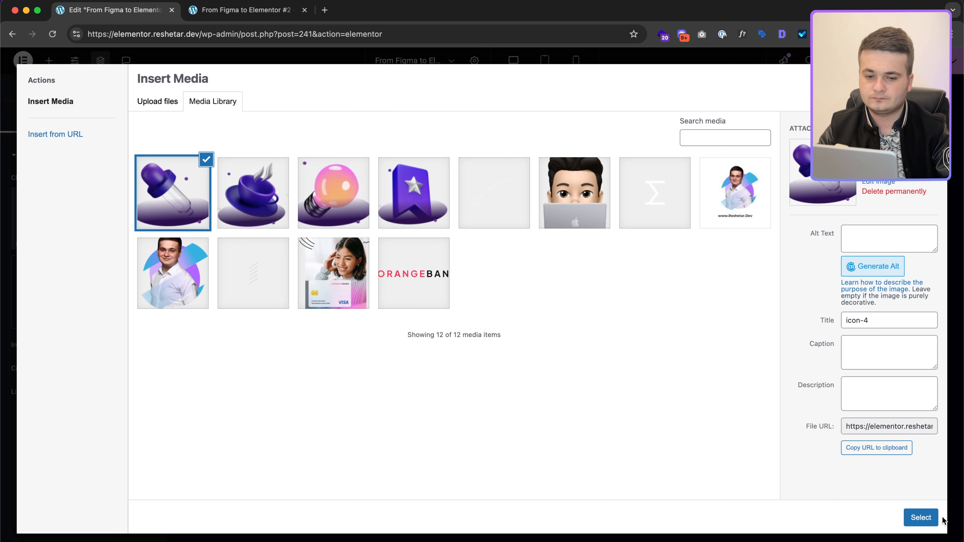
{"action": "left_click", "coordinate": [921, 517]}
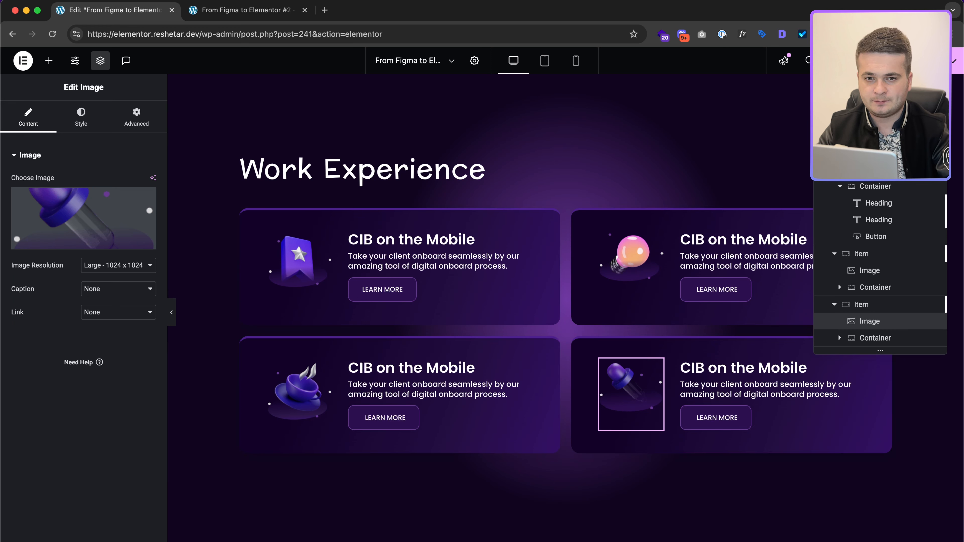
Step: Check the four icon cards on the live page preview
{"action": "left_click", "coordinate": [222, 17]}
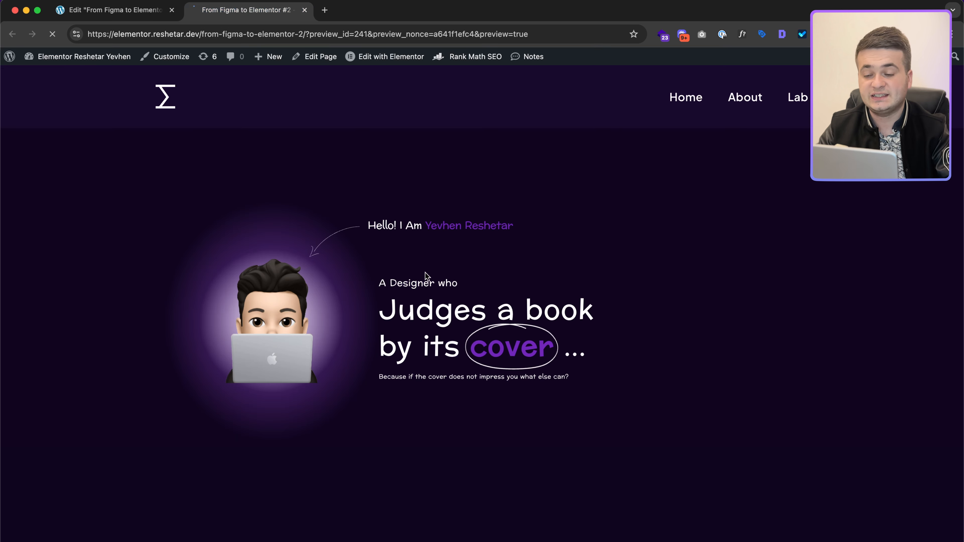
{"action": "scroll", "coordinate": [424, 276], "scroll_direction": "down", "scroll_amount": 12}
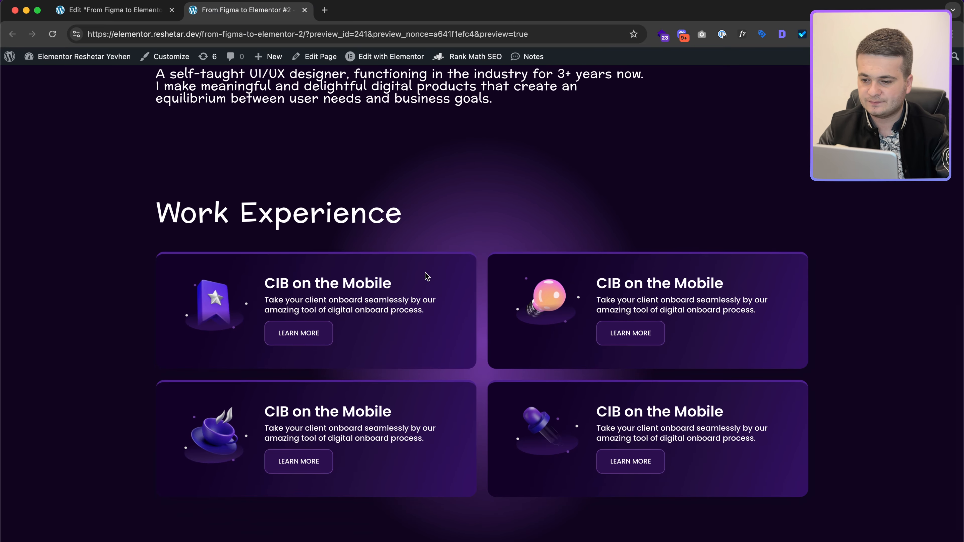
{"action": "left_click", "coordinate": [156, 12]}
{"action": "key", "text": "ctrl+Right"}
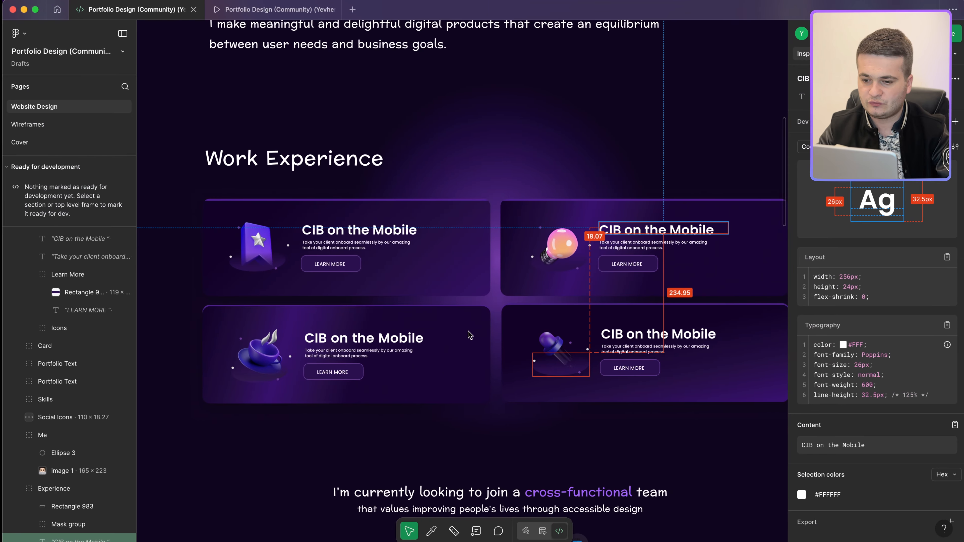
Step: Inspect the Figma skills heading: 24px Preahvihear with a 17px second line
{"action": "scroll", "coordinate": [472, 332], "scroll_direction": "down", "scroll_amount": 5}
{"action": "scroll", "coordinate": [474, 330], "scroll_direction": "down", "scroll_amount": 10}
{"action": "scroll", "coordinate": [475, 329], "scroll_direction": "down", "scroll_amount": 2}
{"action": "scroll", "coordinate": [476, 330], "scroll_direction": "up", "scroll_amount": 2}
{"action": "scroll", "coordinate": [475, 329], "scroll_direction": "right", "scroll_amount": 2}
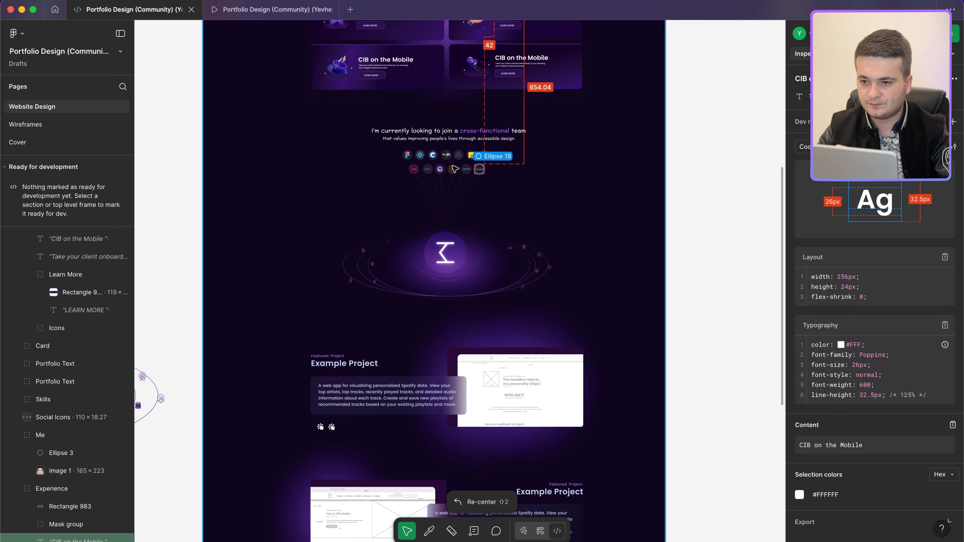
{"action": "scroll", "coordinate": [497, 288], "scroll_direction": "down", "scroll_amount": 5}
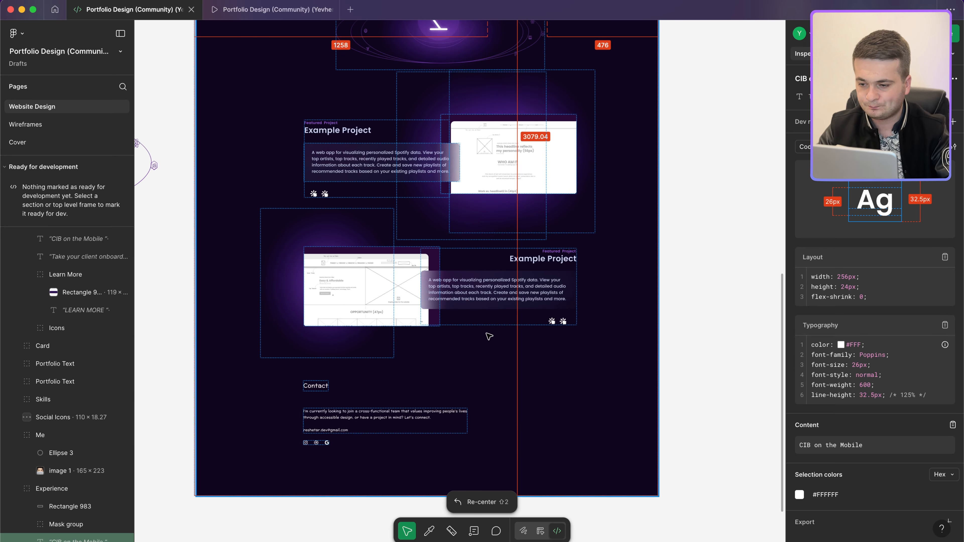
{"action": "scroll", "coordinate": [490, 336], "scroll_direction": "up", "scroll_amount": 9}
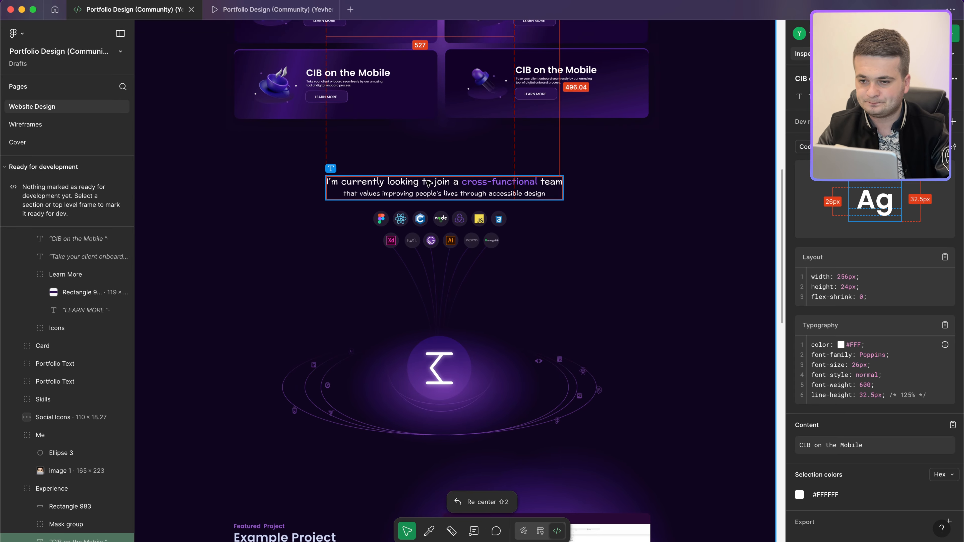
{"action": "left_click", "coordinate": [428, 183]}
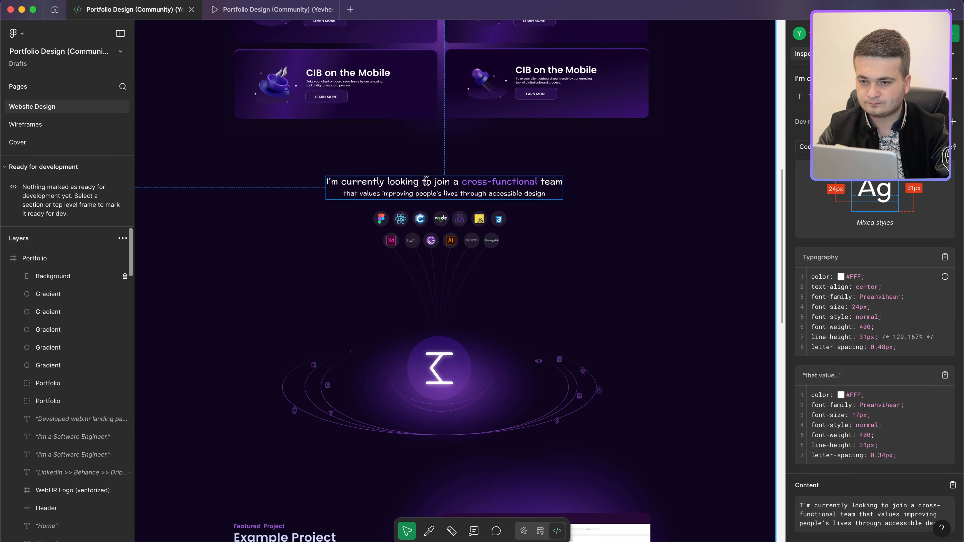
{"action": "key", "text": "ctrl+Left"}
{"action": "scroll", "coordinate": [636, 397], "scroll_direction": "down", "scroll_amount": 3}
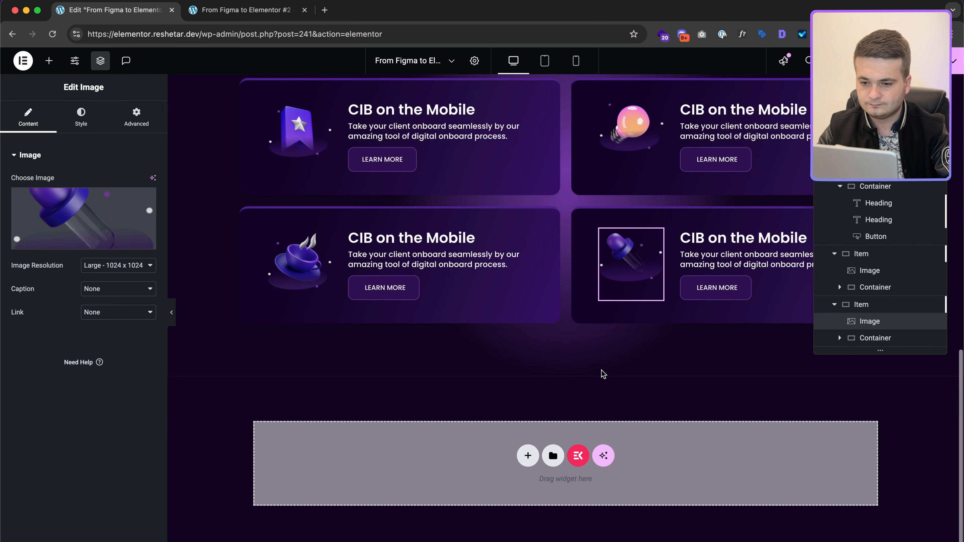
Step: Add a single-column container below, 1170px wide with 20px padding
{"action": "left_click", "coordinate": [529, 455]}
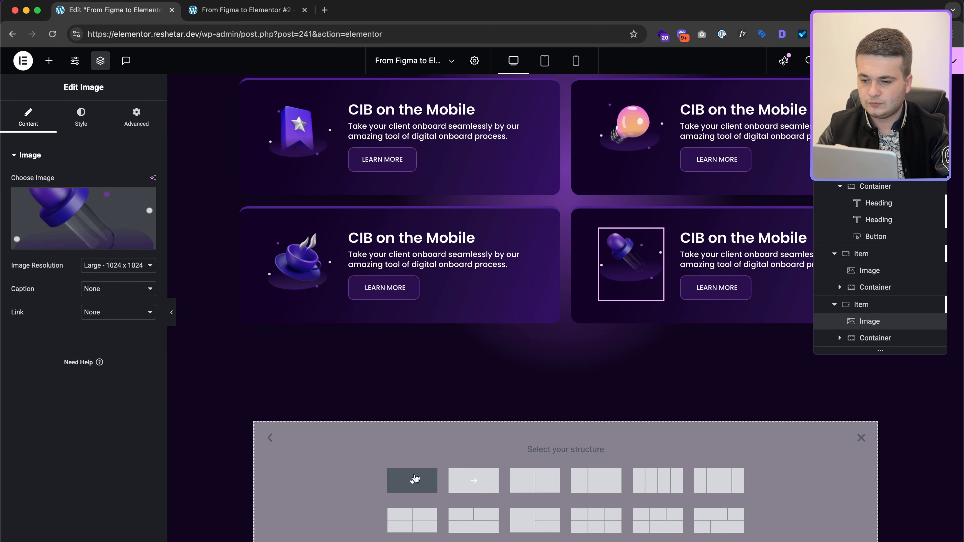
{"action": "left_click", "coordinate": [412, 480]}
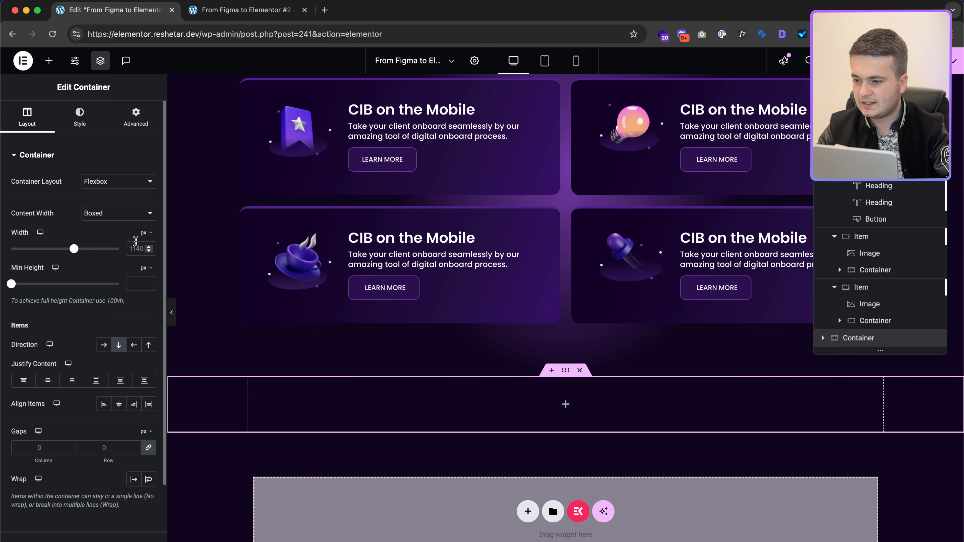
{"action": "type", "text": "1170"}
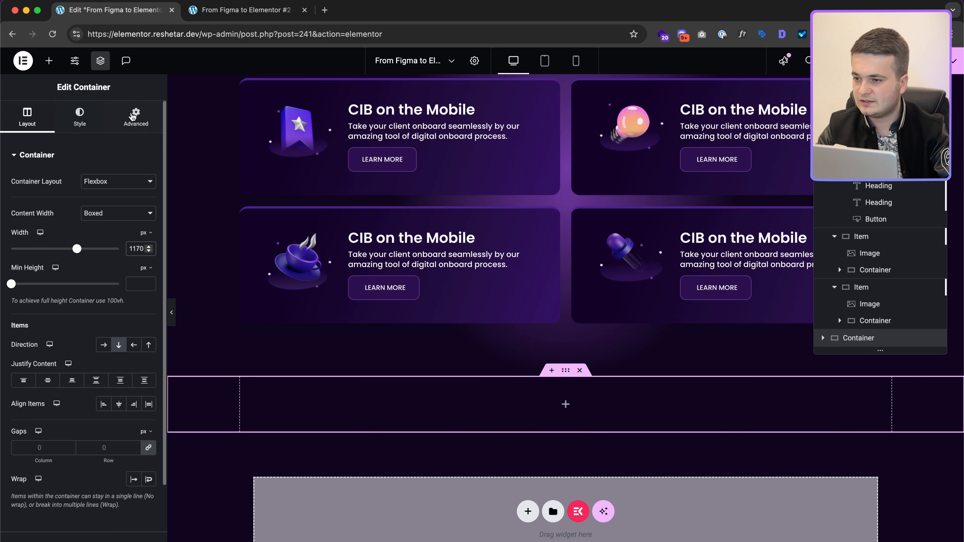
{"action": "left_click", "coordinate": [129, 116]}
{"action": "left_click", "coordinate": [134, 237]}
{"action": "type", "text": "20"}
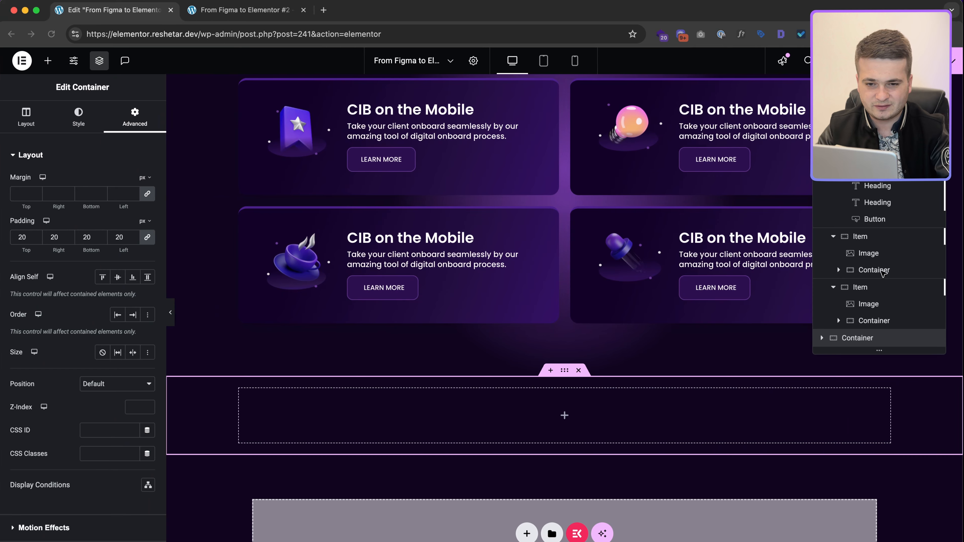
{"action": "scroll", "coordinate": [881, 279], "scroll_direction": "up", "scroll_amount": 5}
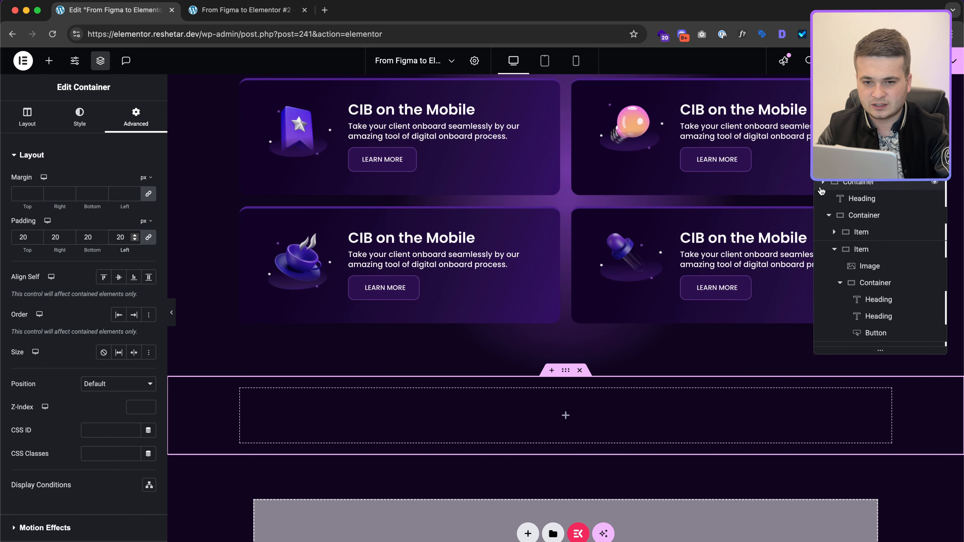
{"action": "scroll", "coordinate": [854, 266], "scroll_direction": "down", "scroll_amount": 5}
Step: Rename the card section's container 'Work Experience' and edit the new container's top padding
{"action": "left_click", "coordinate": [866, 323]}
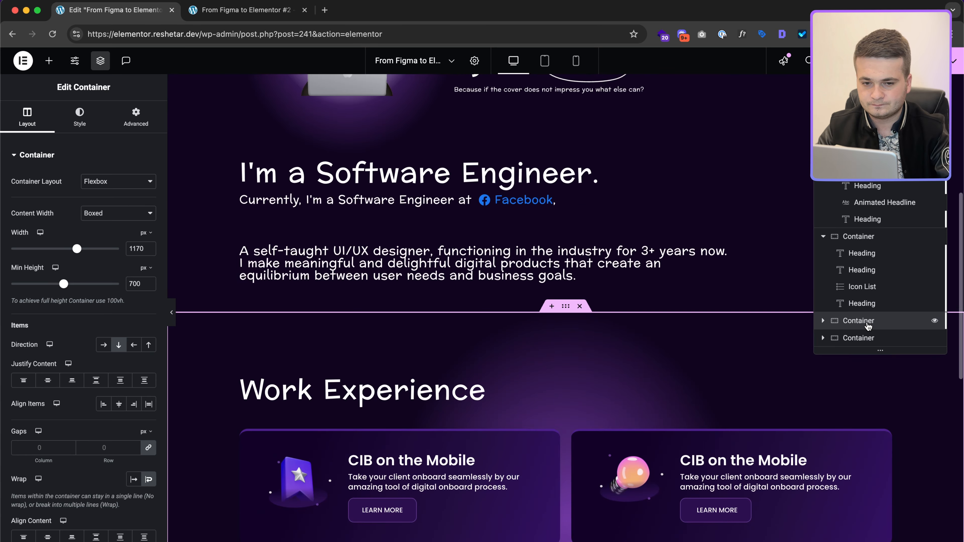
{"action": "double_click", "coordinate": [866, 322]}
{"action": "type", "text": "Work Experien"}
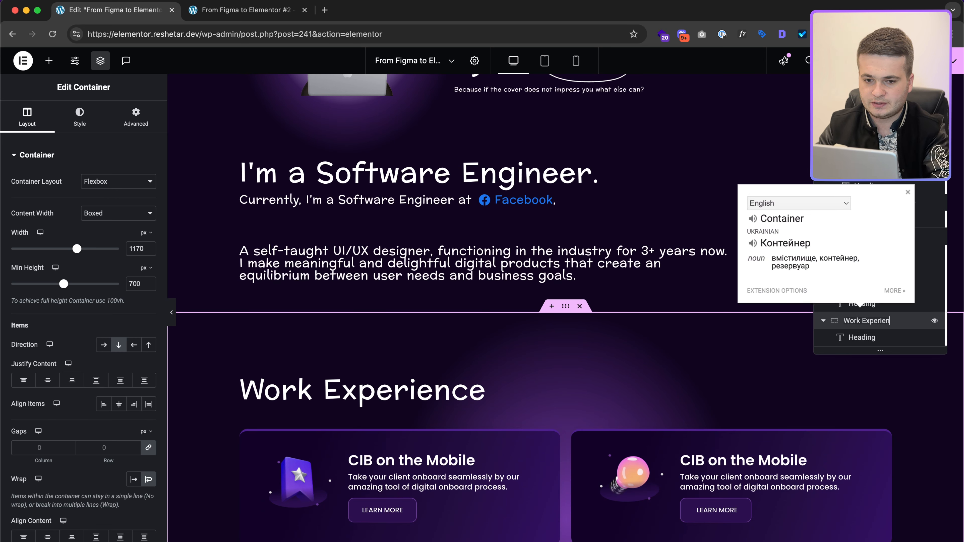
{"action": "type", "text": "ce"}
{"action": "key", "text": "Return"}
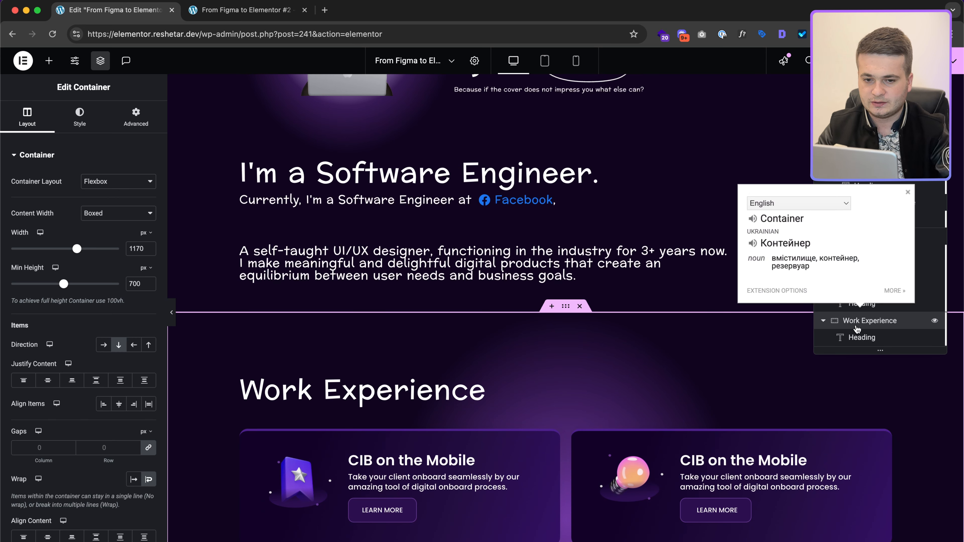
{"action": "left_click", "coordinate": [118, 120]}
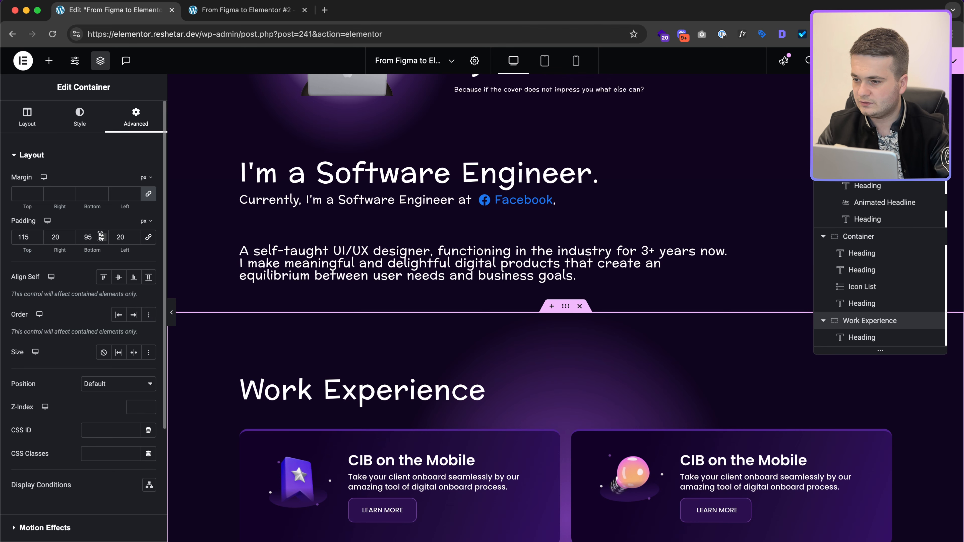
{"action": "left_click", "coordinate": [823, 323]}
{"action": "left_click", "coordinate": [852, 339]}
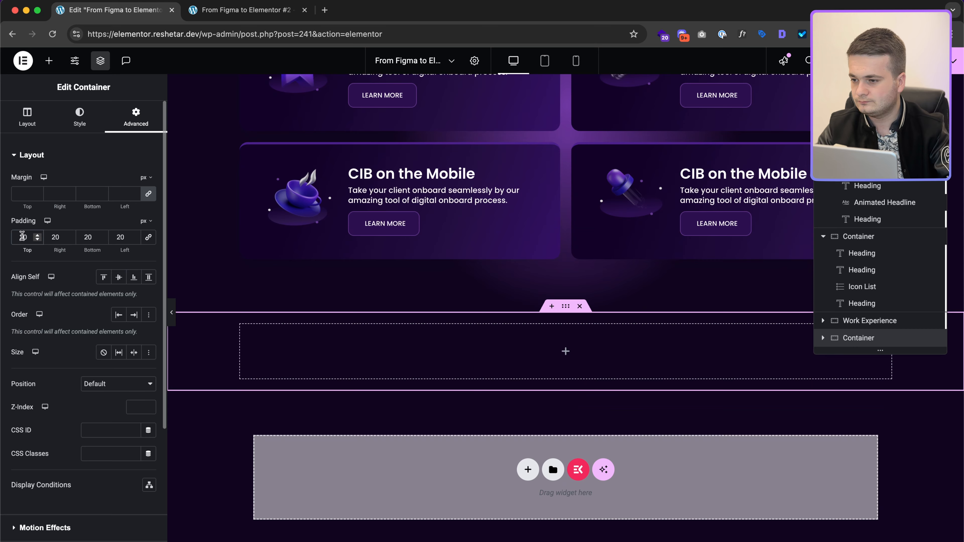
{"action": "double_click", "coordinate": [22, 236]}
Step: Enter 0 top padding in Elementor and inspect the large ellipse around the logo in Figma
{"action": "type", "text": "0"}
{"action": "key", "text": "ctrl+Right"}
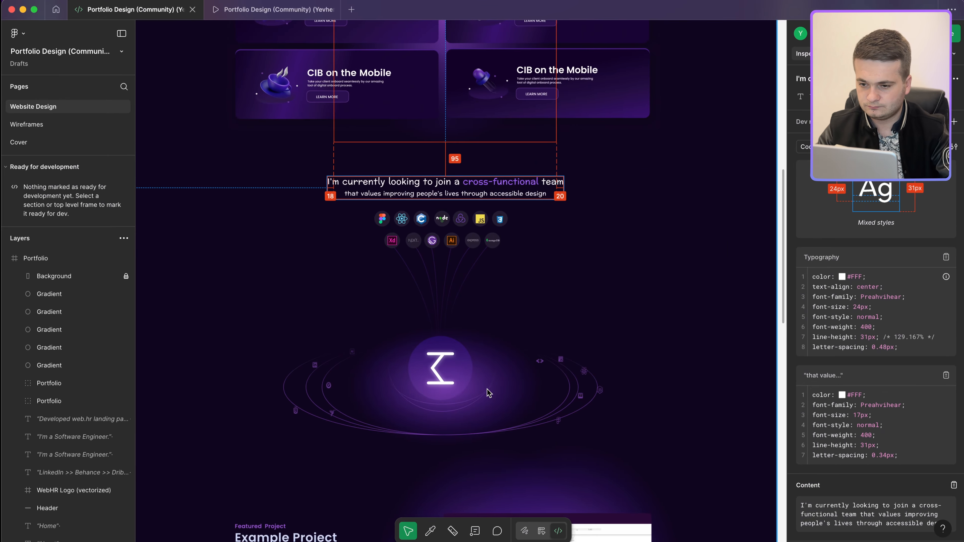
{"action": "scroll", "coordinate": [489, 394], "scroll_direction": "down", "scroll_amount": 5}
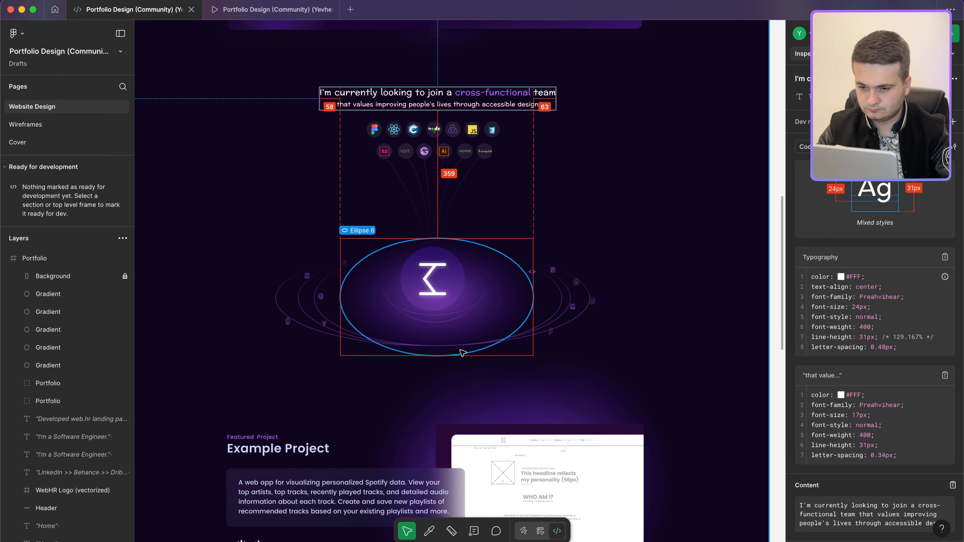
{"action": "left_click", "coordinate": [462, 352]}
{"action": "scroll", "coordinate": [493, 365], "scroll_direction": "down", "scroll_amount": 8}
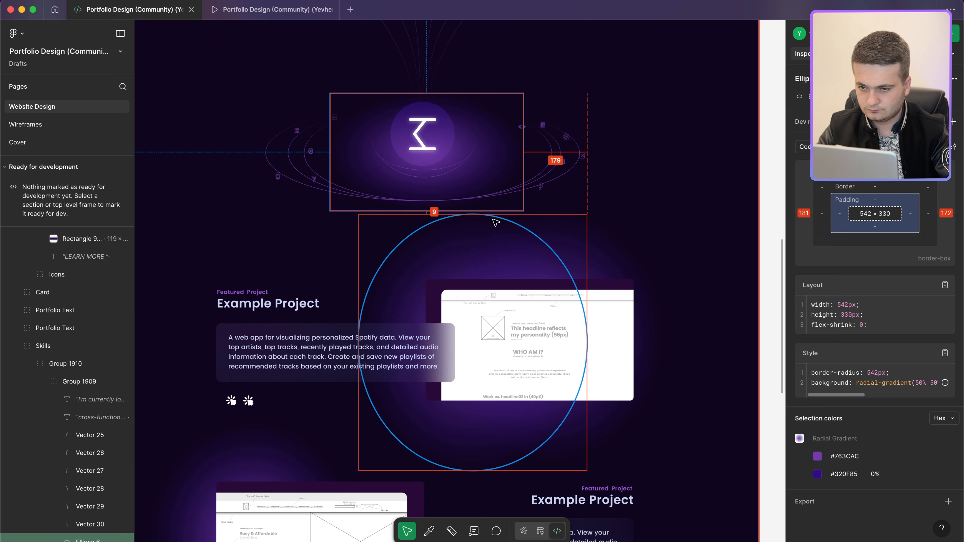
Step: Select the 'I'm currently looking…' skills sentence in Figma to read its 24px and 17px typography
{"action": "key", "text": "ctrl+Left"}
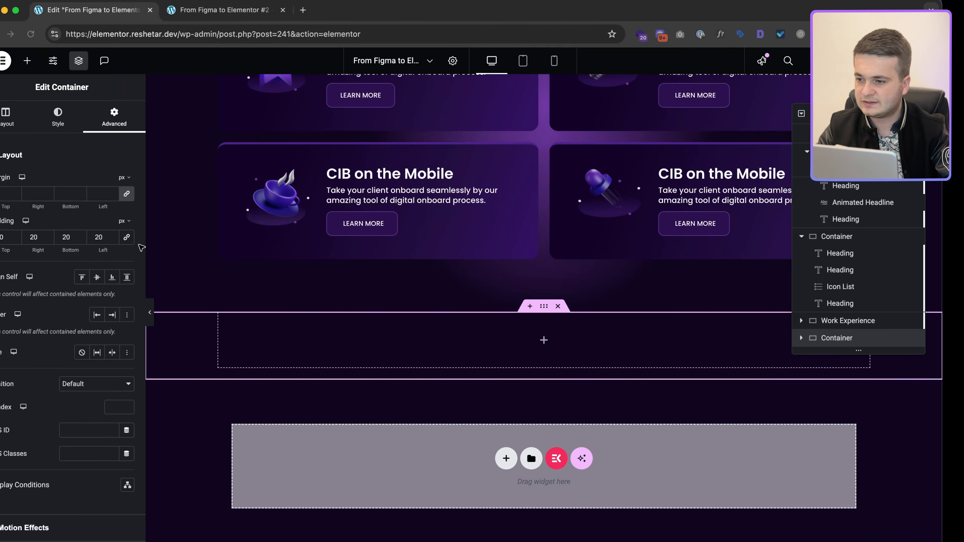
{"action": "type", "text": "1"}
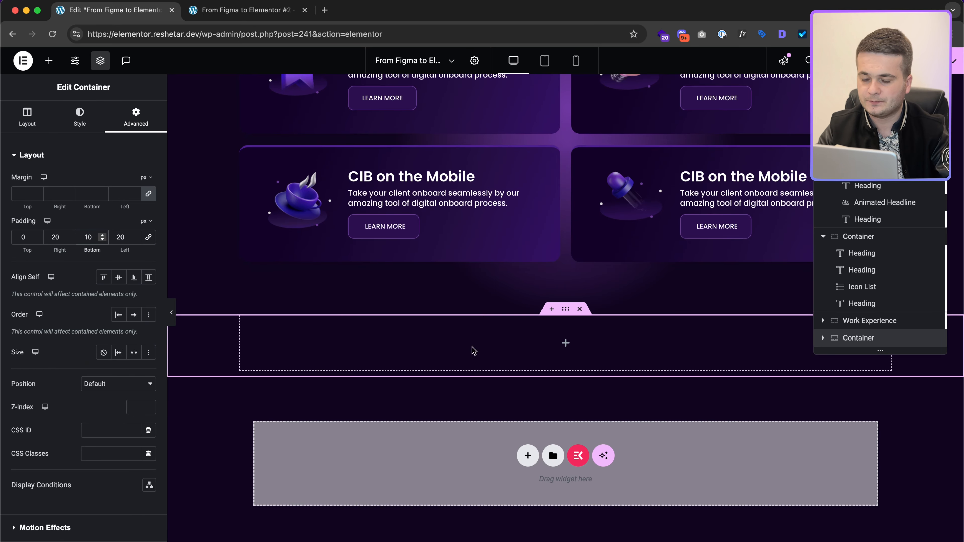
{"action": "key", "text": "ctrl+Right"}
{"action": "scroll", "coordinate": [434, 160], "scroll_direction": "up", "scroll_amount": 8}
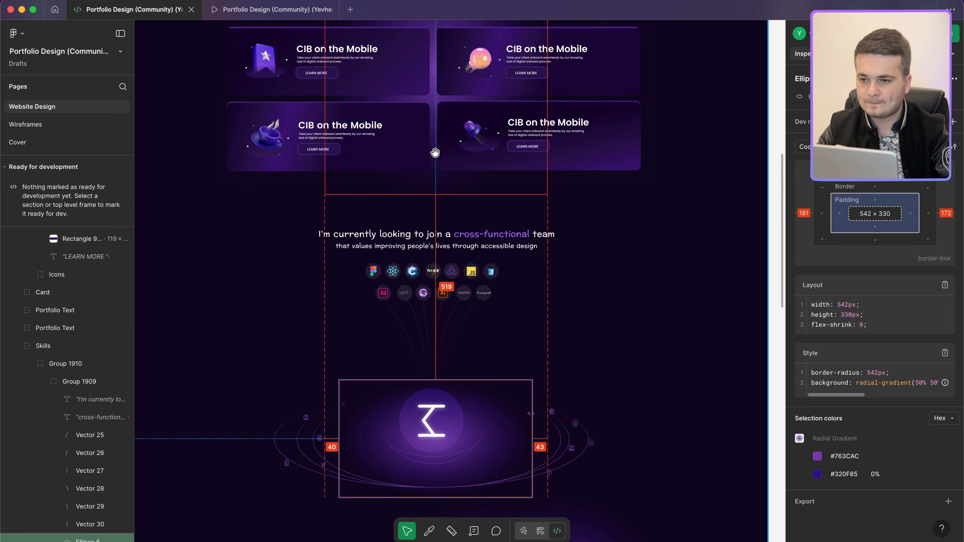
{"action": "left_click", "coordinate": [433, 192]}
{"action": "key", "text": "ctrl+Left"}
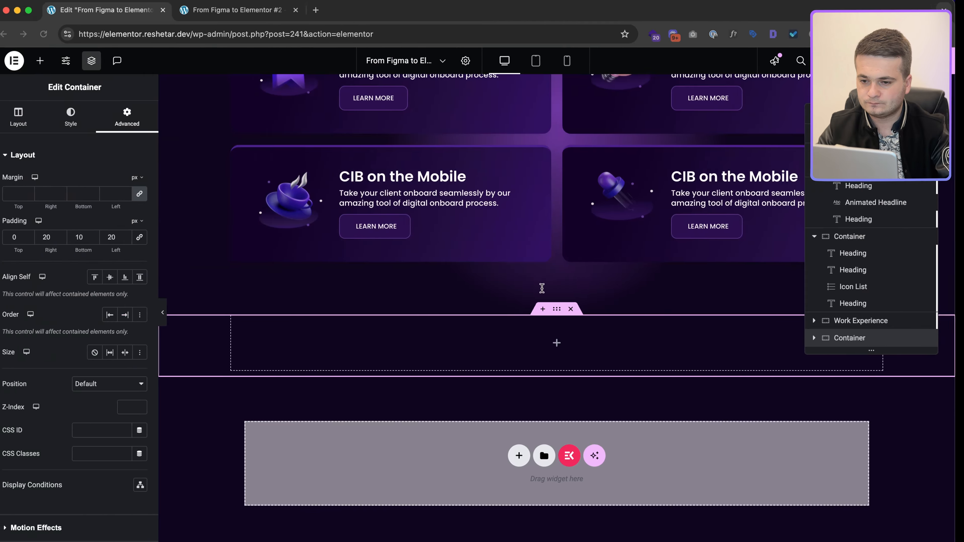
{"action": "key", "text": "ctrl+Right"}
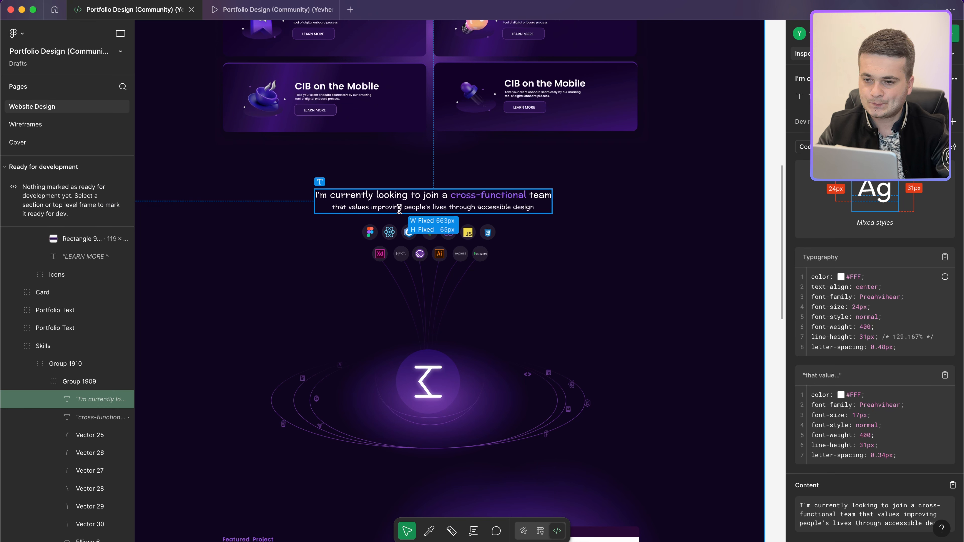
{"action": "key", "text": "ctrl+Left"}
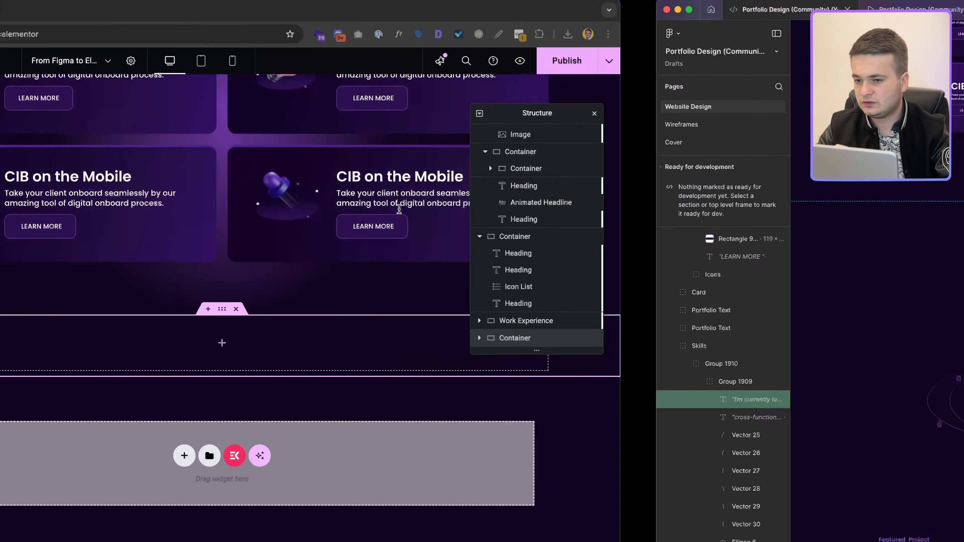
Step: Copy the self-taught designer intro heading and paste it into the empty bottom container
{"action": "scroll", "coordinate": [568, 333], "scroll_direction": "up", "scroll_amount": 10}
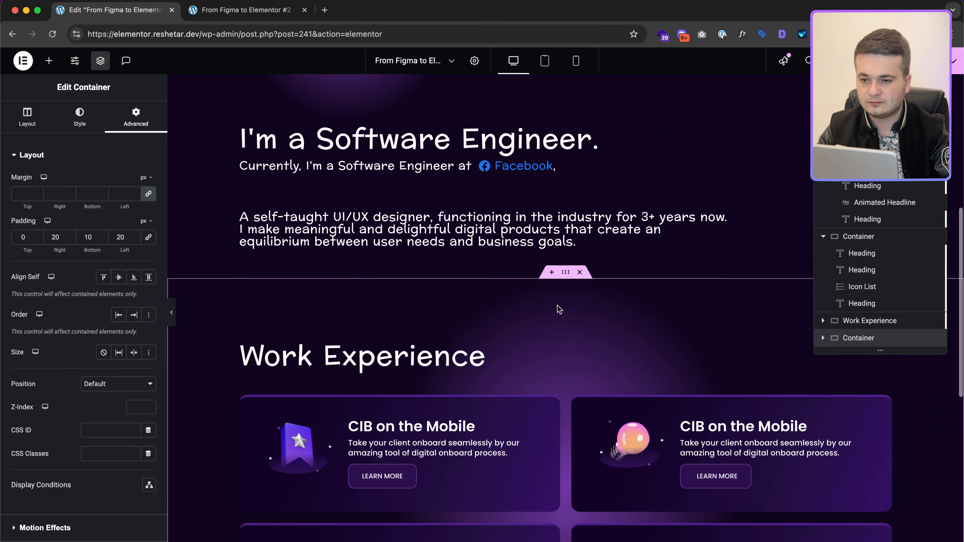
{"action": "left_click", "coordinate": [548, 230]}
{"action": "right_click", "coordinate": [548, 230]}
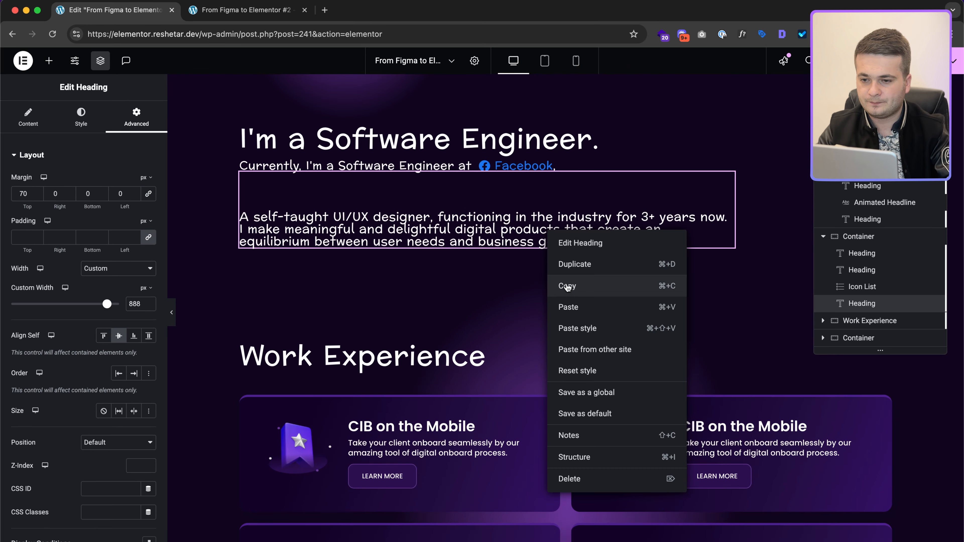
{"action": "left_click", "coordinate": [566, 282]}
{"action": "scroll", "coordinate": [568, 286], "scroll_direction": "down", "scroll_amount": 10}
{"action": "left_click", "coordinate": [565, 344]}
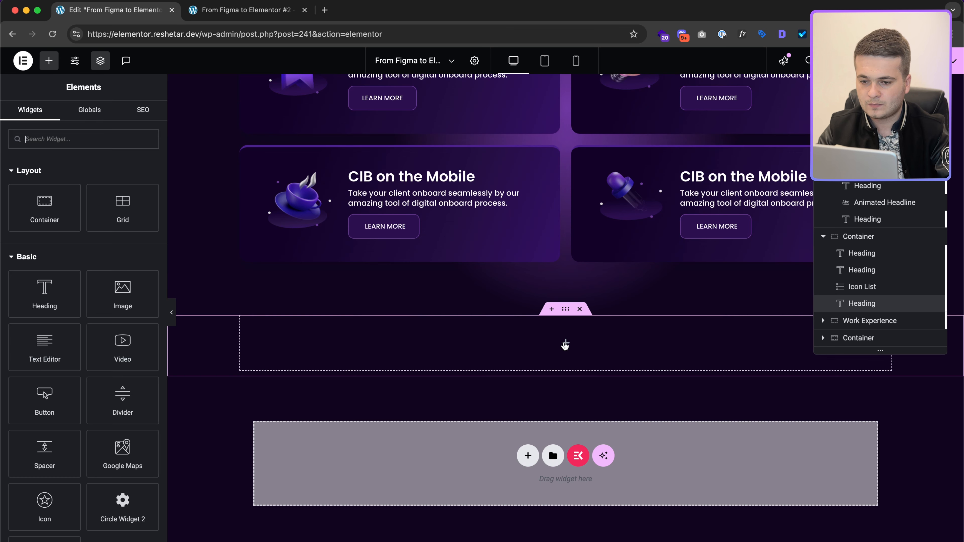
{"action": "right_click", "coordinate": [566, 345]}
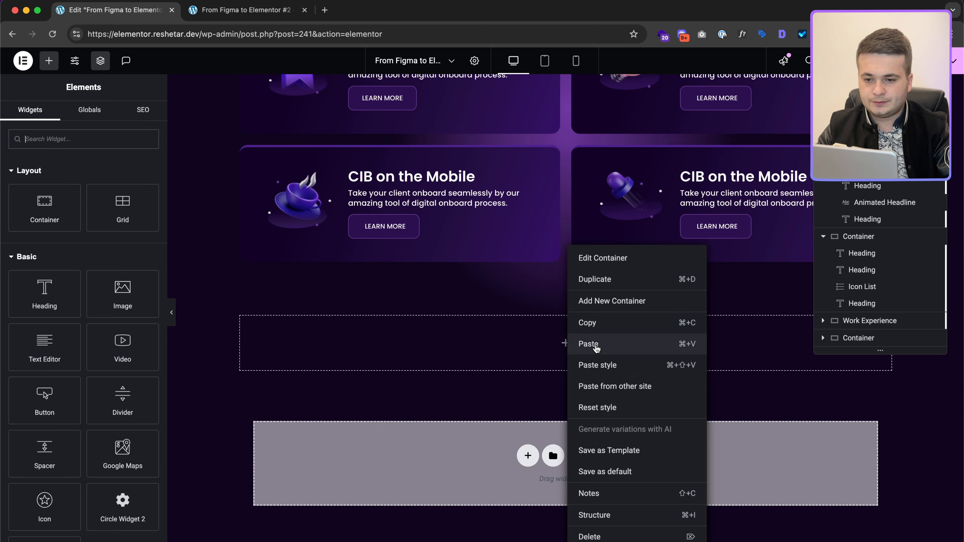
{"action": "left_click", "coordinate": [594, 343]}
Step: Replace the pasted heading's title with the cross-functional team sentence on one line
{"action": "left_click", "coordinate": [87, 202]}
{"action": "key", "text": "super+a"}
{"action": "key", "text": "super+v"}
{"action": "key", "text": "super+a"}
{"action": "key", "text": "super+v"}
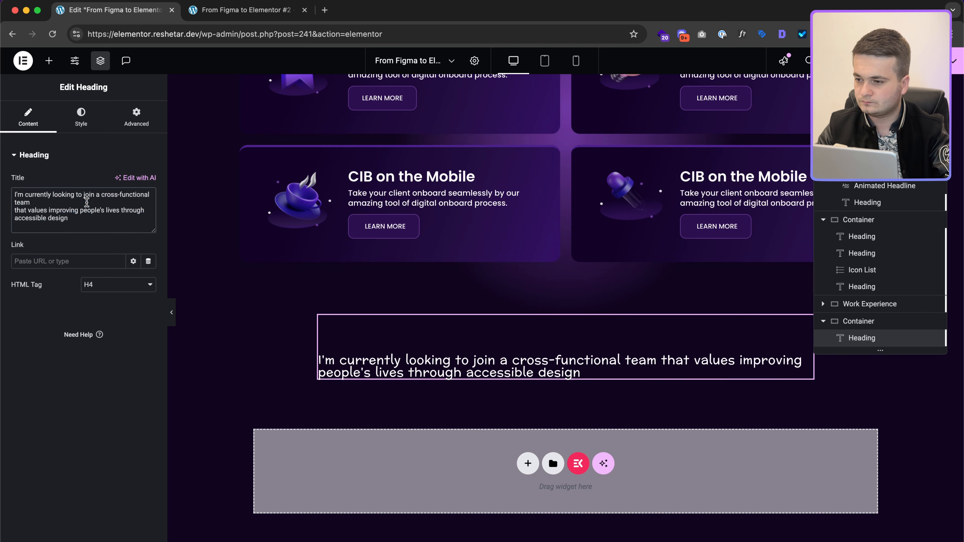
{"action": "key", "text": "BackSpace"}
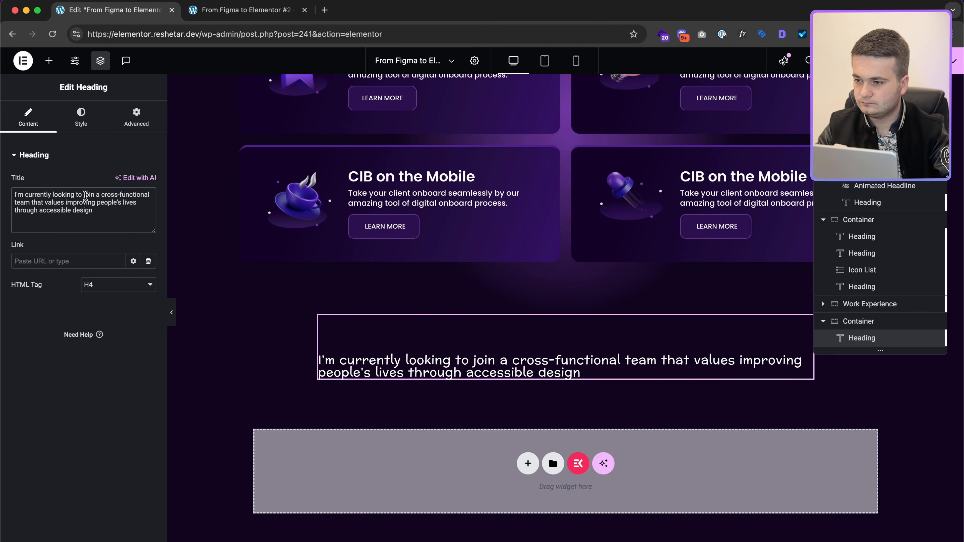
Step: Centre the heading, clear all its margins, and set its custom width to 663px
{"action": "left_click", "coordinate": [81, 116]}
{"action": "left_click", "coordinate": [118, 182]}
{"action": "left_click", "coordinate": [136, 116]}
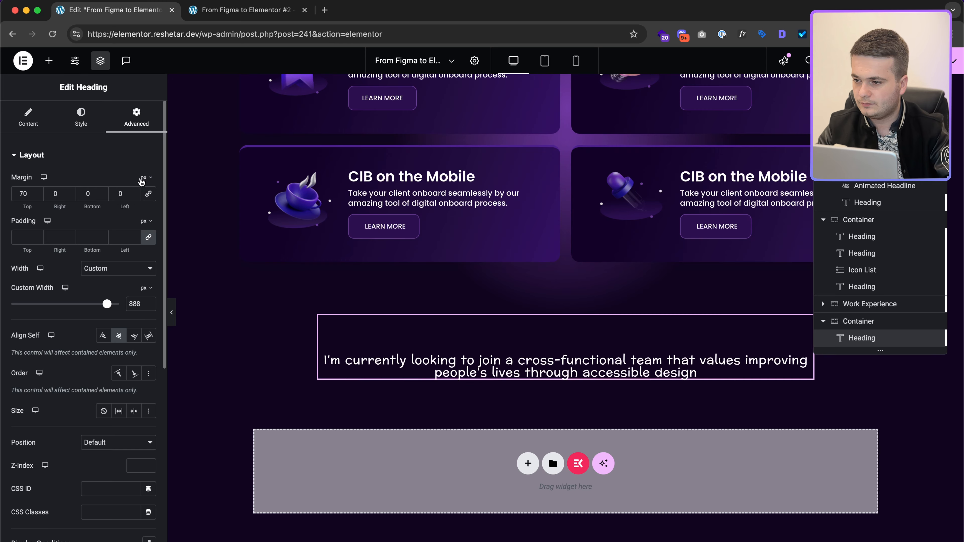
{"action": "key", "text": "BackSpace"}
{"action": "left_click", "coordinate": [149, 194]}
{"action": "double_click", "coordinate": [123, 192]}
{"action": "key", "text": "BackSpace"}
{"action": "key", "text": "ctrl+Right"}
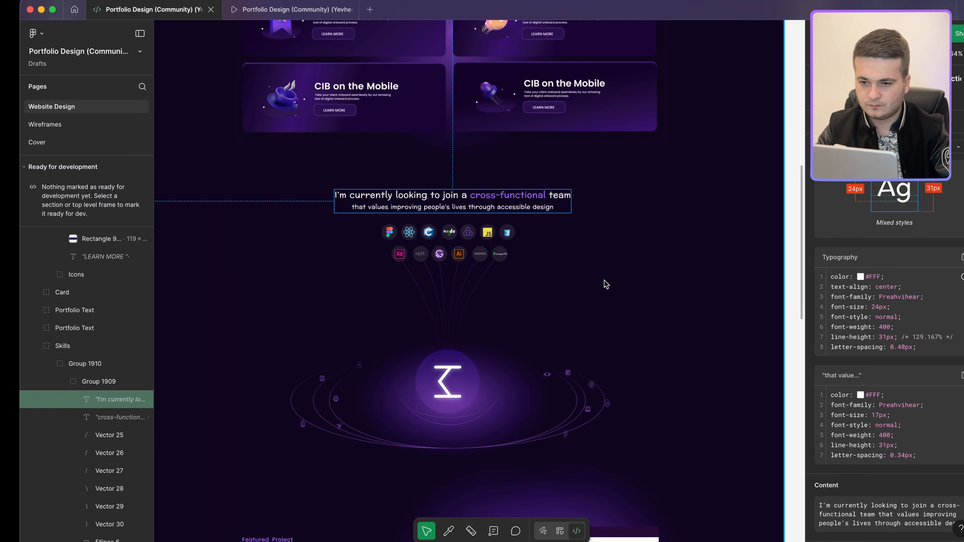
{"action": "key", "text": "ctrl+Left"}
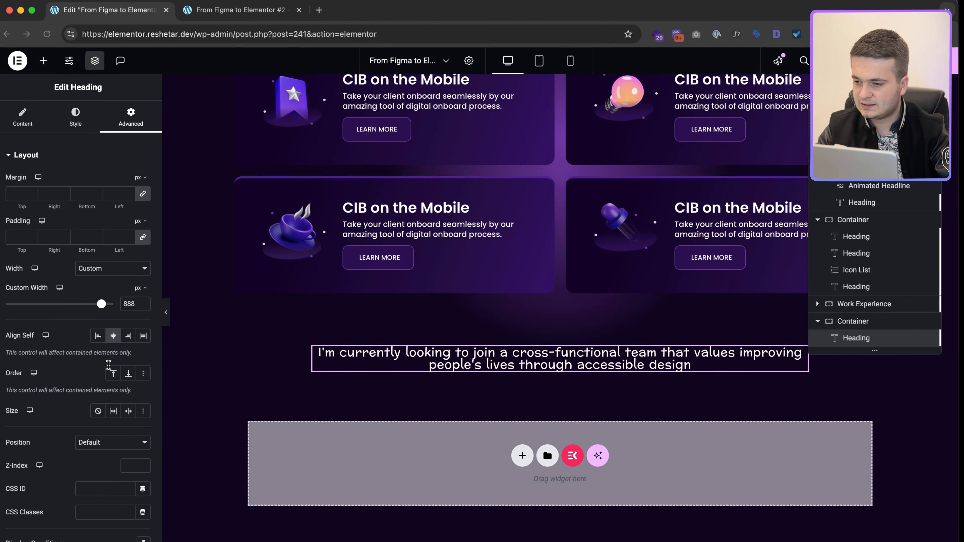
{"action": "double_click", "coordinate": [135, 303]}
{"action": "type", "text": "663"}
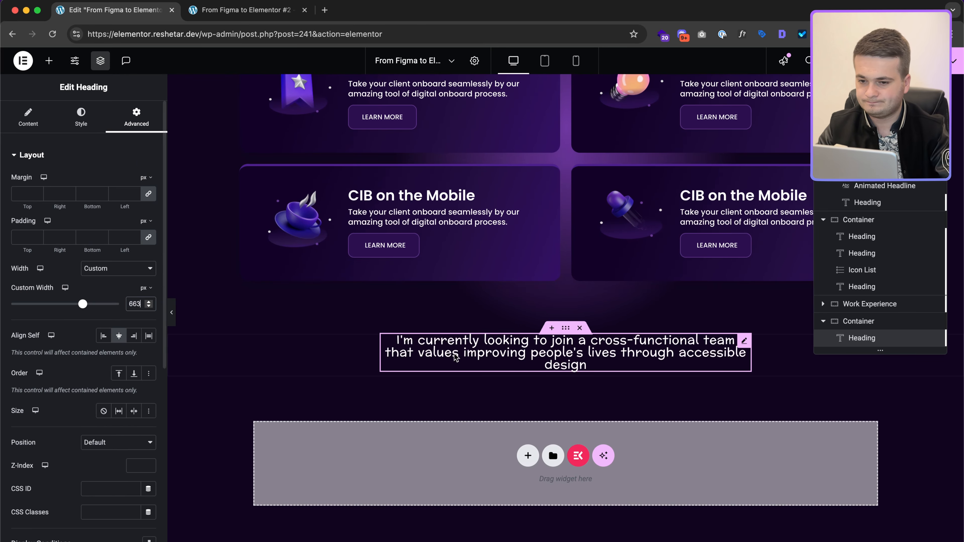
Step: Set the heading's typography to 24px size with 0.48 letter spacing
{"action": "left_click", "coordinate": [82, 117]}
{"action": "left_click", "coordinate": [146, 210]}
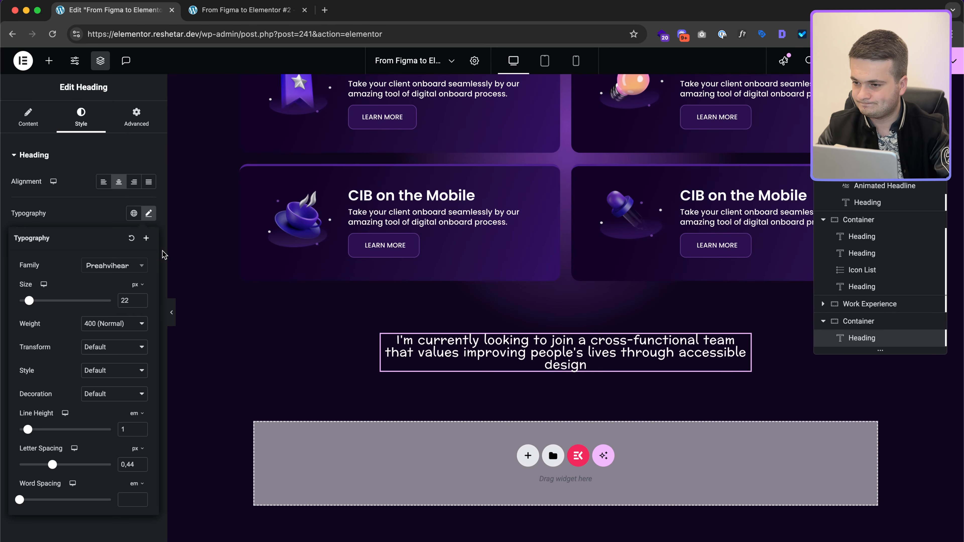
{"action": "key", "text": "ctrl+Right"}
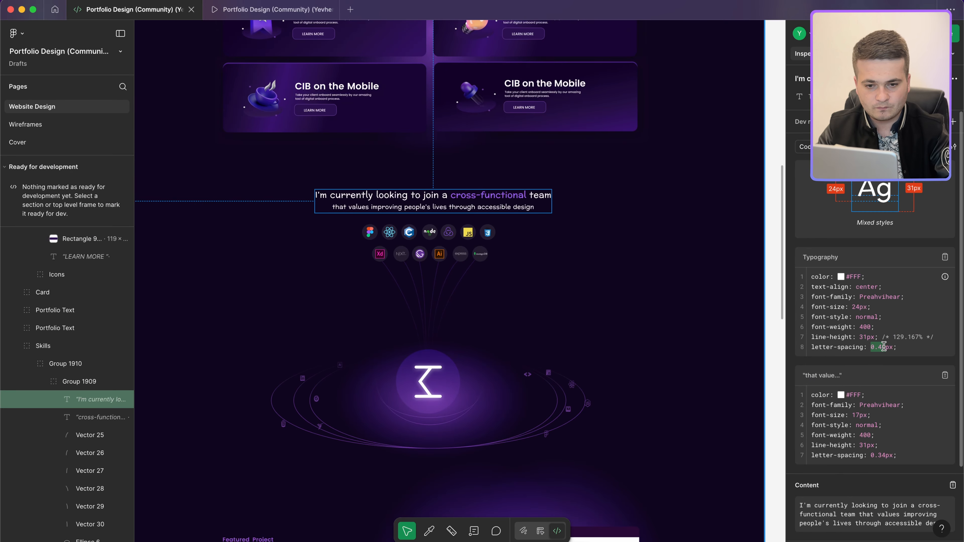
{"action": "key", "text": "ctrl+Left"}
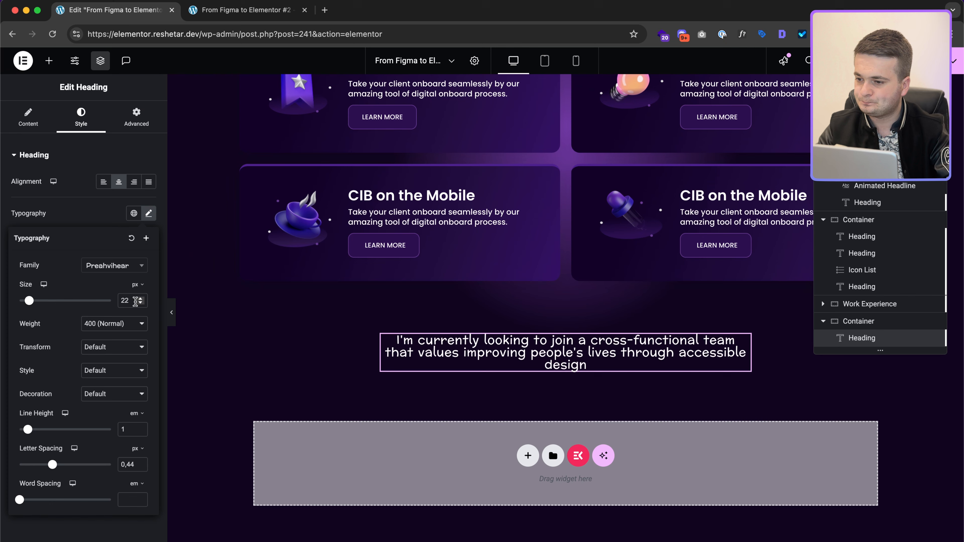
{"action": "key", "text": "BackSpace"}
{"action": "type", "text": "4"}
{"action": "double_click", "coordinate": [127, 460]}
{"action": "type", "text": "0.48"}
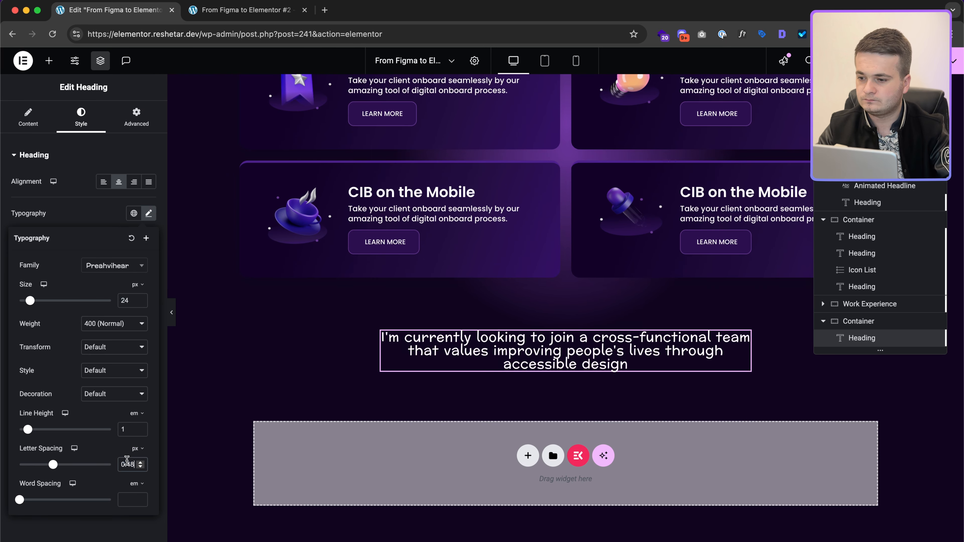
{"action": "left_click", "coordinate": [22, 126]}
{"action": "key", "text": "ctrl+Right"}
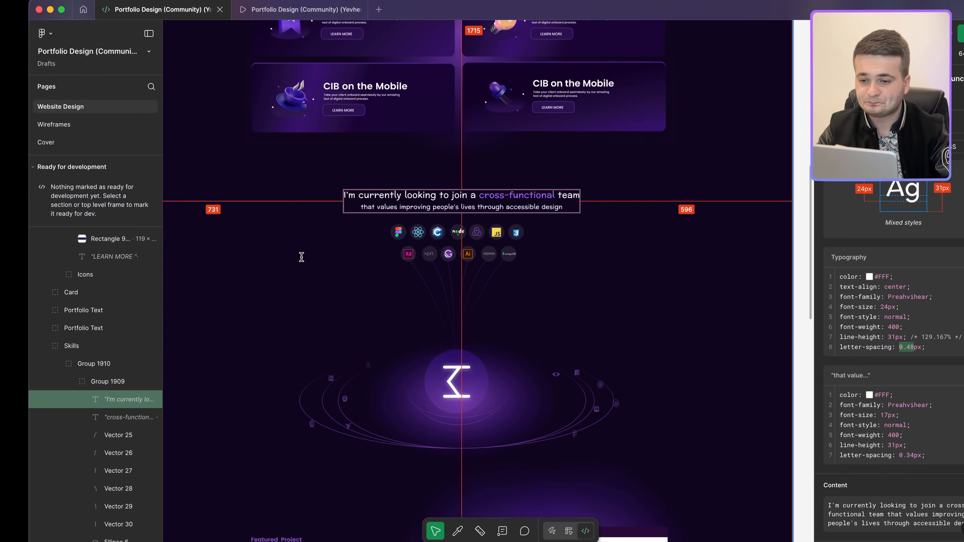
{"action": "key", "text": "ctrl+Left"}
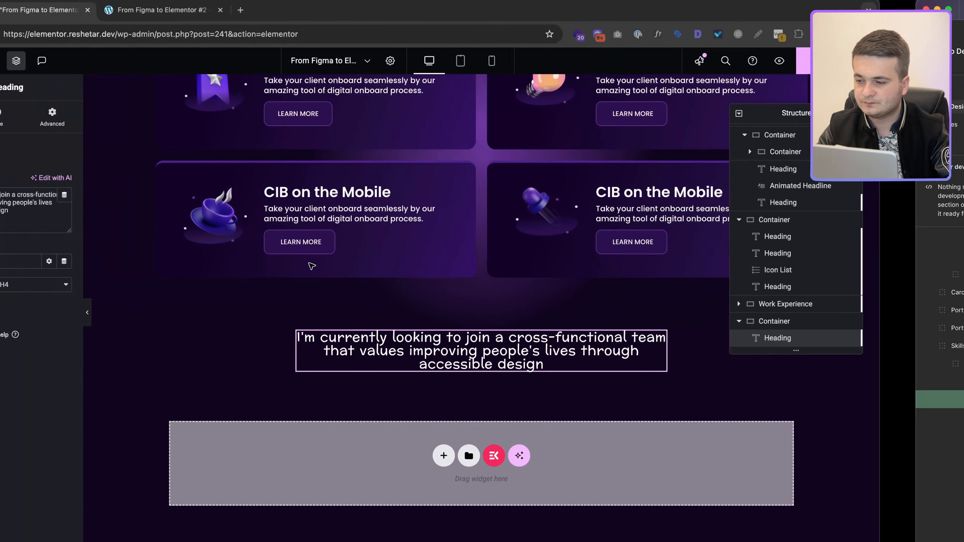
Step: Wrap 'cross-functional' in a span with the purple class
{"action": "type", "text": "<span>"}
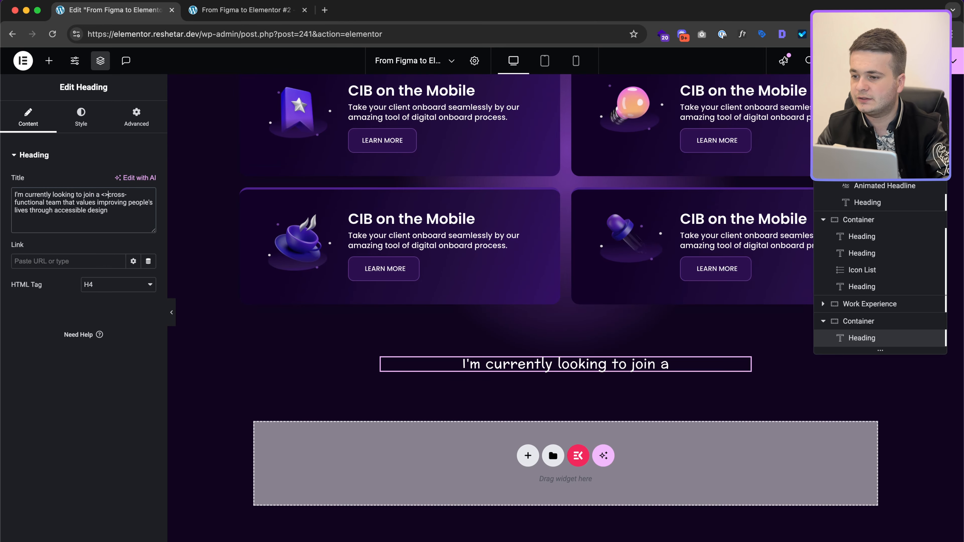
{"action": "type", "text": " clas"}
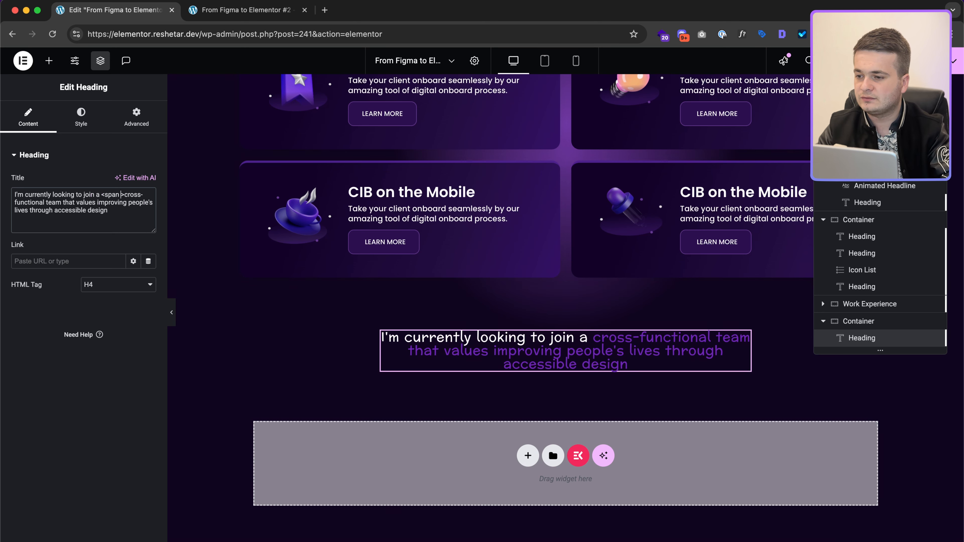
{"action": "type", "text": "s=\"\""}
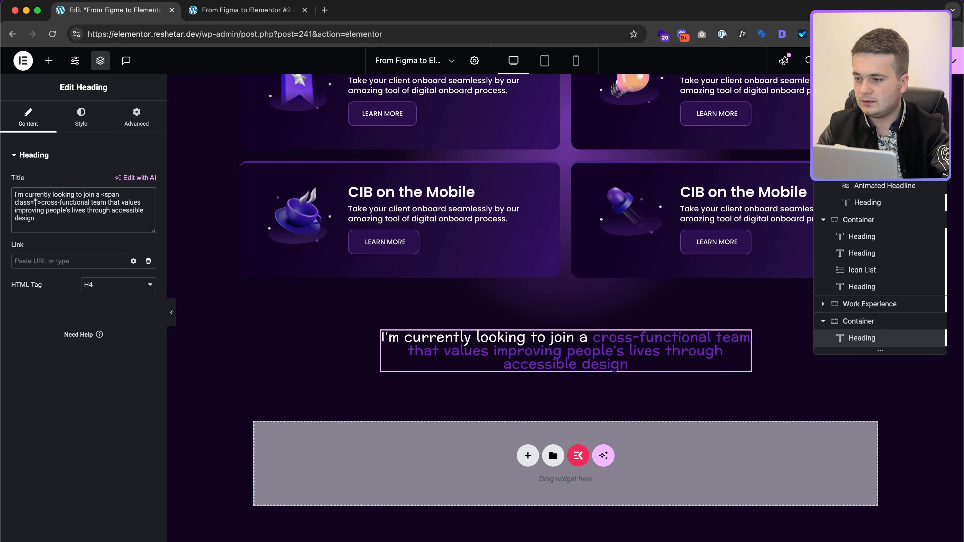
{"action": "type", "text": "purple"}
{"action": "key", "text": "shift+alt+Left"}
{"action": "key", "text": "Right"}
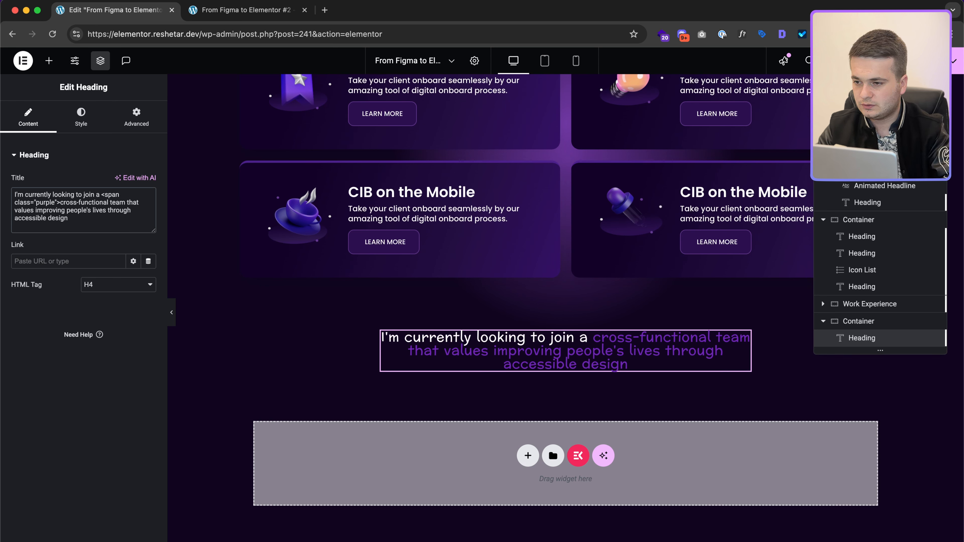
{"action": "key", "text": "ctrl+Right"}
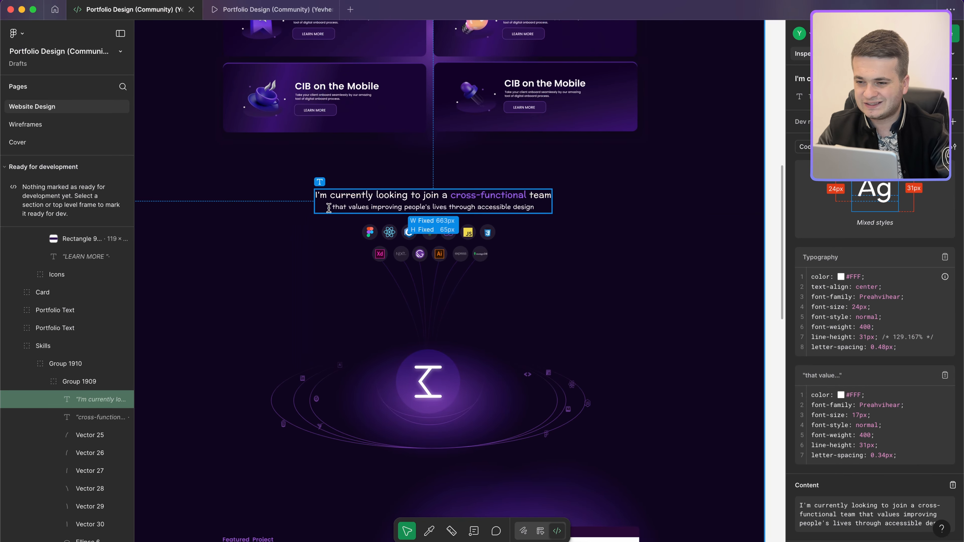
{"action": "key", "text": "ctrl+Left"}
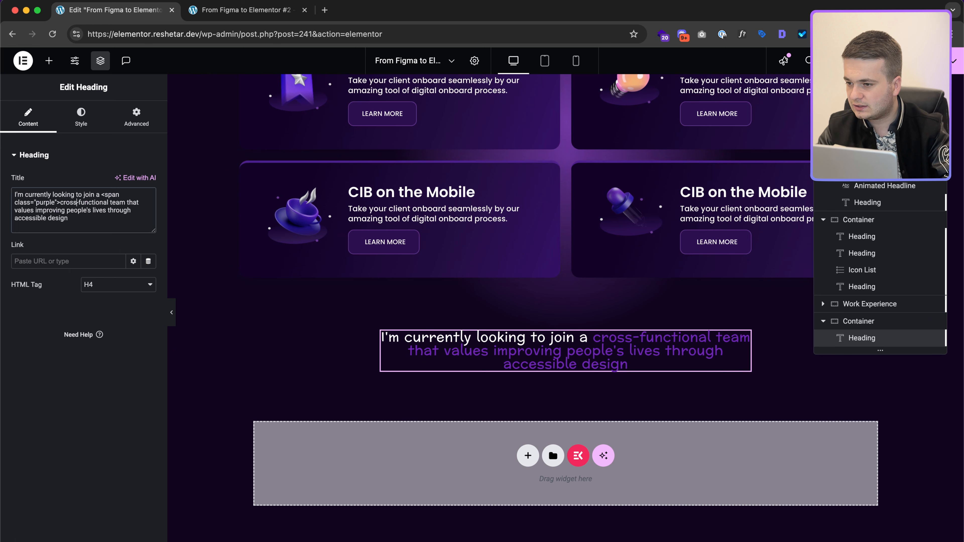
{"action": "type", "text": "<>"}
{"action": "key", "text": "Left"}
{"action": "type", "text": "/sp"}
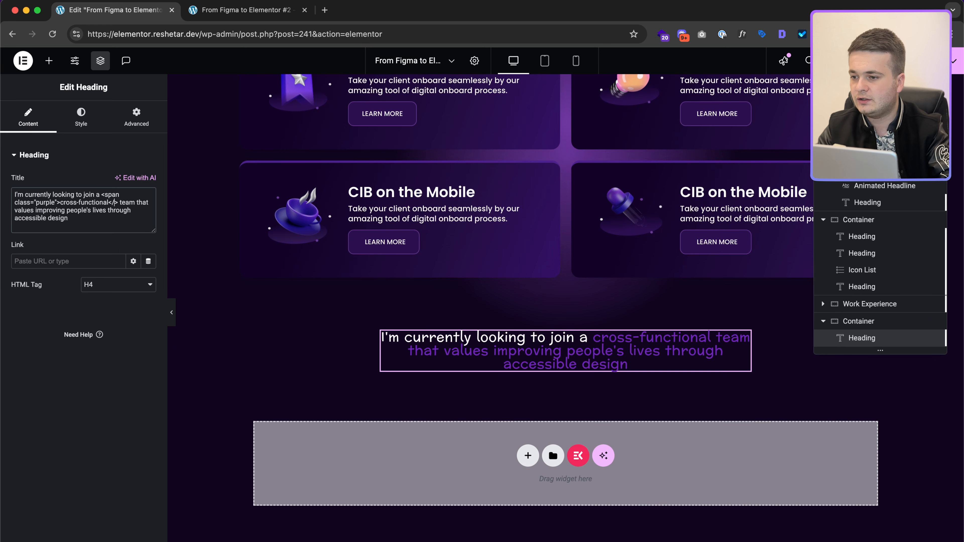
{"action": "type", "text": "an"}
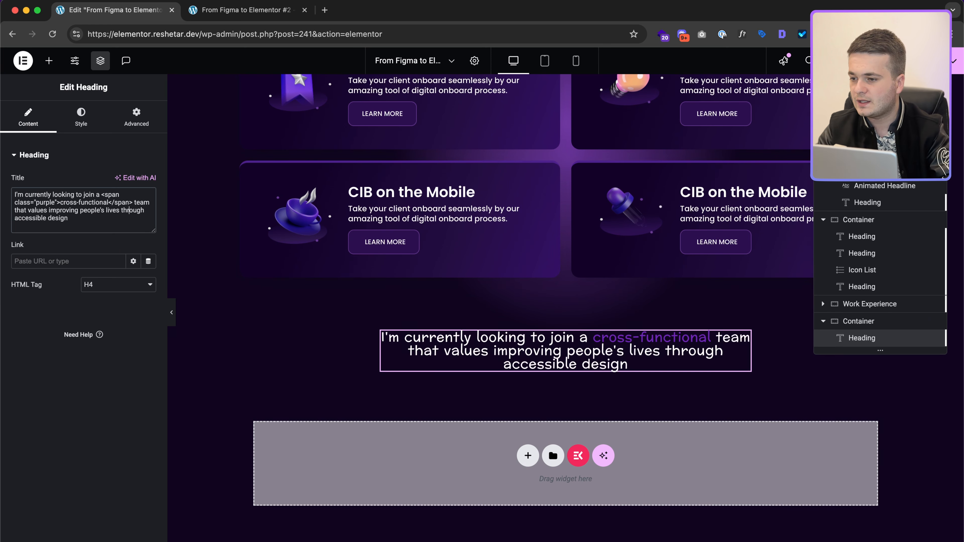
Step: Wrap the trailing phrase 'that values…accessible design' in a small_text span
{"action": "key", "text": "alt+Left"}
{"action": "key", "text": "alt+Left"}
{"action": "type", "text": "<>"}
{"action": "key", "text": "Left"}
{"action": "type", "text": "span class="}
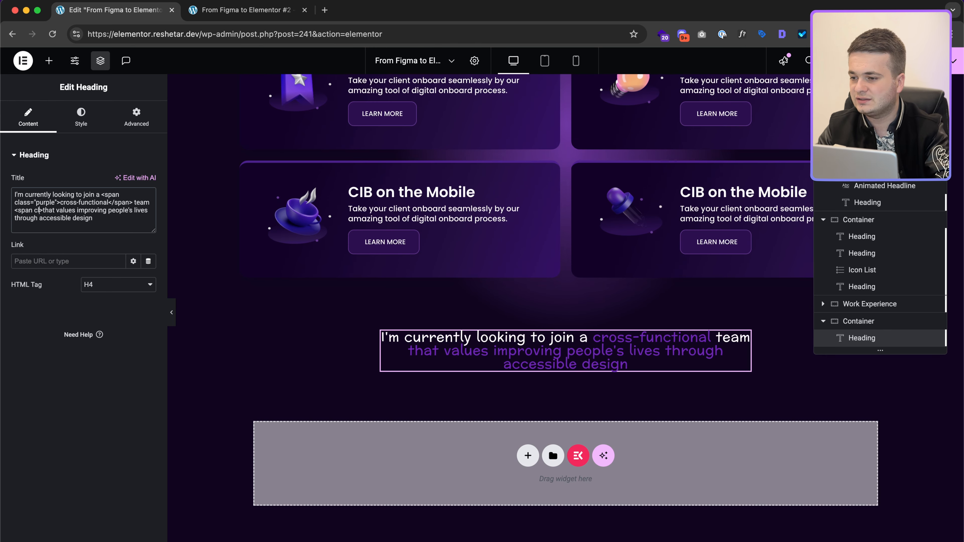
{"action": "type", "text": "\"sma\""}
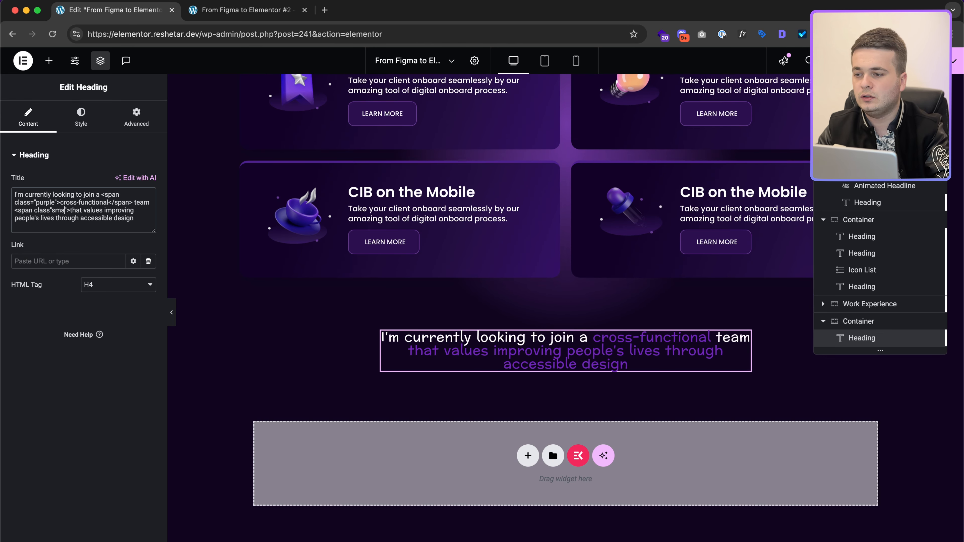
{"action": "type", "text": "ll"}
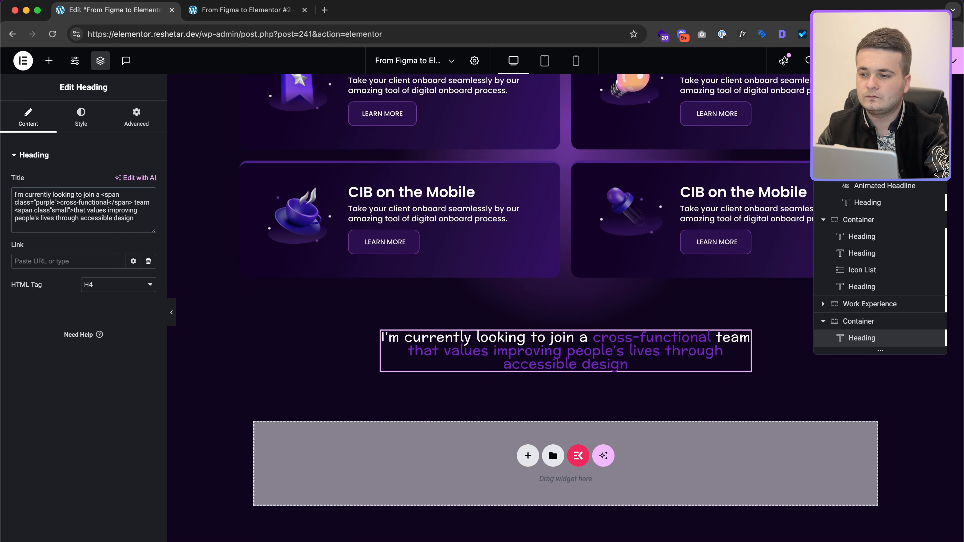
{"action": "type", "text": "_text"}
{"action": "key", "text": "alt+shift+Left"}
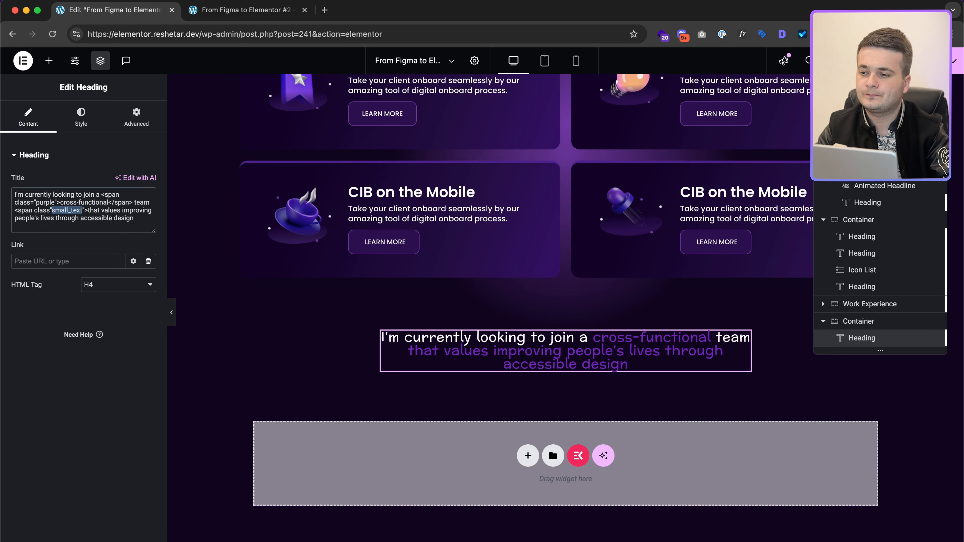
{"action": "left_click", "coordinate": [50, 218]}
{"action": "type", "text": "</span>"}
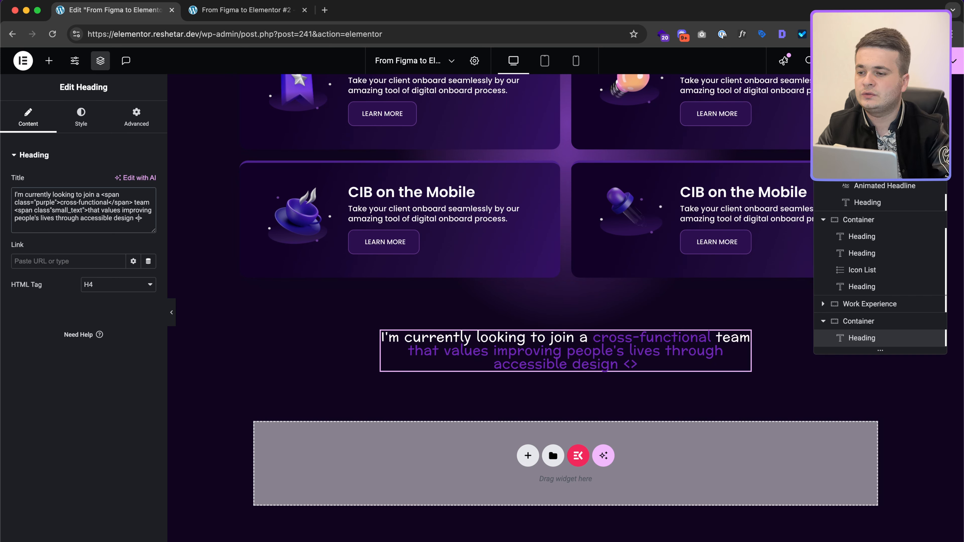
{"action": "left_click", "coordinate": [146, 125]}
{"action": "scroll", "coordinate": [76, 342], "scroll_direction": "down", "scroll_amount": 5}
Step: Restrict the first custom CSS rule to span.purple
{"action": "left_click", "coordinate": [60, 469]}
{"action": "left_click", "coordinate": [69, 446]}
{"action": "key", "text": "Up"}
{"action": "key", "text": "Up"}
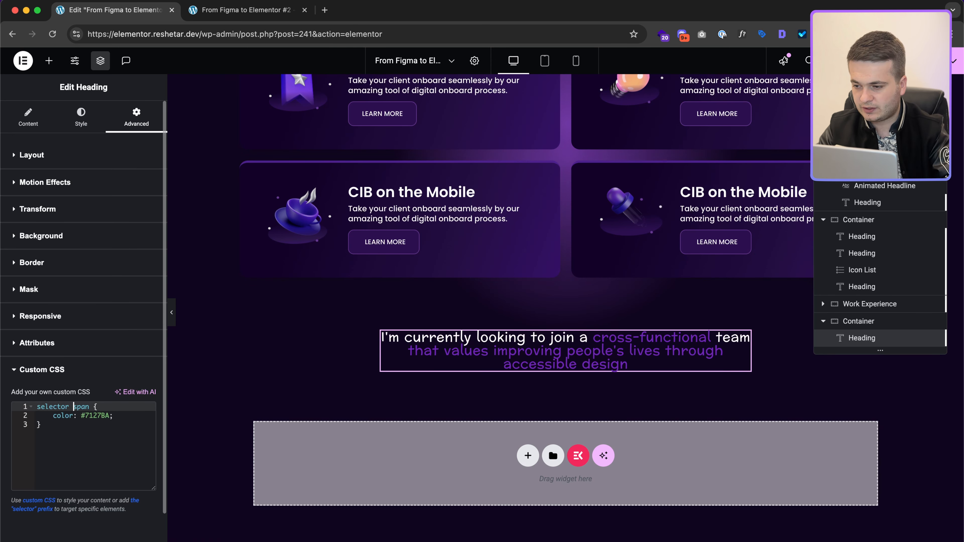
{"action": "key", "text": "alt+Right"}
{"action": "type", "text": "."}
{"action": "key", "text": "shift+super+v"}
{"action": "key", "text": "shift+super+v"}
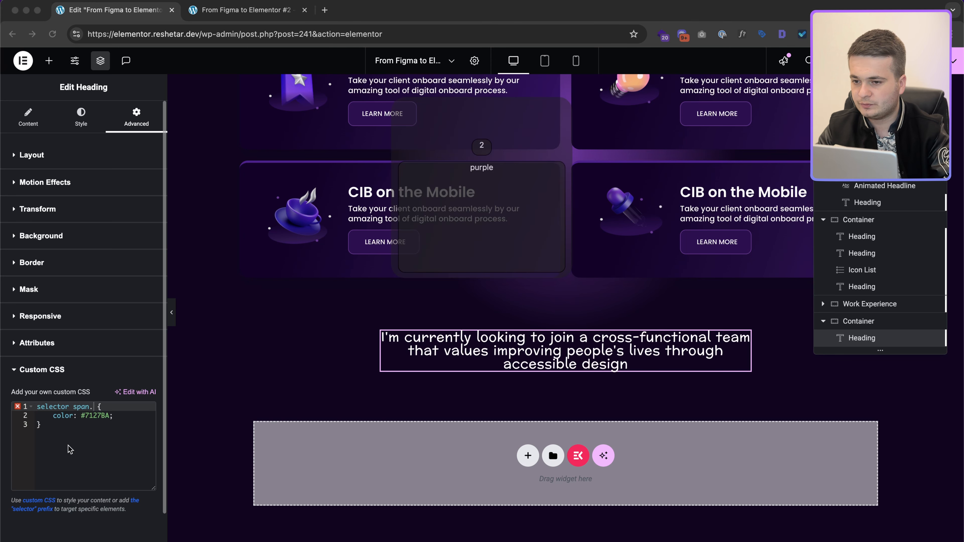
{"action": "key", "text": "Return"}
Step: Add a span.small_text CSS rule with font-size 17px and letter-spacing 0.34px from Figma
{"action": "key", "text": "Down"}
{"action": "key", "text": "Down"}
{"action": "key", "text": "Return"}
{"action": "key", "text": "Return"}
{"action": "type", "text": "selector span."}
{"action": "key", "text": "super+shift+v"}
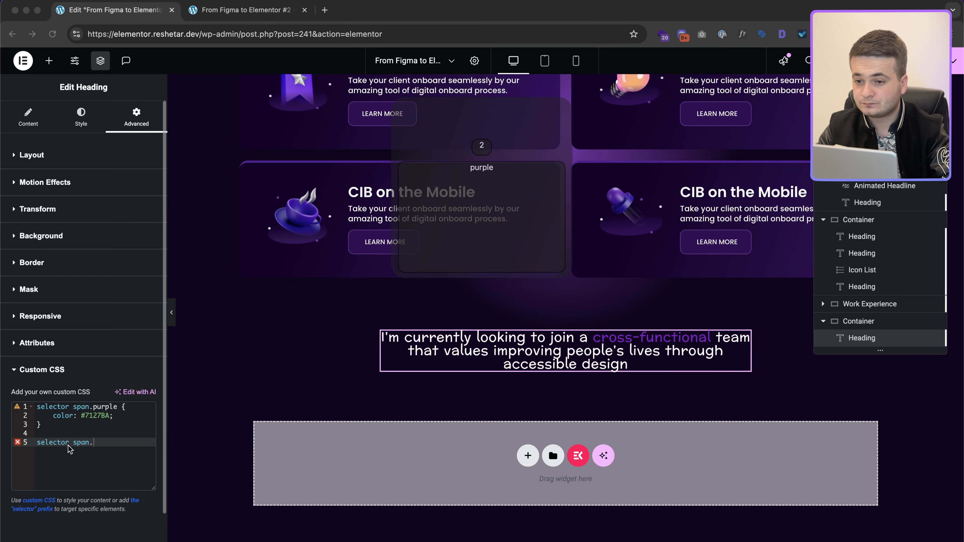
{"action": "key", "text": "Return"}
{"action": "type", "text": "{"}
{"action": "key", "text": "Return"}
{"action": "key", "text": "ctrl+Right"}
{"action": "left_click", "coordinate": [880, 458]}
{"action": "left_click", "coordinate": [858, 416]}
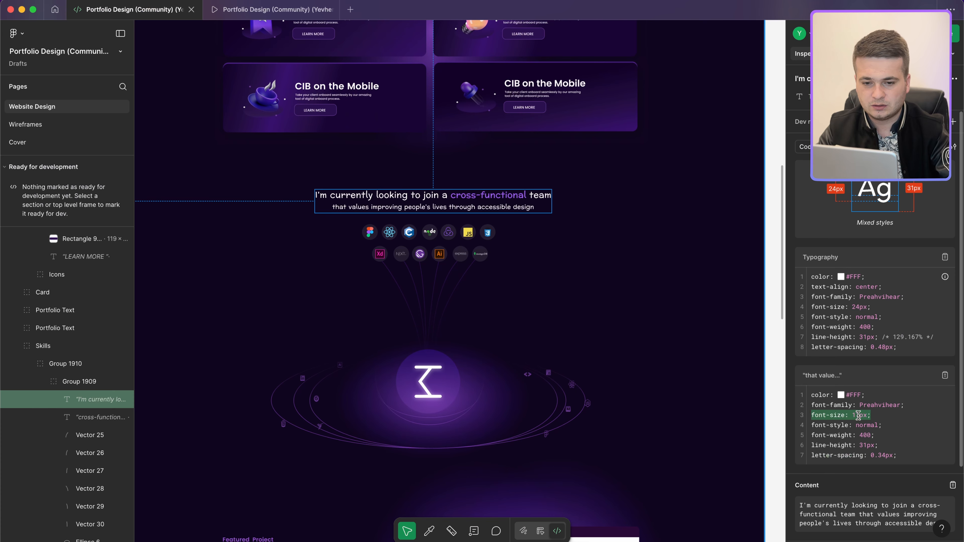
{"action": "key", "text": "ctrl+Left"}
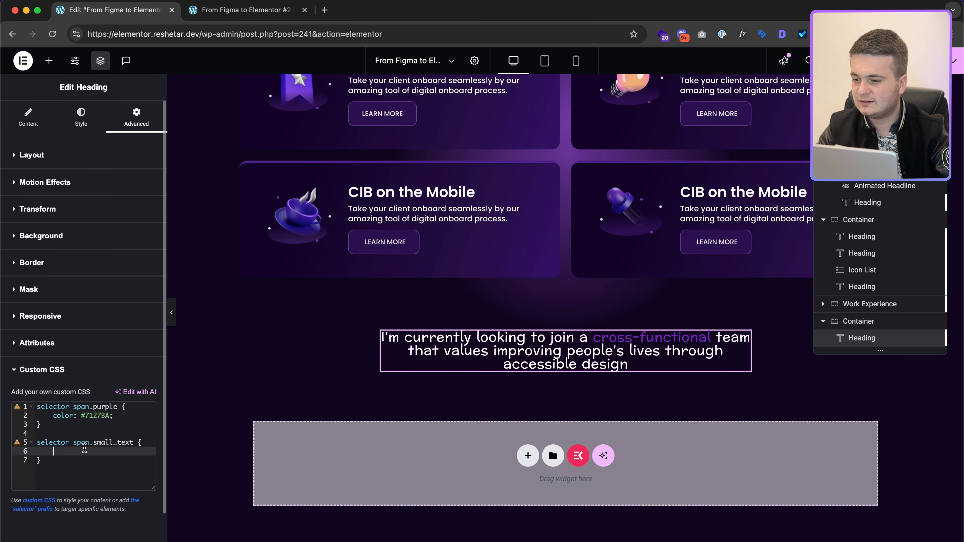
{"action": "type", "text": "font-size: 17px;"}
{"action": "key", "text": "BackSpace"}
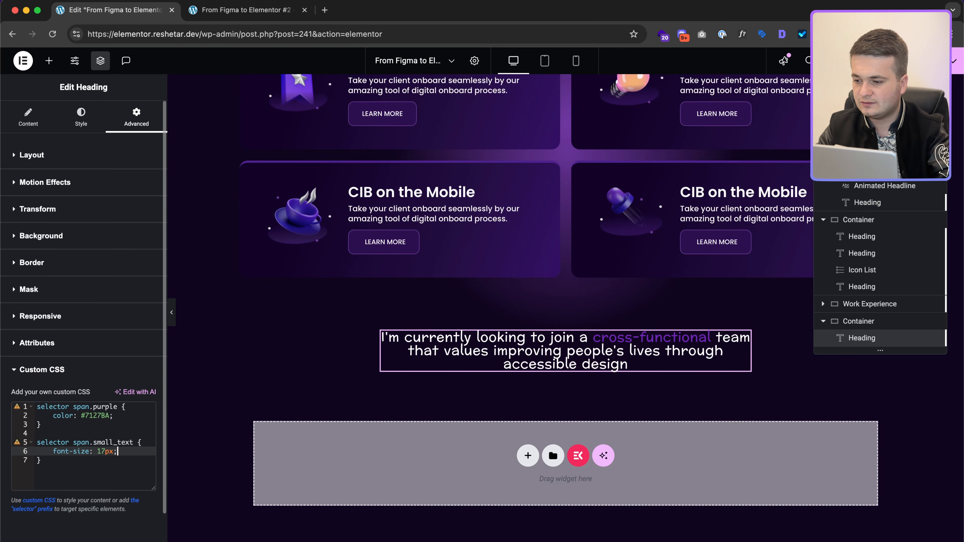
{"action": "key", "text": "Return"}
{"action": "key", "text": "shift+super+v"}
{"action": "key", "text": "shift+super+v"}
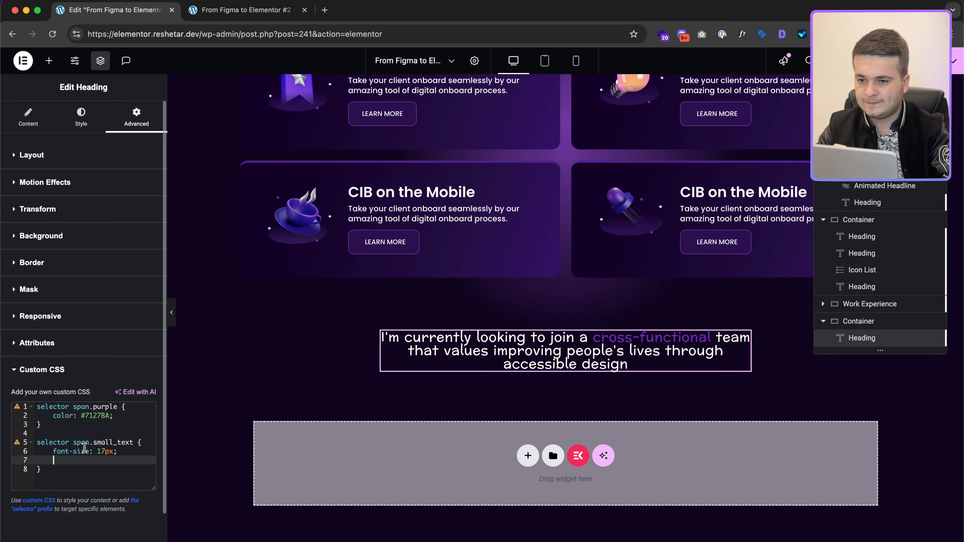
{"action": "key", "text": "Up"}
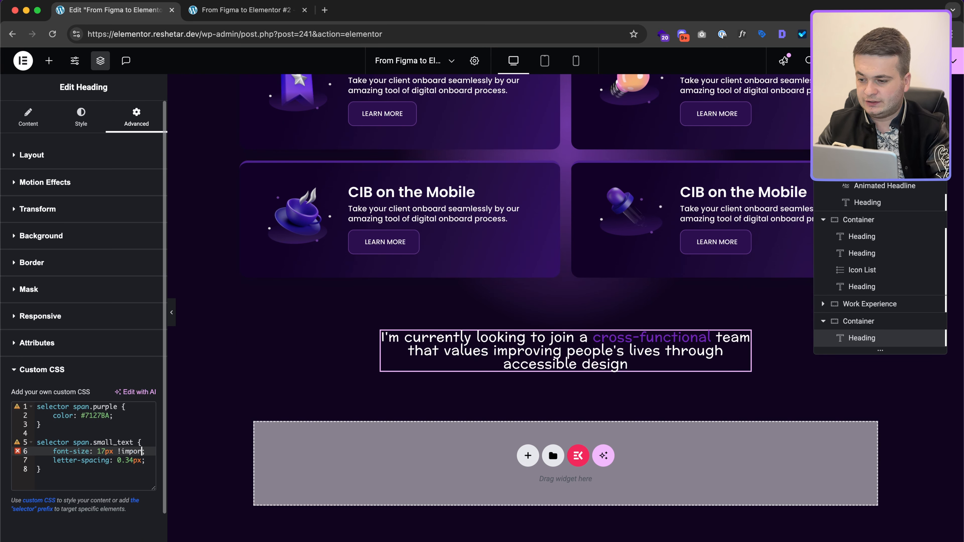
Step: Mark both small_text declarations !important and add the missing '=' to the small_text class attribute
{"action": "type", "text": "!important"}
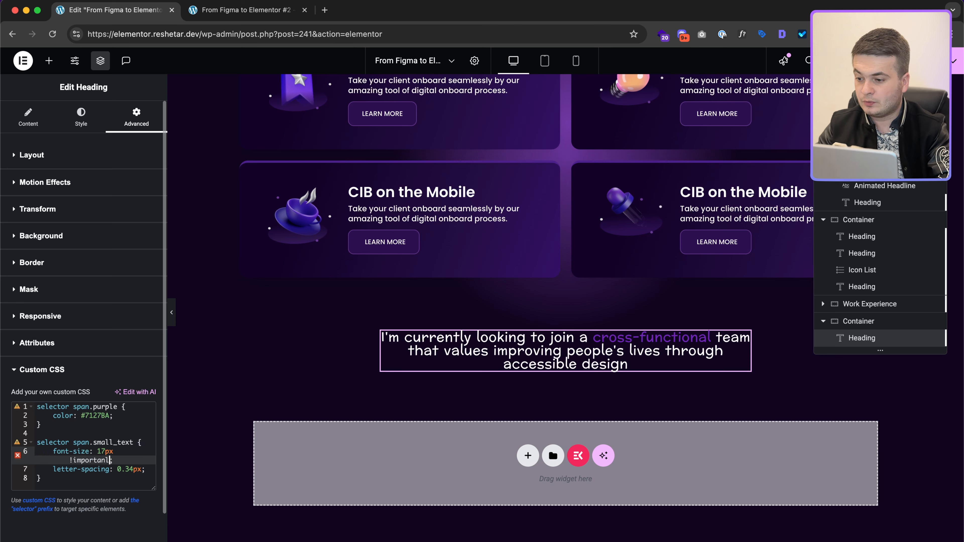
{"action": "key", "text": "alt+shift+Left"}
{"action": "type", "text": "important"}
{"action": "key", "text": "alt+shift+Left"}
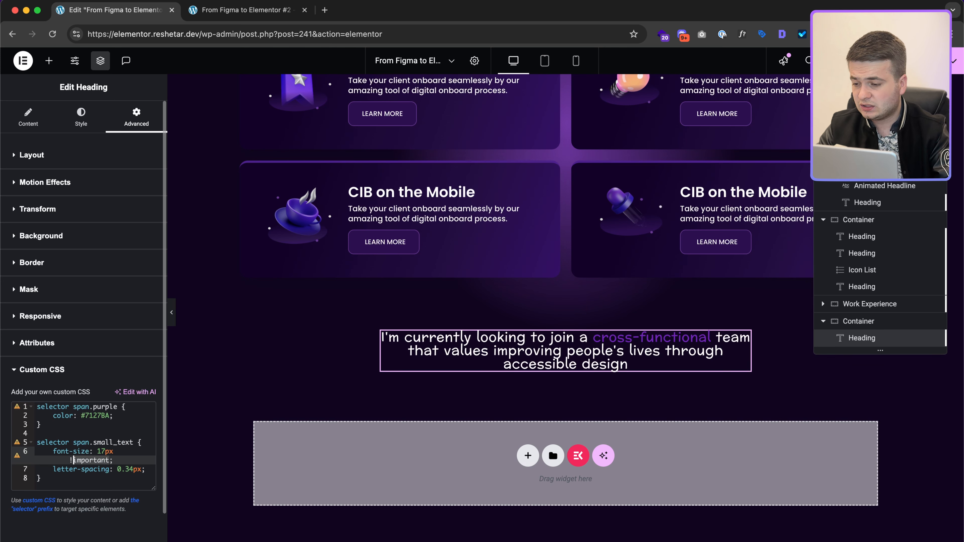
{"action": "key", "text": "Down"}
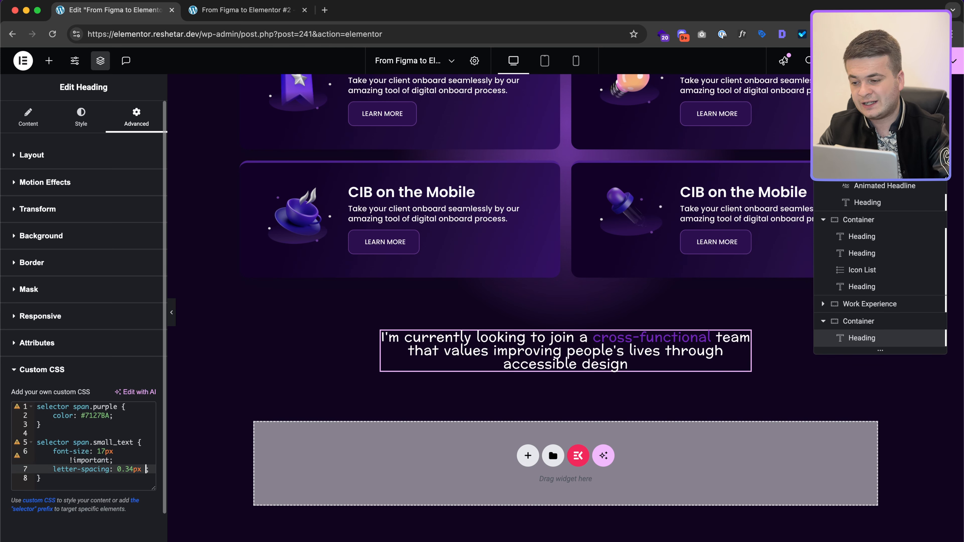
{"action": "type", "text": "!important"}
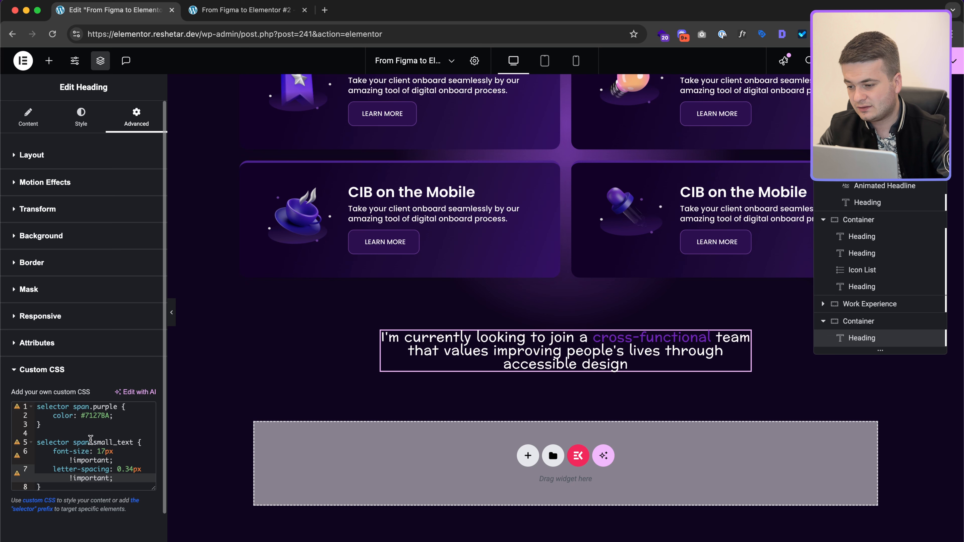
{"action": "left_click", "coordinate": [107, 459]}
{"action": "left_click", "coordinate": [101, 451]}
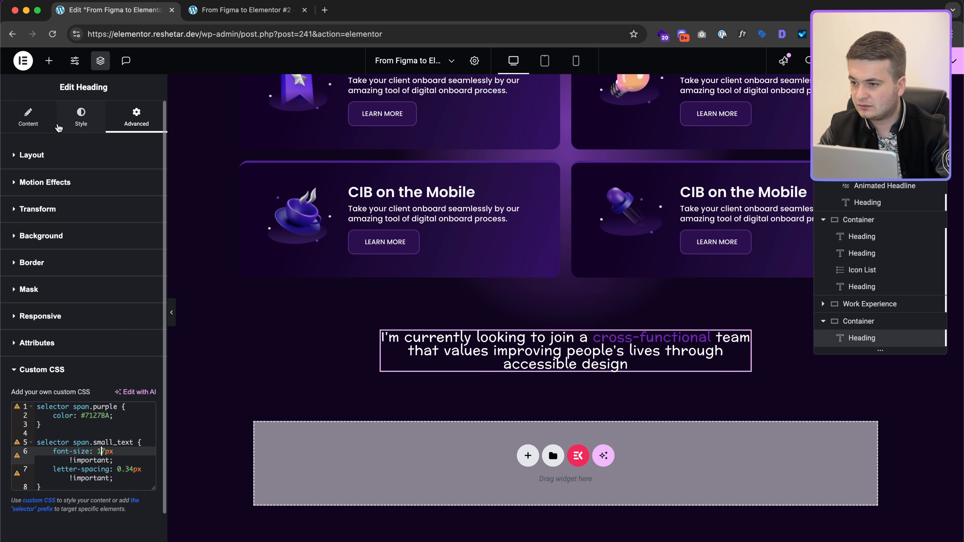
{"action": "left_click", "coordinate": [38, 119]}
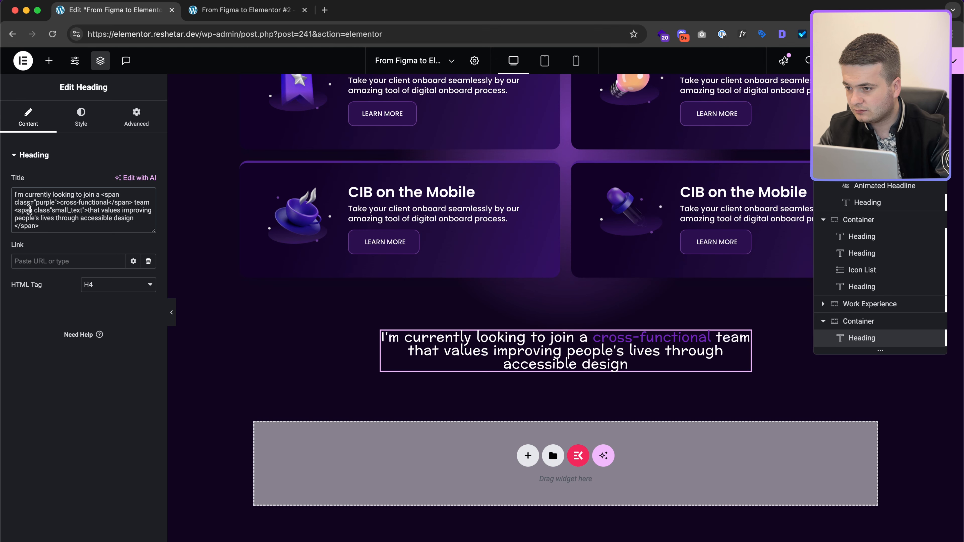
{"action": "left_click", "coordinate": [45, 210]}
{"action": "type", "text": "="}
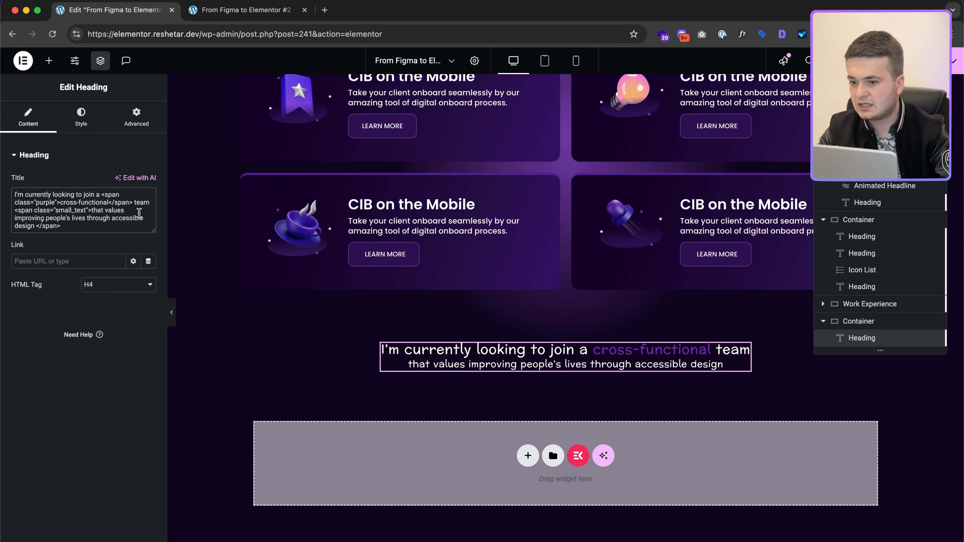
Step: Give the heading a 32px bottom margin to match Figma spacing
{"action": "left_click", "coordinate": [133, 120]}
{"action": "key", "text": "ctrl+Right"}
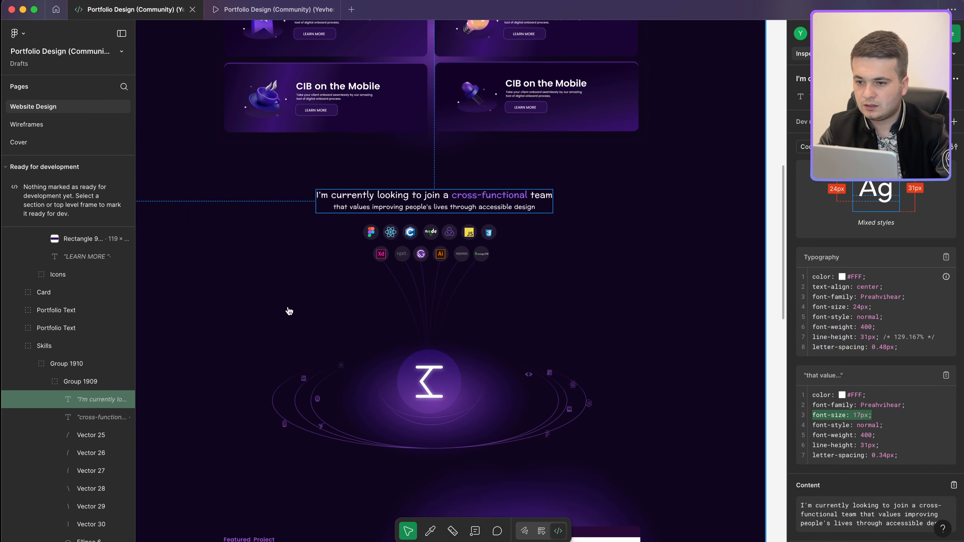
{"action": "scroll", "coordinate": [403, 212], "scroll_direction": "up", "scroll_amount": 3}
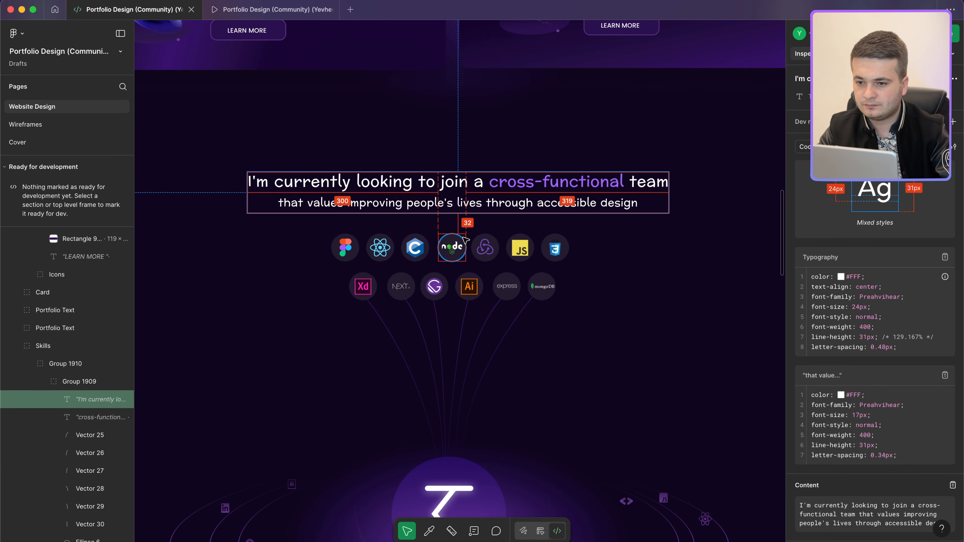
{"action": "key", "text": "ctrl+Left"}
{"action": "double_click", "coordinate": [95, 193]}
{"action": "type", "text": "32"}
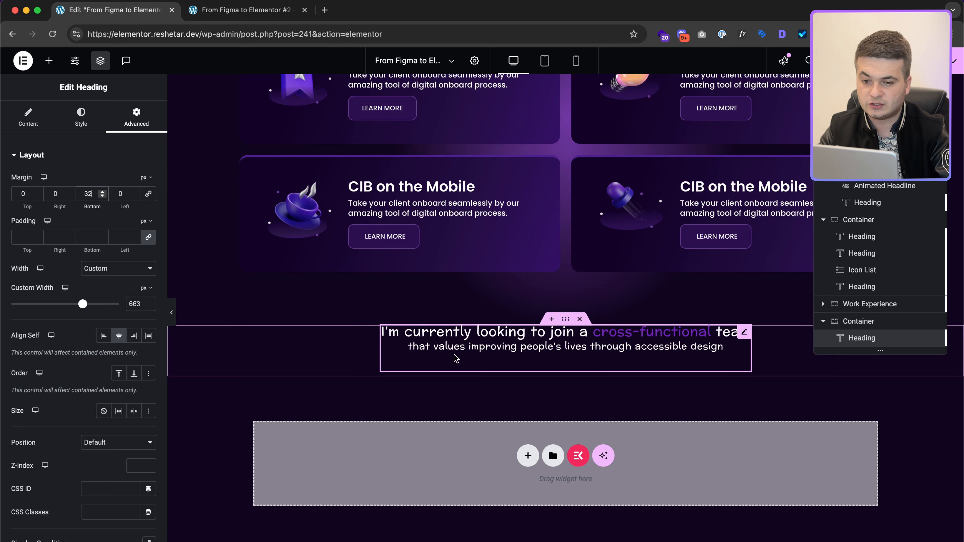
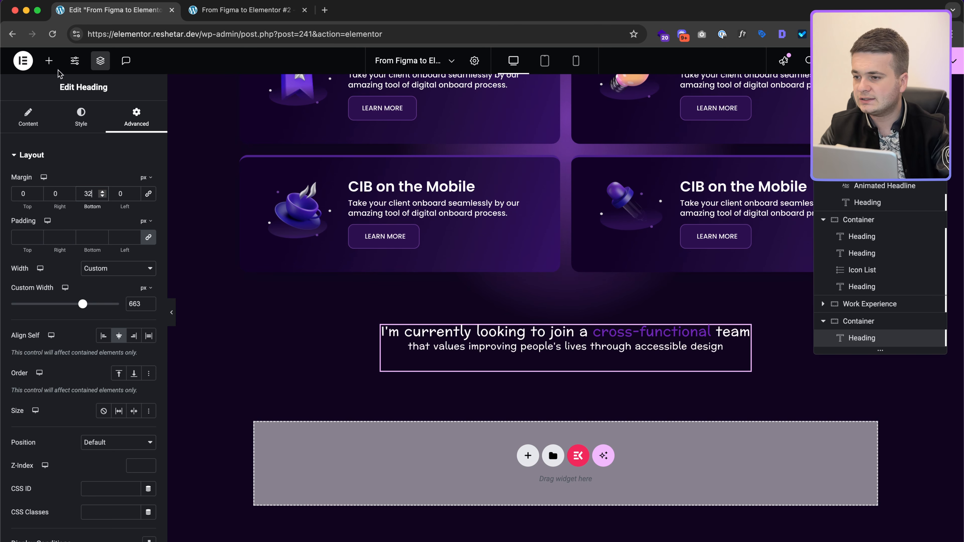
Step: Add an Image widget to the empty container showing the uploaded stack.png graphic
{"action": "left_click", "coordinate": [49, 61]}
{"action": "type", "text": "im"}
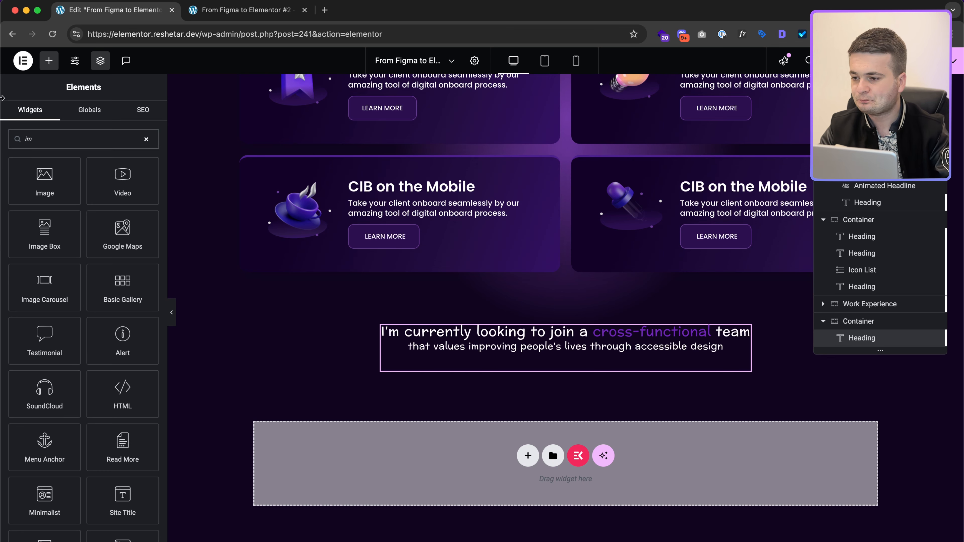
{"action": "left_click", "coordinate": [44, 180]}
{"action": "left_click", "coordinate": [93, 202]}
{"action": "left_click", "coordinate": [153, 108]}
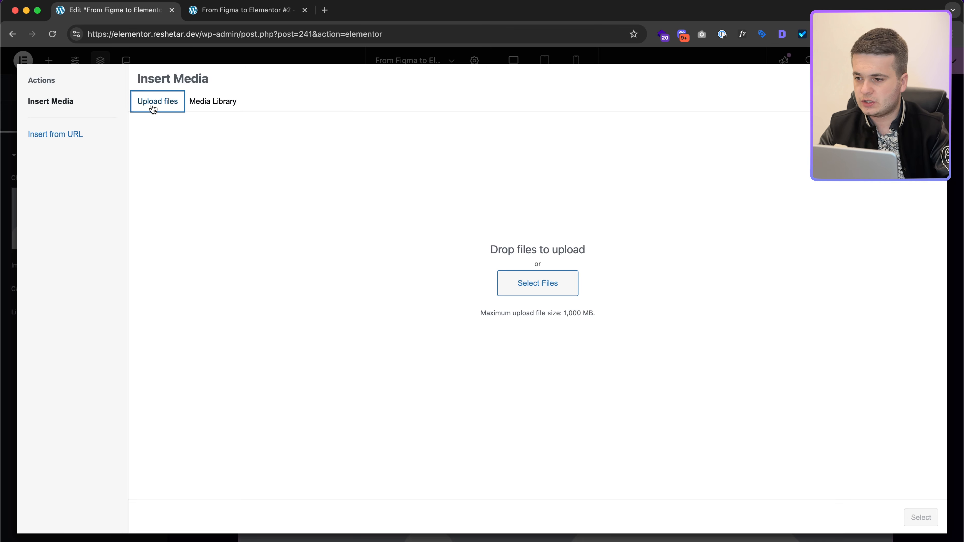
{"action": "left_click", "coordinate": [544, 295]}
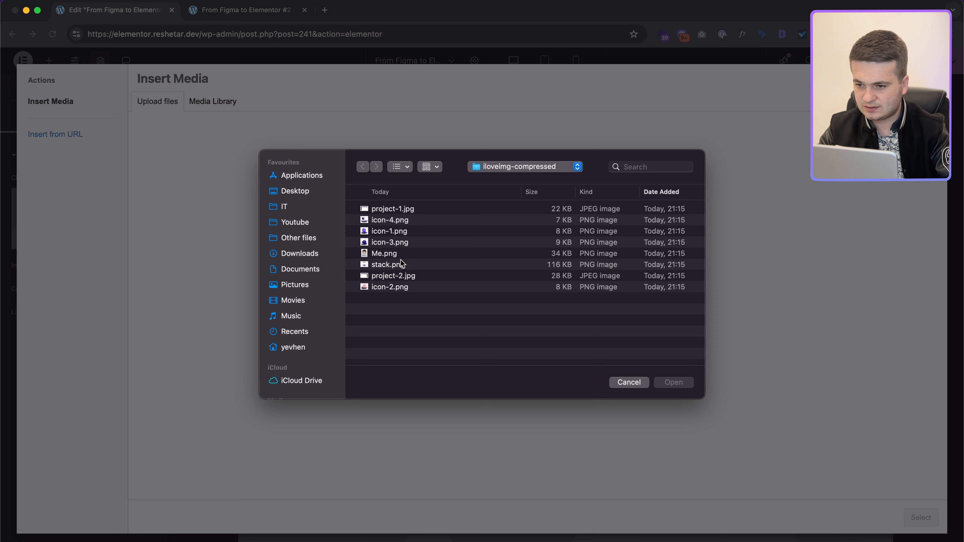
{"action": "left_click", "coordinate": [402, 265]}
{"action": "left_click", "coordinate": [690, 382]}
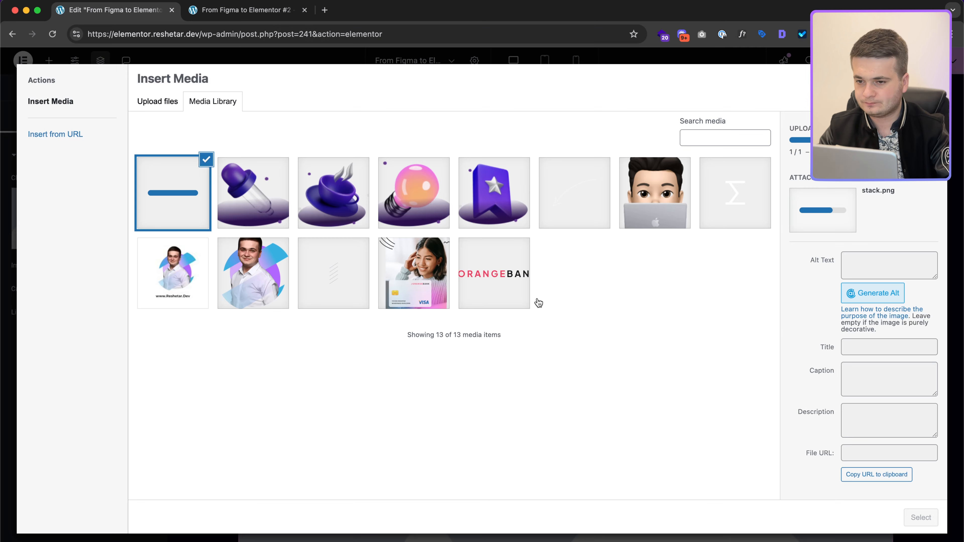
{"action": "left_click", "coordinate": [920, 517]}
Step: Check the Skills frame size and its ellipse and icon elements in the Figma design
{"action": "key", "text": "ctrl+Right"}
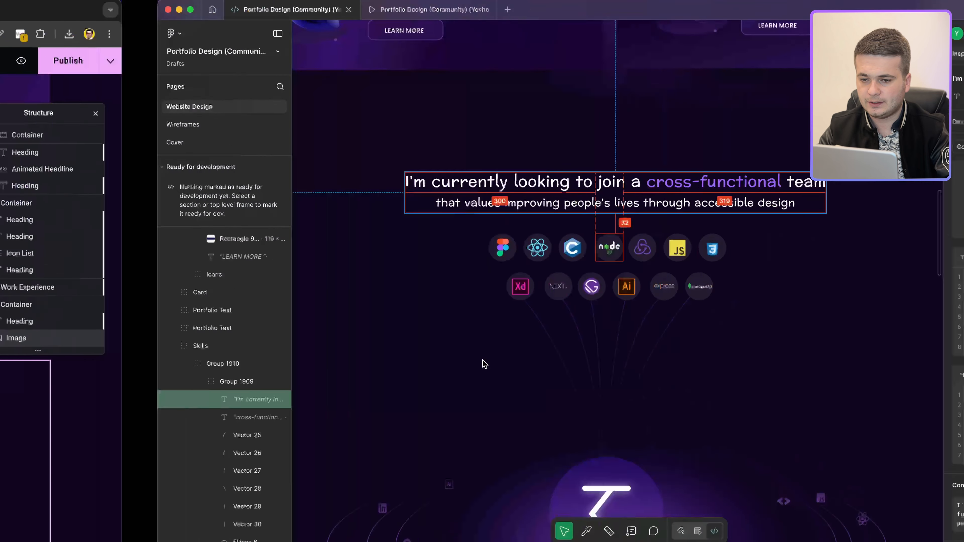
{"action": "scroll", "coordinate": [451, 173], "scroll_direction": "down", "scroll_amount": 5}
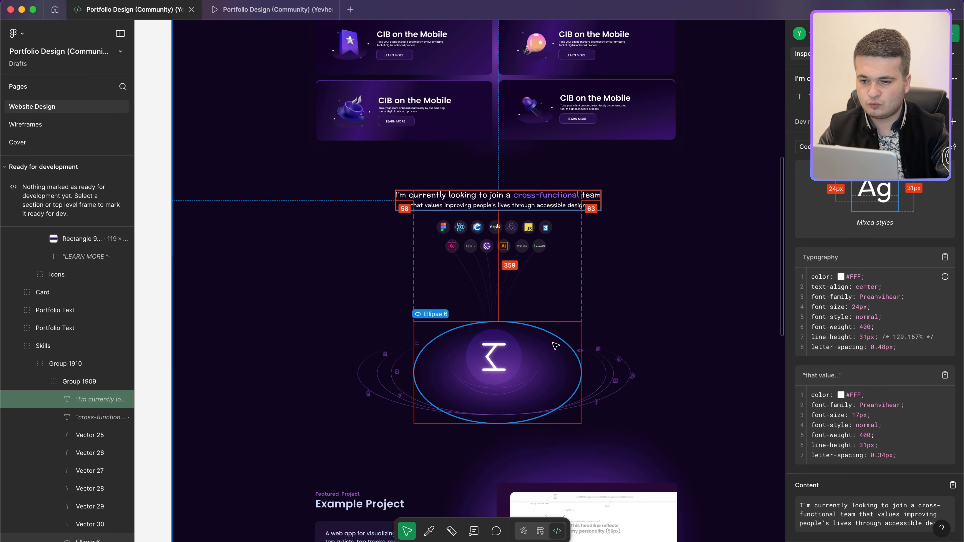
{"action": "left_click", "coordinate": [614, 367]}
{"action": "left_click", "coordinate": [636, 371]}
{"action": "left_click", "coordinate": [632, 374]}
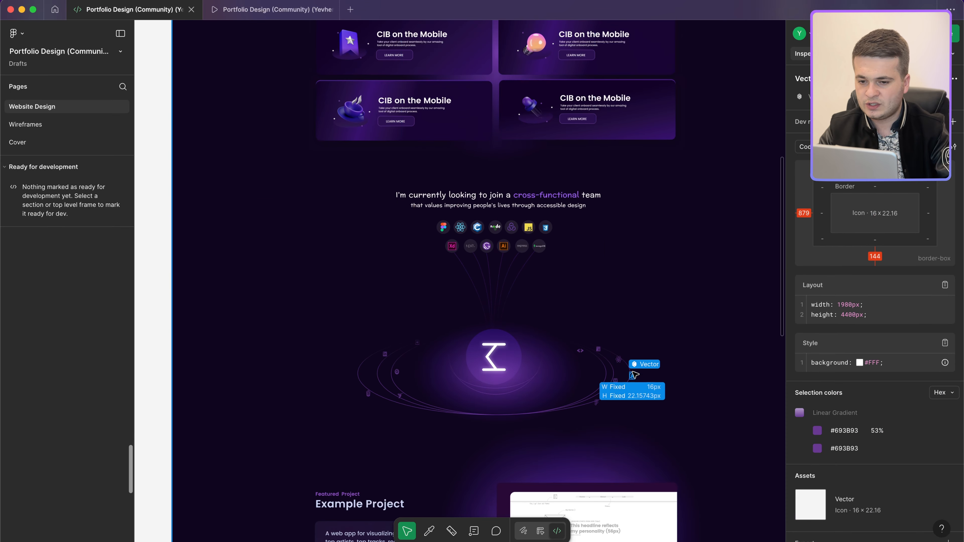
{"action": "scroll", "coordinate": [65, 418], "scroll_direction": "up", "scroll_amount": 5}
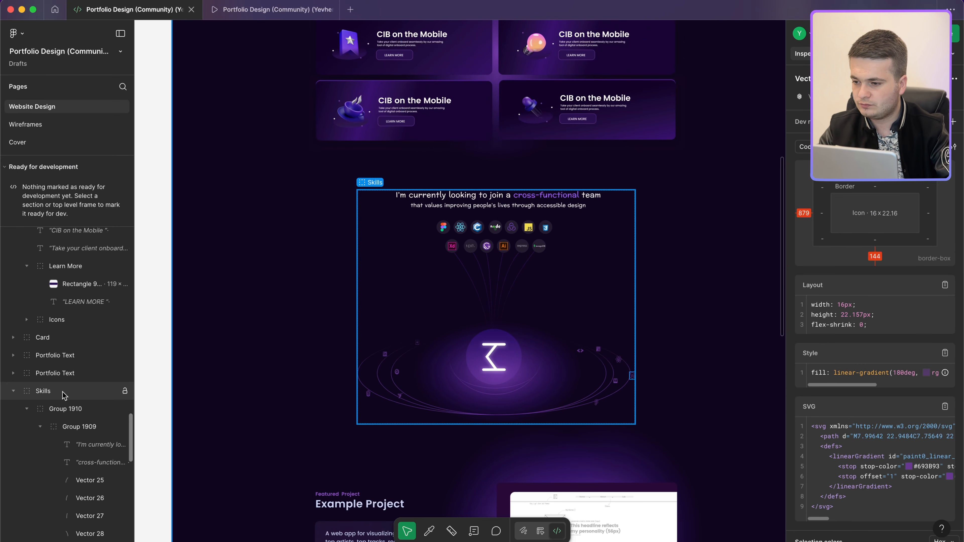
{"action": "left_click", "coordinate": [62, 392]}
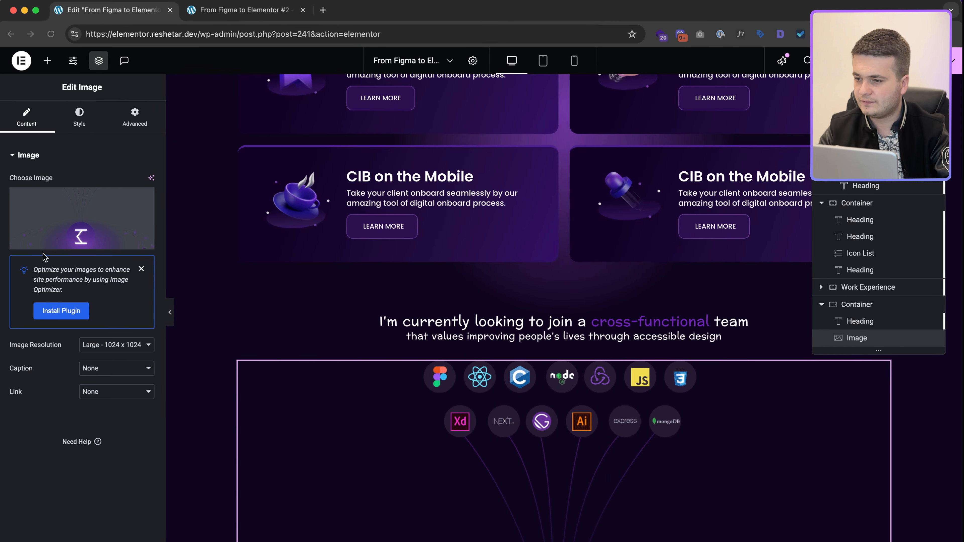
{"action": "left_click", "coordinate": [80, 117]}
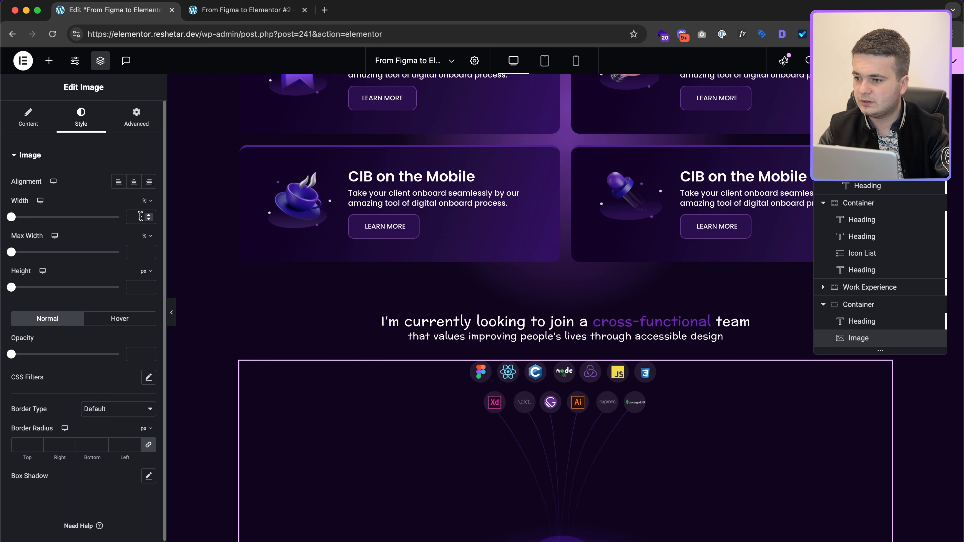
Step: Set the stack.png image width to 895 px with max width 100%, checked against Figma
{"action": "left_click", "coordinate": [145, 201]}
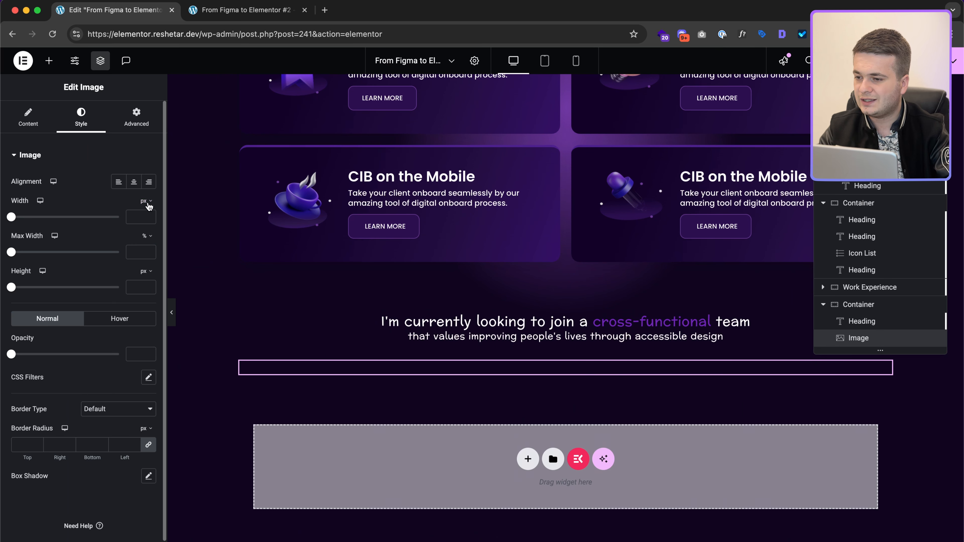
{"action": "type", "text": "5"}
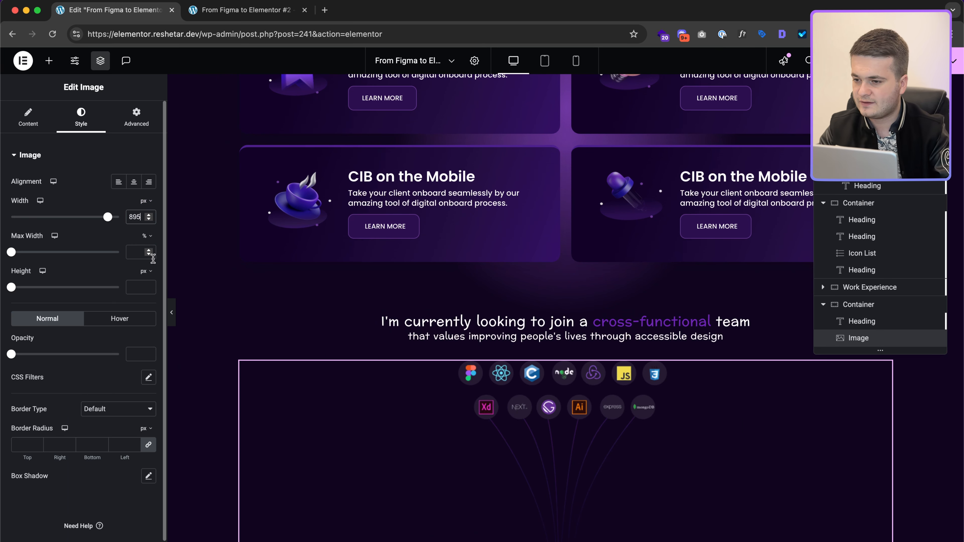
{"action": "type", "text": "100"}
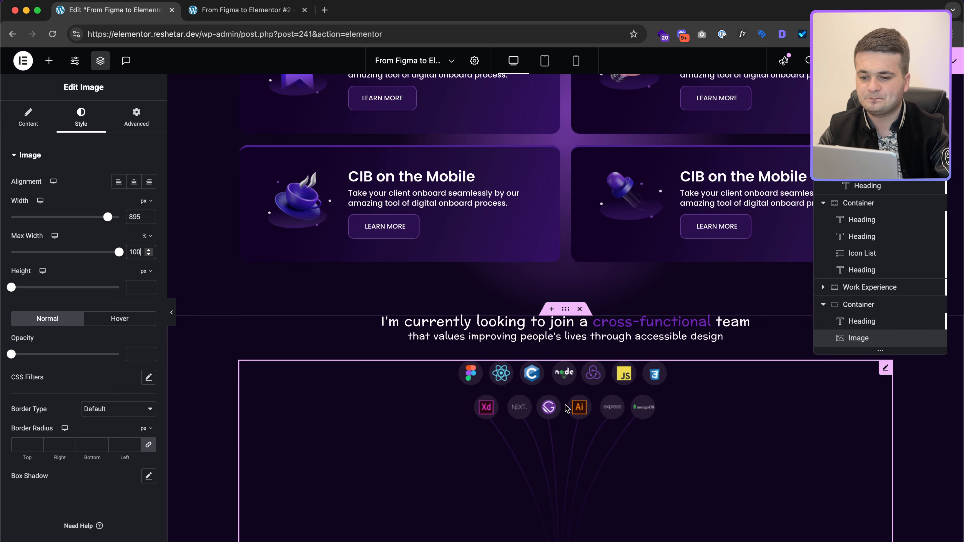
{"action": "scroll", "coordinate": [566, 409], "scroll_direction": "down", "scroll_amount": 5}
{"action": "scroll", "coordinate": [566, 409], "scroll_direction": "down", "scroll_amount": 1}
{"action": "key", "text": "ctrl+Right"}
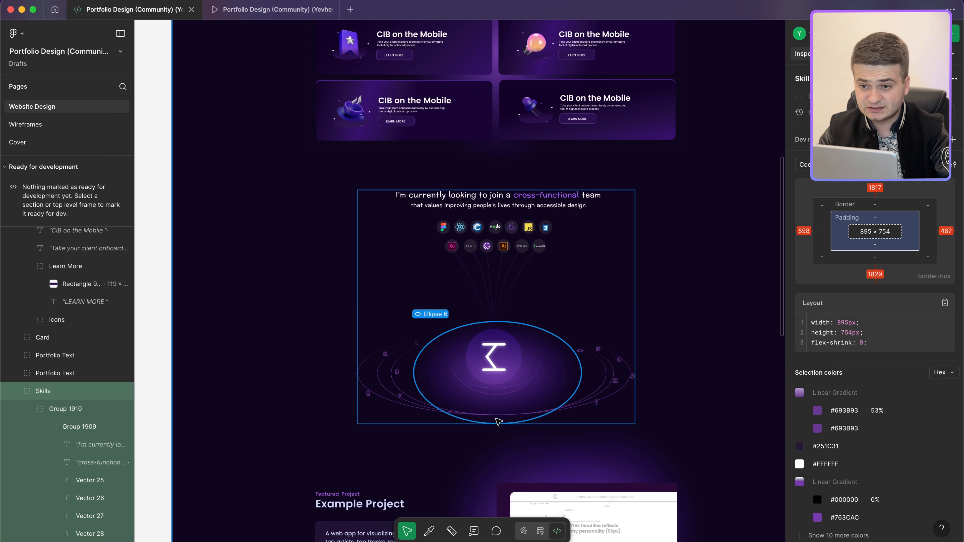
{"action": "scroll", "coordinate": [510, 315], "scroll_direction": "down", "scroll_amount": 5}
{"action": "scroll", "coordinate": [509, 309], "scroll_direction": "down", "scroll_amount": 4}
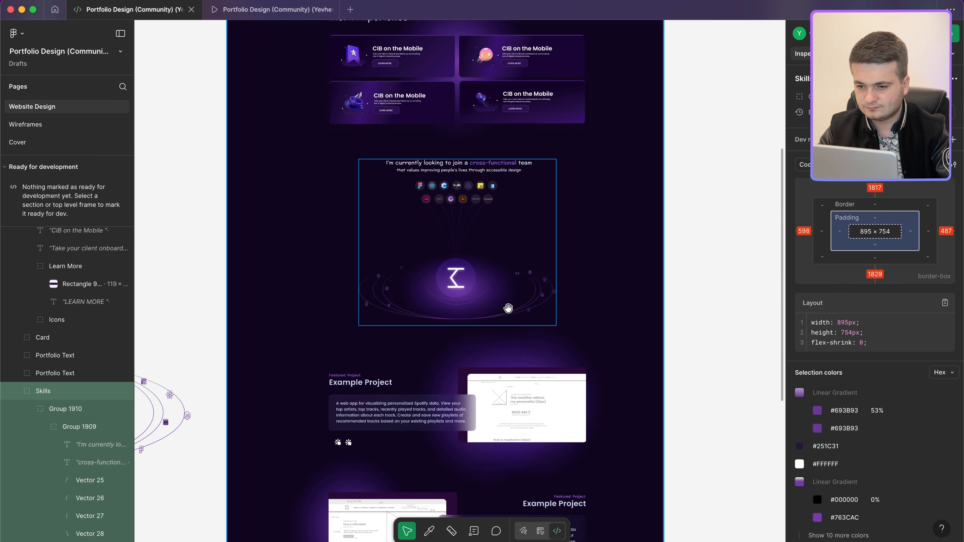
{"action": "key", "text": "ctrl+Left"}
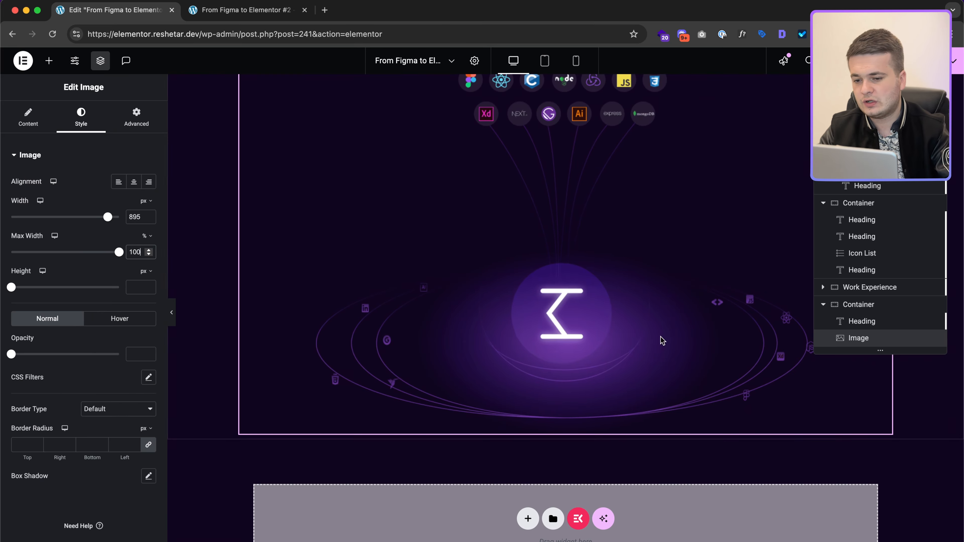
{"action": "left_click", "coordinate": [527, 518]}
Step: Add a single-column flexbox container 1170 px wide below the skills image
{"action": "left_click", "coordinate": [525, 442]}
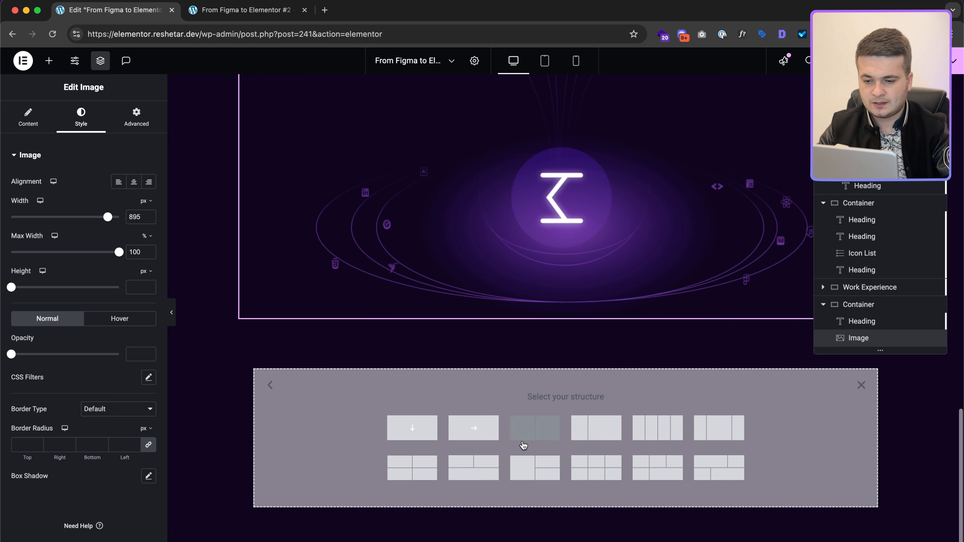
{"action": "left_click", "coordinate": [415, 429]}
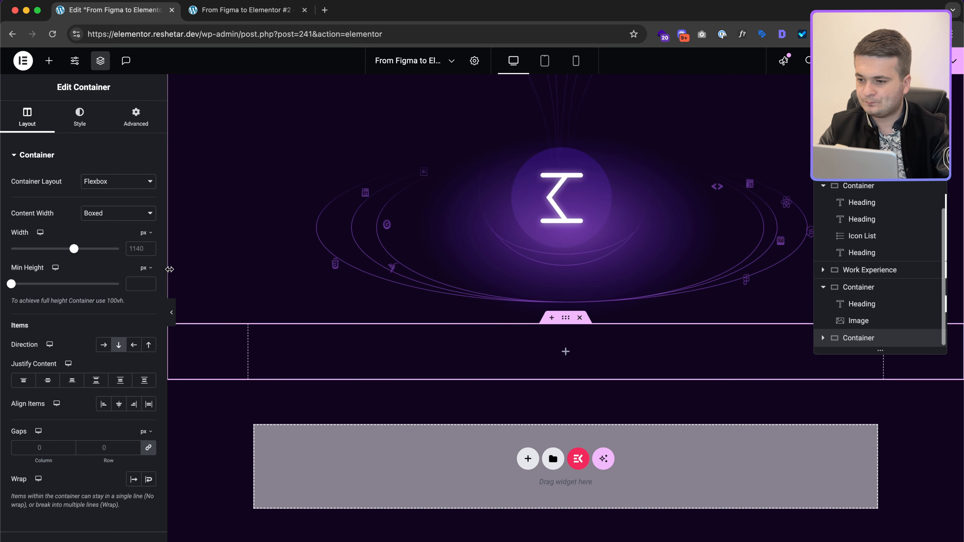
{"action": "type", "text": "1170"}
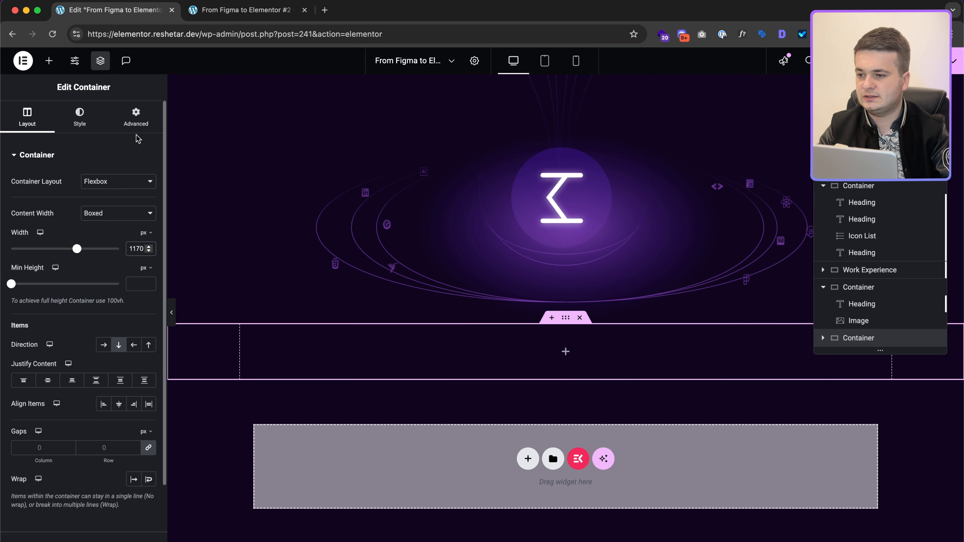
Step: Give the container unlinked padding of 0 top, 20 sides and 100 bottom
{"action": "left_click", "coordinate": [136, 121]}
{"action": "type", "text": "20"}
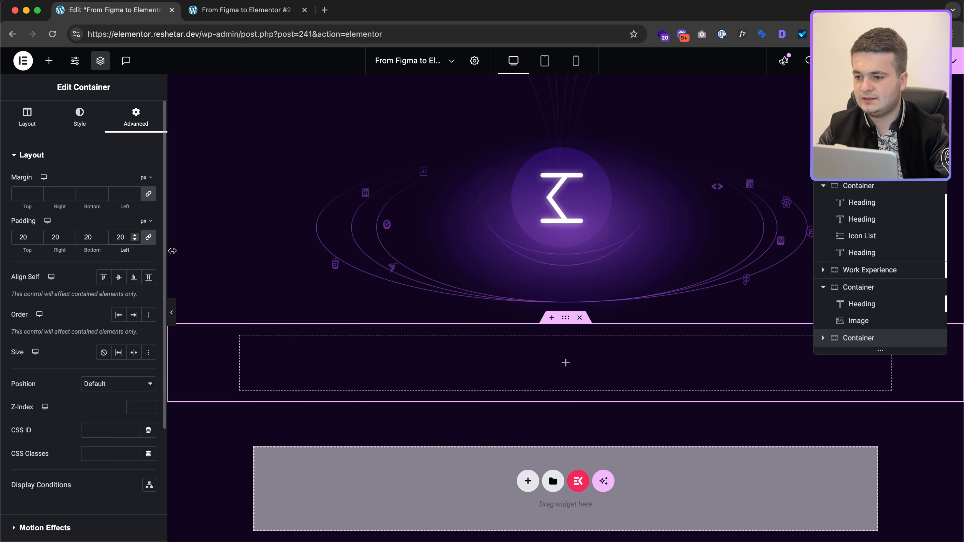
{"action": "left_click", "coordinate": [148, 241]}
{"action": "double_click", "coordinate": [23, 238]}
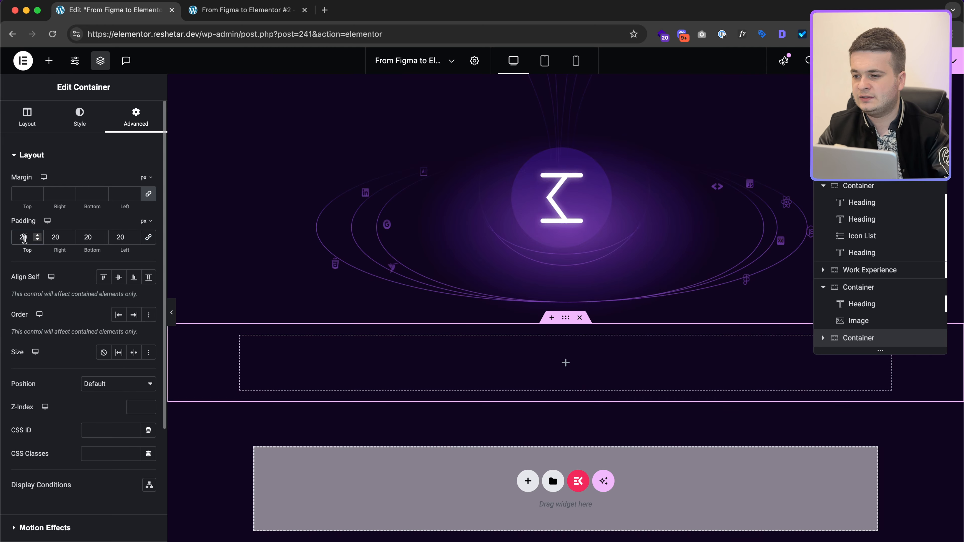
{"action": "type", "text": "0"}
{"action": "key", "text": "ctrl+Right"}
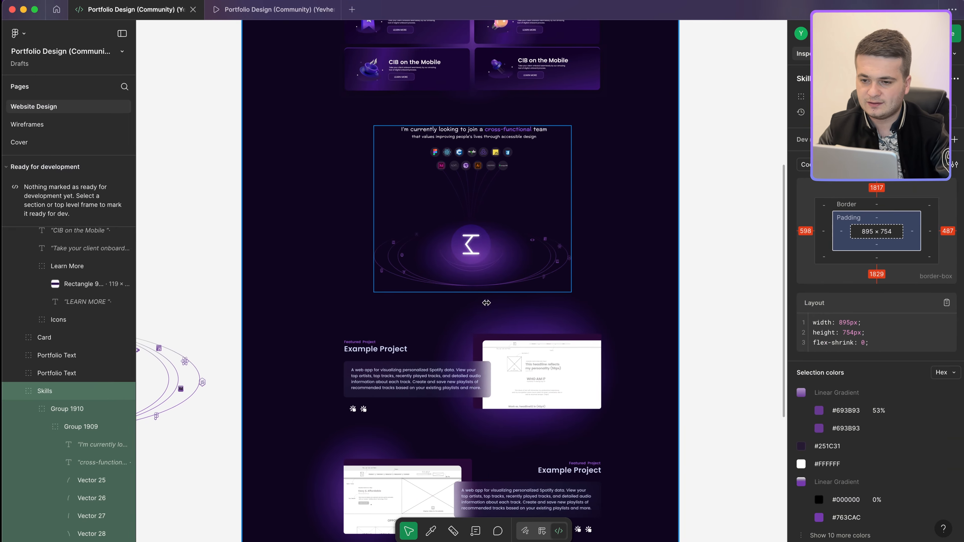
{"action": "scroll", "coordinate": [489, 349], "scroll_direction": "down", "scroll_amount": 5}
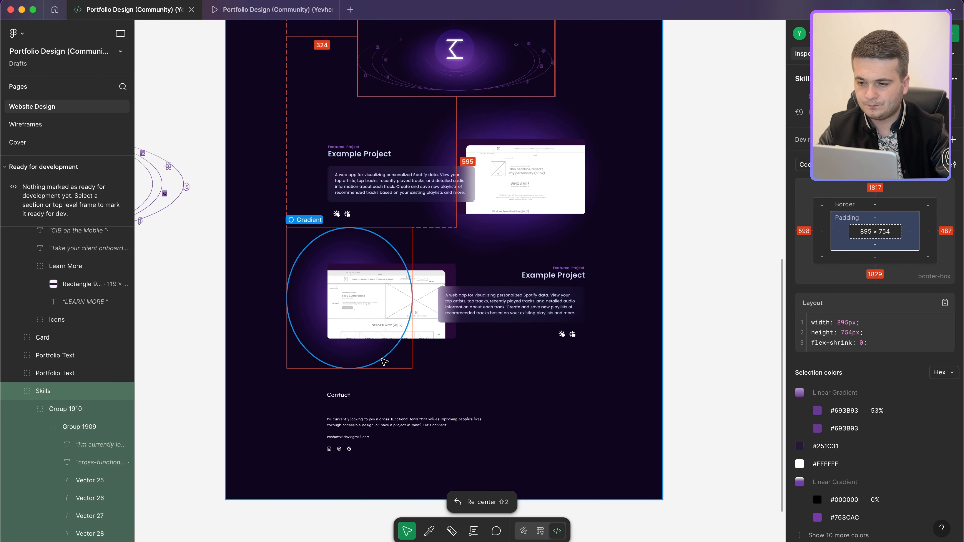
{"action": "left_click", "coordinate": [381, 365]}
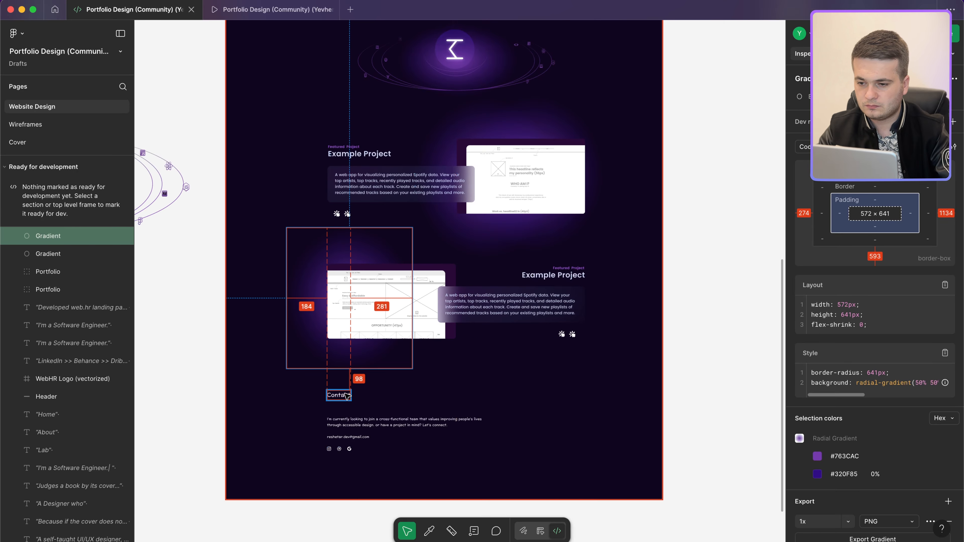
{"action": "key", "text": "ctrl+Left"}
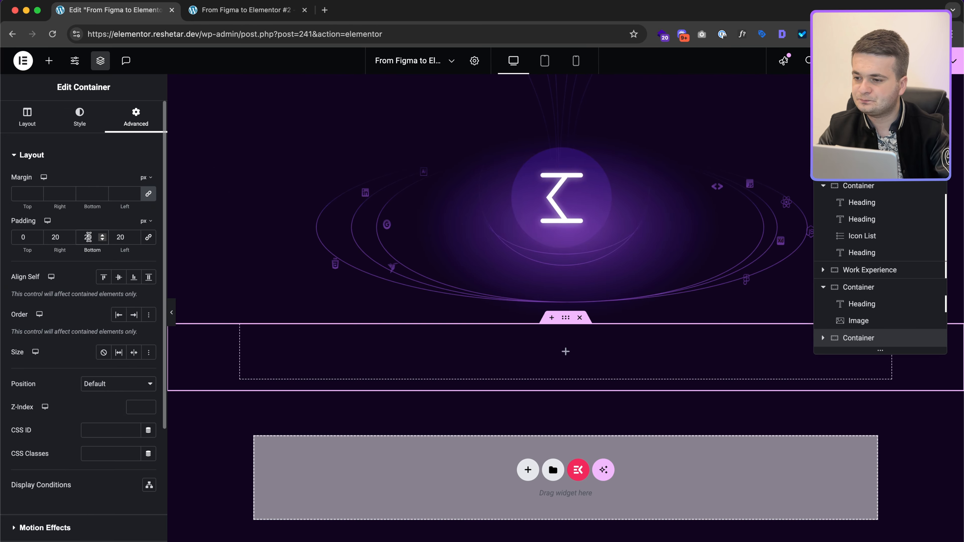
{"action": "type", "text": "100"}
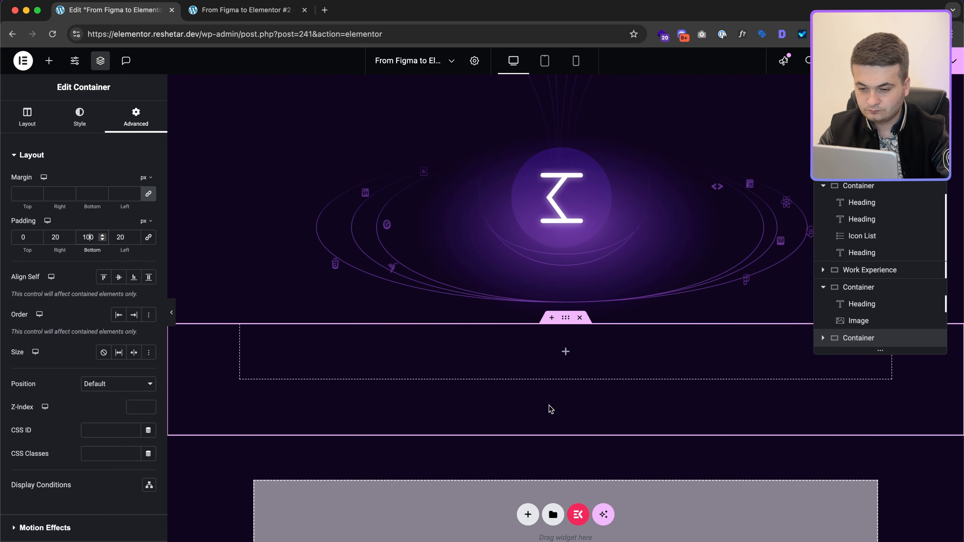
{"action": "key", "text": "ctrl+Right"}
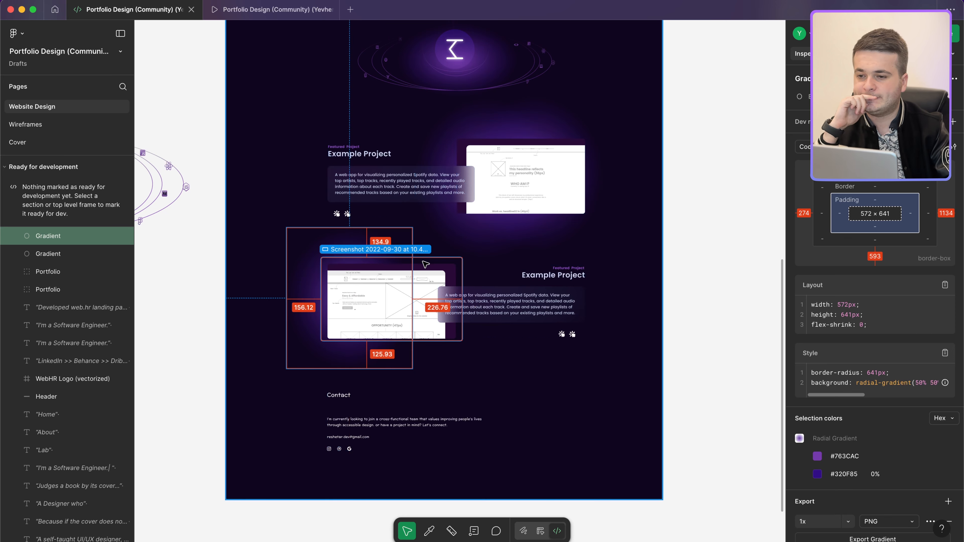
Step: Measure the first project's screenshot frame in Figma at about 643 × 380 px
{"action": "scroll", "coordinate": [426, 265], "scroll_direction": "up", "scroll_amount": 5}
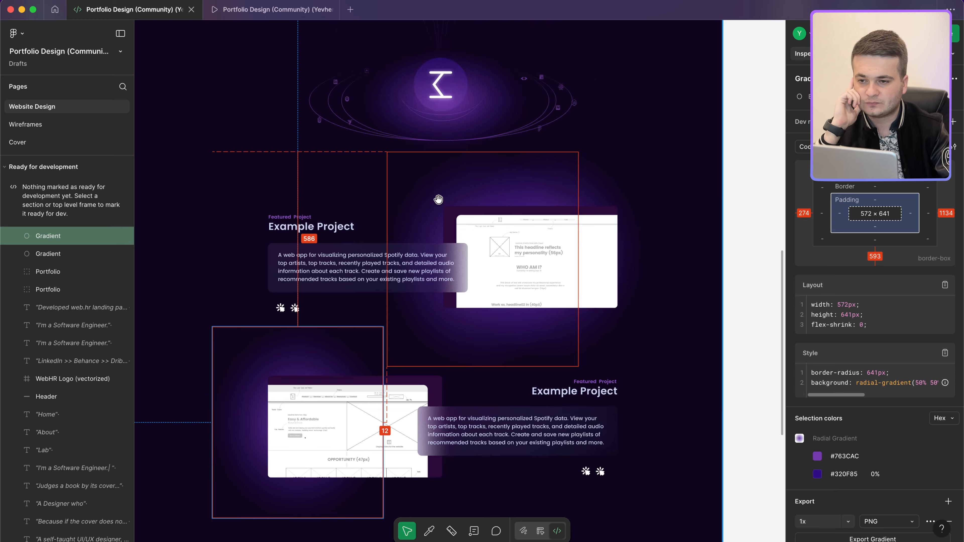
{"action": "left_click", "coordinate": [438, 202]}
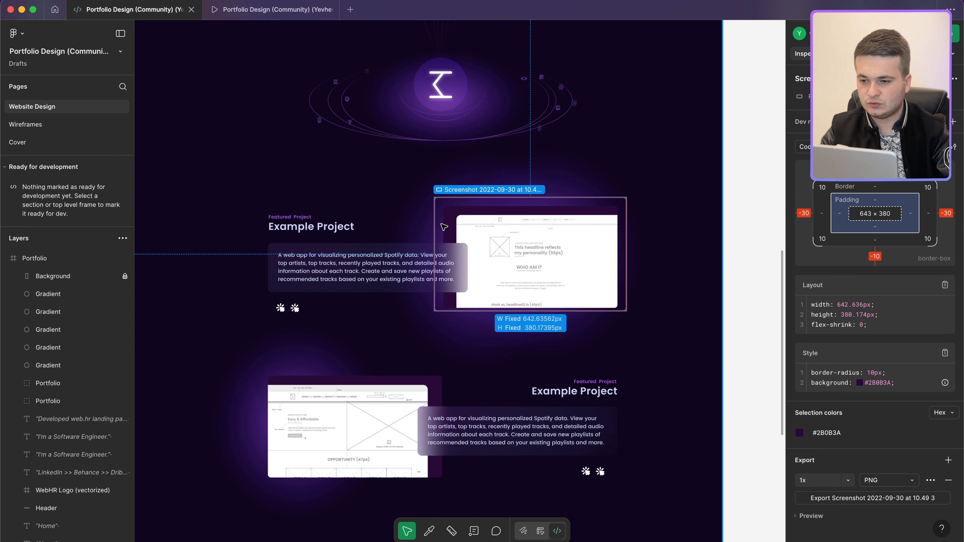
{"action": "key", "text": "ctrl+Left"}
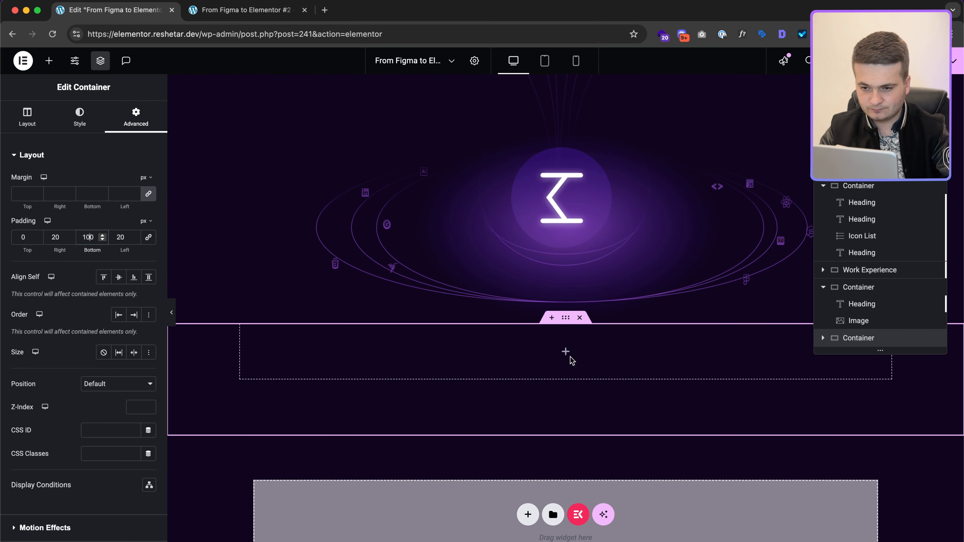
{"action": "left_click", "coordinate": [568, 354]}
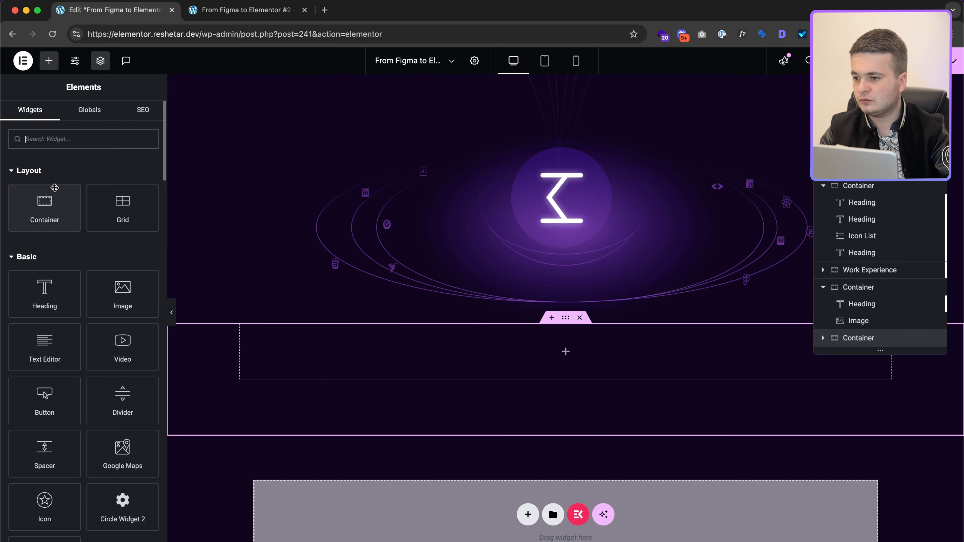
Step: Build a Project container holding Project Content and Project Image boxes laid out in a row
{"action": "left_click_drag", "start_coordinate": [54, 188], "coordinate": [566, 351]}
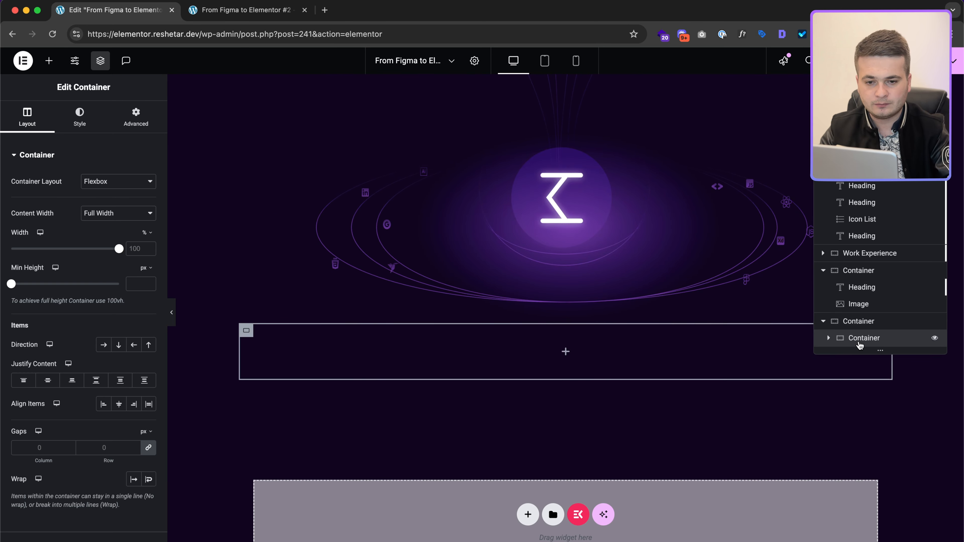
{"action": "type", "text": "Project"}
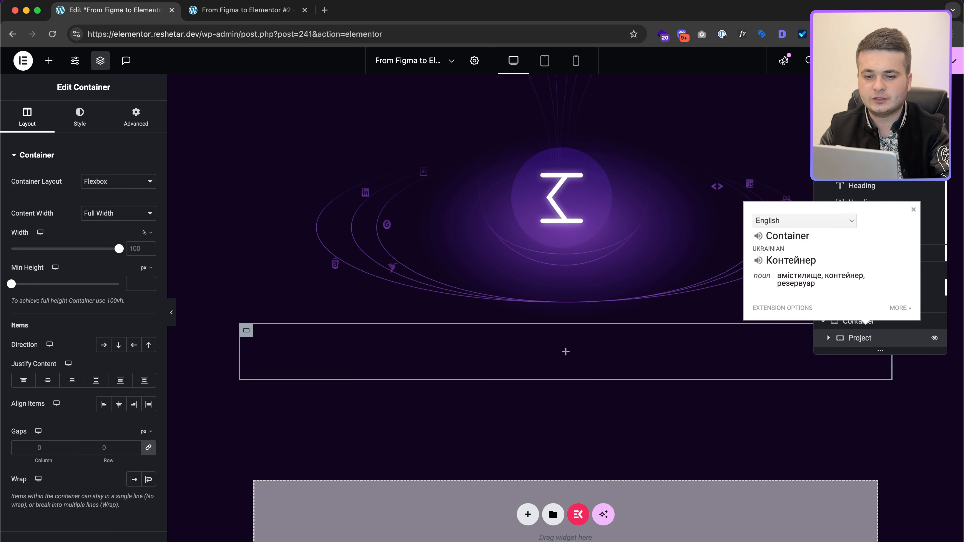
{"action": "left_click", "coordinate": [829, 337]}
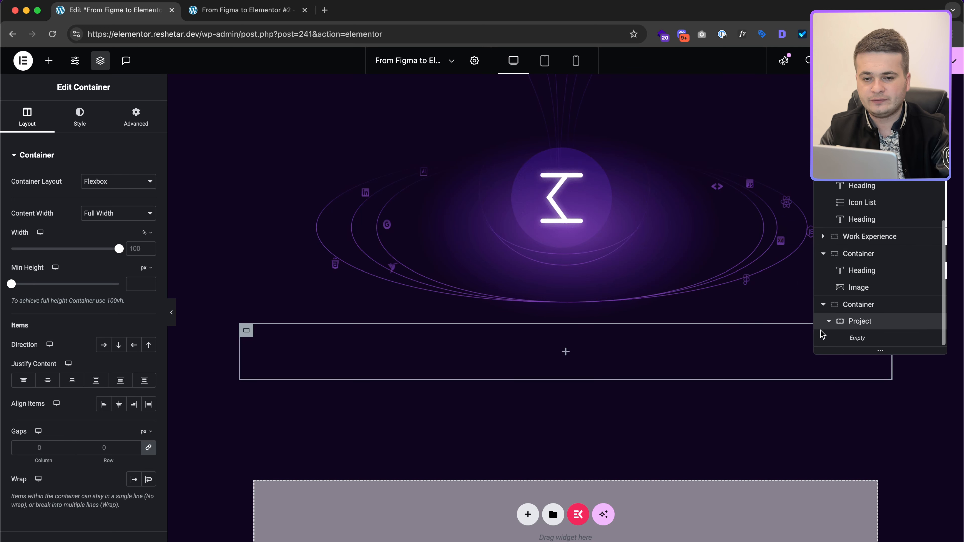
{"action": "left_click", "coordinate": [50, 62]}
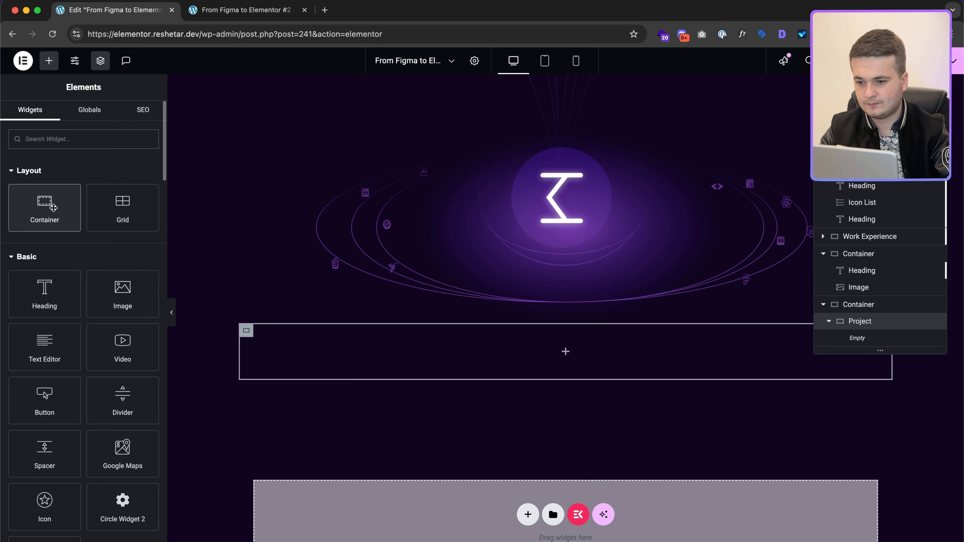
{"action": "left_click_drag", "start_coordinate": [53, 208], "coordinate": [375, 342]}
{"action": "double_click", "coordinate": [867, 338]}
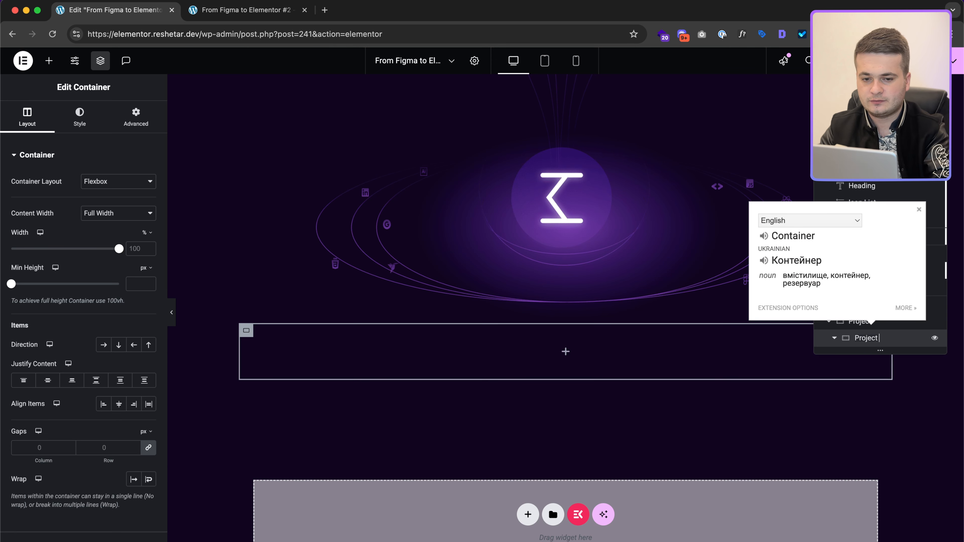
{"action": "right_click", "coordinate": [888, 342]}
{"action": "left_click", "coordinate": [851, 279]}
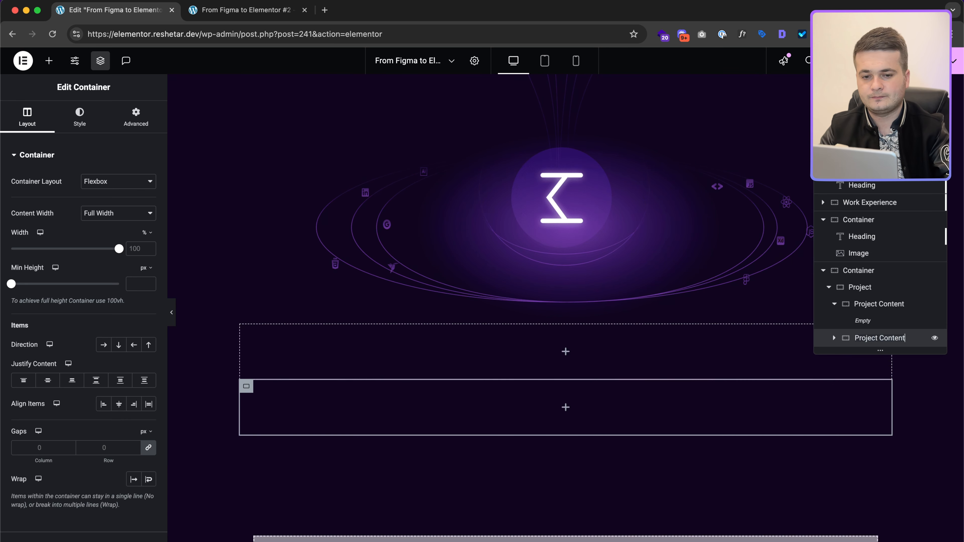
{"action": "double_click", "coordinate": [903, 338]}
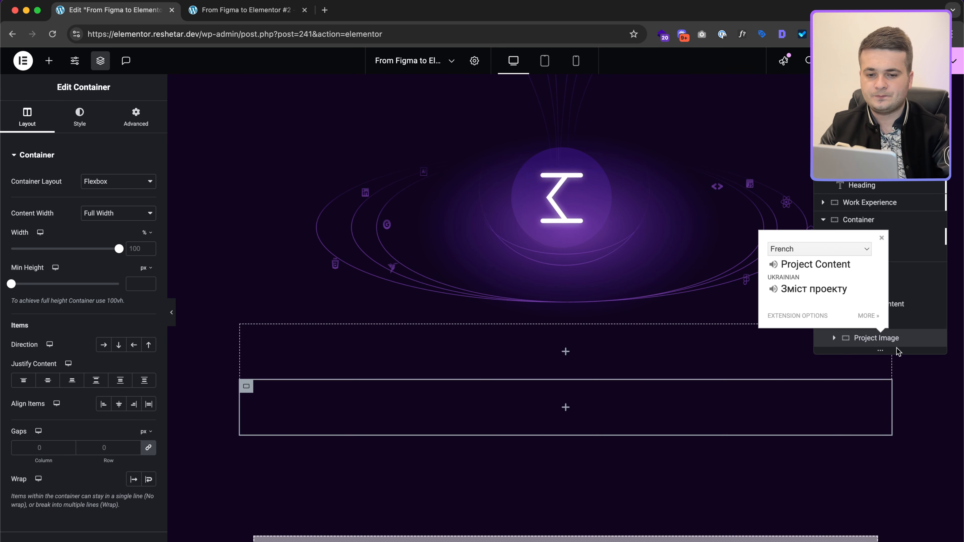
{"action": "left_click", "coordinate": [902, 303]}
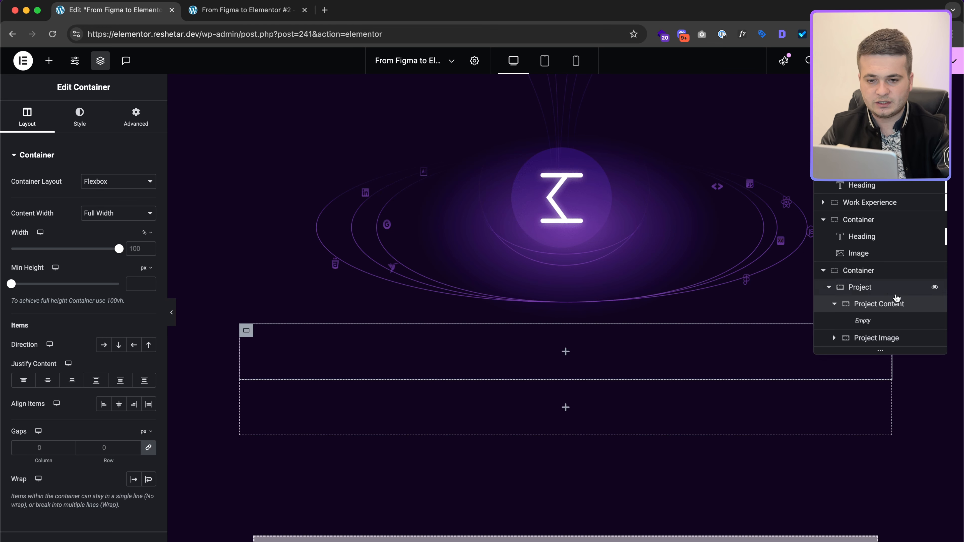
{"action": "left_click", "coordinate": [895, 294]}
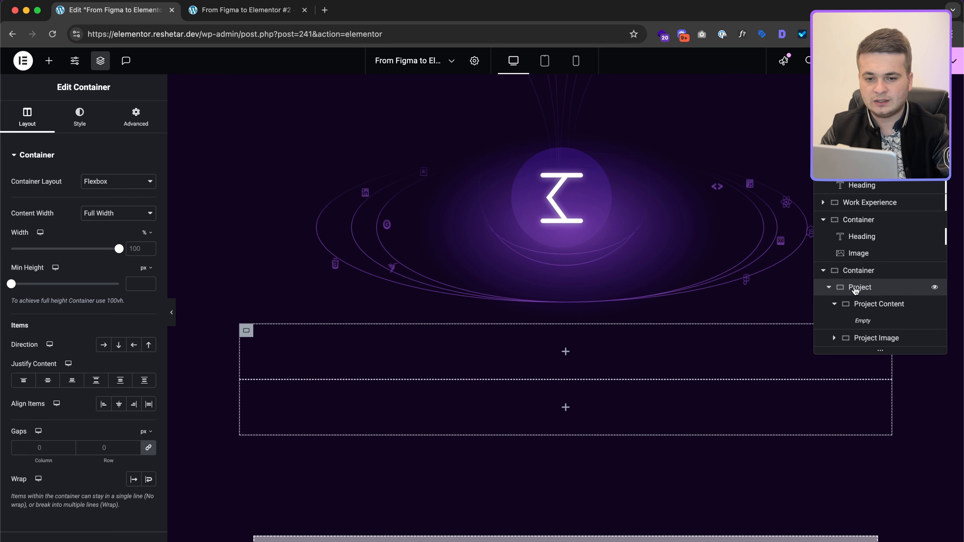
{"action": "left_click", "coordinate": [109, 348]}
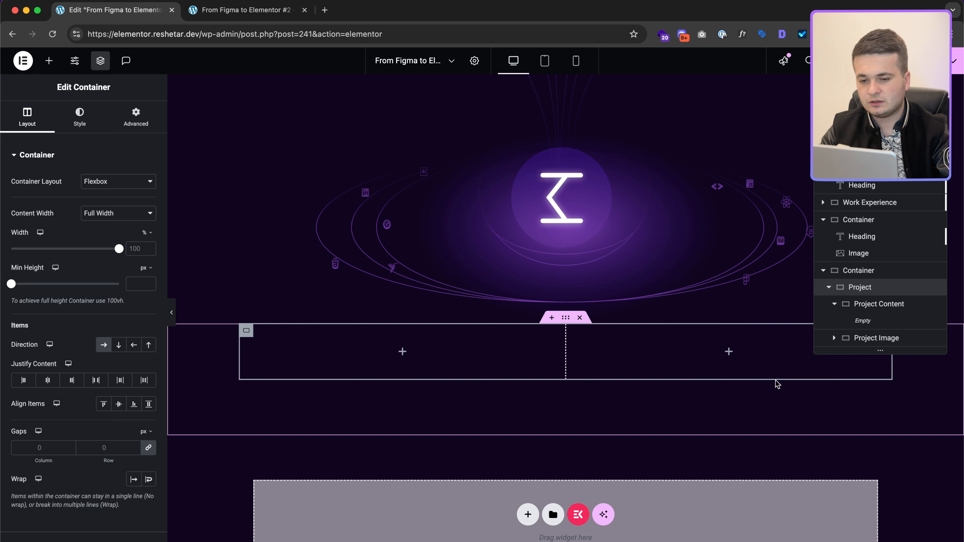
Step: Place an Image widget in the Project Image box showing the uploaded project-1.jpg
{"action": "left_click", "coordinate": [728, 353]}
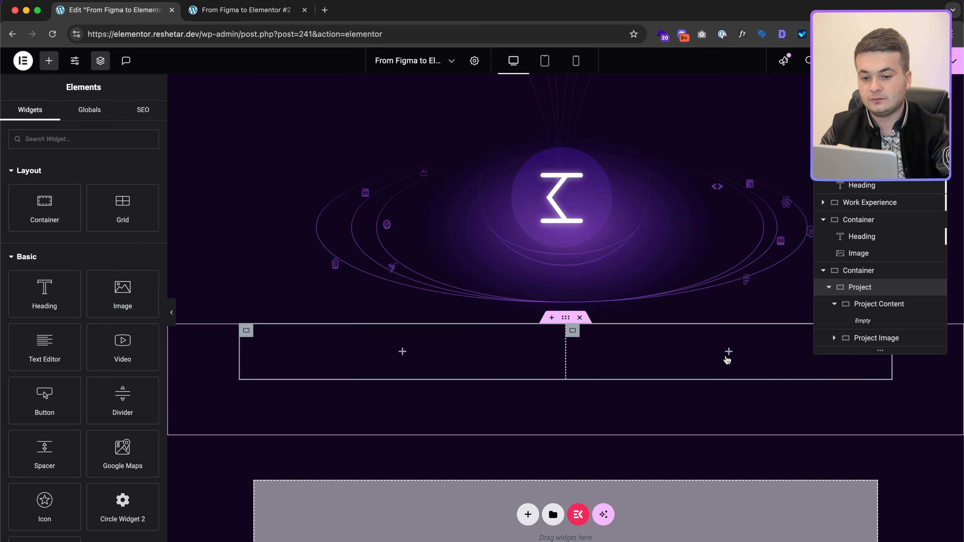
{"action": "left_click_drag", "start_coordinate": [109, 306], "coordinate": [797, 353]}
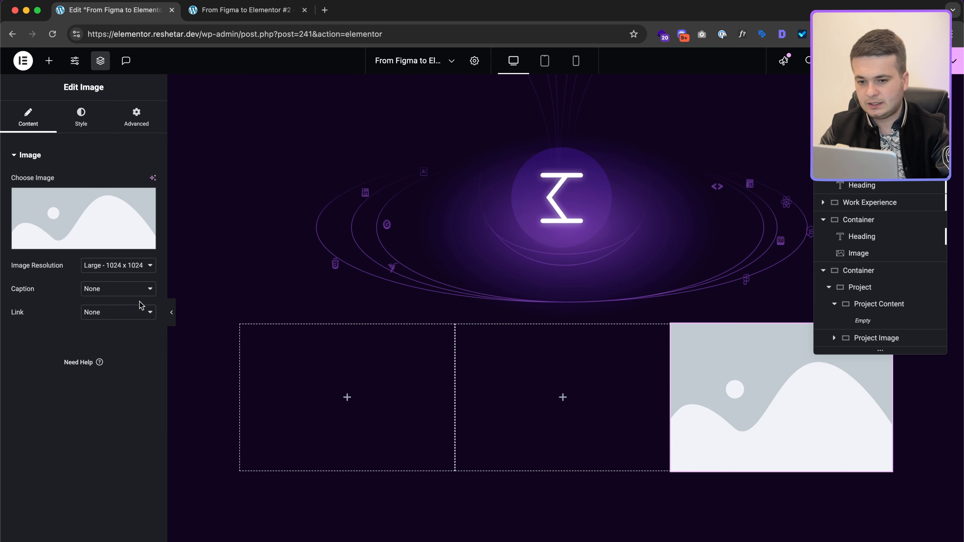
{"action": "left_click_drag", "start_coordinate": [680, 446], "coordinate": [603, 426]}
{"action": "left_click", "coordinate": [63, 205]}
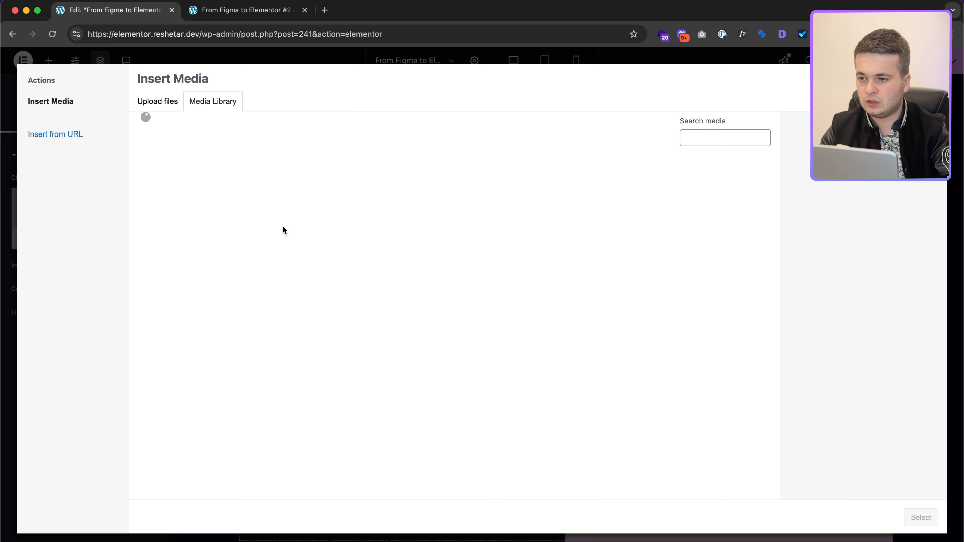
{"action": "left_click", "coordinate": [172, 106]}
{"action": "left_click", "coordinate": [540, 281]}
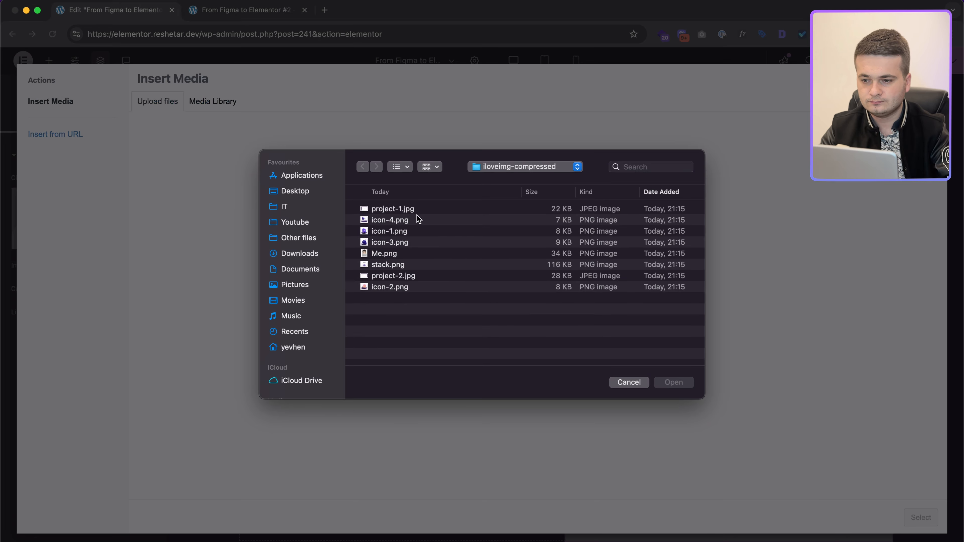
{"action": "double_click", "coordinate": [414, 211]}
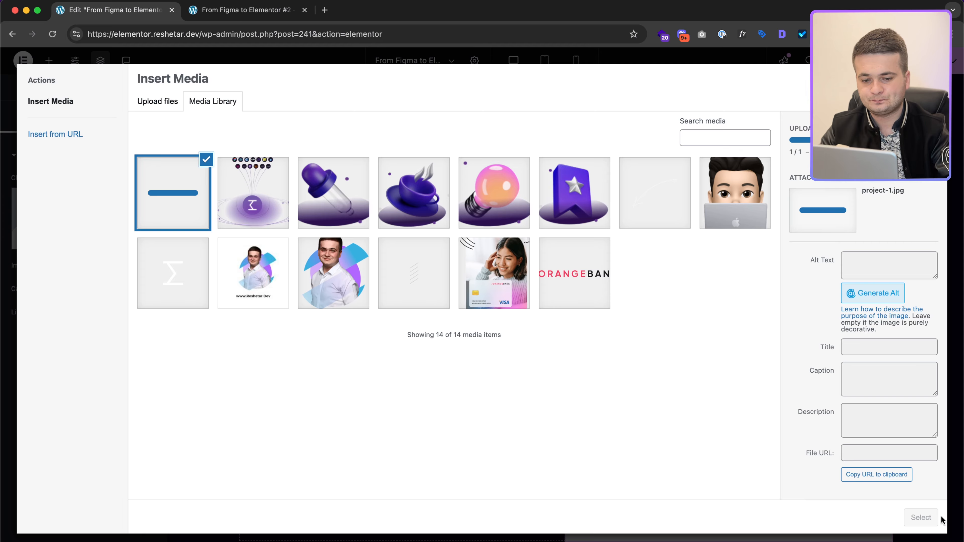
{"action": "left_click", "coordinate": [922, 517]}
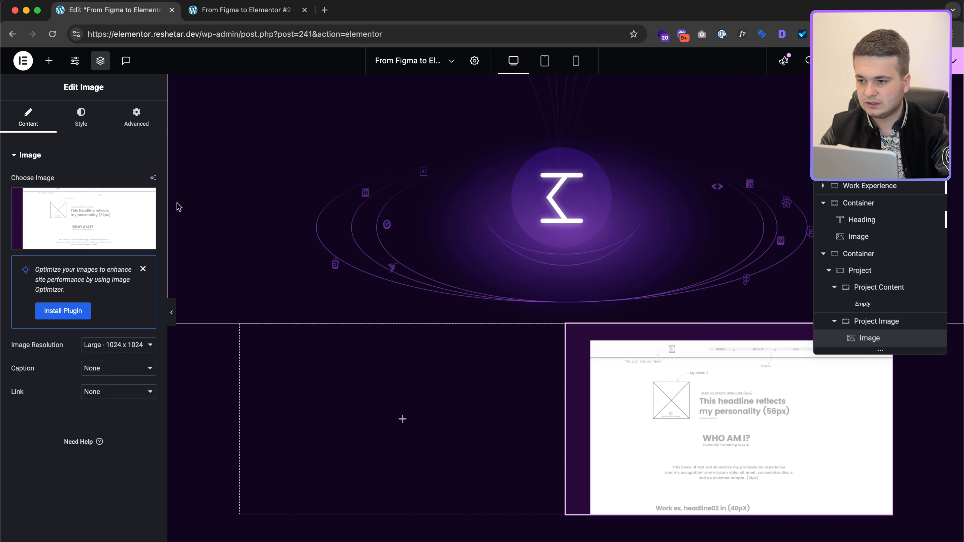
{"action": "left_click", "coordinate": [82, 116]}
{"action": "key", "text": "ctrl+Right"}
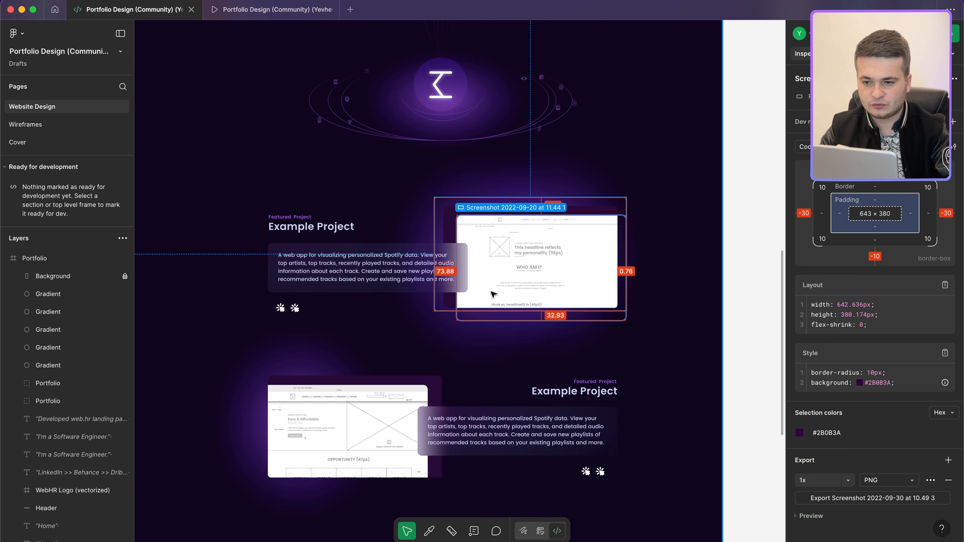
Step: Inspect the second project's screenshot frame, its image and Portfolio group in Figma
{"action": "scroll", "coordinate": [493, 294], "scroll_direction": "up", "scroll_amount": 5}
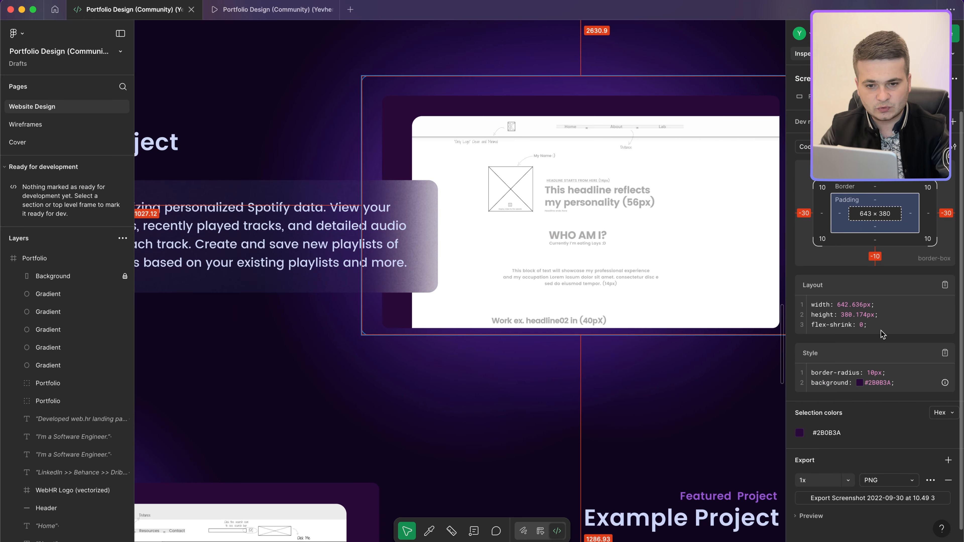
{"action": "key", "text": "ctrl+Left"}
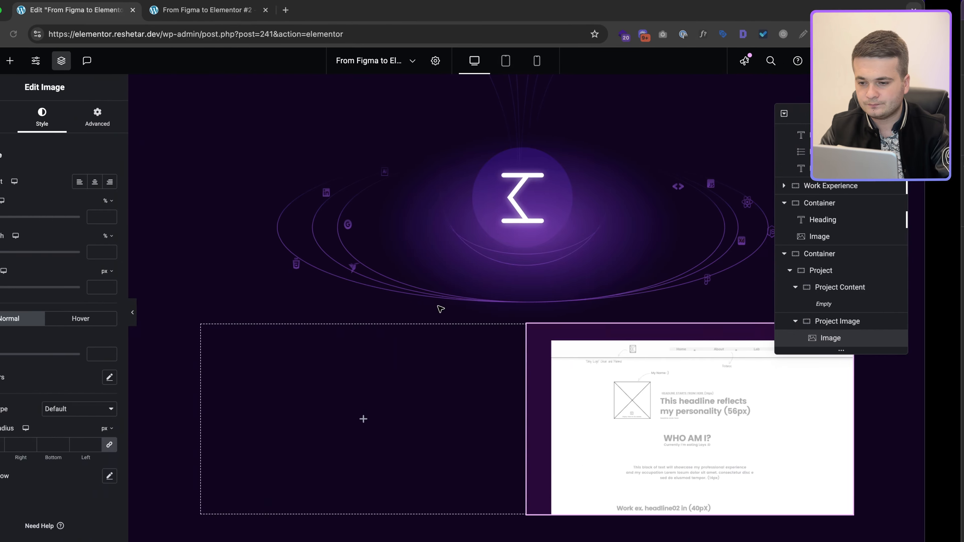
{"action": "key", "text": "ctrl+Right"}
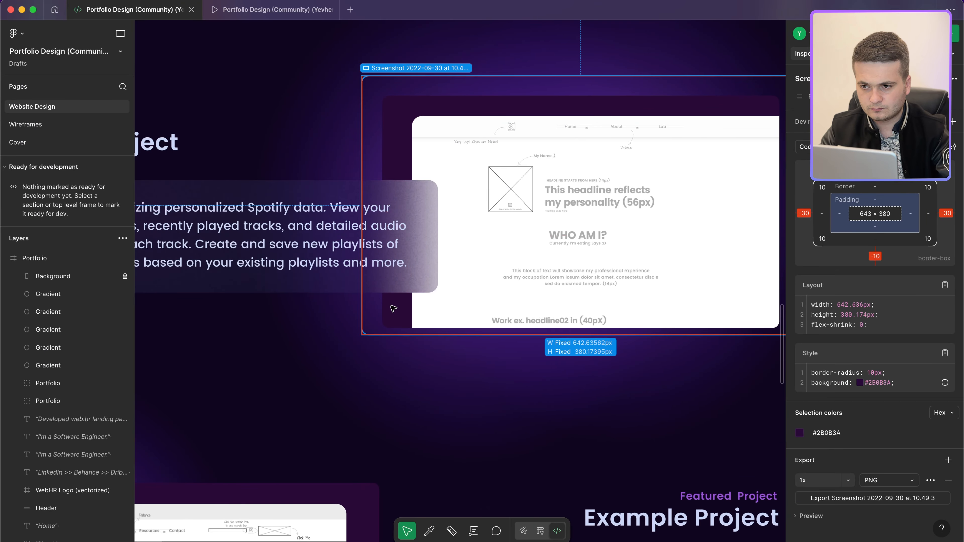
{"action": "scroll", "coordinate": [393, 309], "scroll_direction": "down", "scroll_amount": 5}
{"action": "scroll", "coordinate": [402, 289], "scroll_direction": "down", "scroll_amount": 3}
{"action": "left_click", "coordinate": [405, 281]}
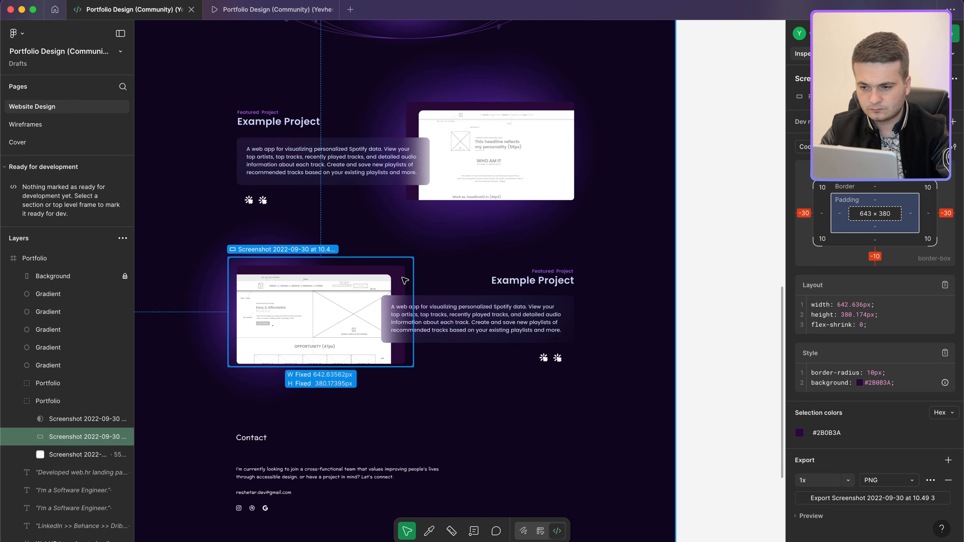
{"action": "scroll", "coordinate": [405, 281], "scroll_direction": "up", "scroll_amount": 5}
{"action": "left_click", "coordinate": [357, 285]}
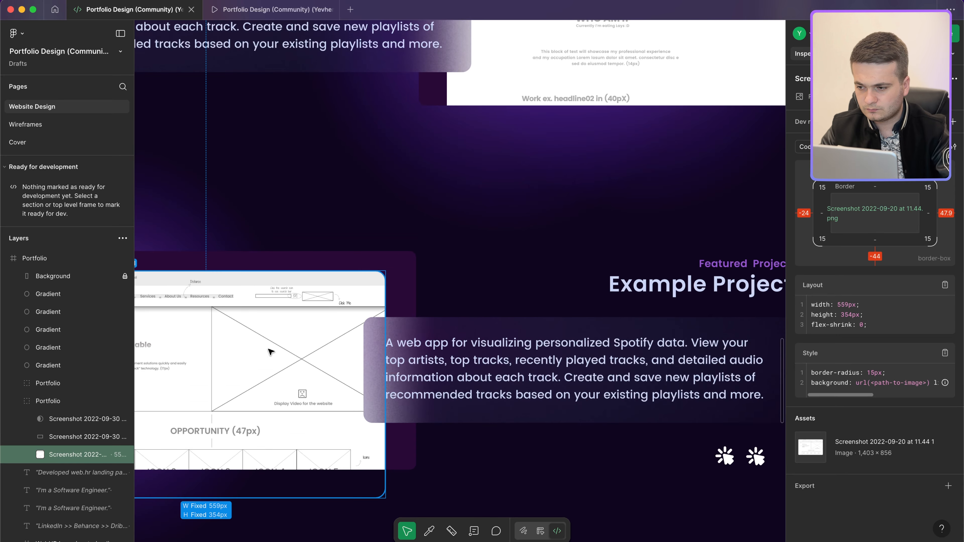
{"action": "left_click", "coordinate": [55, 404]}
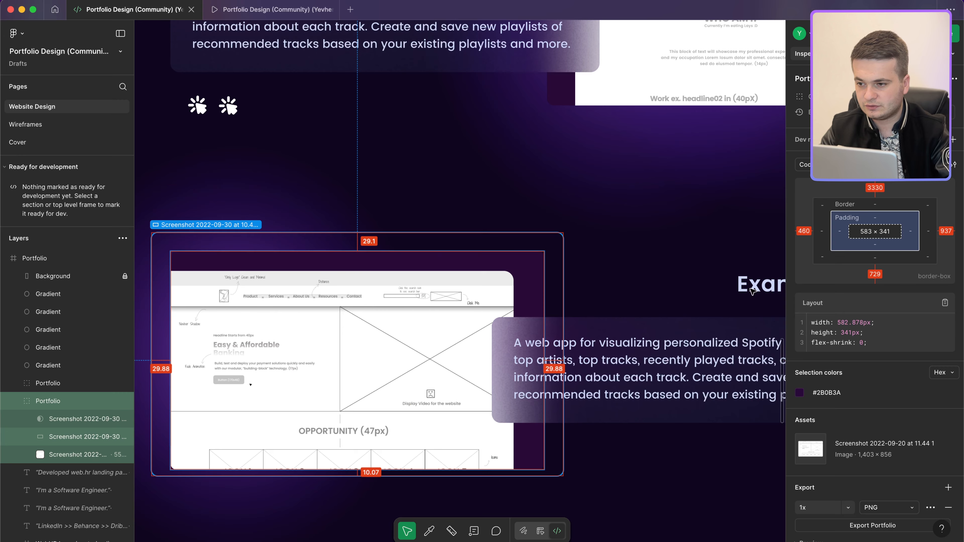
Step: Check the screenshot image, its surrounding frame and parent Portfolio card sizes in Figma
{"action": "key", "text": "ctrl+Left"}
{"action": "key", "text": "ctrl+Right"}
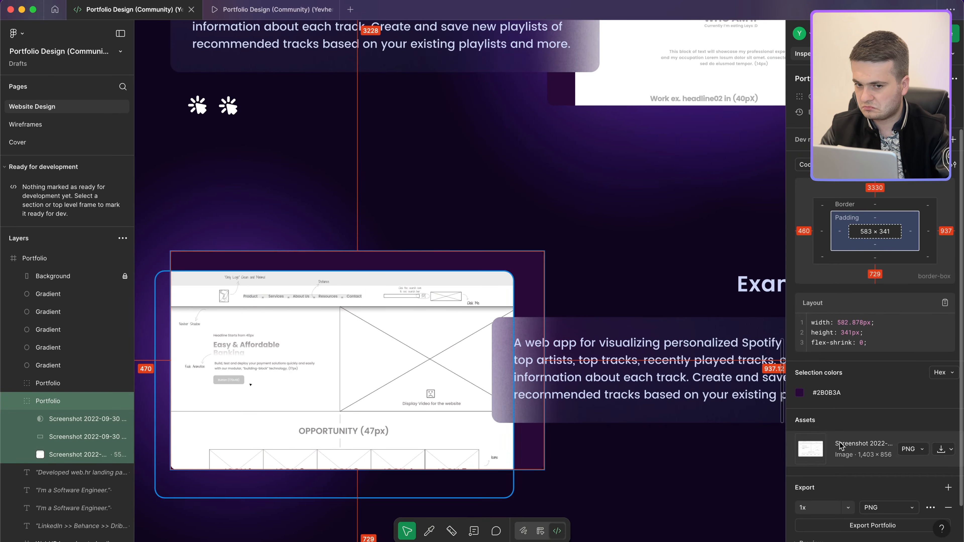
{"action": "left_click", "coordinate": [179, 455]}
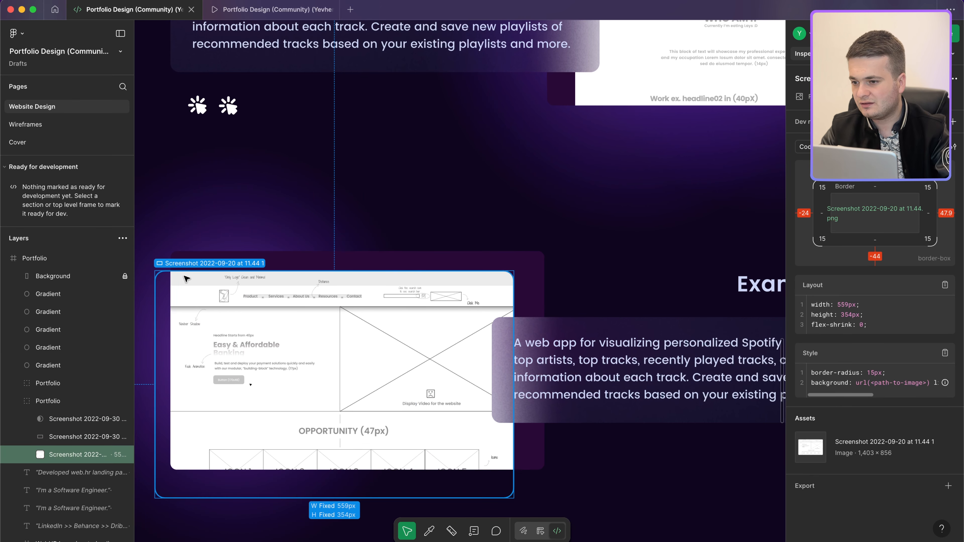
{"action": "left_click", "coordinate": [167, 353]}
{"action": "left_click", "coordinate": [530, 266]}
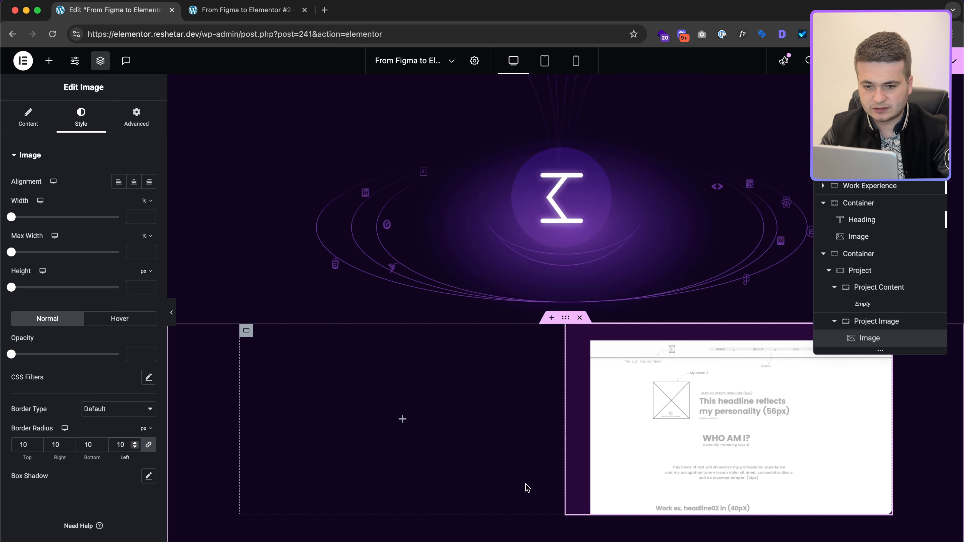
{"action": "scroll", "coordinate": [528, 479], "scroll_direction": "up", "scroll_amount": 1}
{"action": "key", "text": "ctrl+Right"}
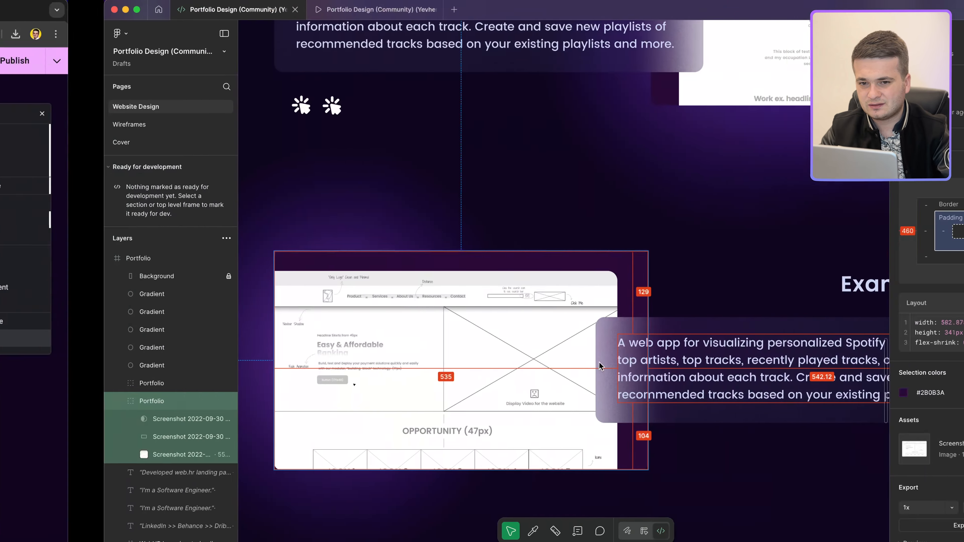
{"action": "scroll", "coordinate": [591, 267], "scroll_direction": "down", "scroll_amount": 3}
{"action": "scroll", "coordinate": [593, 264], "scroll_direction": "up", "scroll_amount": 3}
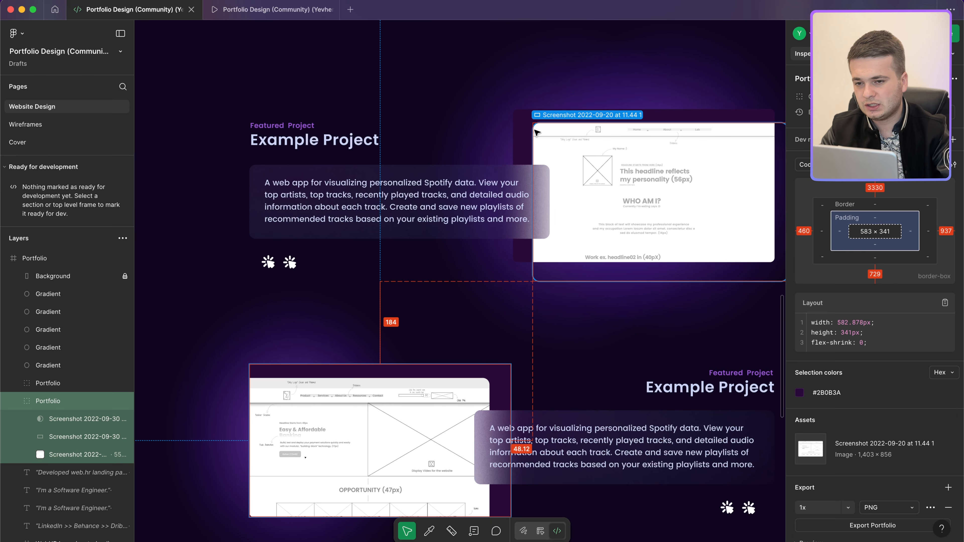
{"action": "key", "text": "ctrl+Left"}
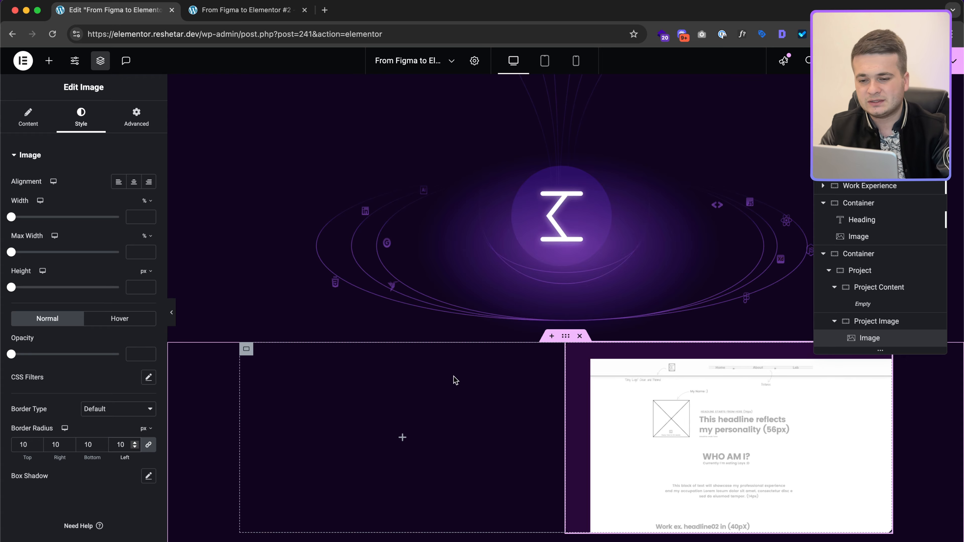
{"action": "key", "text": "ctrl+Right"}
{"action": "scroll", "coordinate": [556, 230], "scroll_direction": "down", "scroll_amount": 3}
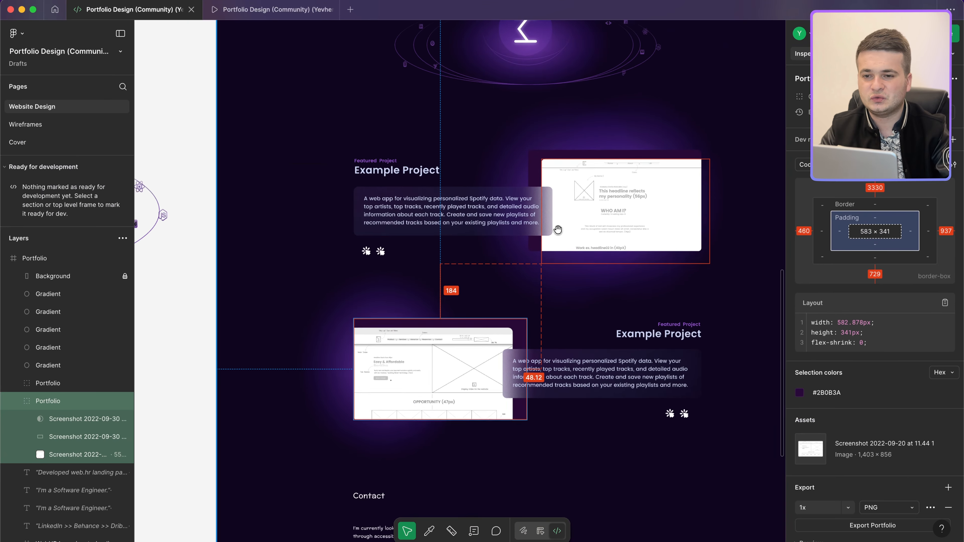
Step: Read the glows' radial-gradient CSS and their 625 × 700 and 642 × 720 sizes in Figma
{"action": "scroll", "coordinate": [558, 225], "scroll_direction": "right", "scroll_amount": 2}
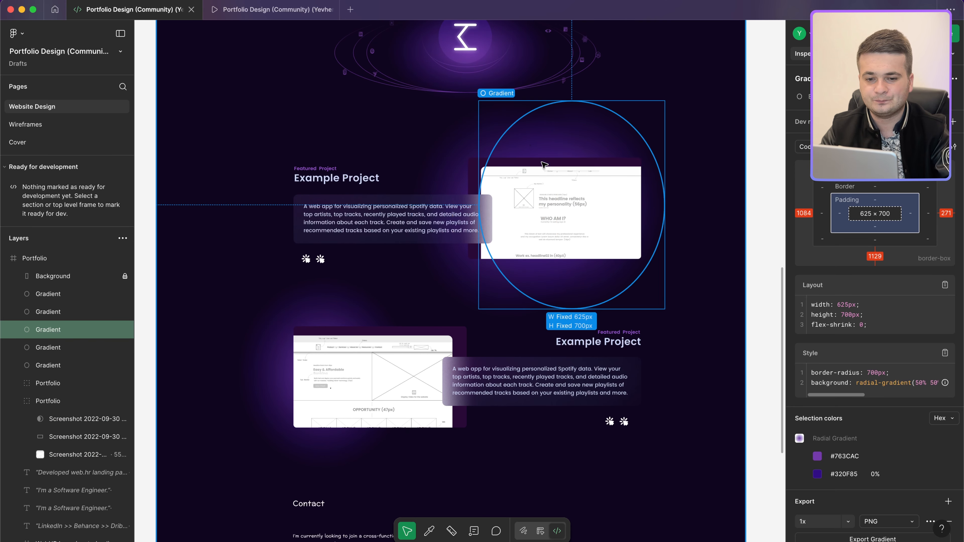
{"action": "triple_click", "coordinate": [858, 382]}
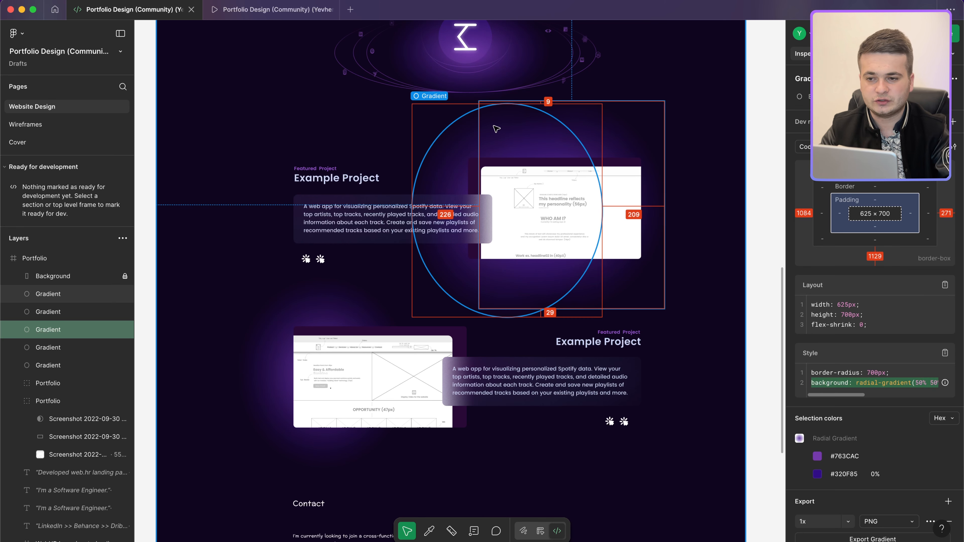
{"action": "left_click", "coordinate": [502, 128]}
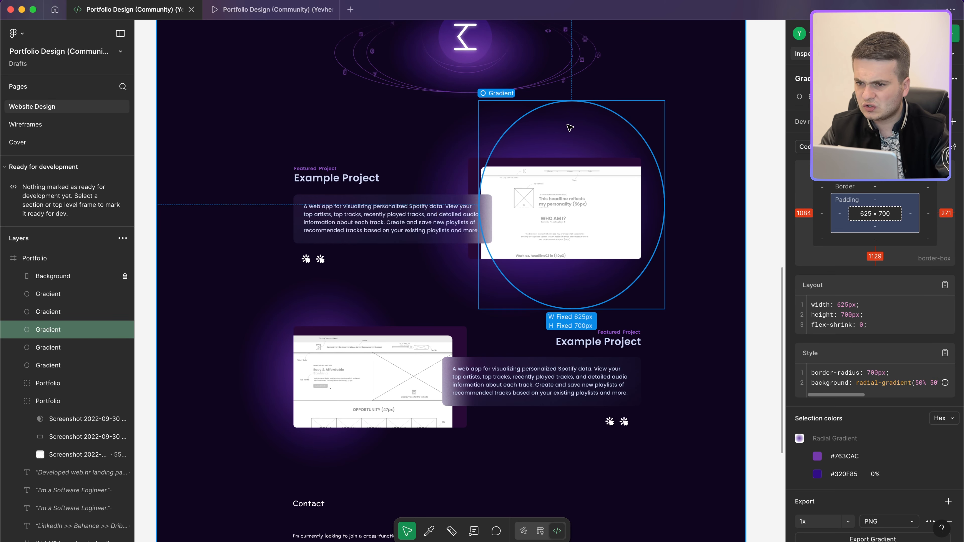
{"action": "left_click", "coordinate": [589, 127], "text": "shift"}
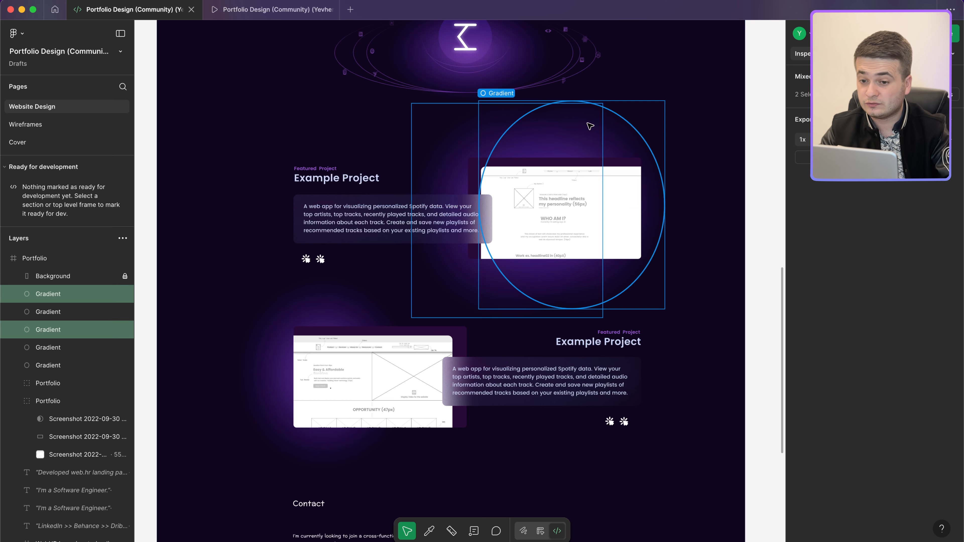
{"action": "left_click", "coordinate": [466, 130]}
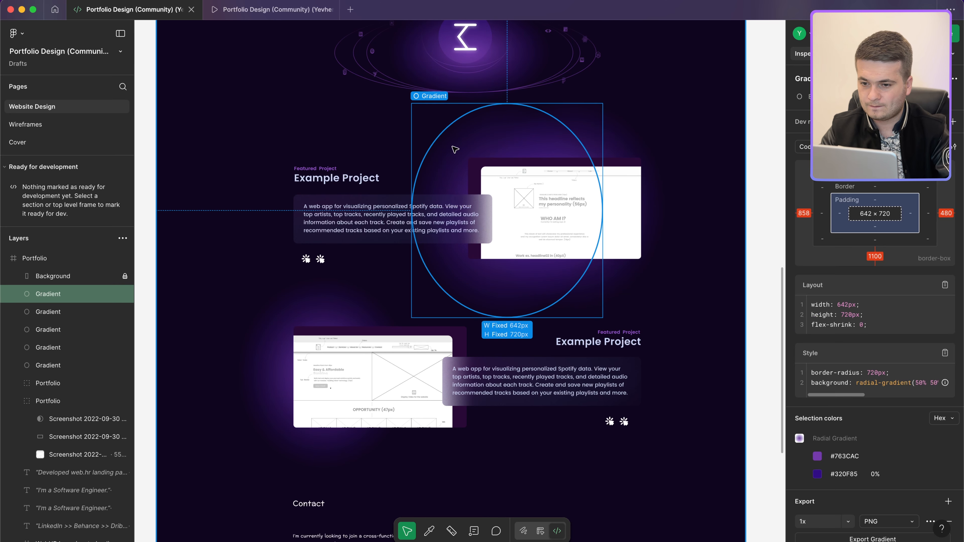
{"action": "left_click", "coordinate": [584, 136]}
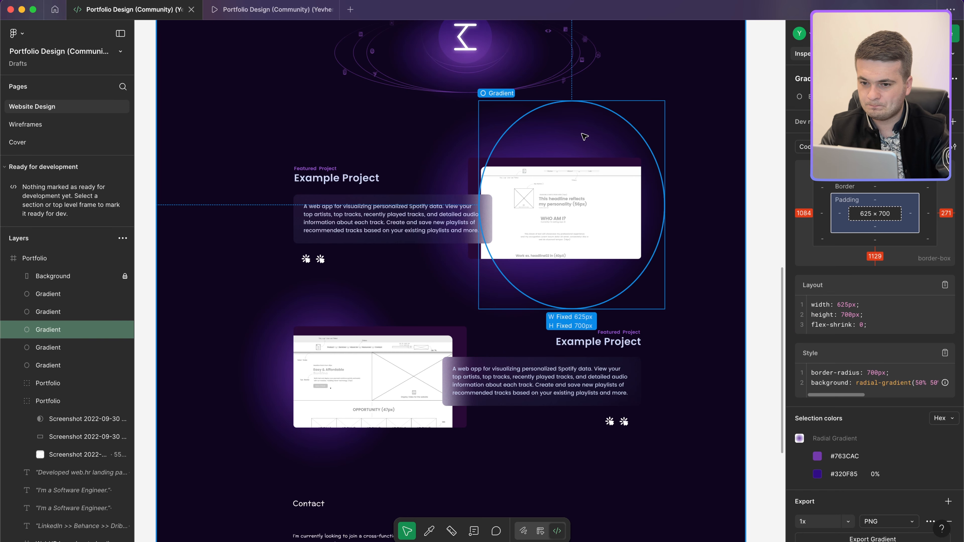
{"action": "left_click", "coordinate": [488, 135]}
{"action": "left_click", "coordinate": [566, 144]}
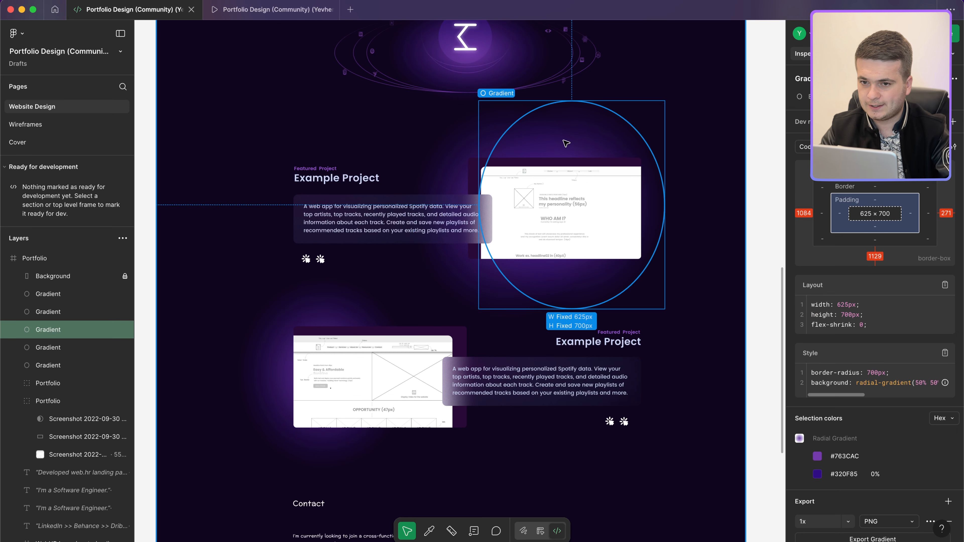
{"action": "key", "text": "ctrl+Left"}
{"action": "scroll", "coordinate": [692, 373], "scroll_direction": "down", "scroll_amount": 4}
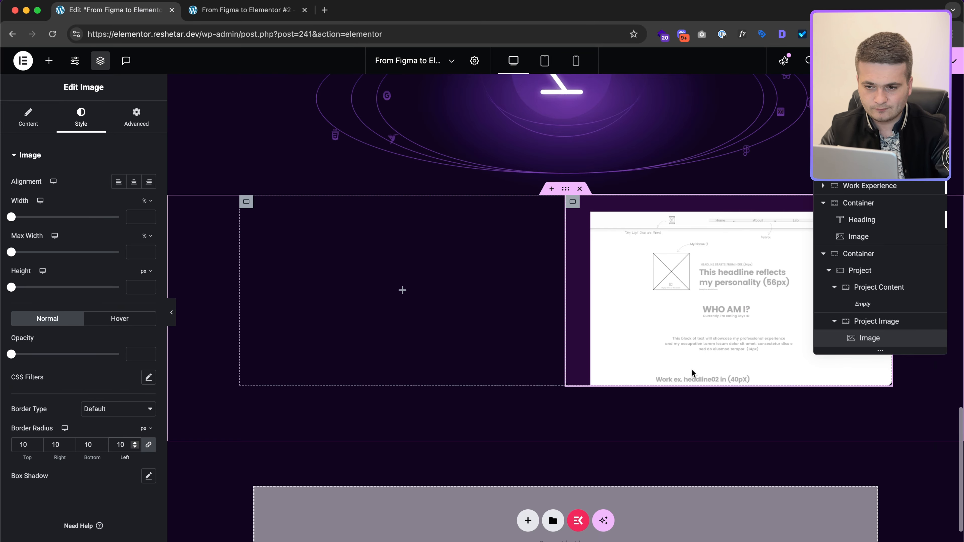
Step: Give the Project Image container a 700 px minimum height with content centred vertically
{"action": "scroll", "coordinate": [691, 373], "scroll_direction": "up", "scroll_amount": 2}
{"action": "left_click", "coordinate": [573, 279]}
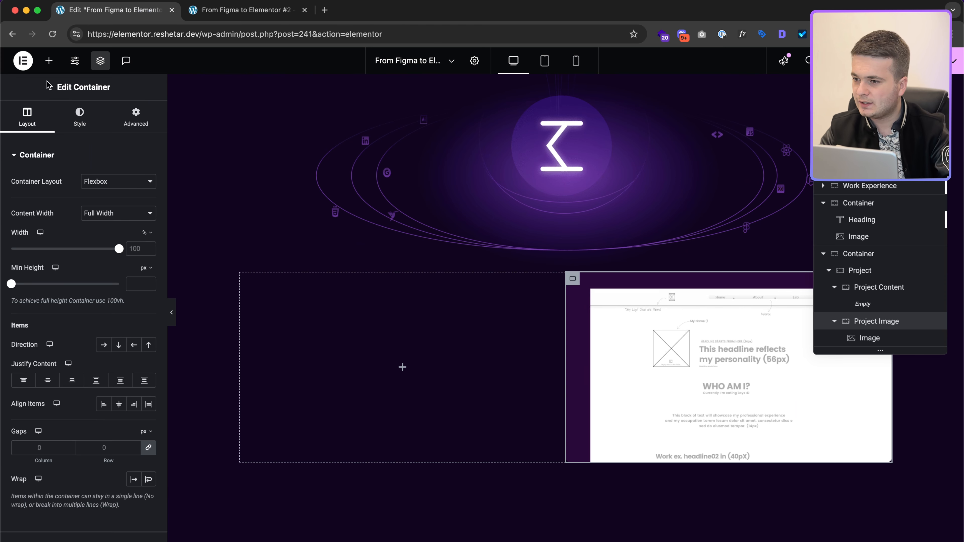
{"action": "left_click", "coordinate": [131, 285]}
{"action": "type", "text": "700"}
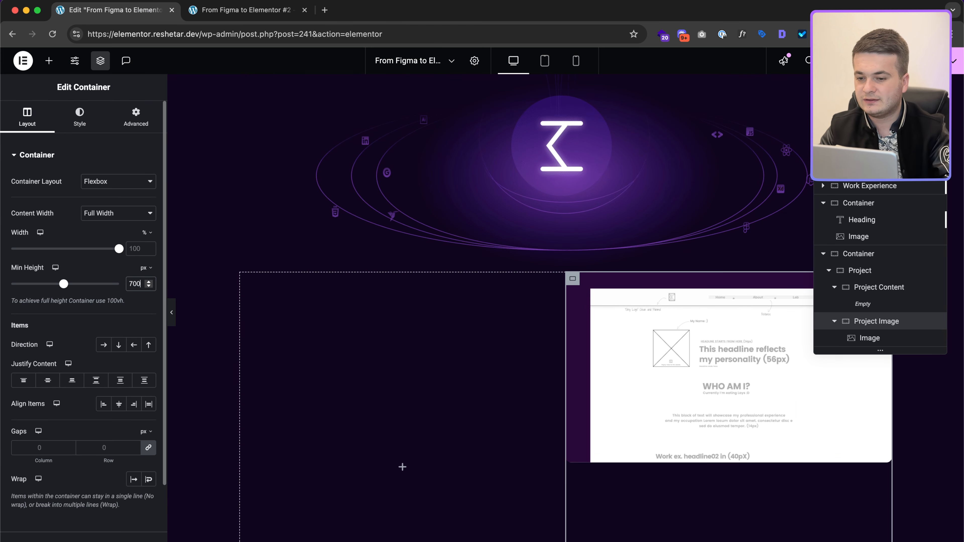
{"action": "scroll", "coordinate": [436, 413], "scroll_direction": "down", "scroll_amount": 3}
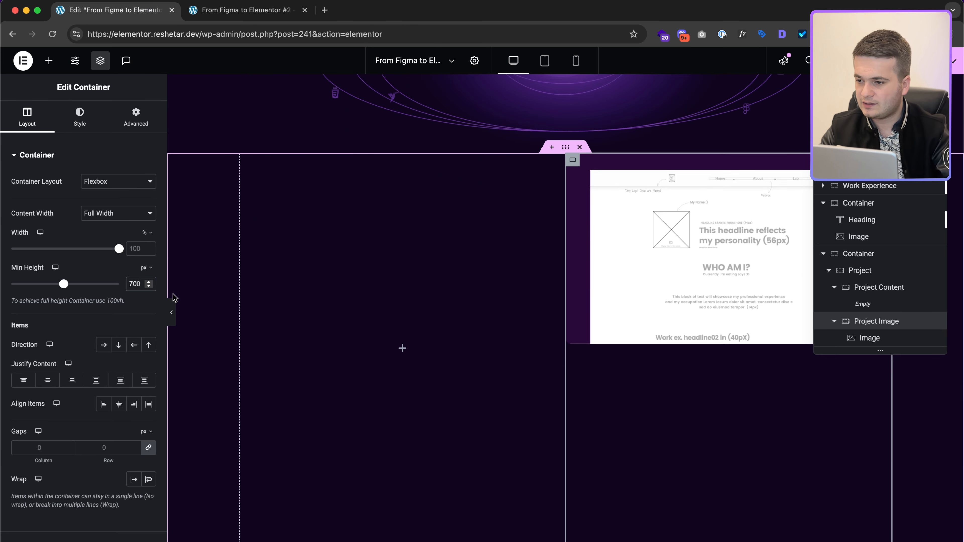
{"action": "left_click", "coordinate": [48, 380]}
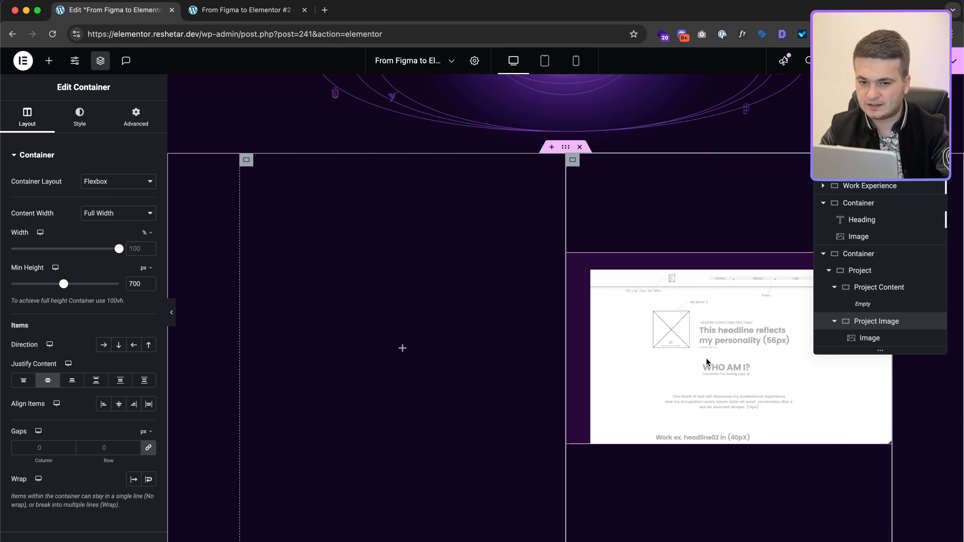
Step: Open the container's Advanced Custom CSS editor for a new rule
{"action": "left_click", "coordinate": [152, 121]}
{"action": "scroll", "coordinate": [92, 380], "scroll_direction": "down", "scroll_amount": 5}
{"action": "left_click", "coordinate": [88, 449]}
{"action": "left_click", "coordinate": [78, 402]}
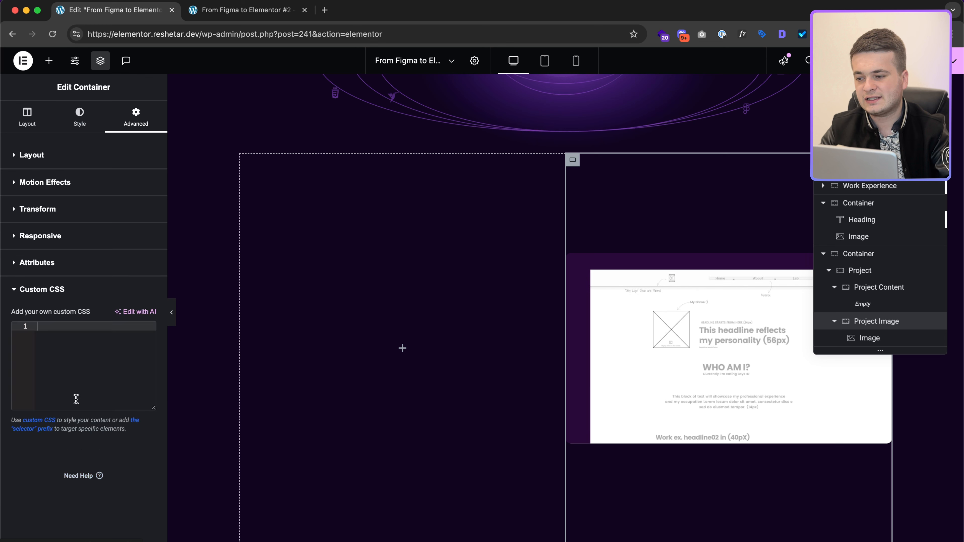
Step: Start a selector:before rule with empty content, height 100% and an 800px width
{"action": "type", "text": "selector:before"}
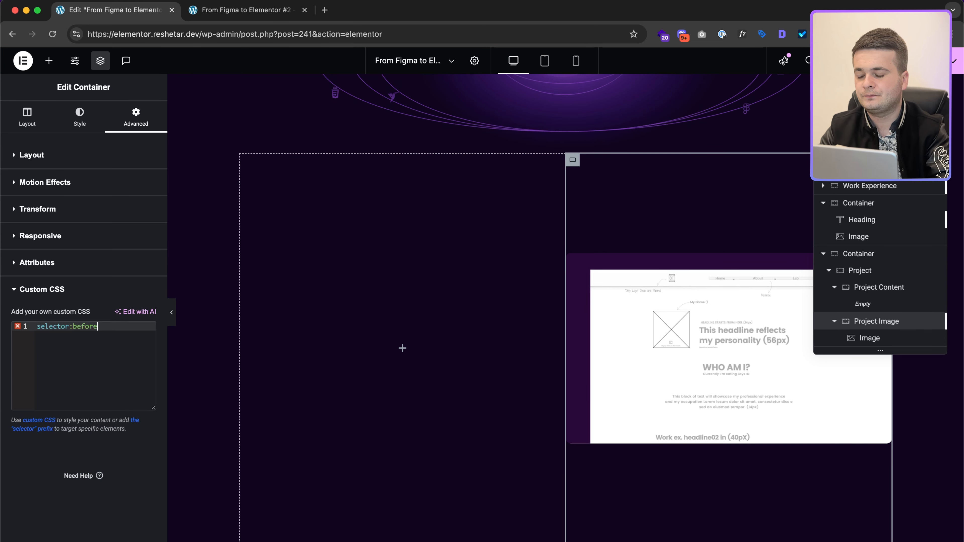
{"action": "type", "text": " {"}
{"action": "key", "text": "Return"}
{"action": "type", "text": "cont"}
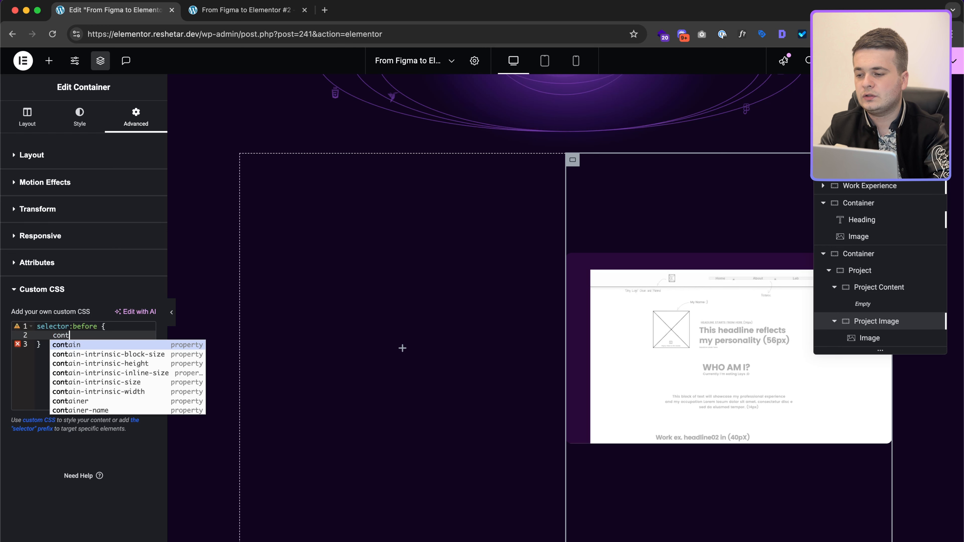
{"action": "type", "text": "ent: ;\"\";"}
{"action": "key", "text": "End"}
{"action": "key", "text": "Return"}
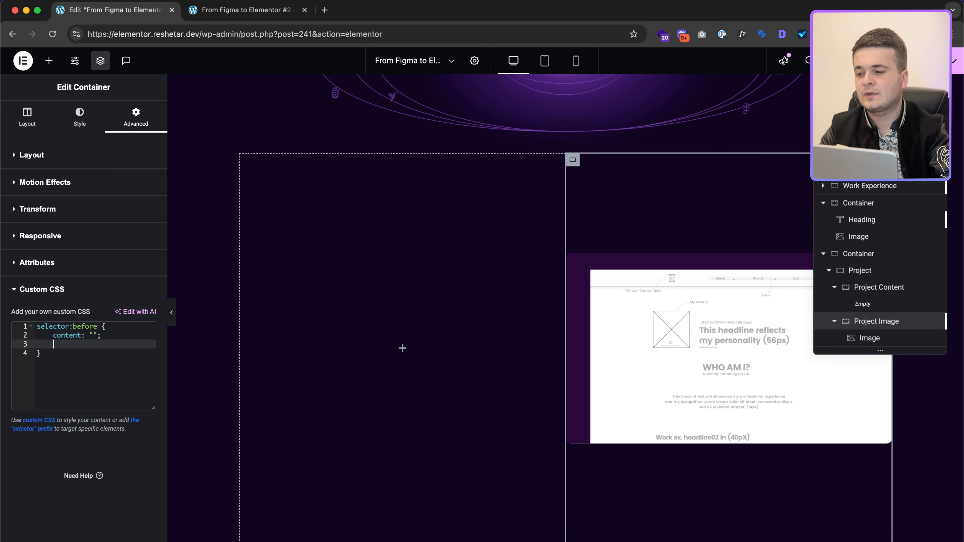
{"action": "type", "text": "height: 100"}
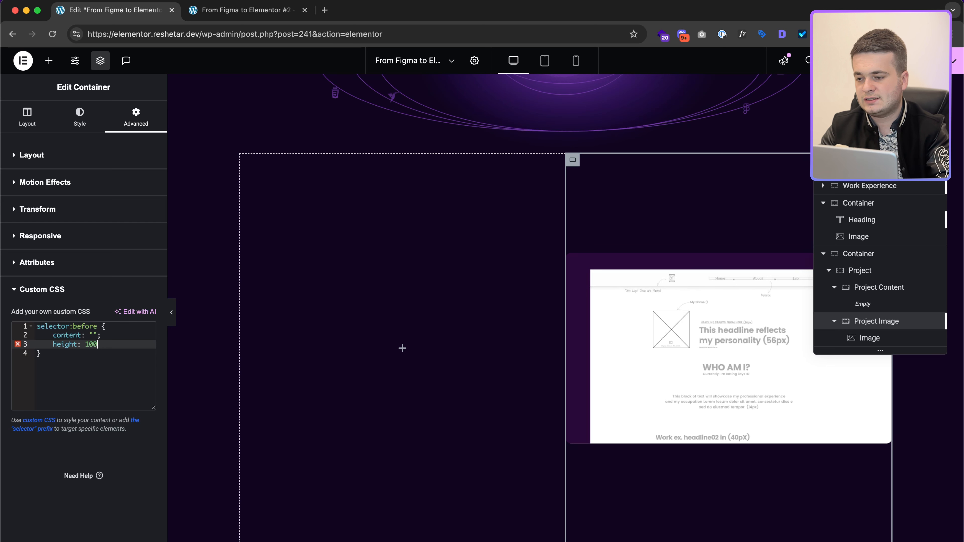
{"action": "type", "text": "%;"}
{"action": "key", "text": "Return"}
{"action": "type", "text": "w"}
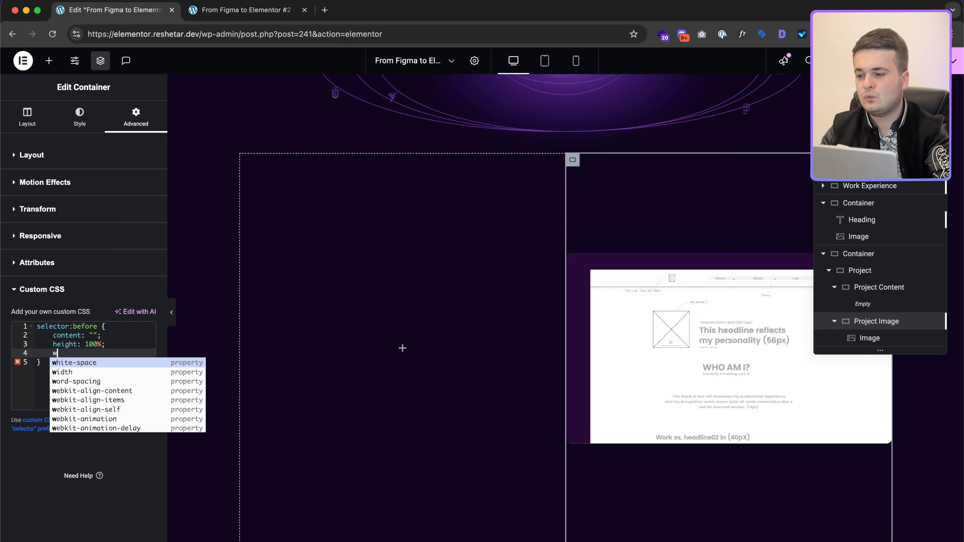
{"action": "key", "text": "Down"}
{"action": "key", "text": "Return"}
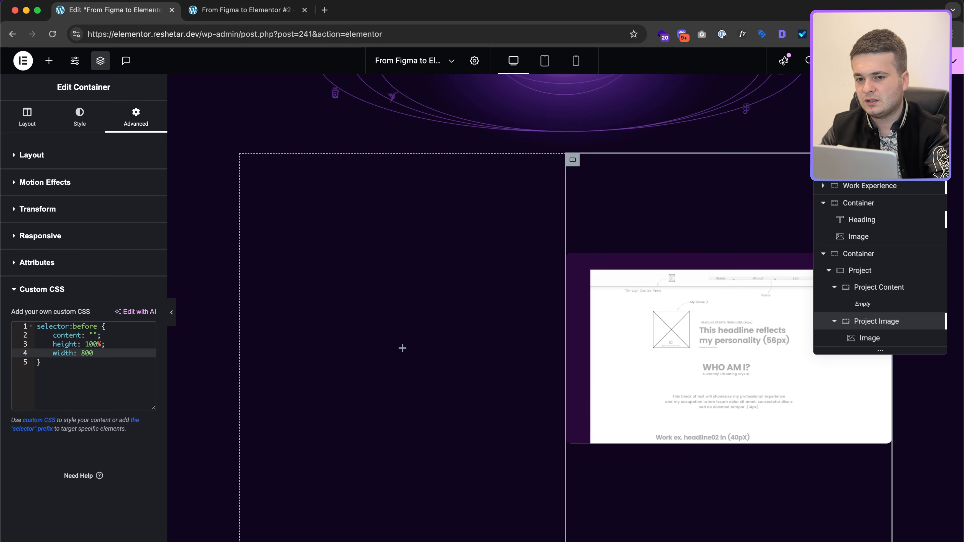
{"action": "key", "text": "ctrl+Right"}
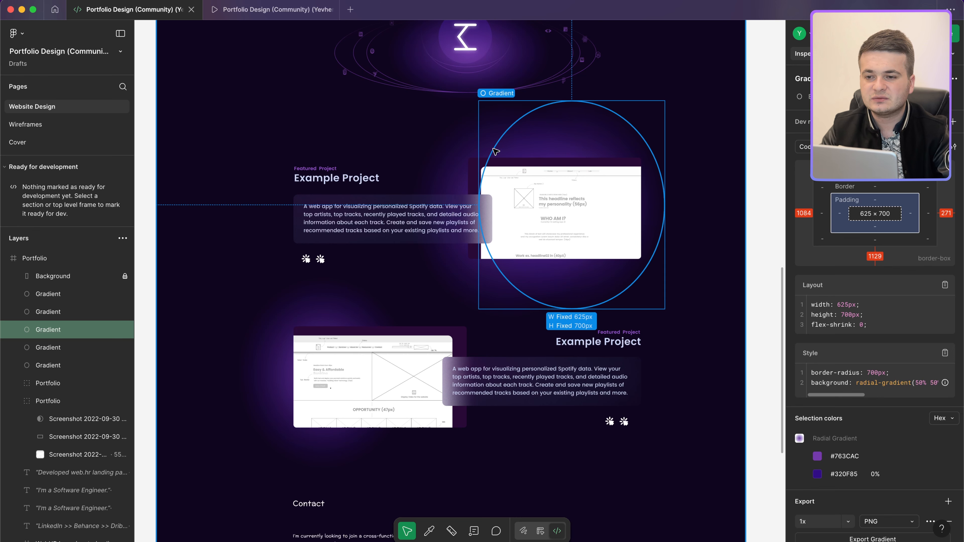
{"action": "key", "text": "ctrl+Left"}
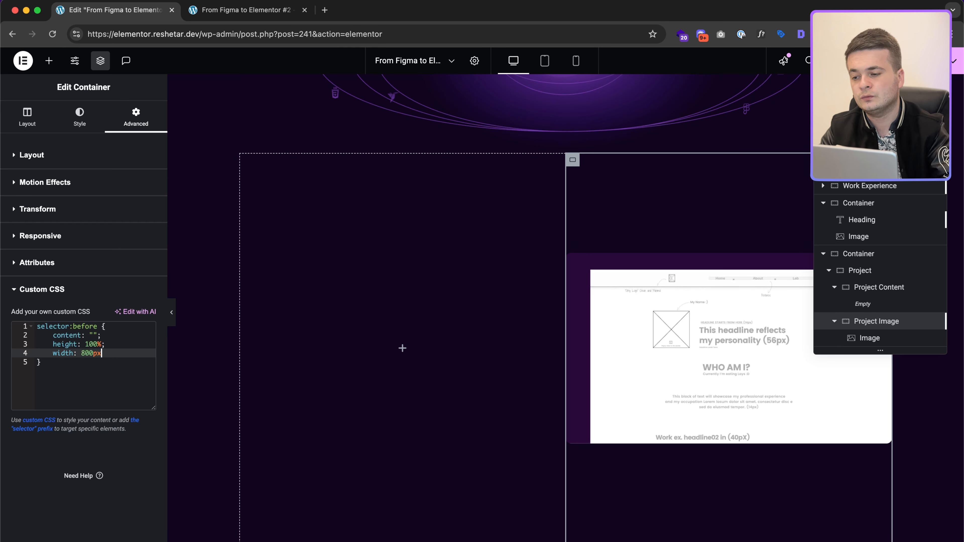
Step: Paste the #763CAC radial-gradient background from Figma and delete the stray lines
{"action": "key", "text": "Return"}
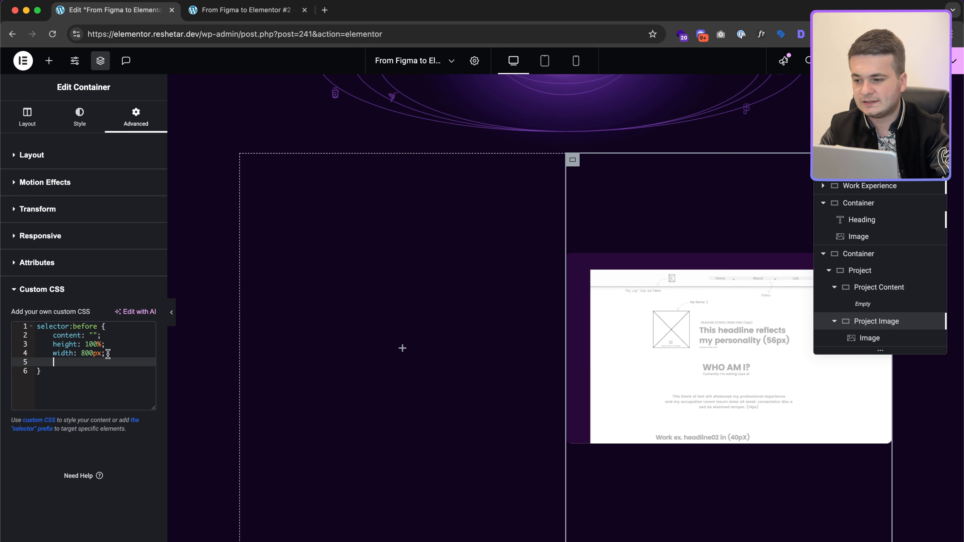
{"action": "type", "text": "background: radial-gradient(50% 50% at 50% 50%, #763CAC 0%, rgba(50, 15, 133, 0.00) 100%);  Selection colors Hex Hex"}
{"action": "key", "text": "shift+Up"}
{"action": "key", "text": "shift+Up"}
{"action": "key", "text": "shift+Up"}
{"action": "key", "text": "BackSpace"}
{"action": "key", "text": "BackSpace"}
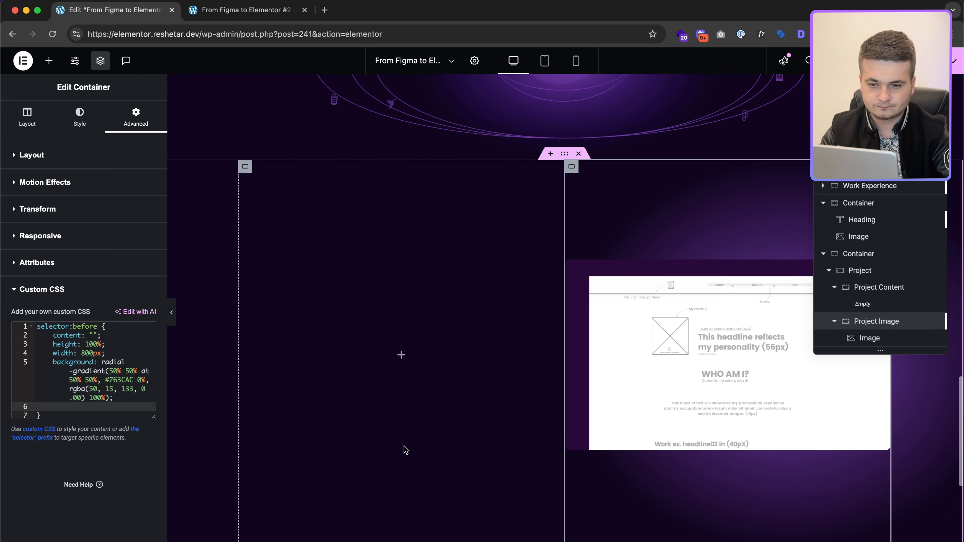
{"action": "key", "text": "BackSpace"}
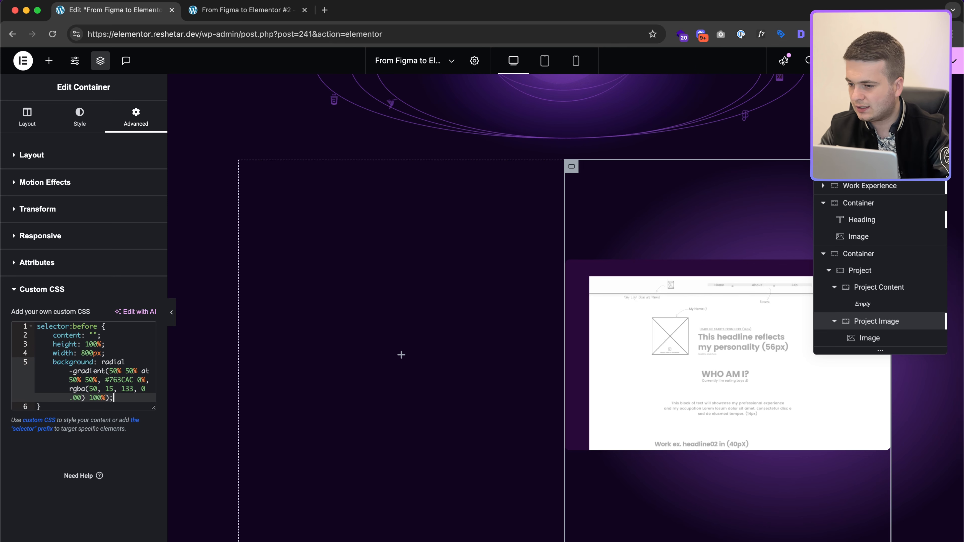
Step: Position the glow at top 0 and left -200px, comparing gradient sizes in Figma
{"action": "key", "text": "Return"}
{"action": "type", "text": "top"}
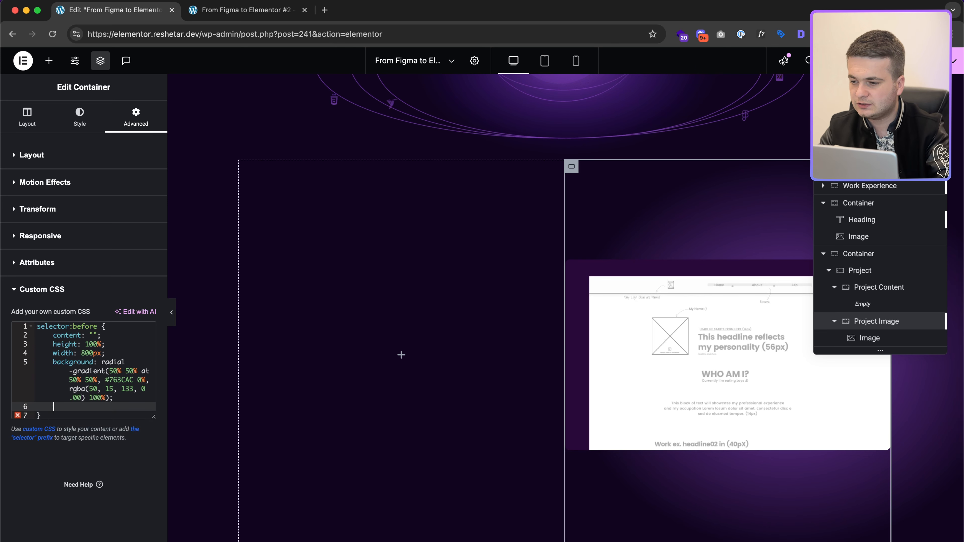
{"action": "type", "text": ": 0;"}
{"action": "key", "text": "Return"}
{"action": "type", "text": "left: 0"}
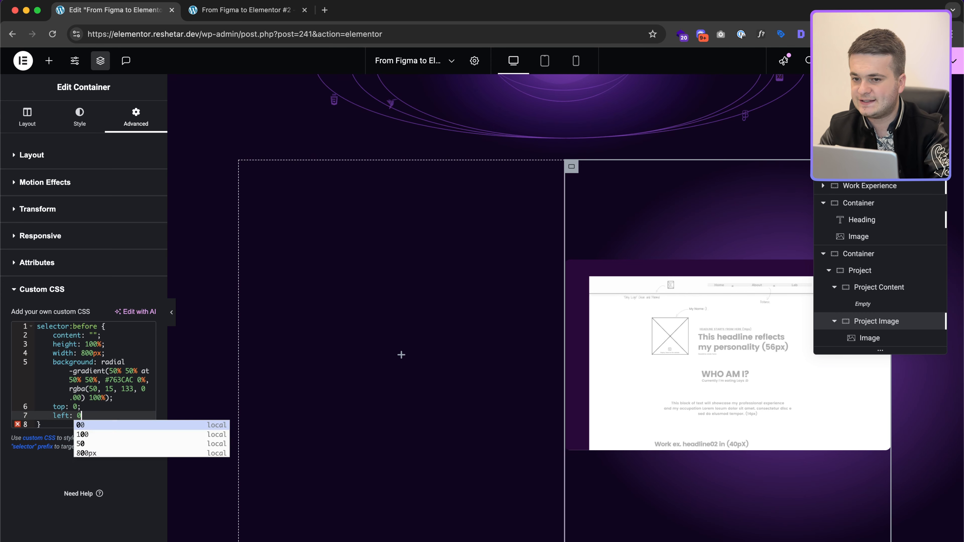
{"action": "type", "text": ";-200"}
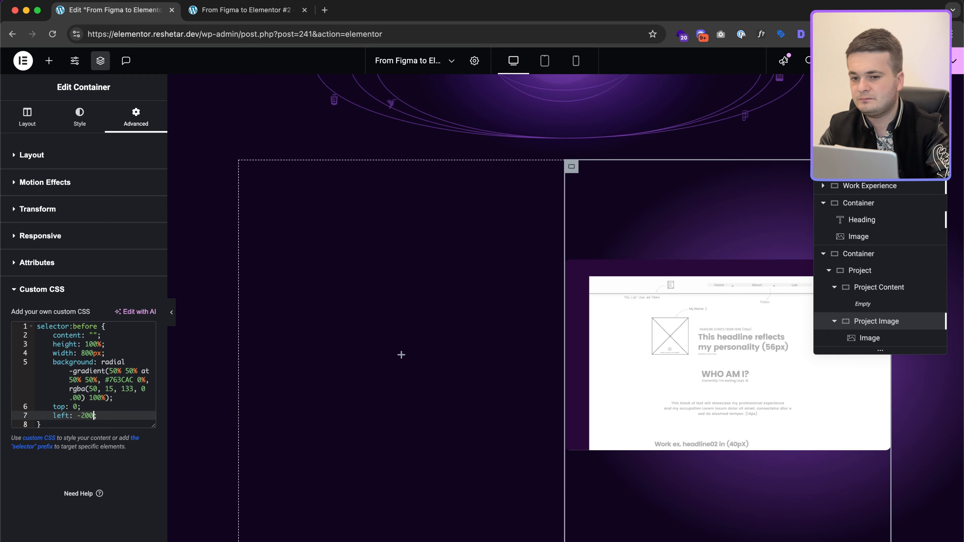
{"action": "type", "text": "px"}
{"action": "key", "text": "ctrl+Right"}
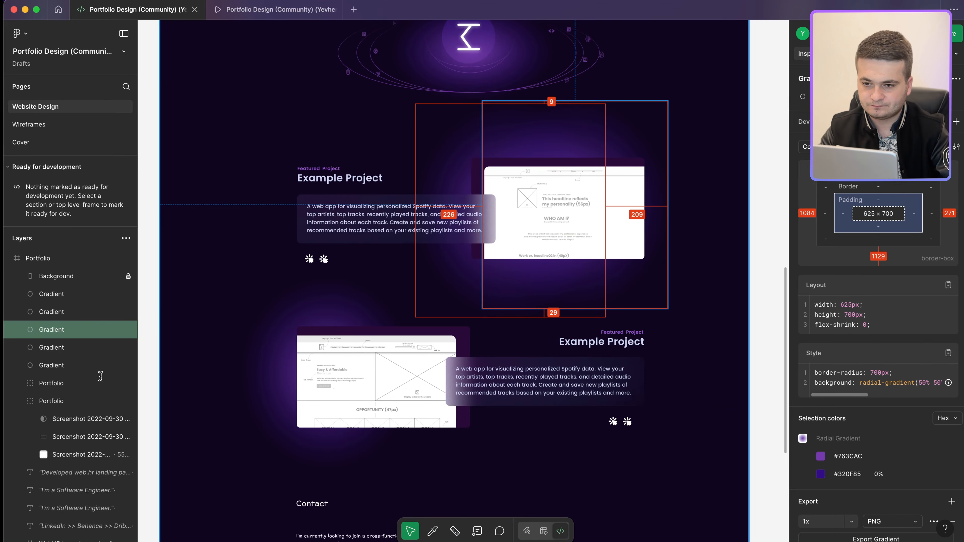
{"action": "key", "text": "ctrl+Left"}
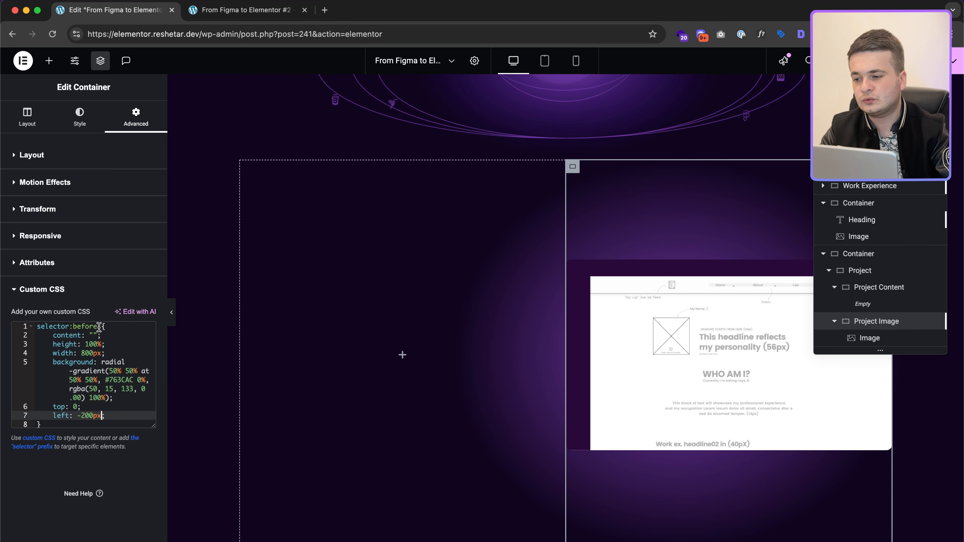
{"action": "left_click_drag", "start_coordinate": [99, 328], "coordinate": [34, 327]}
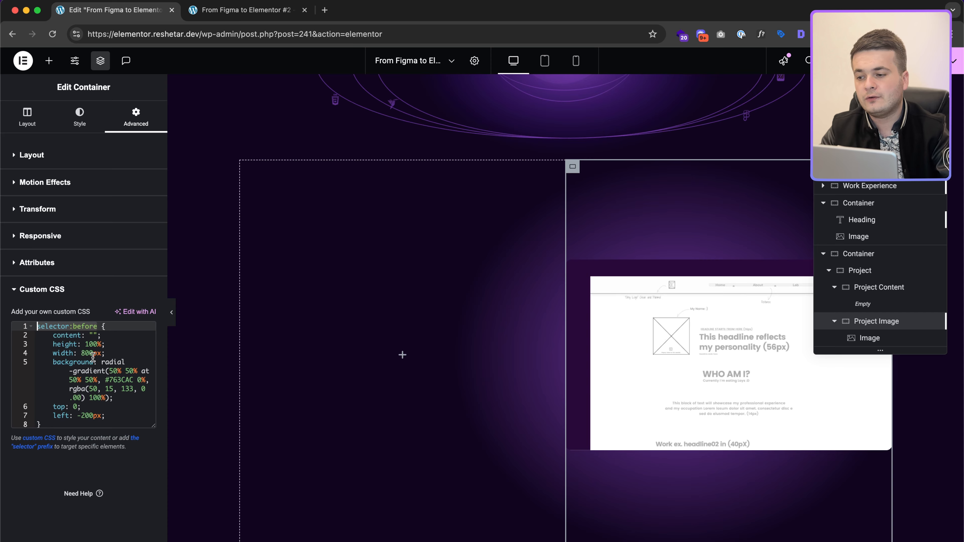
{"action": "key", "text": "ctrl+Right"}
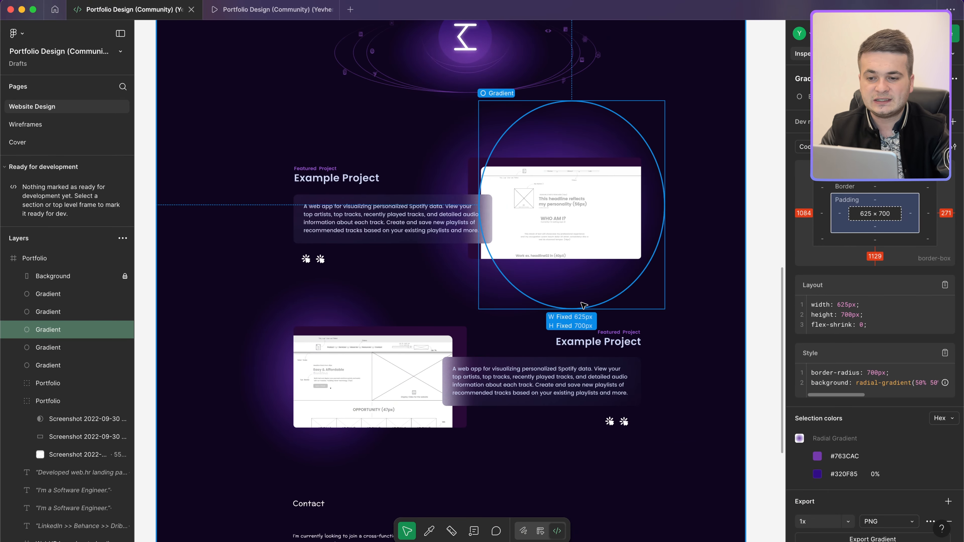
{"action": "left_click", "coordinate": [520, 307]}
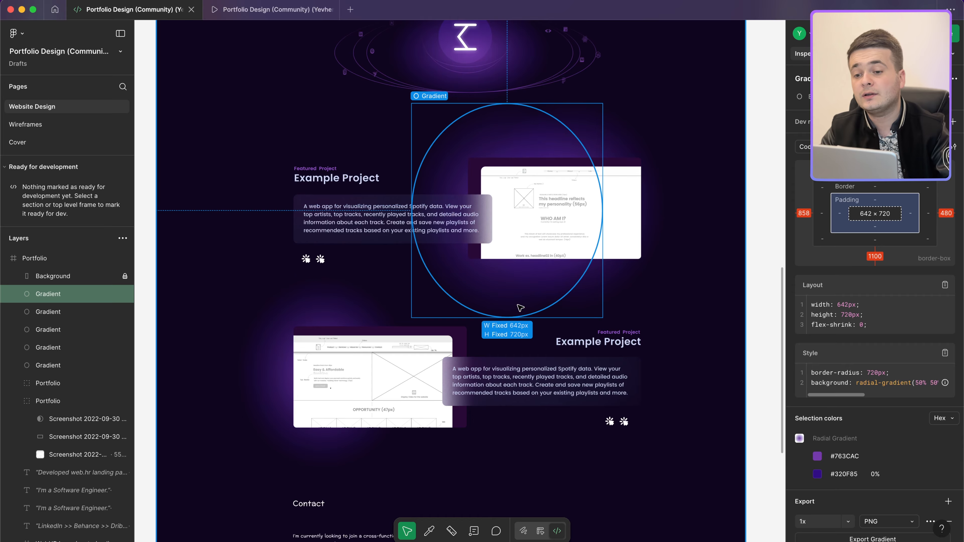
{"action": "key", "text": "ctrl+Left"}
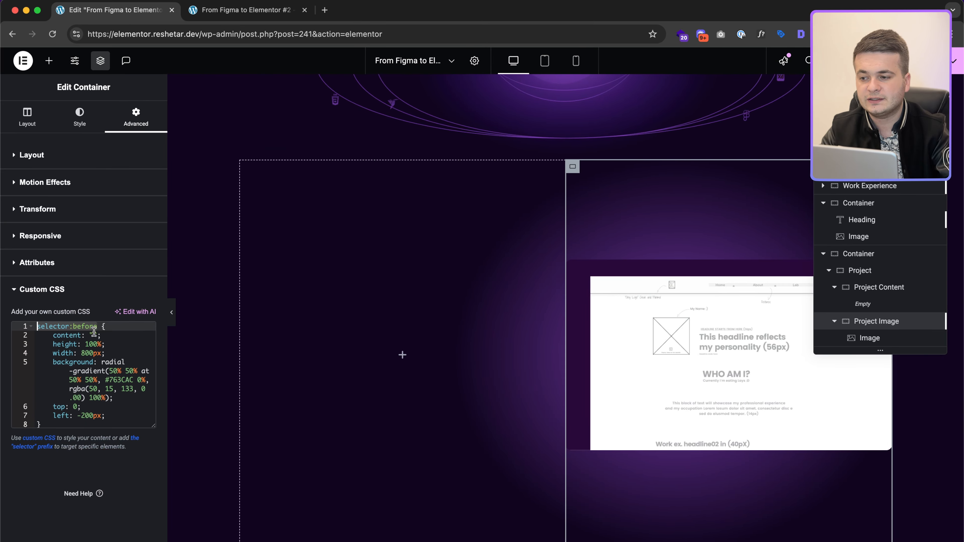
{"action": "key", "text": "ctrl+Right"}
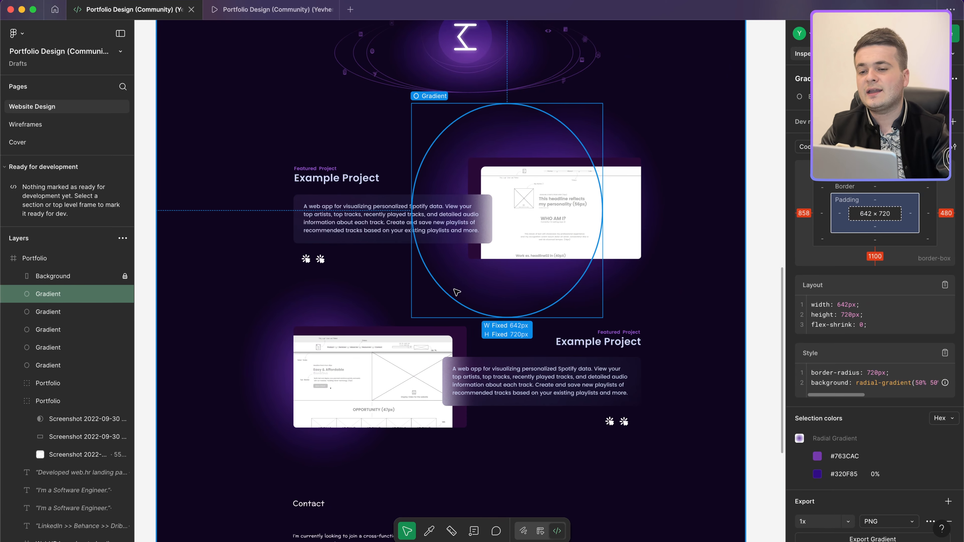
{"action": "key", "text": "ctrl+Left"}
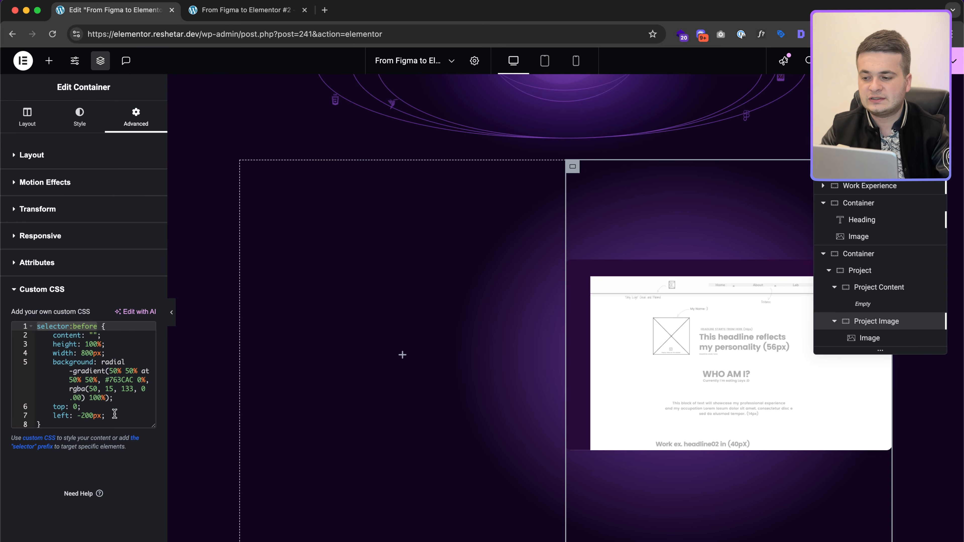
{"action": "left_click", "coordinate": [115, 413]}
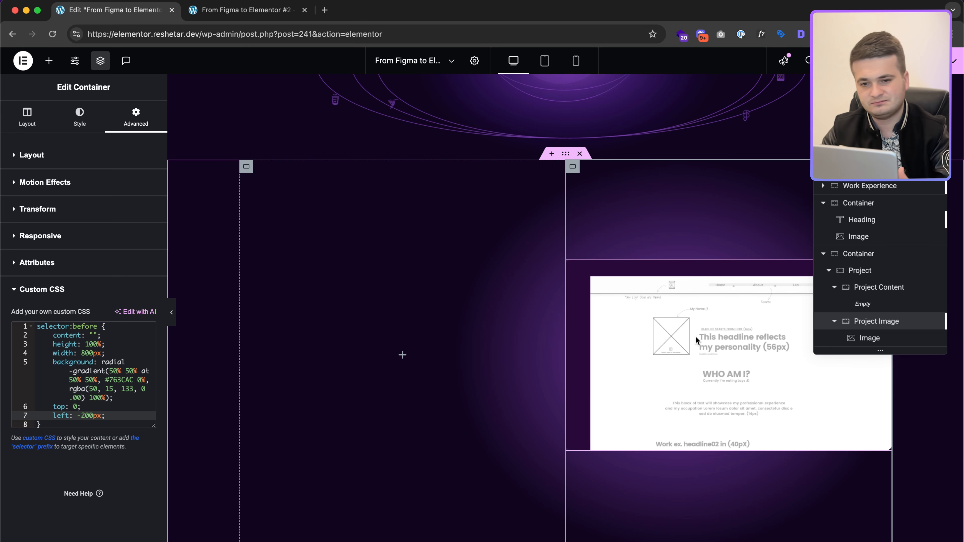
{"action": "key", "text": "ctrl+Right"}
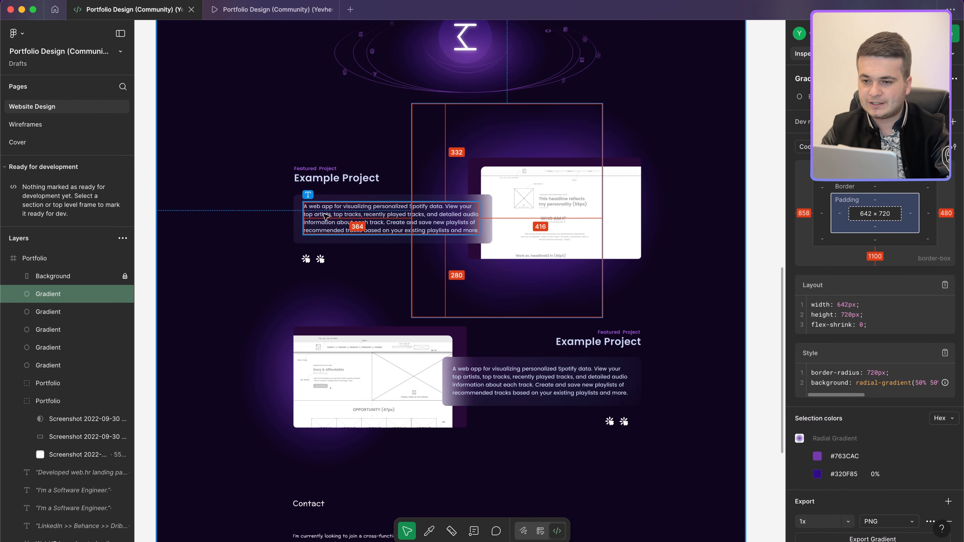
{"action": "key", "text": "ctrl+Left"}
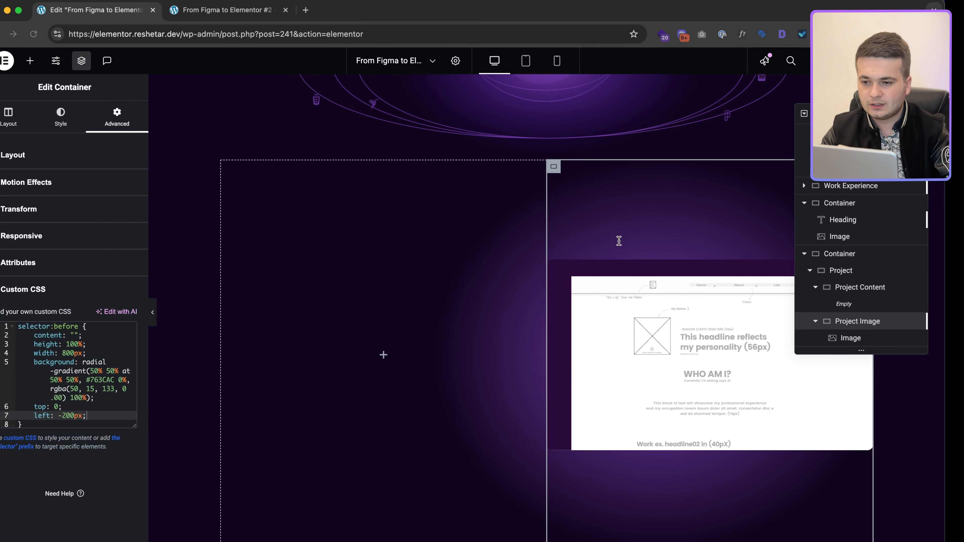
Step: Copy the 'CIB on the Mobile' heading and paste it into the empty project column
{"action": "left_click", "coordinate": [401, 356]}
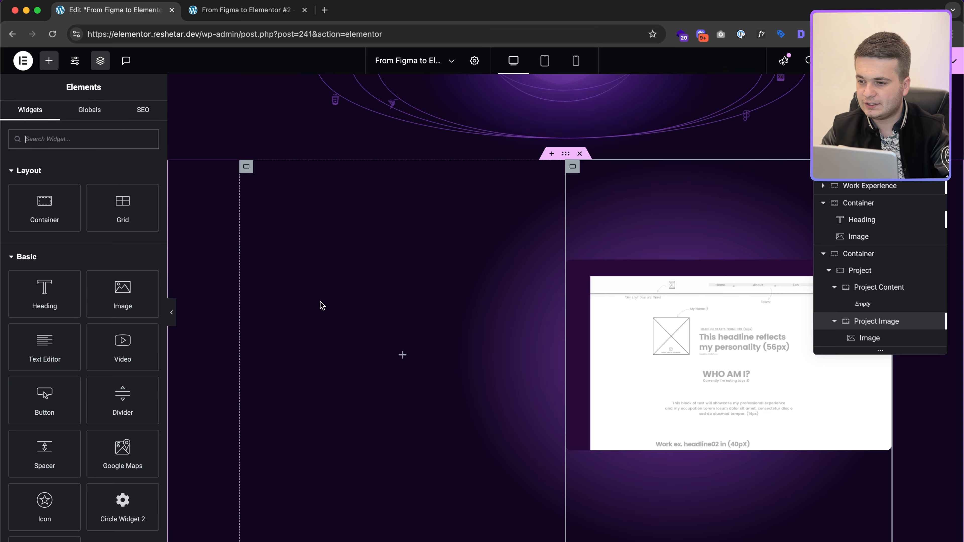
{"action": "scroll", "coordinate": [322, 306], "scroll_direction": "up", "scroll_amount": 15}
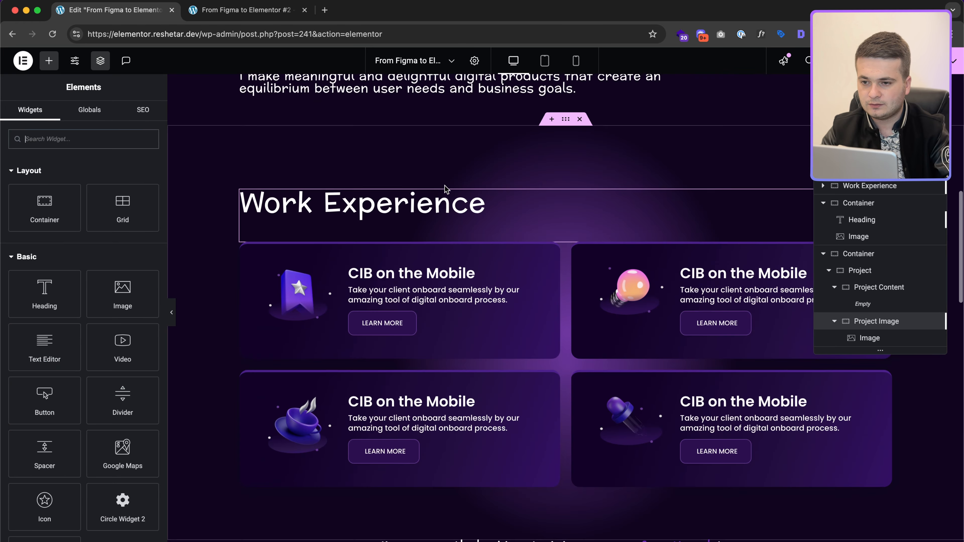
{"action": "scroll", "coordinate": [445, 189], "scroll_direction": "up", "scroll_amount": 8}
{"action": "key", "text": "ctrl+Right"}
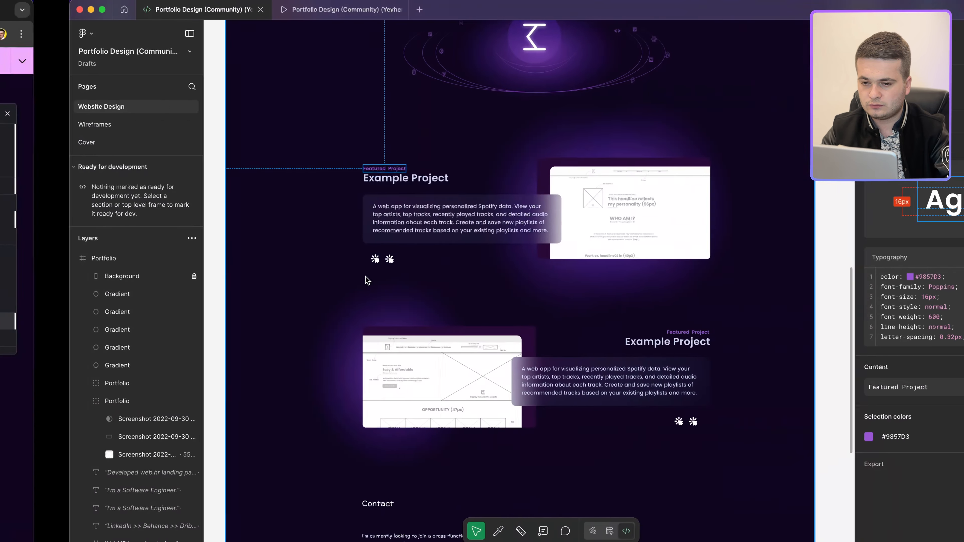
{"action": "left_click", "coordinate": [318, 178]}
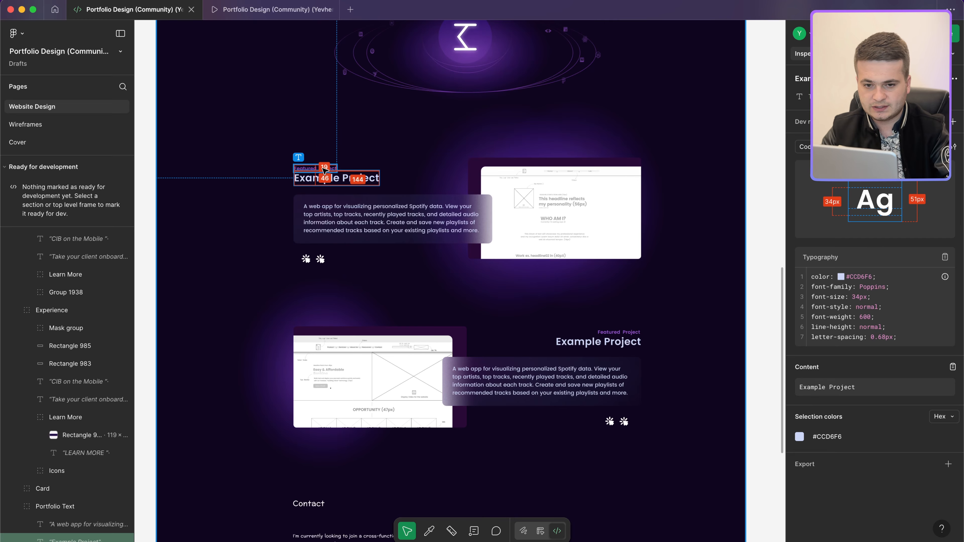
{"action": "key", "text": "ctrl+Left"}
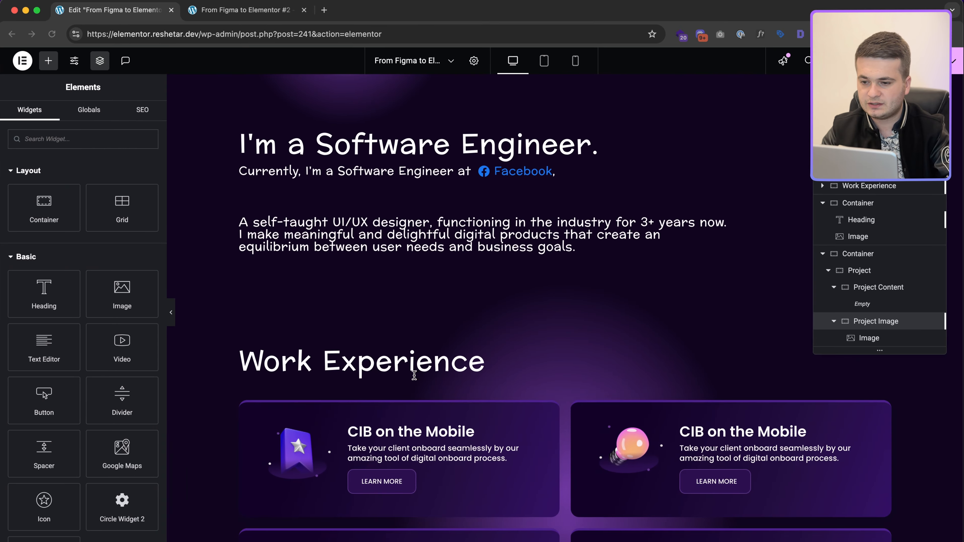
{"action": "scroll", "coordinate": [414, 375], "scroll_direction": "down", "scroll_amount": 3}
{"action": "right_click", "coordinate": [415, 353]}
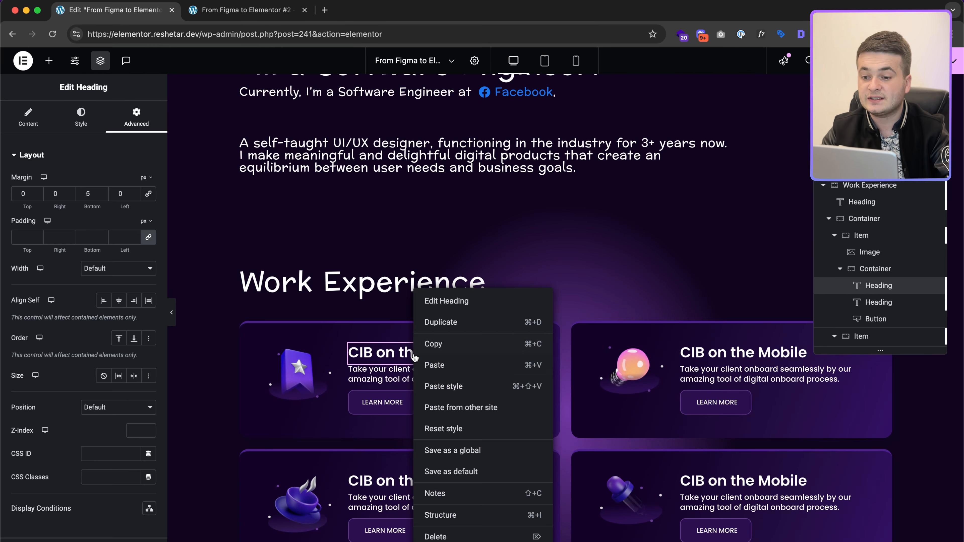
{"action": "left_click", "coordinate": [438, 349]}
{"action": "scroll", "coordinate": [437, 351], "scroll_direction": "down", "scroll_amount": 15}
{"action": "right_click", "coordinate": [404, 357]}
{"action": "left_click", "coordinate": [427, 351]}
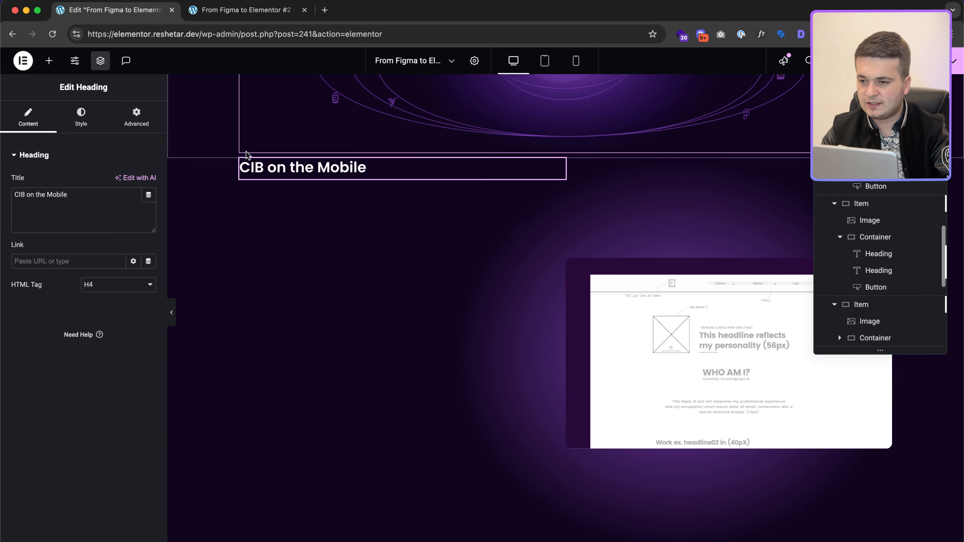
Step: Centre the container's content vertically and retitle the pasted heading 'Featured Project'
{"action": "left_click", "coordinate": [246, 164]}
{"action": "left_click", "coordinate": [47, 380]}
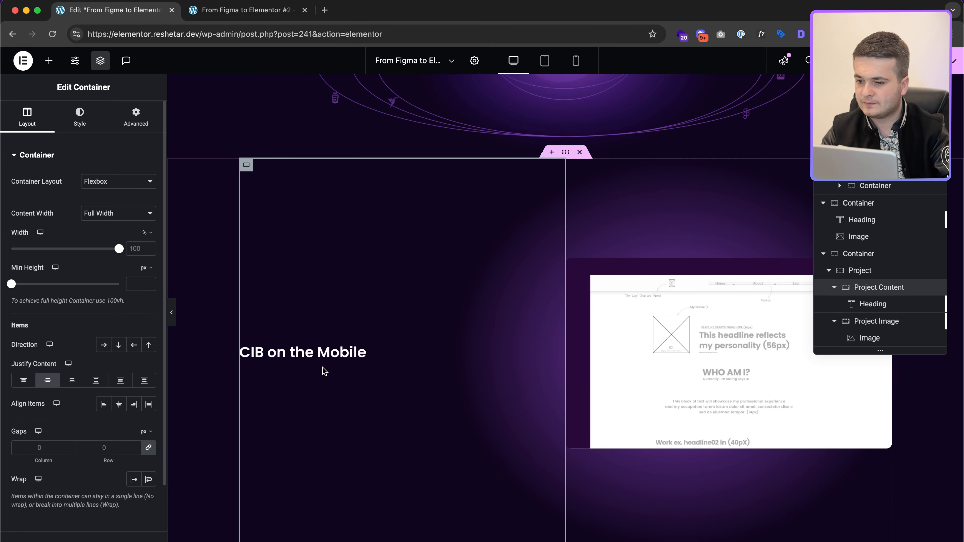
{"action": "left_click", "coordinate": [342, 351]}
{"action": "key", "text": "ctrl+Right"}
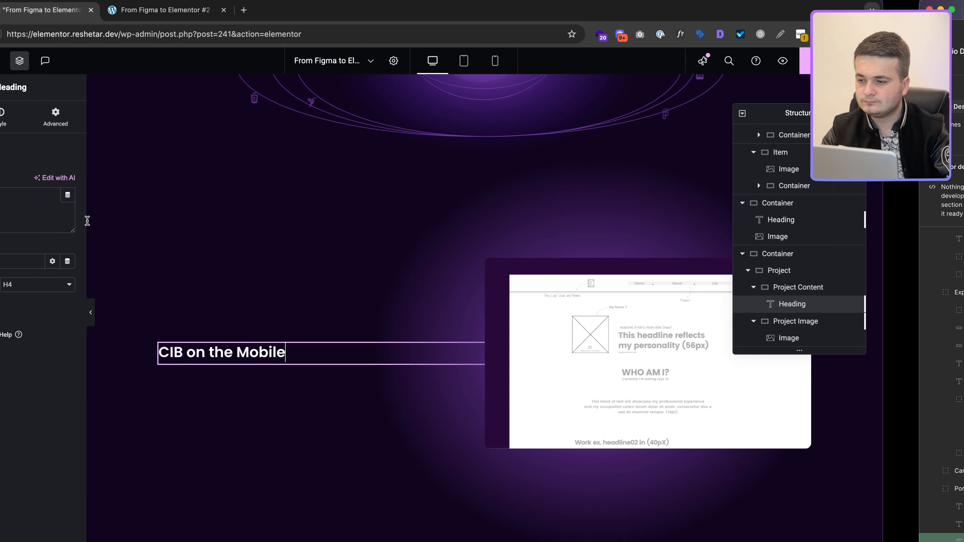
{"action": "left_click", "coordinate": [93, 208]}
{"action": "key", "text": "super+a"}
{"action": "key", "text": "super+v"}
{"action": "key", "text": "super+a"}
{"action": "key", "text": "super+v"}
{"action": "key", "text": "ctrl+Left"}
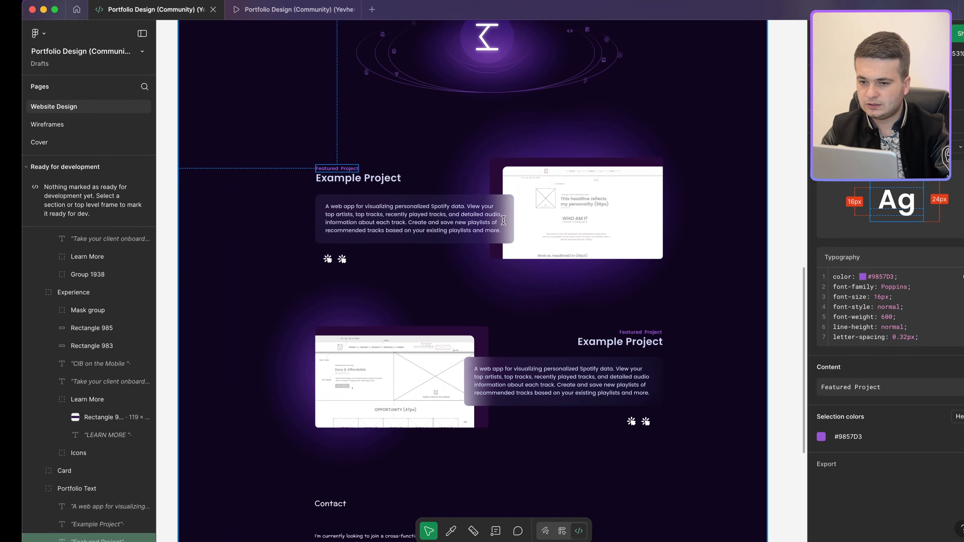
{"action": "key", "text": "ctrl+Left"}
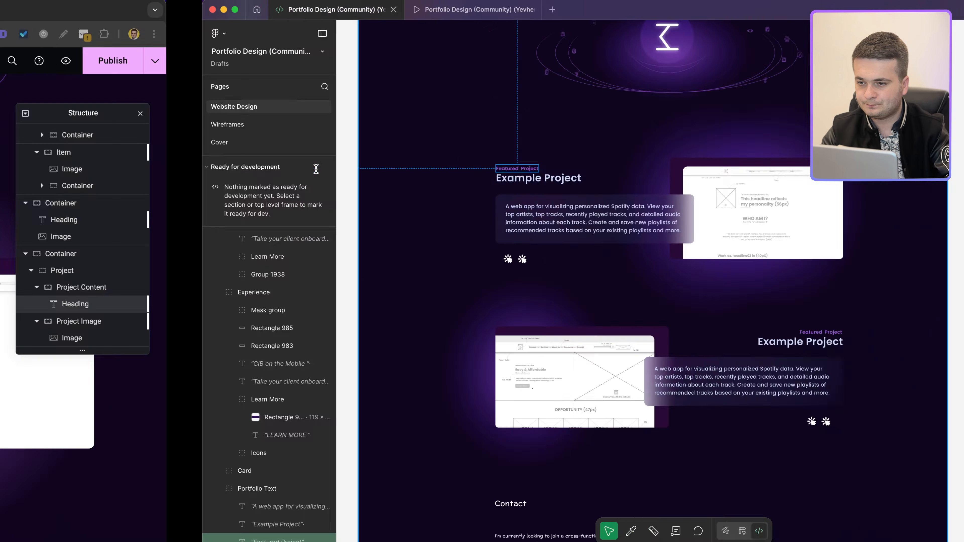
{"action": "key", "text": "super+a"}
{"action": "key", "text": "super+v"}
{"action": "key", "text": "ctrl+Right"}
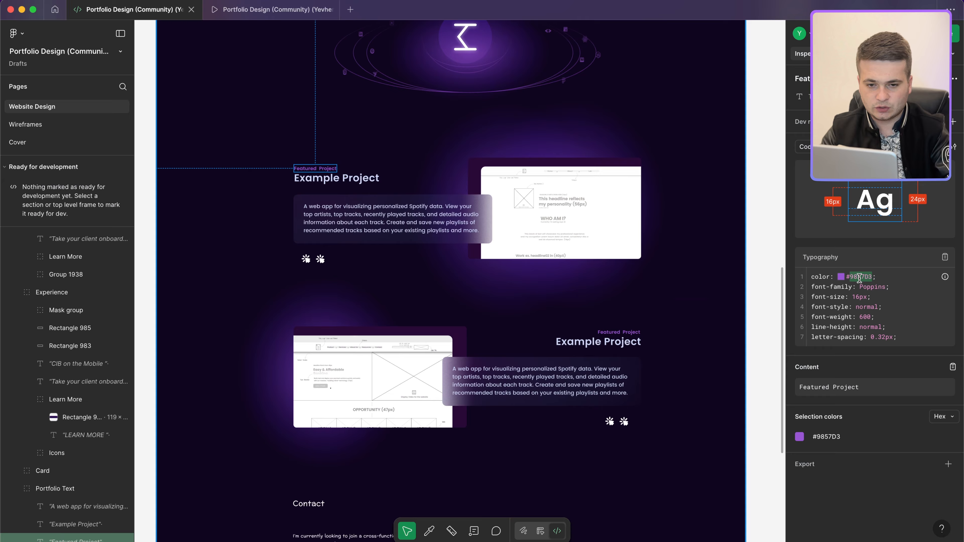
{"action": "key", "text": "ctrl+Left"}
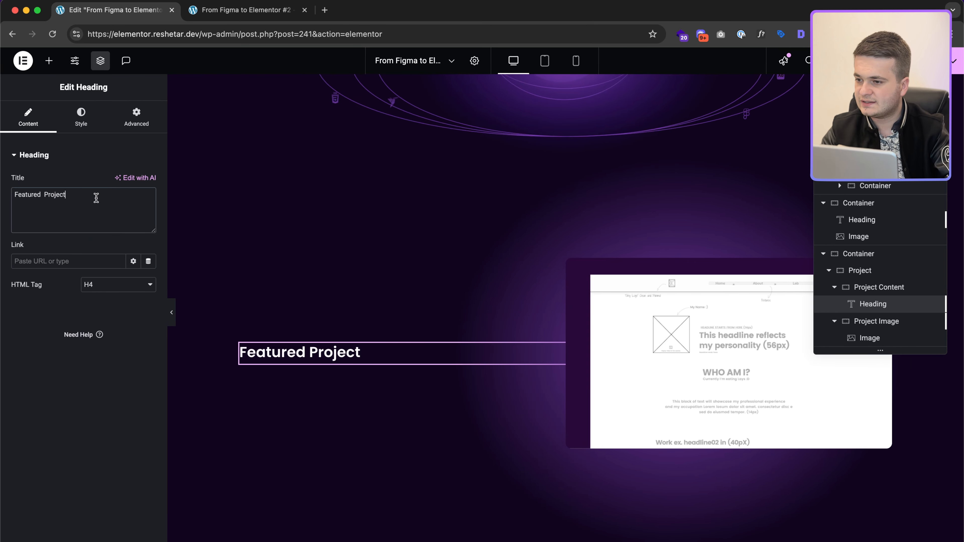
Step: Style Featured Project in #9857D3, 16 px Poppins 600, and read Example Project's specs in Figma
{"action": "left_click", "coordinate": [81, 129]}
{"action": "left_click", "coordinate": [148, 335]}
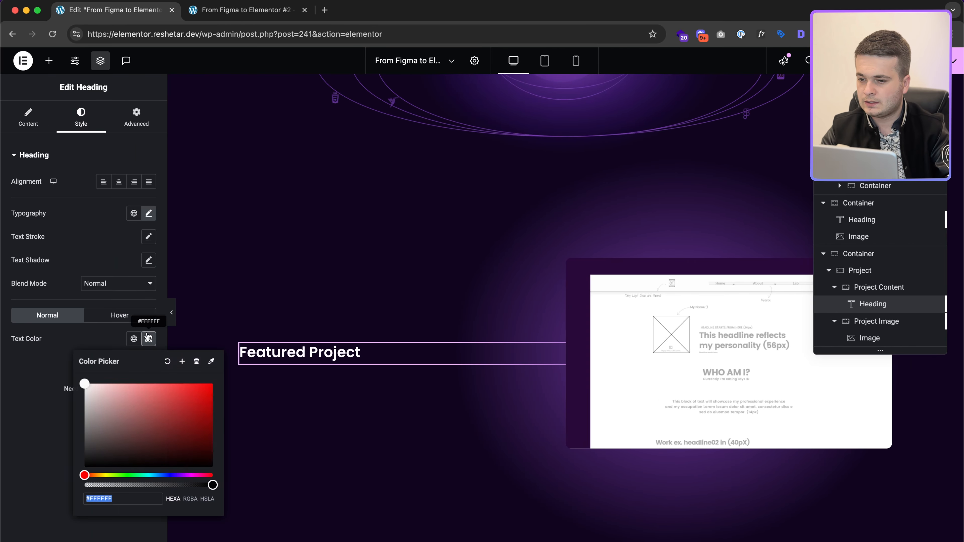
{"action": "key", "text": "ctrl+v"}
{"action": "left_click", "coordinate": [148, 213]}
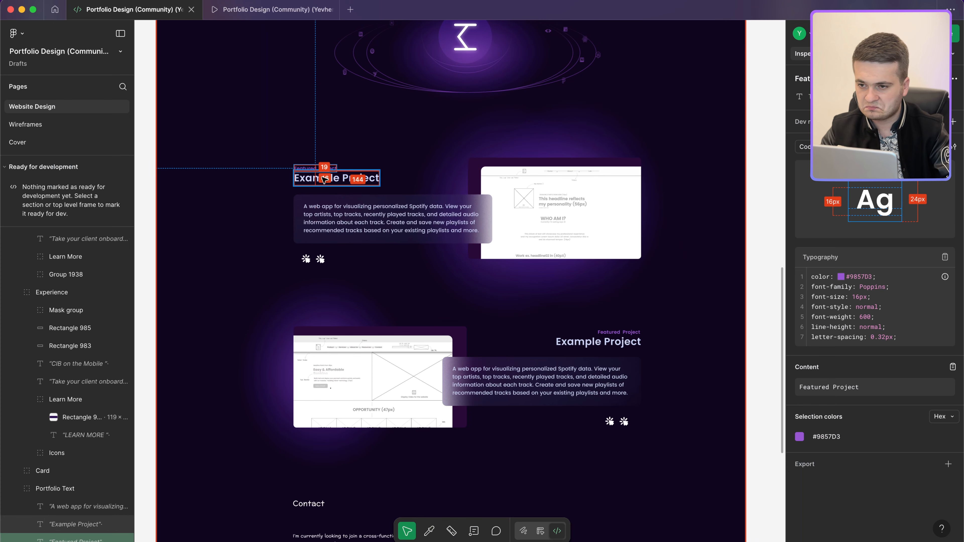
{"action": "scroll", "coordinate": [323, 179], "scroll_direction": "up", "scroll_amount": 5}
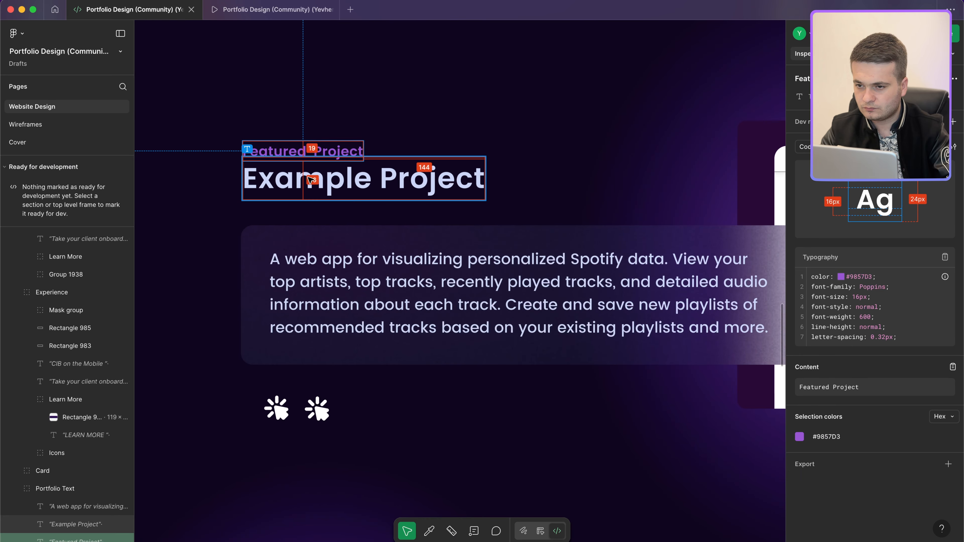
{"action": "scroll", "coordinate": [421, 184], "scroll_direction": "down", "scroll_amount": 3}
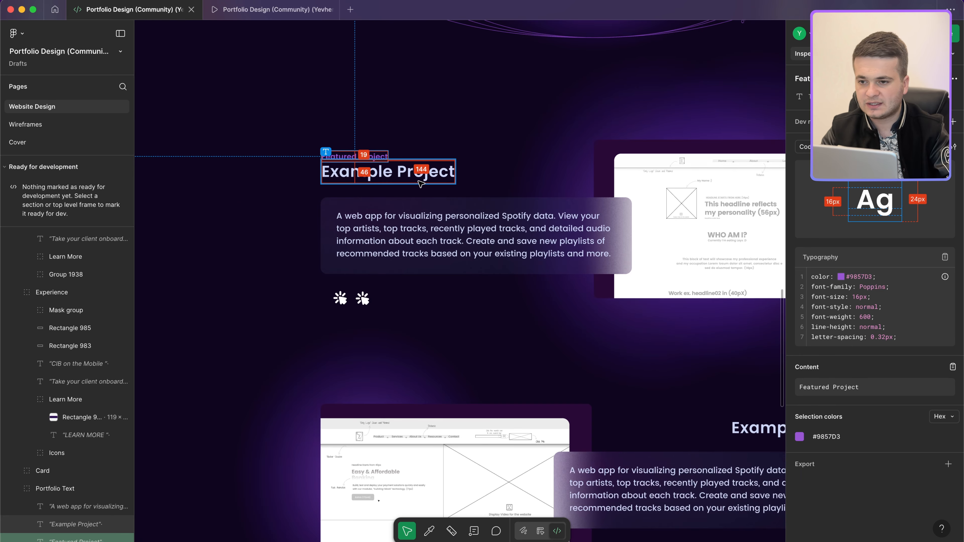
{"action": "left_click", "coordinate": [420, 182]}
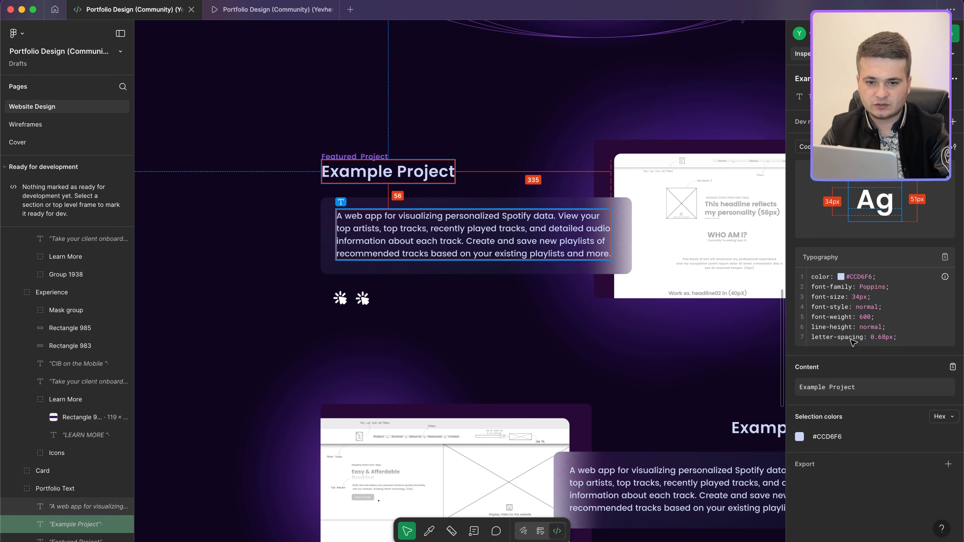
{"action": "key", "text": "super+Tab"}
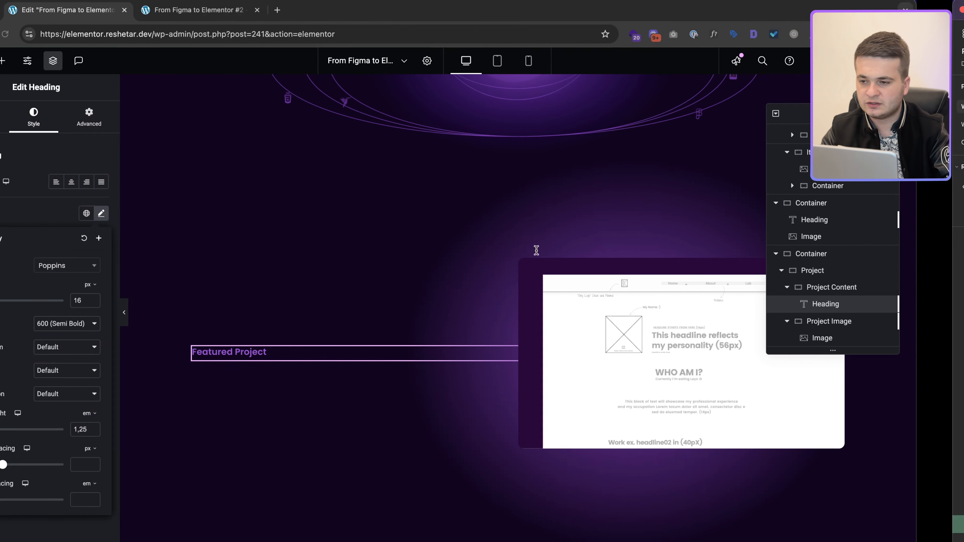
Step: Duplicate Featured Project into an 'Example Project' heading coloured #CCD6F6
{"action": "right_click", "coordinate": [310, 352]}
{"action": "left_click", "coordinate": [327, 319]}
{"action": "key", "text": "super+a"}
{"action": "type", "text": "CCD6F6"}
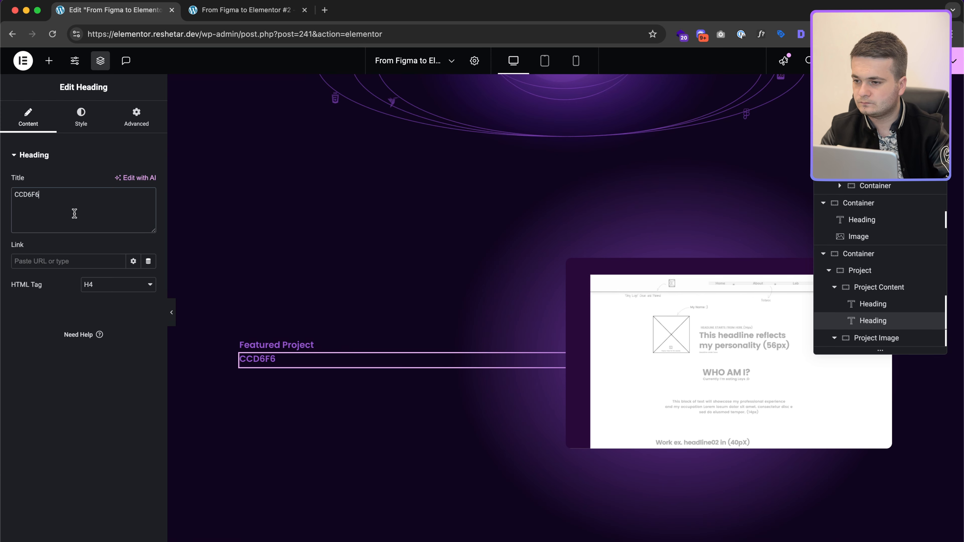
{"action": "left_click", "coordinate": [81, 116]}
{"action": "left_click", "coordinate": [149, 339]}
{"action": "type", "text": "#CCD6F6"}
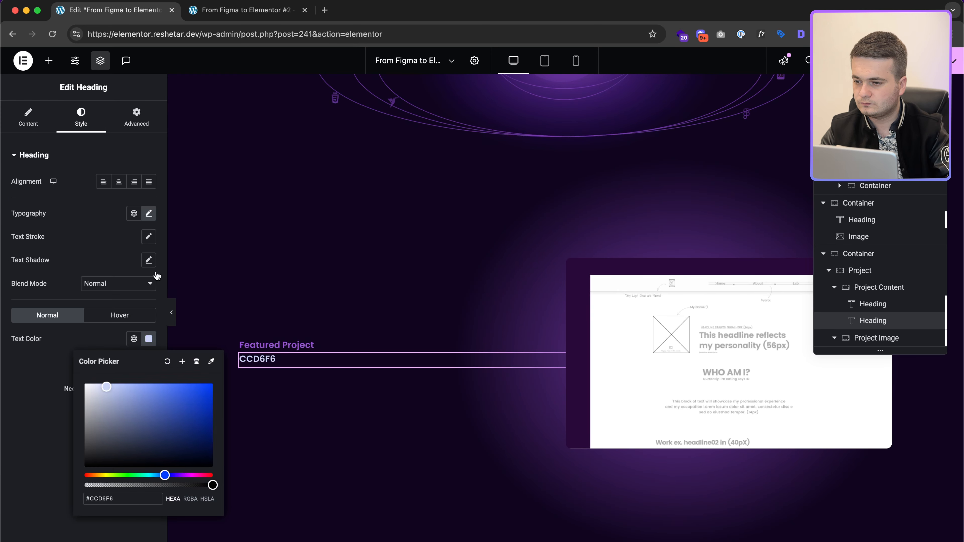
{"action": "left_click", "coordinate": [28, 116]}
{"action": "triple_click", "coordinate": [57, 195]}
{"action": "key", "text": "shift+super+v"}
{"action": "key", "text": "shift+super+v"}
{"action": "key", "text": "shift+super+v"}
{"action": "key", "text": "shift+super+v"}
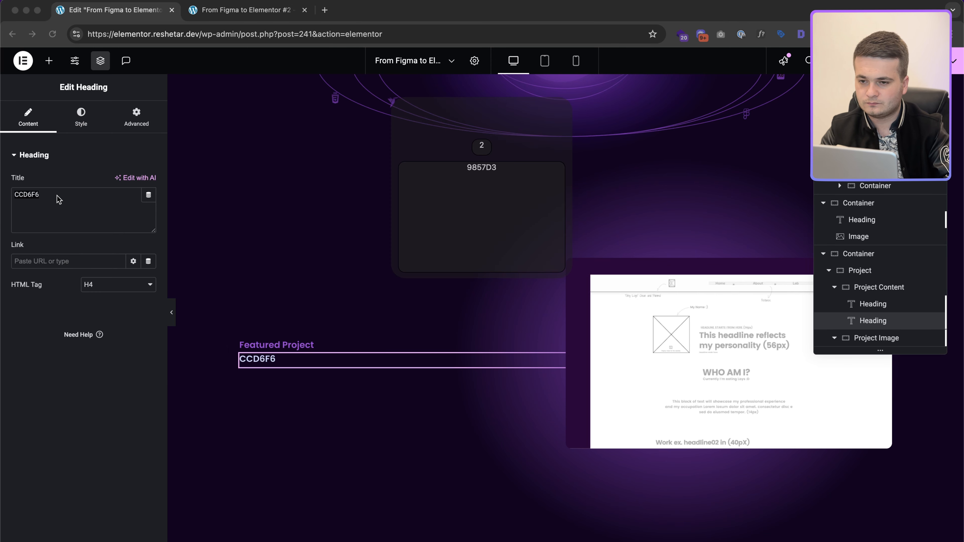
{"action": "key", "text": "Return"}
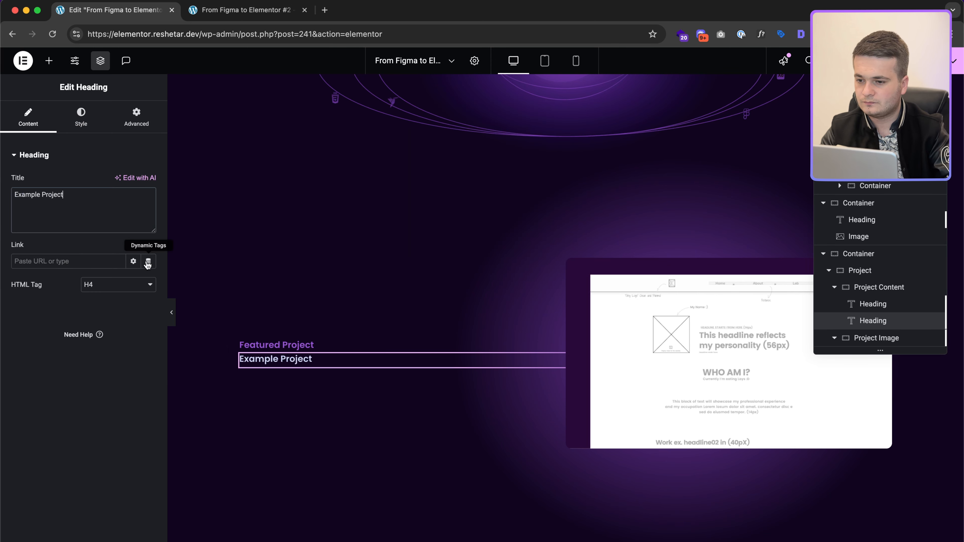
Step: Set Example Project's typography to 34 px size with 0.68 px letter spacing
{"action": "left_click", "coordinate": [81, 118]}
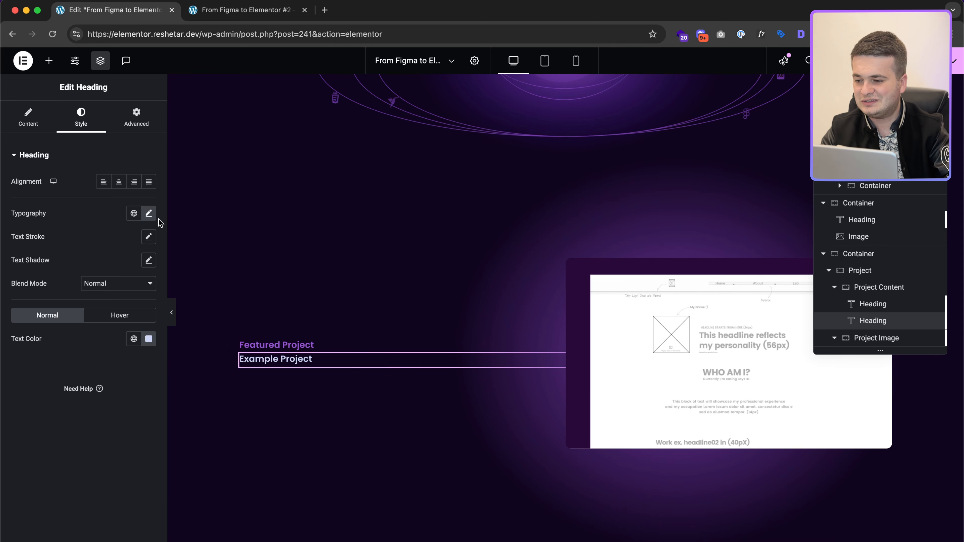
{"action": "left_click", "coordinate": [148, 213]}
{"action": "key", "text": "super+Tab"}
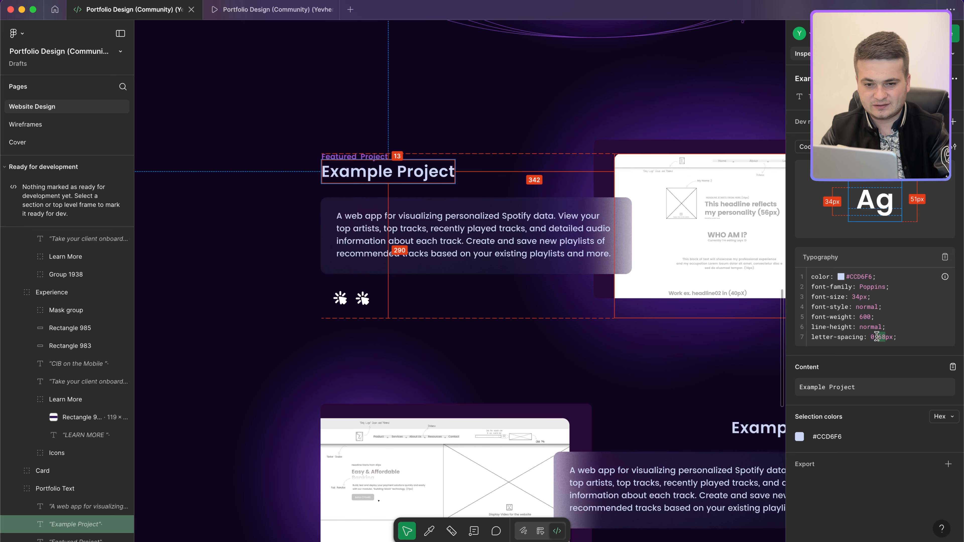
{"action": "key", "text": "ctrl+Left"}
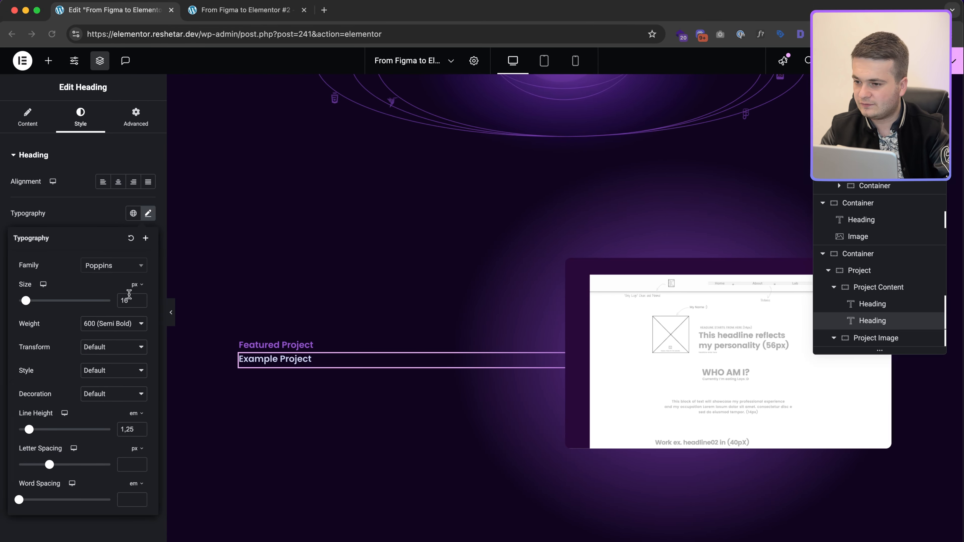
{"action": "double_click", "coordinate": [126, 300]}
{"action": "type", "text": "34"}
{"action": "left_click", "coordinate": [131, 460]}
{"action": "type", "text": "0.68"}
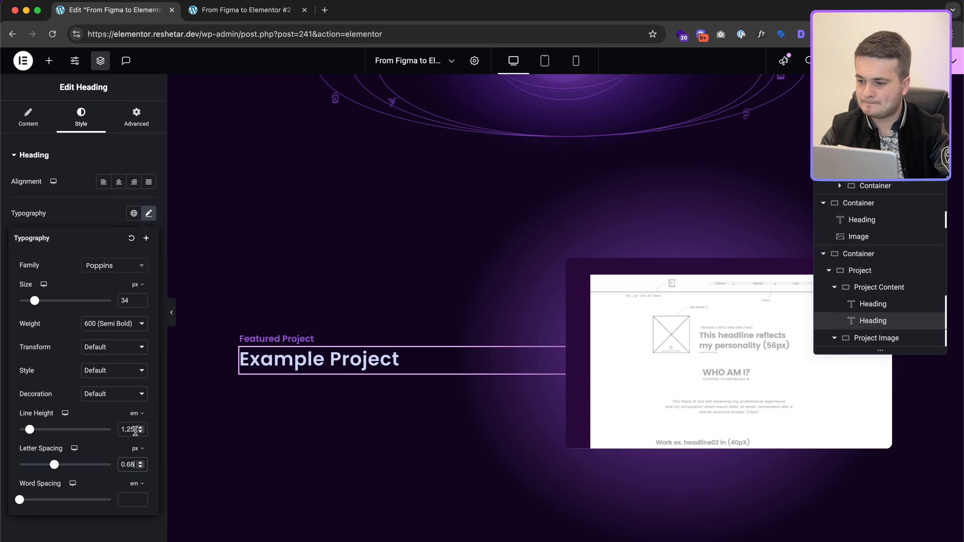
{"action": "key", "text": "ctrl+Right"}
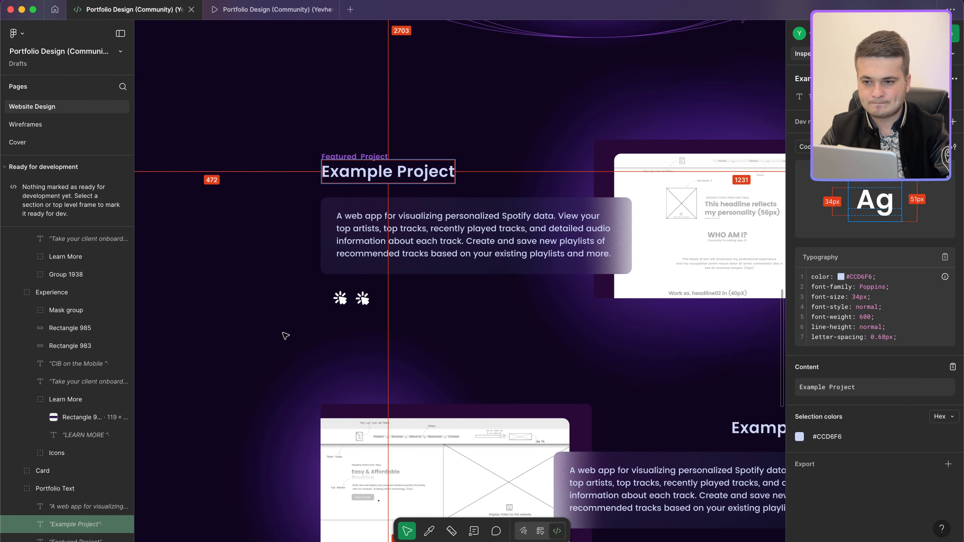
{"action": "key", "text": "ctrl+Left"}
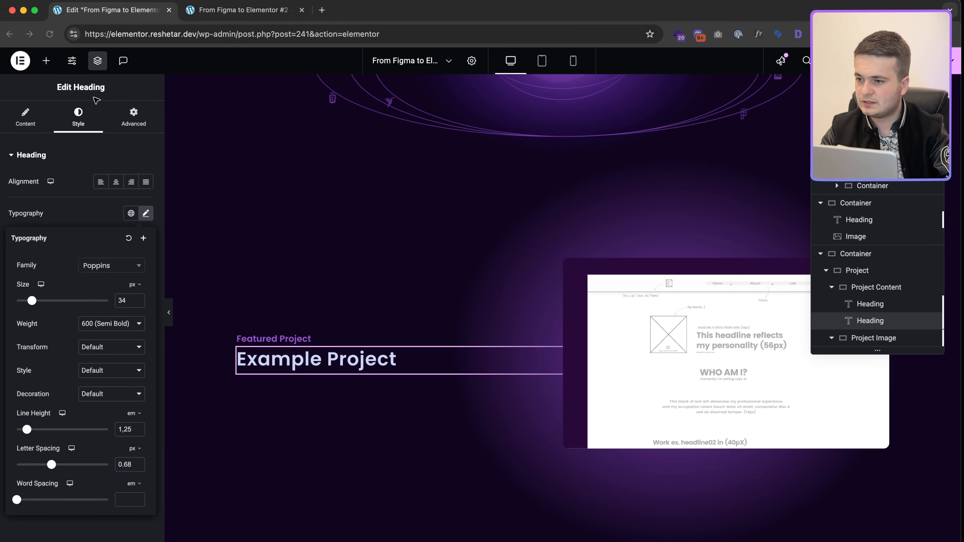
Step: Give the Example Project heading a 30 px bottom margin
{"action": "left_click", "coordinate": [136, 112]}
{"action": "key", "text": "BackSpace"}
{"action": "type", "text": "30"}
{"action": "left_click", "coordinate": [314, 333]}
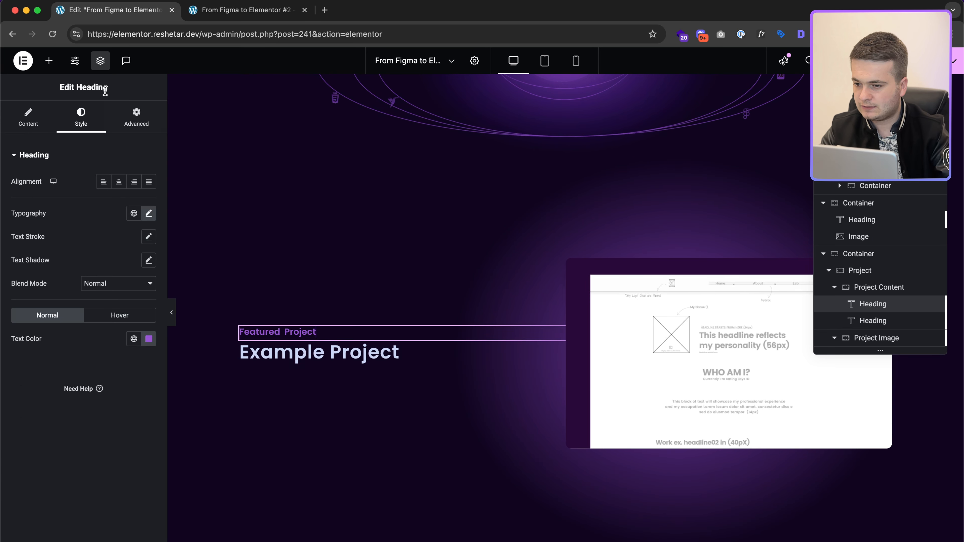
Step: Set Featured Project's bottom margin to 0 and inspect the card and description specs in Figma
{"action": "left_click", "coordinate": [135, 120]}
{"action": "left_click", "coordinate": [91, 193]}
{"action": "key", "text": "BackSpace"}
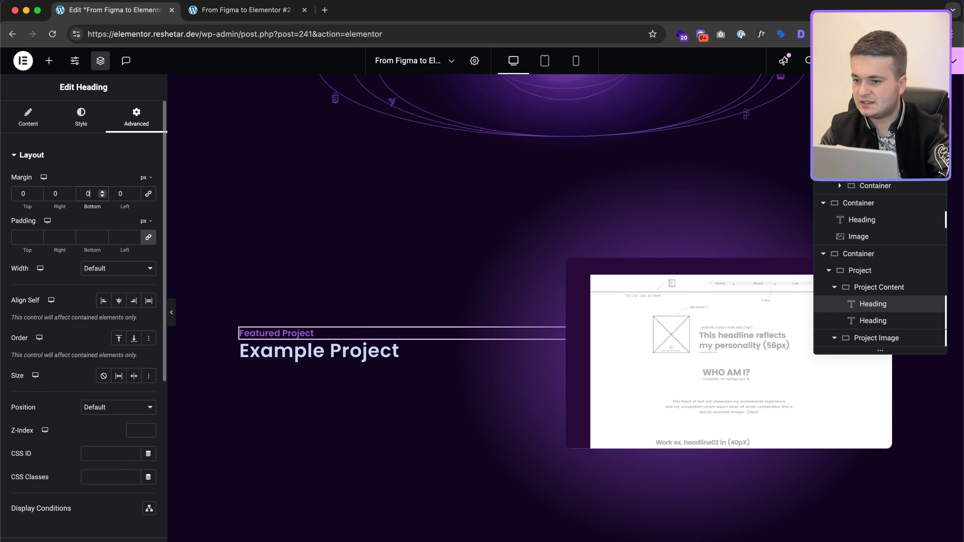
{"action": "key", "text": "ctrl+Right"}
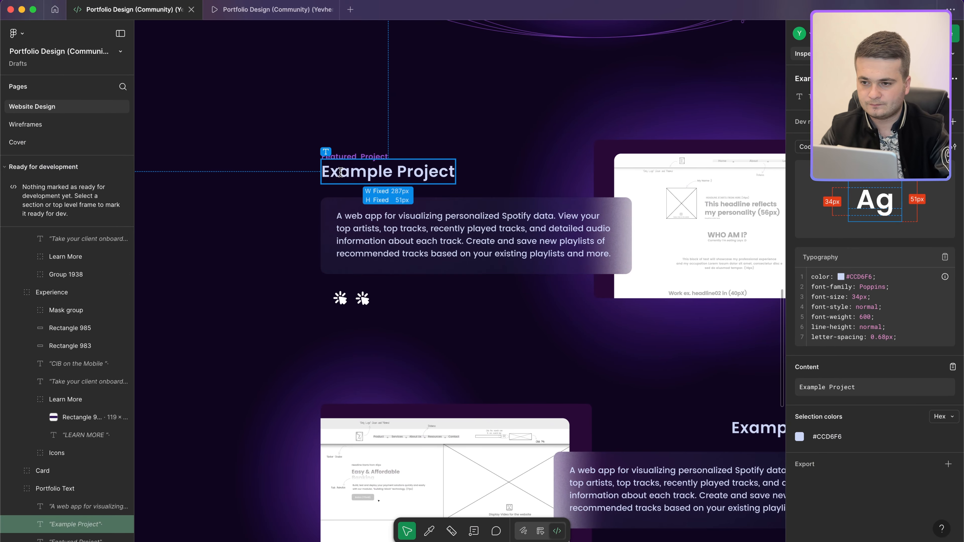
{"action": "left_click", "coordinate": [420, 203]}
{"action": "left_click", "coordinate": [426, 244]}
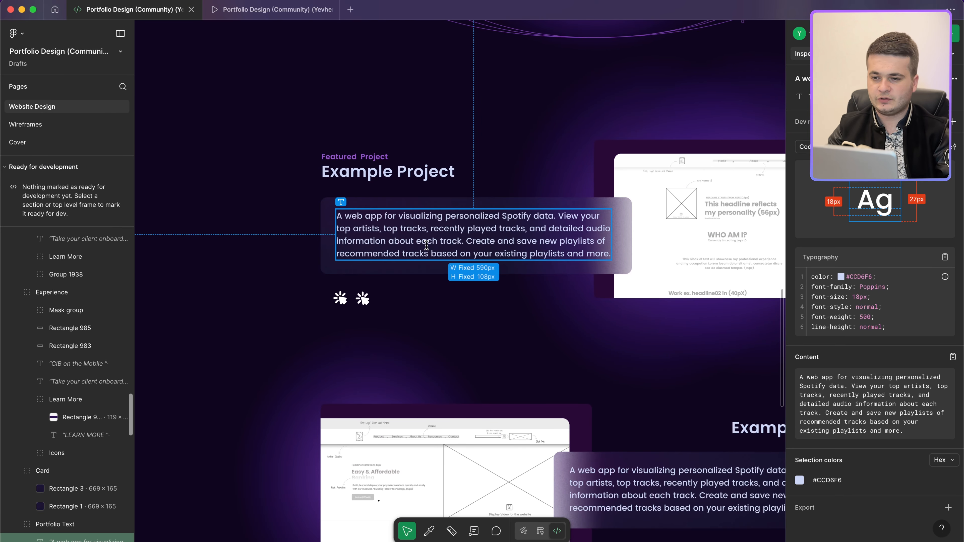
{"action": "key", "text": "ctrl+Left"}
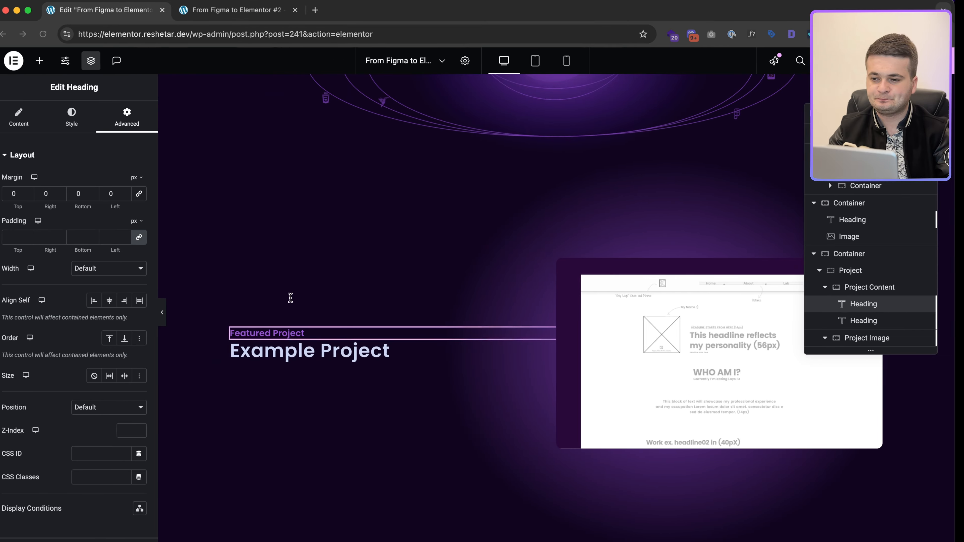
Step: Duplicate Example Project and paste the Spotify web-app description as its title, removing stray line breaks
{"action": "key", "text": "ctrl+Right"}
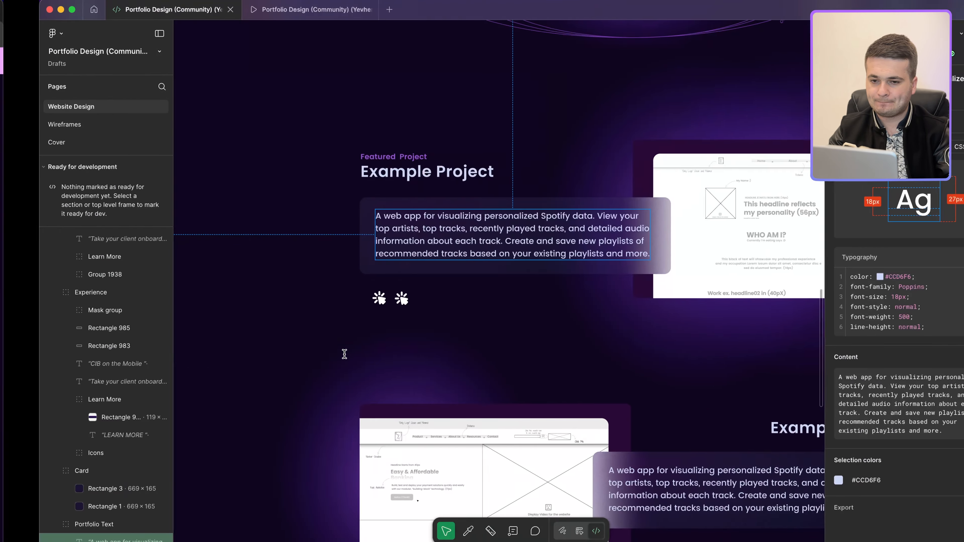
{"action": "key", "text": "ctrl+Left"}
{"action": "right_click", "coordinate": [380, 360]}
{"action": "left_click", "coordinate": [425, 321]}
{"action": "key", "text": "super+a"}
{"action": "type", "text": "A web app for visualizing personalized Spotify data. View your top artists, top tracks, recently played tracks, and detailed audio information about each track. Create and save new playlists of recommended tracks based on your existing playlists and more."}
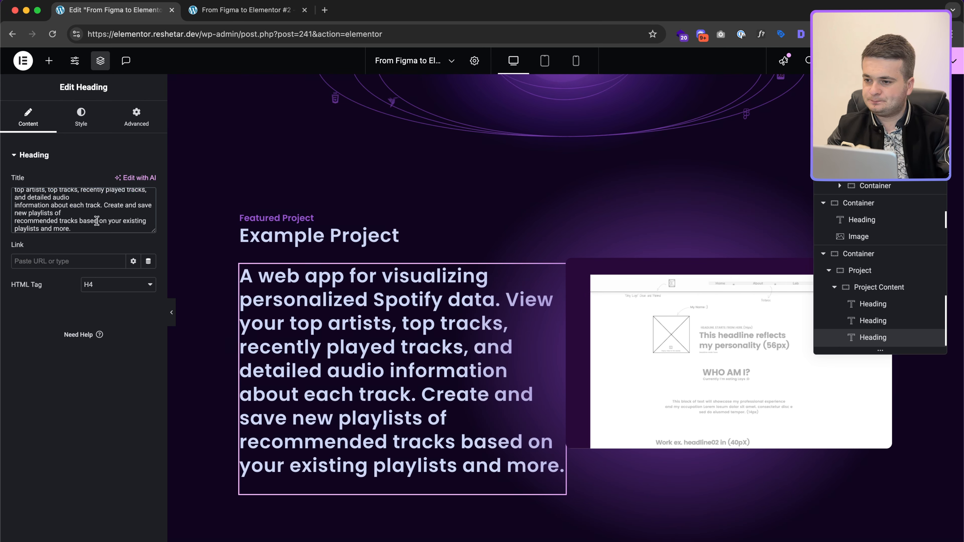
{"action": "key", "text": "BackSpace"}
{"action": "key", "text": "BackSpace"}
{"action": "key", "text": "Up"}
{"action": "key", "text": "BackSpace"}
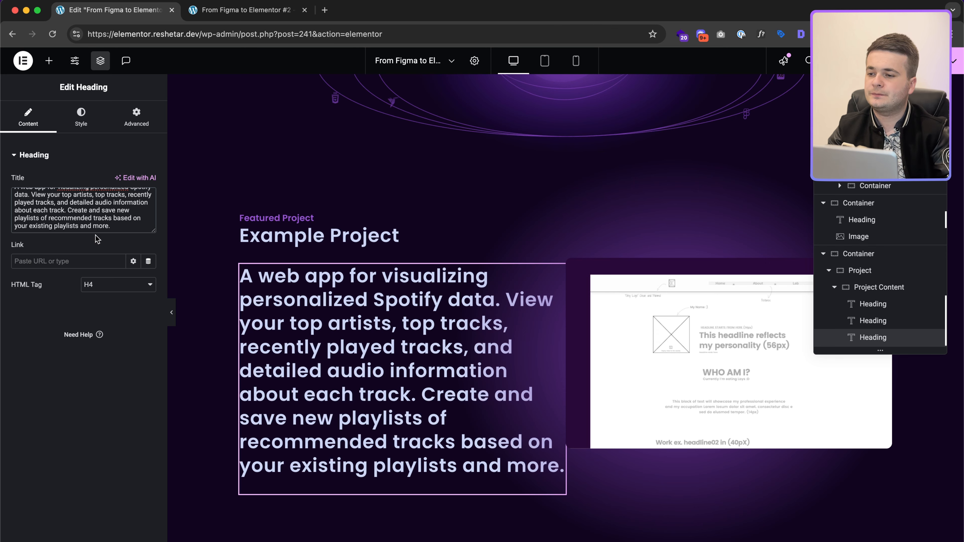
{"action": "scroll", "coordinate": [97, 224], "scroll_direction": "up", "scroll_amount": 1}
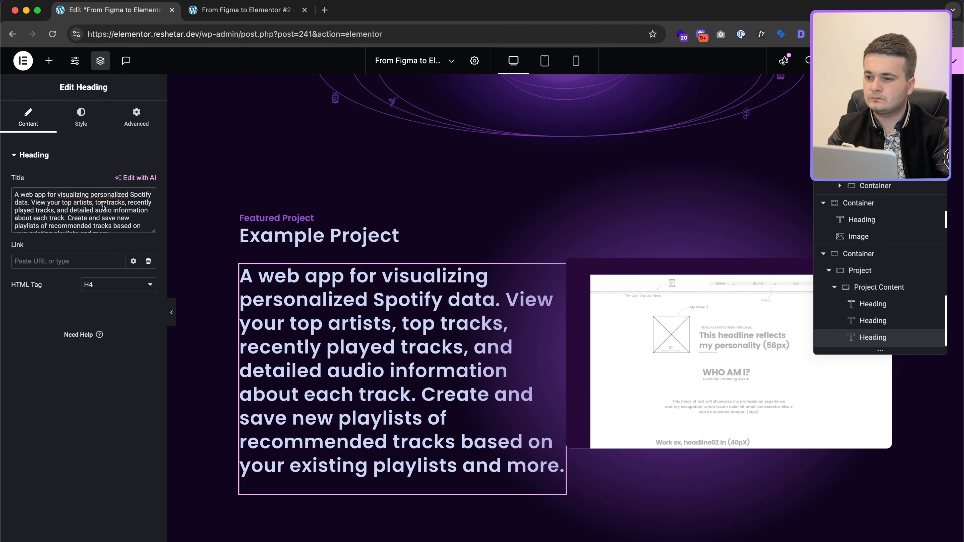
{"action": "left_click", "coordinate": [86, 129]}
Step: Set the description's typography to 18 px with weight 500 (Medium)
{"action": "left_click", "coordinate": [149, 214]}
{"action": "key", "text": "super+Tab"}
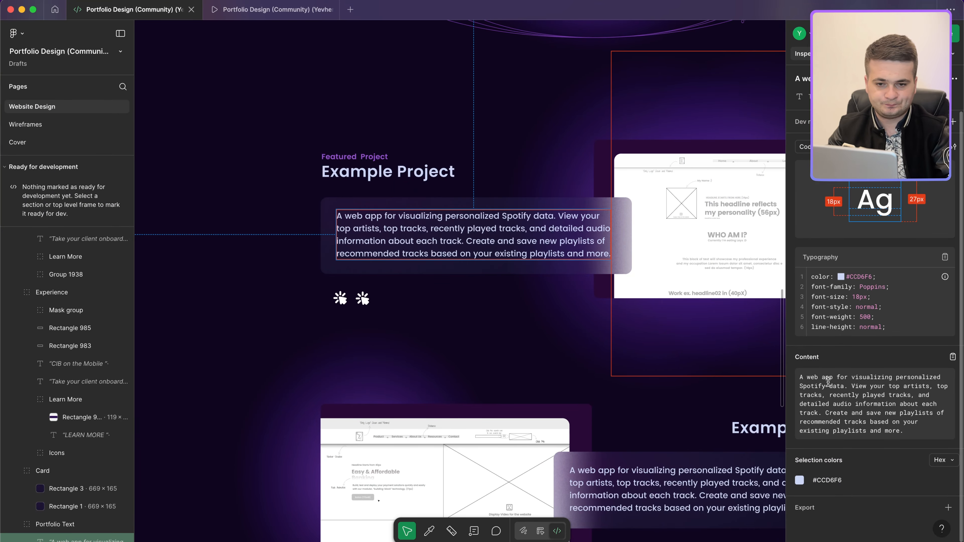
{"action": "key", "text": "super+Tab"}
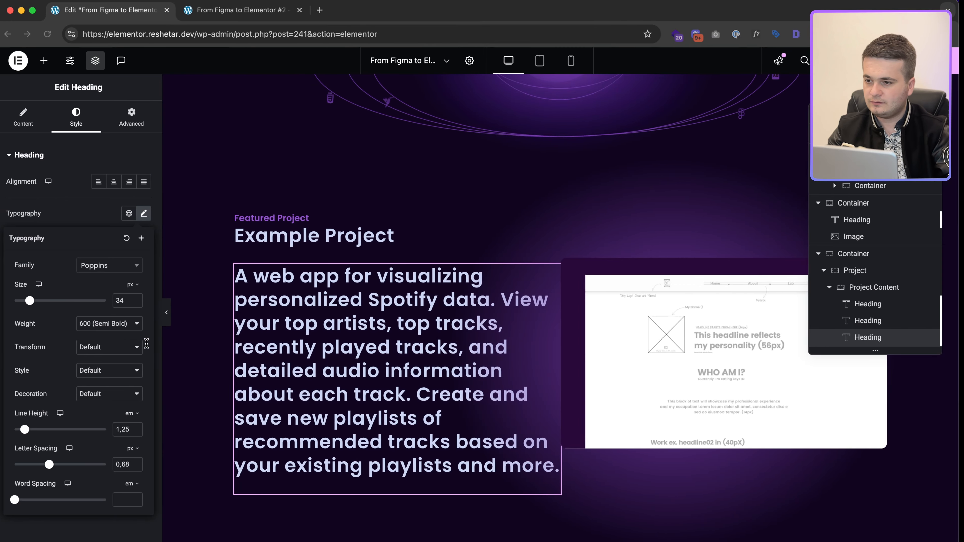
{"action": "left_click", "coordinate": [95, 324]}
{"action": "left_click", "coordinate": [94, 314]}
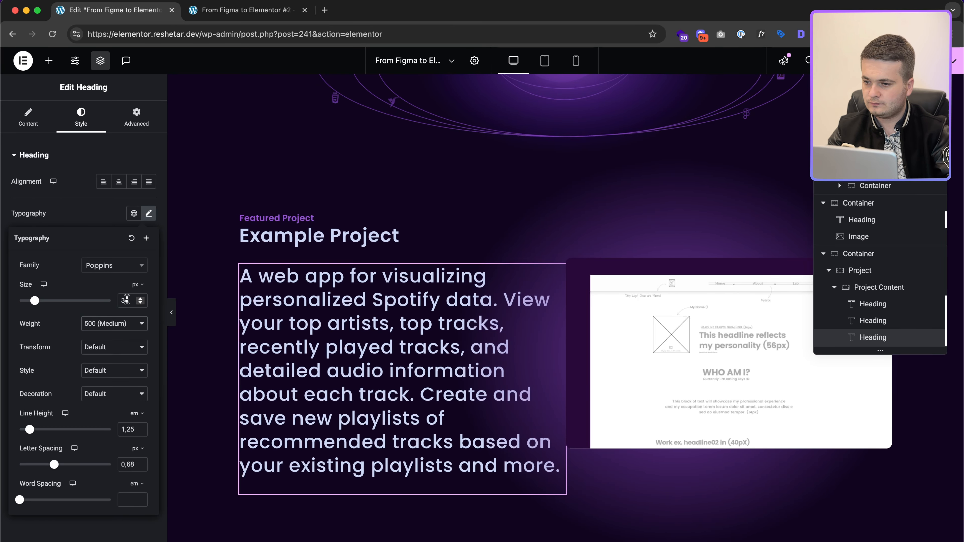
{"action": "type", "text": "18"}
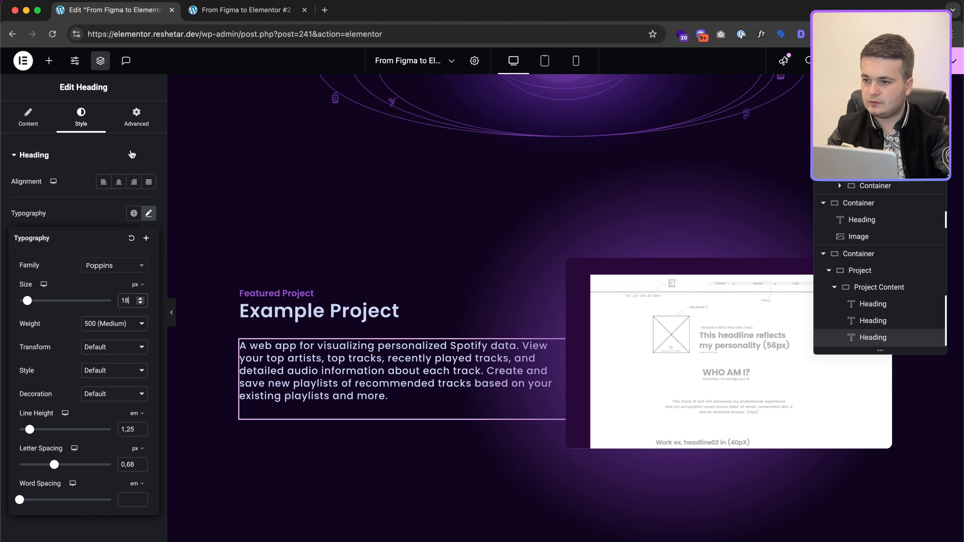
Step: Give the description a 0 bottom margin and 30 px padding on all sides
{"action": "left_click", "coordinate": [136, 118]}
{"action": "double_click", "coordinate": [98, 188]}
{"action": "type", "text": "0"}
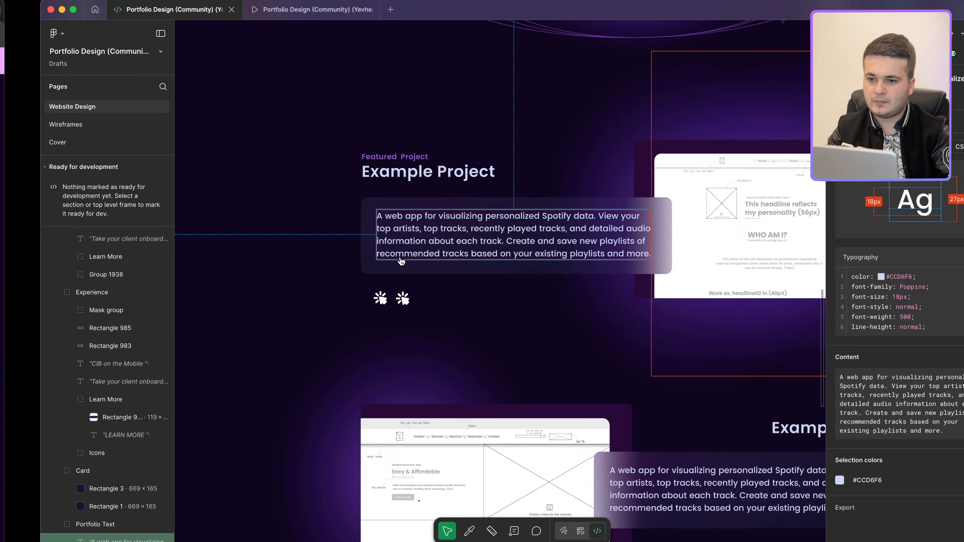
{"action": "scroll", "coordinate": [333, 203], "scroll_direction": "down", "scroll_amount": 3}
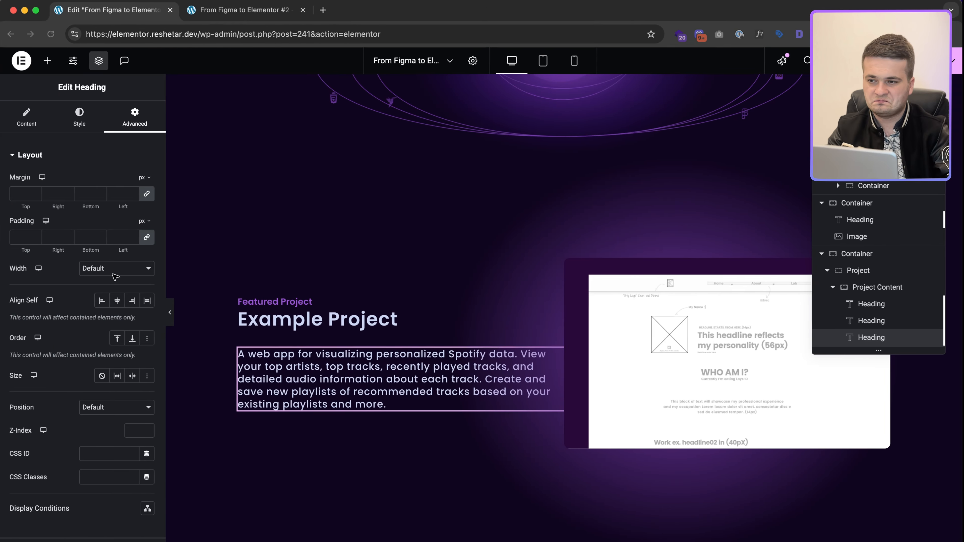
{"action": "left_click", "coordinate": [118, 237]}
{"action": "type", "text": "30"}
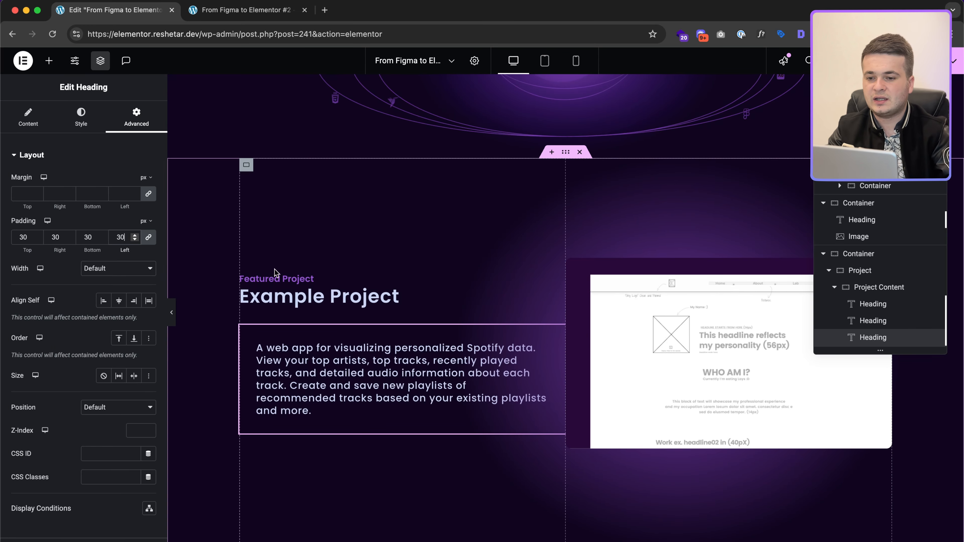
{"action": "scroll", "coordinate": [80, 353], "scroll_direction": "down", "scroll_amount": 7}
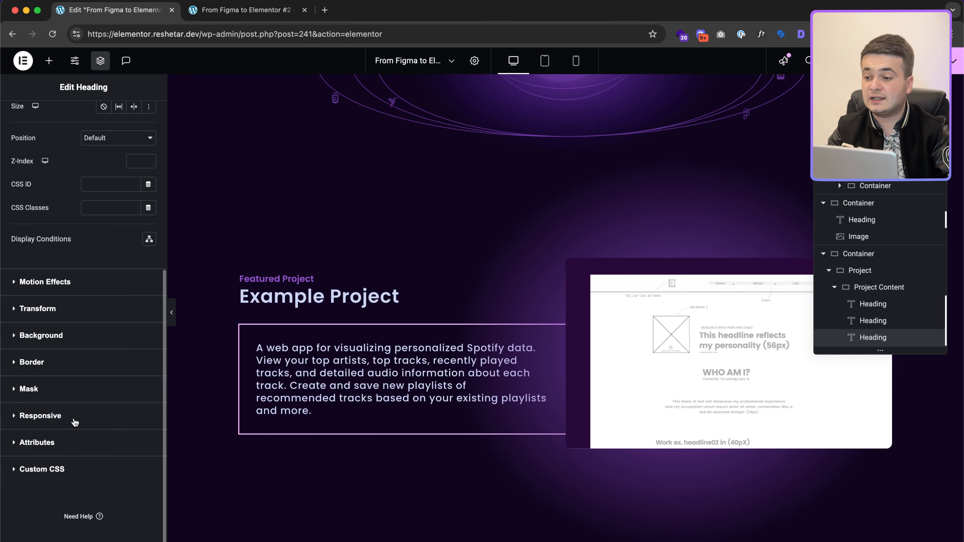
{"action": "left_click", "coordinate": [68, 472]}
Step: Delete the old colour declaration and trim the CSS selector from 'selector span' to 'selector'
{"action": "left_click", "coordinate": [73, 427]}
{"action": "key", "text": "Up"}
{"action": "key", "text": "shift+End"}
{"action": "key", "text": "BackSpace"}
{"action": "key", "text": "Up"}
{"action": "key", "text": "BackSpace"}
{"action": "key", "text": "alt+shift+Right"}
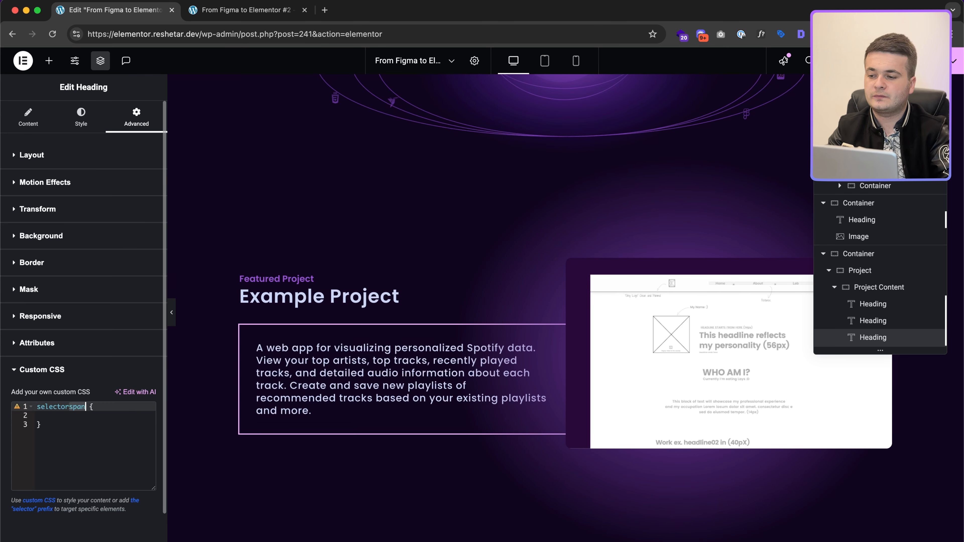
{"action": "key", "text": "Down"}
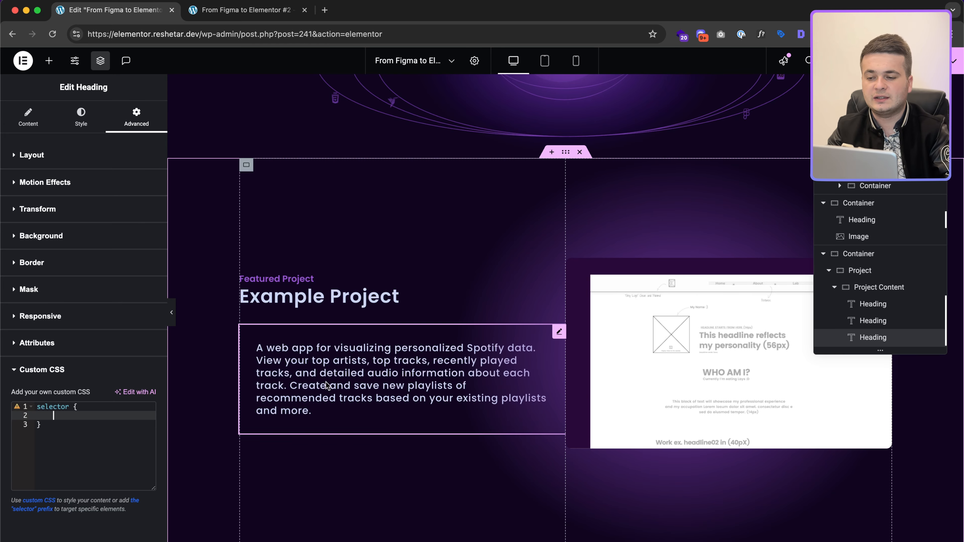
Step: Copy the blurred card's blend-mode and backdrop-filter declarations from Figma Dev Mode
{"action": "key", "text": "ctrl+Right"}
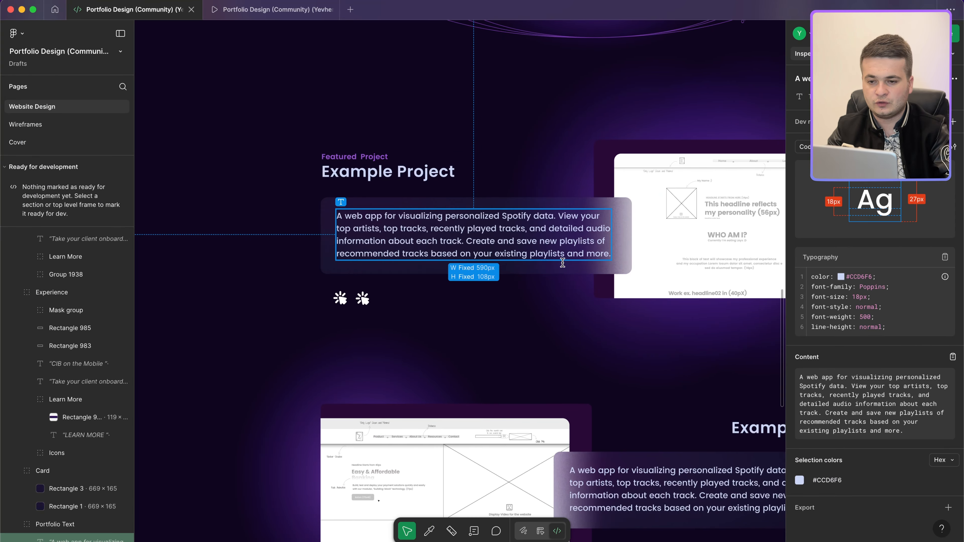
{"action": "left_click", "coordinate": [561, 276]}
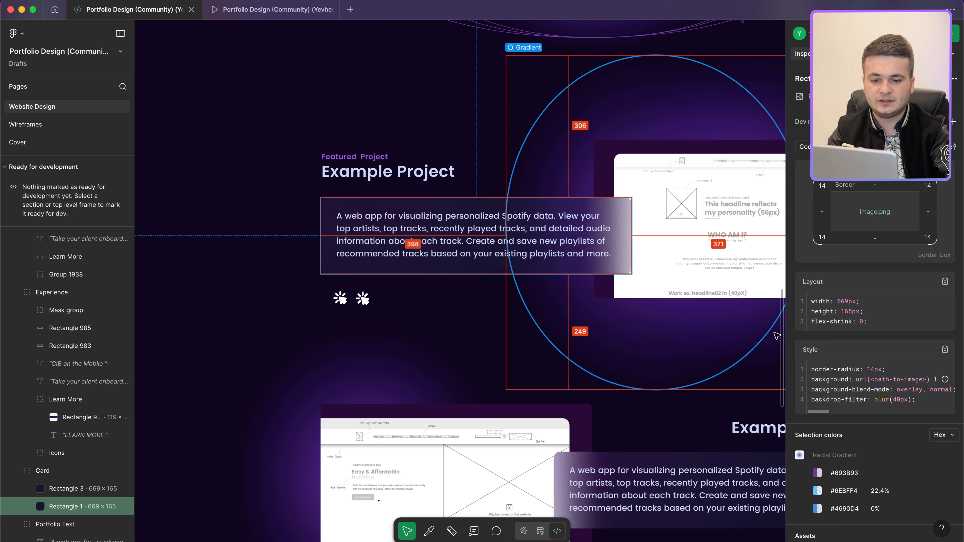
{"action": "triple_click", "coordinate": [865, 399]}
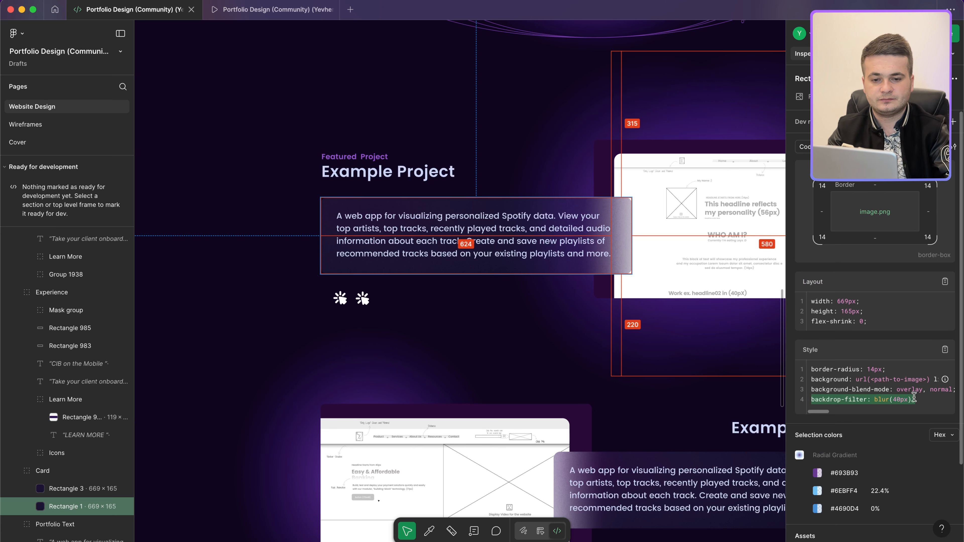
{"action": "left_click_drag", "start_coordinate": [934, 396], "coordinate": [809, 390]}
{"action": "key", "text": "super+c"}
{"action": "key", "text": "ctrl+Left"}
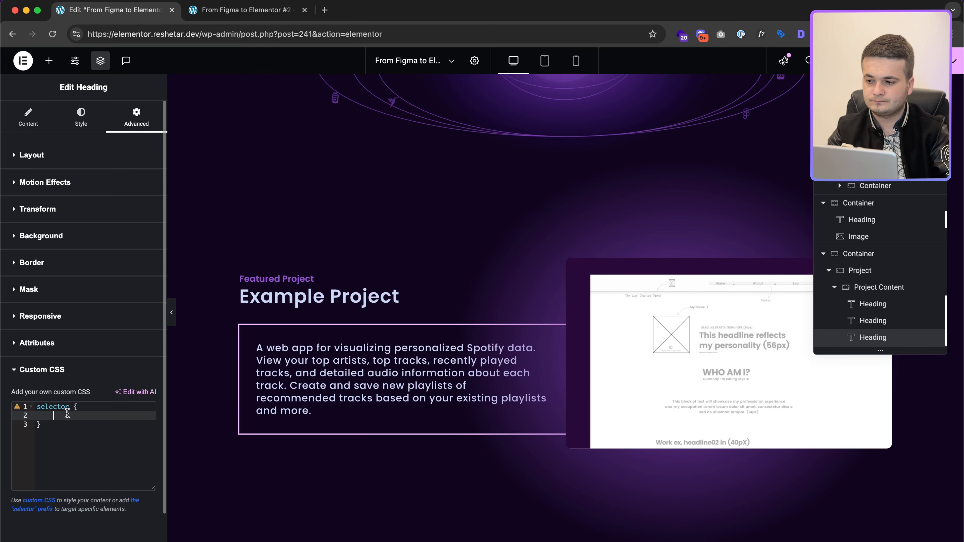
Step: Paste the blend-mode and 40 px backdrop-blur declarations into the custom CSS, one per line
{"action": "key", "text": "super+v"}
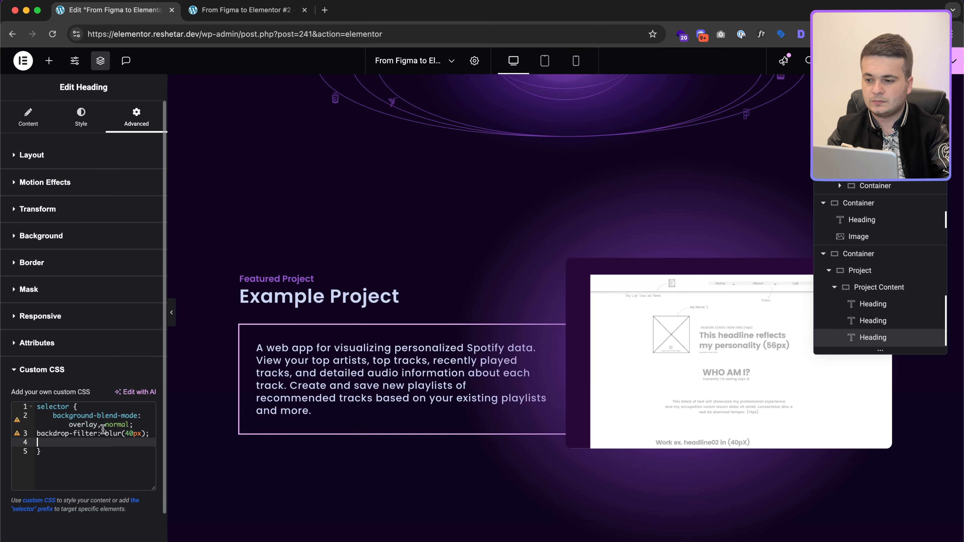
{"action": "key", "text": "BackSpace"}
{"action": "key", "text": "super+Left"}
{"action": "key", "text": "BackSpace"}
{"action": "key", "text": "Up"}
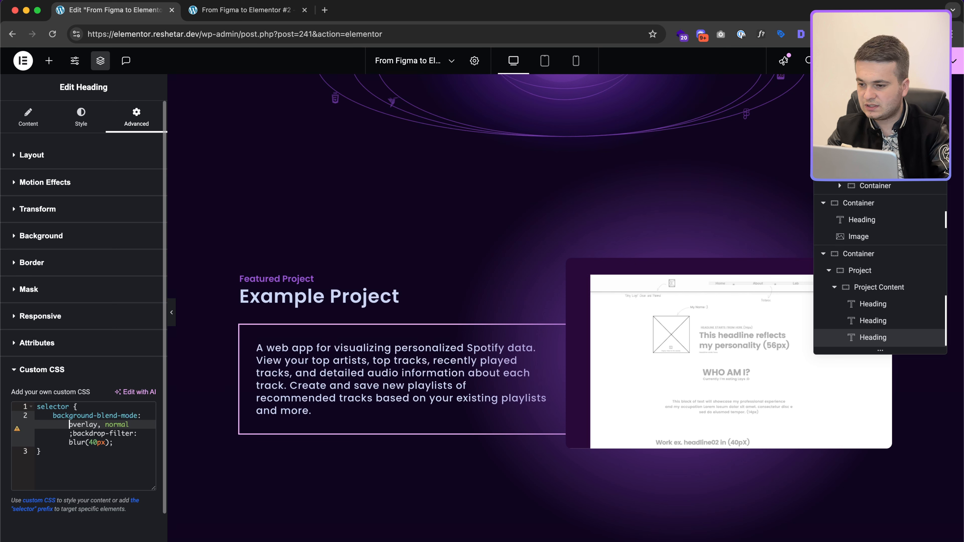
{"action": "left_click", "coordinate": [109, 433]}
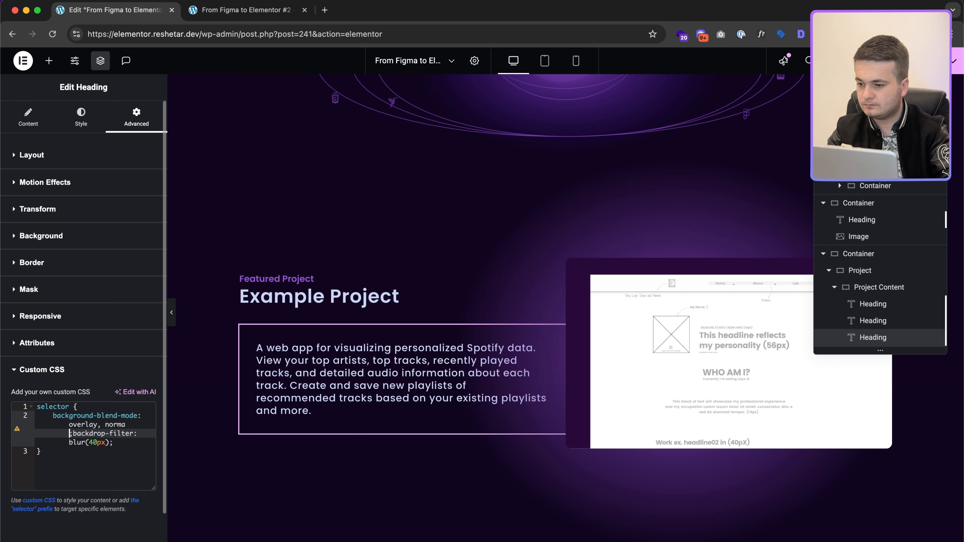
{"action": "key", "text": "Return"}
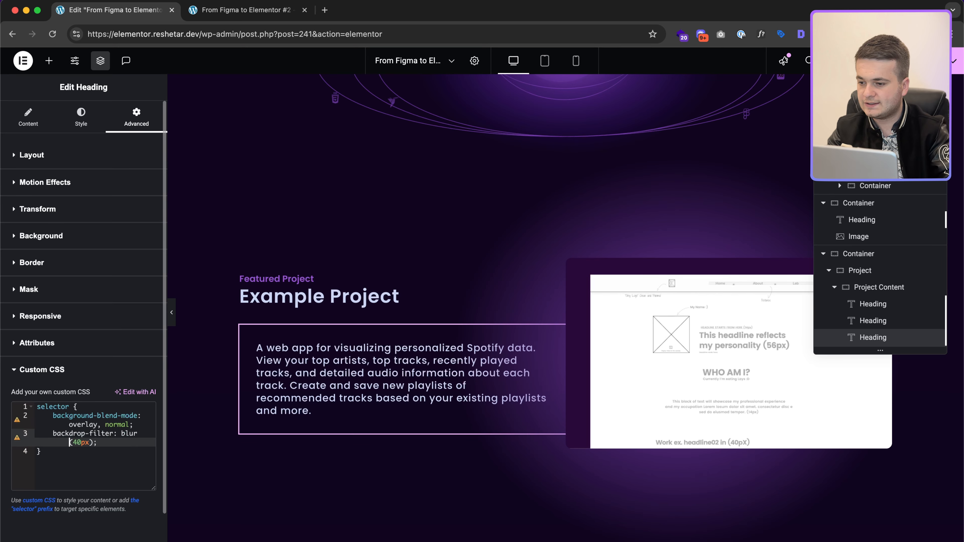
{"action": "key", "text": "Up"}
{"action": "key", "text": "ctrl+Right"}
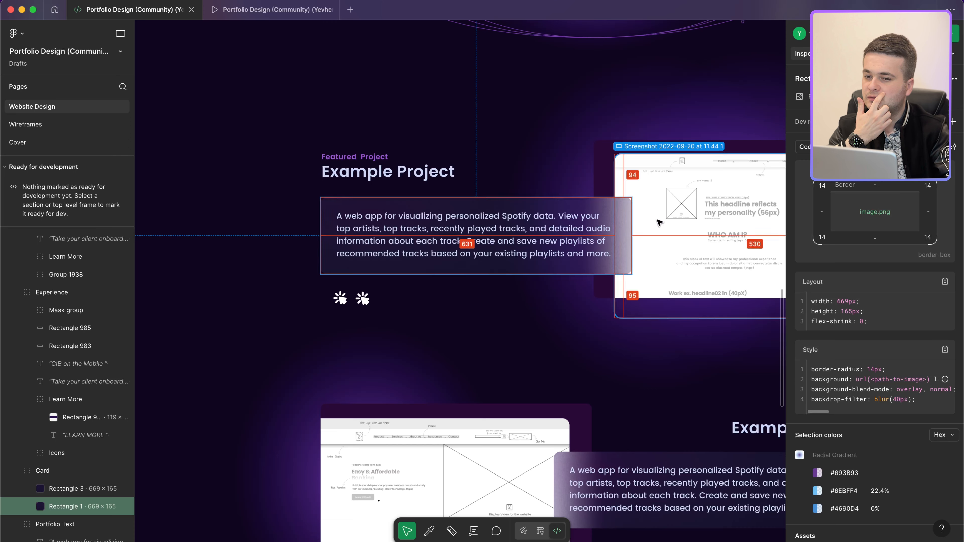
{"action": "key", "text": "ctrl+Left"}
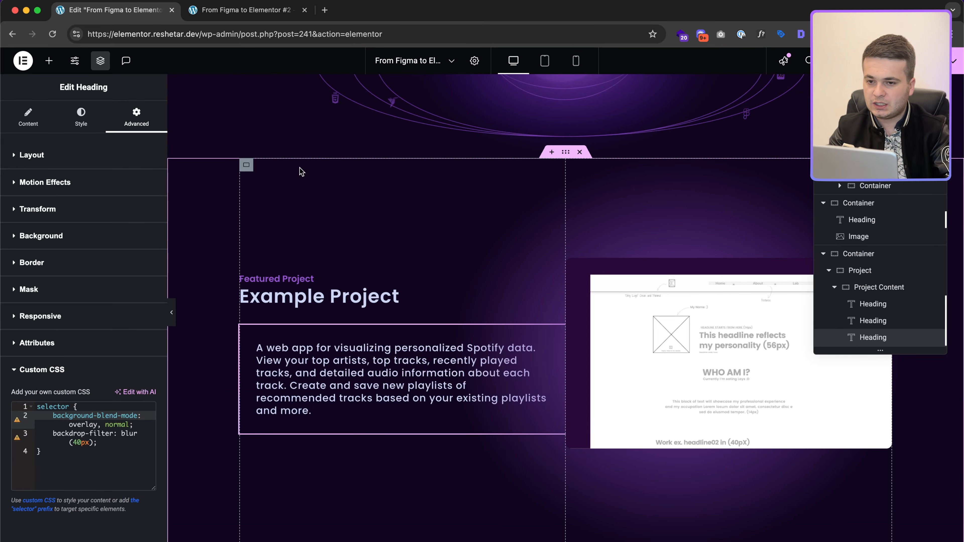
{"action": "left_click", "coordinate": [572, 164]}
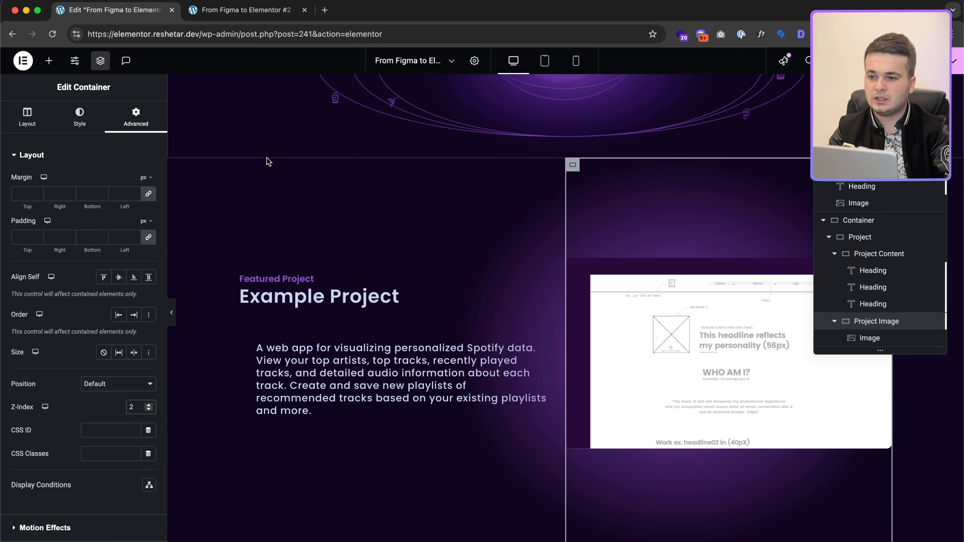
Step: Try out margin values on the Project Content container and the description text box
{"action": "left_click", "coordinate": [246, 164]}
{"action": "left_click", "coordinate": [139, 125]}
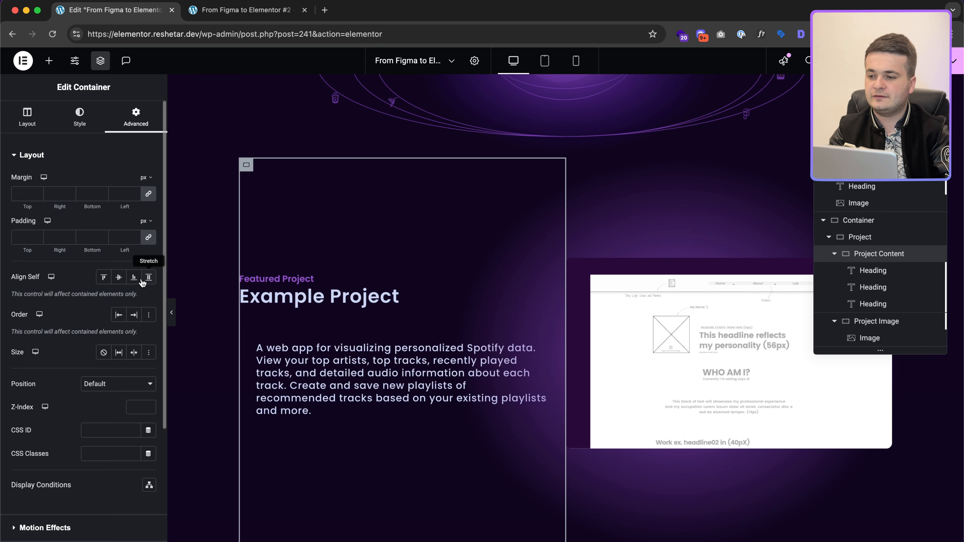
{"action": "type", "text": "5"}
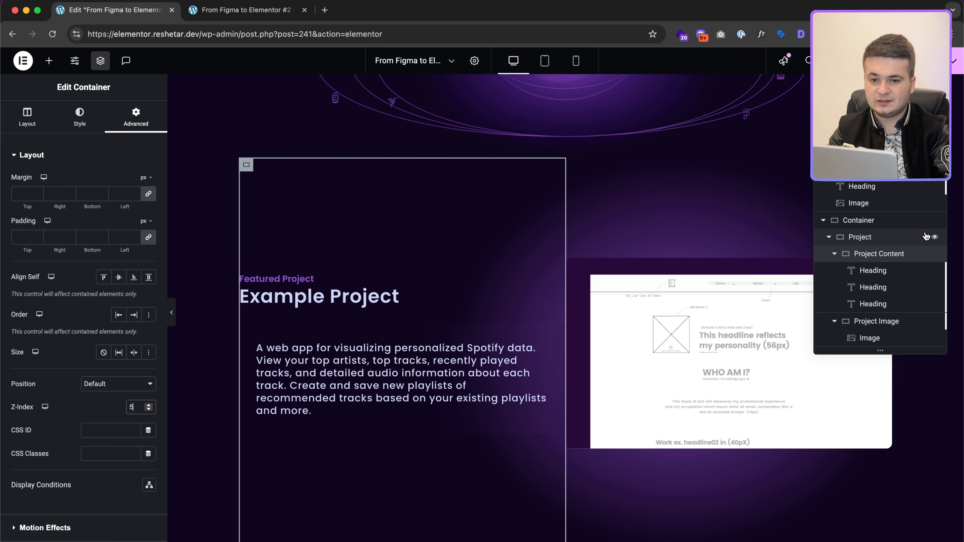
{"action": "left_click", "coordinate": [150, 195]}
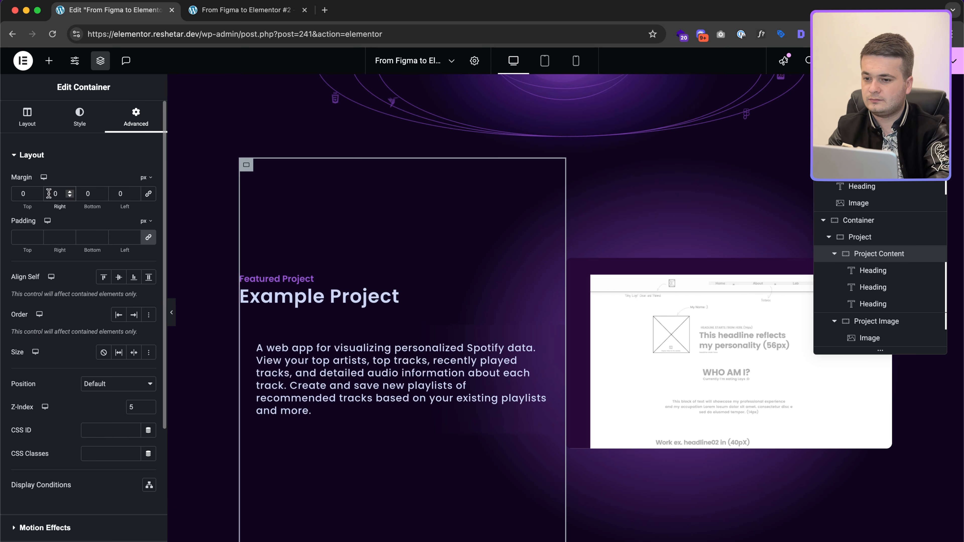
{"action": "left_click", "coordinate": [435, 370]}
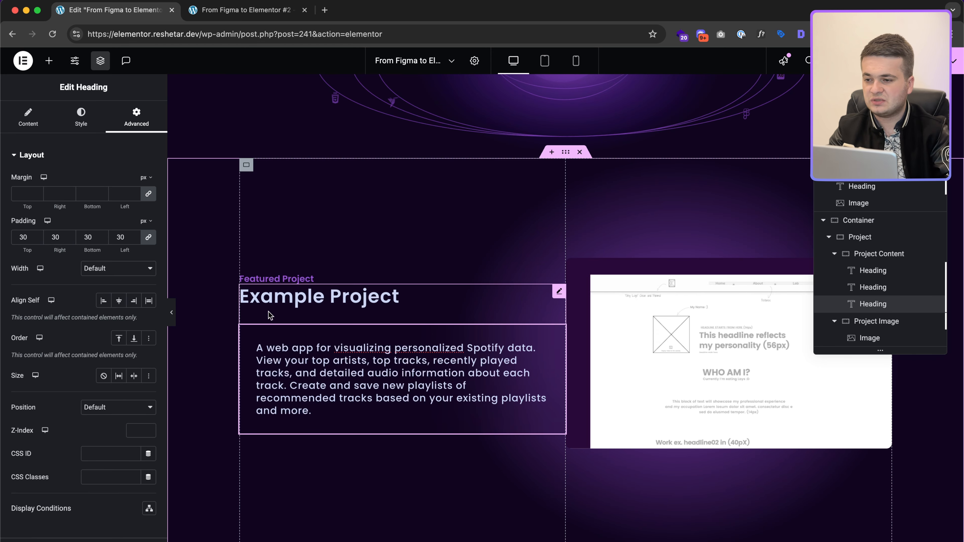
{"action": "left_click", "coordinate": [148, 193]}
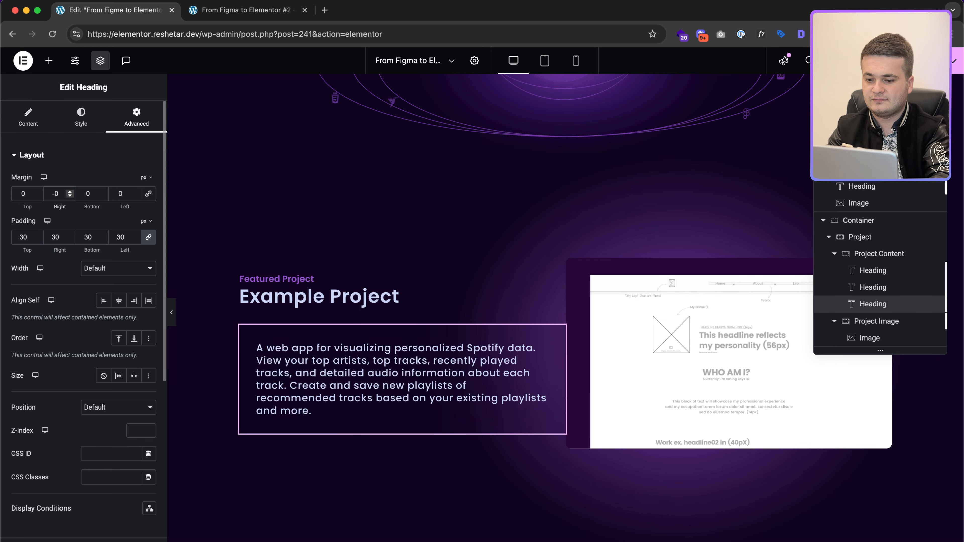
{"action": "type", "text": "8"}
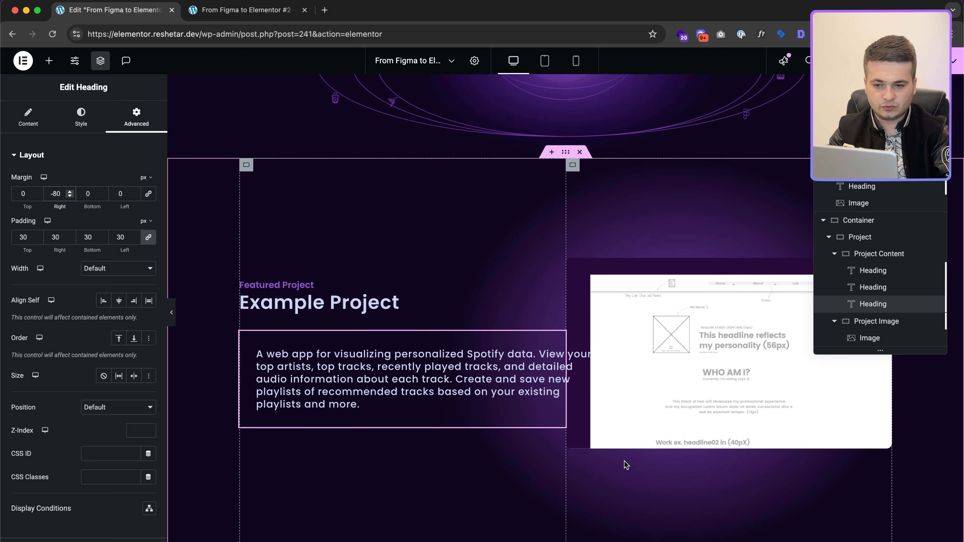
{"action": "scroll", "coordinate": [625, 462], "scroll_direction": "down", "scroll_amount": 3}
{"action": "scroll", "coordinate": [624, 462], "scroll_direction": "up", "scroll_amount": 1}
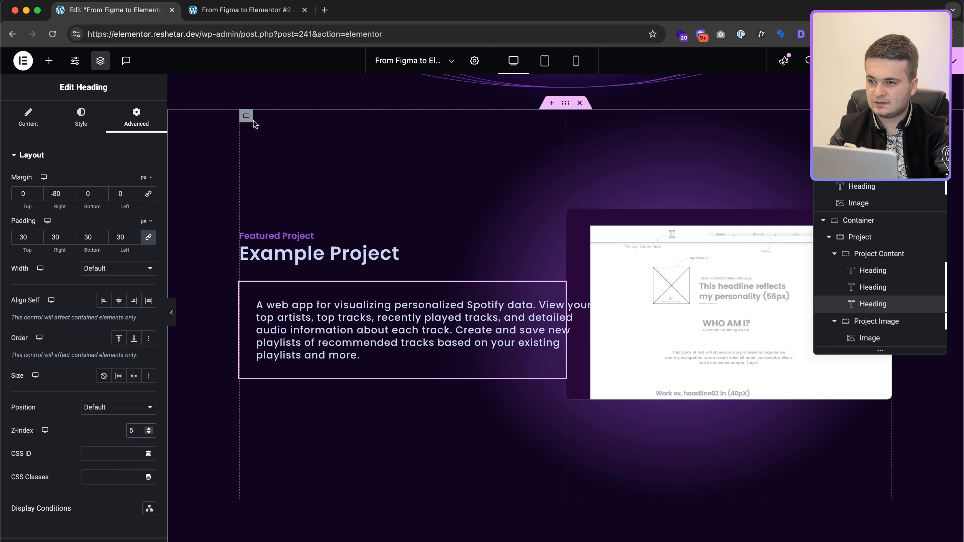
Step: Enter 5 in the outer Project container's advanced settings and reset the description's right margin to 0, relinked
{"action": "left_click", "coordinate": [246, 116]}
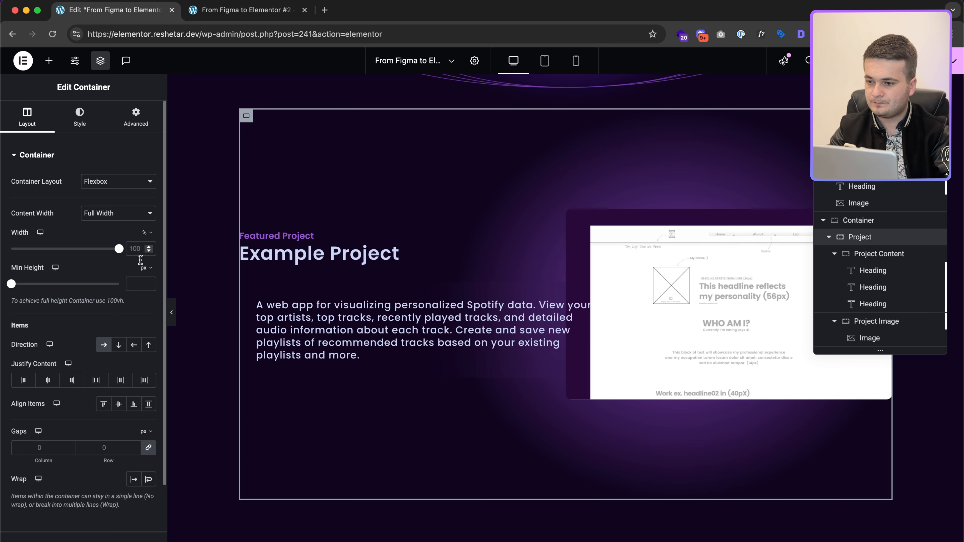
{"action": "left_click", "coordinate": [140, 111]}
{"action": "type", "text": "5"}
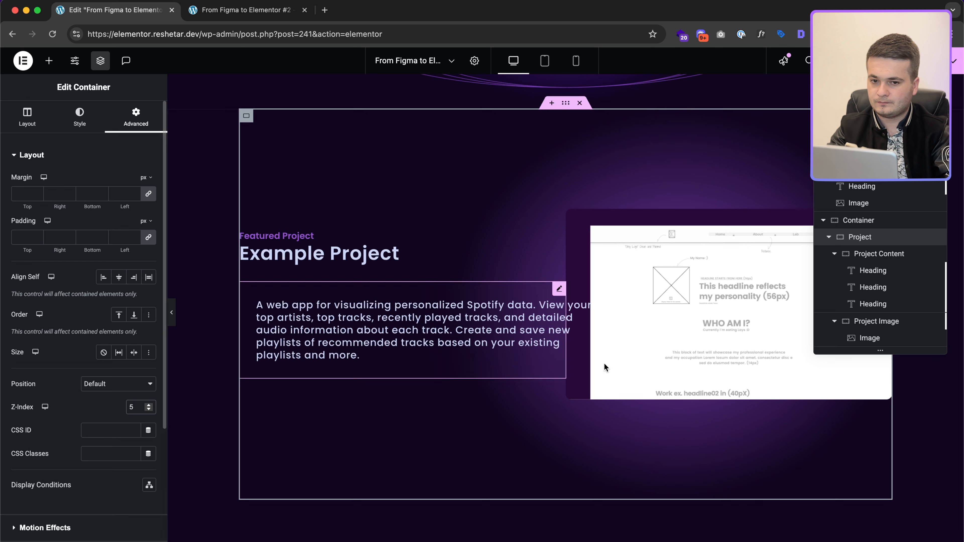
{"action": "left_click", "coordinate": [898, 262]}
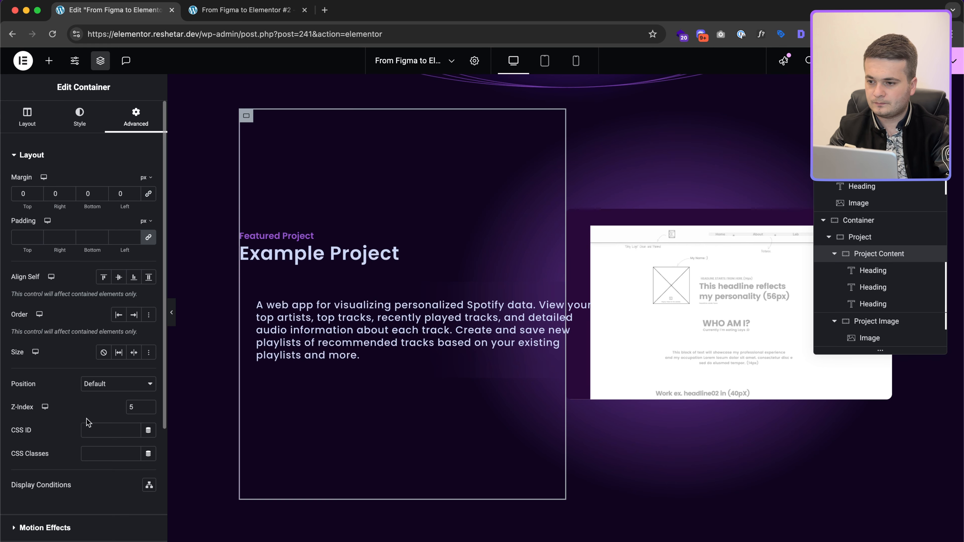
{"action": "left_click", "coordinate": [421, 299]}
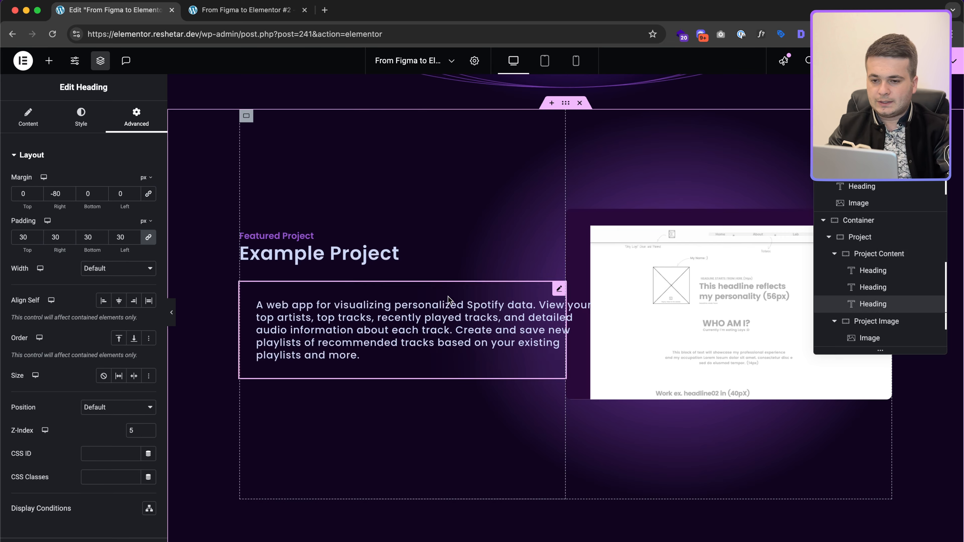
{"action": "scroll", "coordinate": [648, 287], "scroll_direction": "up", "scroll_amount": 3}
{"action": "scroll", "coordinate": [528, 357], "scroll_direction": "up", "scroll_amount": 4}
{"action": "scroll", "coordinate": [529, 358], "scroll_direction": "down", "scroll_amount": 1}
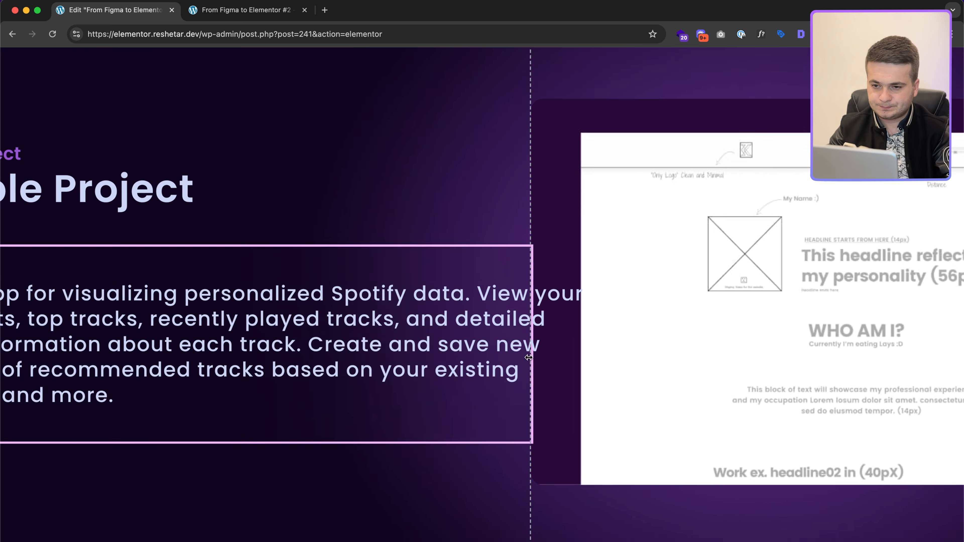
{"action": "scroll", "coordinate": [528, 358], "scroll_direction": "down", "scroll_amount": 4}
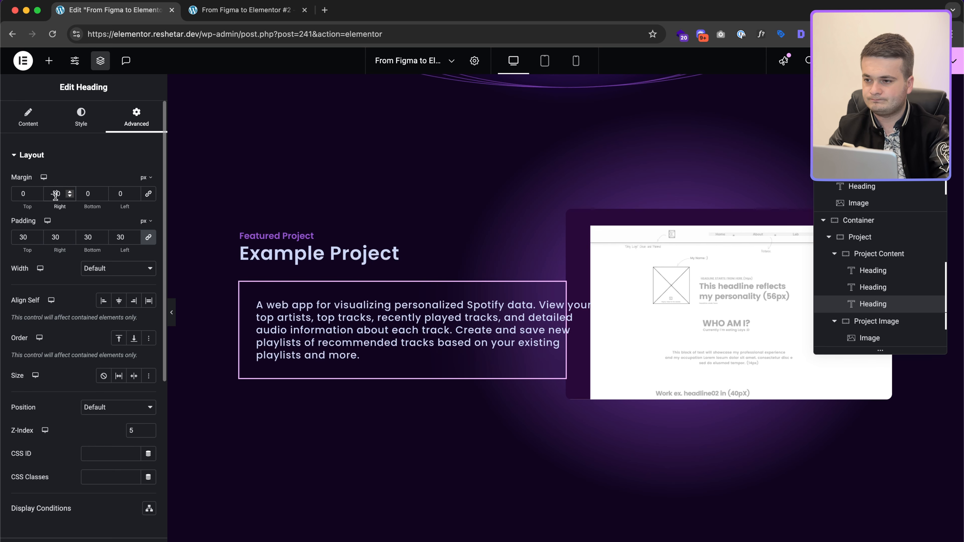
{"action": "key", "text": "BackSpace"}
{"action": "key", "text": "BackSpace"}
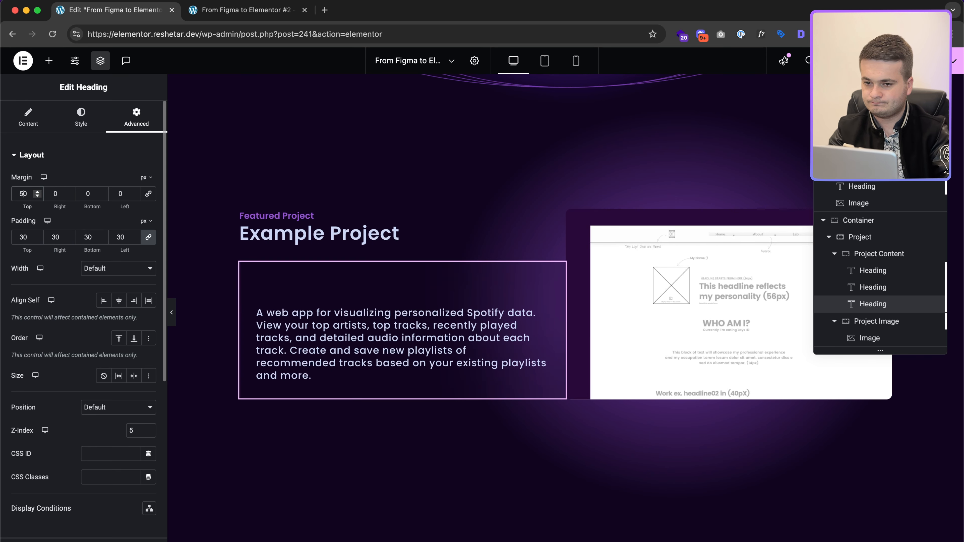
{"action": "left_click", "coordinate": [148, 195]}
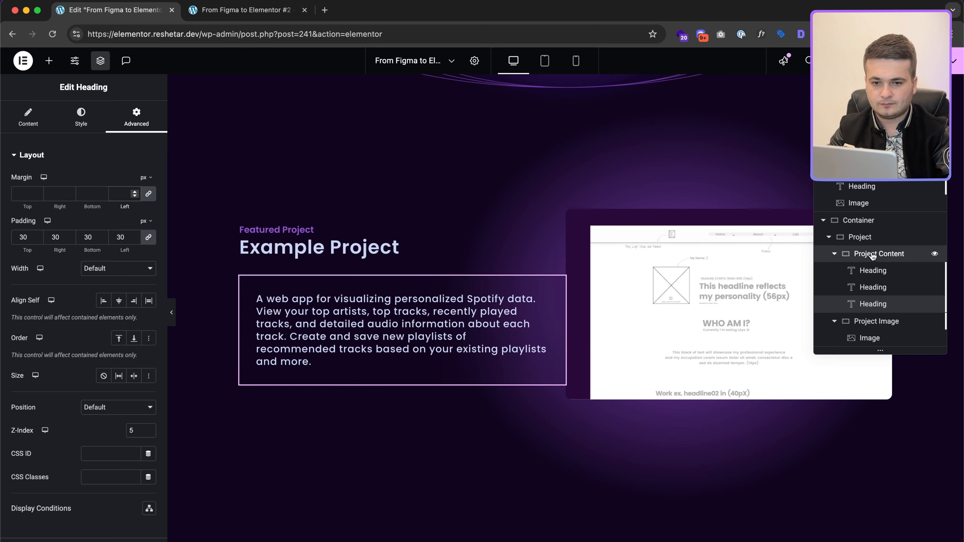
Step: Set the Project Content container's right margin to -80 so the card overlaps the screenshot
{"action": "left_click", "coordinate": [838, 255]}
{"action": "left_click", "coordinate": [837, 255]}
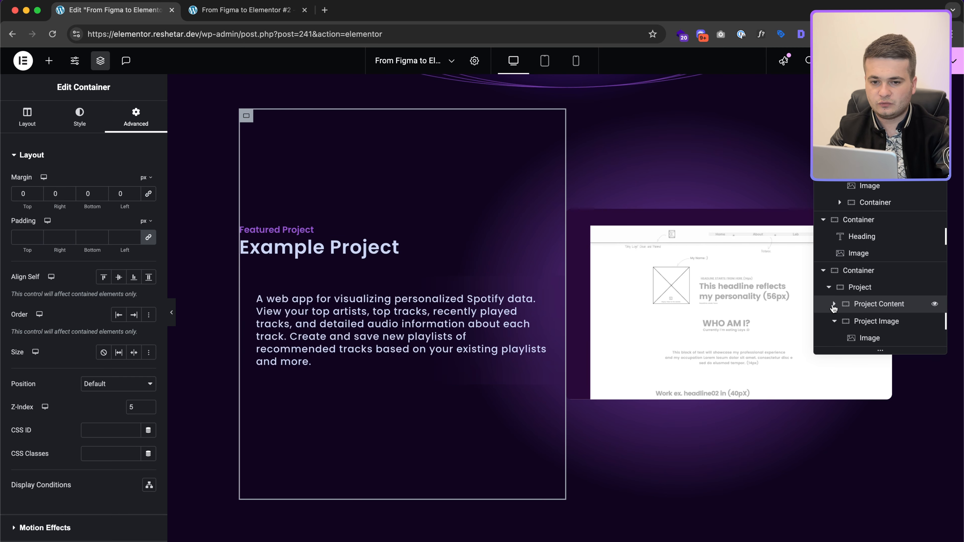
{"action": "left_click", "coordinate": [833, 304]}
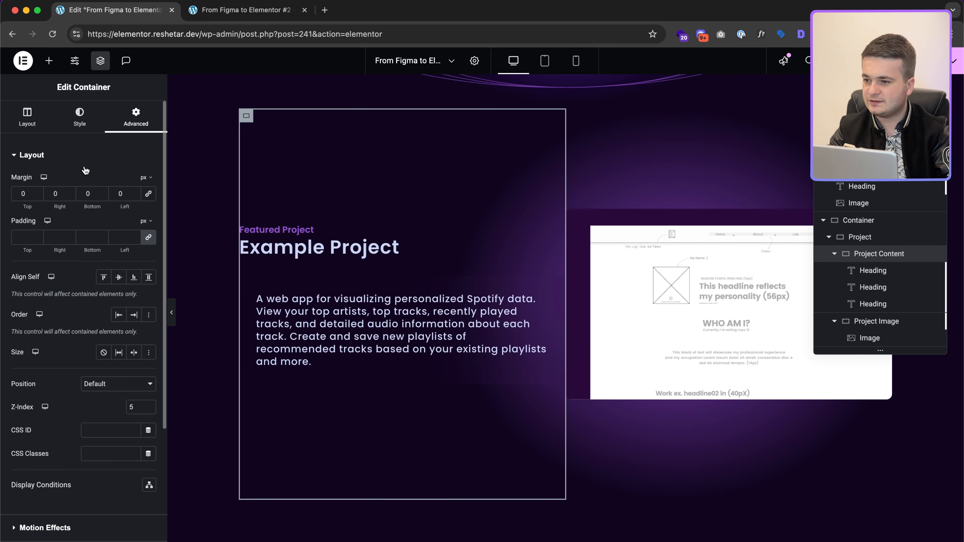
{"action": "type", "text": "5"}
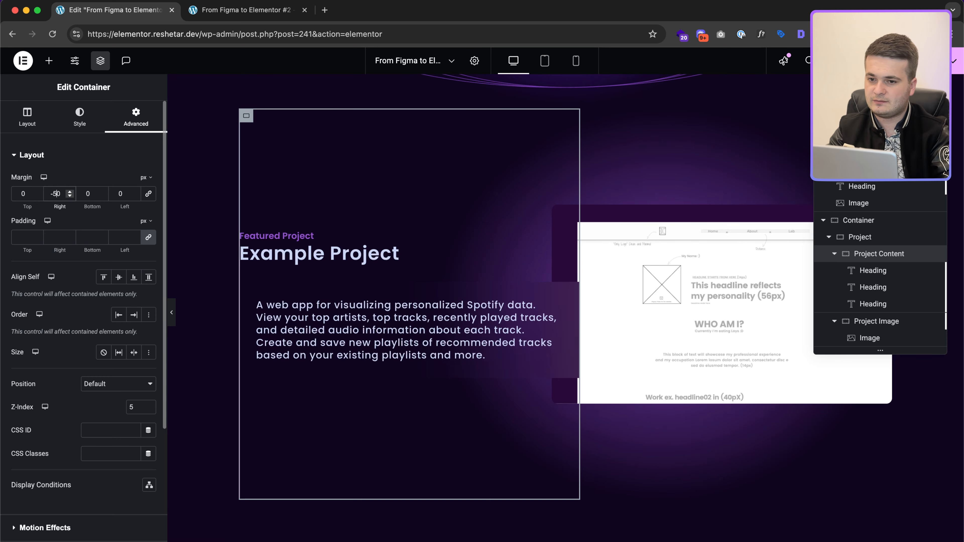
{"action": "key", "text": "BackSpace"}
{"action": "type", "text": "8"}
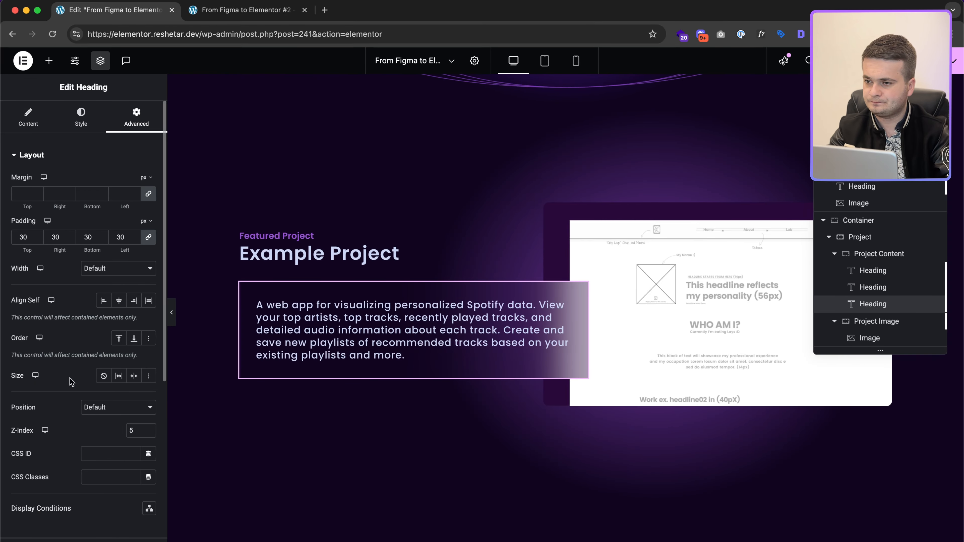
Step: Give the description heading a 14 px border radius, checking it against the Figma card
{"action": "left_click", "coordinate": [80, 119]}
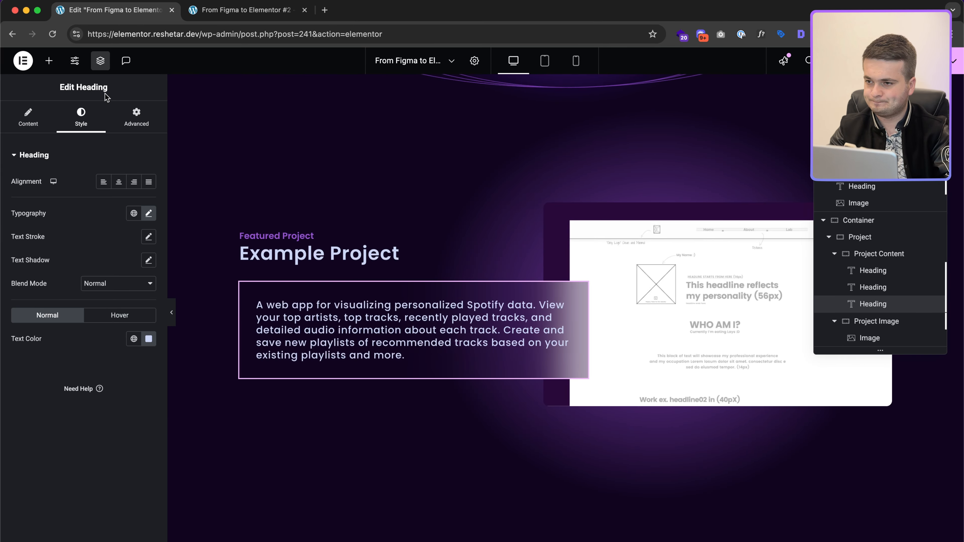
{"action": "left_click", "coordinate": [136, 118]}
{"action": "scroll", "coordinate": [86, 418], "scroll_direction": "down", "scroll_amount": 6}
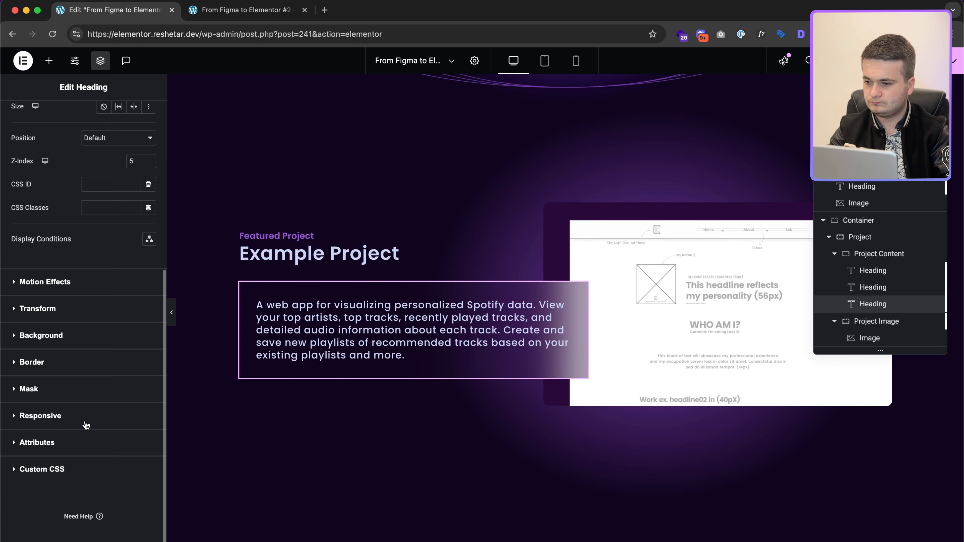
{"action": "left_click", "coordinate": [75, 362]}
{"action": "type", "text": "14"}
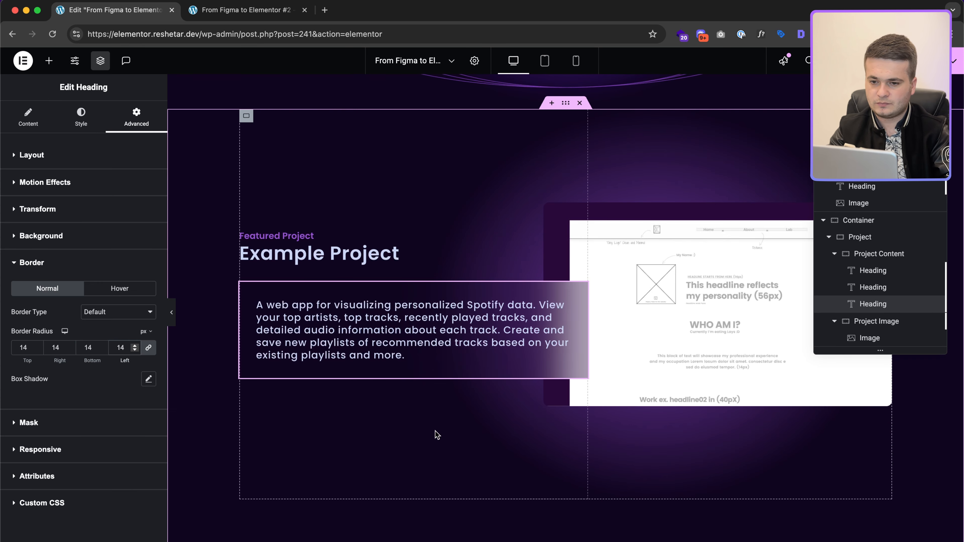
{"action": "key", "text": "ctrl+Right"}
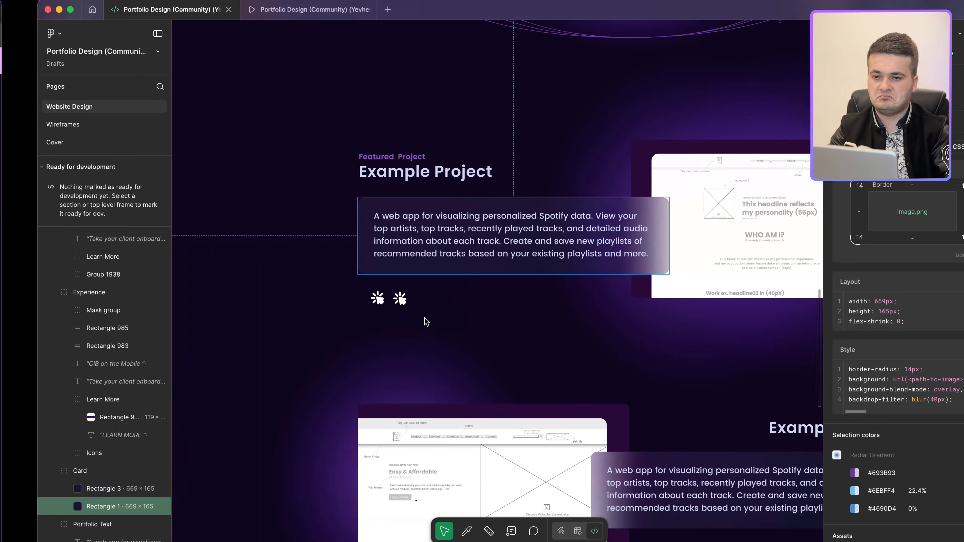
{"action": "key", "text": "ctrl+Left"}
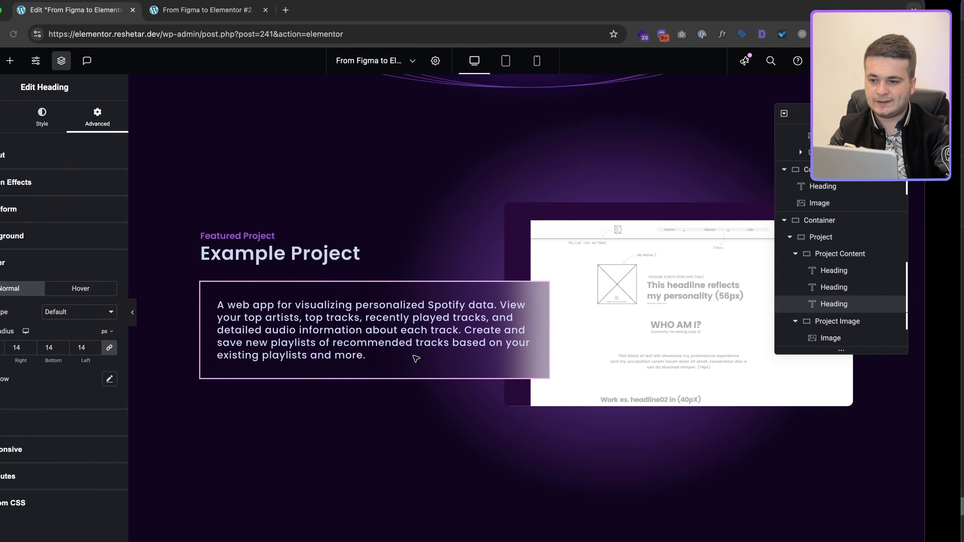
{"action": "left_click", "coordinate": [48, 61]}
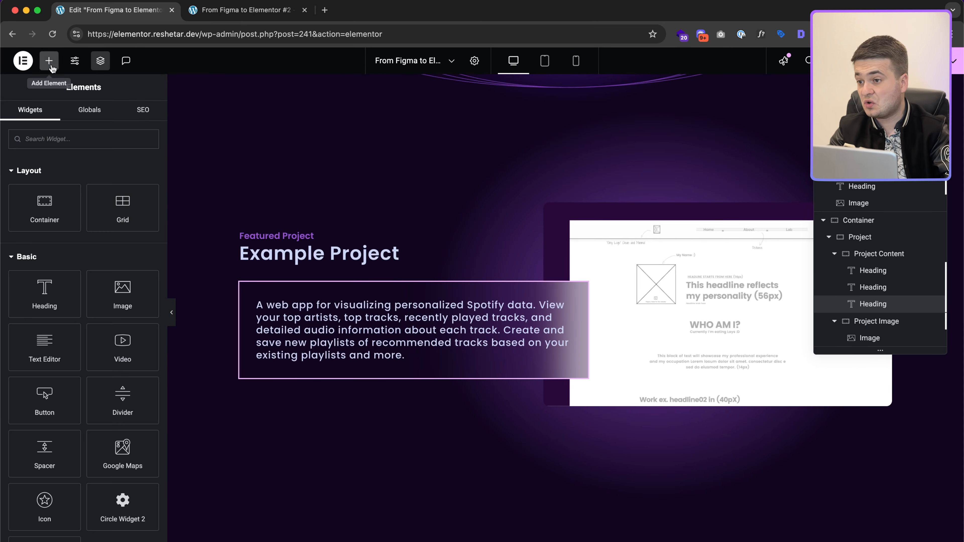
Step: Add an Icon widget below the project description and align it left
{"action": "type", "text": "icon"}
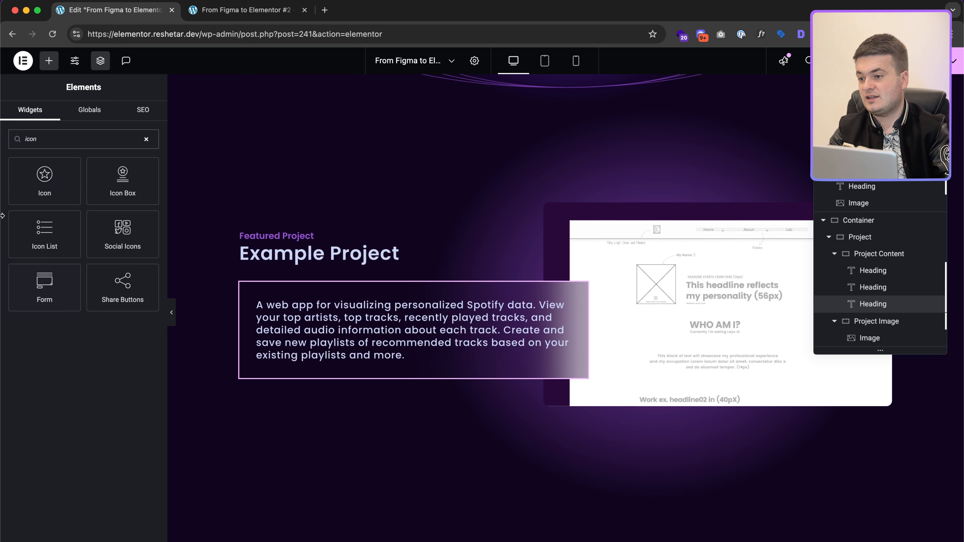
{"action": "left_click", "coordinate": [44, 186]}
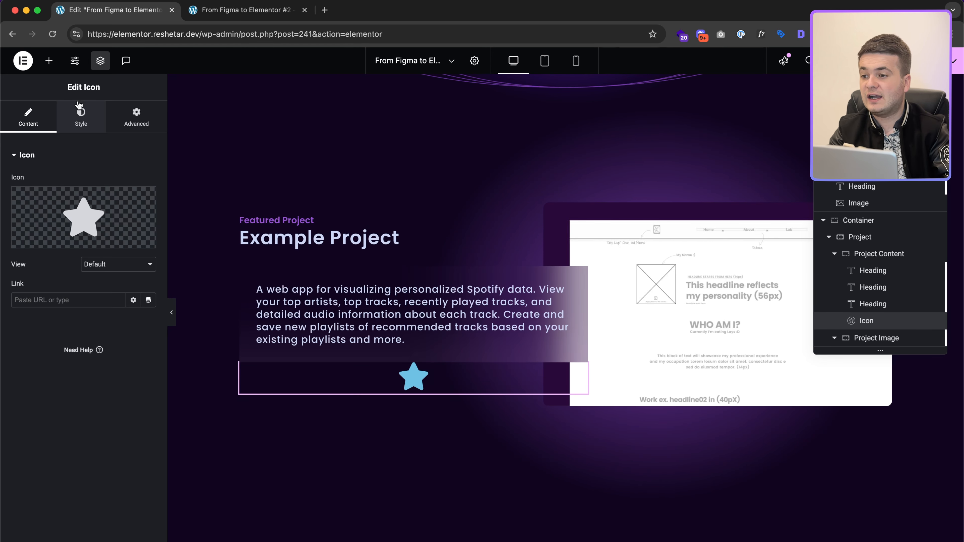
{"action": "left_click", "coordinate": [80, 114]}
{"action": "left_click", "coordinate": [119, 183]}
{"action": "left_click", "coordinate": [149, 230]}
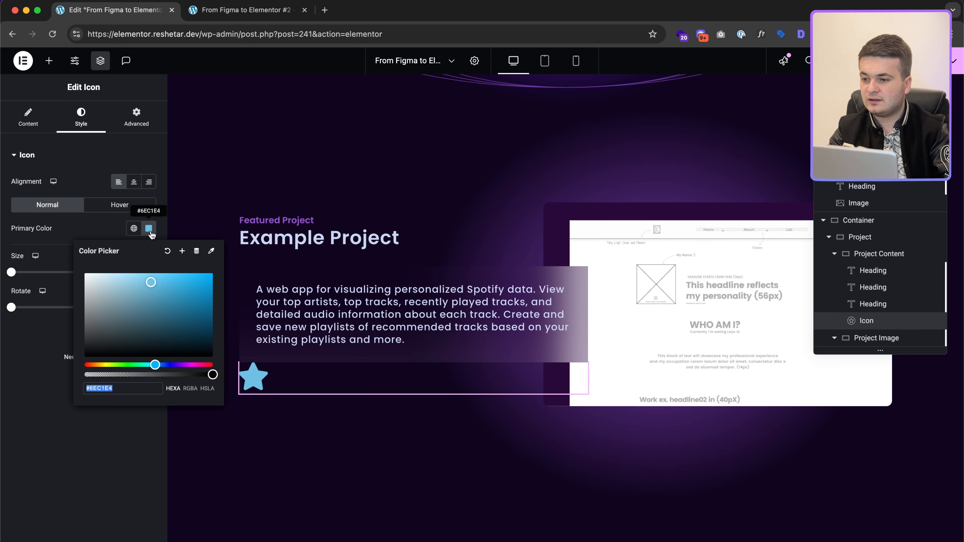
{"action": "left_click", "coordinate": [29, 118]}
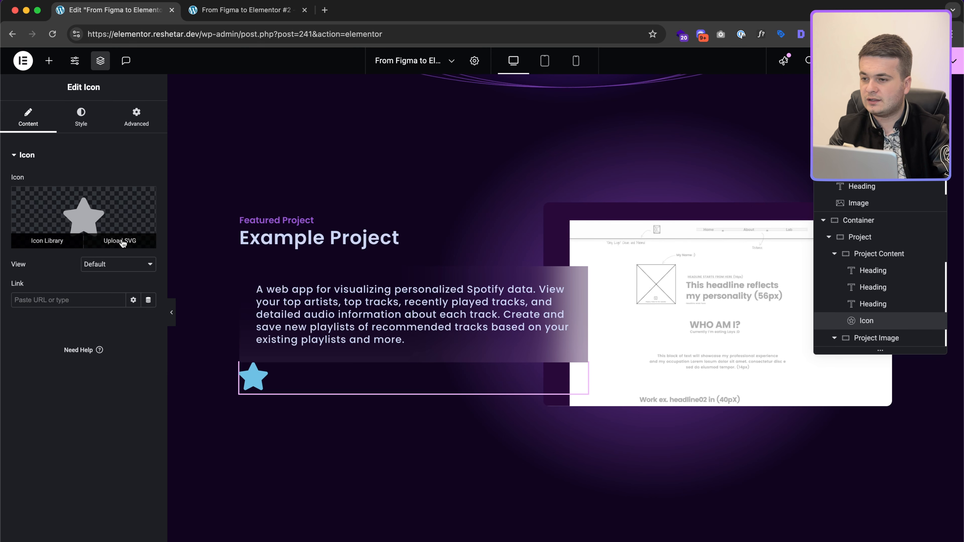
Step: Upload icon-park-solid_click.svg from the Desktop and insert it as the icon
{"action": "left_click", "coordinate": [111, 241]}
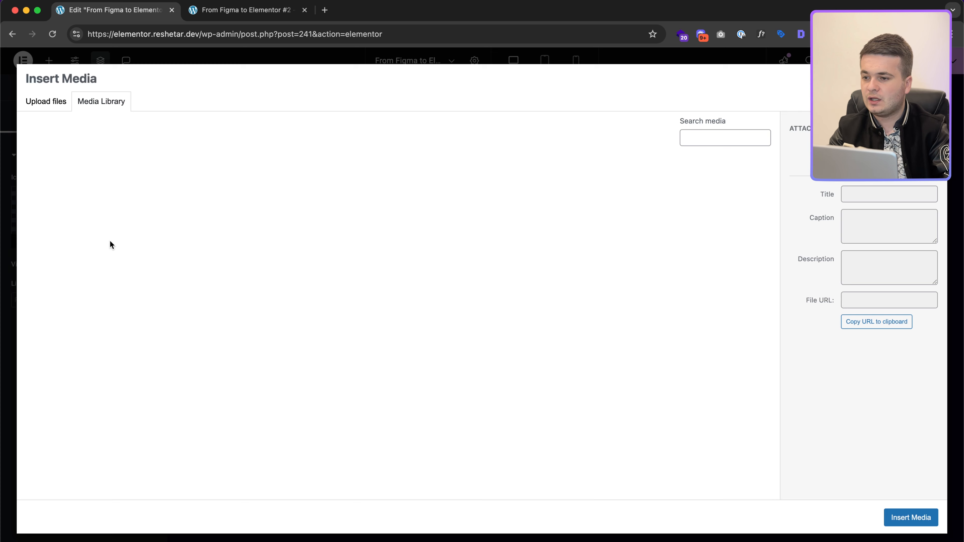
{"action": "left_click", "coordinate": [51, 98]}
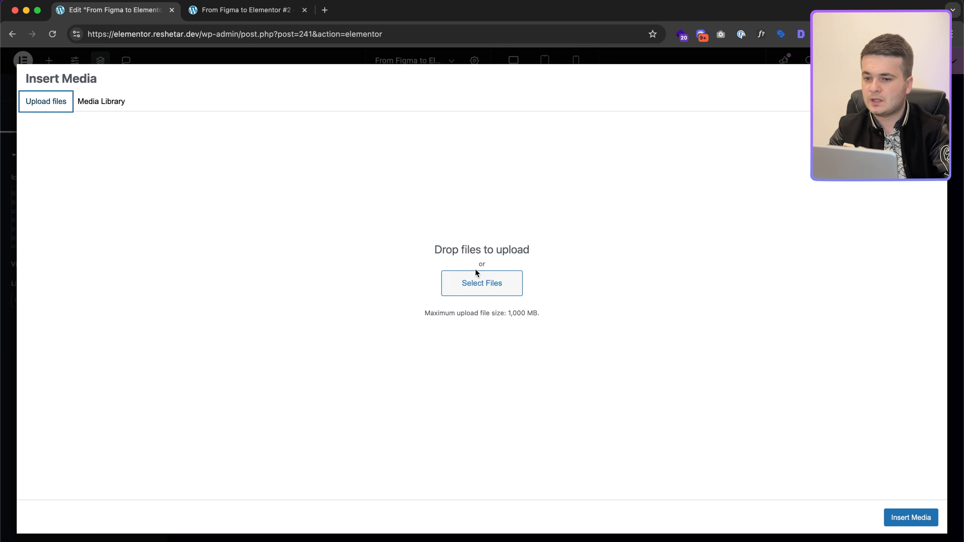
{"action": "left_click", "coordinate": [459, 281]}
{"action": "left_click", "coordinate": [291, 191]}
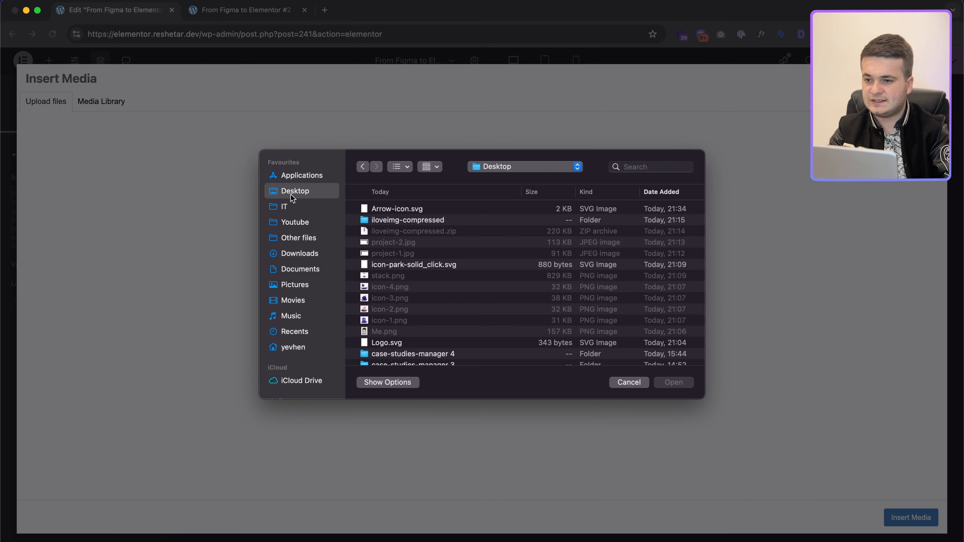
{"action": "double_click", "coordinate": [401, 267]}
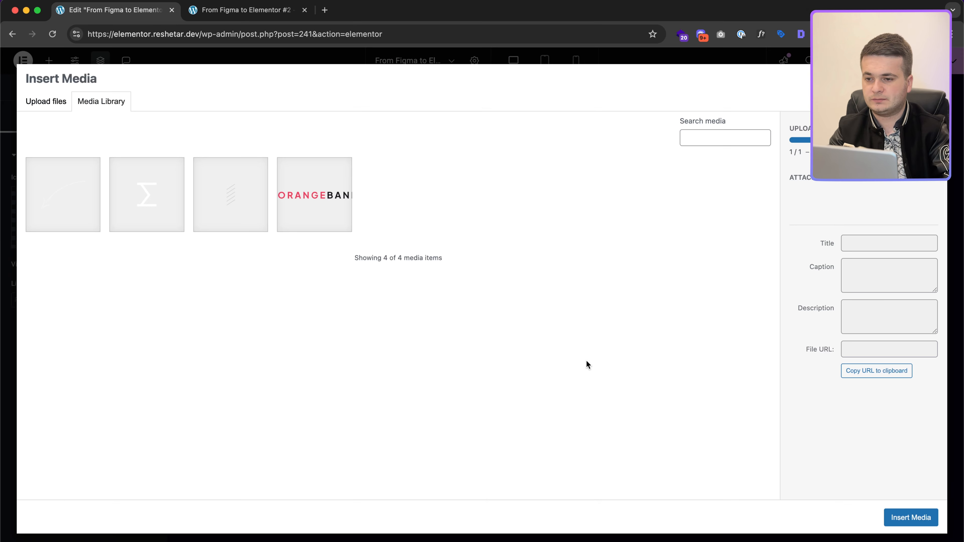
{"action": "left_click", "coordinate": [911, 517]}
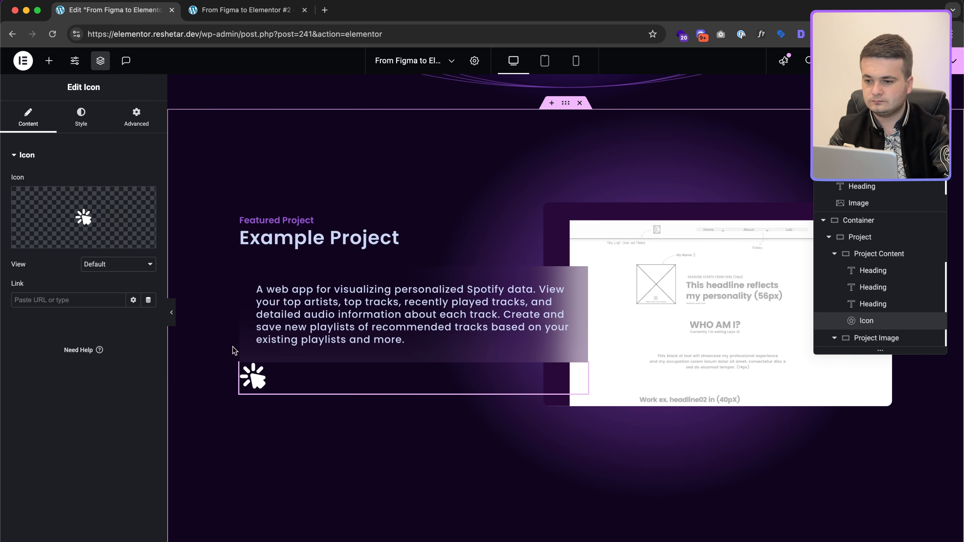
{"action": "key", "text": "super+Tab"}
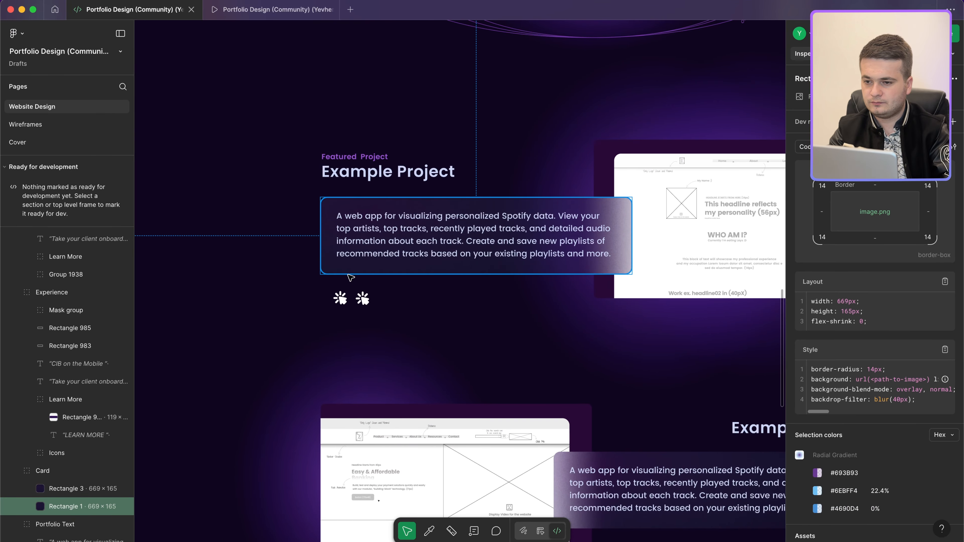
Step: Check the icon size in Figma, then make the icon 31 px and colour #fff
{"action": "left_click", "coordinate": [343, 297]}
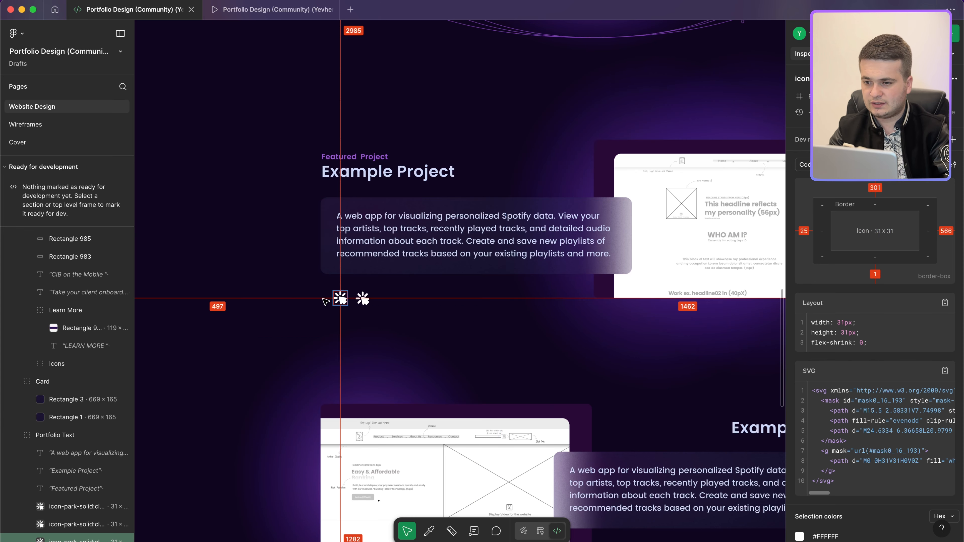
{"action": "key", "text": "ctrl+Left"}
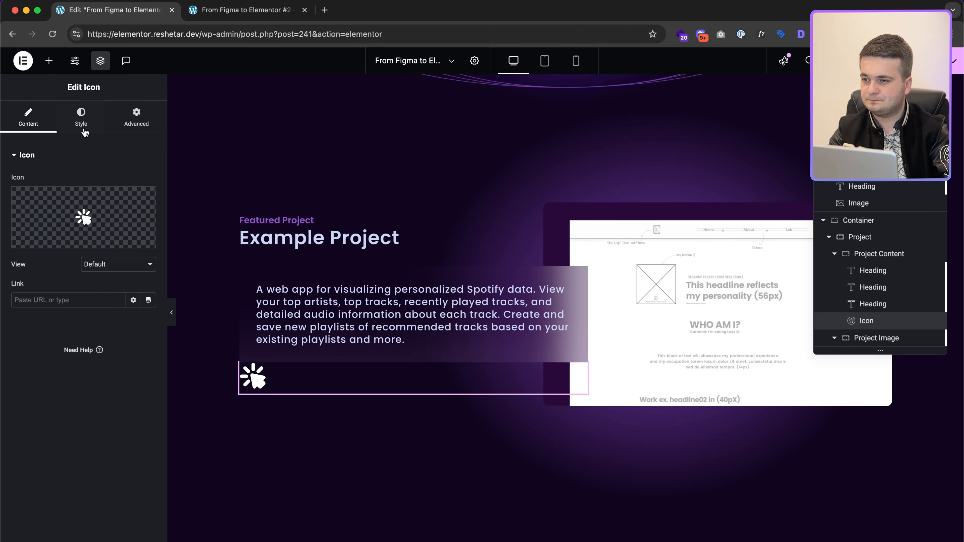
{"action": "left_click", "coordinate": [82, 124]}
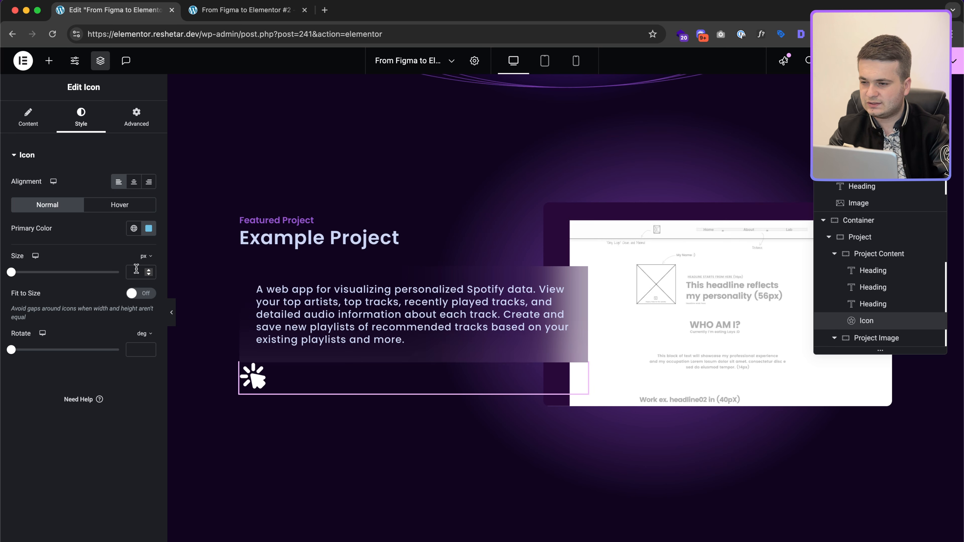
{"action": "type", "text": "31"}
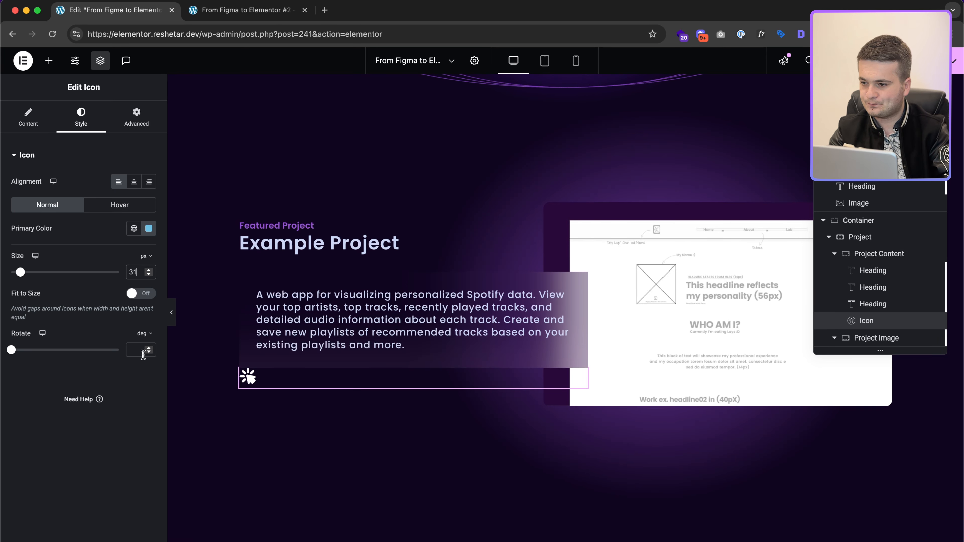
{"action": "left_click", "coordinate": [148, 228]}
{"action": "type", "text": "#fff"}
{"action": "left_click", "coordinate": [114, 238]}
Step: Unlink the icon's margins and give it a 36 px top margin
{"action": "left_click", "coordinate": [137, 123]}
{"action": "left_click", "coordinate": [148, 194]}
{"action": "type", "text": "36"}
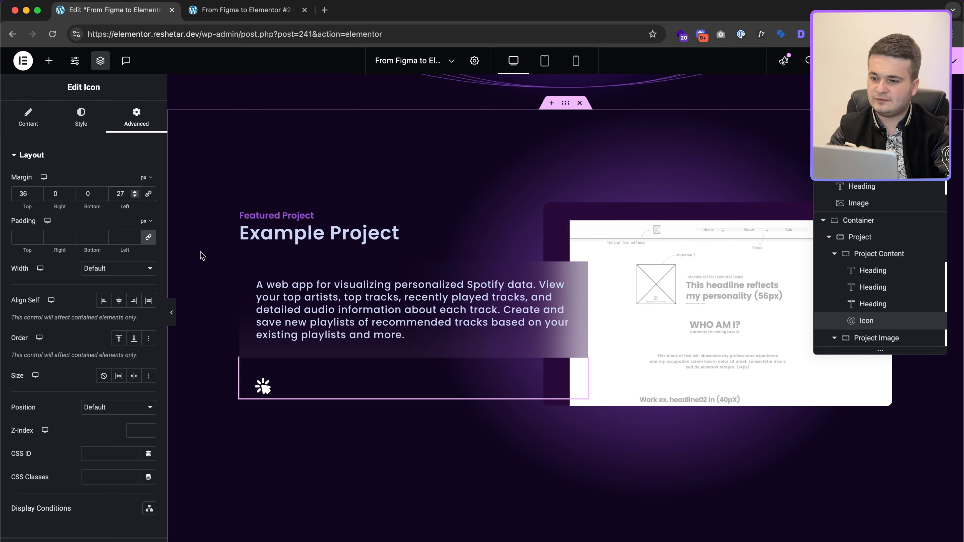
Step: Duplicate the click icon and clear the duplicate's margins
{"action": "right_click", "coordinate": [290, 379]}
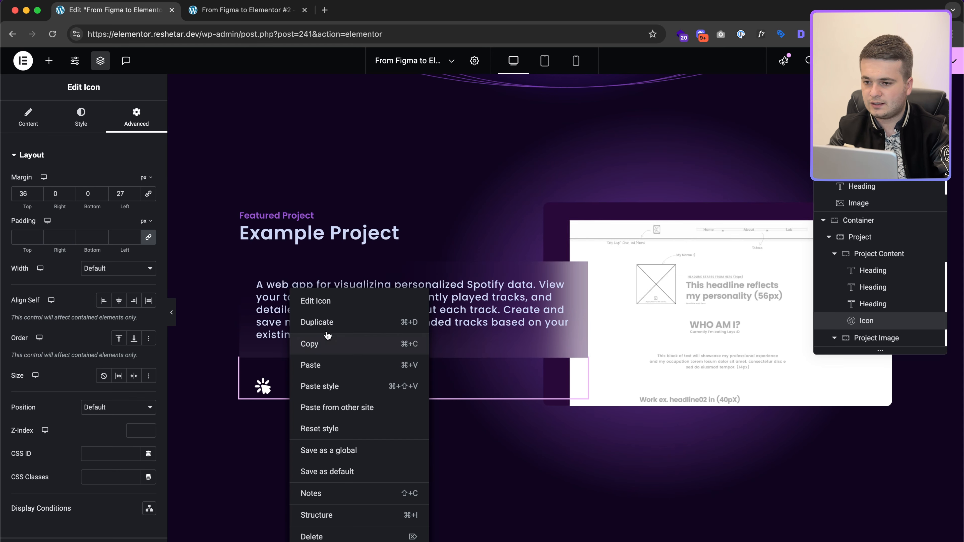
{"action": "left_click", "coordinate": [323, 322]}
{"action": "left_click", "coordinate": [136, 121]}
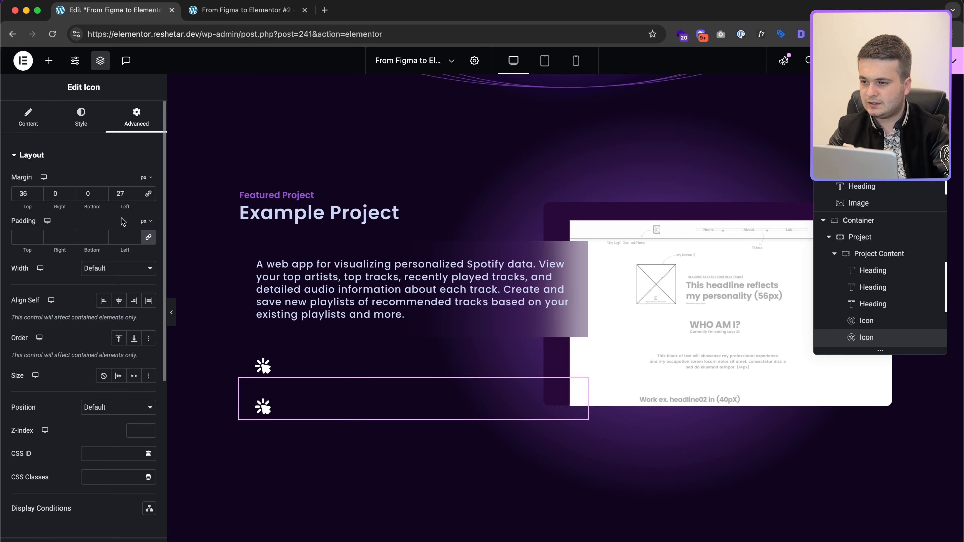
{"action": "left_click", "coordinate": [151, 197]}
{"action": "left_click", "coordinate": [134, 196]}
{"action": "key", "text": "BackSpace"}
{"action": "key", "text": "BackSpace"}
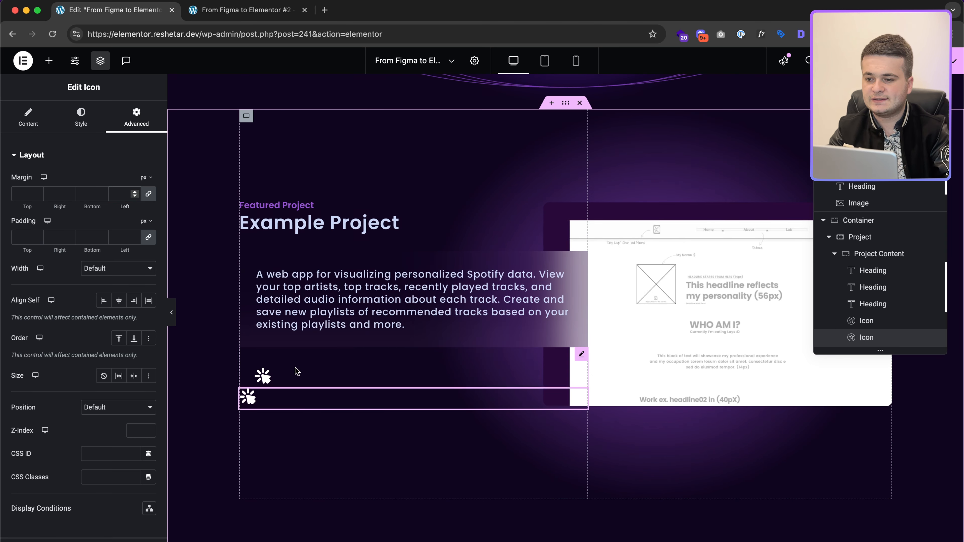
{"action": "left_click", "coordinate": [885, 328]}
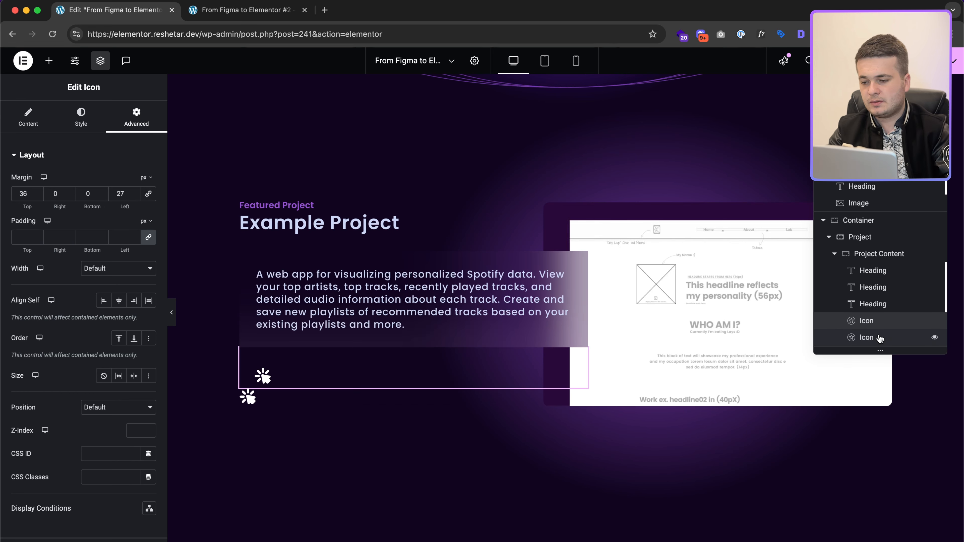
{"action": "left_click", "coordinate": [877, 337]}
Step: Set the Project Content container's direction to Row with Wrap enabled
{"action": "left_click", "coordinate": [876, 253]}
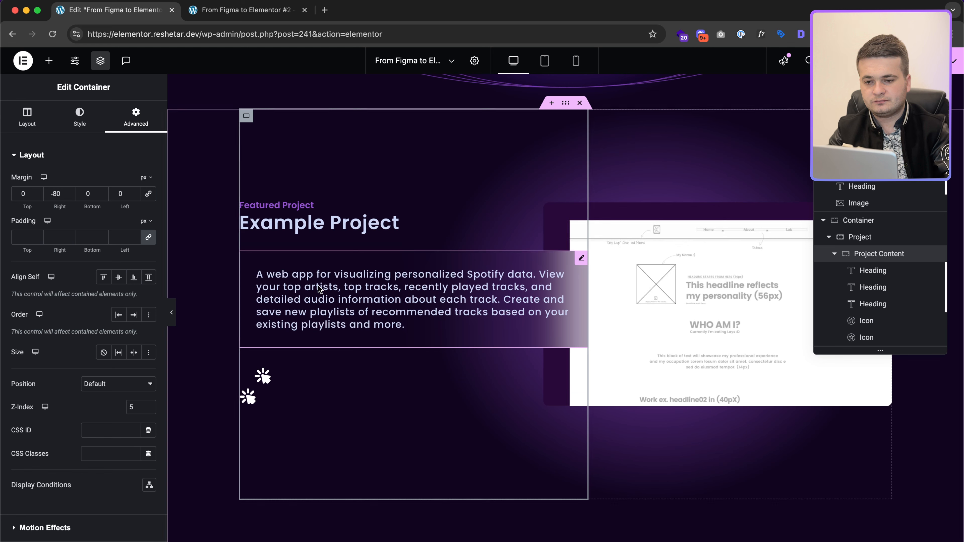
{"action": "left_click", "coordinate": [34, 123]}
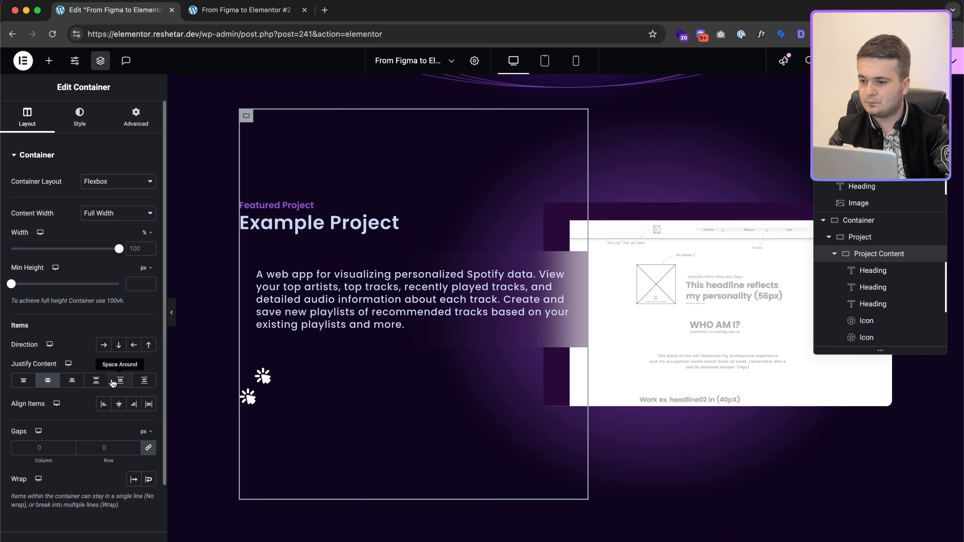
{"action": "left_click", "coordinate": [103, 345]}
{"action": "left_click", "coordinate": [149, 479]}
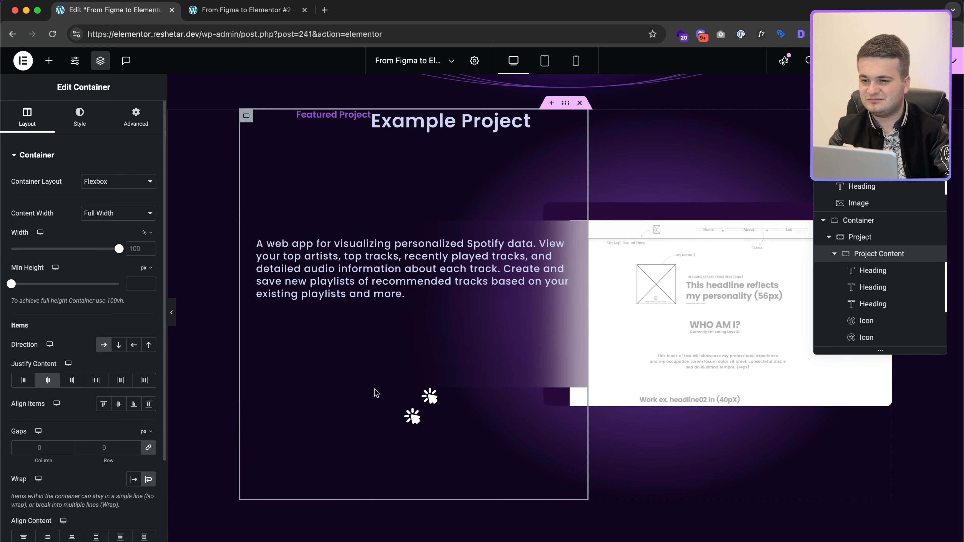
Step: Make the Featured Project and Example Project headings Full Width (100%)
{"action": "left_click", "coordinate": [873, 271]}
{"action": "left_click", "coordinate": [129, 269]}
{"action": "left_click", "coordinate": [121, 280]}
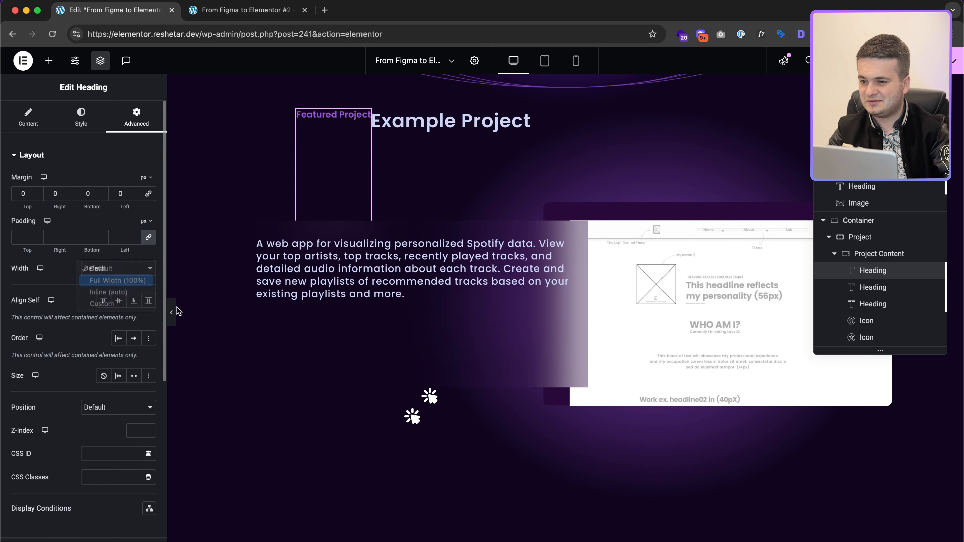
{"action": "left_click", "coordinate": [903, 287]}
{"action": "left_click", "coordinate": [110, 264]}
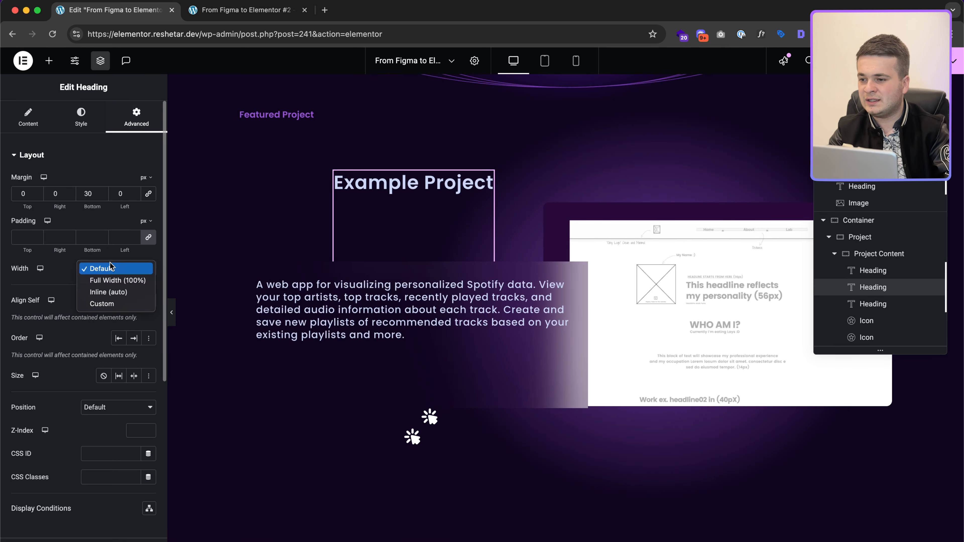
{"action": "left_click", "coordinate": [111, 283]}
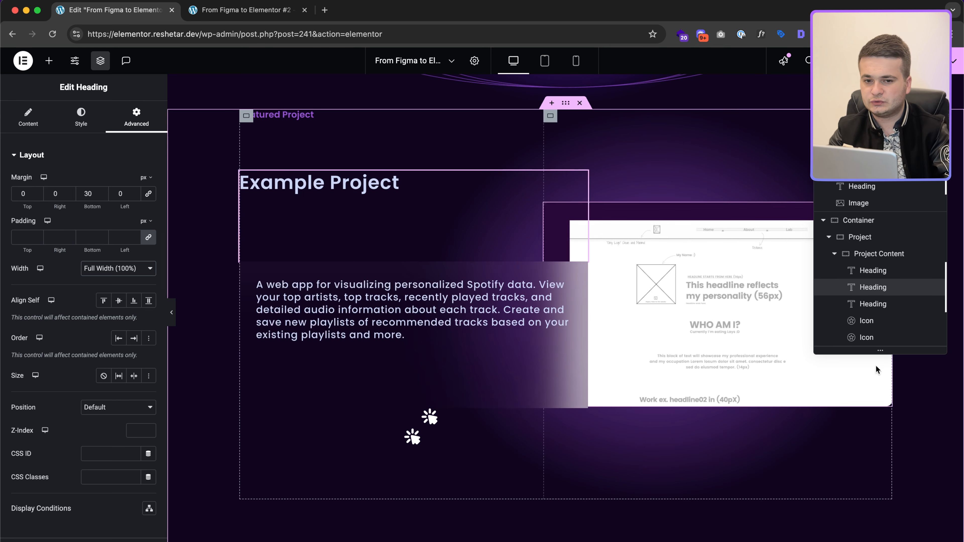
Step: Set Project Content's Align Items to Center and Align Content to Middle
{"action": "left_click", "coordinate": [312, 217]}
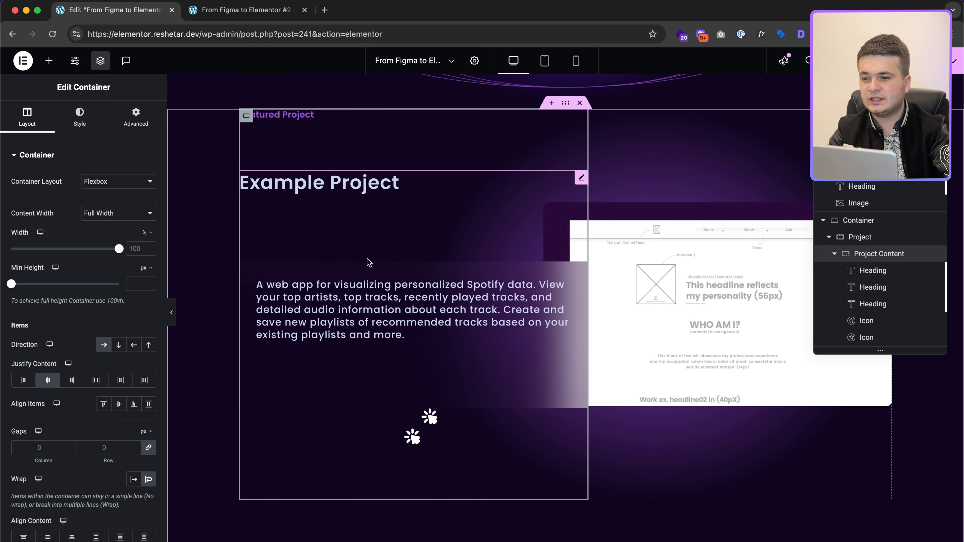
{"action": "left_click", "coordinate": [119, 405]}
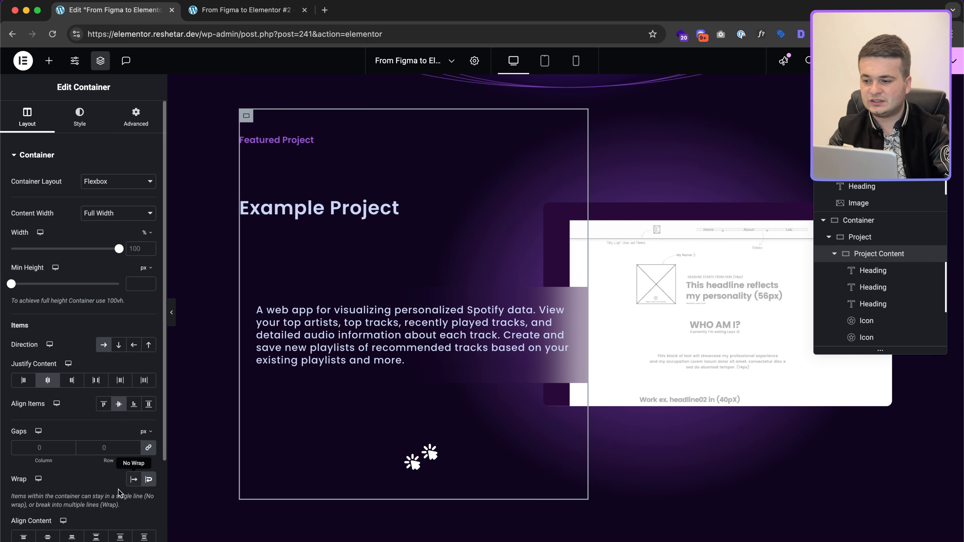
{"action": "left_click", "coordinate": [53, 538]}
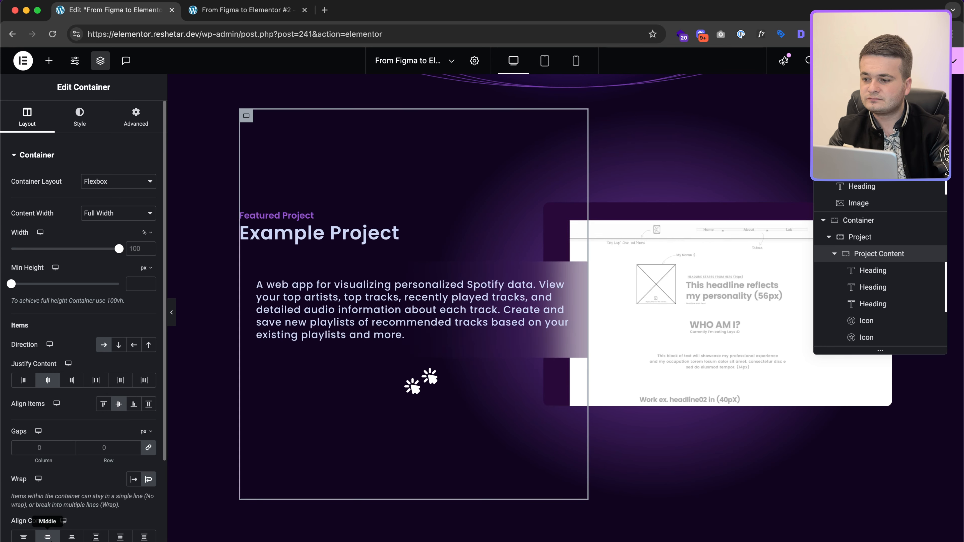
{"action": "scroll", "coordinate": [56, 501], "scroll_direction": "down", "scroll_amount": 3}
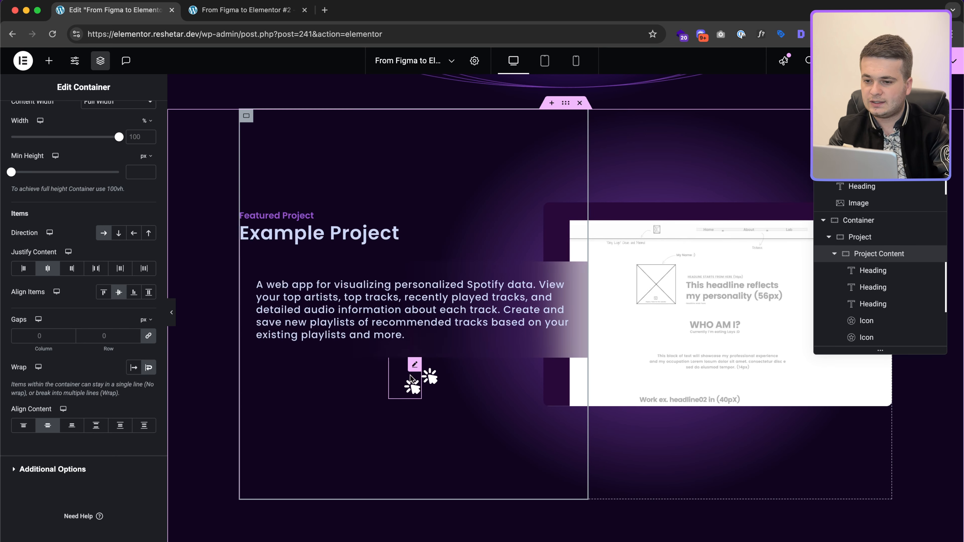
{"action": "left_click", "coordinate": [434, 375]}
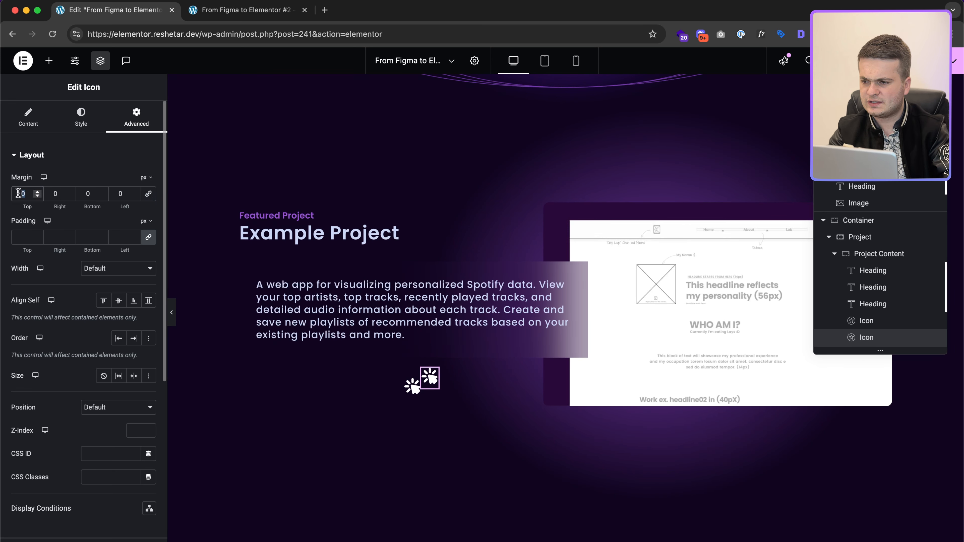
Step: Give the second icon a top margin of 37 and left margin of 17, matching Figma
{"action": "type", "text": "37"}
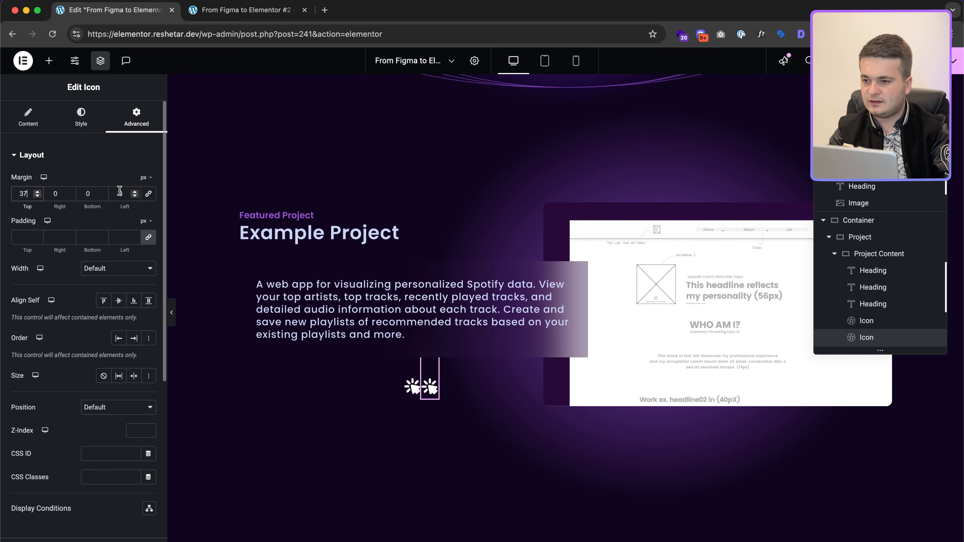
{"action": "type", "text": "1"}
{"action": "key", "text": "ctrl+Right"}
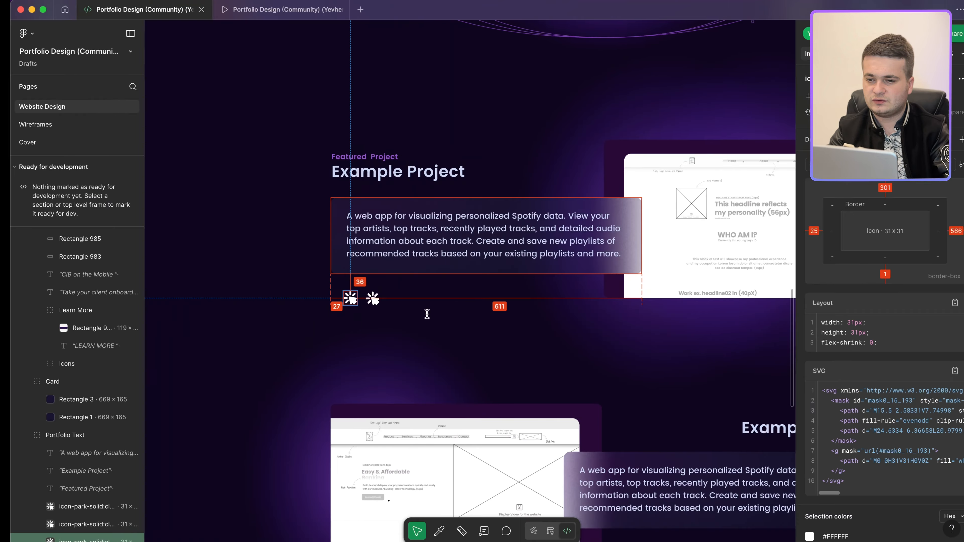
{"action": "scroll", "coordinate": [347, 305], "scroll_direction": "up", "scroll_amount": 5}
{"action": "mouse_move", "coordinate": [374, 292]}
{"action": "key", "text": "ctrl+Left"}
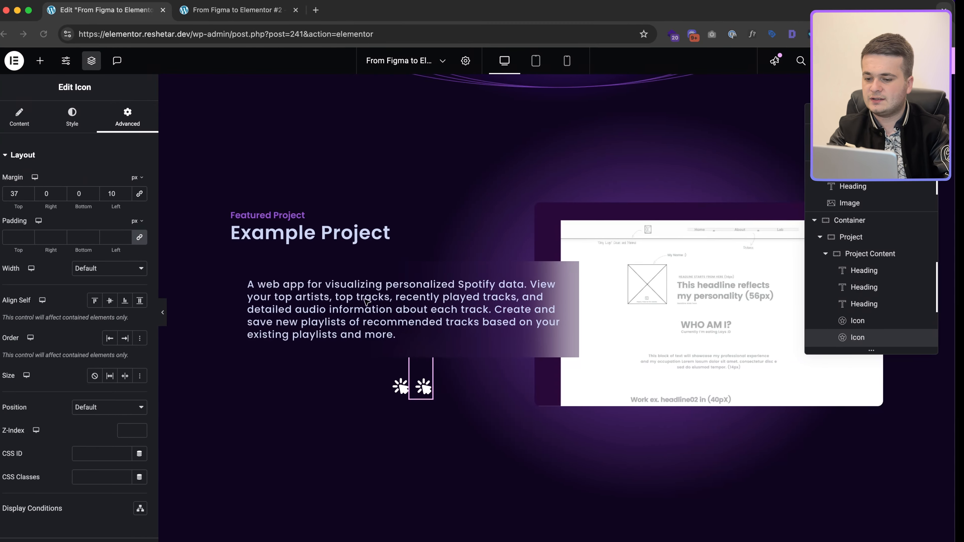
{"action": "type", "text": "17"}
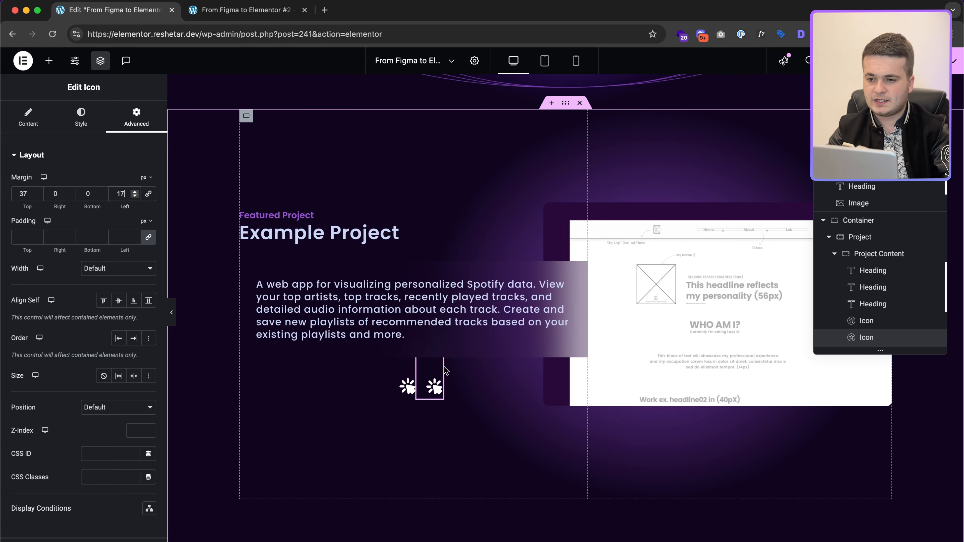
{"action": "scroll", "coordinate": [492, 392], "scroll_direction": "up", "scroll_amount": 1}
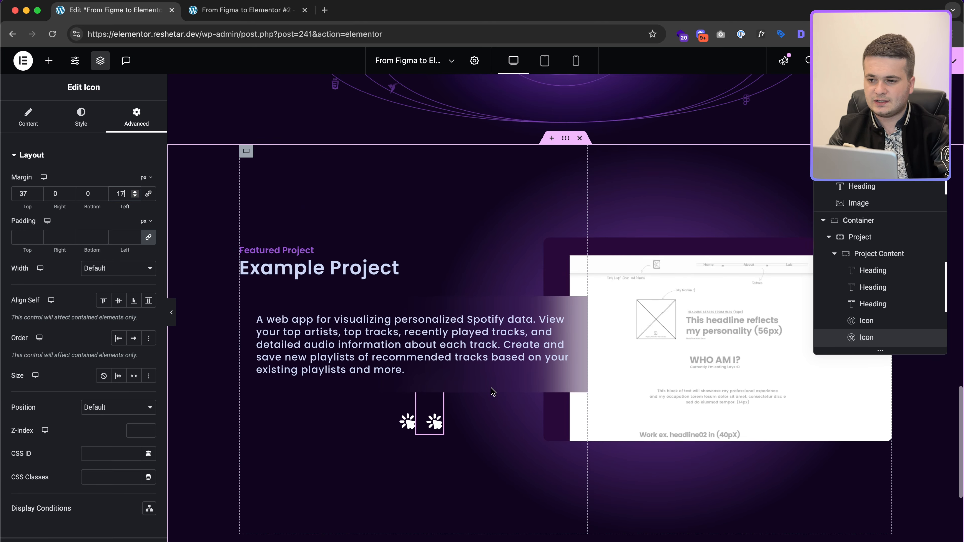
{"action": "key", "text": "ctrl+Right"}
{"action": "scroll", "coordinate": [547, 349], "scroll_direction": "down", "scroll_amount": 5}
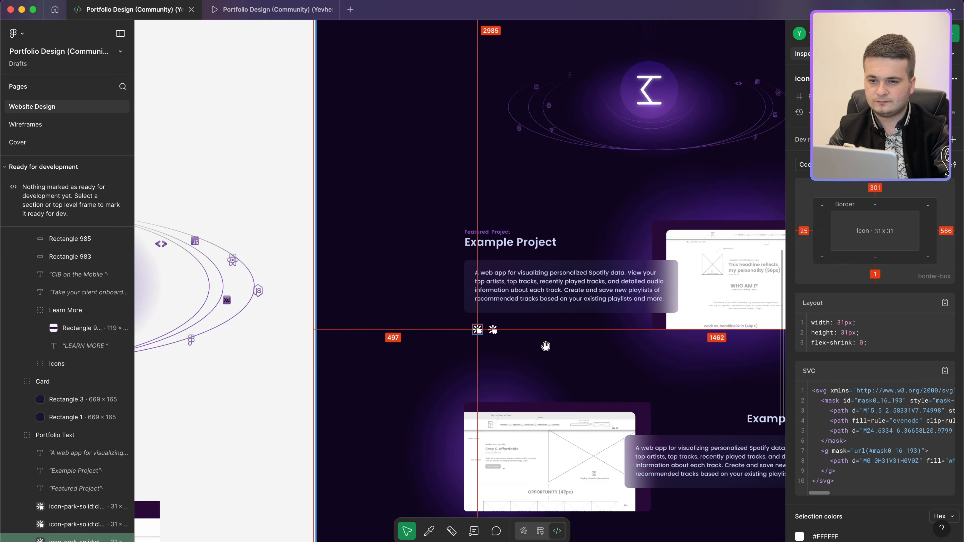
{"action": "key", "text": "ctrl+Left"}
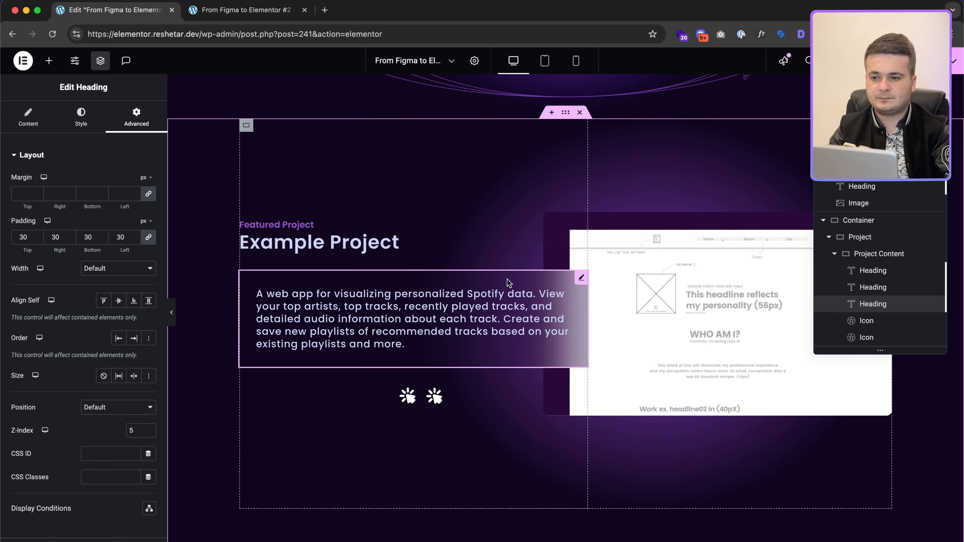
Step: Duplicate the whole Project container from the Navigator so a copy sits beneath it
{"action": "left_click", "coordinate": [837, 255]}
{"action": "left_click", "coordinate": [834, 258]}
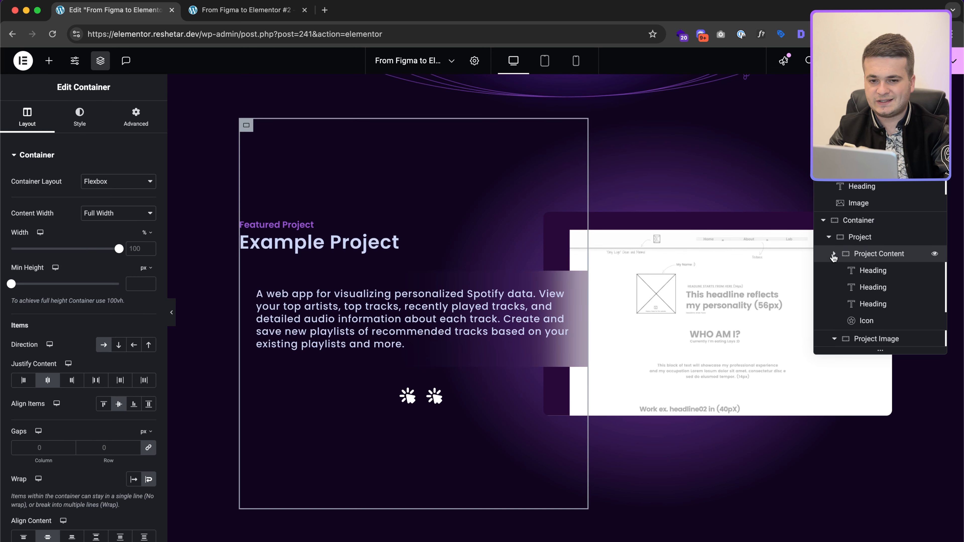
{"action": "left_click", "coordinate": [829, 288]}
{"action": "left_click", "coordinate": [866, 339]}
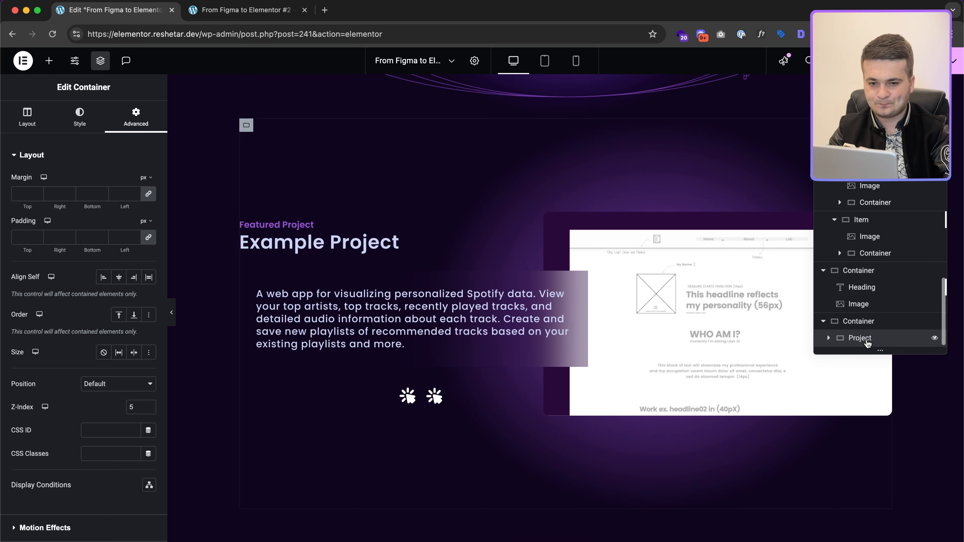
{"action": "right_click", "coordinate": [867, 340]}
{"action": "left_click", "coordinate": [837, 277]}
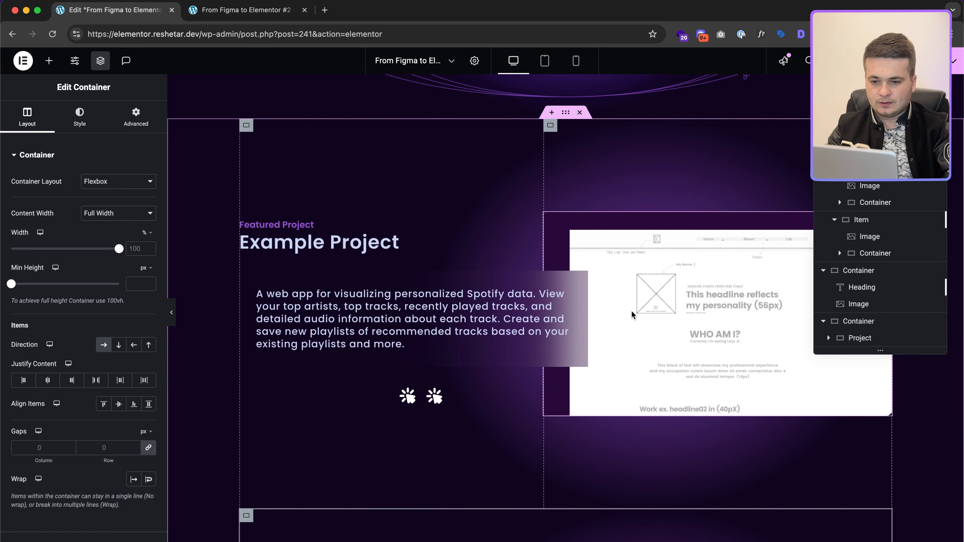
{"action": "scroll", "coordinate": [631, 311], "scroll_direction": "down", "scroll_amount": 5}
{"action": "key", "text": "ctrl+Right"}
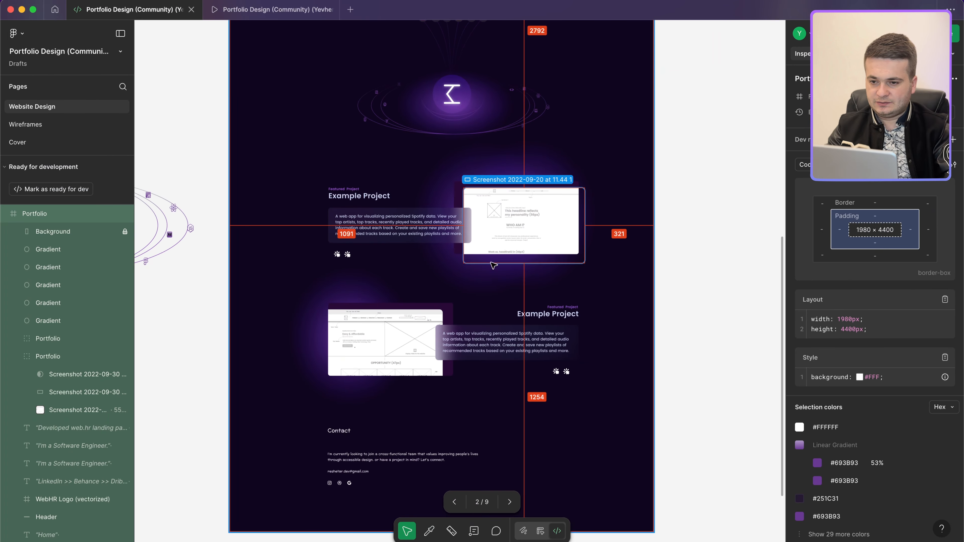
{"action": "left_click", "coordinate": [487, 281]}
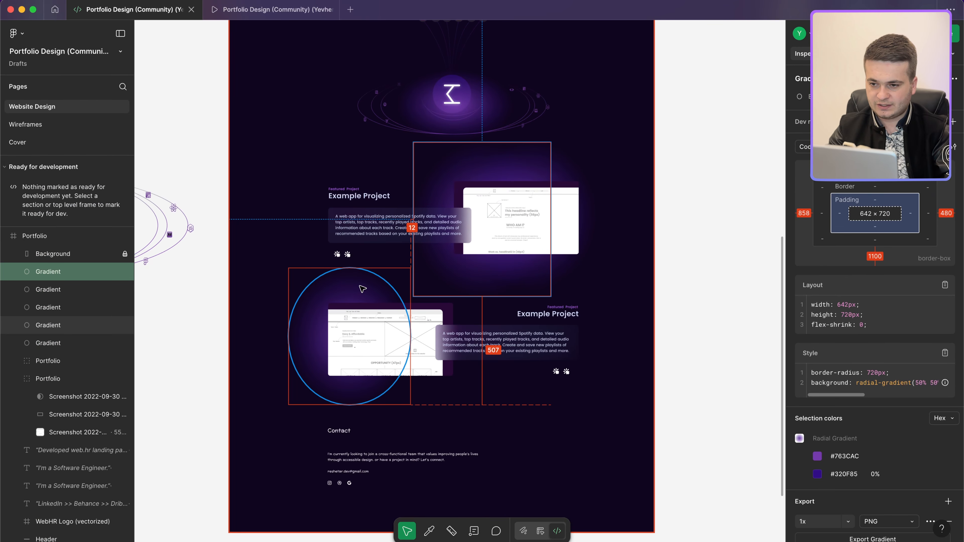
{"action": "key", "text": "ctrl+Left"}
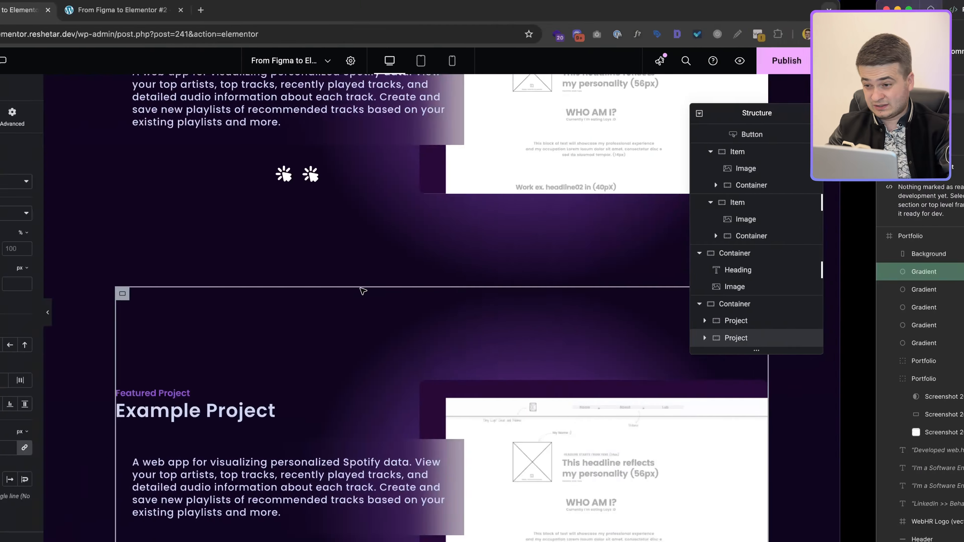
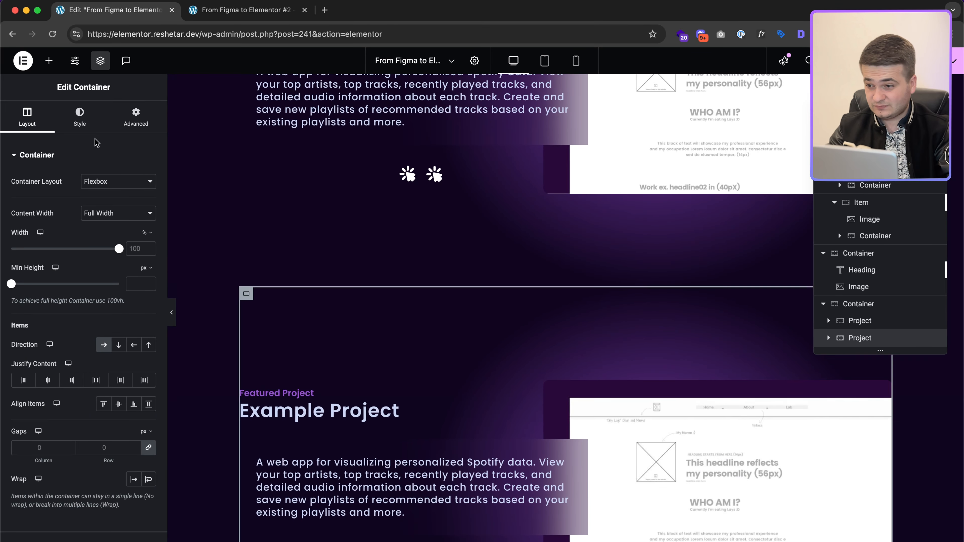
Step: Mirror the second project card with Row-reversed direction and an unlinked -150 px top margin
{"action": "left_click", "coordinate": [135, 345]}
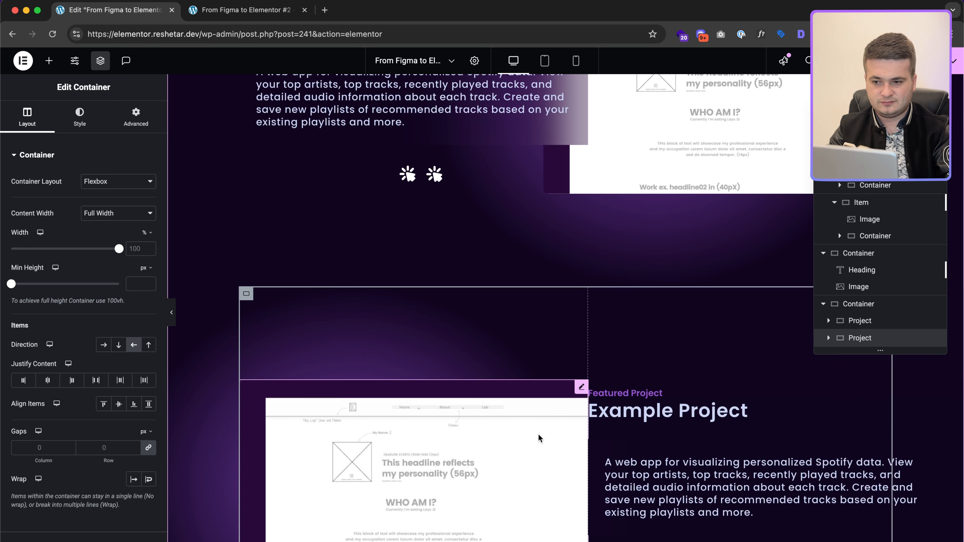
{"action": "left_click", "coordinate": [136, 115]}
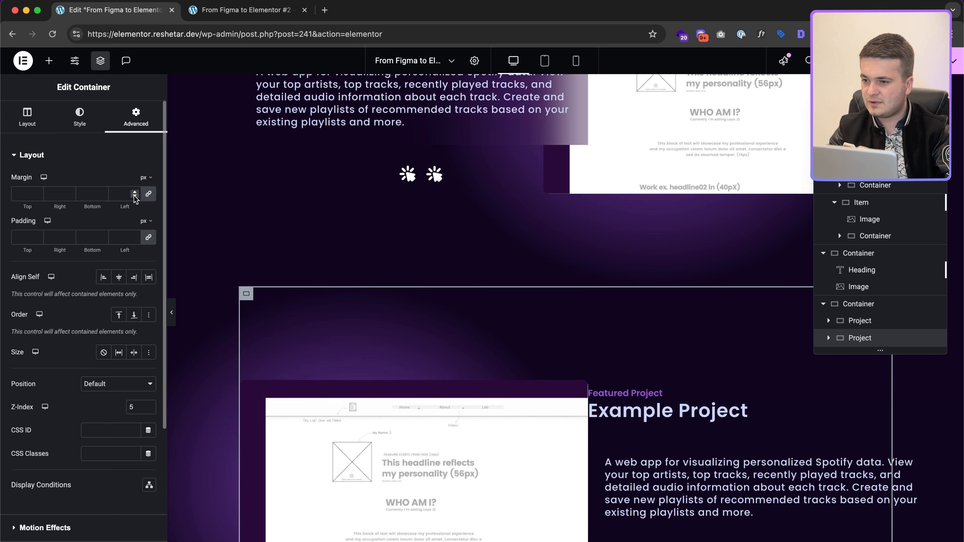
{"action": "left_click", "coordinate": [147, 195]}
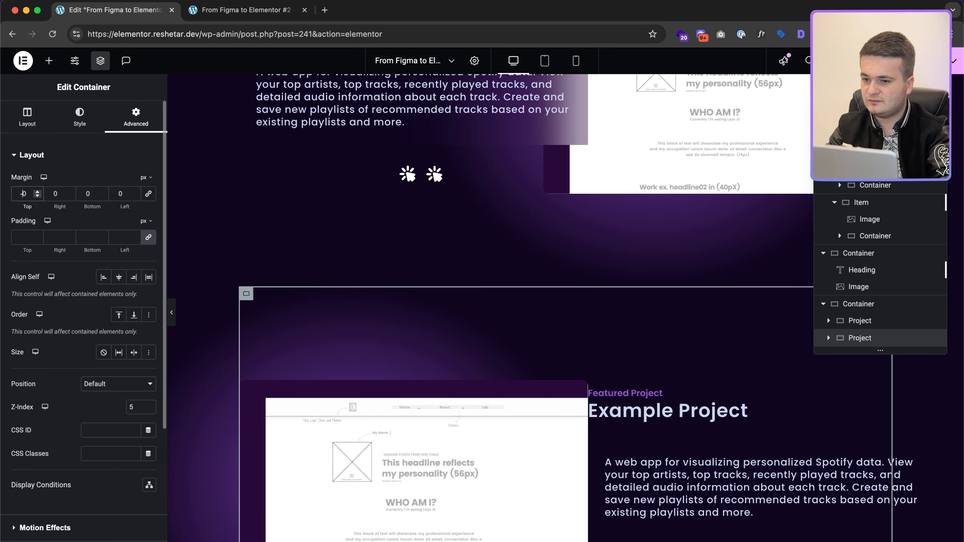
{"action": "left_click", "coordinate": [23, 193]}
{"action": "type", "text": "-100"}
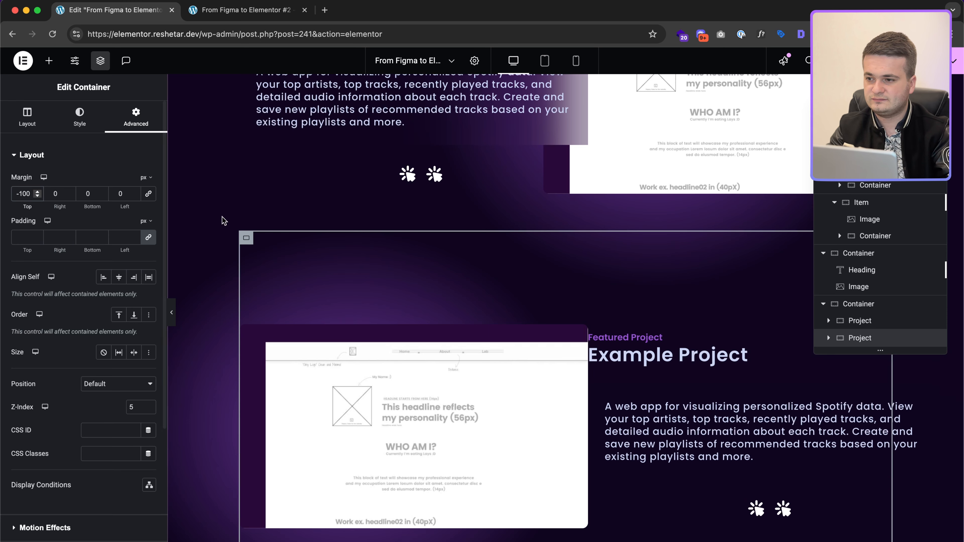
{"action": "type", "text": "5"}
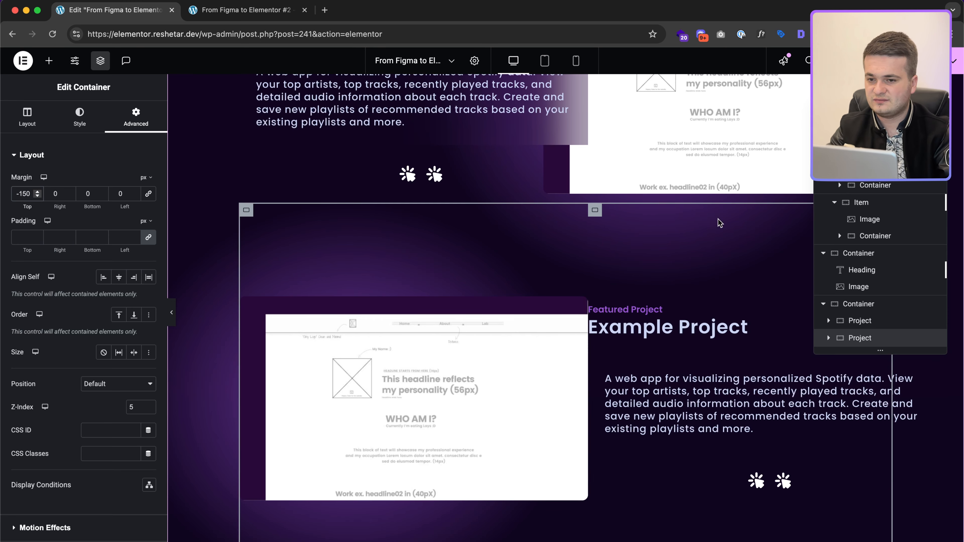
{"action": "key", "text": "ctrl+Right"}
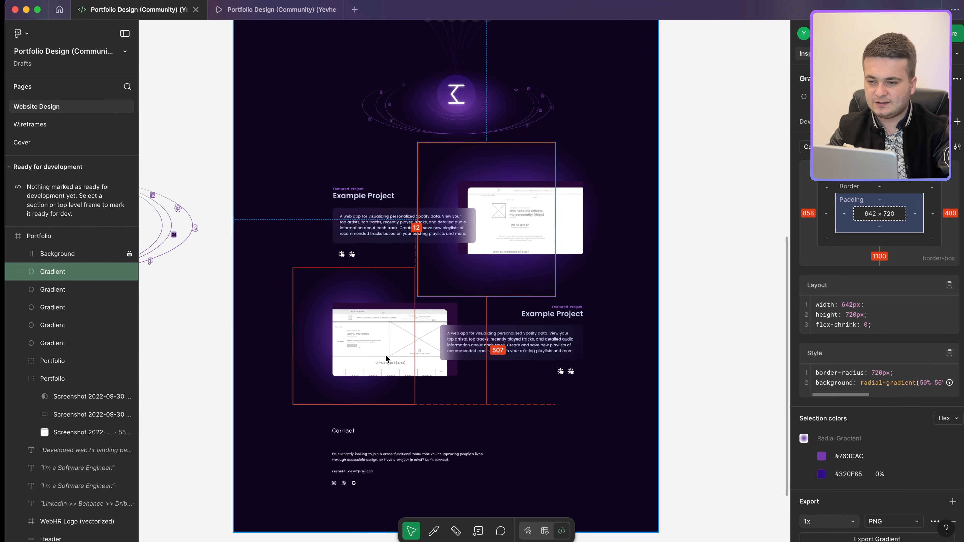
{"action": "key", "text": "ctrl+Left"}
Step: Replace the second card's image with project-2.jpg uploaded from the iloveimg-compressed folder
{"action": "left_click", "coordinate": [431, 362]}
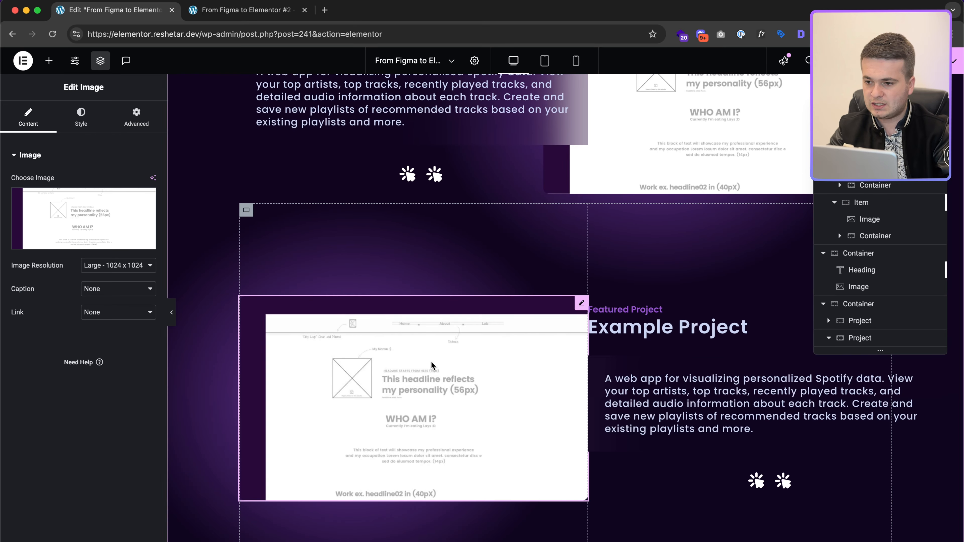
{"action": "left_click", "coordinate": [81, 216]}
{"action": "left_click", "coordinate": [141, 103]}
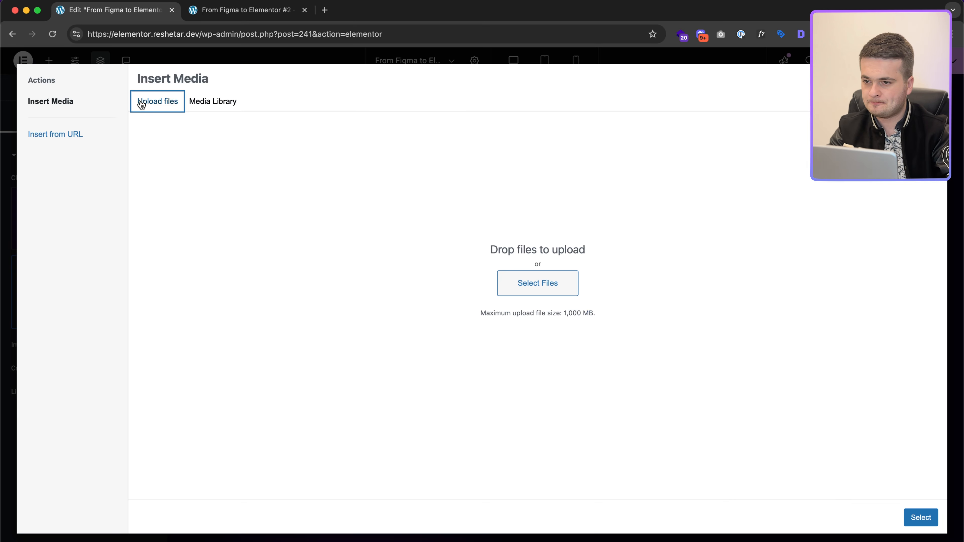
{"action": "left_click", "coordinate": [540, 291]}
{"action": "double_click", "coordinate": [398, 220]}
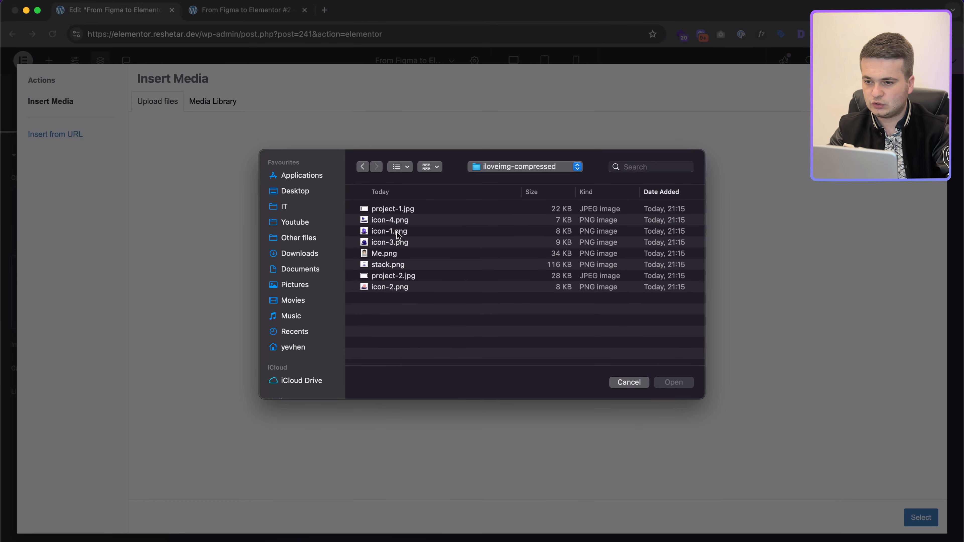
{"action": "left_click", "coordinate": [417, 278]}
{"action": "left_click", "coordinate": [673, 381]}
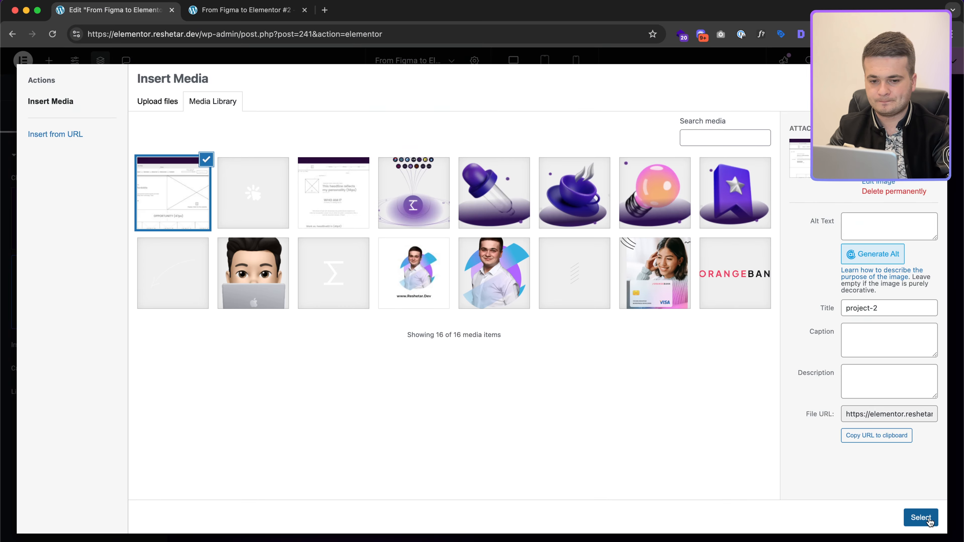
{"action": "left_click", "coordinate": [921, 517]}
{"action": "key", "text": "ctrl+Right"}
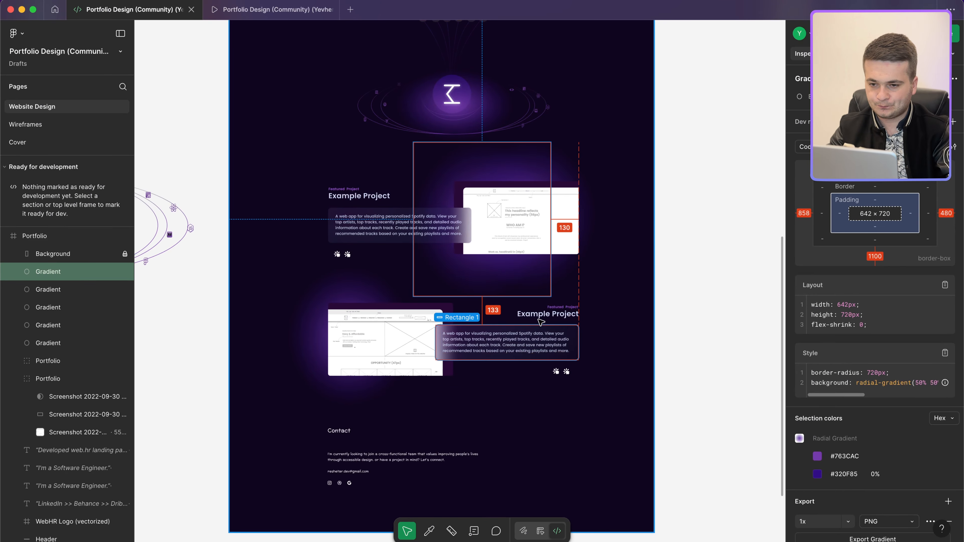
{"action": "key", "text": "ctrl+Left"}
Step: Right-align the Featured Project and Example Project headings on the second card
{"action": "left_click", "coordinate": [622, 309]}
{"action": "left_click", "coordinate": [88, 131]}
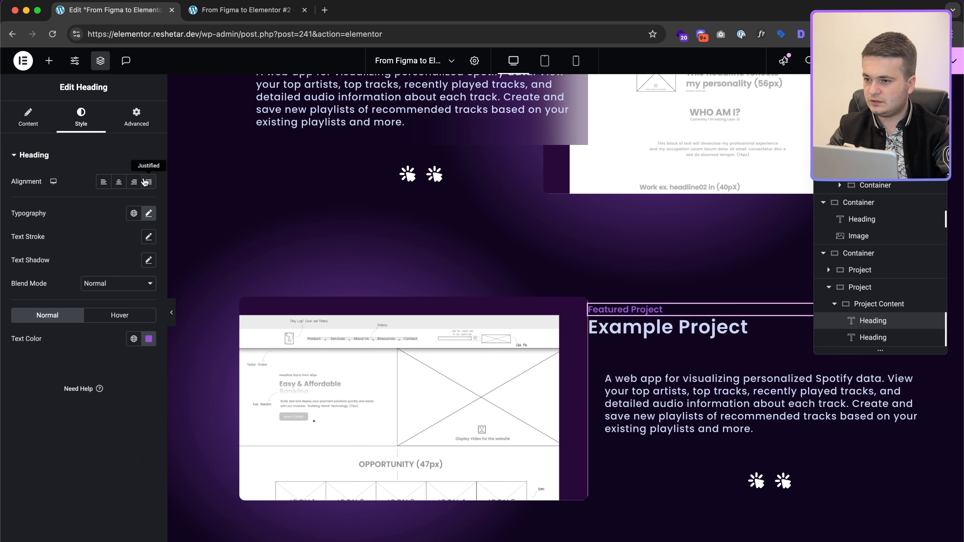
{"action": "left_click", "coordinate": [134, 182]}
{"action": "left_click", "coordinate": [696, 338]}
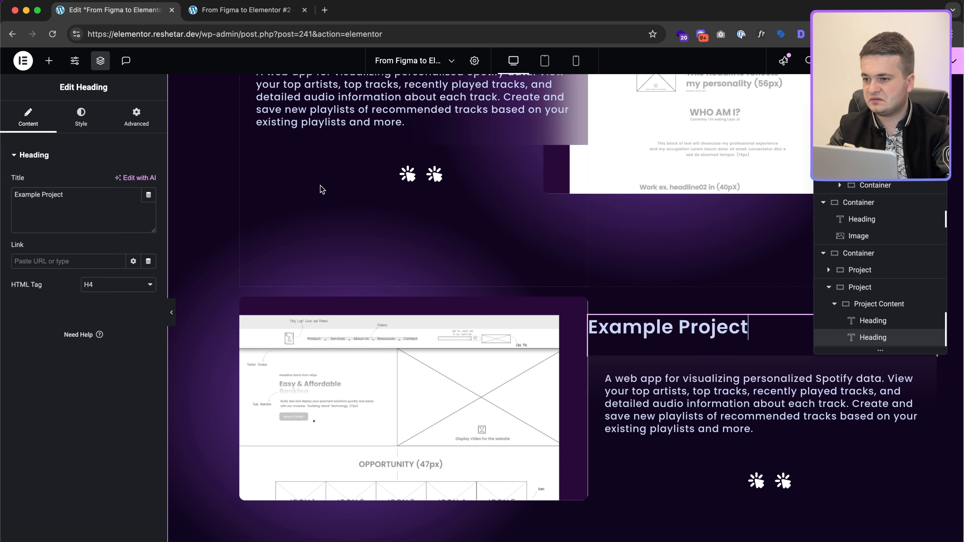
{"action": "left_click", "coordinate": [95, 131]}
{"action": "left_click", "coordinate": [131, 184]}
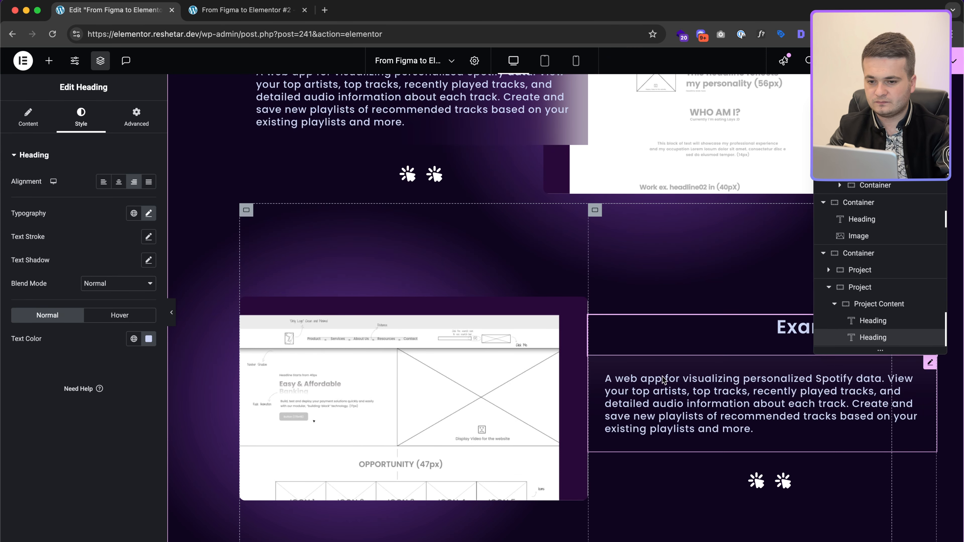
Step: Give the second card's text container a -80 left margin so it overlaps the image
{"action": "left_click", "coordinate": [659, 366]}
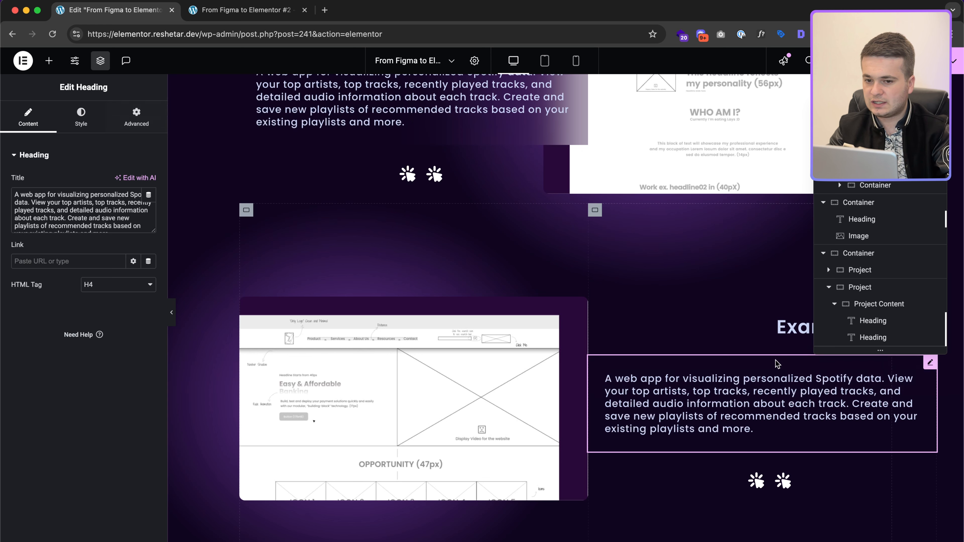
{"action": "left_click", "coordinate": [594, 210]}
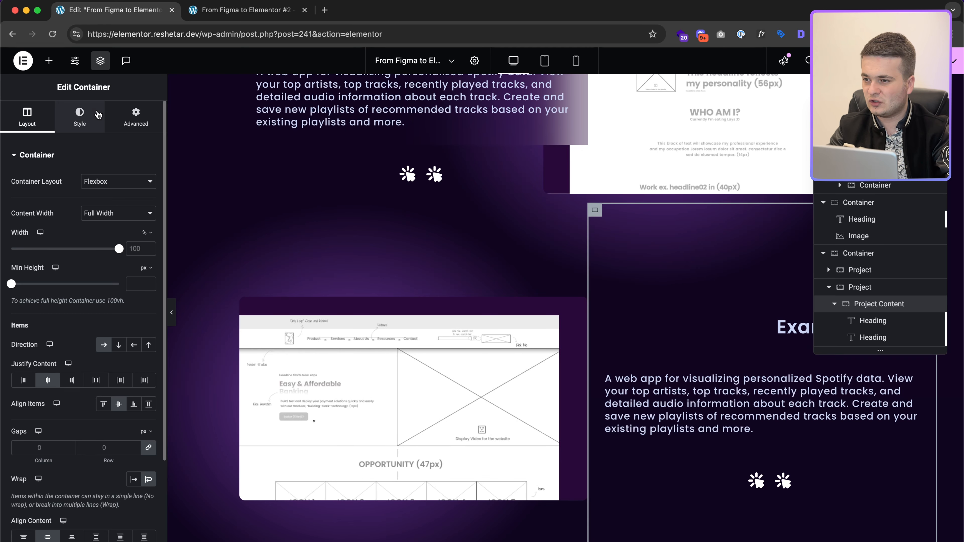
{"action": "left_click", "coordinate": [80, 116]}
{"action": "left_click", "coordinate": [135, 115]}
{"action": "double_click", "coordinate": [55, 193]}
{"action": "type", "text": "0"}
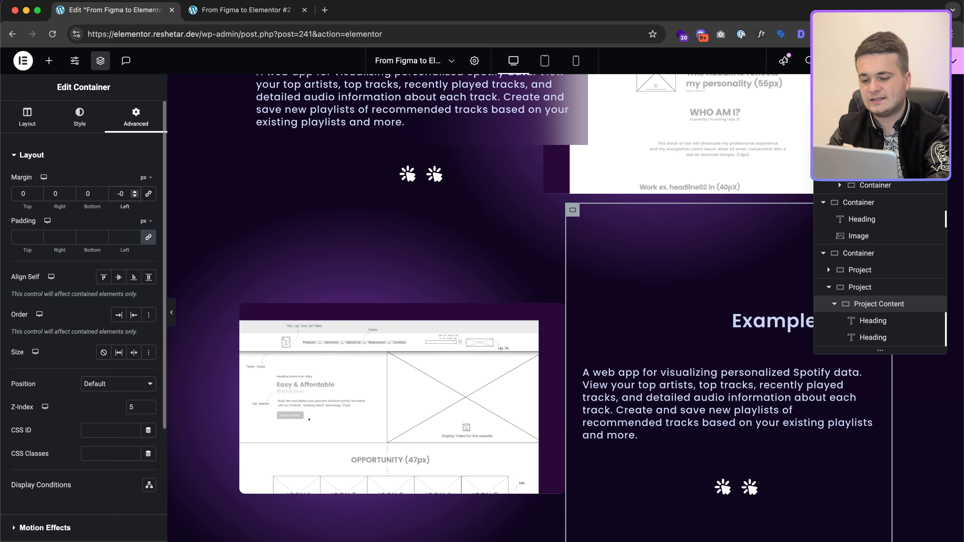
{"action": "type", "text": "8"}
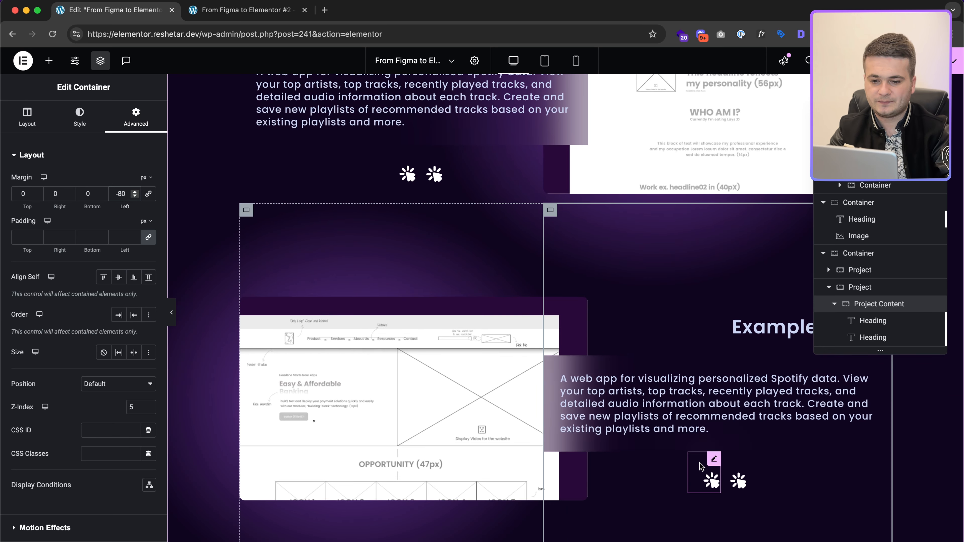
Step: Align the upper project card's icons to the left
{"action": "scroll", "coordinate": [486, 254], "scroll_direction": "up", "scroll_amount": 3}
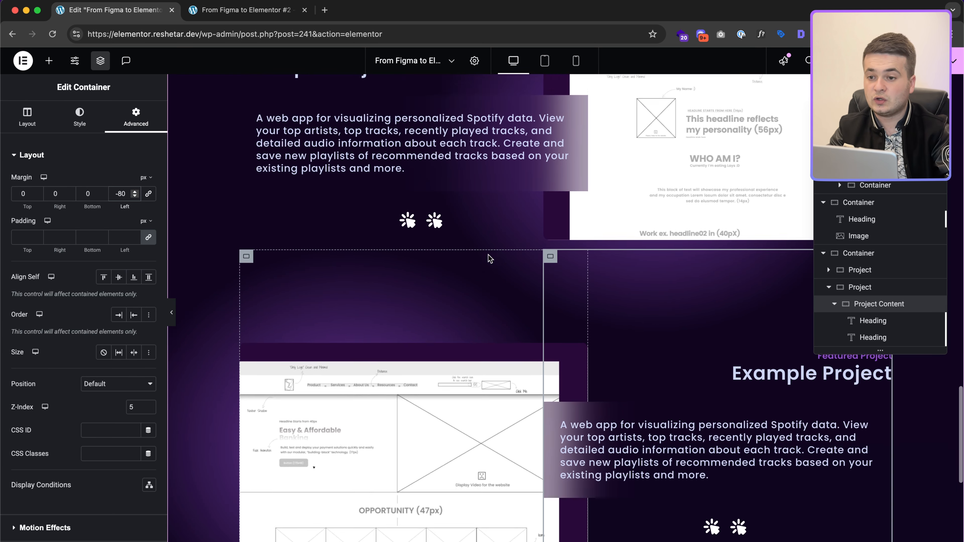
{"action": "scroll", "coordinate": [410, 262], "scroll_direction": "up", "scroll_amount": 4}
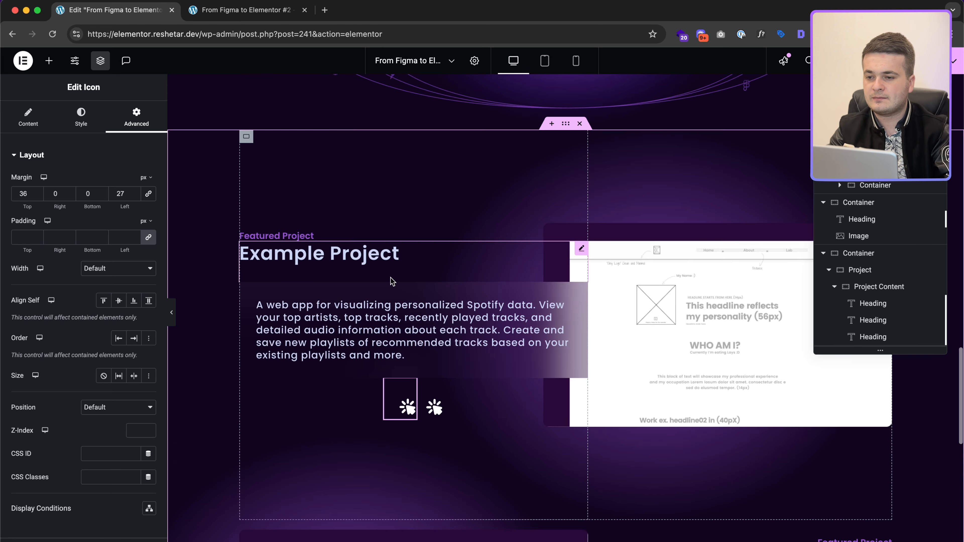
{"action": "left_click", "coordinate": [246, 136]}
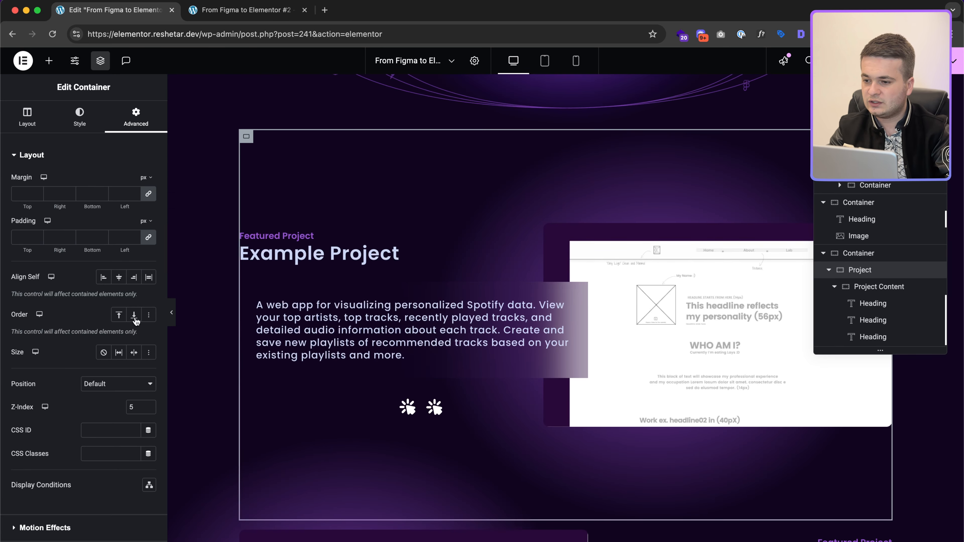
{"action": "left_click", "coordinate": [37, 118]}
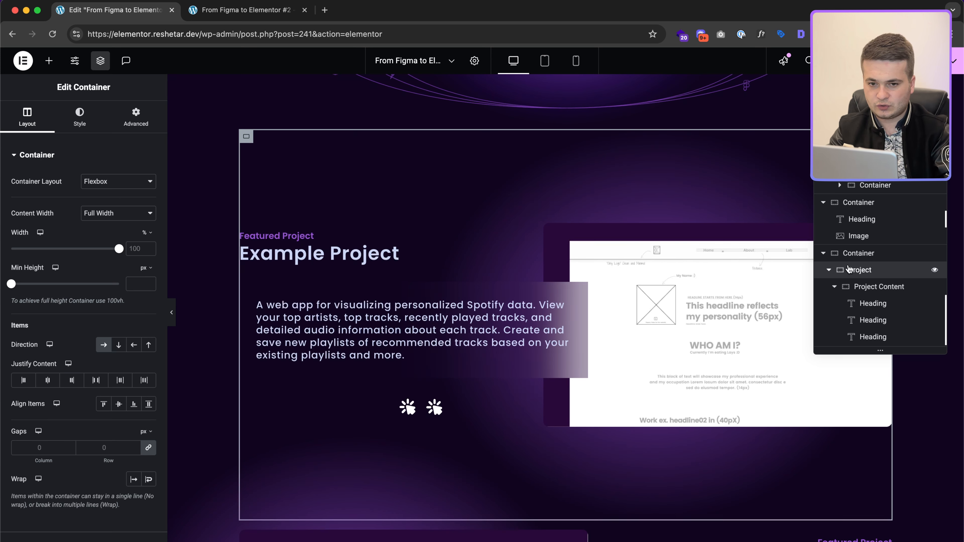
{"action": "left_click", "coordinate": [837, 290]}
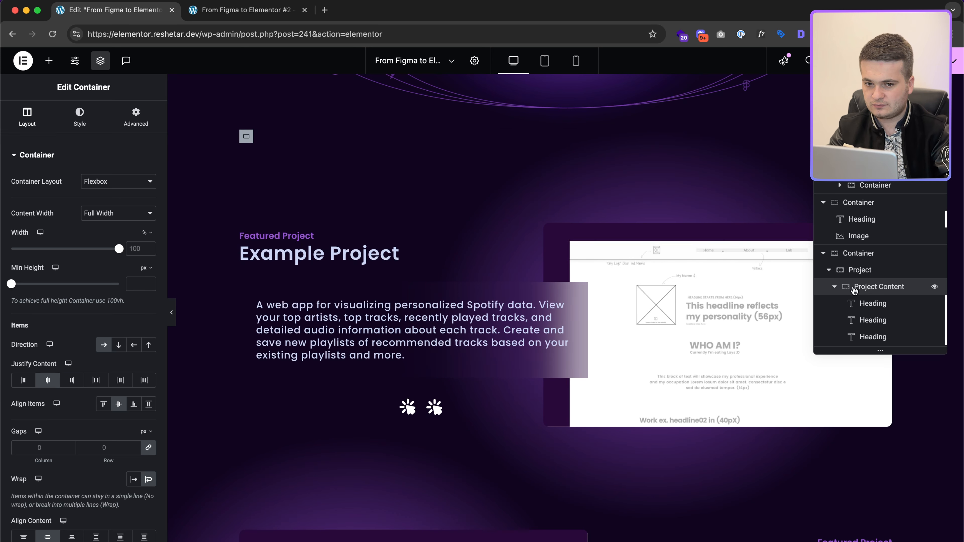
{"action": "left_click", "coordinate": [835, 288]}
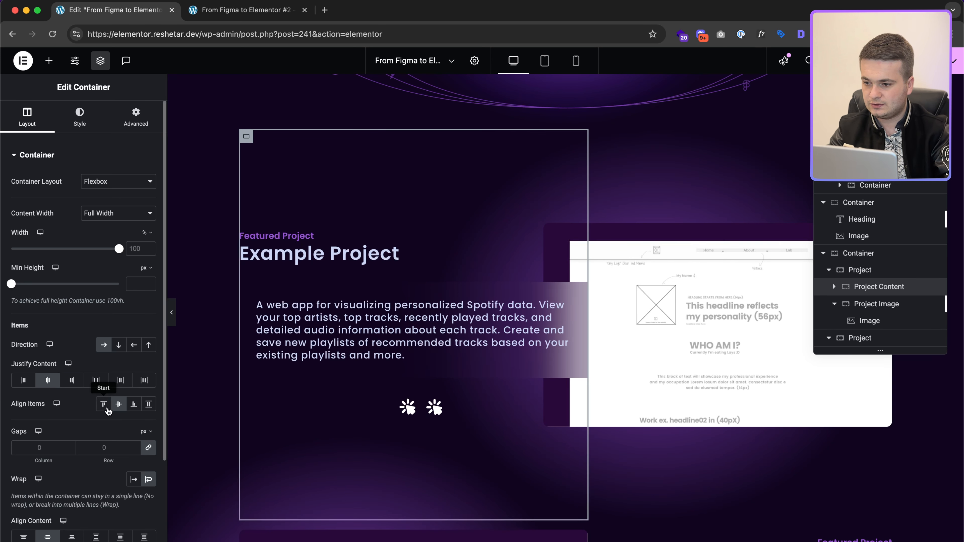
{"action": "scroll", "coordinate": [69, 443], "scroll_direction": "down", "scroll_amount": 2}
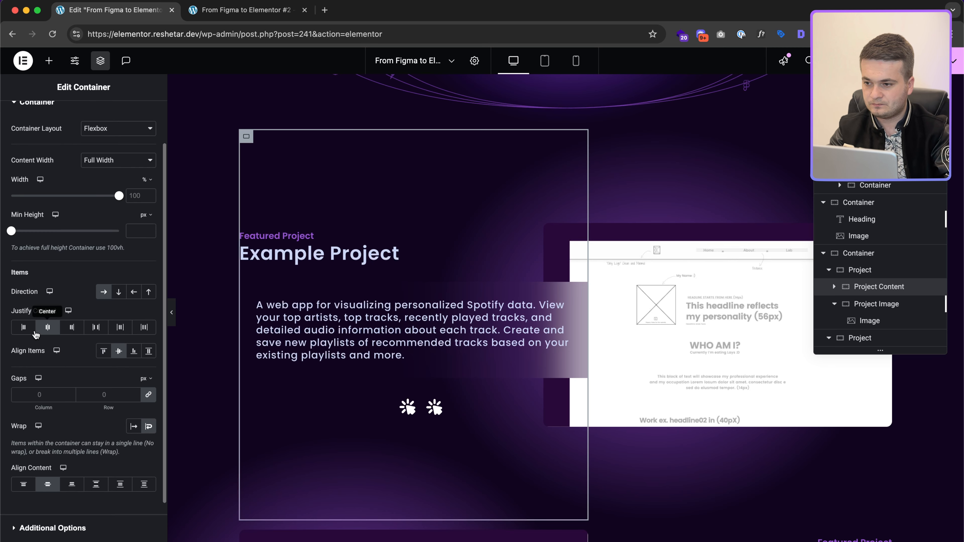
{"action": "left_click", "coordinate": [23, 328]}
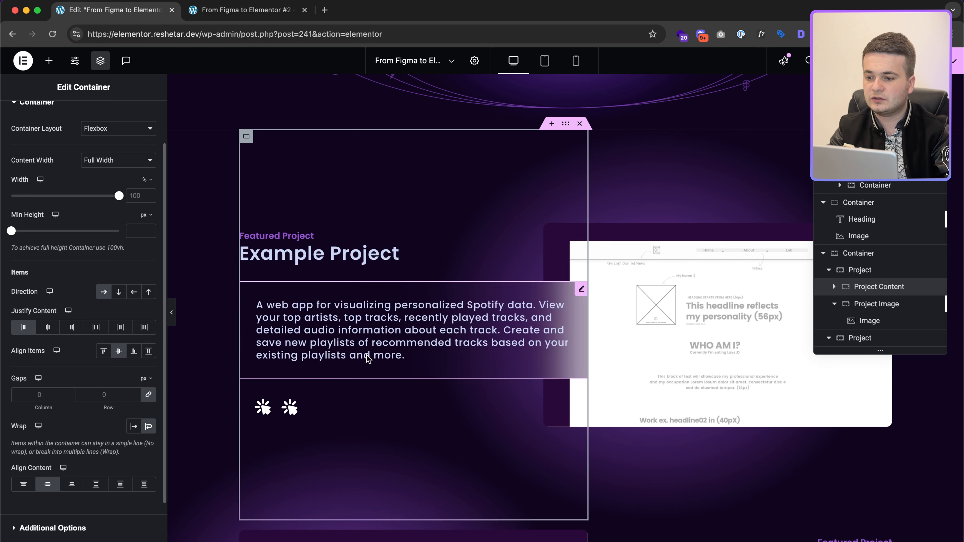
Step: Justify the lower card's content row to the end, moving its two icons right
{"action": "scroll", "coordinate": [643, 349], "scroll_direction": "down", "scroll_amount": 5}
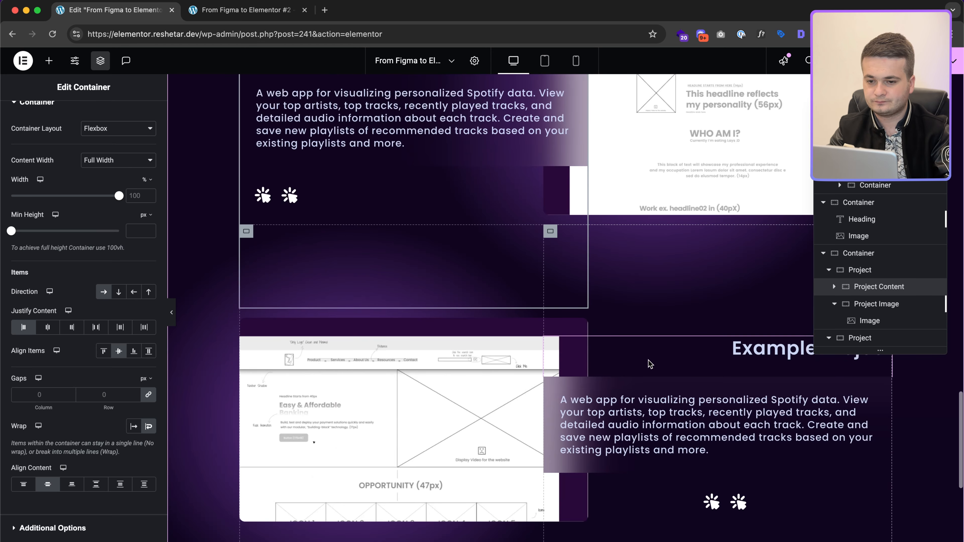
{"action": "left_click", "coordinate": [550, 230]}
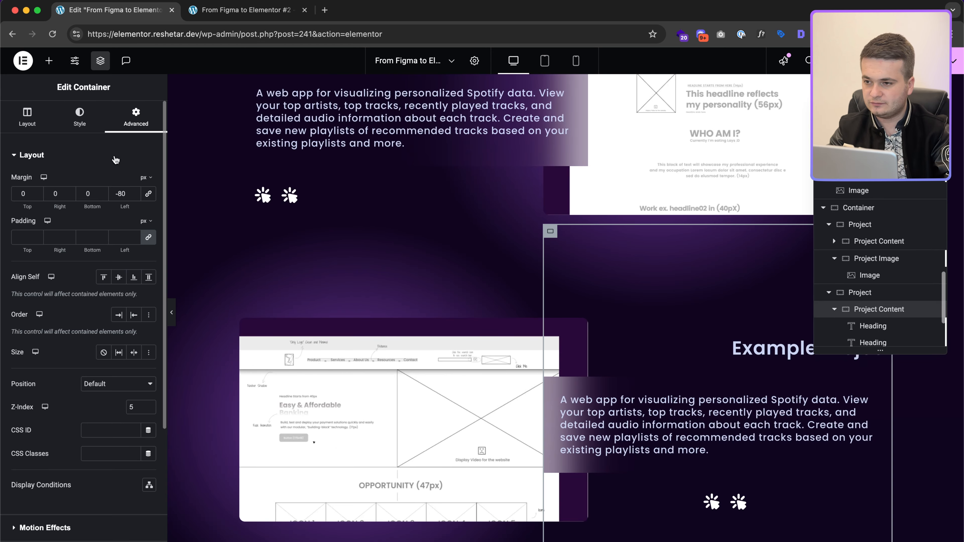
{"action": "left_click", "coordinate": [33, 116]}
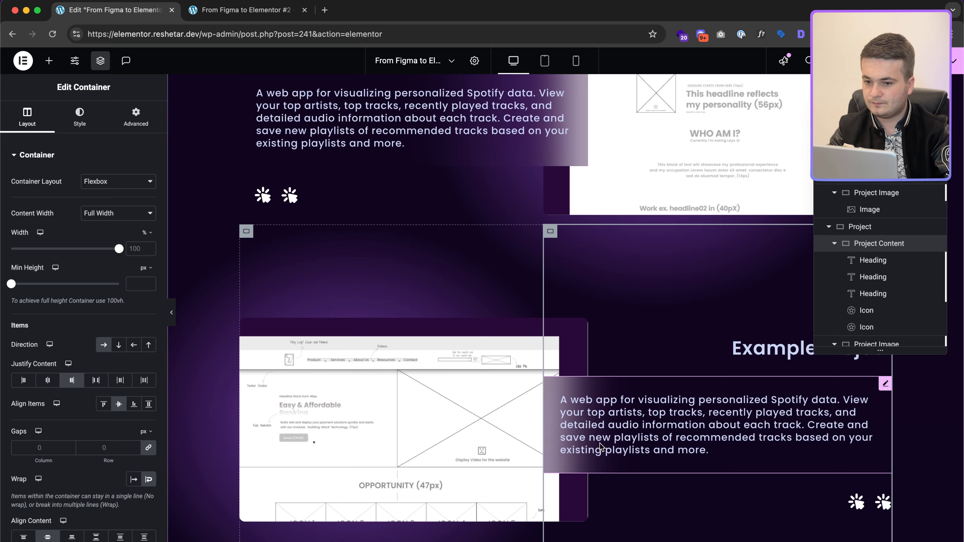
{"action": "key", "text": "ctrl+Right"}
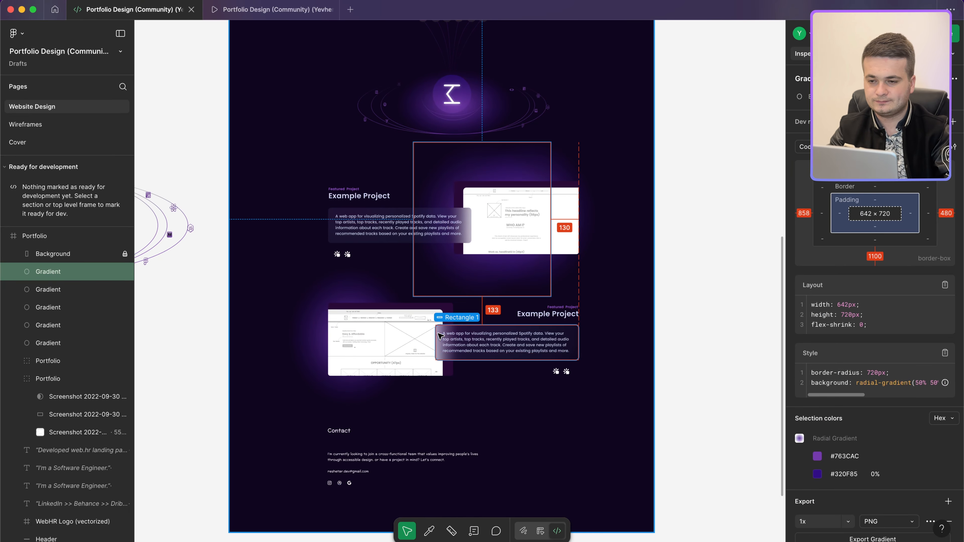
Step: Inspect the Figma Contact heading and paragraph styles before building the section
{"action": "scroll", "coordinate": [411, 417], "scroll_direction": "down", "scroll_amount": 2}
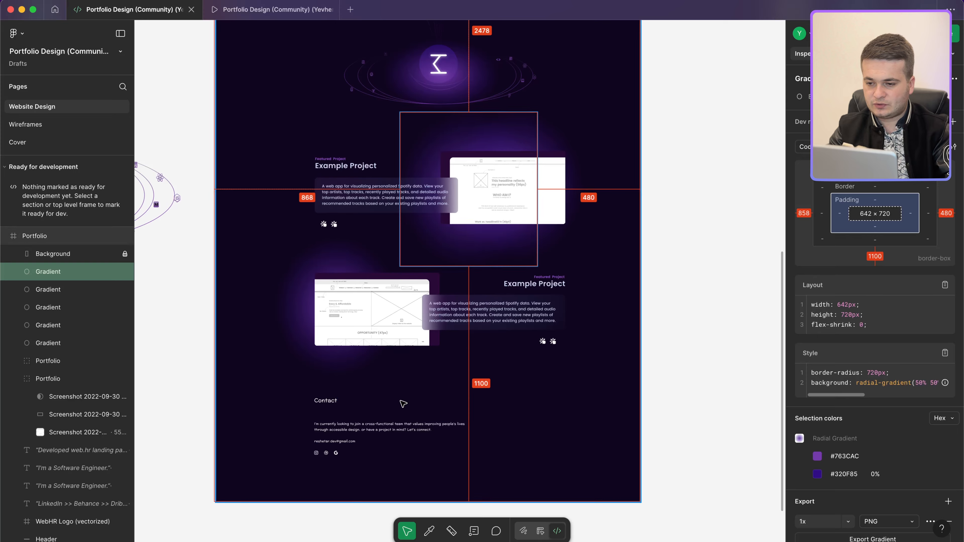
{"action": "scroll", "coordinate": [374, 370], "scroll_direction": "up", "scroll_amount": 5}
{"action": "left_click", "coordinate": [334, 393]}
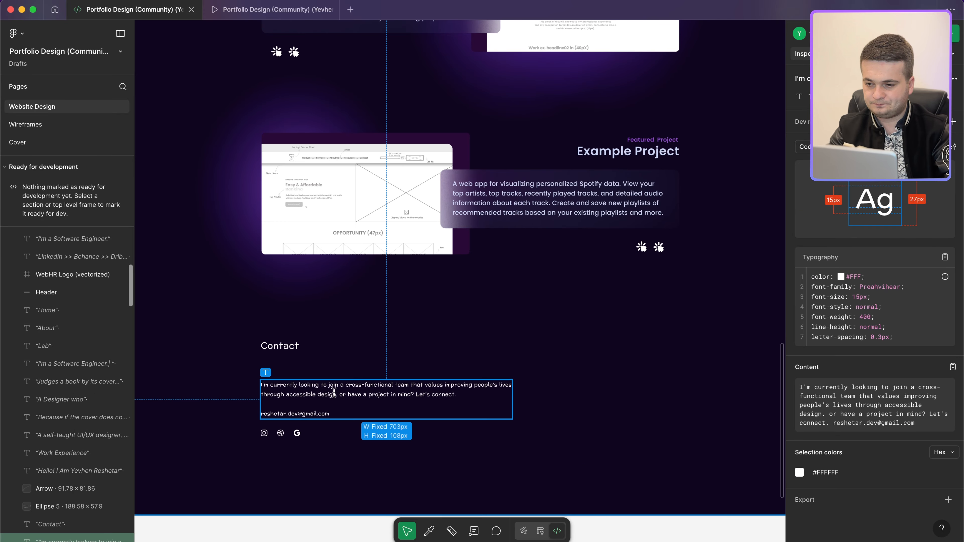
{"action": "left_click", "coordinate": [282, 346]}
{"action": "scroll", "coordinate": [284, 361], "scroll_direction": "up", "scroll_amount": 10}
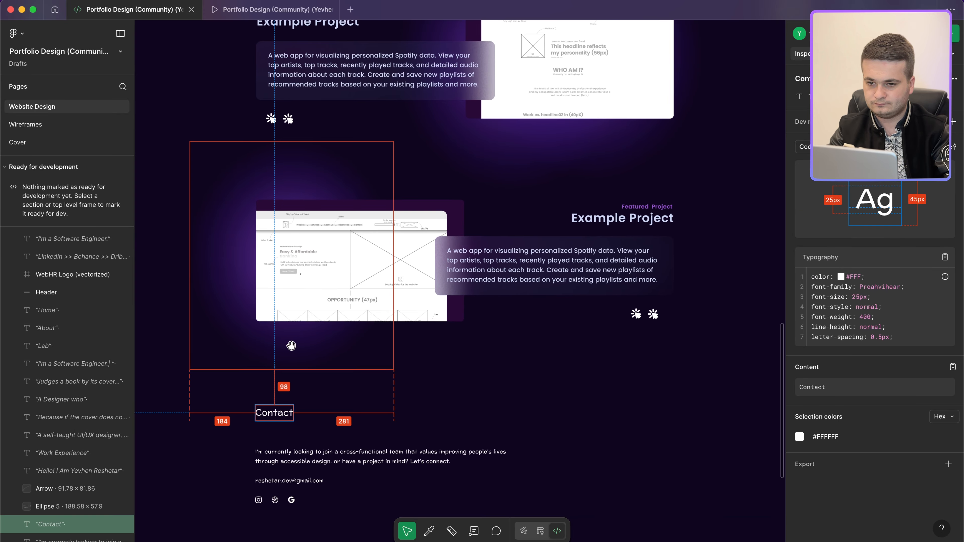
{"action": "scroll", "coordinate": [291, 345], "scroll_direction": "up", "scroll_amount": 10}
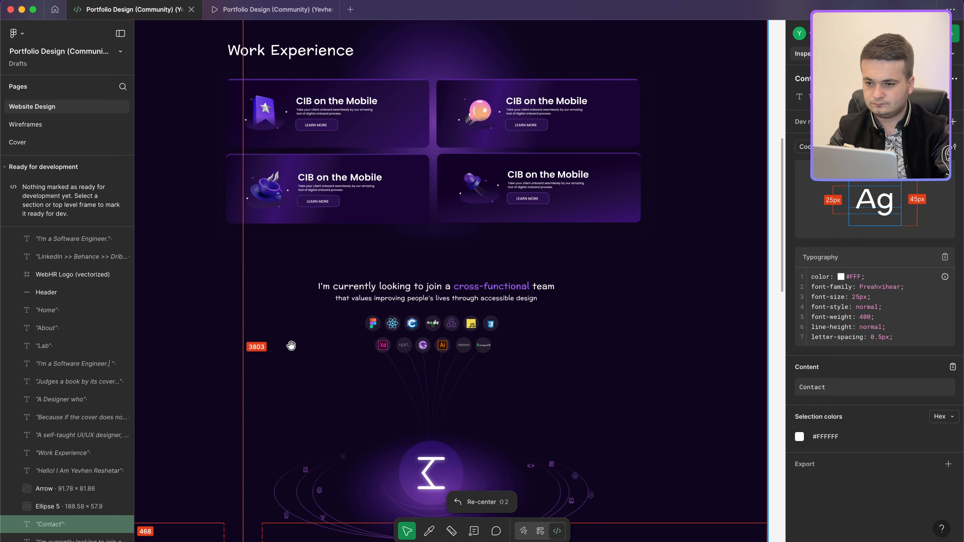
{"action": "scroll", "coordinate": [291, 345], "scroll_direction": "down", "scroll_amount": 15}
{"action": "key", "text": "ctrl+Left"}
{"action": "scroll", "coordinate": [585, 321], "scroll_direction": "down", "scroll_amount": 2}
{"action": "scroll", "coordinate": [584, 321], "scroll_direction": "down", "scroll_amount": 5}
Step: Add a one-column flexbox container, 1170 px wide, with 20 px side and 100 px bottom padding
{"action": "left_click", "coordinate": [528, 455]}
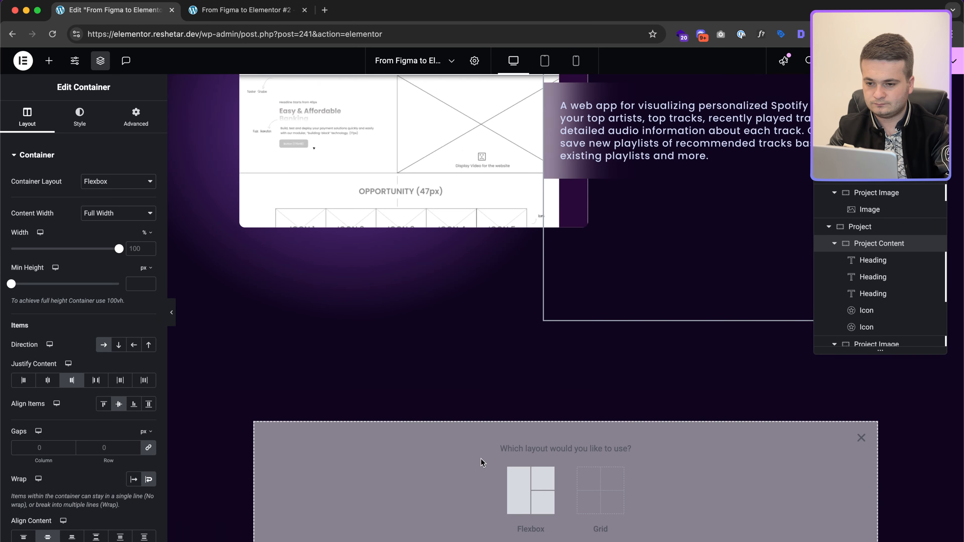
{"action": "left_click", "coordinate": [532, 490]}
{"action": "left_click", "coordinate": [417, 479]}
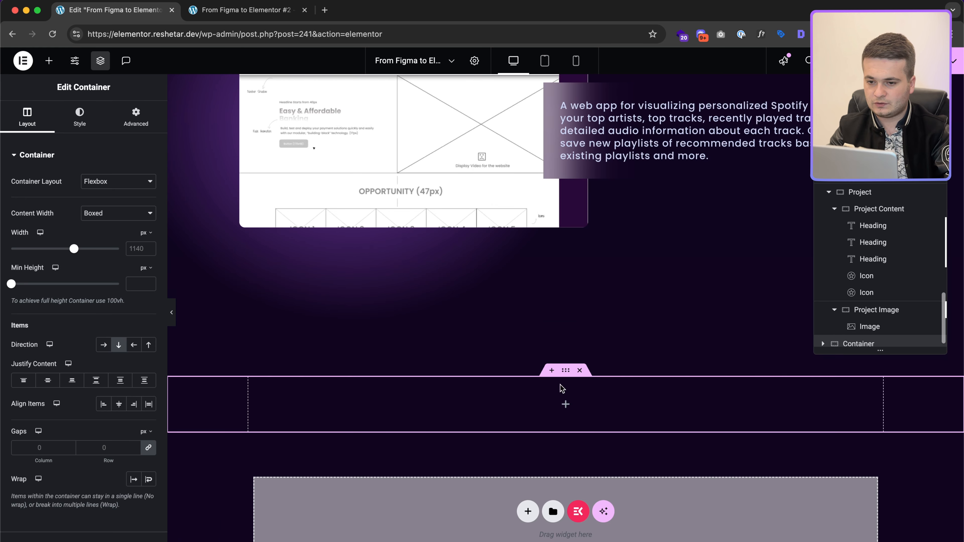
{"action": "left_click", "coordinate": [138, 248]}
{"action": "type", "text": "1170"}
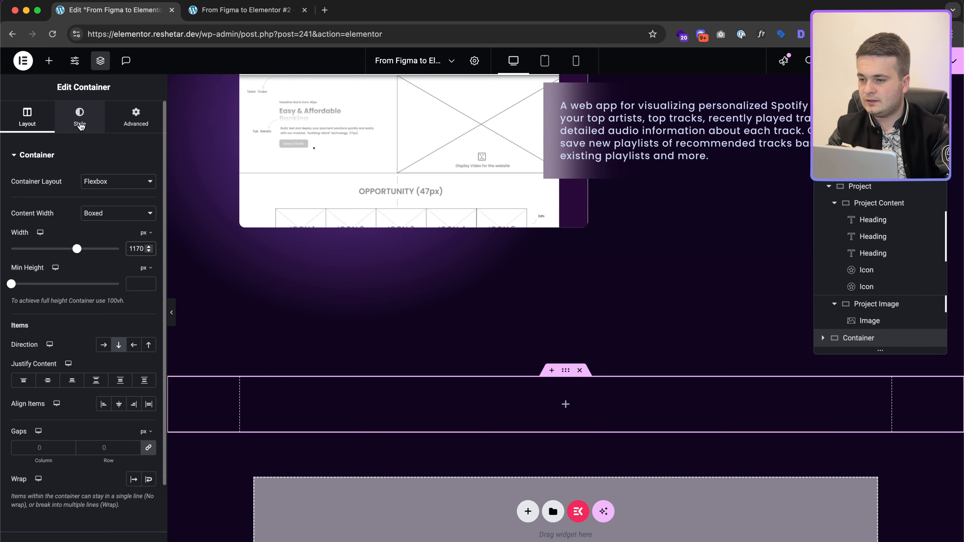
{"action": "left_click", "coordinate": [141, 121]}
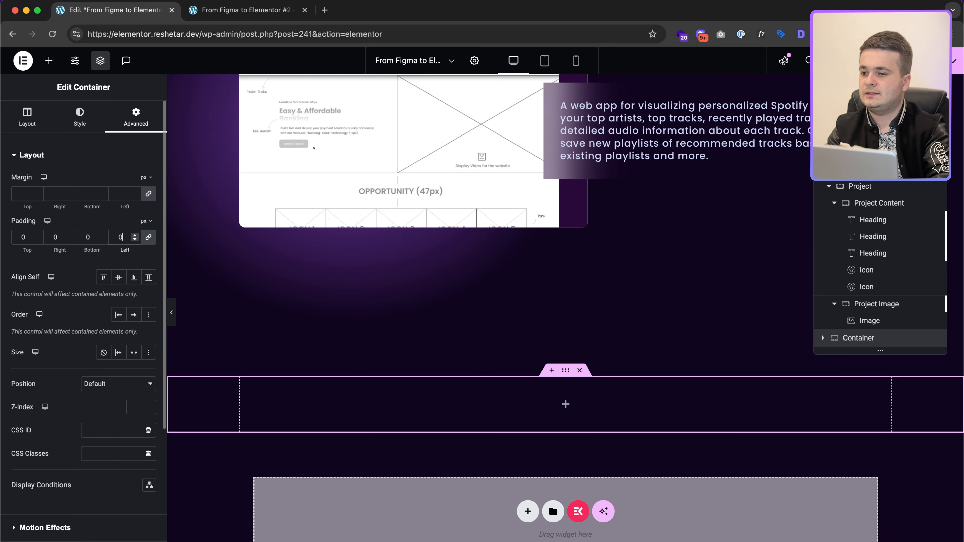
{"action": "type", "text": "20"}
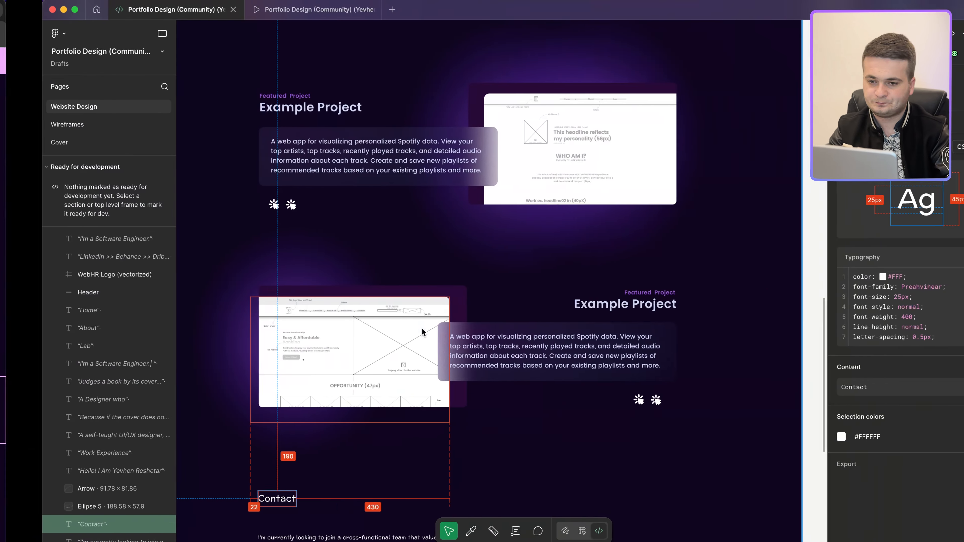
{"action": "scroll", "coordinate": [514, 403], "scroll_direction": "down", "scroll_amount": 3}
{"action": "scroll", "coordinate": [513, 403], "scroll_direction": "down", "scroll_amount": 3}
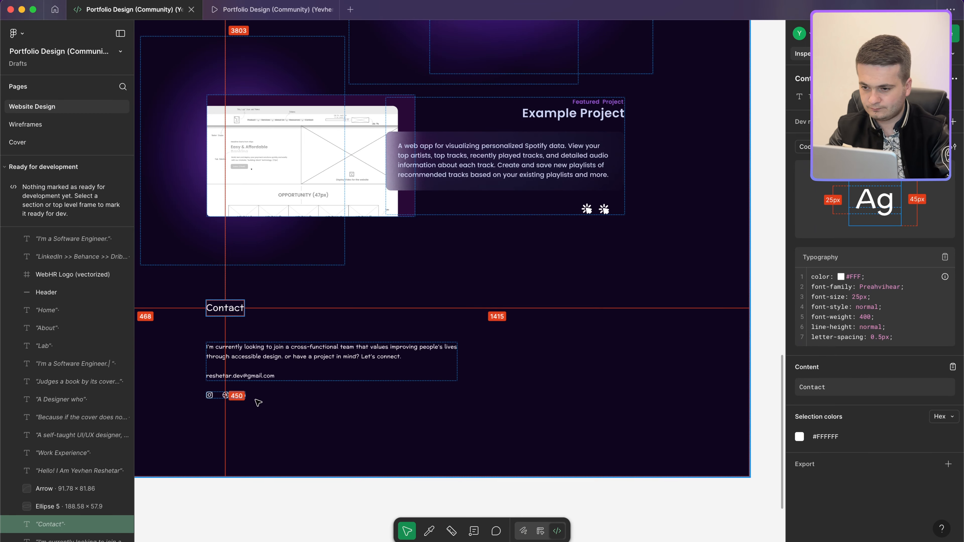
{"action": "left_click", "coordinate": [244, 399]}
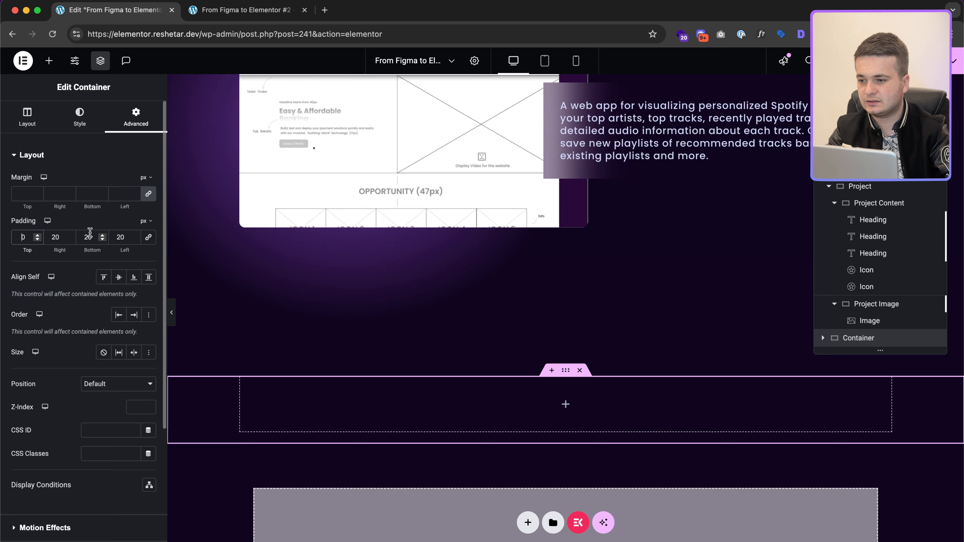
{"action": "double_click", "coordinate": [86, 234]}
{"action": "type", "text": "100"}
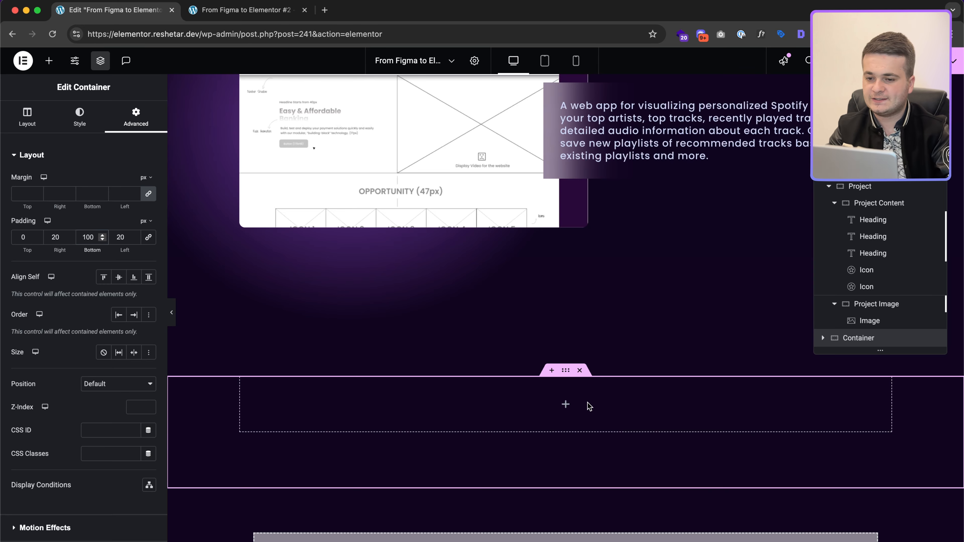
Step: Copy the 'I'm a Software Engineer.' heading for reuse in the new container
{"action": "left_click", "coordinate": [565, 404]}
{"action": "scroll", "coordinate": [611, 251], "scroll_direction": "up", "scroll_amount": 10}
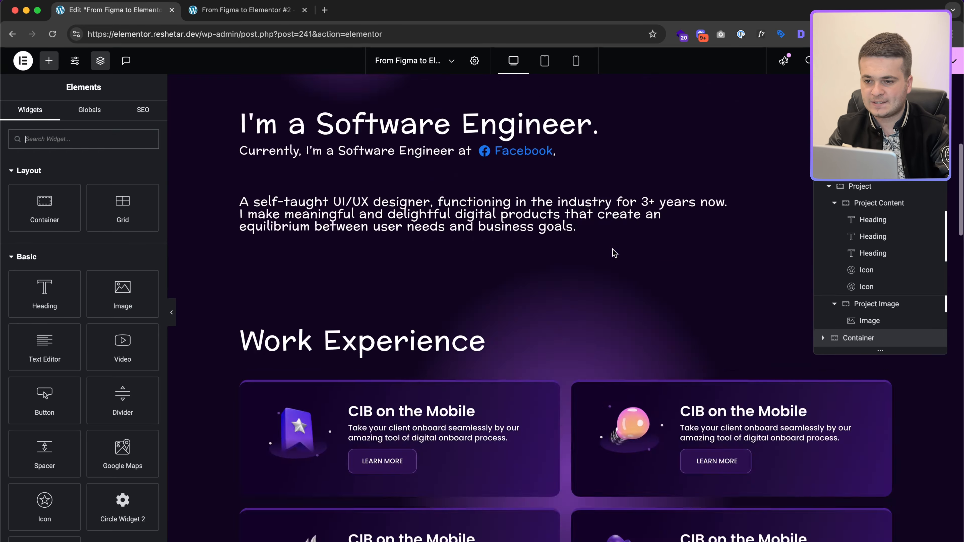
{"action": "scroll", "coordinate": [467, 341], "scroll_direction": "down", "scroll_amount": 5}
{"action": "left_click", "coordinate": [594, 168]}
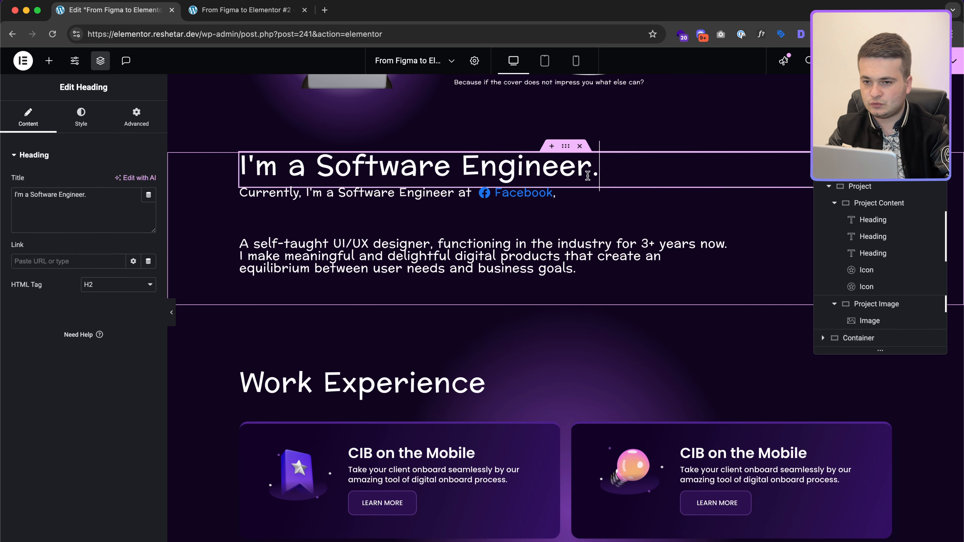
{"action": "right_click", "coordinate": [589, 177]}
{"action": "left_click", "coordinate": [618, 232]}
{"action": "scroll", "coordinate": [618, 228], "scroll_direction": "down", "scroll_amount": 15}
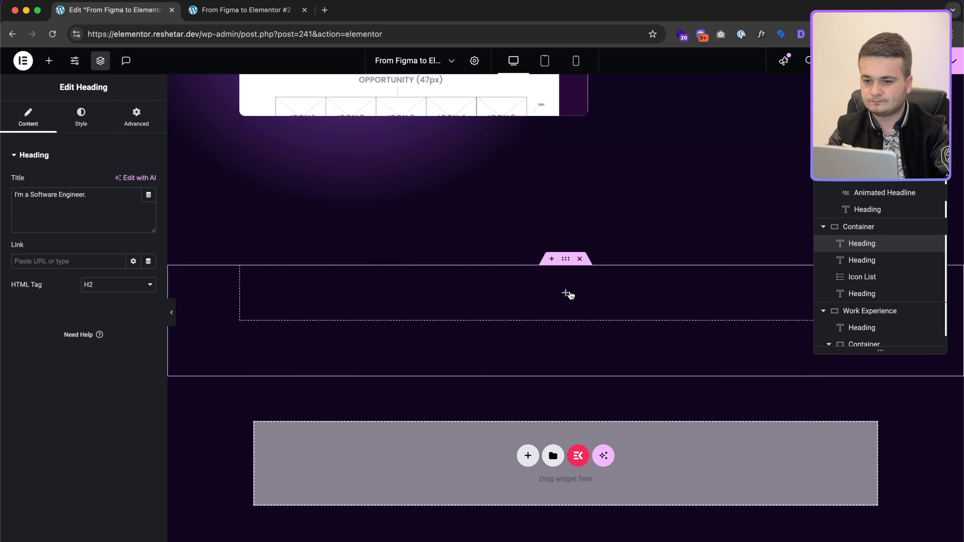
{"action": "left_click", "coordinate": [566, 294]}
Step: Paste the copied heading into the new container and retitle it 'Contact'
{"action": "right_click", "coordinate": [565, 293]}
{"action": "left_click", "coordinate": [575, 338]}
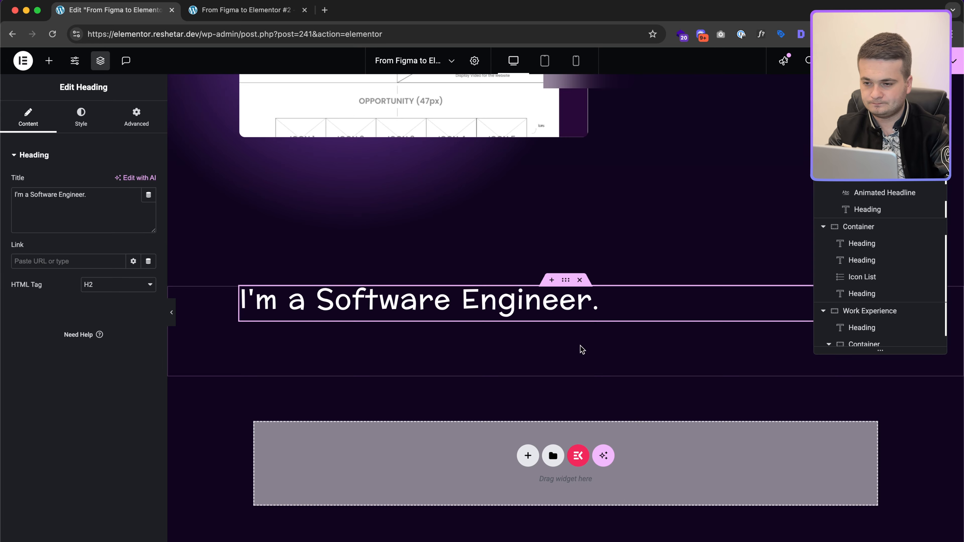
{"action": "triple_click", "coordinate": [110, 213]}
{"action": "key", "text": "super+shift+v"}
{"action": "key", "text": "super+shift+v"}
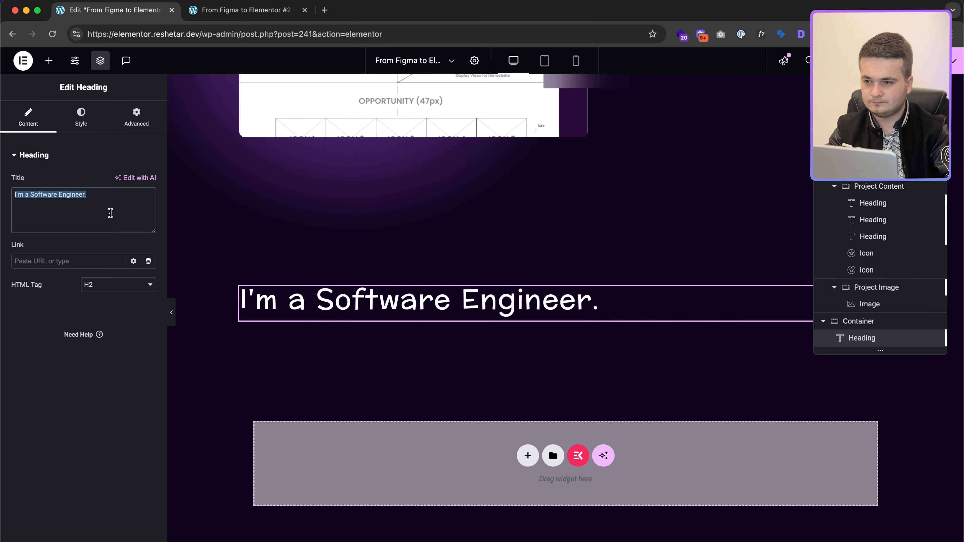
{"action": "key", "text": "ctrl+Right"}
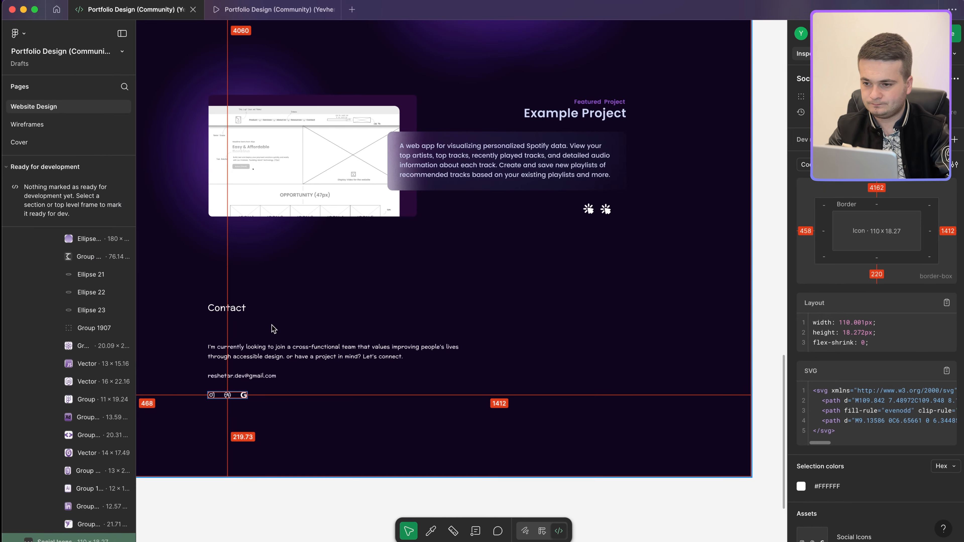
{"action": "left_click", "coordinate": [257, 347]}
{"action": "key", "text": "ctrl+Left"}
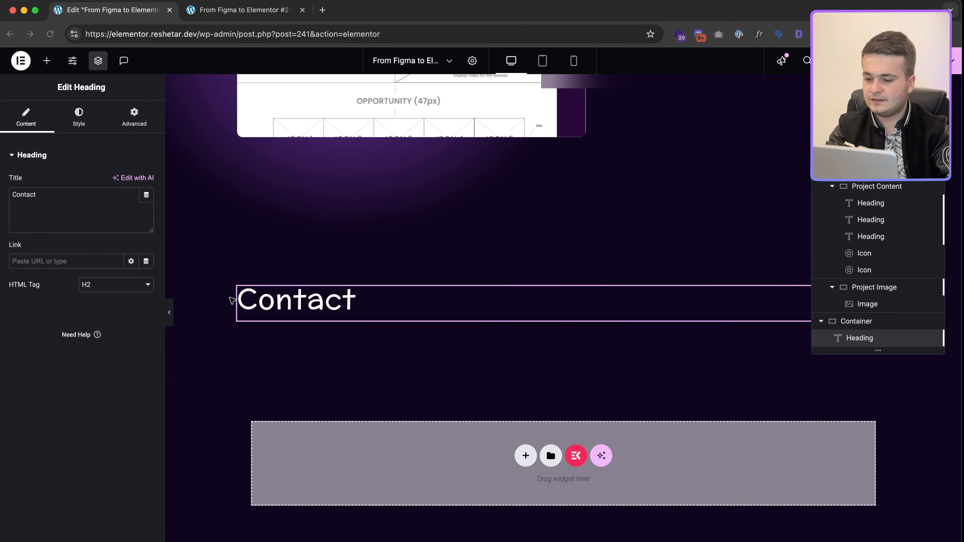
Step: Give the Contact heading a 73 px bottom margin, 25 px size and 0.5 px letter spacing
{"action": "left_click", "coordinate": [136, 116]}
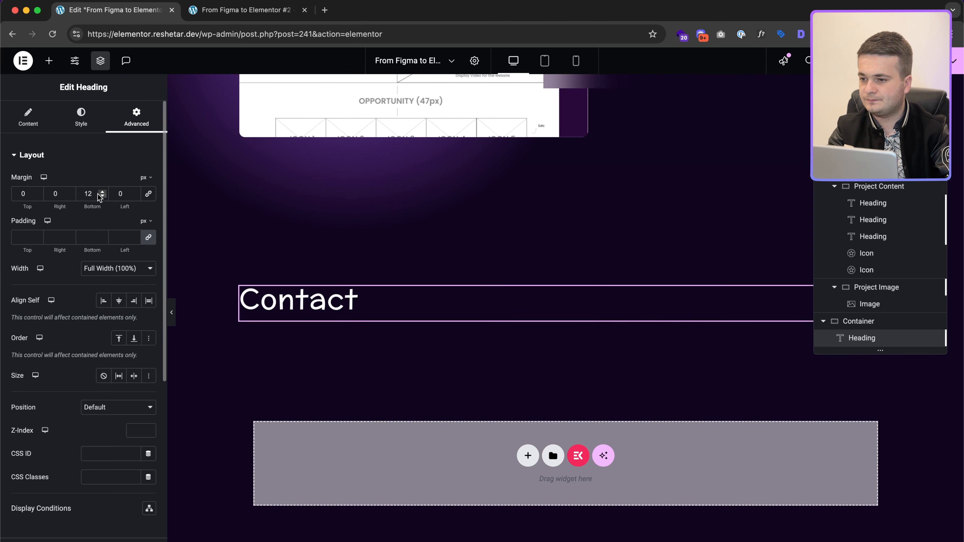
{"action": "type", "text": "73"}
{"action": "left_click", "coordinate": [81, 116]}
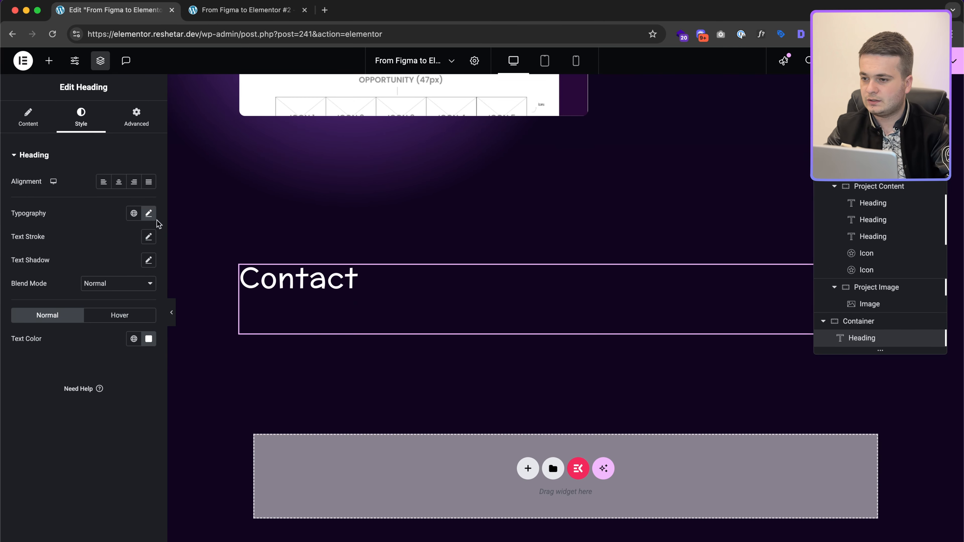
{"action": "left_click", "coordinate": [148, 215]}
{"action": "key", "text": "ctrl+Right"}
{"action": "left_click", "coordinate": [225, 308]}
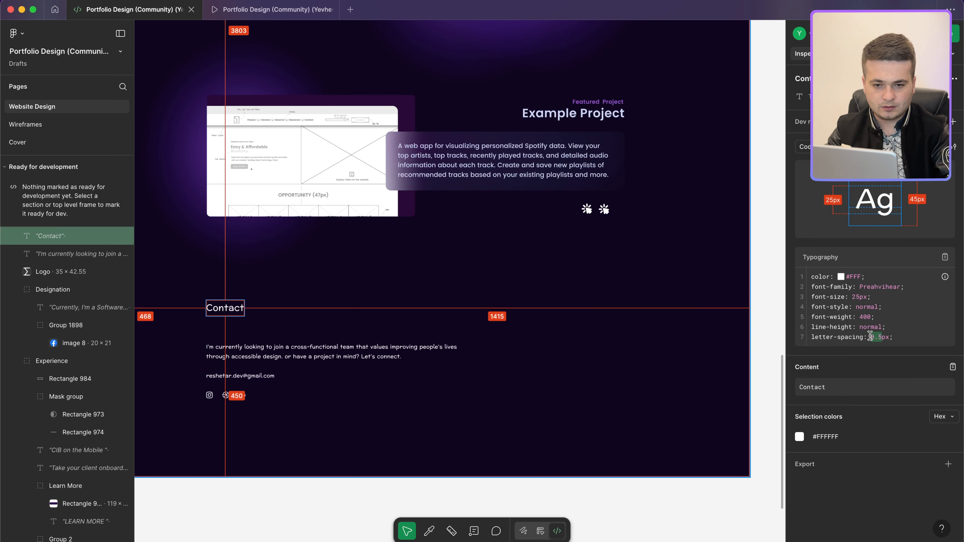
{"action": "key", "text": "ctrl+Left"}
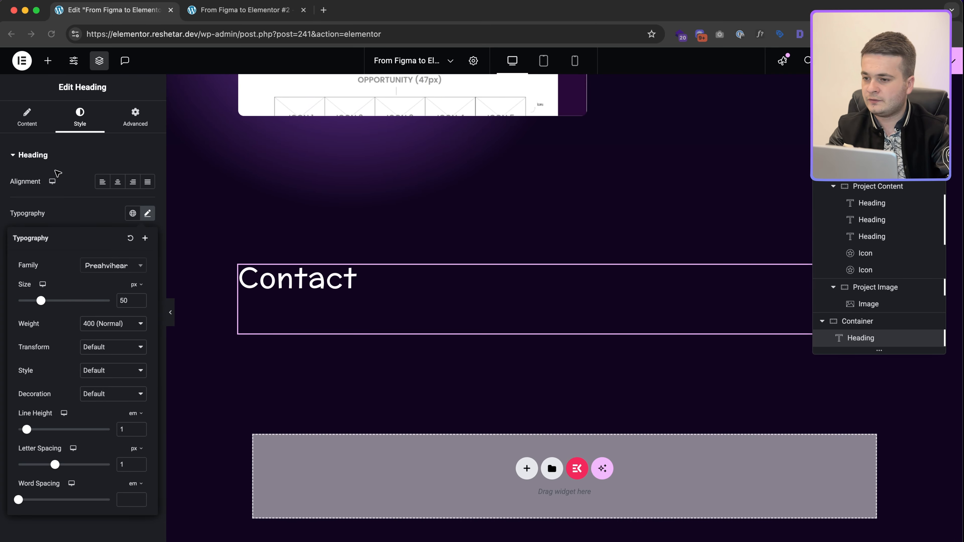
{"action": "double_click", "coordinate": [131, 301]}
{"action": "type", "text": "25"}
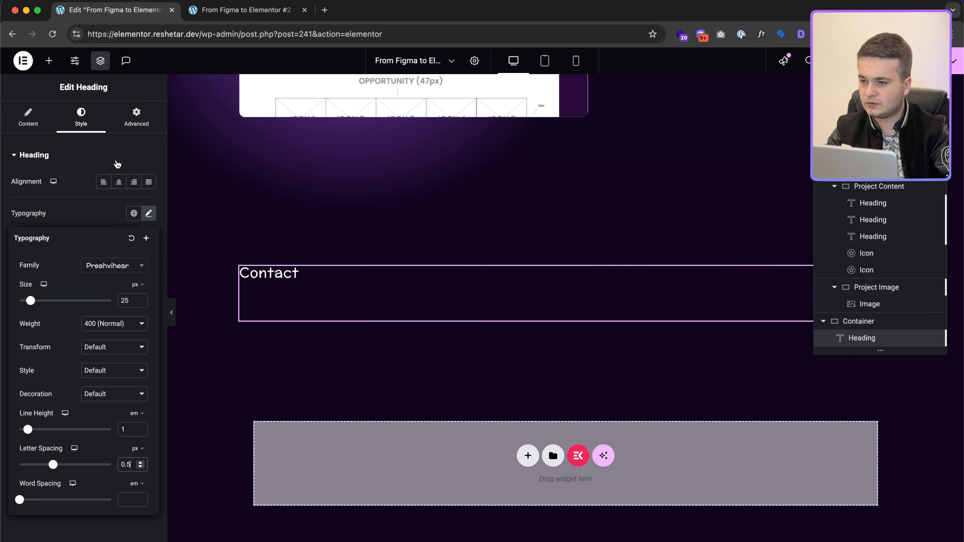
Step: Review the Figma contact paragraph's styling for the text below Contact
{"action": "key", "text": "ctrl+Right"}
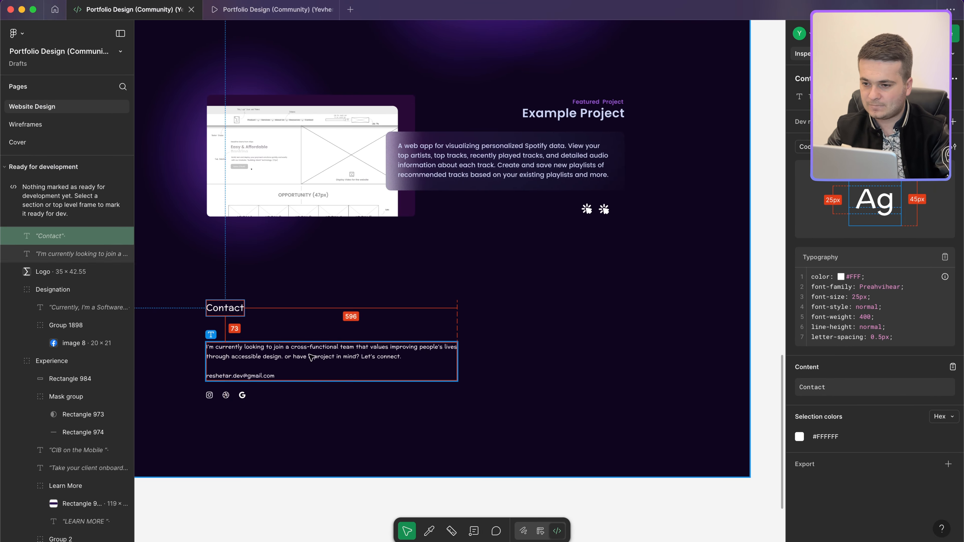
{"action": "left_click", "coordinate": [309, 354]}
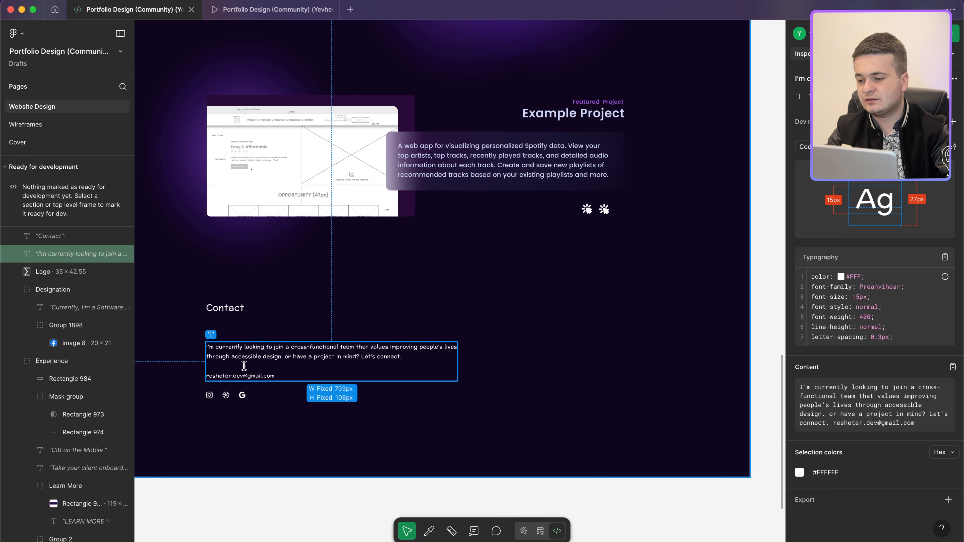
{"action": "key", "text": "ctrl+Left"}
{"action": "left_click", "coordinate": [38, 116]}
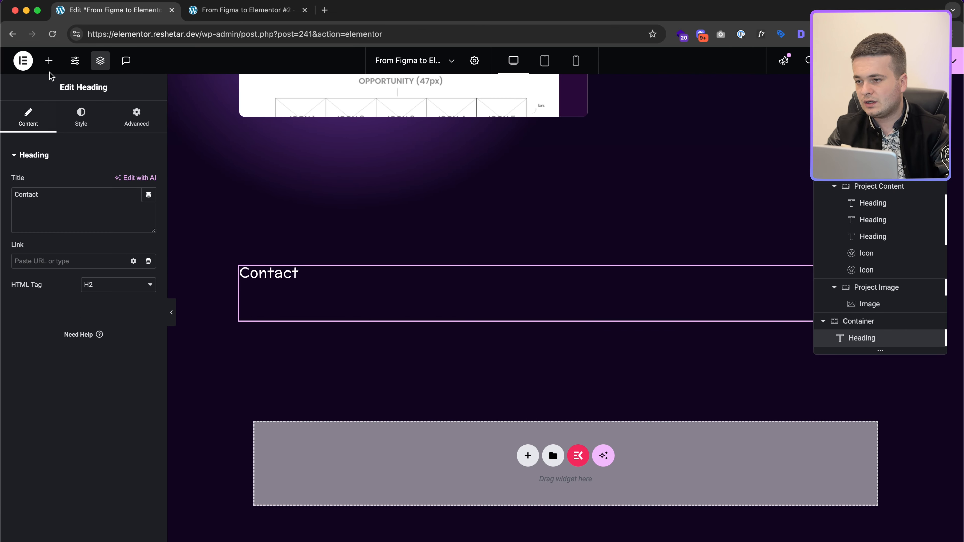
{"action": "left_click", "coordinate": [49, 60]}
Step: Add a Text Editor holding the contact paragraph, with the e-mail on its own line
{"action": "left_click", "coordinate": [60, 334]}
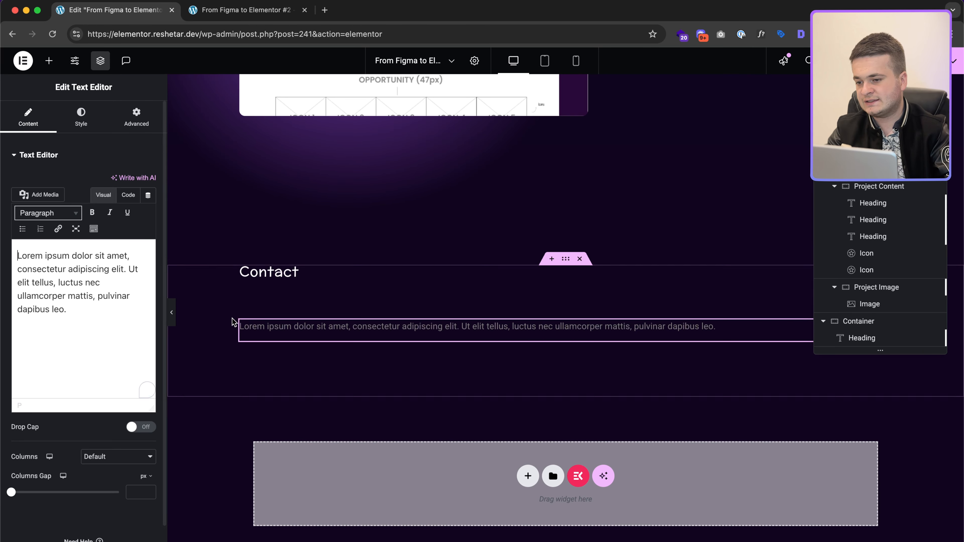
{"action": "key", "text": "super+a"}
{"action": "key", "text": "super+v"}
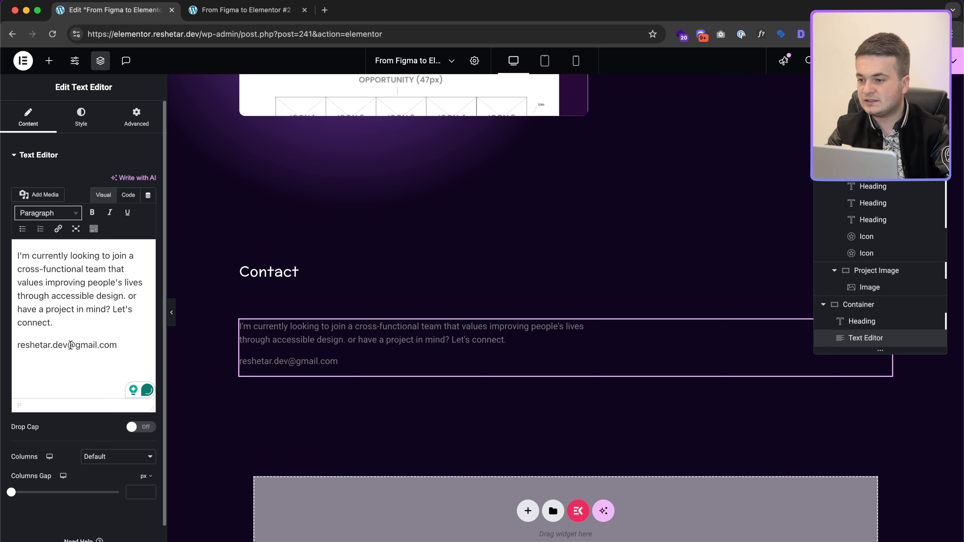
{"action": "key", "text": "BackSpace"}
{"action": "key", "text": "Return"}
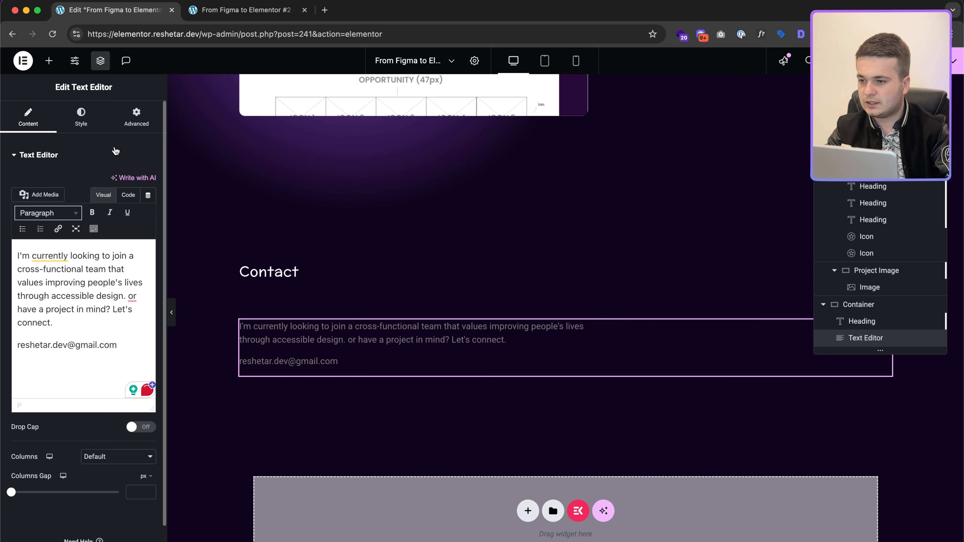
Step: Set the contact text to 16 px with 0.3 px letter spacing, matching Figma
{"action": "left_click", "coordinate": [81, 116]}
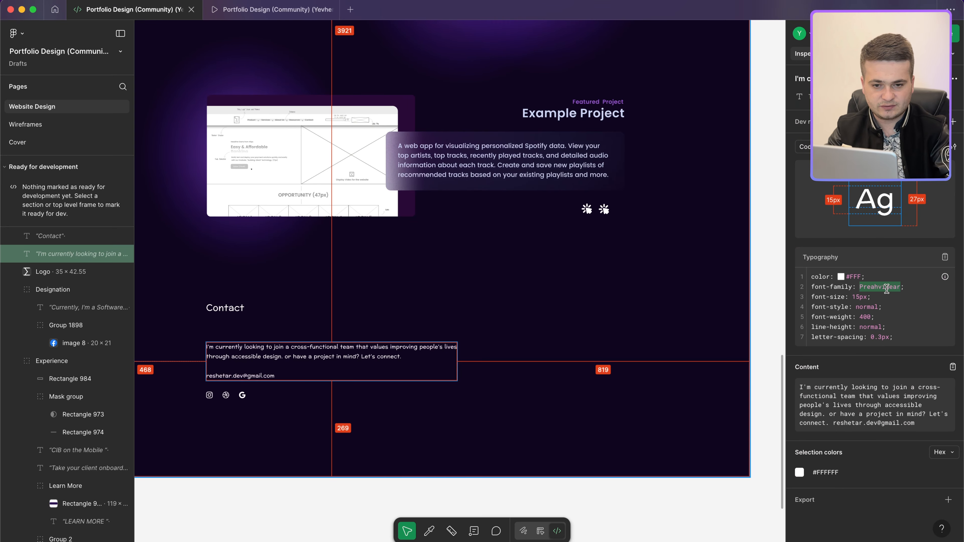
{"action": "key", "text": "ctrl+Left"}
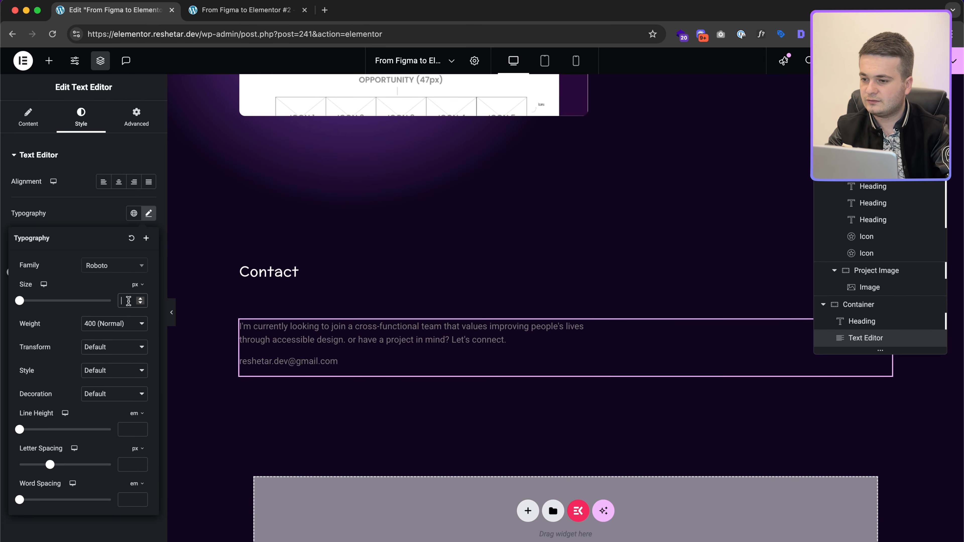
{"action": "type", "text": "16"}
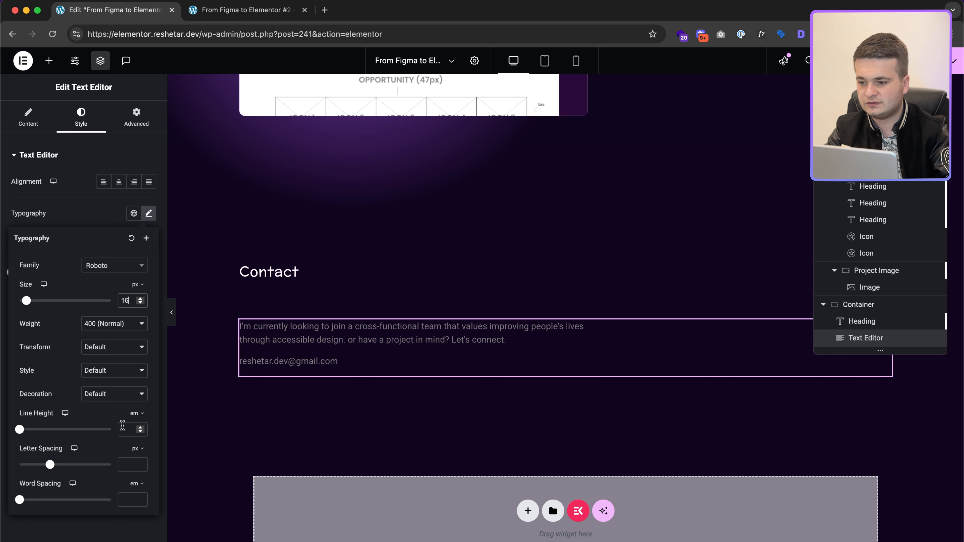
{"action": "left_click", "coordinate": [123, 429]}
{"action": "type", "text": "1"}
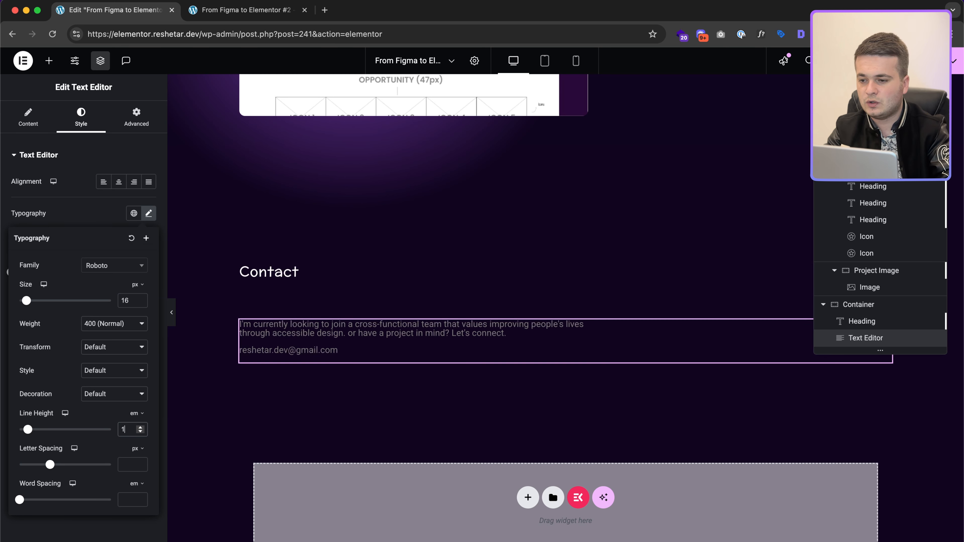
{"action": "type", "text": "0.3"}
{"action": "key", "text": "ctrl+Right"}
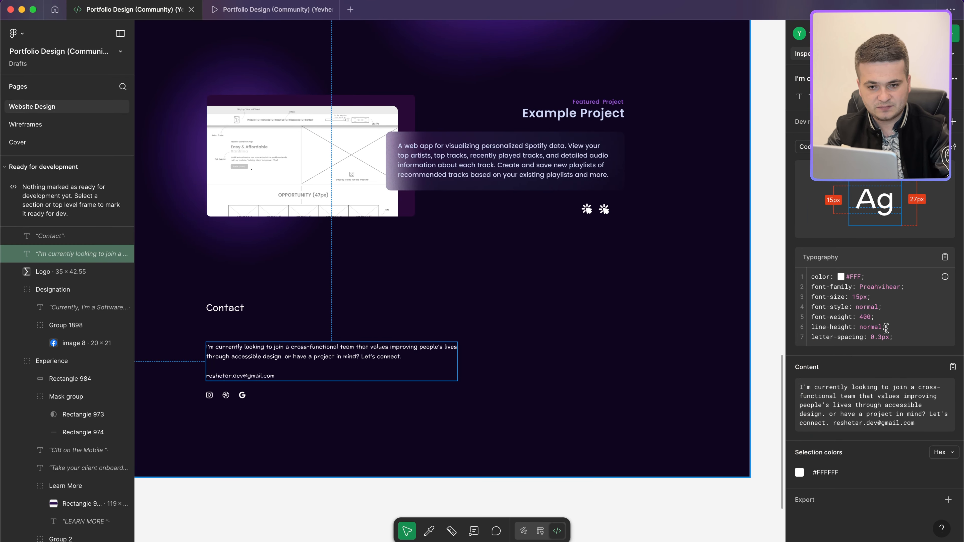
{"action": "key", "text": "ctrl+Left"}
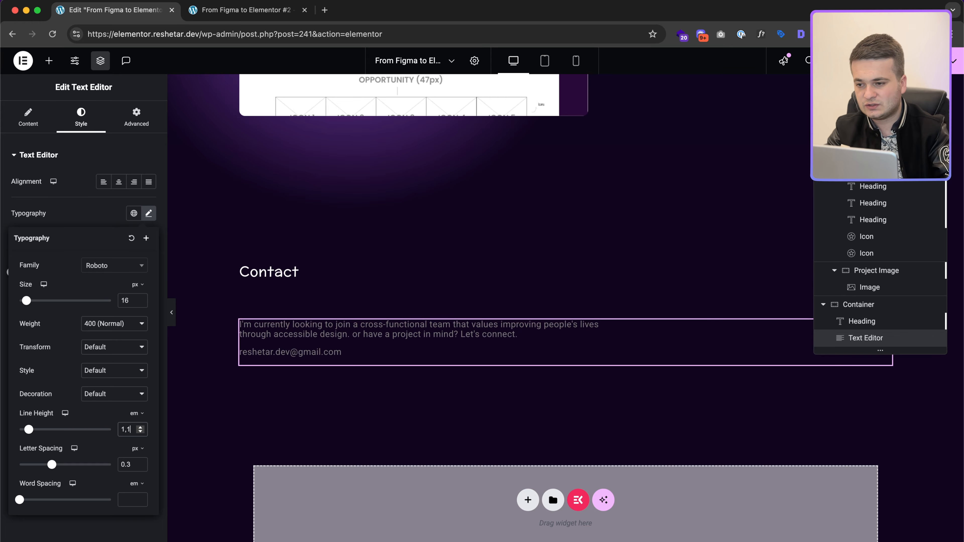
{"action": "key", "text": "ctrl+Right"}
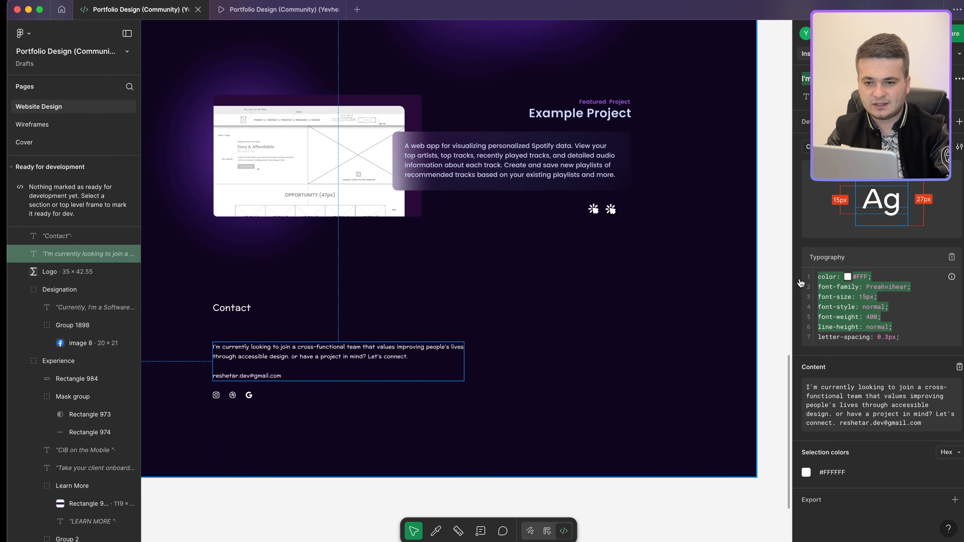
{"action": "key", "text": "ctrl+Left"}
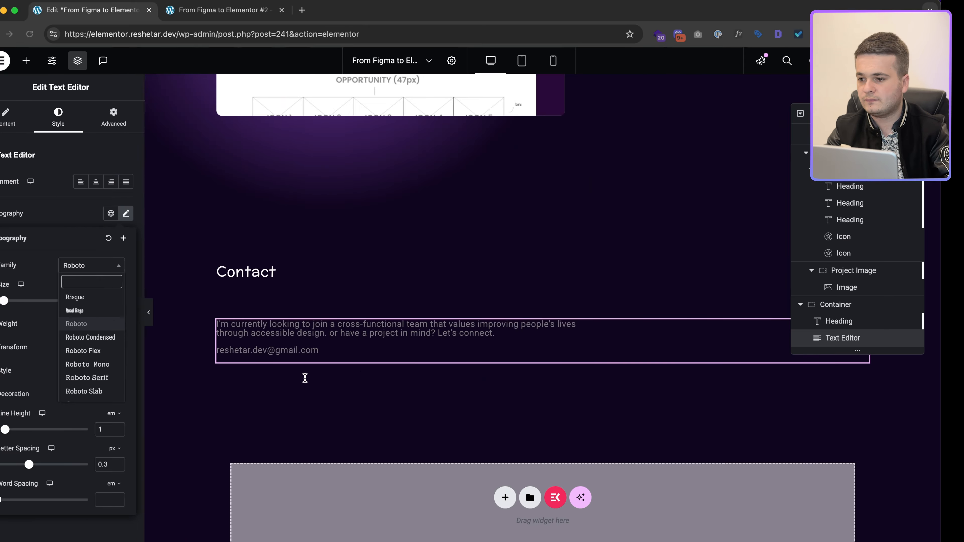
Step: Change the contact text font to Preahvihear with a 1.4 line height
{"action": "type", "text": "Preahvihear"}
{"action": "left_click", "coordinate": [109, 310]}
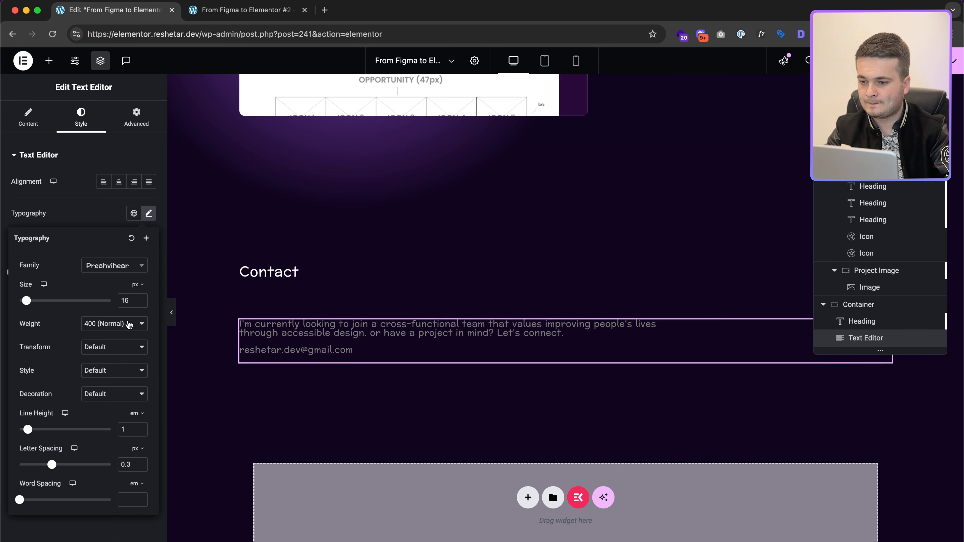
{"action": "left_click", "coordinate": [129, 432]}
{"action": "type", "text": "1,5"}
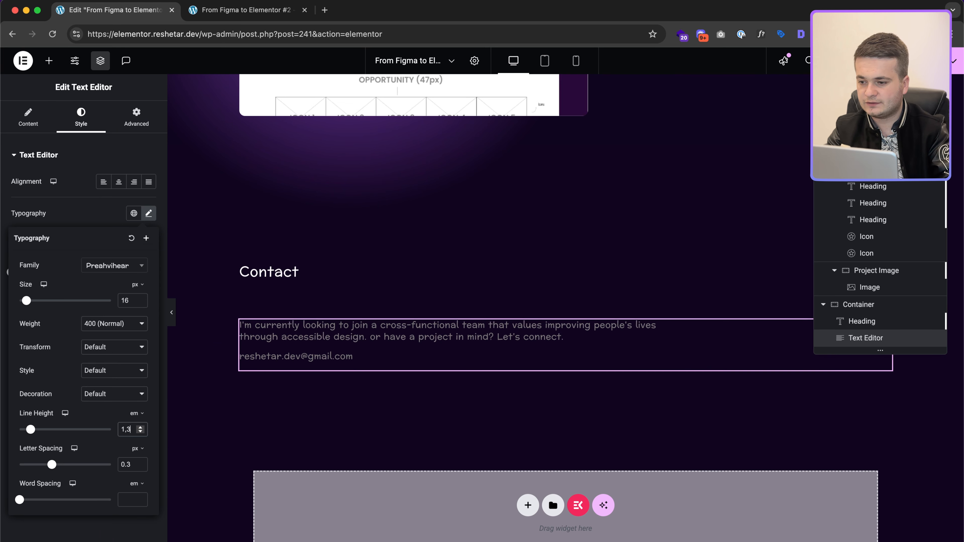
{"action": "key", "text": "BackSpace"}
{"action": "type", "text": "4"}
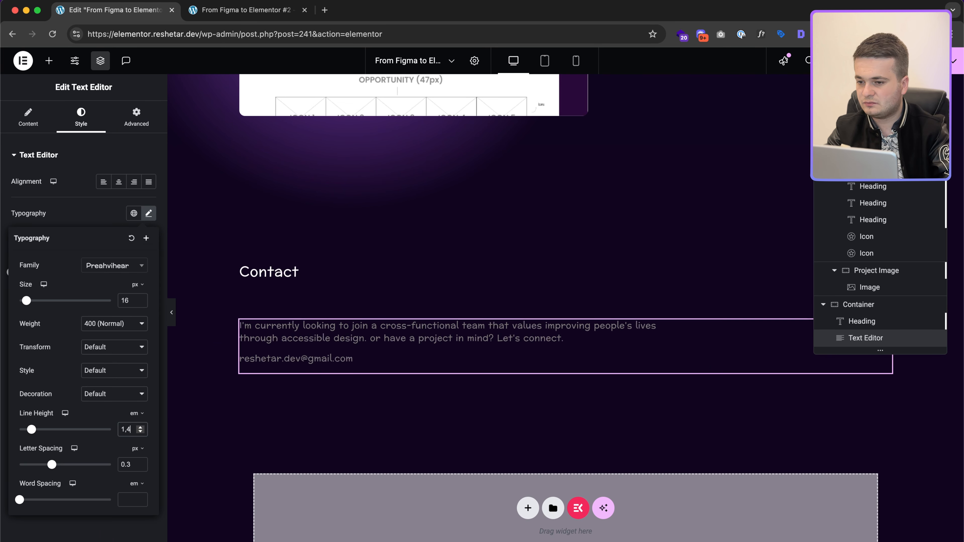
{"action": "left_click", "coordinate": [148, 212]}
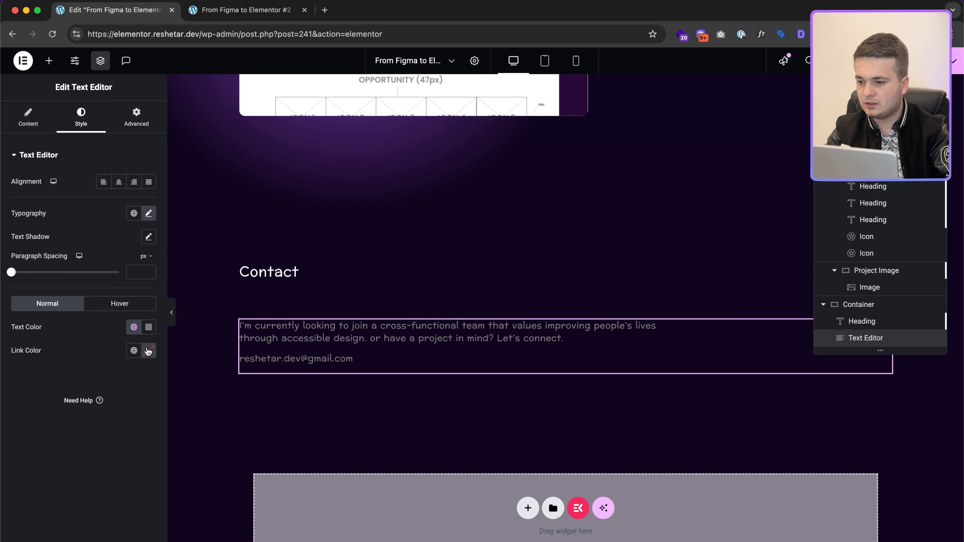
Step: Colour the contact text white (#fff) and compare its size with Figma
{"action": "left_click", "coordinate": [151, 332]}
{"action": "type", "text": "#fff"}
{"action": "key", "text": "ctrl+Right"}
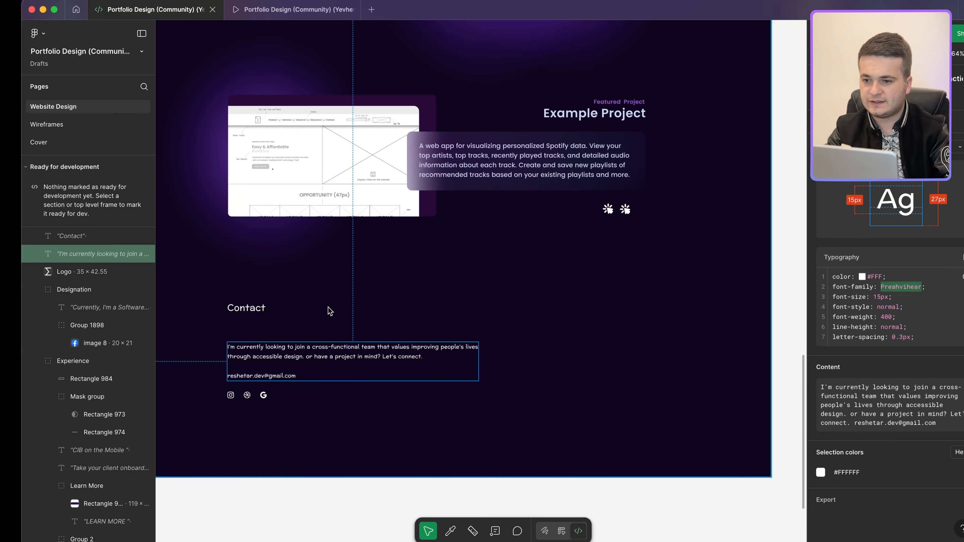
{"action": "left_click", "coordinate": [337, 353]}
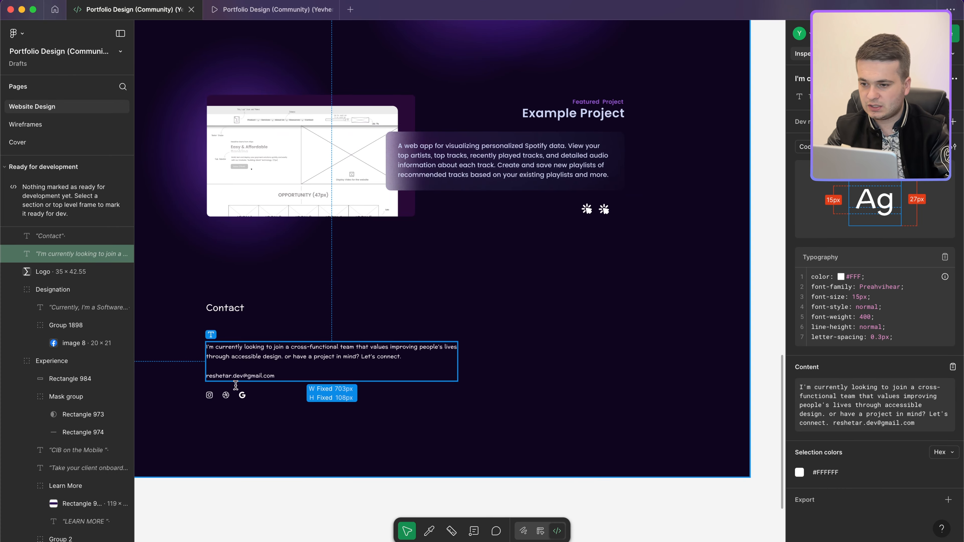
{"action": "key", "text": "ctrl+Left"}
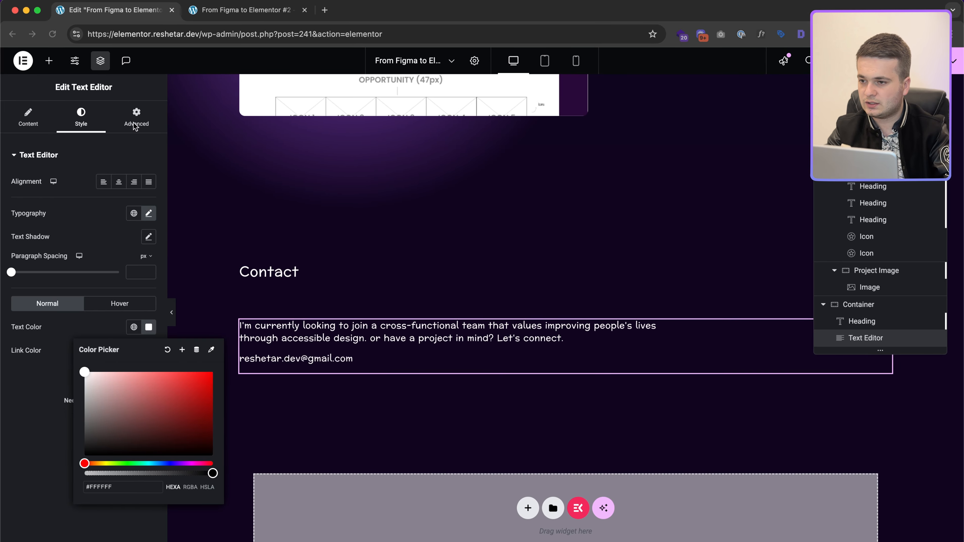
{"action": "left_click", "coordinate": [135, 125]}
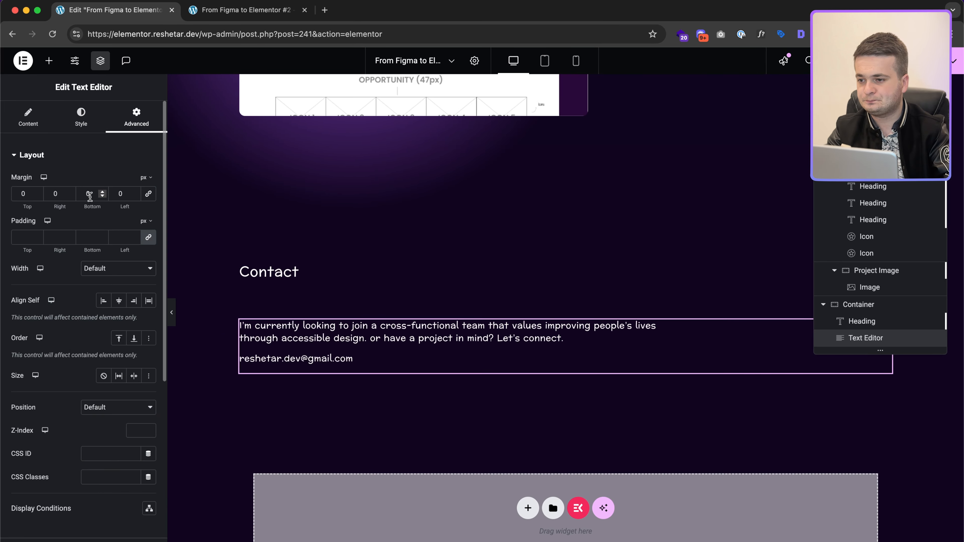
{"action": "left_click", "coordinate": [48, 61]}
{"action": "type", "text": "icon"}
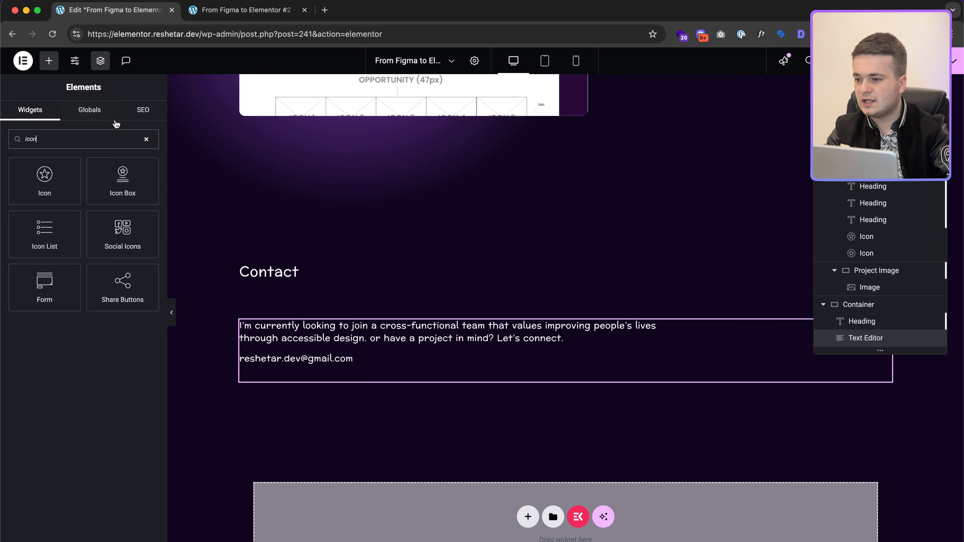
Step: Add a left-aligned Social Icons widget below the contact text, checking the Figma design
{"action": "left_click", "coordinate": [118, 249]}
{"action": "left_click", "coordinate": [118, 356]}
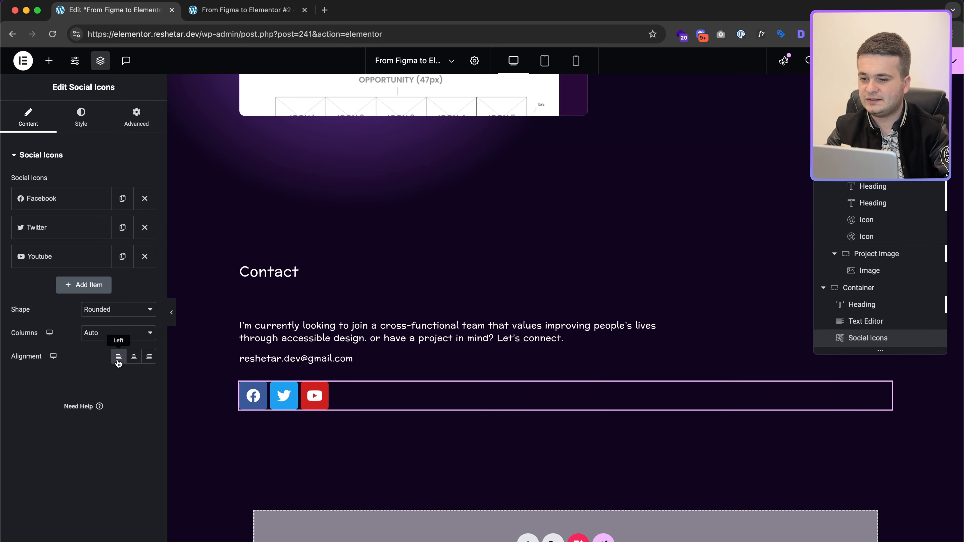
{"action": "key", "text": "ctrl+Right"}
{"action": "scroll", "coordinate": [212, 397], "scroll_direction": "up", "scroll_amount": 5}
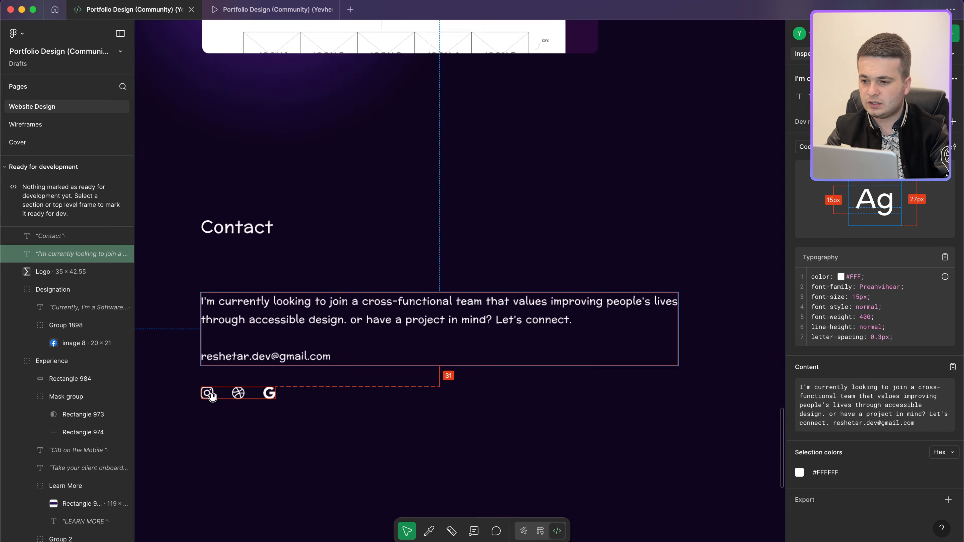
{"action": "key", "text": "ctrl+Left"}
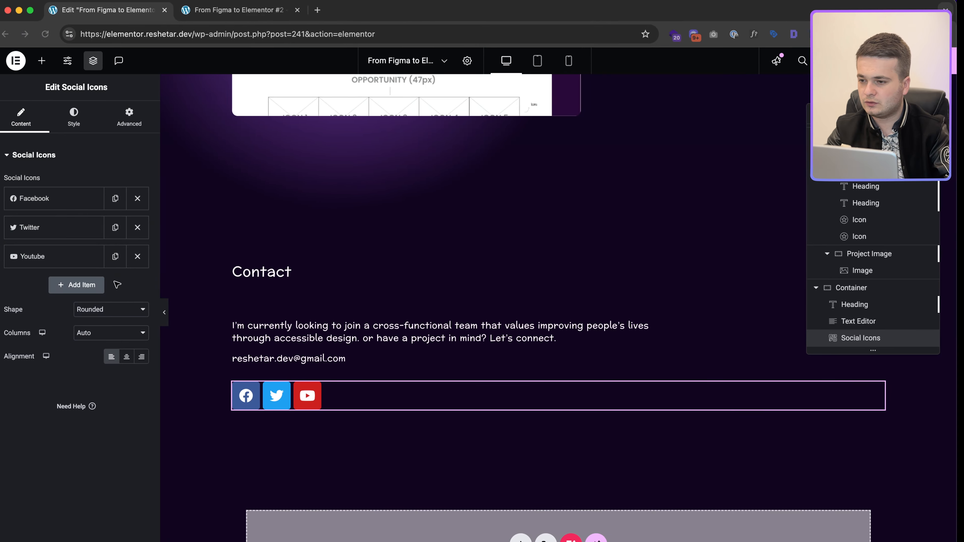
Step: Replace the Facebook icon with Instagram from the Icon Library
{"action": "left_click", "coordinate": [84, 199]}
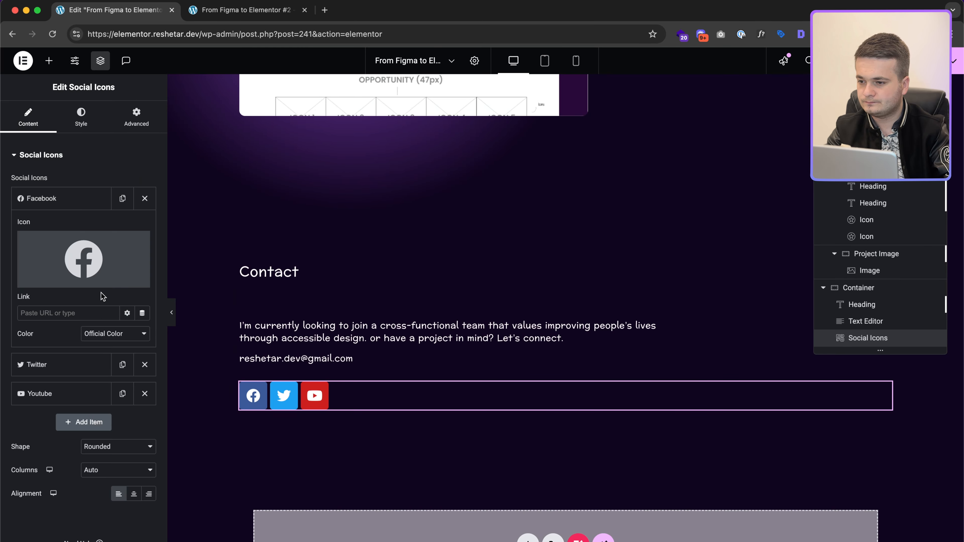
{"action": "mouse_move", "coordinate": [96, 277]}
{"action": "left_click", "coordinate": [57, 282]}
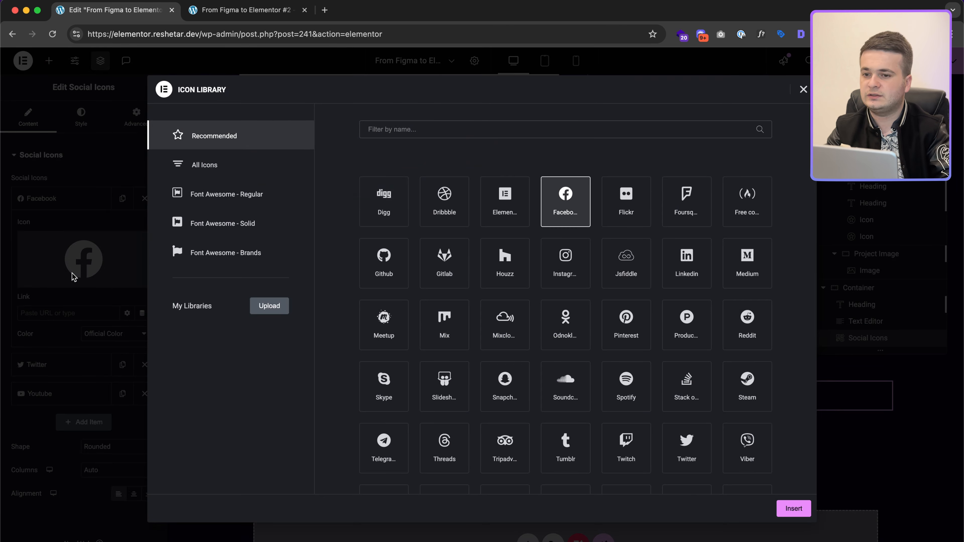
{"action": "left_click", "coordinate": [391, 129]}
{"action": "type", "text": "ins"}
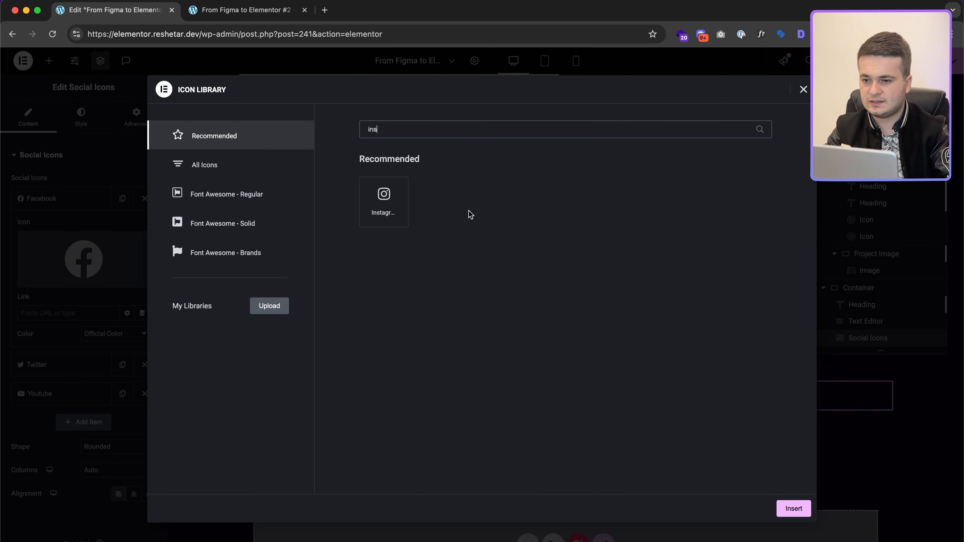
{"action": "left_click", "coordinate": [793, 509]}
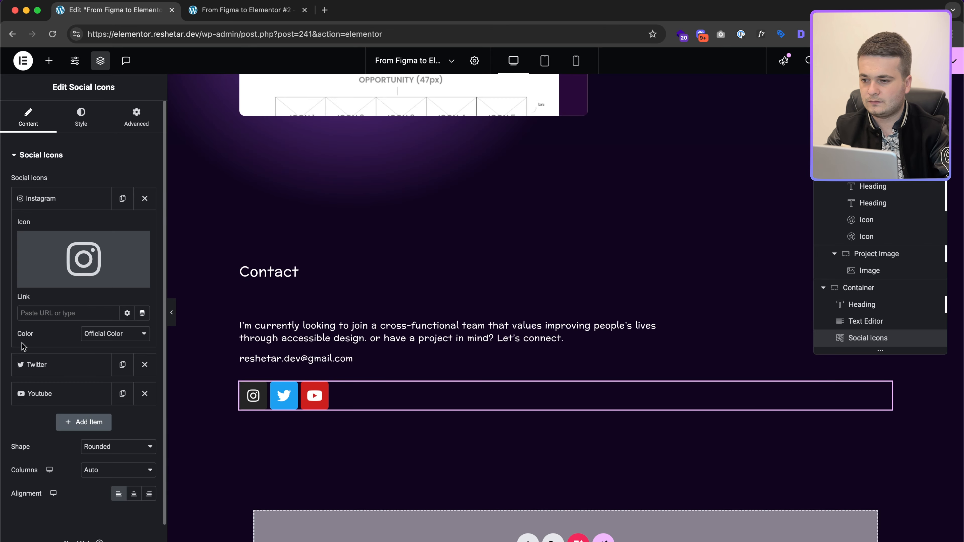
Step: Replace the Twitter icon with Dribbble from the Icon Library
{"action": "left_click", "coordinate": [57, 365]}
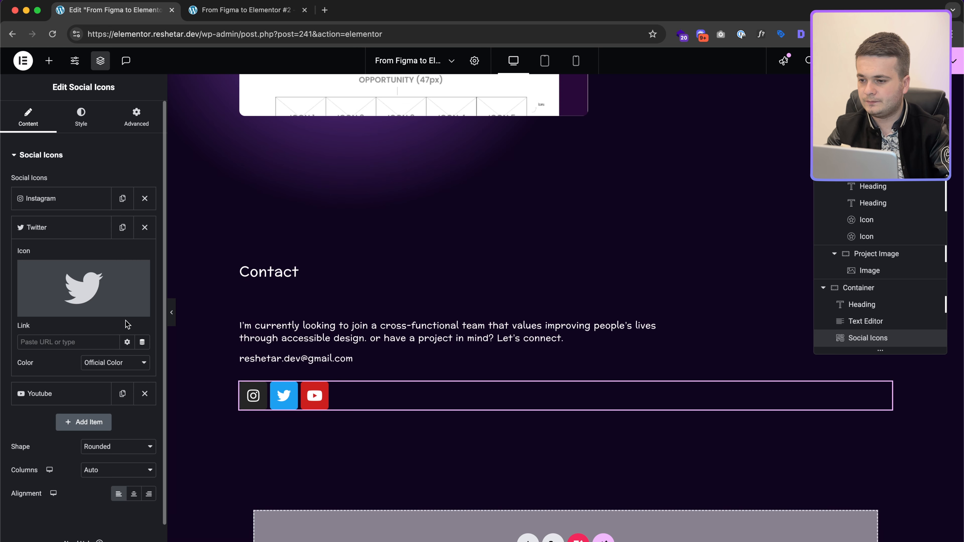
{"action": "left_click", "coordinate": [58, 314]}
{"action": "left_click", "coordinate": [378, 129]}
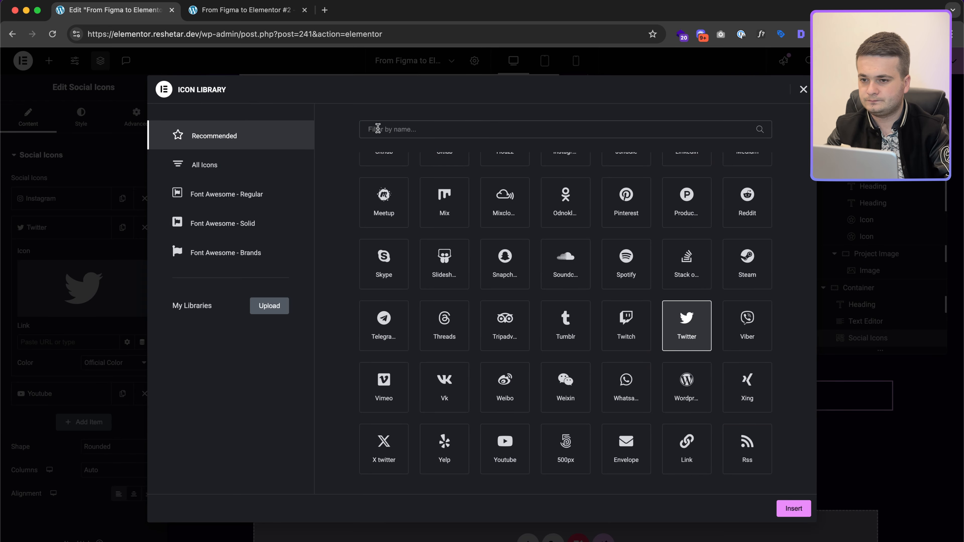
{"action": "type", "text": "dri"}
{"action": "left_click", "coordinate": [381, 193]}
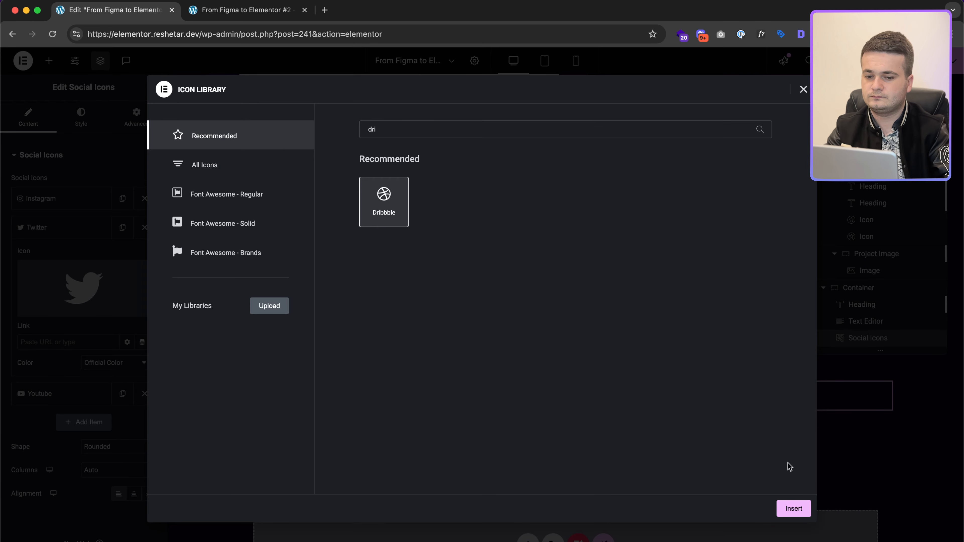
{"action": "left_click", "coordinate": [793, 509]}
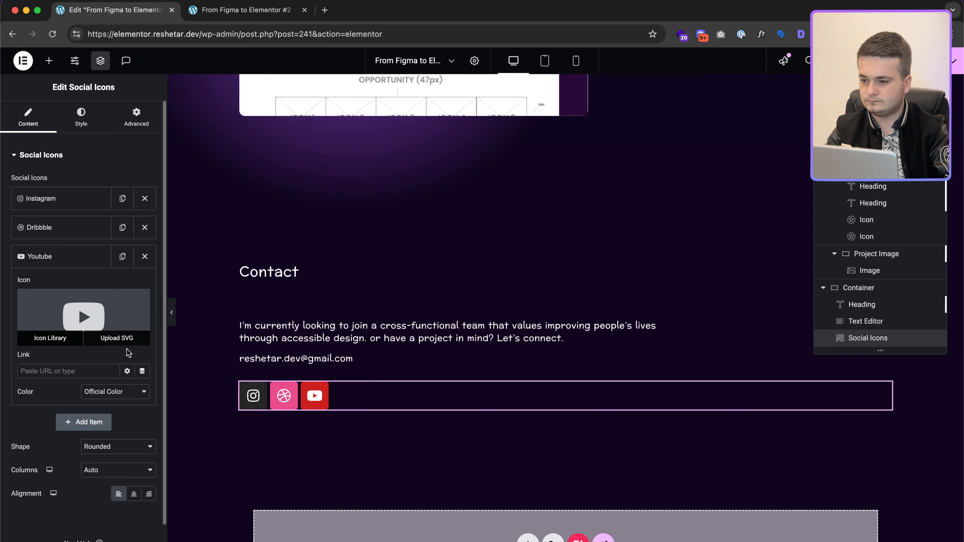
Step: Replace the Youtube icon with Google, found by searching across all icon sets
{"action": "left_click", "coordinate": [60, 338]}
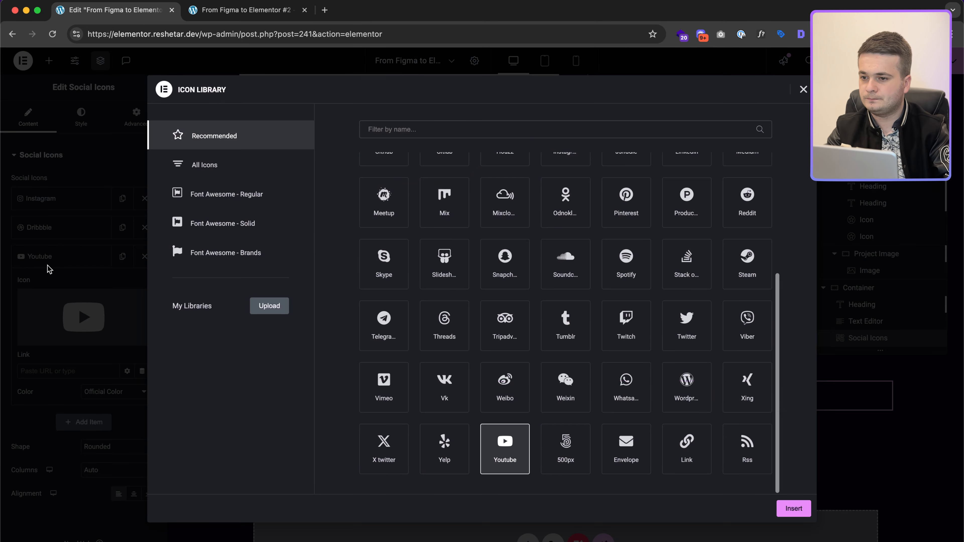
{"action": "left_click", "coordinate": [390, 130]}
{"action": "type", "text": "goo"}
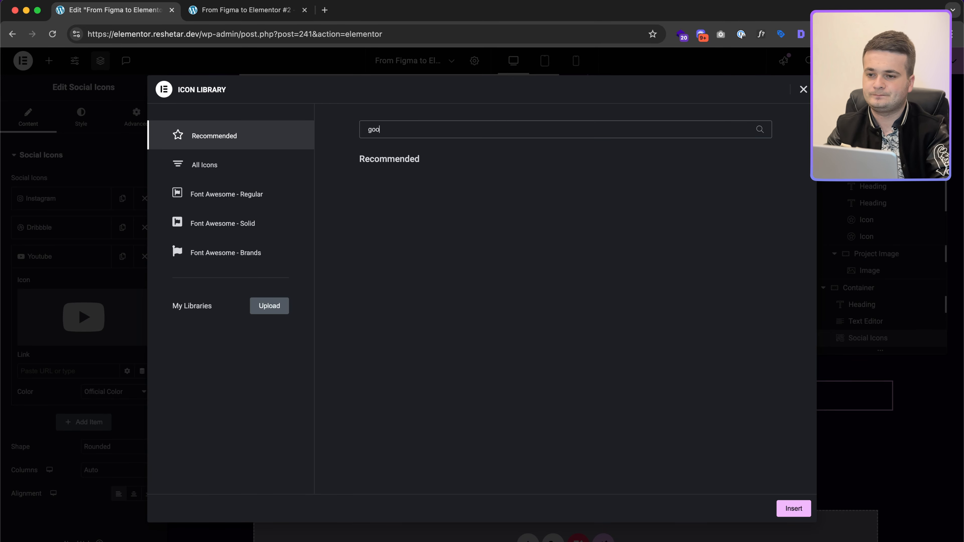
{"action": "key", "text": "BackSpace"}
{"action": "key", "text": "BackSpace"}
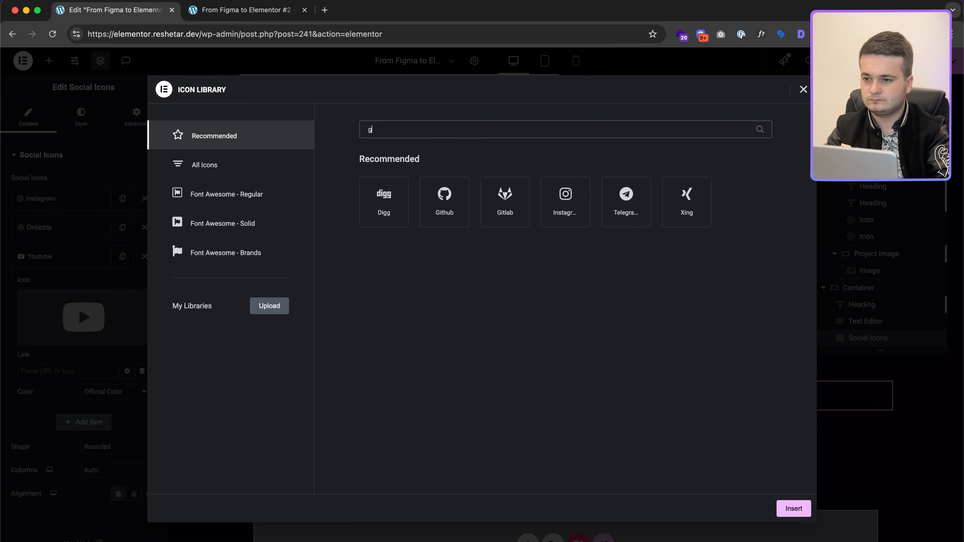
{"action": "left_click", "coordinate": [244, 170]}
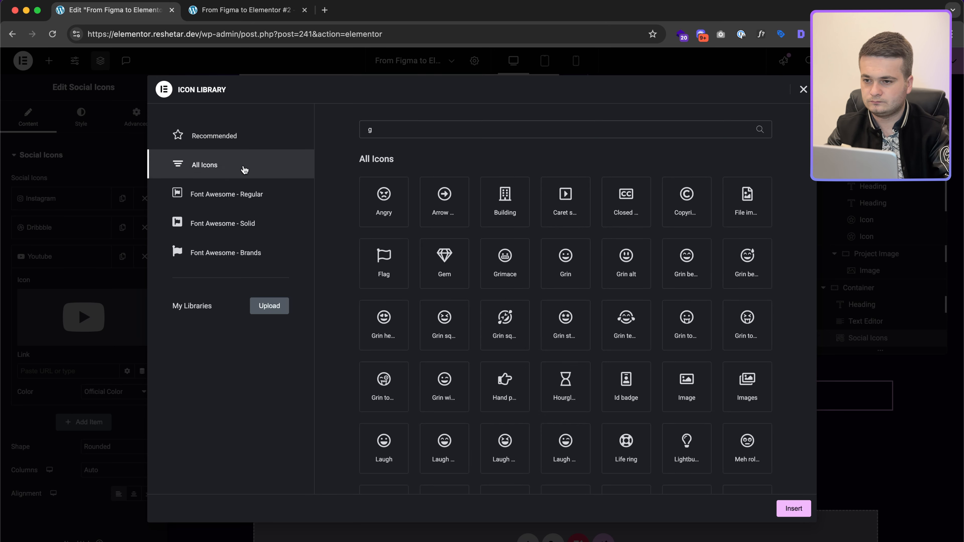
{"action": "left_click", "coordinate": [387, 132]}
{"action": "type", "text": "o"}
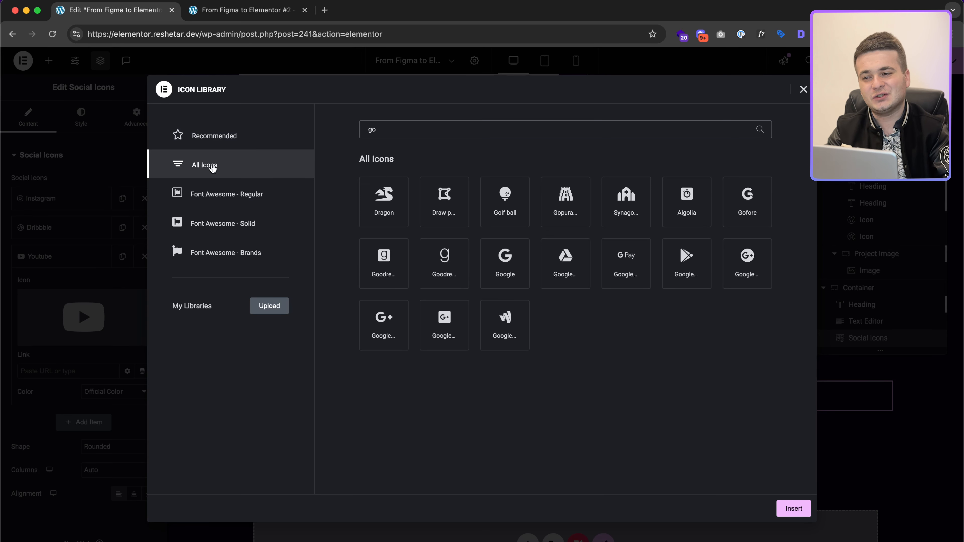
{"action": "left_click", "coordinate": [507, 268]}
{"action": "left_click", "coordinate": [798, 511]}
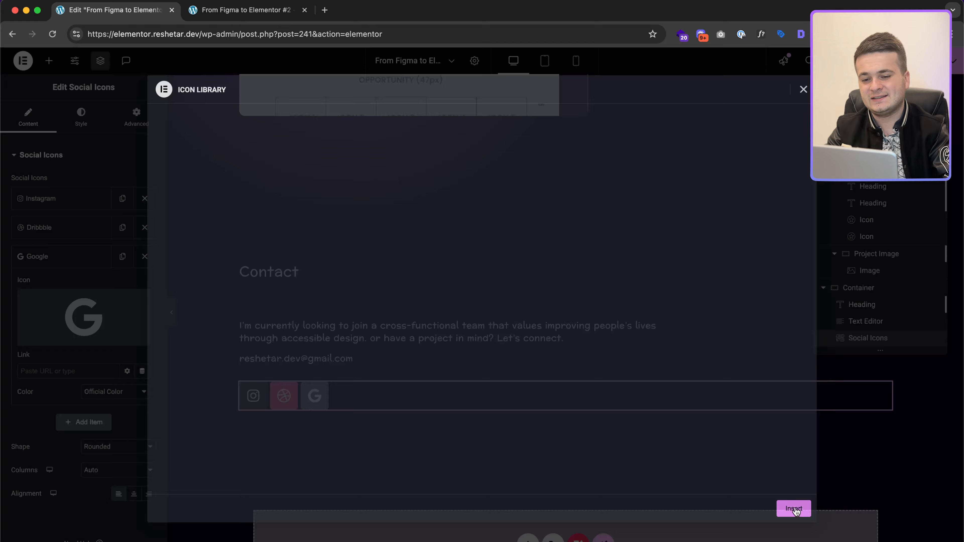
{"action": "key", "text": "ctrl+Right"}
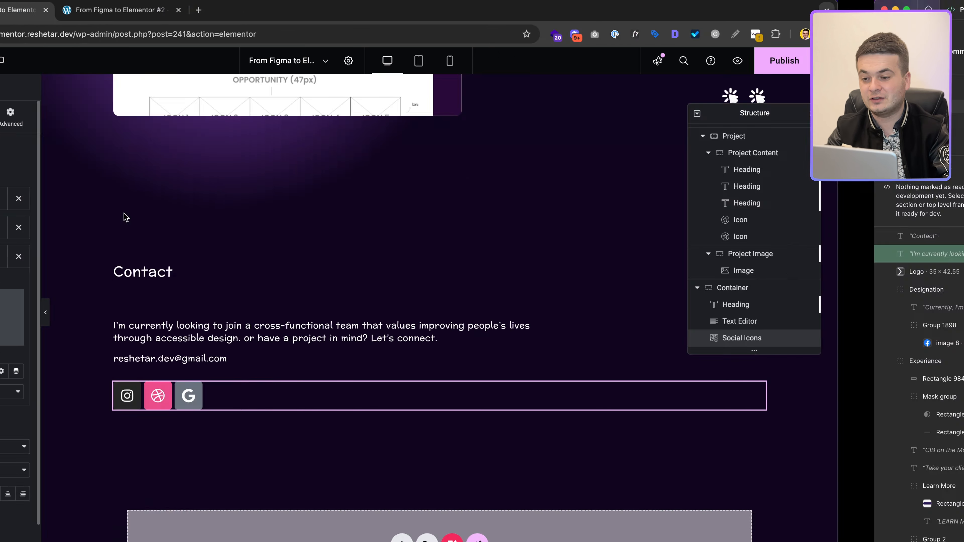
{"action": "key", "text": "ctrl+Left"}
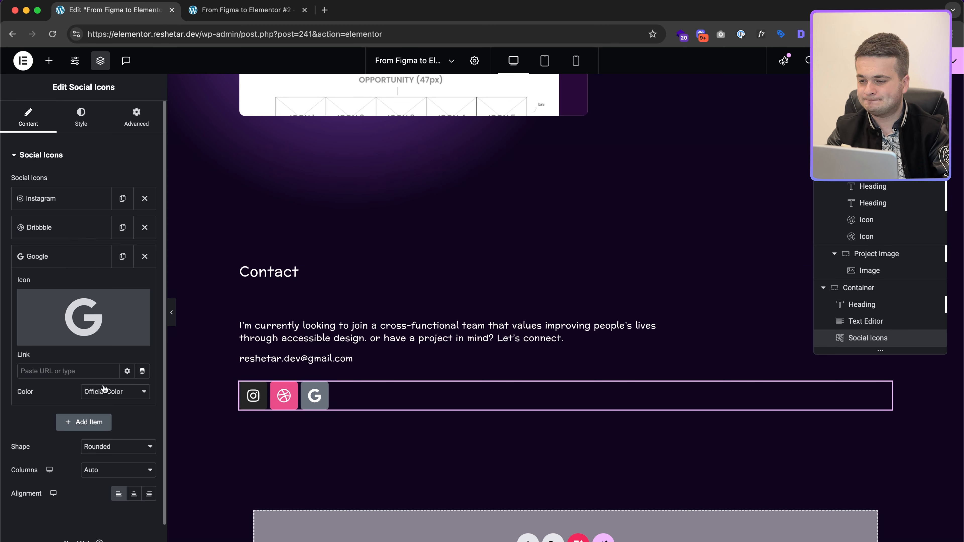
{"action": "left_click", "coordinate": [102, 448]}
Step: Set the social icon shape to Square after briefly trying Circle
{"action": "left_click", "coordinate": [97, 436]}
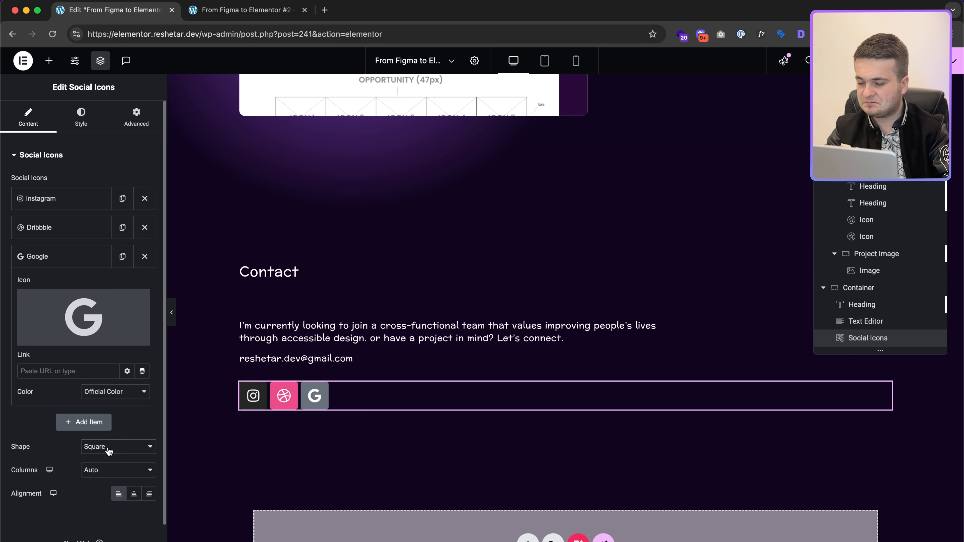
{"action": "left_click", "coordinate": [106, 452]}
{"action": "left_click", "coordinate": [100, 471]}
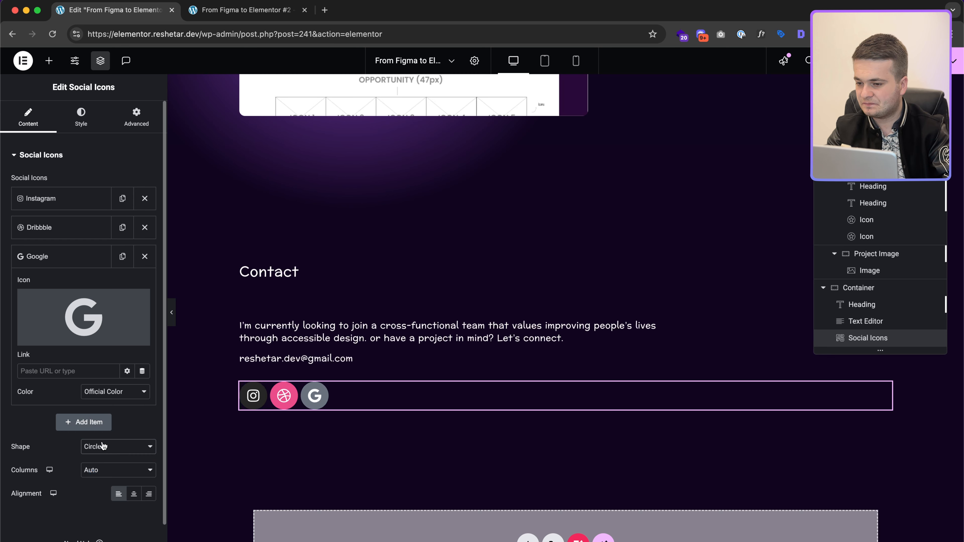
{"action": "left_click", "coordinate": [103, 446]}
{"action": "left_click", "coordinate": [101, 424]}
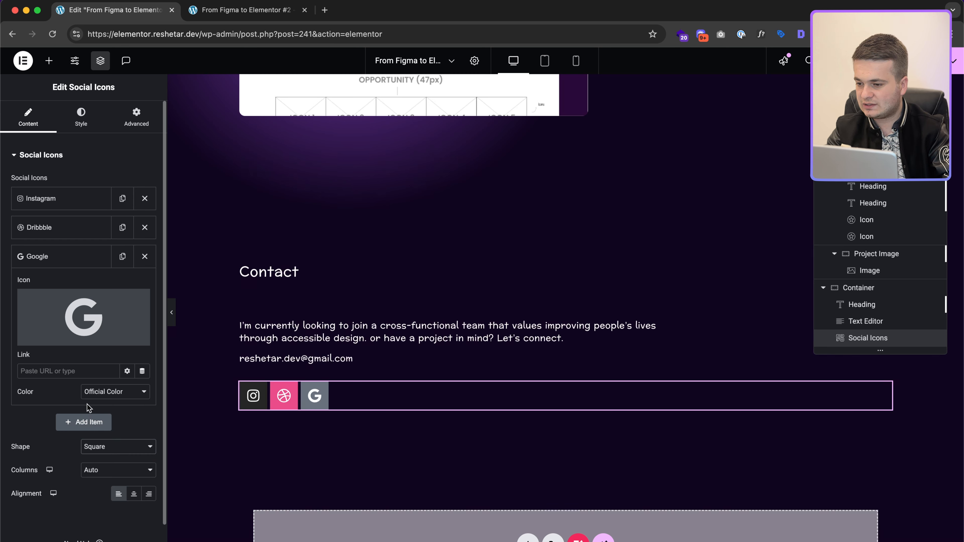
Step: Give the icons custom colours: secondary #fff and a transparent #00000000 primary
{"action": "left_click", "coordinate": [86, 121]}
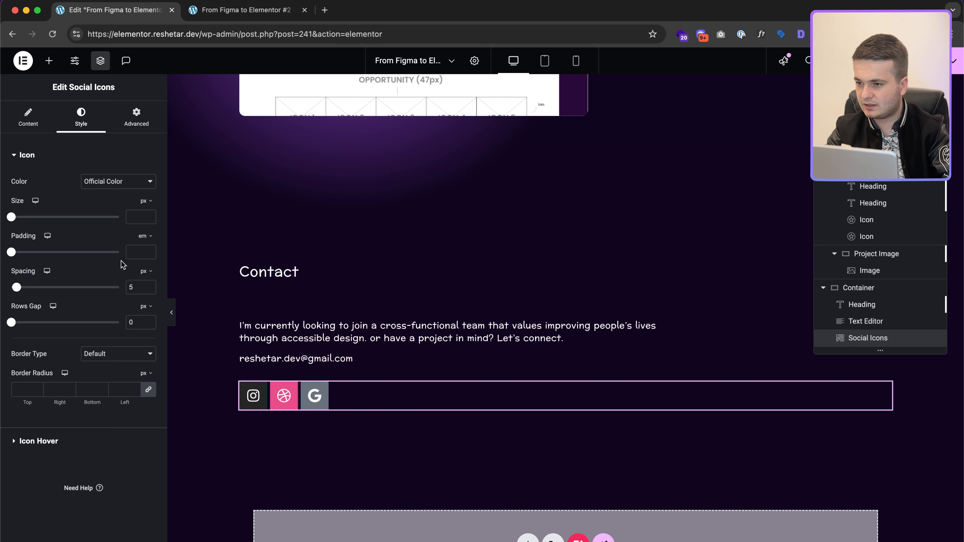
{"action": "left_click", "coordinate": [111, 182]}
{"action": "left_click", "coordinate": [108, 193]}
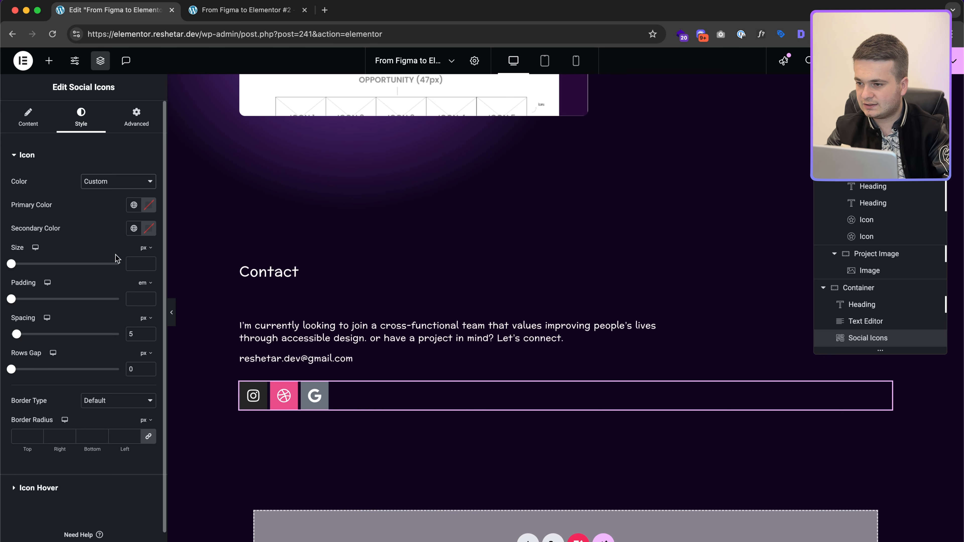
{"action": "left_click", "coordinate": [149, 228]}
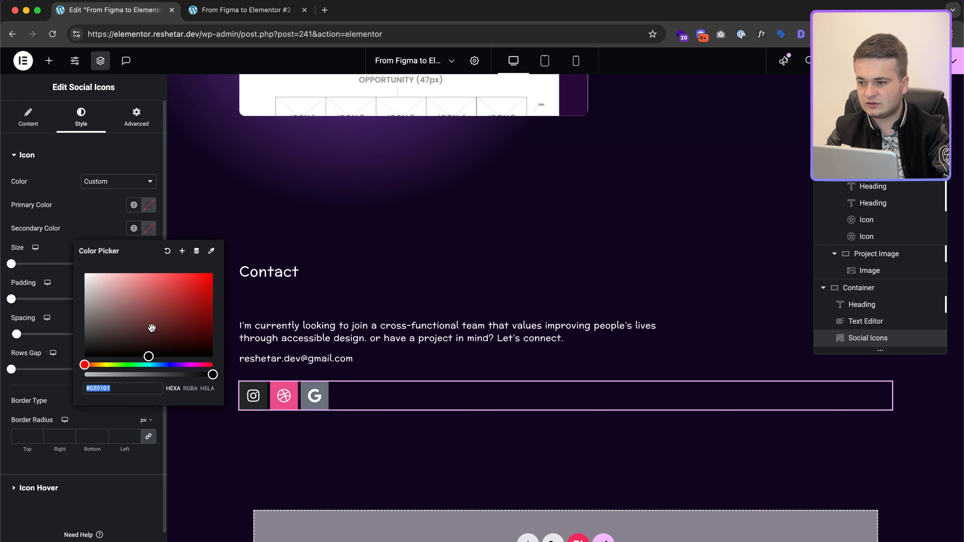
{"action": "type", "text": "#000"}
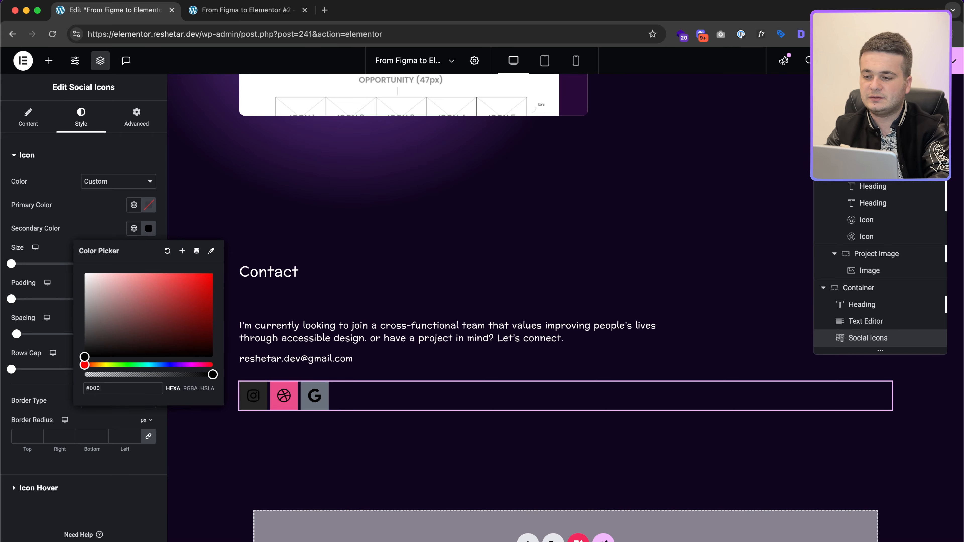
{"action": "key", "text": "ctrl+Right"}
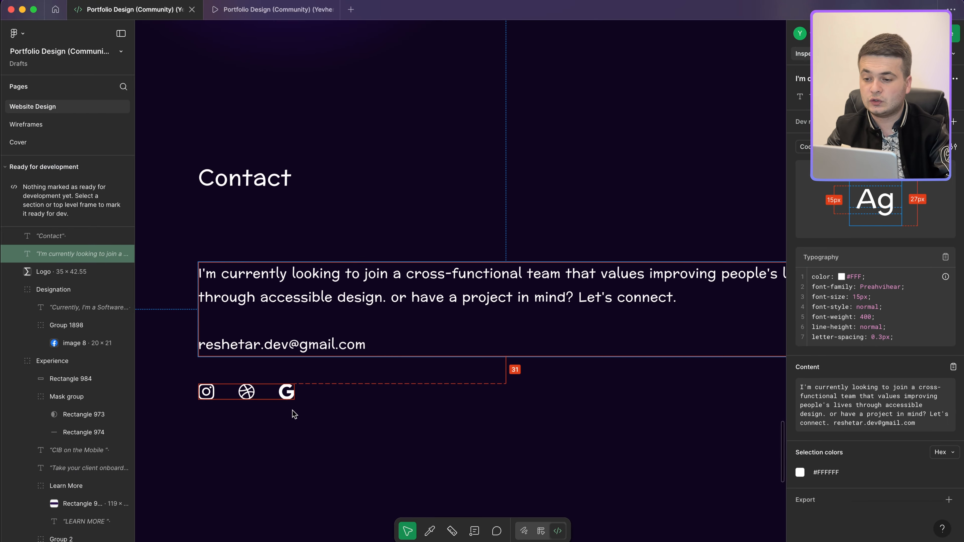
{"action": "left_click", "coordinate": [281, 392]}
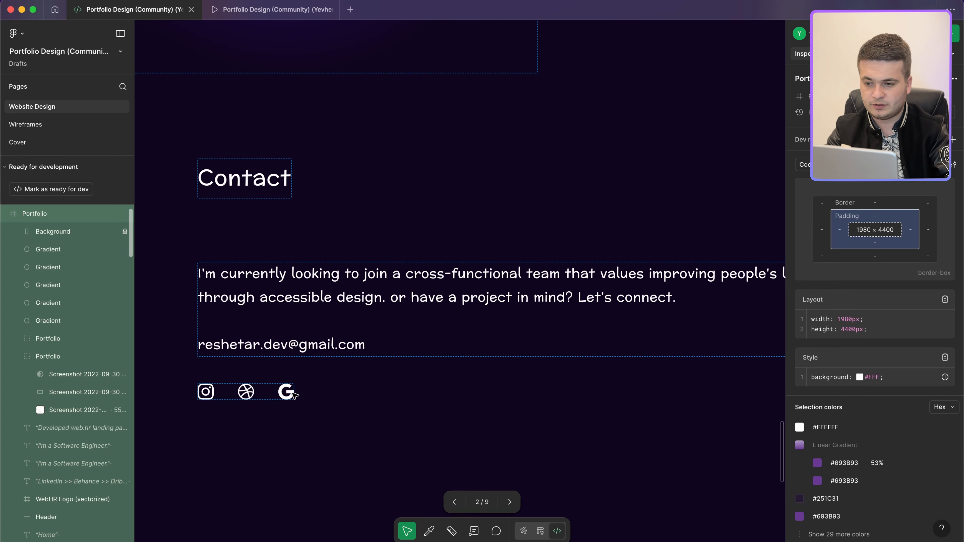
{"action": "key", "text": "ctrl+Left"}
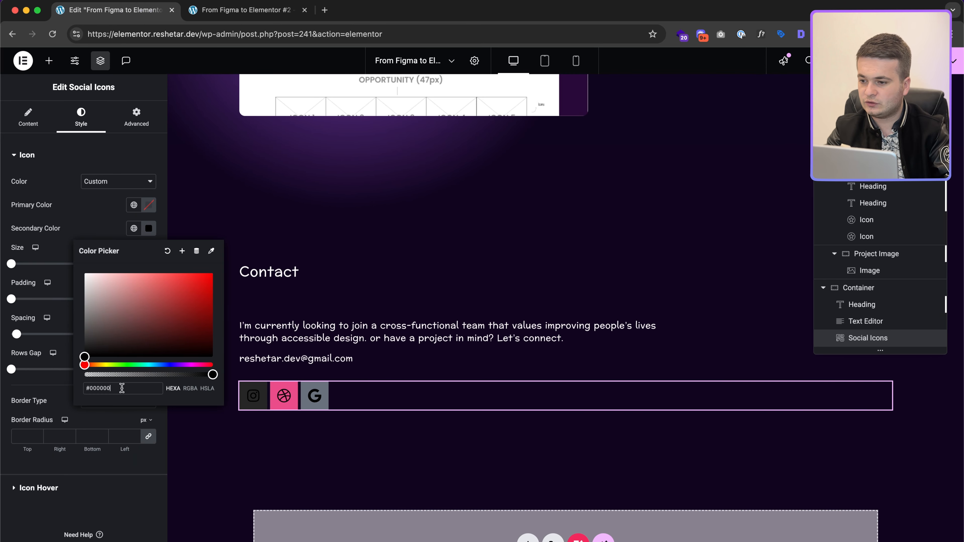
{"action": "type", "text": "#fff"}
{"action": "left_click", "coordinate": [149, 205]}
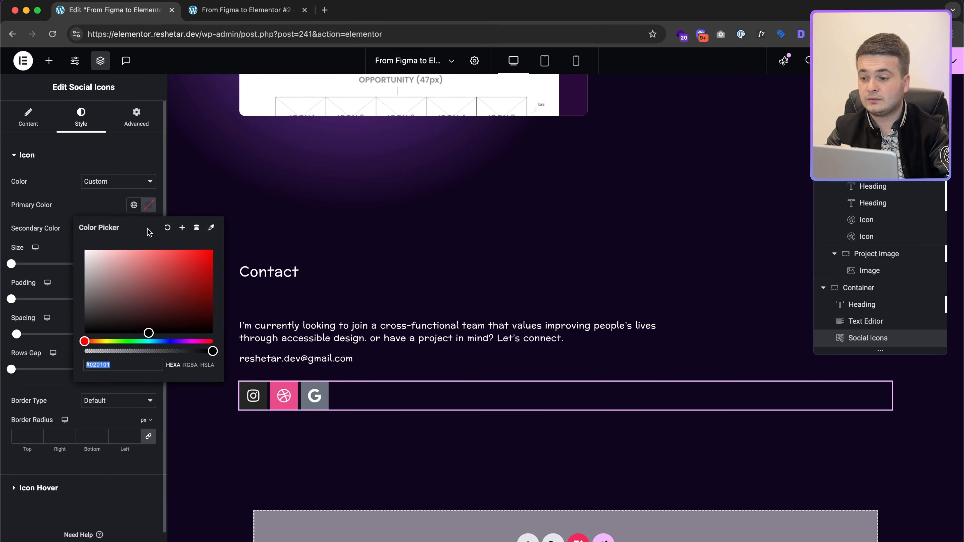
{"action": "type", "text": "#00000000"}
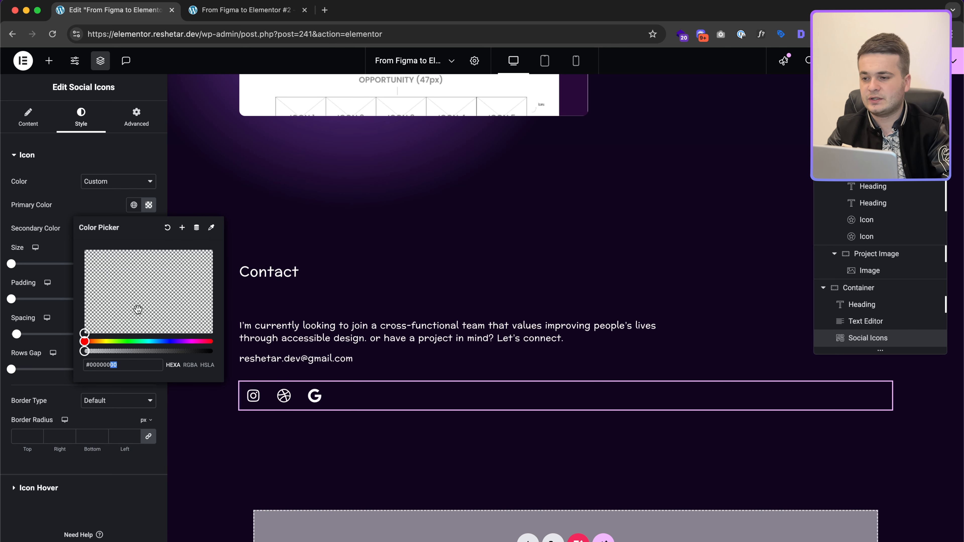
{"action": "left_click", "coordinate": [112, 208]}
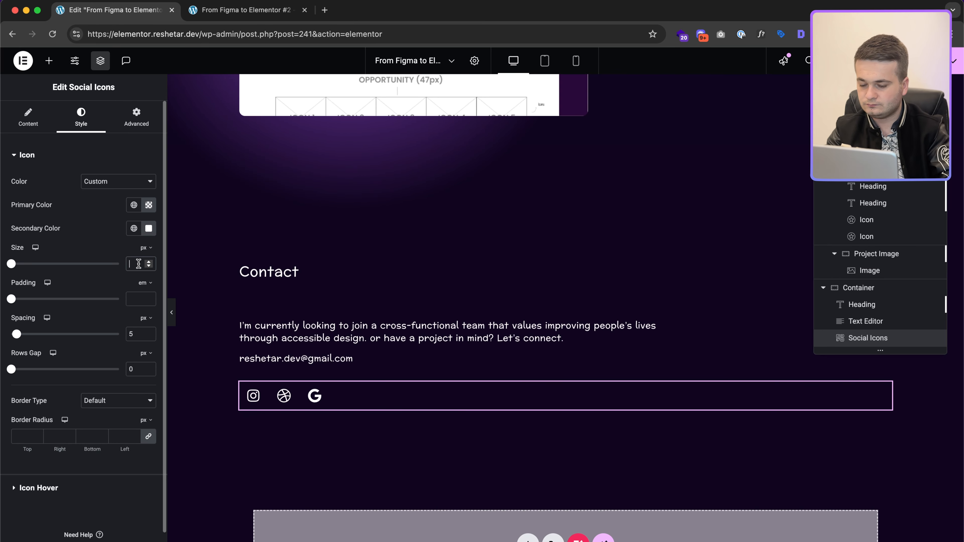
Step: Set the icon size to 18 and padding to 0, comparing with the Figma design
{"action": "type", "text": "18"}
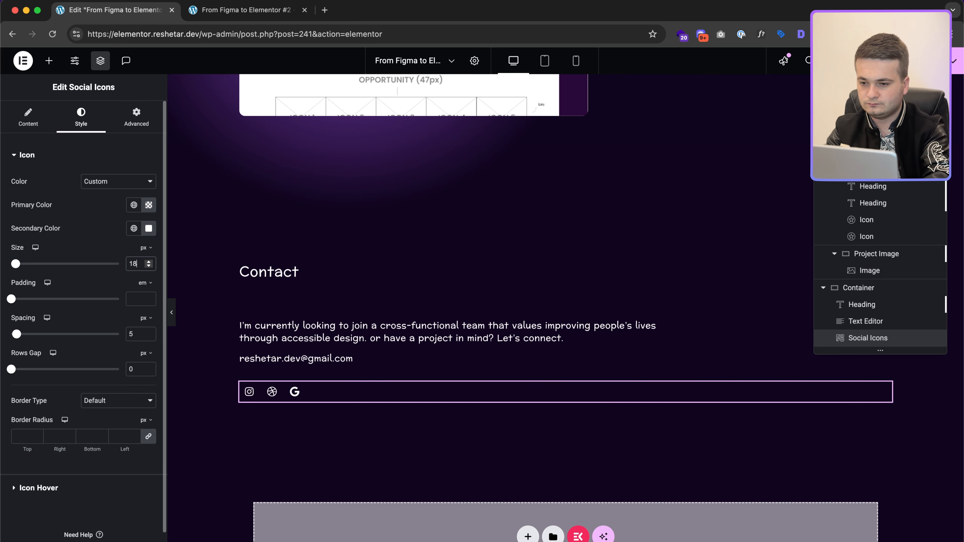
{"action": "left_click", "coordinate": [136, 296]}
{"action": "type", "text": "0"}
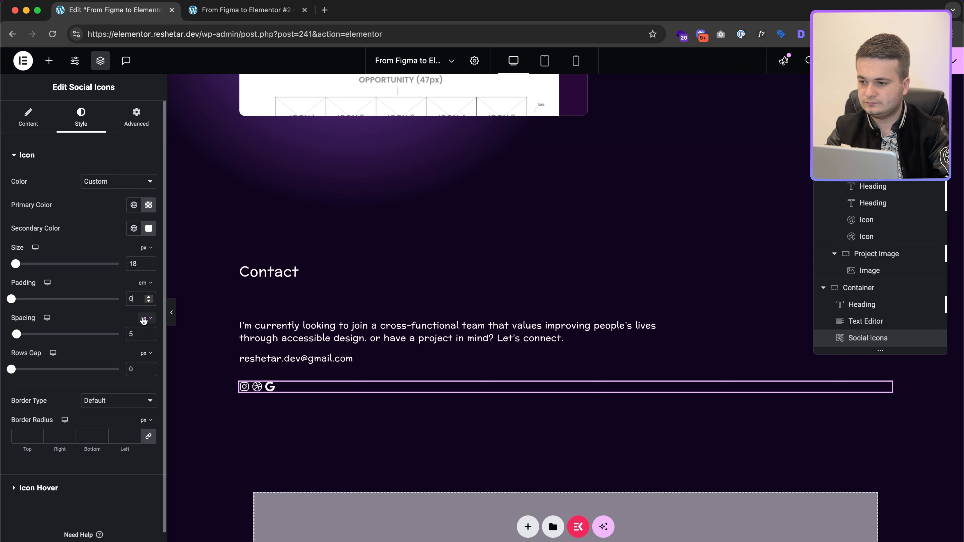
{"action": "key", "text": "ctrl+Right"}
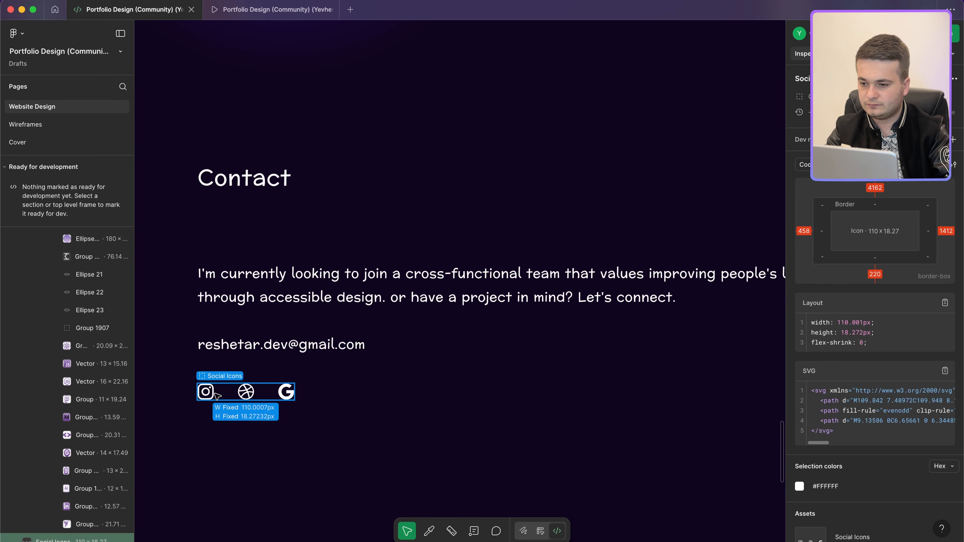
{"action": "left_click", "coordinate": [302, 394]}
{"action": "left_click", "coordinate": [284, 394]}
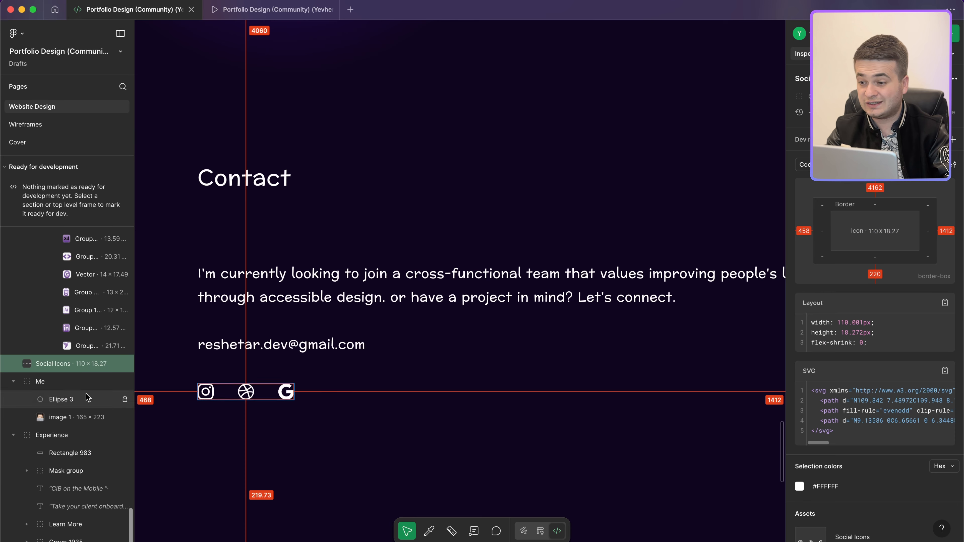
{"action": "key", "text": "ctrl+Left"}
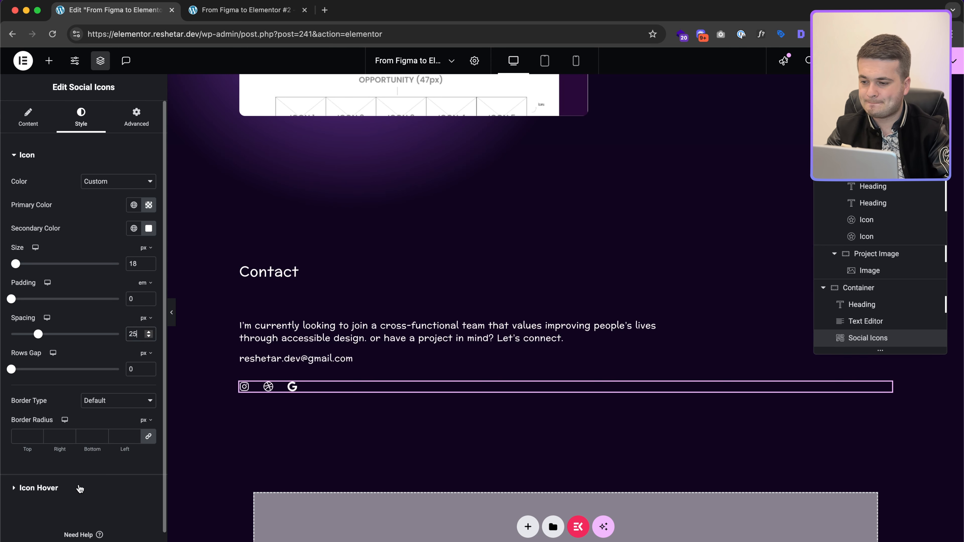
Step: Give the social icon items a placeholder # link
{"action": "left_click", "coordinate": [38, 488]}
{"action": "left_click", "coordinate": [28, 117]}
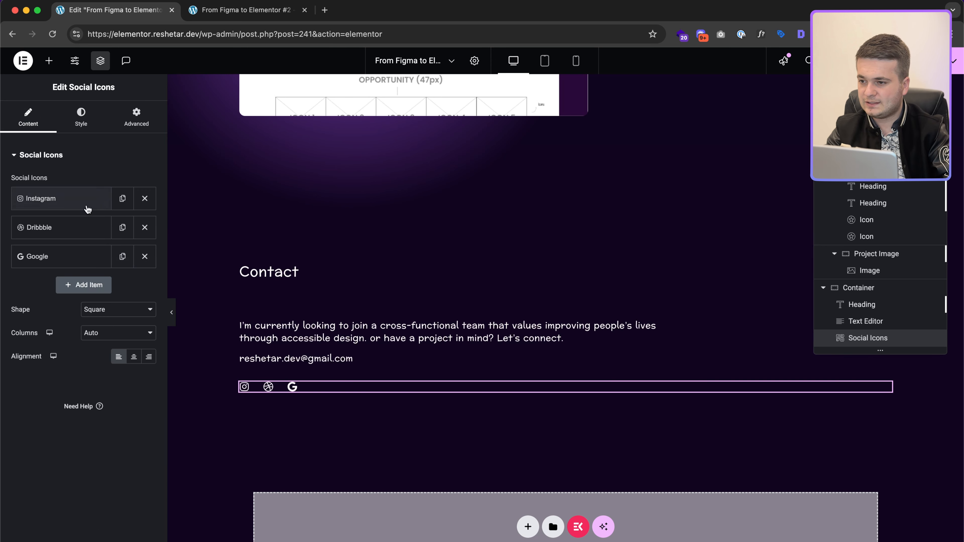
{"action": "left_click", "coordinate": [88, 208]}
{"action": "left_click", "coordinate": [77, 366]}
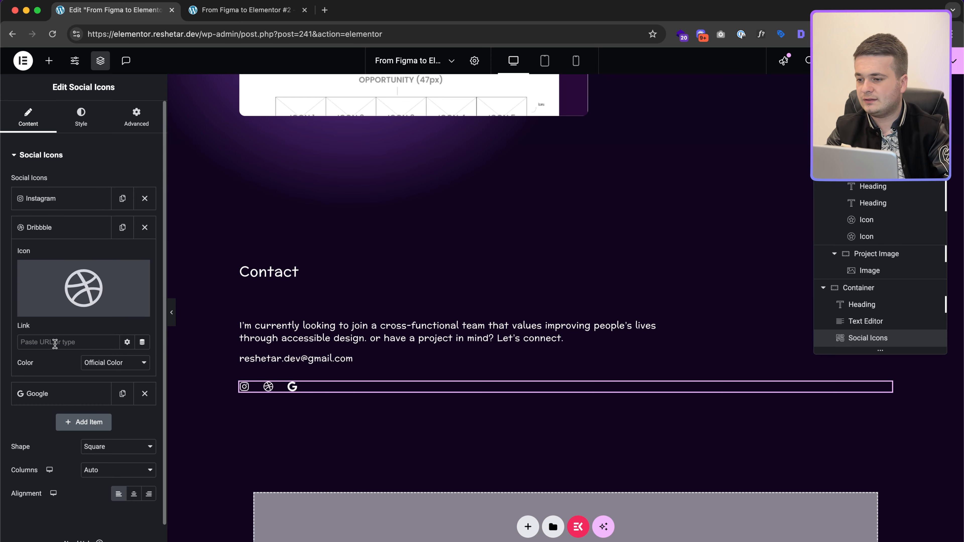
{"action": "left_click", "coordinate": [55, 391]}
{"action": "left_click", "coordinate": [66, 373]}
{"action": "type", "text": "#"}
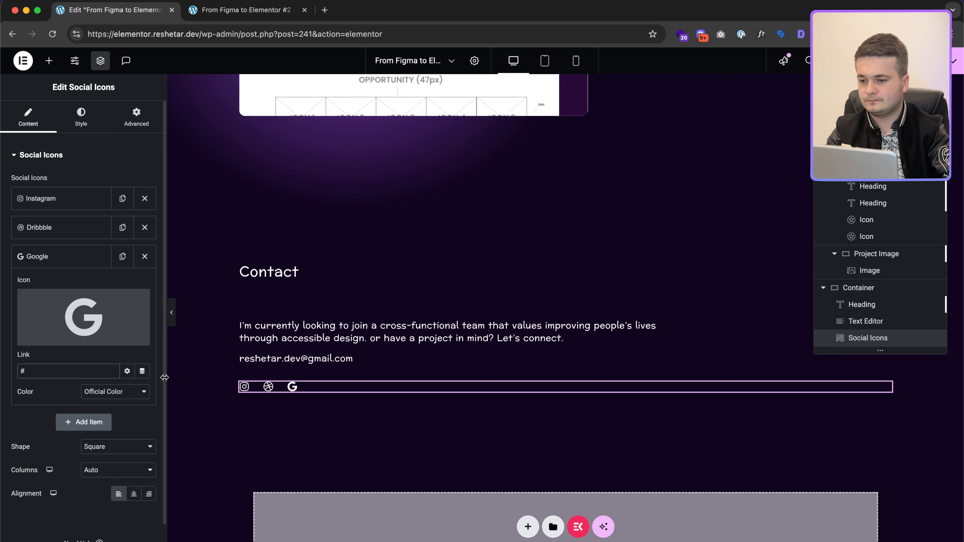
Step: Select the contact paragraph and bring up its Advanced width options
{"action": "key", "text": "ctrl+Right"}
{"action": "scroll", "coordinate": [480, 303], "scroll_direction": "down", "scroll_amount": 5}
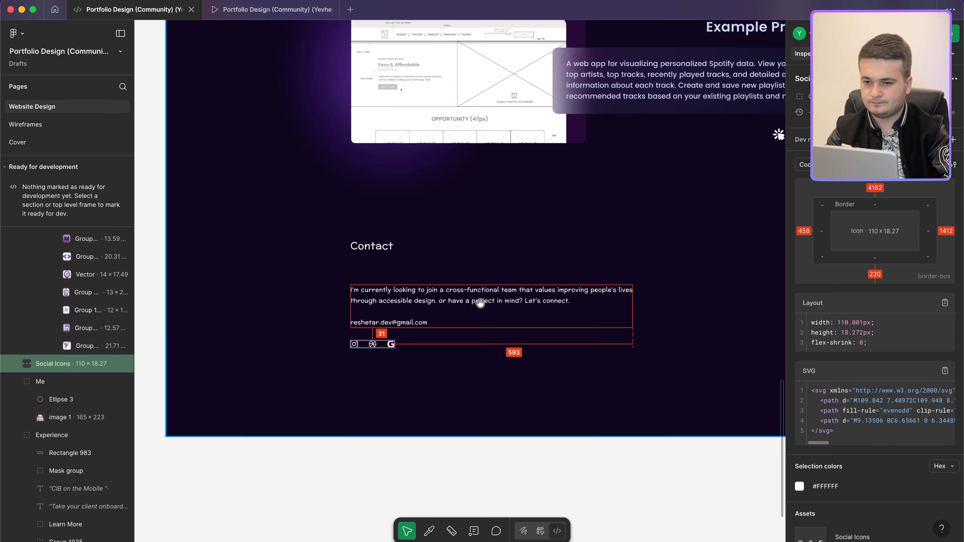
{"action": "left_click", "coordinate": [466, 301]}
{"action": "key", "text": "ctrl+Left"}
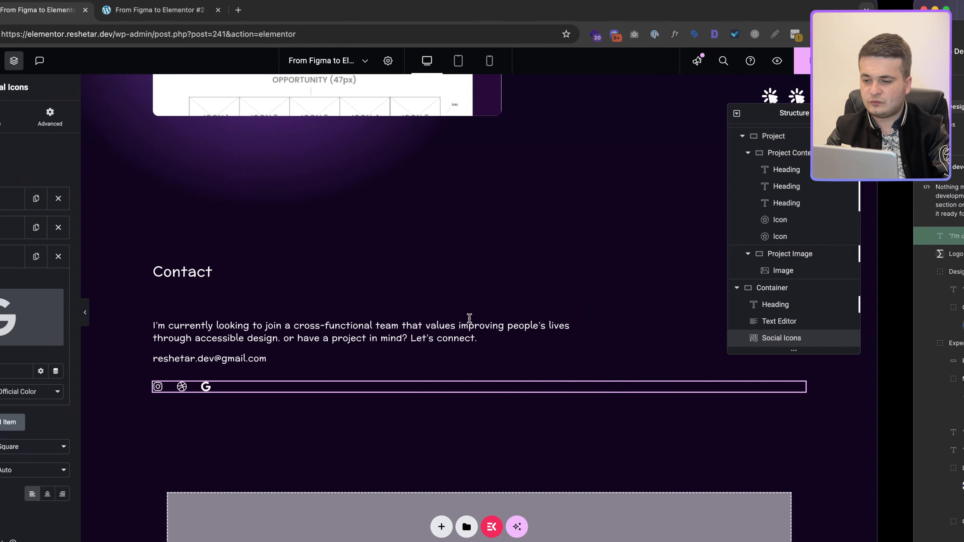
{"action": "left_click", "coordinate": [523, 343]}
{"action": "left_click", "coordinate": [152, 133]}
{"action": "left_click", "coordinate": [129, 268]}
Step: Give the paragraph a 700 px custom width and join its first two lines
{"action": "left_click", "coordinate": [133, 304]}
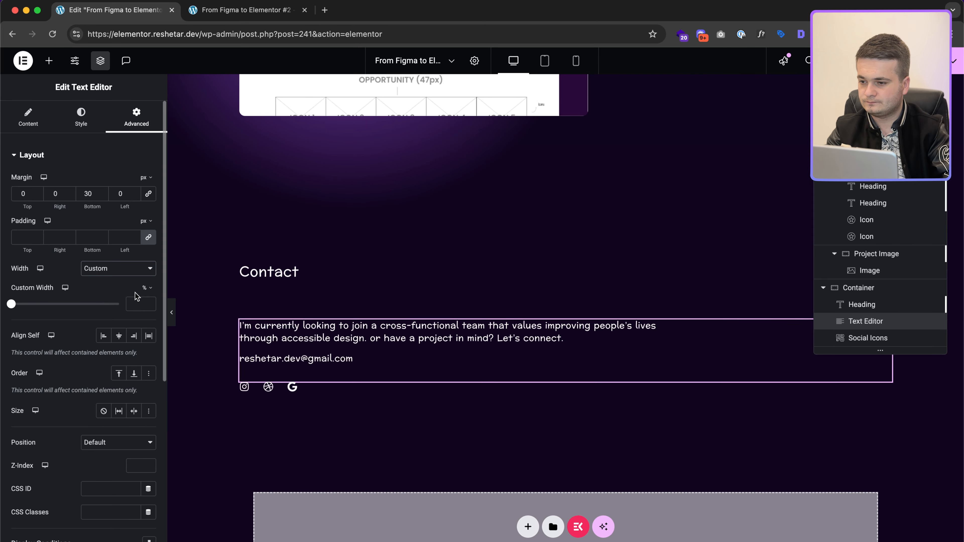
{"action": "left_click", "coordinate": [151, 292]}
{"action": "type", "text": "700"}
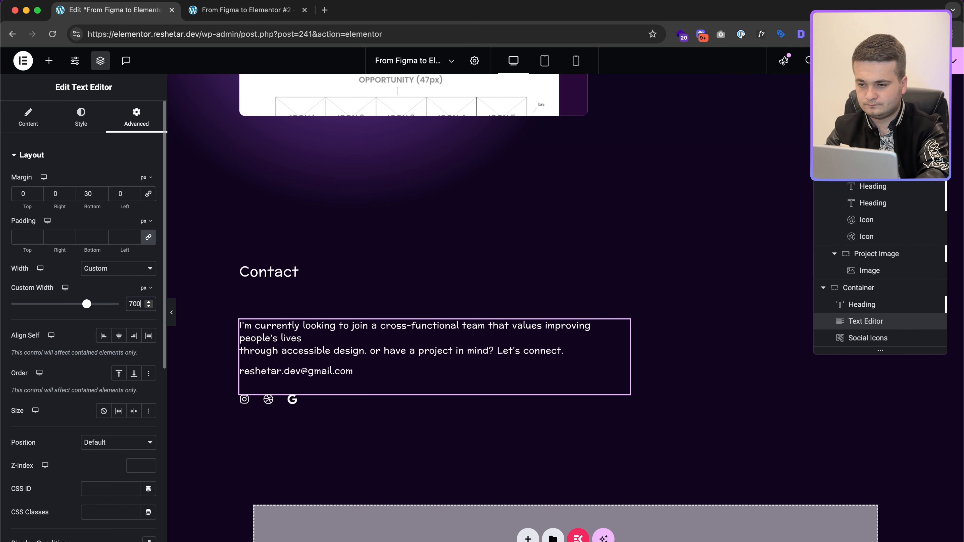
{"action": "left_click", "coordinate": [32, 118]}
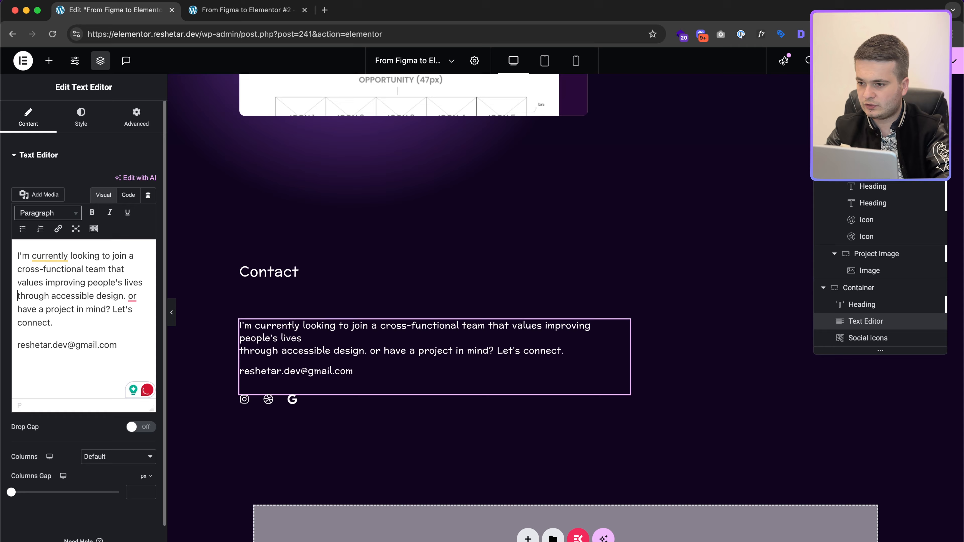
{"action": "key", "text": "BackSpace"}
{"action": "key", "text": "super+Tab"}
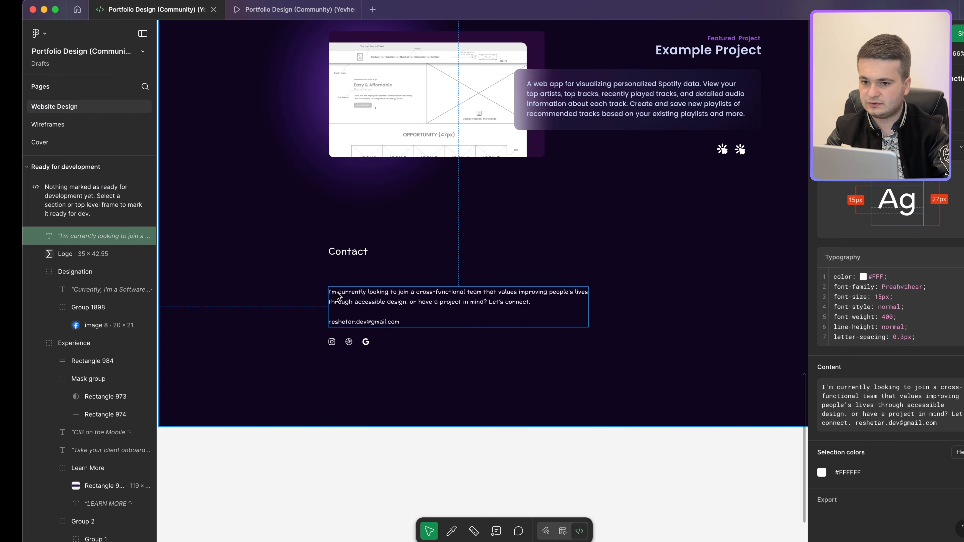
{"action": "key", "text": "super+Tab"}
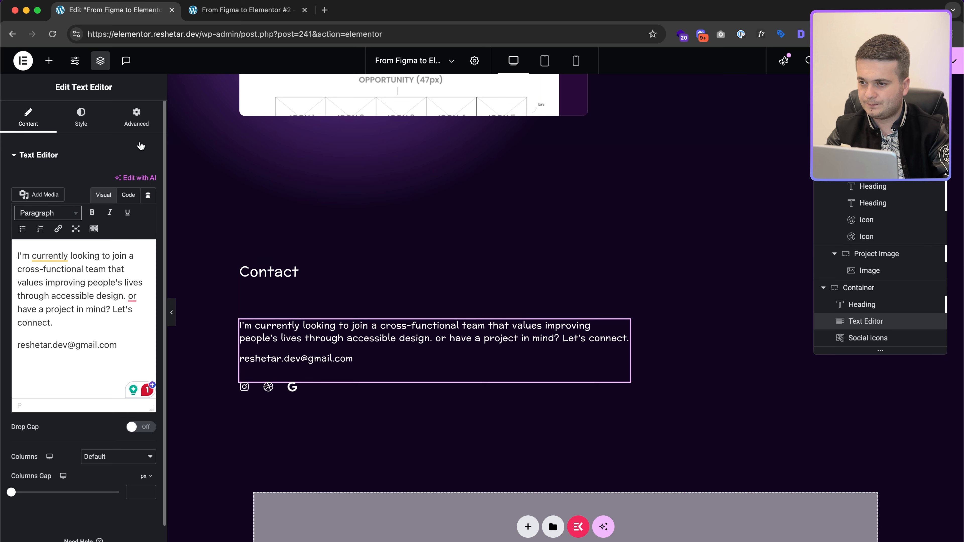
Step: Widen the custom width to 755 px, compare with Figma, and reload the live preview
{"action": "left_click", "coordinate": [137, 119]}
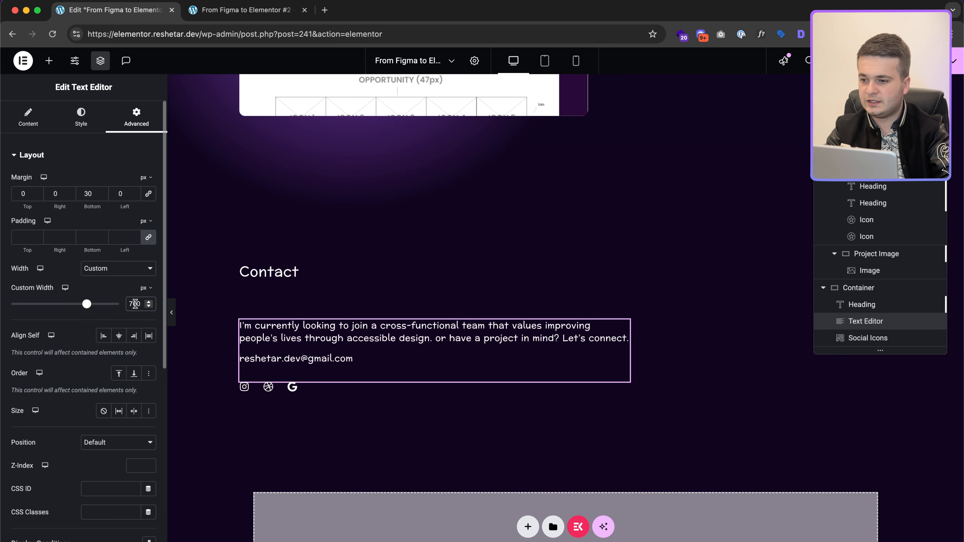
{"action": "type", "text": "55"}
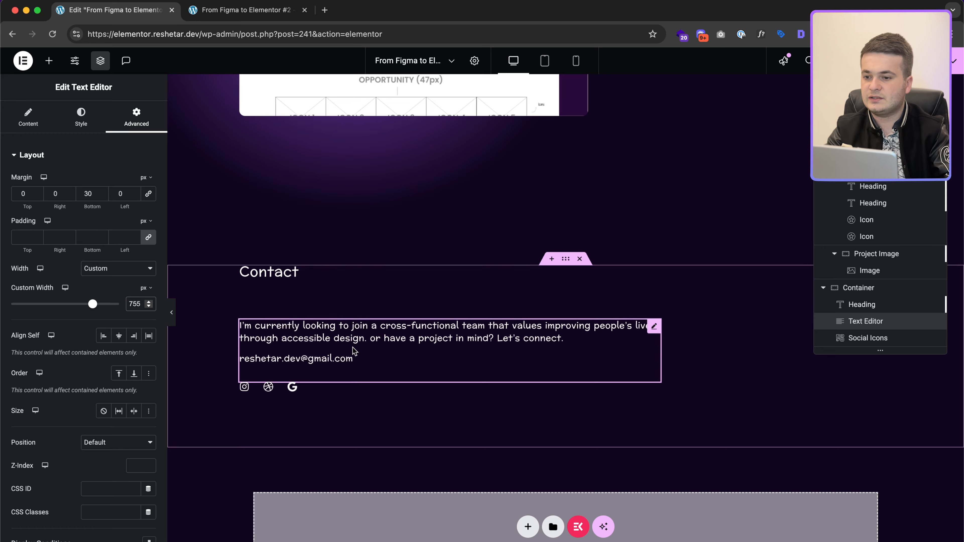
{"action": "scroll", "coordinate": [416, 318], "scroll_direction": "up", "scroll_amount": 1}
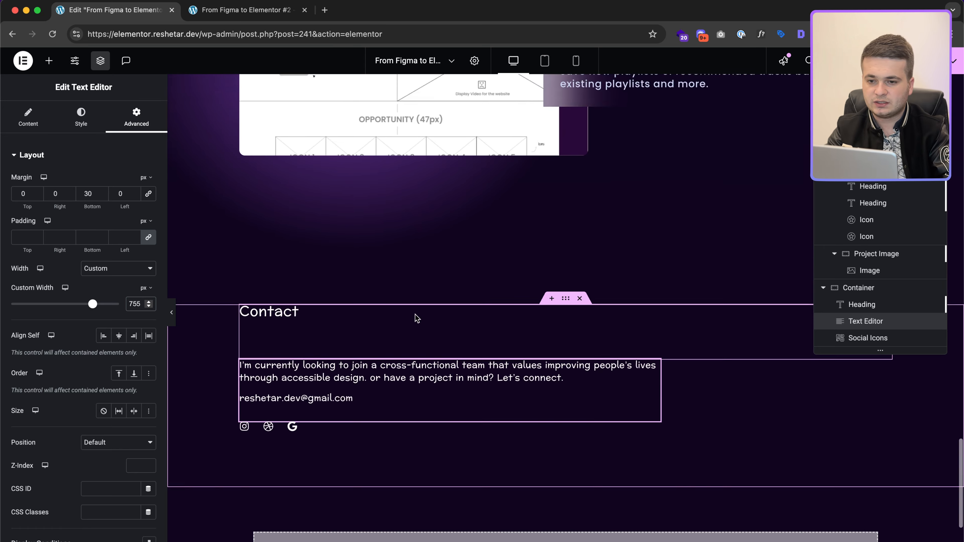
{"action": "key", "text": "ctrl+Right"}
{"action": "scroll", "coordinate": [554, 313], "scroll_direction": "down", "scroll_amount": 6}
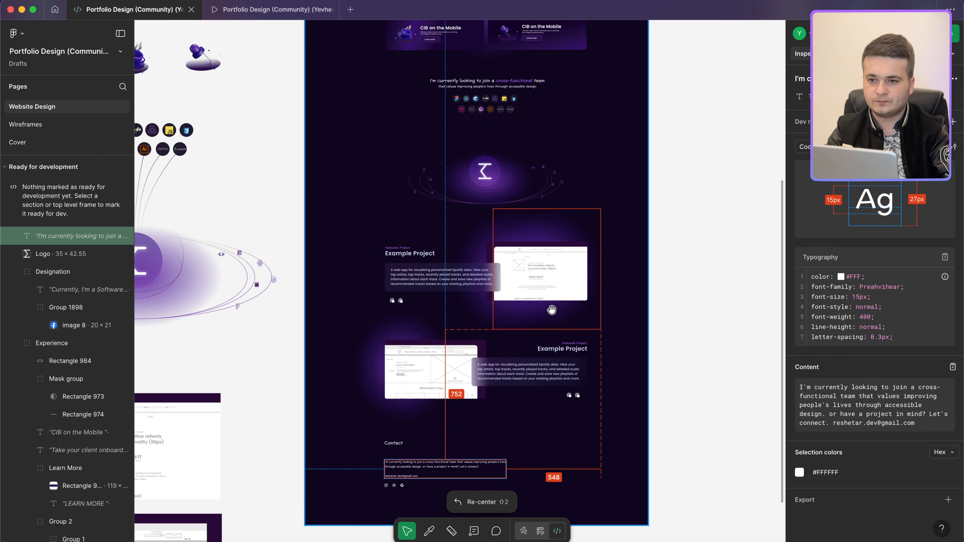
{"action": "key", "text": "ctrl+Left"}
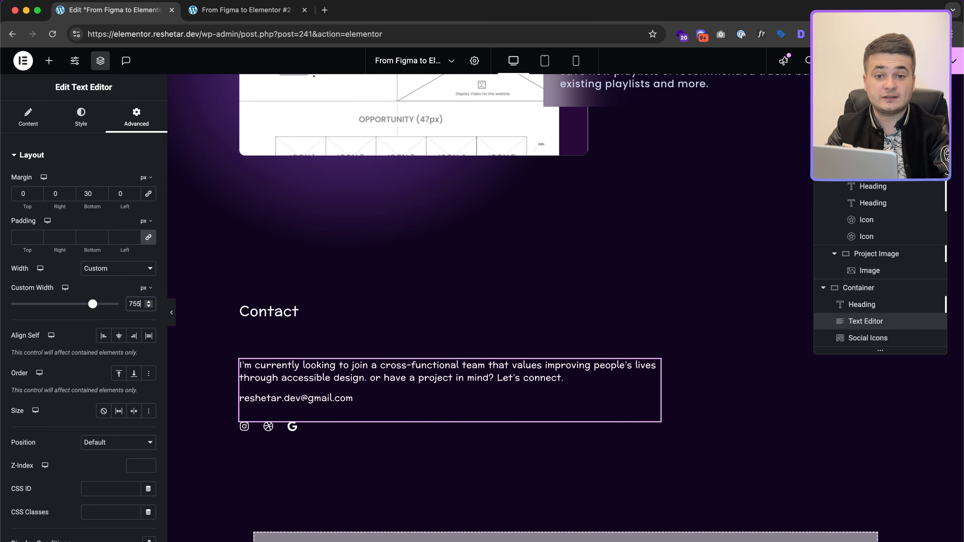
{"action": "left_click", "coordinate": [231, 4]}
{"action": "key", "text": "super+r"}
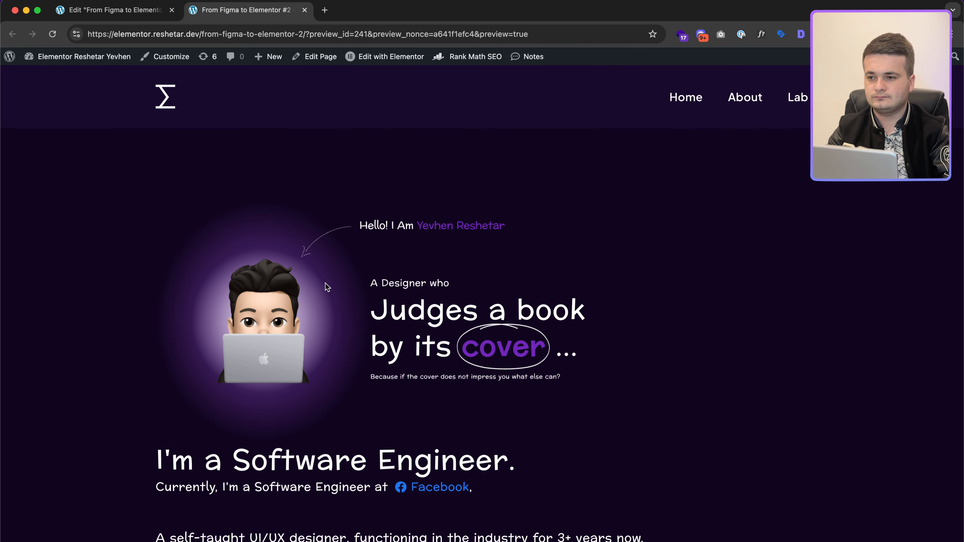
{"action": "scroll", "coordinate": [325, 284], "scroll_direction": "down", "scroll_amount": 8}
{"action": "scroll", "coordinate": [326, 284], "scroll_direction": "down", "scroll_amount": 12}
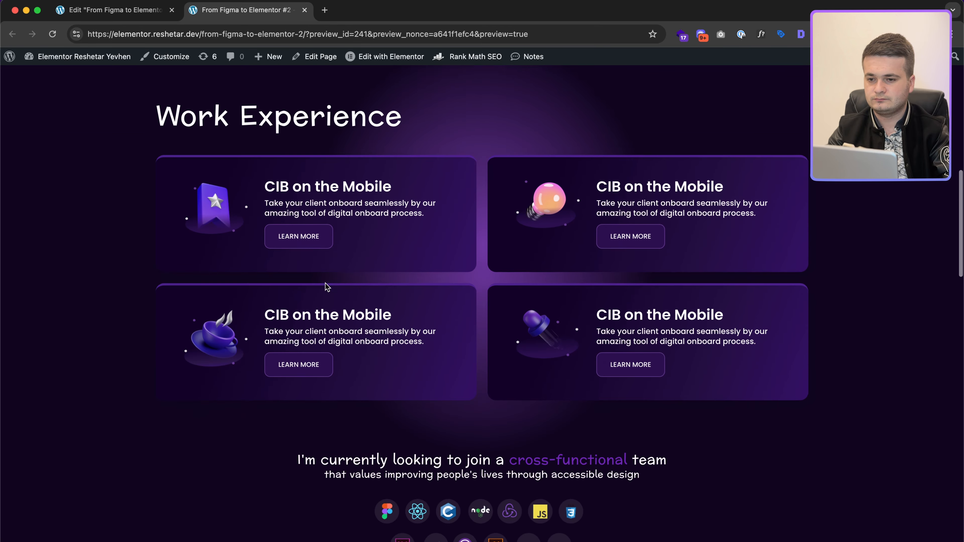
{"action": "scroll", "coordinate": [326, 286], "scroll_direction": "down", "scroll_amount": 15}
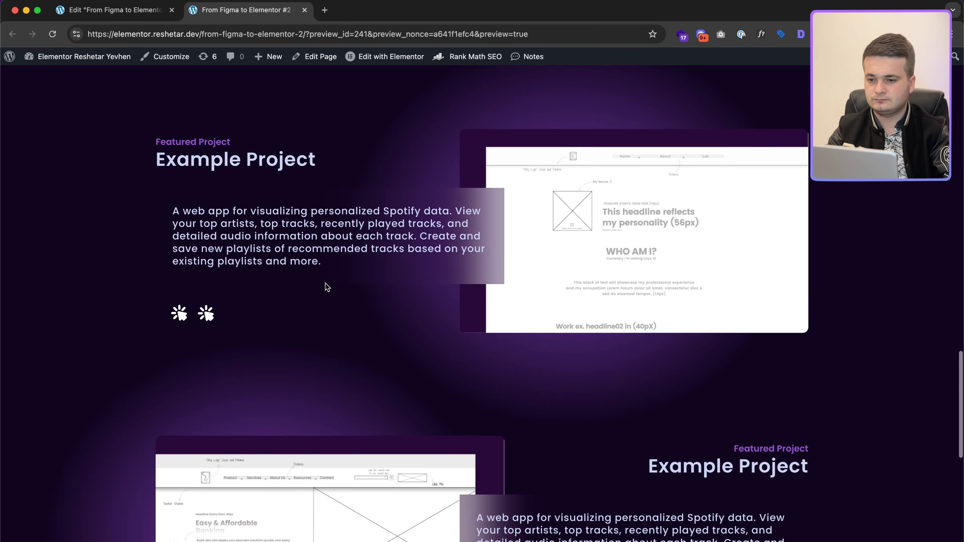
{"action": "scroll", "coordinate": [325, 287], "scroll_direction": "down", "scroll_amount": 3}
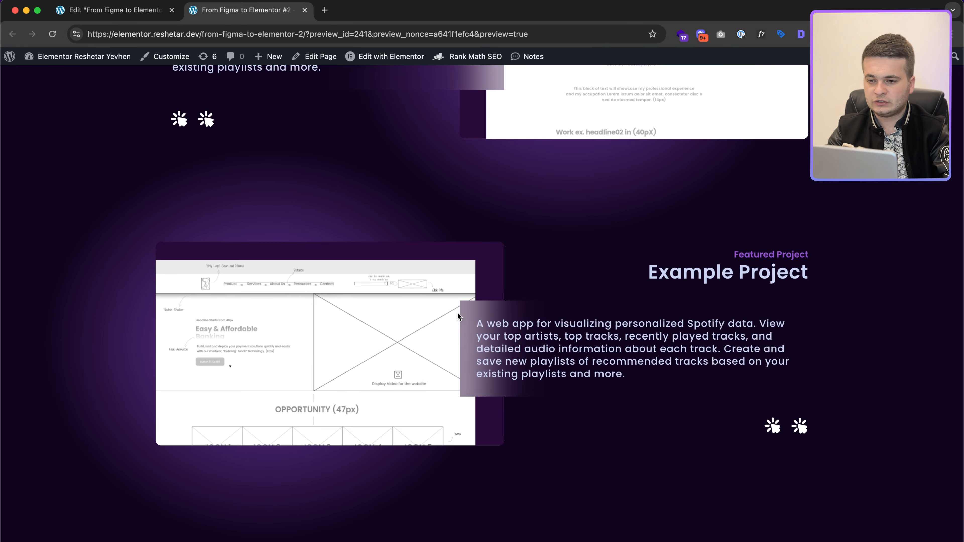
{"action": "key", "text": "ctrl+Left"}
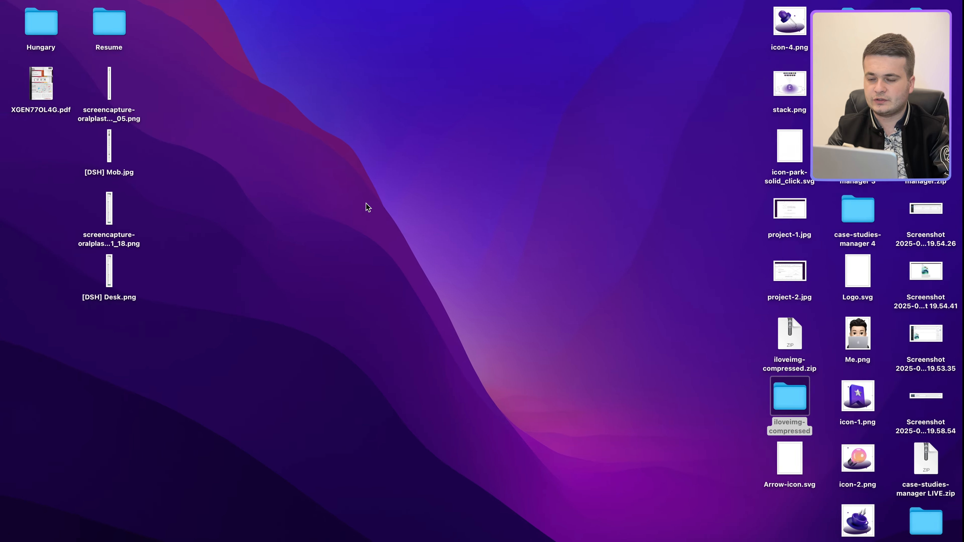
{"action": "key", "text": "ctrl+Right"}
{"action": "left_click", "coordinate": [114, 10]}
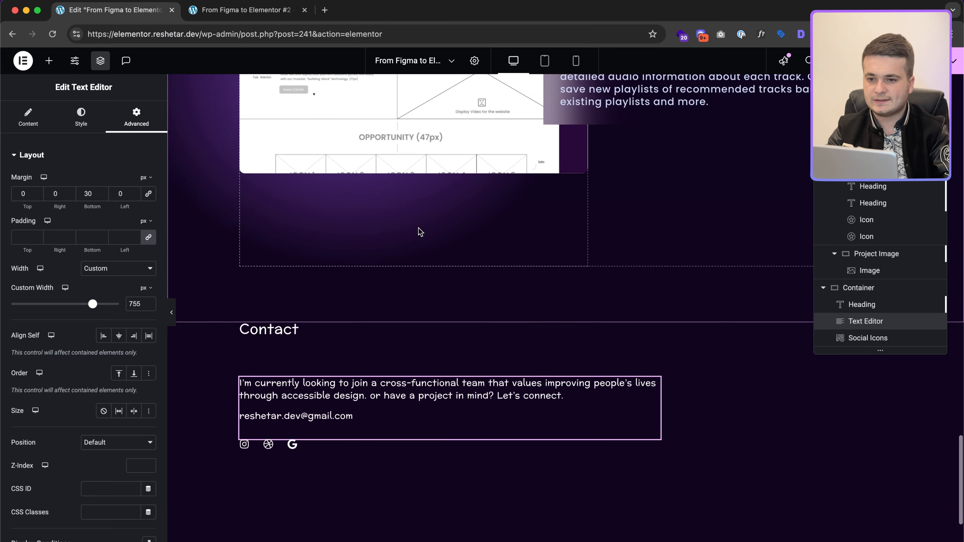
Step: Add 'border-radius: 14px;' to the first project description's Custom CSS rule
{"action": "left_click", "coordinate": [551, 290]}
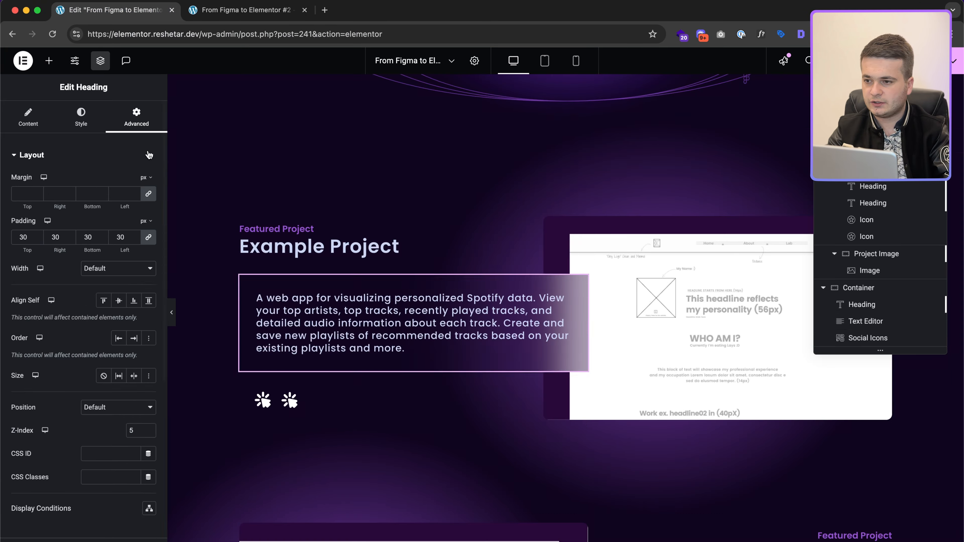
{"action": "left_click", "coordinate": [81, 117]}
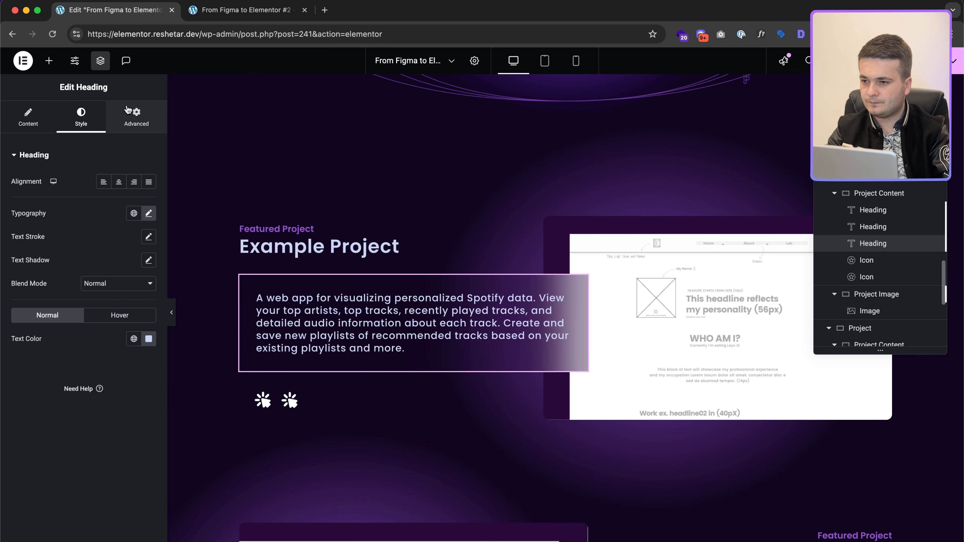
{"action": "left_click", "coordinate": [129, 114]}
{"action": "scroll", "coordinate": [121, 364], "scroll_direction": "down", "scroll_amount": 5}
{"action": "left_click", "coordinate": [80, 364]}
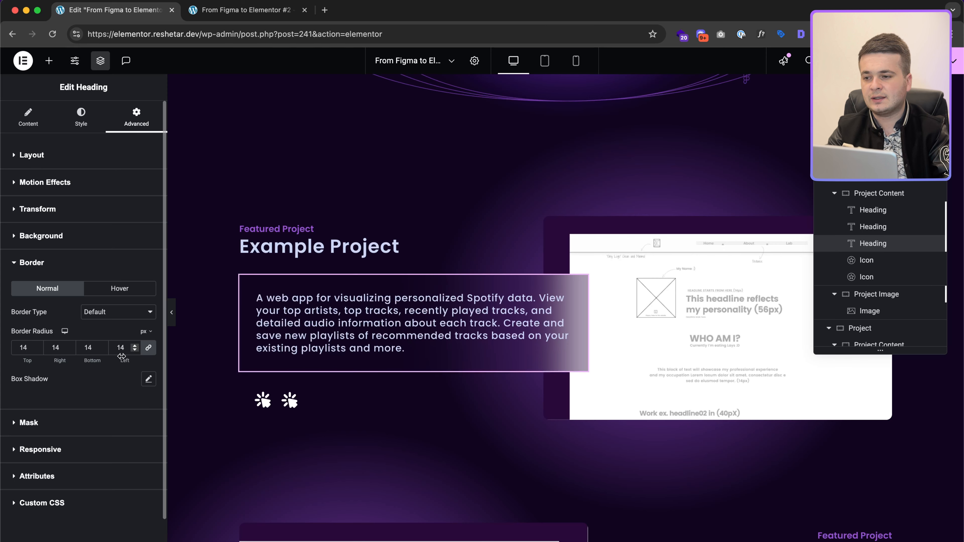
{"action": "scroll", "coordinate": [110, 344], "scroll_direction": "down", "scroll_amount": 1}
{"action": "left_click", "coordinate": [72, 470]}
{"action": "left_click", "coordinate": [65, 450]}
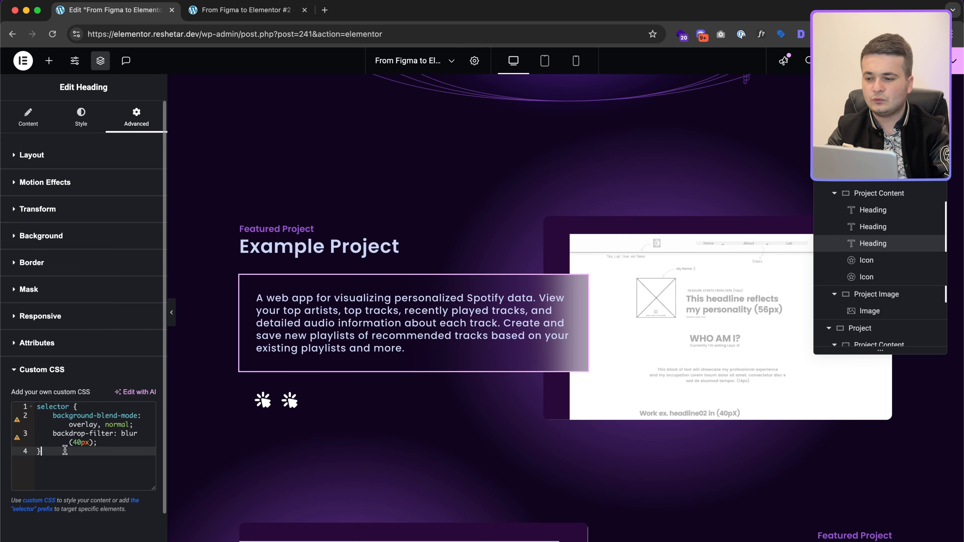
{"action": "key", "text": "Up"}
{"action": "key", "text": "Return"}
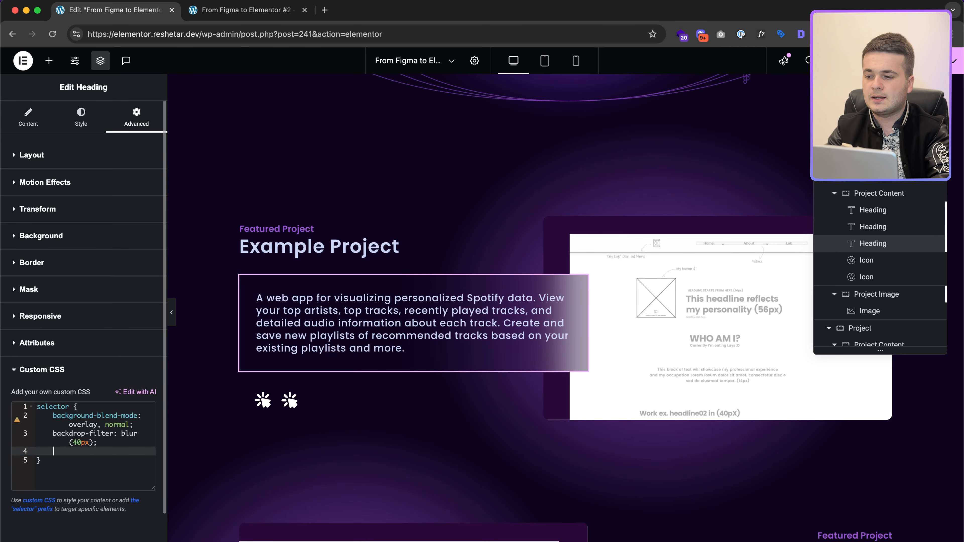
{"action": "type", "text": "border-r"}
{"action": "key", "text": "Return"}
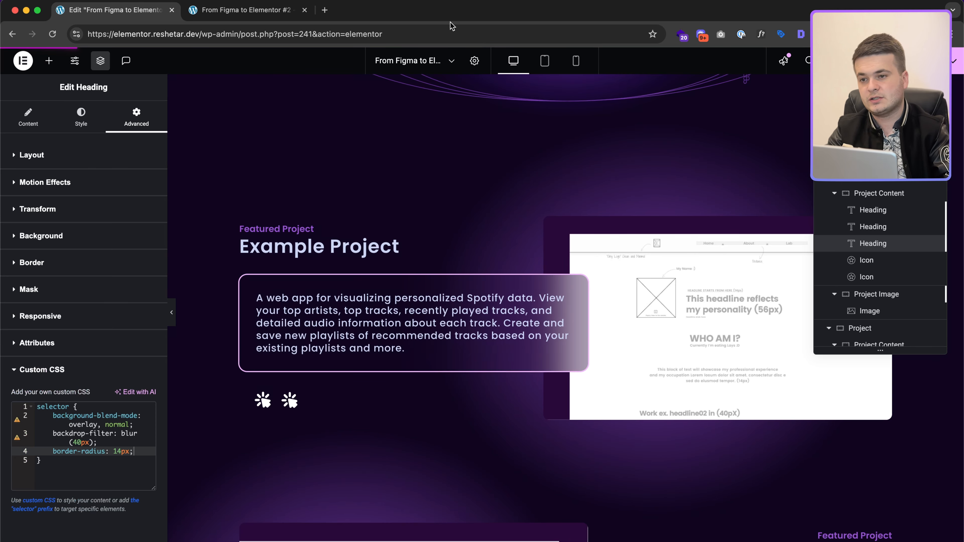
{"action": "left_click", "coordinate": [233, 9]}
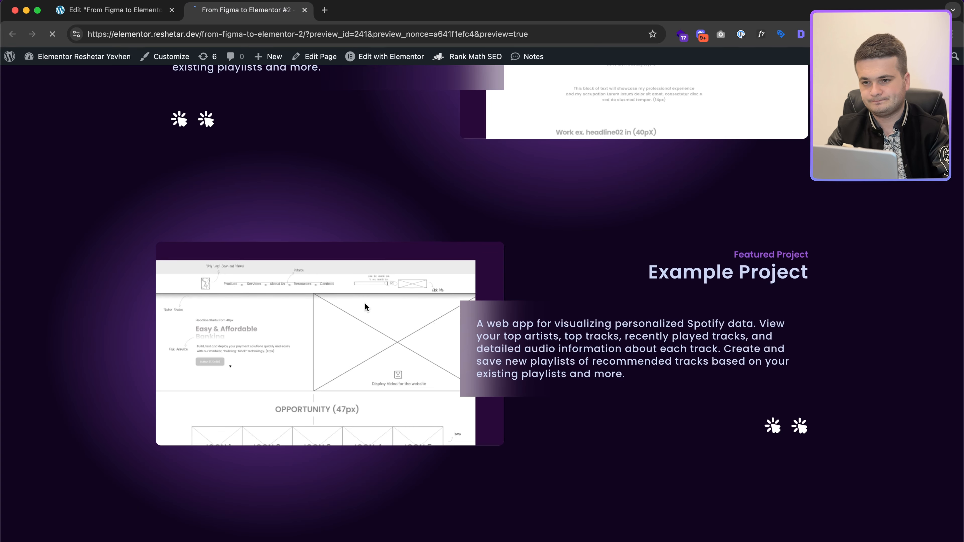
Step: Scroll the live preview to check the rounded Example Project description box
{"action": "scroll", "coordinate": [364, 303], "scroll_direction": "up", "scroll_amount": 10}
{"action": "scroll", "coordinate": [364, 303], "scroll_direction": "down", "scroll_amount": 10}
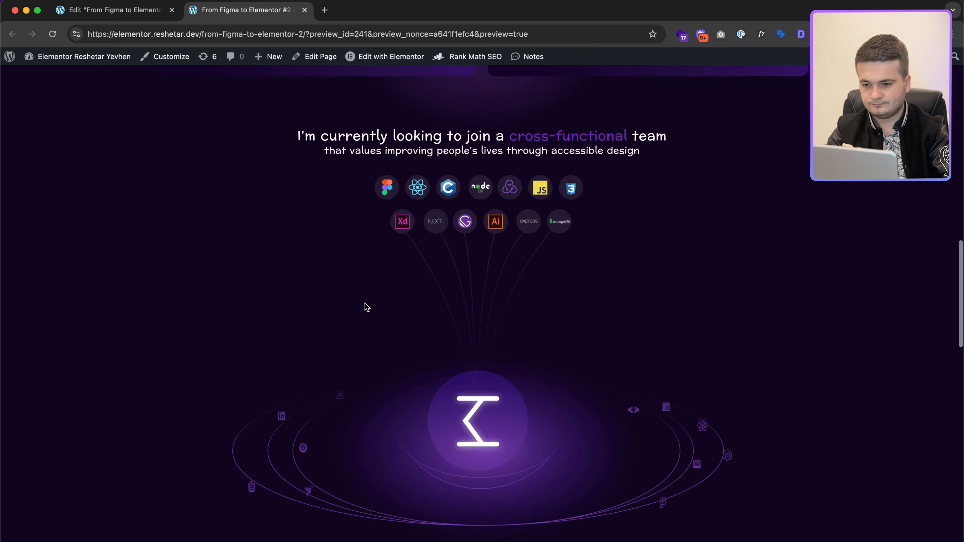
{"action": "scroll", "coordinate": [366, 307], "scroll_direction": "down", "scroll_amount": 10}
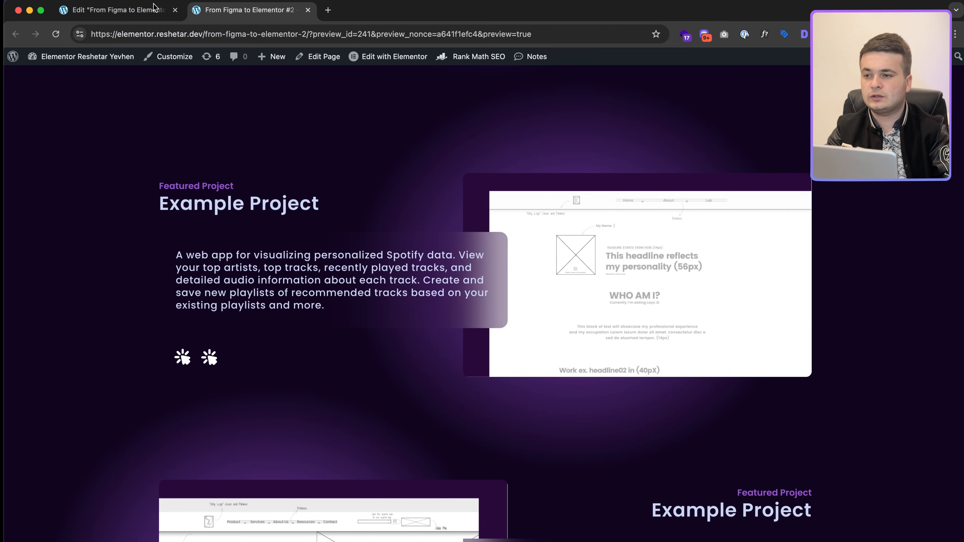
{"action": "left_click", "coordinate": [144, 11]}
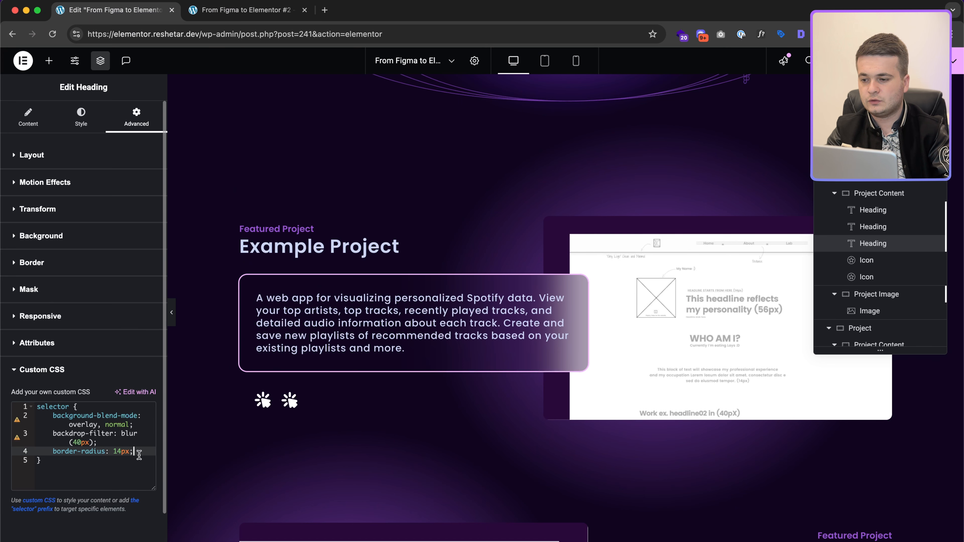
Step: Try adding overflow: hidden to the CSS rule, then delete it again
{"action": "key", "text": "Return"}
{"action": "type", "text": "overflow: hi"}
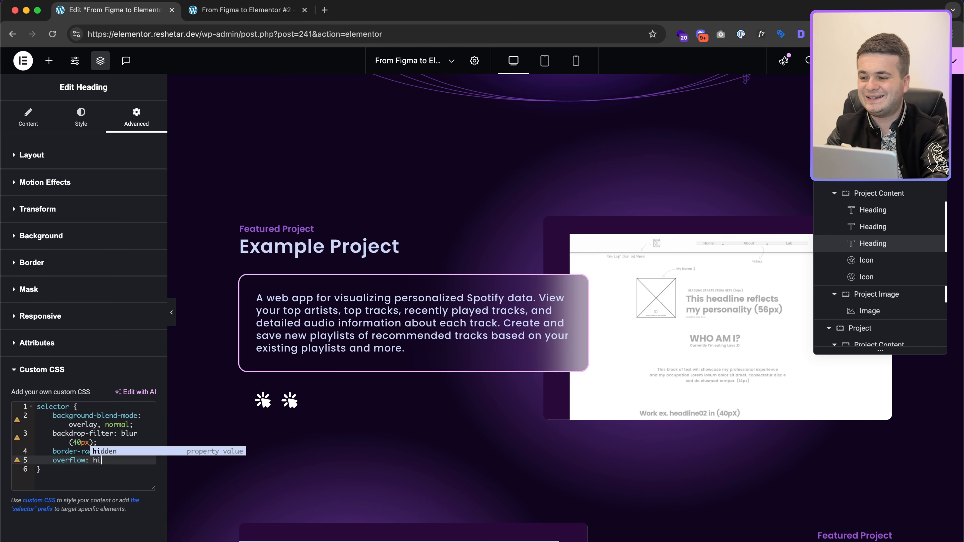
{"action": "key", "text": "Return"}
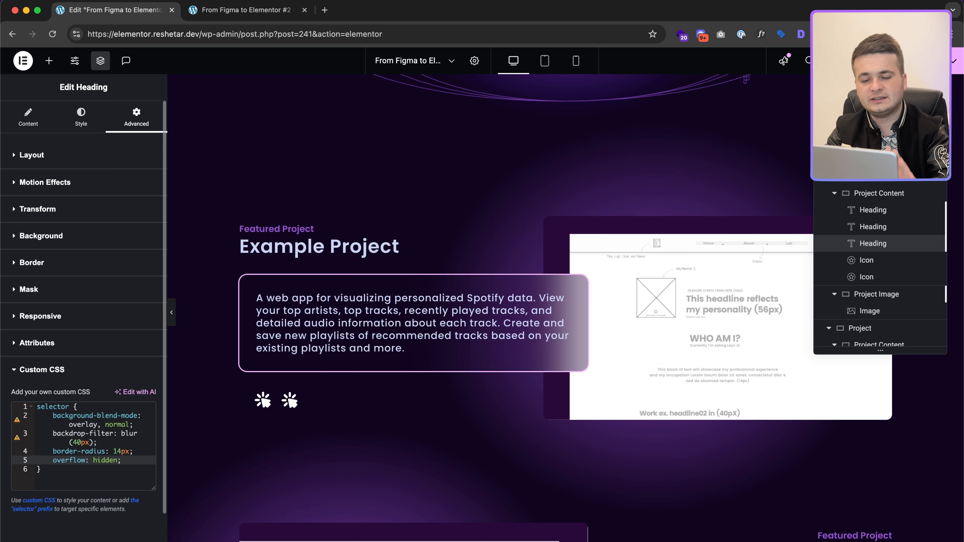
{"action": "key", "text": "shift+super+Left"}
{"action": "key", "text": "BackSpace"}
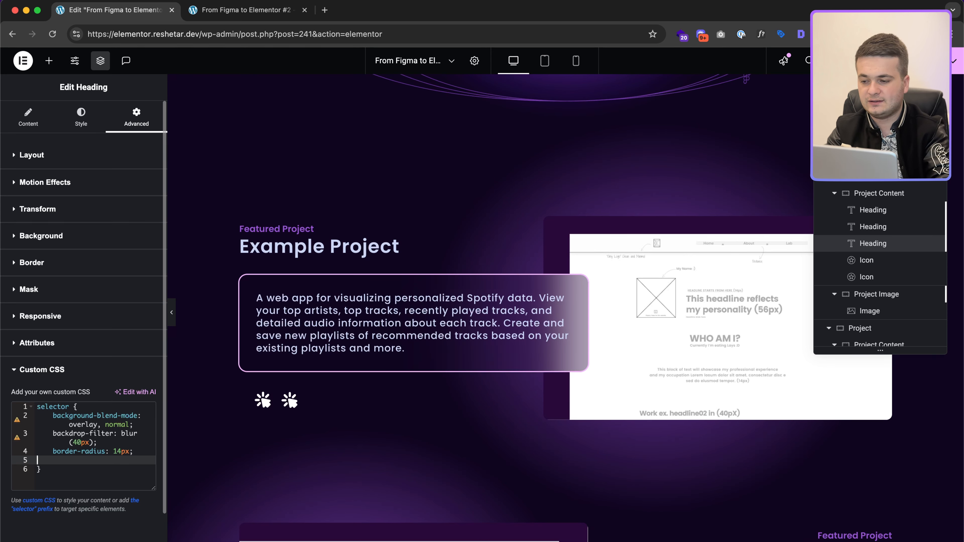
{"action": "key", "text": "BackSpace"}
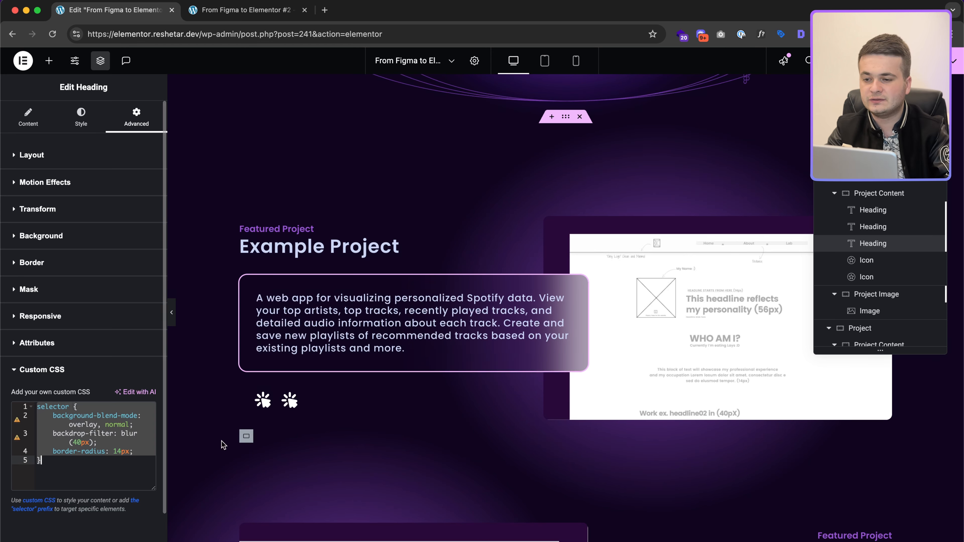
Step: Paste the 14px border-radius CSS into the second project description's Custom CSS
{"action": "scroll", "coordinate": [517, 387], "scroll_direction": "down", "scroll_amount": 5}
{"action": "left_click", "coordinate": [556, 306]}
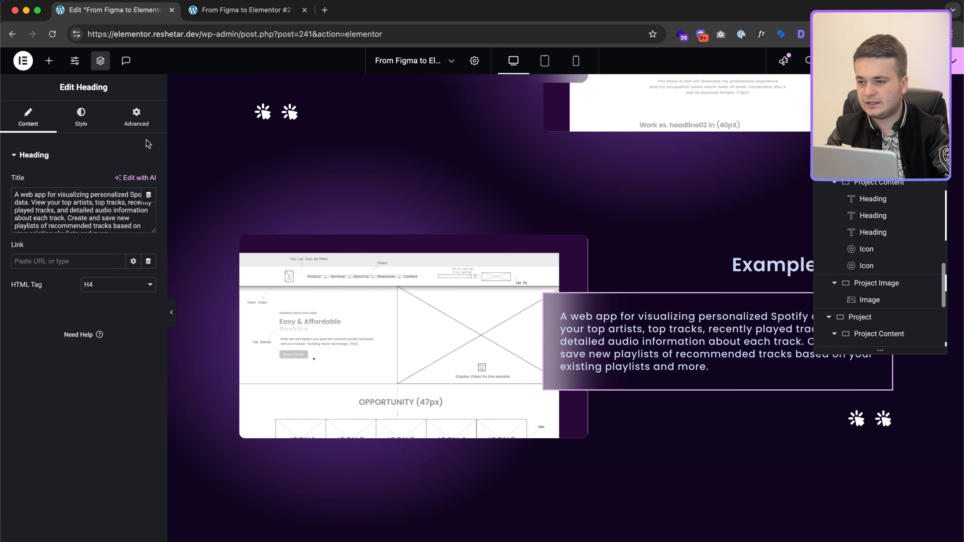
{"action": "left_click", "coordinate": [136, 116]}
{"action": "scroll", "coordinate": [76, 379], "scroll_direction": "down", "scroll_amount": 10}
{"action": "left_click", "coordinate": [62, 469]}
{"action": "key", "text": "ctrl+a"}
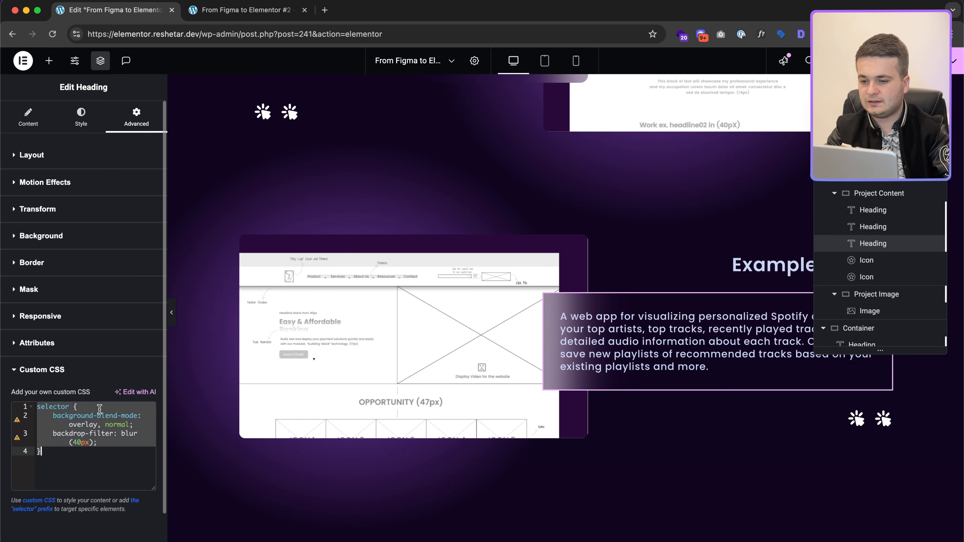
{"action": "type", "text": "selector {     background-blend-mode: overlay, normal;     backdrop-filter: blur(40px);     border-radius: 14px; }"}
Step: Save the page changes
{"action": "scroll", "coordinate": [569, 383], "scroll_direction": "down", "scroll_amount": 5}
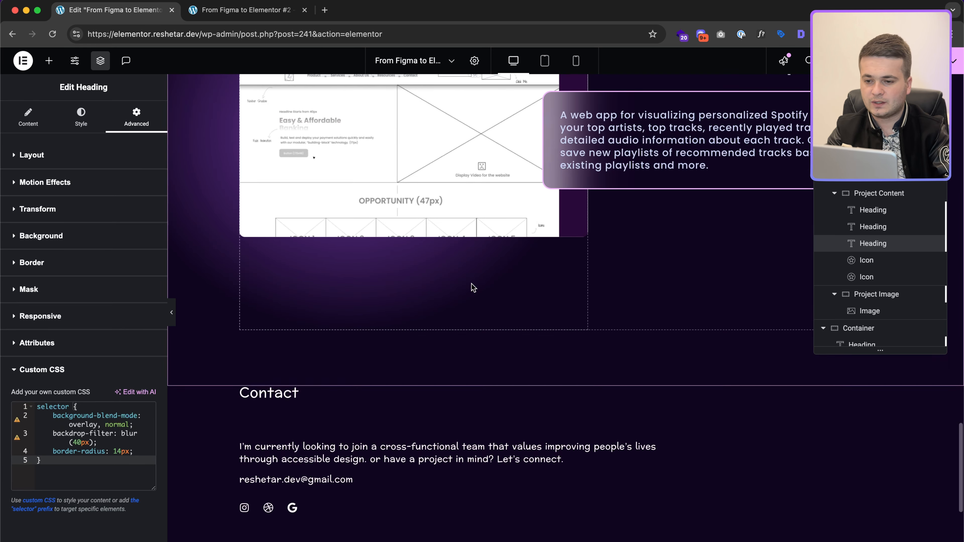
{"action": "scroll", "coordinate": [471, 286], "scroll_direction": "down", "scroll_amount": 5}
{"action": "left_click", "coordinate": [268, 2]}
{"action": "left_click", "coordinate": [267, 1]}
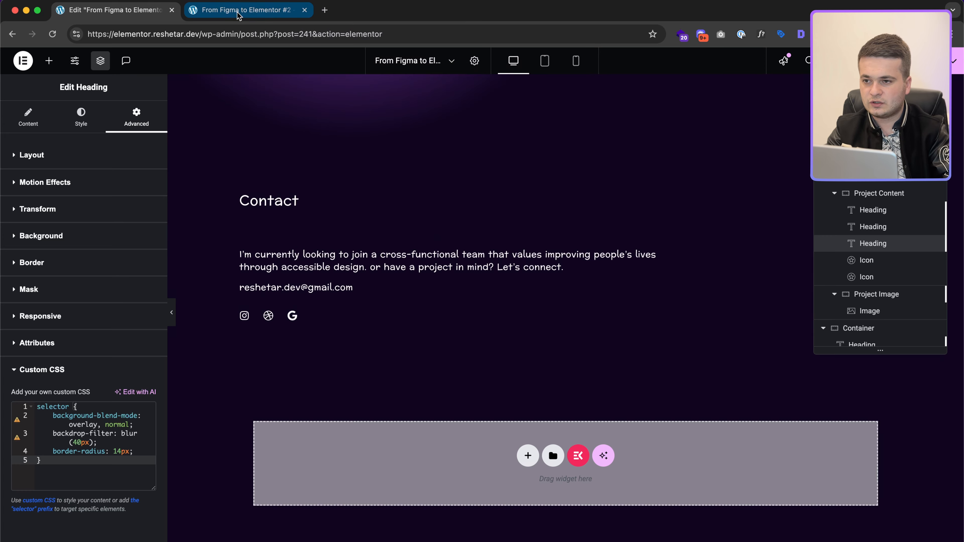
{"action": "key", "text": "super+s"}
{"action": "left_click", "coordinate": [262, 10]}
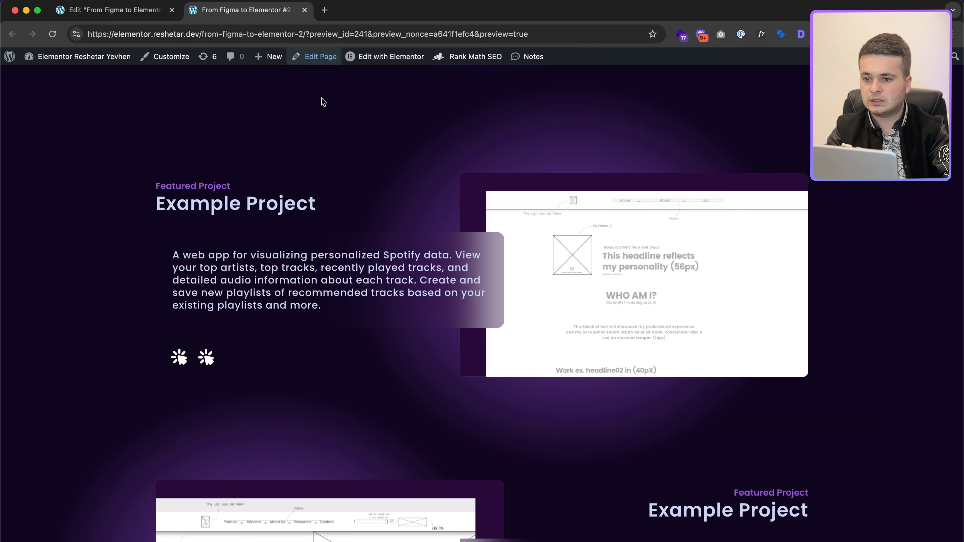
Step: Reload the live preview to pick up the latest changes
{"action": "scroll", "coordinate": [404, 254], "scroll_direction": "down", "scroll_amount": 10}
{"action": "scroll", "coordinate": [404, 255], "scroll_direction": "up", "scroll_amount": 20}
{"action": "key", "text": "super+r"}
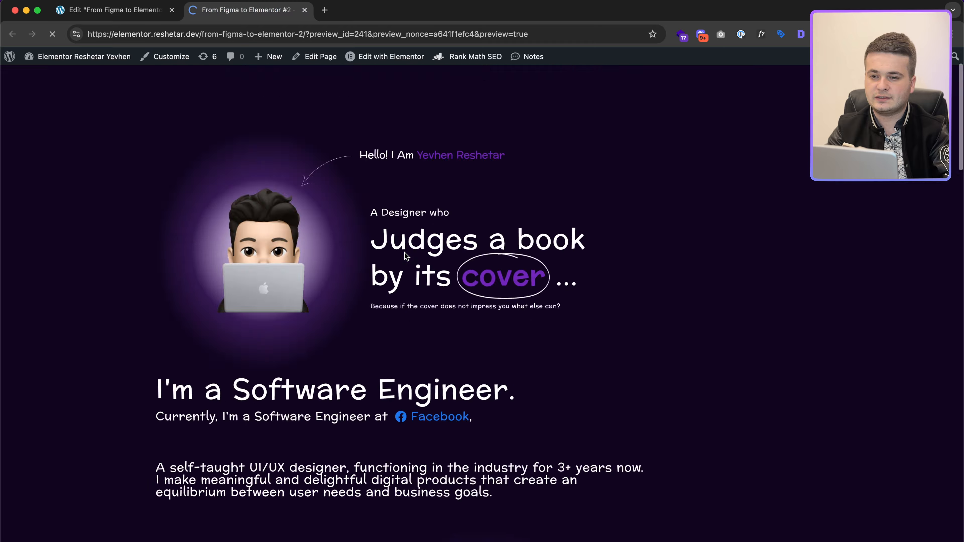
{"action": "left_click", "coordinate": [117, 11]}
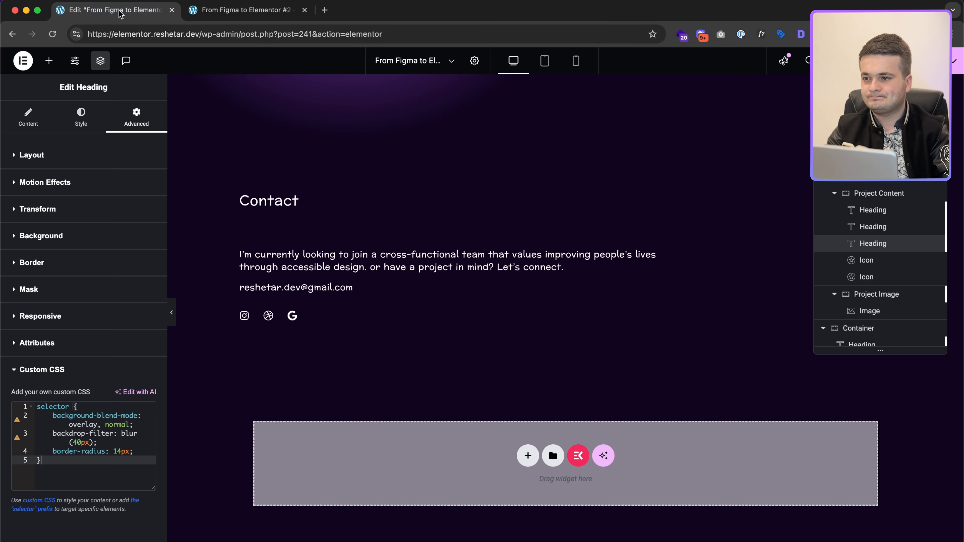
{"action": "scroll", "coordinate": [443, 228], "scroll_direction": "up", "scroll_amount": 15}
{"action": "scroll", "coordinate": [443, 247], "scroll_direction": "up", "scroll_amount": 10}
Step: View the page at iPad size, inspect the 'Judges a book by its cover' headline, then switch Elementor to tablet
{"action": "left_click", "coordinate": [236, 11]}
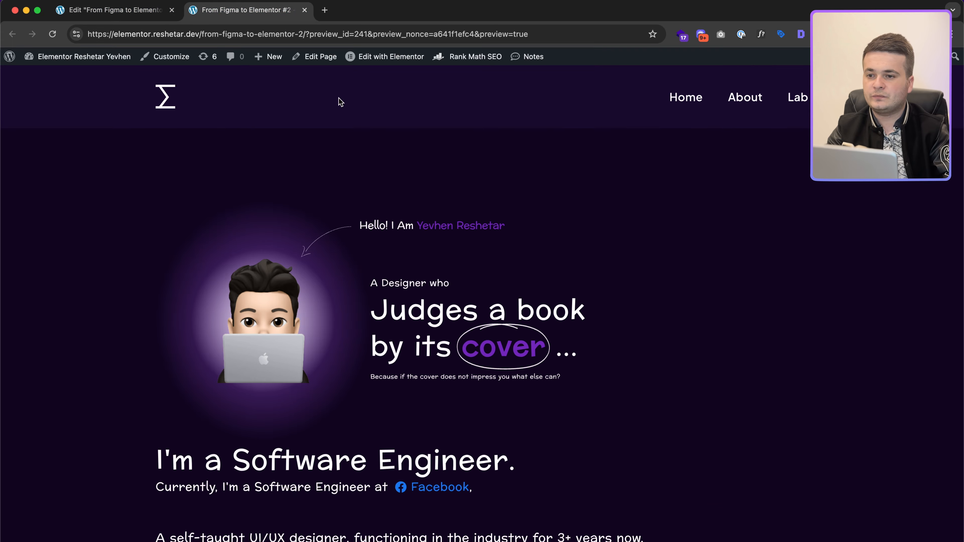
{"action": "key", "text": "super+alt+i"}
{"action": "left_click", "coordinate": [216, 55]}
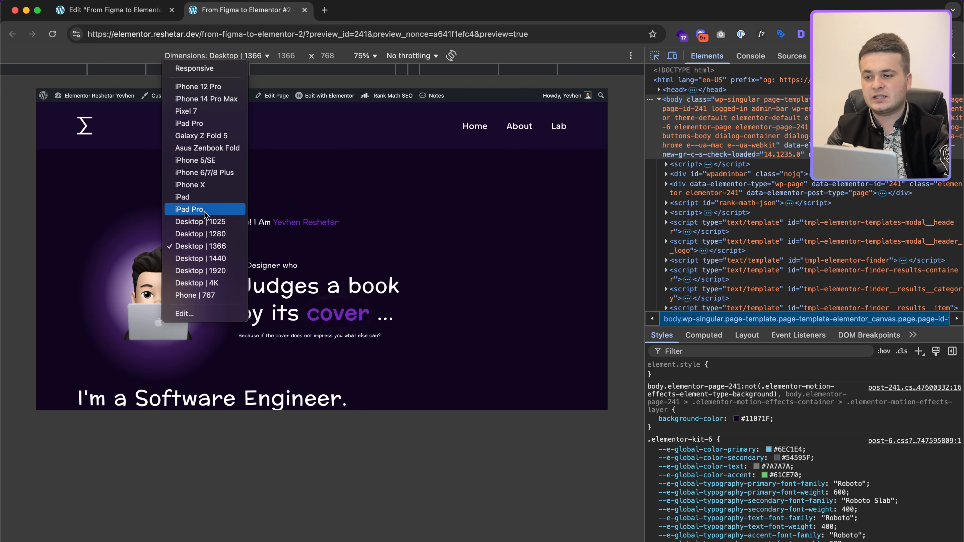
{"action": "left_click", "coordinate": [189, 197]}
{"action": "key", "text": "super+shift+c"}
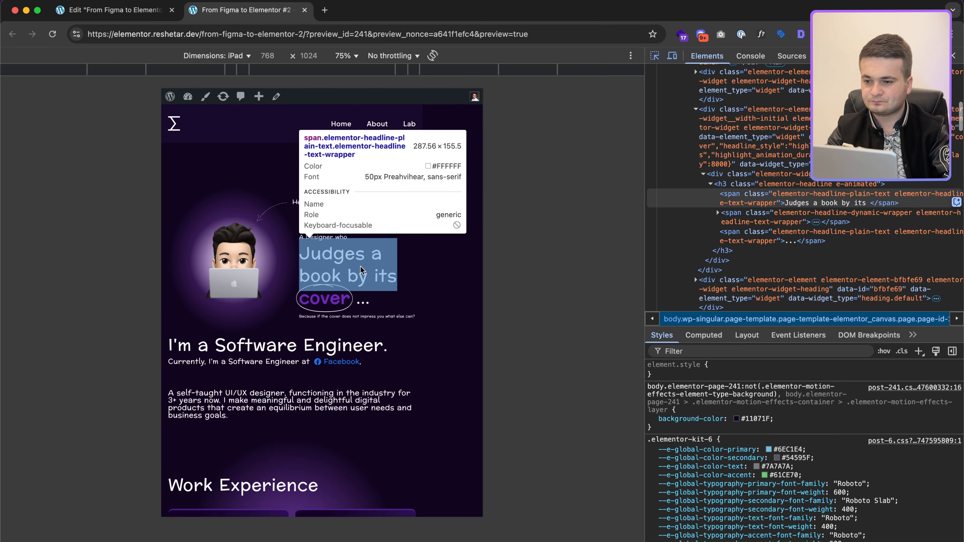
{"action": "left_click", "coordinate": [380, 259]}
{"action": "left_click", "coordinate": [127, 11]}
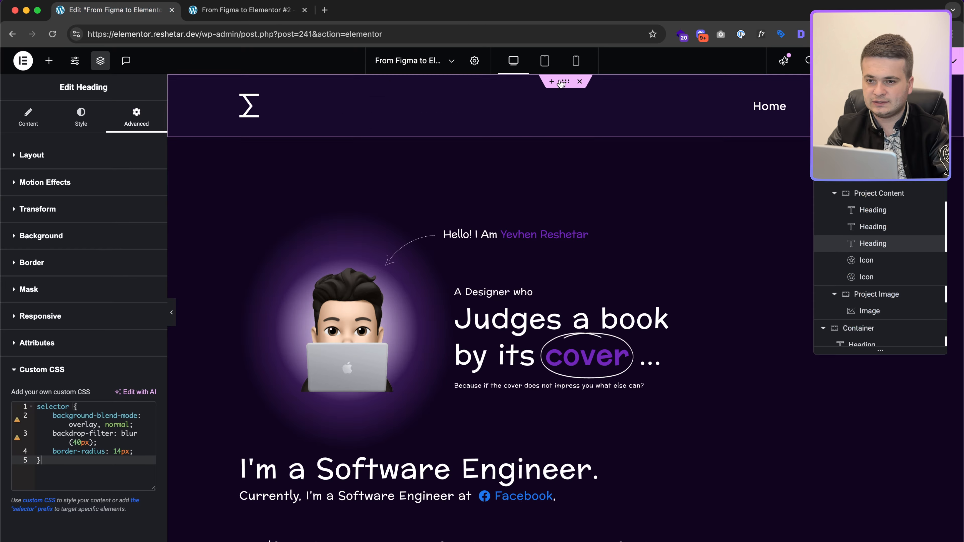
{"action": "left_click", "coordinate": [544, 61]}
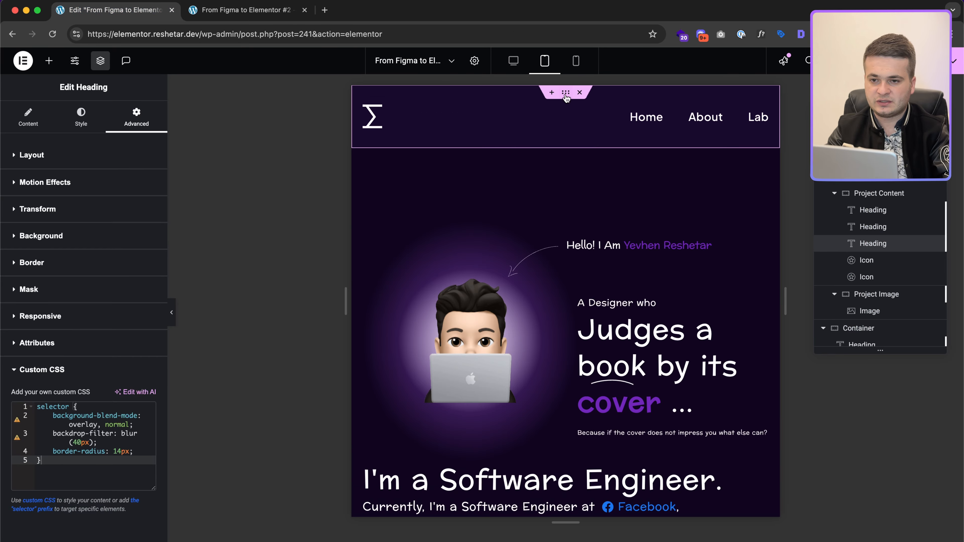
Step: Set the header container's tablet padding to 20/15/20/15 with the sides unlinked
{"action": "scroll", "coordinate": [567, 96], "scroll_direction": "down", "scroll_amount": 5}
{"action": "left_click", "coordinate": [567, 95]}
{"action": "scroll", "coordinate": [558, 121], "scroll_direction": "down", "scroll_amount": 20}
{"action": "scroll", "coordinate": [552, 141], "scroll_direction": "up", "scroll_amount": 20}
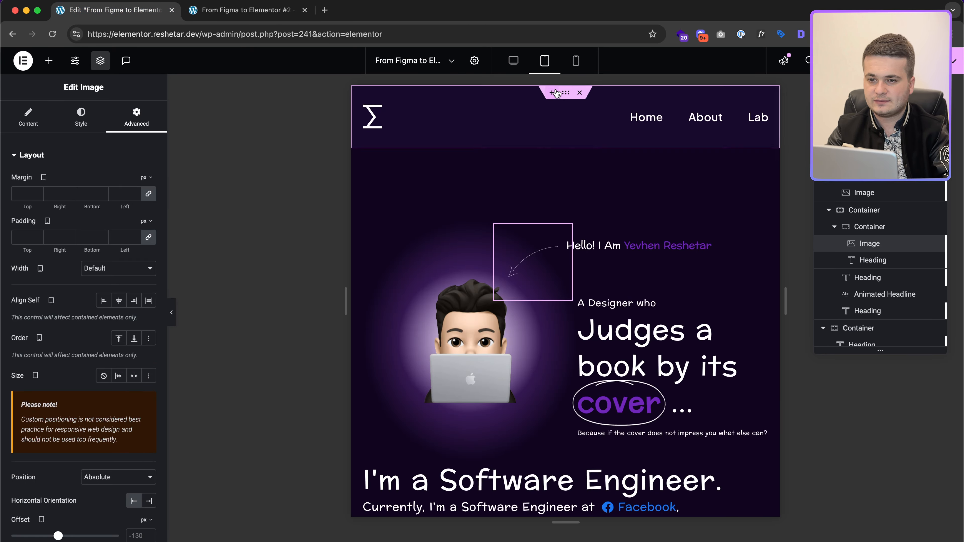
{"action": "left_click", "coordinate": [565, 93]}
{"action": "left_click", "coordinate": [118, 128]}
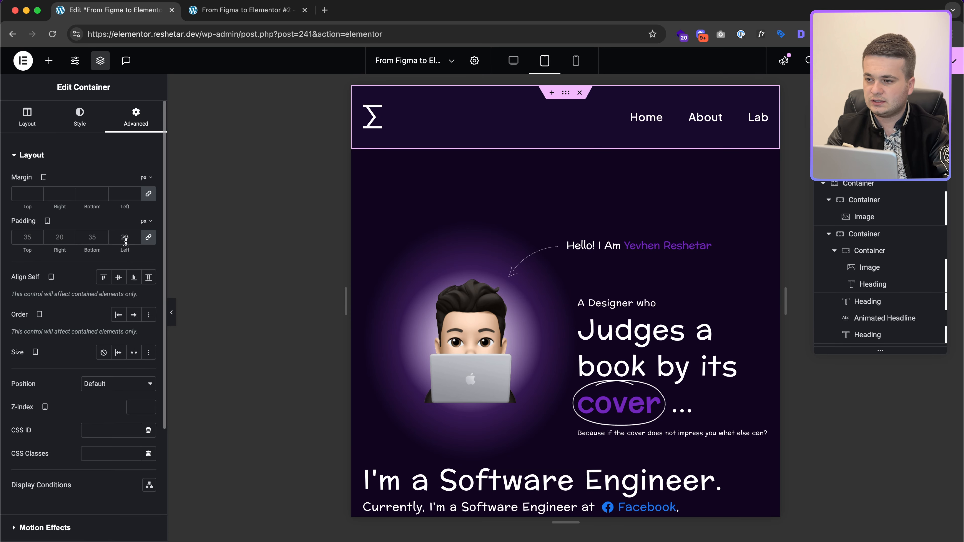
{"action": "type", "text": "15"}
{"action": "left_click", "coordinate": [149, 238]}
{"action": "left_click", "coordinate": [93, 235]}
{"action": "type", "text": "20"}
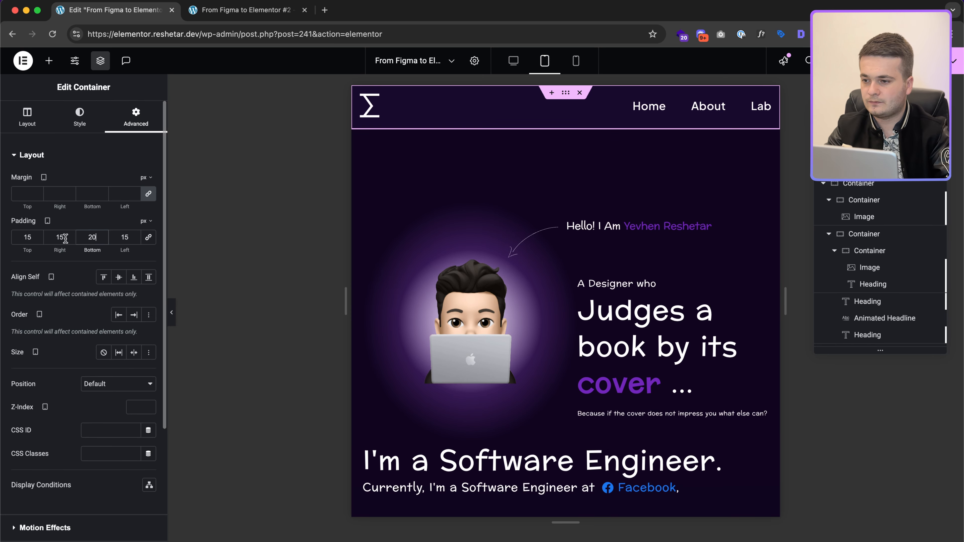
{"action": "type", "text": "20"}
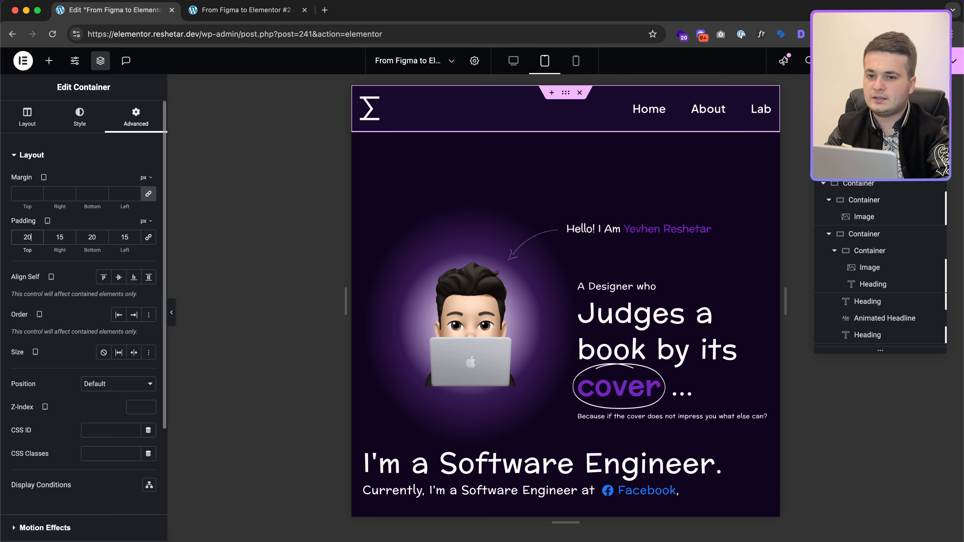
Step: Set the hero container's tablet padding to 20/15/0/15
{"action": "left_click", "coordinate": [566, 128]}
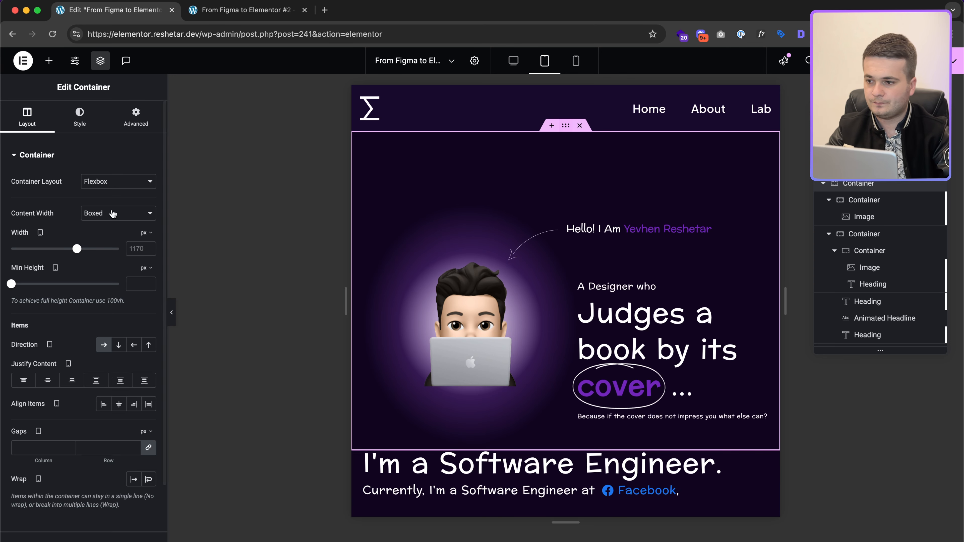
{"action": "left_click", "coordinate": [136, 118]}
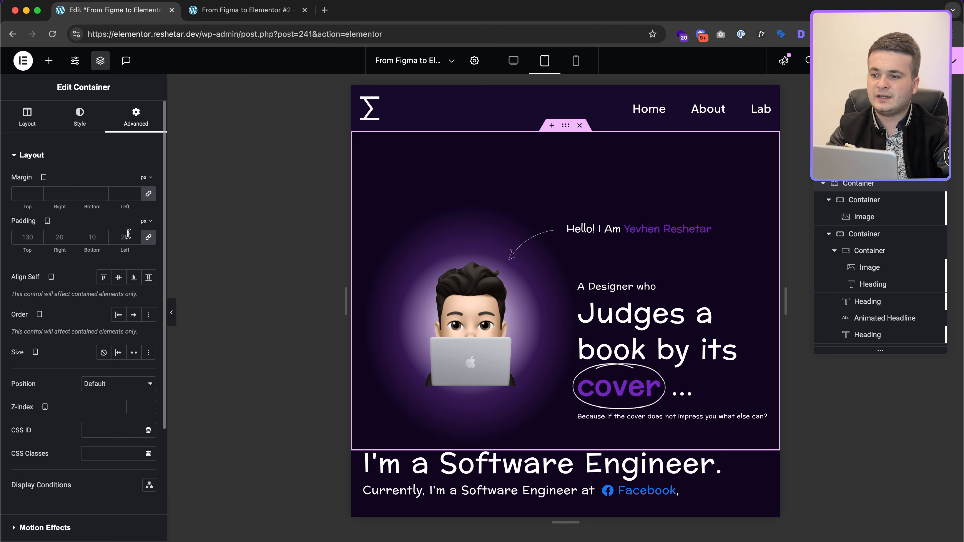
{"action": "left_click", "coordinate": [148, 239]}
{"action": "left_click", "coordinate": [127, 237]}
{"action": "type", "text": "16"}
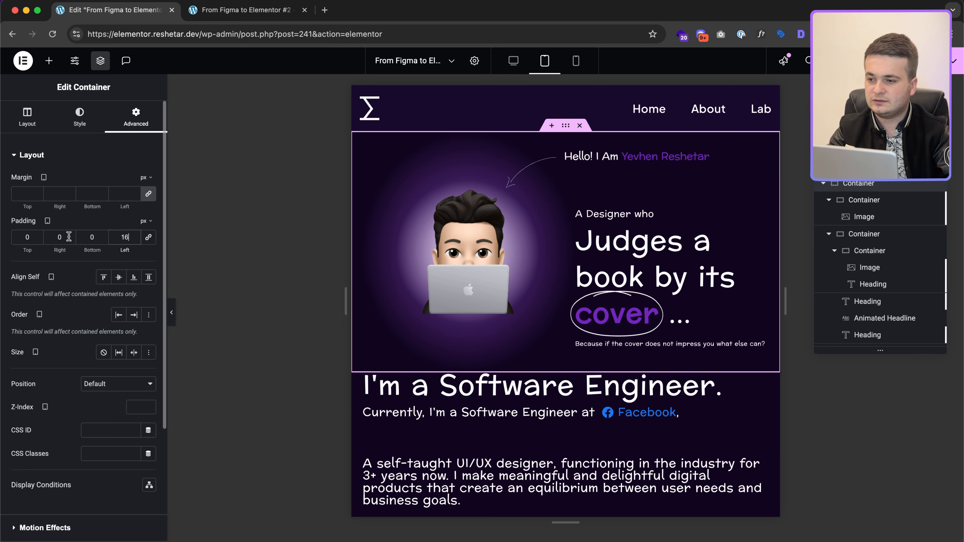
{"action": "type", "text": "15"}
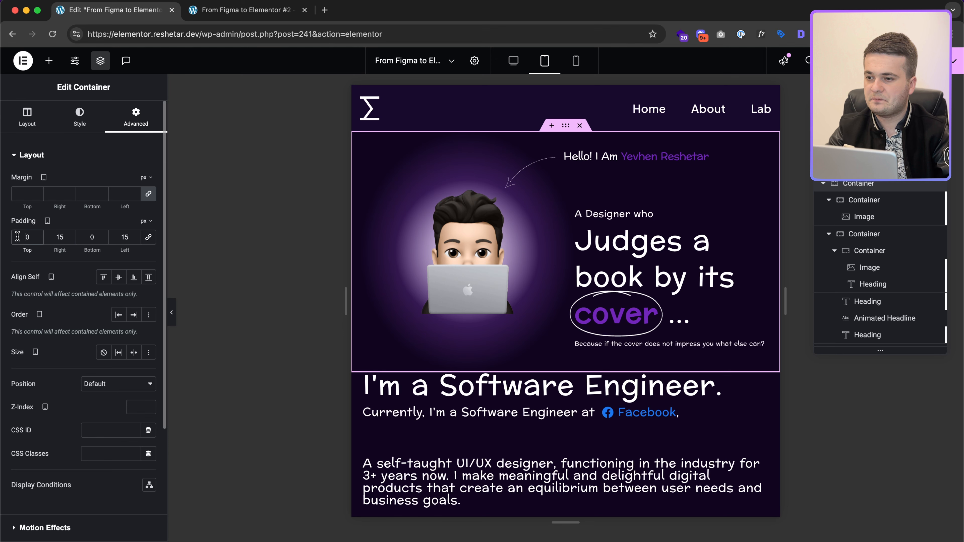
{"action": "double_click", "coordinate": [28, 242]}
{"action": "type", "text": "20"}
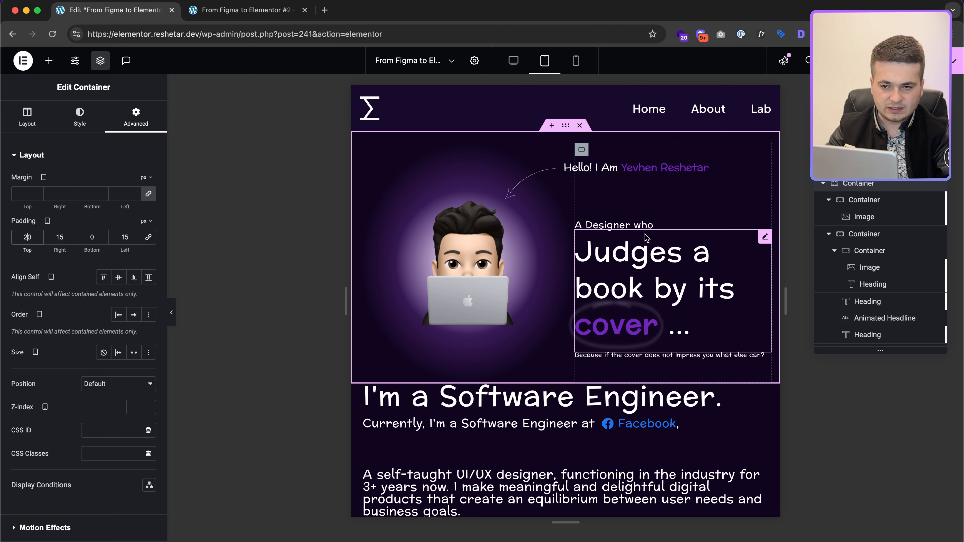
Step: Adjust the typography of the 'Judges a book by its cover' headline and its animated word
{"action": "left_click", "coordinate": [686, 274]}
{"action": "left_click", "coordinate": [81, 119]}
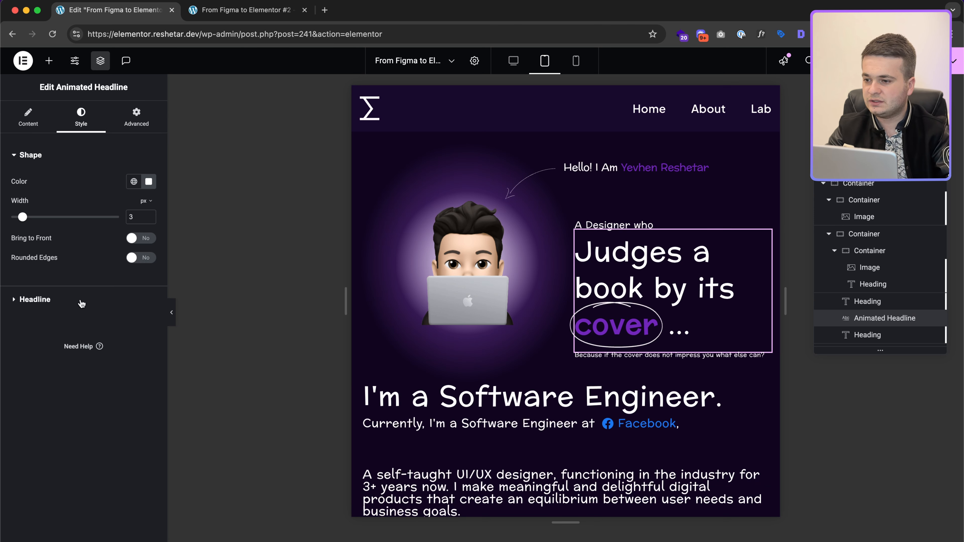
{"action": "left_click", "coordinate": [34, 299]}
{"action": "left_click", "coordinate": [149, 232]}
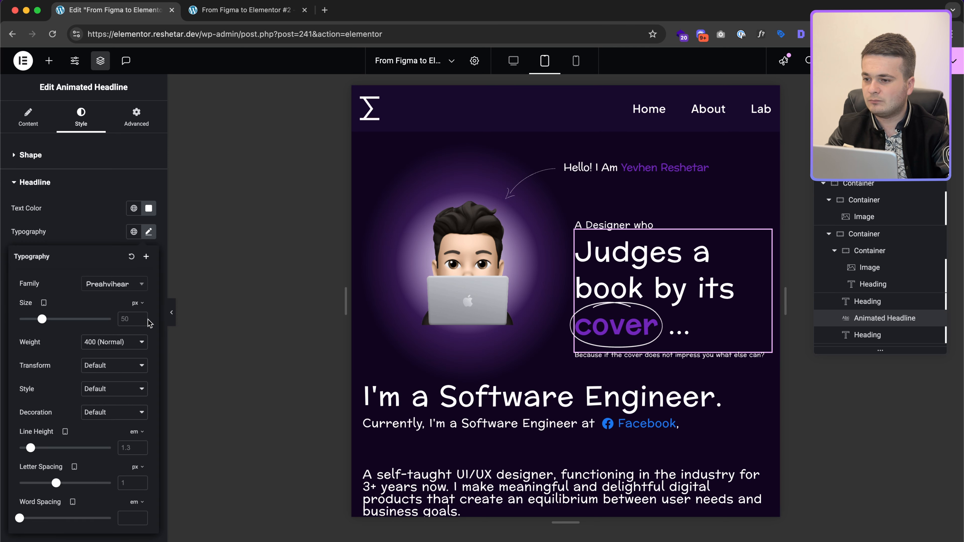
{"action": "type", "text": "36"}
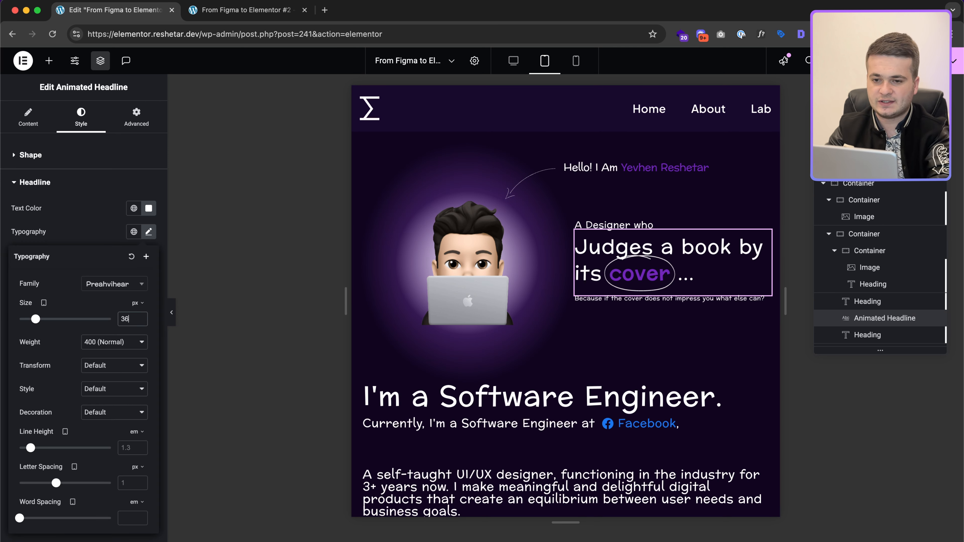
{"action": "key", "text": "super+a"}
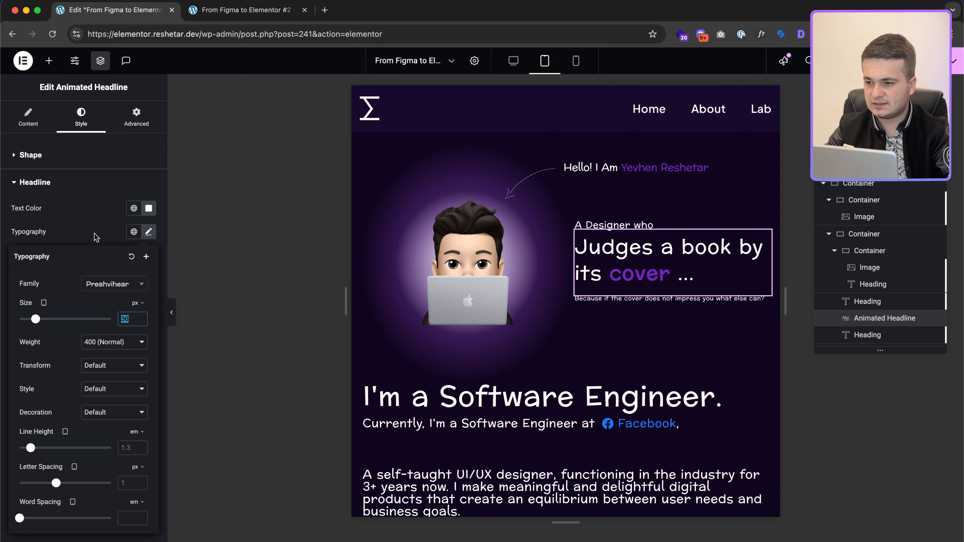
{"action": "left_click", "coordinate": [100, 240]}
{"action": "left_click", "coordinate": [148, 349]}
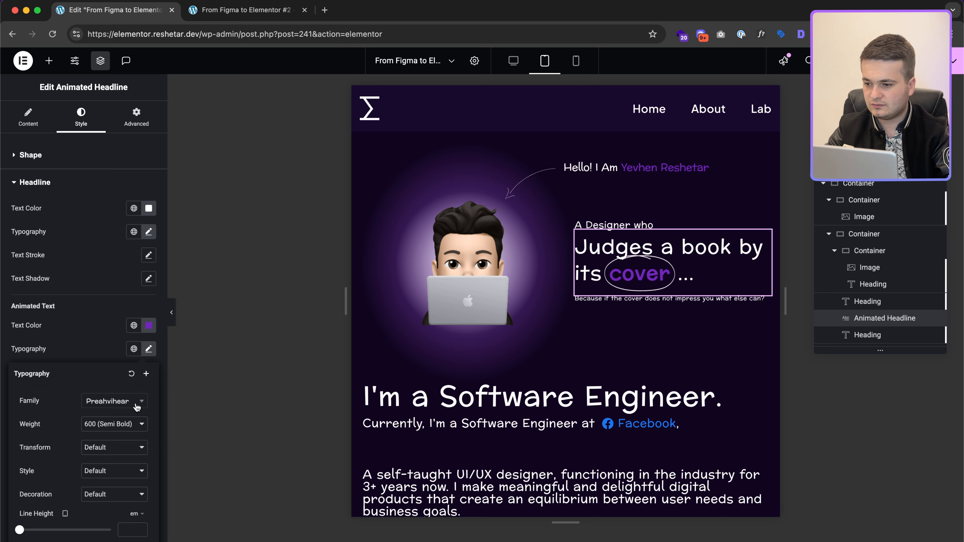
{"action": "left_click", "coordinate": [102, 332]}
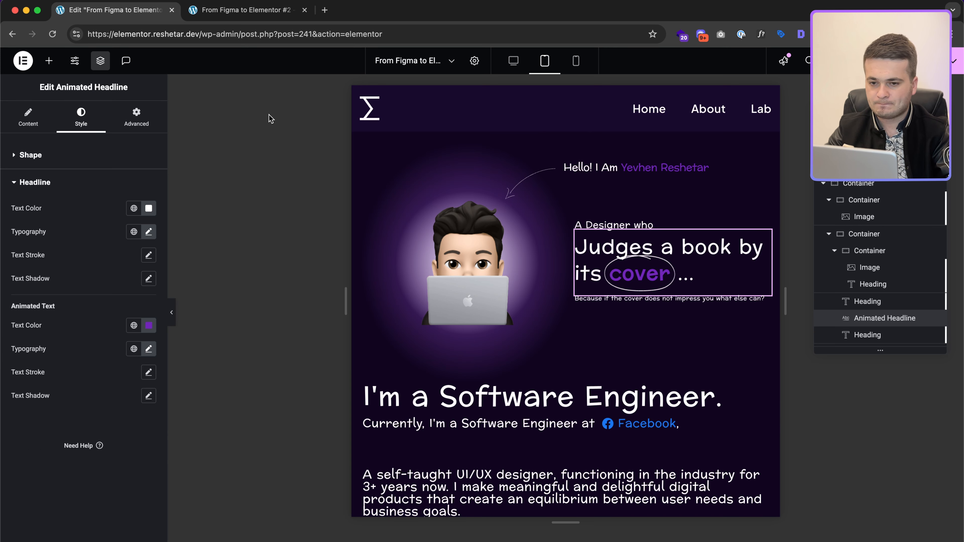
Step: Give the animated headline a custom width of about 292 px
{"action": "left_click", "coordinate": [123, 118]}
{"action": "left_click", "coordinate": [123, 275]}
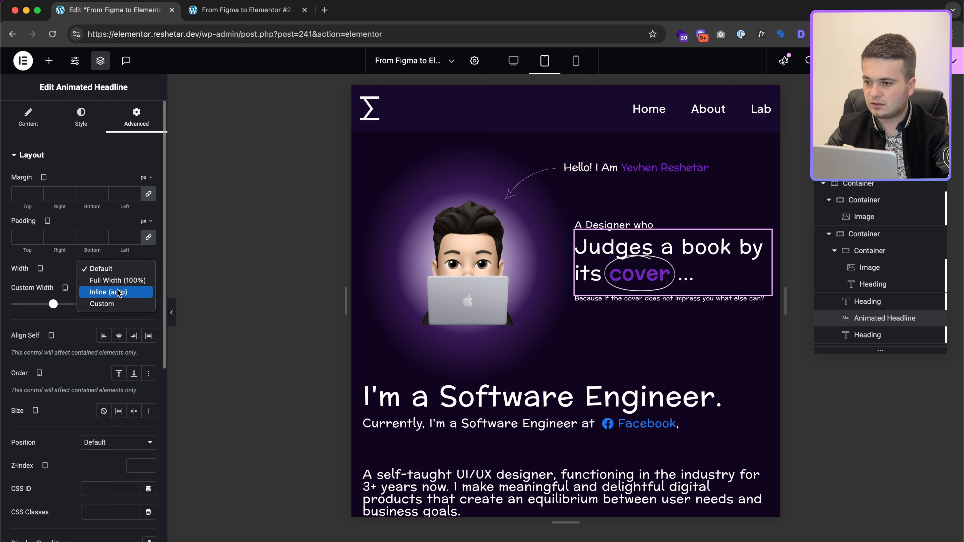
{"action": "left_click", "coordinate": [114, 305]}
{"action": "left_click", "coordinate": [149, 290]}
{"action": "left_click", "coordinate": [149, 291]}
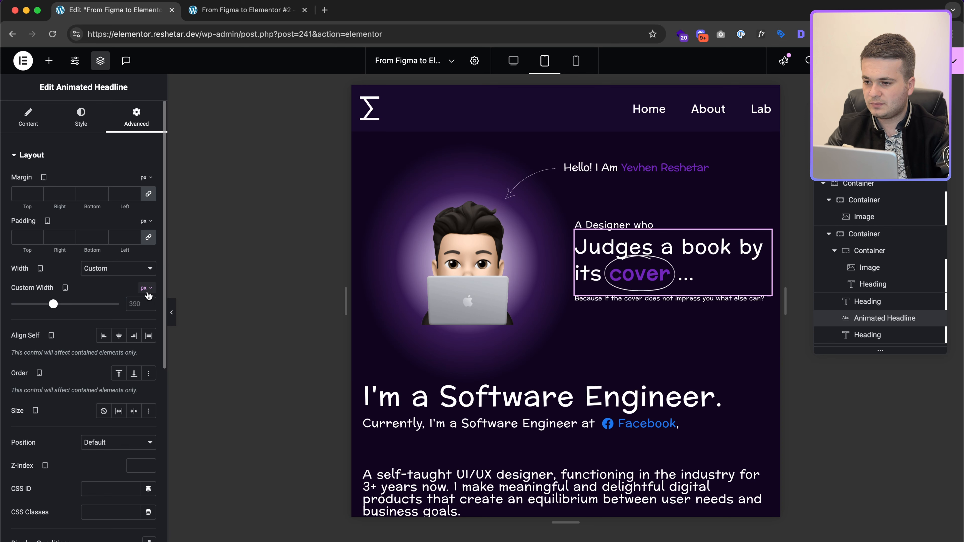
{"action": "left_click_drag", "start_coordinate": [51, 306], "coordinate": [43, 306]}
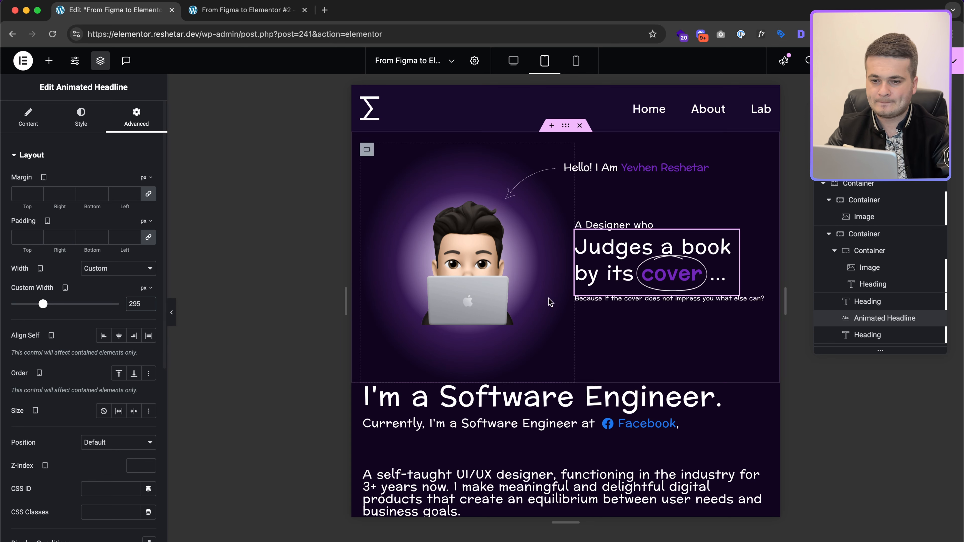
Step: Set the I'm a Software Engineer. heading's tablet font size to 36
{"action": "left_click", "coordinate": [680, 299]}
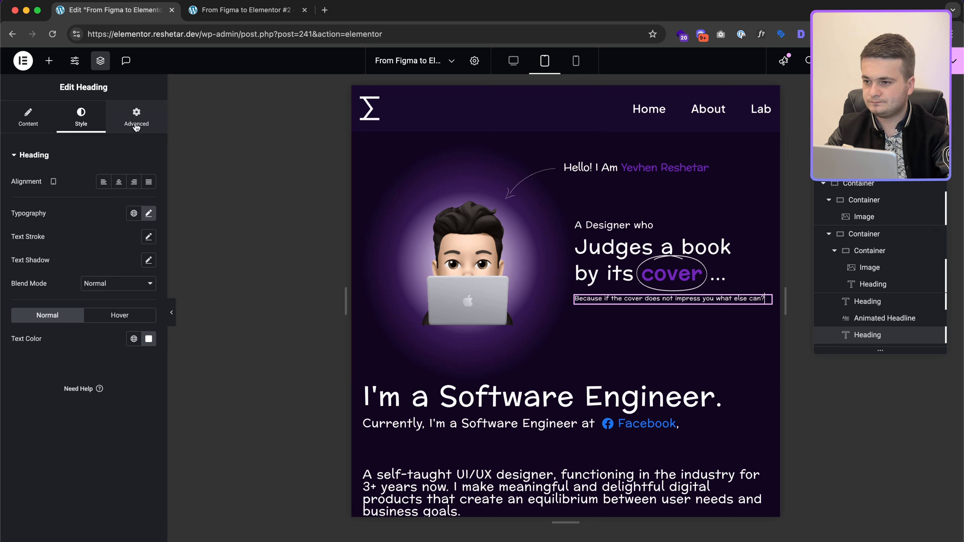
{"action": "scroll", "coordinate": [364, 302], "scroll_direction": "down", "scroll_amount": 5}
{"action": "left_click", "coordinate": [364, 300]}
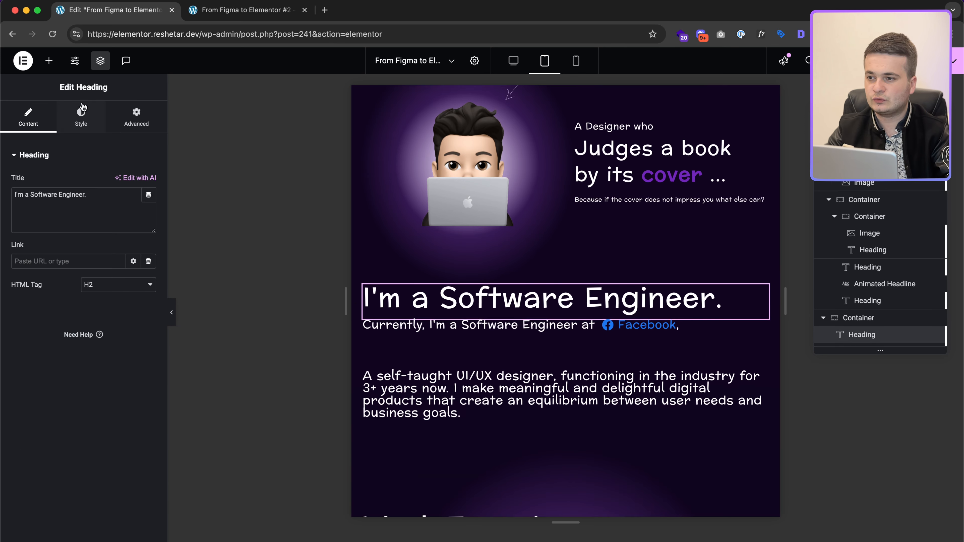
{"action": "left_click", "coordinate": [82, 112]}
{"action": "left_click", "coordinate": [149, 213]}
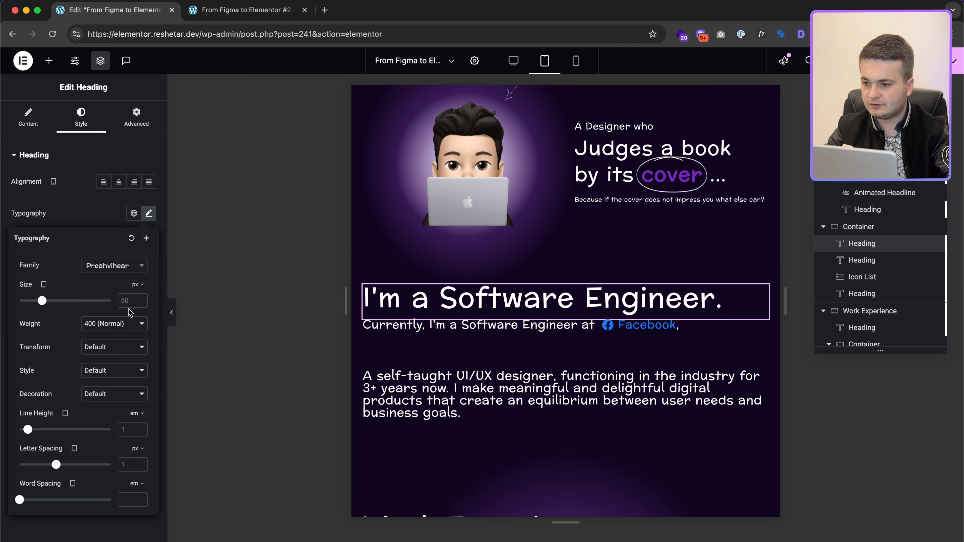
{"action": "type", "text": "36"}
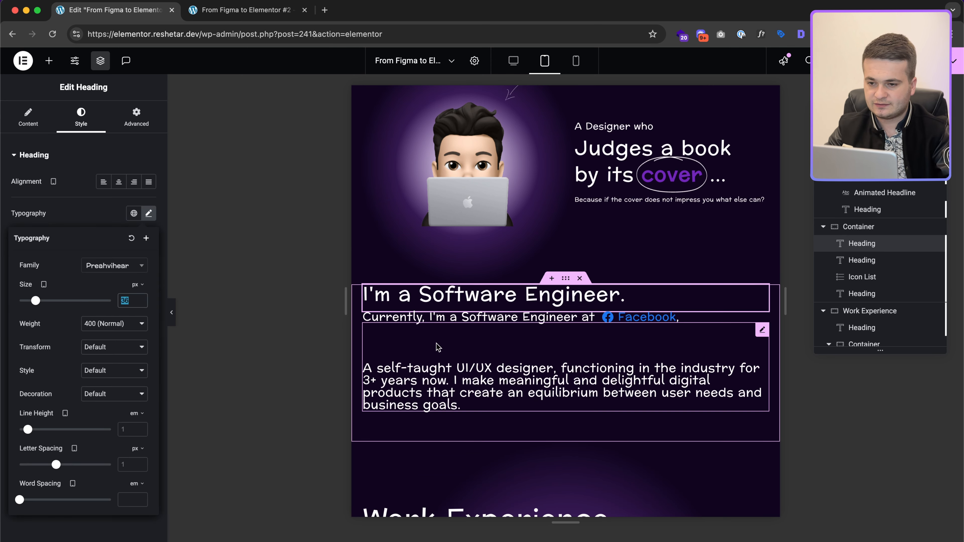
Step: Set the Currently line, Facebook icon list and self-taught designer paragraph to 18 px
{"action": "left_click", "coordinate": [585, 317]}
{"action": "left_click", "coordinate": [79, 121]}
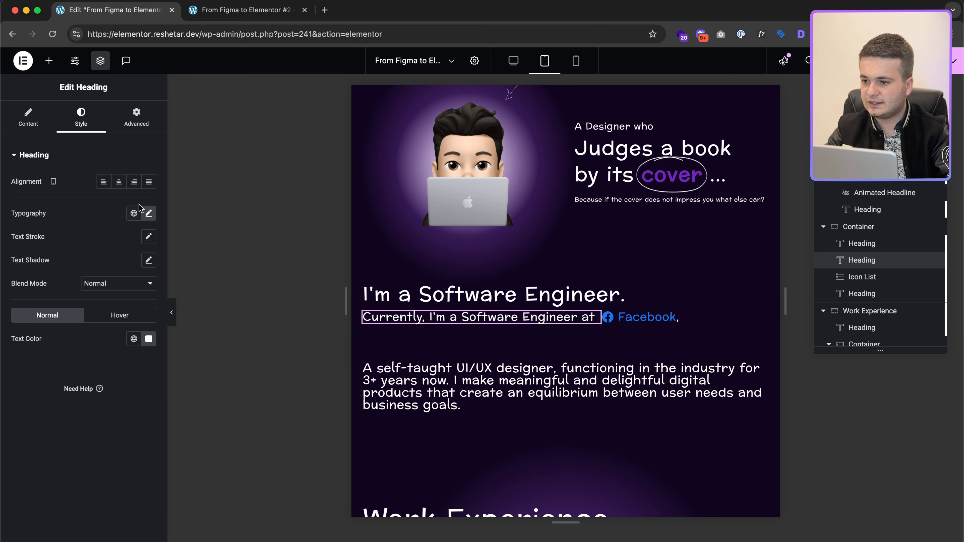
{"action": "left_click", "coordinate": [148, 213]}
{"action": "type", "text": "18"}
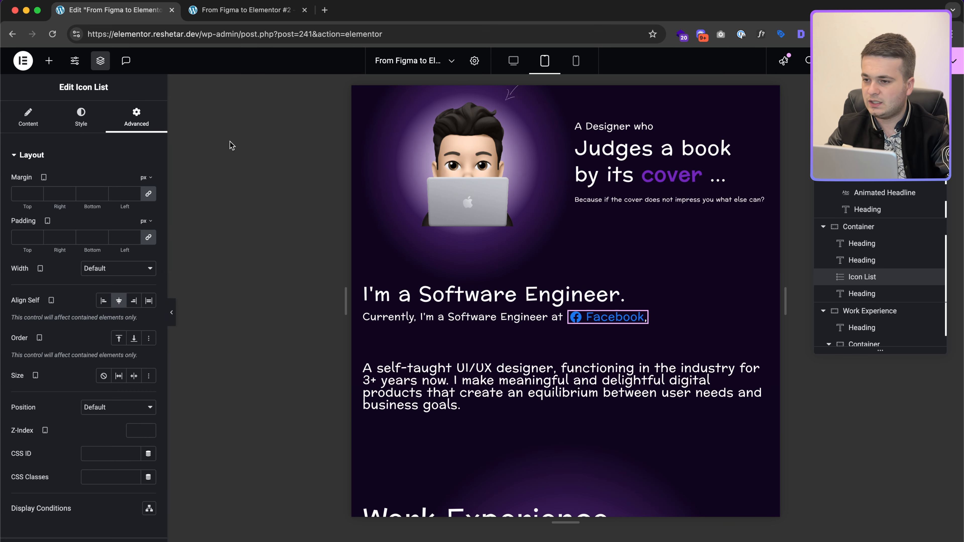
{"action": "left_click", "coordinate": [89, 123]}
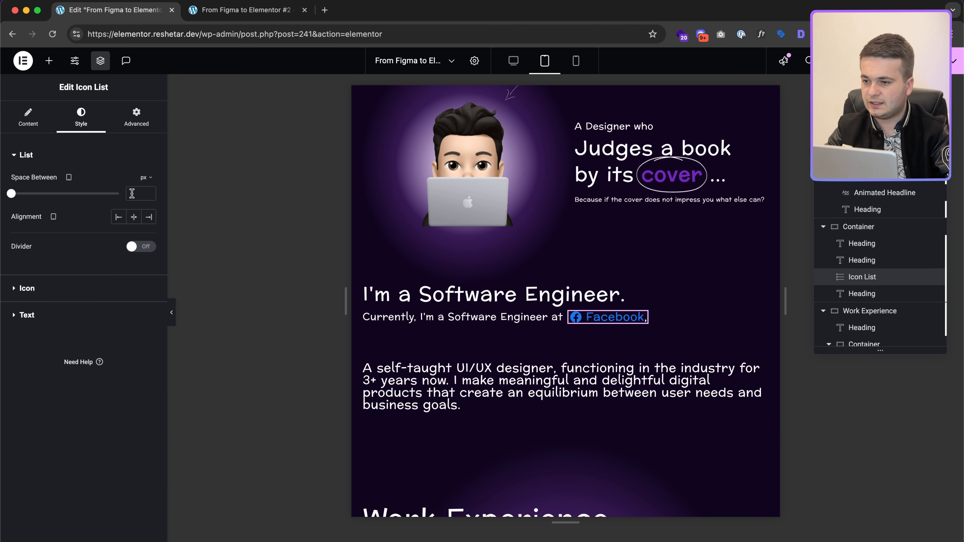
{"action": "left_click", "coordinate": [80, 319]}
{"action": "left_click", "coordinate": [149, 235]}
{"action": "type", "text": "18"}
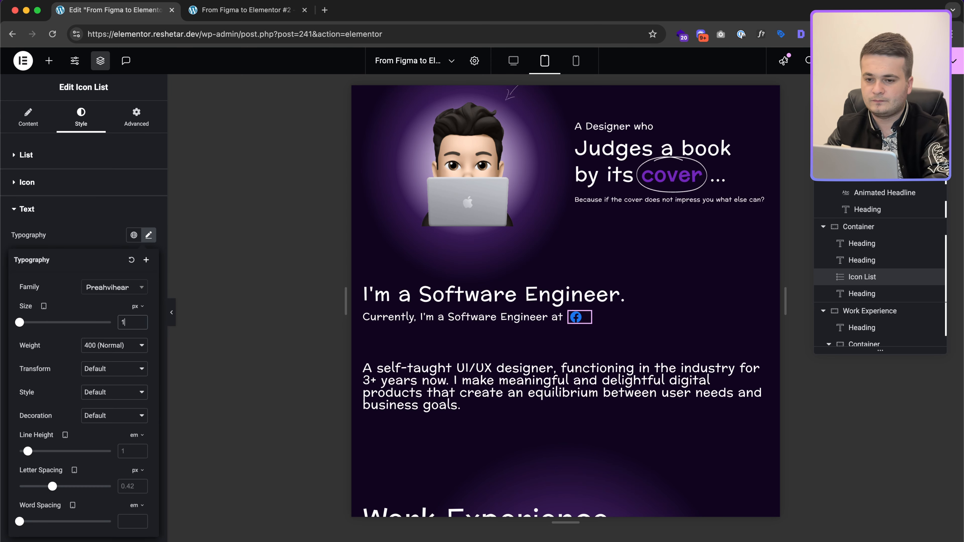
{"action": "left_click", "coordinate": [515, 401]}
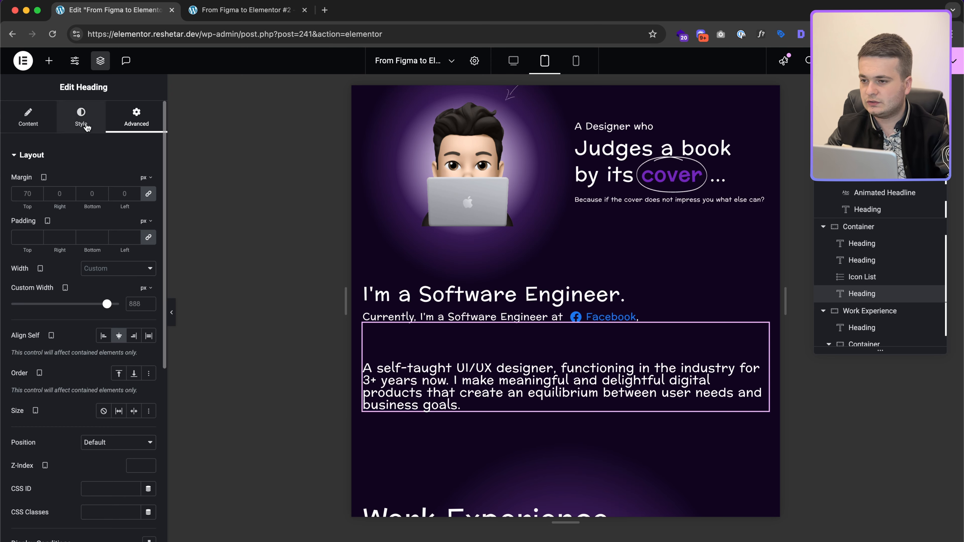
{"action": "left_click", "coordinate": [80, 118]}
{"action": "left_click", "coordinate": [148, 213]}
{"action": "type", "text": "18"}
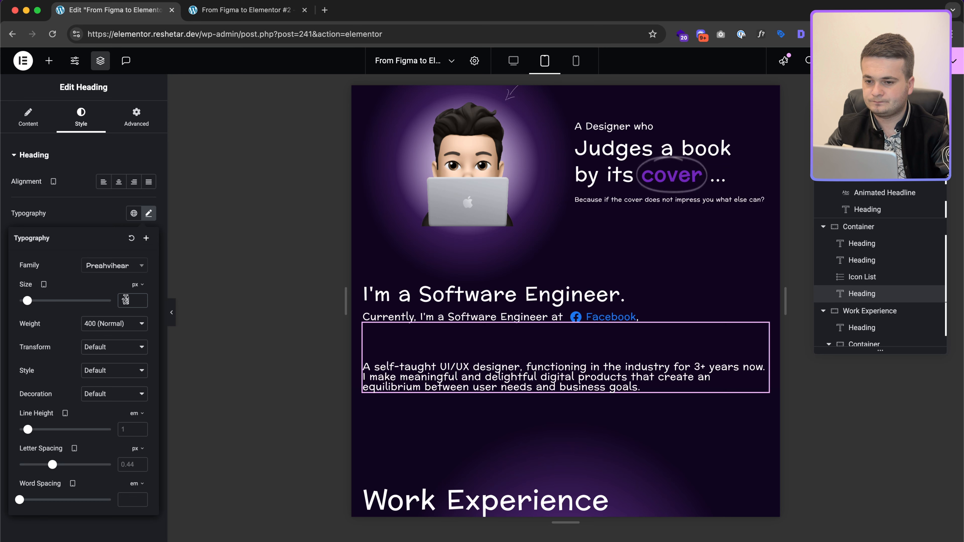
Step: Give the self-taught designer paragraph a 40 px top margin
{"action": "left_click", "coordinate": [509, 367]}
{"action": "left_click_drag", "start_coordinate": [508, 367], "coordinate": [379, 306]}
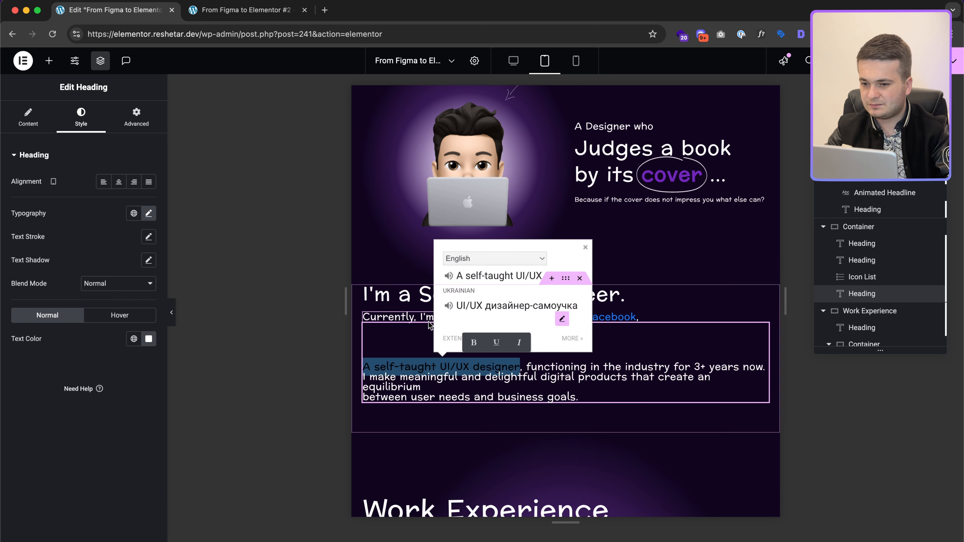
{"action": "left_click", "coordinate": [136, 117]}
{"action": "left_click", "coordinate": [149, 195]}
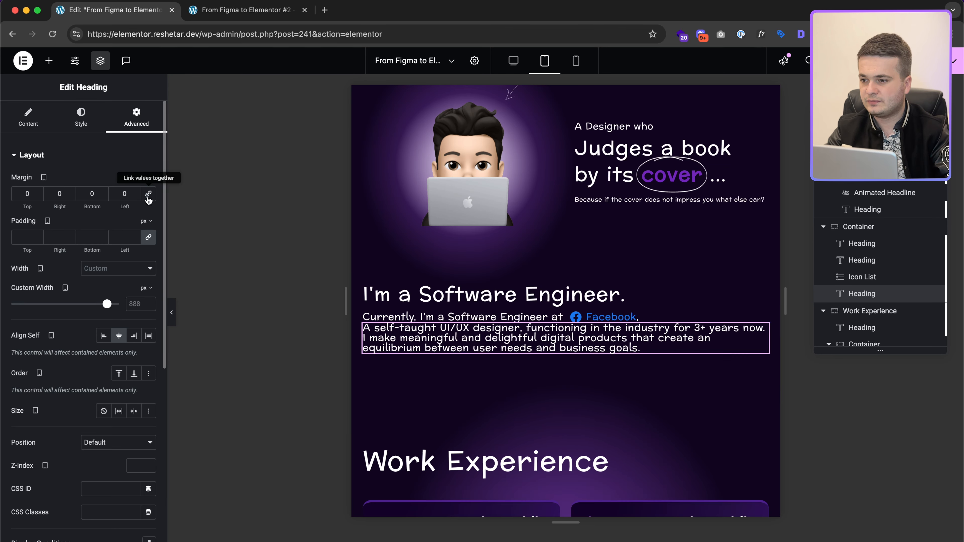
{"action": "type", "text": "4"}
{"action": "scroll", "coordinate": [557, 312], "scroll_direction": "down", "scroll_amount": 4}
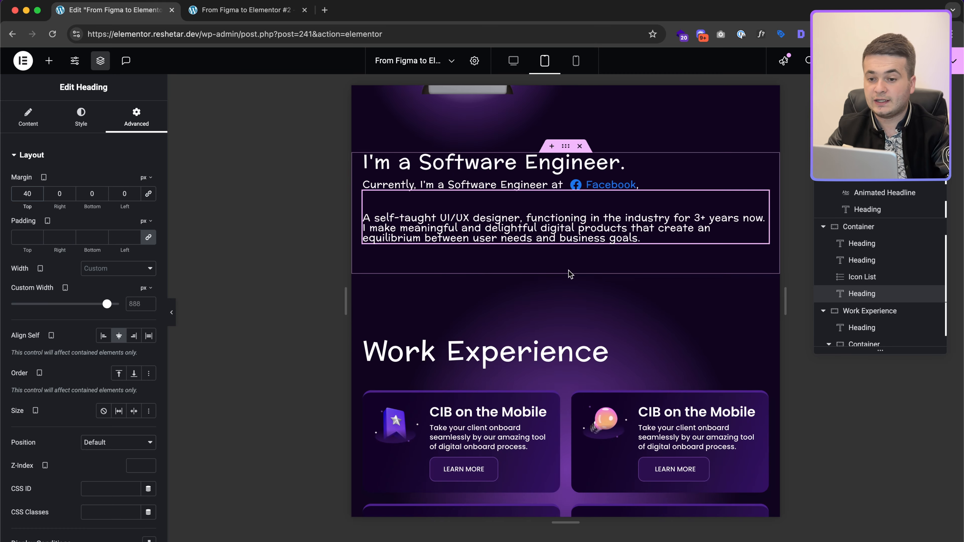
{"action": "left_click", "coordinate": [566, 146]}
Step: Set the intro container's tablet padding to 0/15/30/15
{"action": "left_click", "coordinate": [153, 116]}
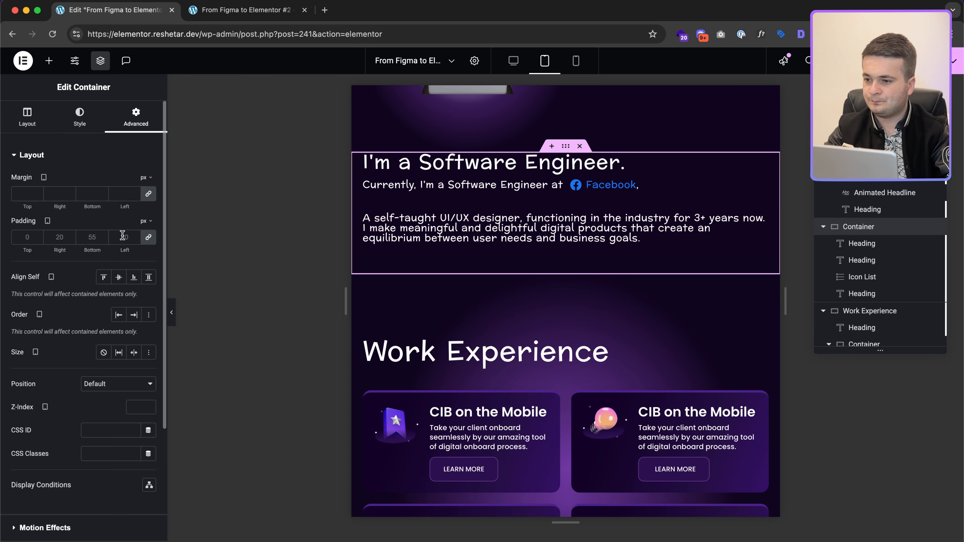
{"action": "left_click", "coordinate": [148, 238]}
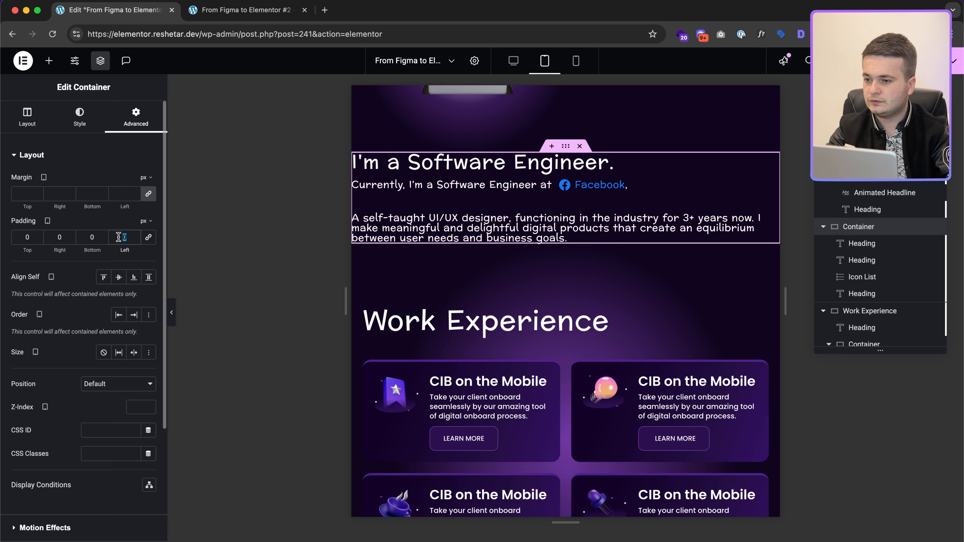
{"action": "type", "text": "15"}
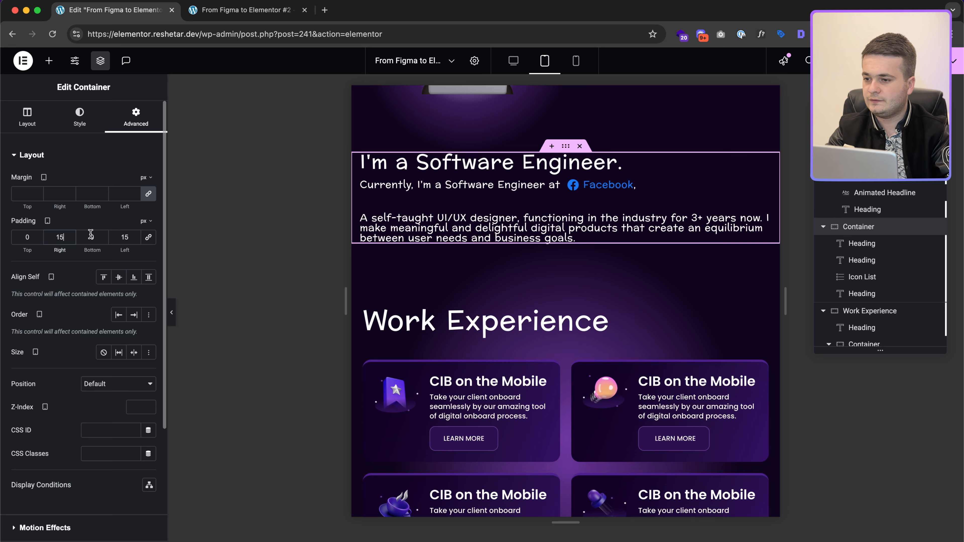
{"action": "left_click", "coordinate": [91, 234]}
{"action": "type", "text": "30"}
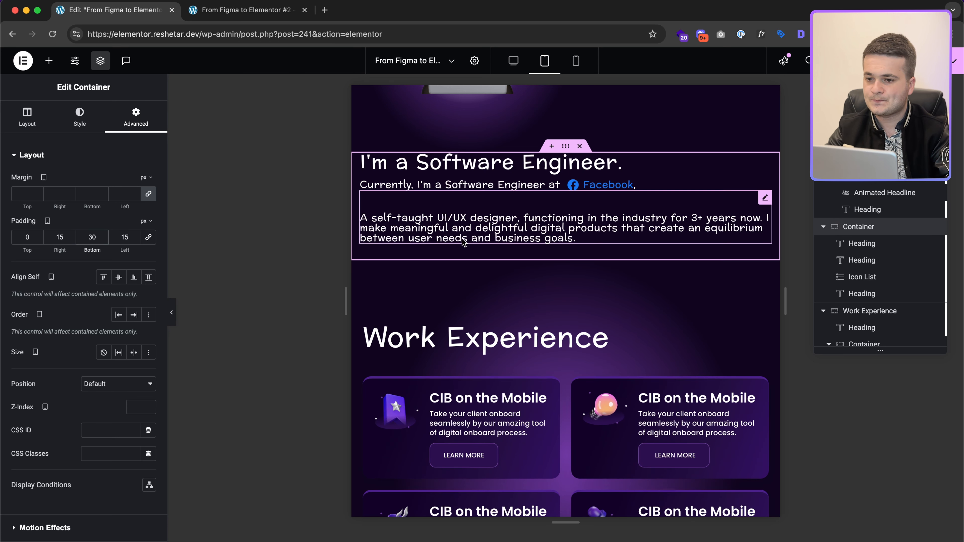
Step: Set the Work Experience section's padding to 70 top and 15 on other sides
{"action": "left_click", "coordinate": [572, 262]}
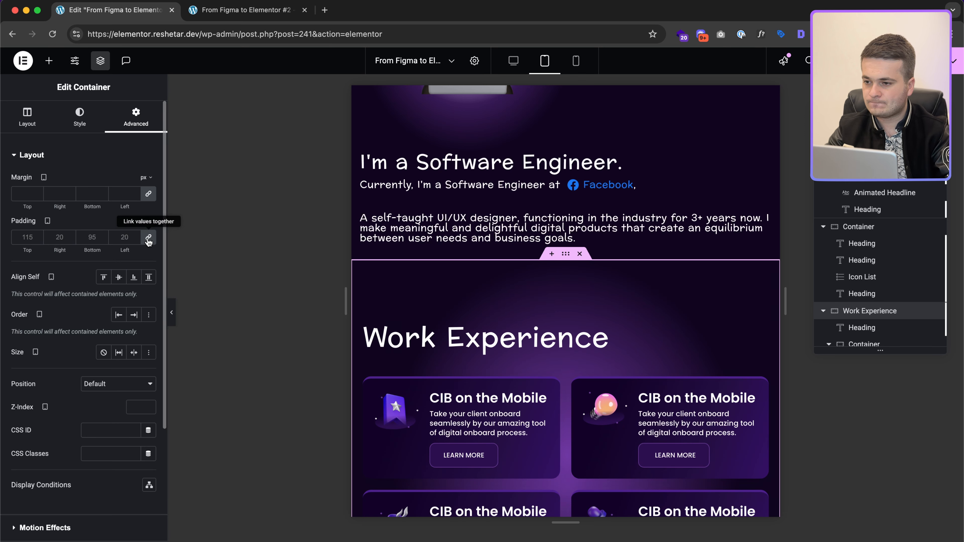
{"action": "left_click", "coordinate": [126, 237]}
{"action": "type", "text": "15"}
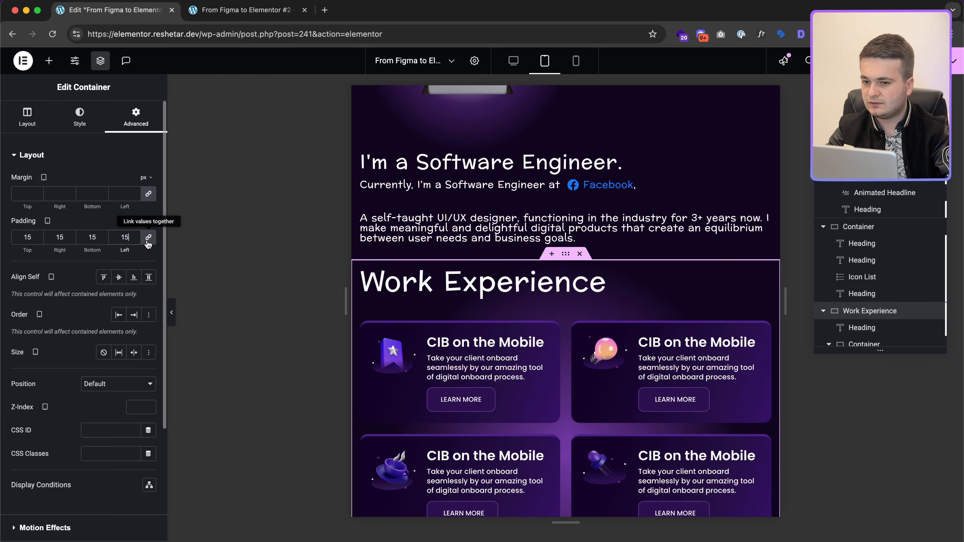
{"action": "double_click", "coordinate": [28, 237]}
{"action": "type", "text": "70"}
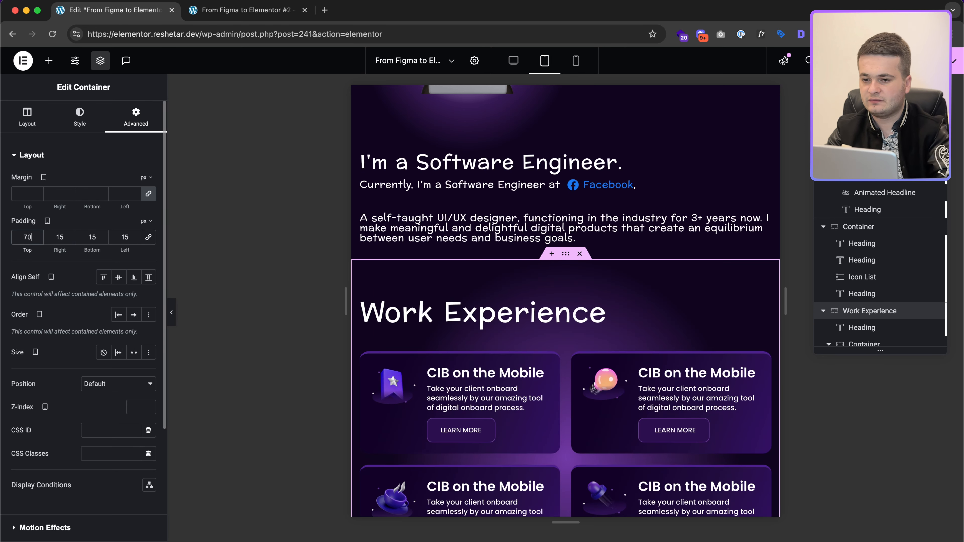
Step: Make the Work Experience heading 36 px at tablet width
{"action": "scroll", "coordinate": [564, 323], "scroll_direction": "down", "scroll_amount": 2}
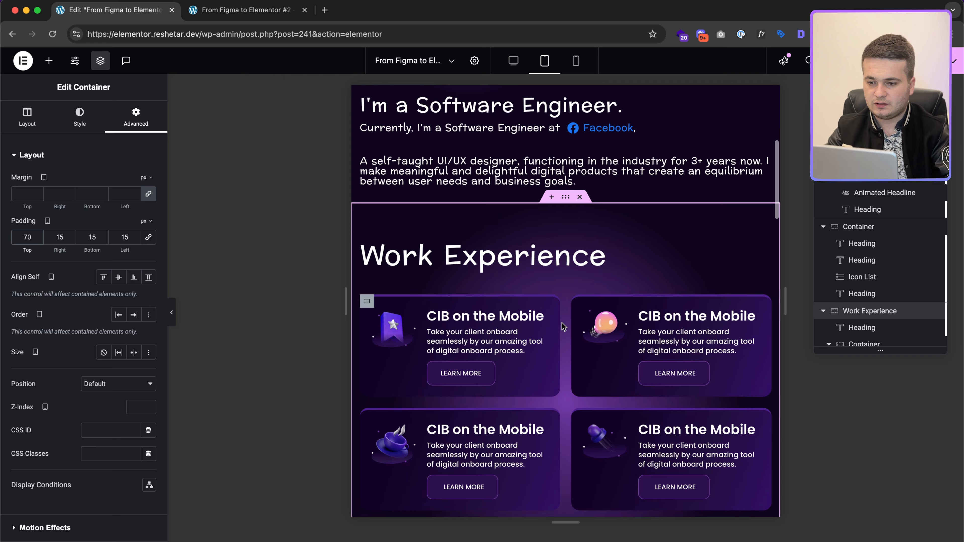
{"action": "left_click", "coordinate": [533, 262]}
{"action": "left_click", "coordinate": [81, 118]}
{"action": "left_click", "coordinate": [148, 213]}
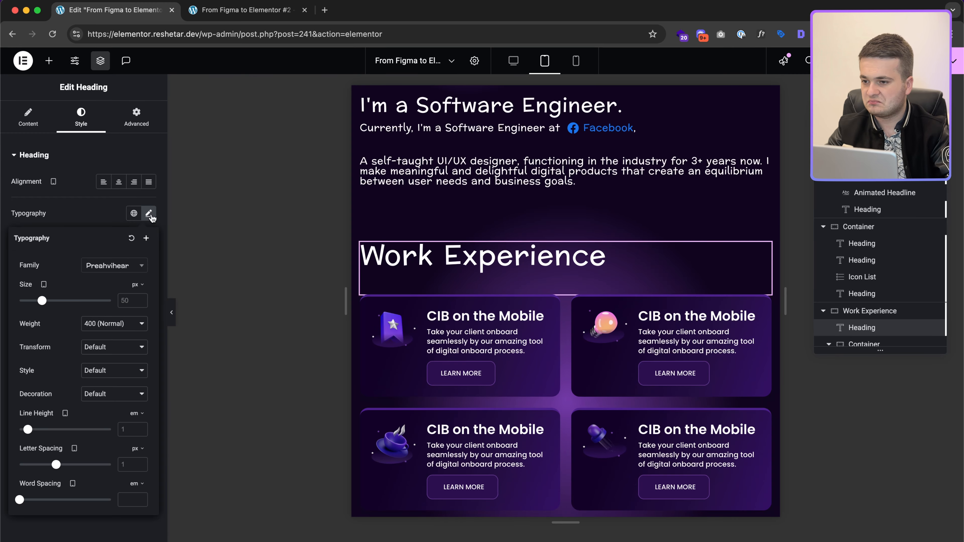
{"action": "type", "text": "36"}
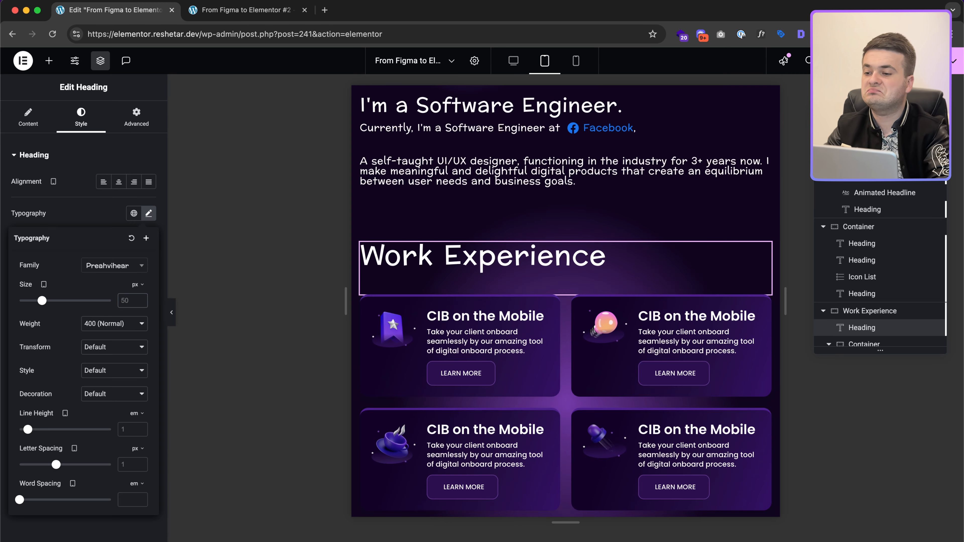
{"action": "key", "text": "ctrl+Right"}
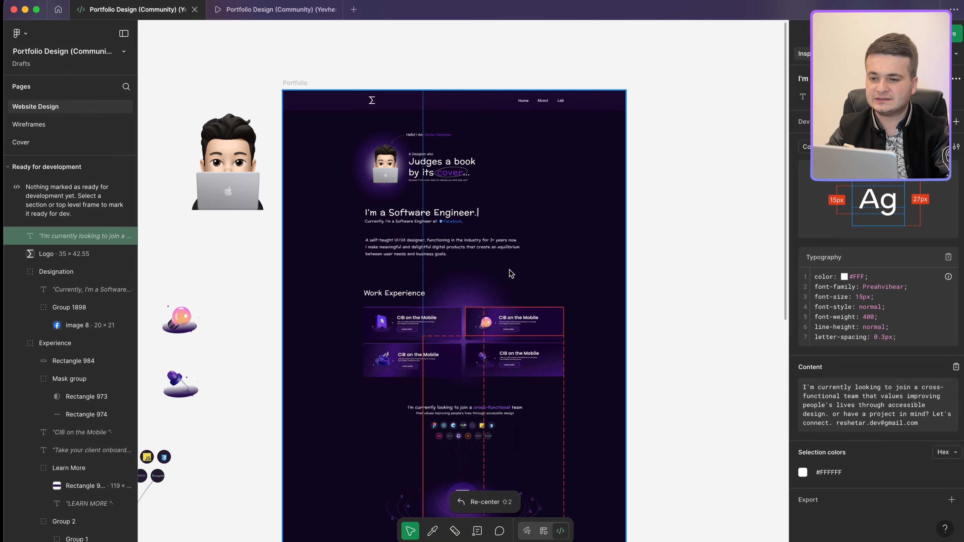
{"action": "scroll", "coordinate": [576, 235], "scroll_direction": "down", "scroll_amount": 2}
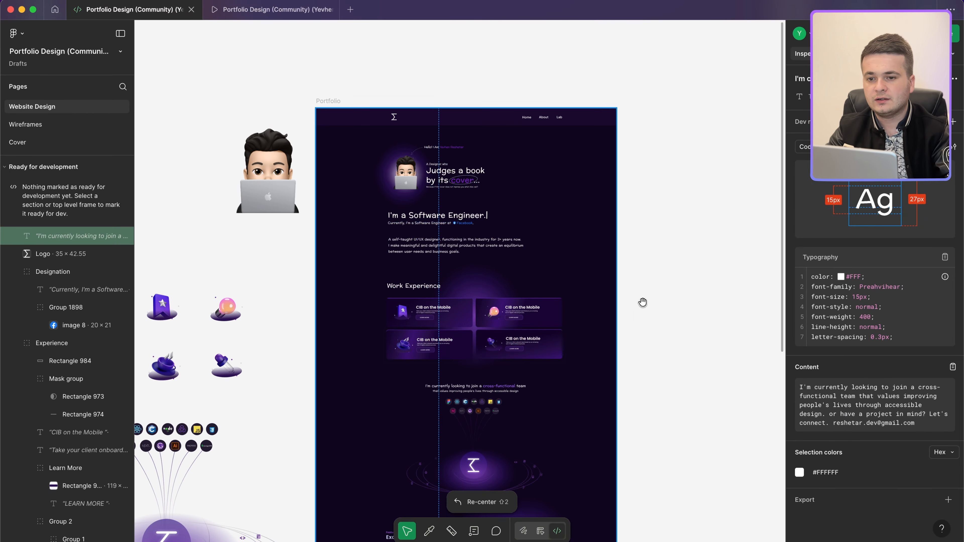
{"action": "scroll", "coordinate": [685, 195], "scroll_direction": "down", "scroll_amount": 5}
{"action": "scroll", "coordinate": [683, 195], "scroll_direction": "right", "scroll_amount": 3}
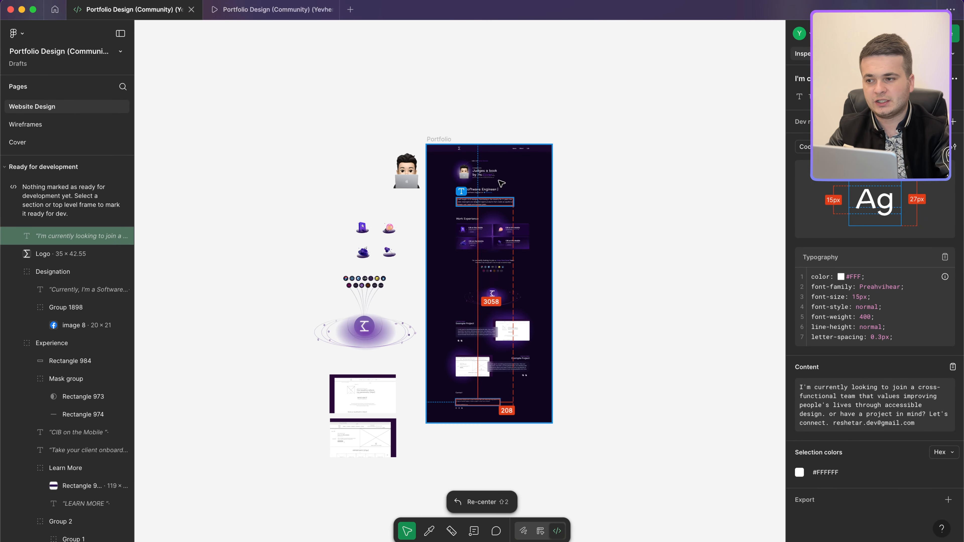
{"action": "scroll", "coordinate": [488, 137], "scroll_direction": "up", "scroll_amount": 6}
{"action": "left_click", "coordinate": [49, 125]}
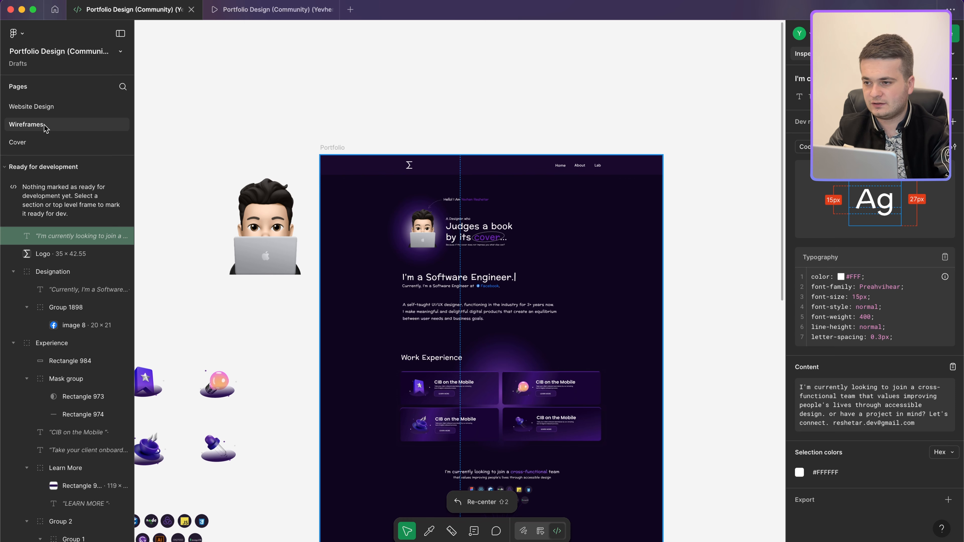
{"action": "scroll", "coordinate": [327, 165], "scroll_direction": "down", "scroll_amount": 5}
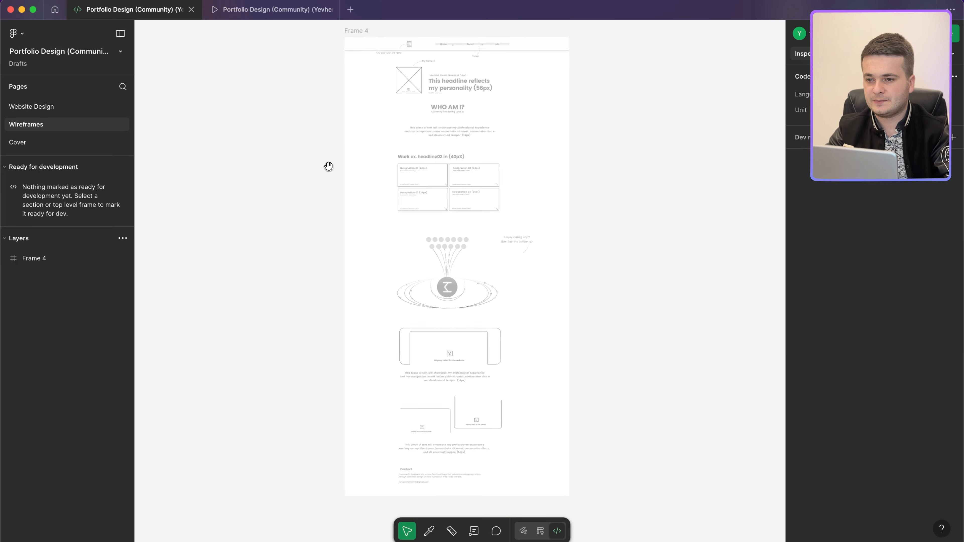
{"action": "left_click", "coordinate": [78, 114]}
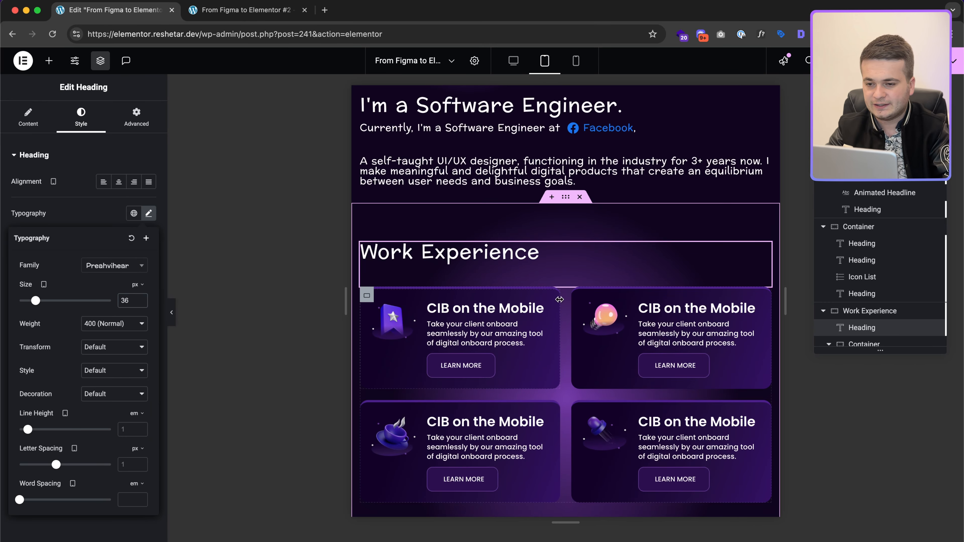
Step: Select the Work Experience section container to review its 70/15/15/15 tablet padding
{"action": "scroll", "coordinate": [559, 300], "scroll_direction": "down", "scroll_amount": 5}
{"action": "scroll", "coordinate": [689, 297], "scroll_direction": "up", "scroll_amount": 5}
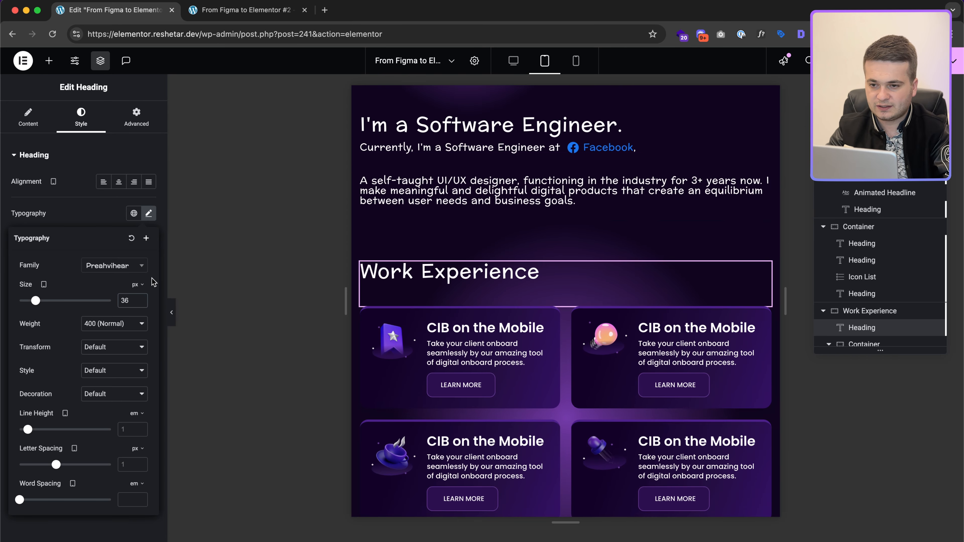
{"action": "scroll", "coordinate": [577, 306], "scroll_direction": "down", "scroll_amount": 5}
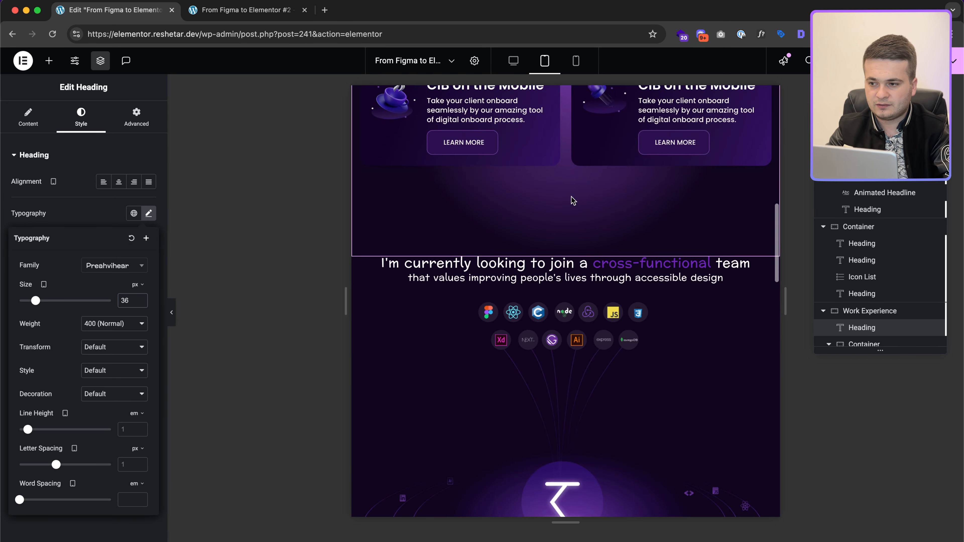
{"action": "scroll", "coordinate": [573, 200], "scroll_direction": "up", "scroll_amount": 5}
{"action": "left_click", "coordinate": [565, 147]}
{"action": "scroll", "coordinate": [580, 318], "scroll_direction": "down", "scroll_amount": 4}
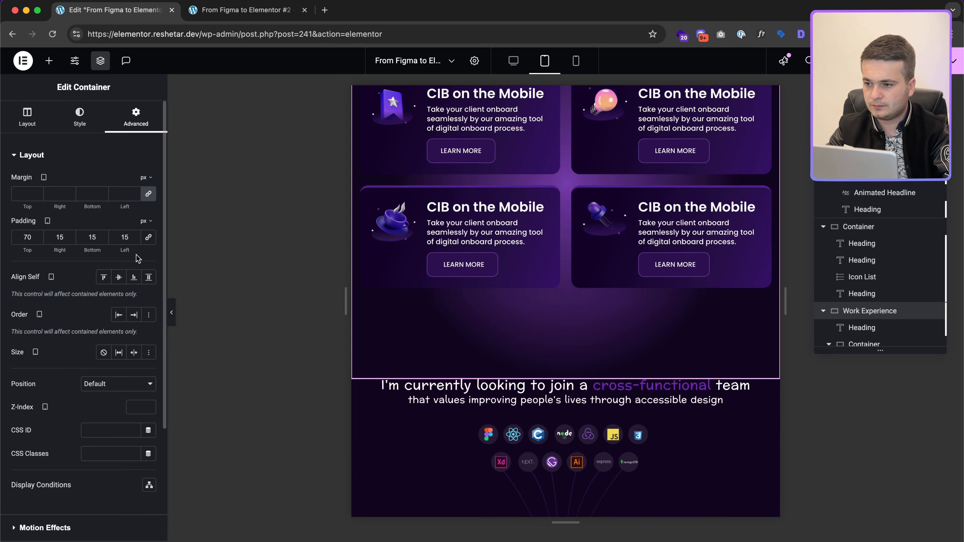
{"action": "scroll", "coordinate": [668, 207], "scroll_direction": "up", "scroll_amount": 4}
{"action": "scroll", "coordinate": [564, 159], "scroll_direction": "down", "scroll_amount": 4}
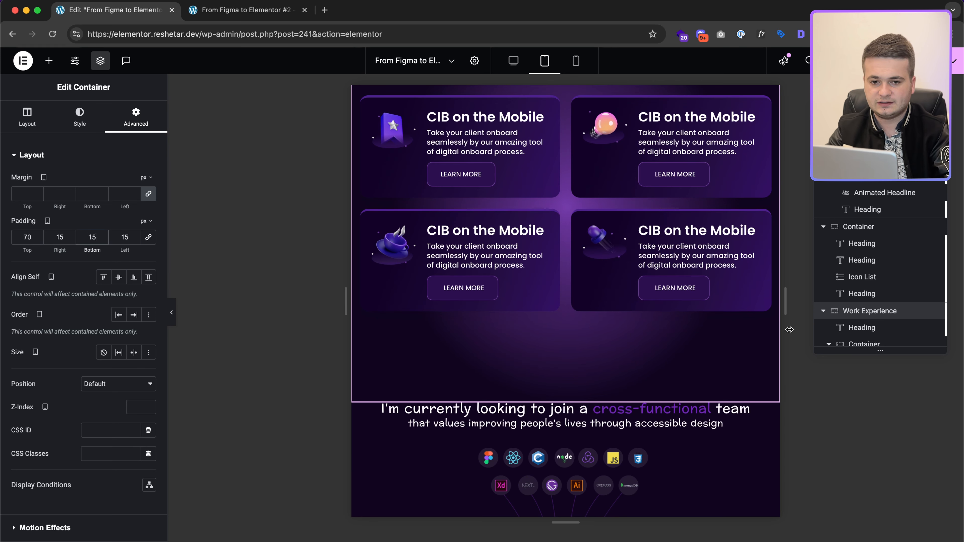
Step: Give the Work Experience section a 400 px minimum height and 90 px bottom padding
{"action": "left_click", "coordinate": [27, 115]}
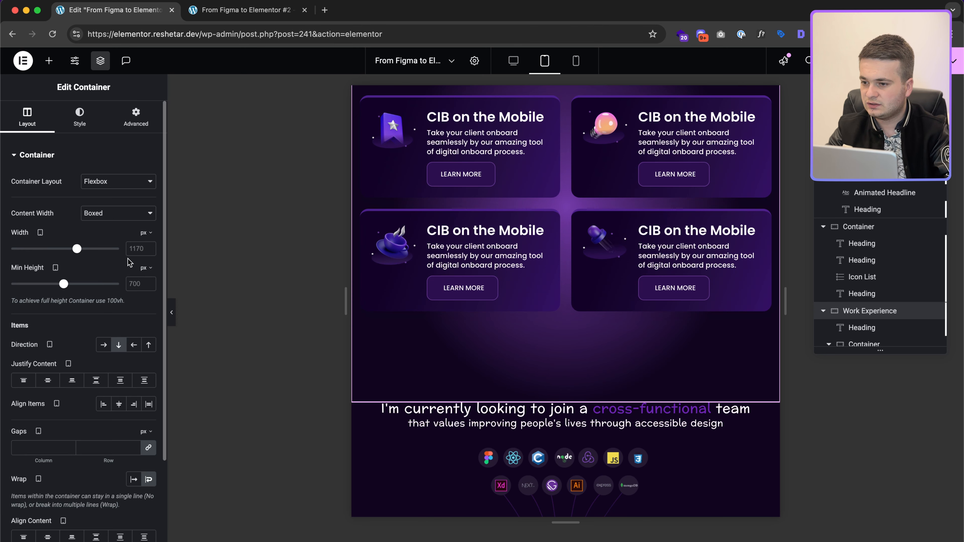
{"action": "left_click", "coordinate": [135, 281]}
{"action": "type", "text": "50"}
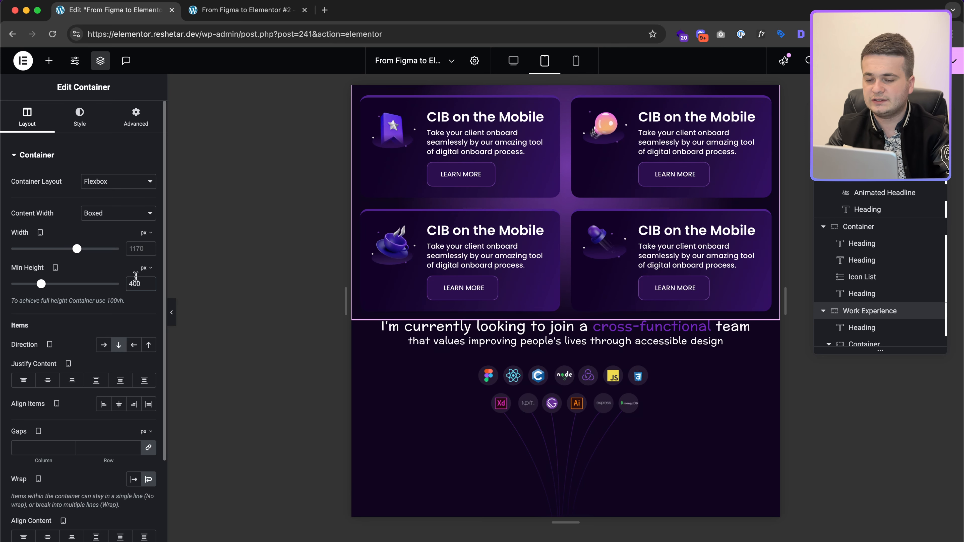
{"action": "scroll", "coordinate": [511, 202], "scroll_direction": "up", "scroll_amount": 3}
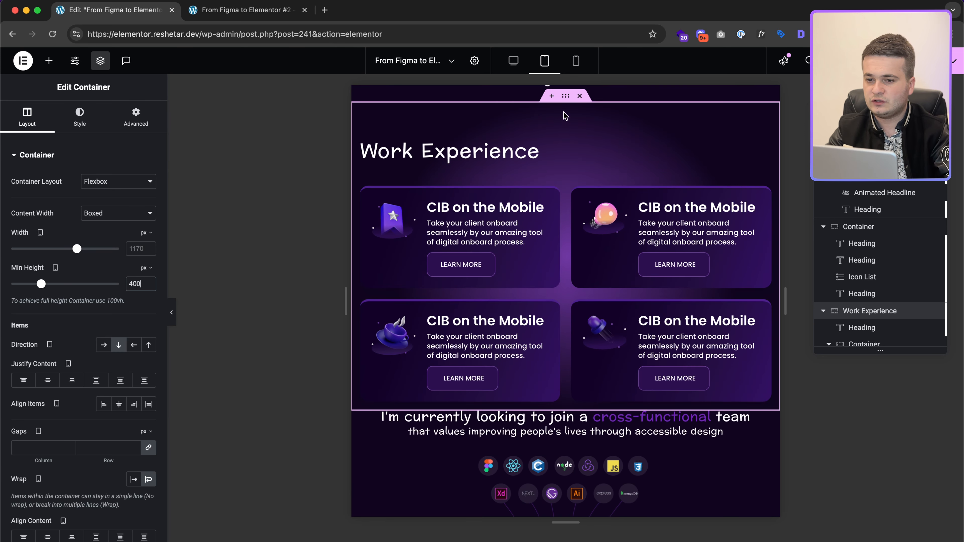
{"action": "left_click", "coordinate": [136, 119]}
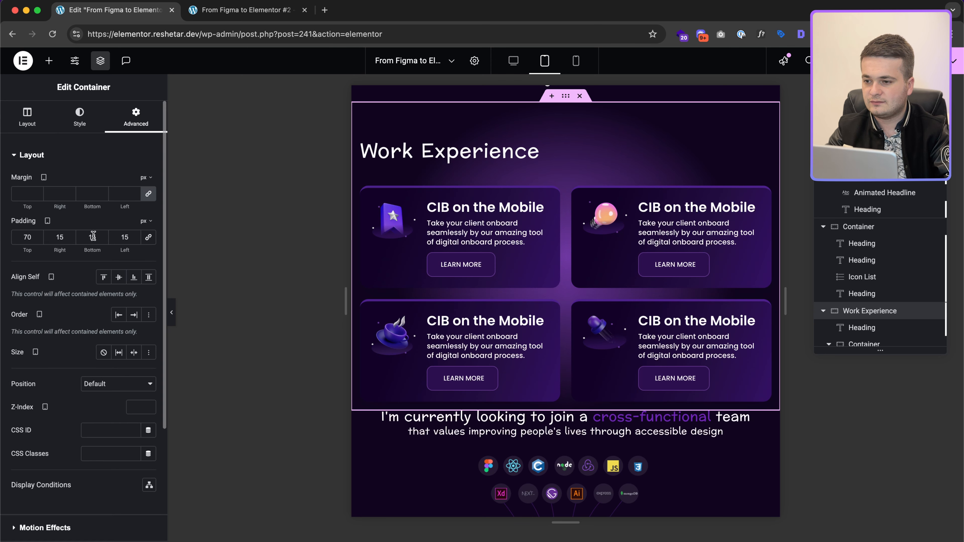
{"action": "type", "text": "50"}
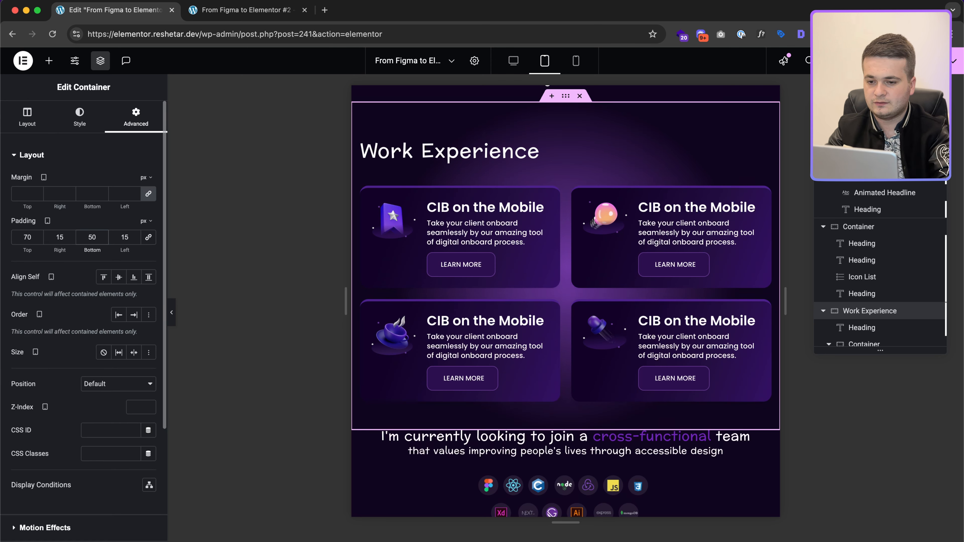
{"action": "type", "text": "7"}
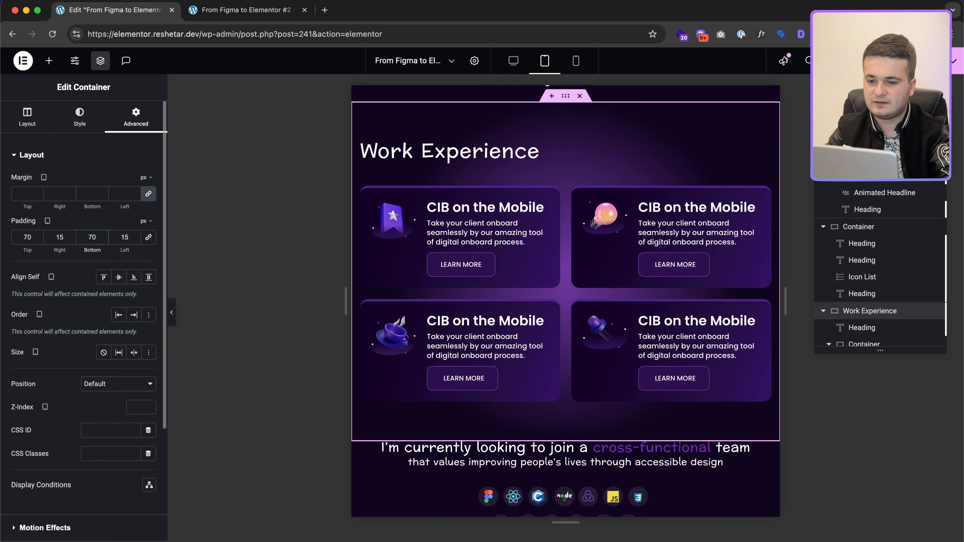
{"action": "type", "text": "8"}
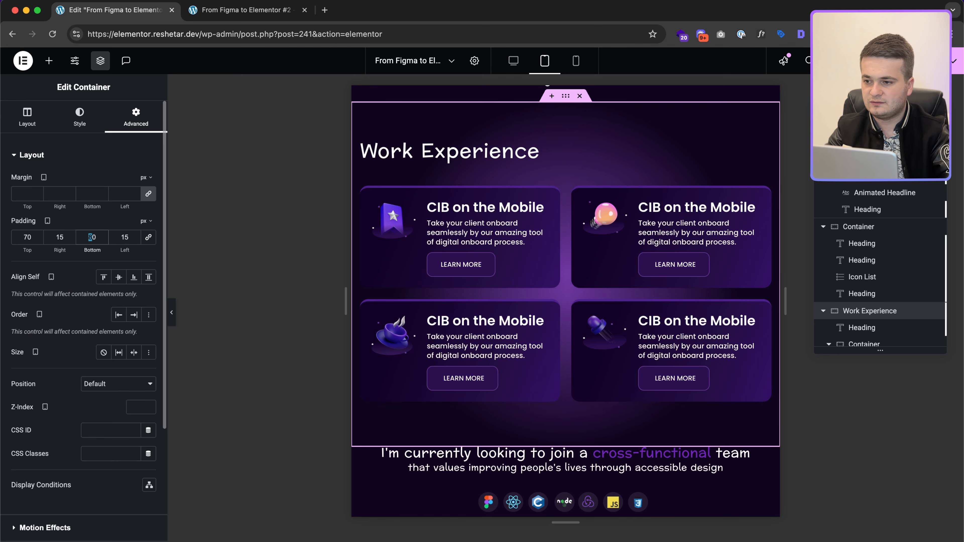
{"action": "type", "text": "9"}
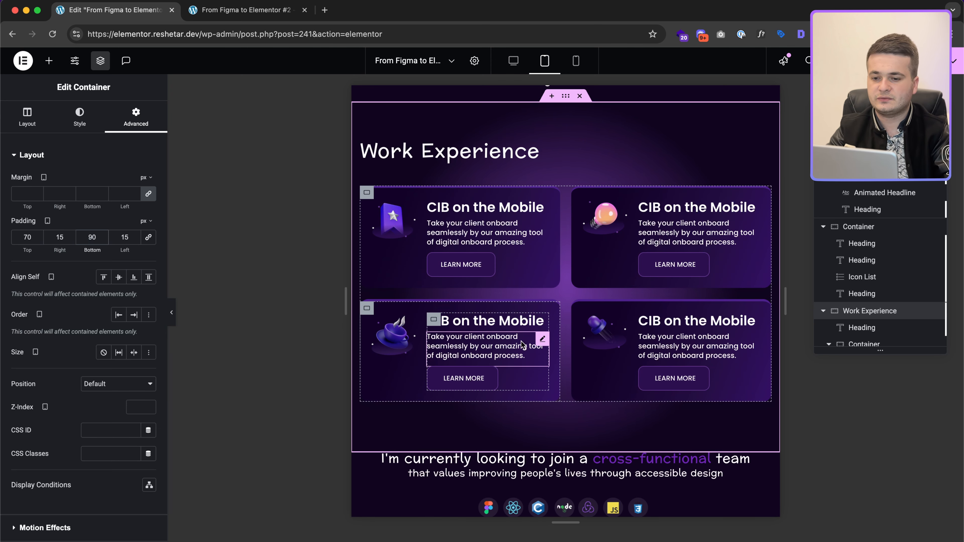
Step: Bring up the Featured Project heading's typography settings
{"action": "scroll", "coordinate": [577, 309], "scroll_direction": "down", "scroll_amount": 5}
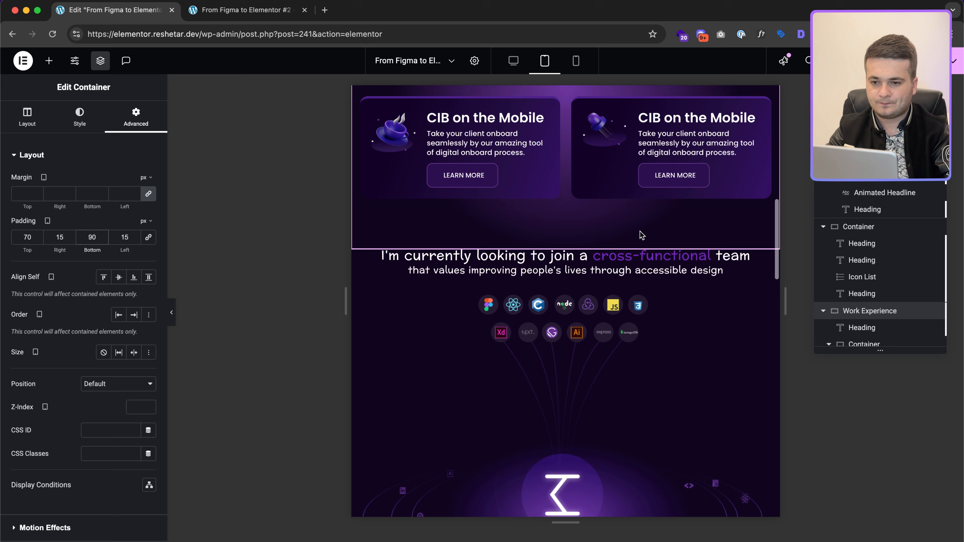
{"action": "scroll", "coordinate": [578, 309], "scroll_direction": "down", "scroll_amount": 8}
{"action": "scroll", "coordinate": [576, 308], "scroll_direction": "up", "scroll_amount": 3}
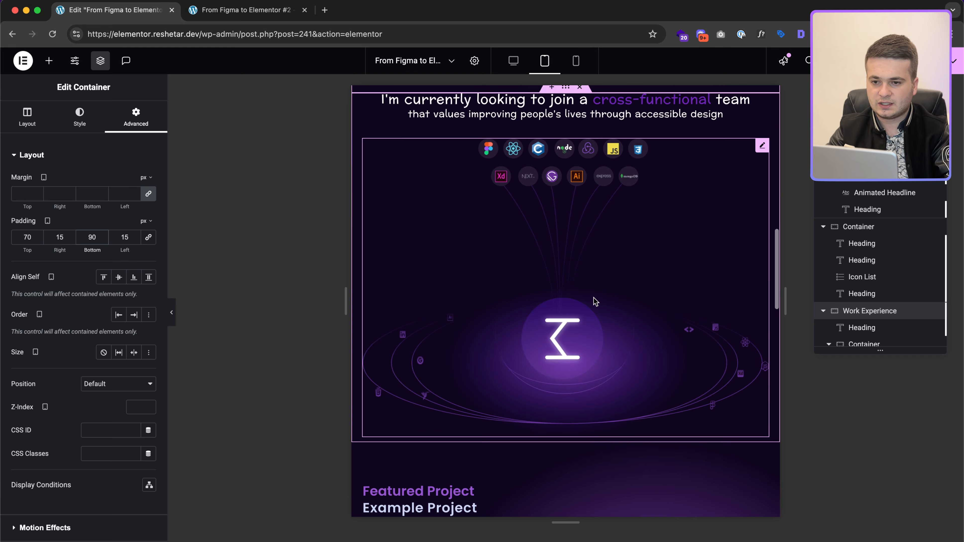
{"action": "scroll", "coordinate": [589, 304], "scroll_direction": "down", "scroll_amount": 5}
{"action": "scroll", "coordinate": [599, 298], "scroll_direction": "down", "scroll_amount": 1}
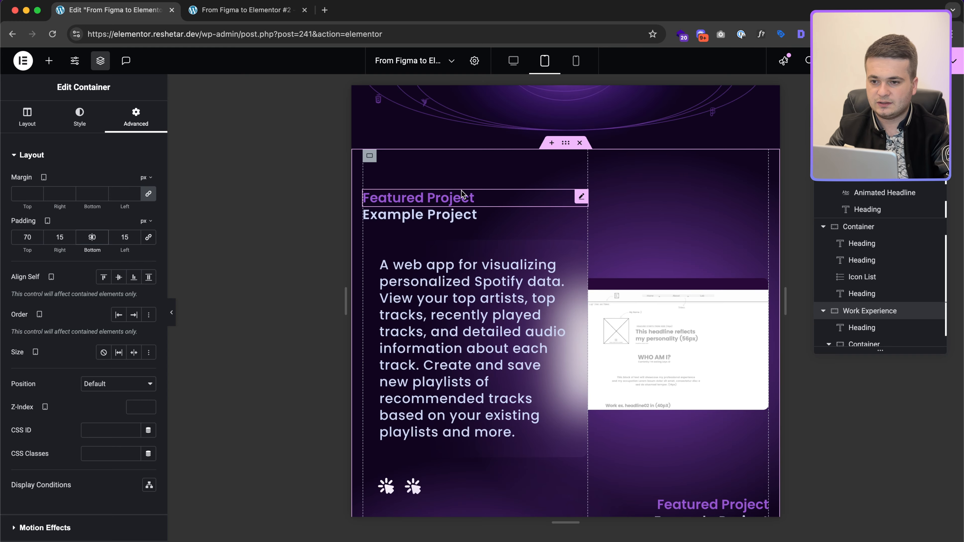
{"action": "scroll", "coordinate": [461, 189], "scroll_direction": "up", "scroll_amount": 13}
{"action": "scroll", "coordinate": [460, 191], "scroll_direction": "up", "scroll_amount": 5}
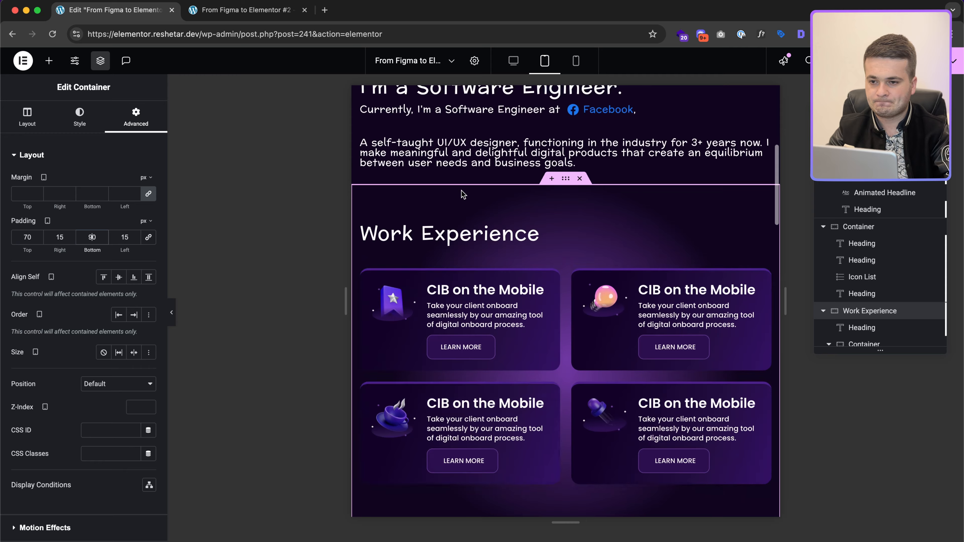
{"action": "scroll", "coordinate": [461, 192], "scroll_direction": "down", "scroll_amount": 15}
{"action": "left_click", "coordinate": [440, 238]}
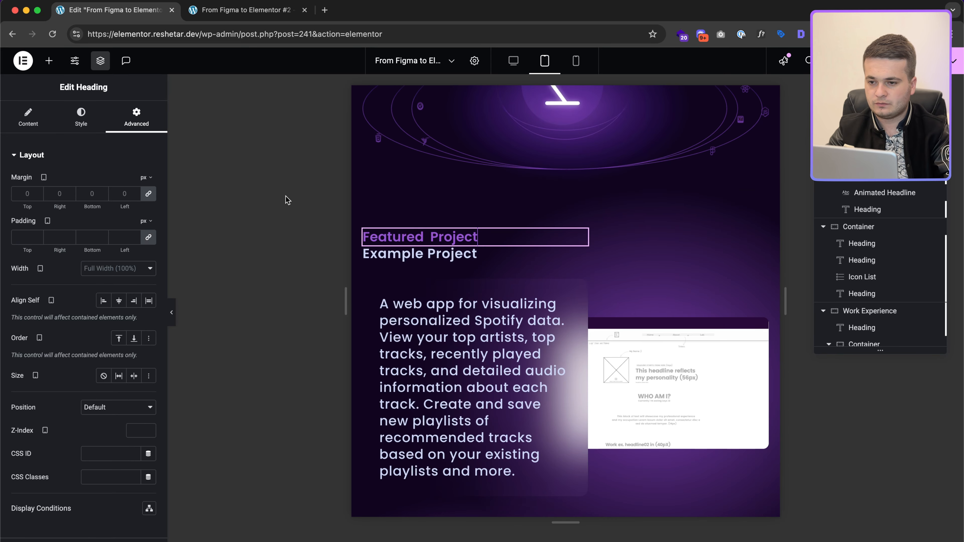
{"action": "left_click", "coordinate": [81, 118]}
{"action": "left_click", "coordinate": [148, 213]}
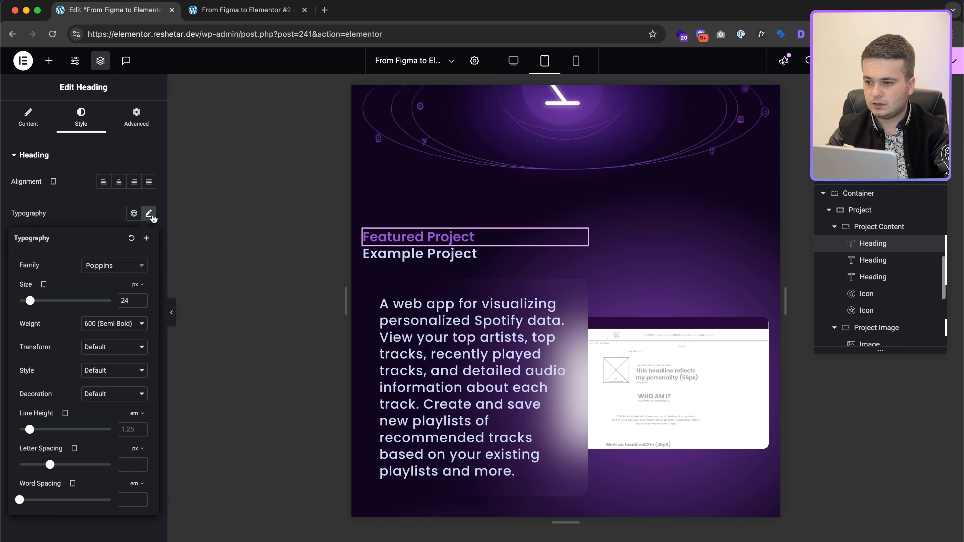
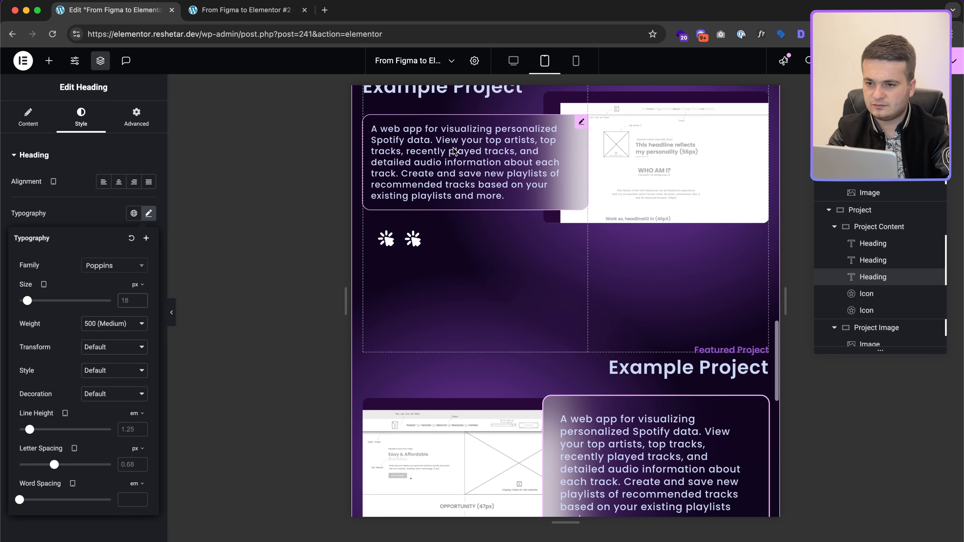
Step: Give the project description text a 16 px font size and 15 px padding on all sides
{"action": "left_click", "coordinate": [149, 215]}
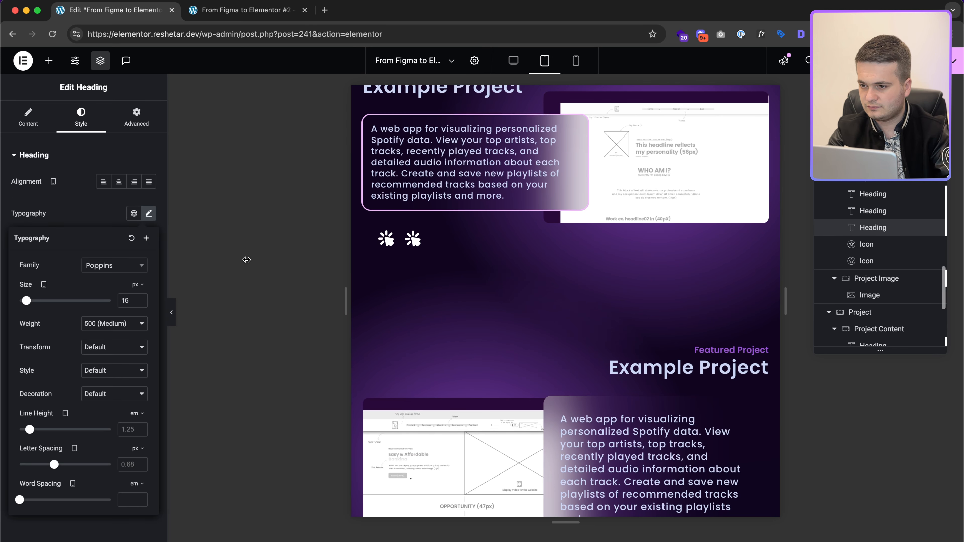
{"action": "left_click", "coordinate": [654, 448]}
{"action": "left_click", "coordinate": [149, 215]}
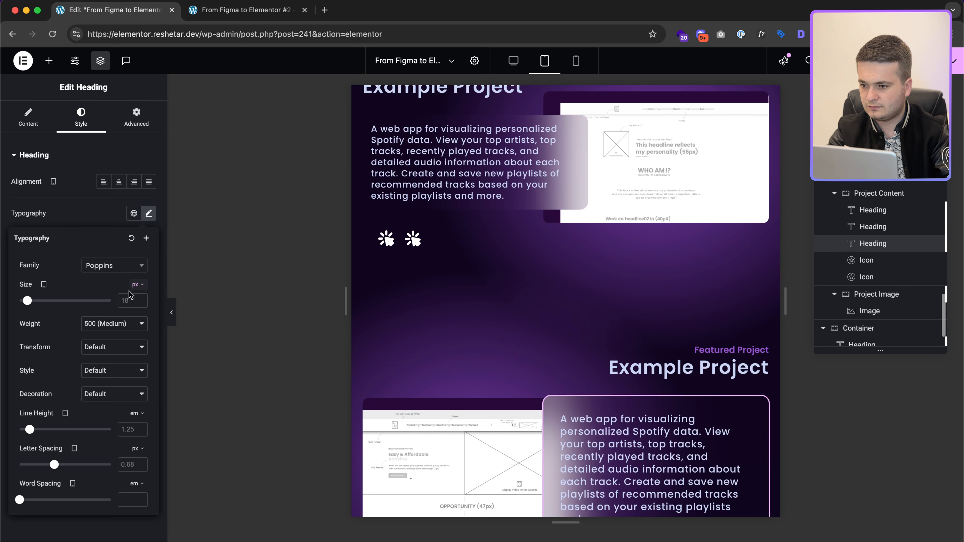
{"action": "double_click", "coordinate": [125, 301]}
{"action": "type", "text": "16"}
{"action": "left_click", "coordinate": [130, 126]}
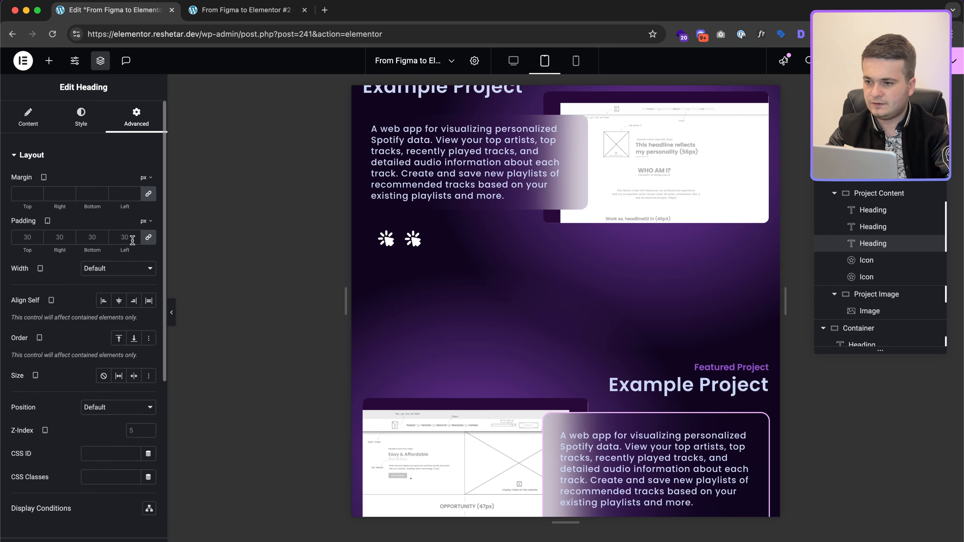
{"action": "left_click", "coordinate": [123, 236]}
{"action": "type", "text": "15"}
{"action": "scroll", "coordinate": [544, 333], "scroll_direction": "down", "scroll_amount": 4}
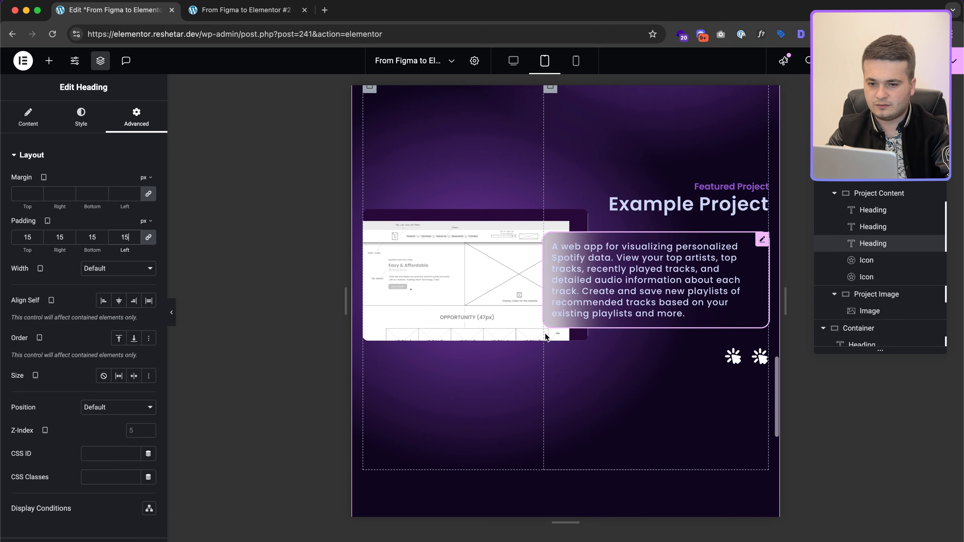
{"action": "scroll", "coordinate": [544, 333], "scroll_direction": "up", "scroll_amount": 1}
{"action": "scroll", "coordinate": [573, 351], "scroll_direction": "down", "scroll_amount": 5}
{"action": "scroll", "coordinate": [538, 323], "scroll_direction": "up", "scroll_amount": 8}
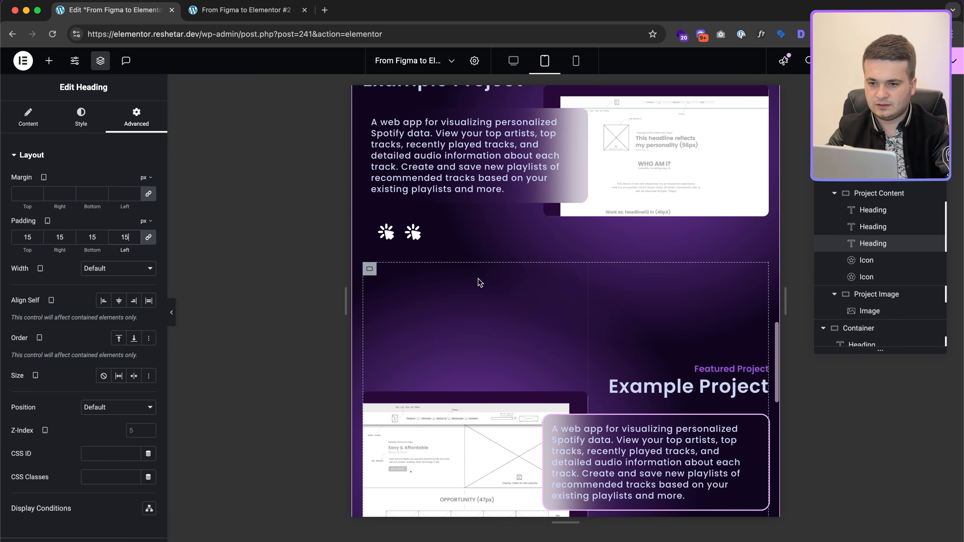
Step: Set the lower project's image container minimum height to 400
{"action": "left_click", "coordinate": [368, 269]}
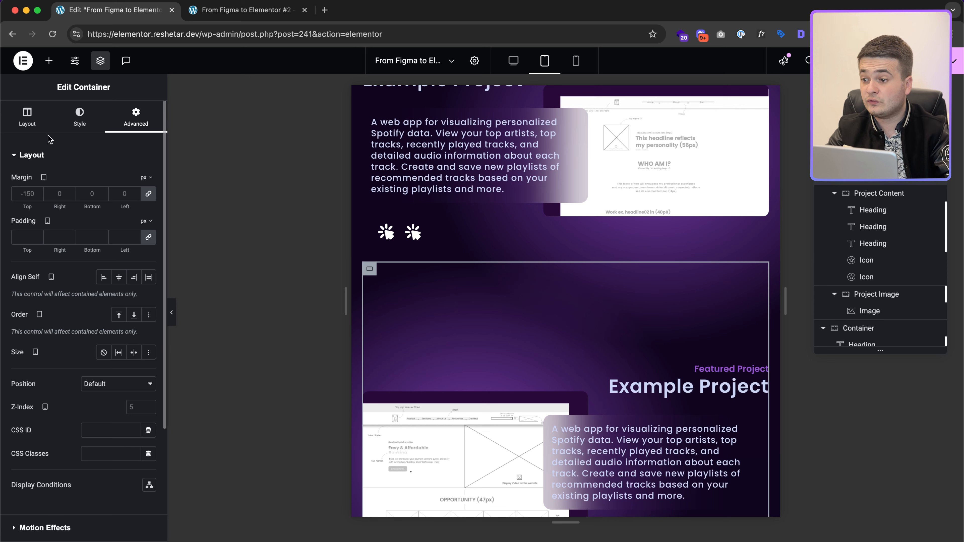
{"action": "left_click", "coordinate": [27, 115]}
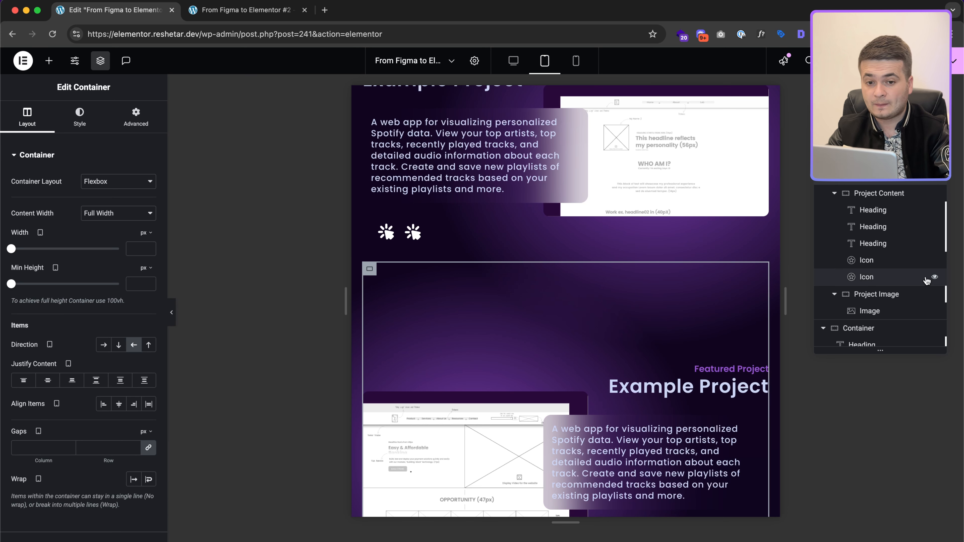
{"action": "scroll", "coordinate": [838, 205], "scroll_direction": "down", "scroll_amount": 3}
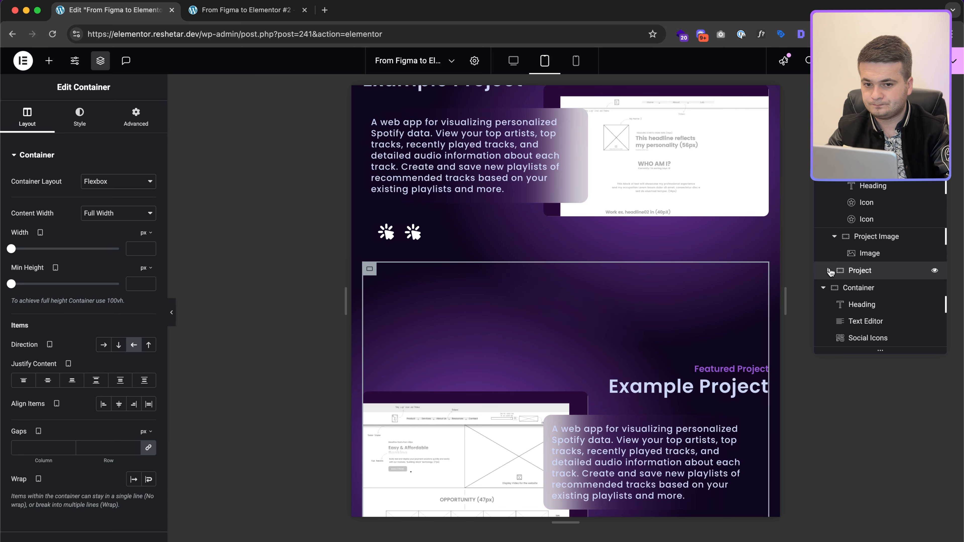
{"action": "scroll", "coordinate": [835, 246], "scroll_direction": "up", "scroll_amount": 3}
{"action": "left_click", "coordinate": [840, 195]}
{"action": "left_click", "coordinate": [832, 195]}
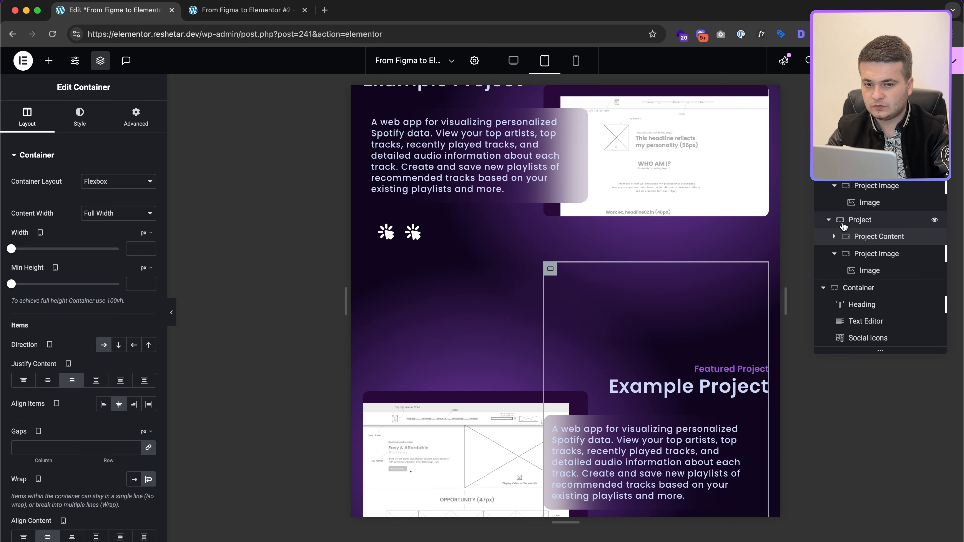
{"action": "left_click", "coordinate": [837, 259]}
{"action": "left_click", "coordinate": [834, 254]}
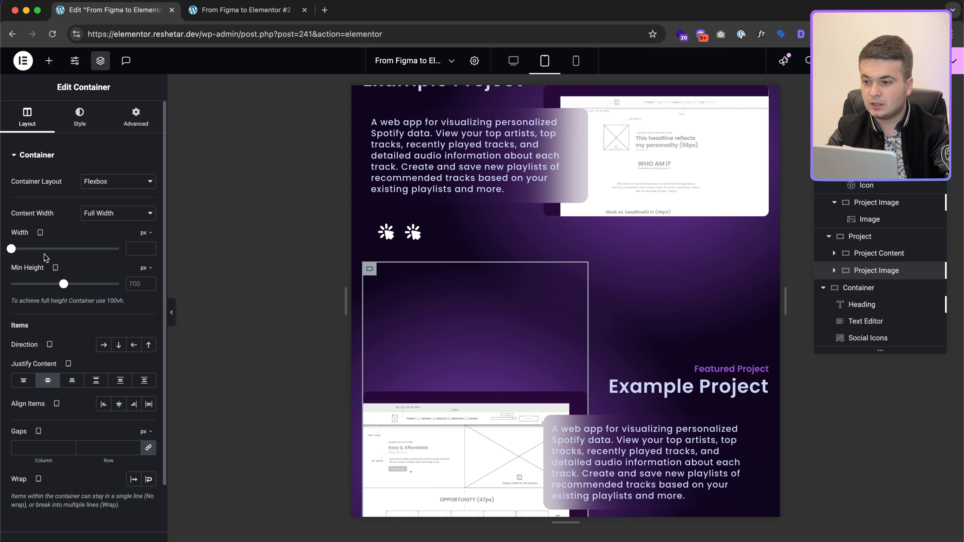
{"action": "left_click", "coordinate": [131, 283]}
{"action": "type", "text": "40"}
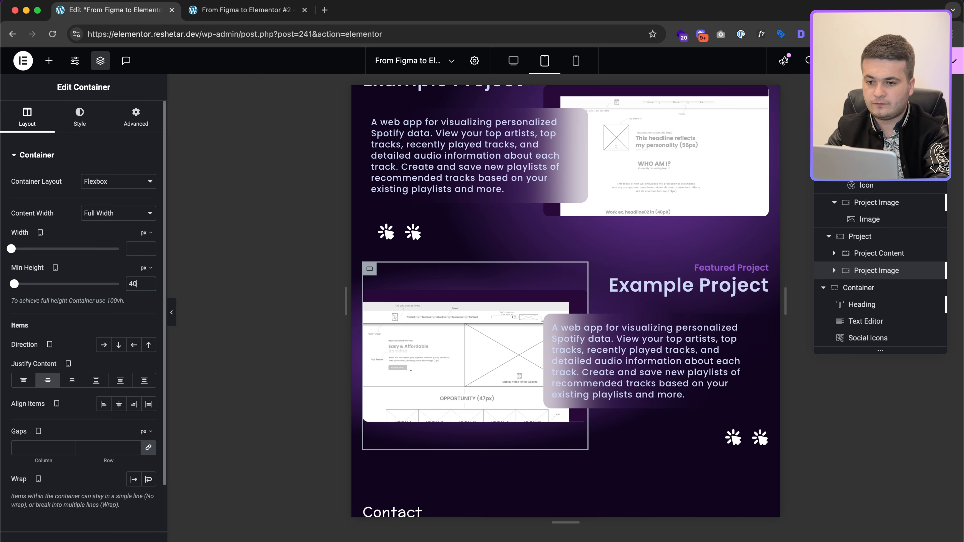
{"action": "type", "text": "0"}
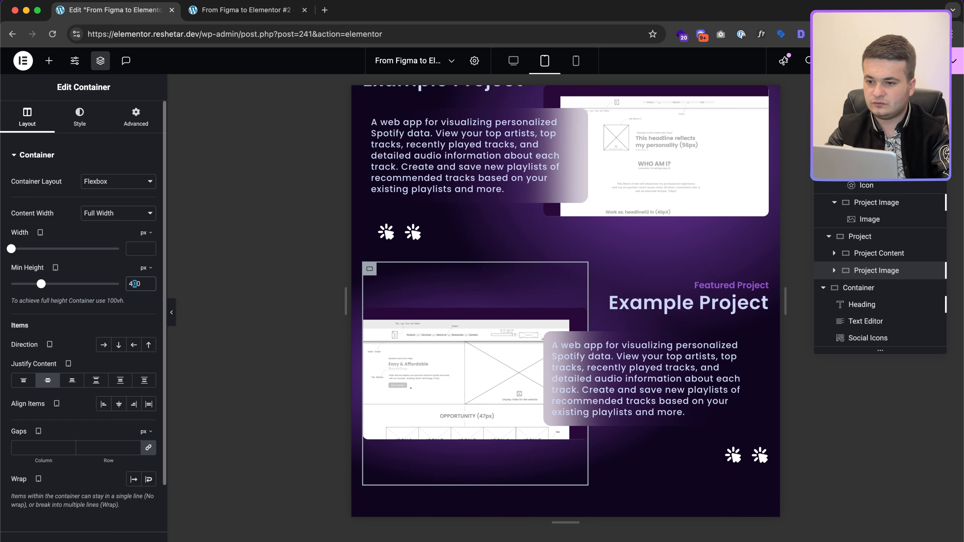
Step: Set the first project's image container minimum height to 450
{"action": "left_click", "coordinate": [878, 254]}
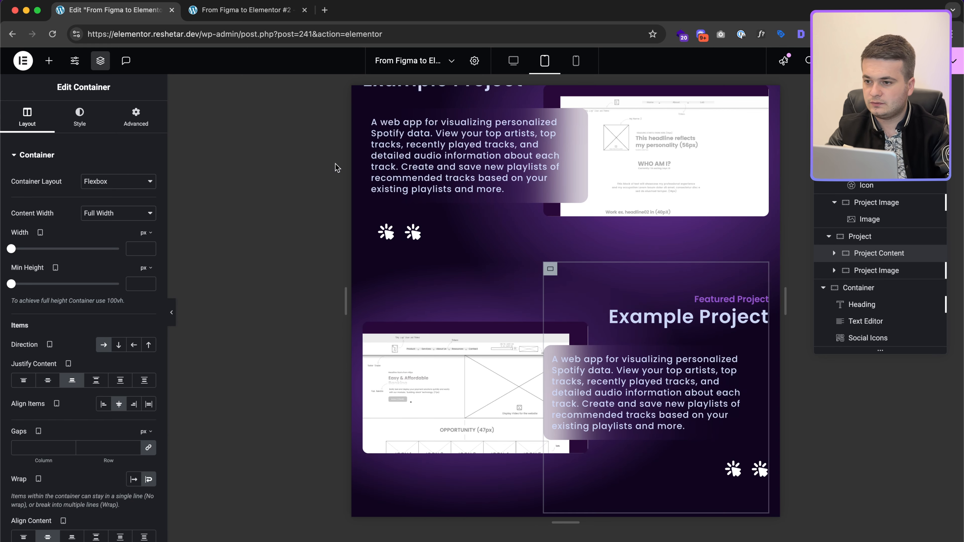
{"action": "left_click", "coordinate": [837, 255]}
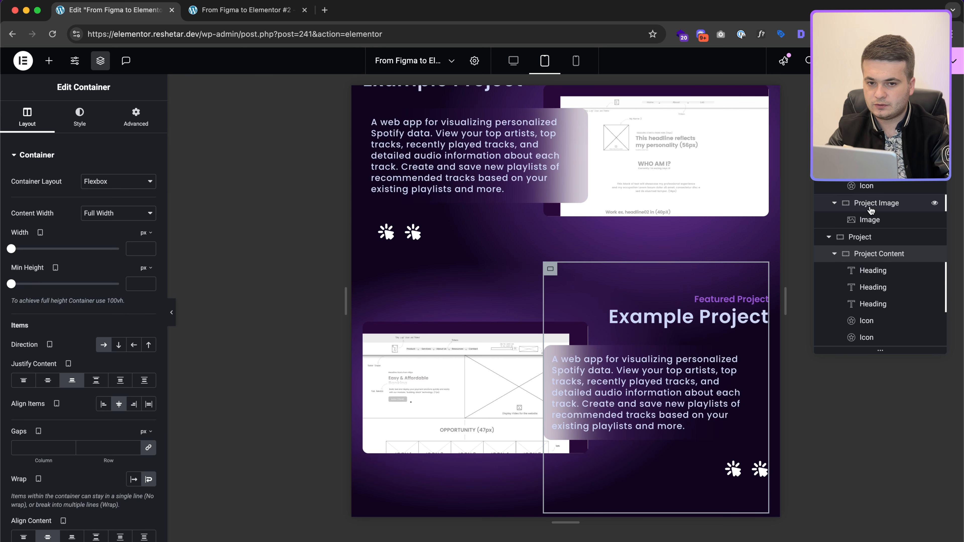
{"action": "left_click", "coordinate": [863, 204]}
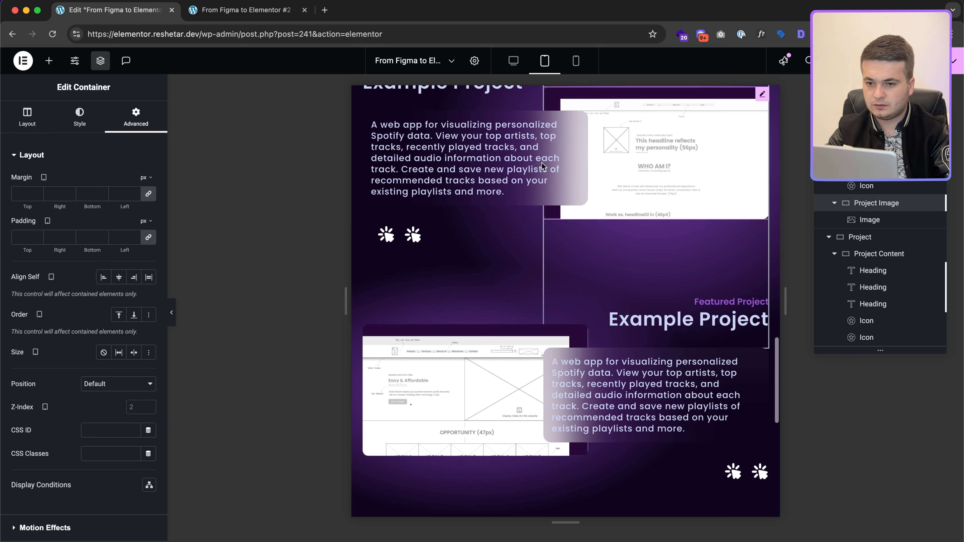
{"action": "left_click", "coordinate": [25, 127]}
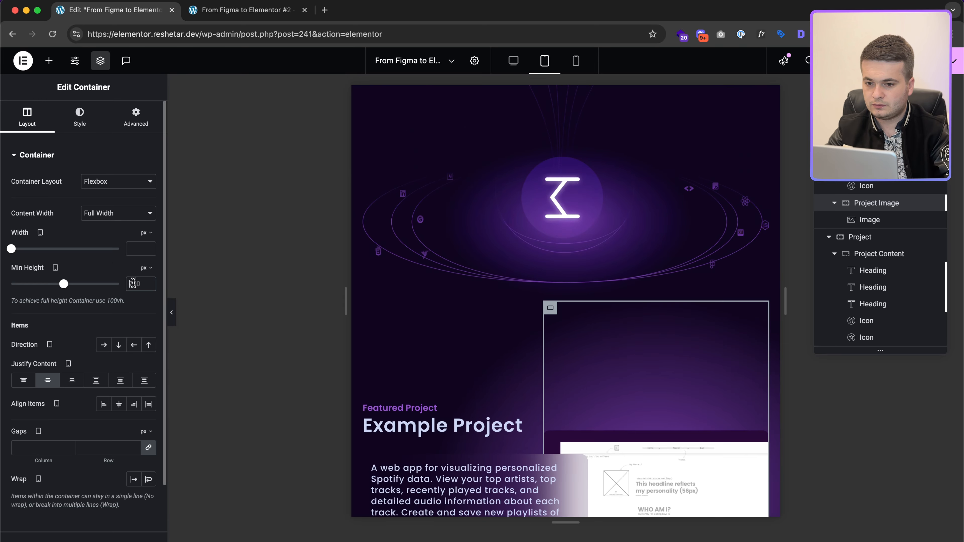
{"action": "type", "text": "450"}
{"action": "scroll", "coordinate": [596, 379], "scroll_direction": "down", "scroll_amount": 8}
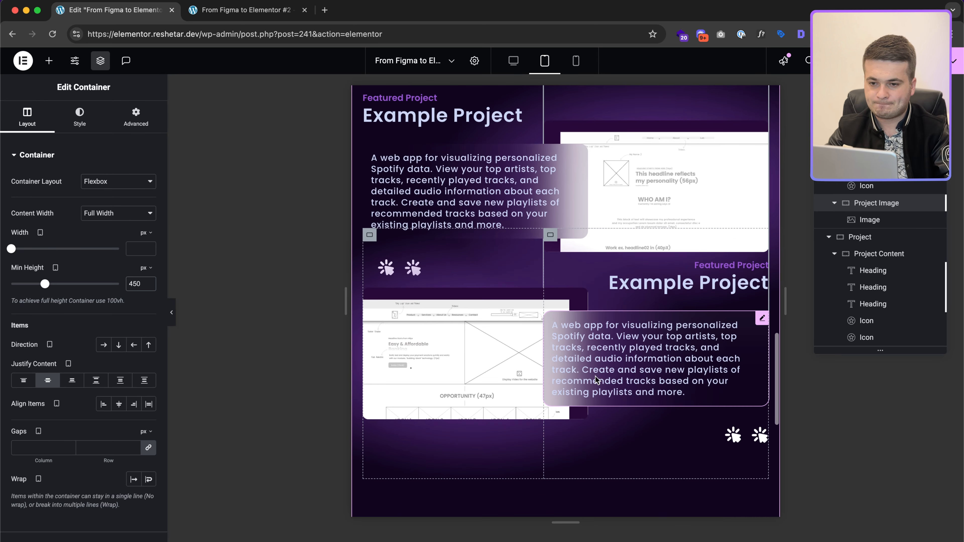
Step: Give the lower Project container a -50 top margin
{"action": "left_click", "coordinate": [883, 238]}
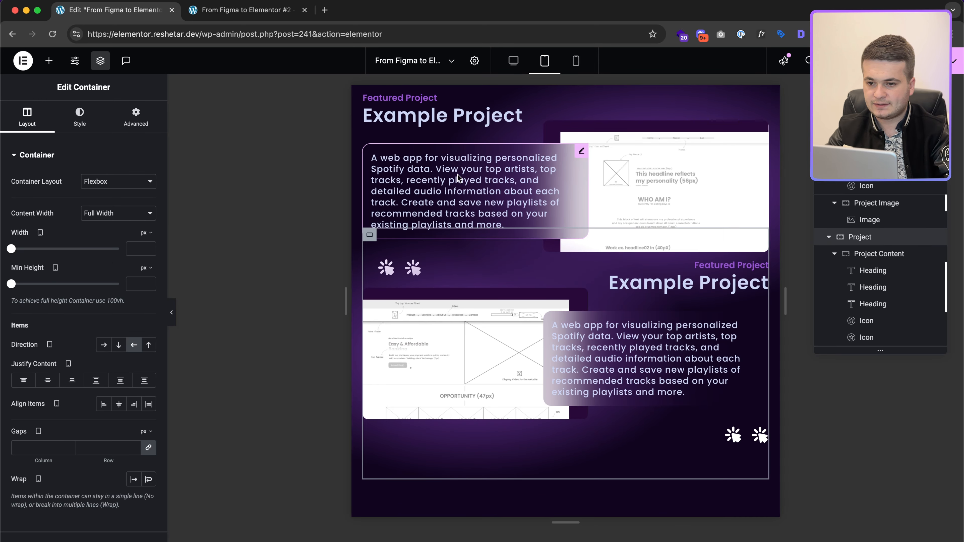
{"action": "left_click", "coordinate": [138, 121]}
{"action": "left_click", "coordinate": [149, 195]}
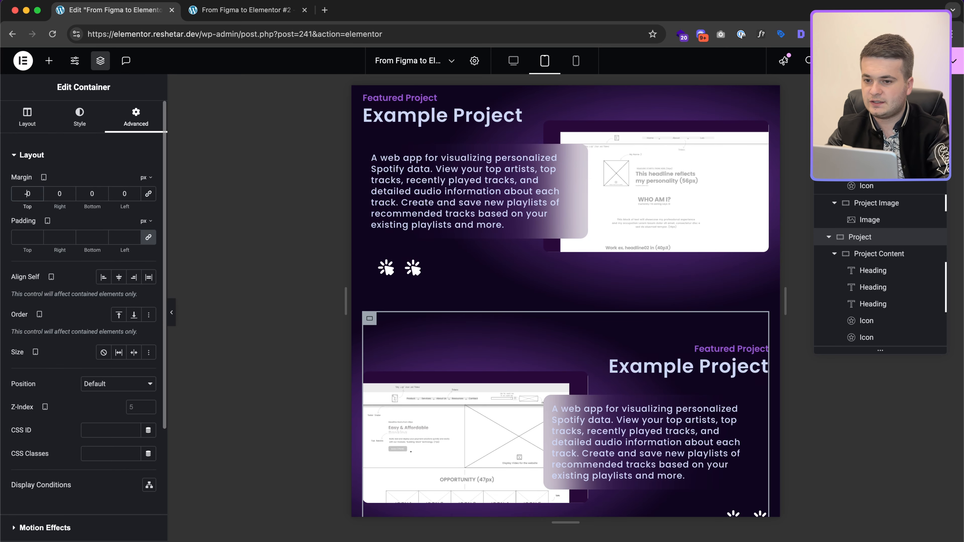
{"action": "type", "text": "-5"}
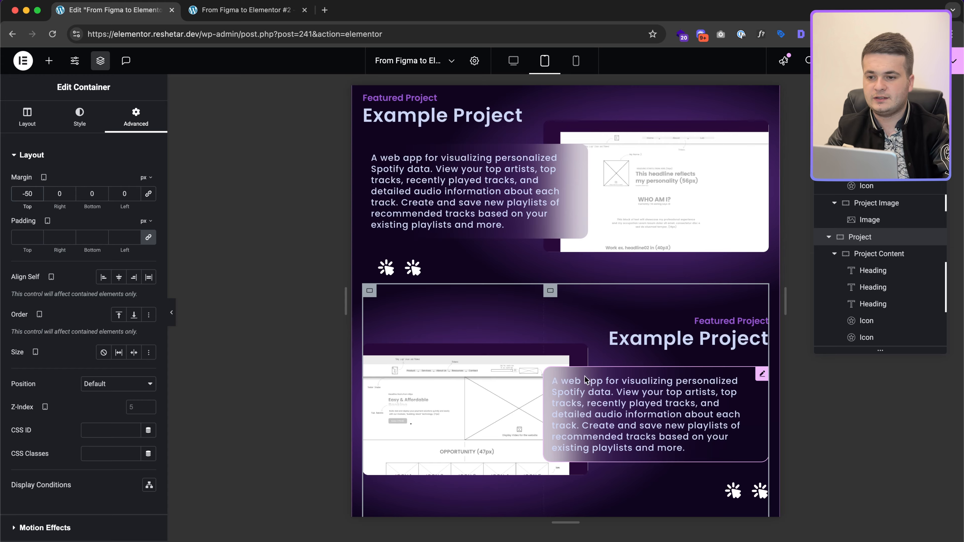
{"action": "scroll", "coordinate": [570, 386], "scroll_direction": "down", "scroll_amount": 10}
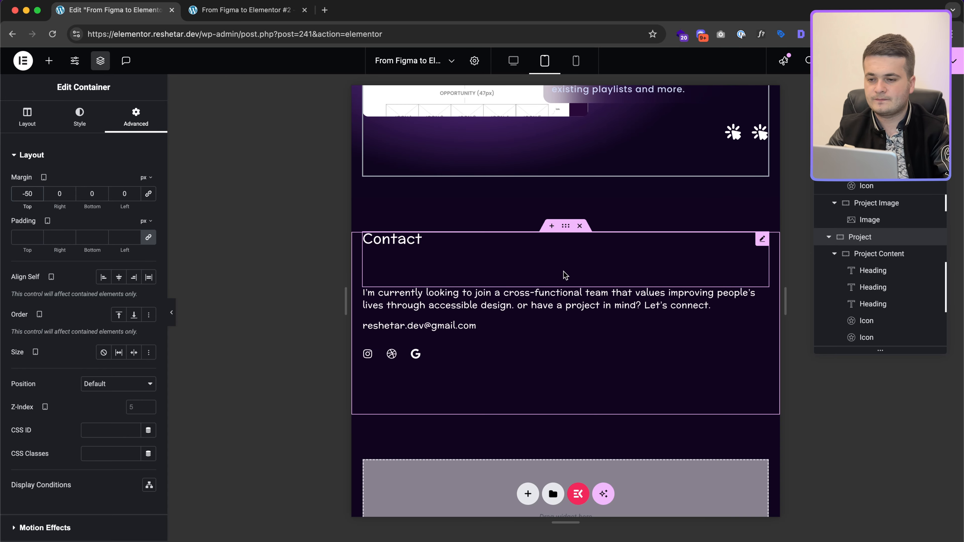
{"action": "scroll", "coordinate": [564, 274], "scroll_direction": "up", "scroll_amount": 10}
{"action": "scroll", "coordinate": [566, 275], "scroll_direction": "up", "scroll_amount": 5}
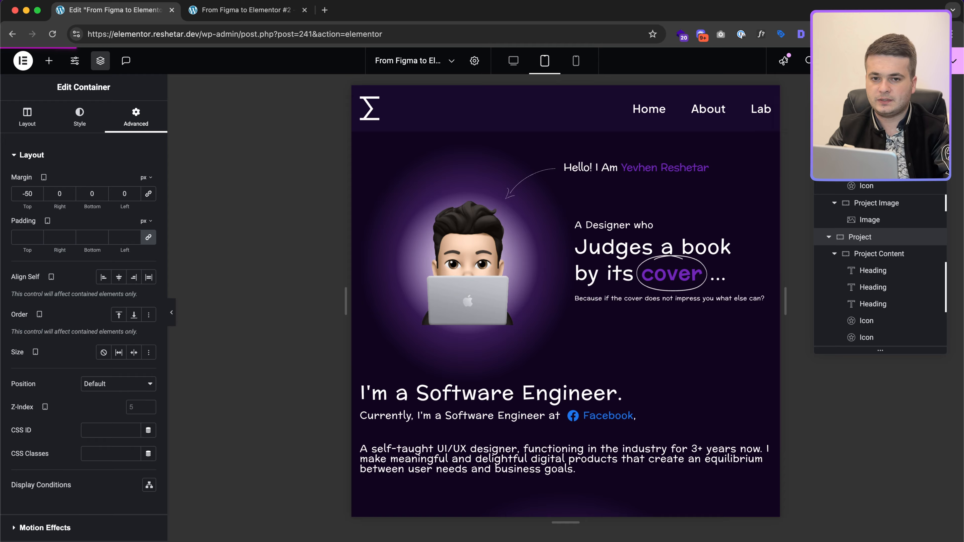
Step: Scroll through the page preview at tablet size in portrait and landscape
{"action": "left_click", "coordinate": [268, 7]}
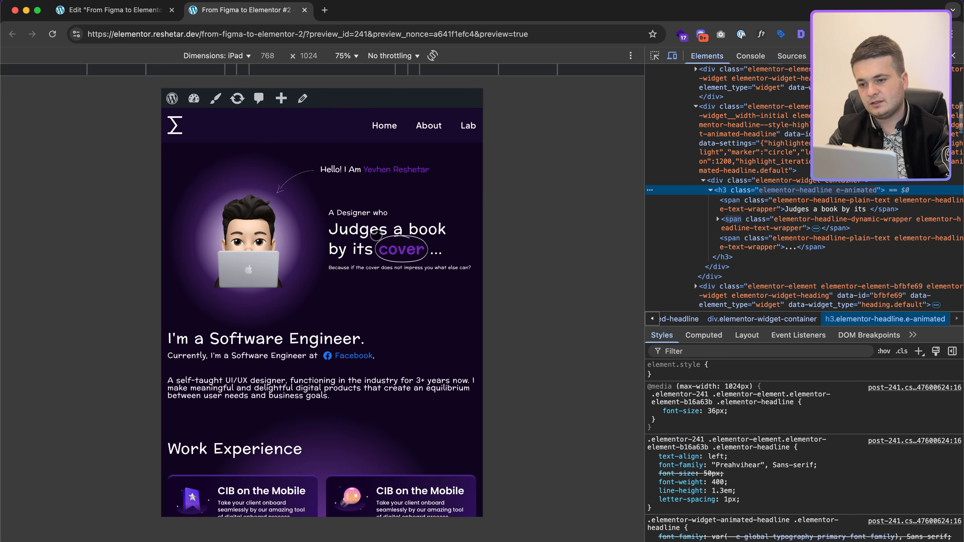
{"action": "scroll", "coordinate": [376, 235], "scroll_direction": "down", "scroll_amount": 5}
{"action": "scroll", "coordinate": [376, 235], "scroll_direction": "down", "scroll_amount": 10}
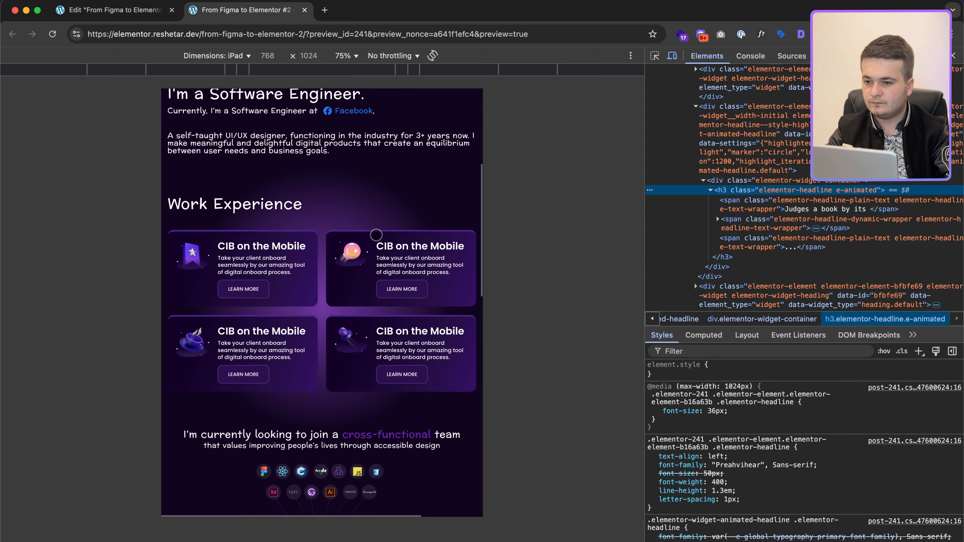
{"action": "scroll", "coordinate": [376, 235], "scroll_direction": "down", "scroll_amount": 10}
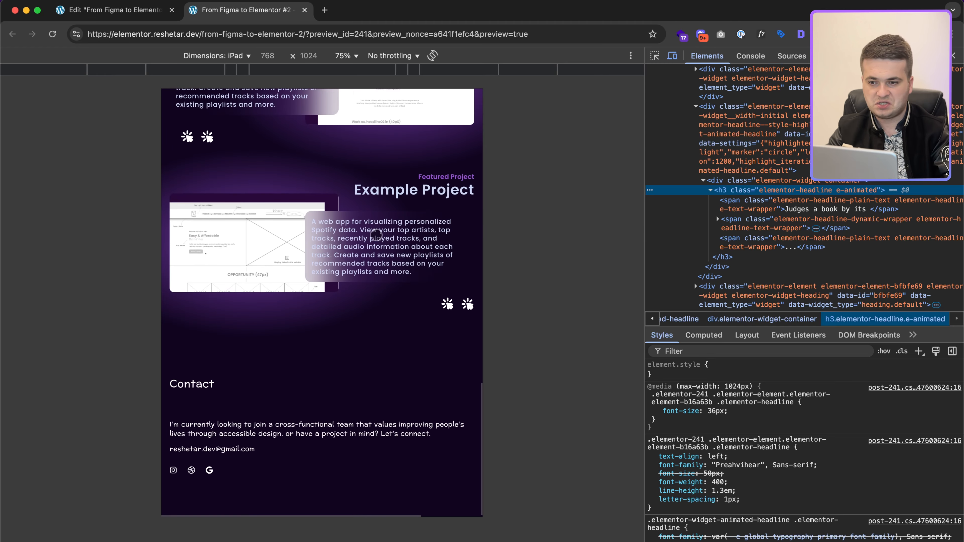
{"action": "left_click", "coordinate": [433, 55]}
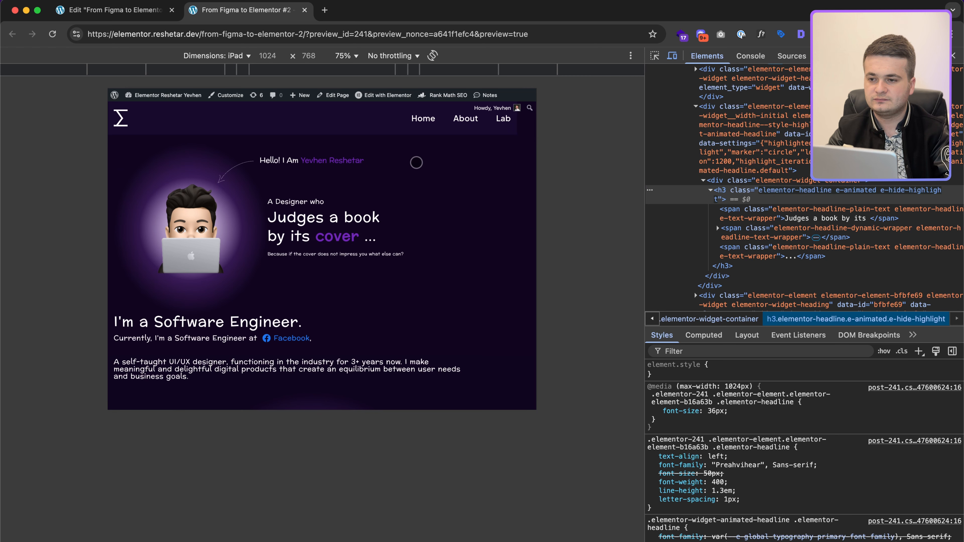
{"action": "scroll", "coordinate": [416, 163], "scroll_direction": "down", "scroll_amount": 6}
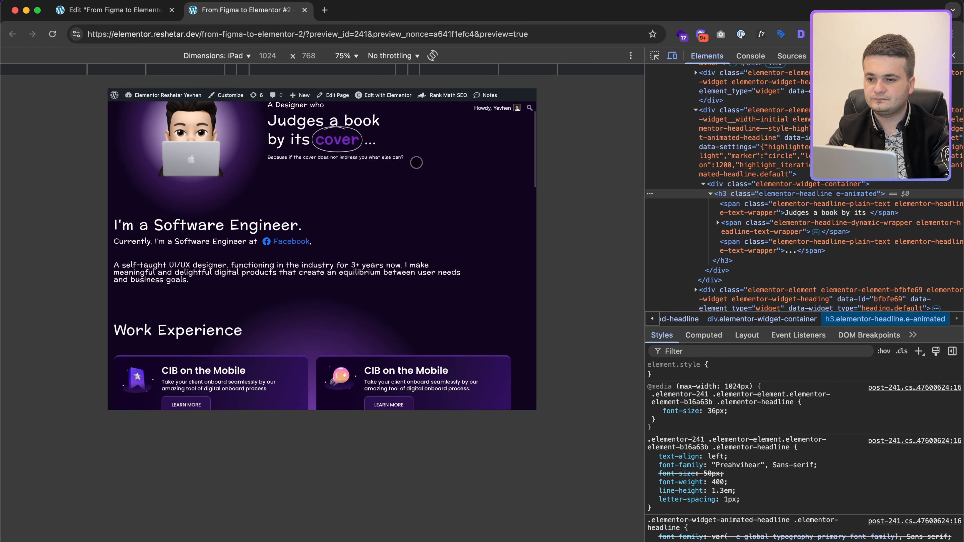
{"action": "scroll", "coordinate": [416, 162], "scroll_direction": "down", "scroll_amount": 15}
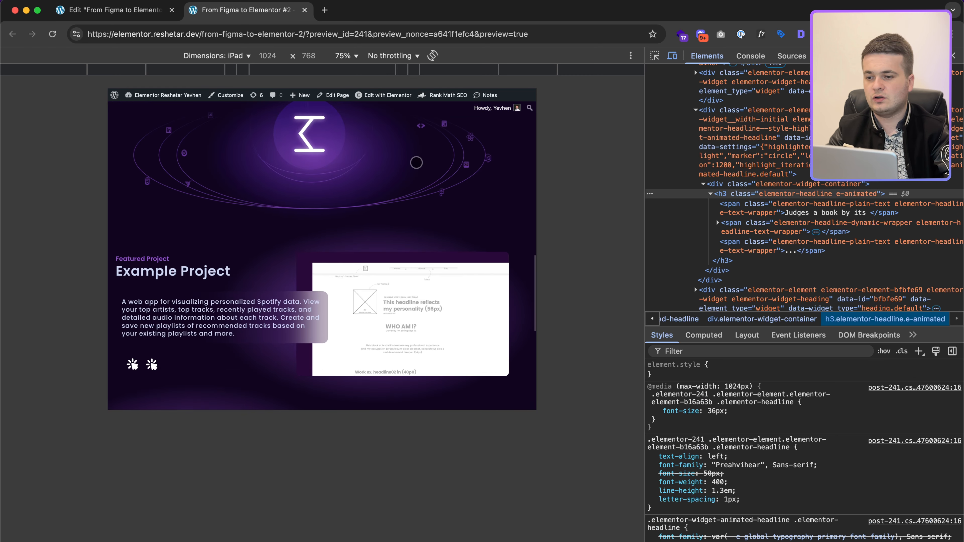
{"action": "scroll", "coordinate": [417, 163], "scroll_direction": "down", "scroll_amount": 4}
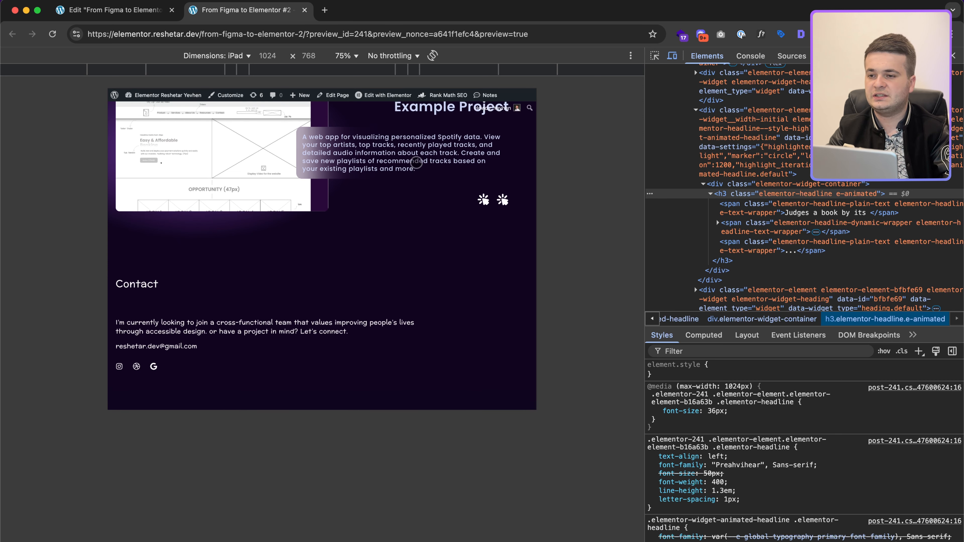
Step: Preview the page at iPhone 6/7/8 Plus, then iPhone X size, scrolling top to bottom
{"action": "left_click", "coordinate": [216, 55]}
{"action": "left_click", "coordinate": [231, 177]}
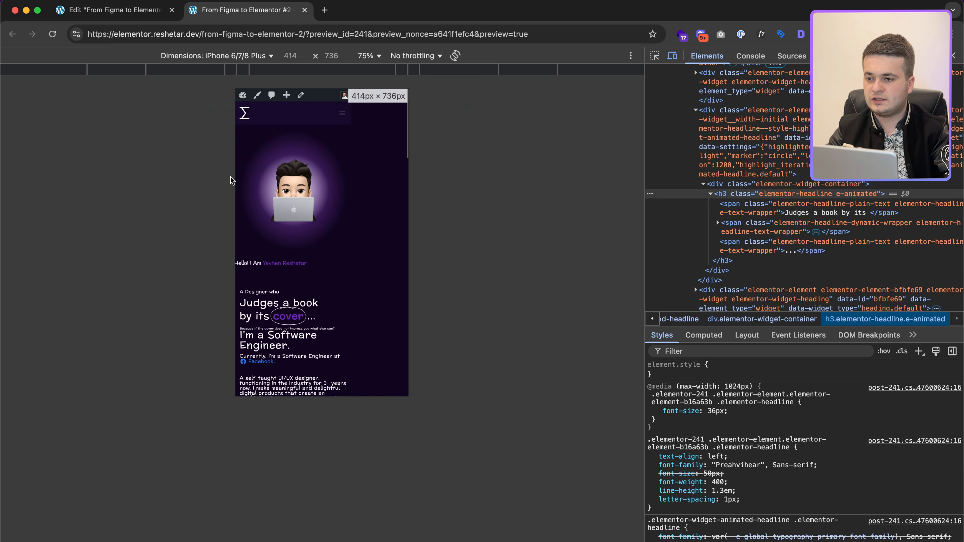
{"action": "left_click", "coordinate": [216, 55]}
{"action": "left_click", "coordinate": [208, 185]}
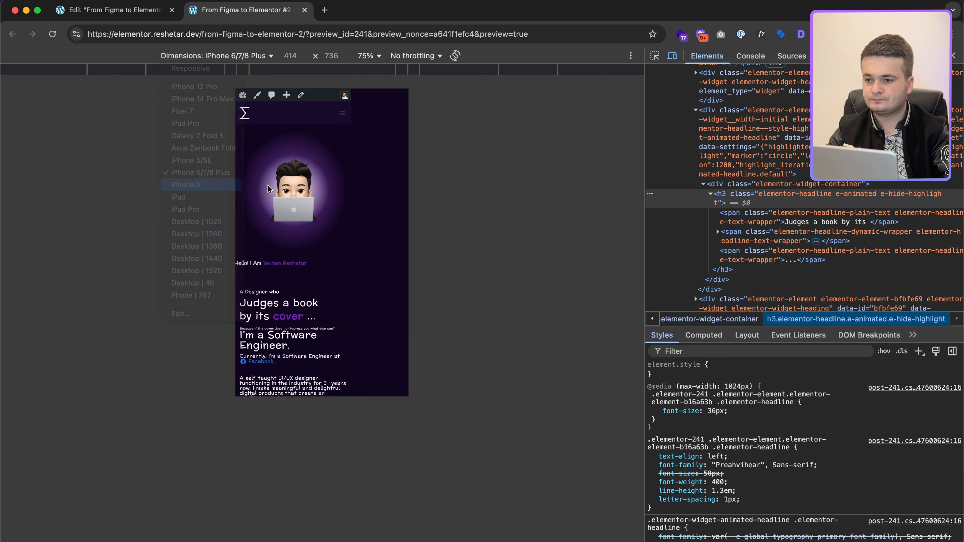
{"action": "scroll", "coordinate": [326, 151], "scroll_direction": "down", "scroll_amount": 15}
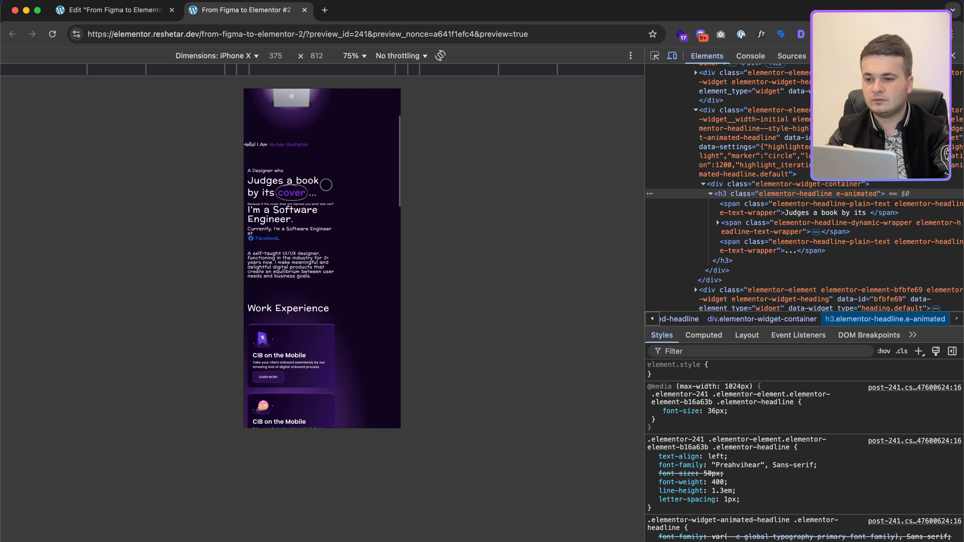
{"action": "scroll", "coordinate": [326, 185], "scroll_direction": "down", "scroll_amount": 5}
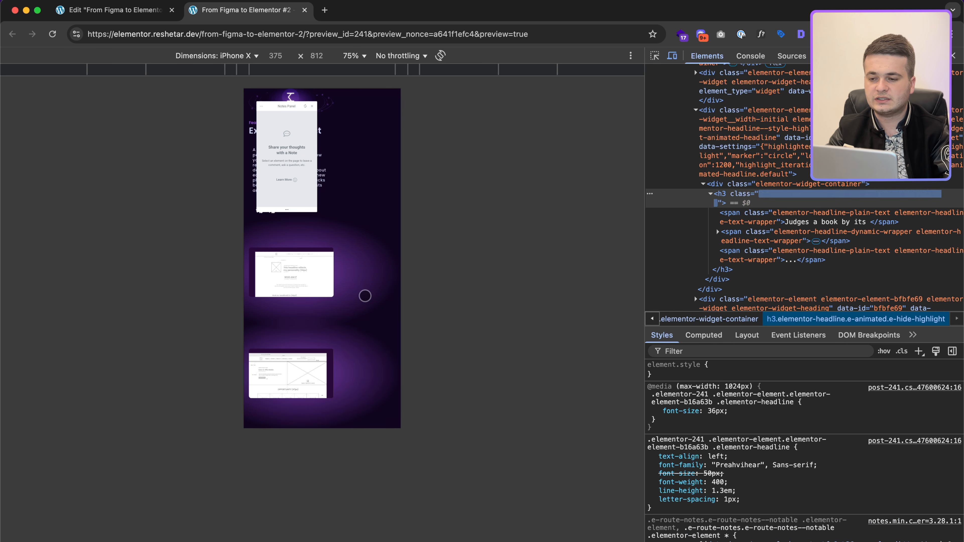
{"action": "scroll", "coordinate": [364, 290], "scroll_direction": "up", "scroll_amount": 5}
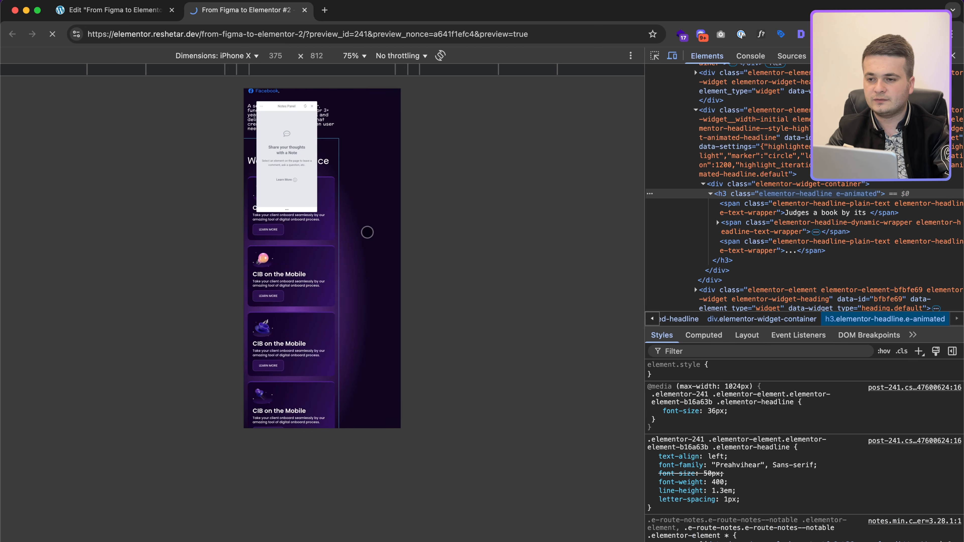
{"action": "scroll", "coordinate": [367, 232], "scroll_direction": "up", "scroll_amount": 10}
{"action": "left_click", "coordinate": [105, 16]}
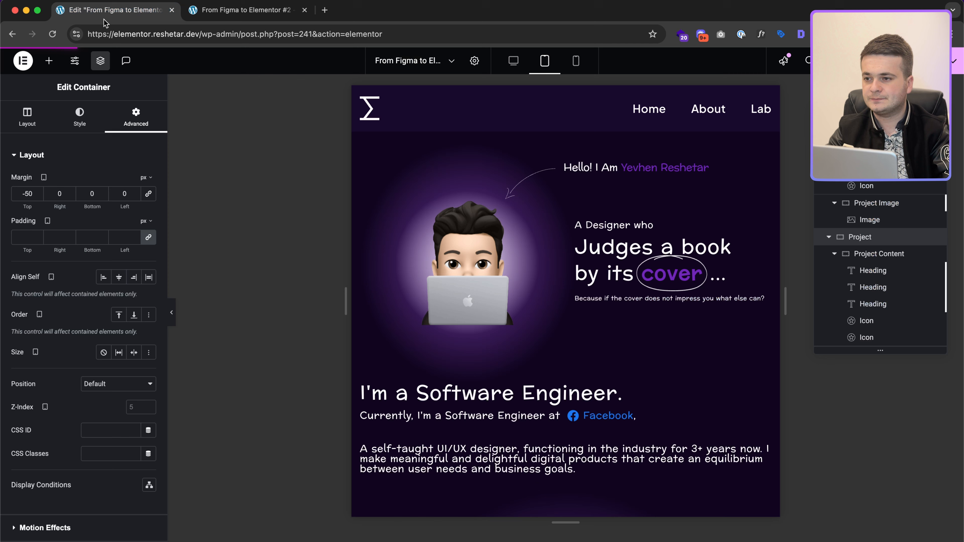
Step: In mobile view, set the container holding both projects to Overflow: Hidden
{"action": "left_click", "coordinate": [576, 63]}
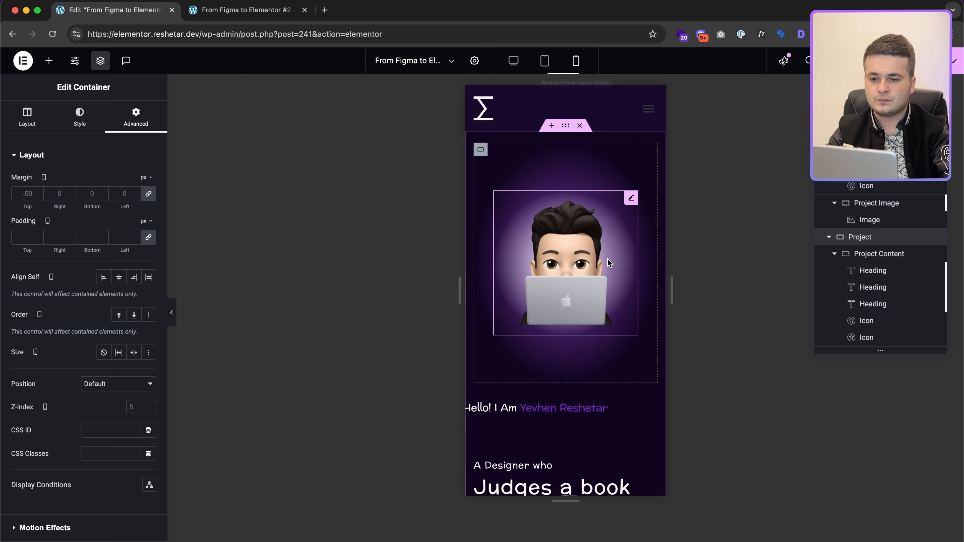
{"action": "scroll", "coordinate": [606, 258], "scroll_direction": "down", "scroll_amount": 10}
{"action": "scroll", "coordinate": [607, 259], "scroll_direction": "right", "scroll_amount": 5}
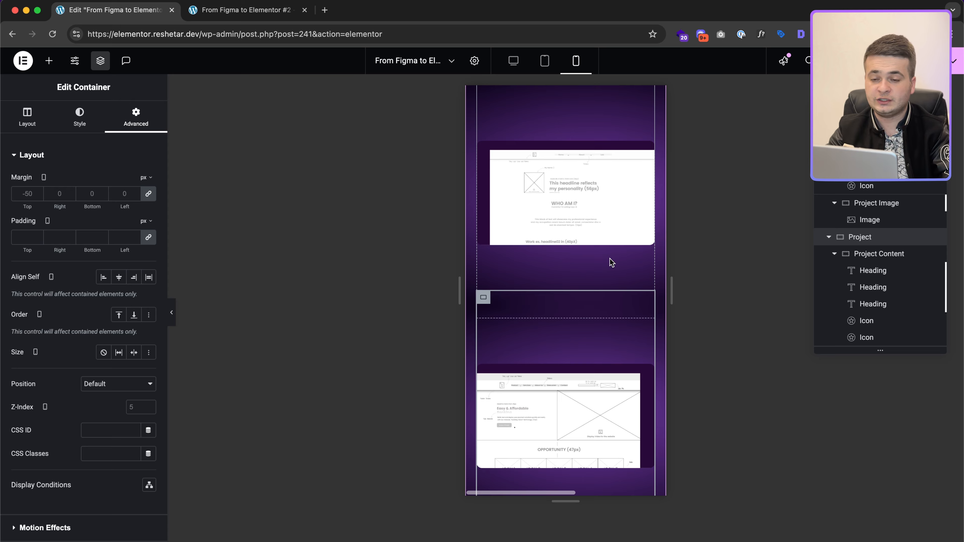
{"action": "scroll", "coordinate": [610, 259], "scroll_direction": "down", "scroll_amount": 15}
{"action": "scroll", "coordinate": [609, 258], "scroll_direction": "up", "scroll_amount": 5}
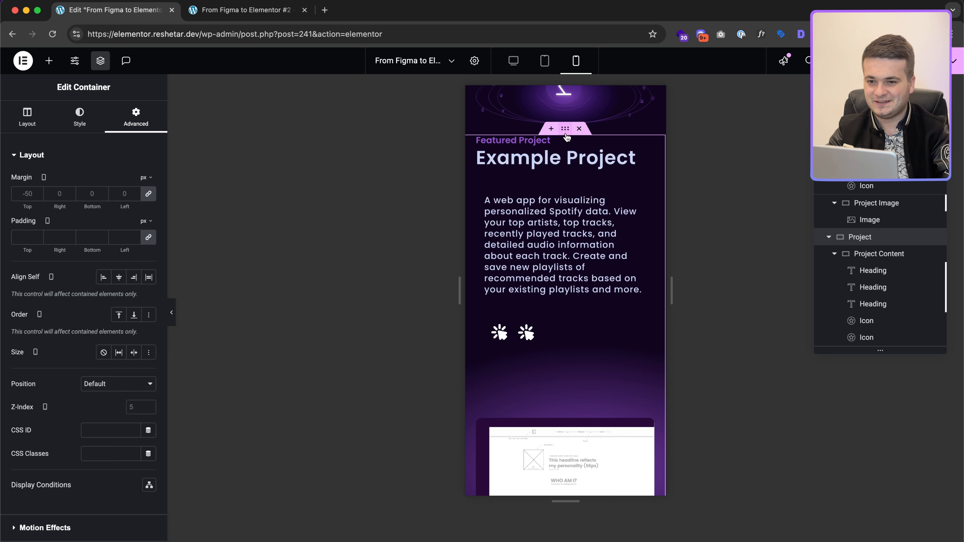
{"action": "left_click", "coordinate": [870, 237]}
{"action": "scroll", "coordinate": [870, 242], "scroll_direction": "up", "scroll_amount": 1}
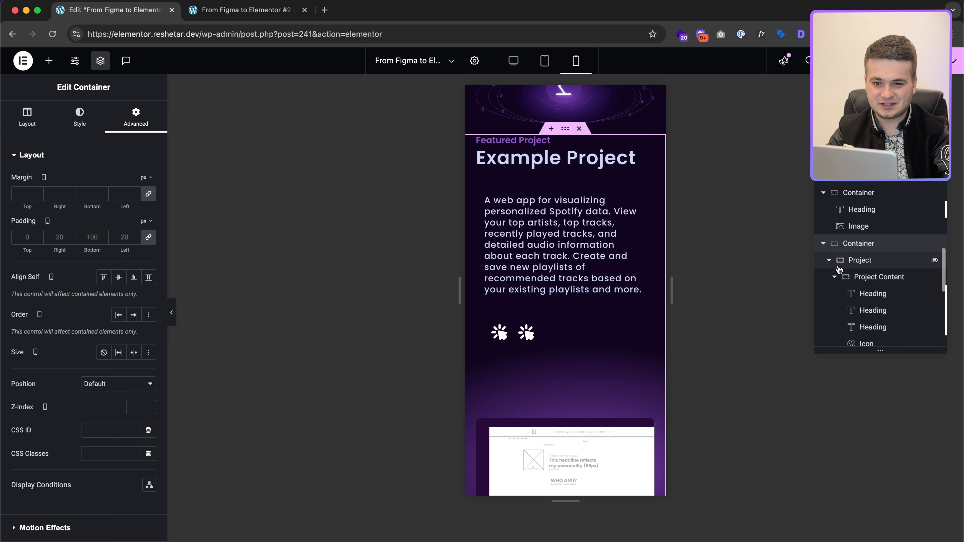
{"action": "left_click", "coordinate": [828, 263]}
{"action": "left_click", "coordinate": [828, 261]}
{"action": "left_click", "coordinate": [828, 278]}
{"action": "left_click", "coordinate": [857, 246]}
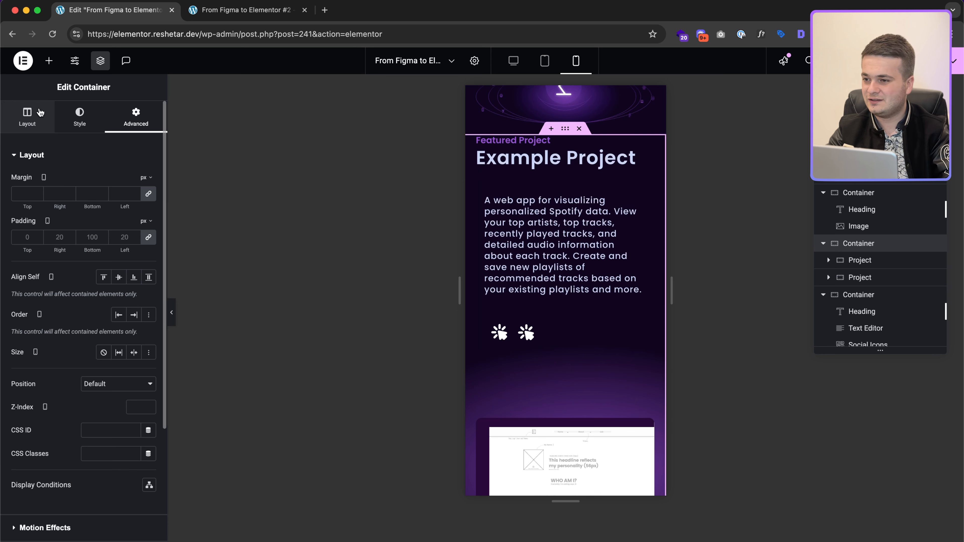
{"action": "left_click", "coordinate": [28, 118]}
{"action": "scroll", "coordinate": [82, 423], "scroll_direction": "down", "scroll_amount": 3}
{"action": "left_click", "coordinate": [61, 469]}
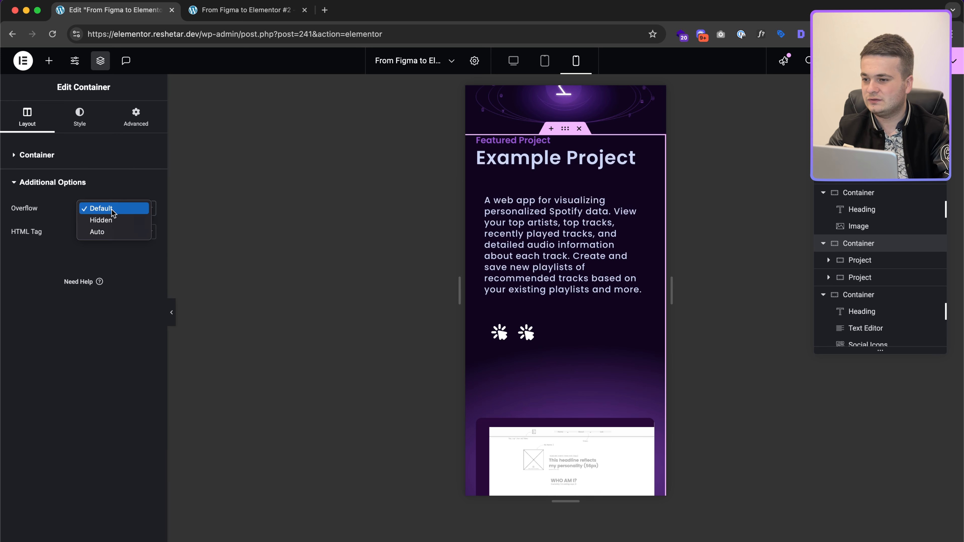
{"action": "left_click", "coordinate": [112, 220]}
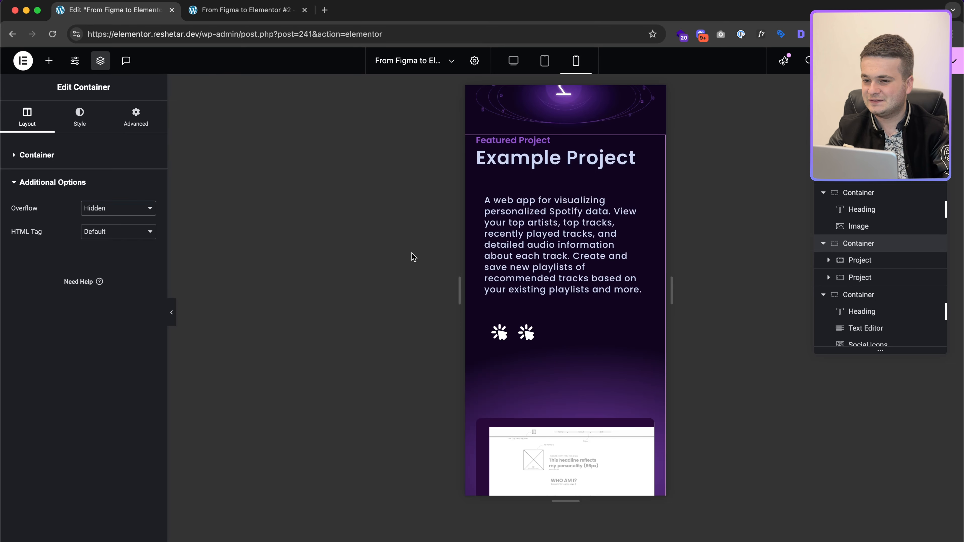
Step: Set the Work Experience container's overflow to Hidden as well
{"action": "scroll", "coordinate": [620, 244], "scroll_direction": "right", "scroll_amount": 2}
{"action": "scroll", "coordinate": [619, 243], "scroll_direction": "down", "scroll_amount": 8}
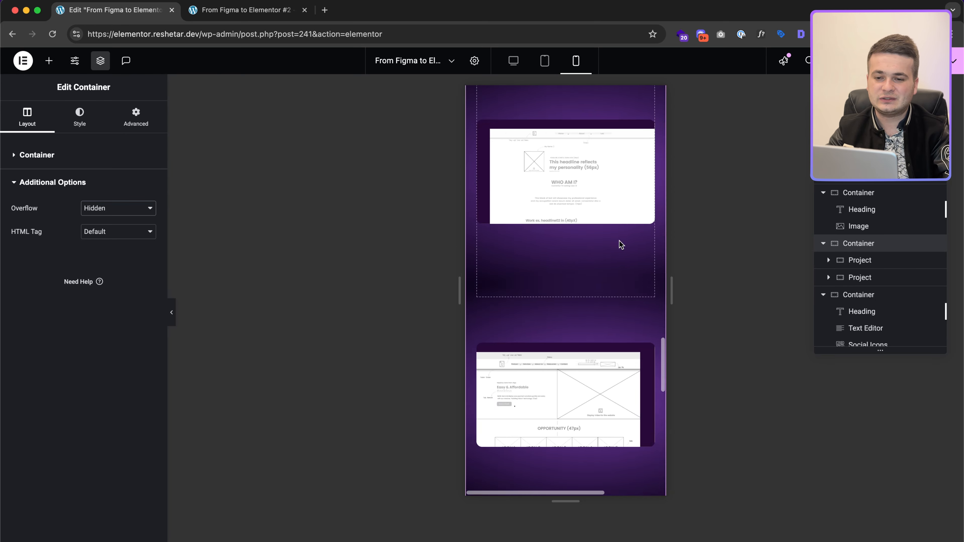
{"action": "scroll", "coordinate": [620, 244], "scroll_direction": "down", "scroll_amount": 5}
{"action": "scroll", "coordinate": [619, 244], "scroll_direction": "up", "scroll_amount": 10}
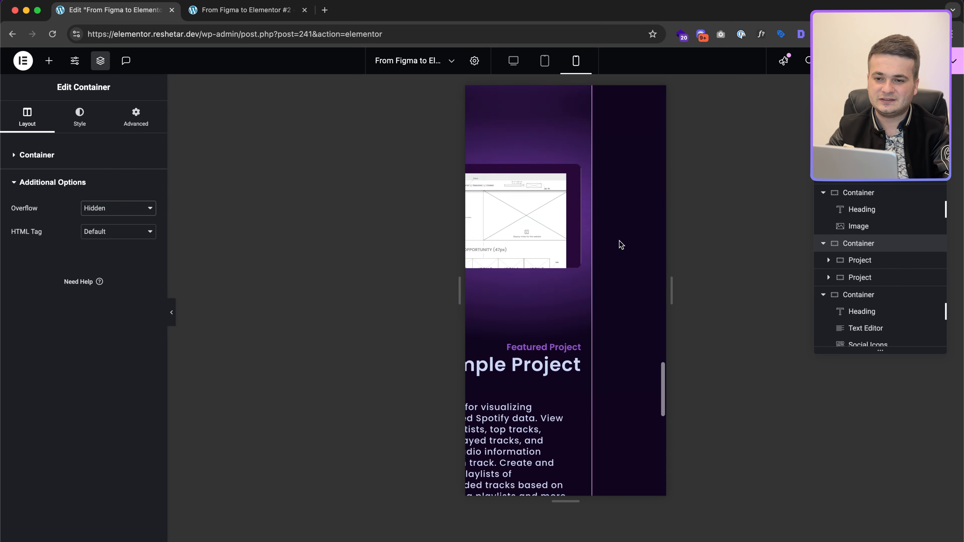
{"action": "scroll", "coordinate": [620, 245], "scroll_direction": "up", "scroll_amount": 15}
{"action": "scroll", "coordinate": [621, 245], "scroll_direction": "left", "scroll_amount": 2}
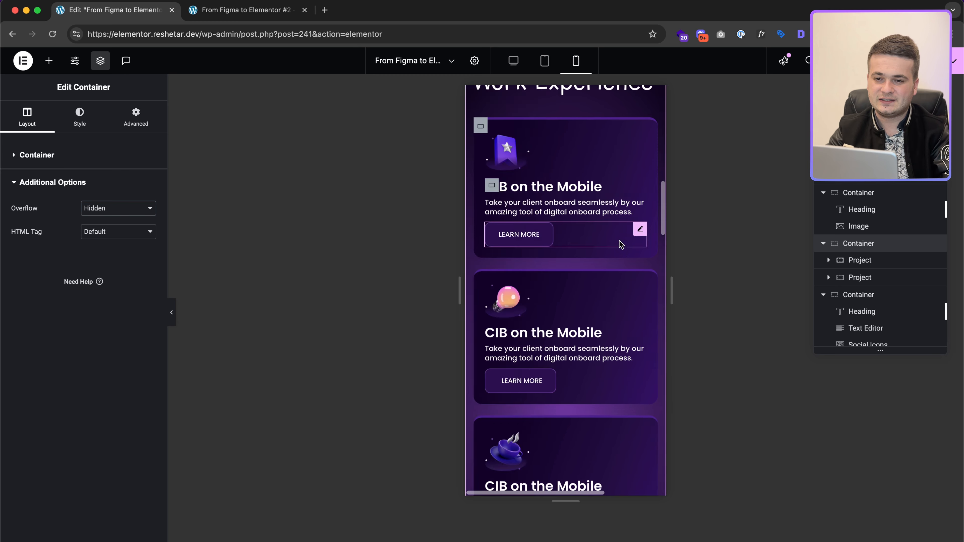
{"action": "left_click", "coordinate": [567, 321]}
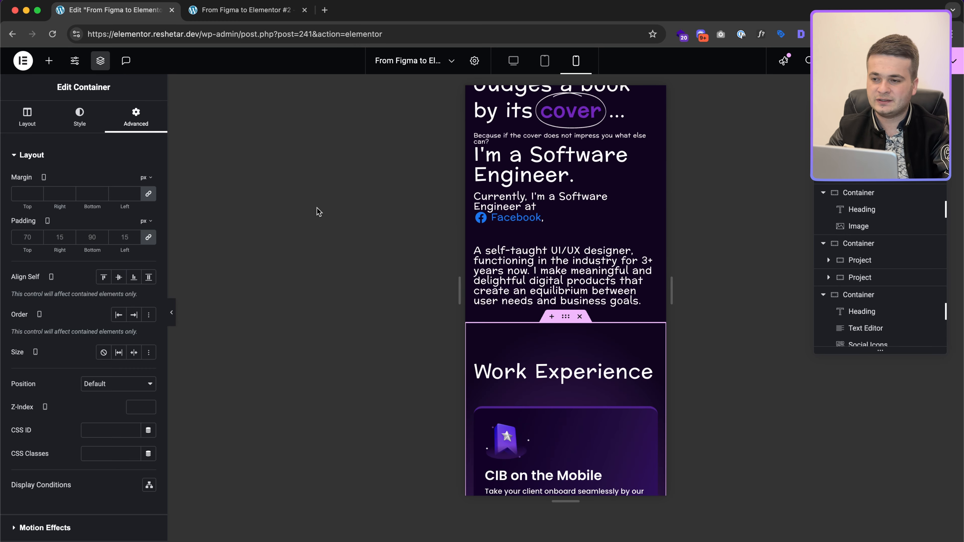
{"action": "left_click", "coordinate": [33, 124]}
{"action": "scroll", "coordinate": [93, 405], "scroll_direction": "down", "scroll_amount": 5}
{"action": "left_click", "coordinate": [60, 463]}
{"action": "left_click", "coordinate": [116, 208]}
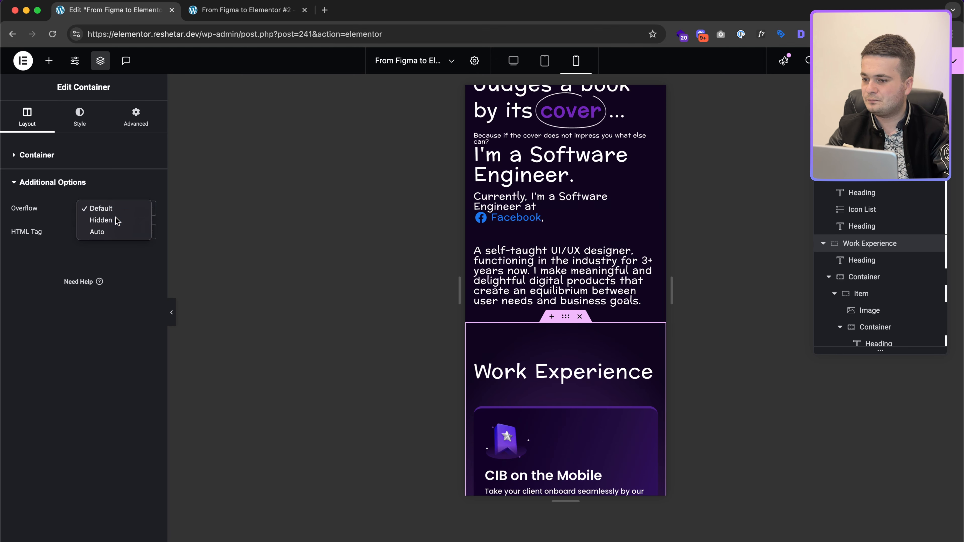
{"action": "left_click", "coordinate": [114, 220]}
{"action": "scroll", "coordinate": [540, 350], "scroll_direction": "down", "scroll_amount": 1}
{"action": "scroll", "coordinate": [540, 349], "scroll_direction": "up", "scroll_amount": 10}
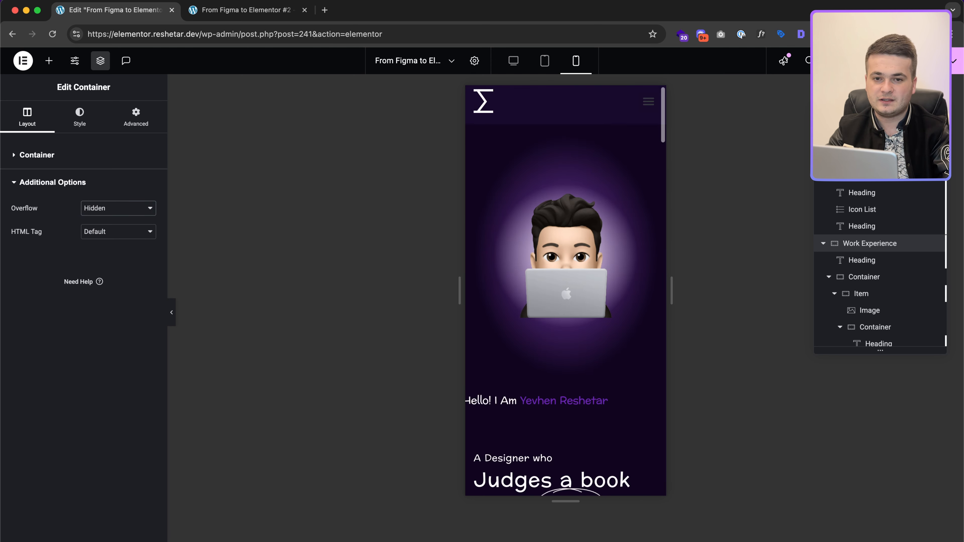
Step: Scroll through the iPhone X preview to confirm no sideways overflow, then return to the editor
{"action": "left_click", "coordinate": [278, 17]}
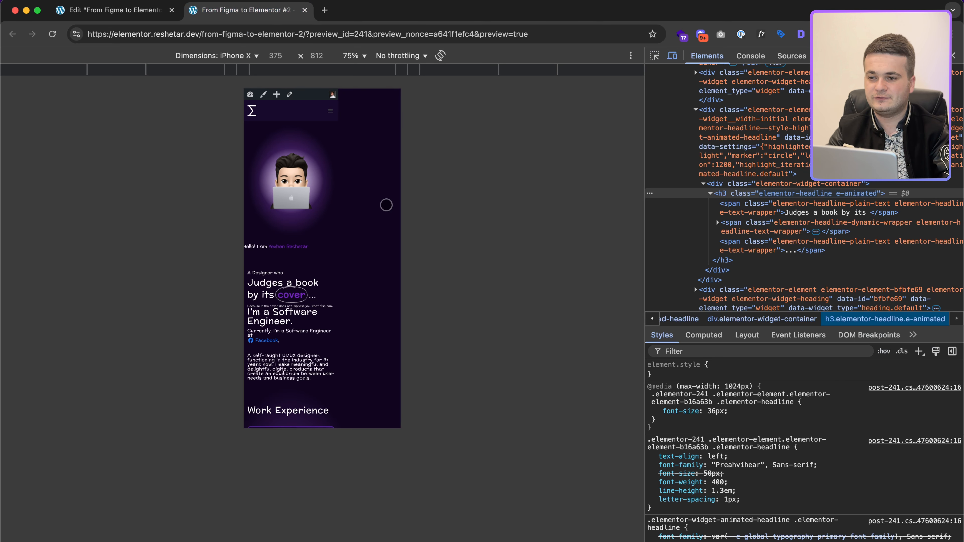
{"action": "scroll", "coordinate": [386, 205], "scroll_direction": "down", "scroll_amount": 3}
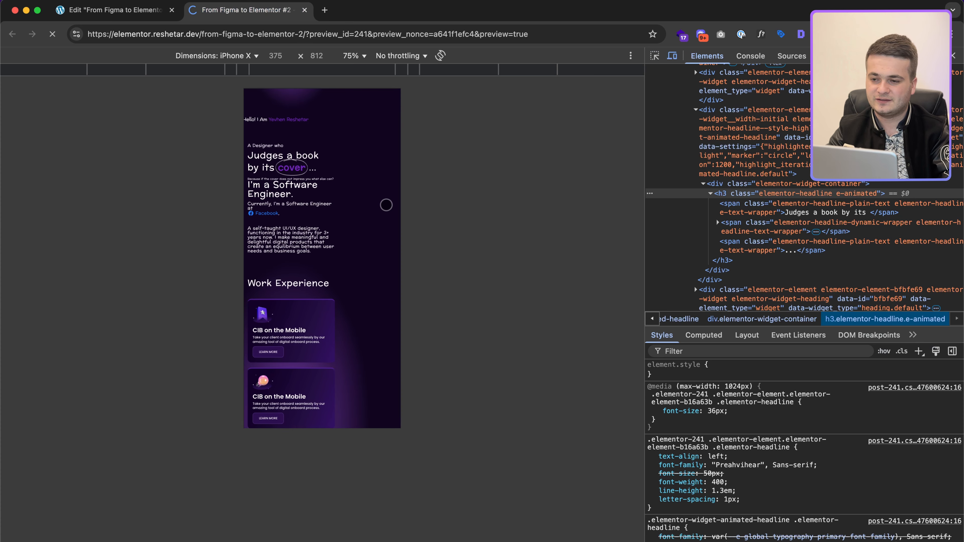
{"action": "scroll", "coordinate": [386, 205], "scroll_direction": "down", "scroll_amount": 10}
{"action": "scroll", "coordinate": [386, 205], "scroll_direction": "down", "scroll_amount": 8}
{"action": "scroll", "coordinate": [386, 205], "scroll_direction": "up", "scroll_amount": 7}
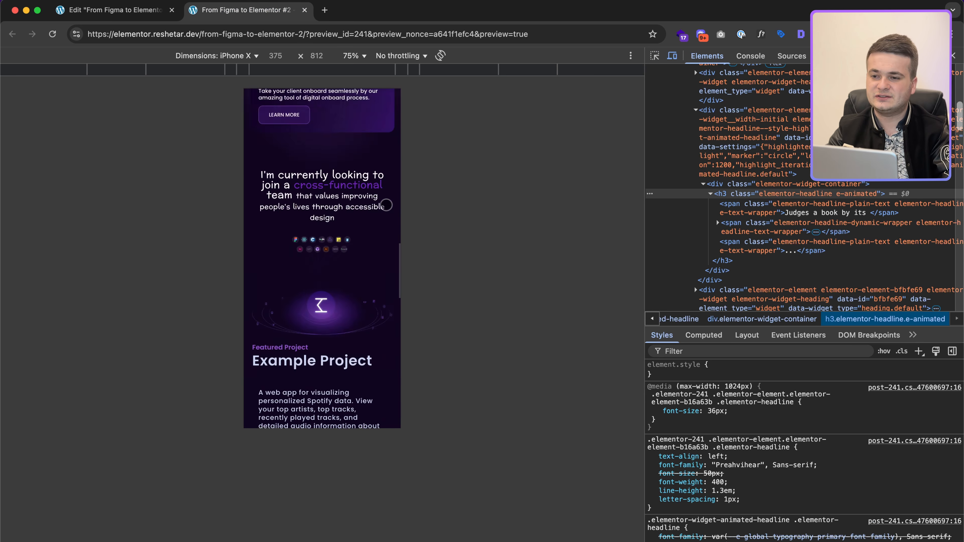
{"action": "scroll", "coordinate": [386, 205], "scroll_direction": "up", "scroll_amount": 15}
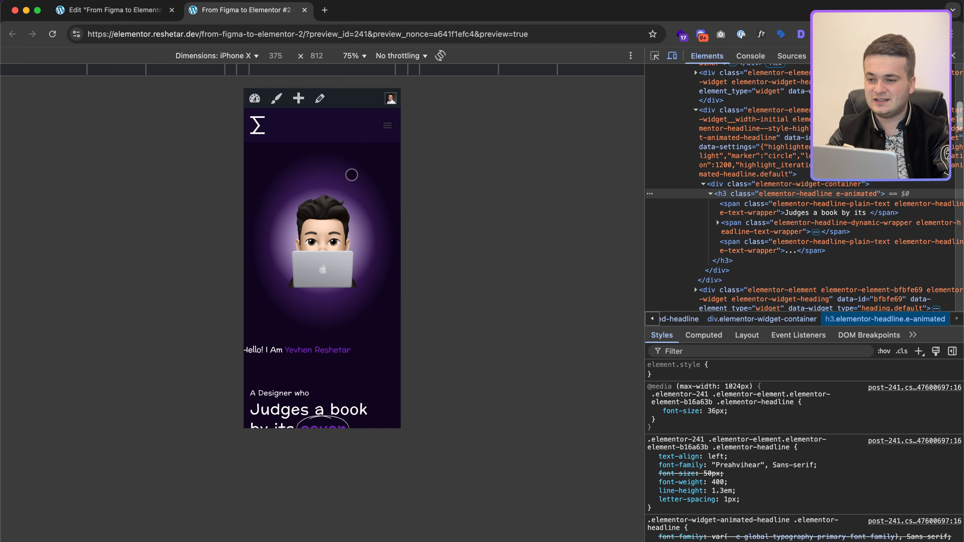
{"action": "left_click", "coordinate": [114, 10]}
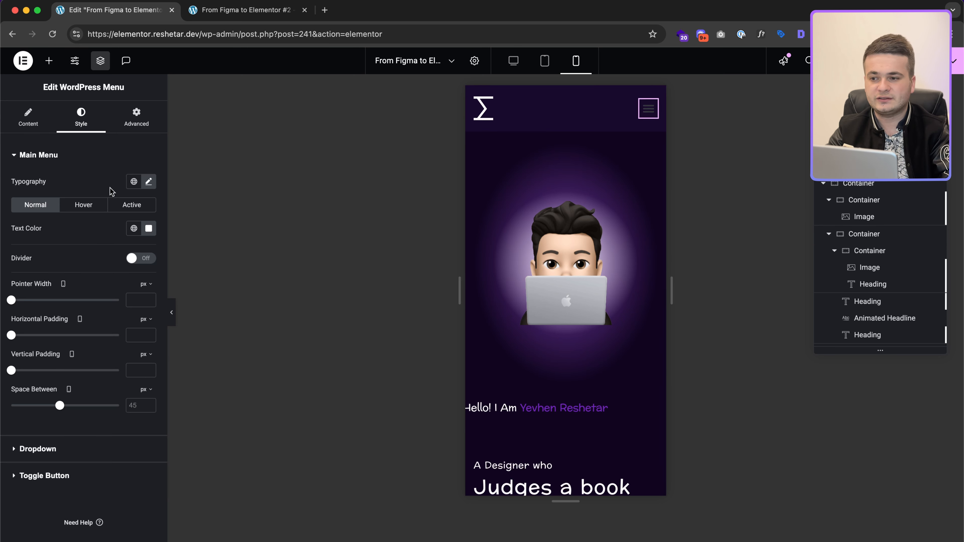
Step: Colour the mobile menu toggle icon white (#fff), then bring up the Figma design
{"action": "left_click", "coordinate": [75, 484]}
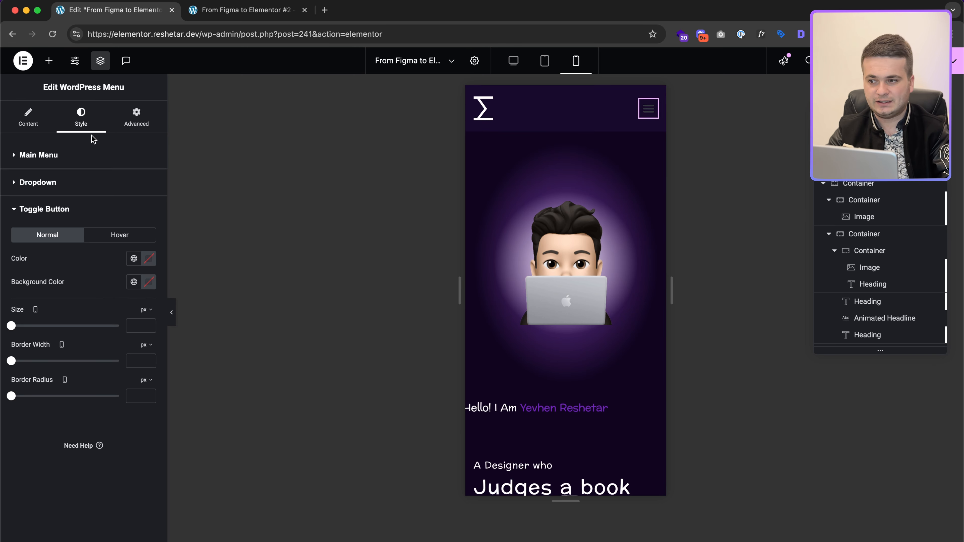
{"action": "left_click", "coordinate": [148, 259]}
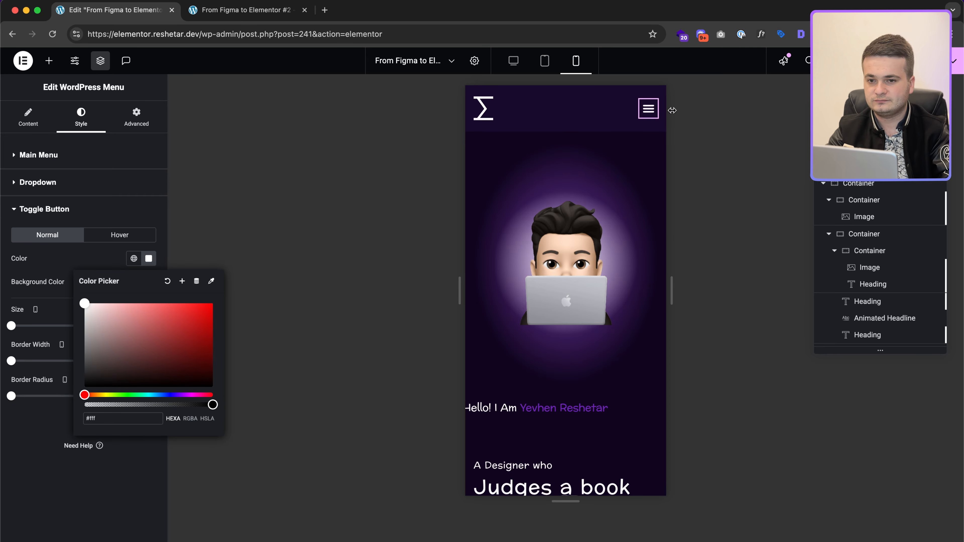
{"action": "left_click", "coordinate": [20, 458]}
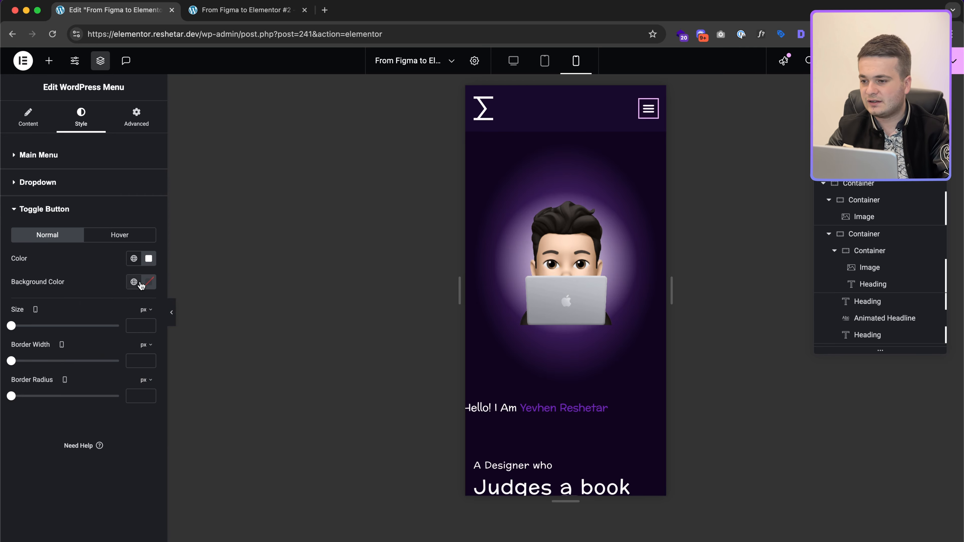
{"action": "key", "text": "ctrl+Right"}
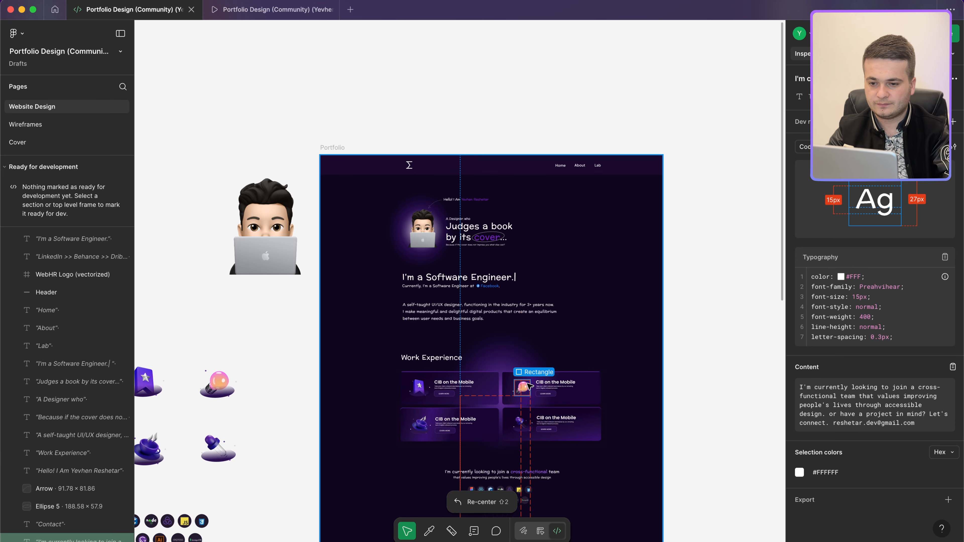
Step: Inspect the LEARN MORE button: 119×33, #2C1250 fill, 1 px #693B93 stroke
{"action": "scroll", "coordinate": [529, 380], "scroll_direction": "down", "scroll_amount": 15}
{"action": "scroll", "coordinate": [527, 379], "scroll_direction": "up", "scroll_amount": 5}
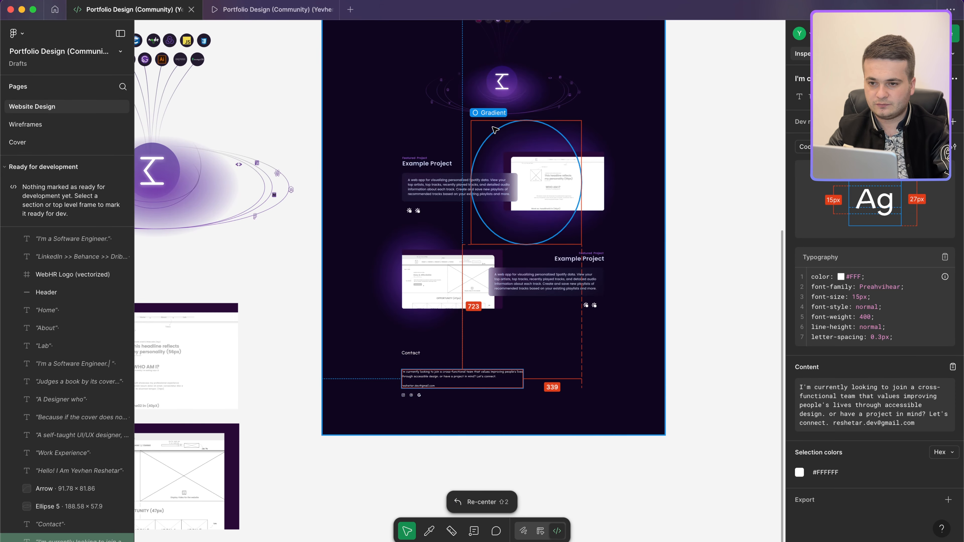
{"action": "scroll", "coordinate": [456, 322], "scroll_direction": "up", "scroll_amount": 8}
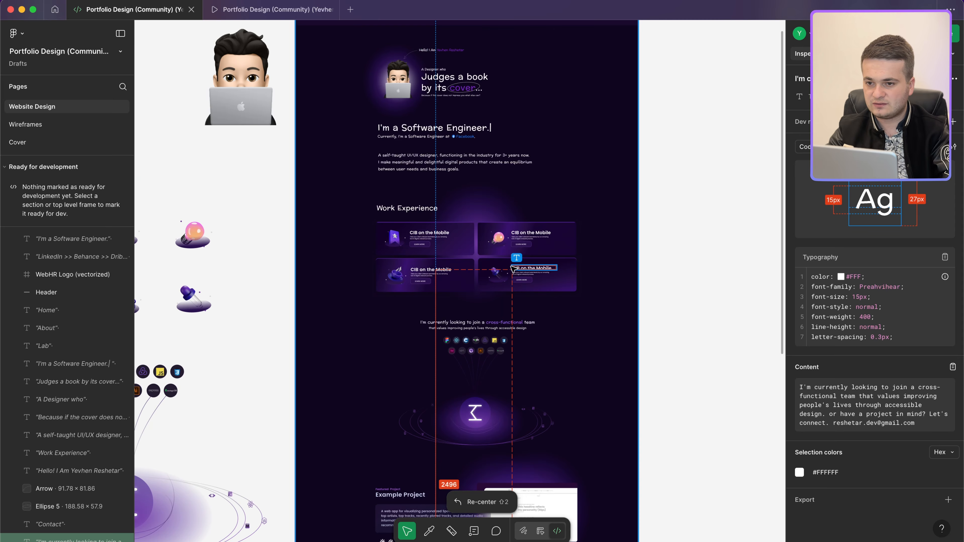
{"action": "scroll", "coordinate": [440, 224], "scroll_direction": "up", "scroll_amount": 3}
{"action": "left_click", "coordinate": [398, 267]}
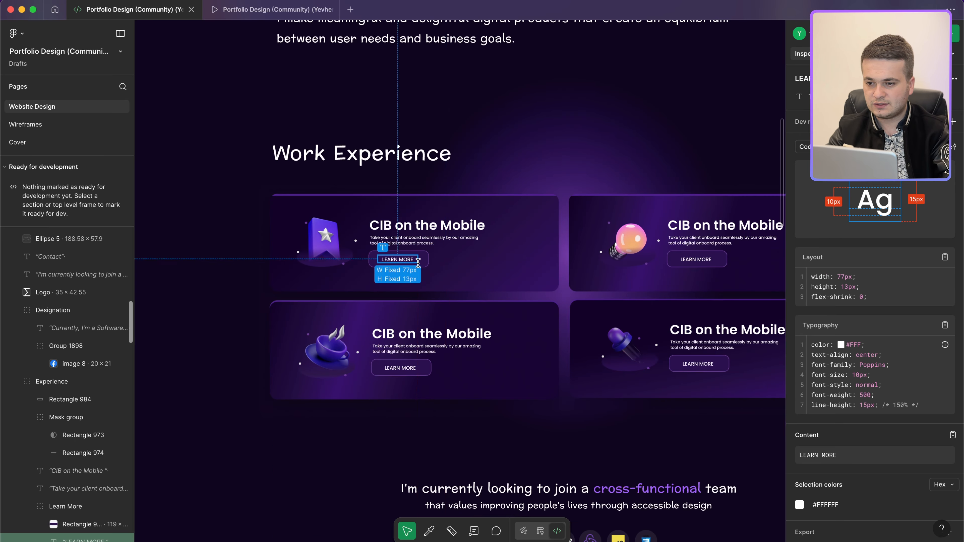
{"action": "scroll", "coordinate": [429, 259], "scroll_direction": "up", "scroll_amount": 5}
{"action": "left_click", "coordinate": [428, 259]}
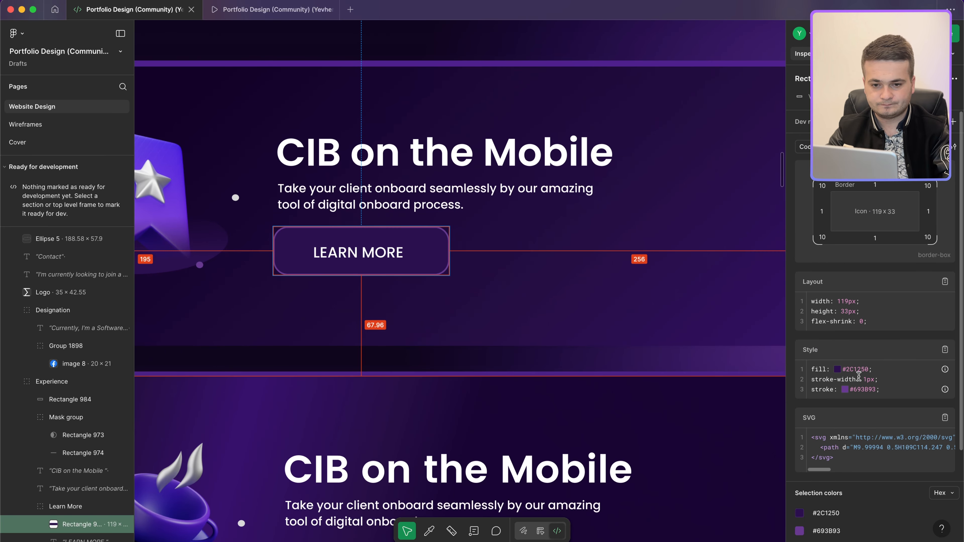
{"action": "key", "text": "super+Tab"}
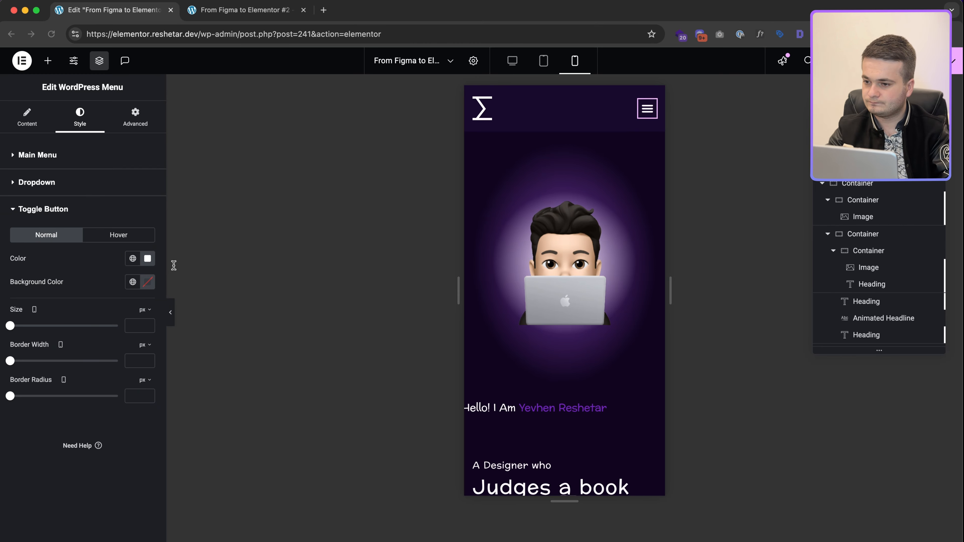
Step: Give the mobile menu toggle a #693B93 purple background and open its dropdown
{"action": "left_click", "coordinate": [149, 282]}
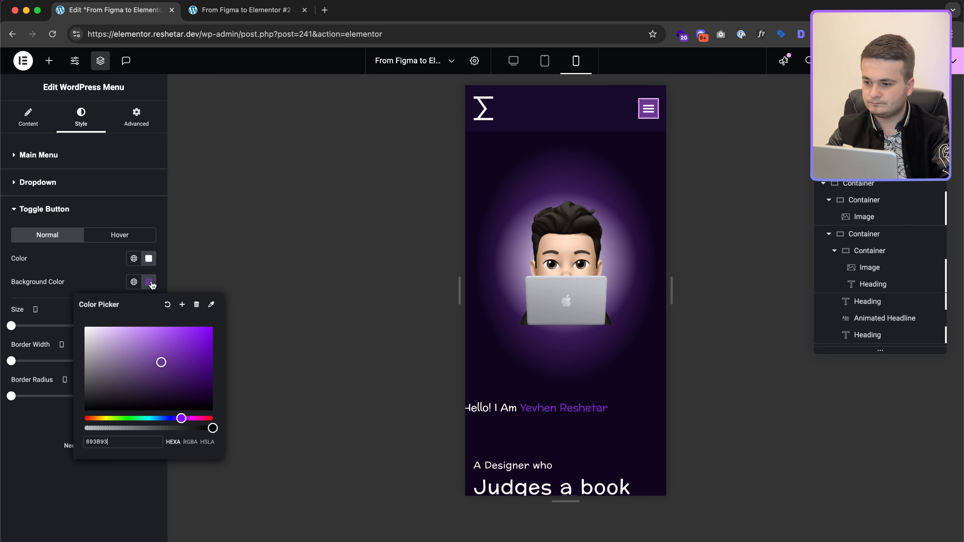
{"action": "left_click", "coordinate": [113, 282]}
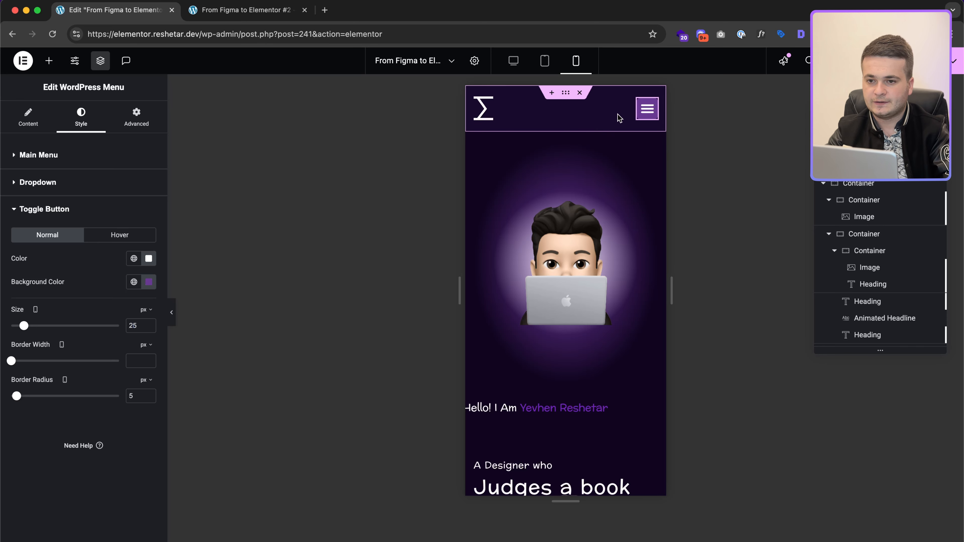
{"action": "left_click", "coordinate": [479, 119]}
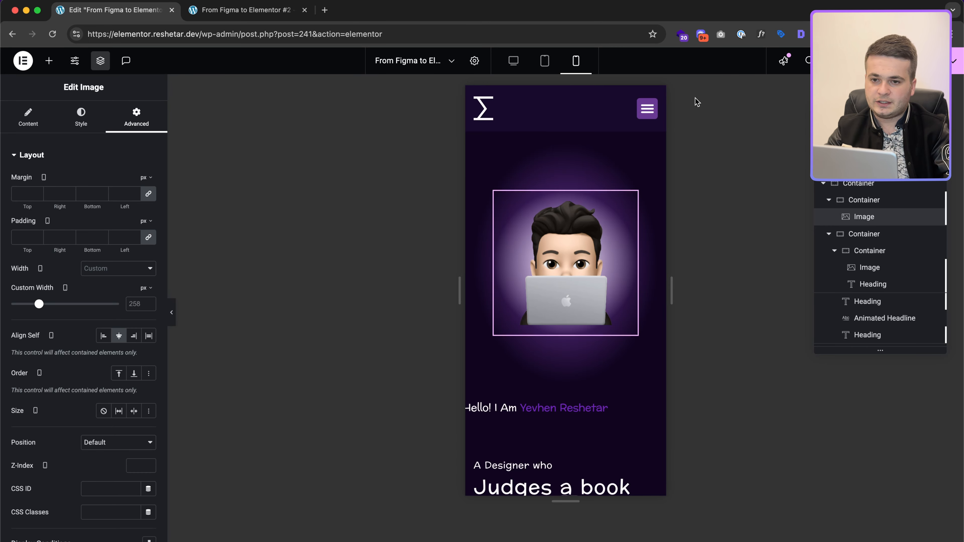
{"action": "left_click", "coordinate": [645, 119]}
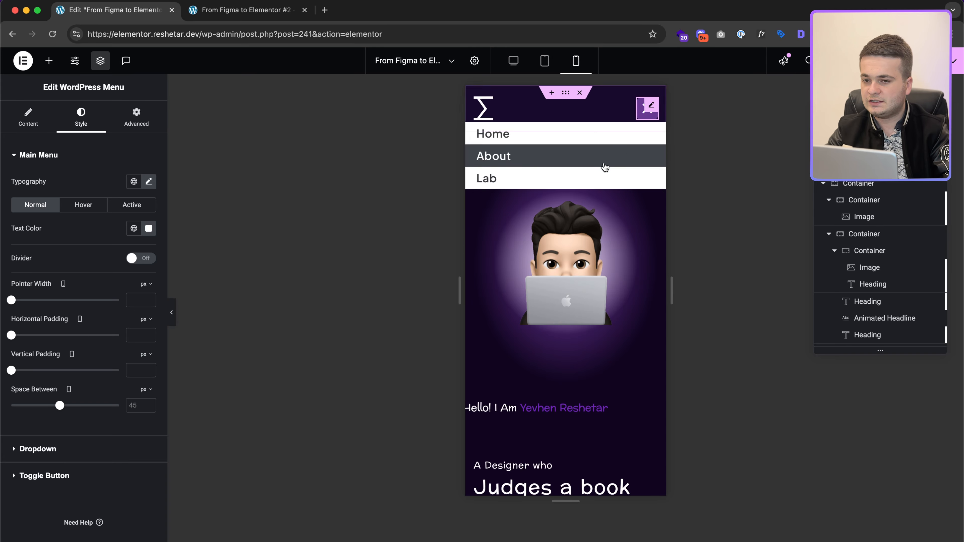
Step: Copy the dark #11071F background colour from the Figma design with the colour picker
{"action": "key", "text": "ctrl+Right"}
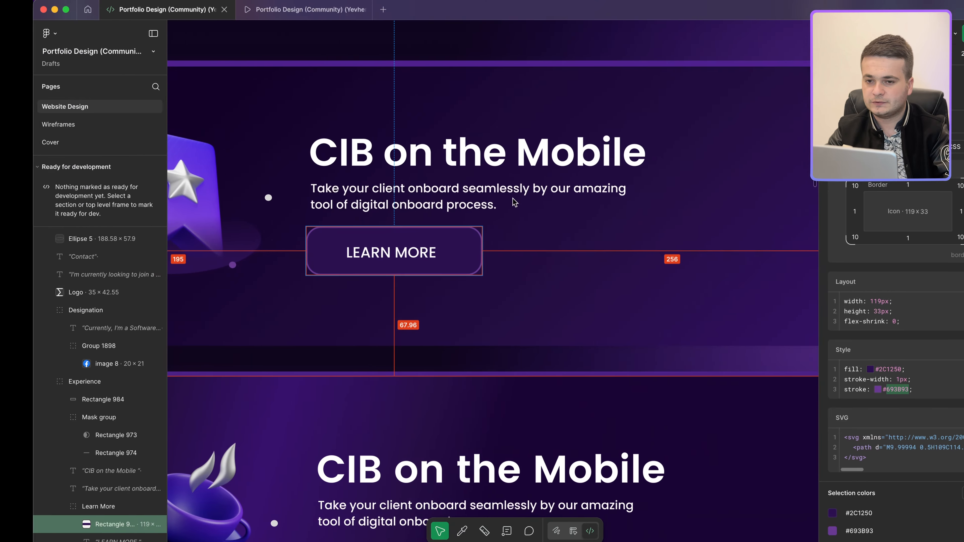
{"action": "scroll", "coordinate": [499, 185], "scroll_direction": "down", "scroll_amount": 5}
{"action": "scroll", "coordinate": [499, 185], "scroll_direction": "down", "scroll_amount": 3}
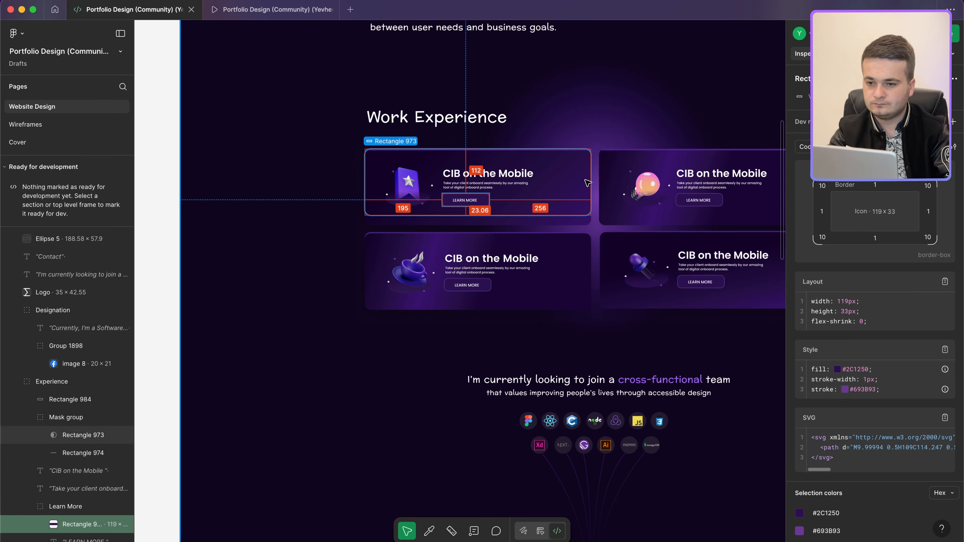
{"action": "scroll", "coordinate": [421, 234], "scroll_direction": "left", "scroll_amount": 3}
{"action": "key", "text": "i"}
{"action": "left_click", "coordinate": [323, 265]}
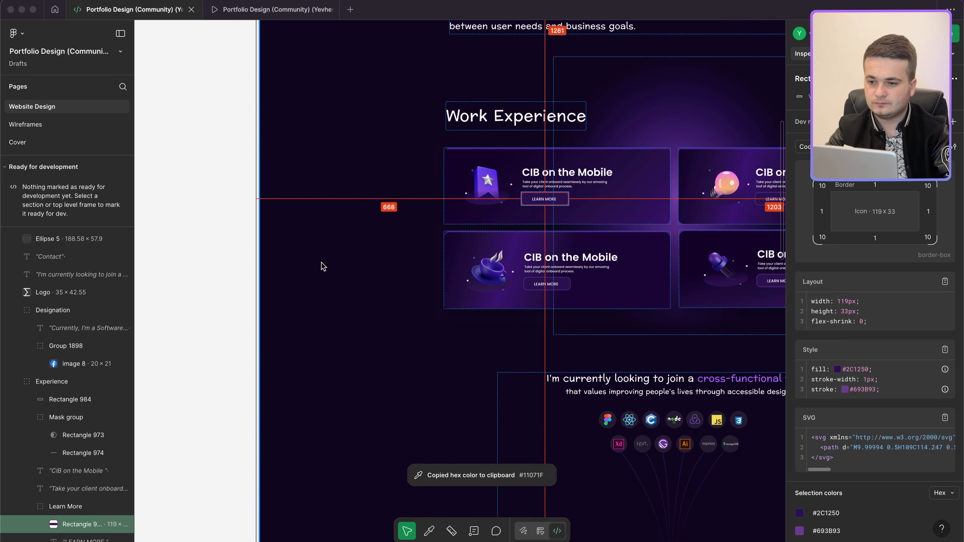
{"action": "key", "text": "ctrl+Left"}
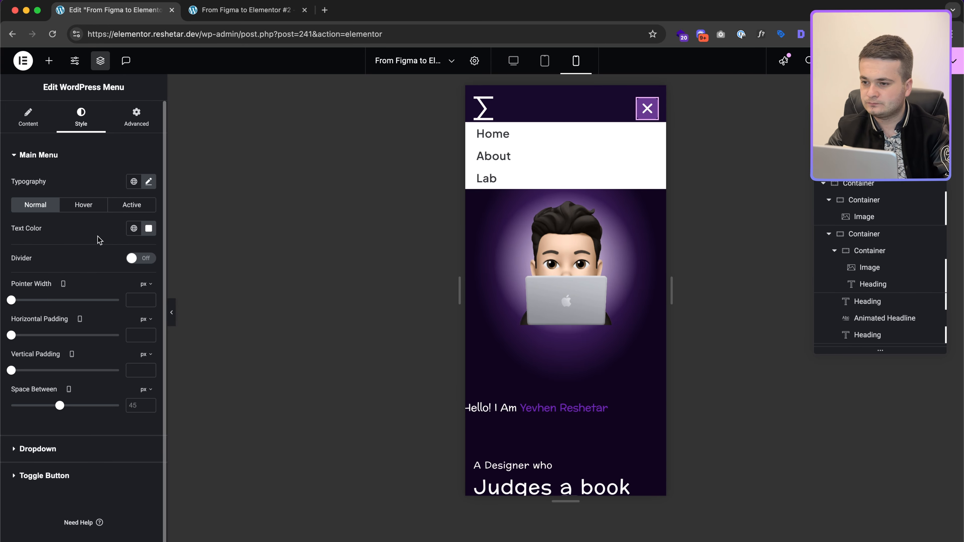
Step: Set the dropdown menu's normal background colour to #11071F
{"action": "left_click", "coordinate": [60, 455]}
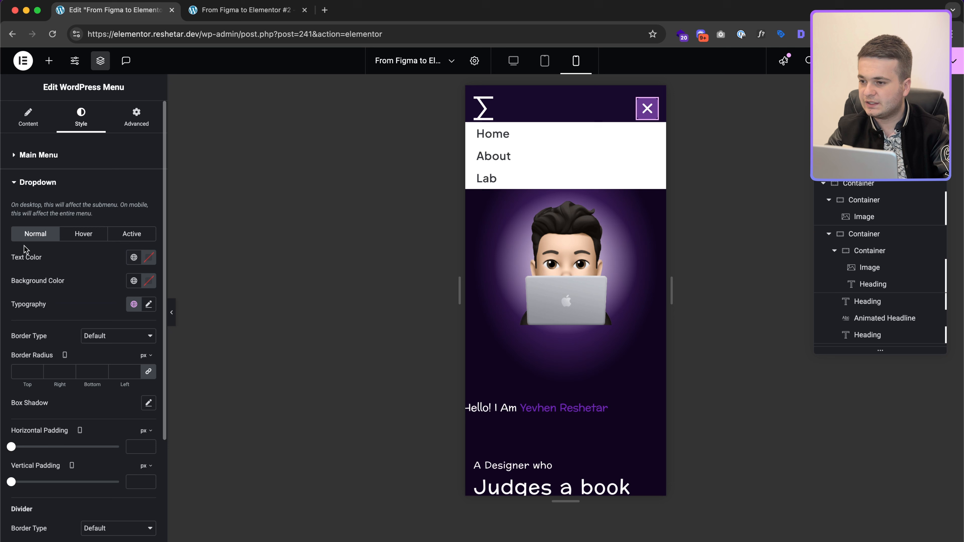
{"action": "left_click", "coordinate": [149, 280]}
{"action": "key", "text": "ctrl+v"}
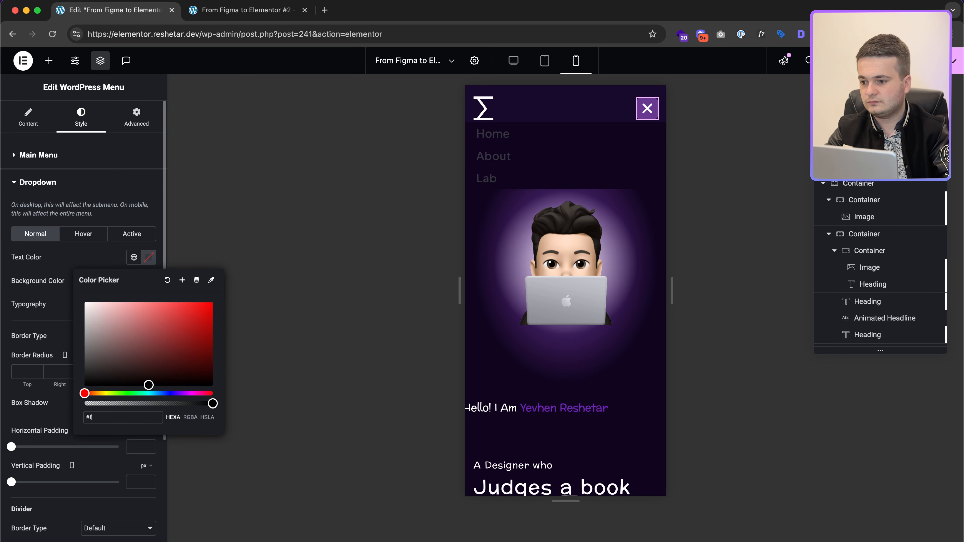
Step: Give hovered and active dropdown items a #693B93 purple background, then collapse the menu
{"action": "left_click", "coordinate": [83, 234]}
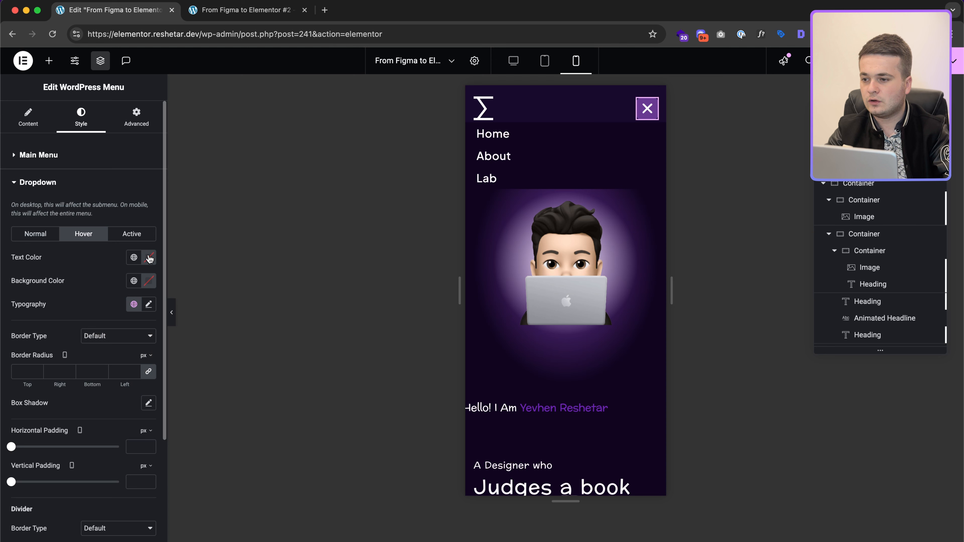
{"action": "left_click", "coordinate": [148, 280]}
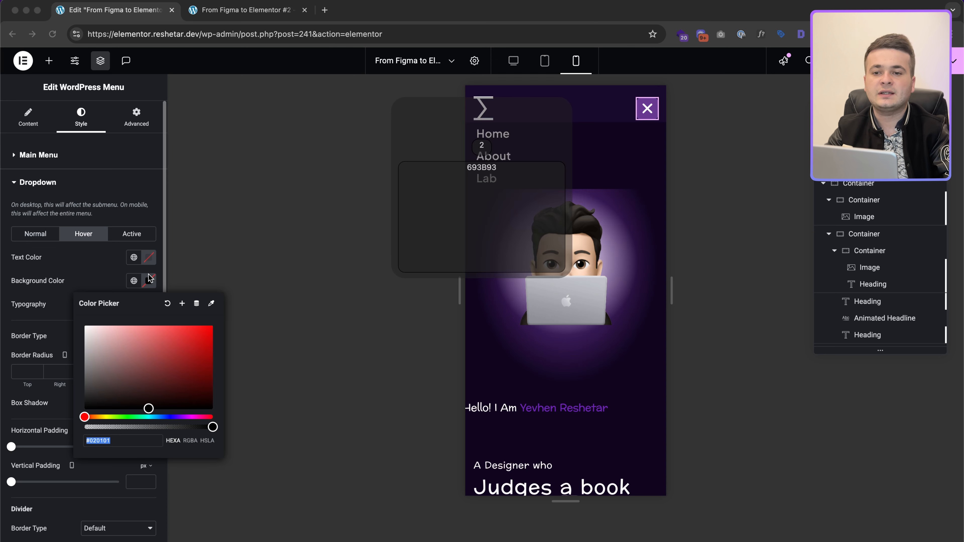
{"action": "key", "text": "super+v"}
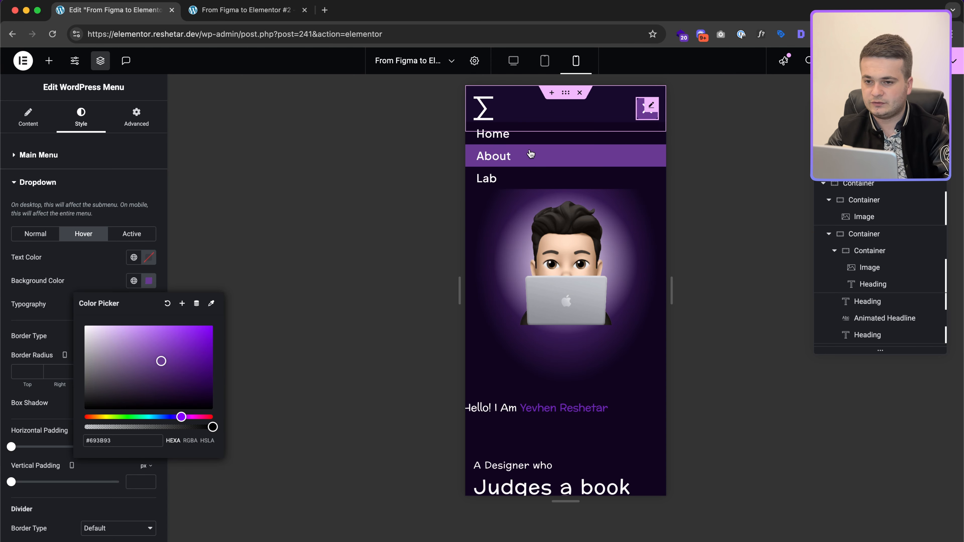
{"action": "left_click", "coordinate": [131, 234]}
{"action": "left_click", "coordinate": [148, 280]}
{"action": "type", "text": "693B93"}
{"action": "left_click", "coordinate": [77, 287]}
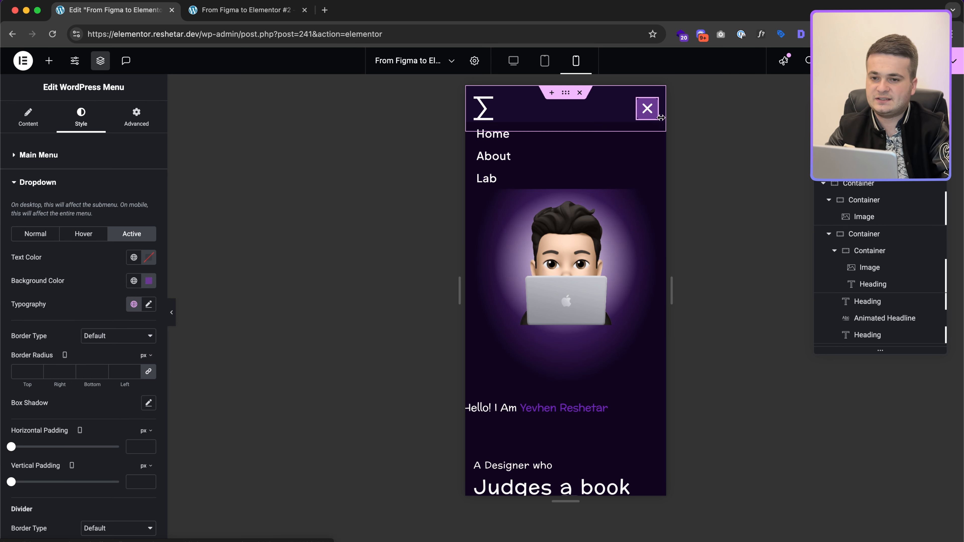
{"action": "left_click", "coordinate": [640, 116]}
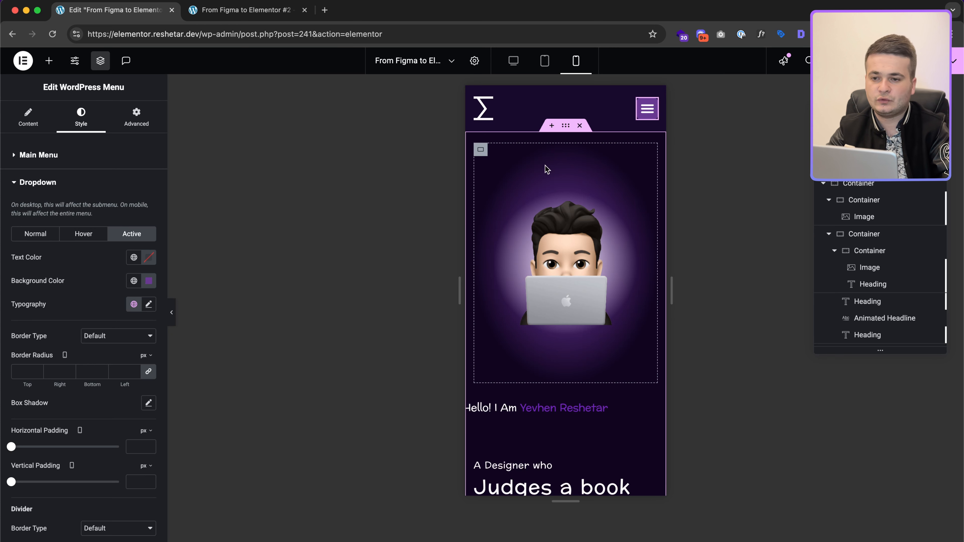
Step: Set the hero container's mobile minimum height to 200
{"action": "left_click", "coordinate": [480, 151]}
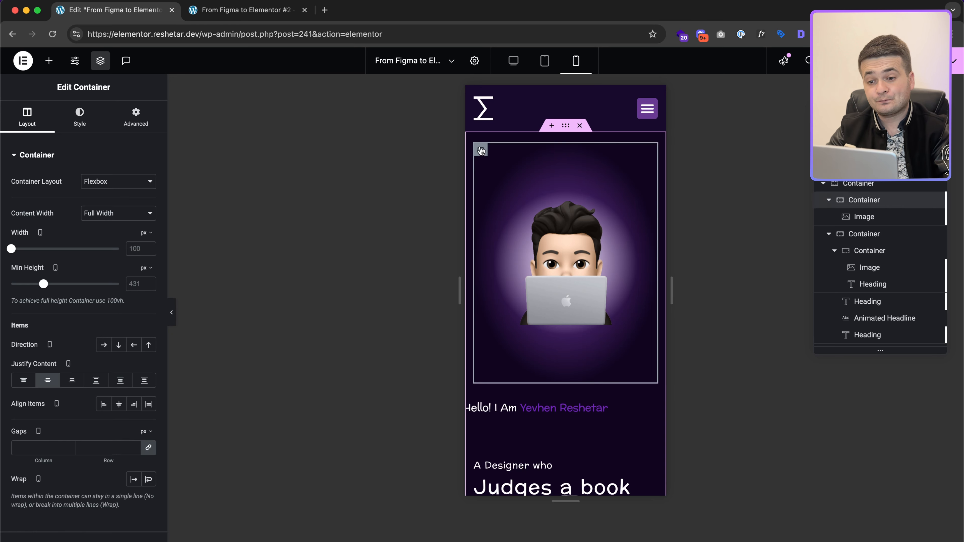
{"action": "double_click", "coordinate": [137, 284]}
{"action": "type", "text": "200"}
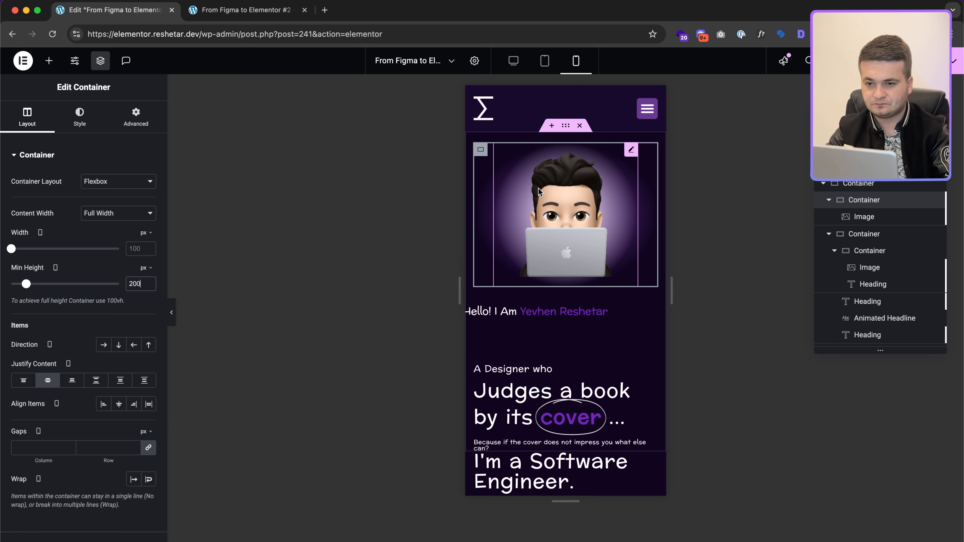
Step: Size the avatar image to 100 width, 100 max width, 200 height and a 190 custom width
{"action": "left_click", "coordinate": [568, 199]}
{"action": "left_click", "coordinate": [81, 118]}
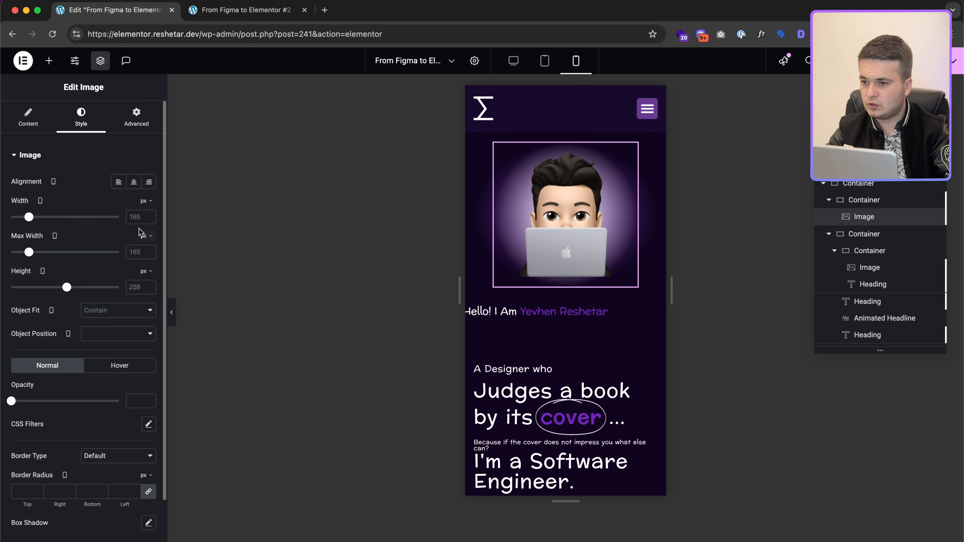
{"action": "type", "text": "100"}
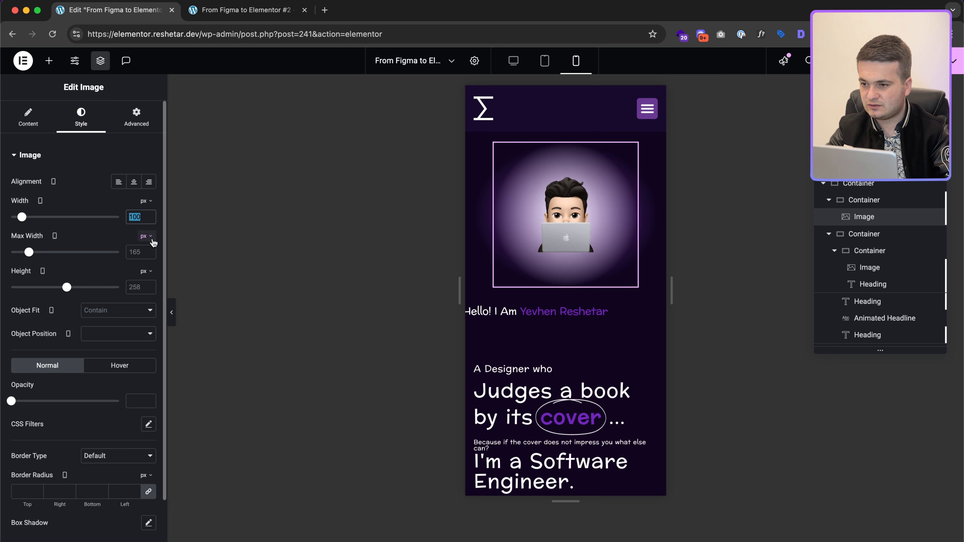
{"action": "left_click", "coordinate": [140, 250]}
{"action": "type", "text": "100"}
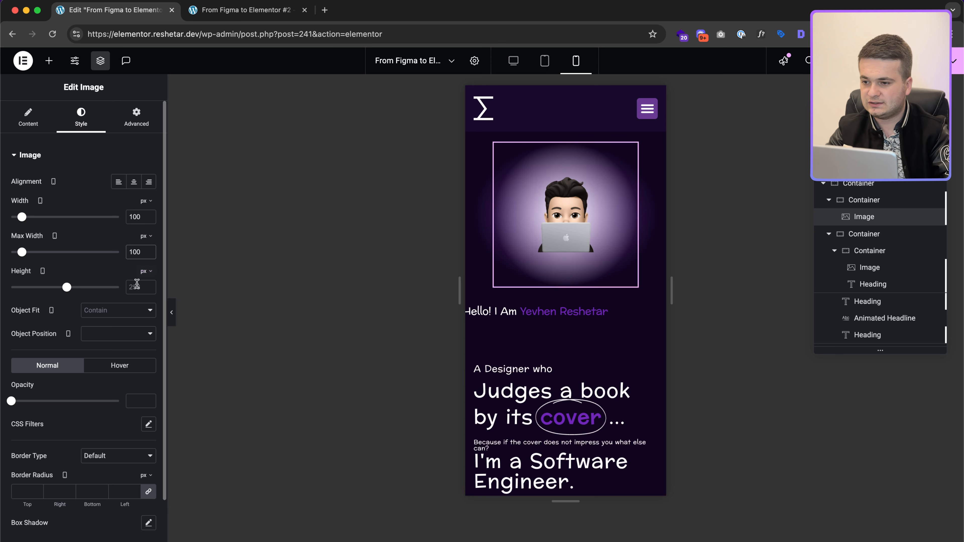
{"action": "type", "text": "200"}
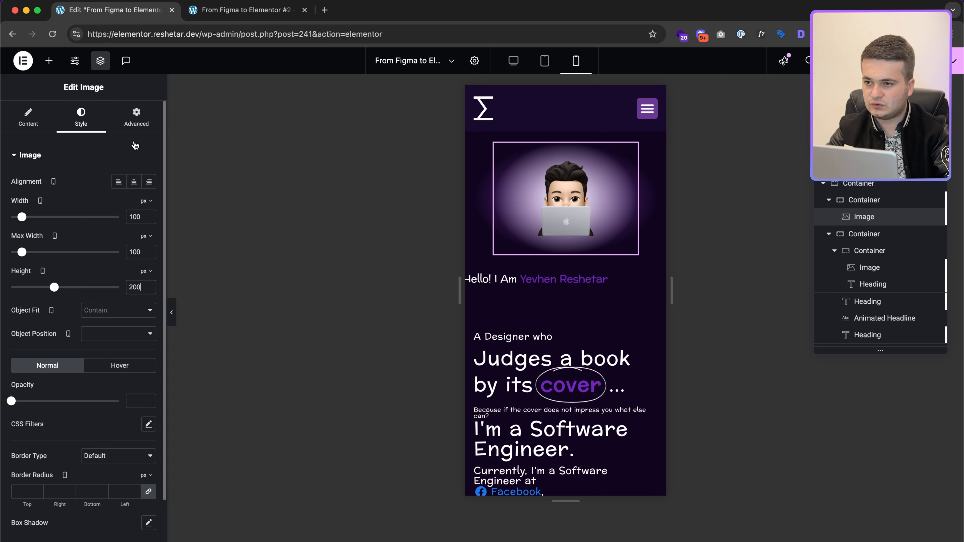
{"action": "left_click", "coordinate": [136, 128]}
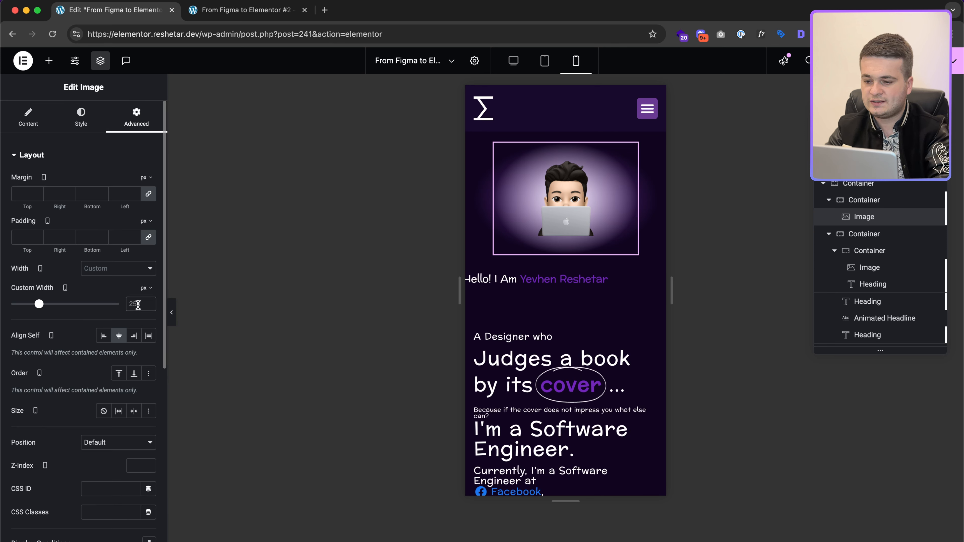
{"action": "type", "text": "150"}
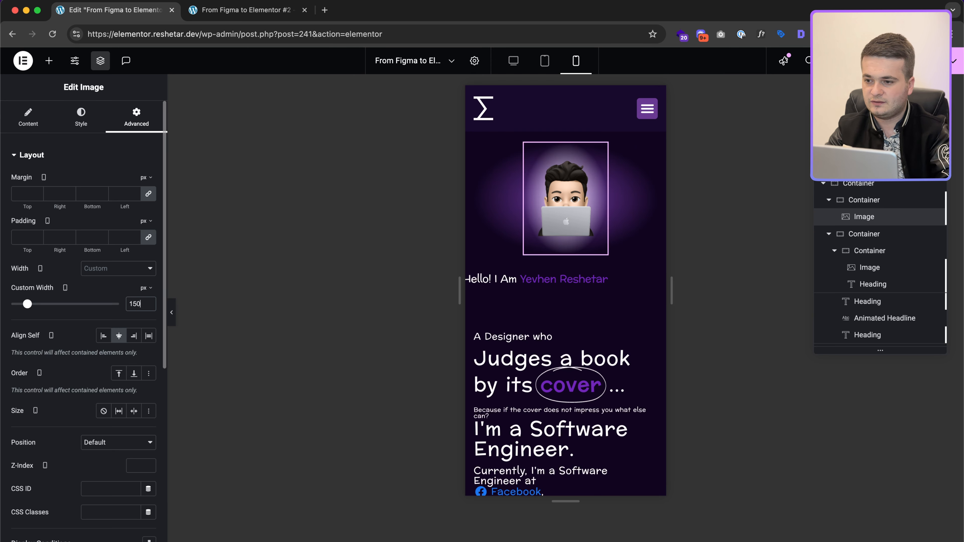
{"action": "type", "text": "9"}
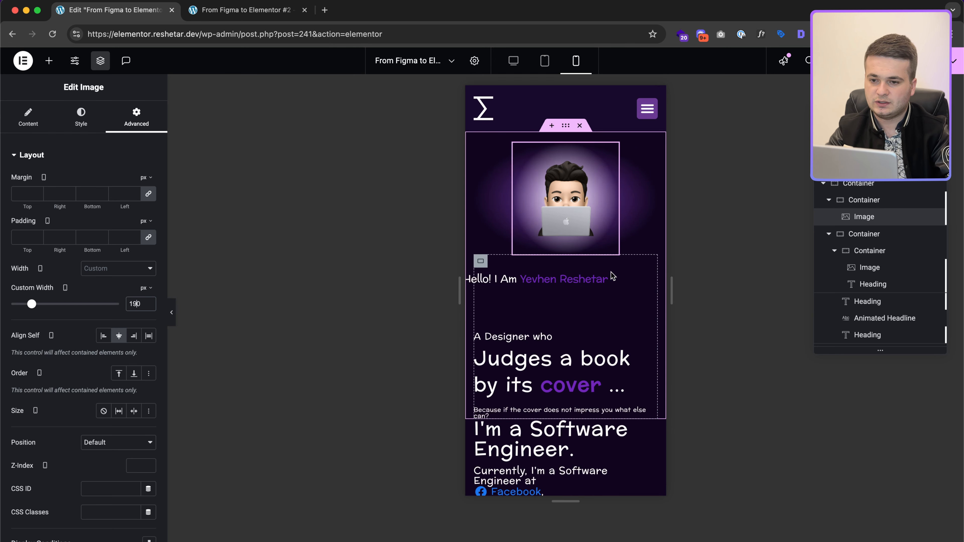
{"action": "left_click", "coordinate": [523, 280]}
Step: Reset the greeting container's mobile margins to zero
{"action": "left_click", "coordinate": [469, 281]}
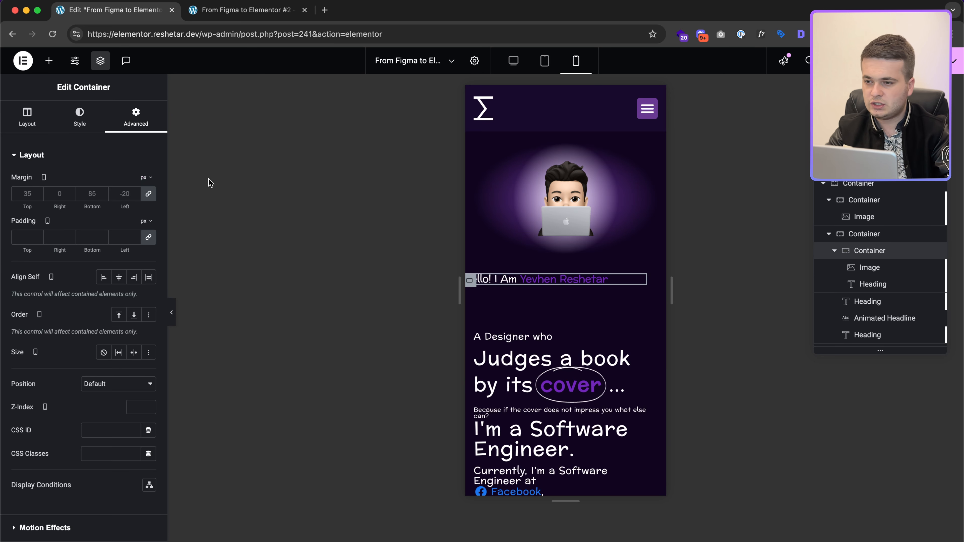
{"action": "left_click", "coordinate": [149, 194]}
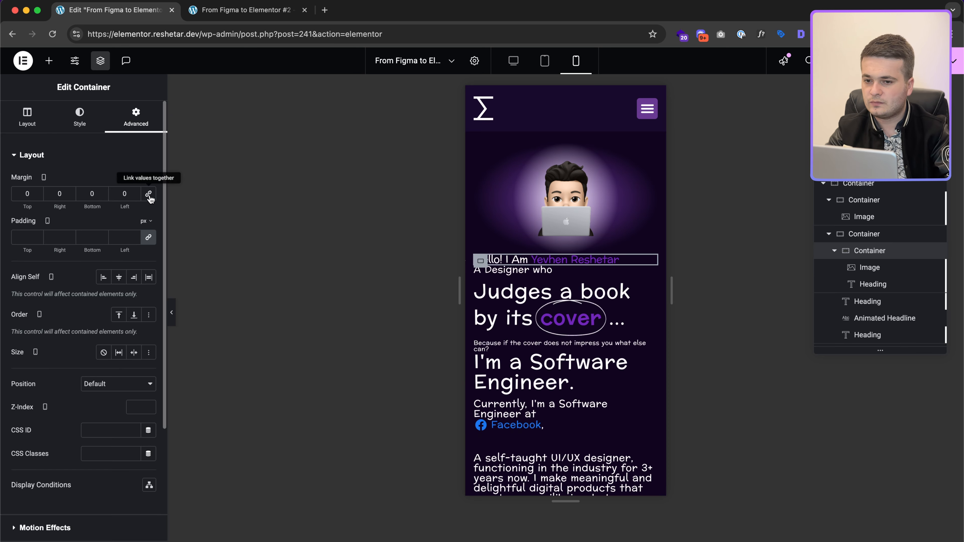
{"action": "left_click", "coordinate": [81, 115]}
Step: Centre-align the "Hello! I Am" greeting heading
{"action": "left_click", "coordinate": [872, 284]}
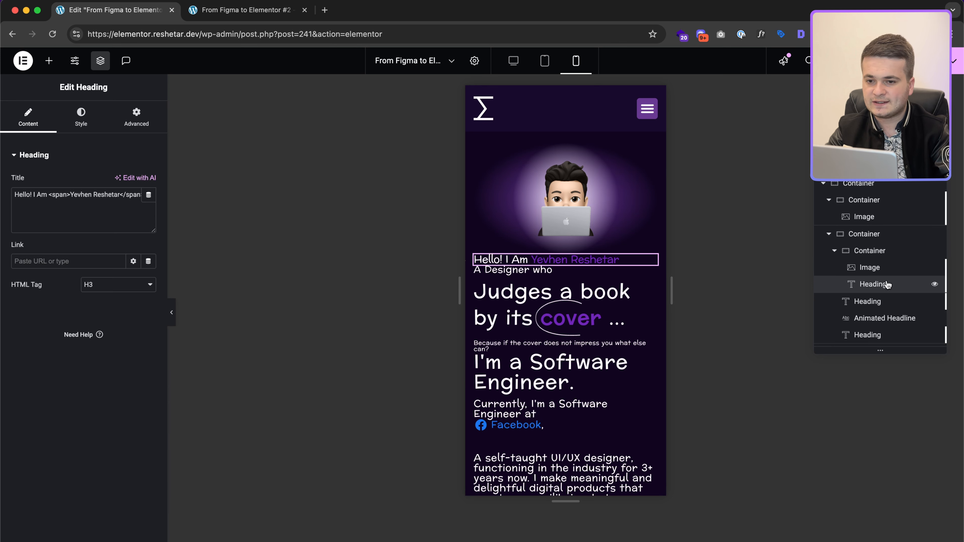
{"action": "left_click", "coordinate": [100, 129]}
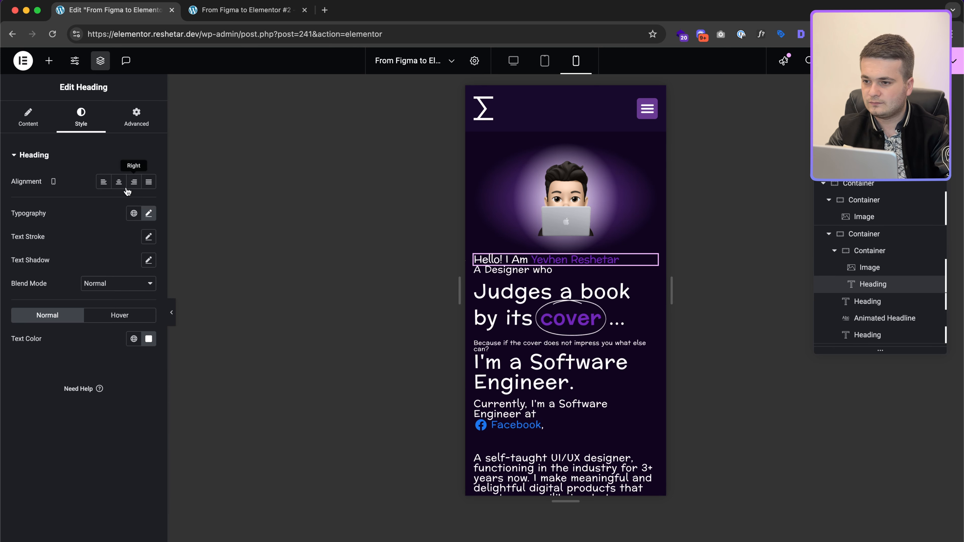
{"action": "left_click", "coordinate": [118, 182]}
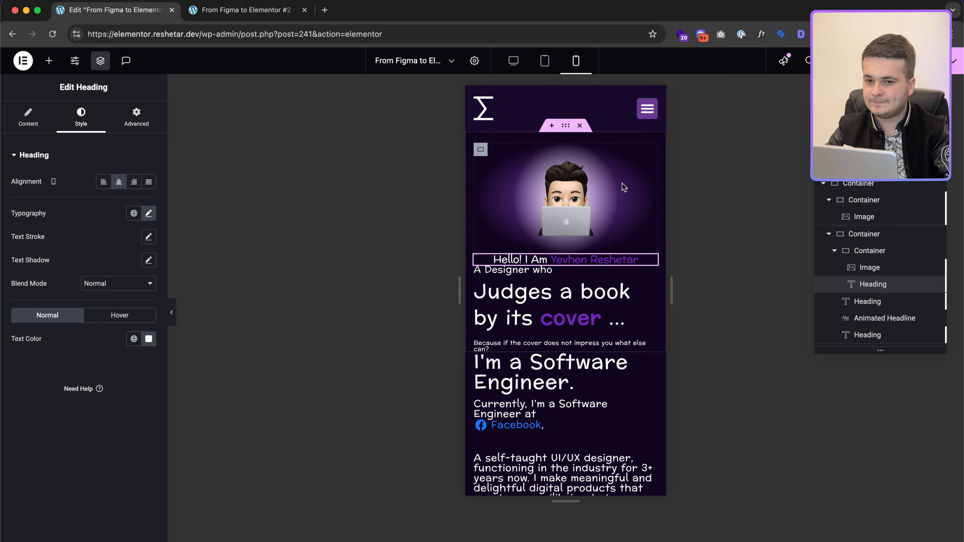
Step: Give the greeting's container a 40 px bottom margin
{"action": "left_click", "coordinate": [869, 251]}
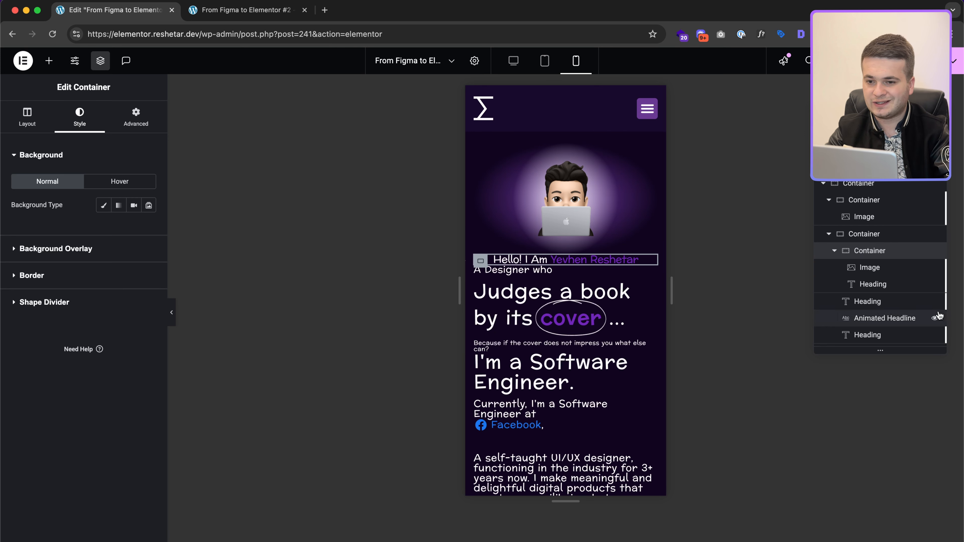
{"action": "left_click", "coordinate": [136, 115]}
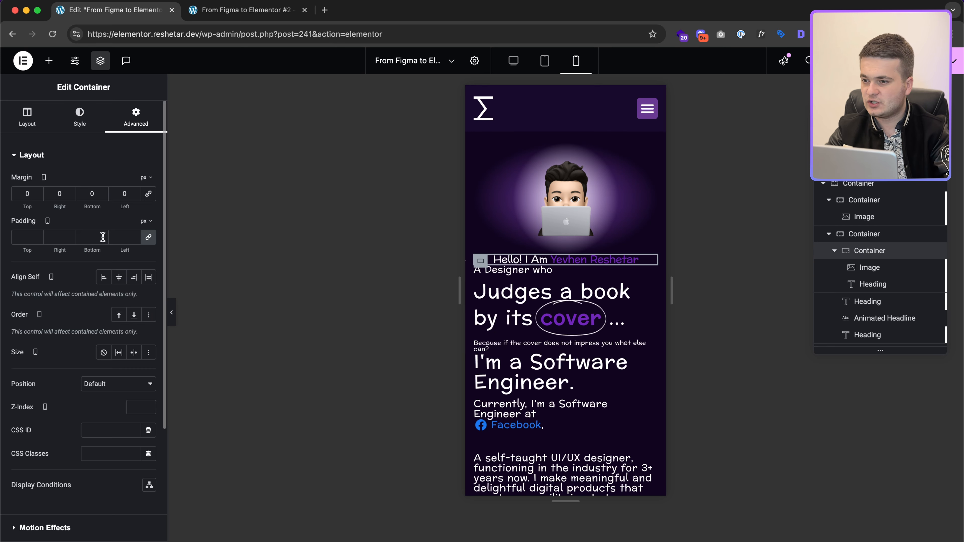
{"action": "left_click", "coordinate": [90, 193]}
{"action": "type", "text": "40"}
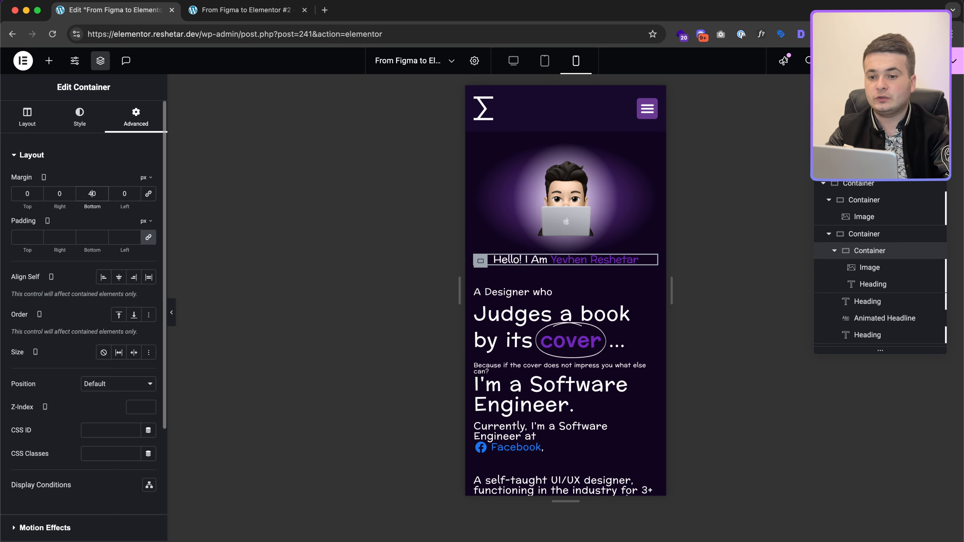
Step: Hide the offset intro image on mobile
{"action": "left_click", "coordinate": [913, 266]}
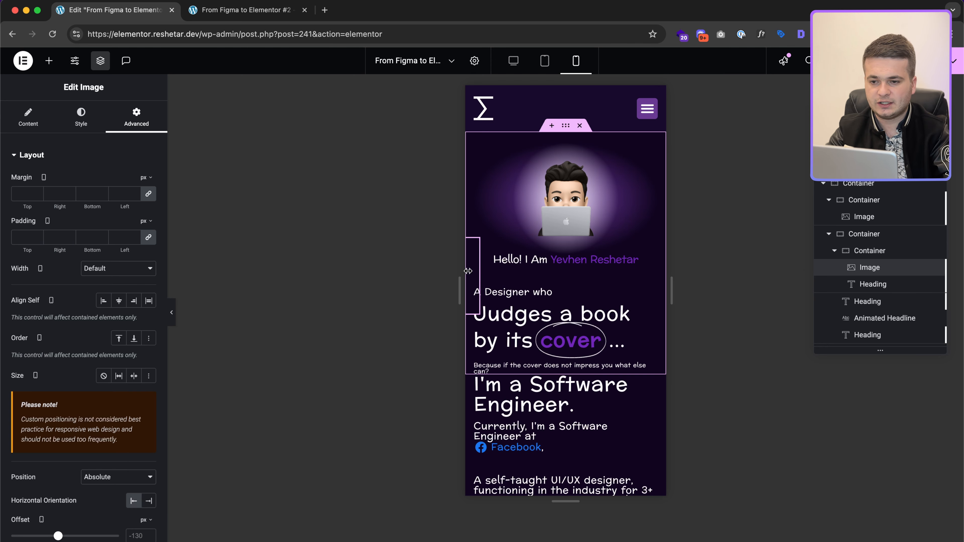
{"action": "scroll", "coordinate": [80, 439], "scroll_direction": "down", "scroll_amount": 10}
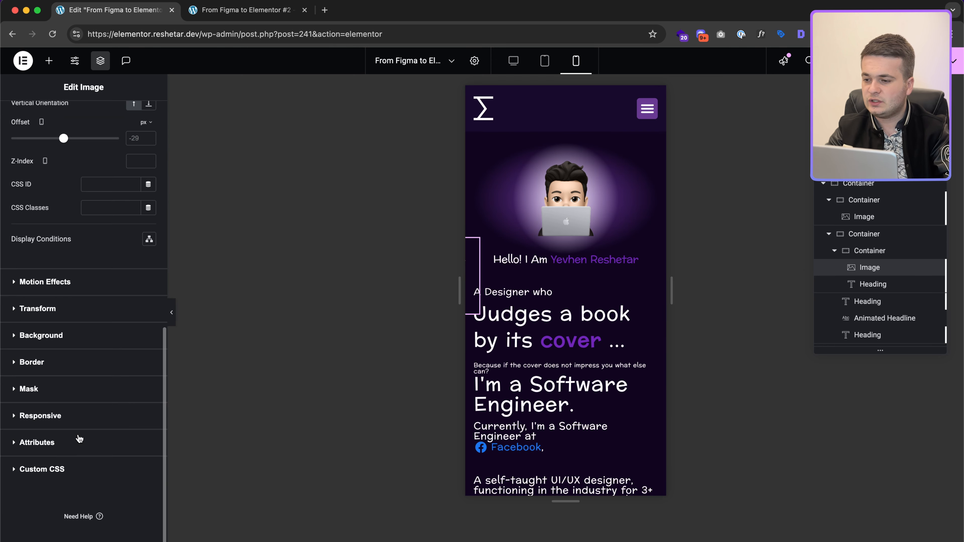
{"action": "left_click", "coordinate": [84, 421]}
{"action": "left_click", "coordinate": [149, 406]}
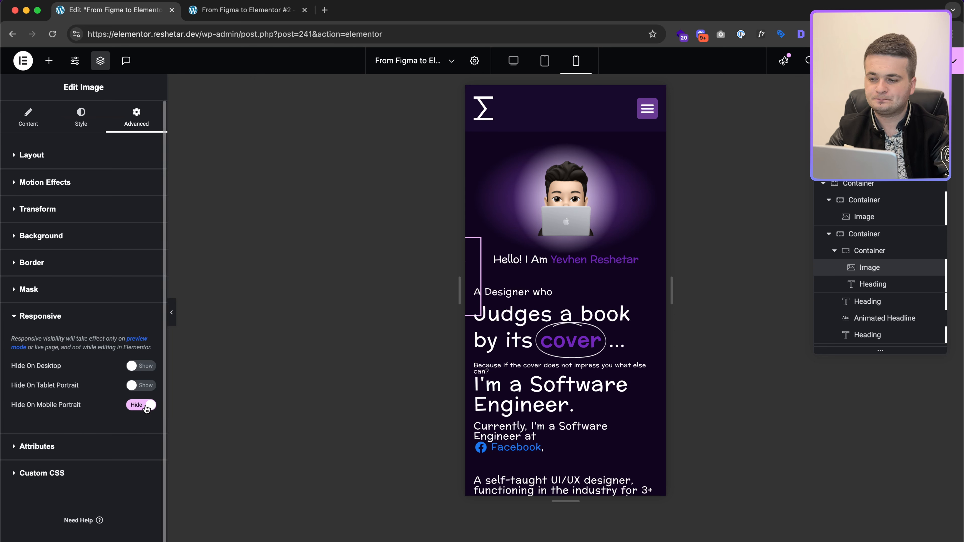
Step: Centre the 'A Designer who' heading
{"action": "left_click", "coordinate": [573, 295]}
{"action": "left_click", "coordinate": [81, 118]}
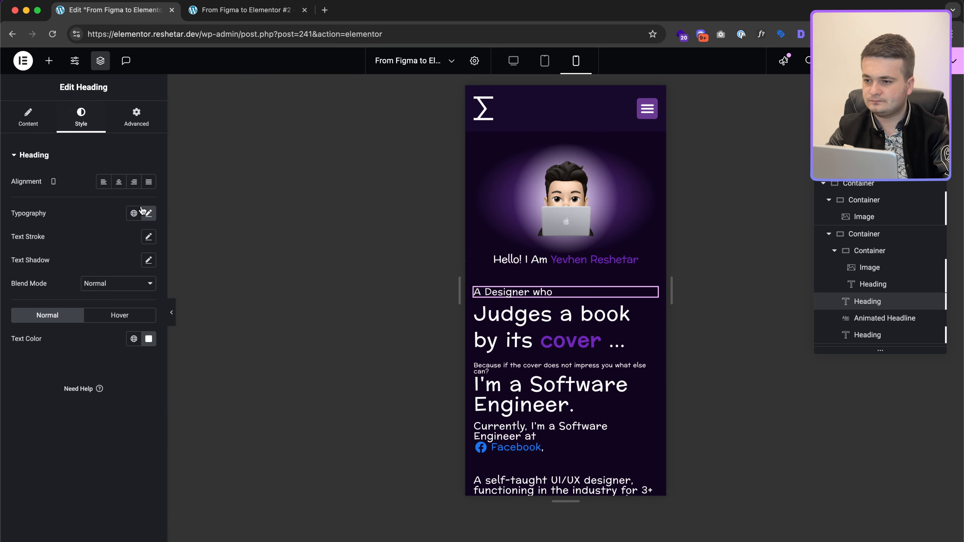
{"action": "left_click", "coordinate": [119, 182]}
Step: Make the animated headline full width and centre-aligned
{"action": "left_click", "coordinate": [532, 322]}
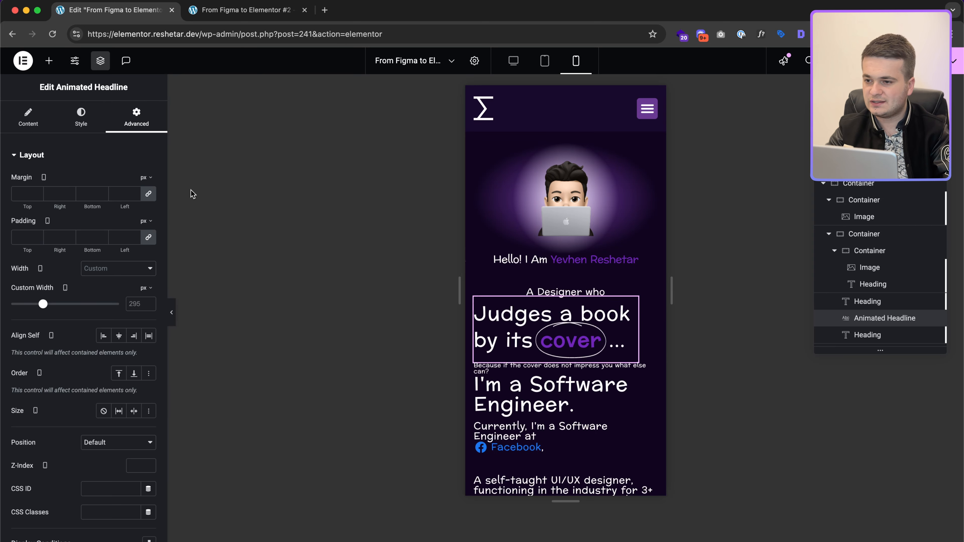
{"action": "left_click", "coordinate": [113, 268]}
{"action": "left_click", "coordinate": [112, 281]}
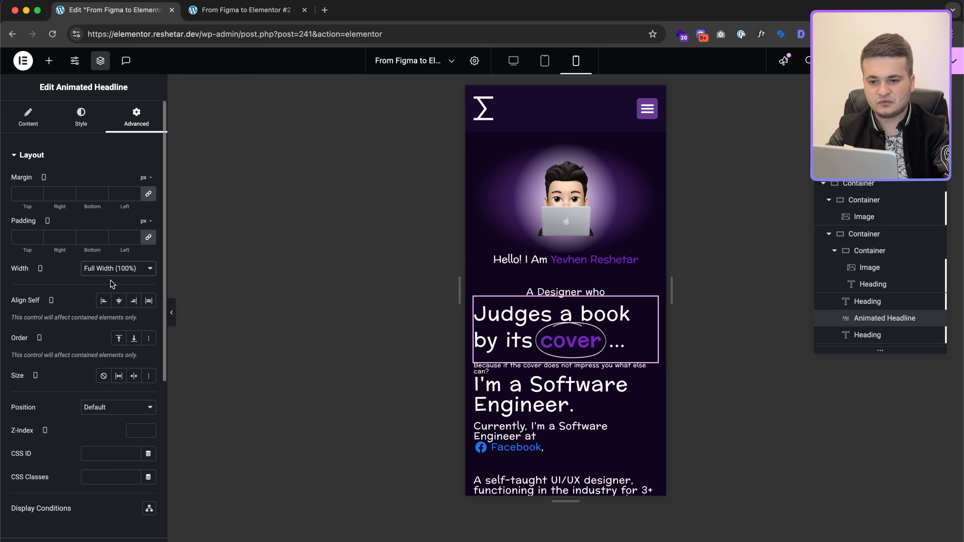
{"action": "left_click", "coordinate": [80, 129]}
{"action": "left_click", "coordinate": [33, 131]}
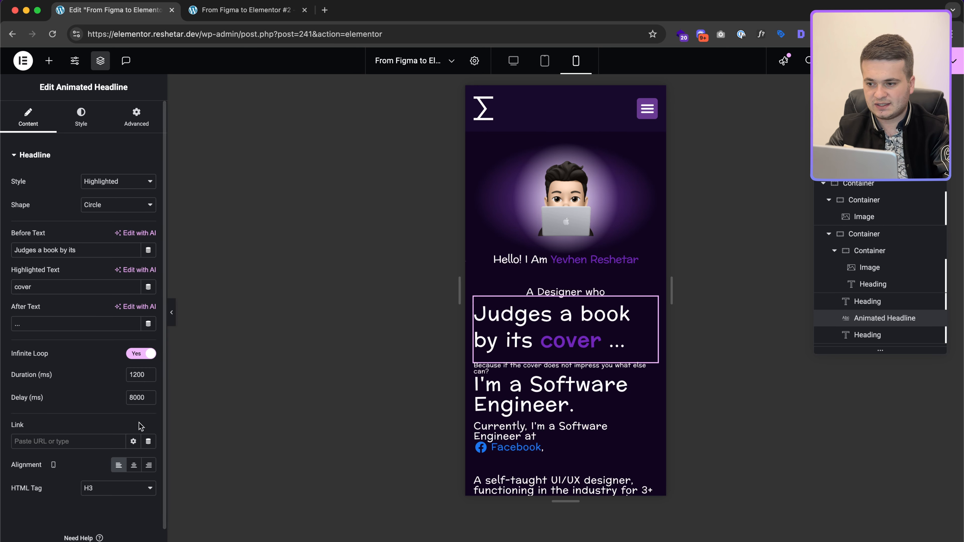
{"action": "left_click", "coordinate": [137, 469]}
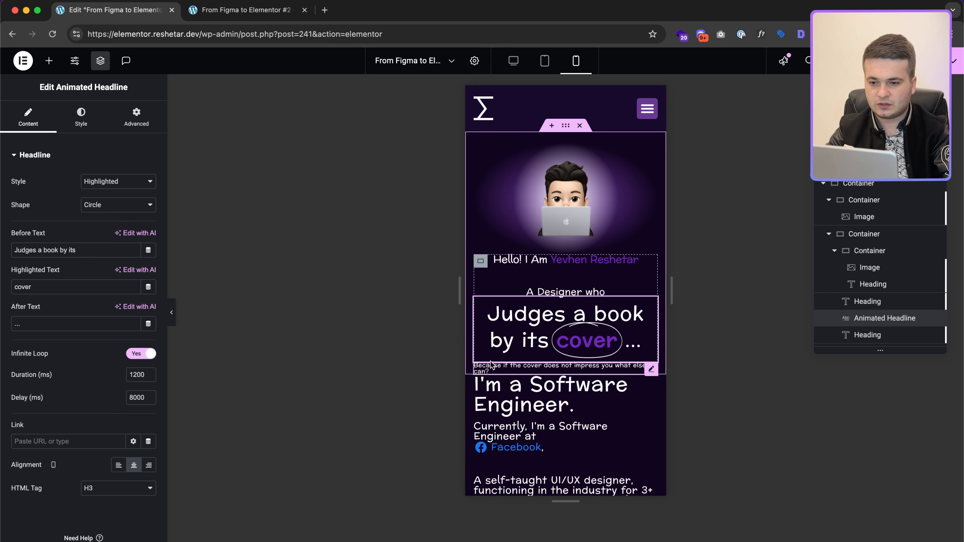
Step: Centre the small caption under the headline
{"action": "left_click", "coordinate": [561, 368]}
{"action": "left_click", "coordinate": [90, 112]}
{"action": "left_click", "coordinate": [118, 181]}
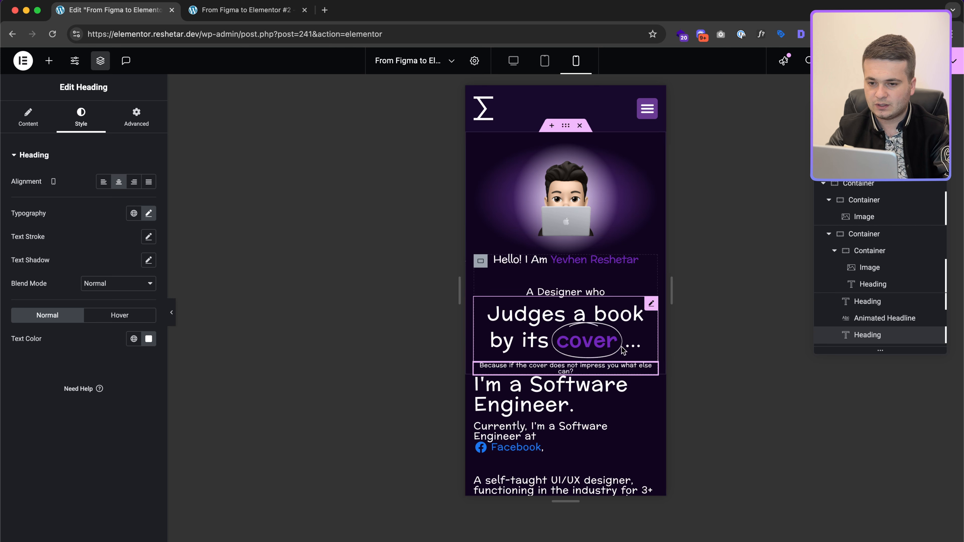
{"action": "left_click", "coordinate": [566, 127]}
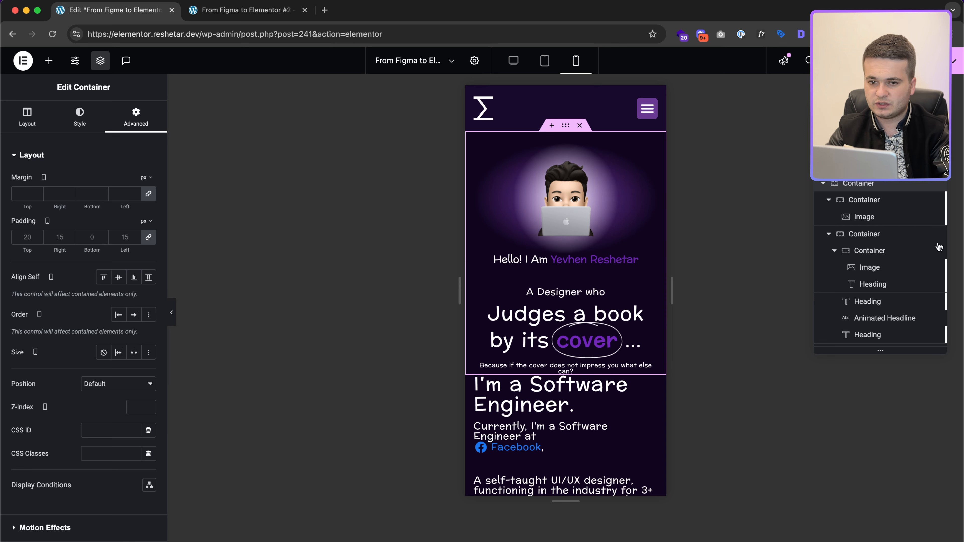
Step: Give the Software Engineer section unlinked padding of 40 top, 15 sides and 30 bottom
{"action": "left_click", "coordinate": [823, 184]}
{"action": "left_click", "coordinate": [854, 201]}
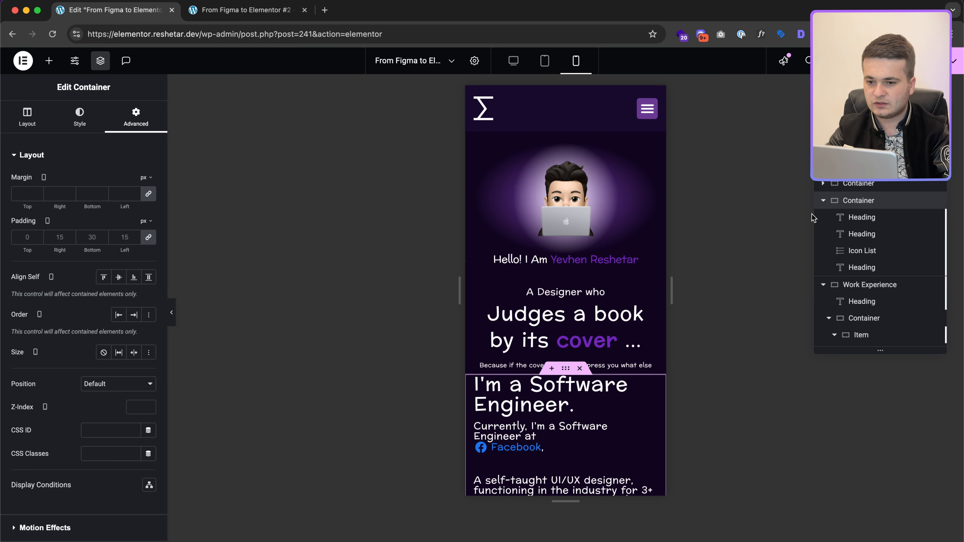
{"action": "left_click", "coordinate": [141, 241]}
{"action": "type", "text": "30"}
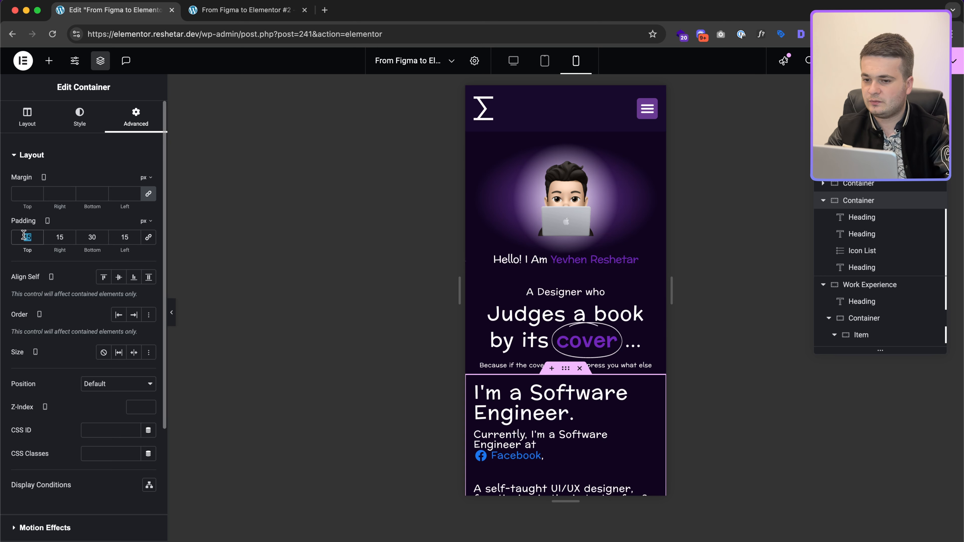
{"action": "type", "text": "40"}
{"action": "scroll", "coordinate": [574, 346], "scroll_direction": "down", "scroll_amount": 3}
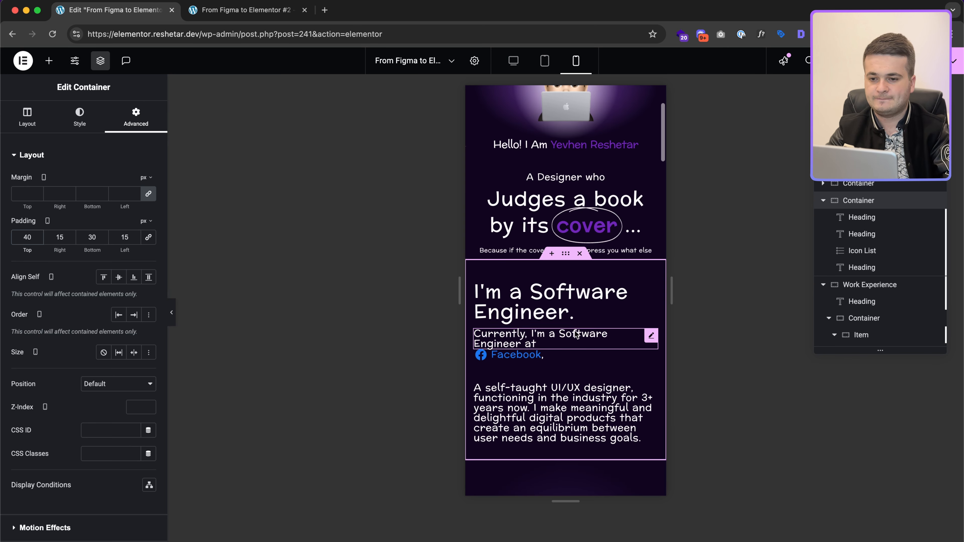
Step: Centre the 'Currently' heading
{"action": "left_click", "coordinate": [575, 304]}
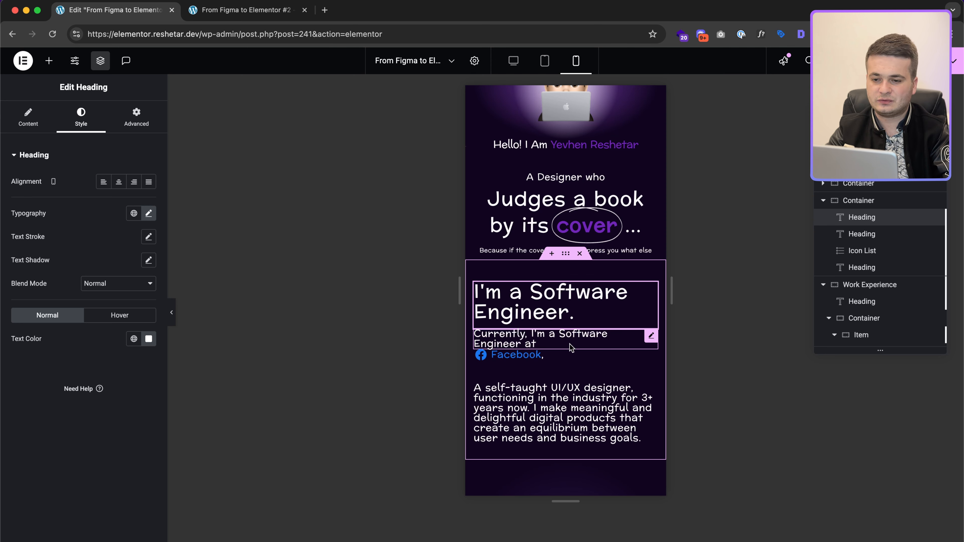
{"action": "left_click", "coordinate": [577, 346]}
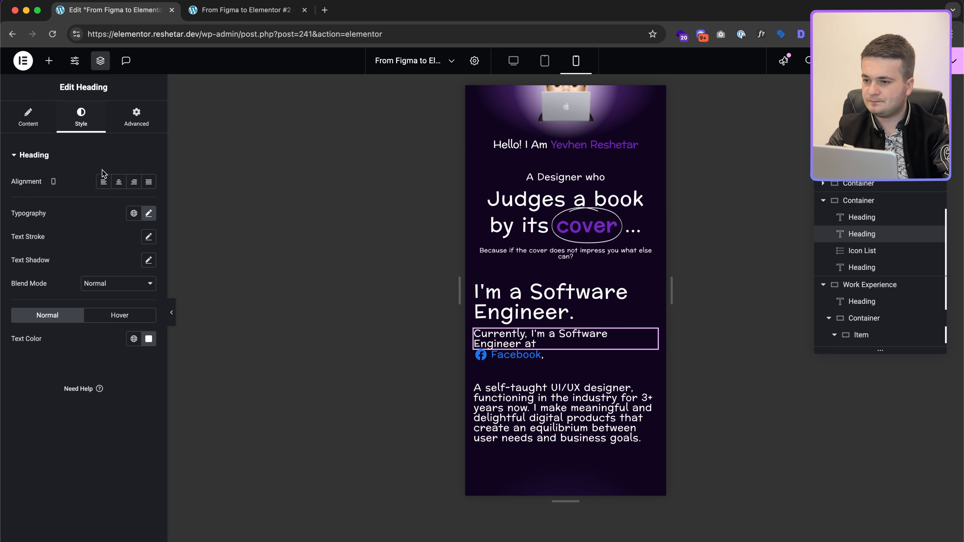
{"action": "left_click", "coordinate": [119, 182]}
Step: Centre the Facebook link list and make it full width
{"action": "left_click", "coordinate": [512, 354]}
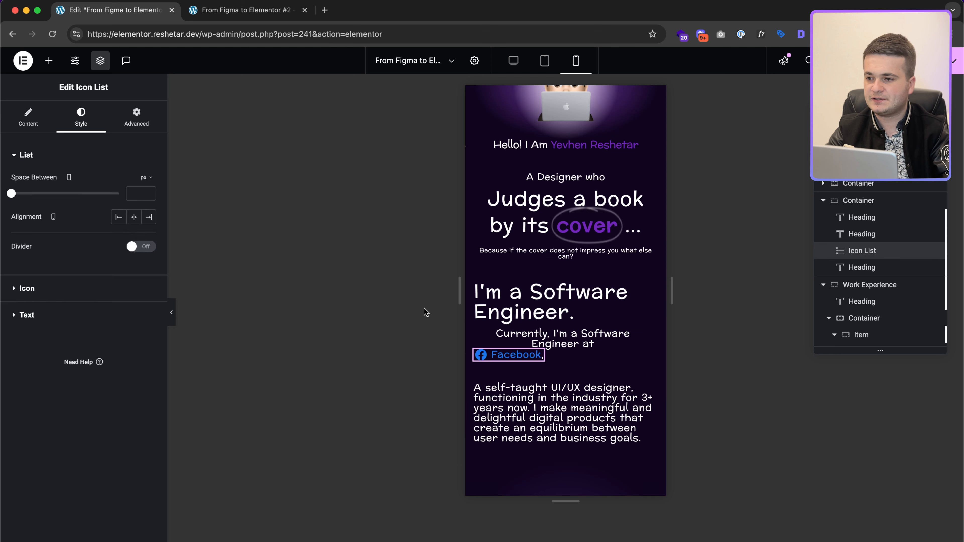
{"action": "left_click", "coordinate": [28, 116]}
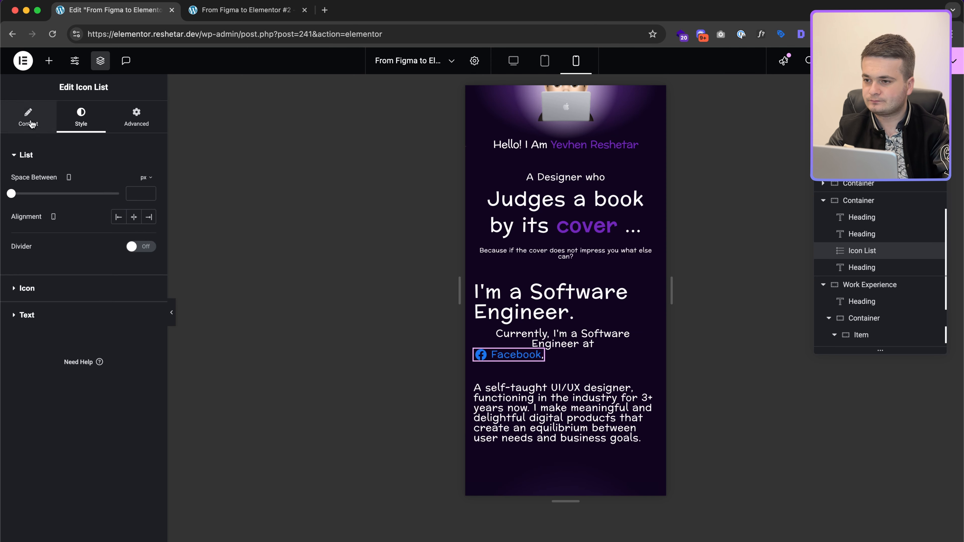
{"action": "left_click", "coordinate": [87, 120]}
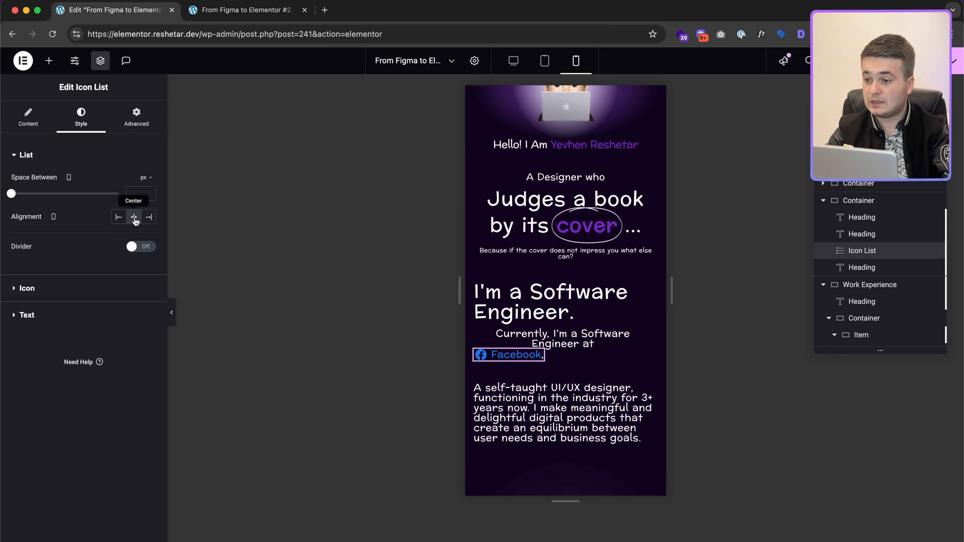
{"action": "left_click", "coordinate": [136, 118]}
{"action": "left_click", "coordinate": [114, 268]}
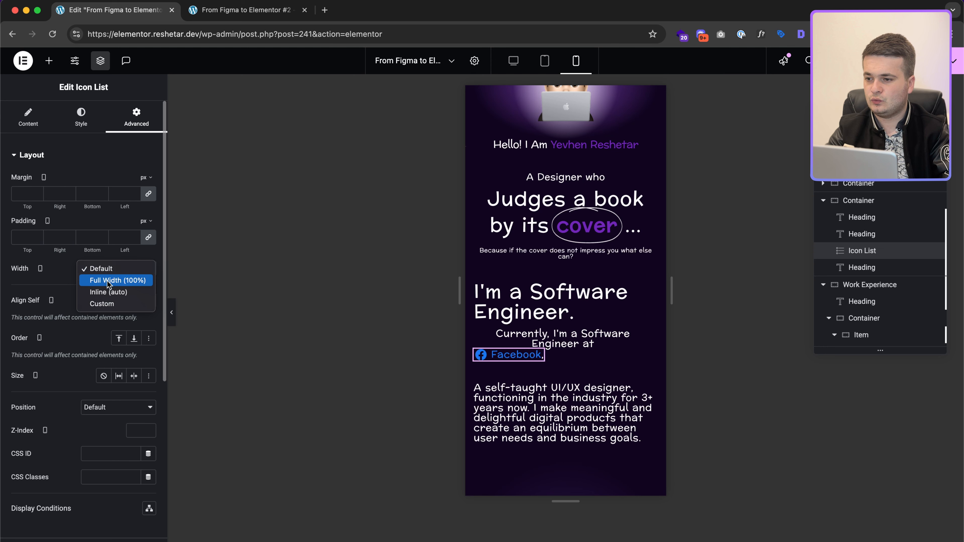
{"action": "left_click", "coordinate": [108, 280]}
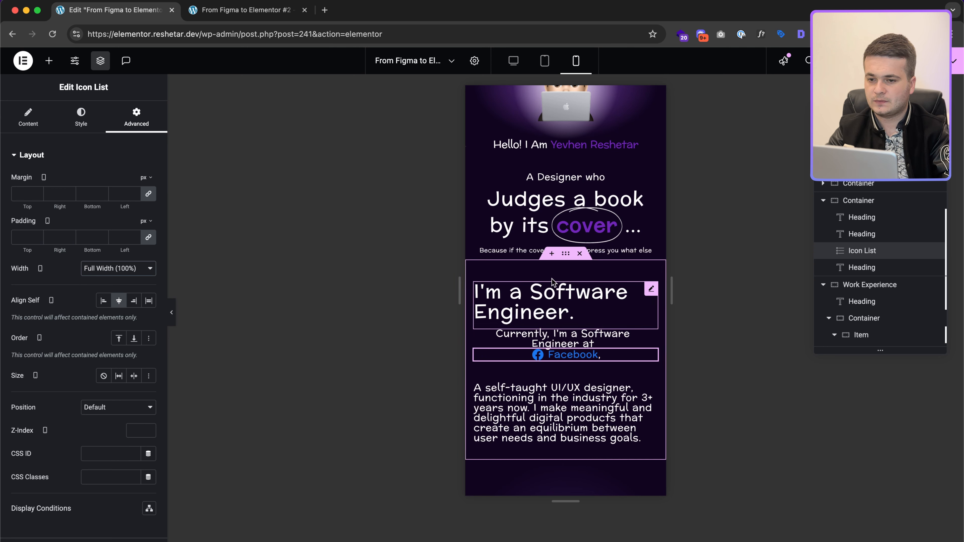
Step: Centre the 'I'm a Software Engineer.' heading and the self-taught designer paragraph
{"action": "left_click", "coordinate": [560, 297]}
{"action": "left_click", "coordinate": [118, 181]}
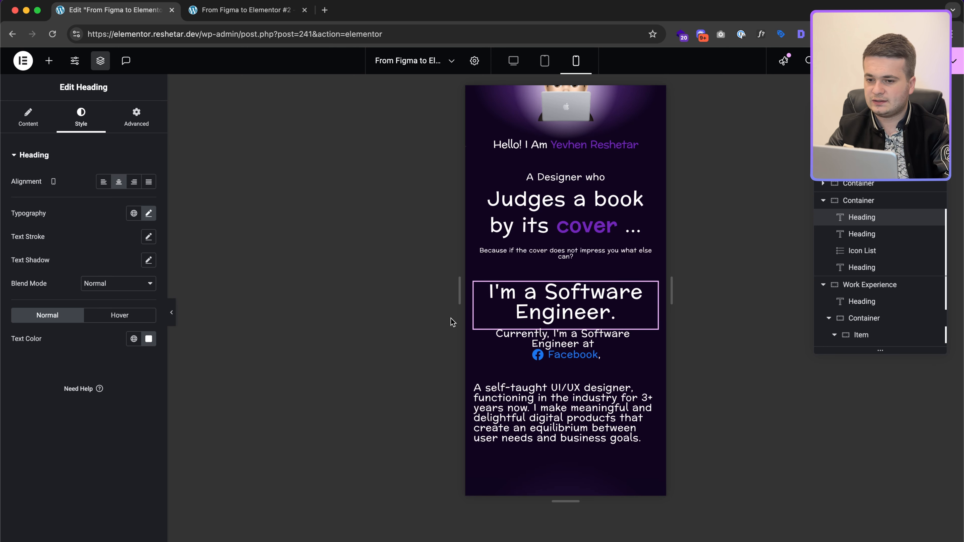
{"action": "scroll", "coordinate": [528, 361], "scroll_direction": "down", "scroll_amount": 2}
{"action": "left_click", "coordinate": [562, 350]}
{"action": "left_click", "coordinate": [81, 118]}
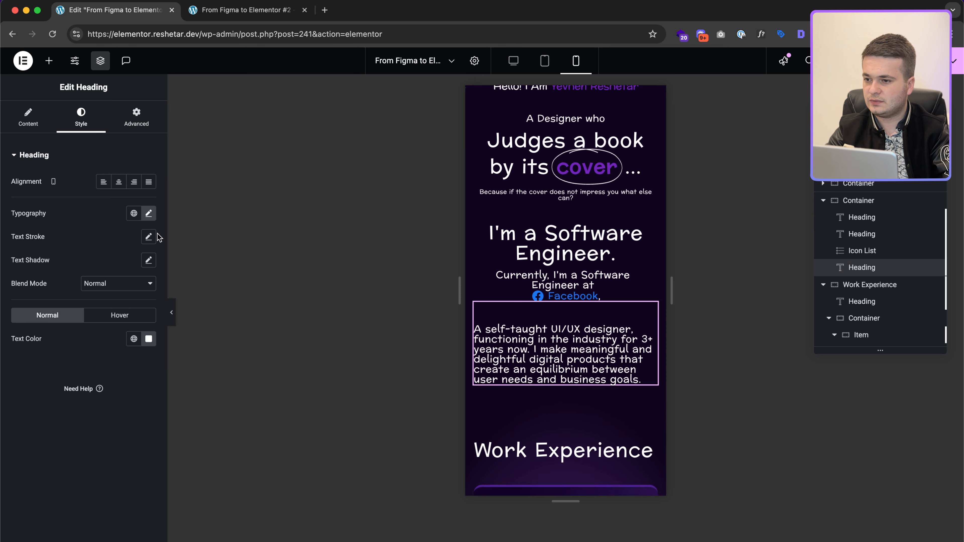
Step: Finish centring the self-taught designer paragraph
{"action": "left_click", "coordinate": [119, 182]}
{"action": "scroll", "coordinate": [570, 361], "scroll_direction": "down", "scroll_amount": 10}
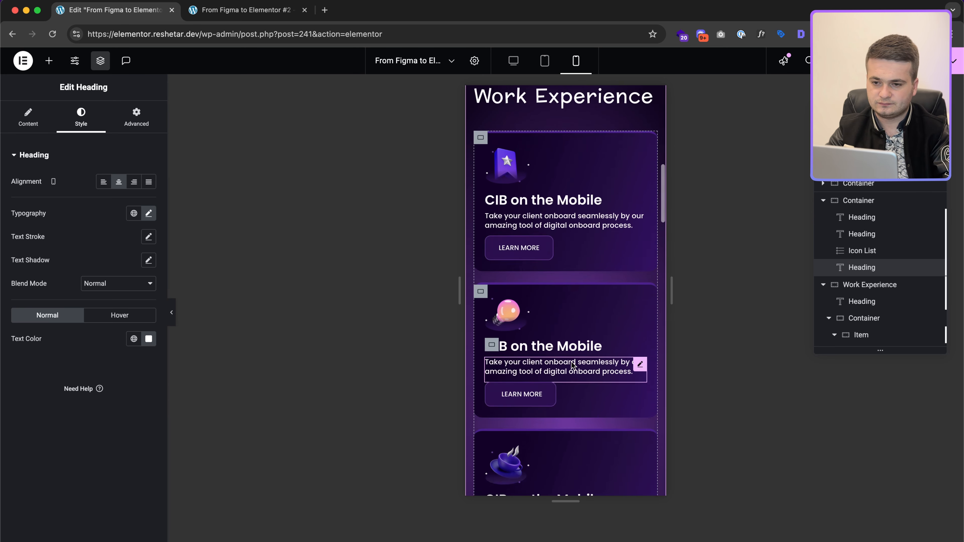
{"action": "scroll", "coordinate": [571, 362], "scroll_direction": "down", "scroll_amount": 3}
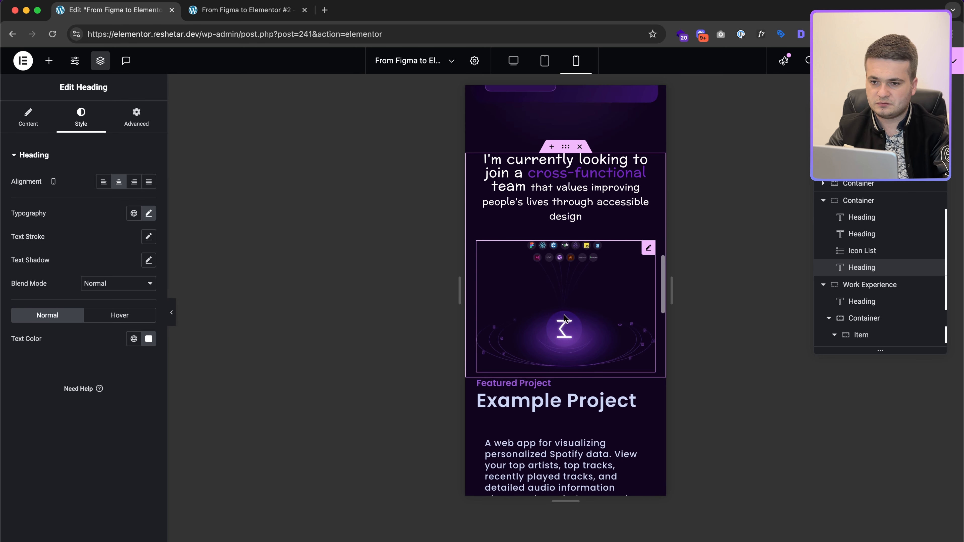
{"action": "scroll", "coordinate": [588, 368], "scroll_direction": "down", "scroll_amount": 6}
{"action": "scroll", "coordinate": [607, 376], "scroll_direction": "up", "scroll_amount": 5}
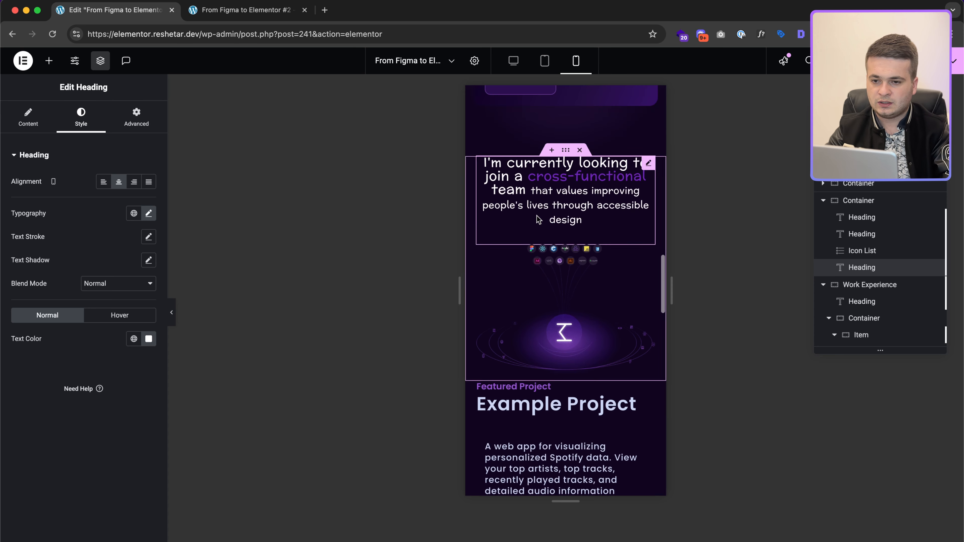
Step: Pad the cross-functional team and tech-icons section 15 px, with 50 px at the bottom
{"action": "left_click", "coordinate": [580, 279]}
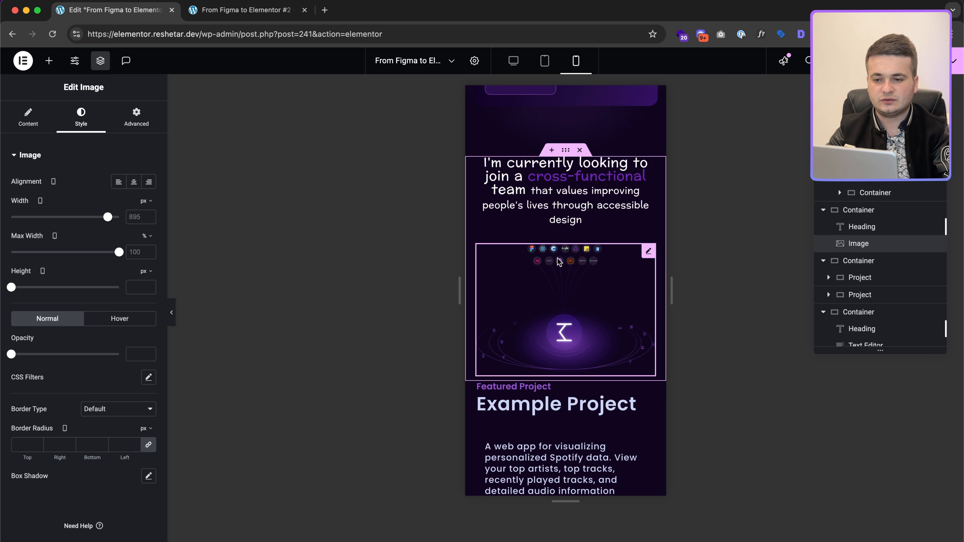
{"action": "scroll", "coordinate": [517, 227], "scroll_direction": "up", "scroll_amount": 2}
{"action": "scroll", "coordinate": [544, 261], "scroll_direction": "up", "scroll_amount": 6}
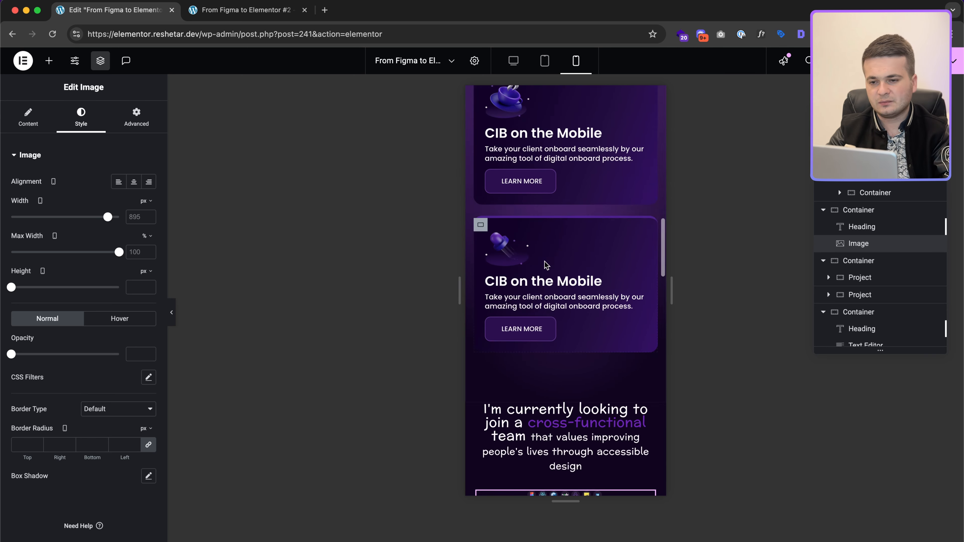
{"action": "scroll", "coordinate": [545, 262], "scroll_direction": "down", "scroll_amount": 15}
{"action": "scroll", "coordinate": [545, 262], "scroll_direction": "up", "scroll_amount": 3}
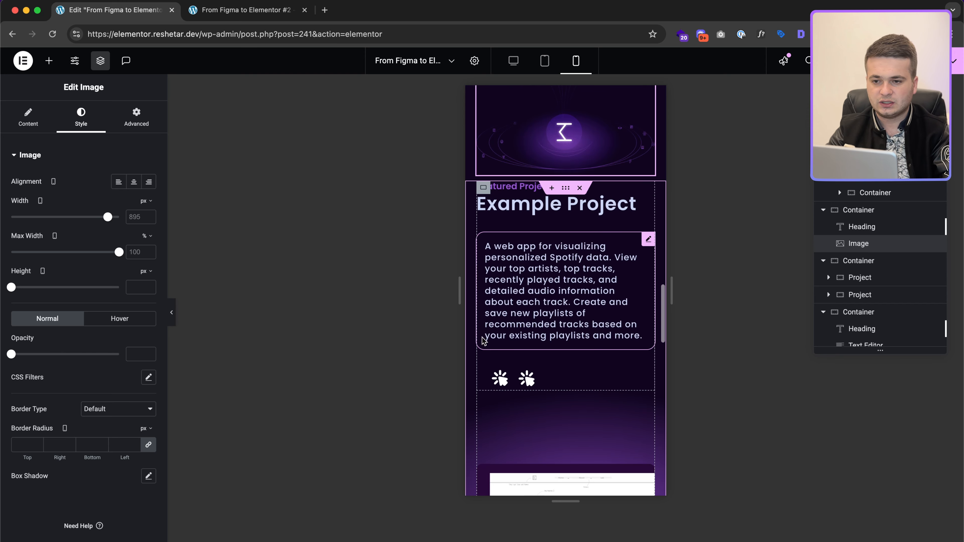
{"action": "left_click", "coordinate": [566, 188]}
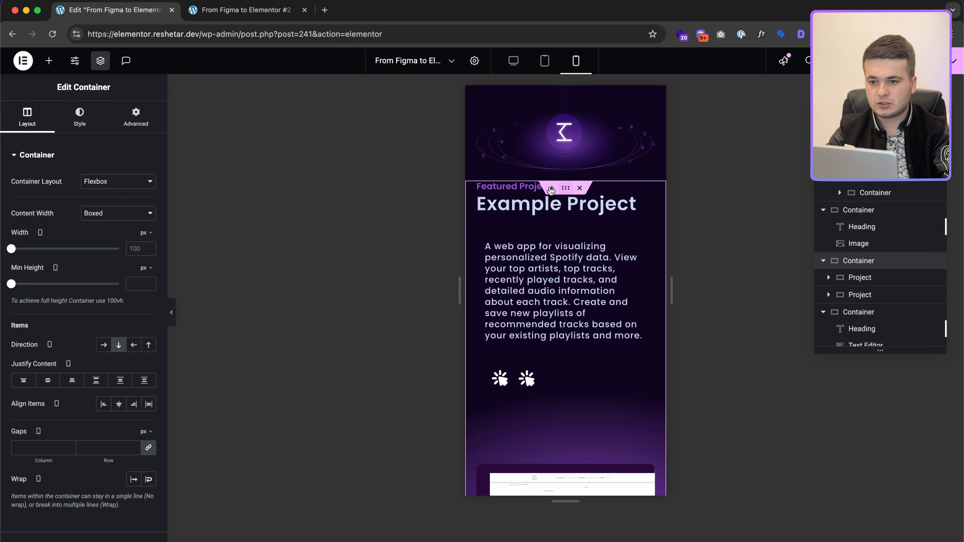
{"action": "left_click", "coordinate": [134, 131]}
{"action": "scroll", "coordinate": [566, 283], "scroll_direction": "up", "scroll_amount": 12}
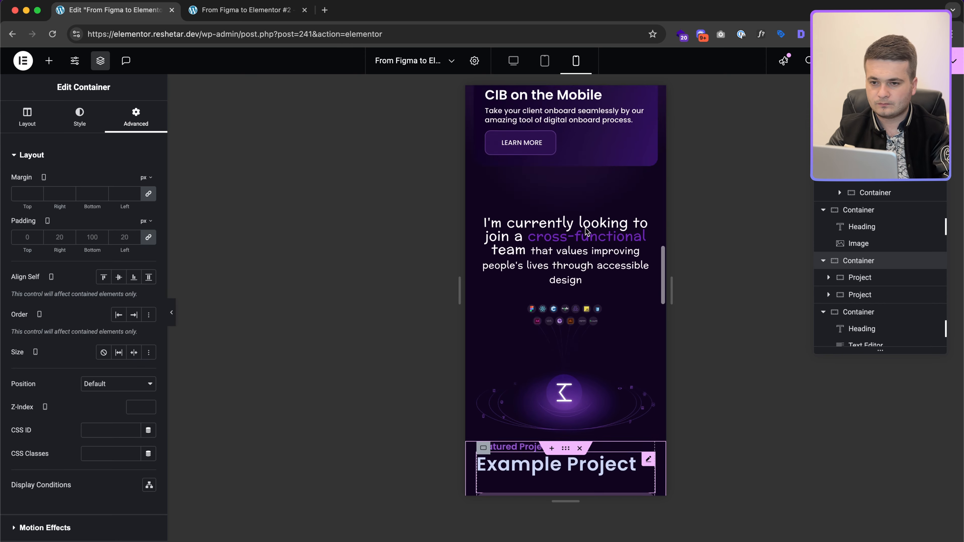
{"action": "left_click", "coordinate": [564, 281]}
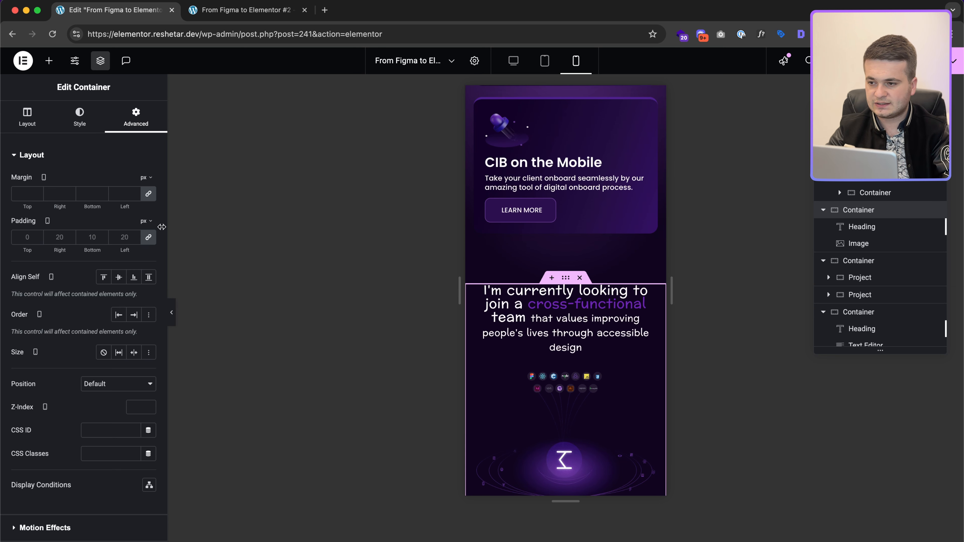
{"action": "type", "text": "15"}
{"action": "left_click", "coordinate": [151, 239]}
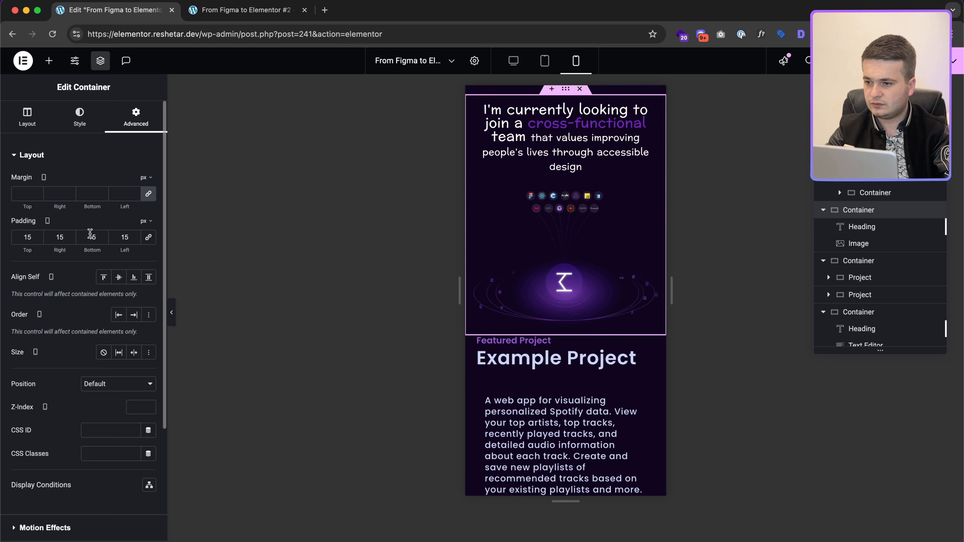
{"action": "type", "text": "50"}
{"action": "scroll", "coordinate": [534, 332], "scroll_direction": "down", "scroll_amount": 3}
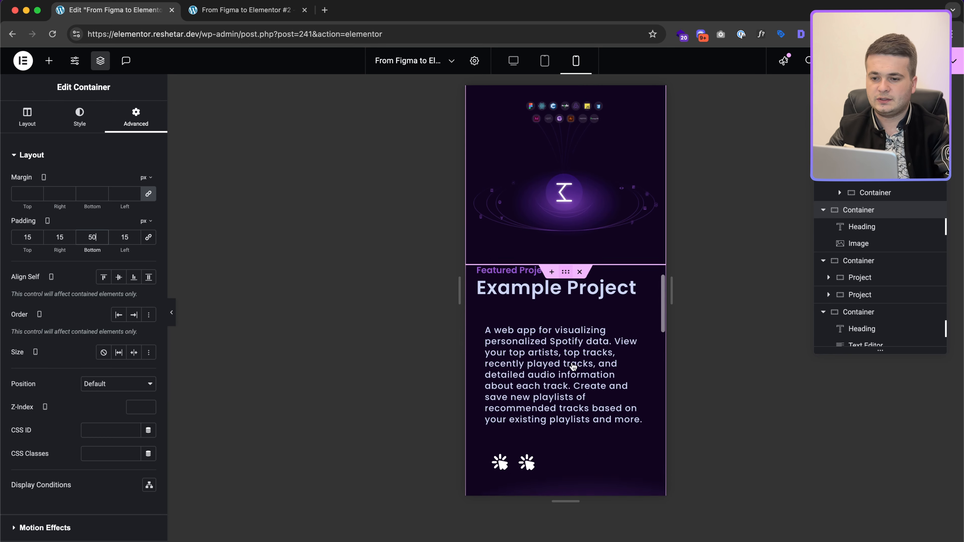
{"action": "scroll", "coordinate": [551, 370], "scroll_direction": "down", "scroll_amount": 5}
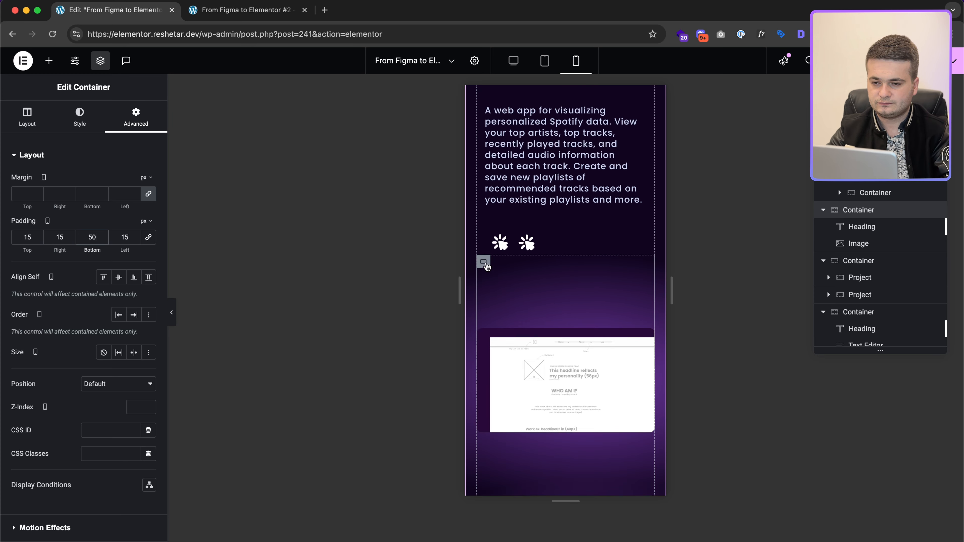
Step: Set the Project Image container's mobile minimum height to 250 px
{"action": "left_click", "coordinate": [483, 262]}
{"action": "scroll", "coordinate": [575, 280], "scroll_direction": "up", "scroll_amount": 3}
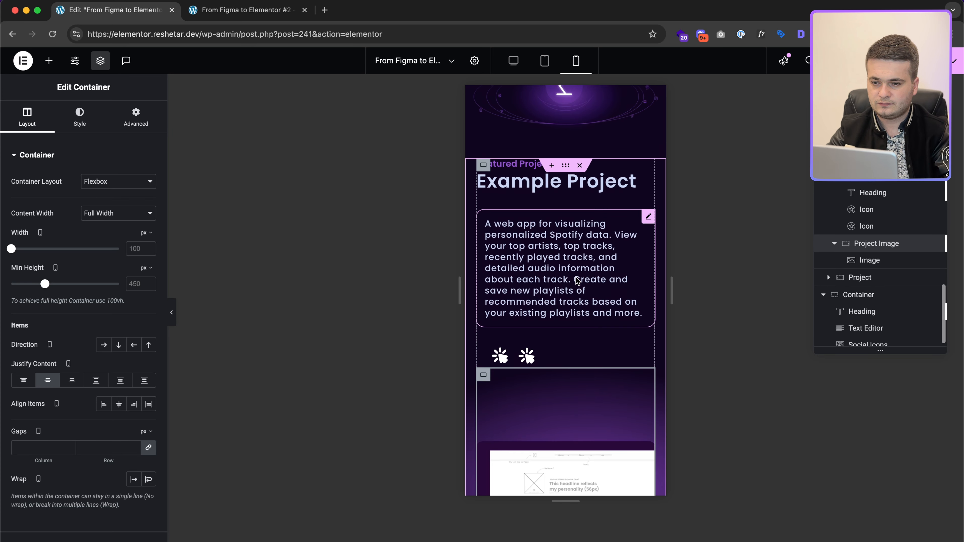
{"action": "double_click", "coordinate": [136, 284]}
{"action": "type", "text": "200"}
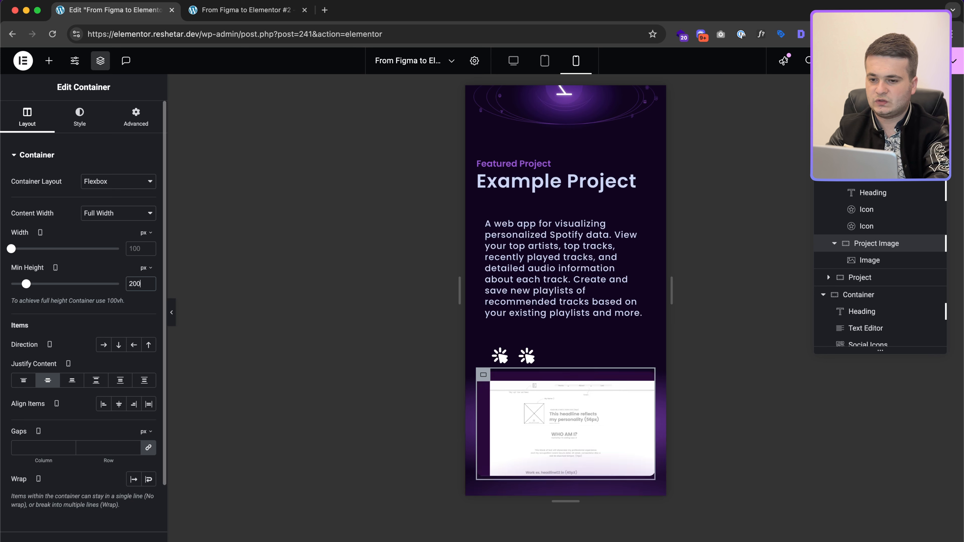
{"action": "key", "text": "BackSpace"}
{"action": "type", "text": "5"}
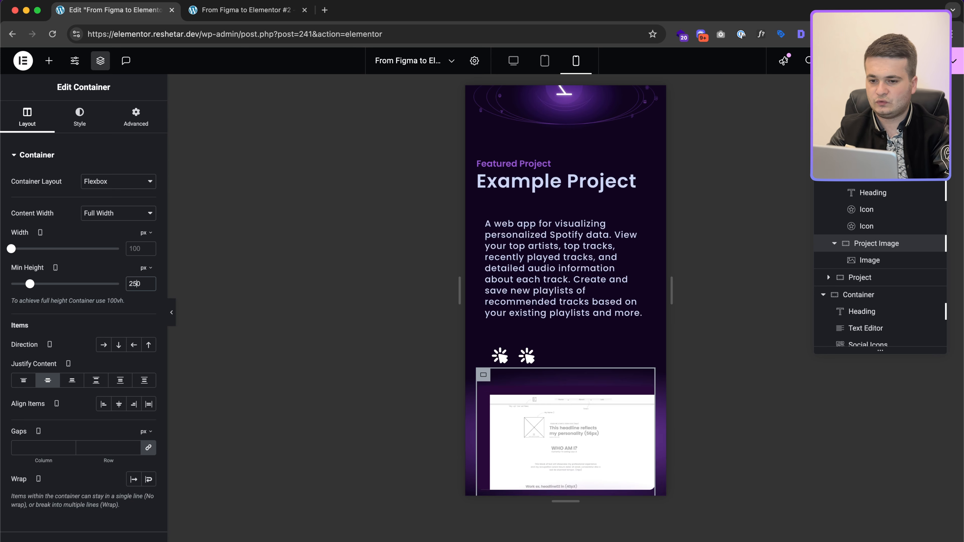
{"action": "scroll", "coordinate": [615, 385], "scroll_direction": "down", "scroll_amount": 3}
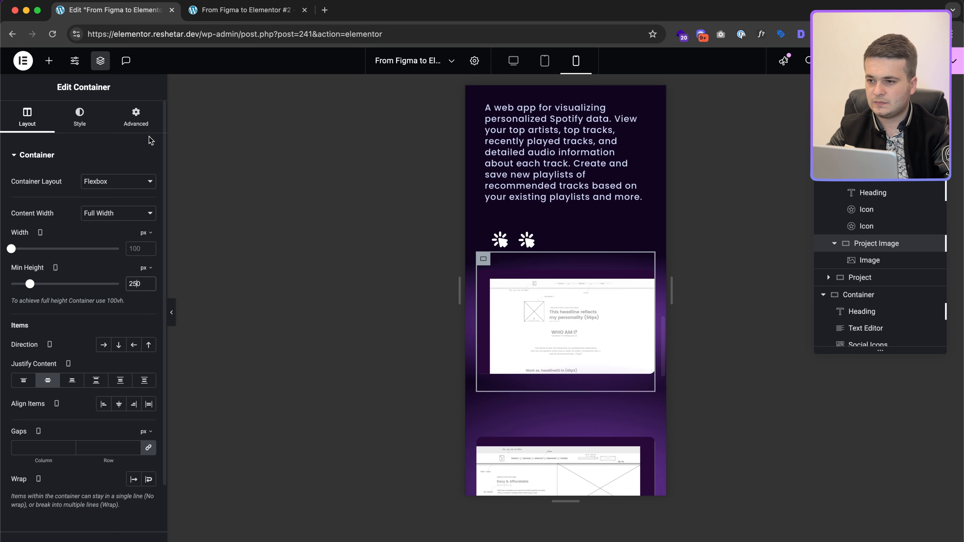
{"action": "left_click", "coordinate": [136, 115]}
{"action": "scroll", "coordinate": [116, 448], "scroll_direction": "down", "scroll_amount": 4}
{"action": "left_click", "coordinate": [41, 469]}
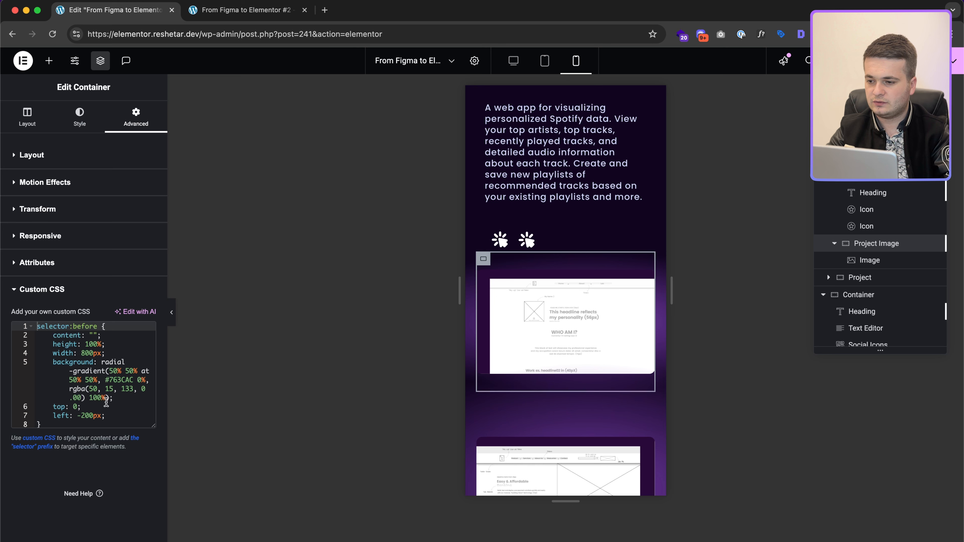
{"action": "left_click", "coordinate": [88, 354]}
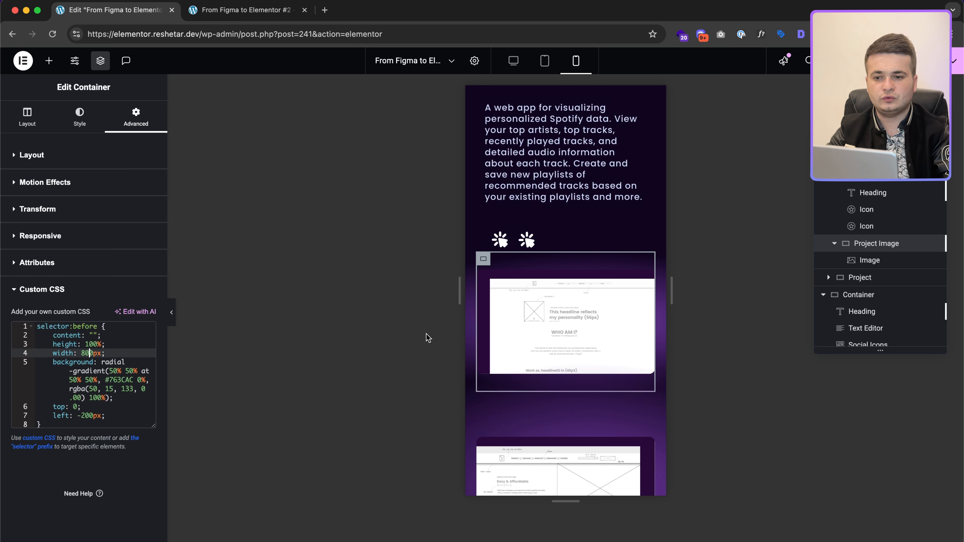
{"action": "left_click", "coordinate": [51, 423]}
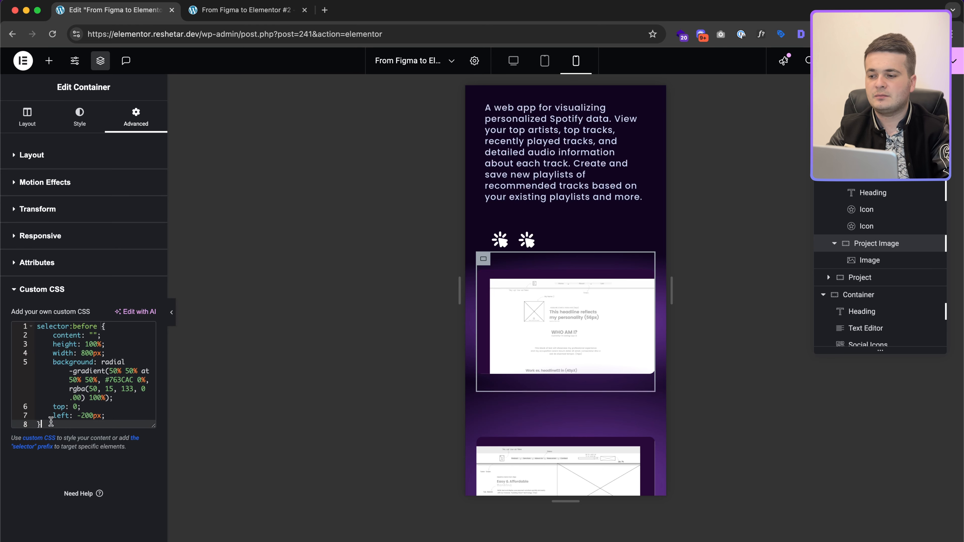
{"action": "key", "text": "Return"}
{"action": "key", "text": "Return"}
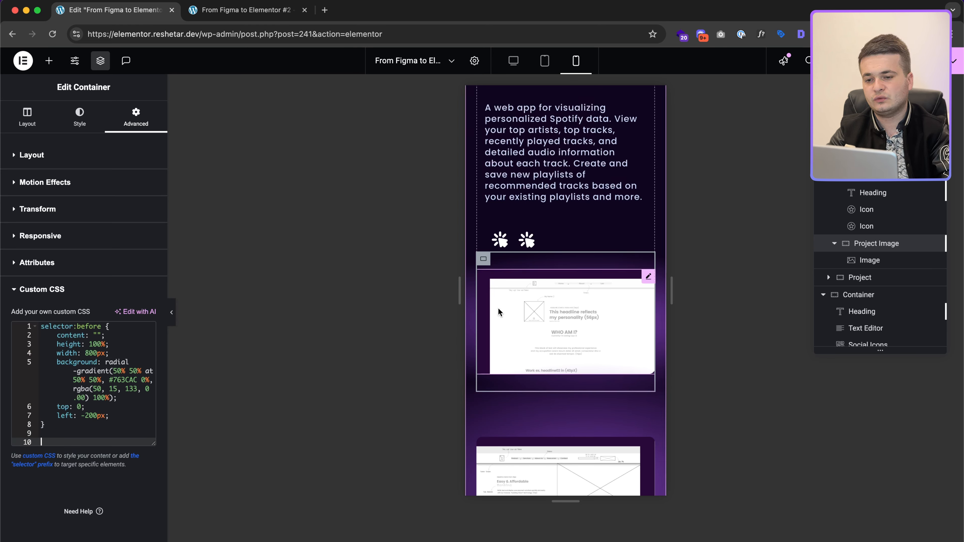
{"action": "type", "text": "@media"}
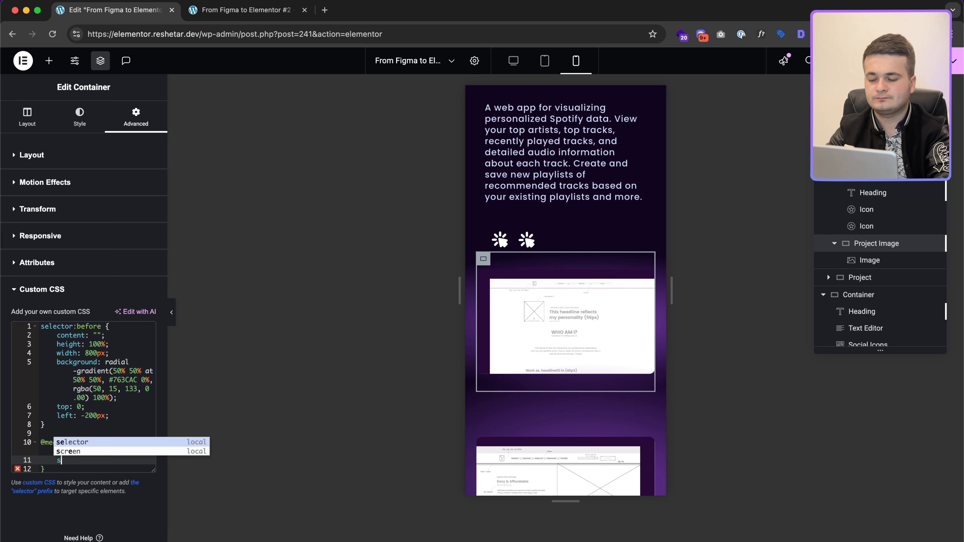
{"action": "key", "text": "Return"}
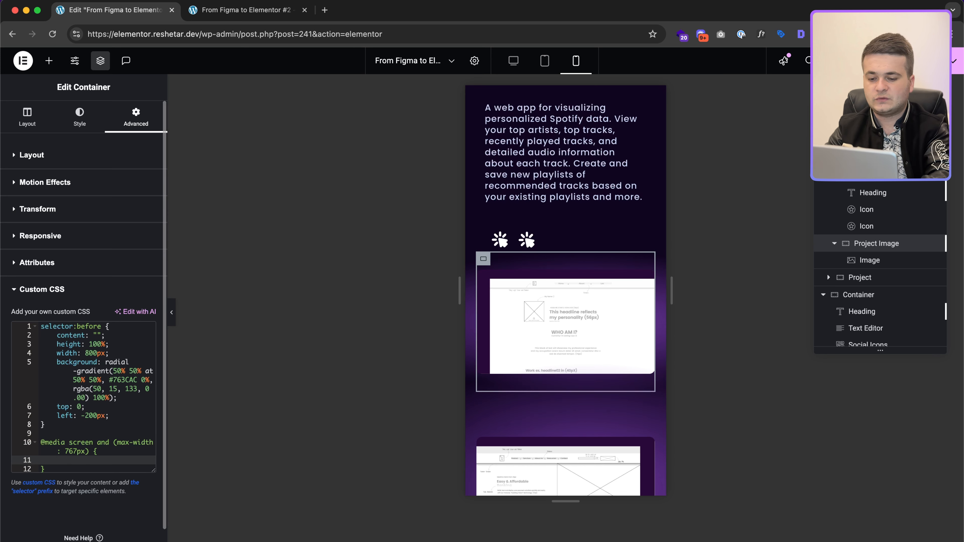
{"action": "type", "text": "selector {"}
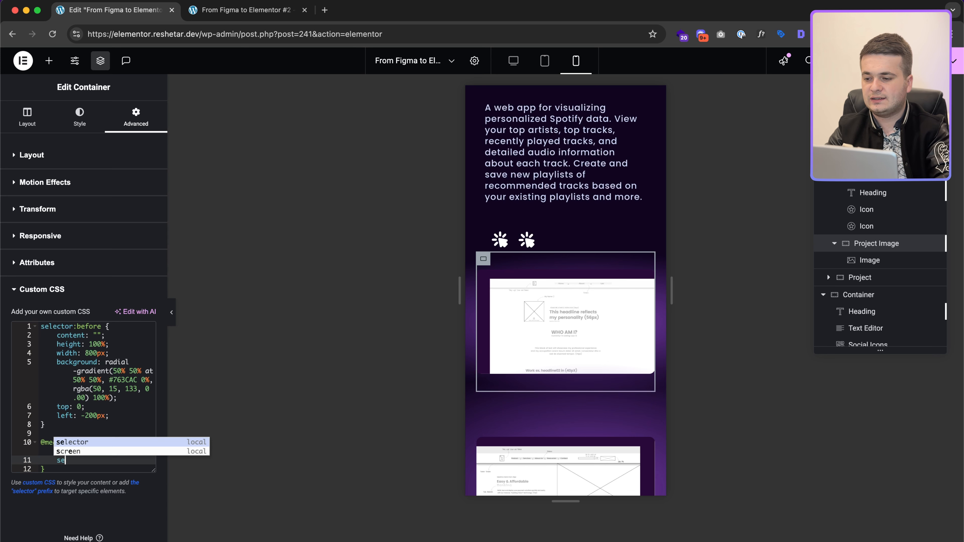
{"action": "key", "text": "Return"}
{"action": "type", "text": "width1"}
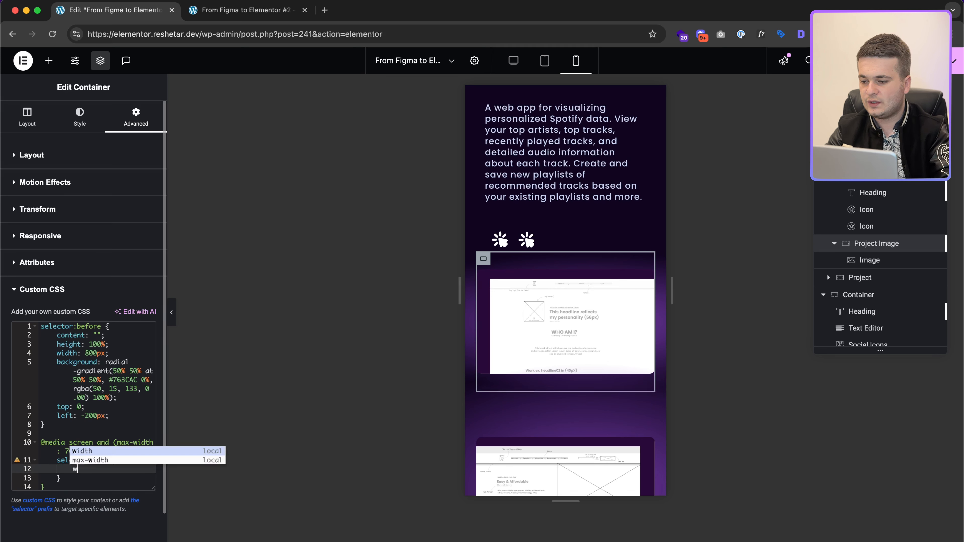
{"action": "type", "text": ": 100%"}
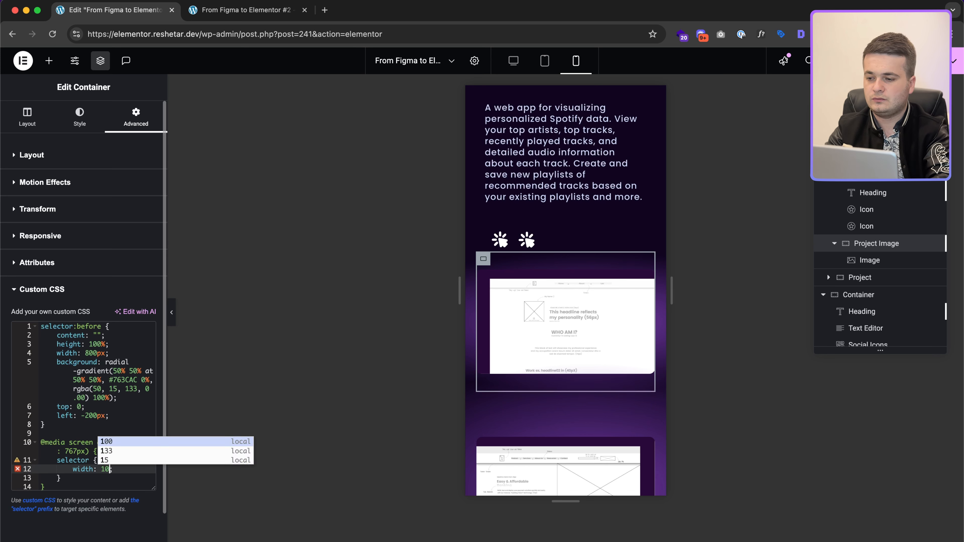
{"action": "type", "text": " !important"}
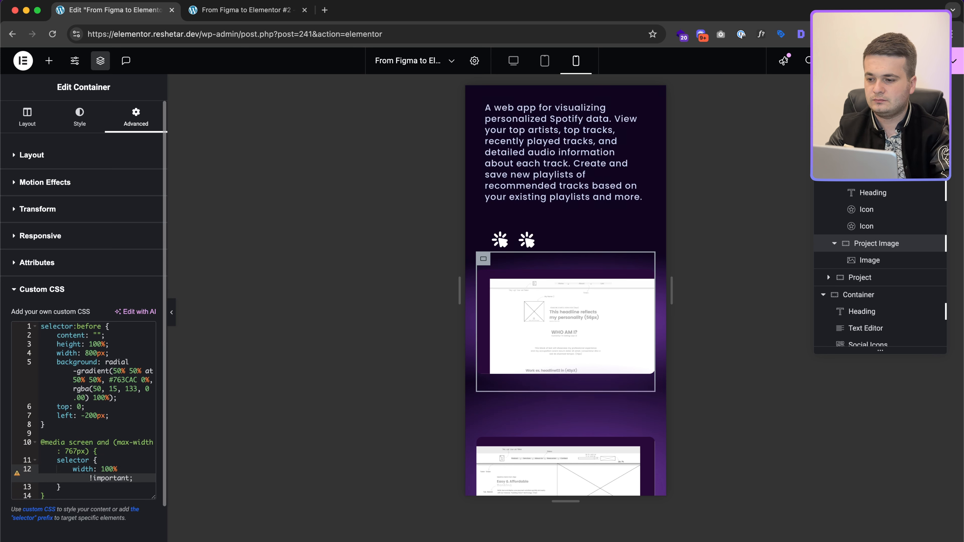
Step: Retarget the mobile CSS rule to selector:before, matching the glow's original rule
{"action": "left_click", "coordinate": [118, 470]}
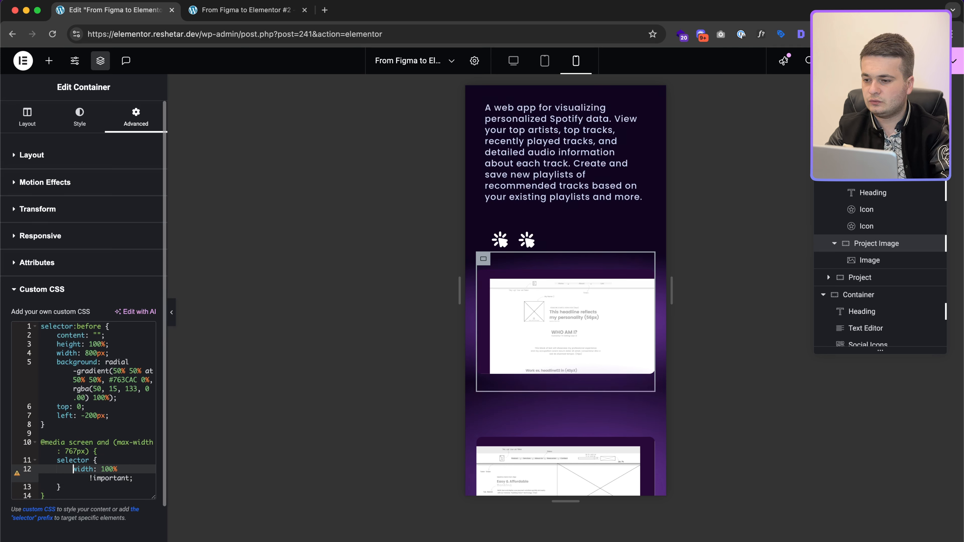
{"action": "left_click", "coordinate": [73, 460]}
{"action": "left_click", "coordinate": [77, 469]}
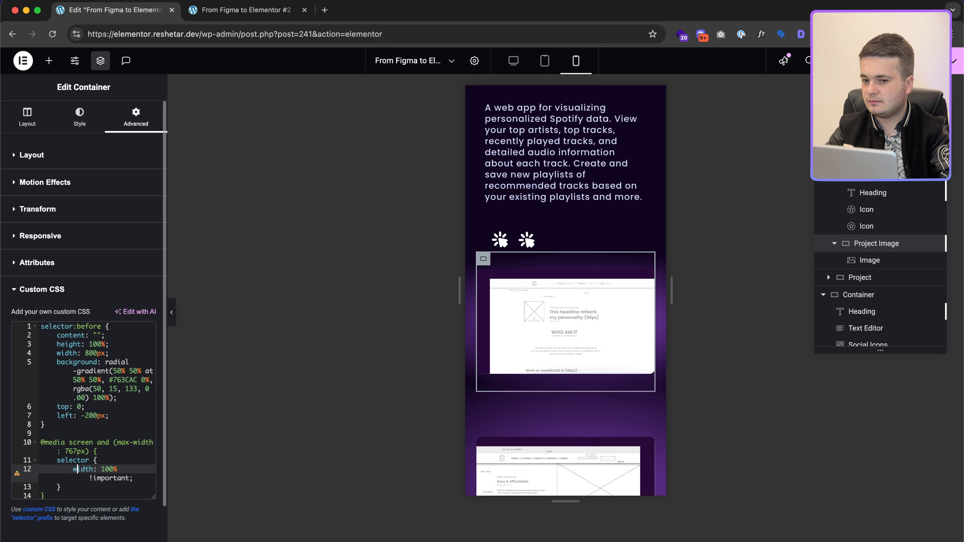
{"action": "left_click", "coordinate": [77, 460]}
{"action": "left_click", "coordinate": [89, 478]}
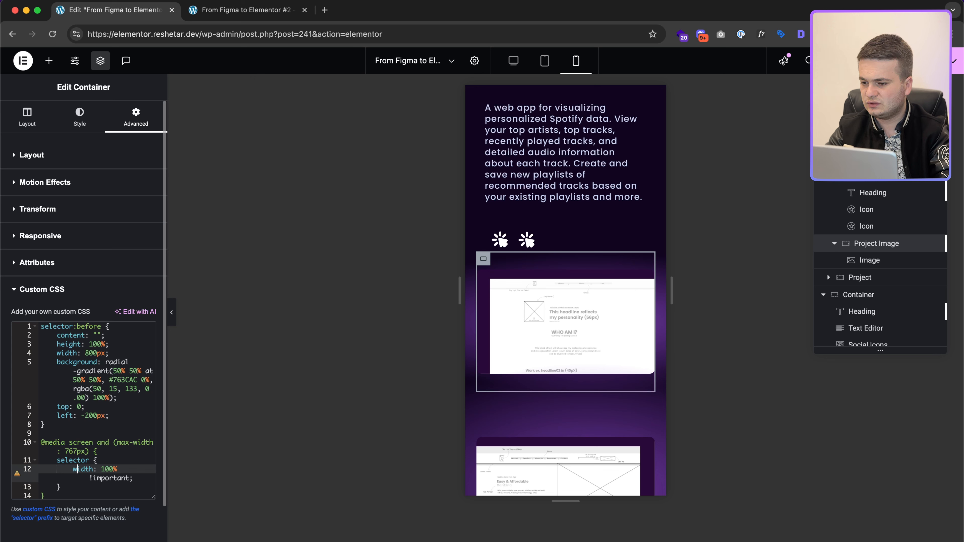
{"action": "left_click", "coordinate": [77, 469]}
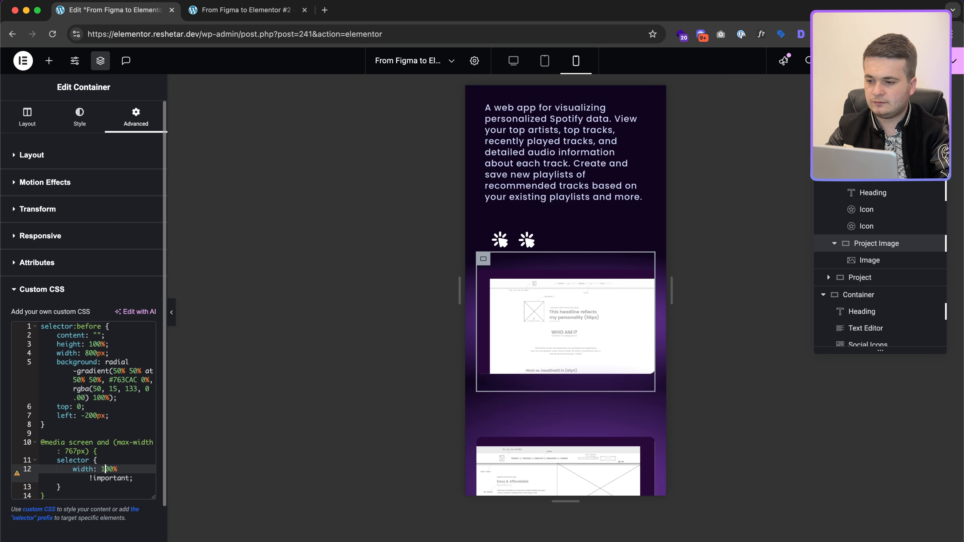
{"action": "key", "text": "Delete"}
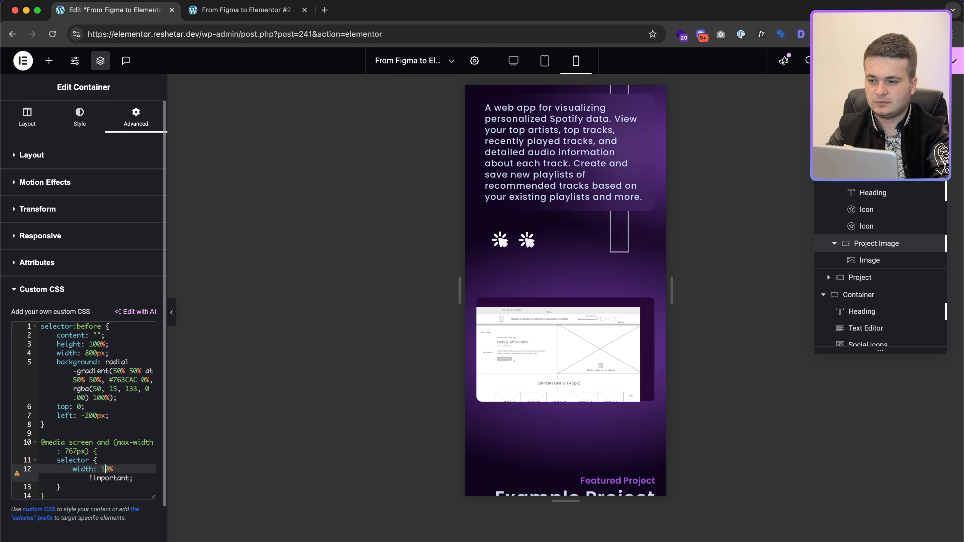
{"action": "type", "text": "0"}
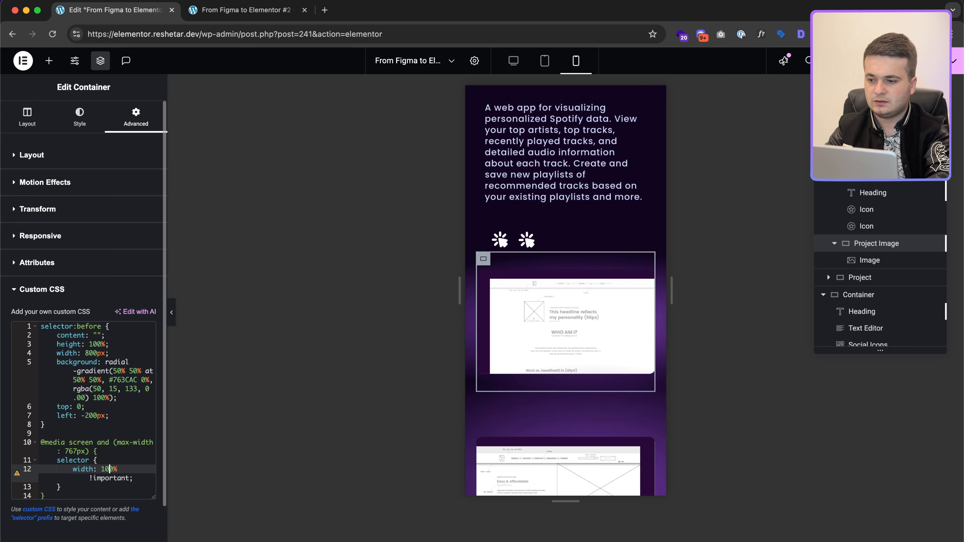
{"action": "left_click", "coordinate": [79, 328]}
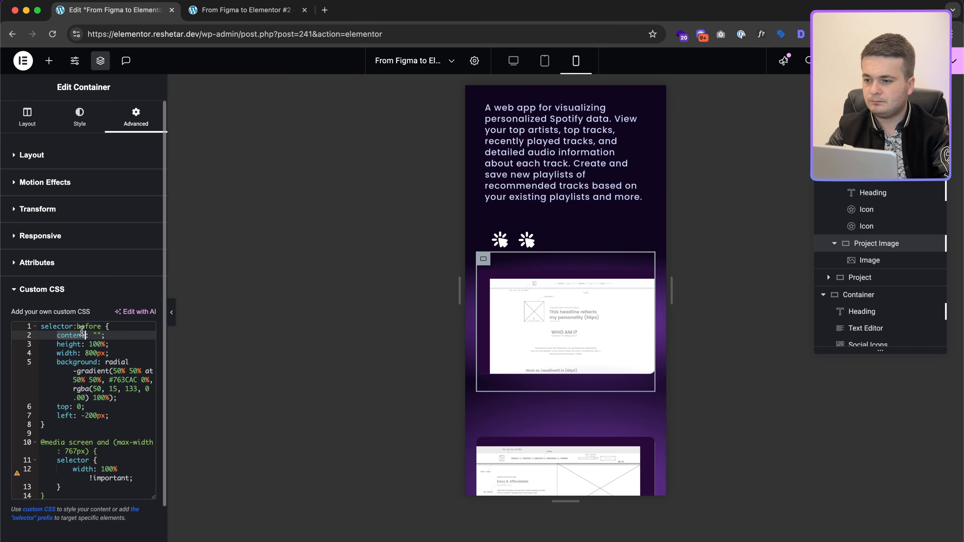
{"action": "left_click", "coordinate": [92, 461]}
{"action": "type", "text": ":before"}
{"action": "key", "text": "Down"}
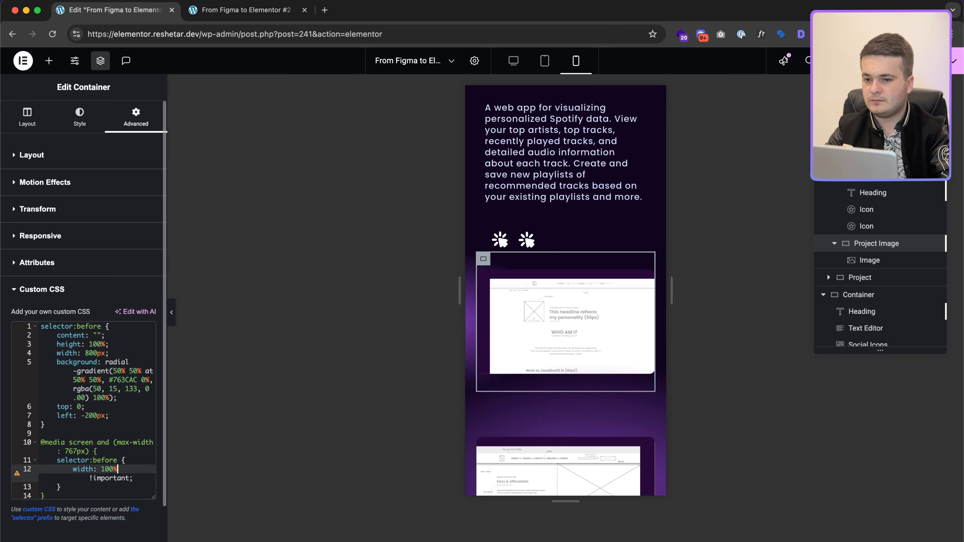
Step: Remove !important from the mobile width and add left: -50px to the rule
{"action": "key", "text": "Down"}
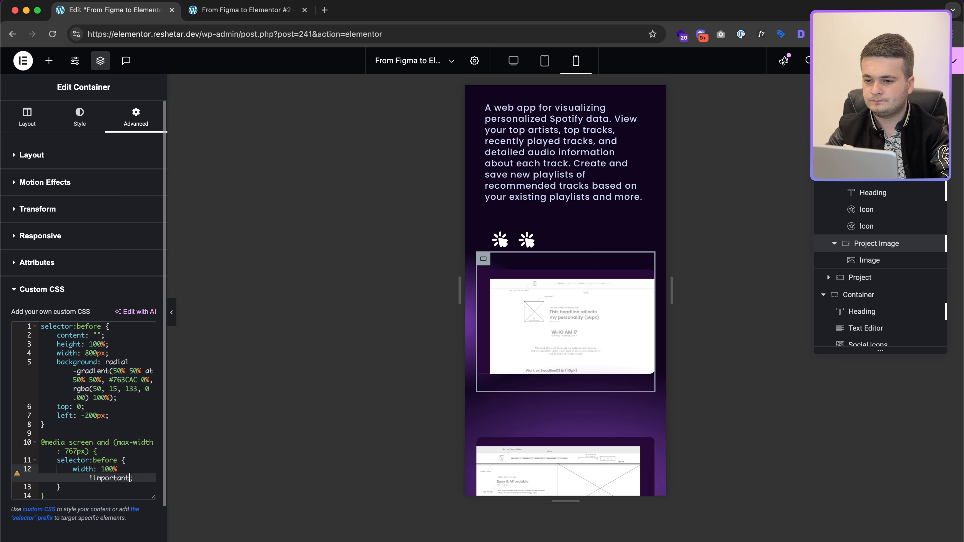
{"action": "key", "text": "shift+super+Left"}
{"action": "key", "text": "BackSpace"}
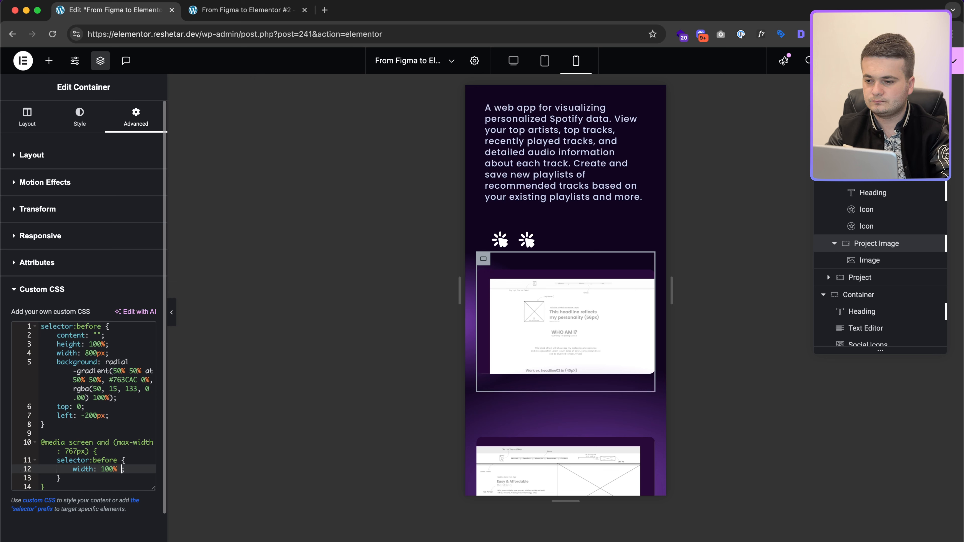
{"action": "key", "text": "super+slash"}
{"action": "key", "text": "super+slash"}
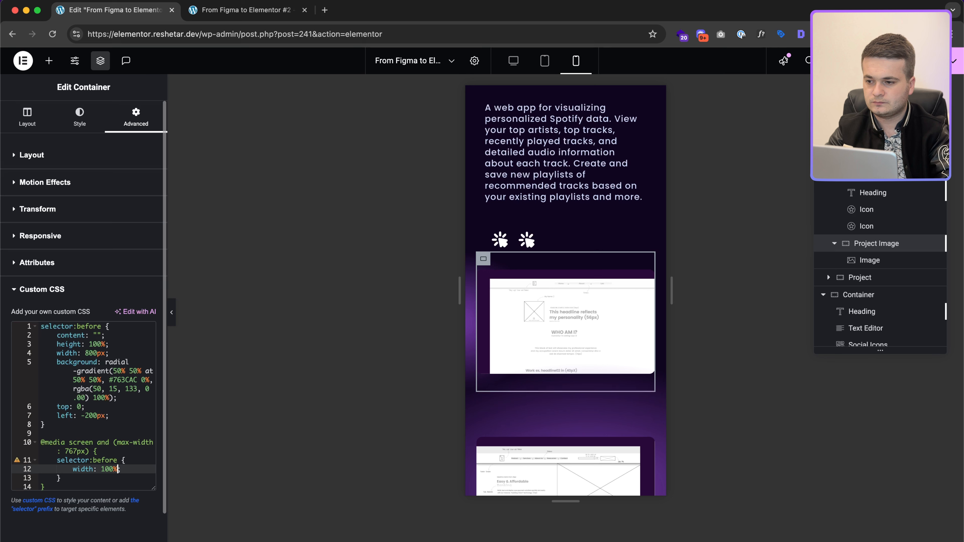
{"action": "key", "text": "Return"}
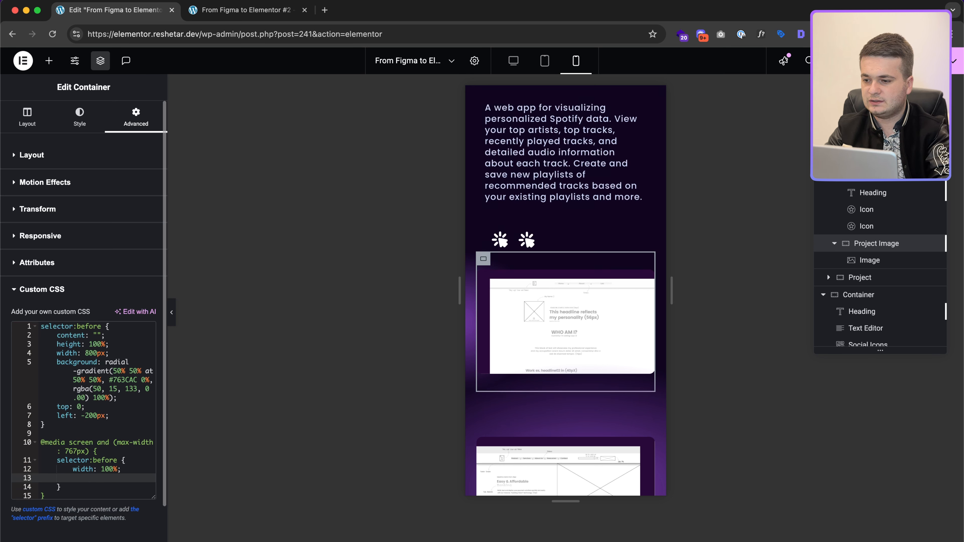
{"action": "type", "text": "left"}
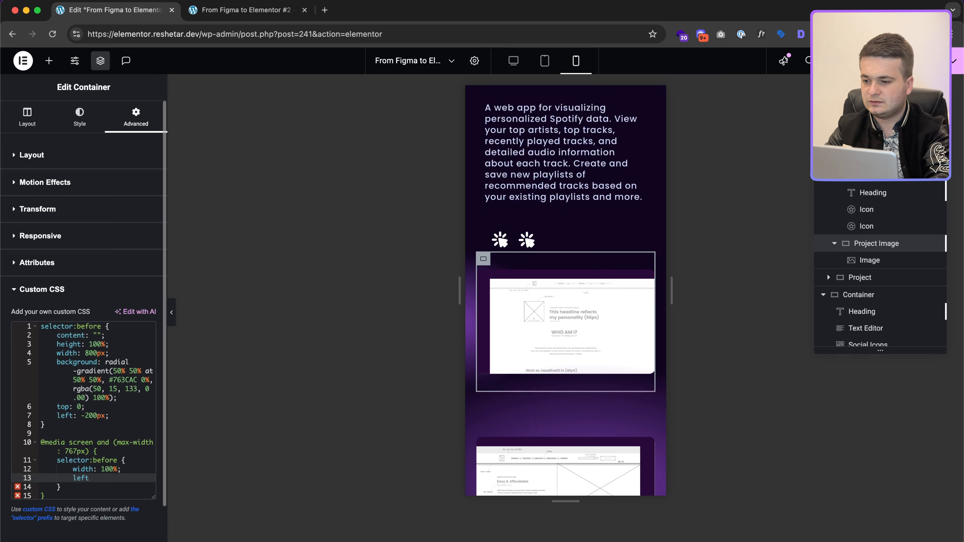
{"action": "type", "text": ": 0;"}
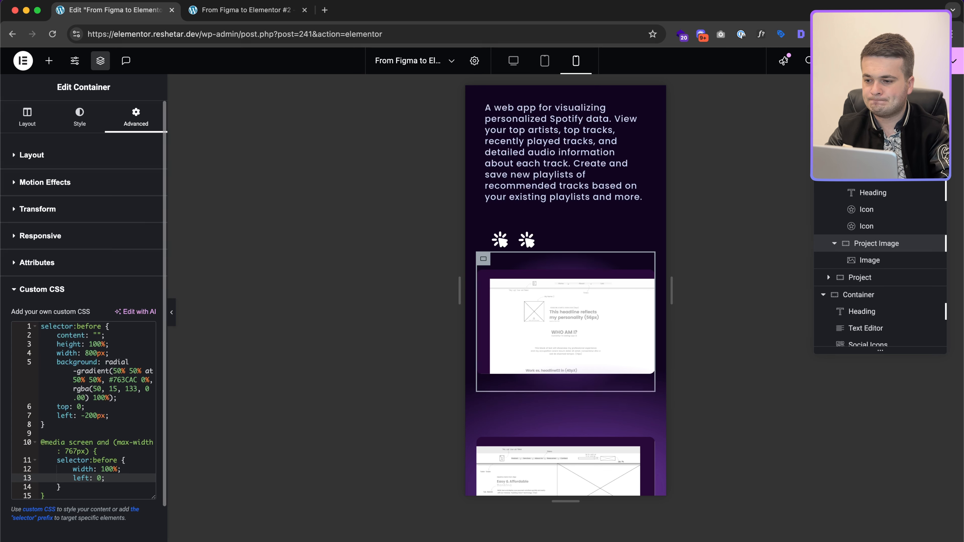
{"action": "key", "text": "Up"}
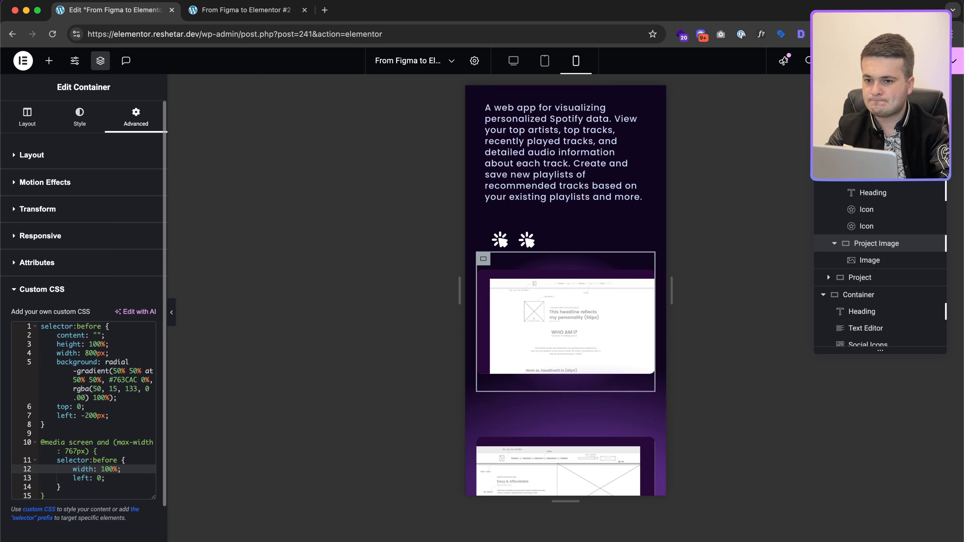
{"action": "key", "text": "Down"}
{"action": "key", "text": "Left"}
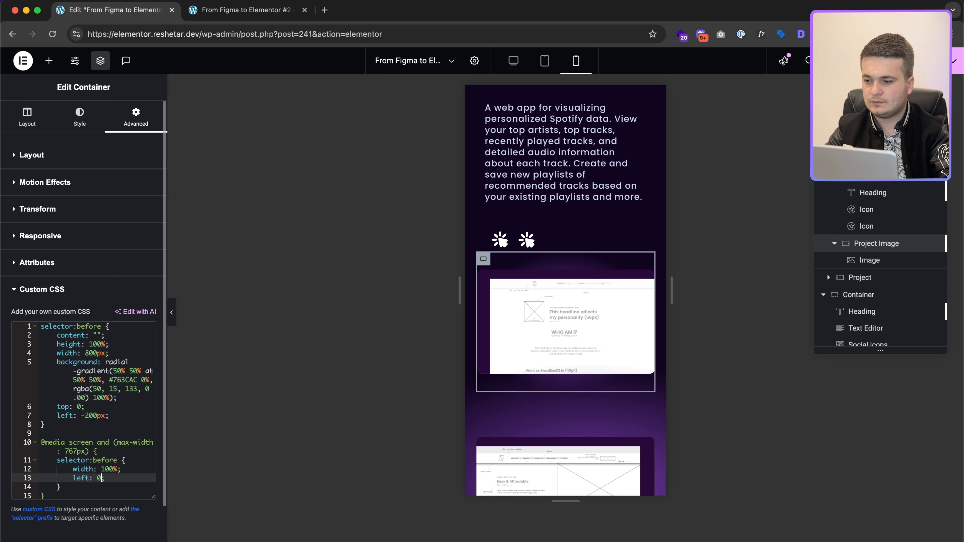
{"action": "type", "text": "-50px"}
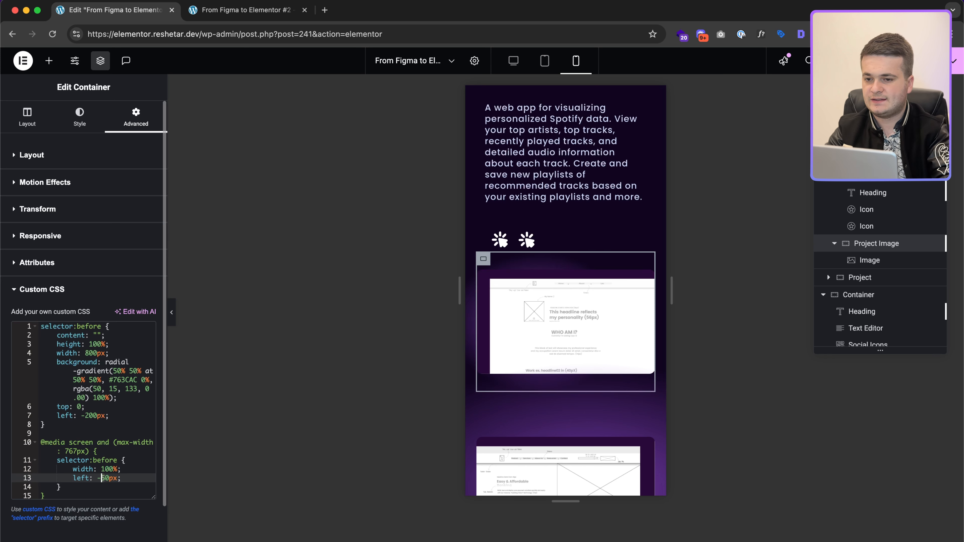
{"action": "type", "text": "10"}
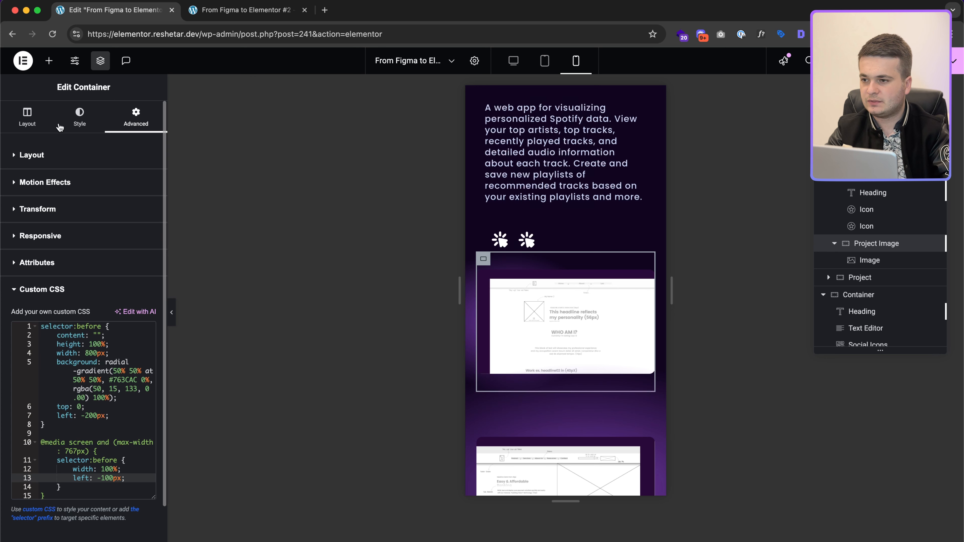
Step: Set the Project Image container's mobile minimum height to 300 px
{"action": "left_click", "coordinate": [41, 121]}
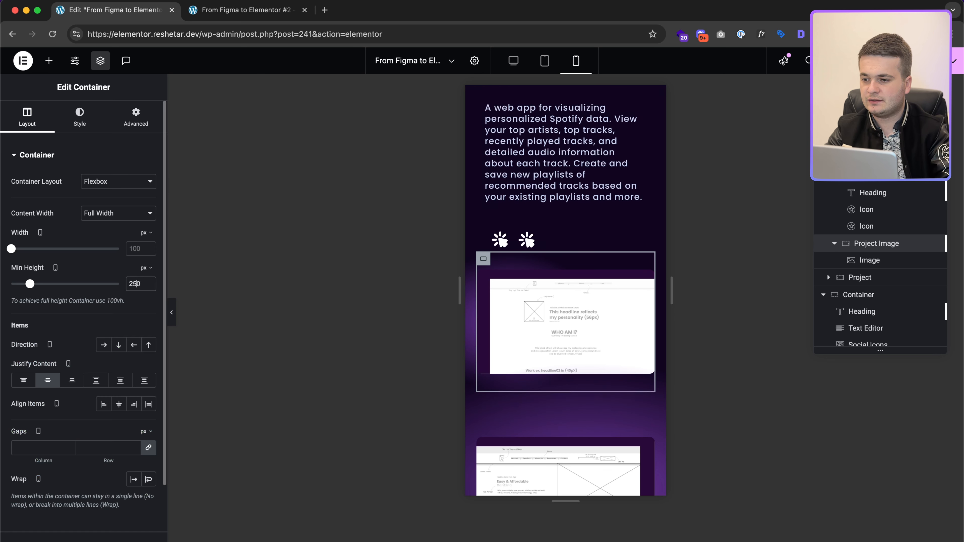
{"action": "type", "text": "300"}
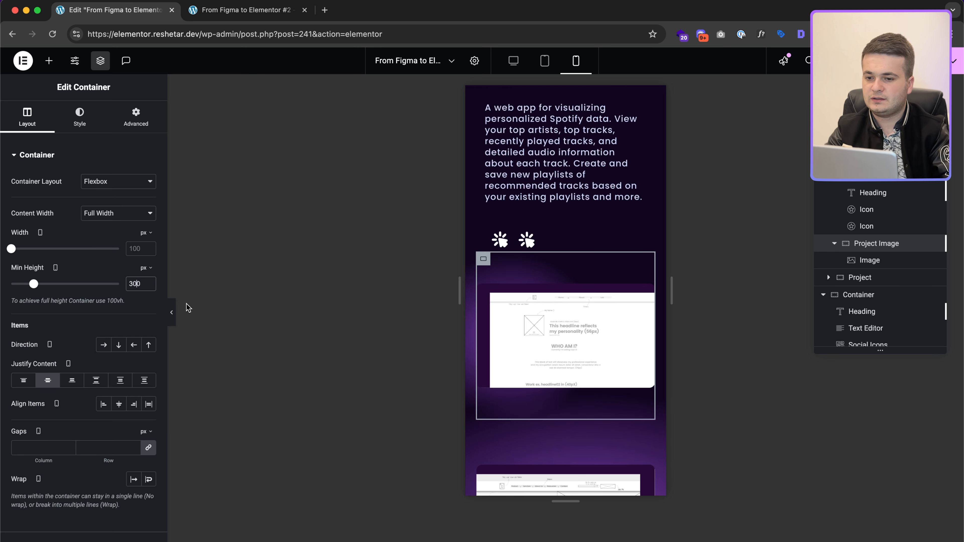
{"action": "scroll", "coordinate": [584, 246], "scroll_direction": "up", "scroll_amount": 3}
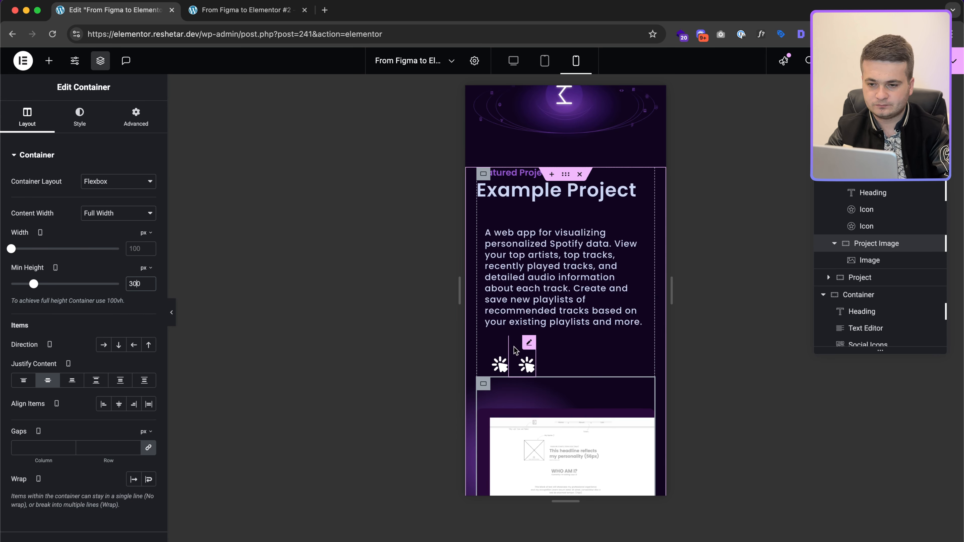
{"action": "left_click", "coordinate": [500, 364]}
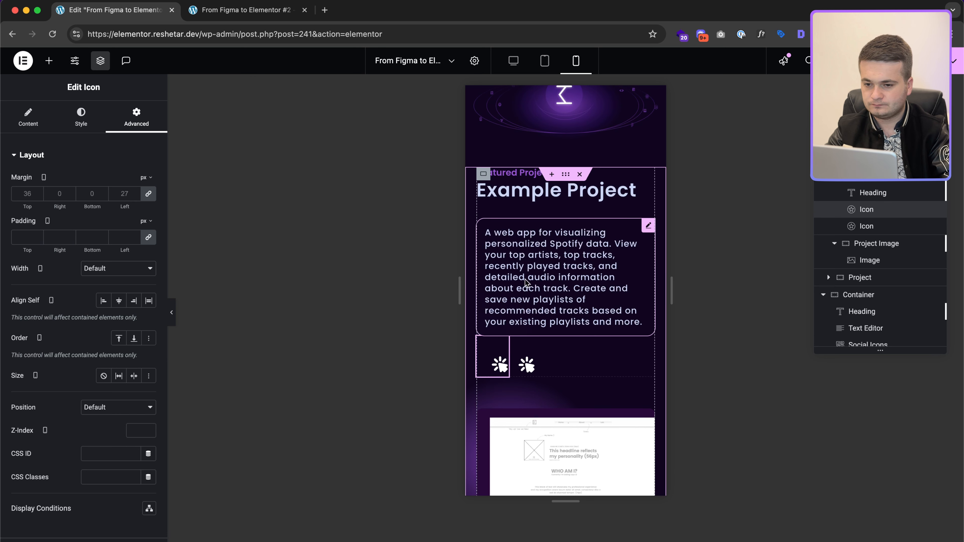
{"action": "scroll", "coordinate": [525, 281], "scroll_direction": "down", "scroll_amount": 1}
{"action": "scroll", "coordinate": [525, 283], "scroll_direction": "down", "scroll_amount": 10}
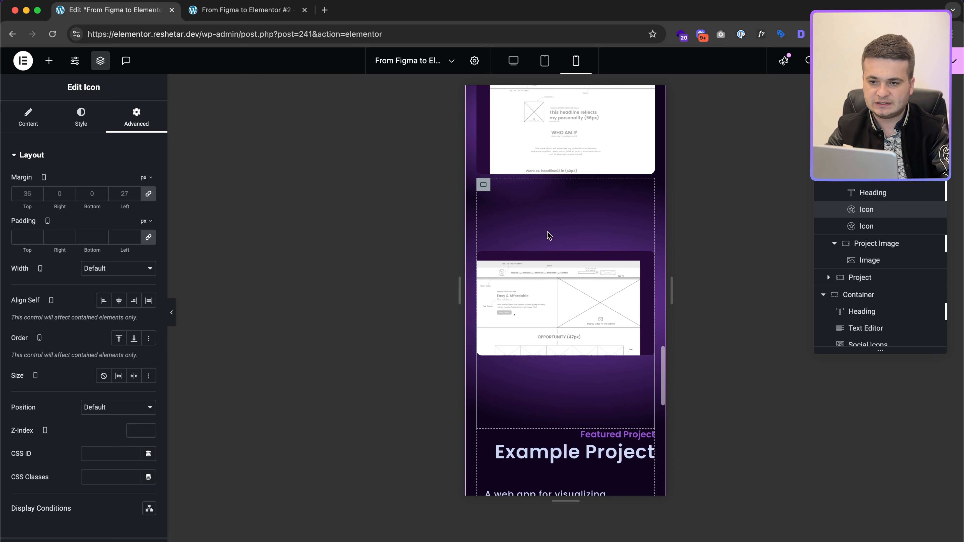
{"action": "left_click", "coordinate": [484, 185]}
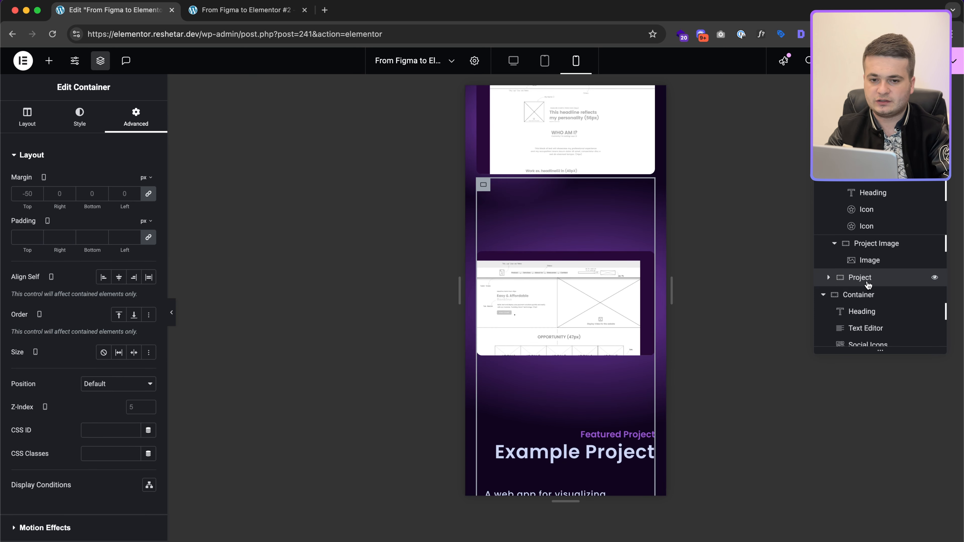
{"action": "left_click", "coordinate": [28, 124]}
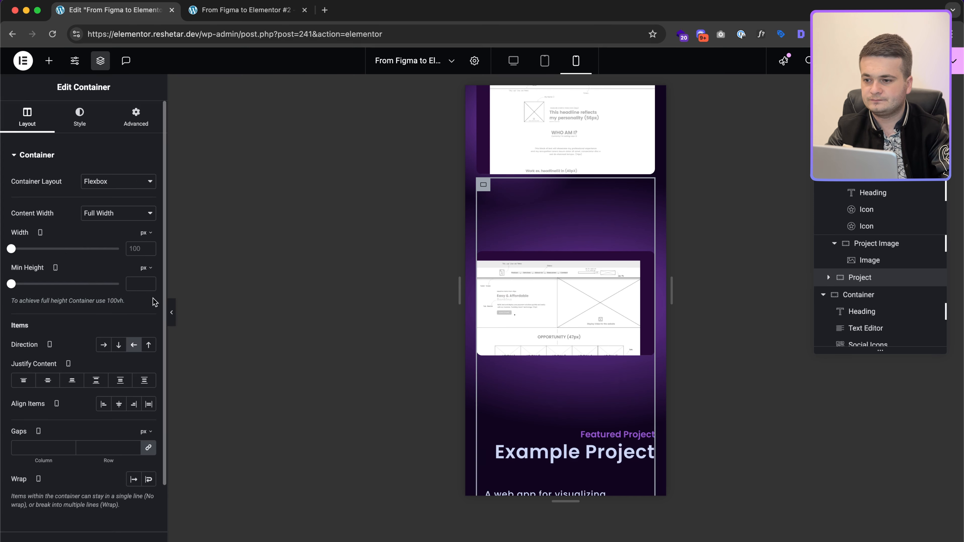
{"action": "left_click", "coordinate": [102, 345]}
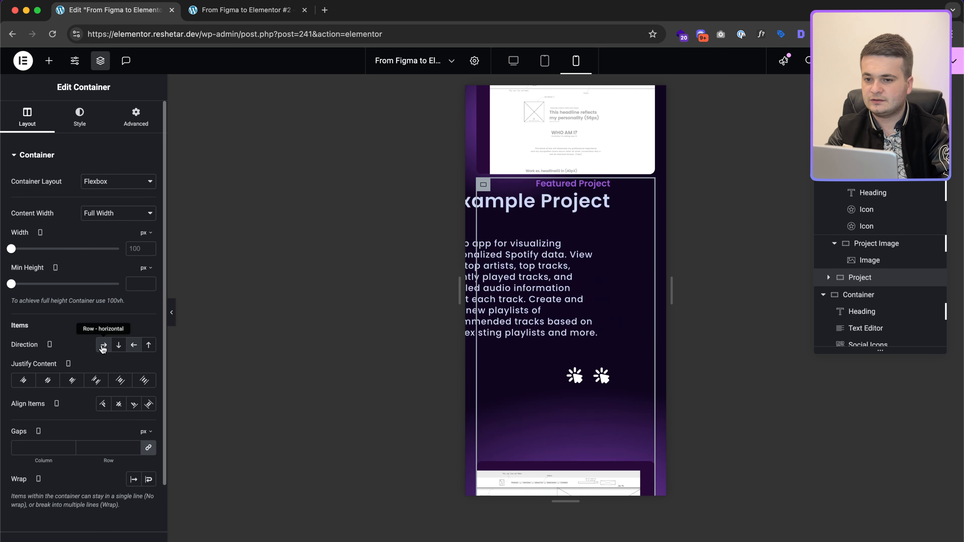
{"action": "left_click", "coordinate": [137, 118]}
{"action": "left_click", "coordinate": [148, 193]}
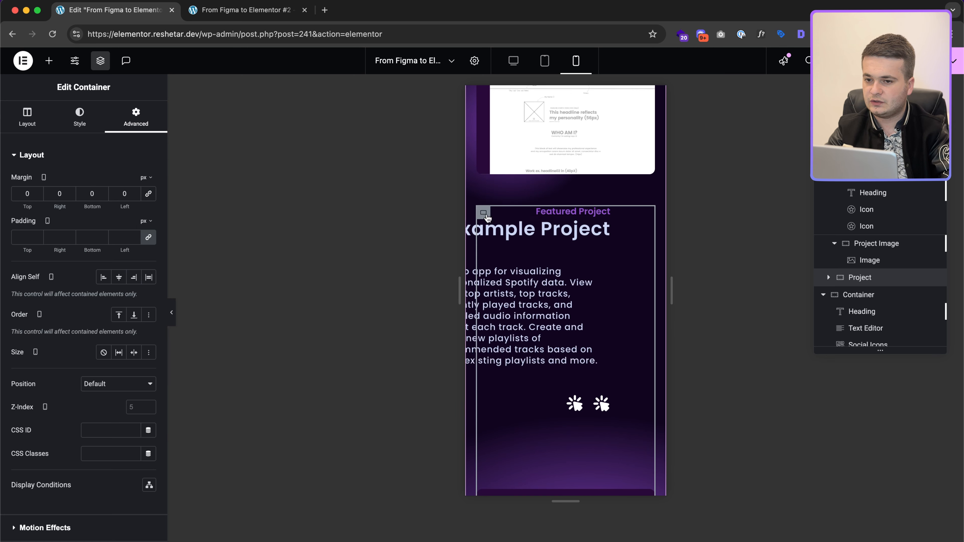
{"action": "scroll", "coordinate": [487, 217], "scroll_direction": "up", "scroll_amount": 10}
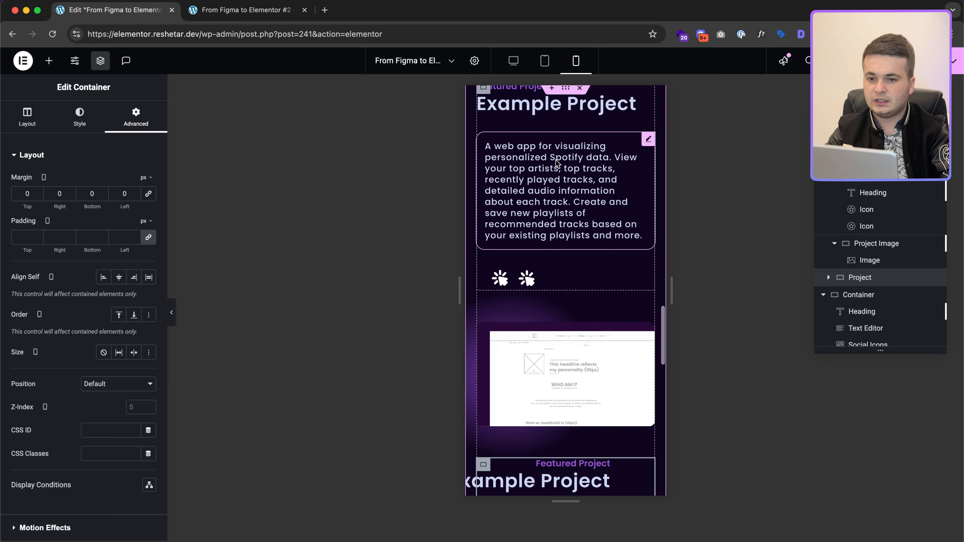
{"action": "scroll", "coordinate": [520, 379], "scroll_direction": "down", "scroll_amount": 2}
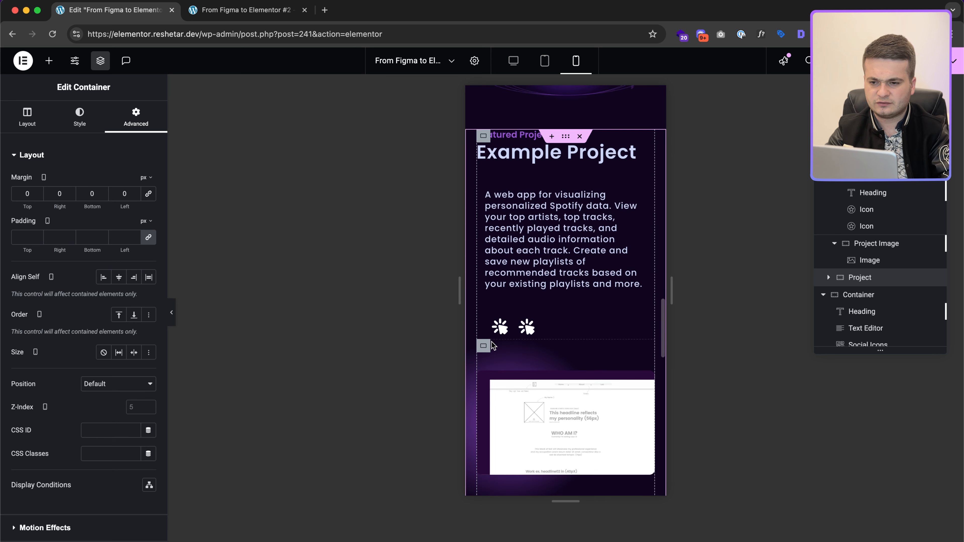
{"action": "left_click", "coordinate": [488, 348]}
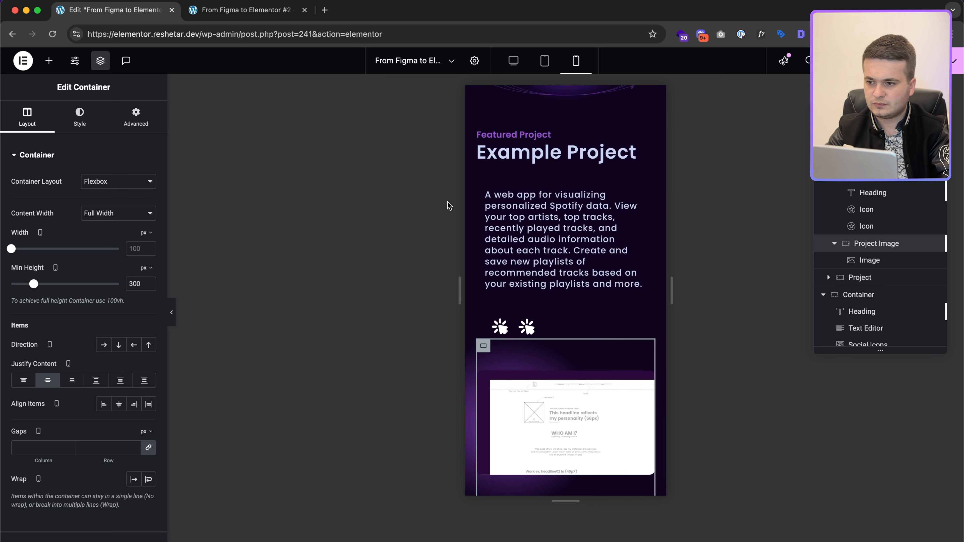
{"action": "left_click", "coordinate": [136, 115]}
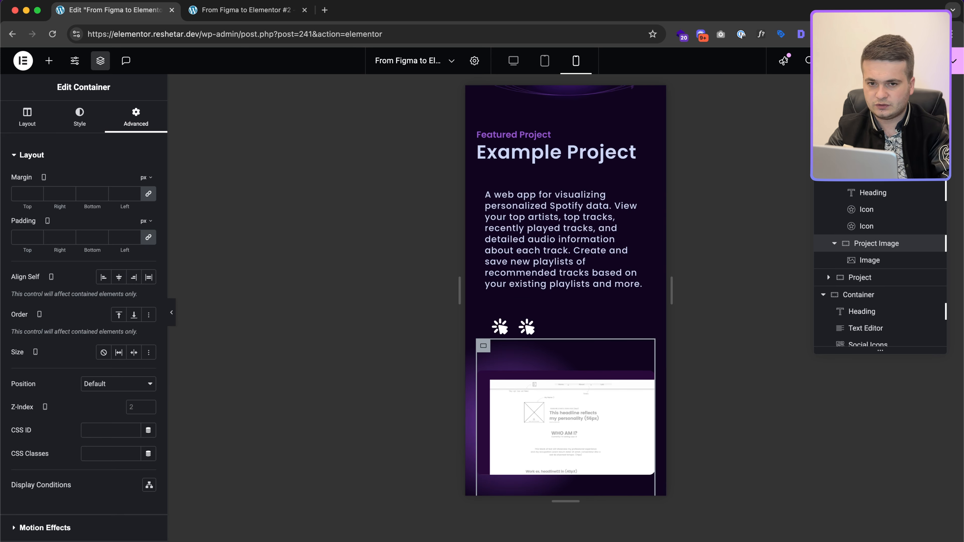
{"action": "left_click", "coordinate": [875, 143]}
{"action": "left_click", "coordinate": [135, 118]}
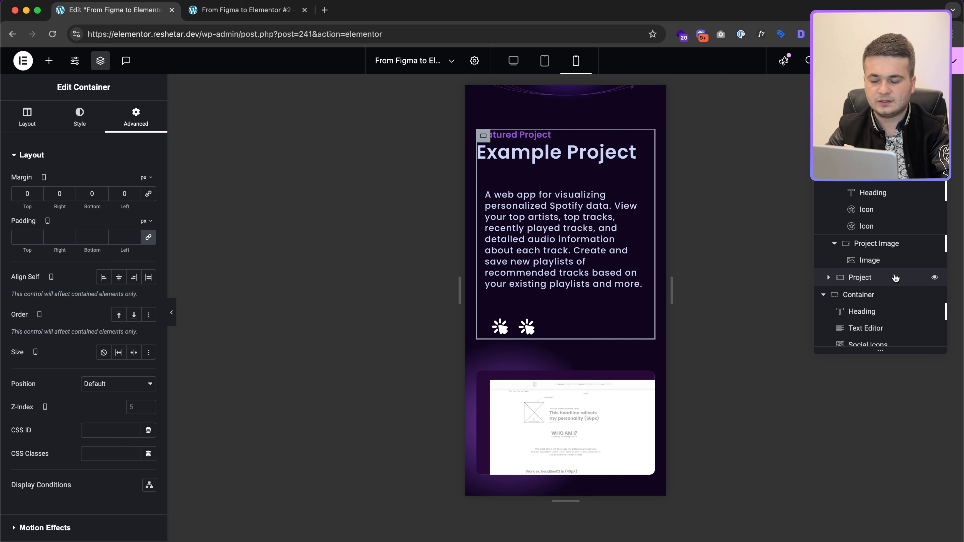
{"action": "scroll", "coordinate": [896, 279], "scroll_direction": "down", "scroll_amount": 1}
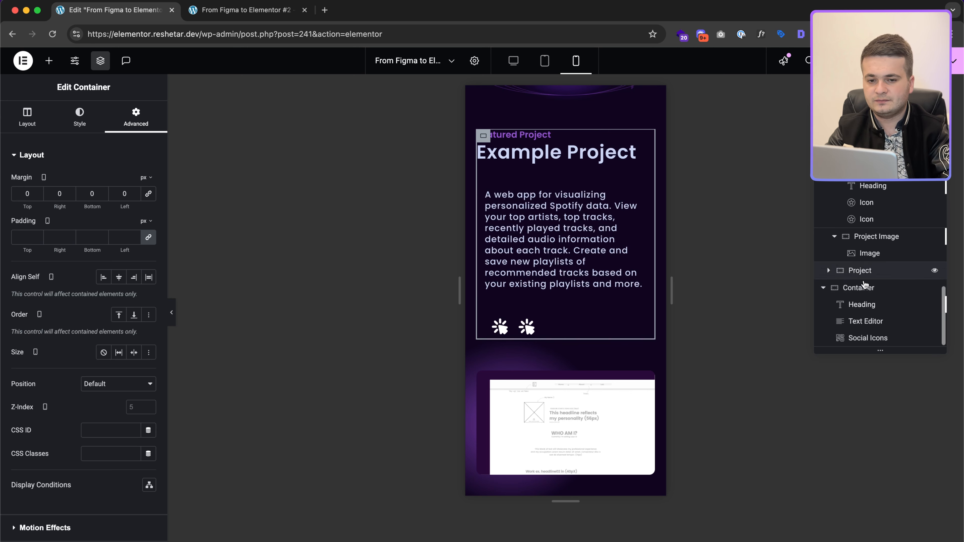
{"action": "scroll", "coordinate": [602, 312], "scroll_direction": "down", "scroll_amount": 5}
{"action": "scroll", "coordinate": [602, 312], "scroll_direction": "up", "scroll_amount": 1}
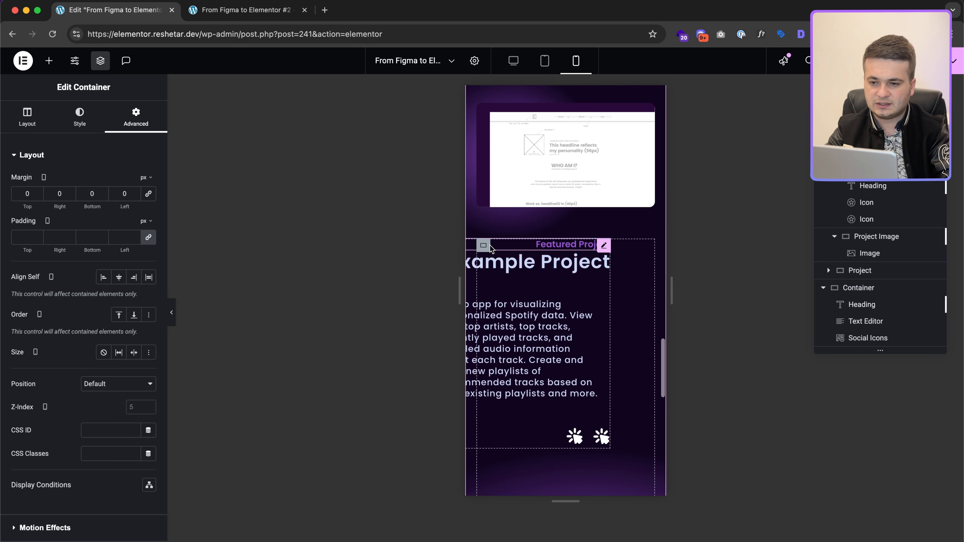
Step: Reset the Project Content container's -80 px mobile left margin to 0
{"action": "left_click", "coordinate": [829, 271]}
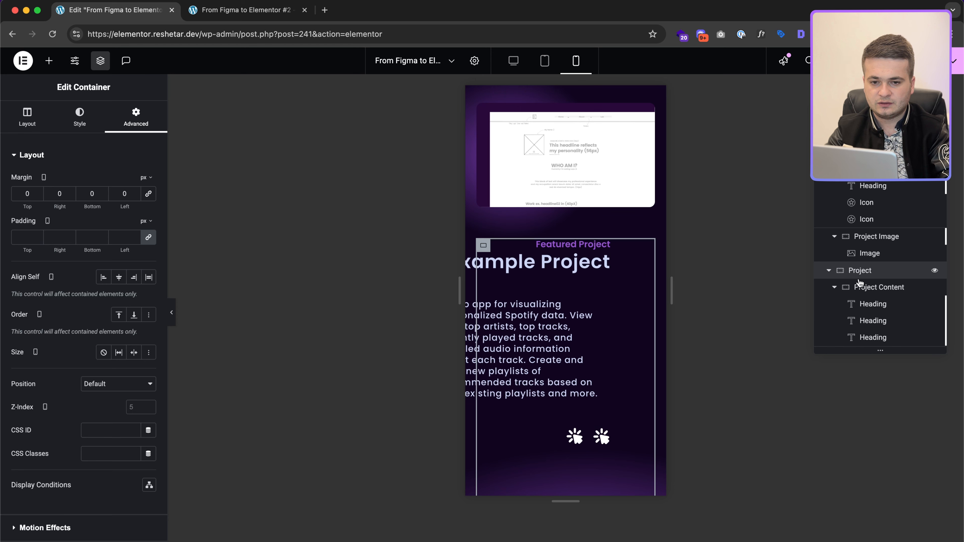
{"action": "left_click", "coordinate": [862, 286]}
{"action": "left_click", "coordinate": [134, 116]}
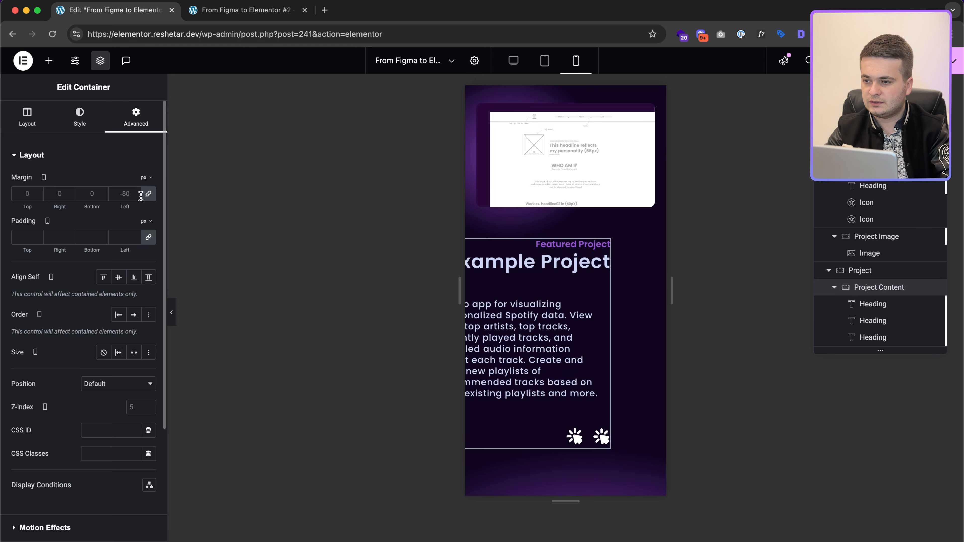
{"action": "left_click", "coordinate": [150, 197]}
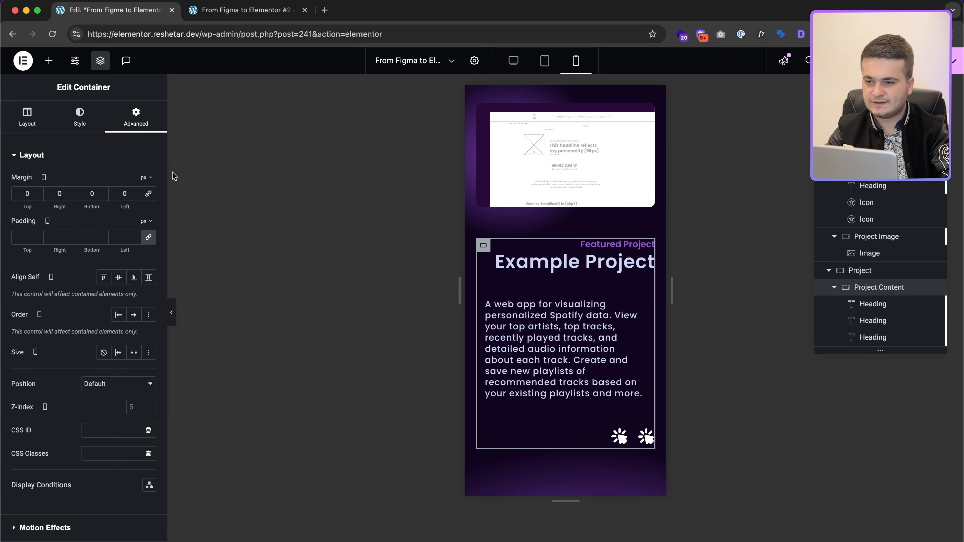
Step: Left-align the Featured Project and Example Project headings
{"action": "left_click", "coordinate": [533, 249]}
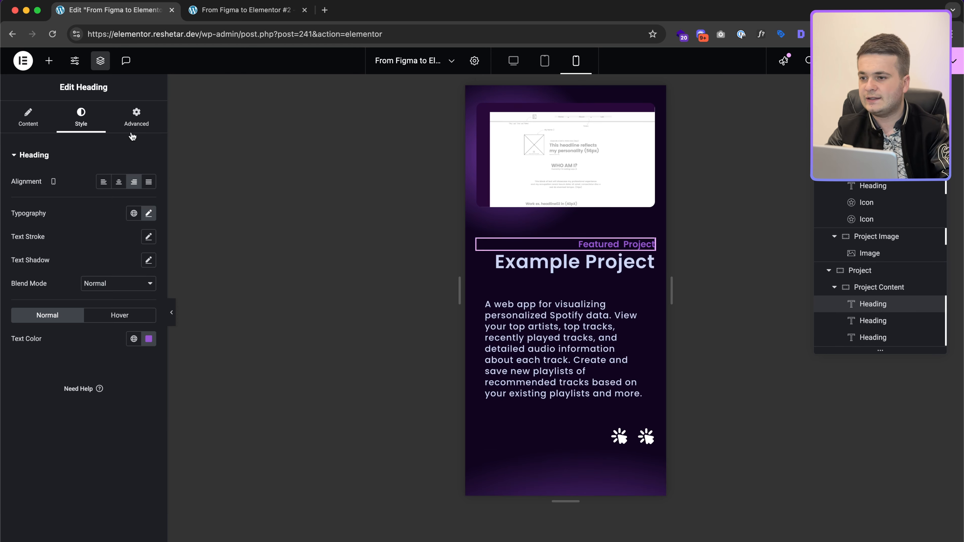
{"action": "left_click", "coordinate": [104, 183]}
{"action": "left_click", "coordinate": [505, 262]}
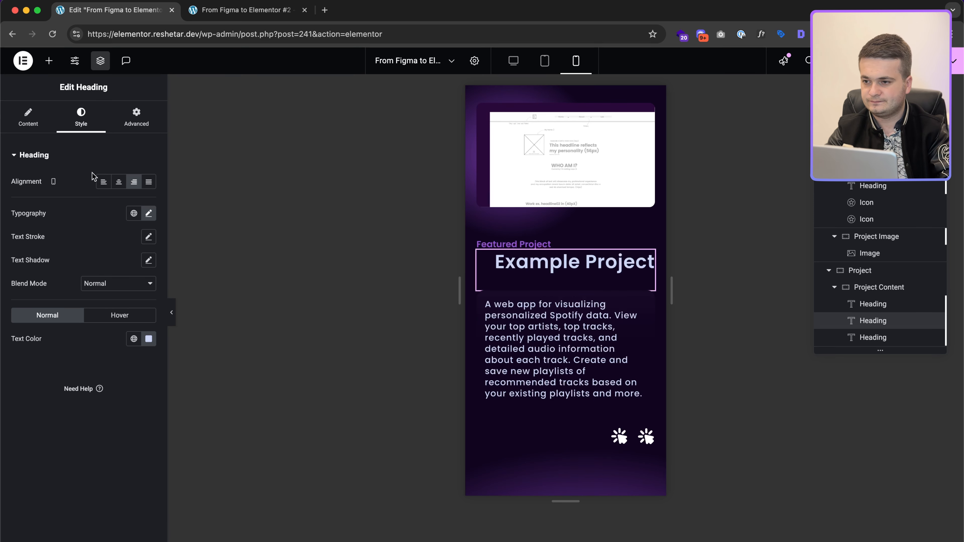
{"action": "left_click", "coordinate": [103, 182]}
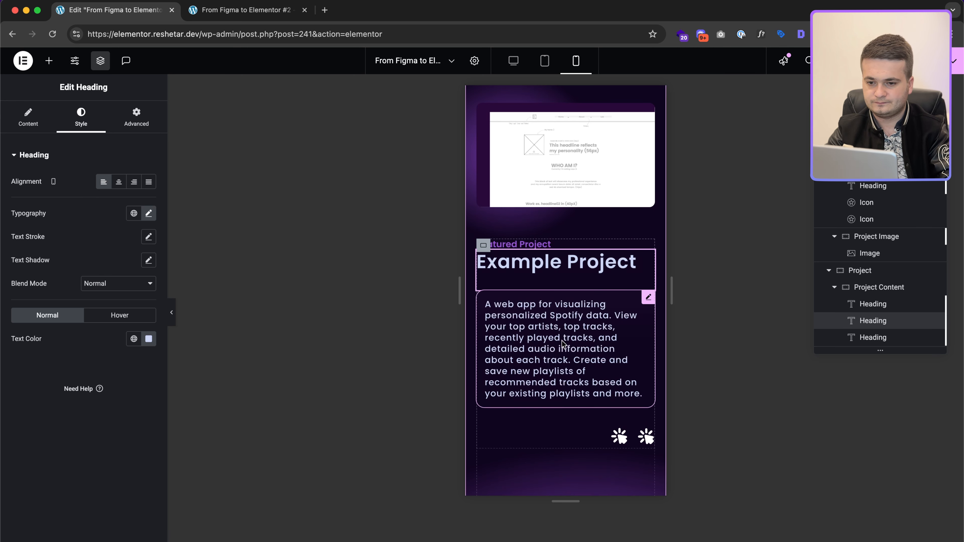
Step: Left-align the project's two icons by setting Justify Content to Start
{"action": "scroll", "coordinate": [585, 345], "scroll_direction": "down", "scroll_amount": 5}
{"action": "scroll", "coordinate": [585, 345], "scroll_direction": "down", "scroll_amount": 8}
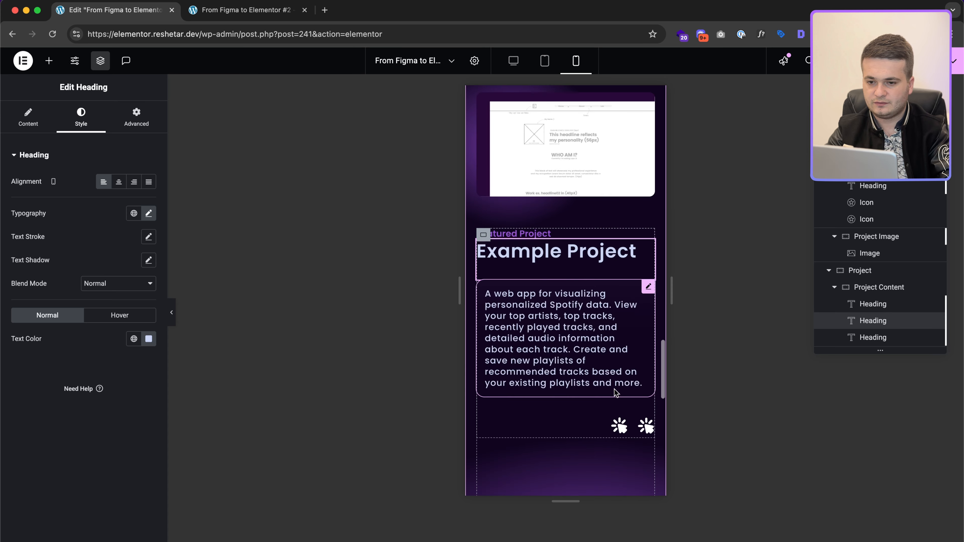
{"action": "left_click", "coordinate": [623, 404]}
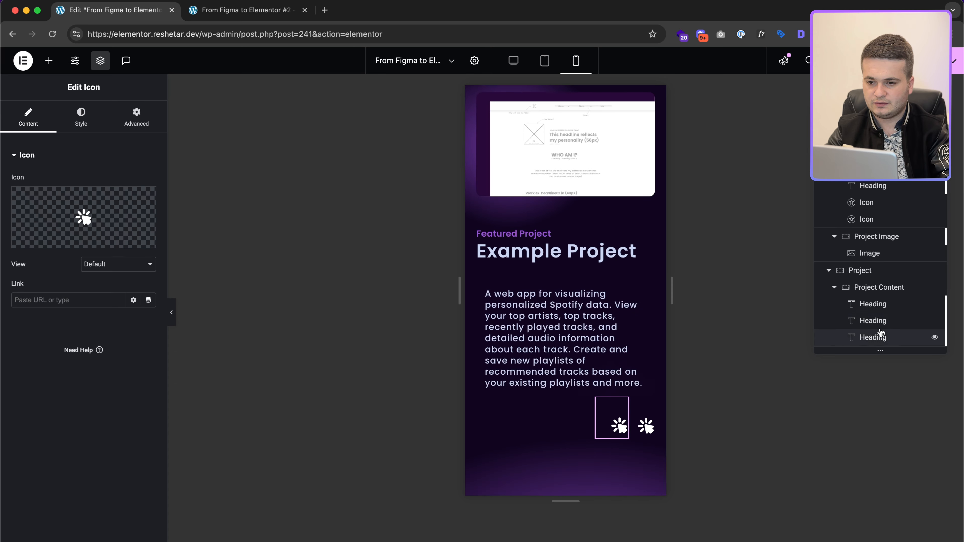
{"action": "left_click", "coordinate": [884, 287]}
{"action": "left_click", "coordinate": [26, 115]}
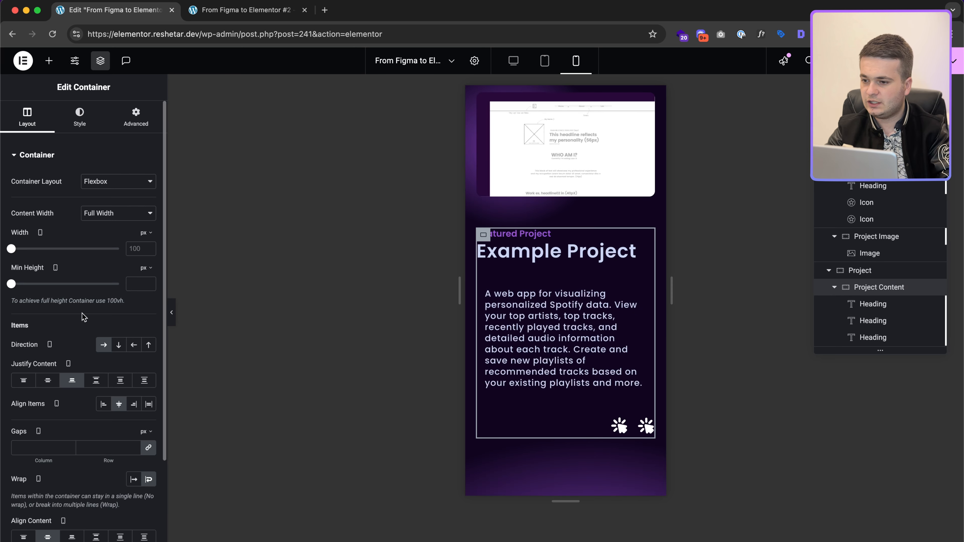
{"action": "left_click", "coordinate": [23, 381]}
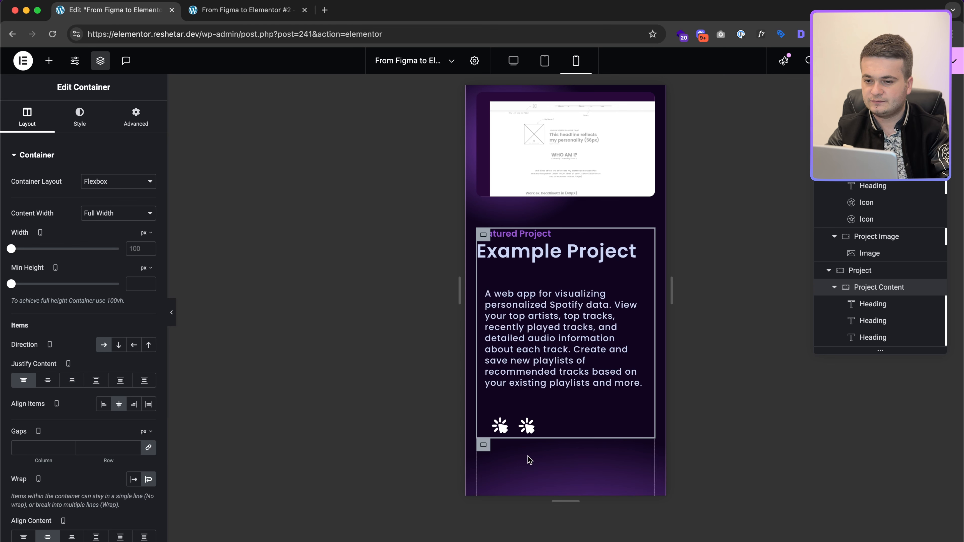
{"action": "scroll", "coordinate": [543, 345], "scroll_direction": "down", "scroll_amount": 10}
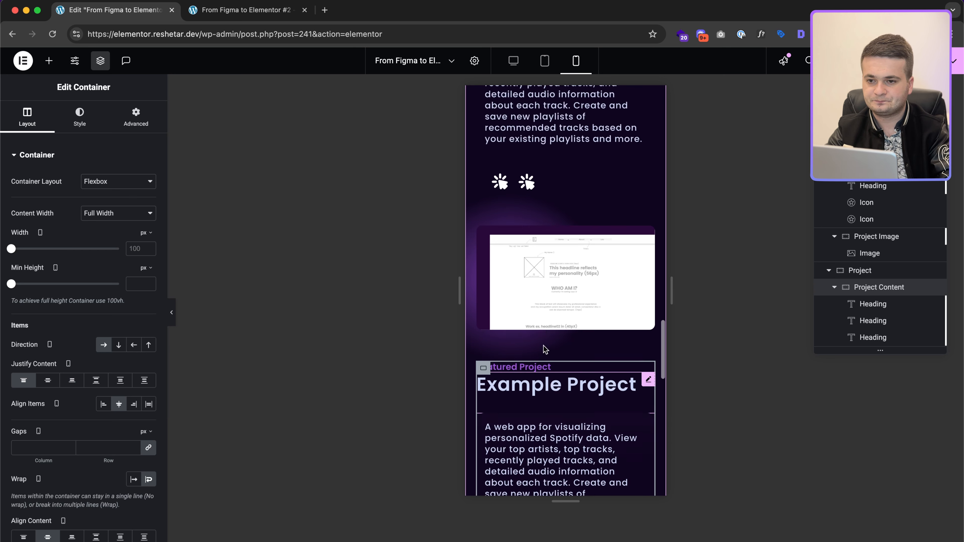
{"action": "scroll", "coordinate": [573, 204], "scroll_direction": "up", "scroll_amount": 10}
{"action": "scroll", "coordinate": [499, 276], "scroll_direction": "down", "scroll_amount": 4}
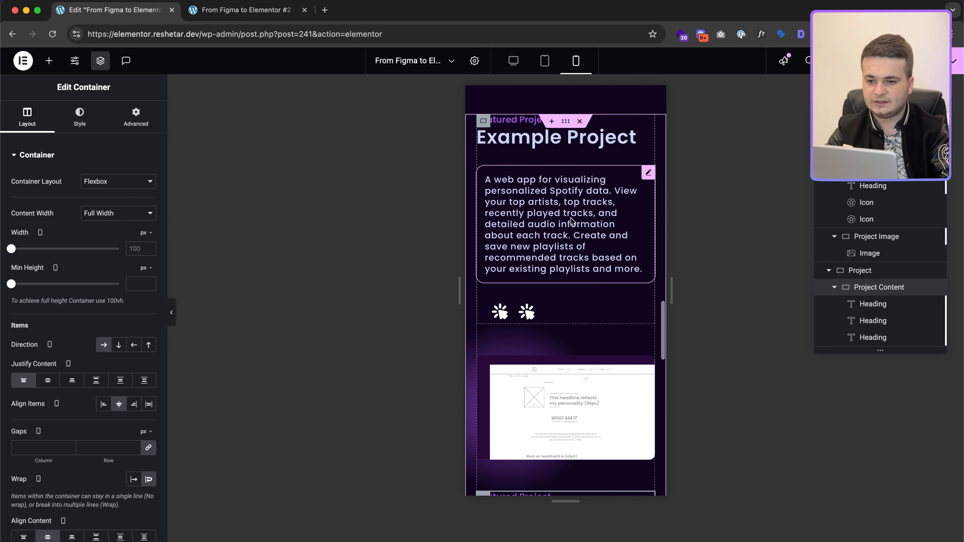
Step: Bring up the layout settings of the next project's image container
{"action": "left_click", "coordinate": [483, 266]}
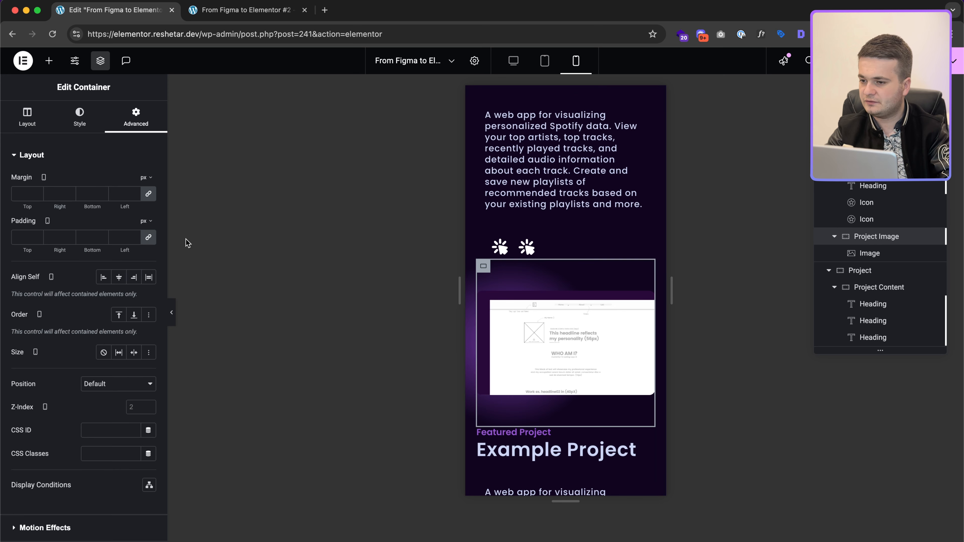
{"action": "left_click", "coordinate": [27, 116]}
{"action": "scroll", "coordinate": [512, 354], "scroll_direction": "down", "scroll_amount": 5}
{"action": "scroll", "coordinate": [582, 349], "scroll_direction": "down", "scroll_amount": 8}
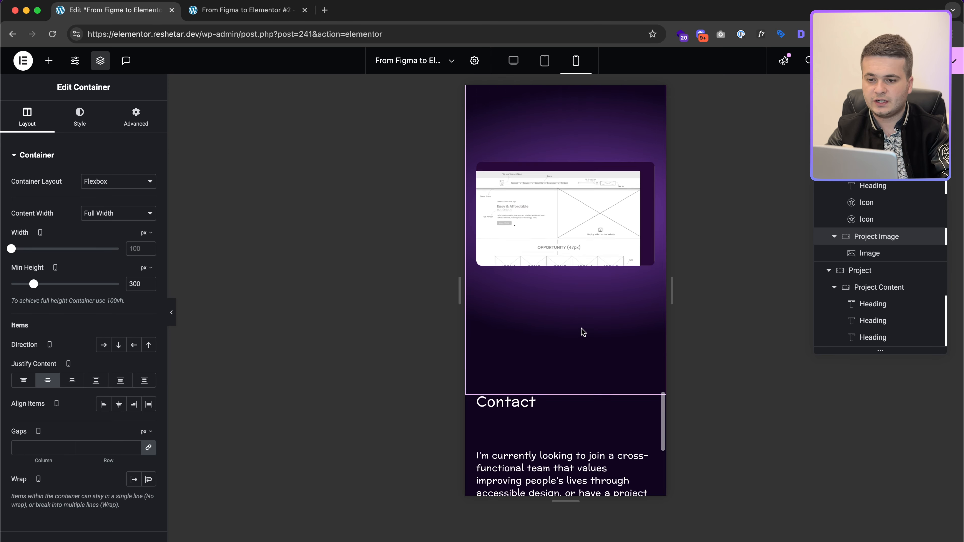
Step: Set the next project image container's mobile minimum height to 300 px
{"action": "scroll", "coordinate": [516, 232], "scroll_direction": "up", "scroll_amount": 2}
{"action": "left_click", "coordinate": [516, 233]}
{"action": "left_click", "coordinate": [133, 284]}
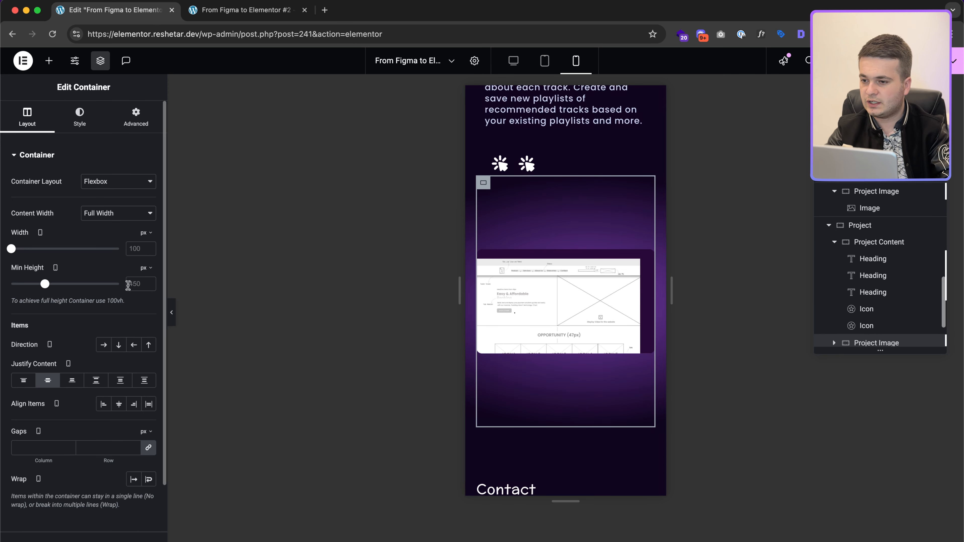
{"action": "type", "text": "300"}
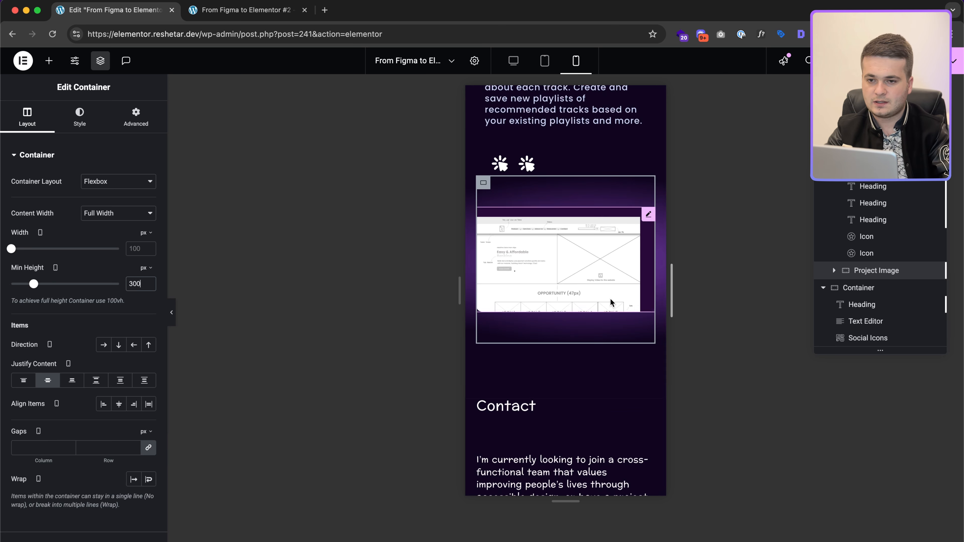
{"action": "scroll", "coordinate": [630, 307], "scroll_direction": "up", "scroll_amount": 8}
{"action": "scroll", "coordinate": [594, 292], "scroll_direction": "down", "scroll_amount": 5}
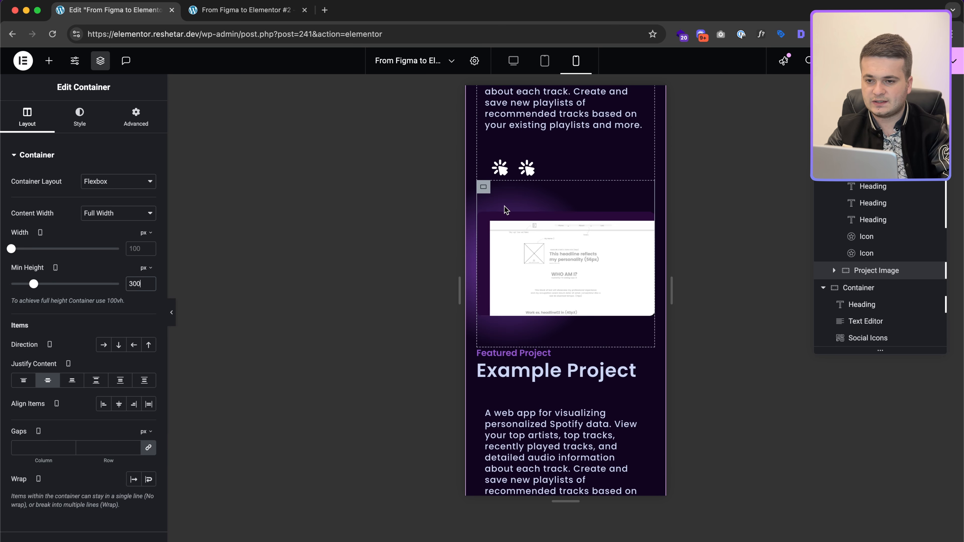
{"action": "left_click", "coordinate": [483, 187]}
{"action": "left_click", "coordinate": [136, 118]}
{"action": "scroll", "coordinate": [65, 417], "scroll_direction": "down", "scroll_amount": 5}
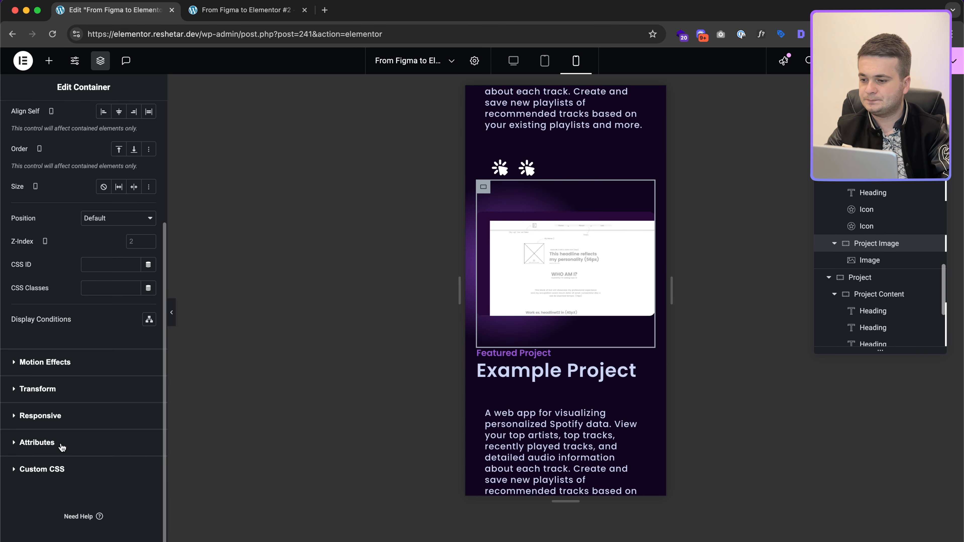
{"action": "left_click", "coordinate": [59, 465]}
{"action": "left_click_drag", "start_coordinate": [40, 443], "coordinate": [44, 496]}
{"action": "key", "text": "super+c"}
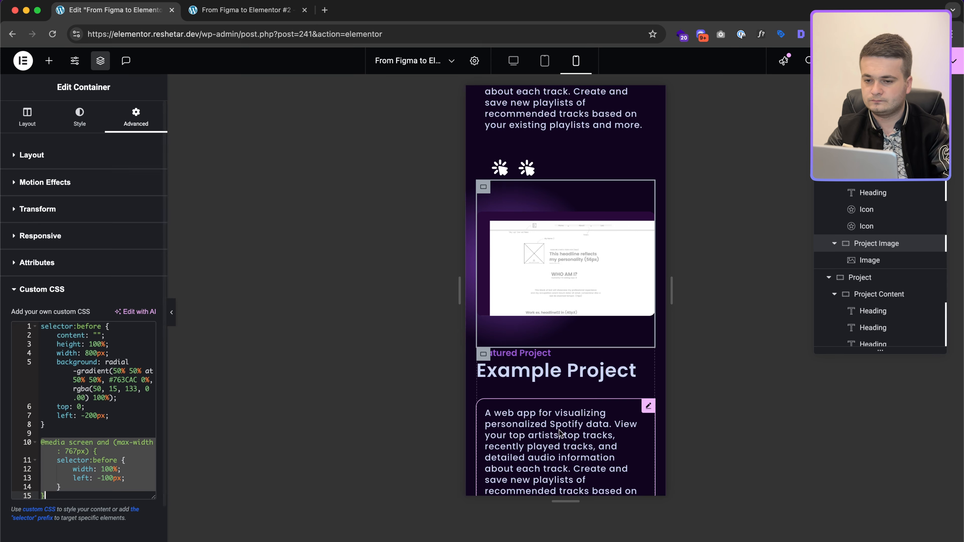
{"action": "scroll", "coordinate": [550, 401], "scroll_direction": "down", "scroll_amount": 6}
{"action": "left_click", "coordinate": [483, 282]}
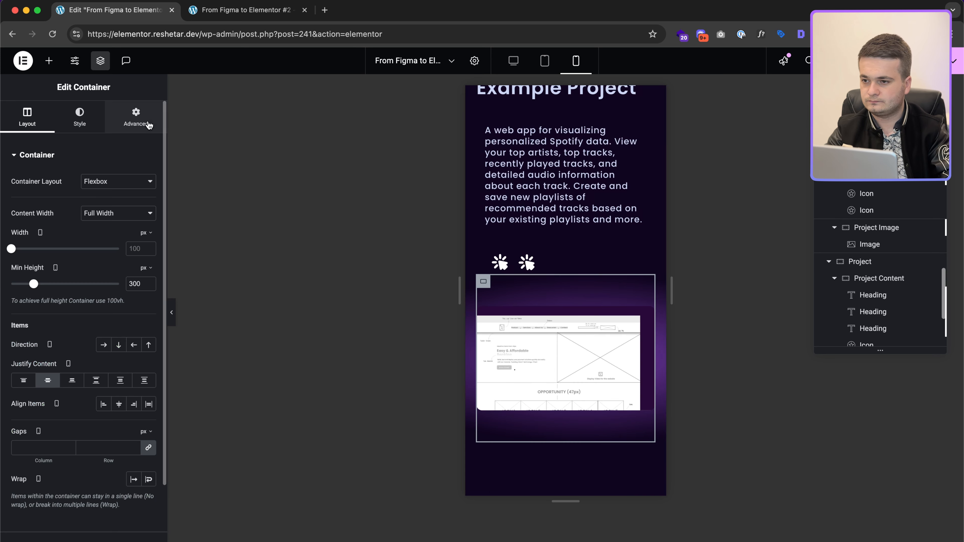
{"action": "left_click", "coordinate": [135, 117]}
{"action": "scroll", "coordinate": [94, 438], "scroll_direction": "down", "scroll_amount": 2}
{"action": "scroll", "coordinate": [94, 437], "scroll_direction": "down", "scroll_amount": 3}
{"action": "left_click", "coordinate": [68, 465]}
{"action": "left_click", "coordinate": [94, 404]}
{"action": "key", "text": "Down"}
{"action": "key", "text": "Down"}
{"action": "key", "text": "Return"}
{"action": "key", "text": "Return"}
{"action": "key", "text": "super+v"}
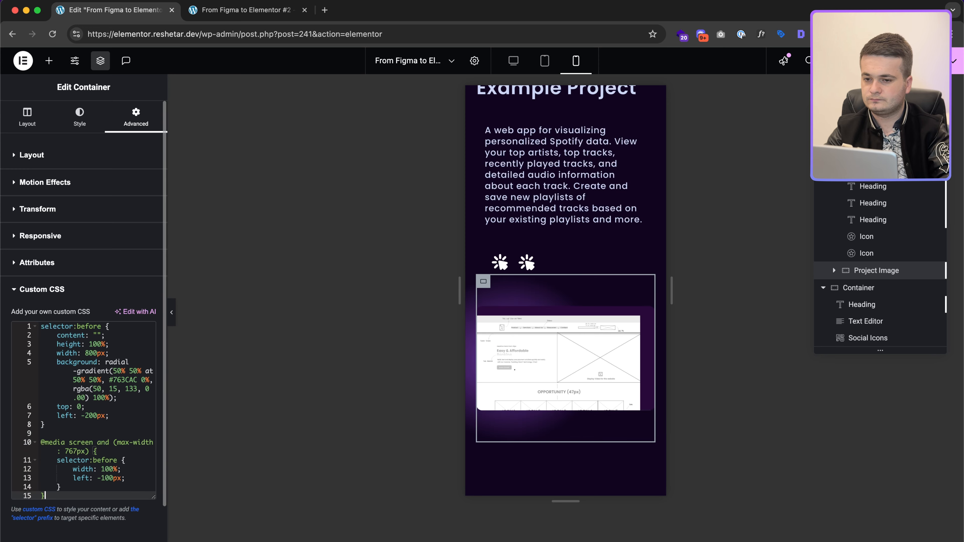
{"action": "scroll", "coordinate": [516, 366], "scroll_direction": "down", "scroll_amount": 3}
{"action": "scroll", "coordinate": [508, 372], "scroll_direction": "down", "scroll_amount": 5}
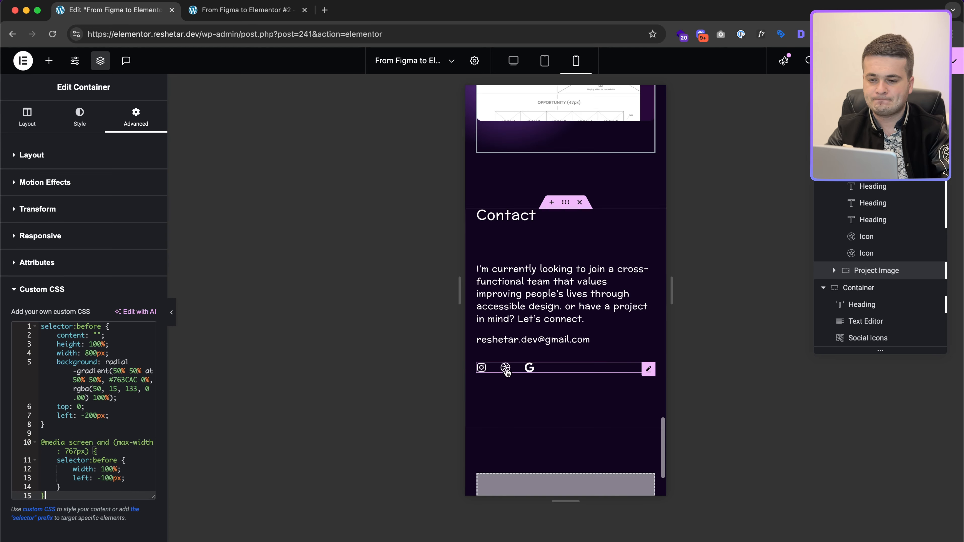
{"action": "scroll", "coordinate": [508, 372], "scroll_direction": "up", "scroll_amount": 10}
{"action": "scroll", "coordinate": [508, 372], "scroll_direction": "up", "scroll_amount": 10}
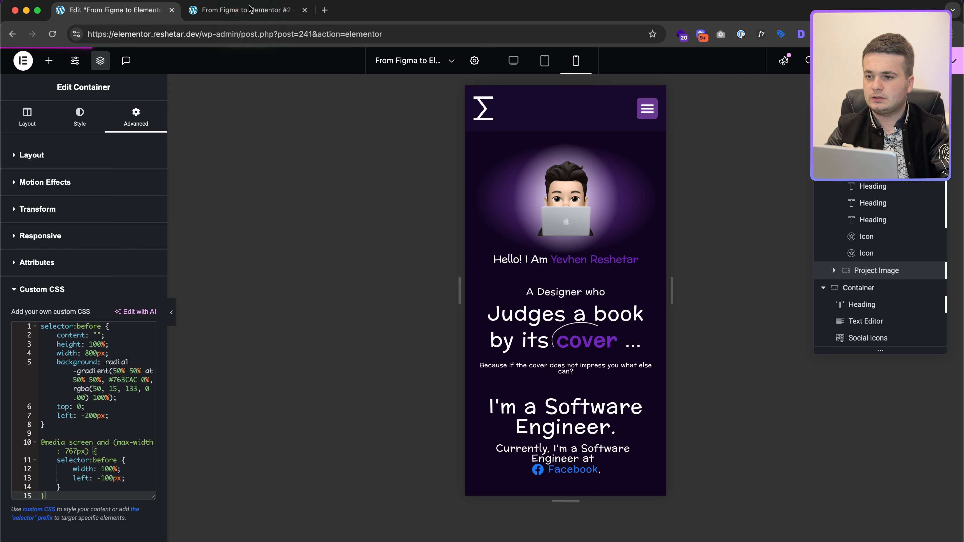
Step: In the DevTools preview tab, select the page address up to its query string
{"action": "left_click", "coordinate": [292, 9]}
{"action": "left_click", "coordinate": [329, 34]}
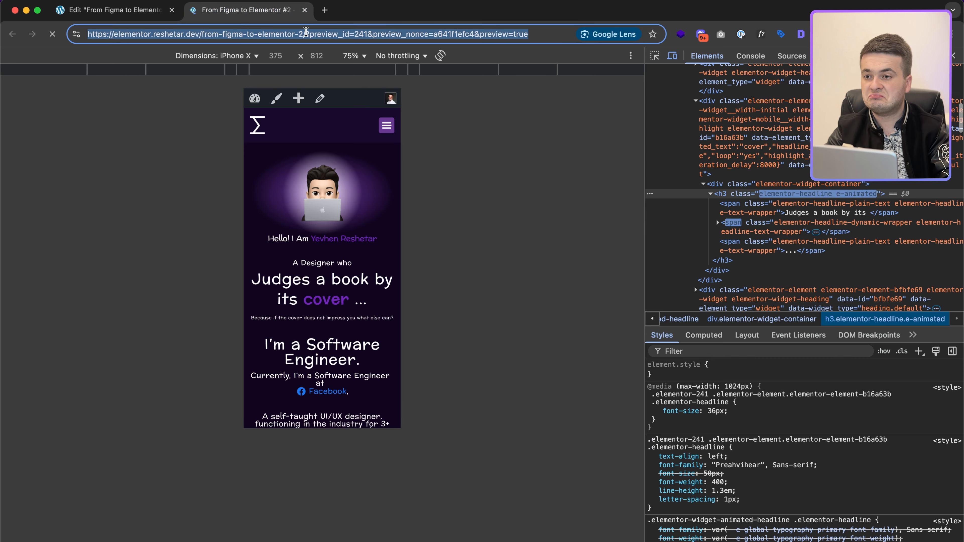
{"action": "left_click", "coordinate": [306, 34]}
{"action": "key", "text": "shift+super+Left"}
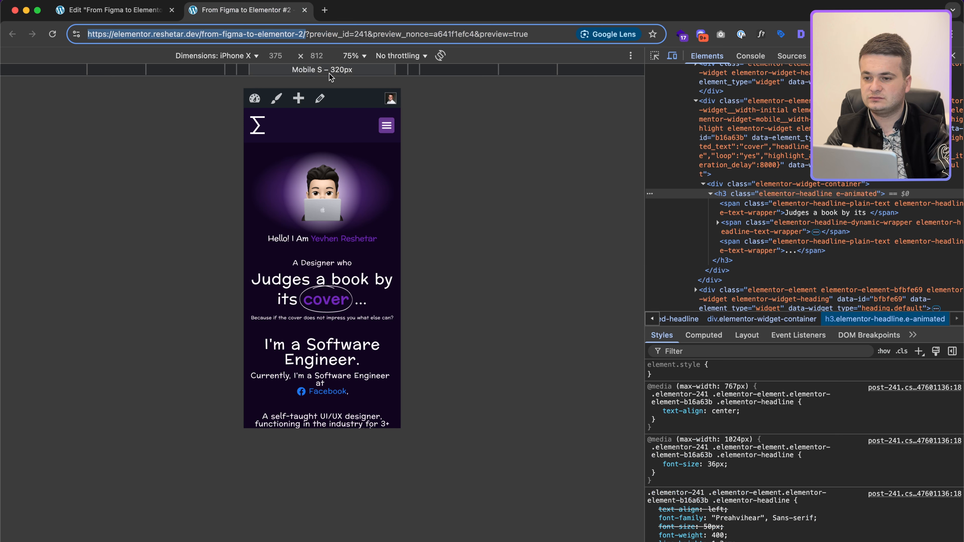
Step: Change the Software Engineer section's mobile top padding from 40 to 80 px
{"action": "left_click", "coordinate": [117, 5]}
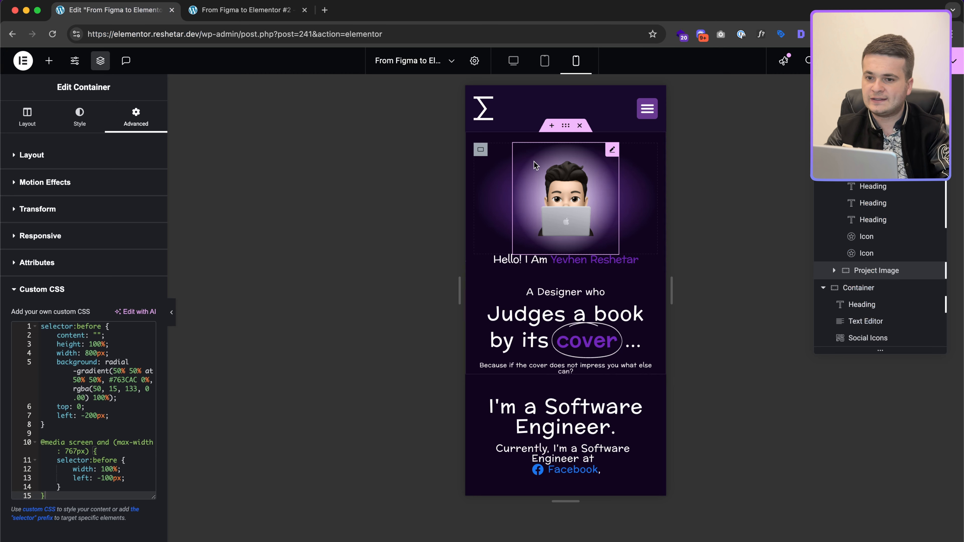
{"action": "left_click", "coordinate": [574, 384]}
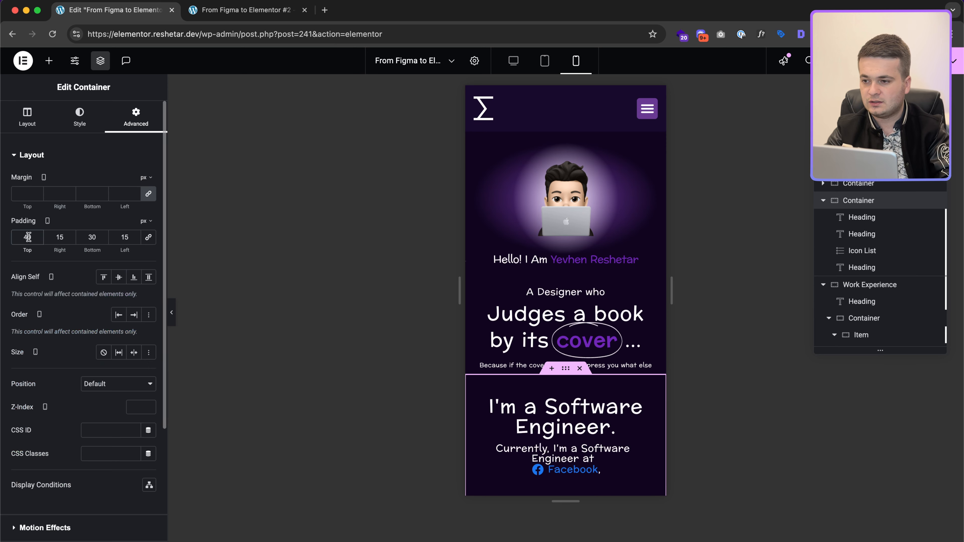
{"action": "type", "text": "8"}
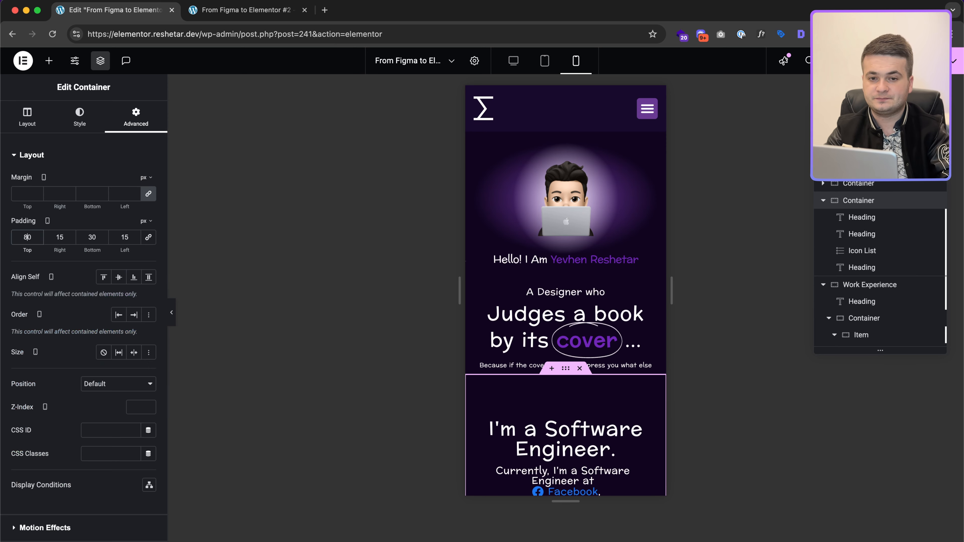
{"action": "left_click", "coordinate": [247, 10]}
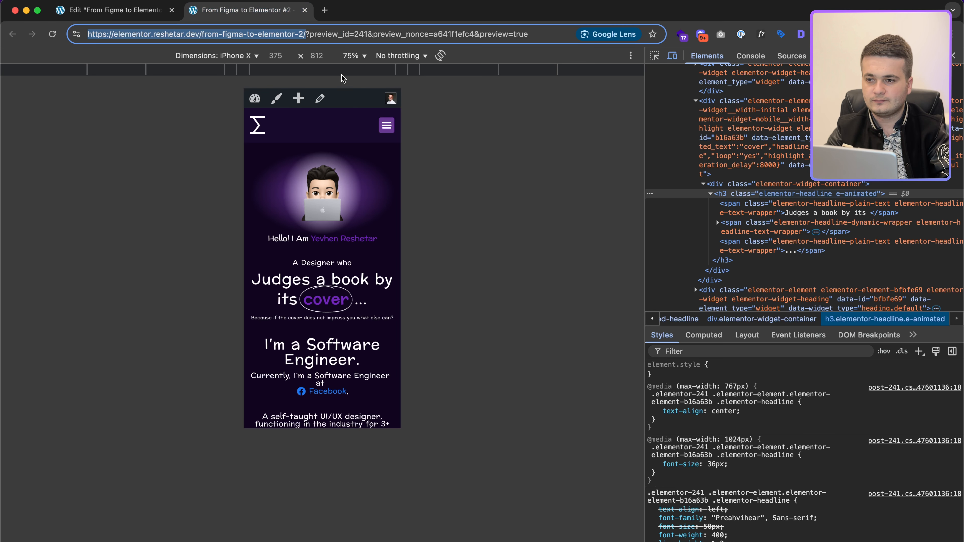
Step: Show the phone preview at 100% scale and load the clean page URL in a new tab
{"action": "left_click", "coordinate": [353, 57]}
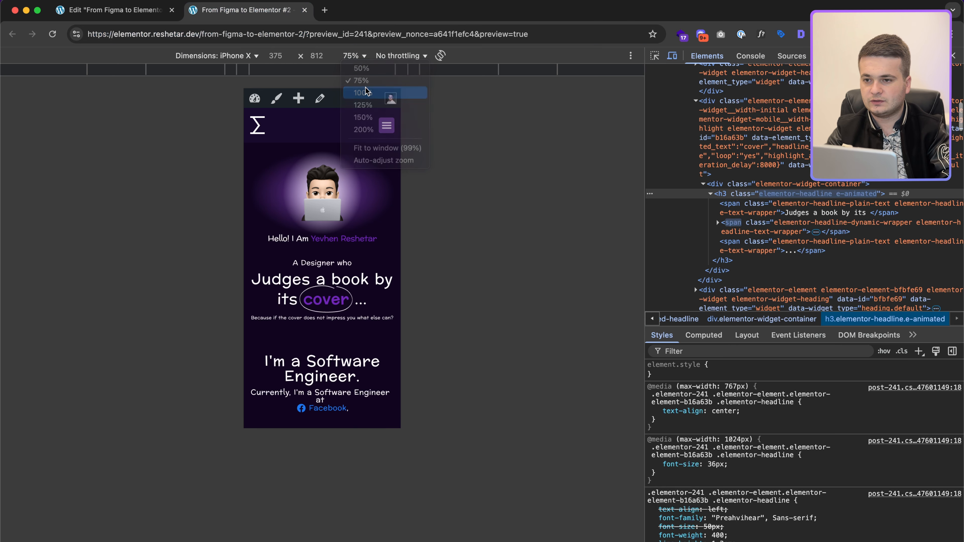
{"action": "left_click", "coordinate": [366, 91]}
{"action": "left_click", "coordinate": [308, 38]}
{"action": "key", "text": "shift+super+Left"}
{"action": "key", "text": "super+c"}
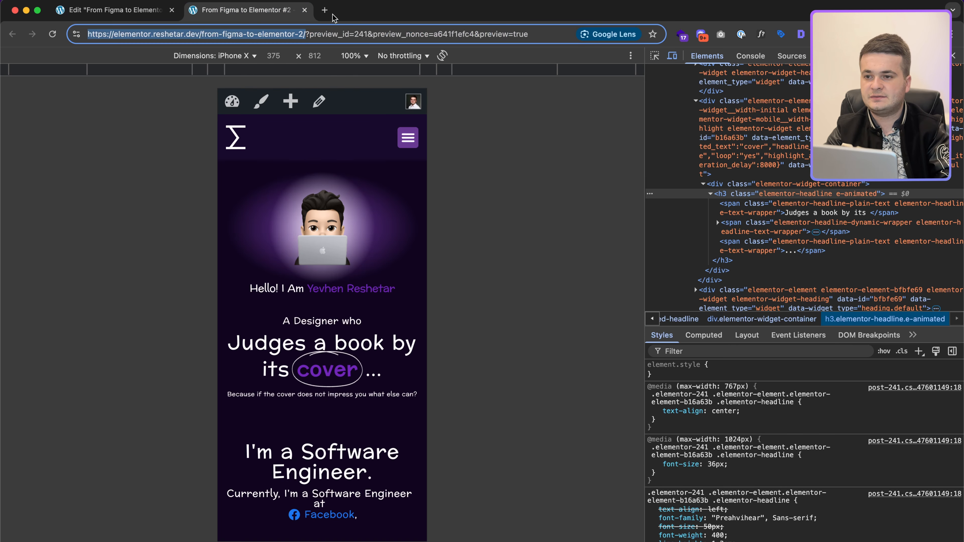
{"action": "key", "text": "super+t"}
{"action": "key", "text": "super+v"}
{"action": "key", "text": "Return"}
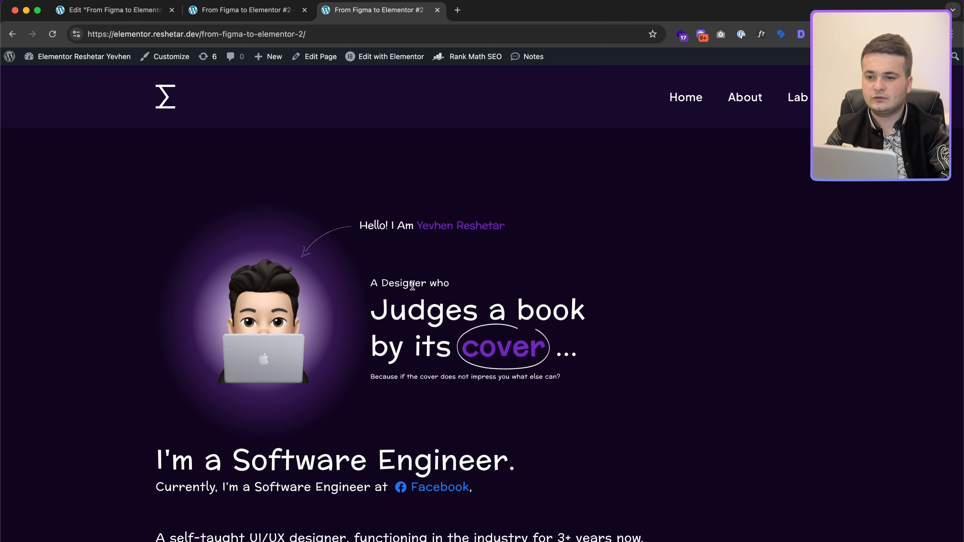
Step: Scroll through the iPhone X preview to check the mobile layout
{"action": "left_click", "coordinate": [245, 9]}
{"action": "scroll", "coordinate": [367, 269], "scroll_direction": "down", "scroll_amount": 2}
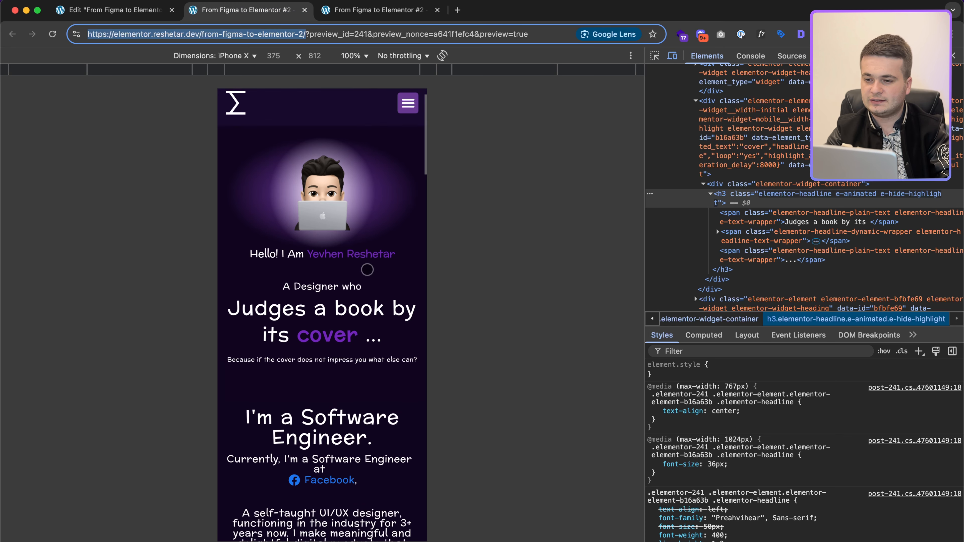
{"action": "scroll", "coordinate": [367, 269], "scroll_direction": "down", "scroll_amount": 15}
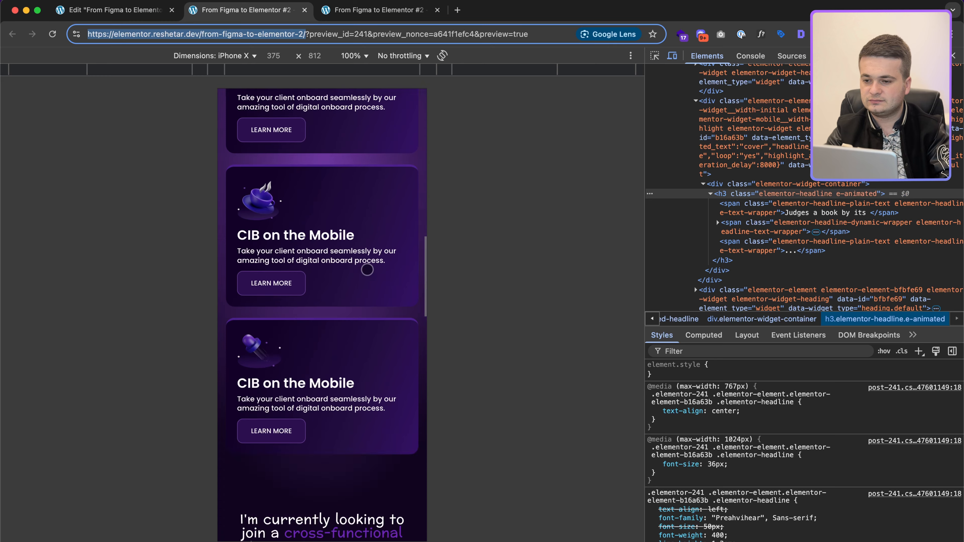
{"action": "scroll", "coordinate": [367, 269], "scroll_direction": "down", "scroll_amount": 12}
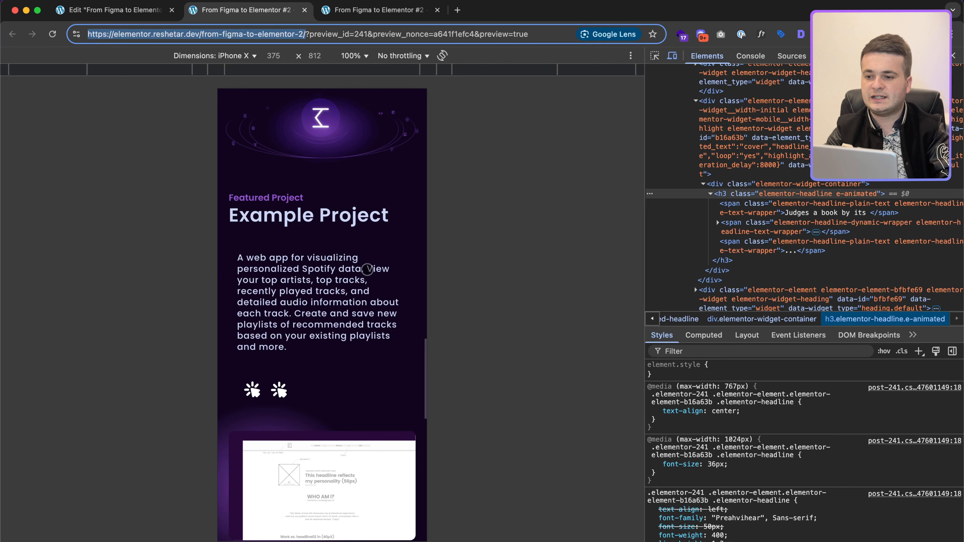
{"action": "scroll", "coordinate": [367, 269], "scroll_direction": "down", "scroll_amount": 7}
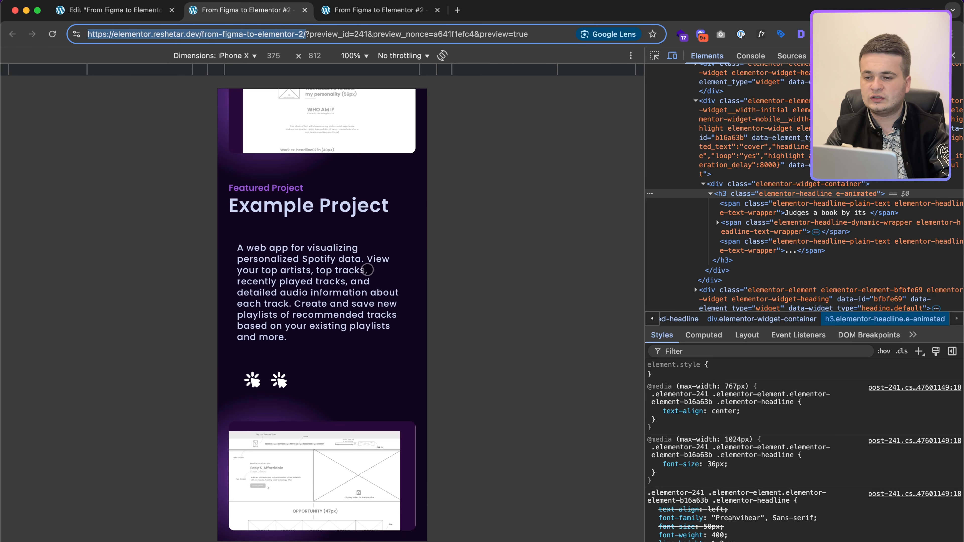
{"action": "scroll", "coordinate": [367, 269], "scroll_direction": "down", "scroll_amount": 8}
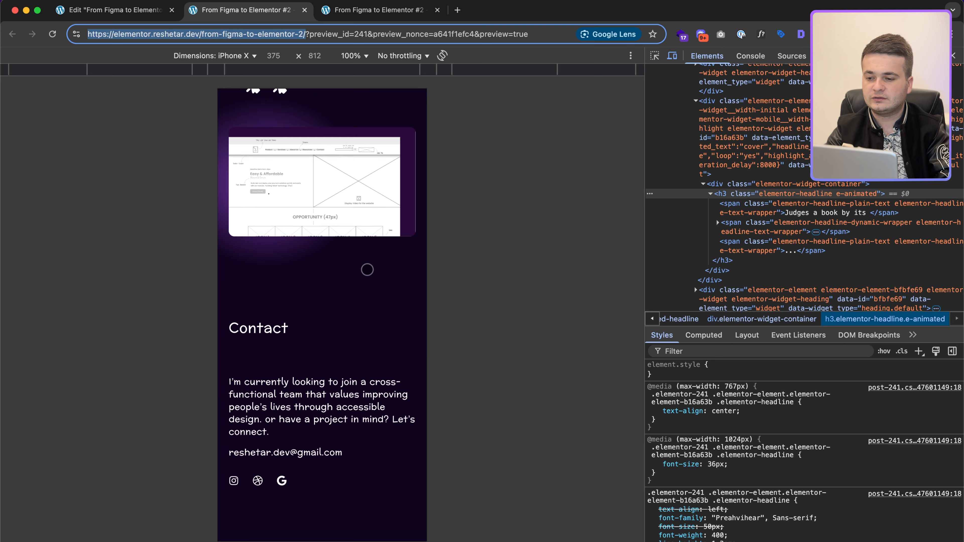
{"action": "scroll", "coordinate": [367, 270], "scroll_direction": "up", "scroll_amount": 20}
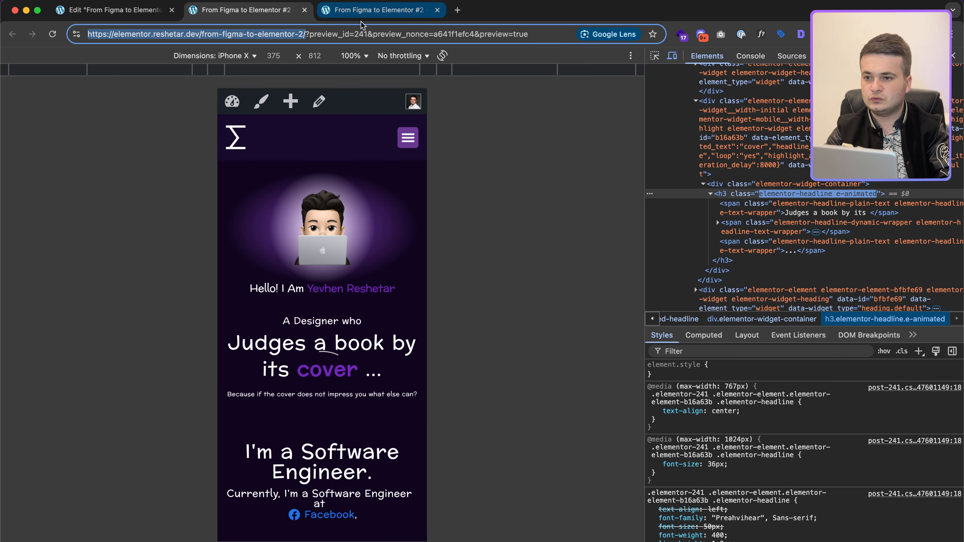
Step: Test the mobile hamburger menu and its About link, then view the live desktop tab
{"action": "left_click", "coordinate": [408, 137]}
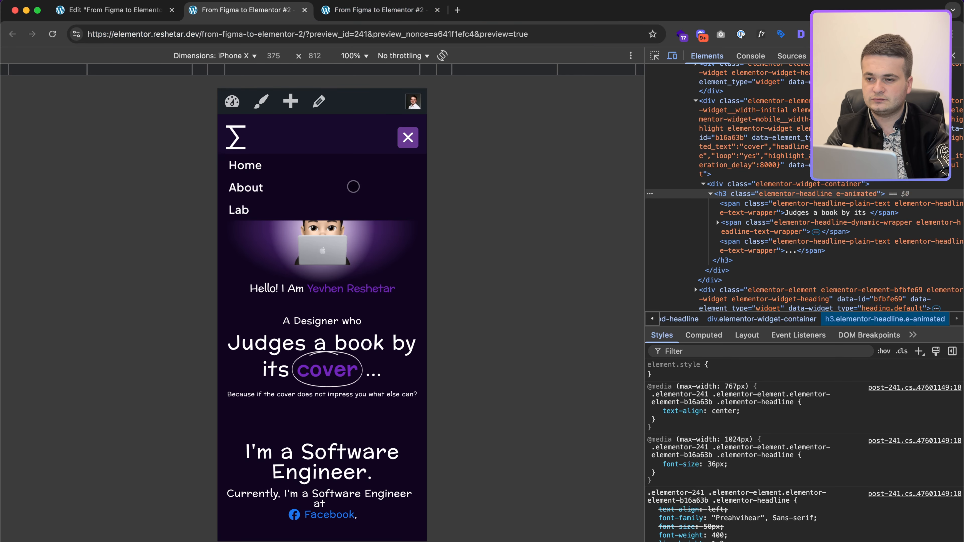
{"action": "left_click", "coordinate": [279, 173]}
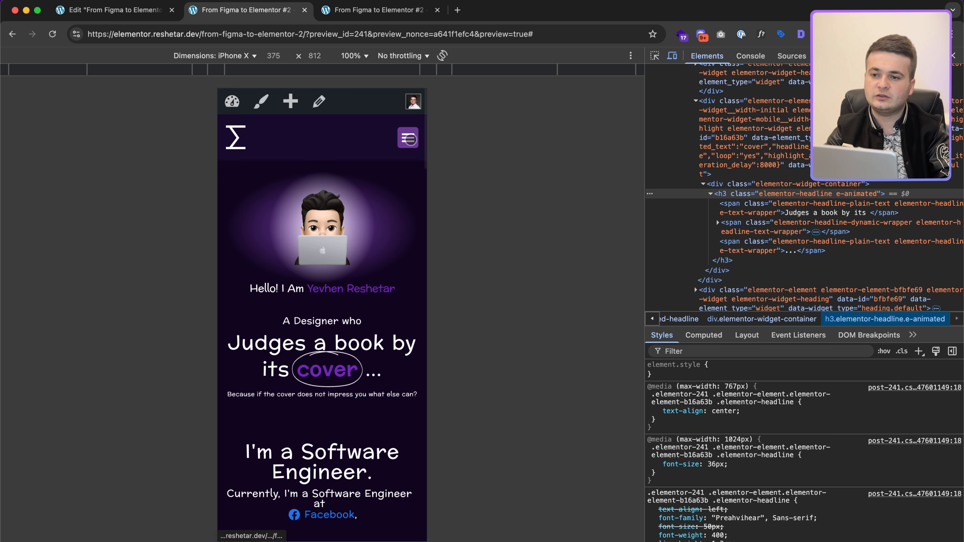
{"action": "left_click", "coordinate": [409, 139]}
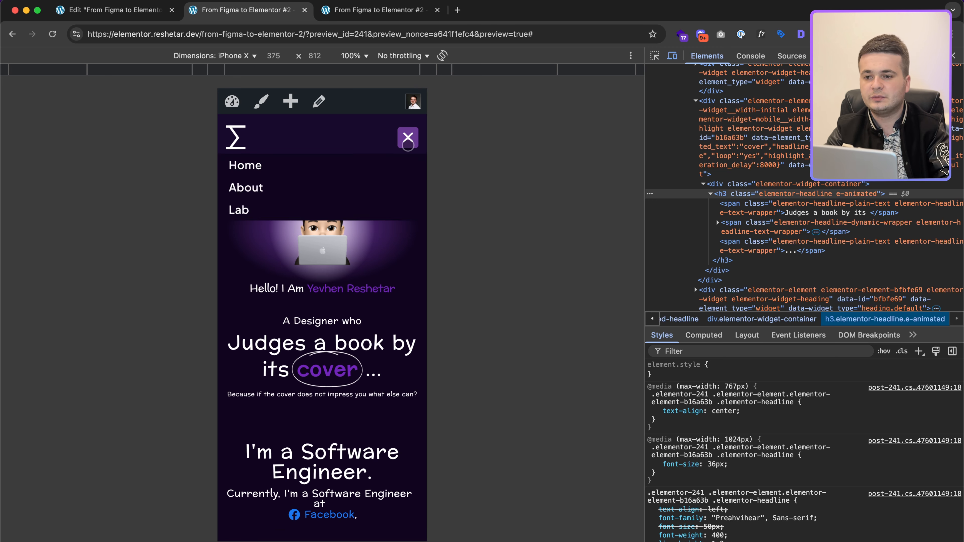
{"action": "left_click", "coordinate": [408, 144]}
{"action": "scroll", "coordinate": [312, 292], "scroll_direction": "down", "scroll_amount": 10}
{"action": "scroll", "coordinate": [375, 336], "scroll_direction": "up", "scroll_amount": 10}
{"action": "key", "text": "ctrl+Tab"}
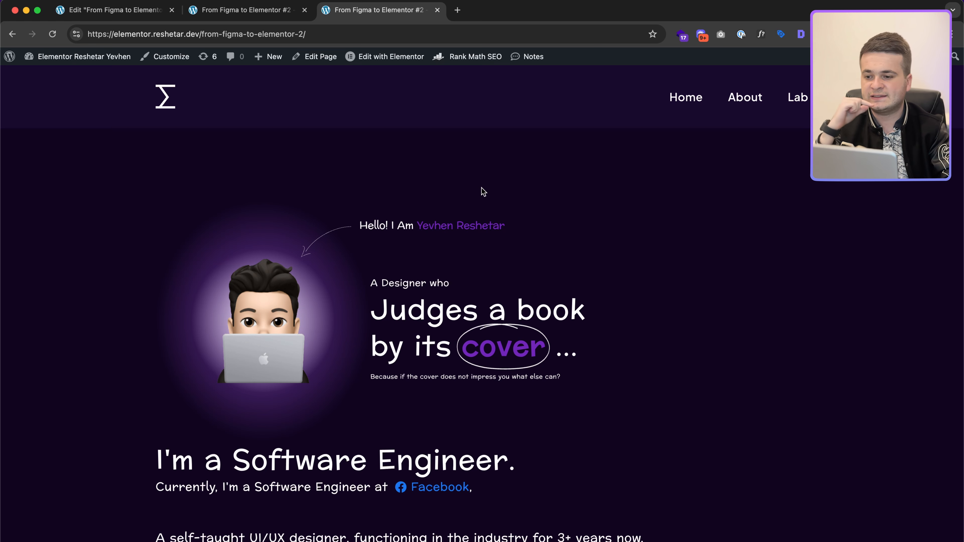
{"action": "scroll", "coordinate": [483, 191], "scroll_direction": "down", "scroll_amount": 2}
{"action": "scroll", "coordinate": [441, 153], "scroll_direction": "up", "scroll_amount": 2}
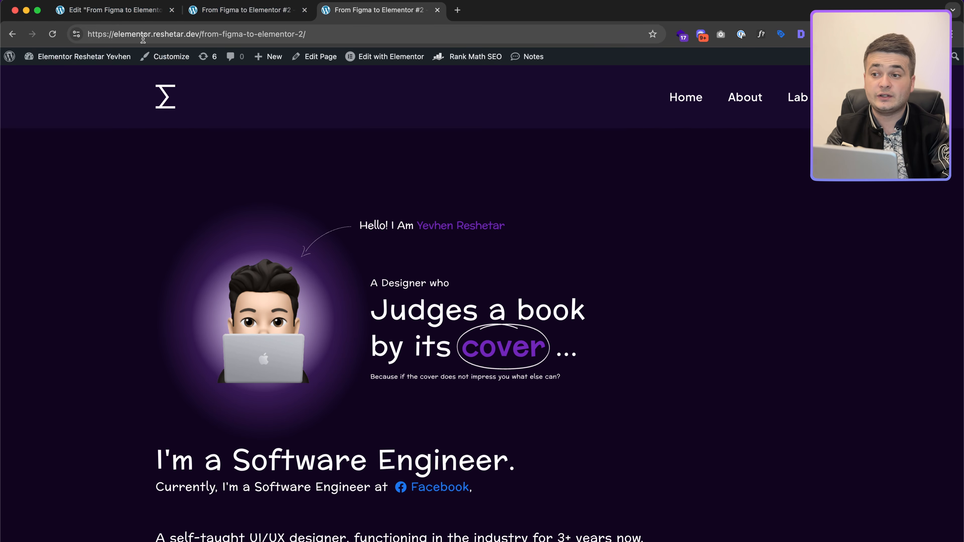
{"action": "left_click", "coordinate": [457, 11]}
{"action": "type", "text": "reshetar.dev/e"}
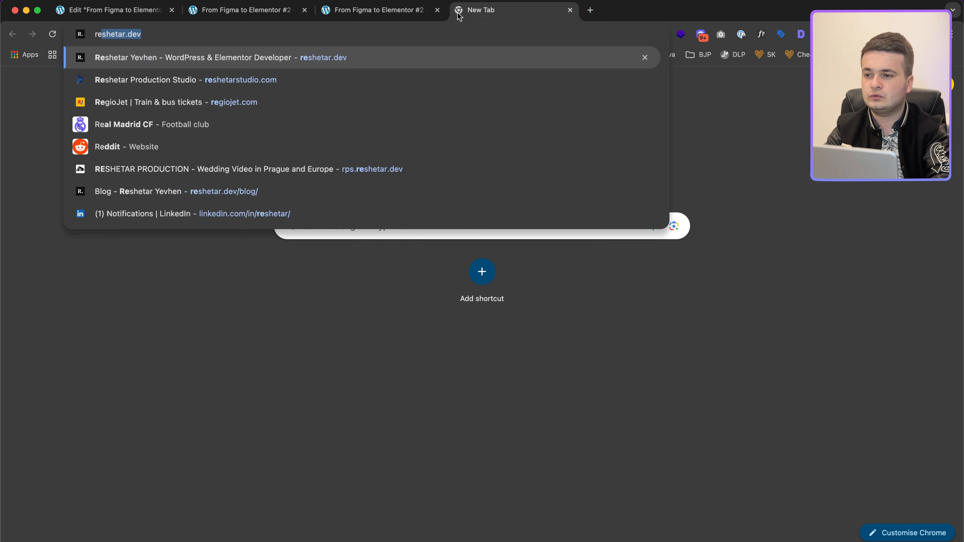
{"action": "key", "text": "Right"}
{"action": "type", "text": "/e"}
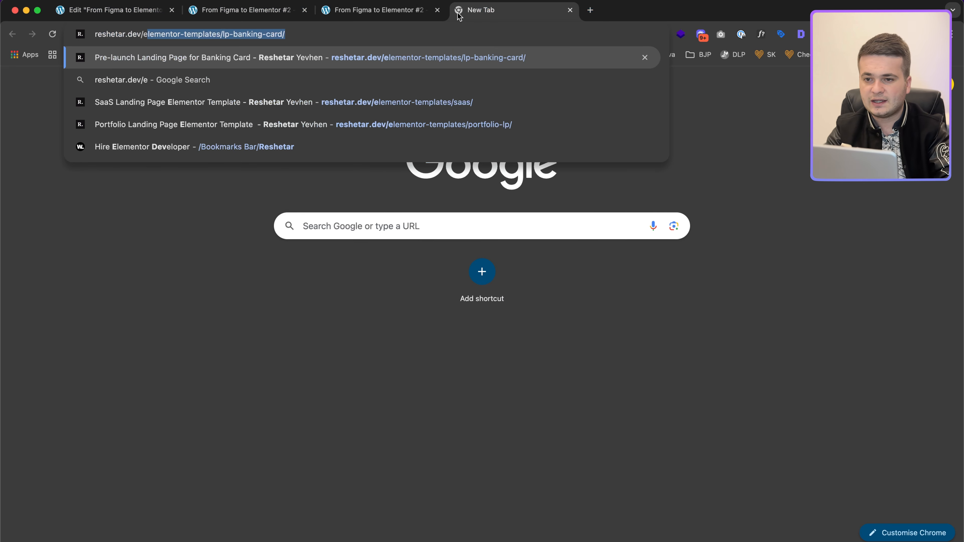
{"action": "key", "text": "Down"}
{"action": "key", "text": "Down"}
{"action": "key", "text": "Down"}
{"action": "key", "text": "Return"}
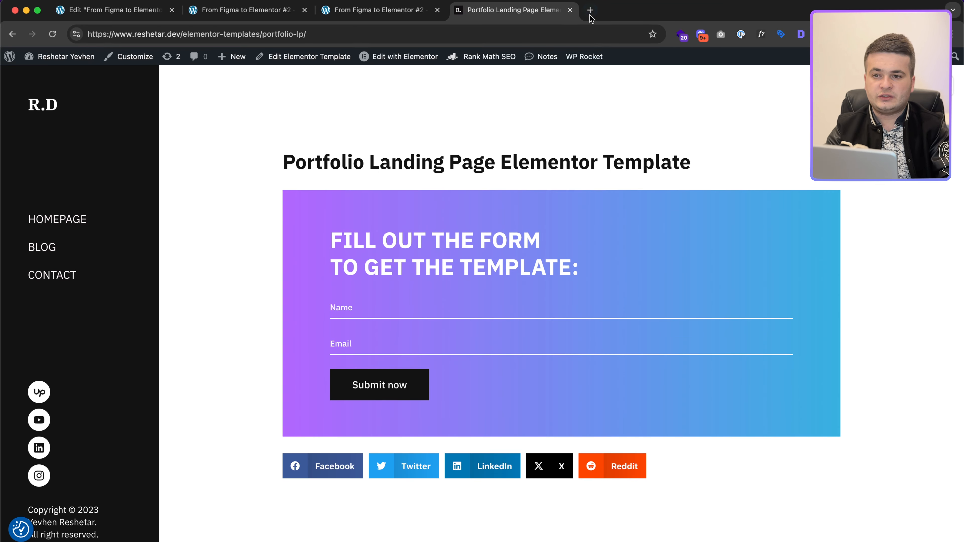
{"action": "left_click", "coordinate": [570, 9]}
{"action": "scroll", "coordinate": [591, 304], "scroll_direction": "down", "scroll_amount": 20}
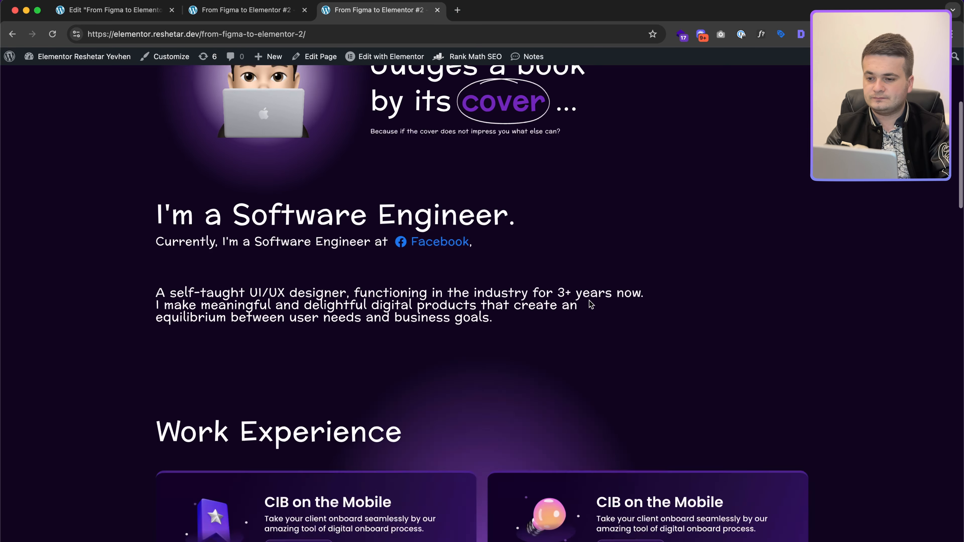
{"action": "scroll", "coordinate": [609, 351], "scroll_direction": "down", "scroll_amount": 15}
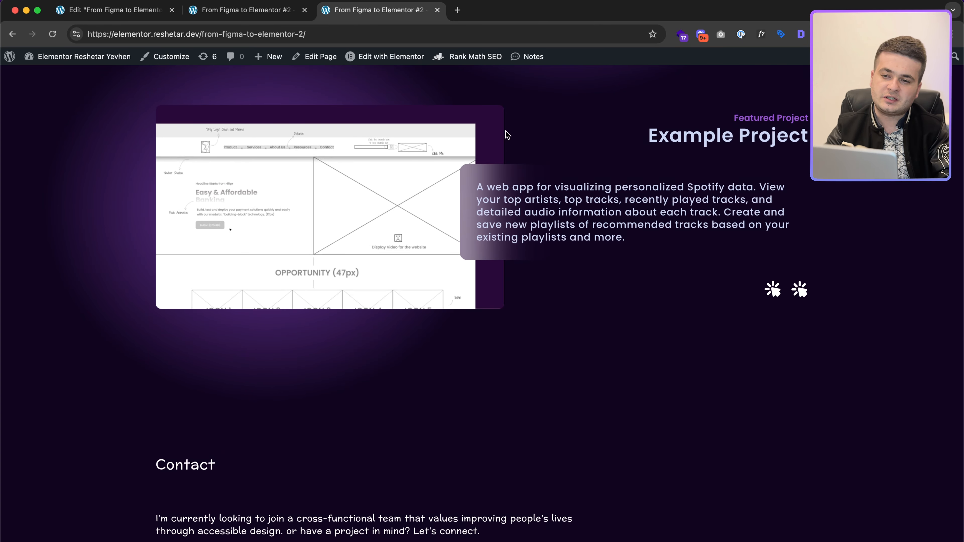
{"action": "scroll", "coordinate": [498, 329], "scroll_direction": "down", "scroll_amount": 3}
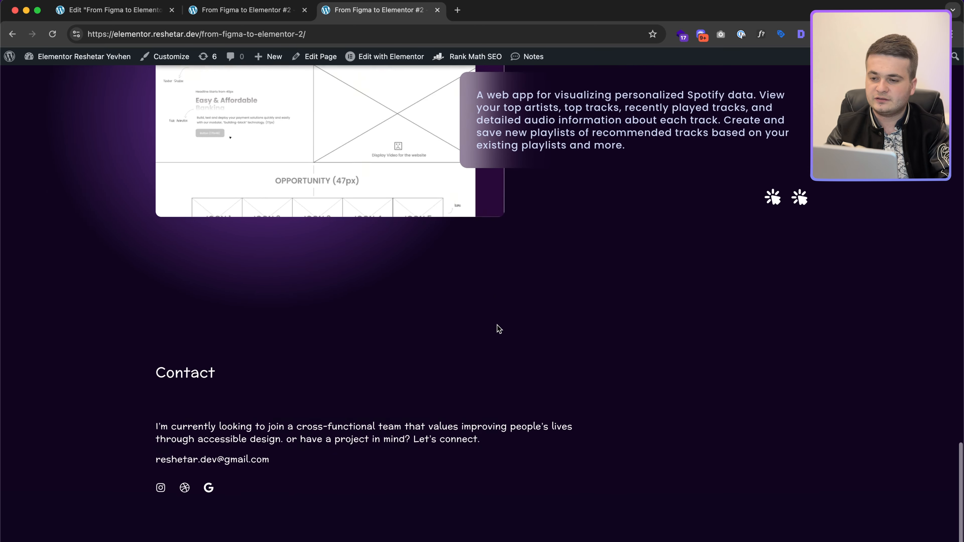